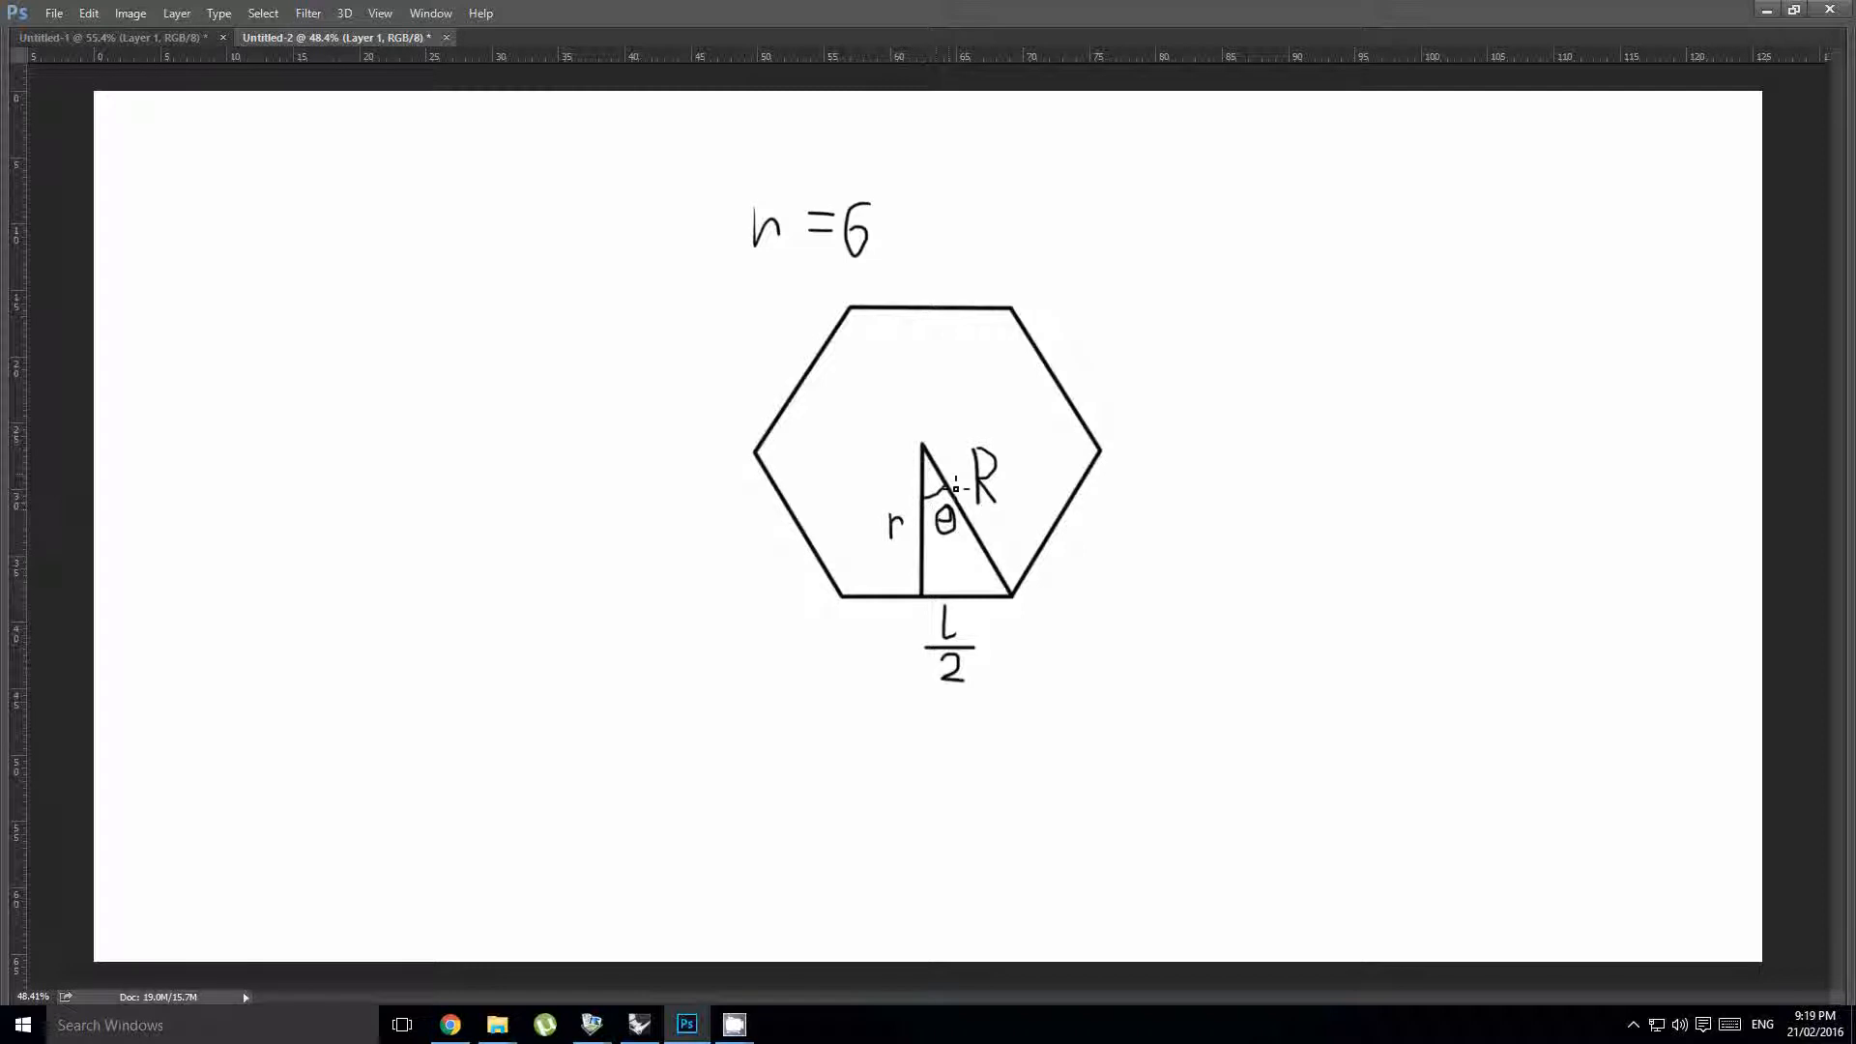
- Draw the arc marking angle θ between sides r and R of the triangle inside the hexagon
drag(941, 487, 923, 496)
key(Tab)
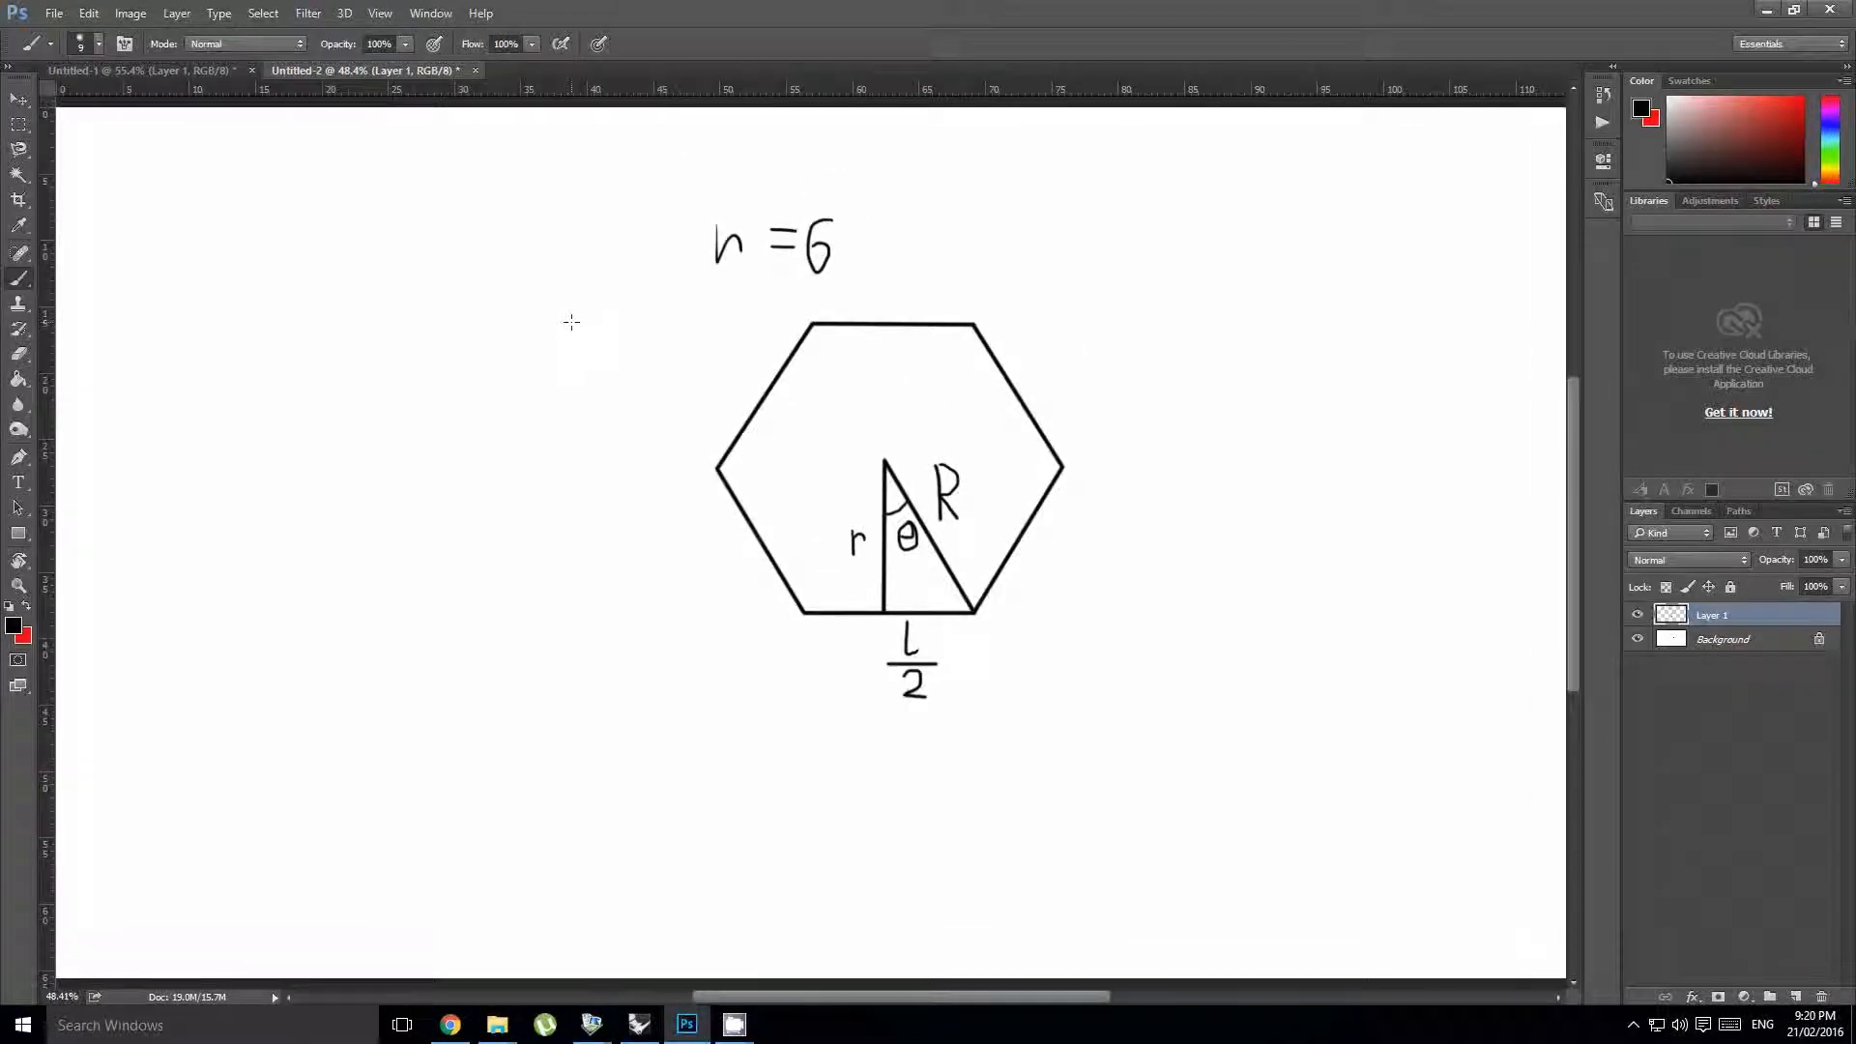
key(Tab)
- Handwrite the angle formula θ = (2π/n)/2 beside the hexagon
drag(518, 332, 563, 399)
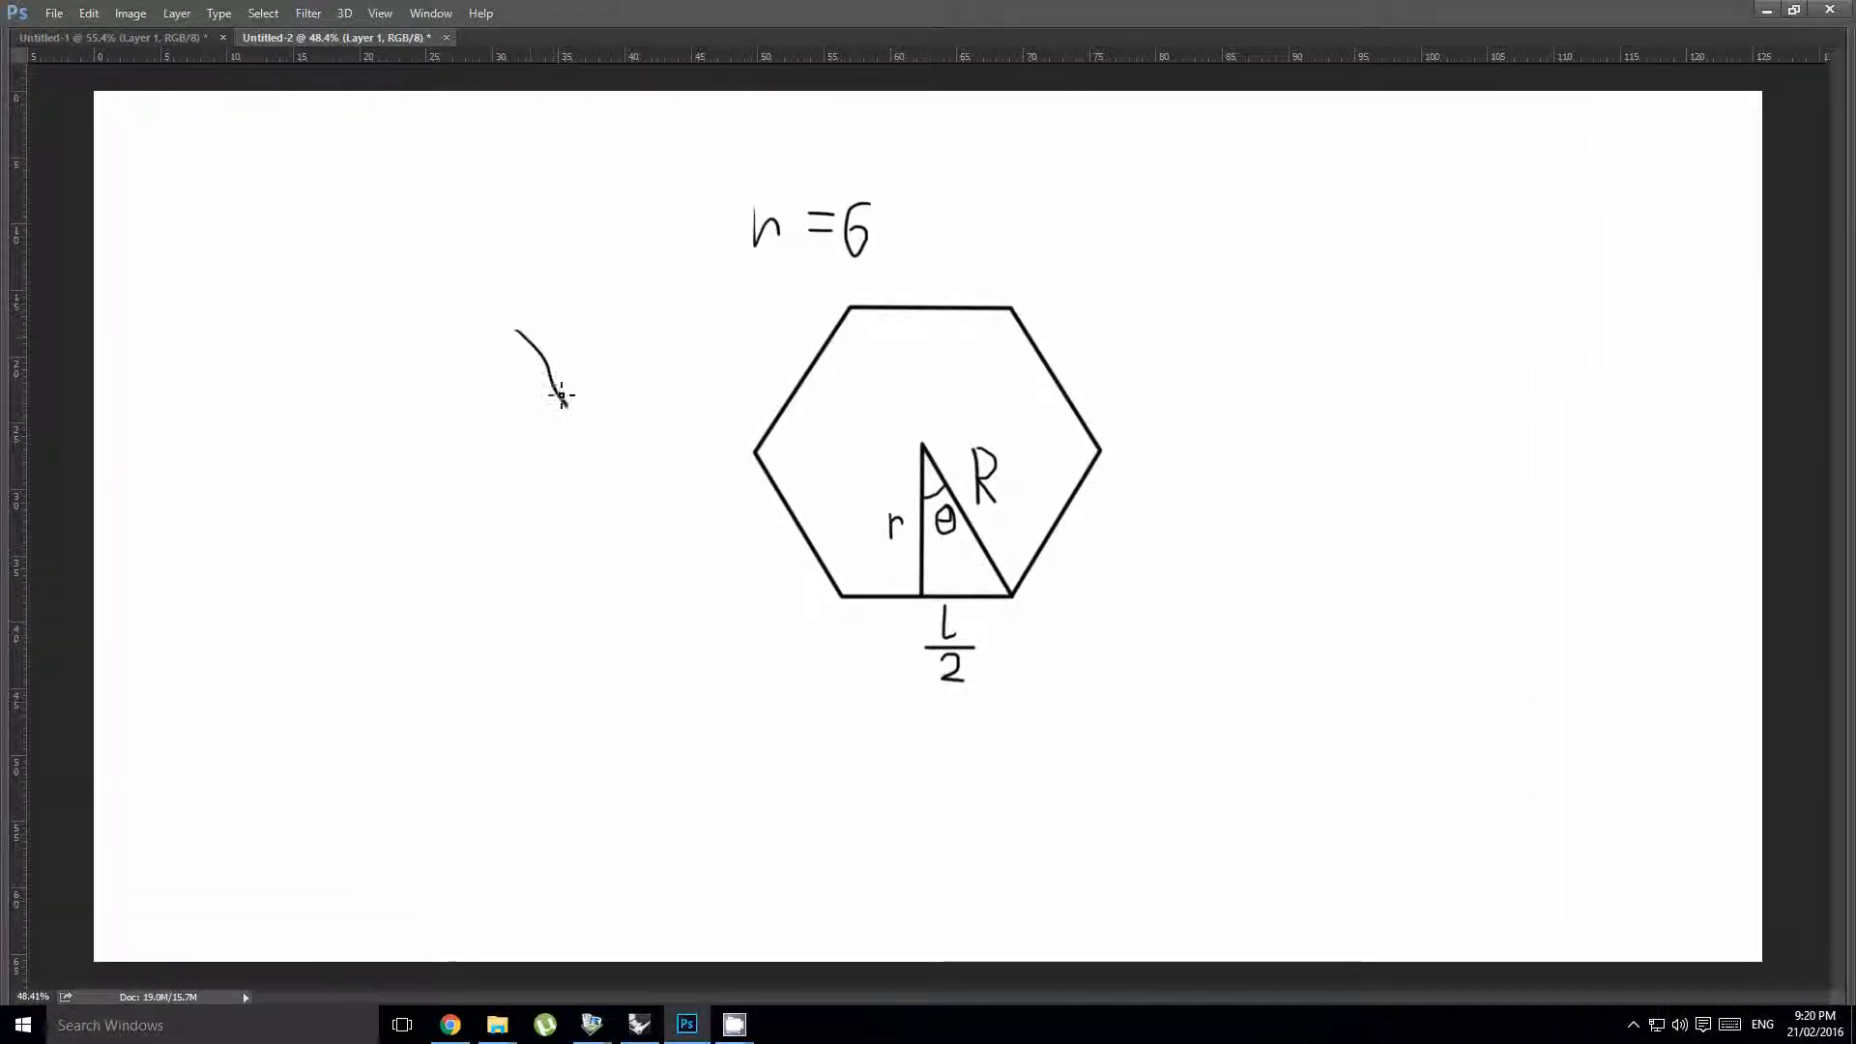
key(ctrl+z)
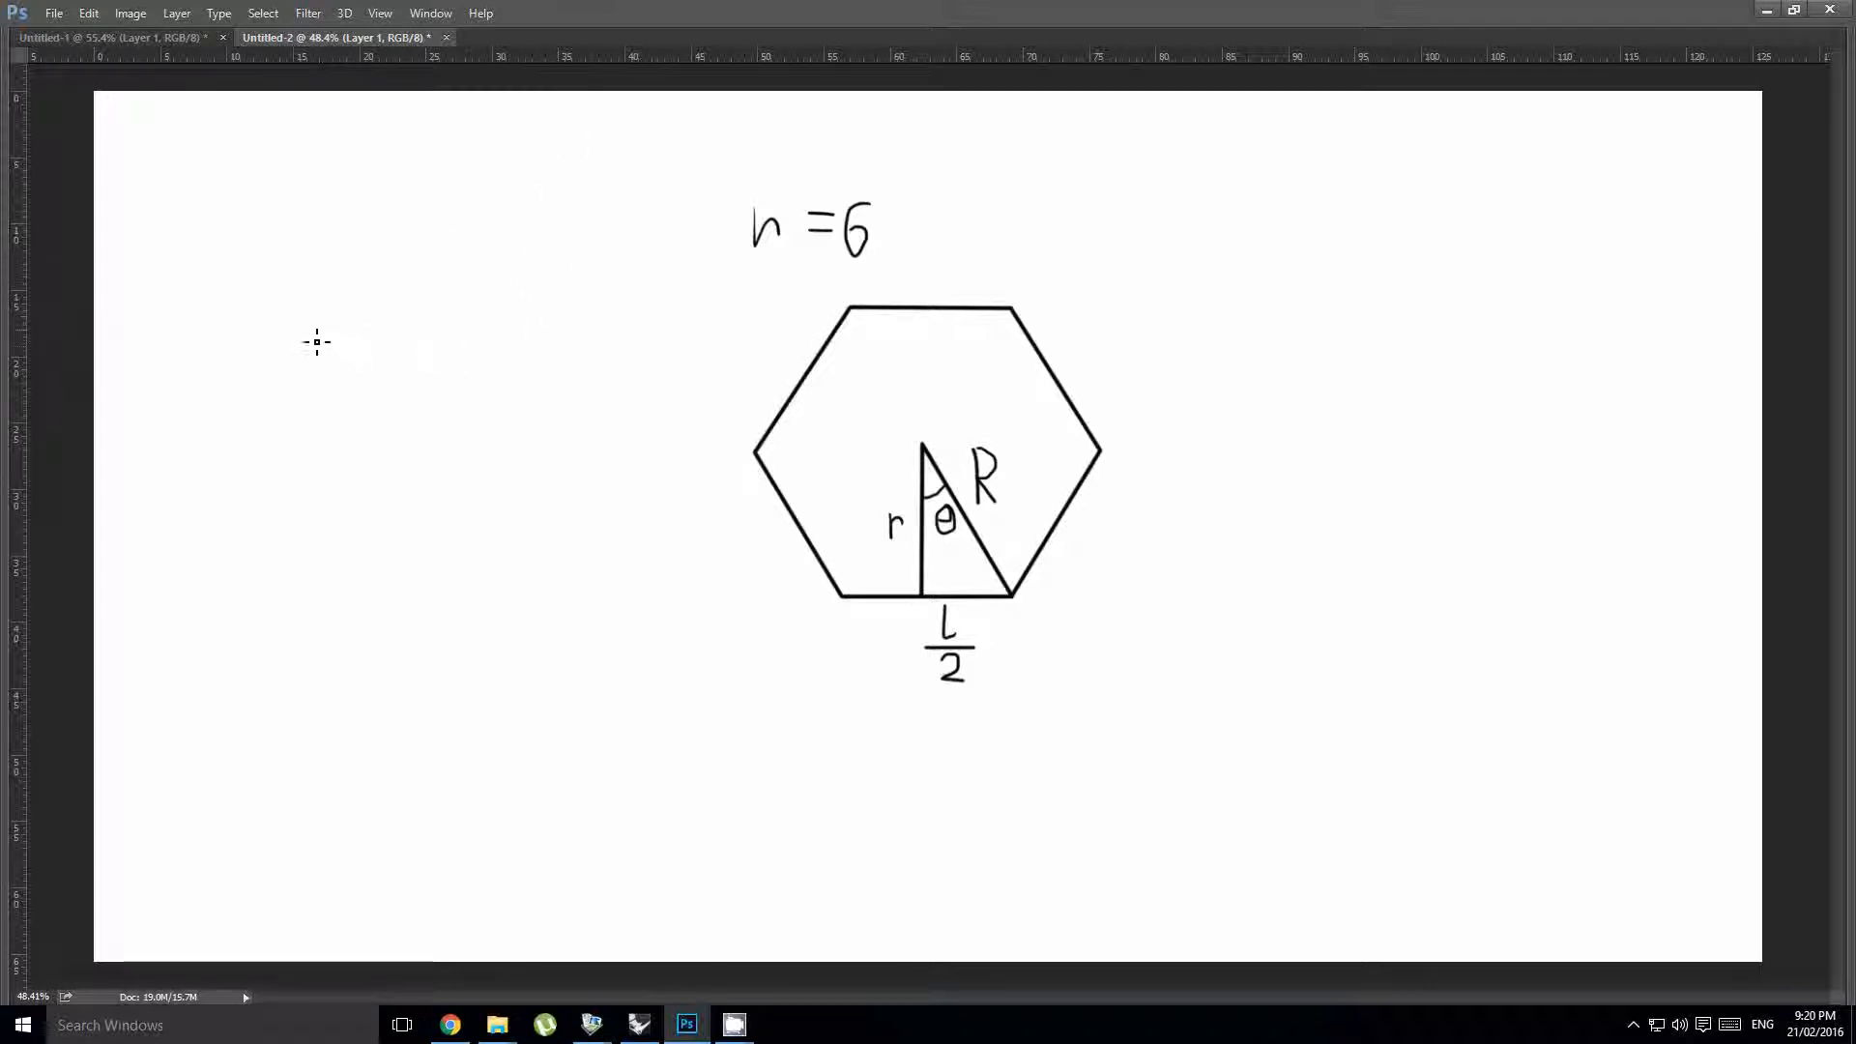
mouse_move(317, 341)
mouse_down()
mouse_move(329, 363)
mouse_move(384, 331)
mouse_move(391, 355)
mouse_up()
mouse_move(433, 290)
mouse_down()
mouse_move(460, 317)
mouse_move(496, 305)
mouse_up()
key(ctrl+z)
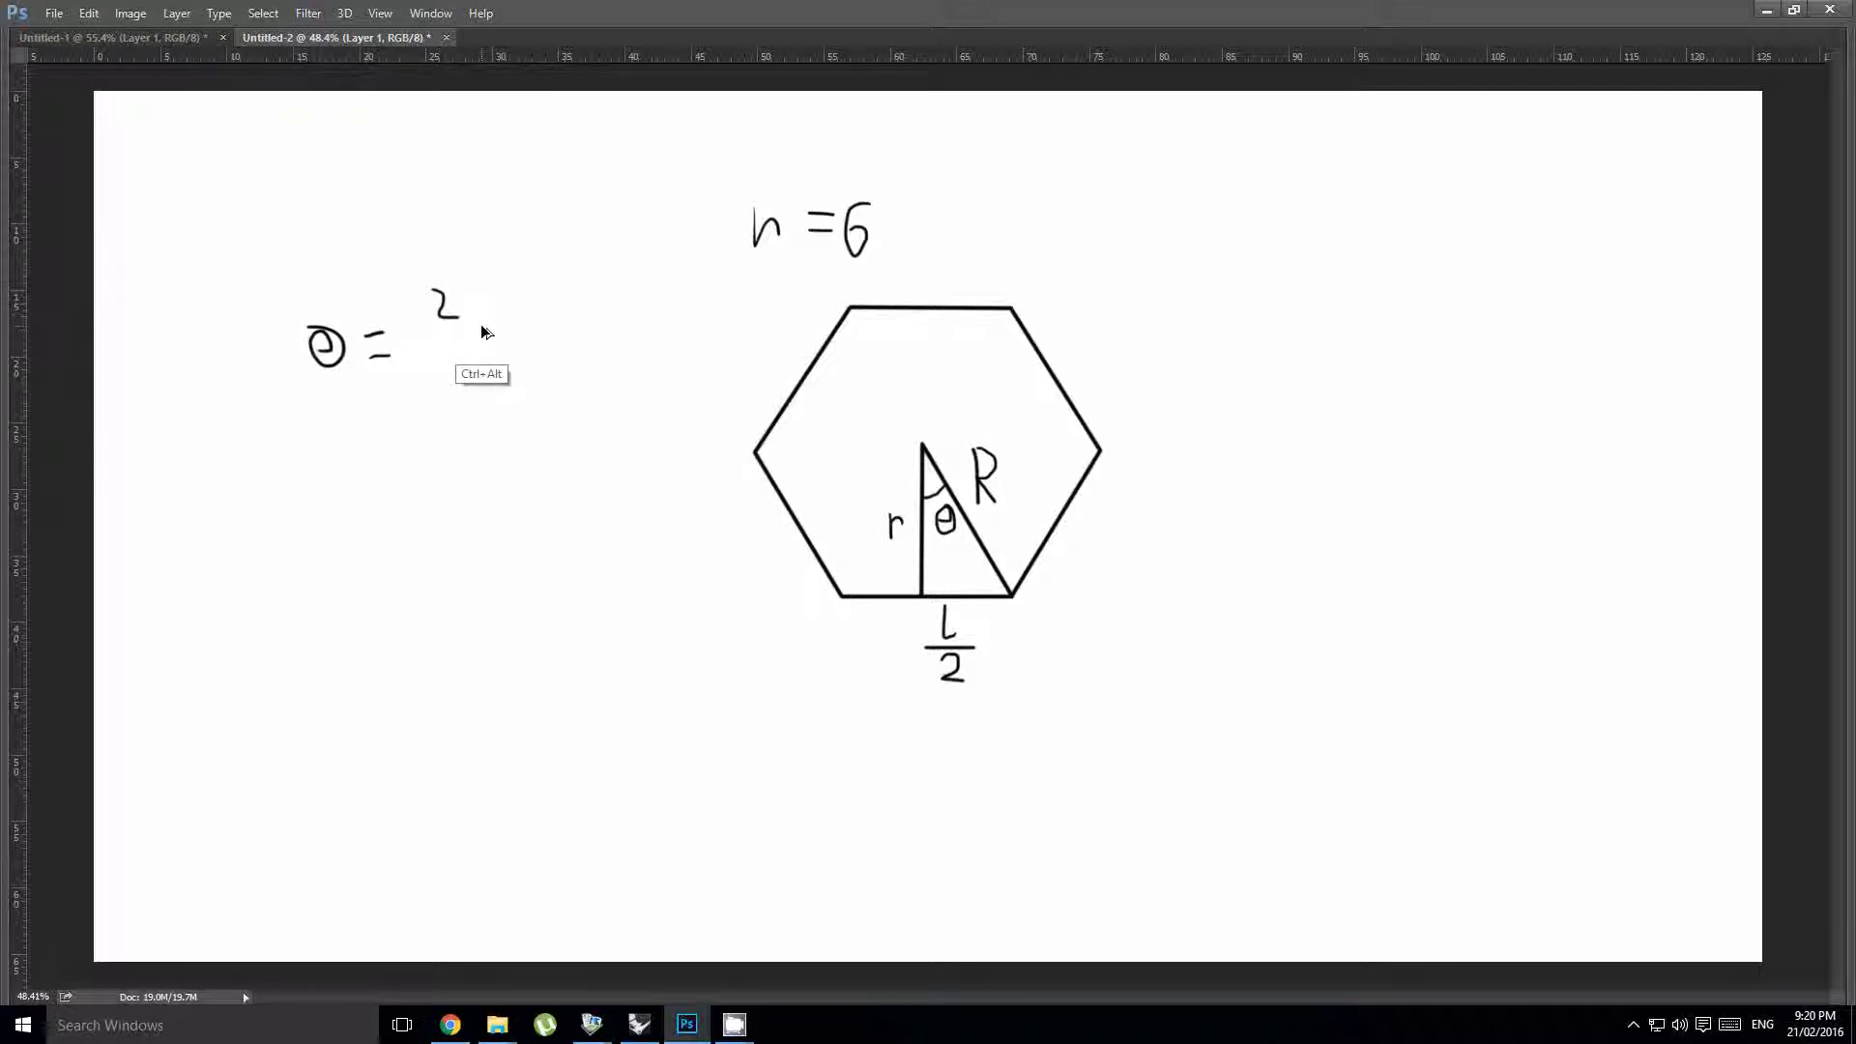
mouse_move(488, 291)
mouse_down()
mouse_move(490, 315)
mouse_move(475, 309)
mouse_move(514, 315)
mouse_move(508, 290)
mouse_up()
mouse_move(515, 321)
mouse_down()
mouse_move(422, 321)
mouse_move(500, 358)
mouse_up()
drag(516, 284, 537, 370)
drag(423, 268, 416, 340)
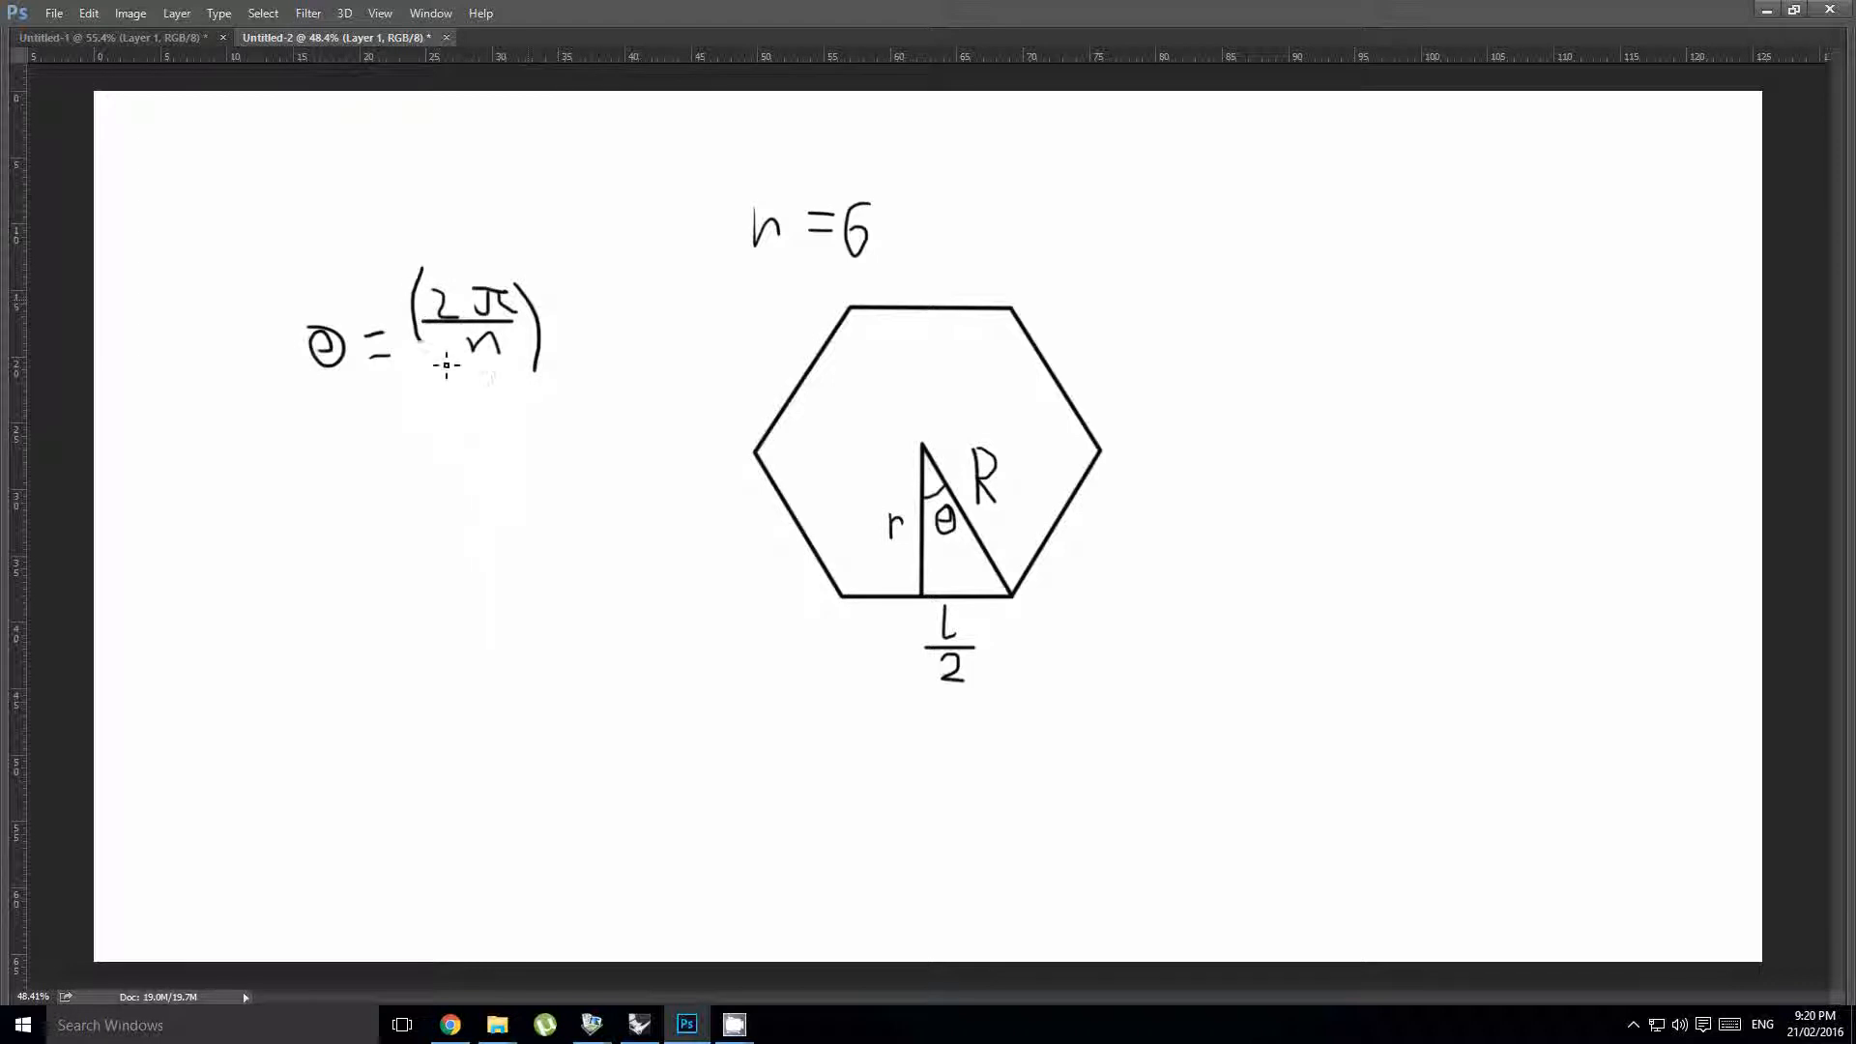
mouse_move(589, 299)
mouse_down()
mouse_move(543, 369)
mouse_move(624, 350)
mouse_up()
- Handwrite the simplification = 2π/2n below the θ formula and strike out both 2s
drag(371, 435, 396, 437)
mouse_move(435, 401)
mouse_down()
mouse_move(437, 425)
mouse_move(511, 430)
mouse_move(513, 398)
mouse_move(450, 440)
mouse_move(513, 491)
mouse_move(431, 489)
mouse_up()
drag(465, 392, 428, 432)
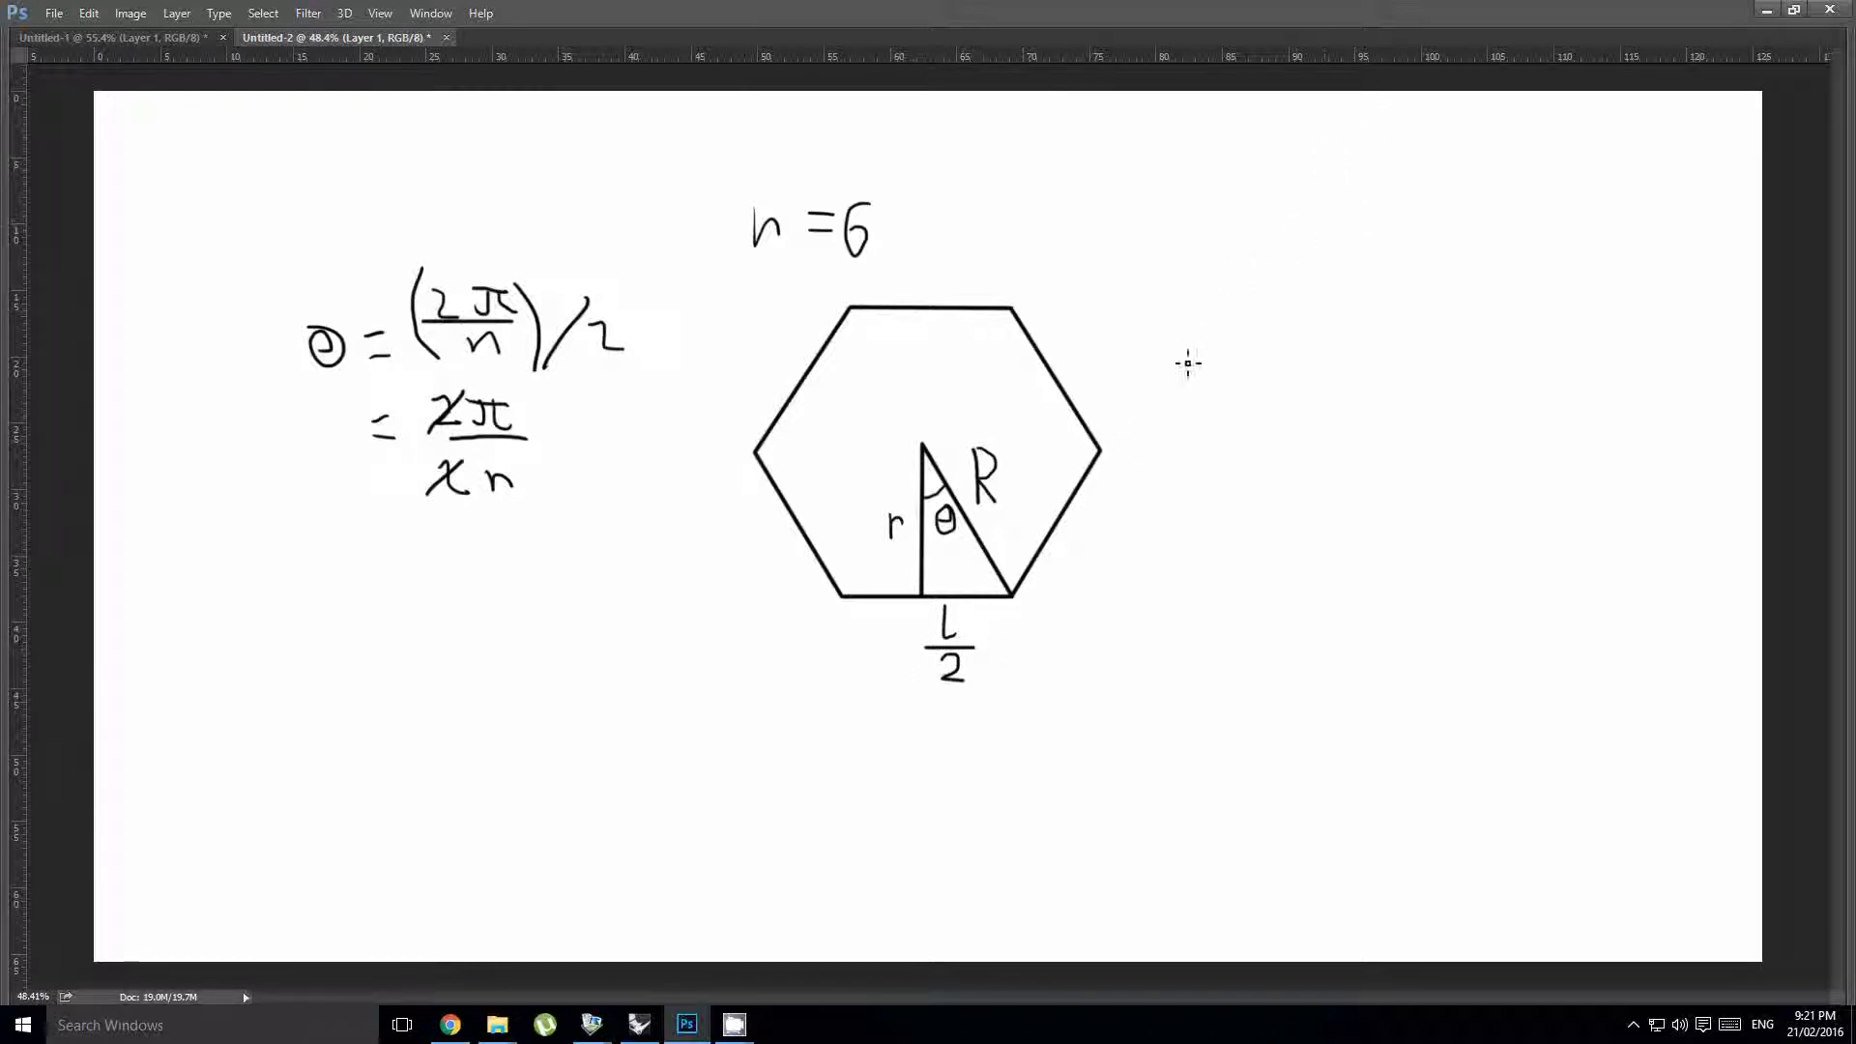
- Handwrite the sine relation sin(θ) = 0.5L/R on the blank side opposite the θ formula
mouse_move(1267, 235)
mouse_down()
mouse_move(1272, 271)
mouse_move(1331, 259)
mouse_up()
click(1277, 219)
drag(1363, 198, 1363, 270)
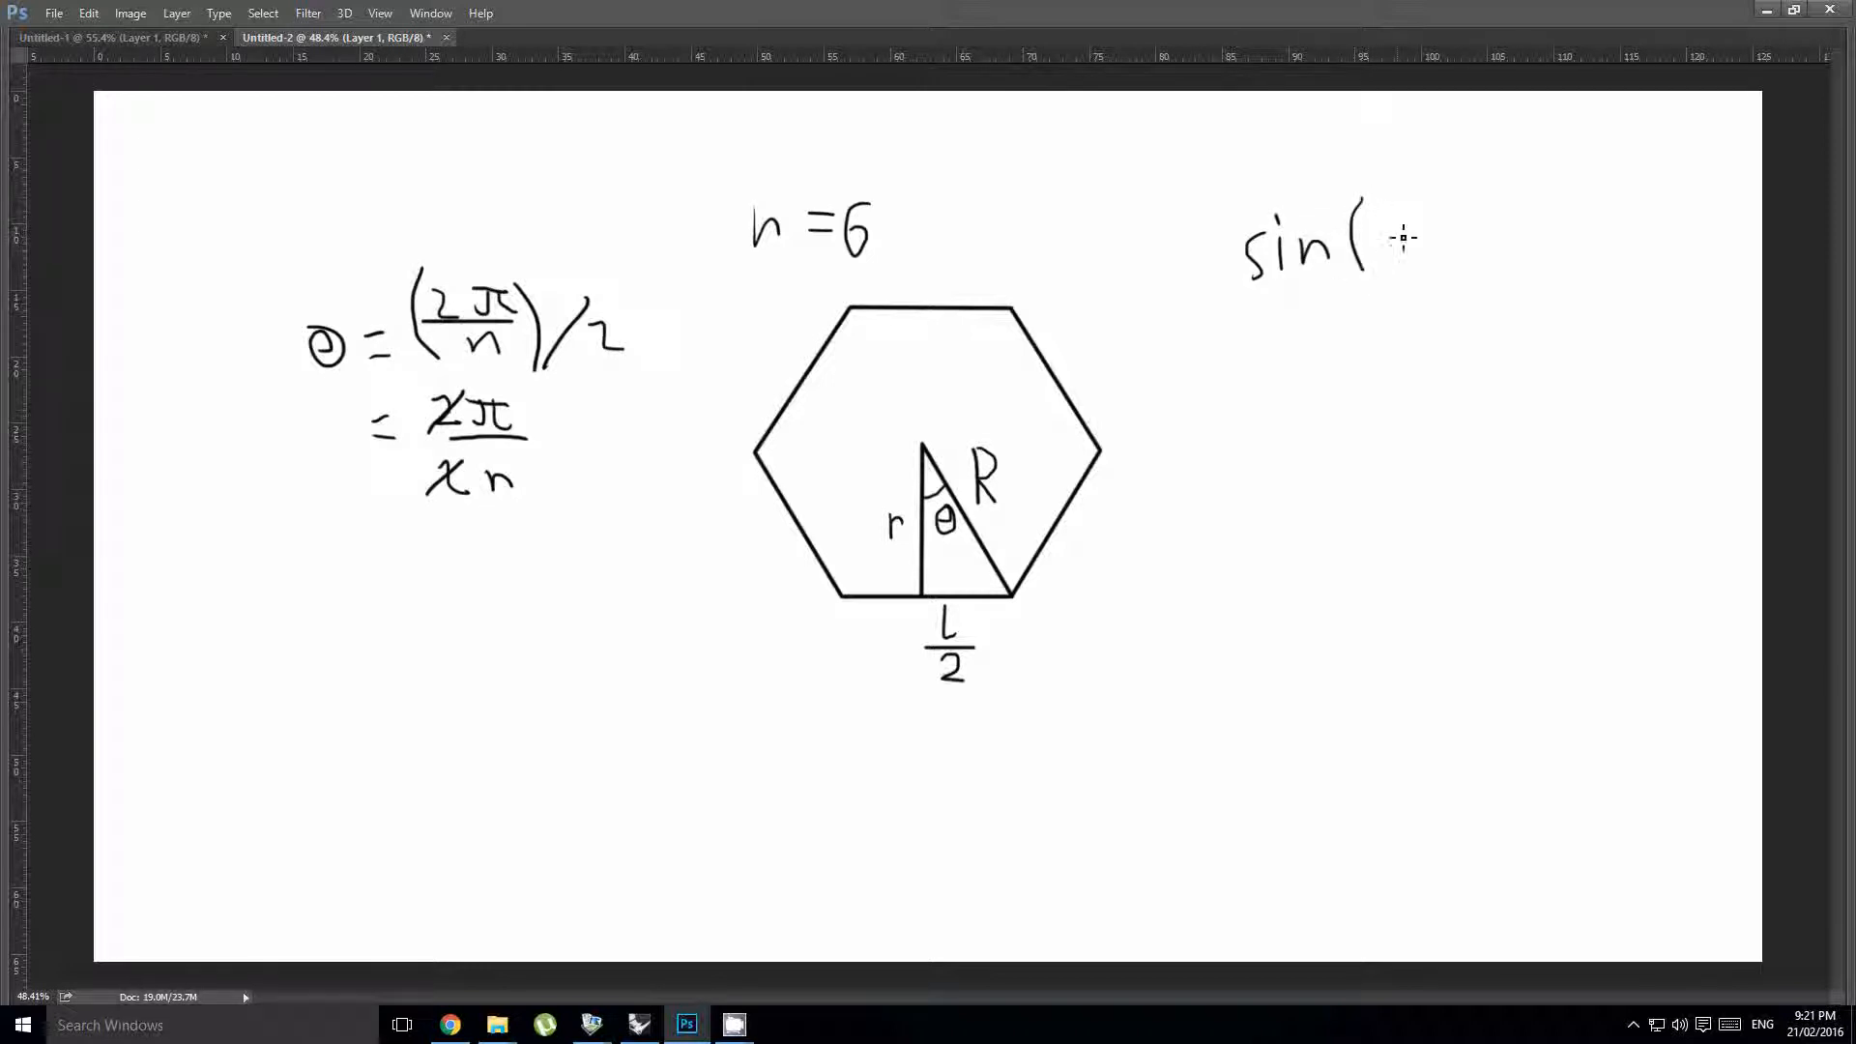
mouse_move(1390, 209)
mouse_down()
mouse_move(1431, 231)
mouse_move(1405, 226)
mouse_move(1390, 267)
mouse_up()
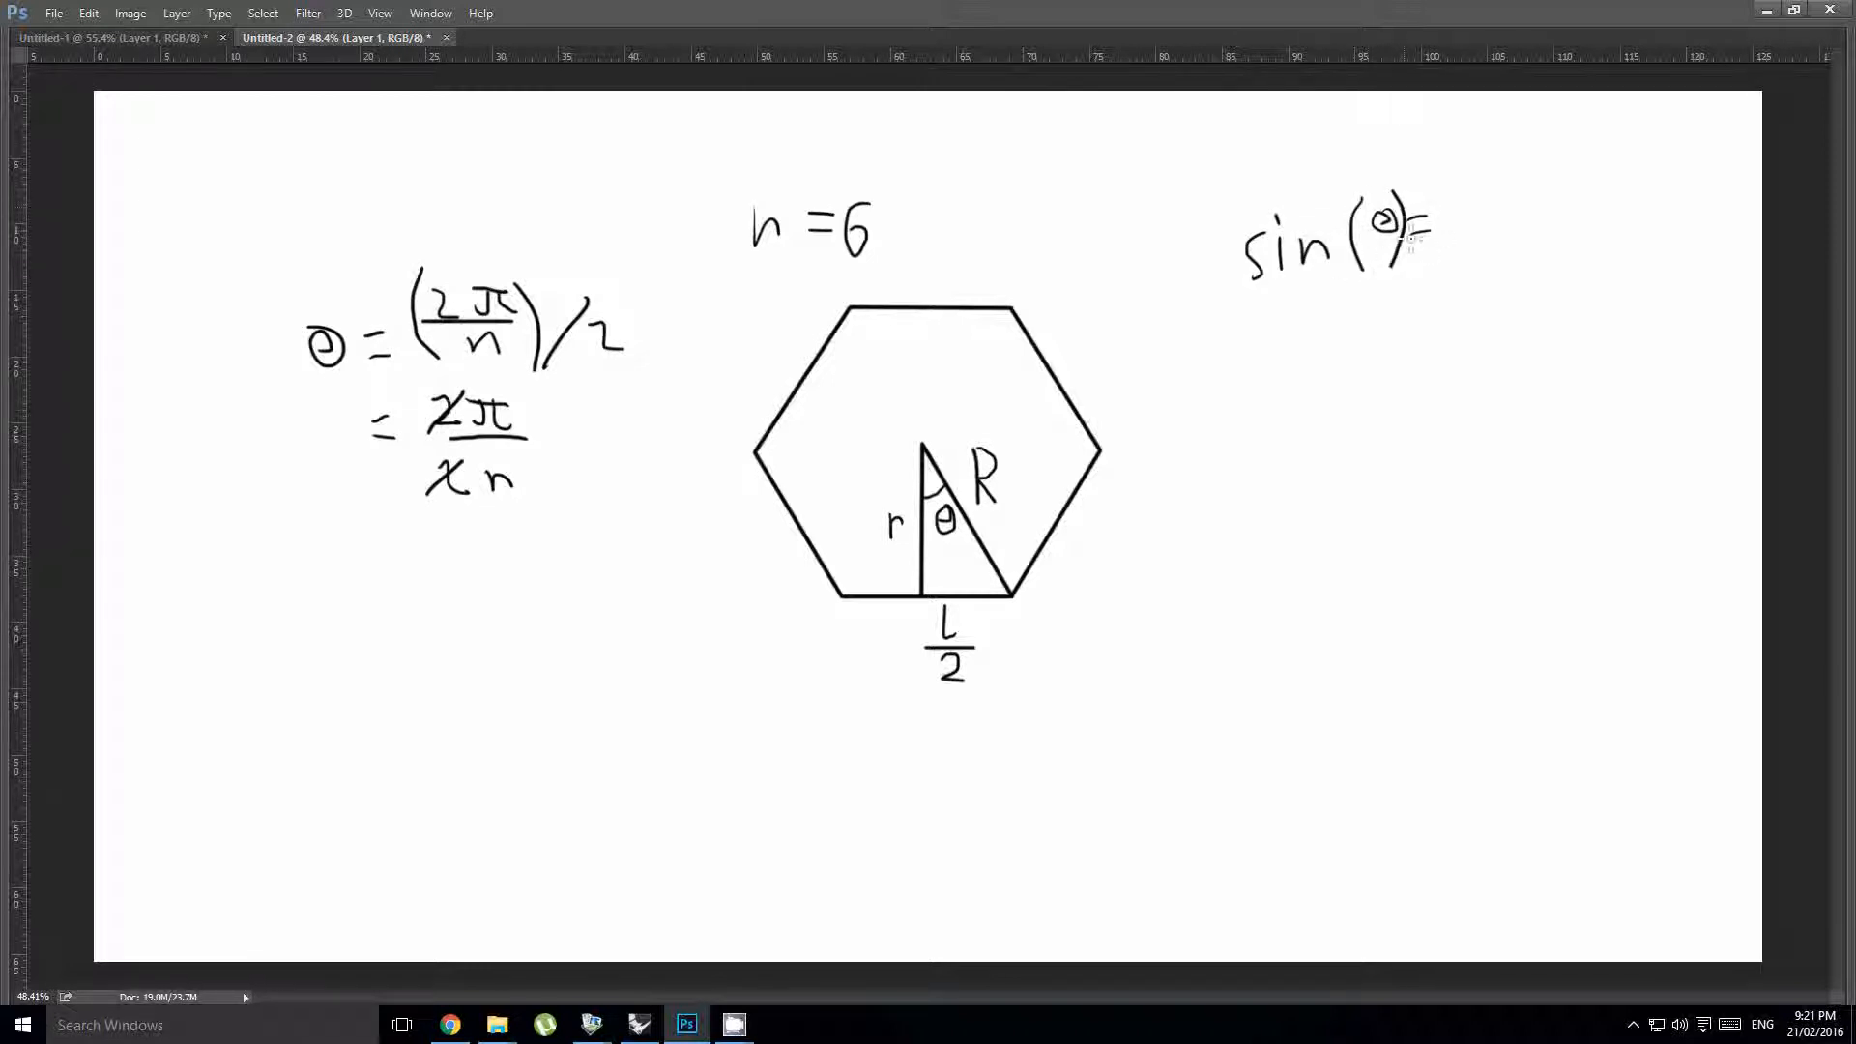
mouse_move(1487, 171)
mouse_down()
mouse_move(1471, 188)
mouse_move(1486, 172)
mouse_move(1529, 193)
mouse_up()
click(1506, 190)
mouse_move(1531, 165)
mouse_down()
mouse_move(1586, 199)
mouse_move(1471, 205)
mouse_move(1534, 260)
mouse_up()
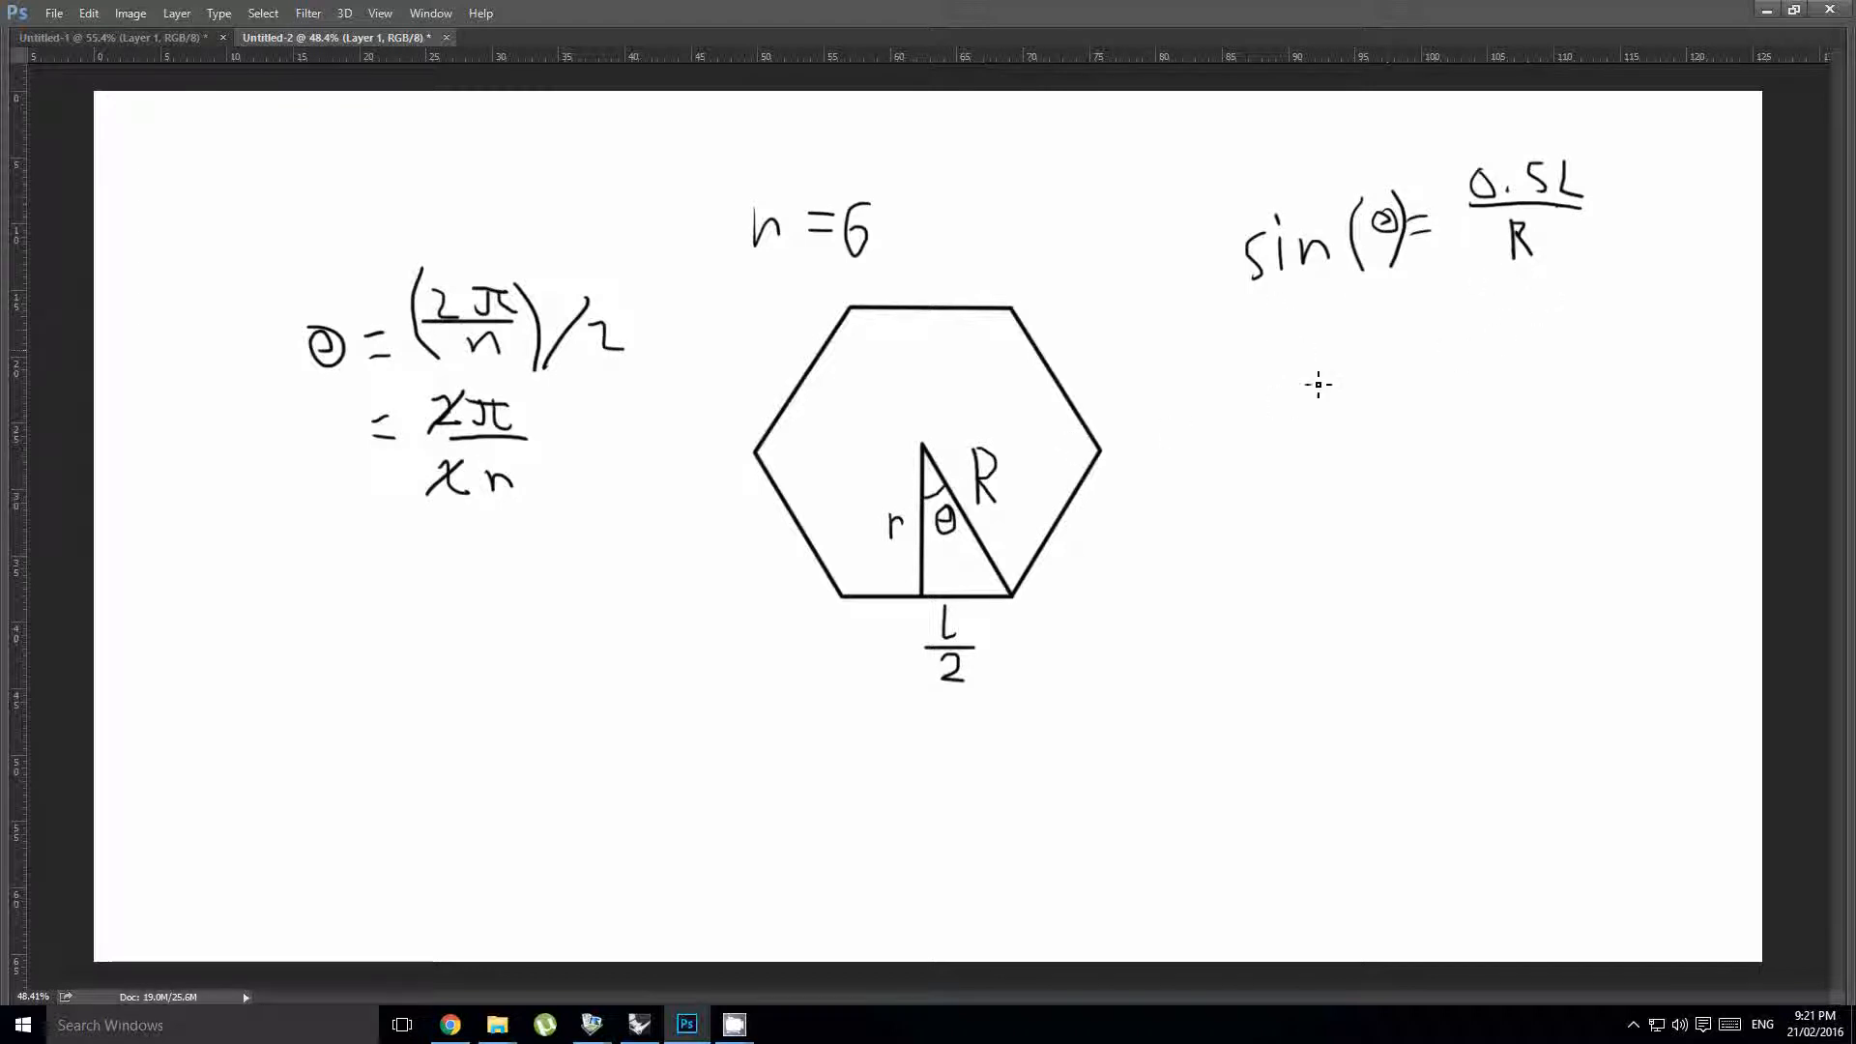
- Handwrite the outer radius formula R = L/(2sin(π/n)) below the sine relation
mouse_move(1343, 319)
mouse_down()
mouse_move(1342, 369)
mouse_move(1349, 346)
mouse_move(1372, 370)
mouse_move(1423, 327)
mouse_move(1414, 345)
mouse_up()
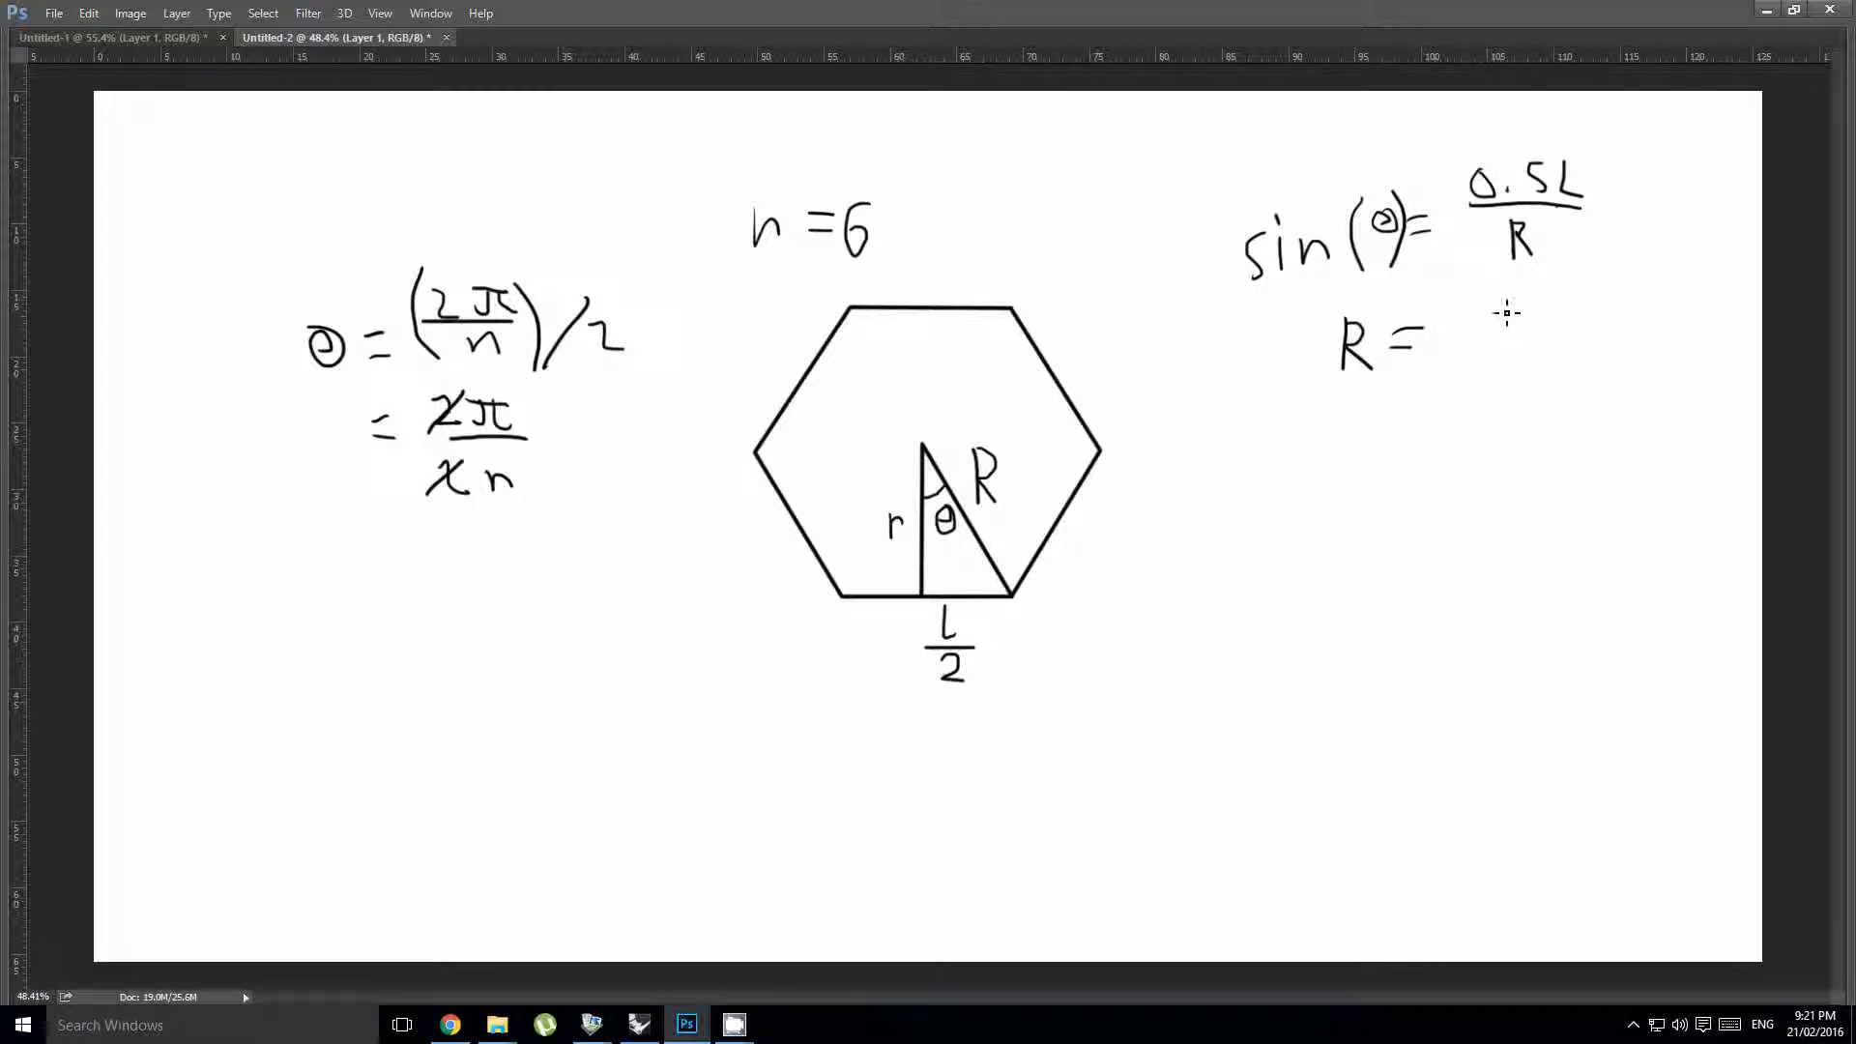
mouse_move(1502, 288)
mouse_down()
mouse_move(1528, 319)
mouse_move(1465, 346)
mouse_move(1472, 374)
mouse_move(1513, 404)
mouse_move(1593, 395)
mouse_move(1645, 370)
mouse_move(1646, 341)
mouse_move(1601, 381)
mouse_move(1645, 410)
mouse_up()
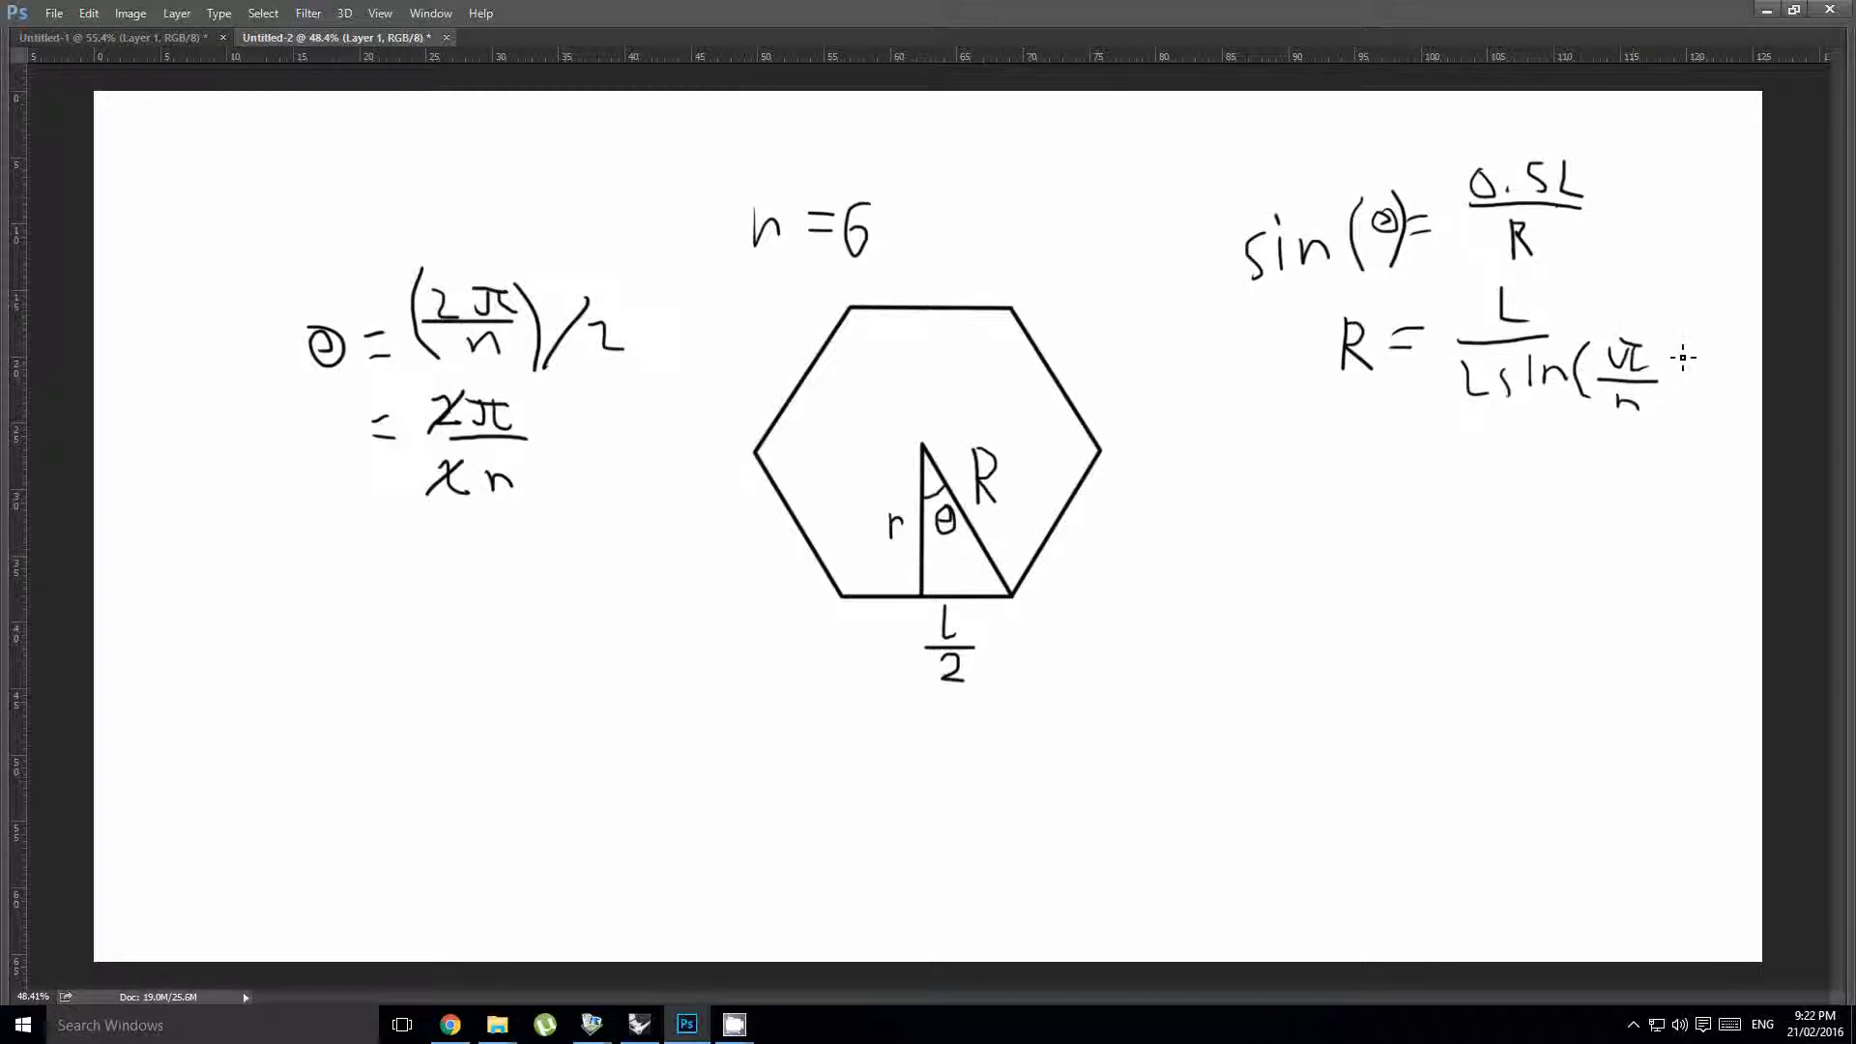
drag(1668, 346, 1669, 410)
- Handwrite the tangent relation tan(θ) = 0.5L/r below the formula for R
drag(1249, 455, 1248, 501)
mouse_move(1227, 488)
mouse_down()
mouse_move(1347, 508)
mouse_move(1373, 456)
mouse_move(1383, 505)
mouse_move(1429, 470)
mouse_move(1430, 493)
mouse_up()
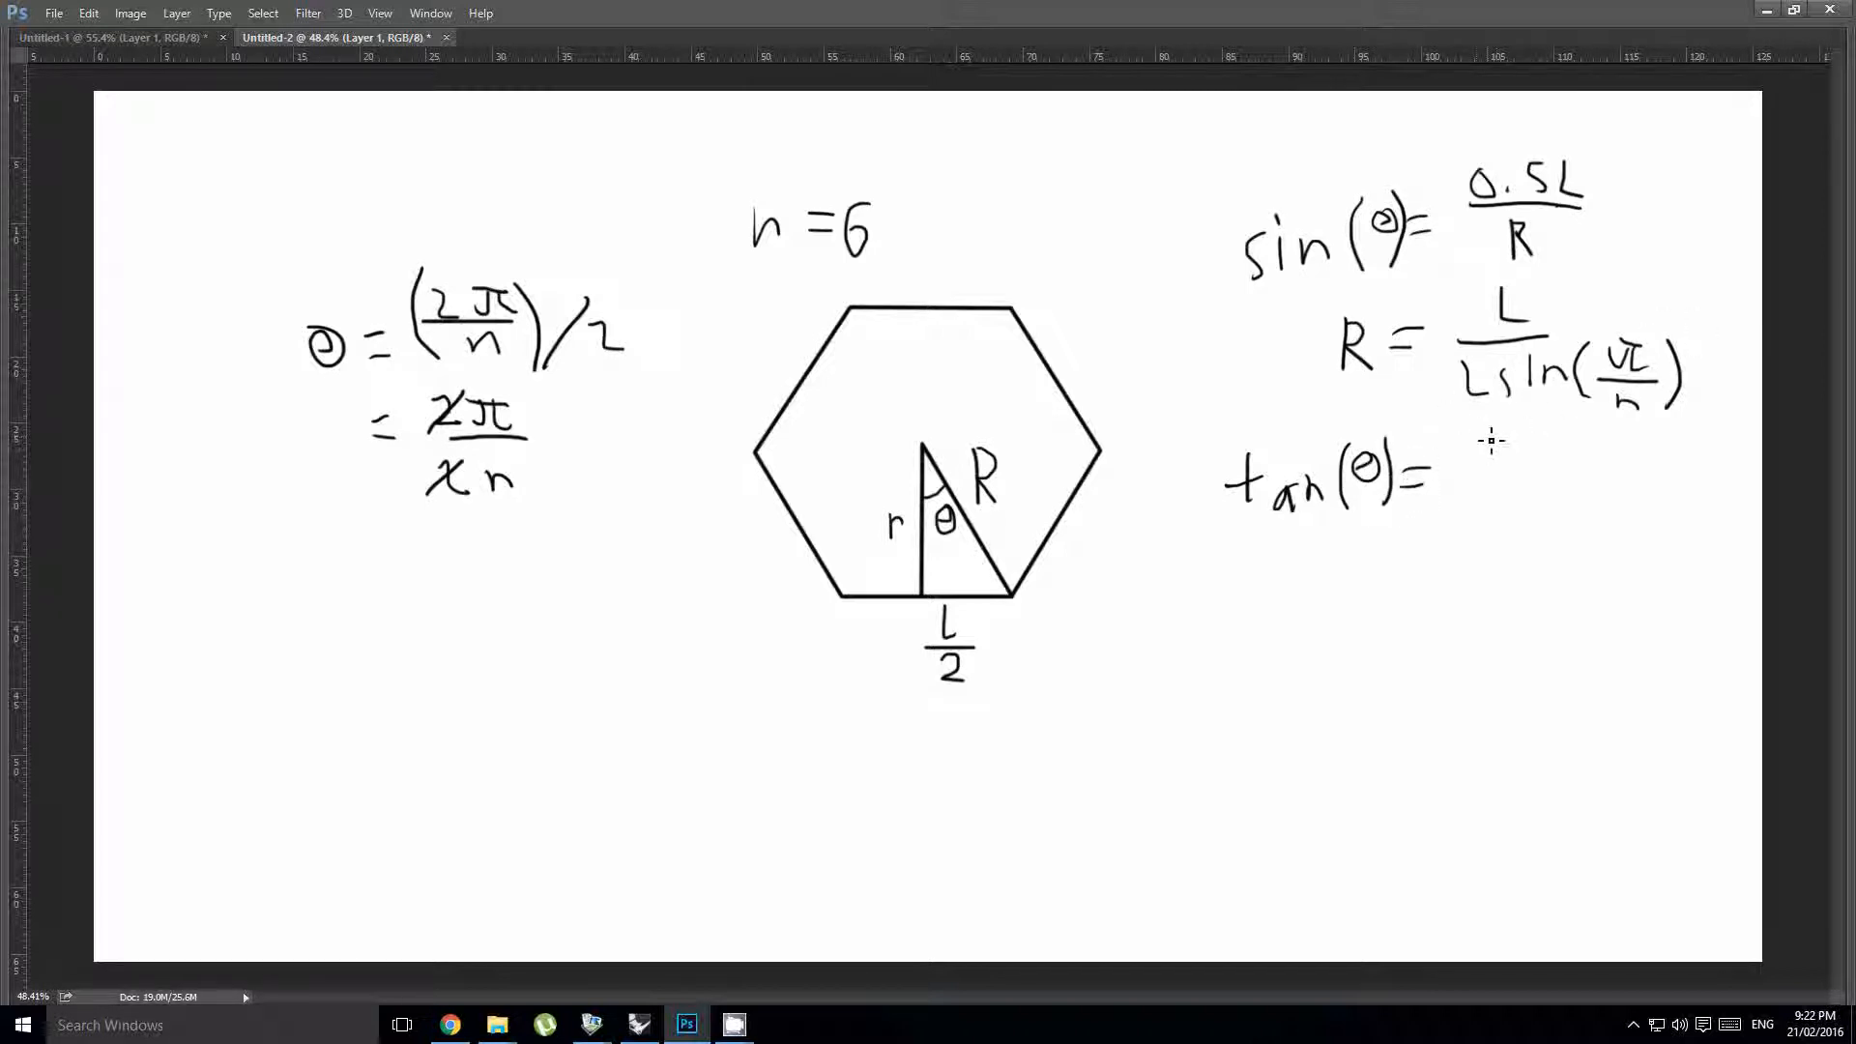
mouse_move(1492, 435)
mouse_down()
mouse_move(1477, 456)
mouse_move(1495, 435)
mouse_up()
mouse_move(1482, 485)
mouse_down()
mouse_move(1622, 482)
mouse_move(1559, 517)
mouse_up()
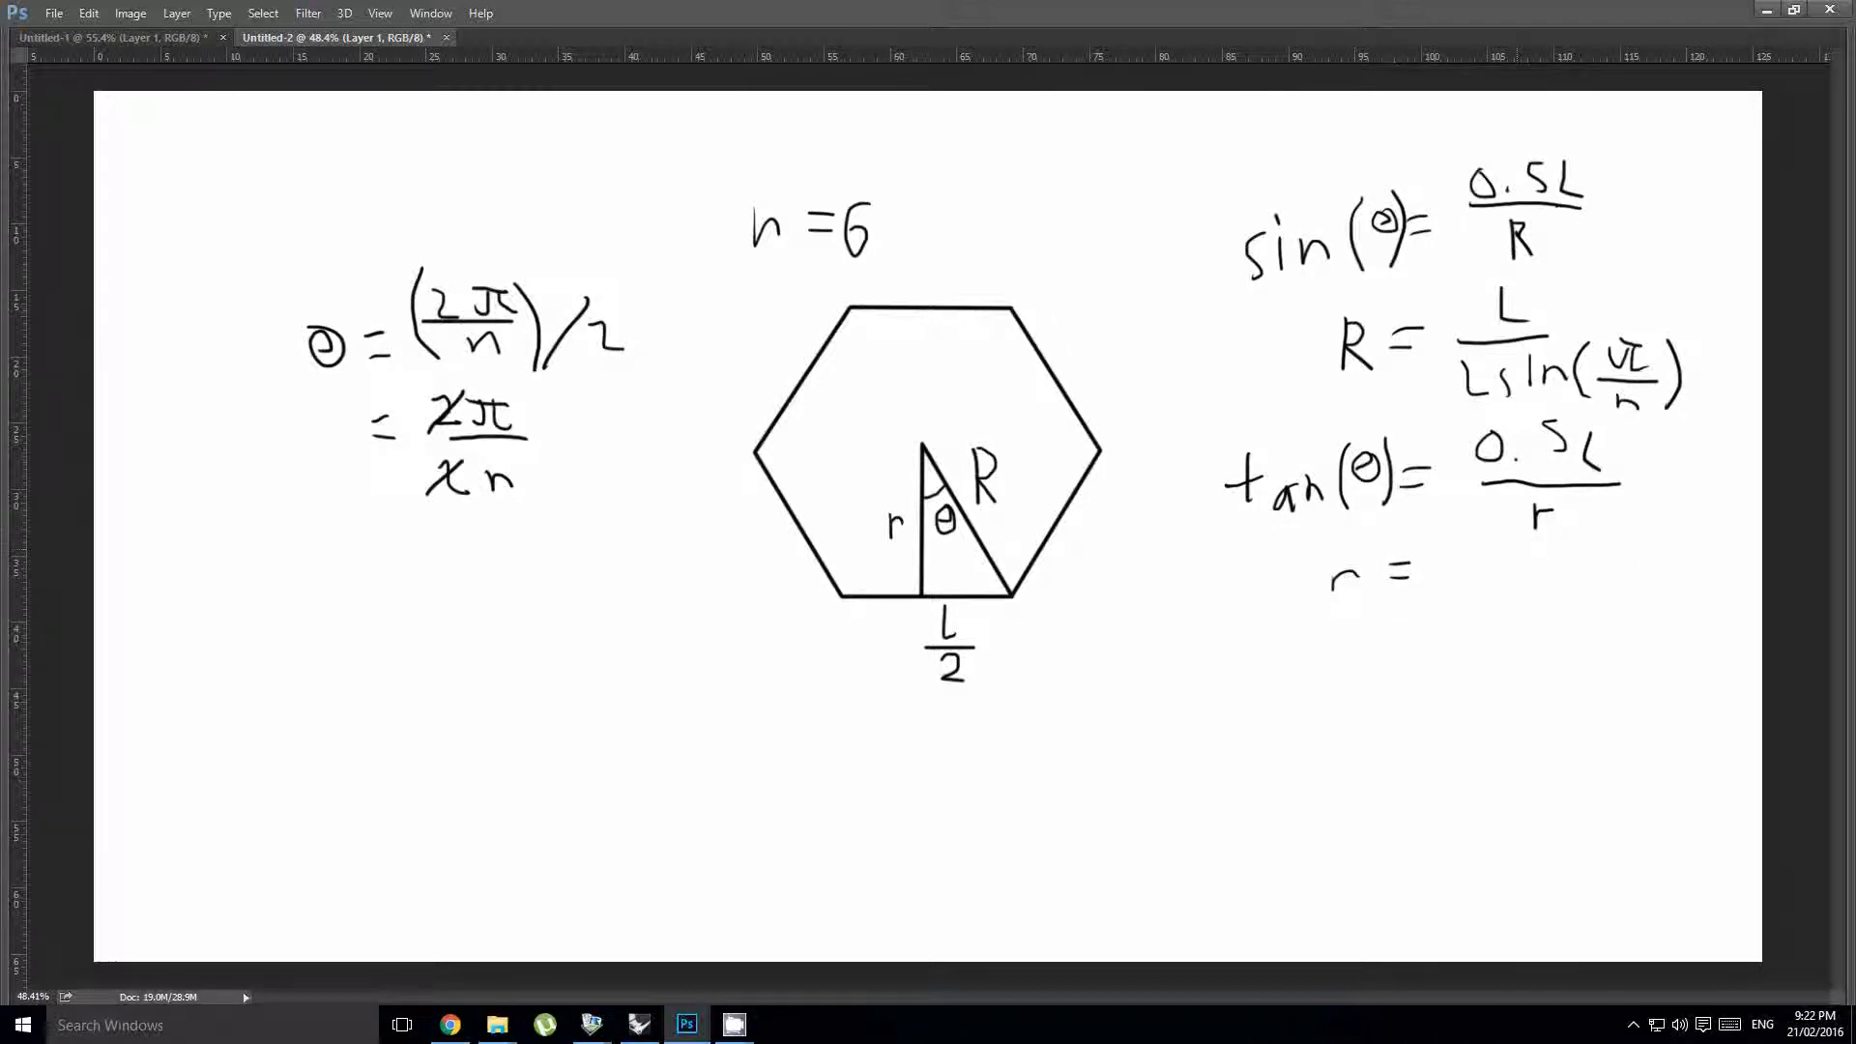
- Handwrite the inner radius formula r = L/(2tan(π/n)) below the tangent relation
drag(1609, 567, 1441, 581)
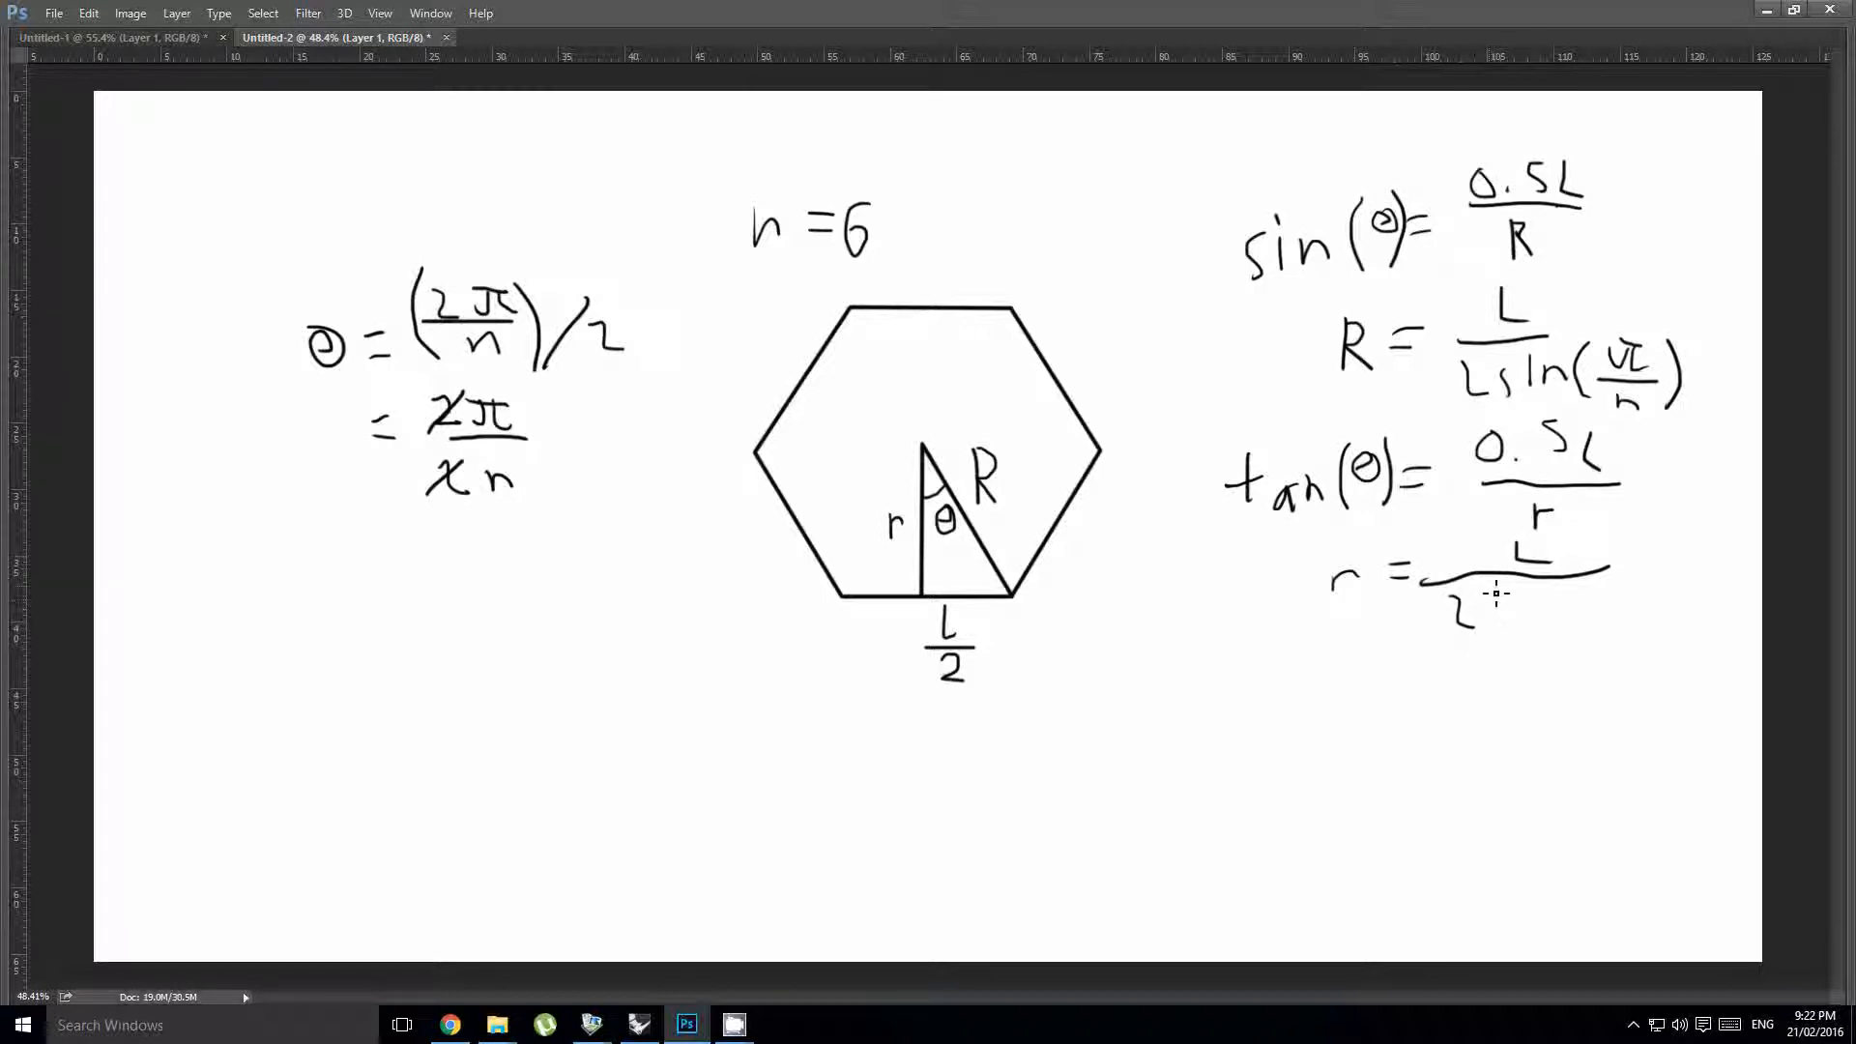
drag(1494, 584, 1490, 628)
drag(1477, 607, 1554, 624)
drag(1624, 587, 1620, 642)
drag(1643, 577, 1651, 640)
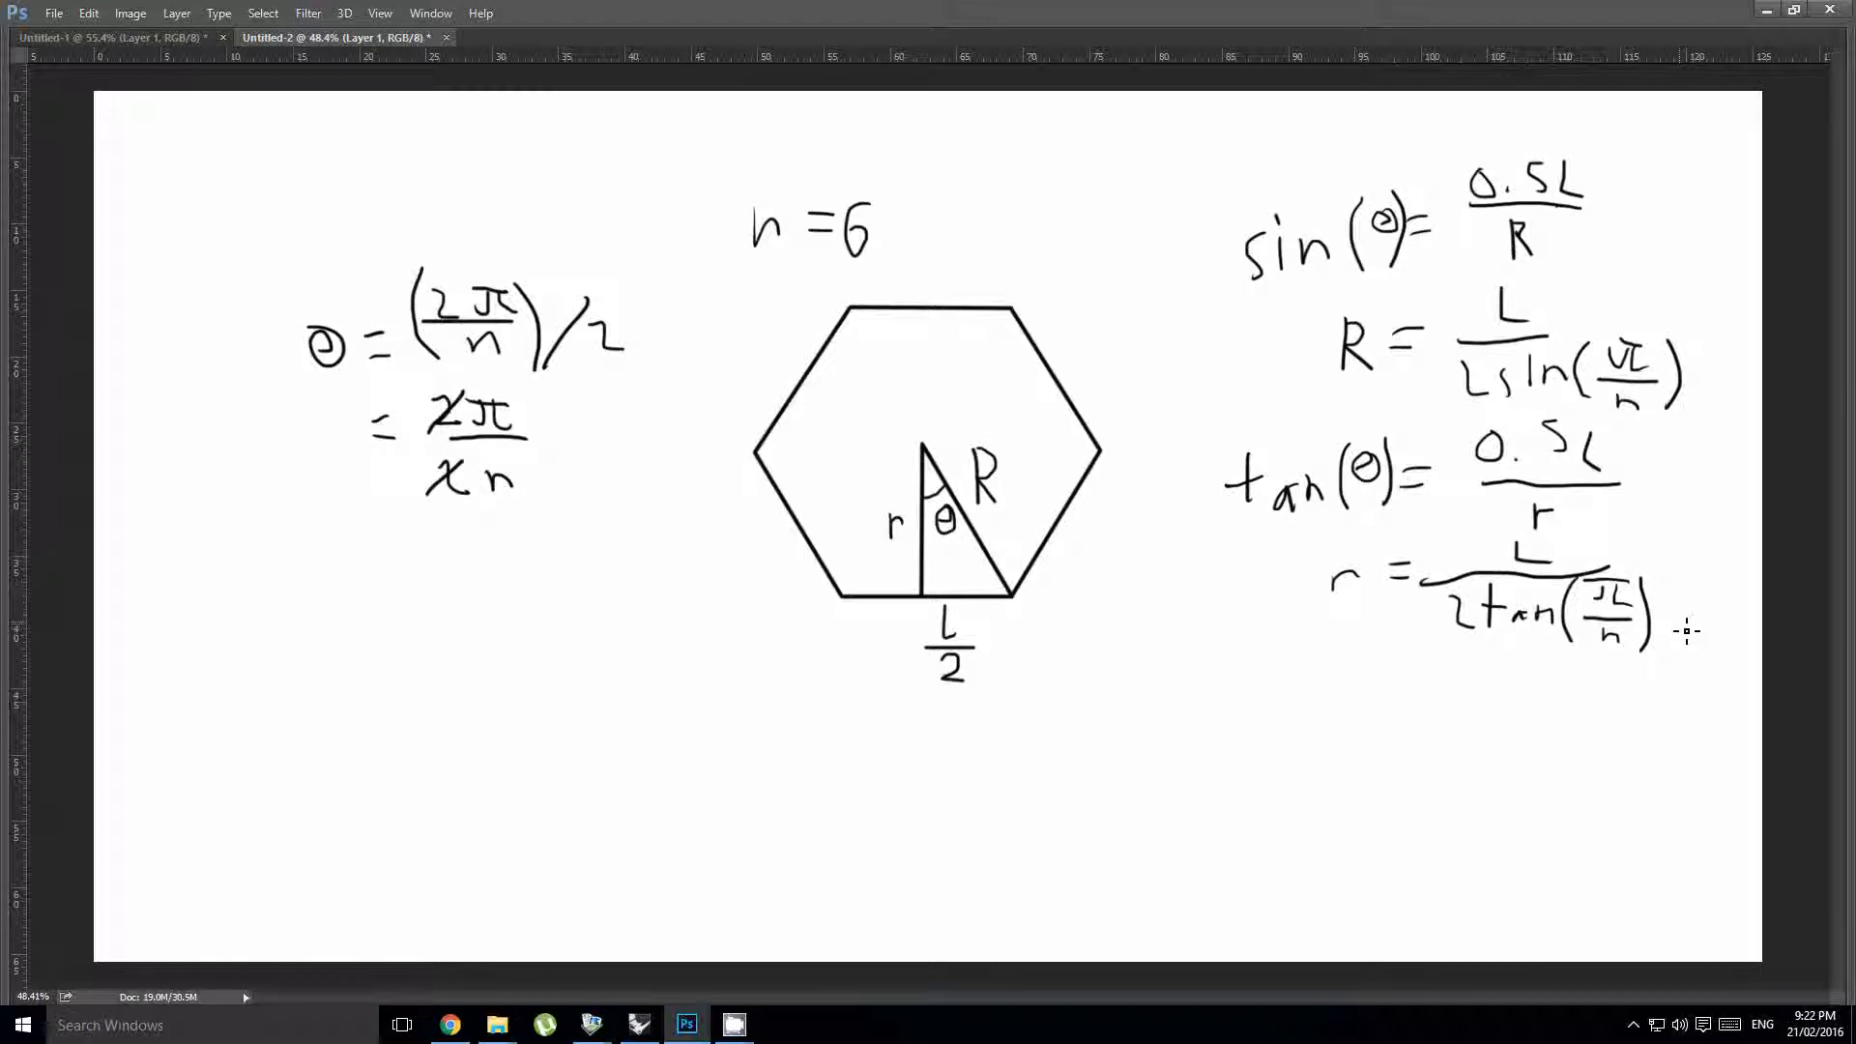
- Switch to Rhino and delete the wrench model from the Perspective view
key(alt+Tab)
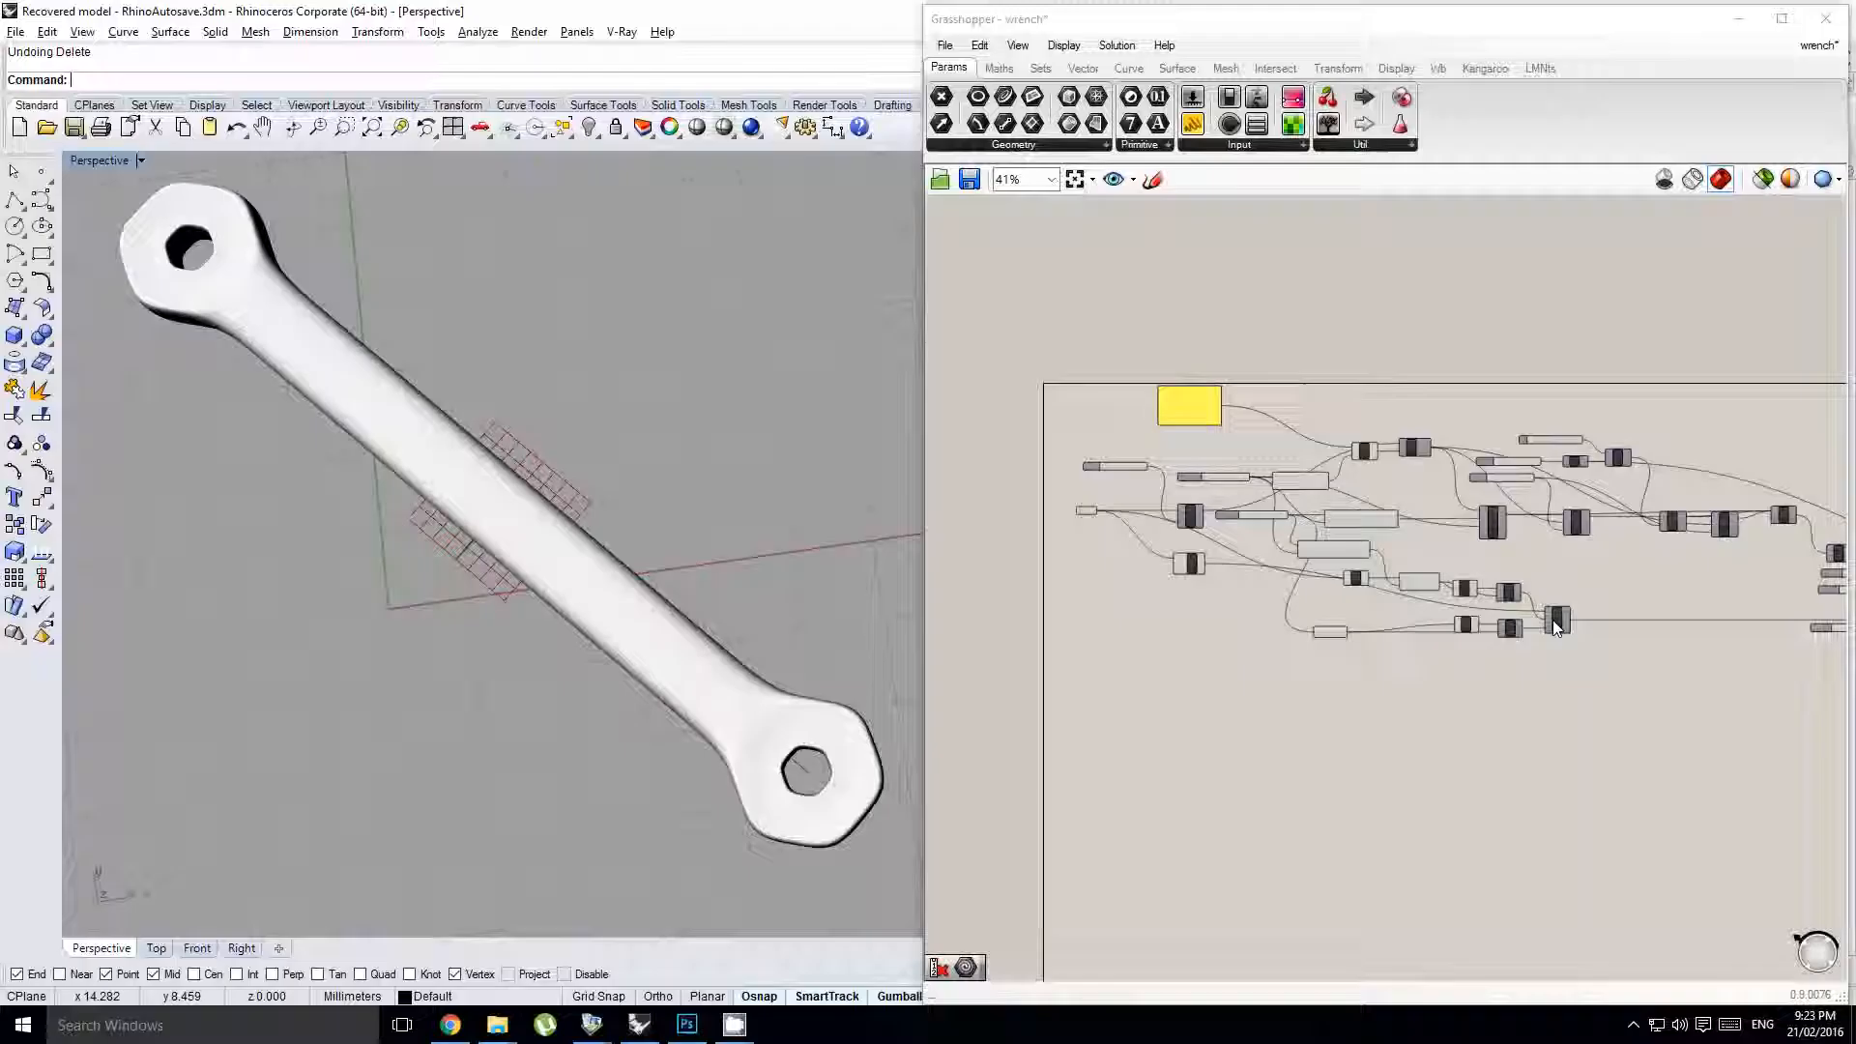
click(532, 565)
key(Delete)
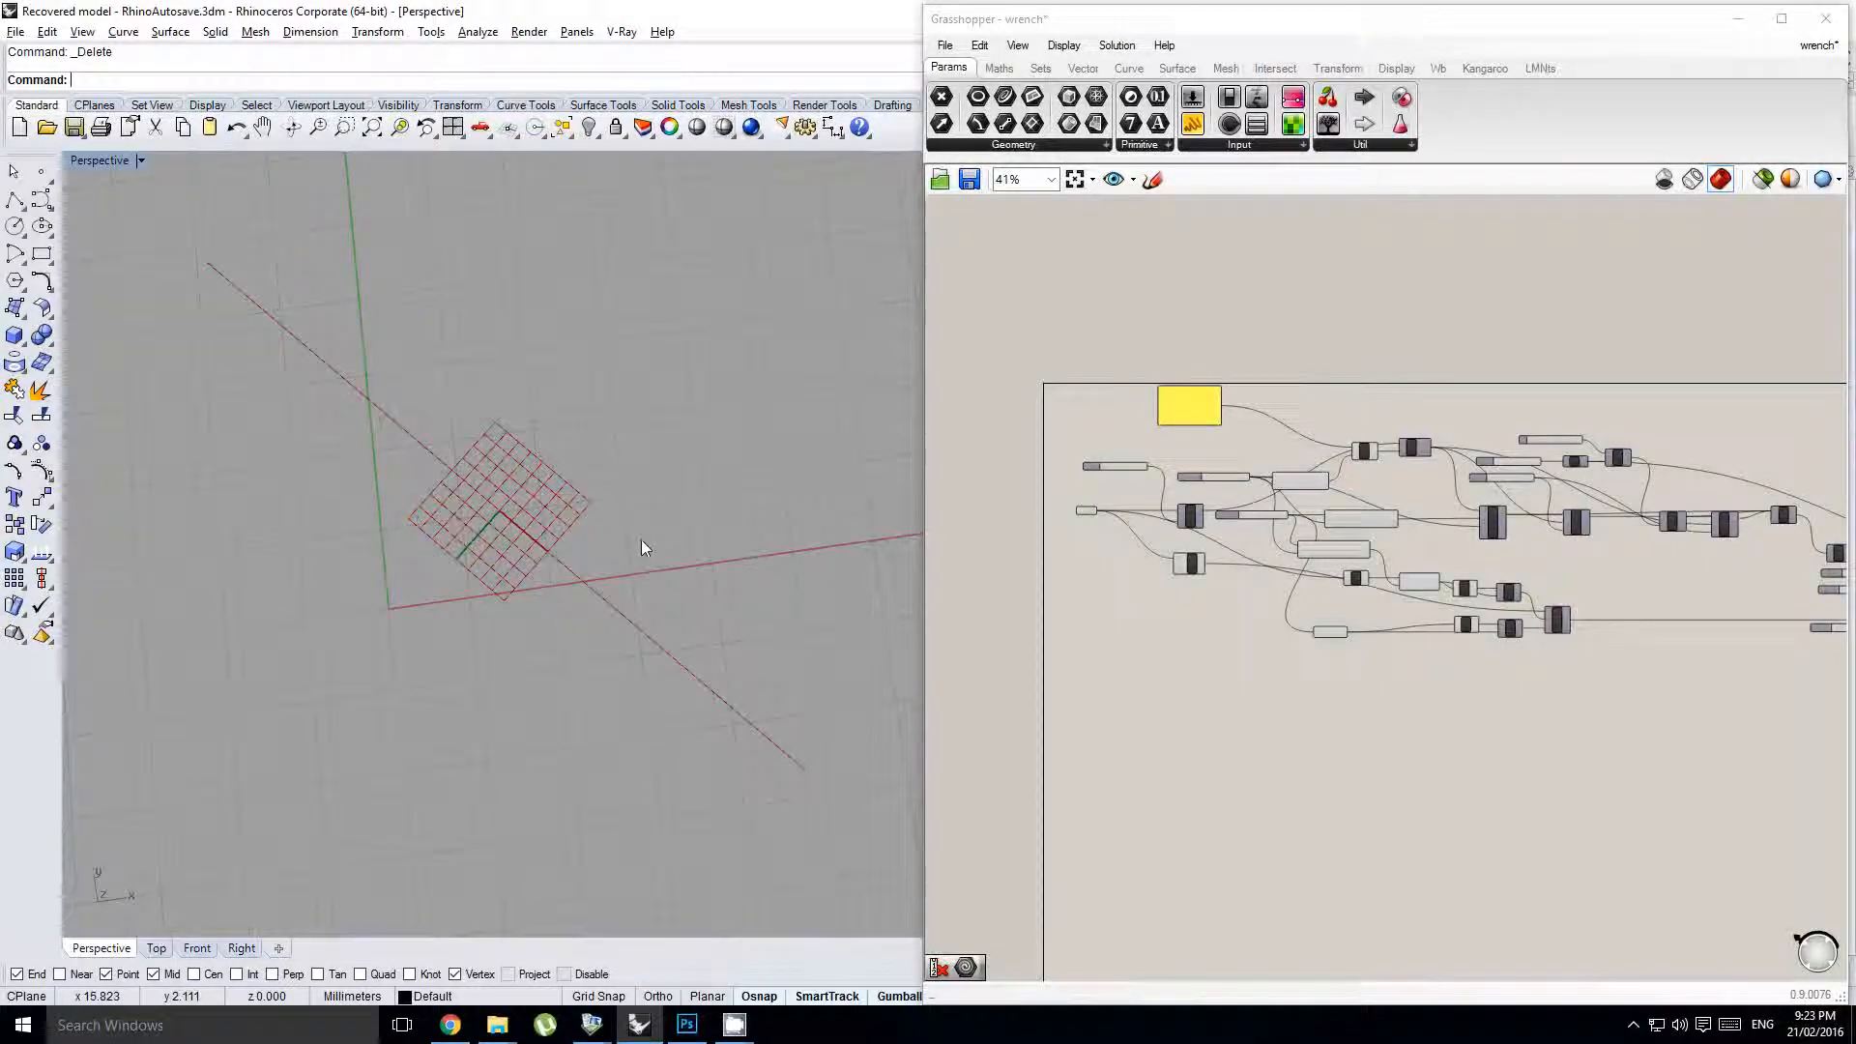
- Create a new, empty Grasshopper document
right_drag(1057, 345, 1022, 341)
click(945, 46)
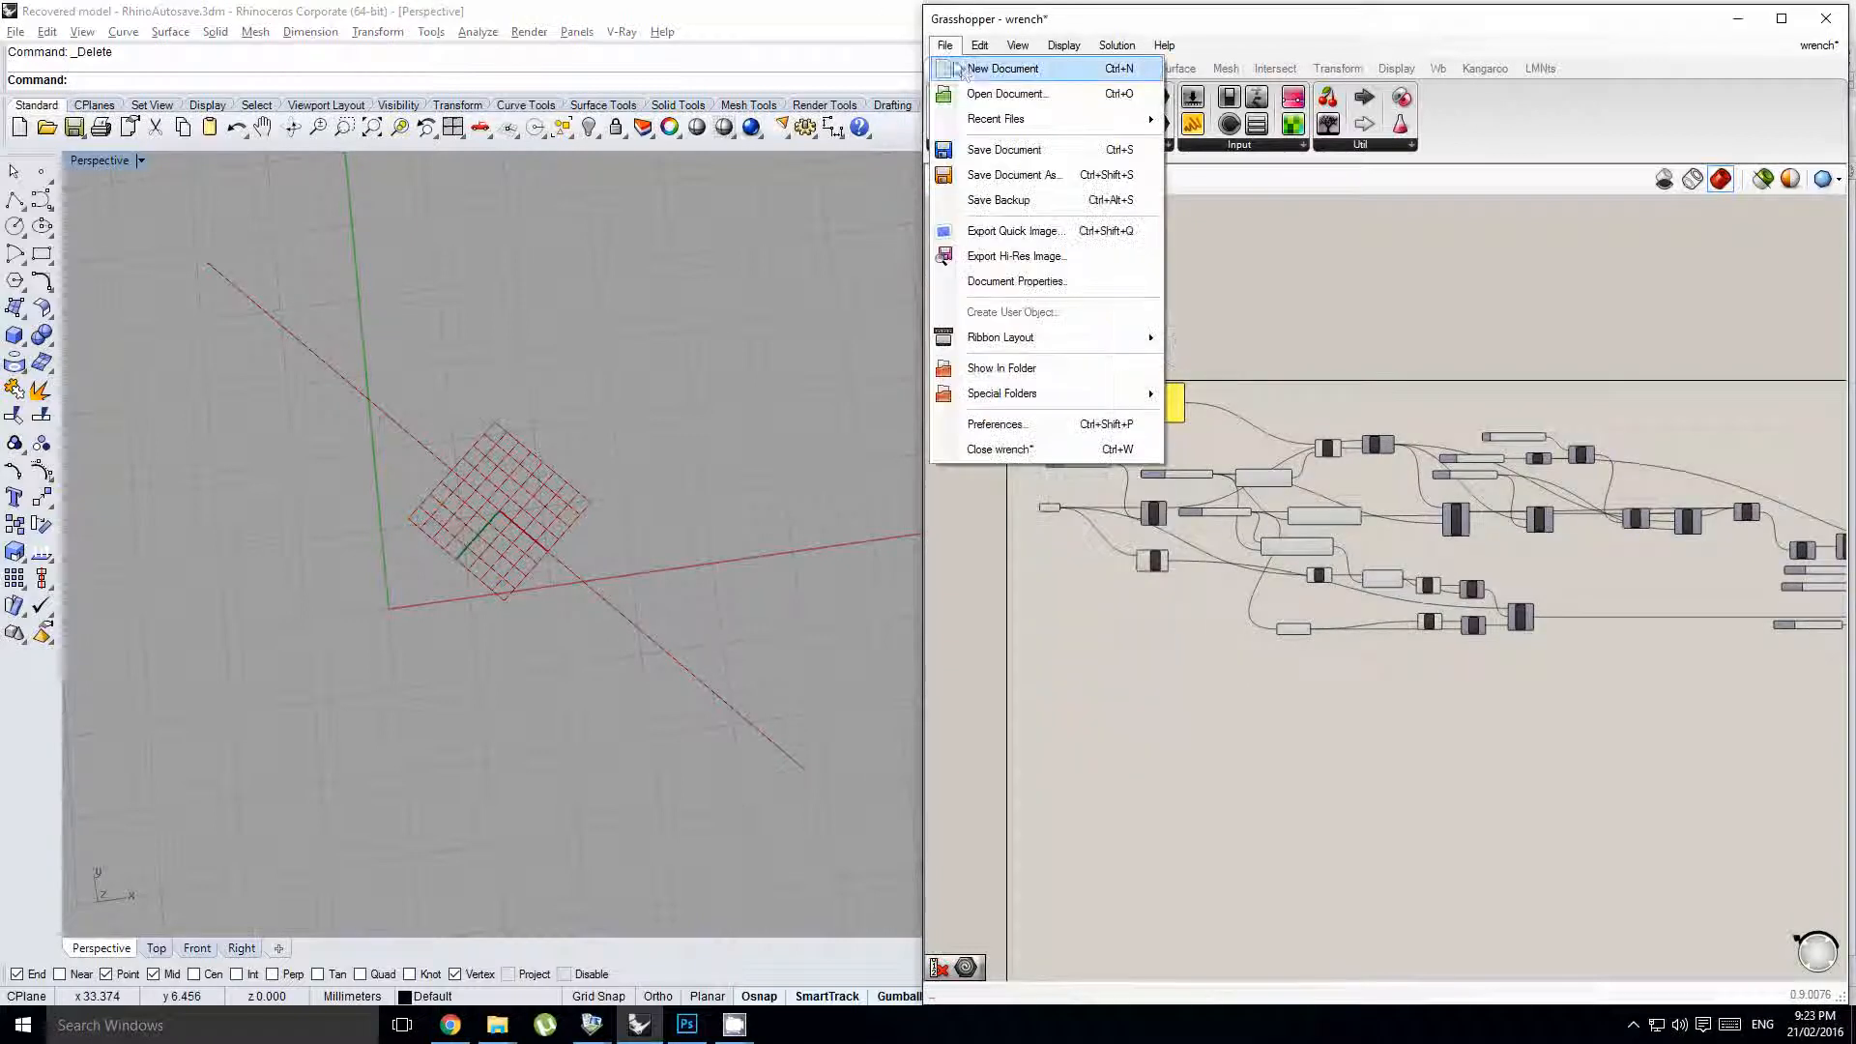
click(974, 70)
right_drag(414, 517, 373, 508)
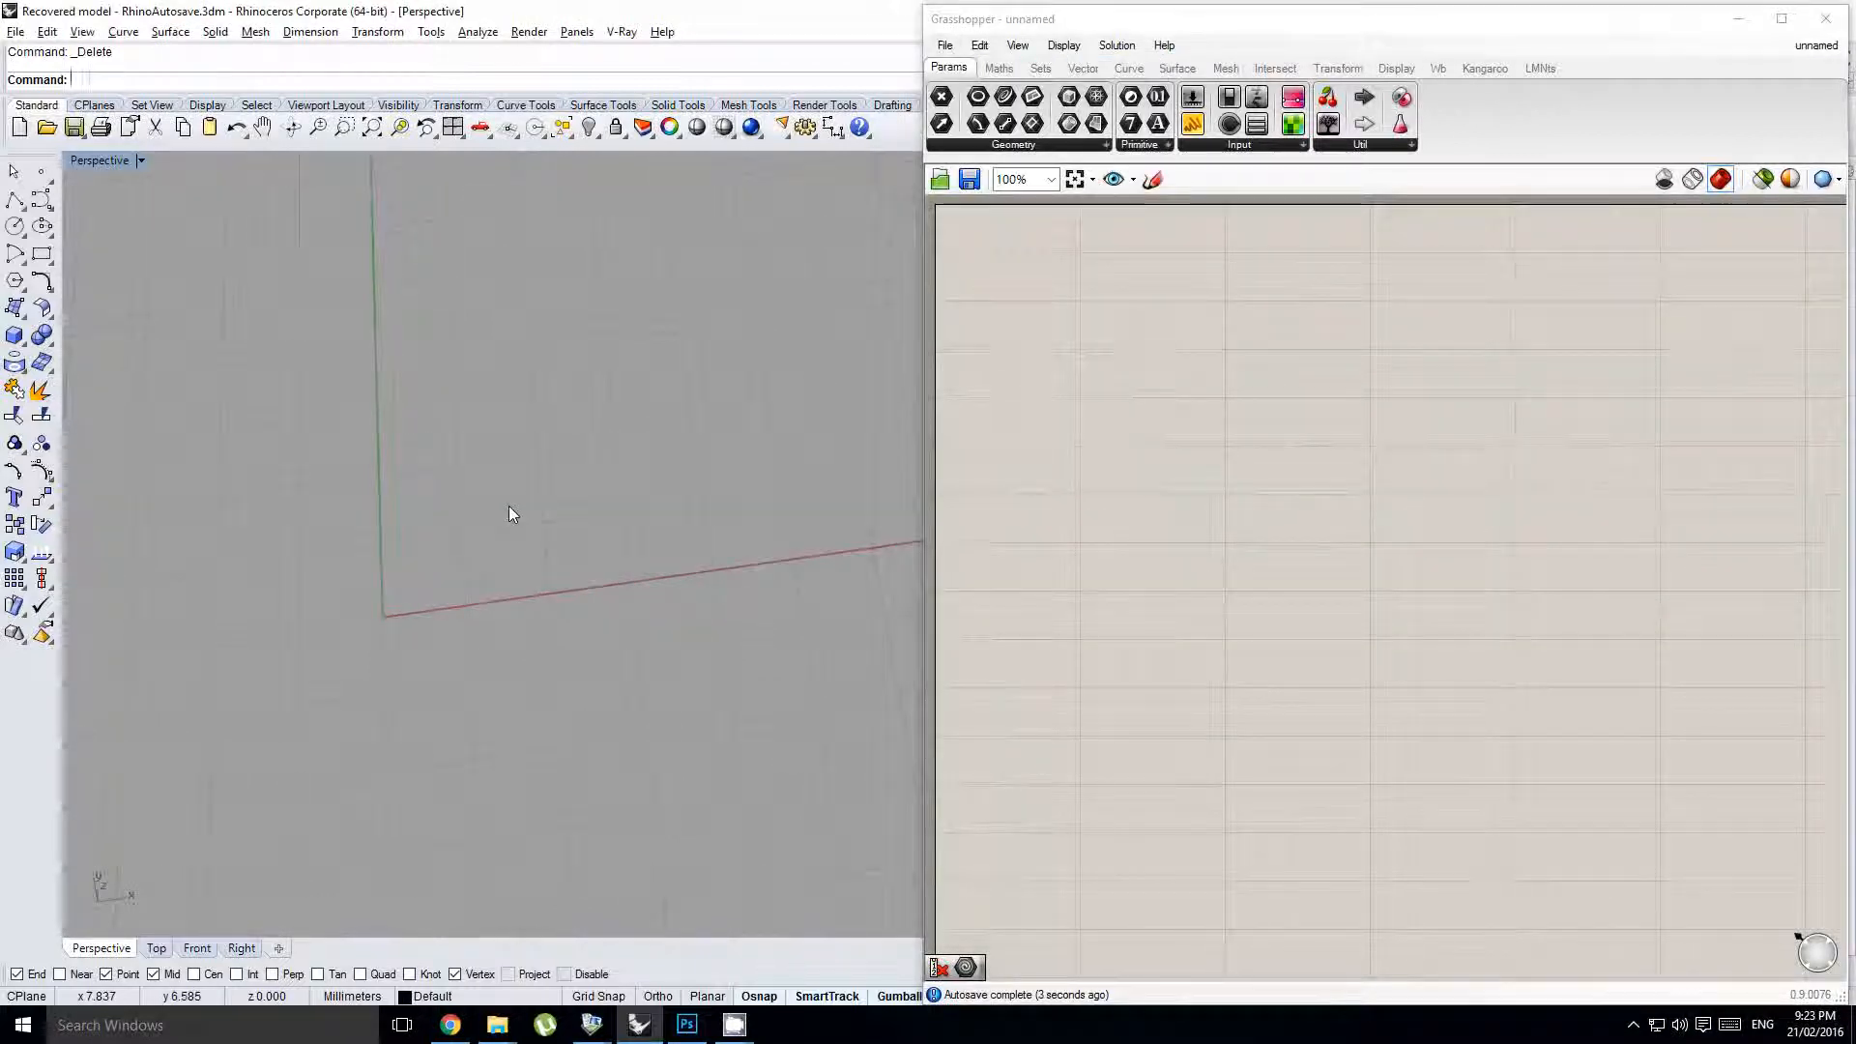
- Show the hidden geometry in Rhino and select the diagonal line
text(Show)
key(Return)
click(472, 505)
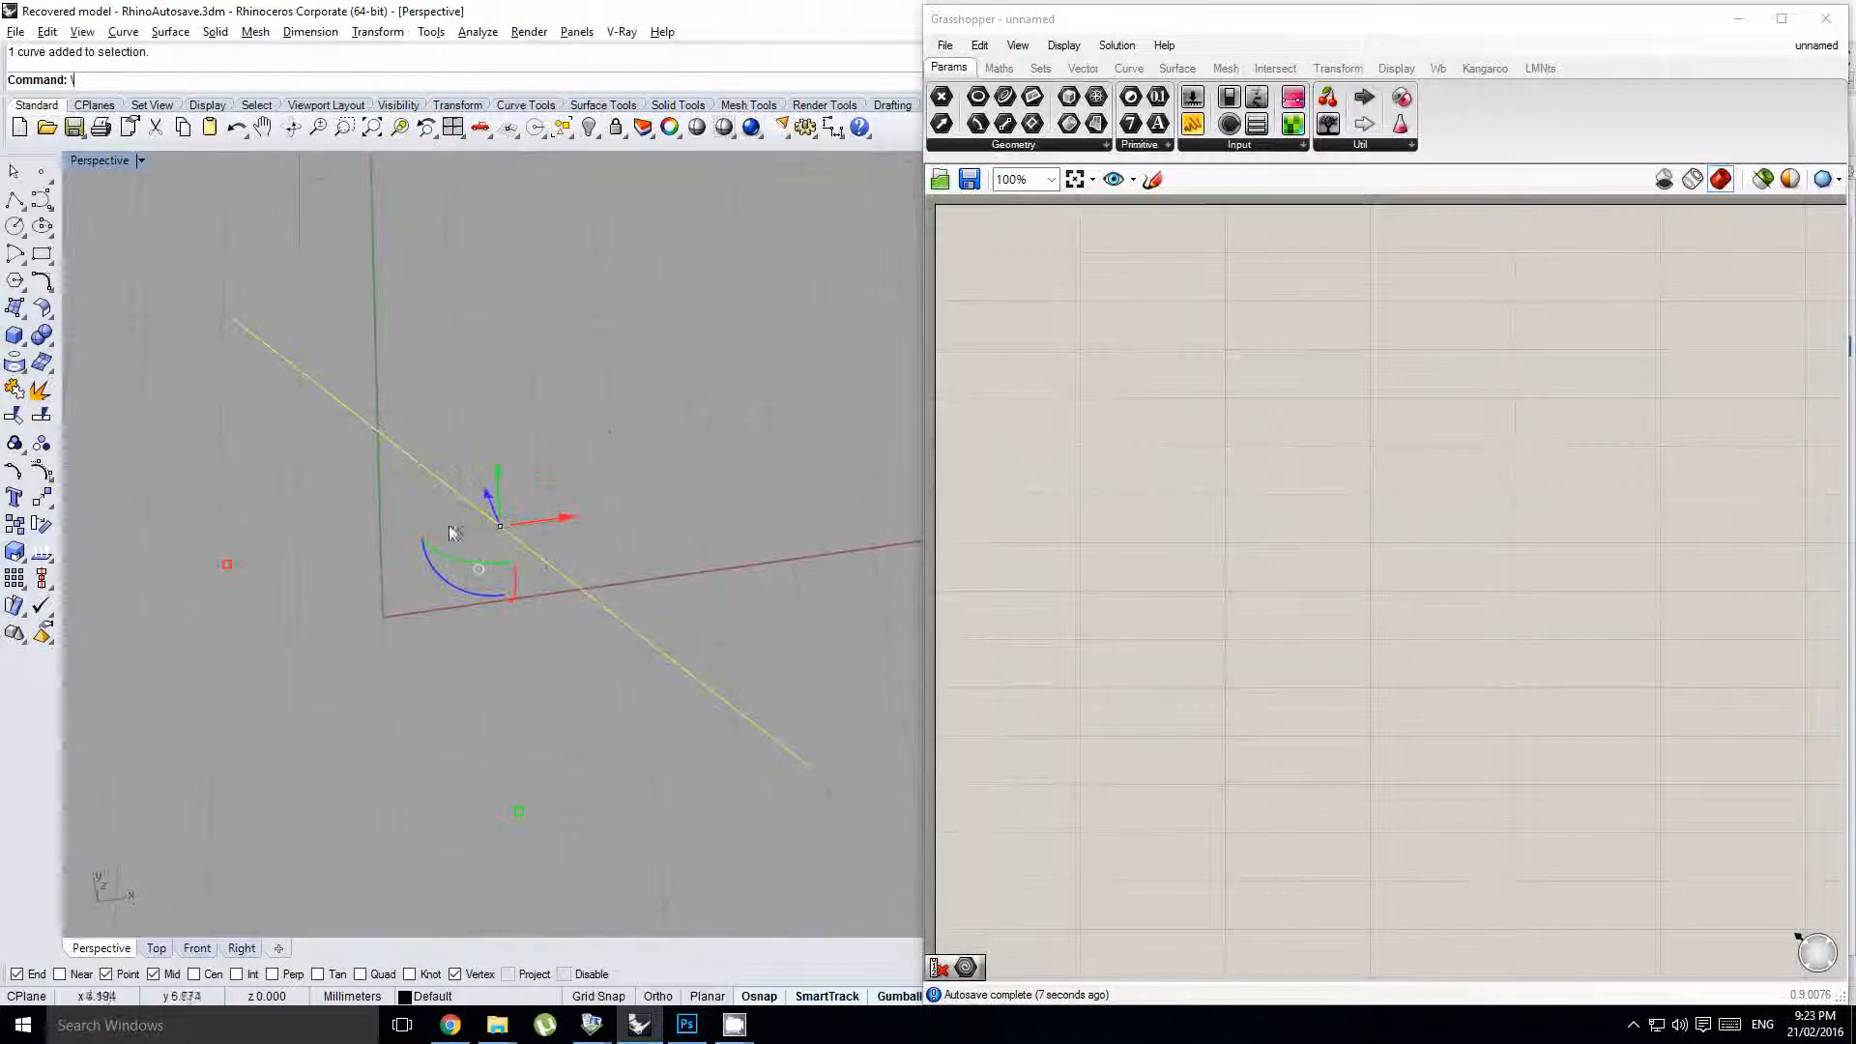
right_drag(570, 547, 597, 519)
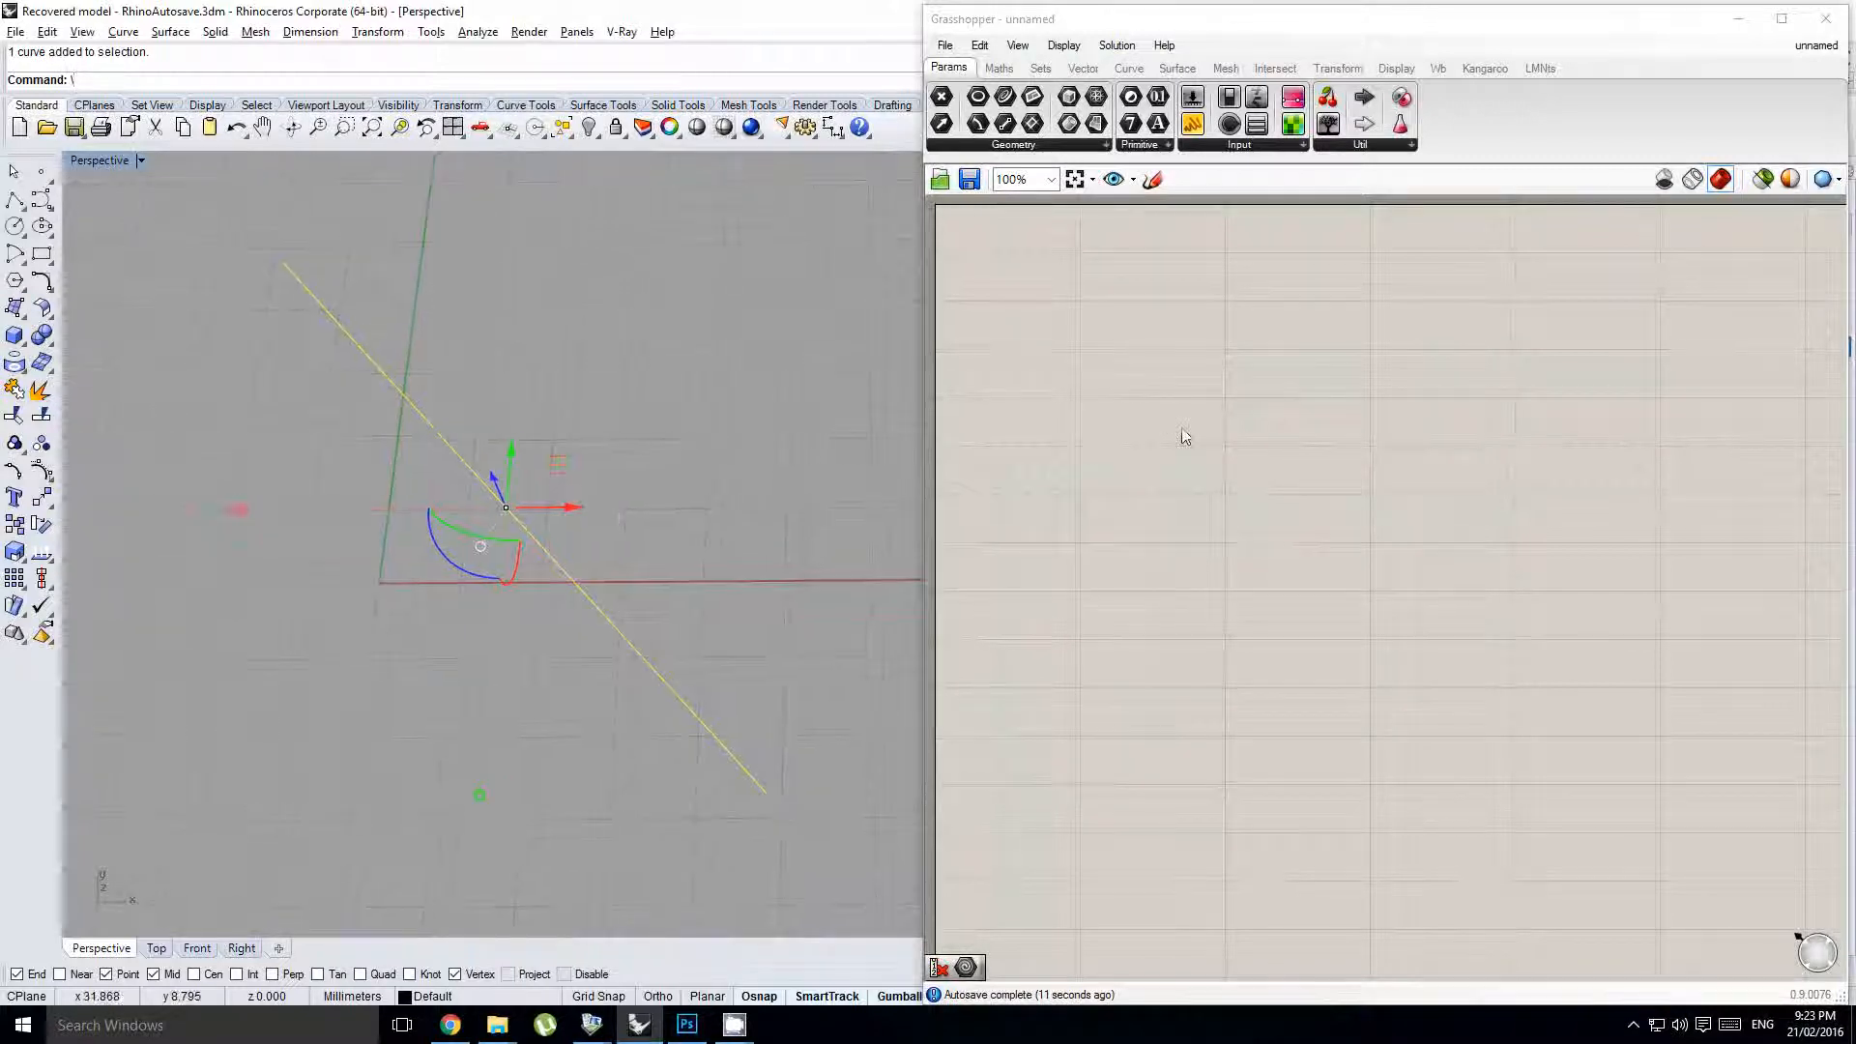
- Add a Curve parameter to the Grasshopper canvas and assign the selected Rhino line to it
click(1181, 430)
double_click(1185, 437)
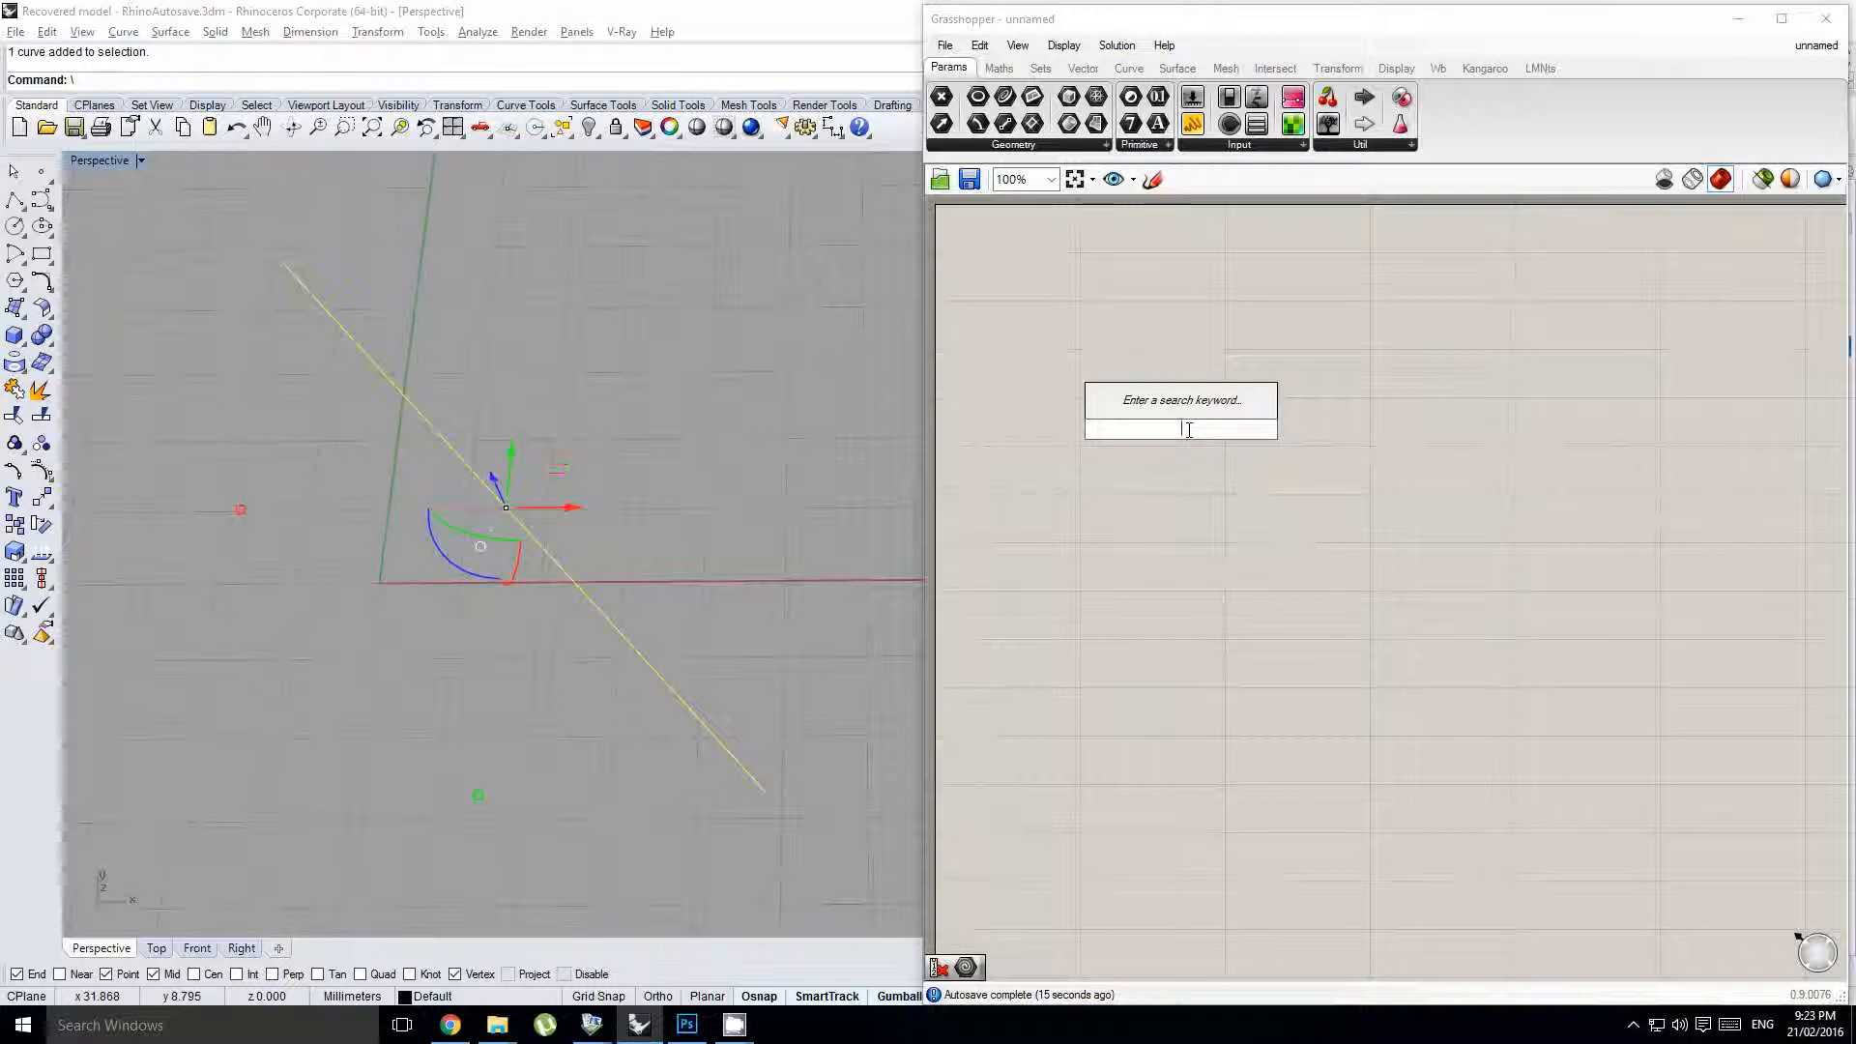
text(crv)
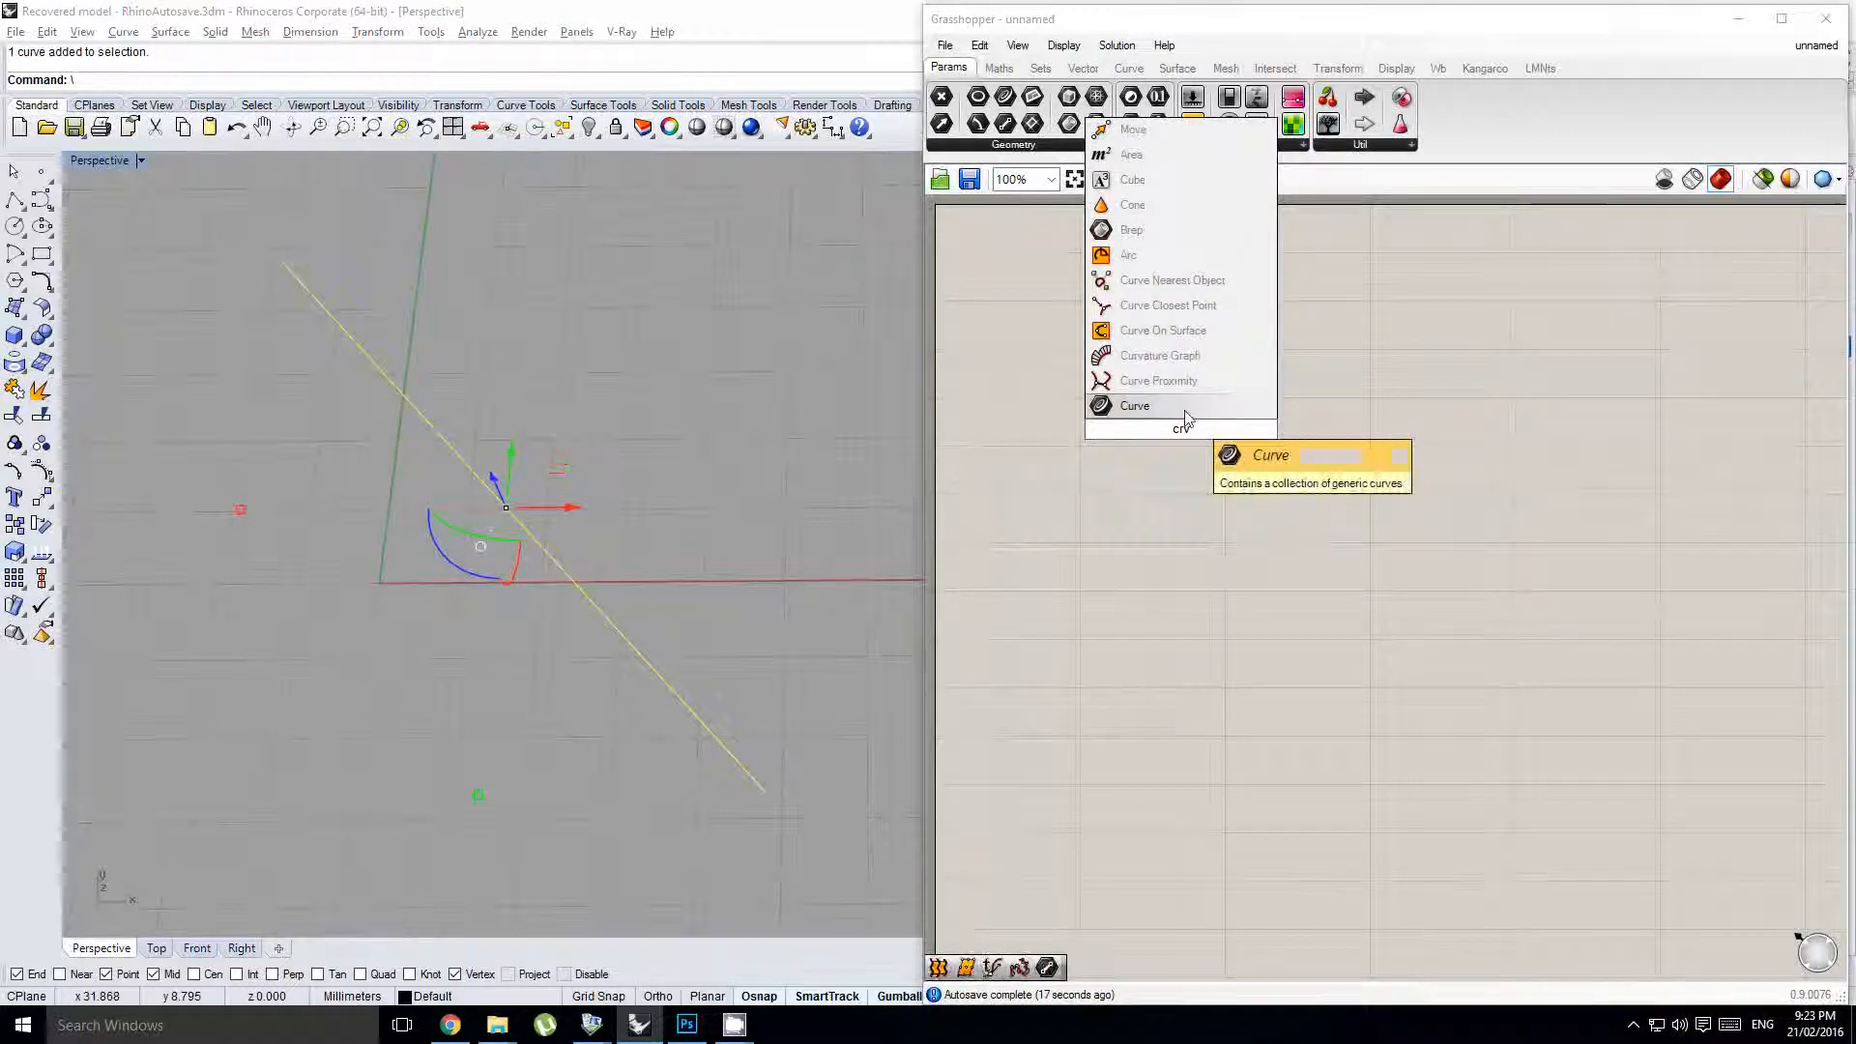
click(1187, 412)
right_click(1183, 427)
click(1255, 734)
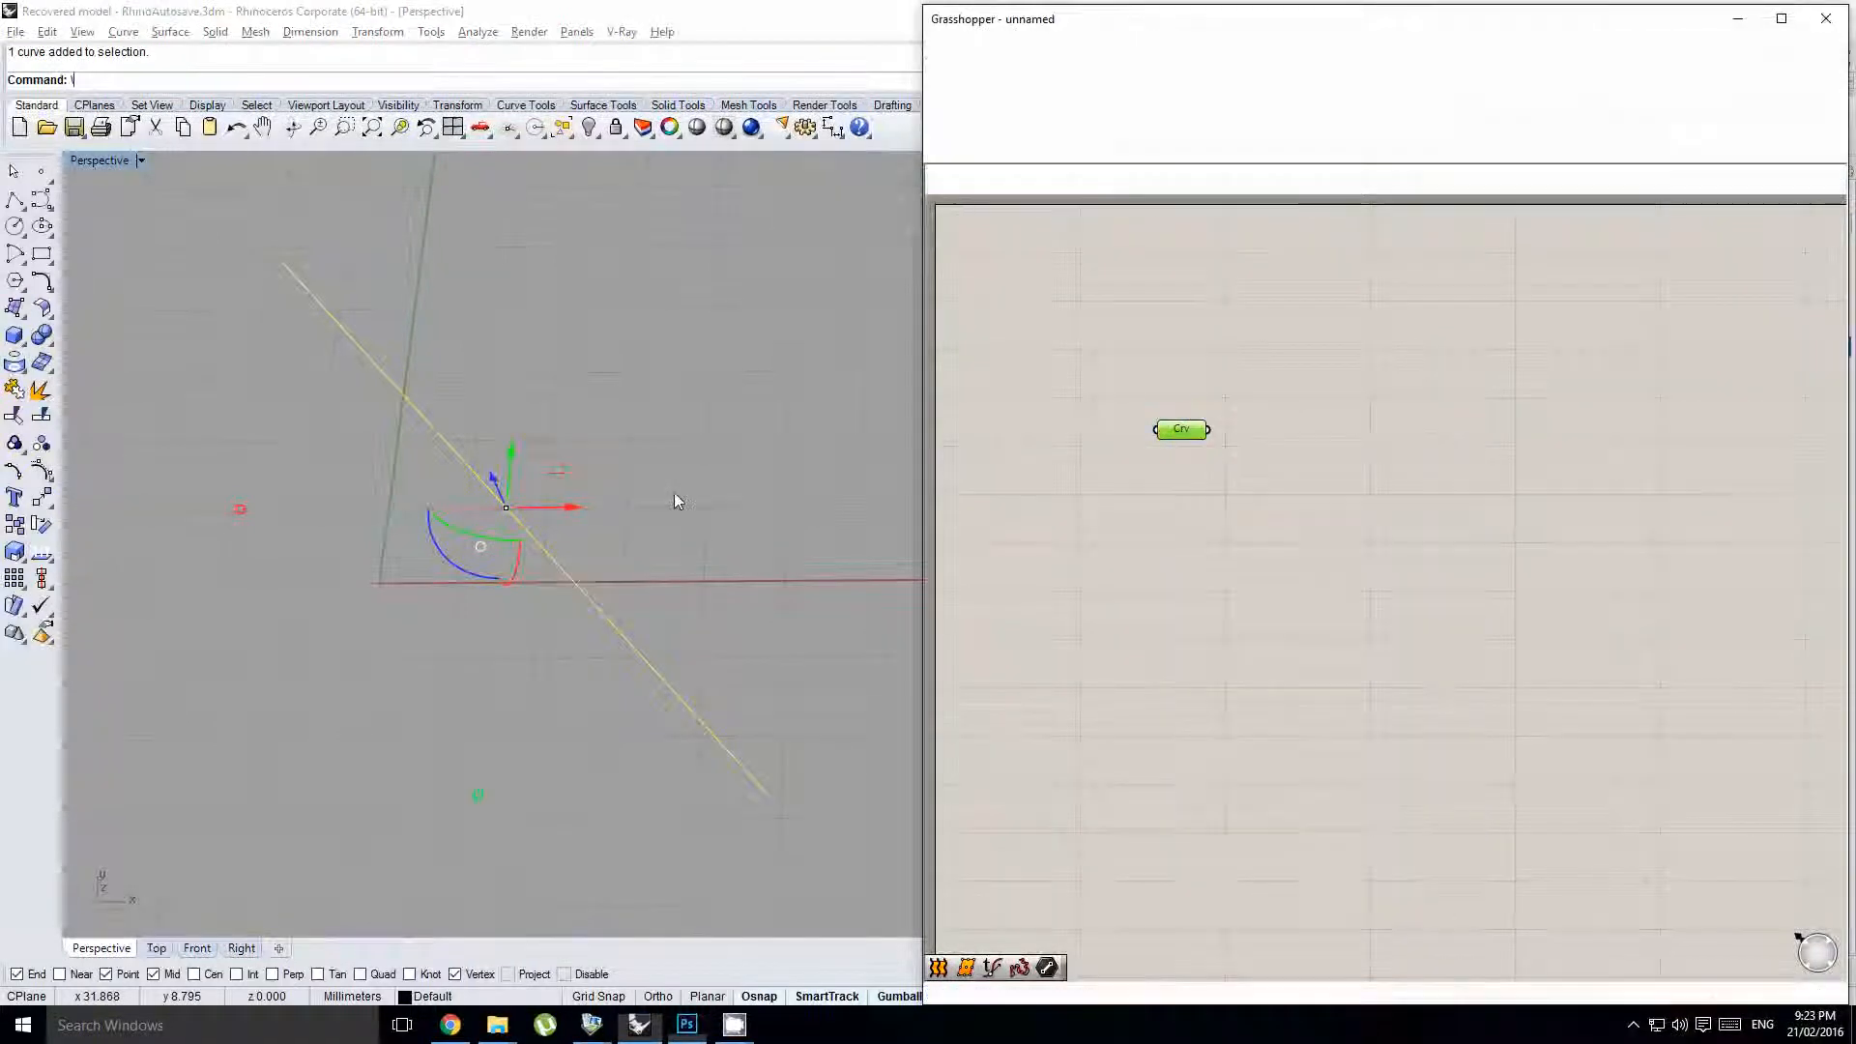
- Hide the original diagonal line in Rhino
middle_click(675, 498)
click(622, 485)
right_drag(571, 493, 561, 522)
- Add a Curve Frames component and connect the Curve parameter to its C input
right_drag(1387, 484, 1349, 501)
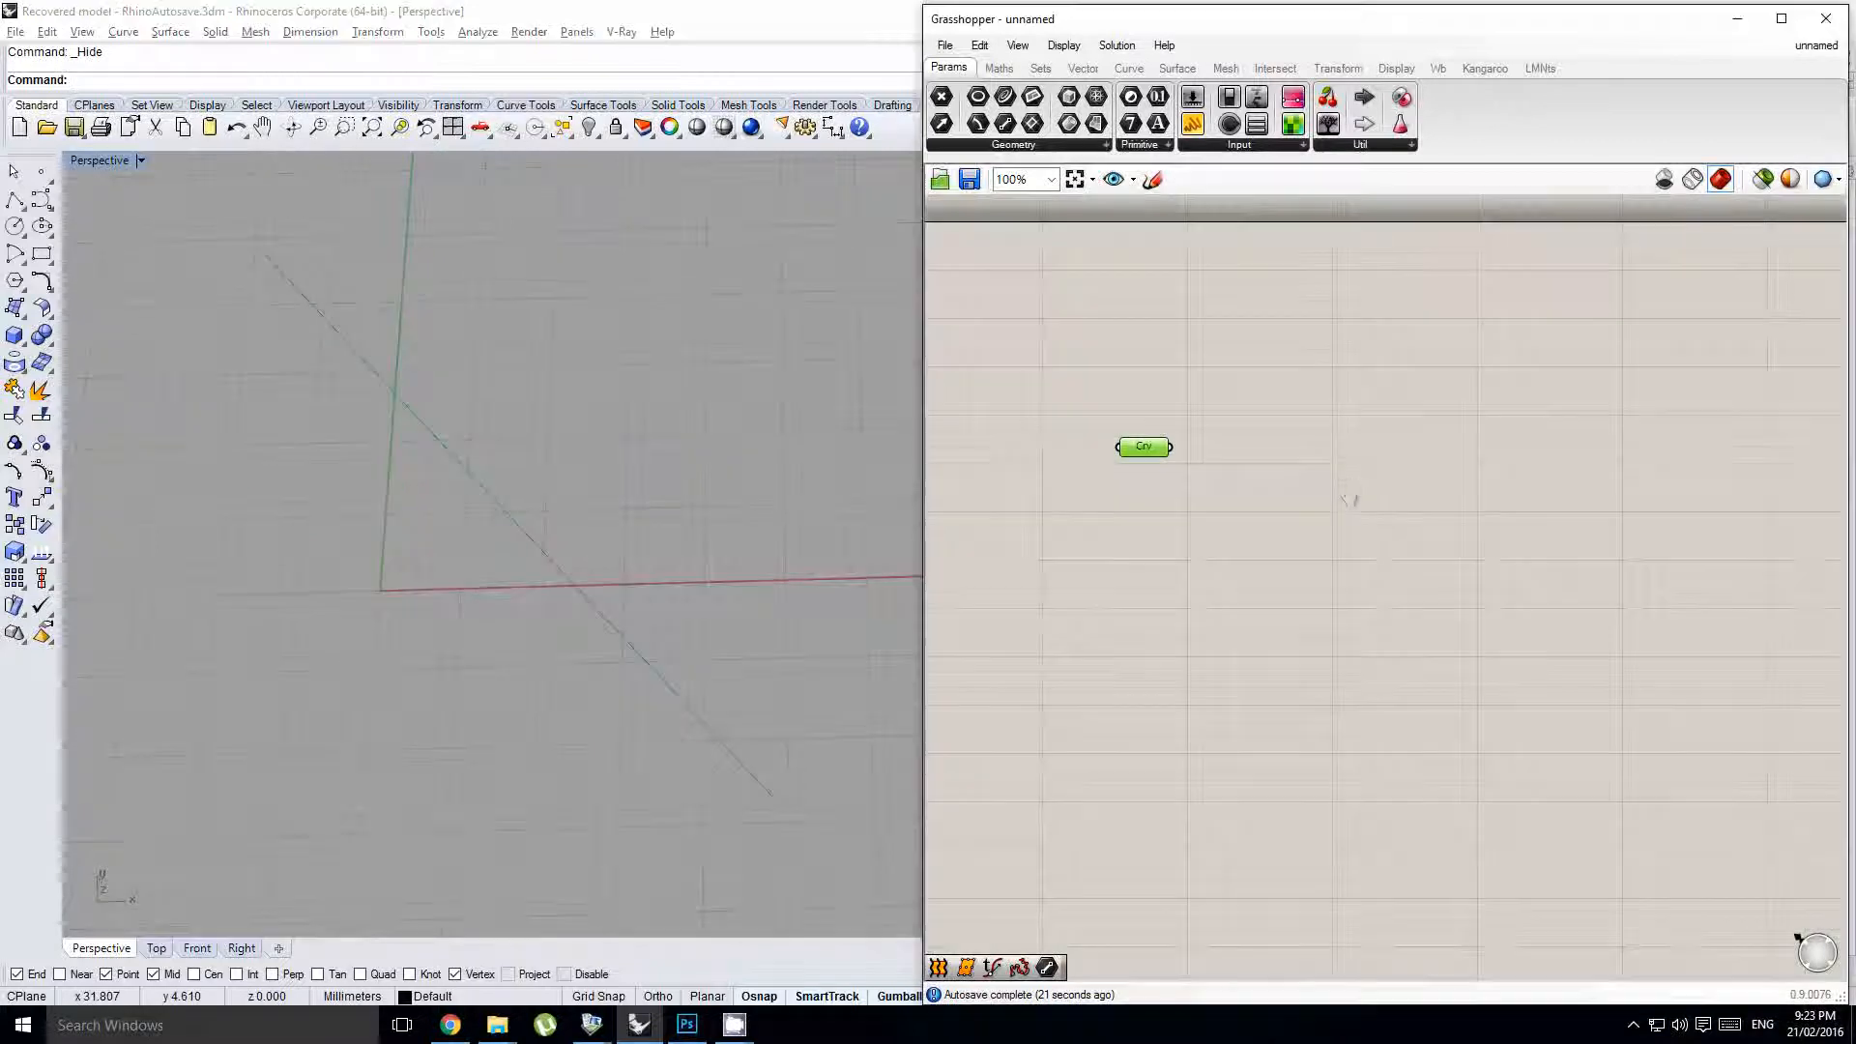
double_click(1390, 458)
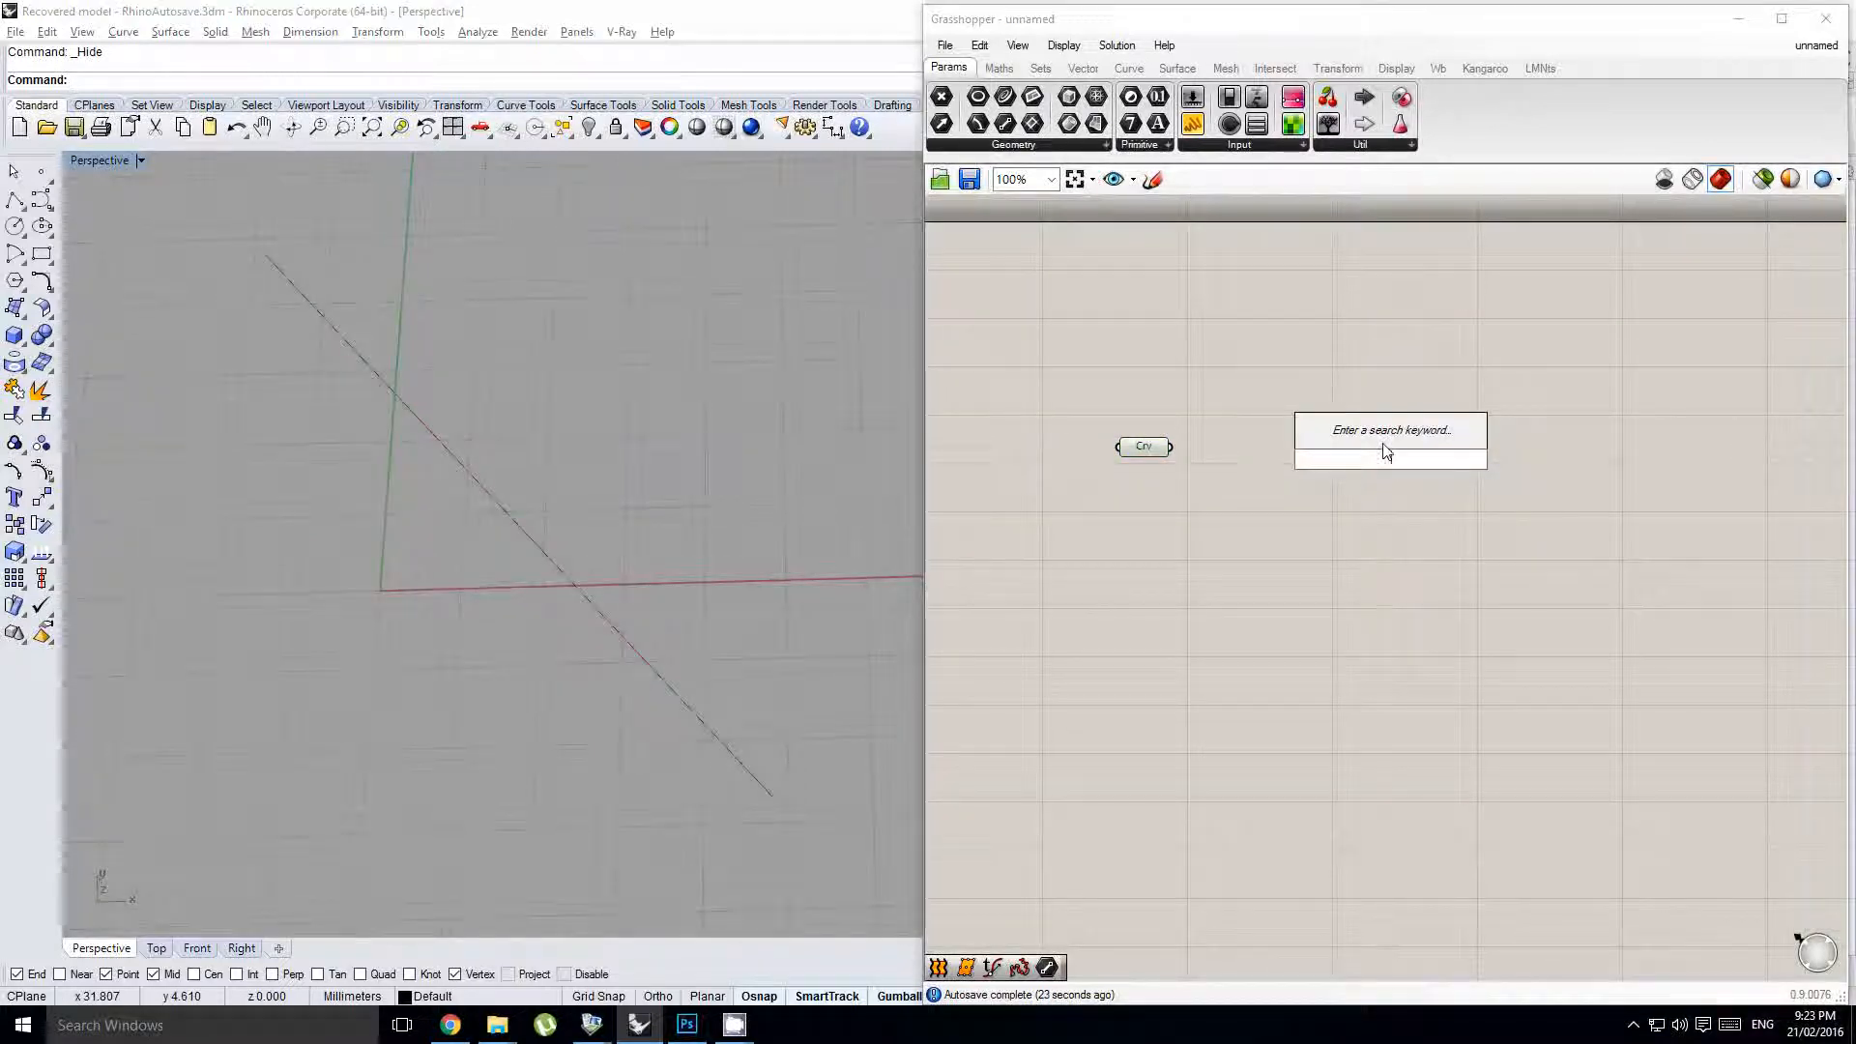
text(crv fra)
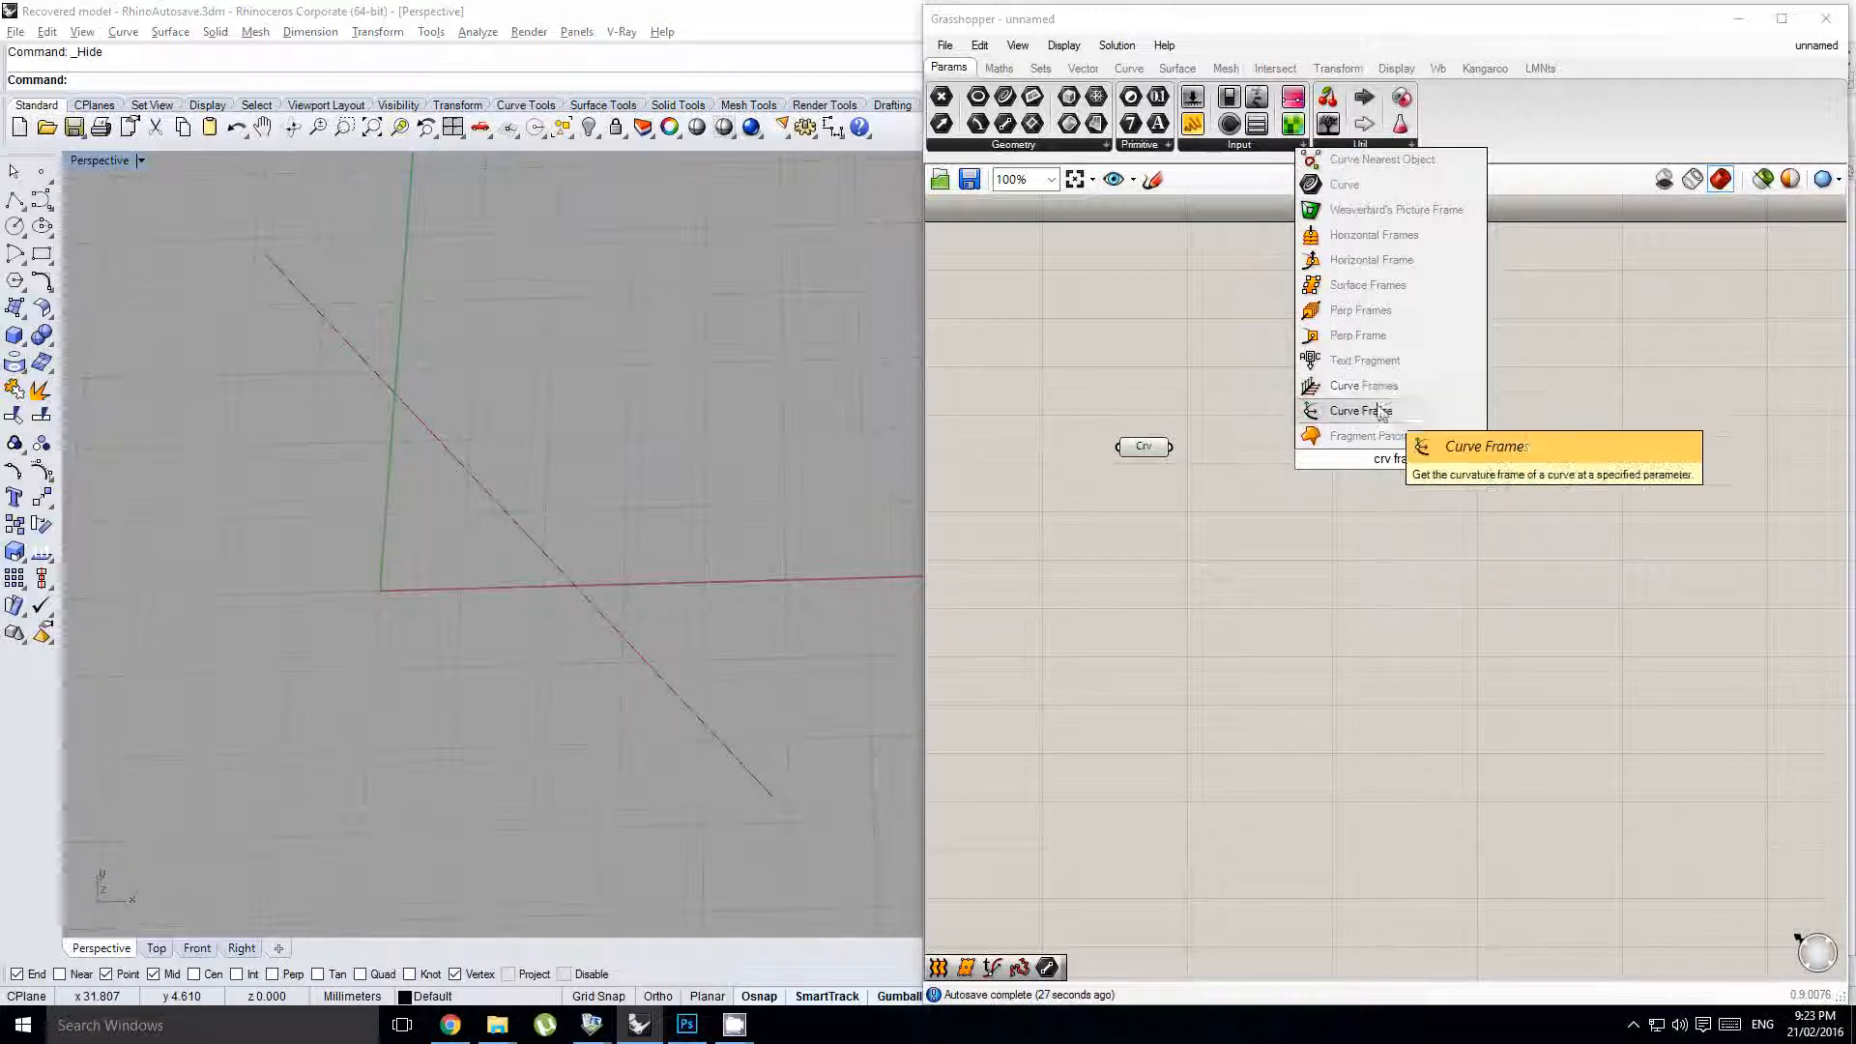
click(1384, 393)
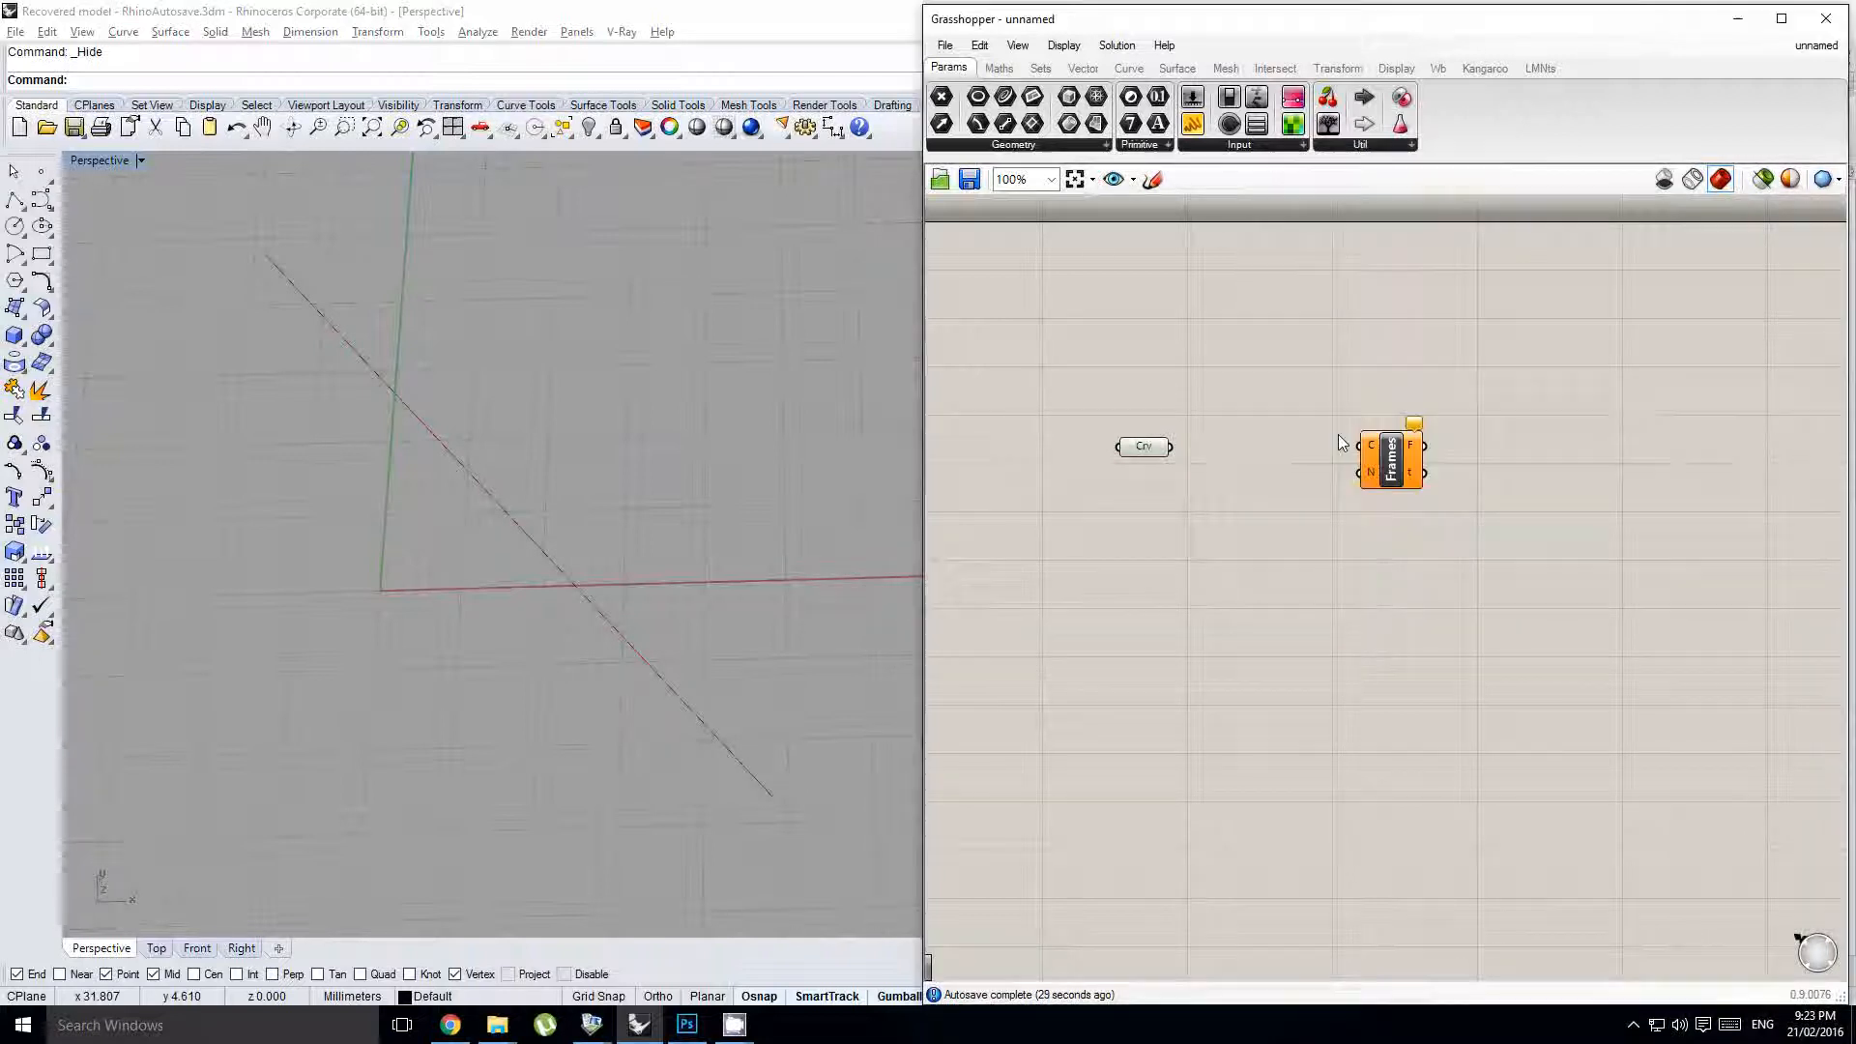
drag(1172, 447, 1362, 447)
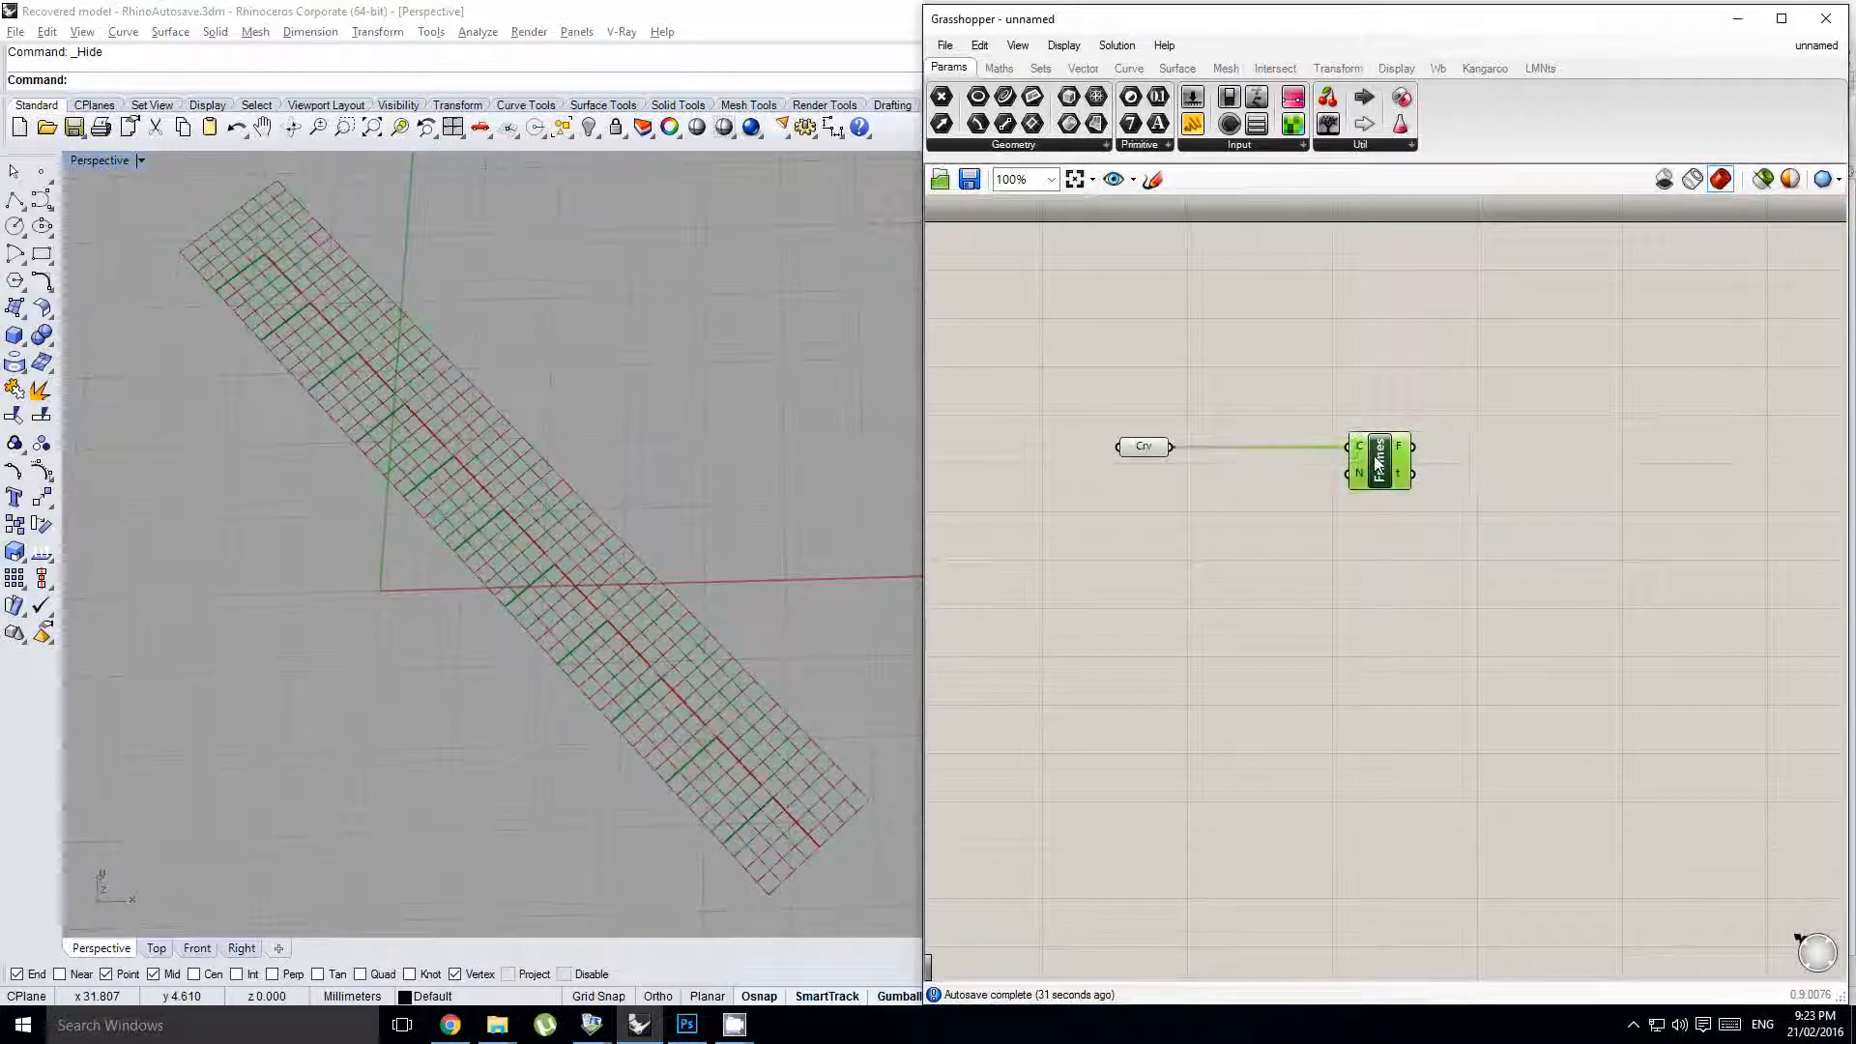
- Add a Count number slider set to 1.000, connect it to the Frames N input, and place it under the Curve parameter
drag(1194, 97, 1405, 470)
scroll(1122, 493, up, 1)
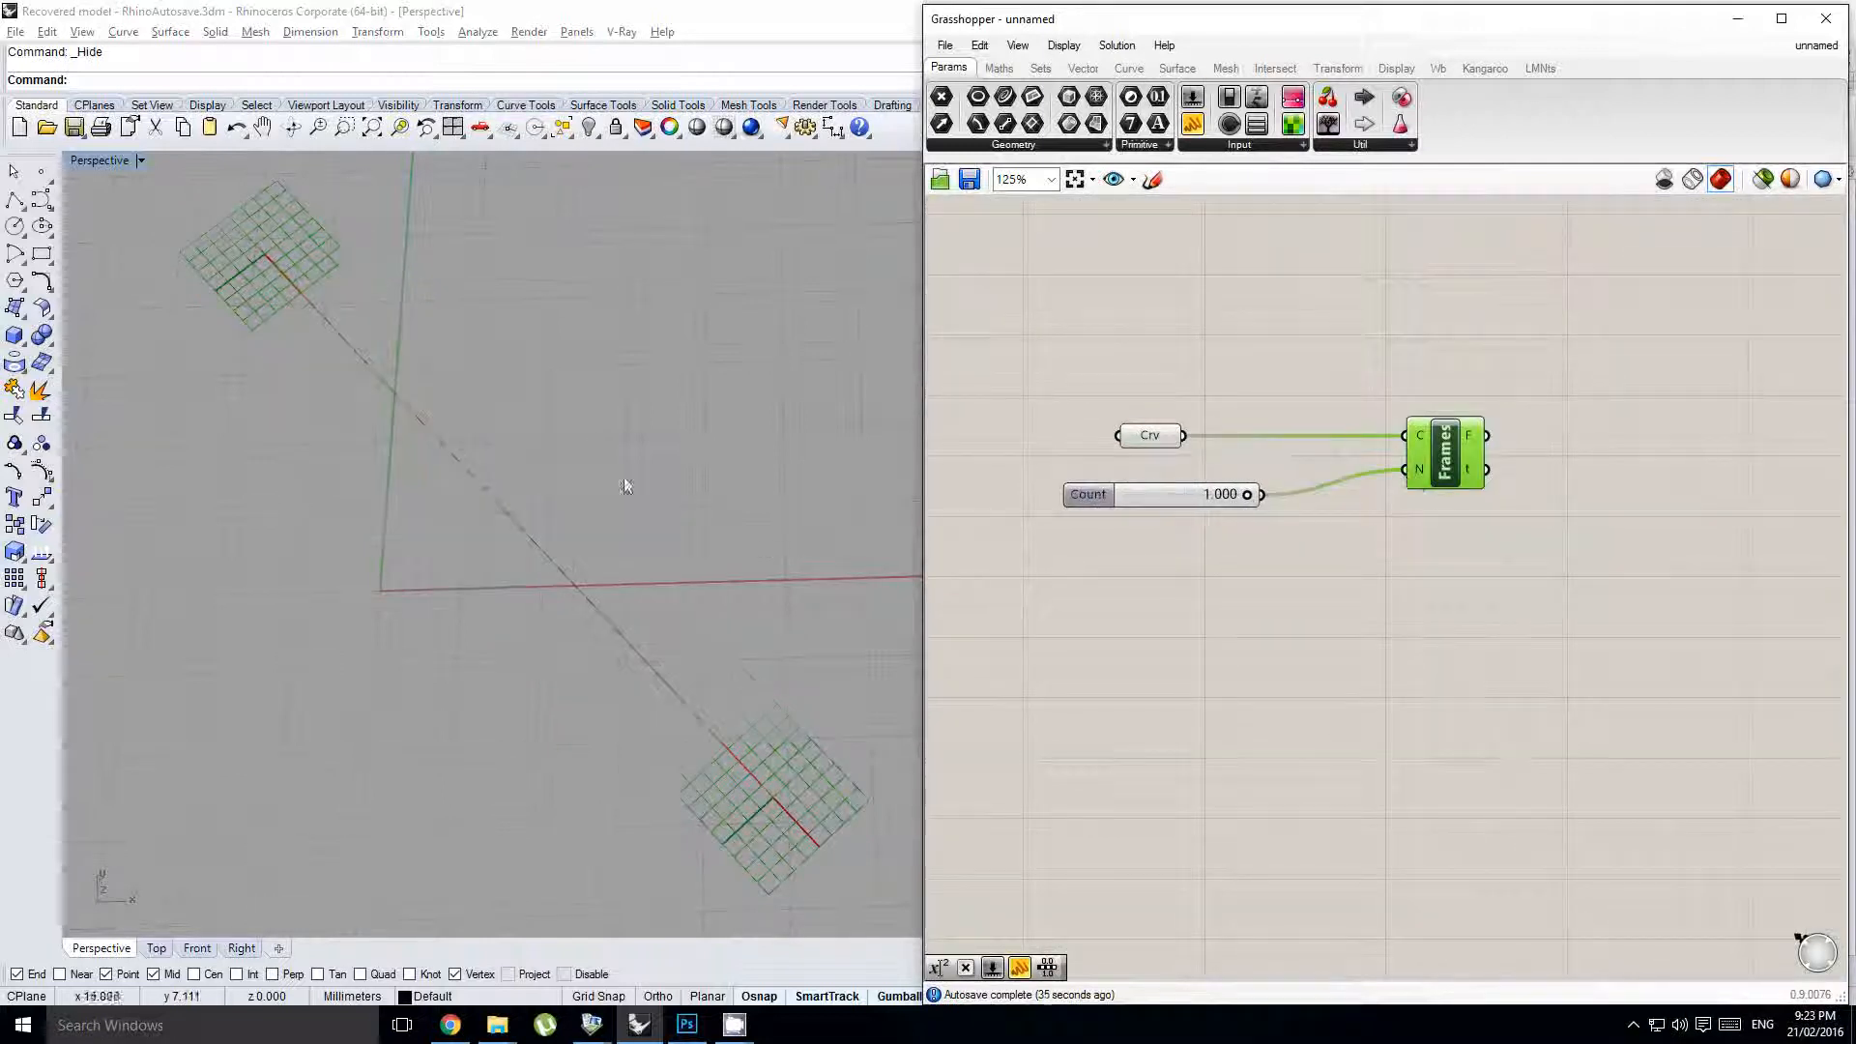
scroll(530, 484, down, 2)
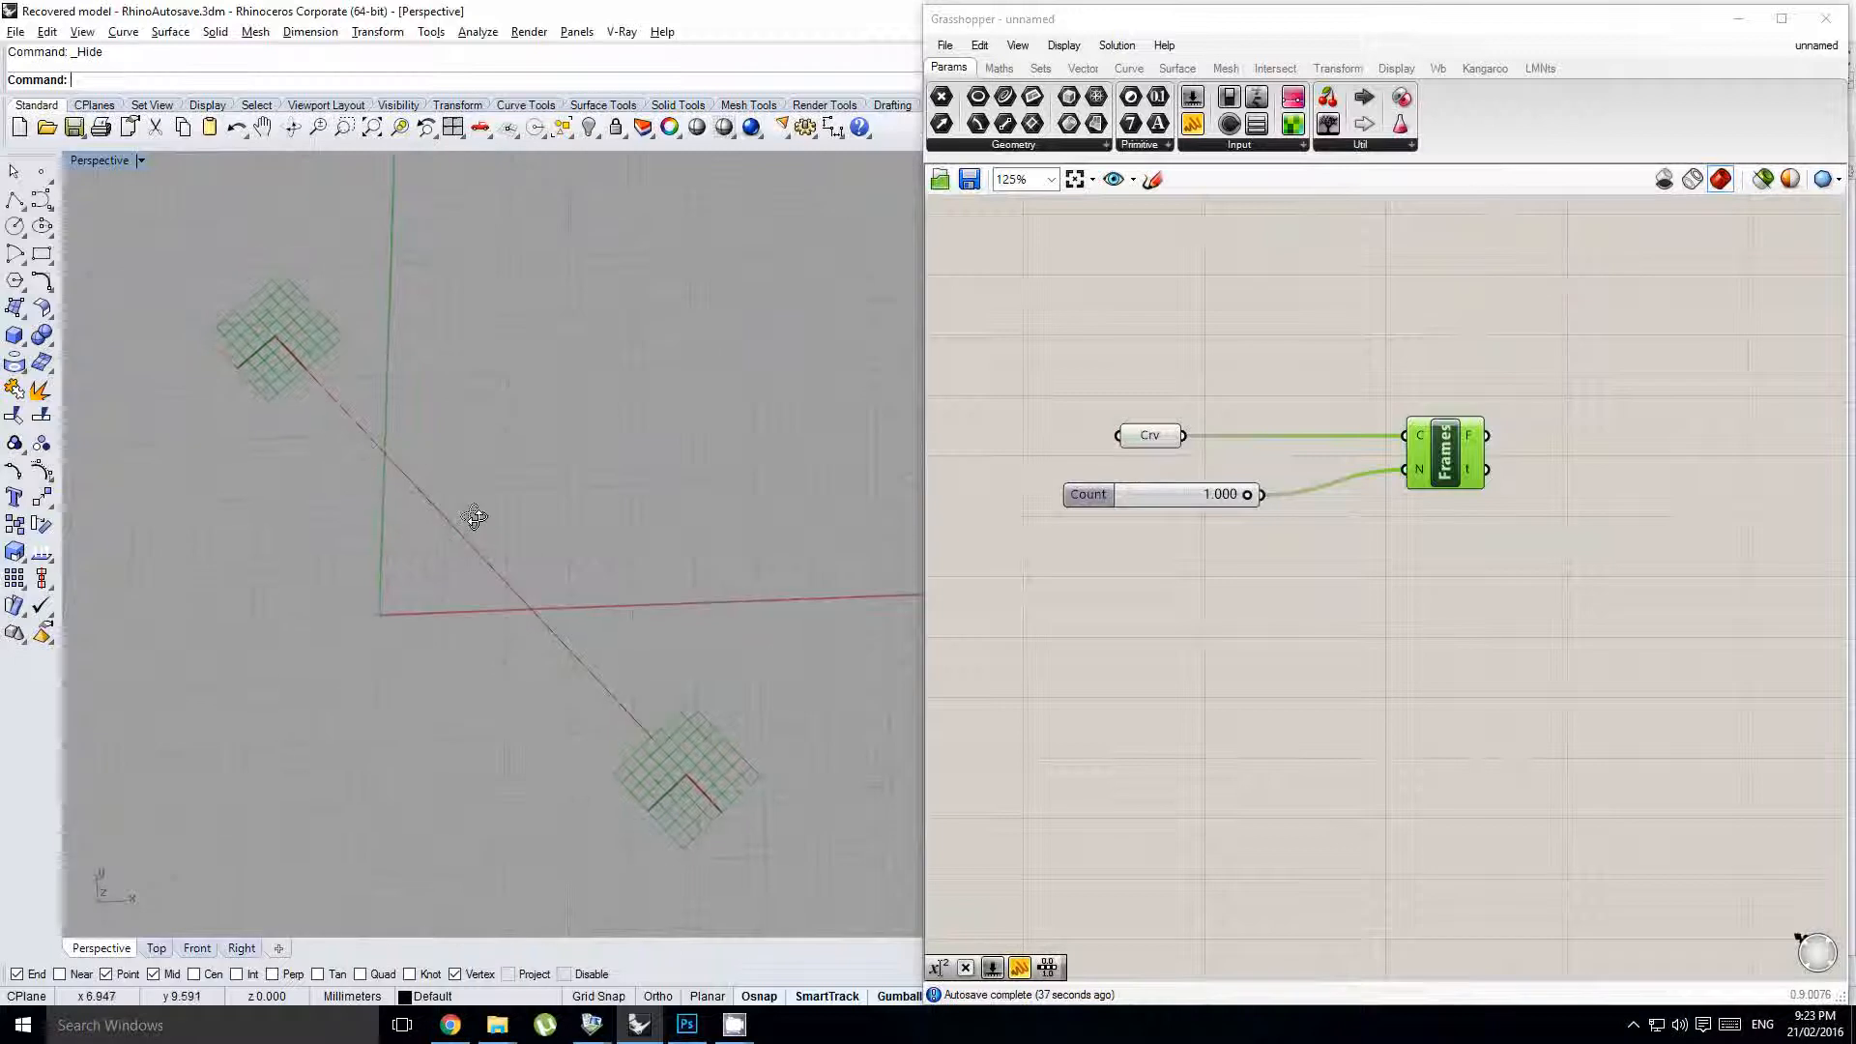
right_drag(597, 664, 609, 665)
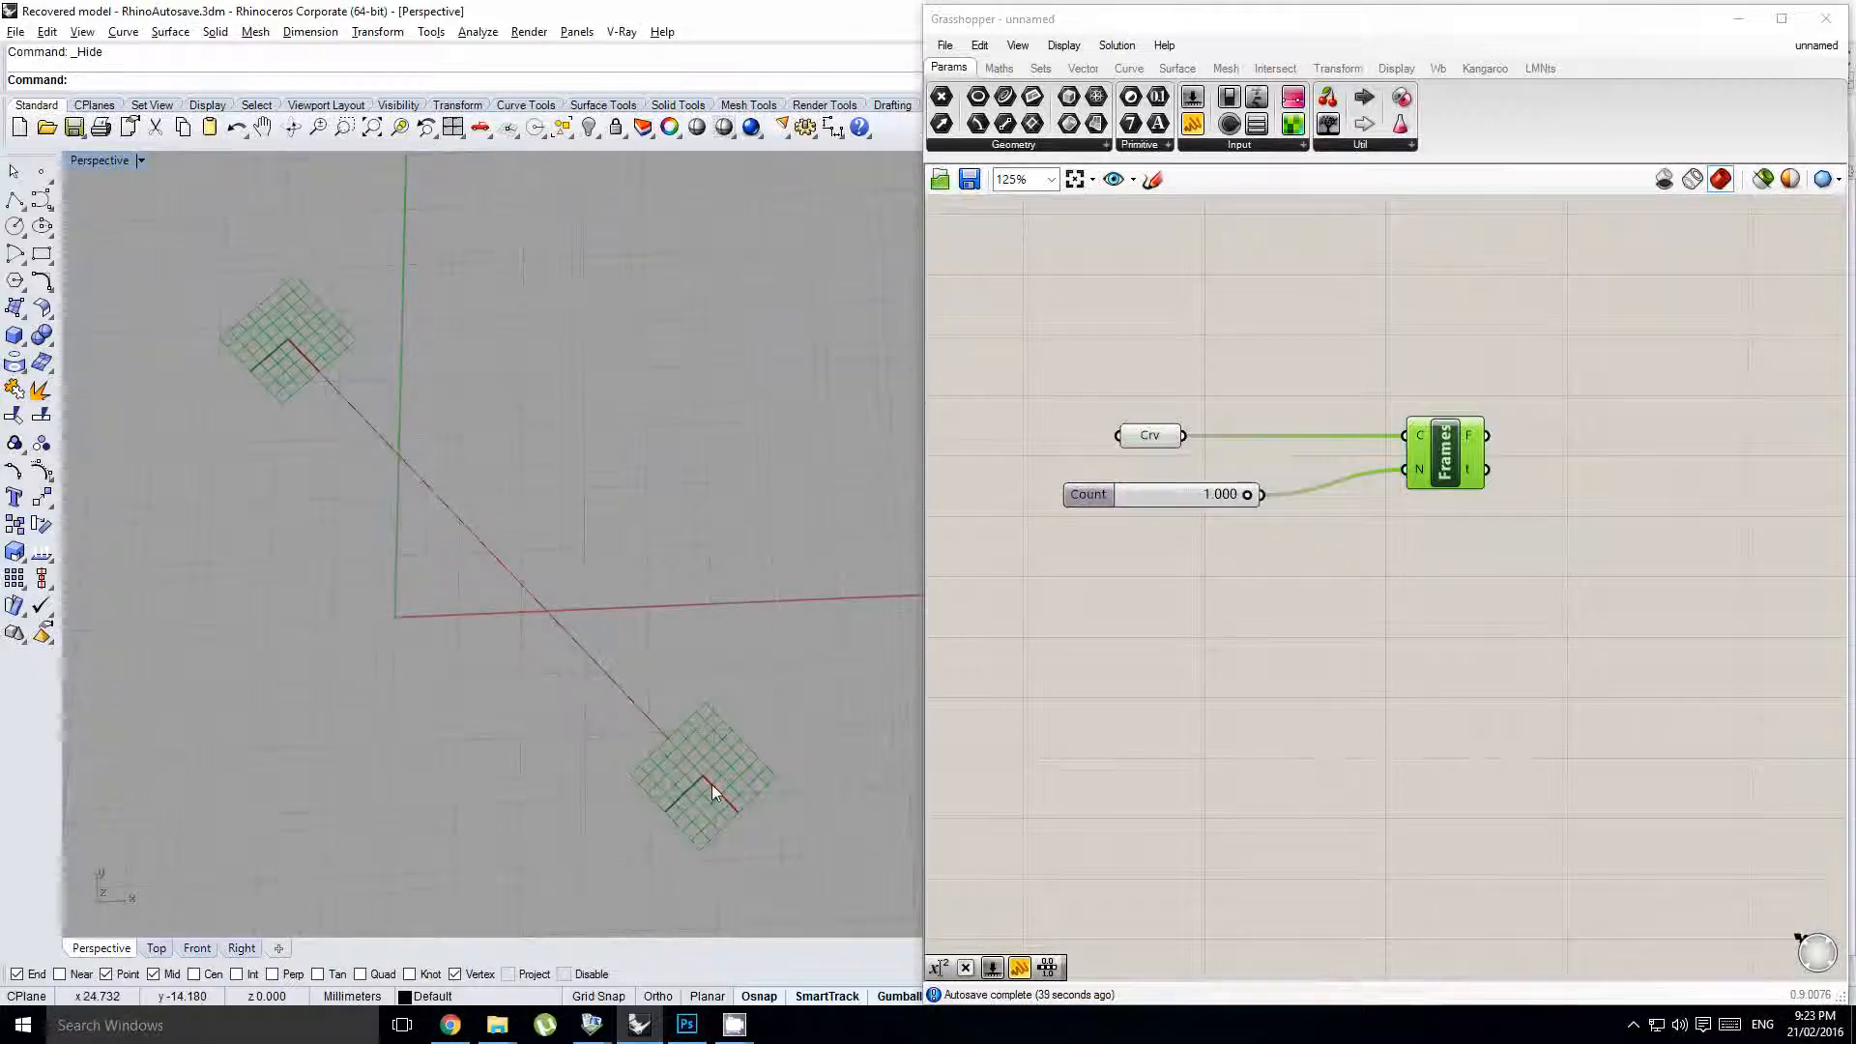
right_drag(504, 551, 522, 537)
right_drag(1269, 566, 1272, 583)
drag(1189, 510, 1182, 486)
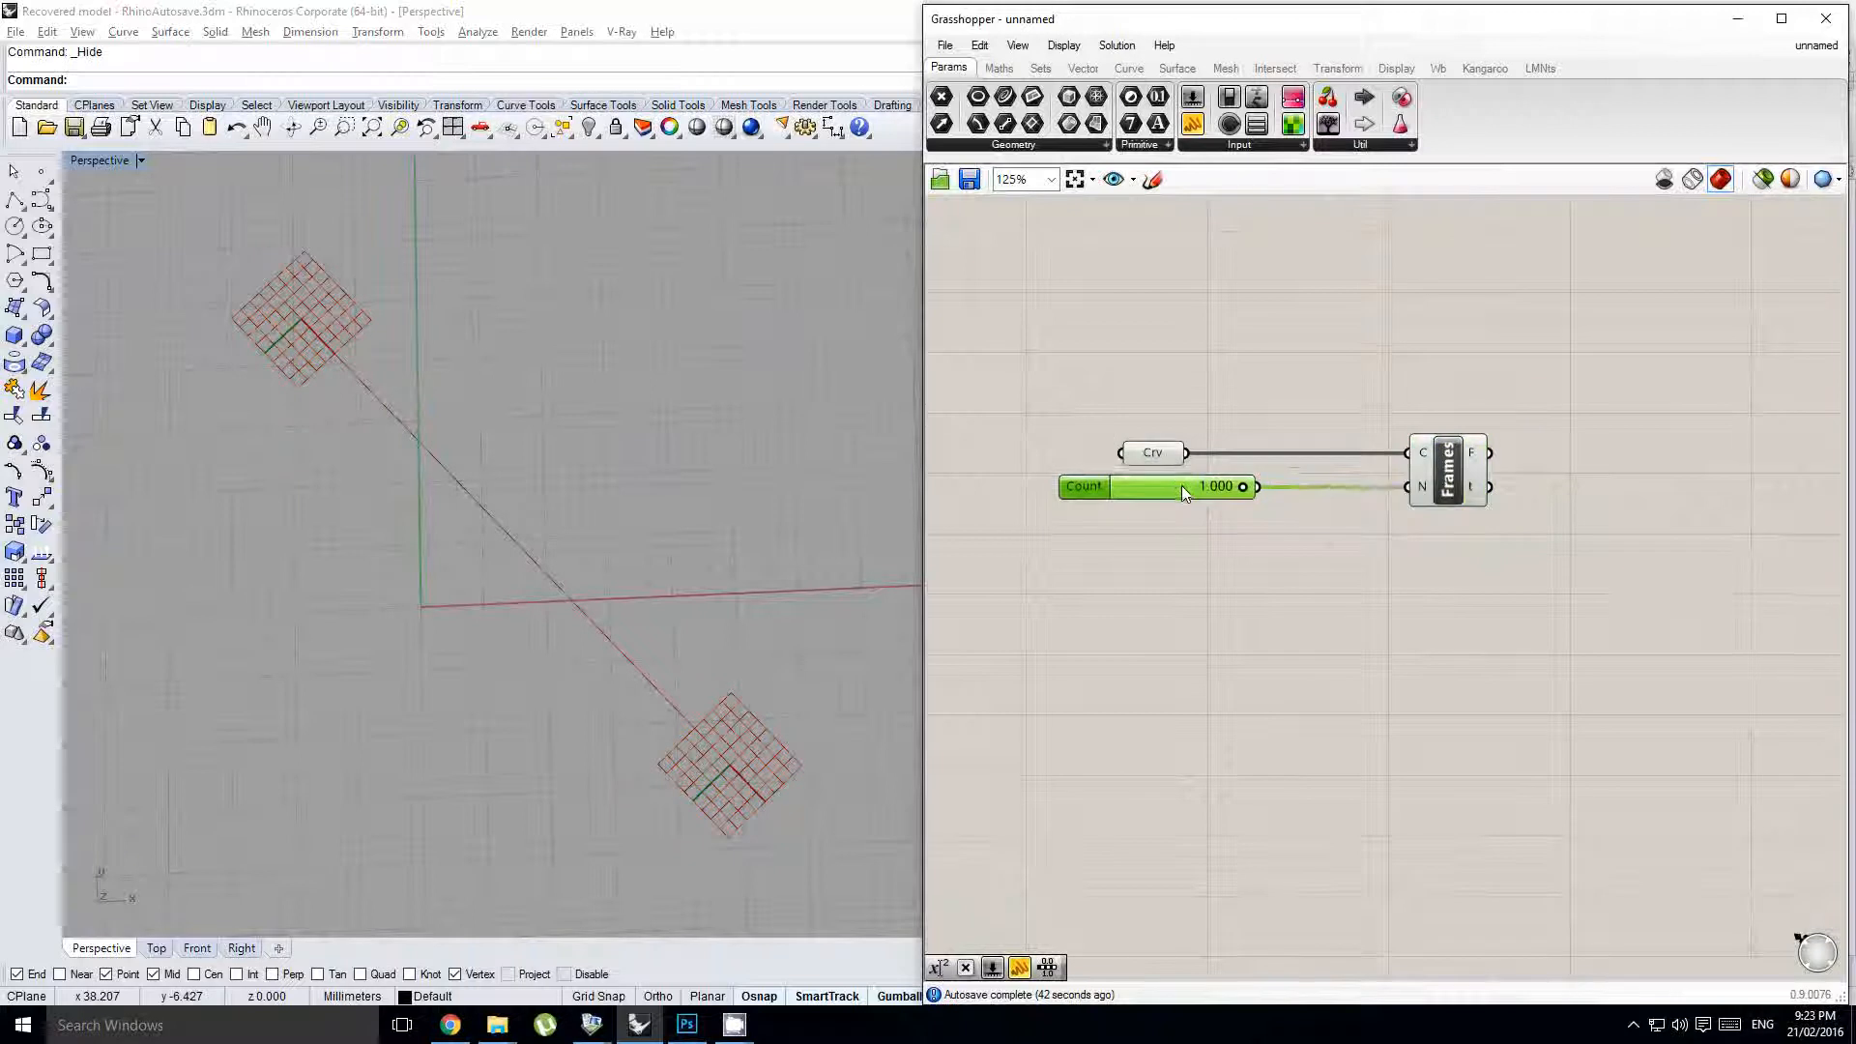
- Place an empty panel on the canvas above the Frames component
right_drag(1593, 598, 1526, 599)
click(1210, 589)
shift+right_drag(503, 623, 555, 613)
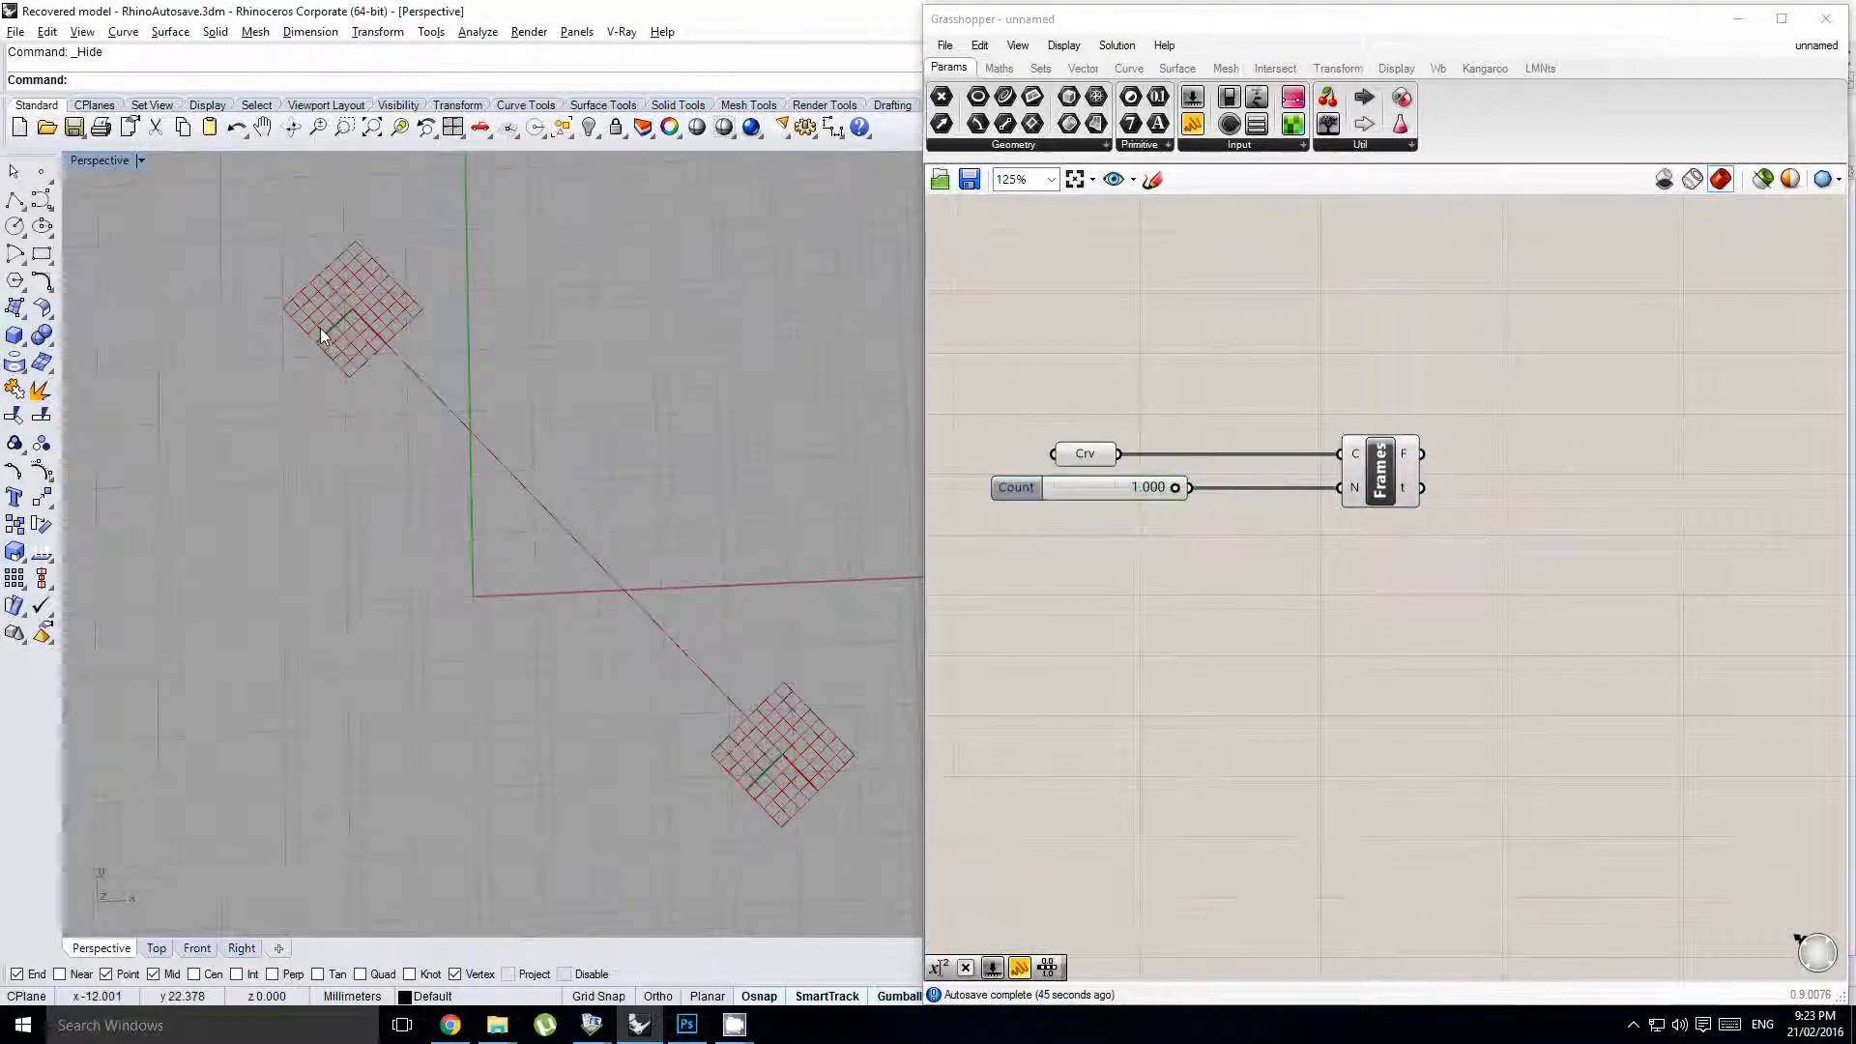
right_drag(1456, 487, 1333, 543)
right_drag(1521, 544, 1400, 492)
click(1350, 445)
drag(1192, 123, 1237, 372)
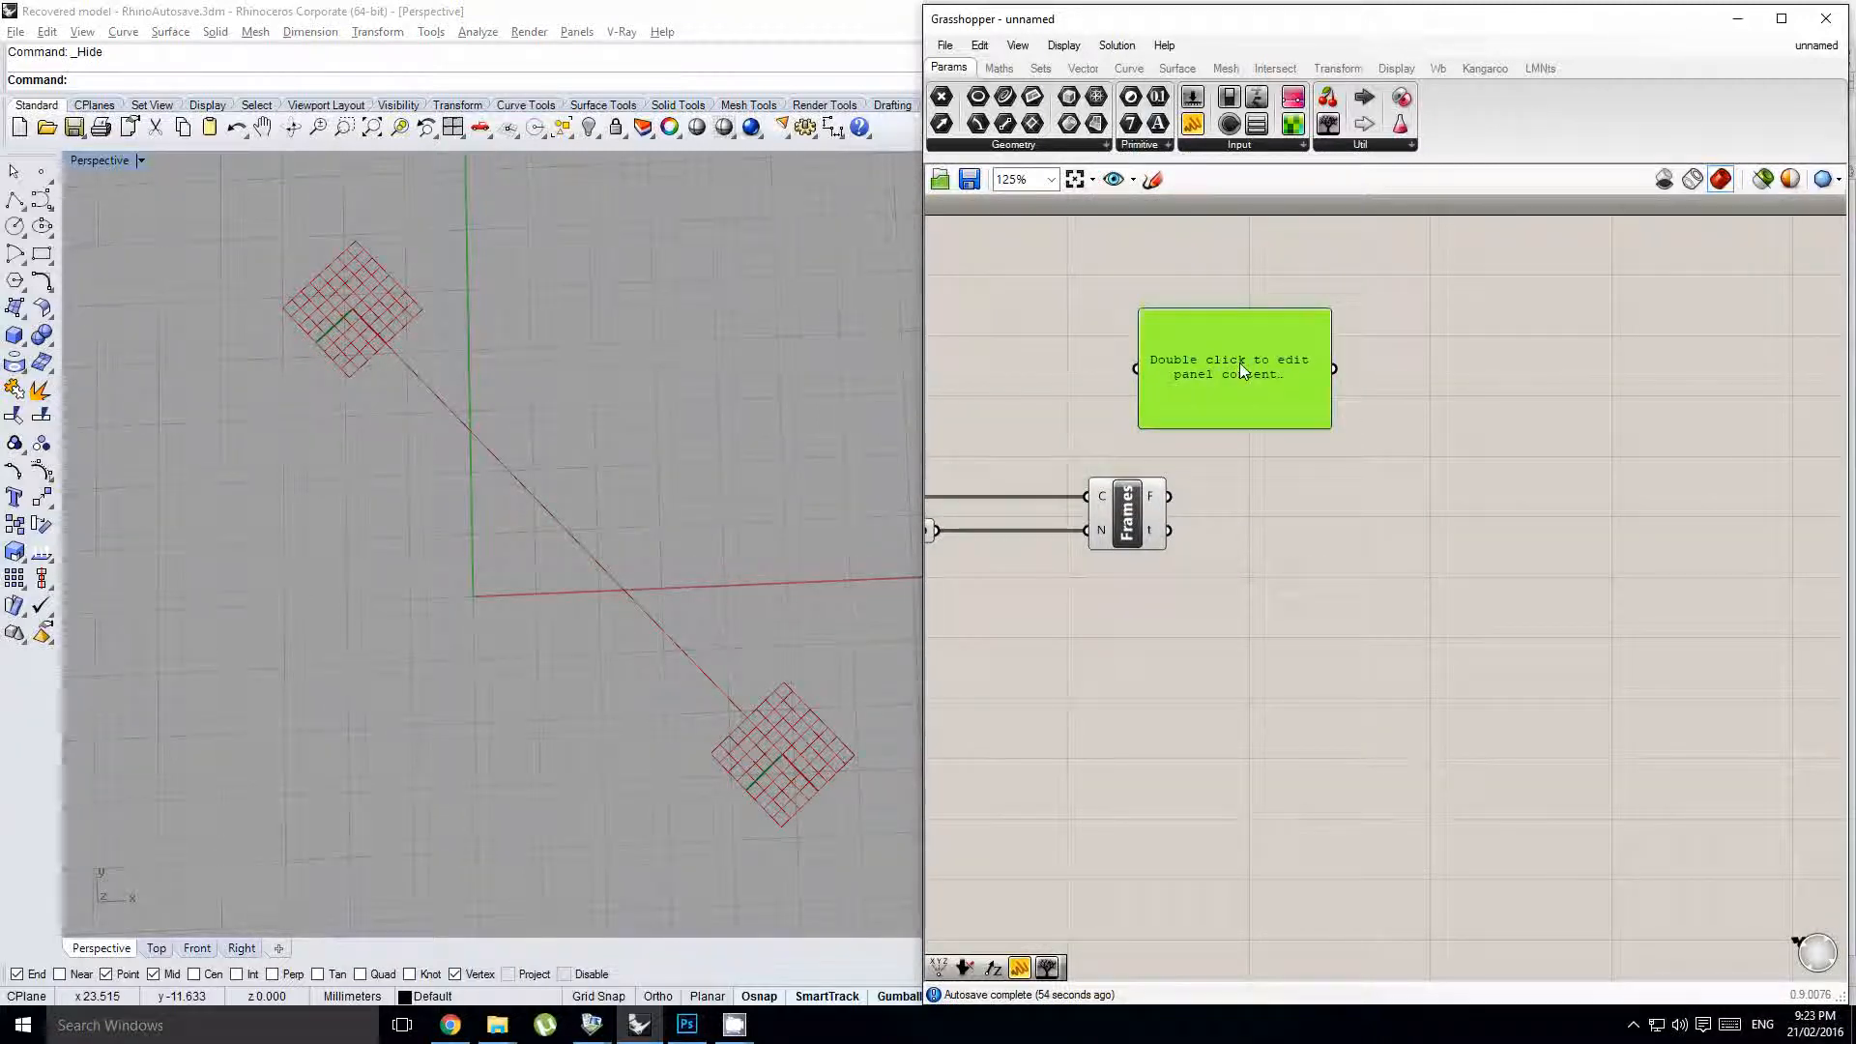
- Enter 0 and pi on separate lines in the empty panel and reposition it above the Frames component
double_click(1239, 367)
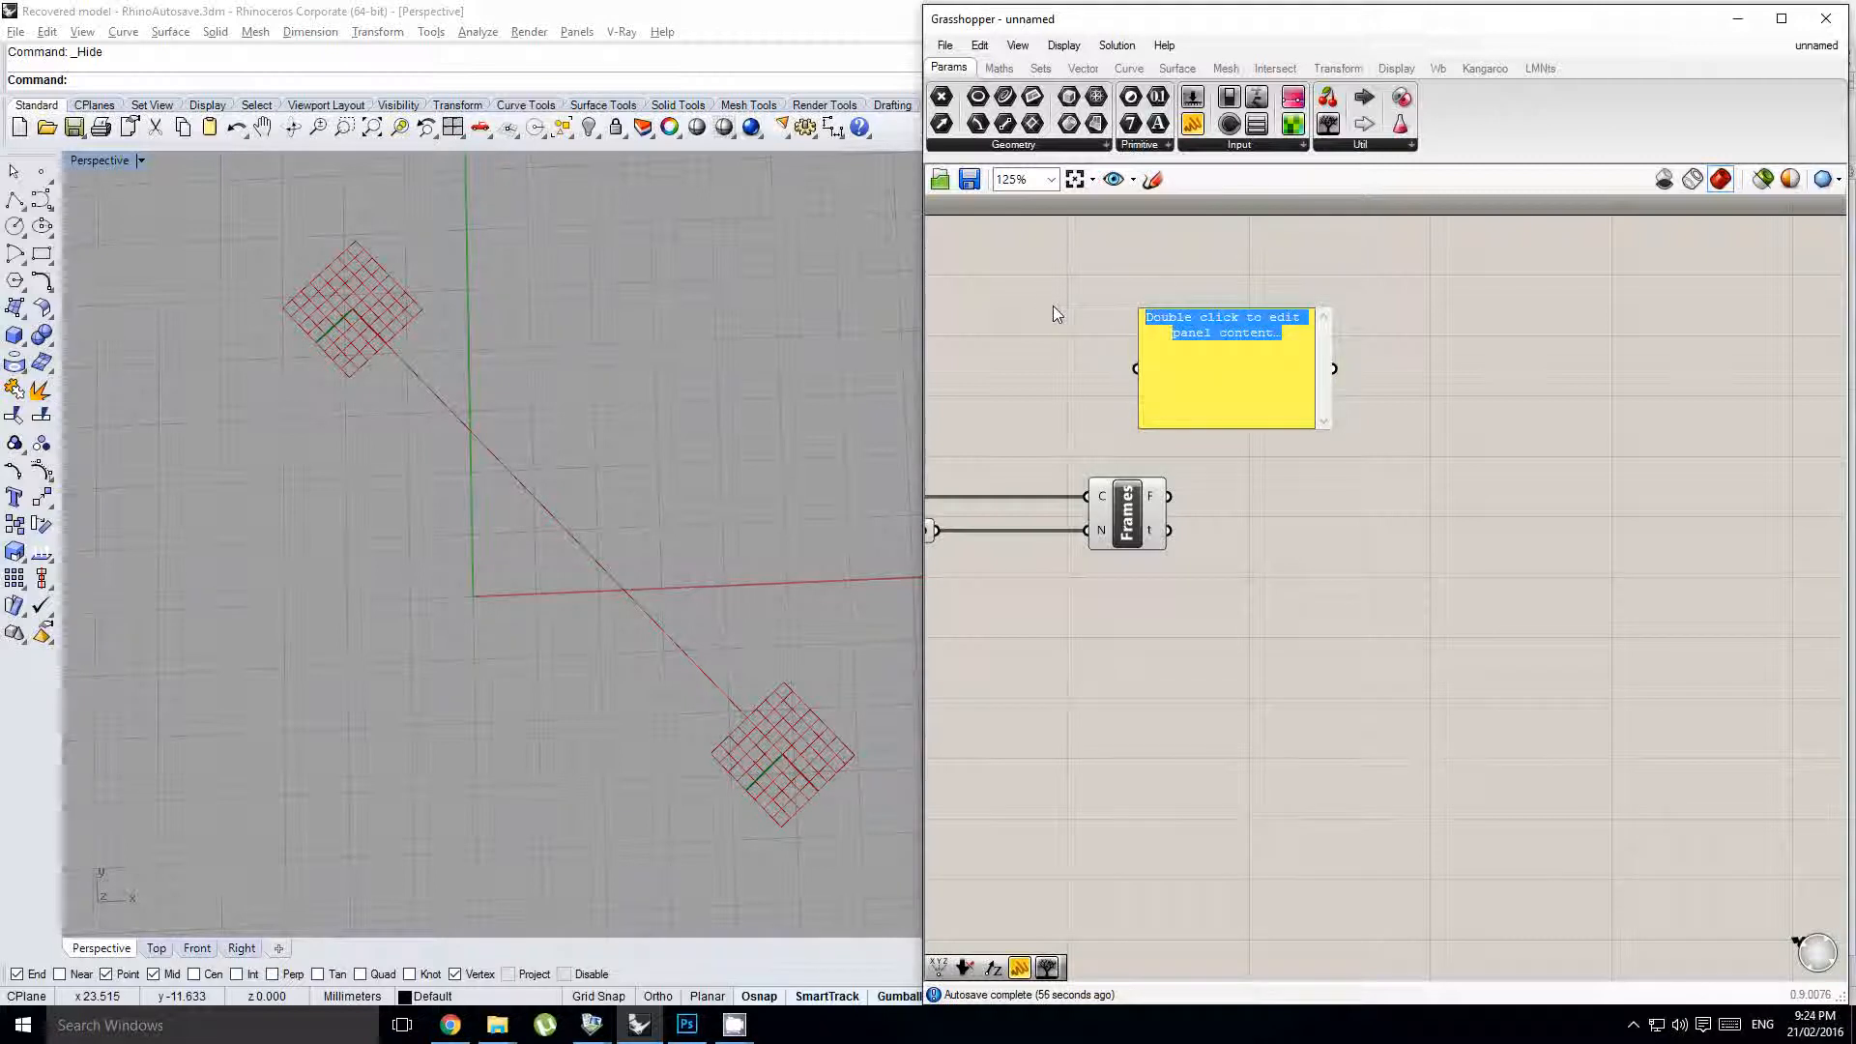
text(0)
key(Return)
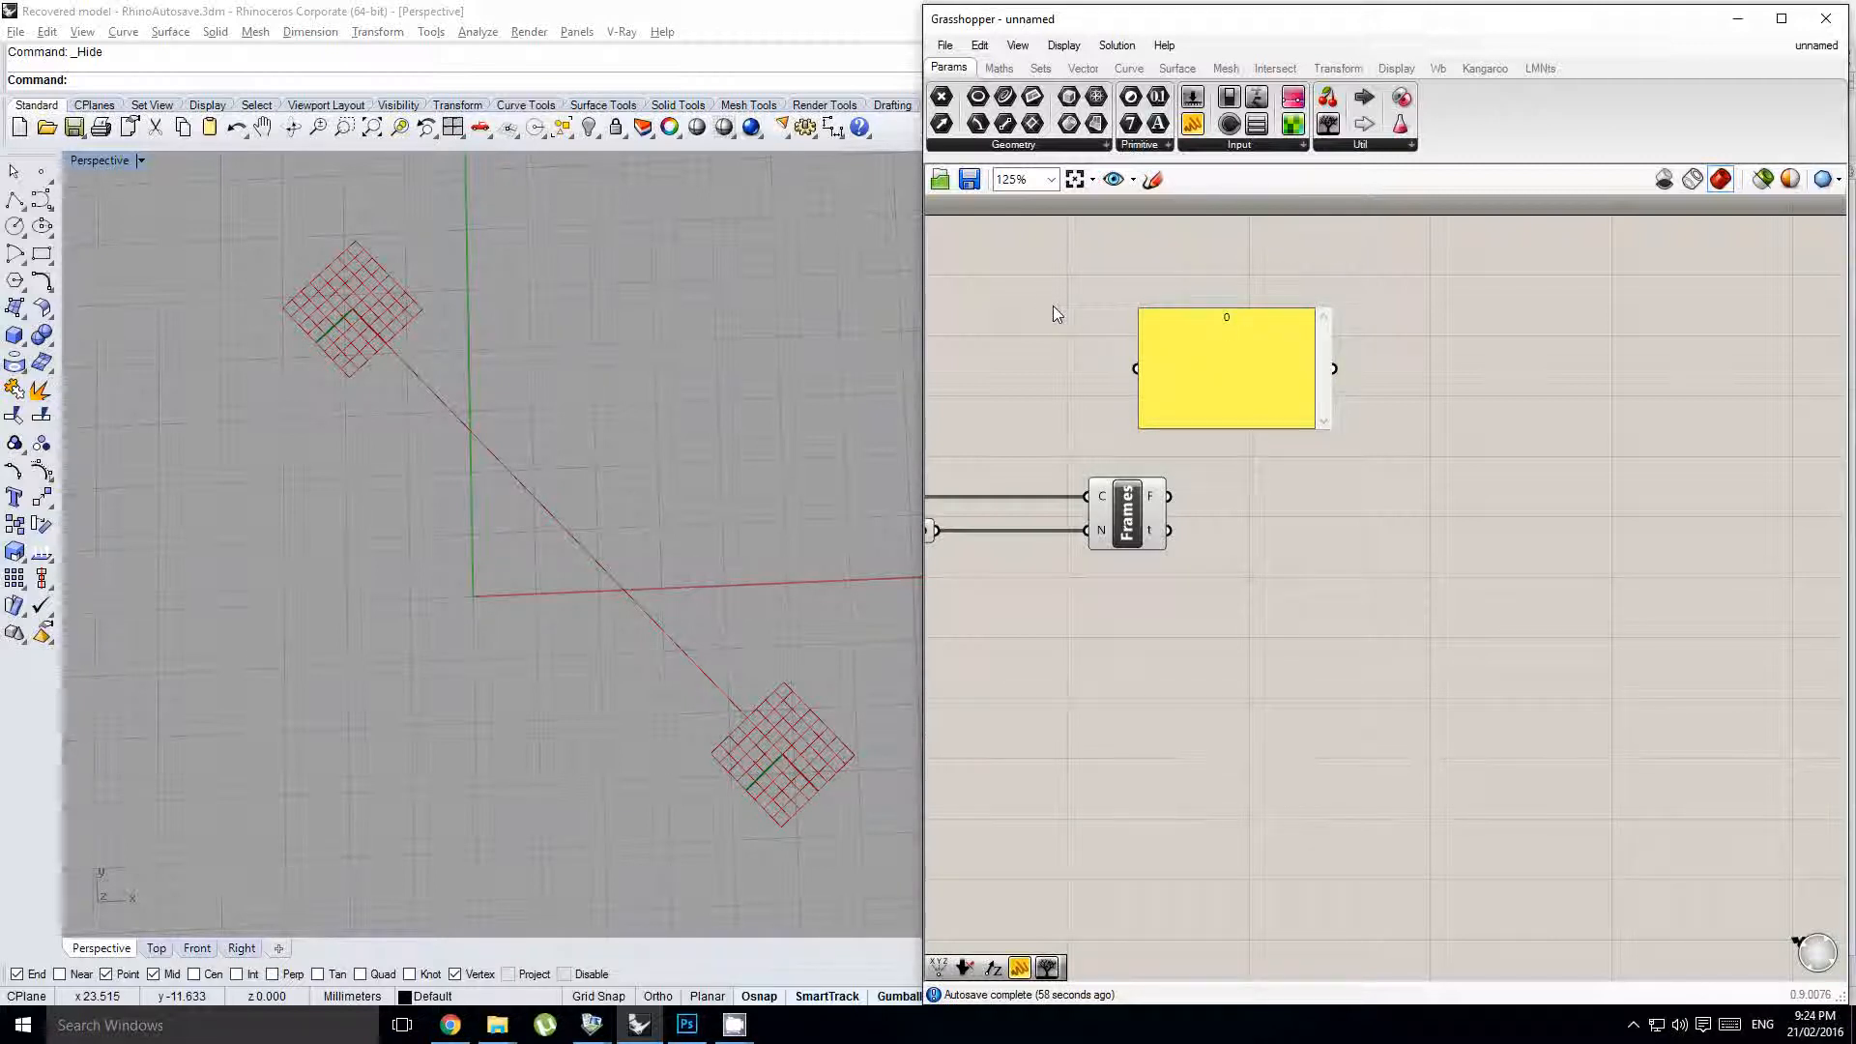
text(pi)
click(1053, 306)
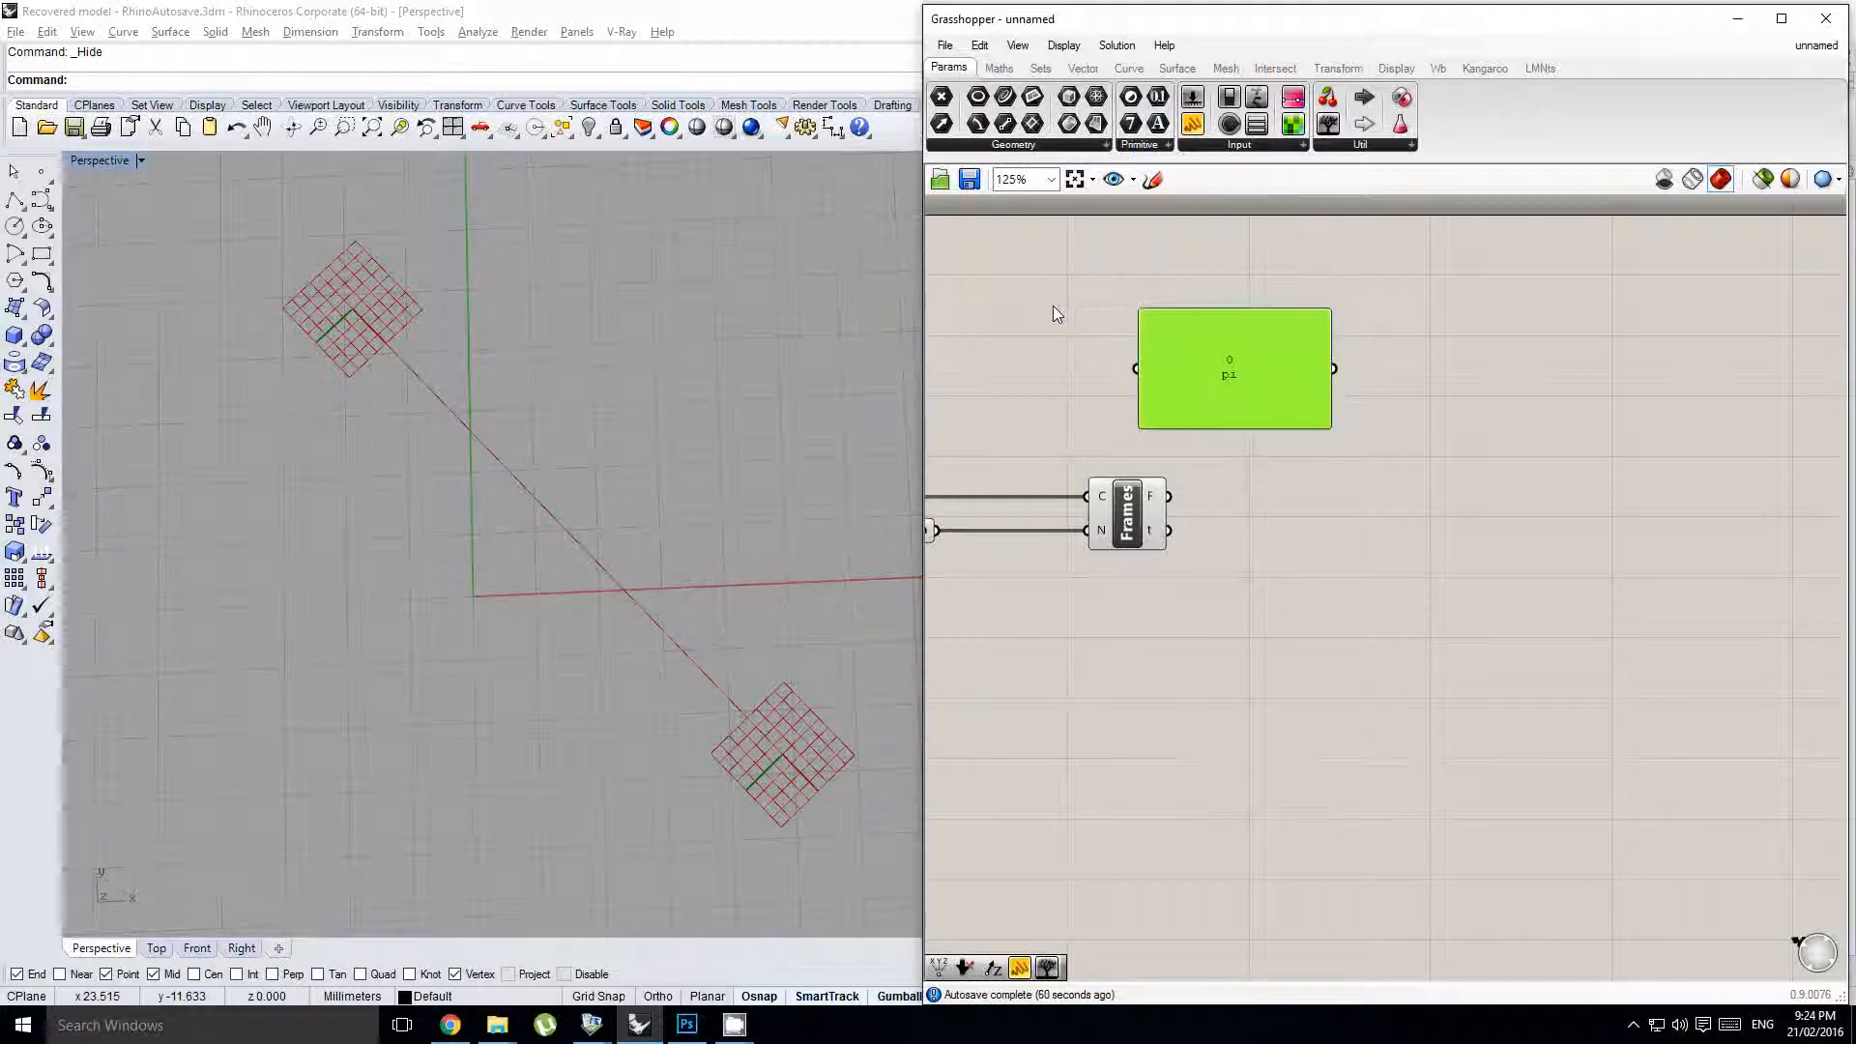
drag(1257, 373, 1218, 356)
click(1409, 533)
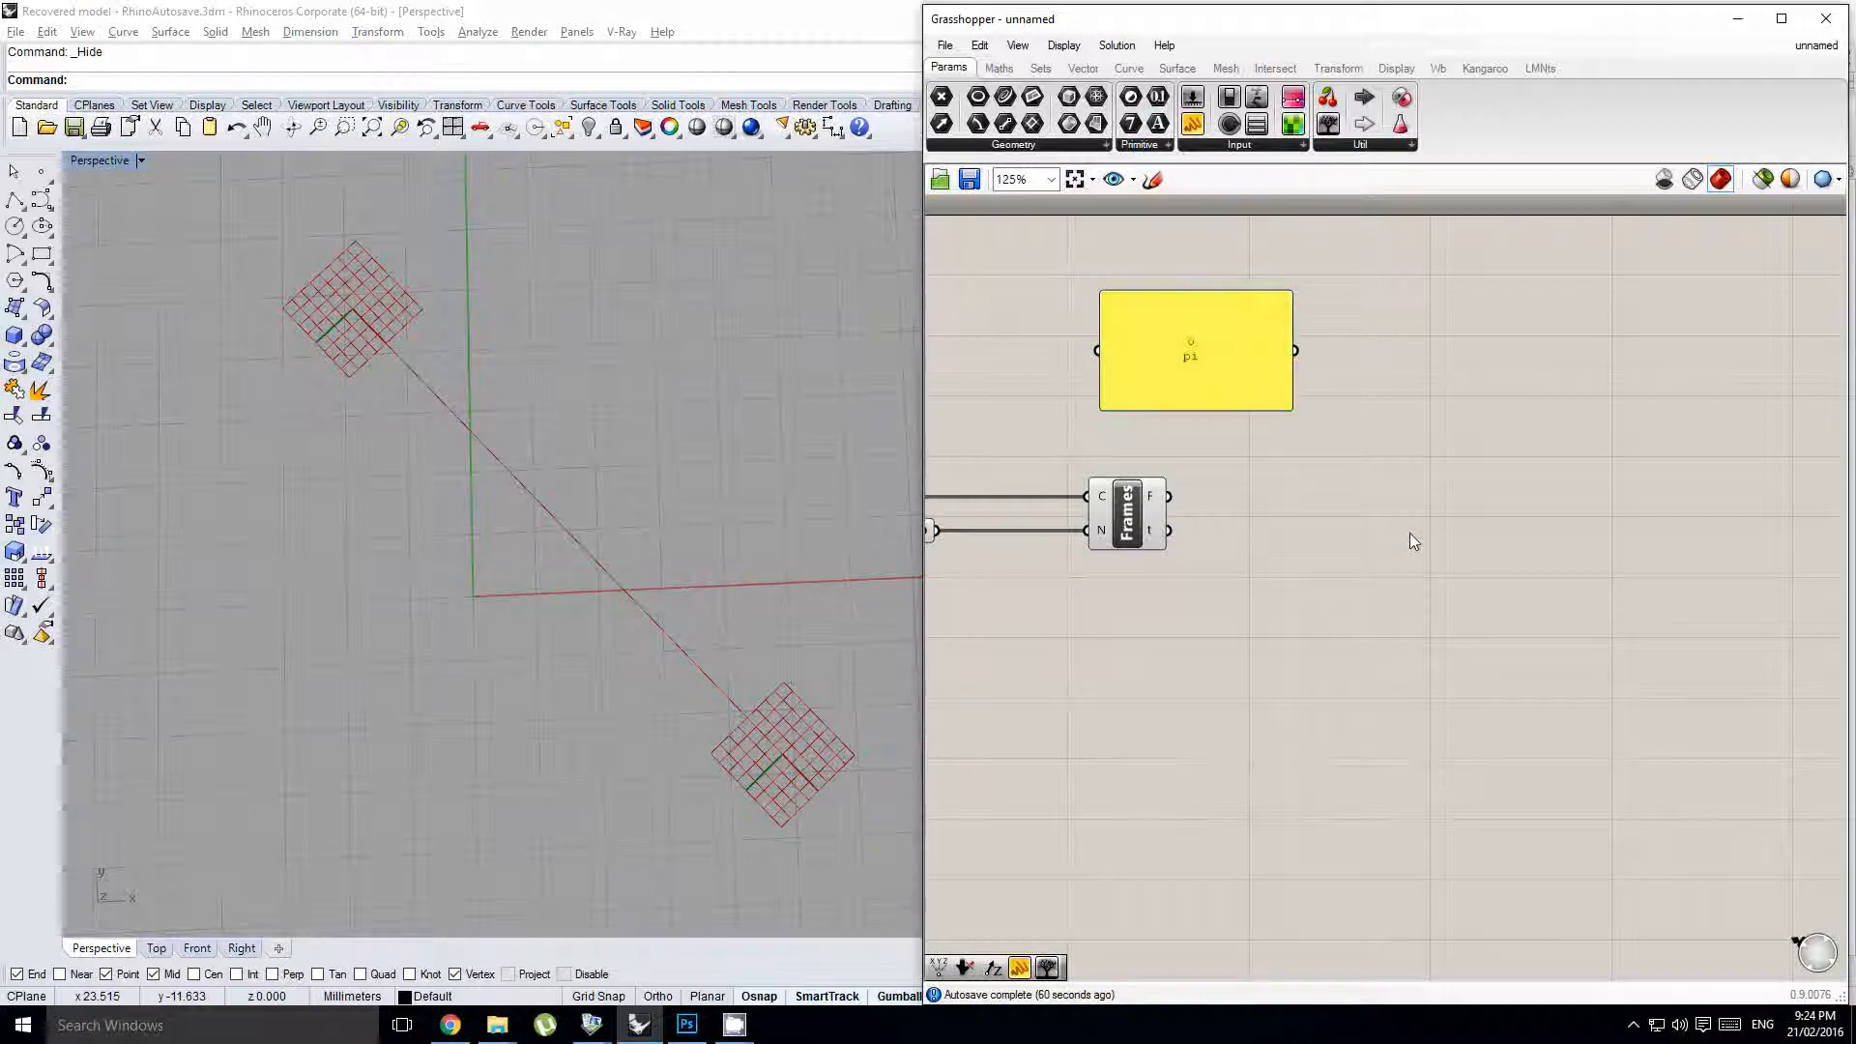
- Add a Rotate Plane component beside Frames and connect the Frames F output to its P input
double_click(1374, 479)
text(rota)
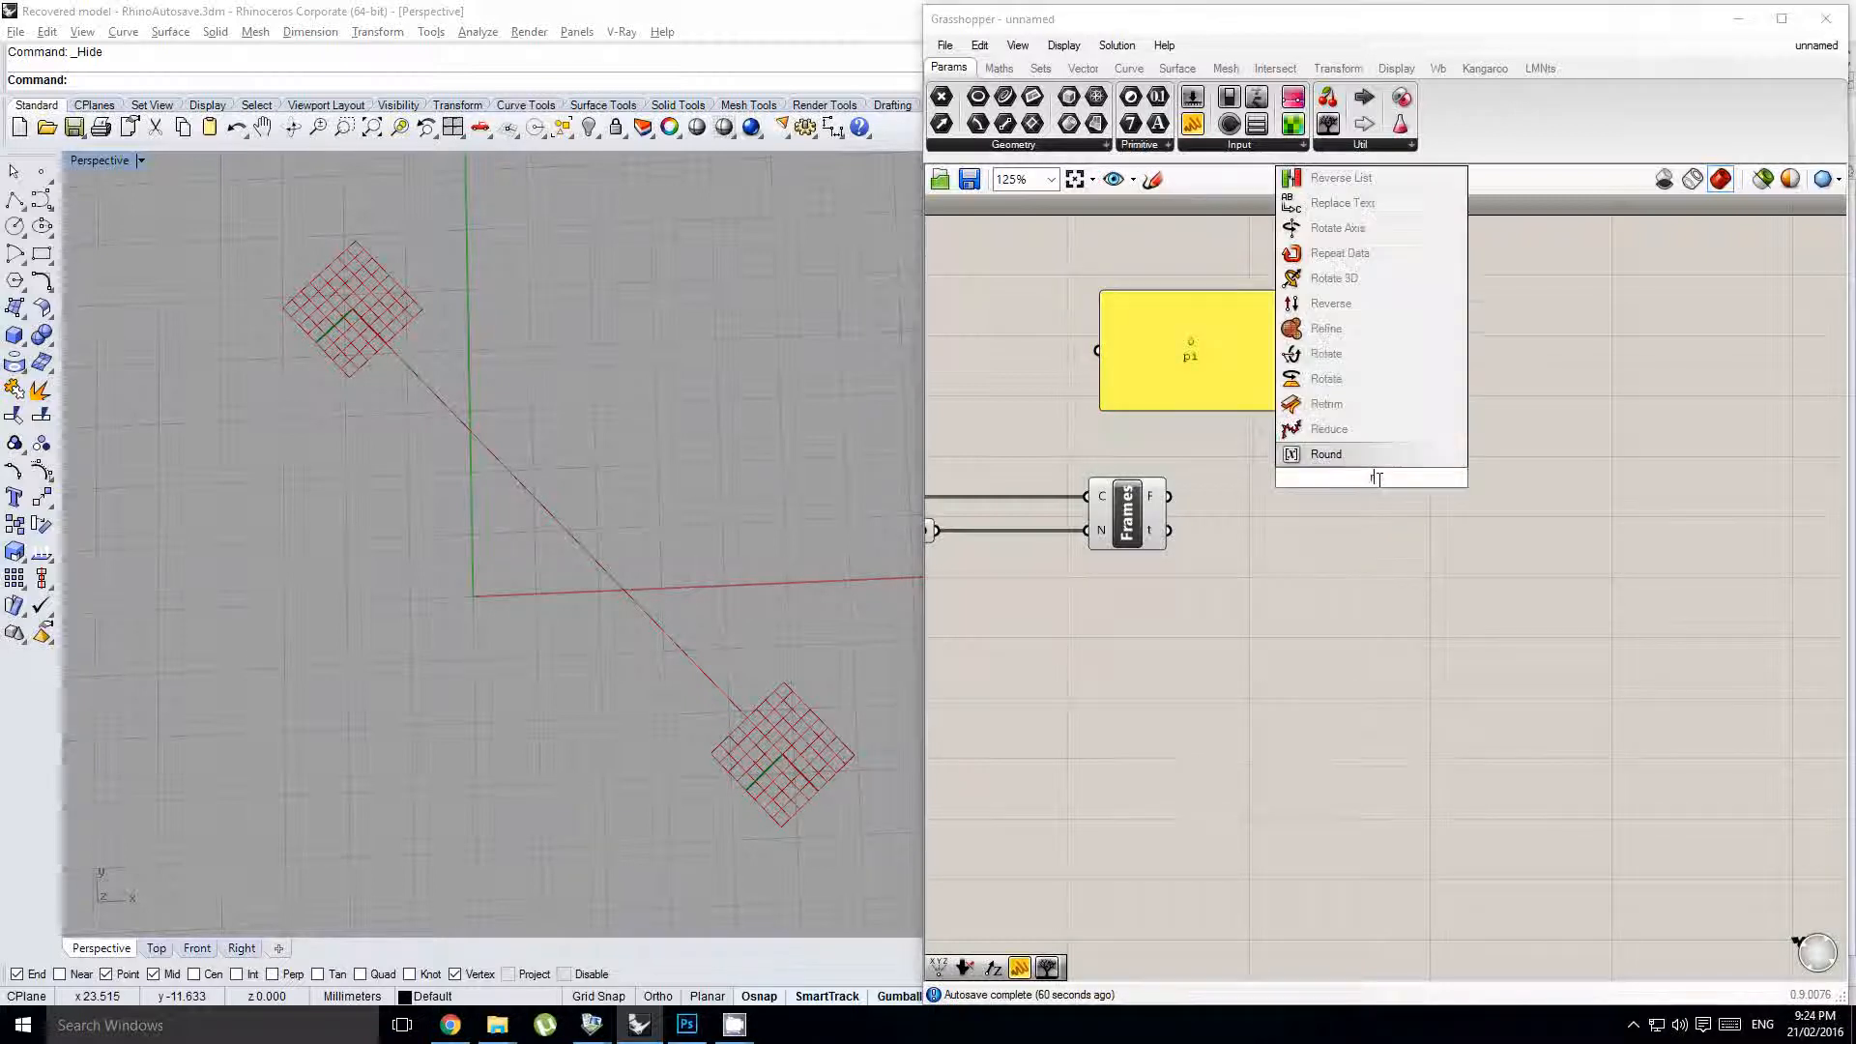
key(Up)
key(Up)
key(Up)
key(Up)
key(Up)
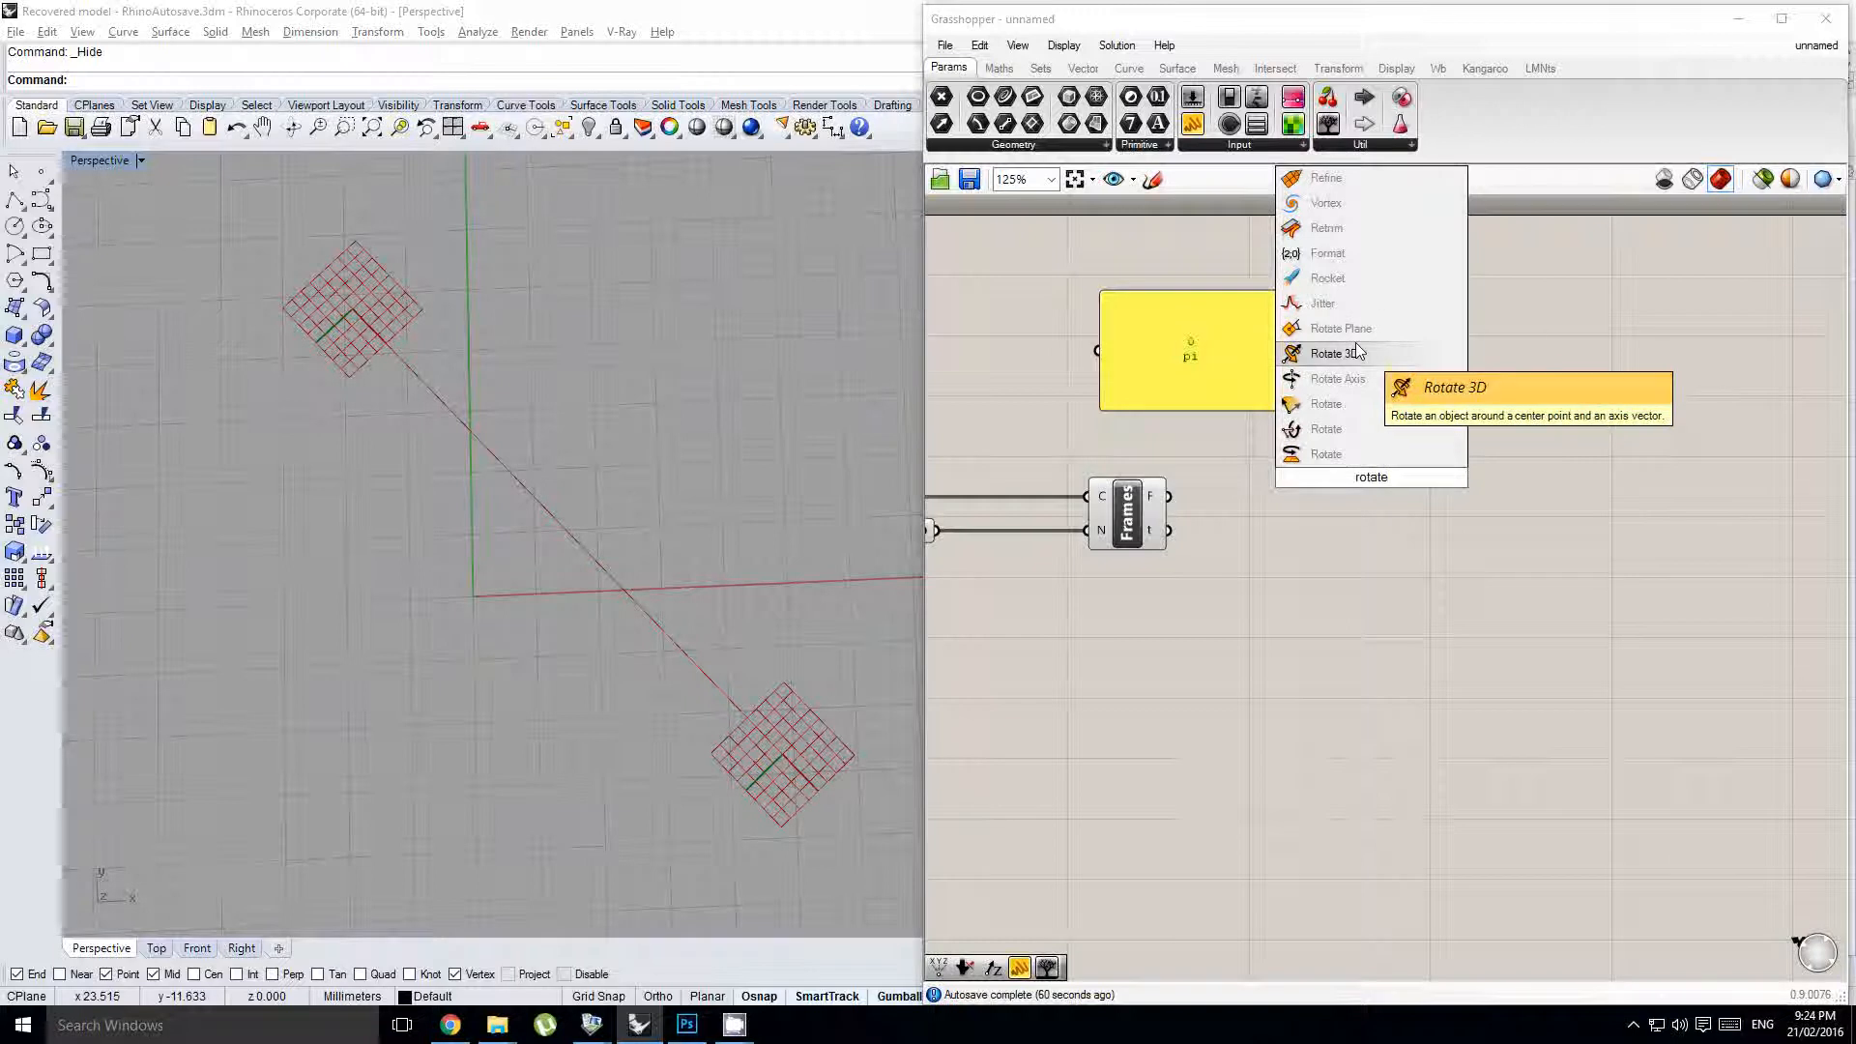
key(Return)
drag(1379, 481, 1433, 471)
drag(1168, 496, 1384, 456)
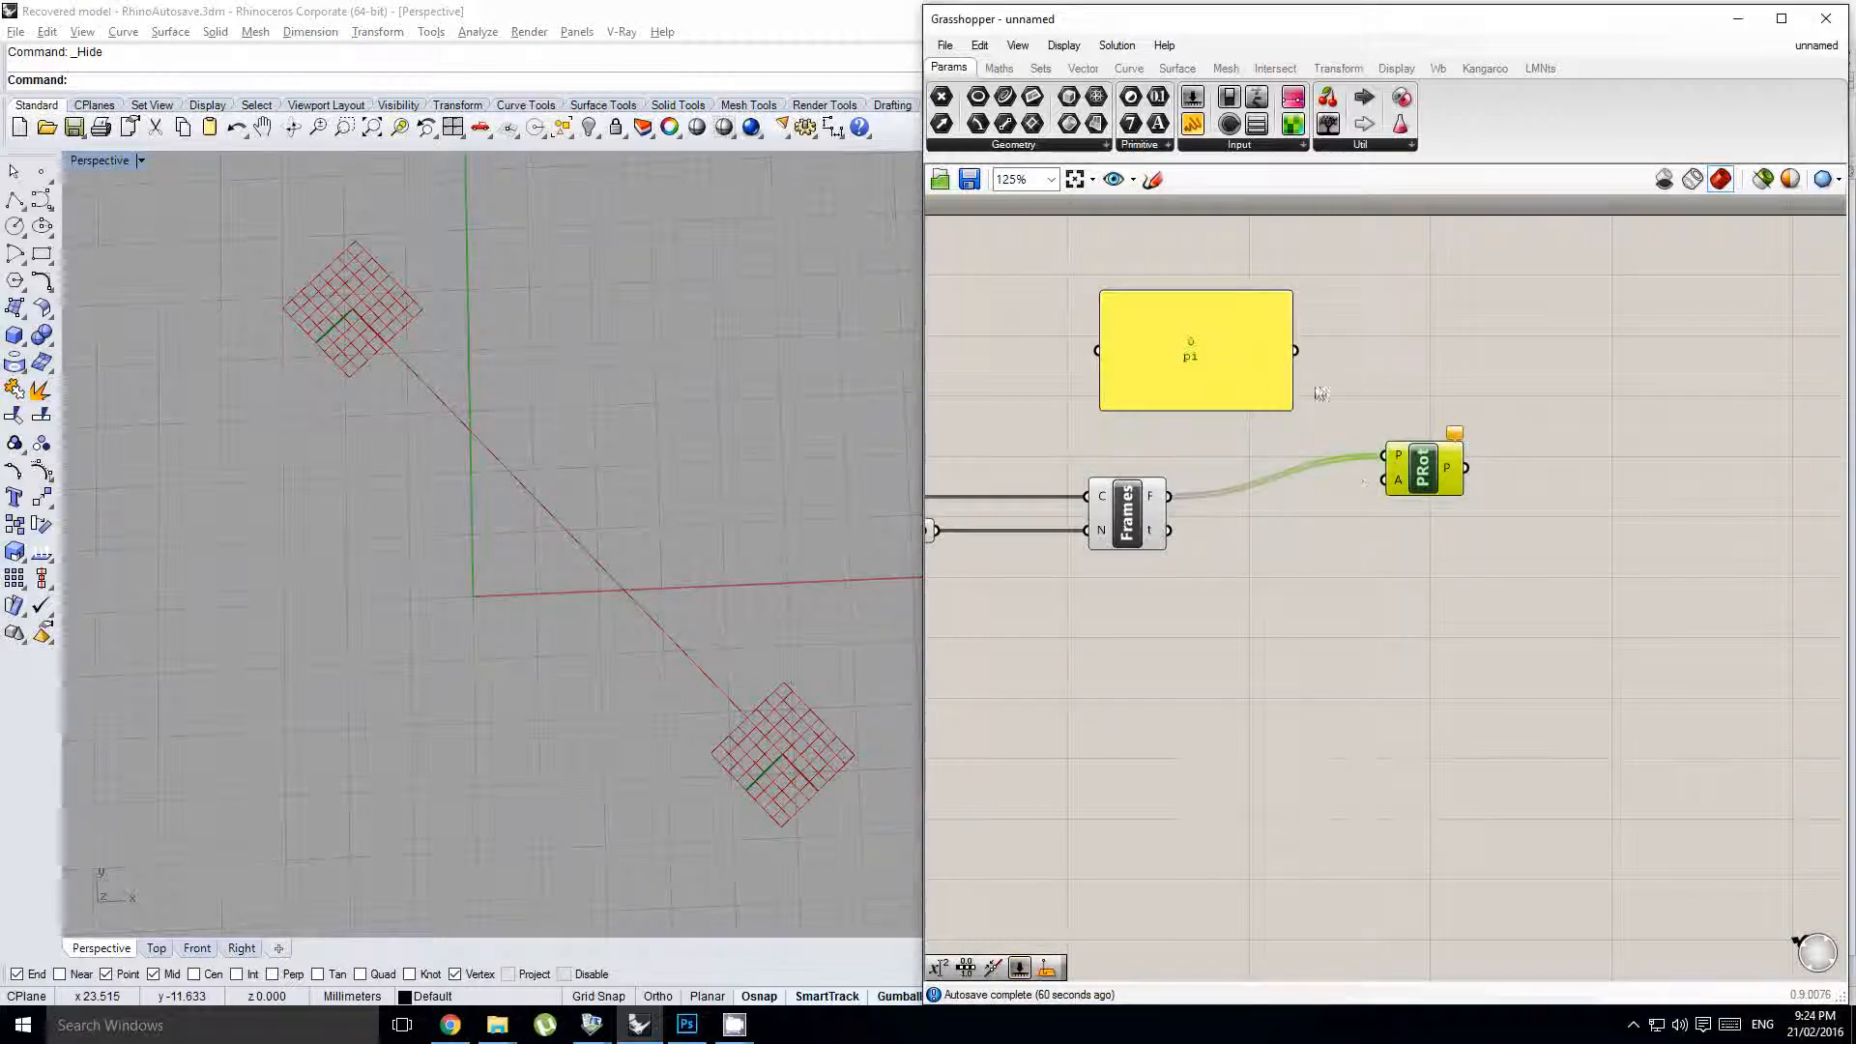
- Split the panel's lines into separate data items and connect the panel to the Rotate Plane A input
right_click(1266, 345)
click(1315, 378)
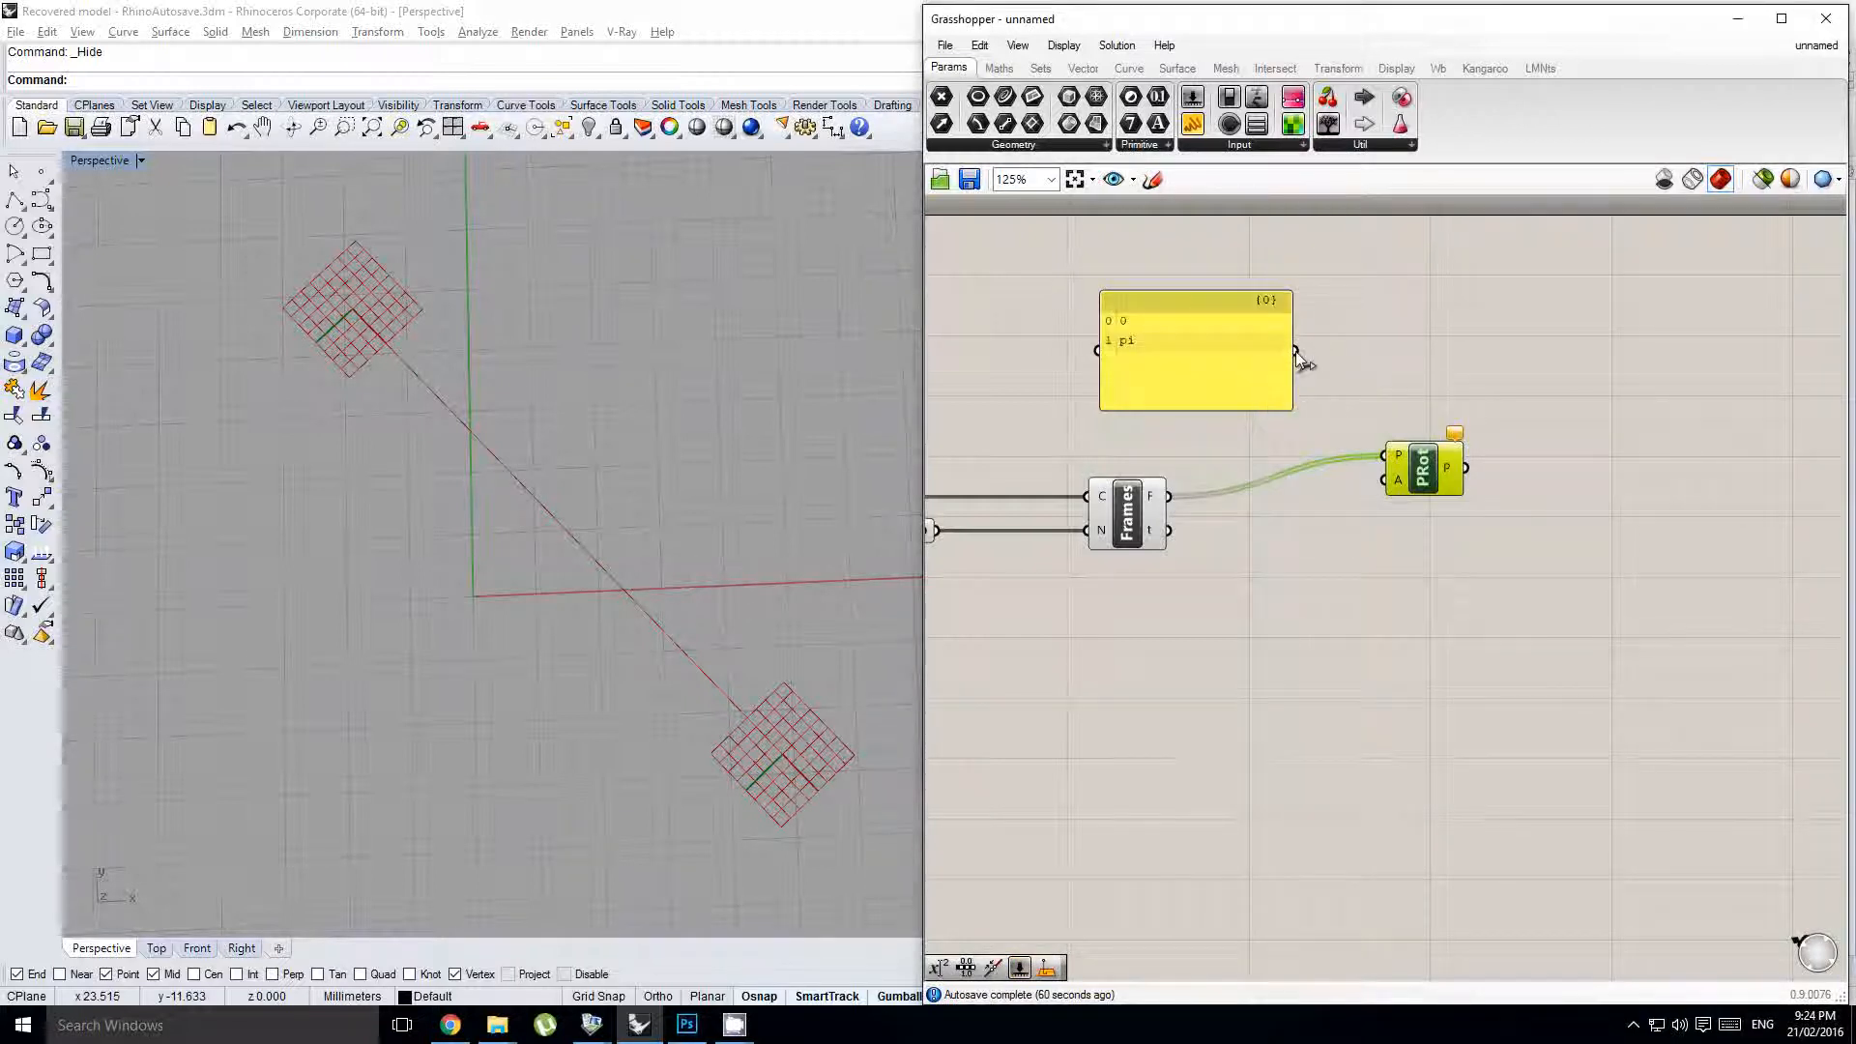
drag(1296, 350, 1430, 495)
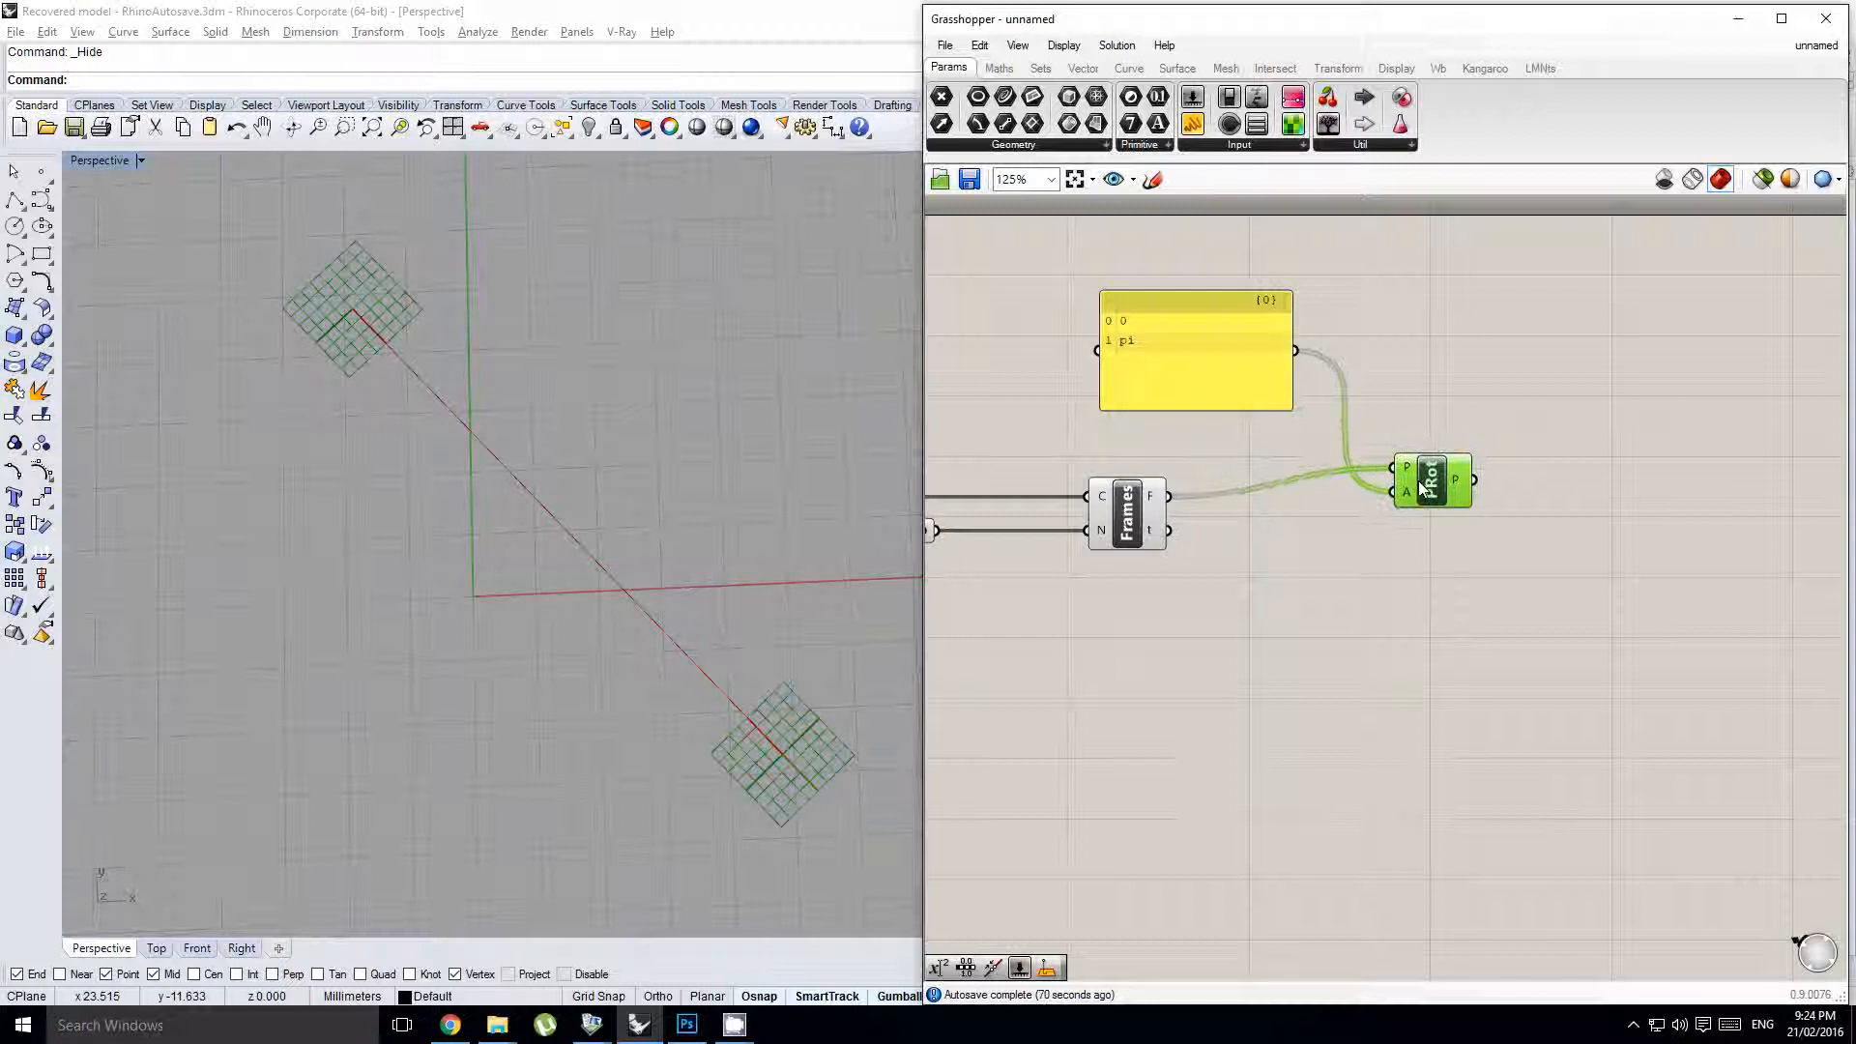
- Turn off the preview of the Frames component and align the Rotate Plane component with its wire
click(1137, 529)
middle_click(1137, 529)
right_drag(567, 605, 527, 523)
click(1315, 612)
right_drag(1314, 612, 1267, 625)
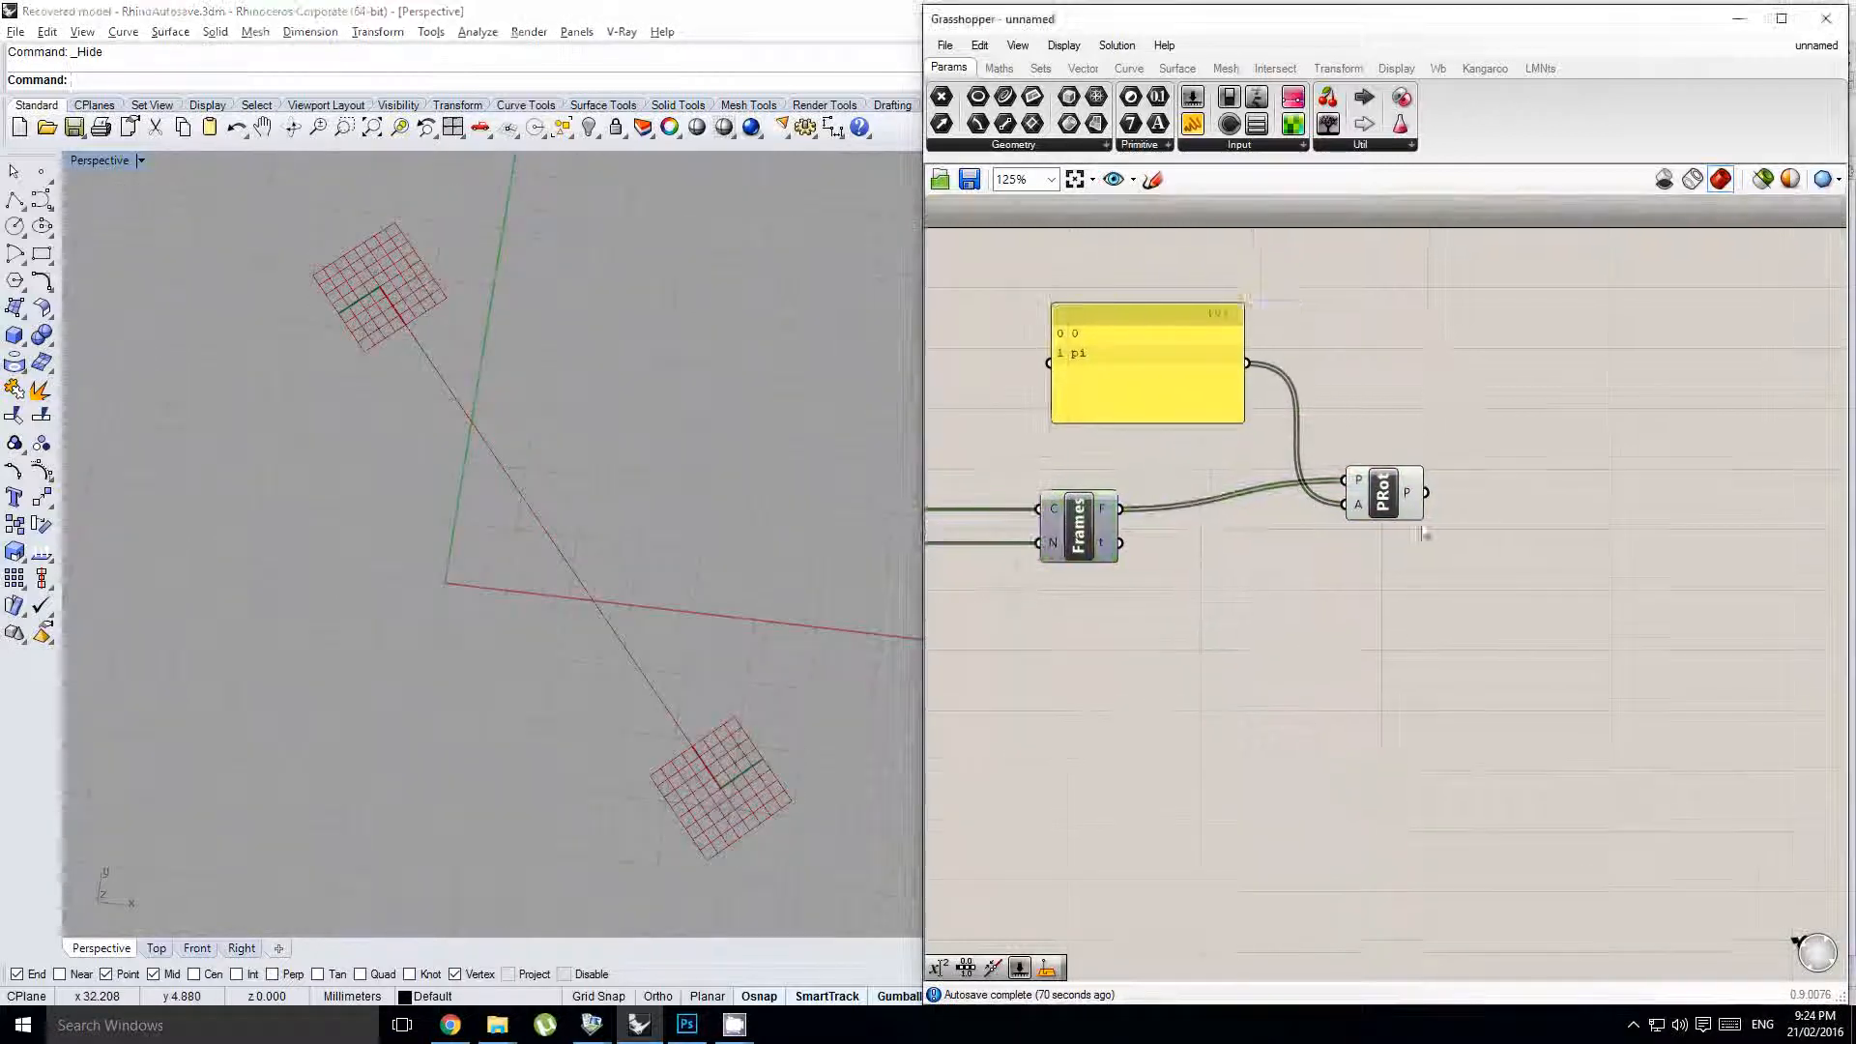
drag(1387, 496, 1376, 522)
- Add a Polygon component and place it well beyond Rotate Plane, leaving space between the two
double_click(1632, 614)
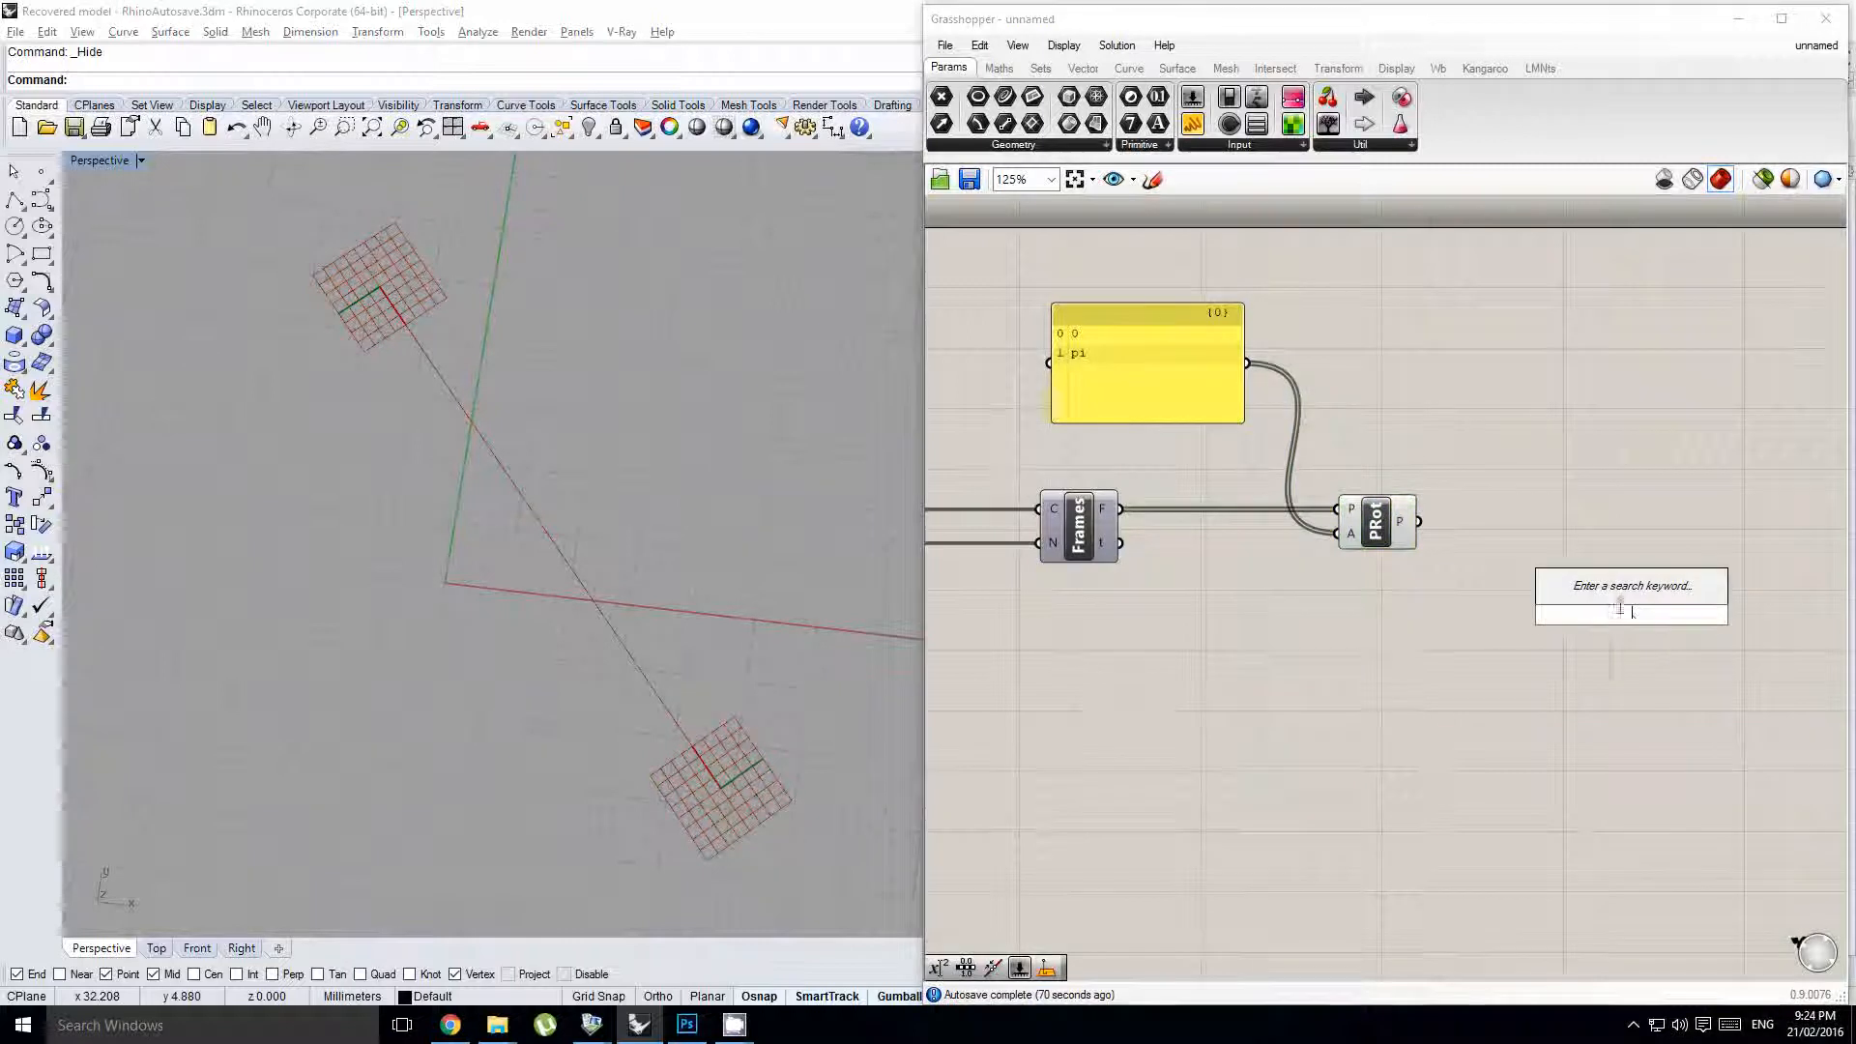
text(polygon)
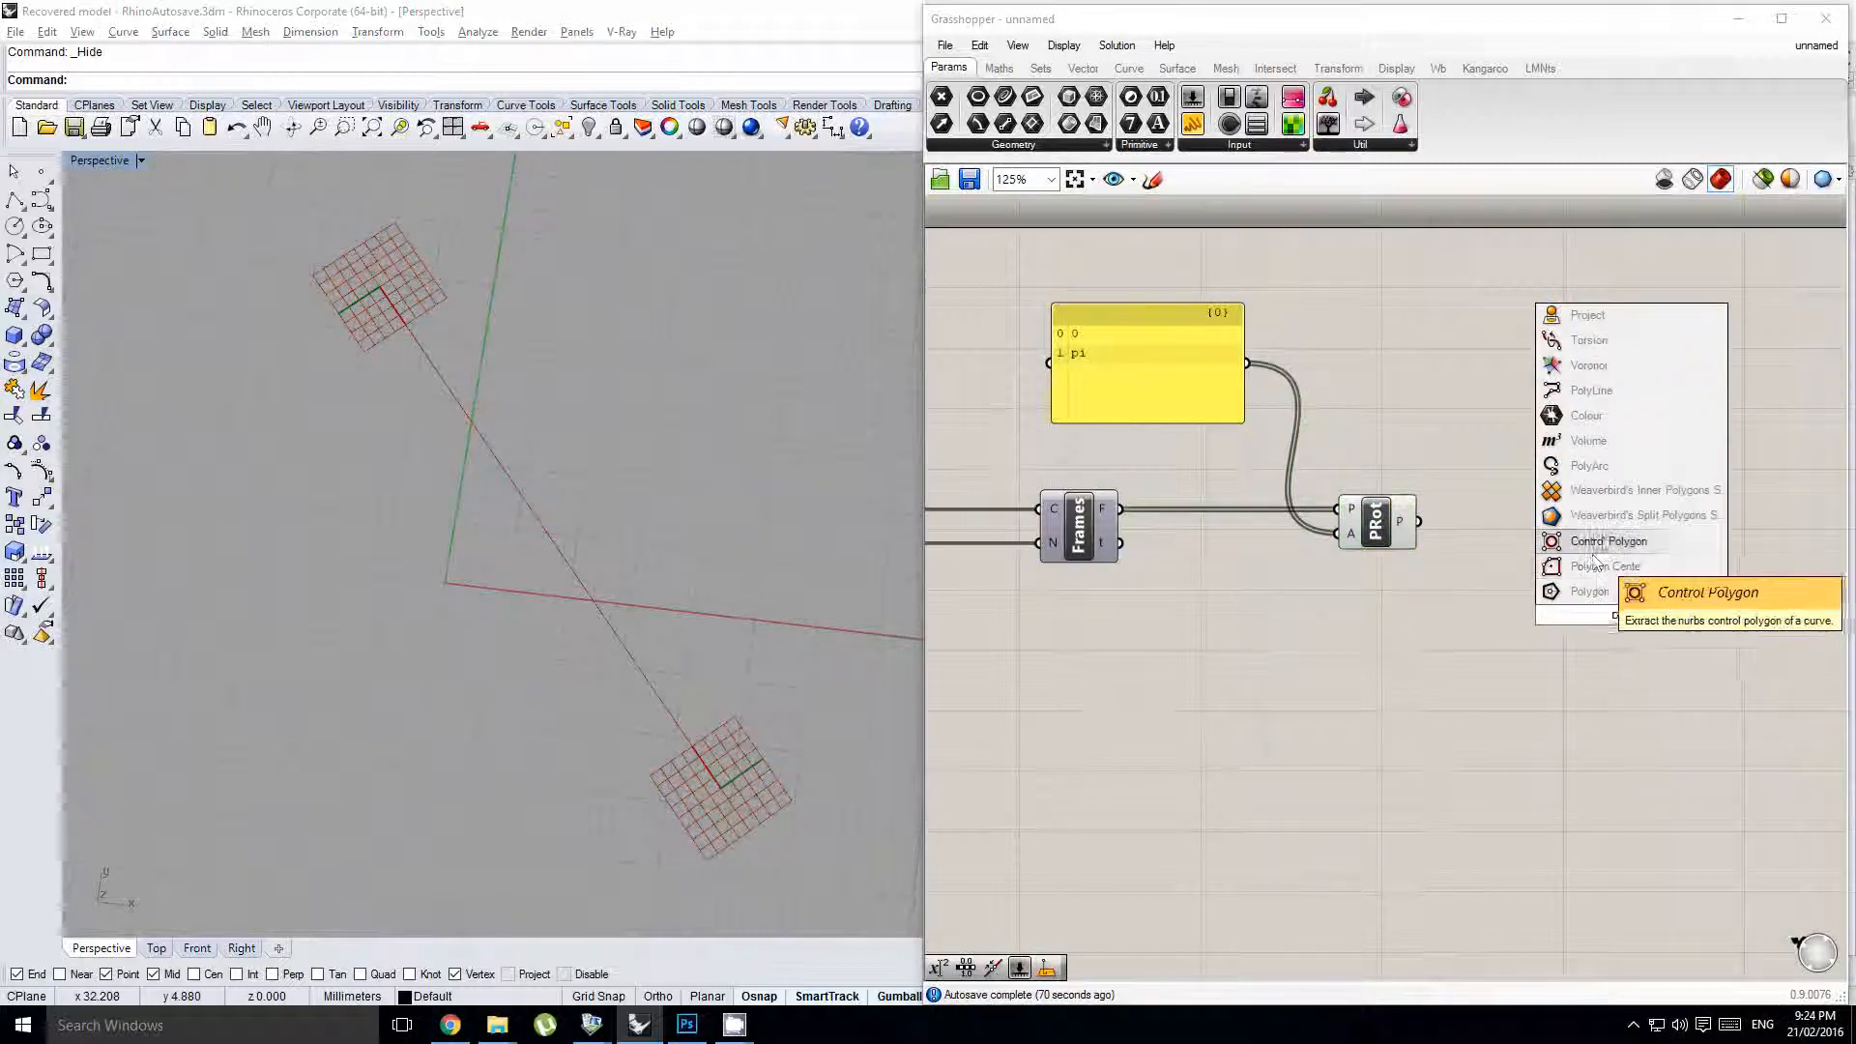
click(1590, 590)
drag(1605, 594, 1701, 527)
right_drag(1702, 527, 1604, 530)
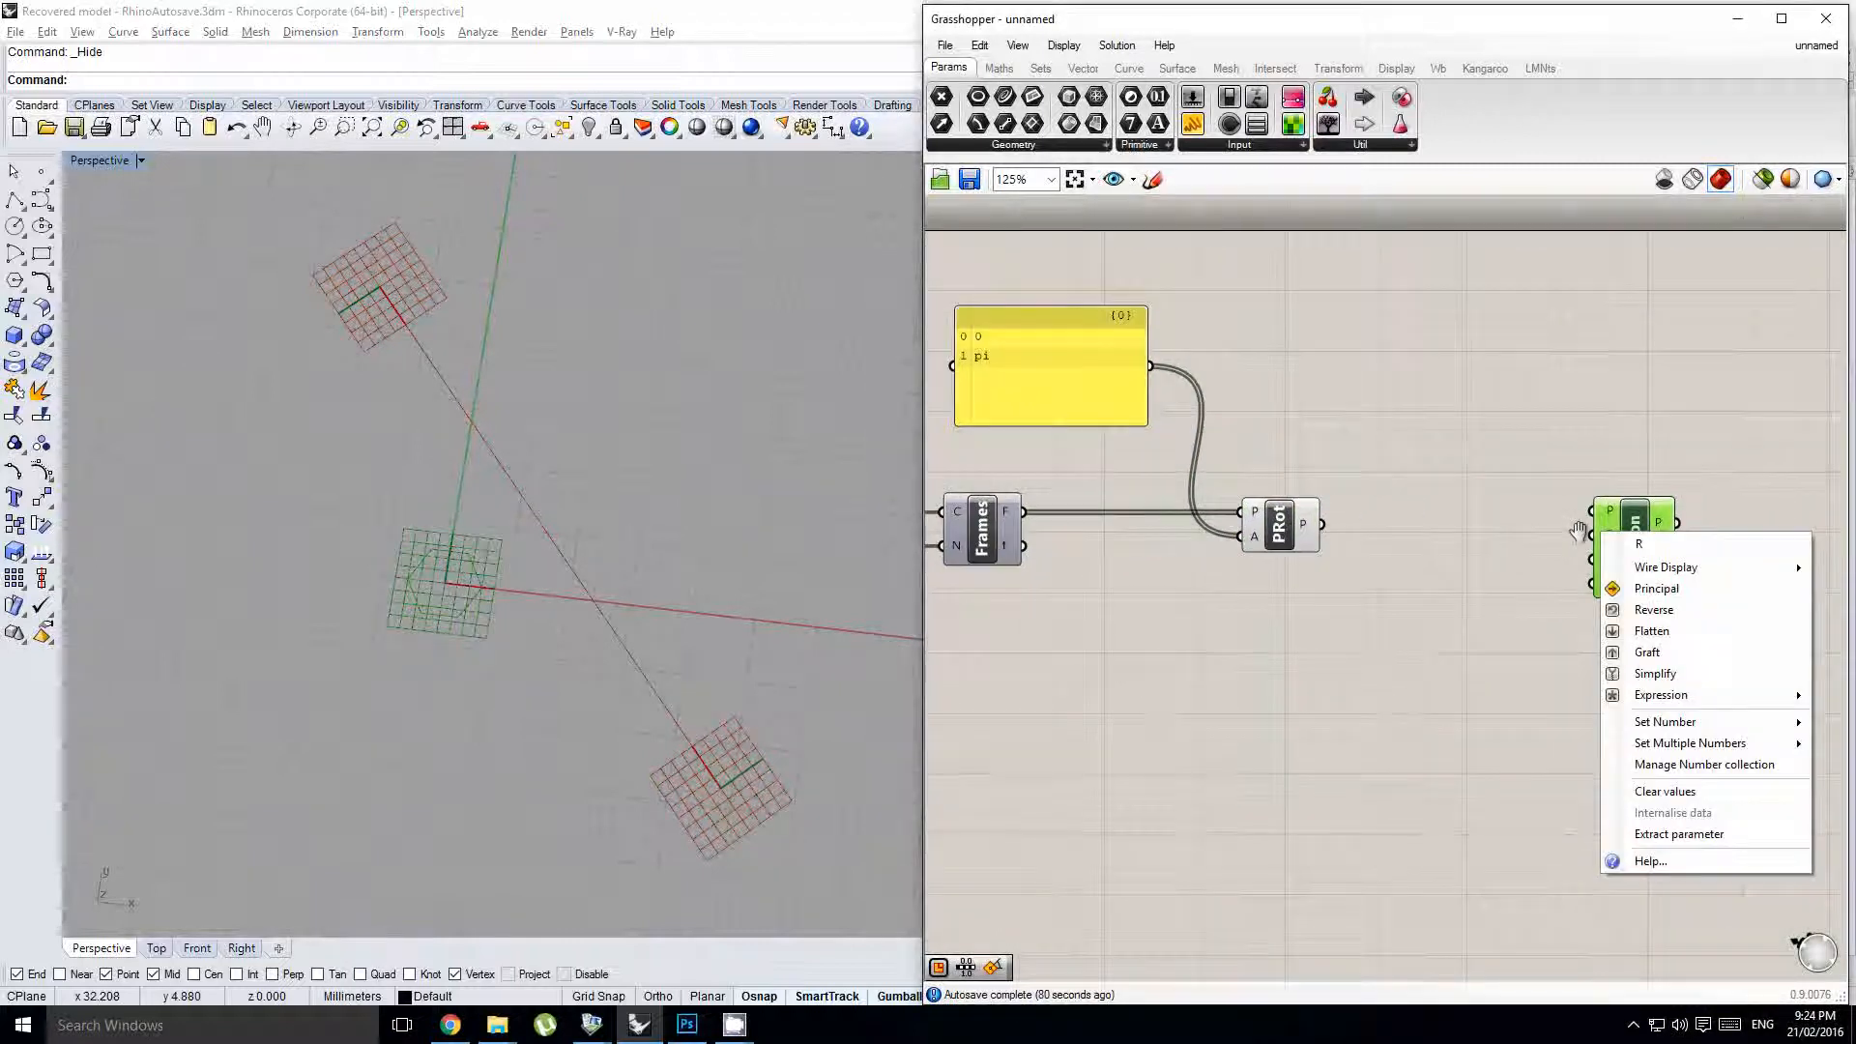
click(1578, 533)
mouse_move(1609, 546)
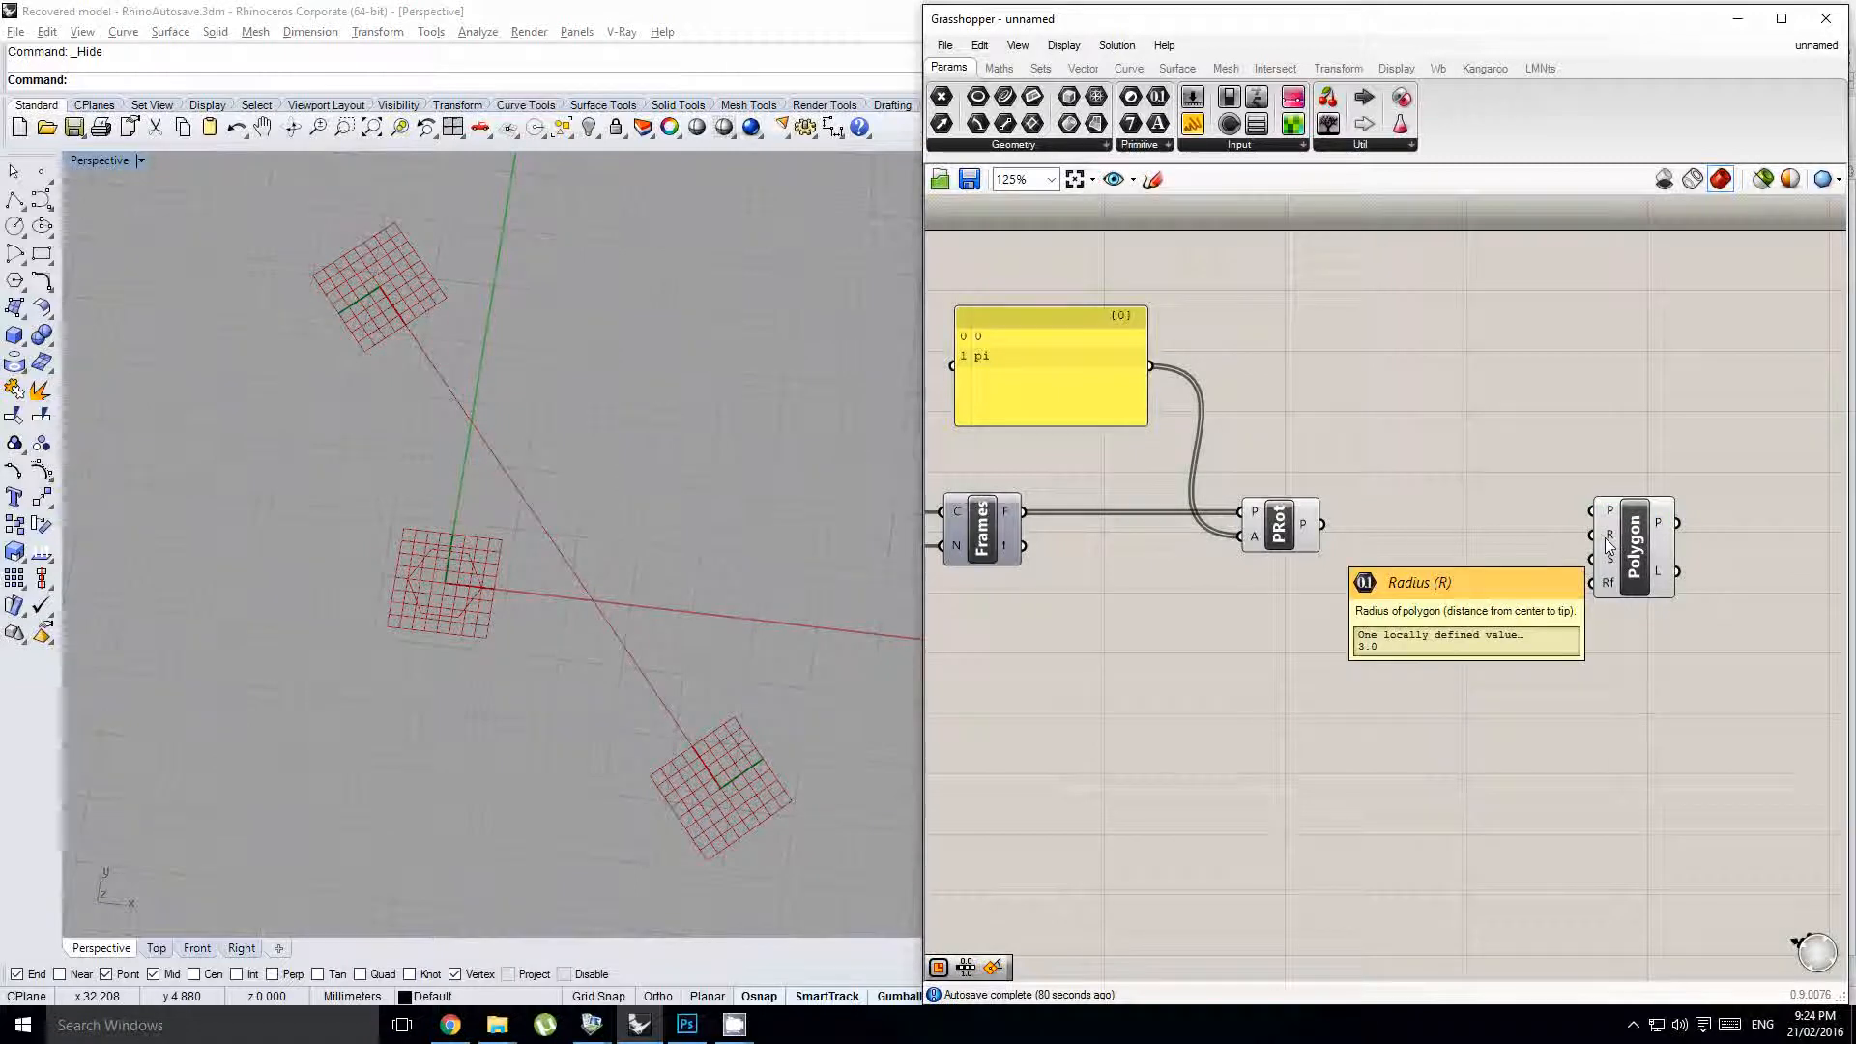
drag(1634, 556, 1667, 556)
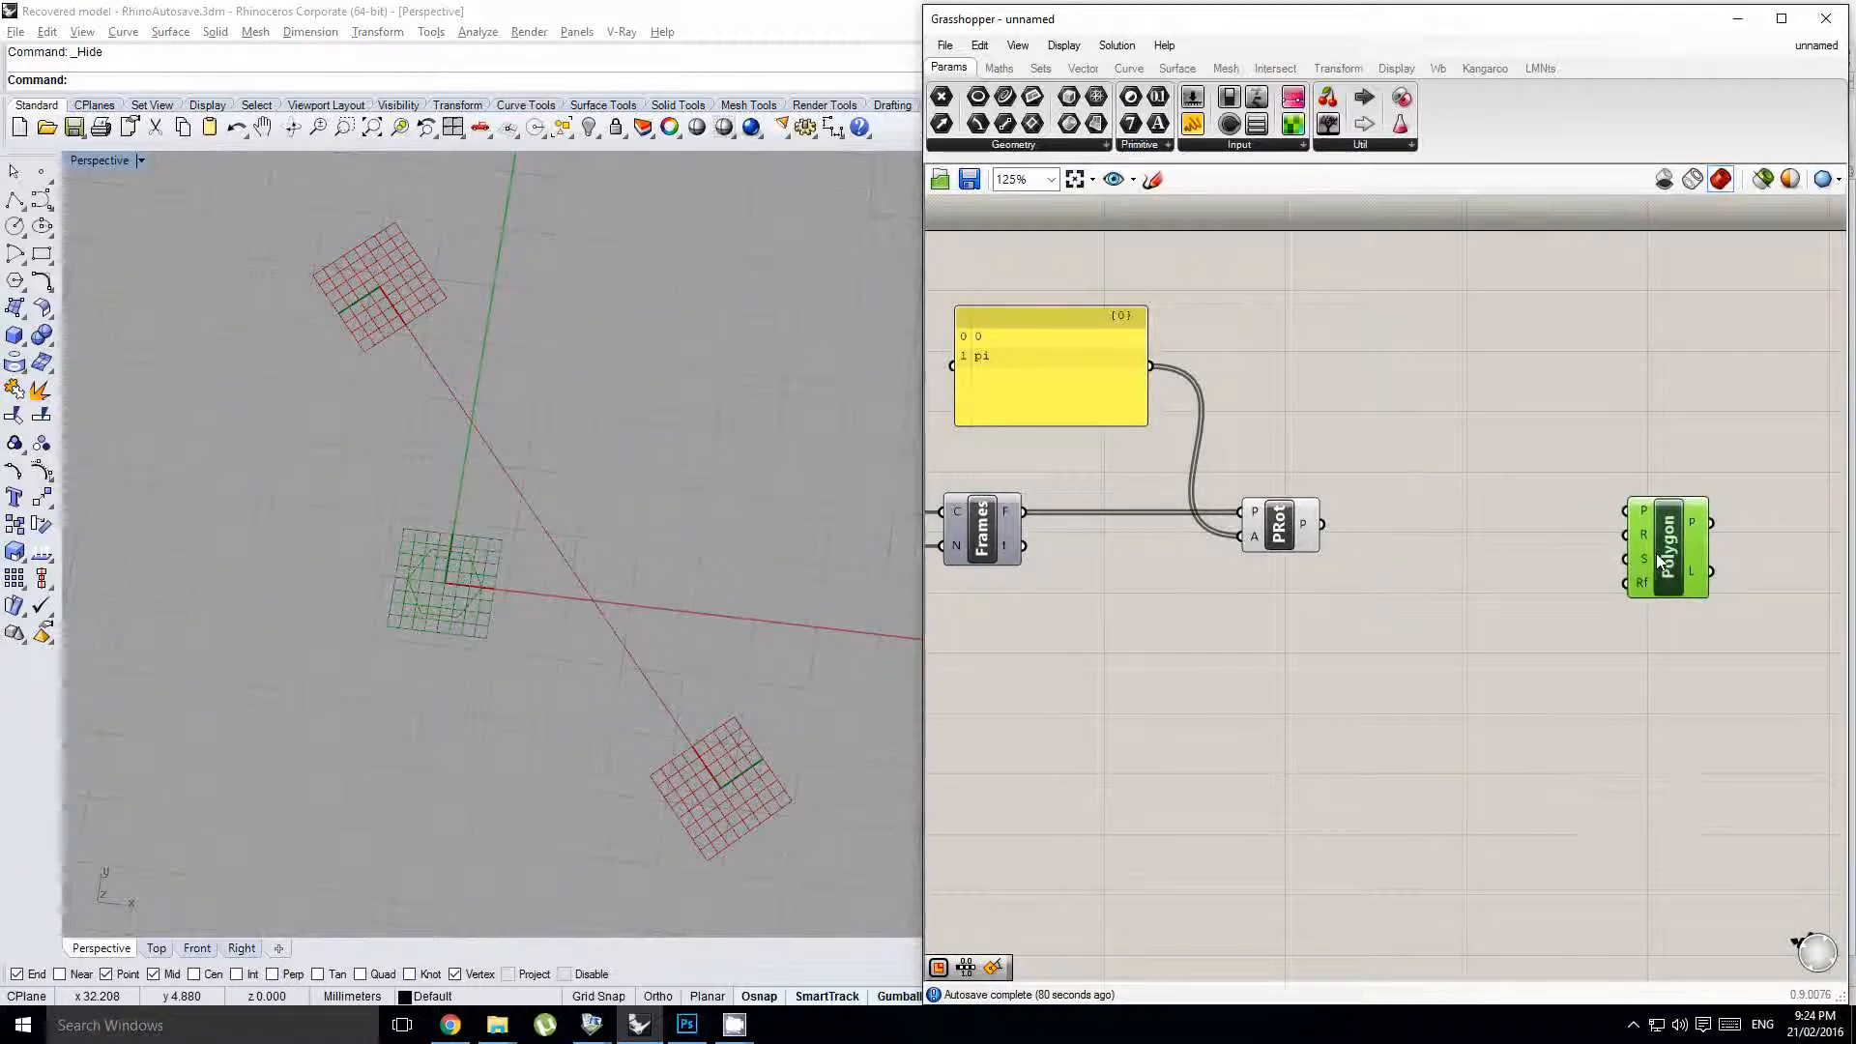
right_drag(1459, 551, 1454, 546)
click(1454, 545)
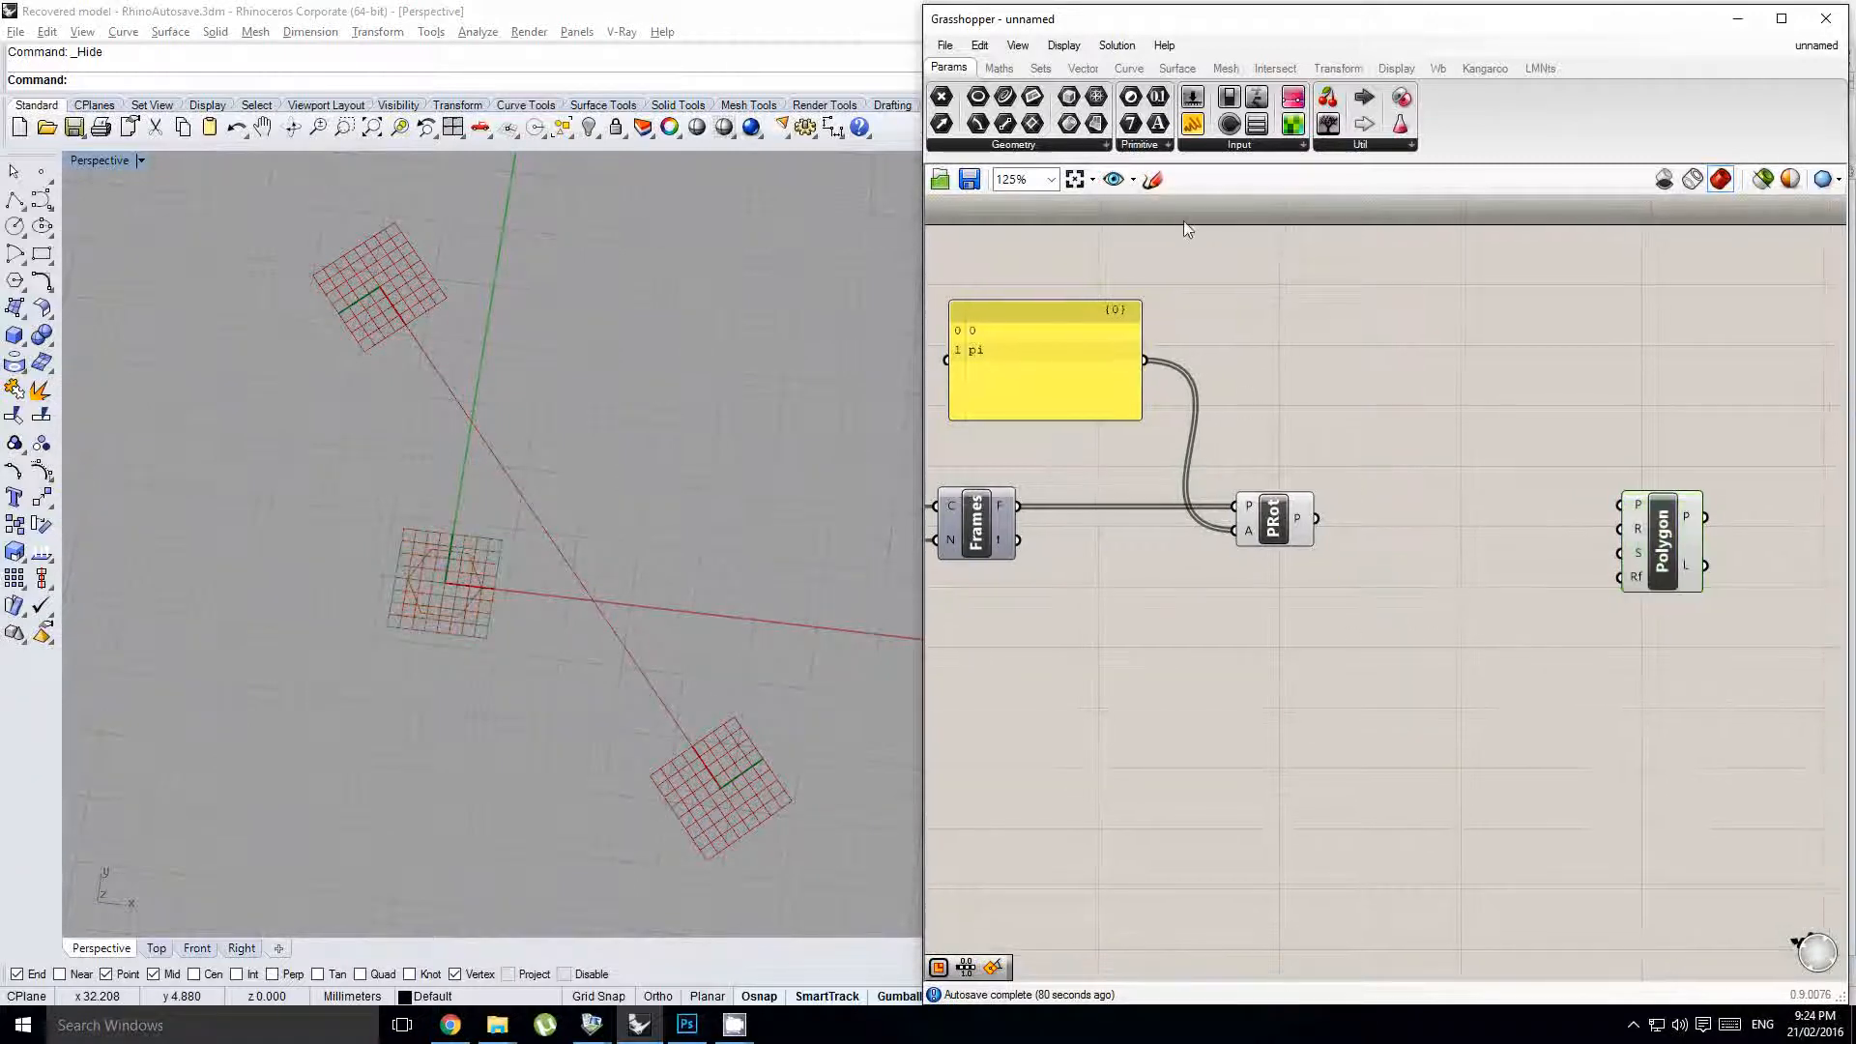
- Place an Expression component between Rotate Plane and Polygon, and check the radius formula for R in the Photoshop sketch
click(999, 69)
drag(1255, 99, 1439, 608)
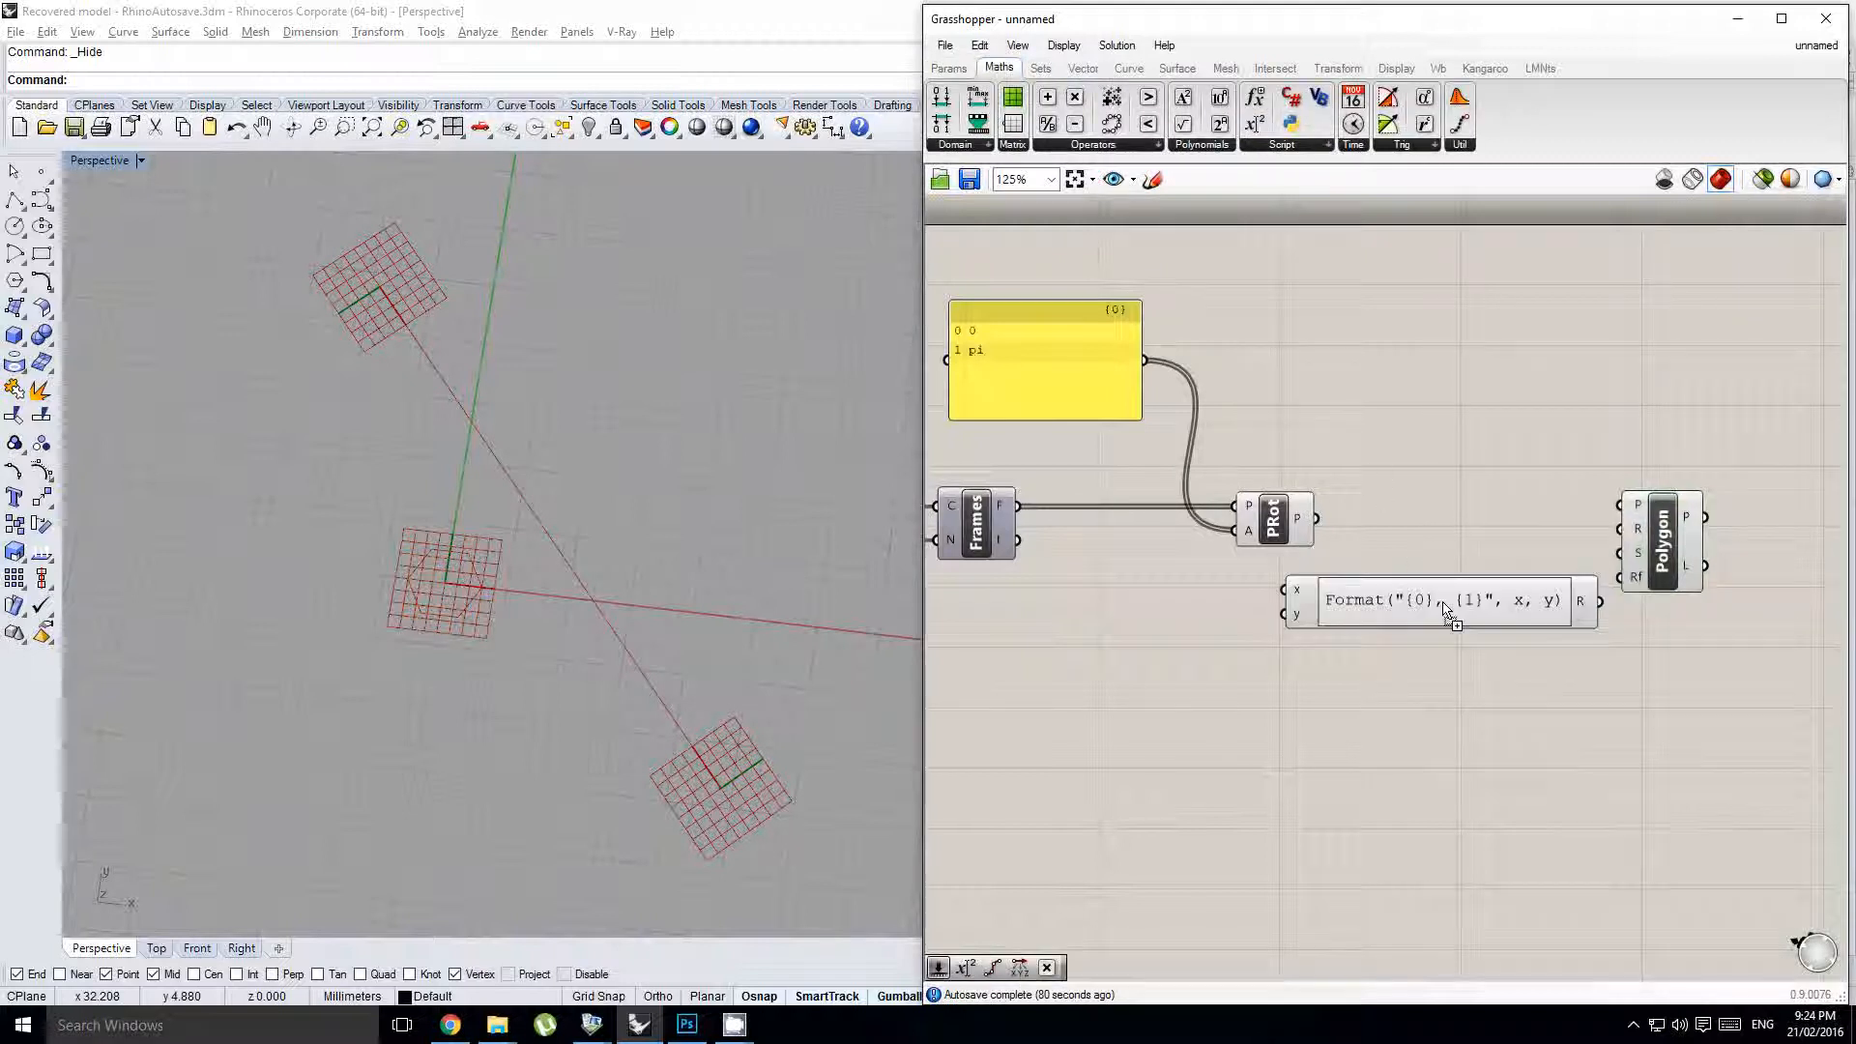
key(alt+Tab)
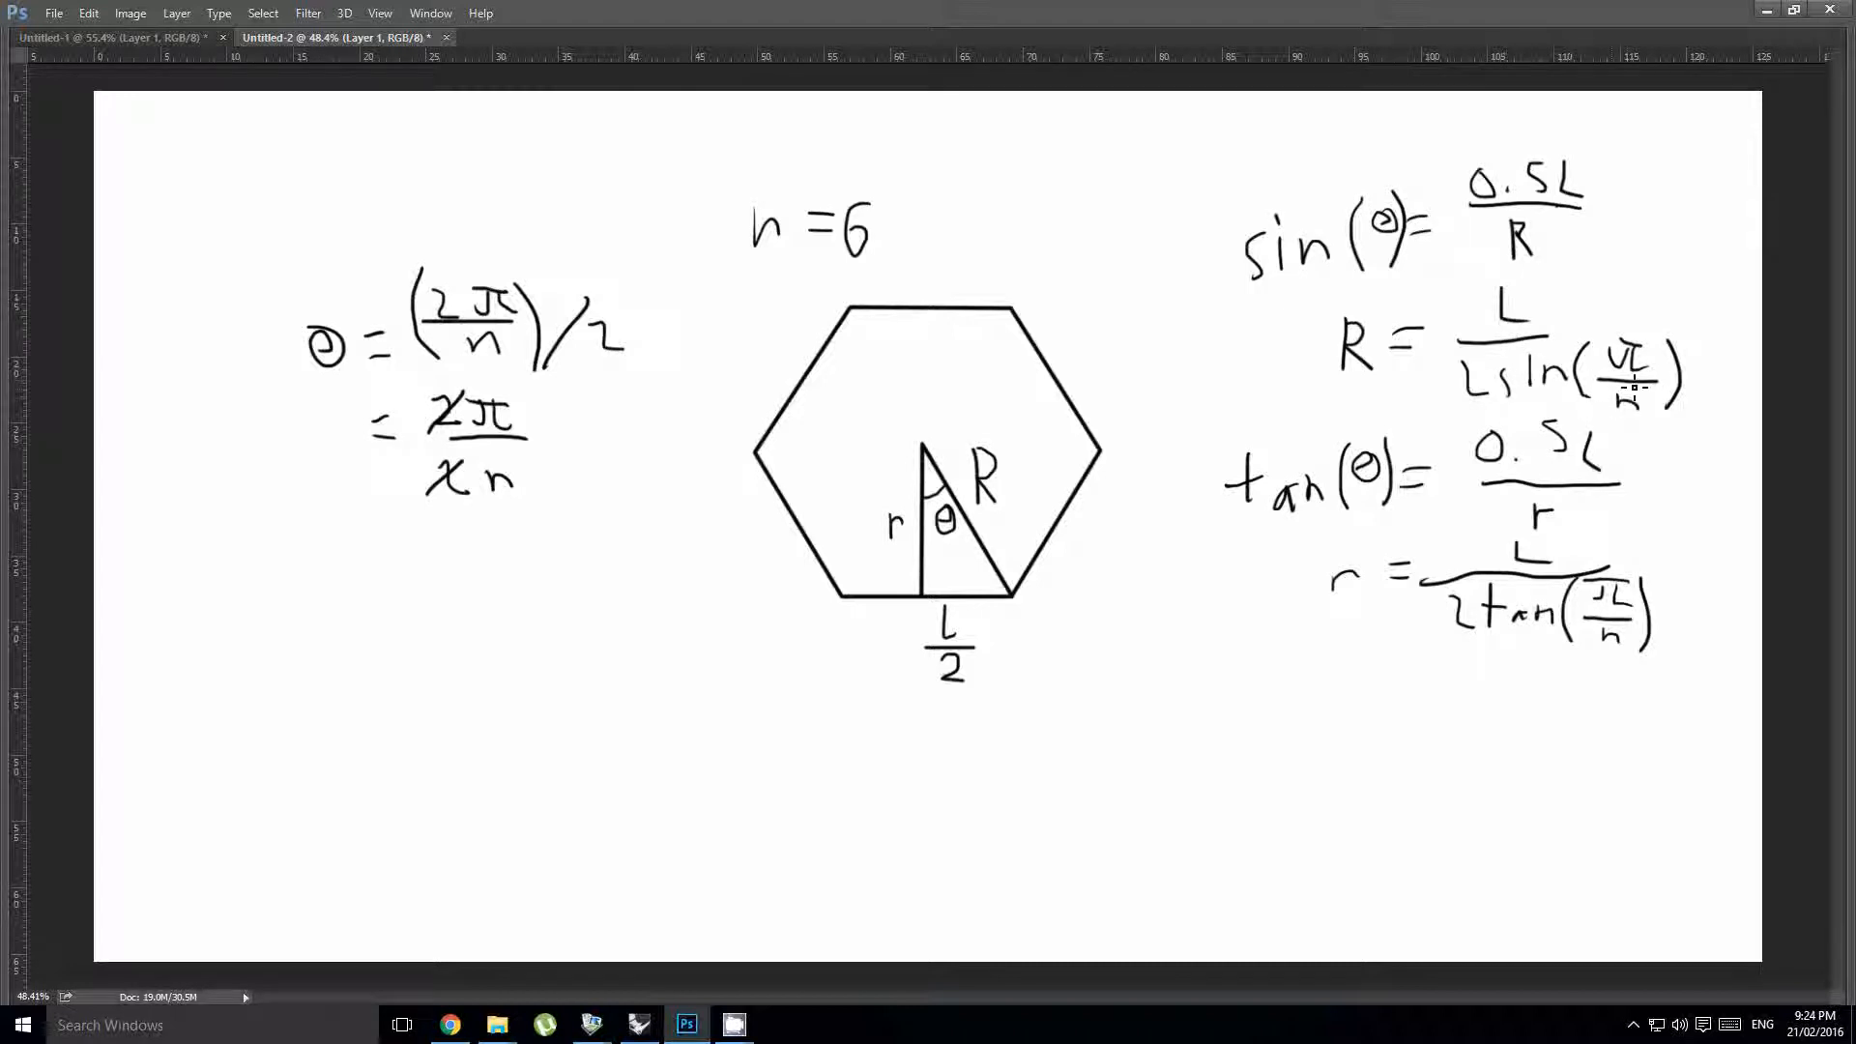
key(alt+Tab)
- Set the Expression component's formula to l/(2*sin(pi/n))
double_click(1375, 623)
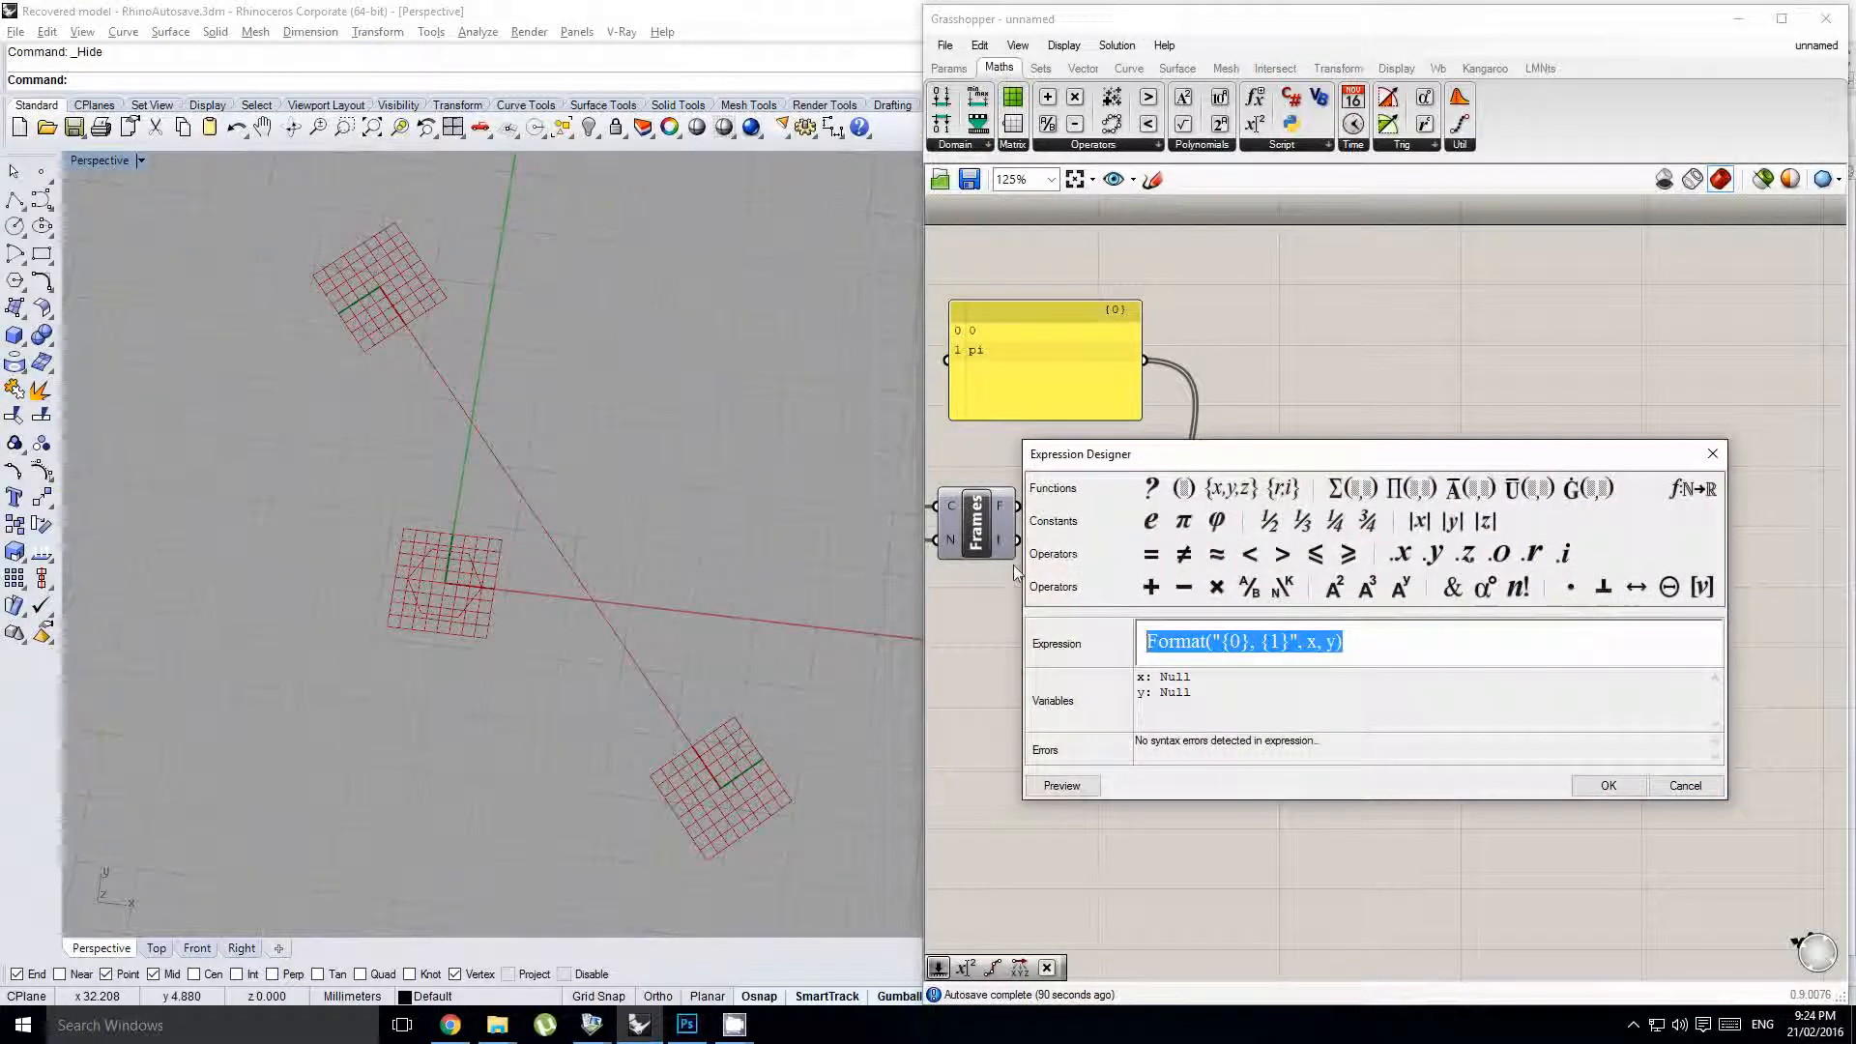
text(1/)
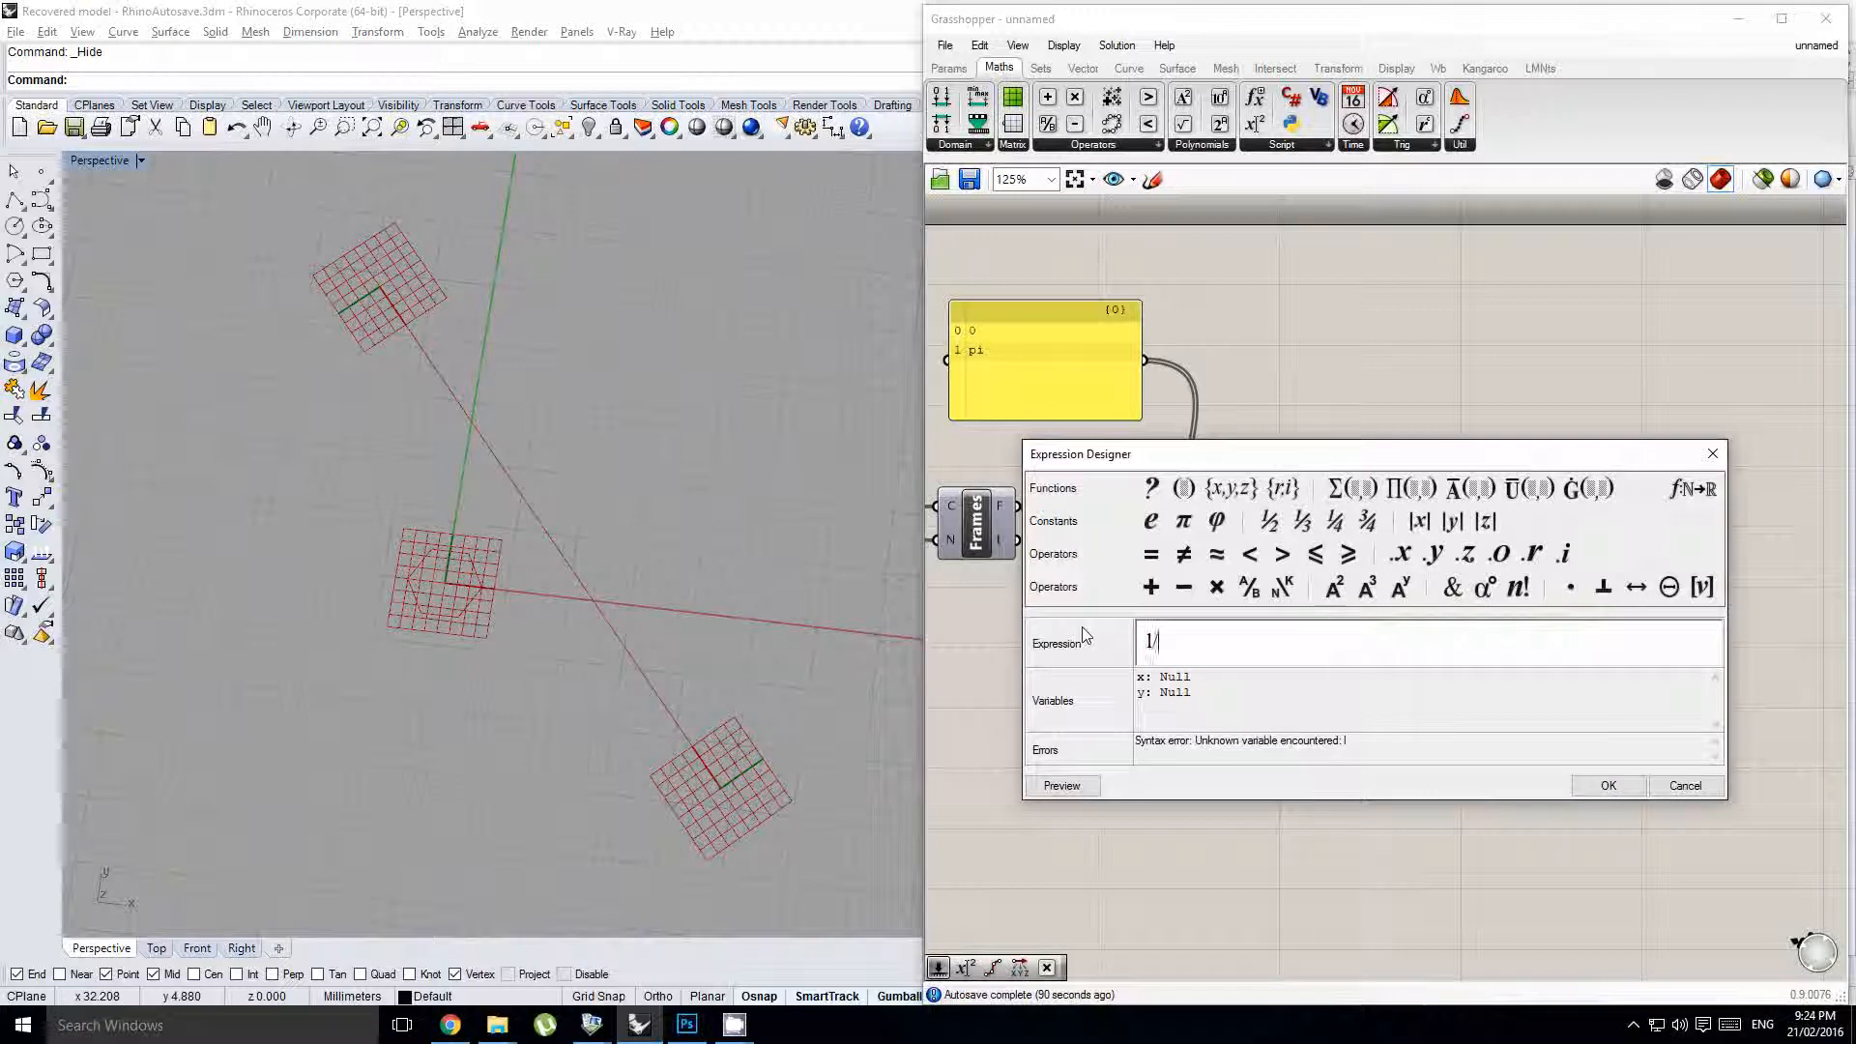
text((2)
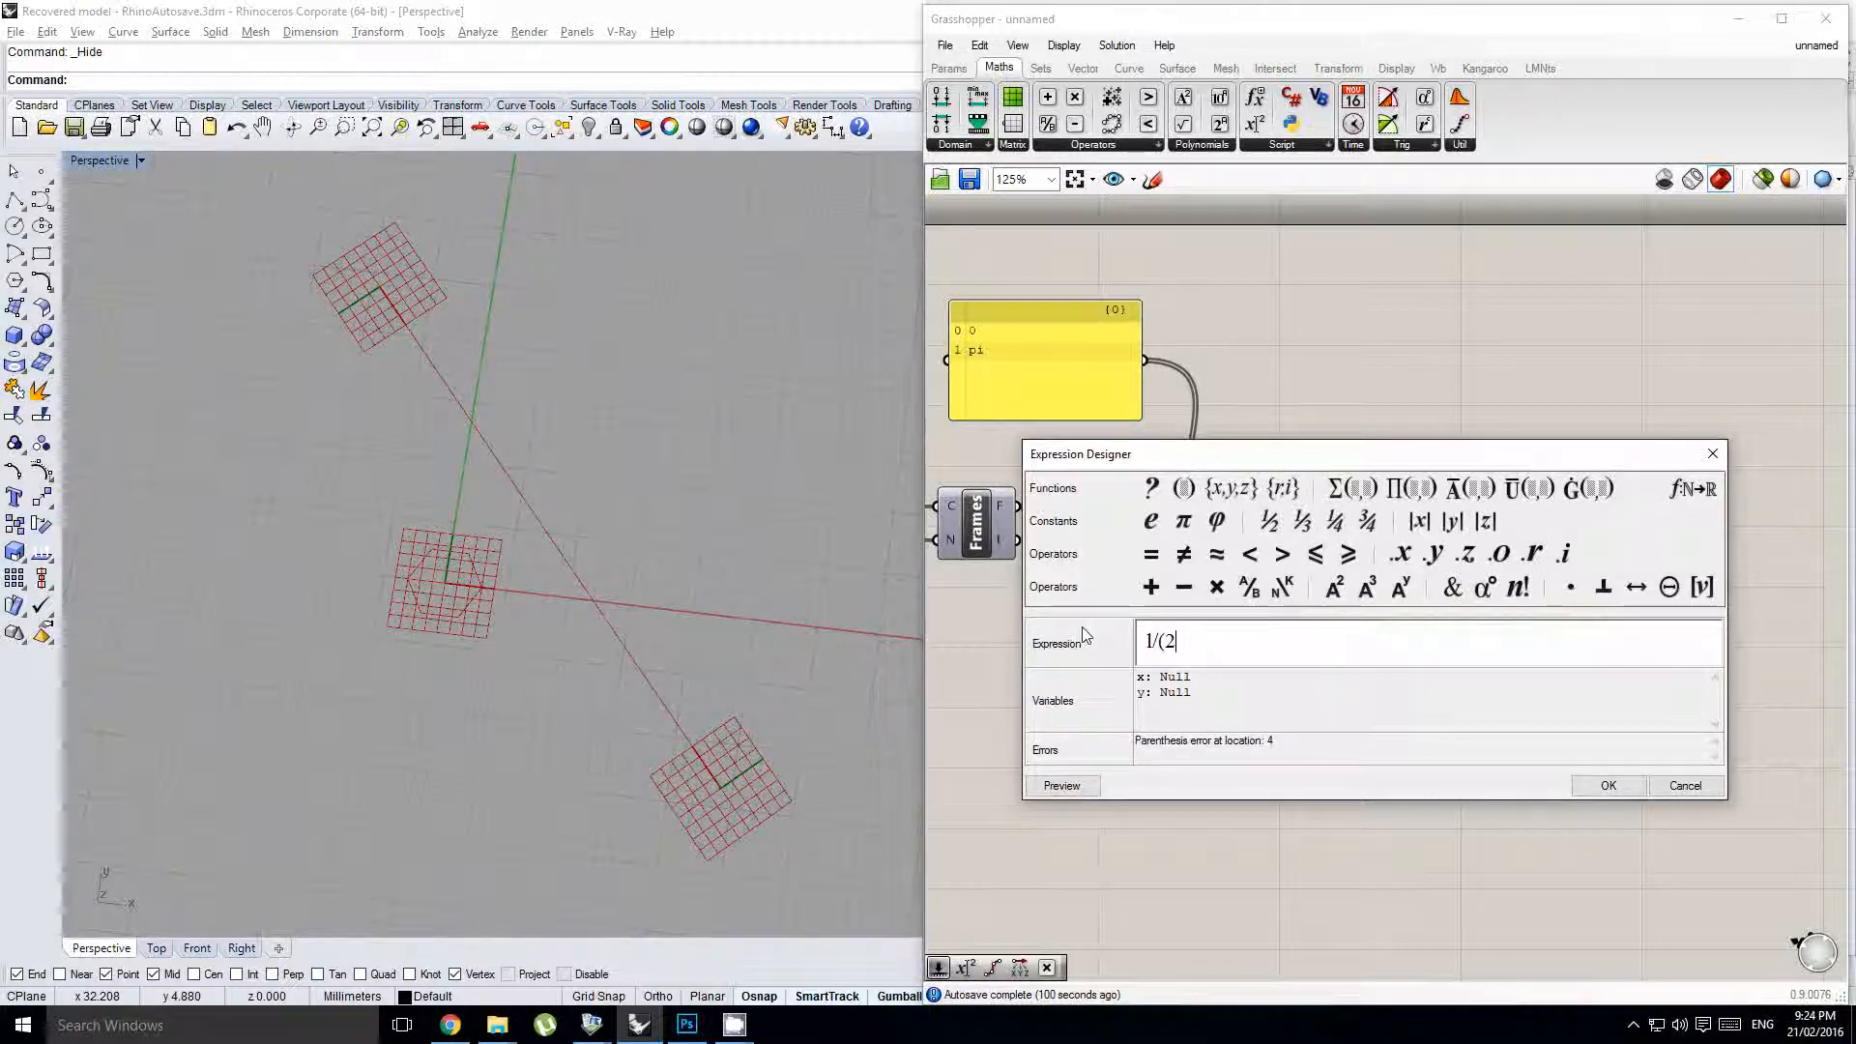
text(*sin(pi/n)))
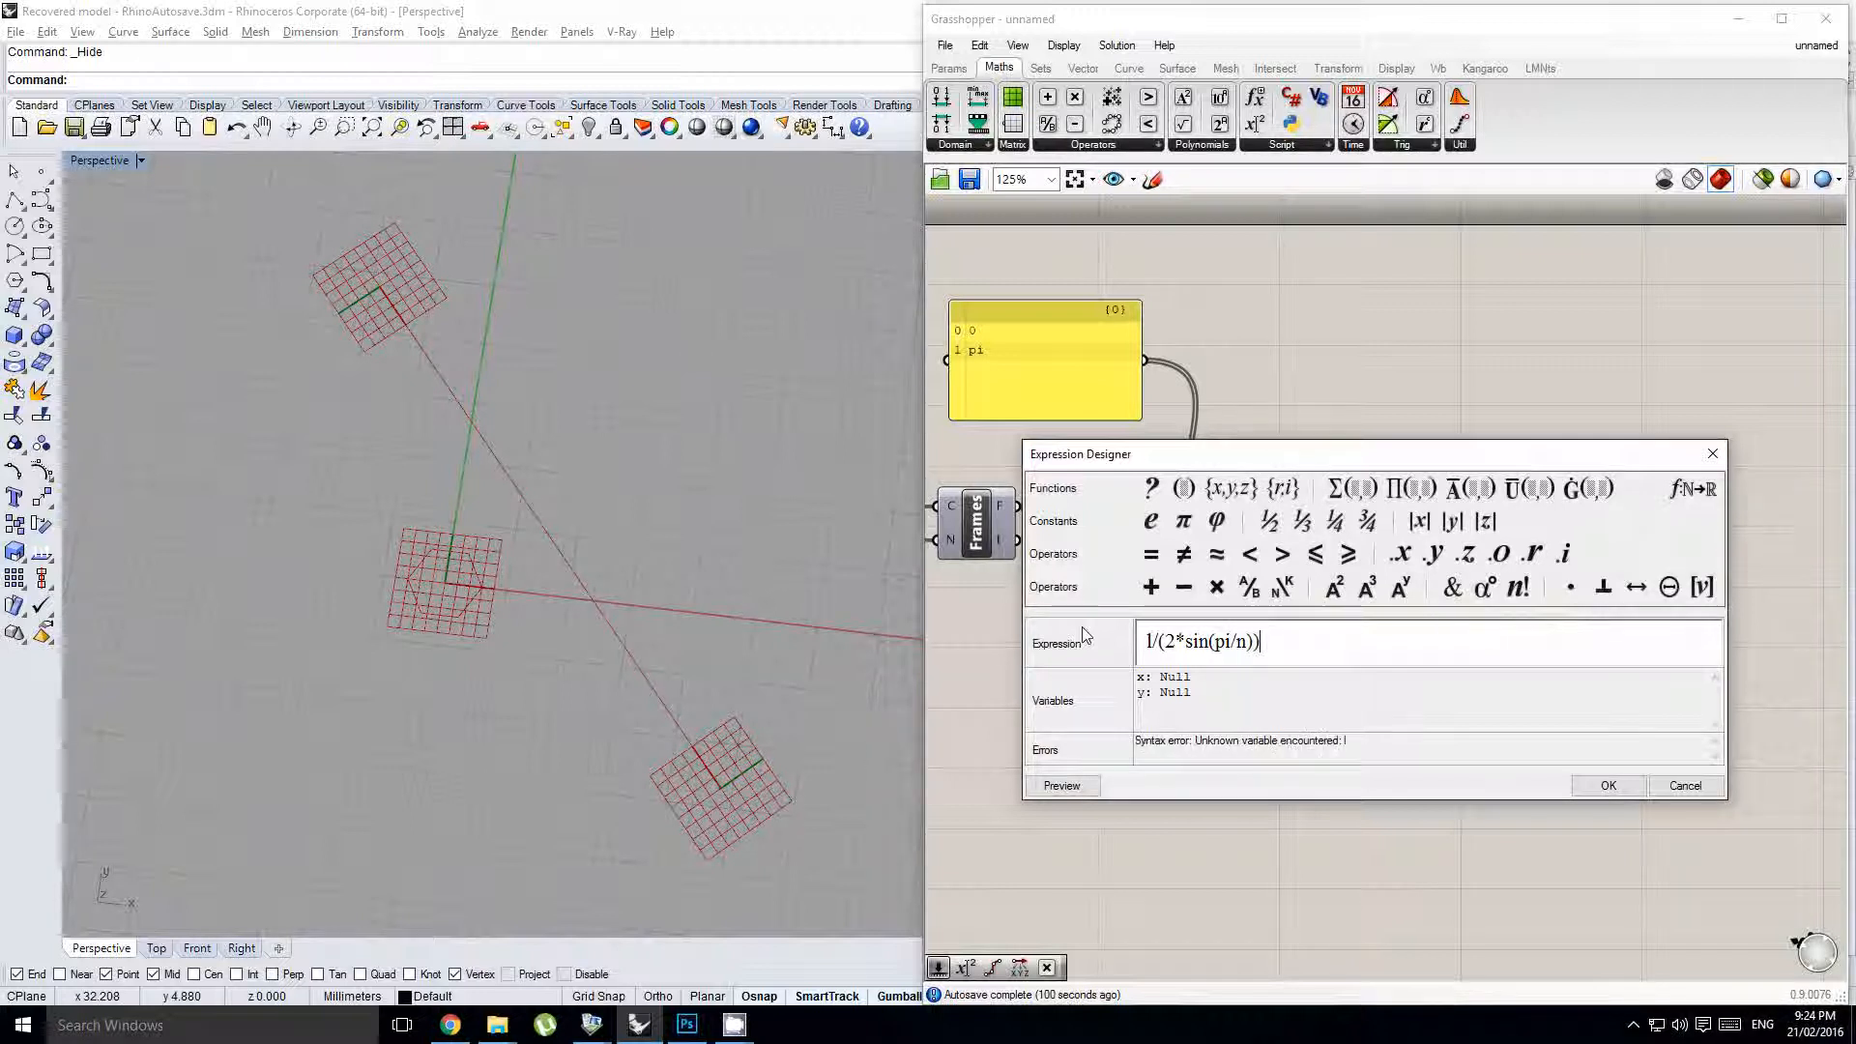
click(1608, 785)
- Rename the Expression component's inputs from x and y to l and n
scroll(1466, 607, up, 2)
right_click(1388, 604)
right_click(1369, 600)
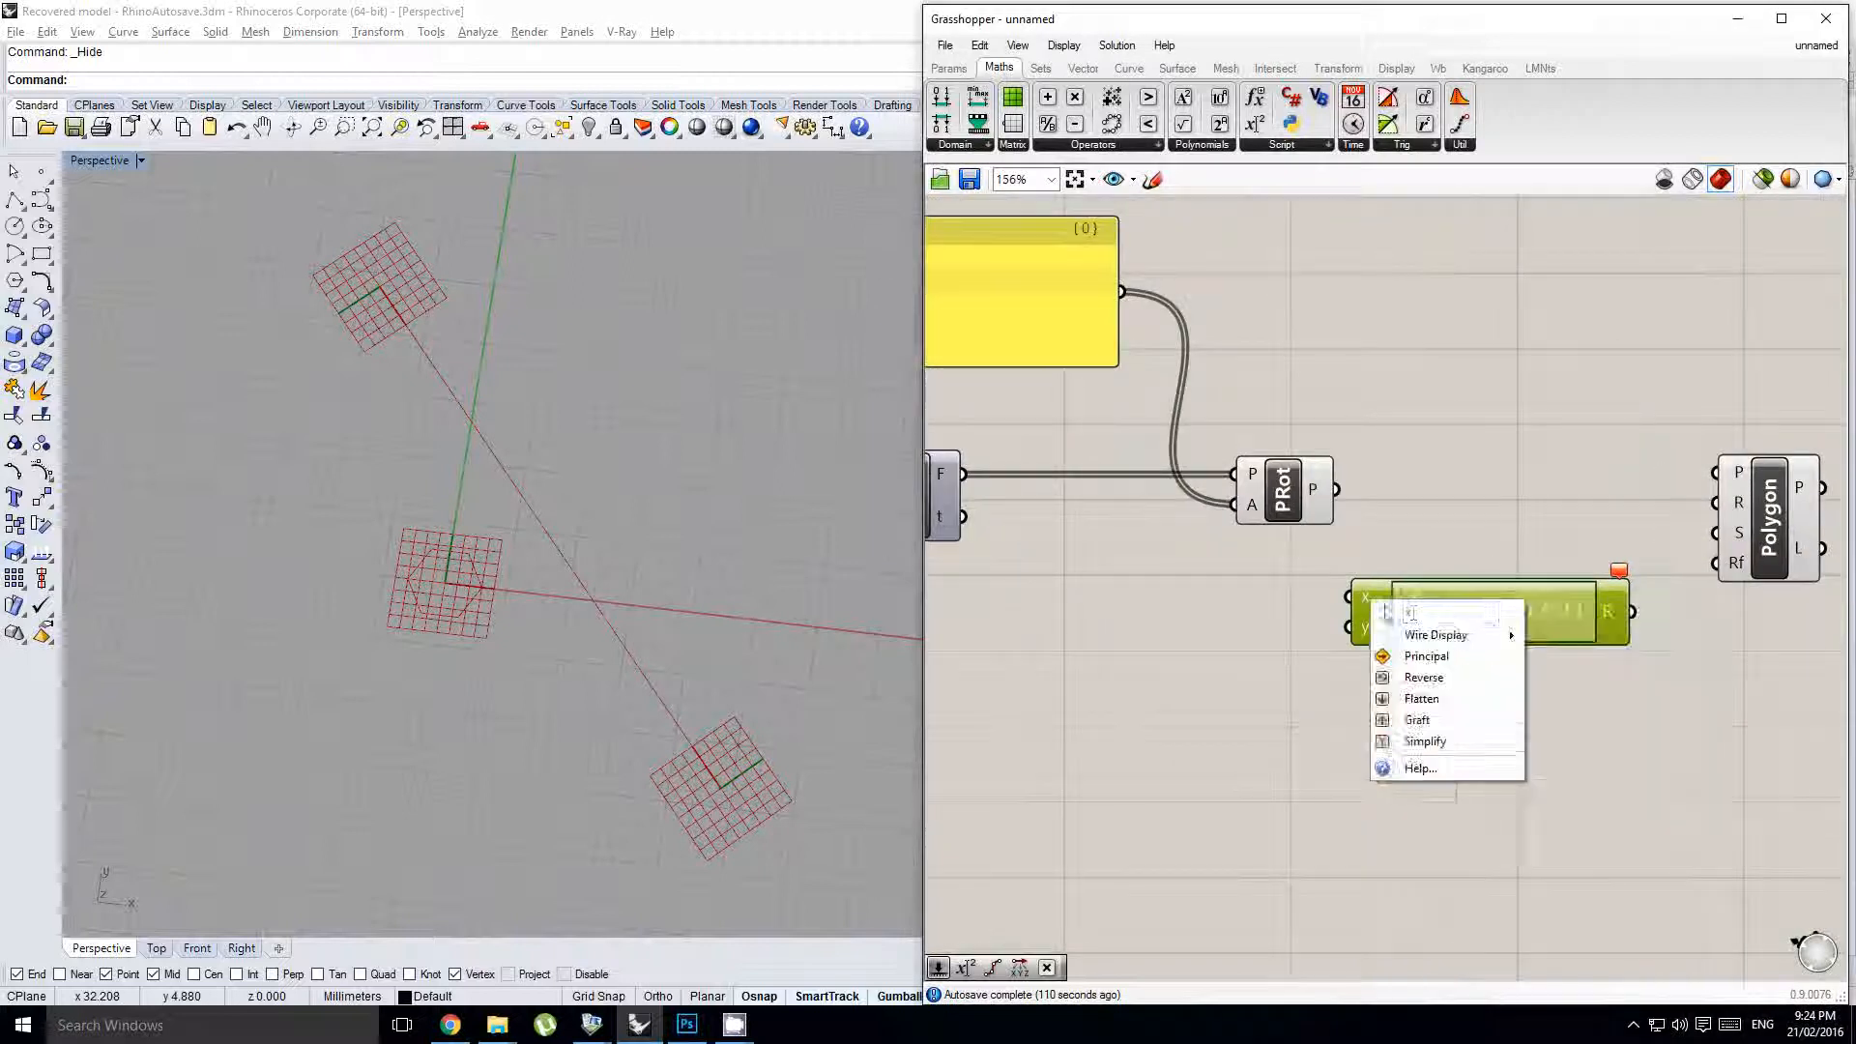
right_click(1284, 598)
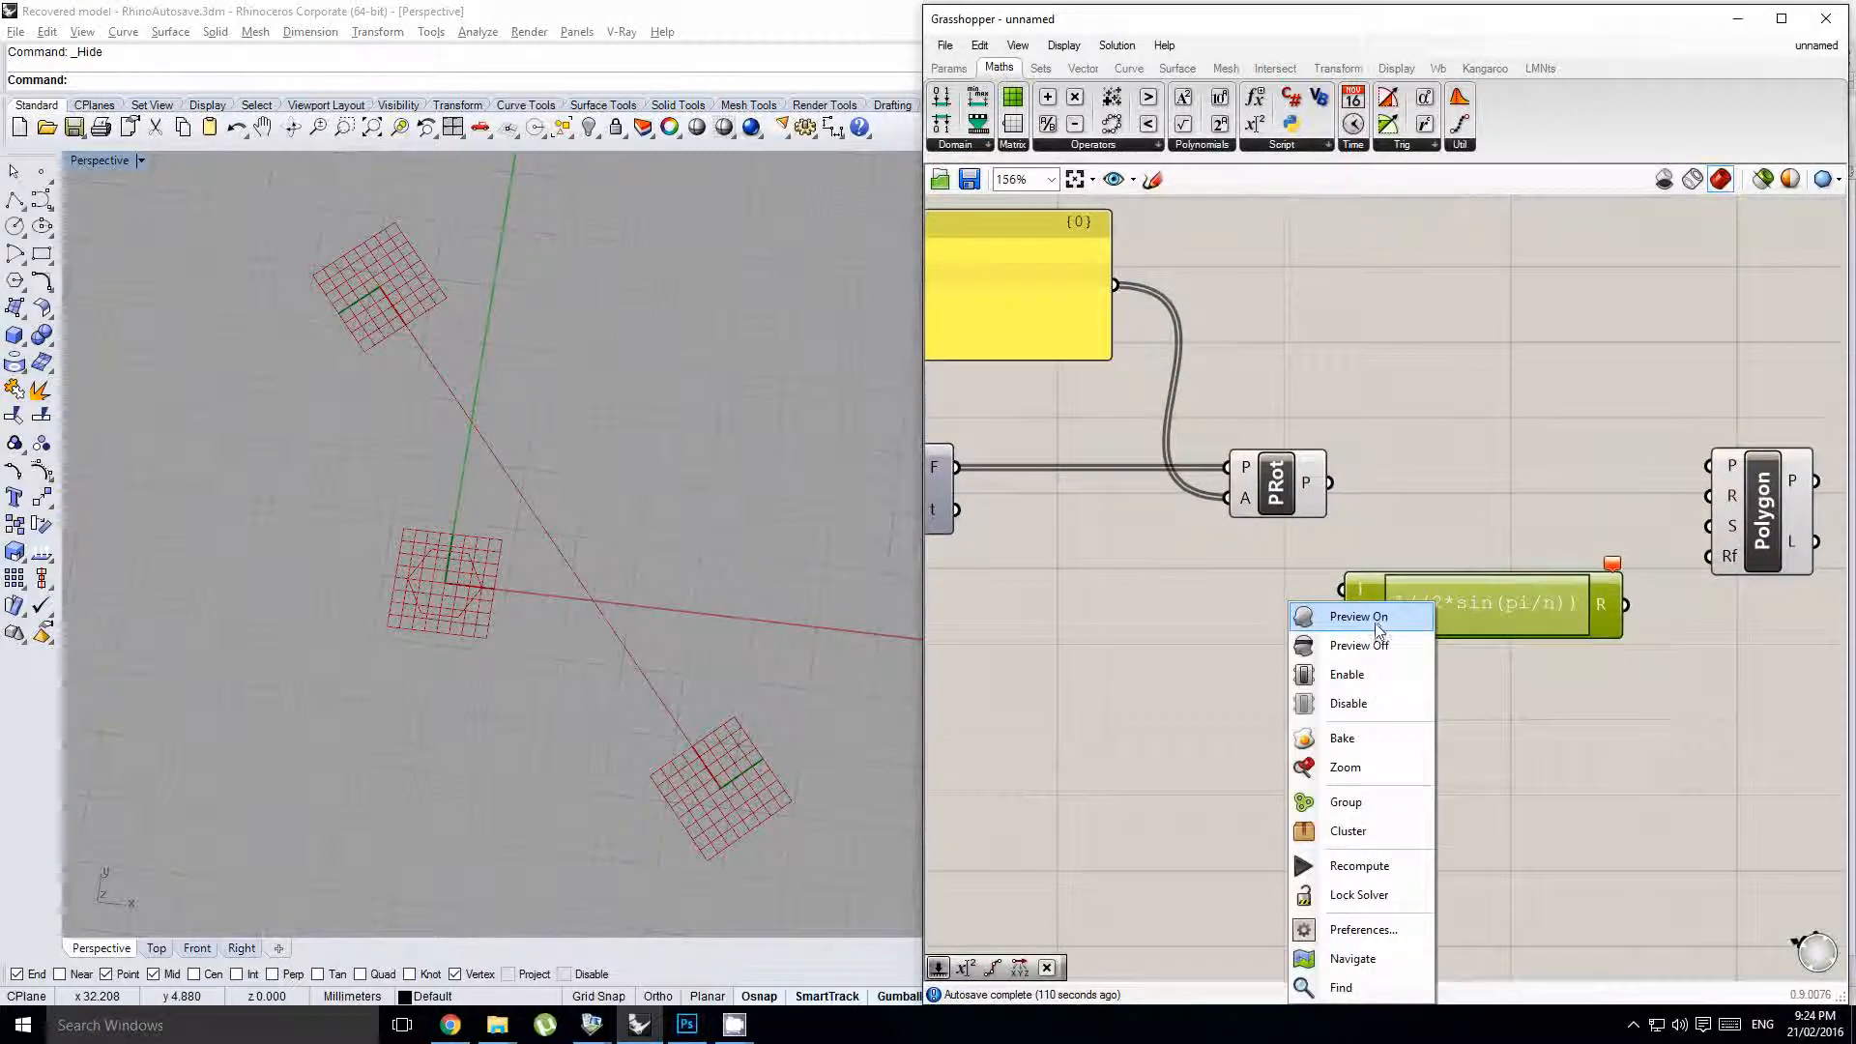
click(1335, 582)
scroll(1388, 638, up, 2)
right_click(1344, 624)
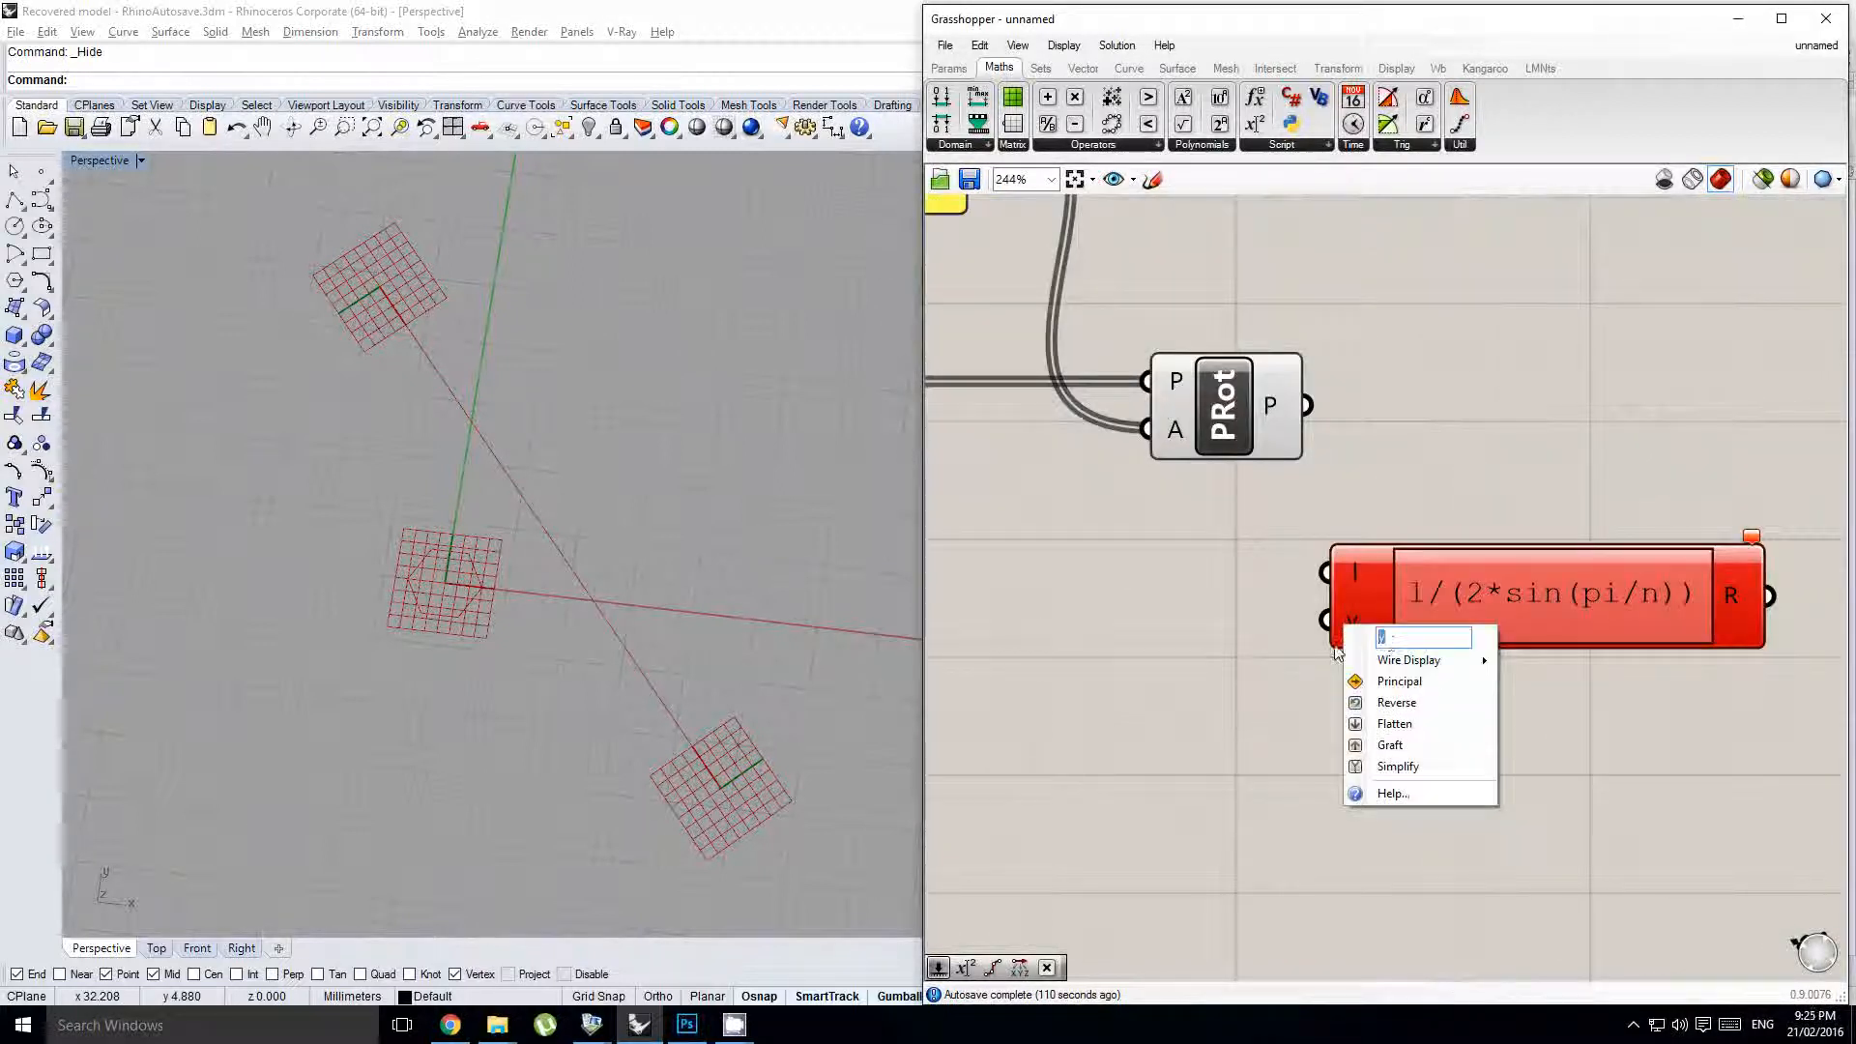
click(1201, 607)
scroll(1546, 613, down, 4)
right_click(1277, 565)
click(1264, 585)
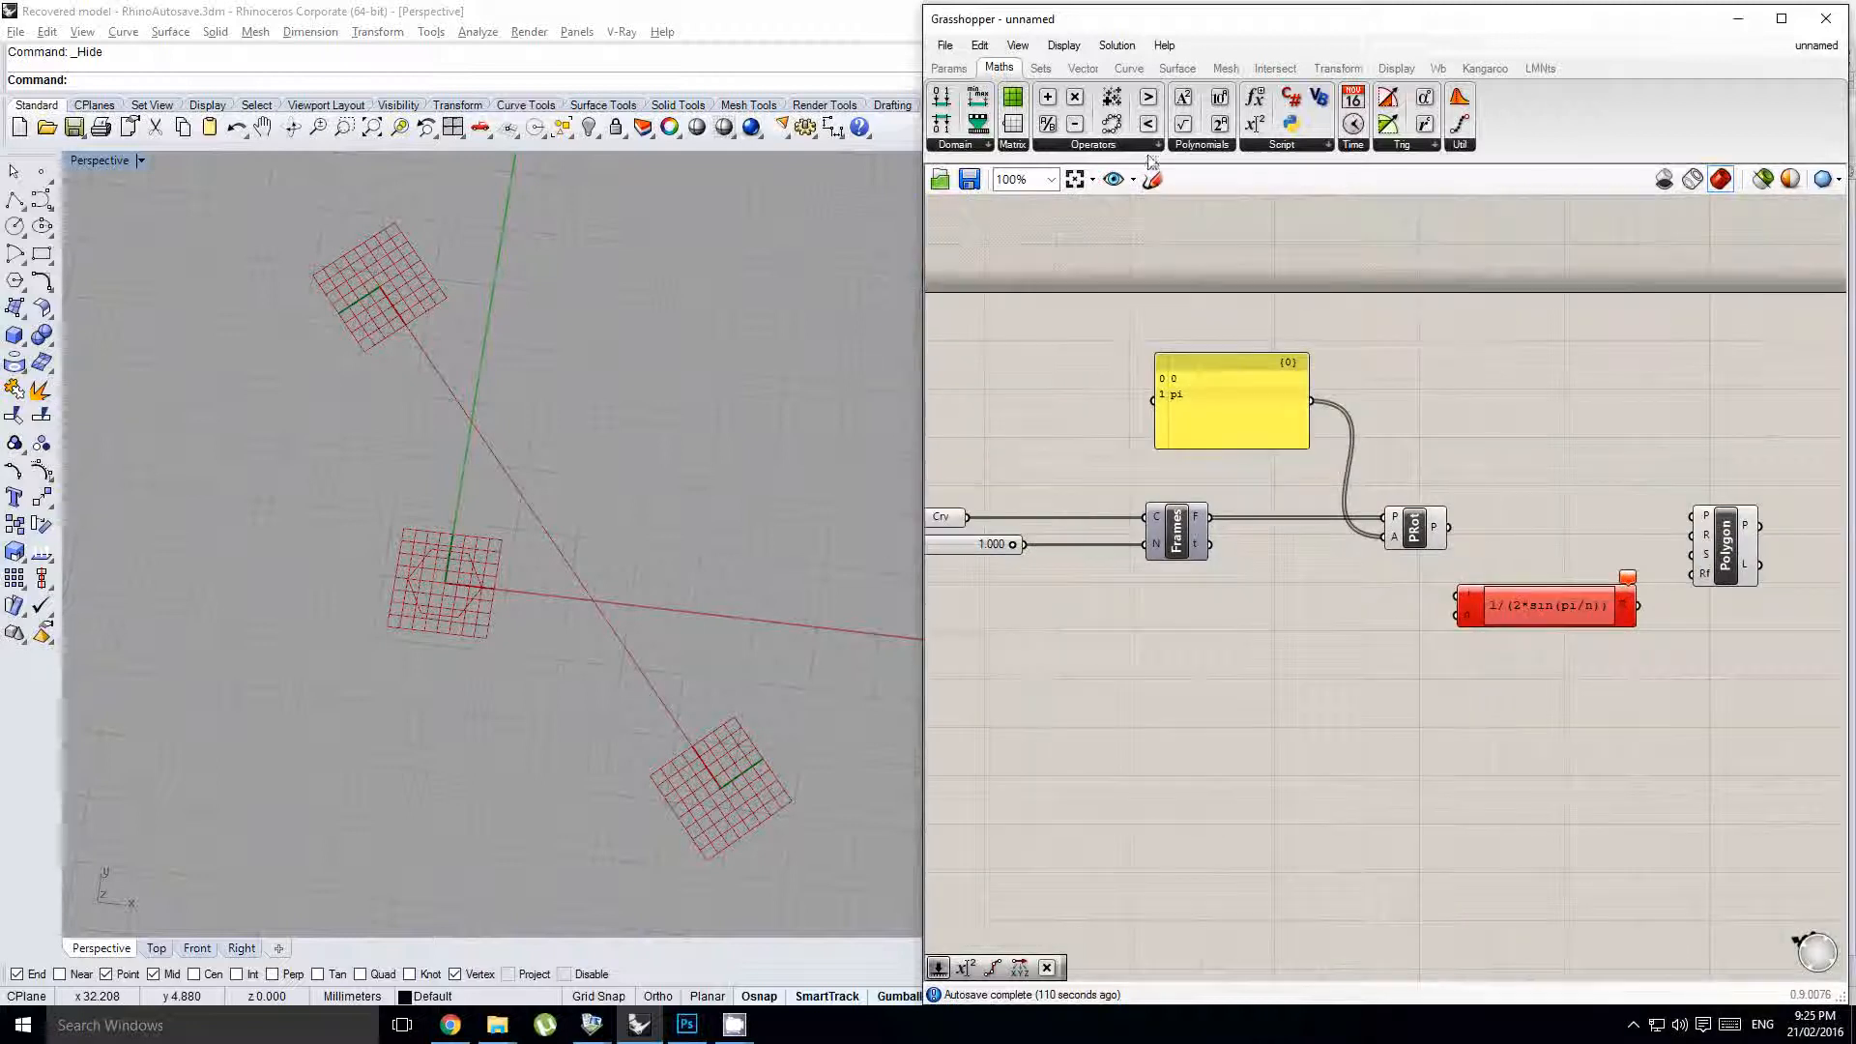
- Add a number slider with a maximum of 10, connect it to the expression's l input, and set it to 3.834
click(969, 67)
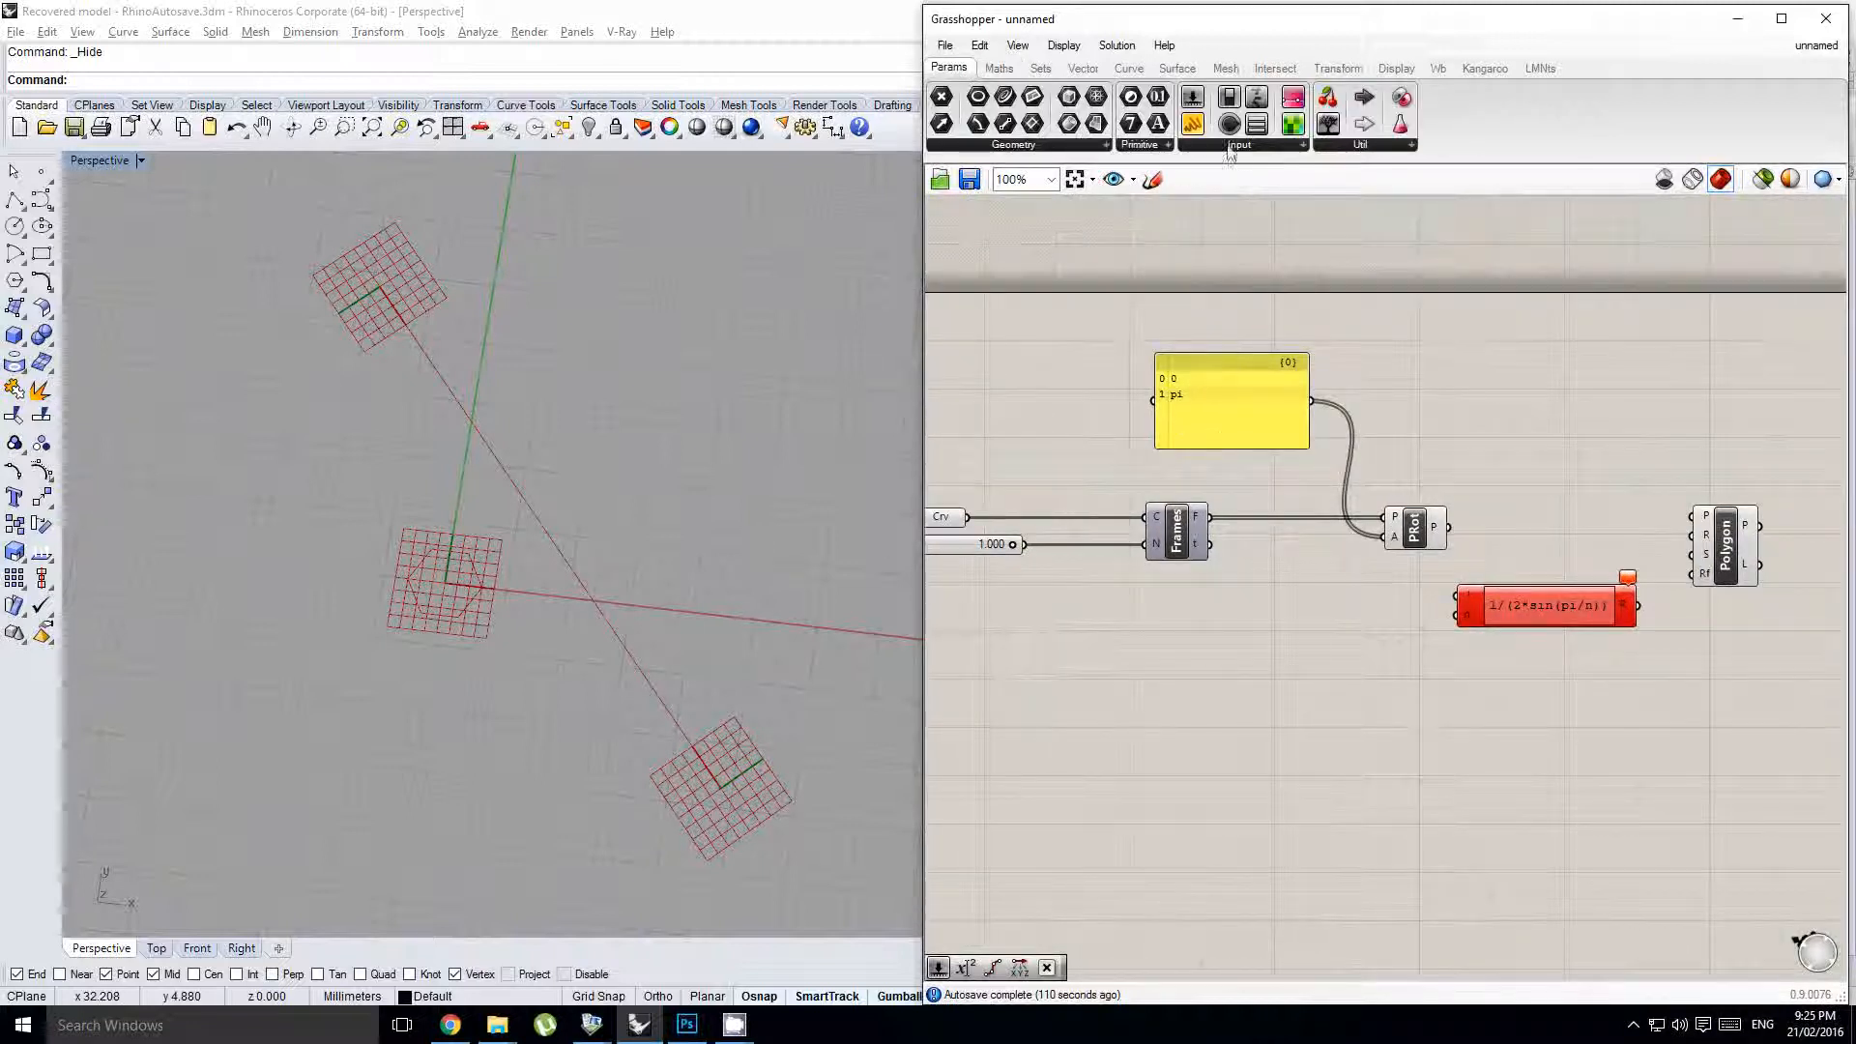
drag(1193, 99, 1551, 616)
scroll(1293, 611, up, 2)
double_click(1180, 611)
double_click(1184, 659)
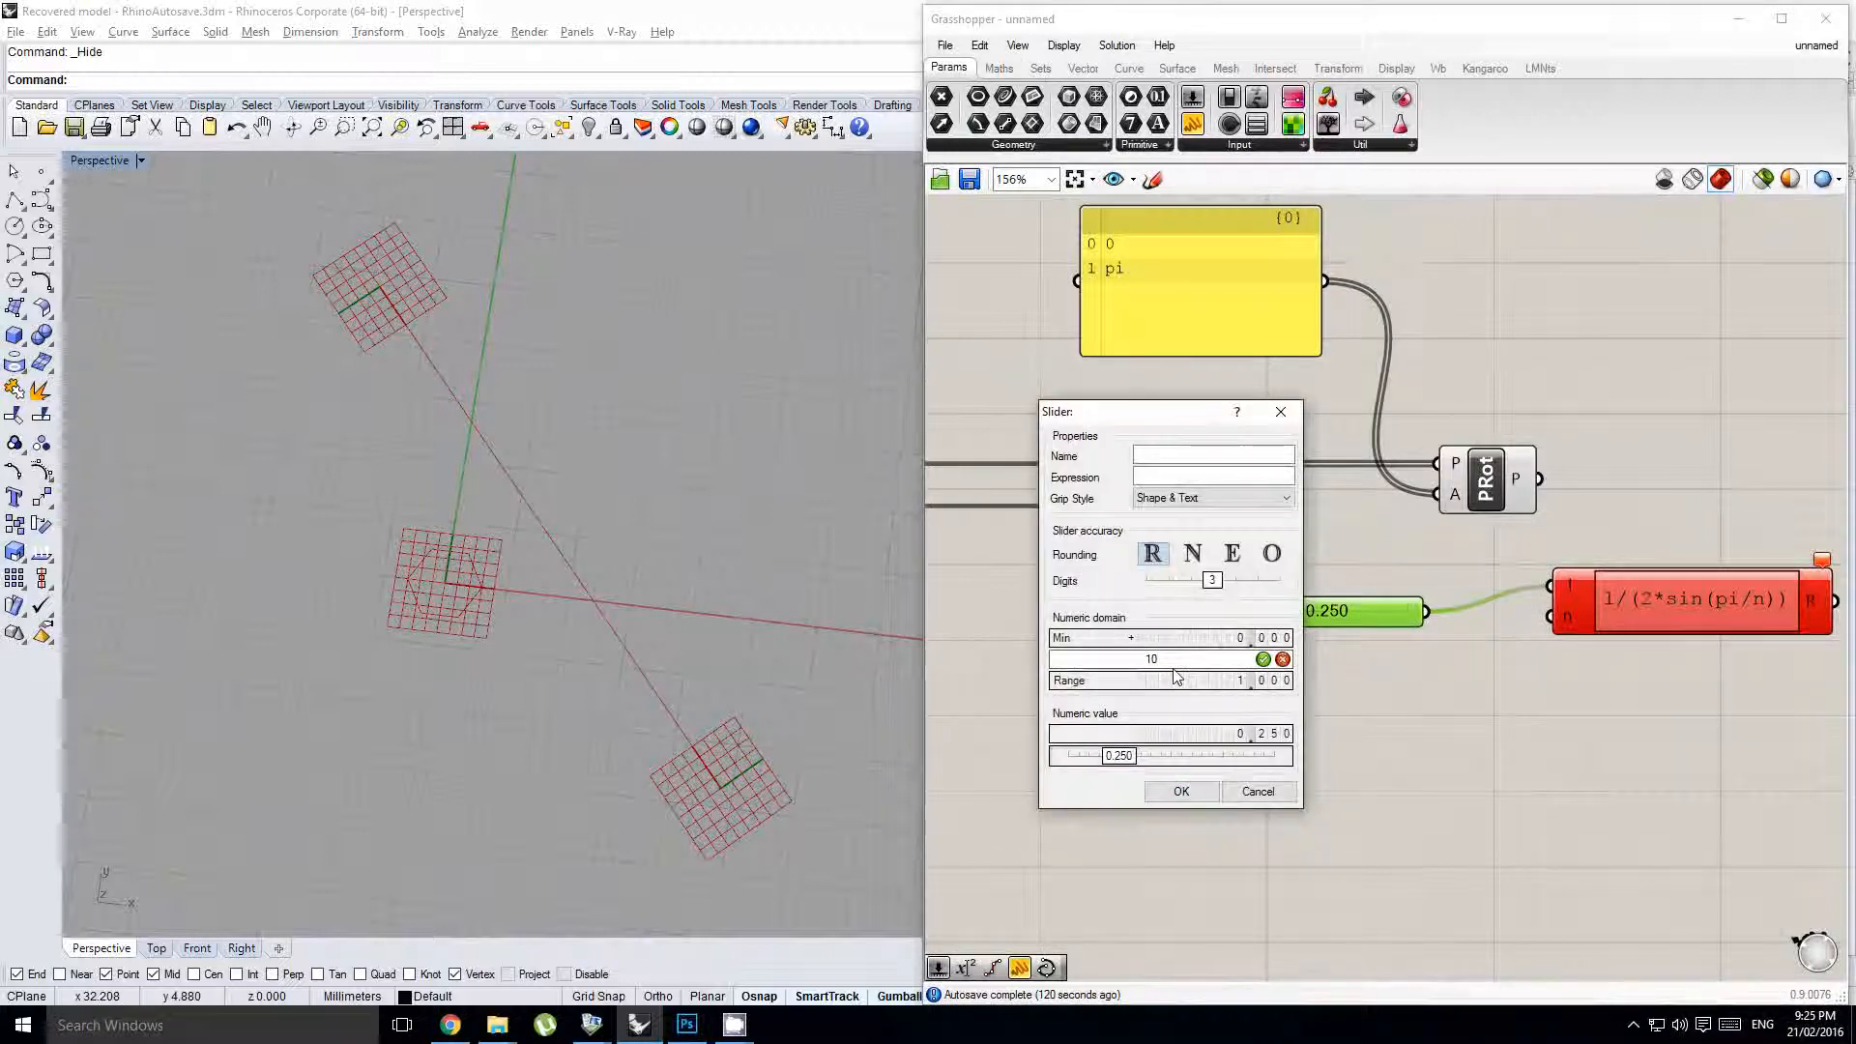
text(10)
click(1181, 791)
drag(1346, 635, 1338, 593)
scroll(1330, 656, down, 2)
scroll(1429, 650, up, 1)
right_drag(1416, 616, 1311, 601)
click(1272, 621)
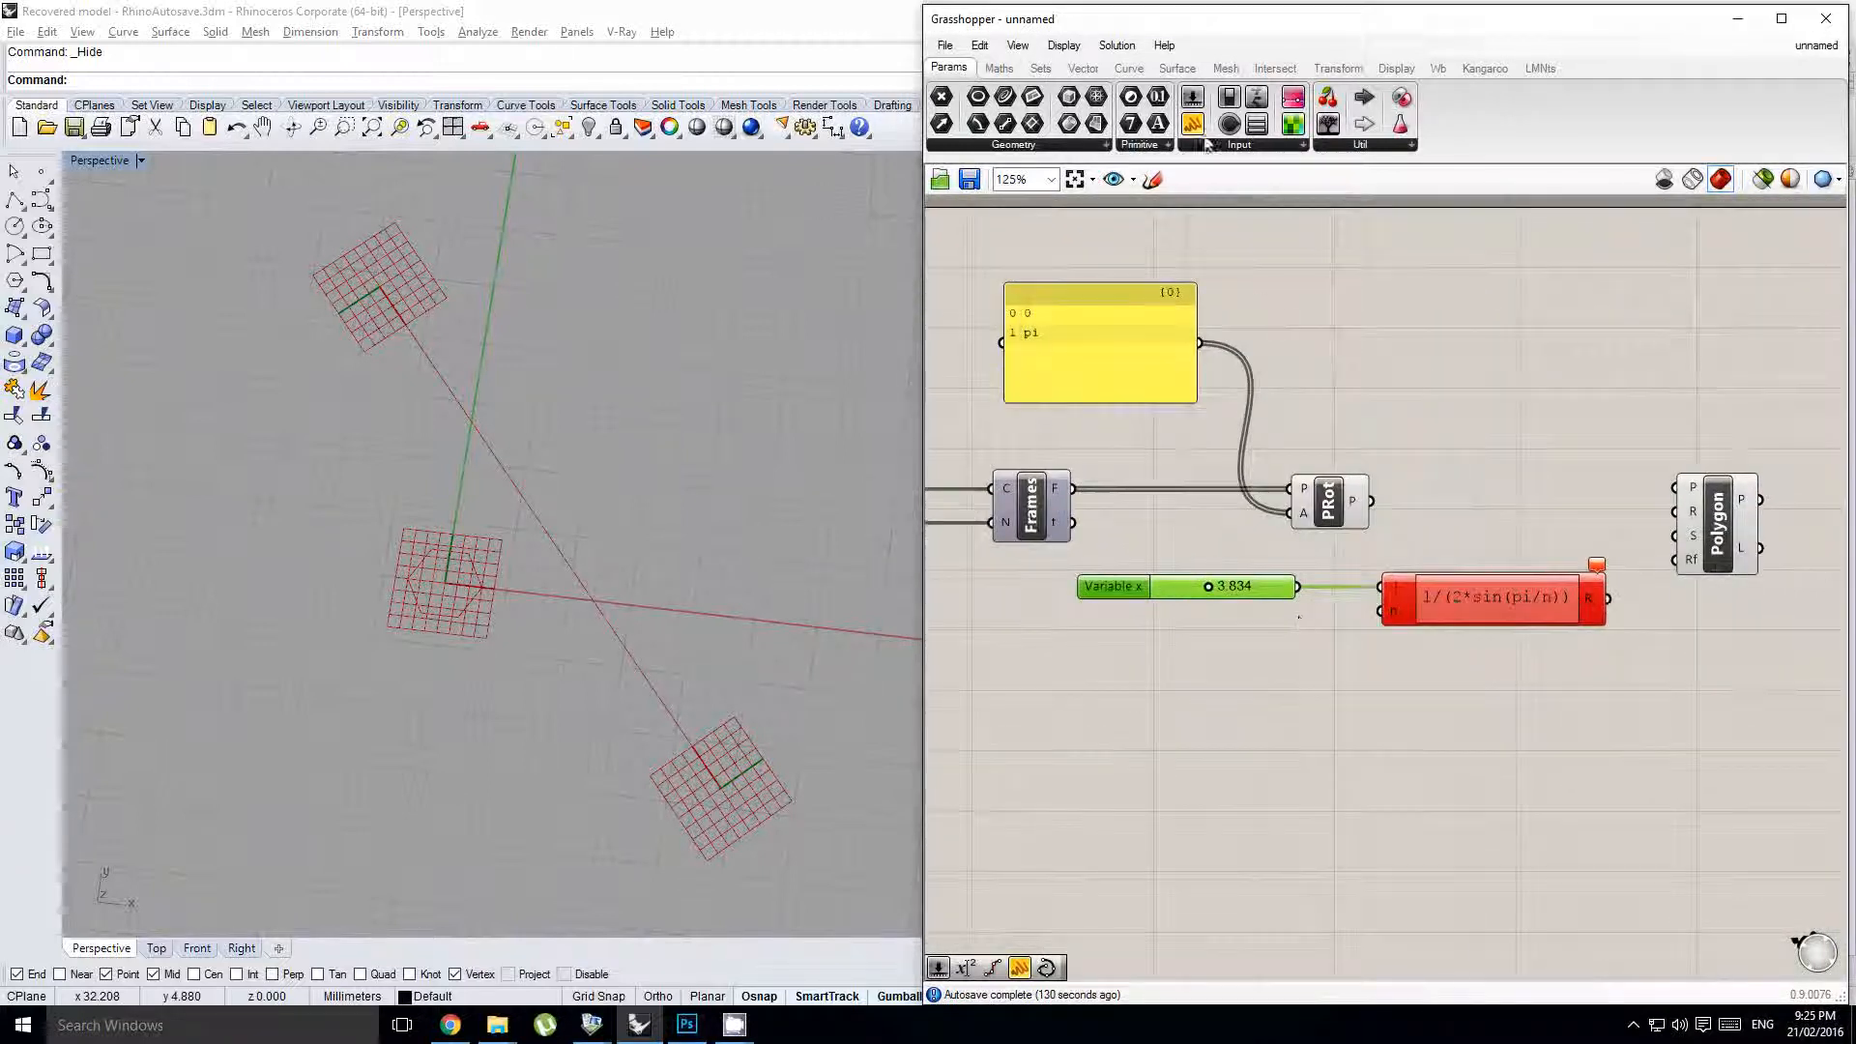
- Add a second slider with integer rounding below the first and connect it to the expression's n input and the Polygon S input
drag(1129, 566, 1122, 633)
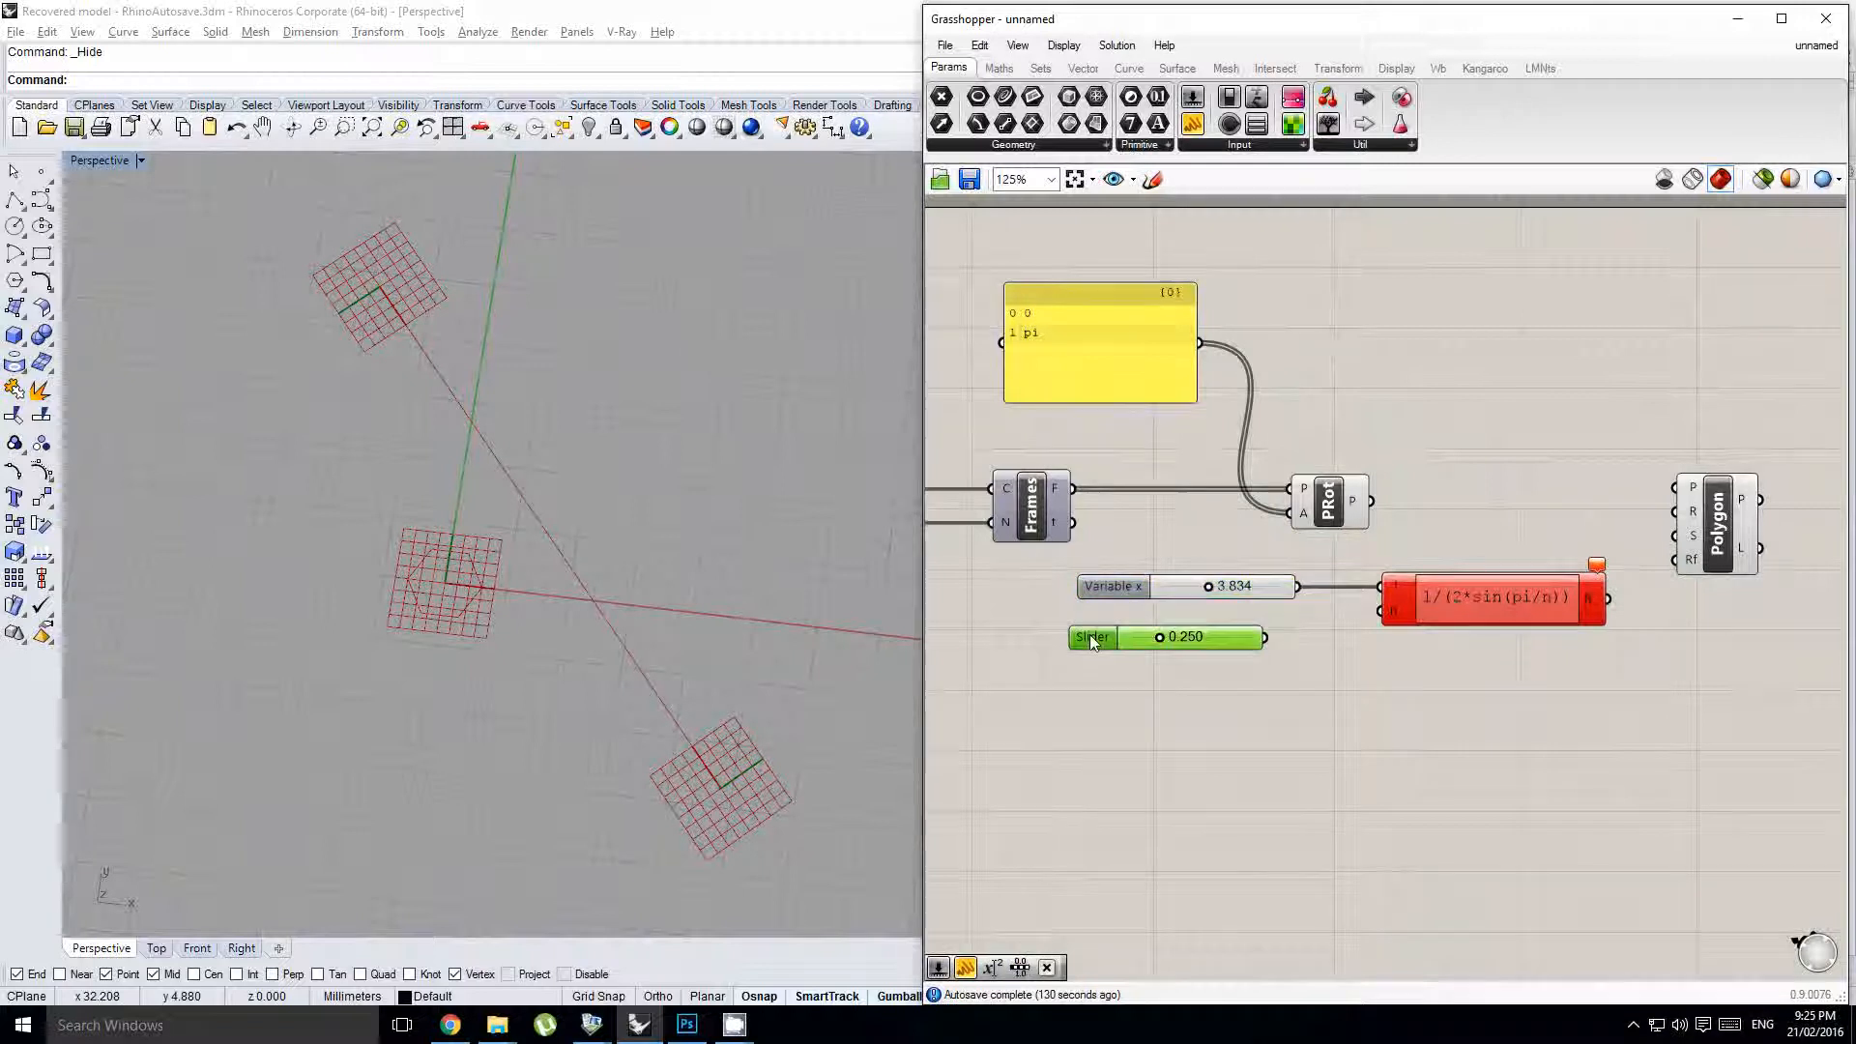
double_click(1111, 636)
click(1112, 583)
double_click(1127, 688)
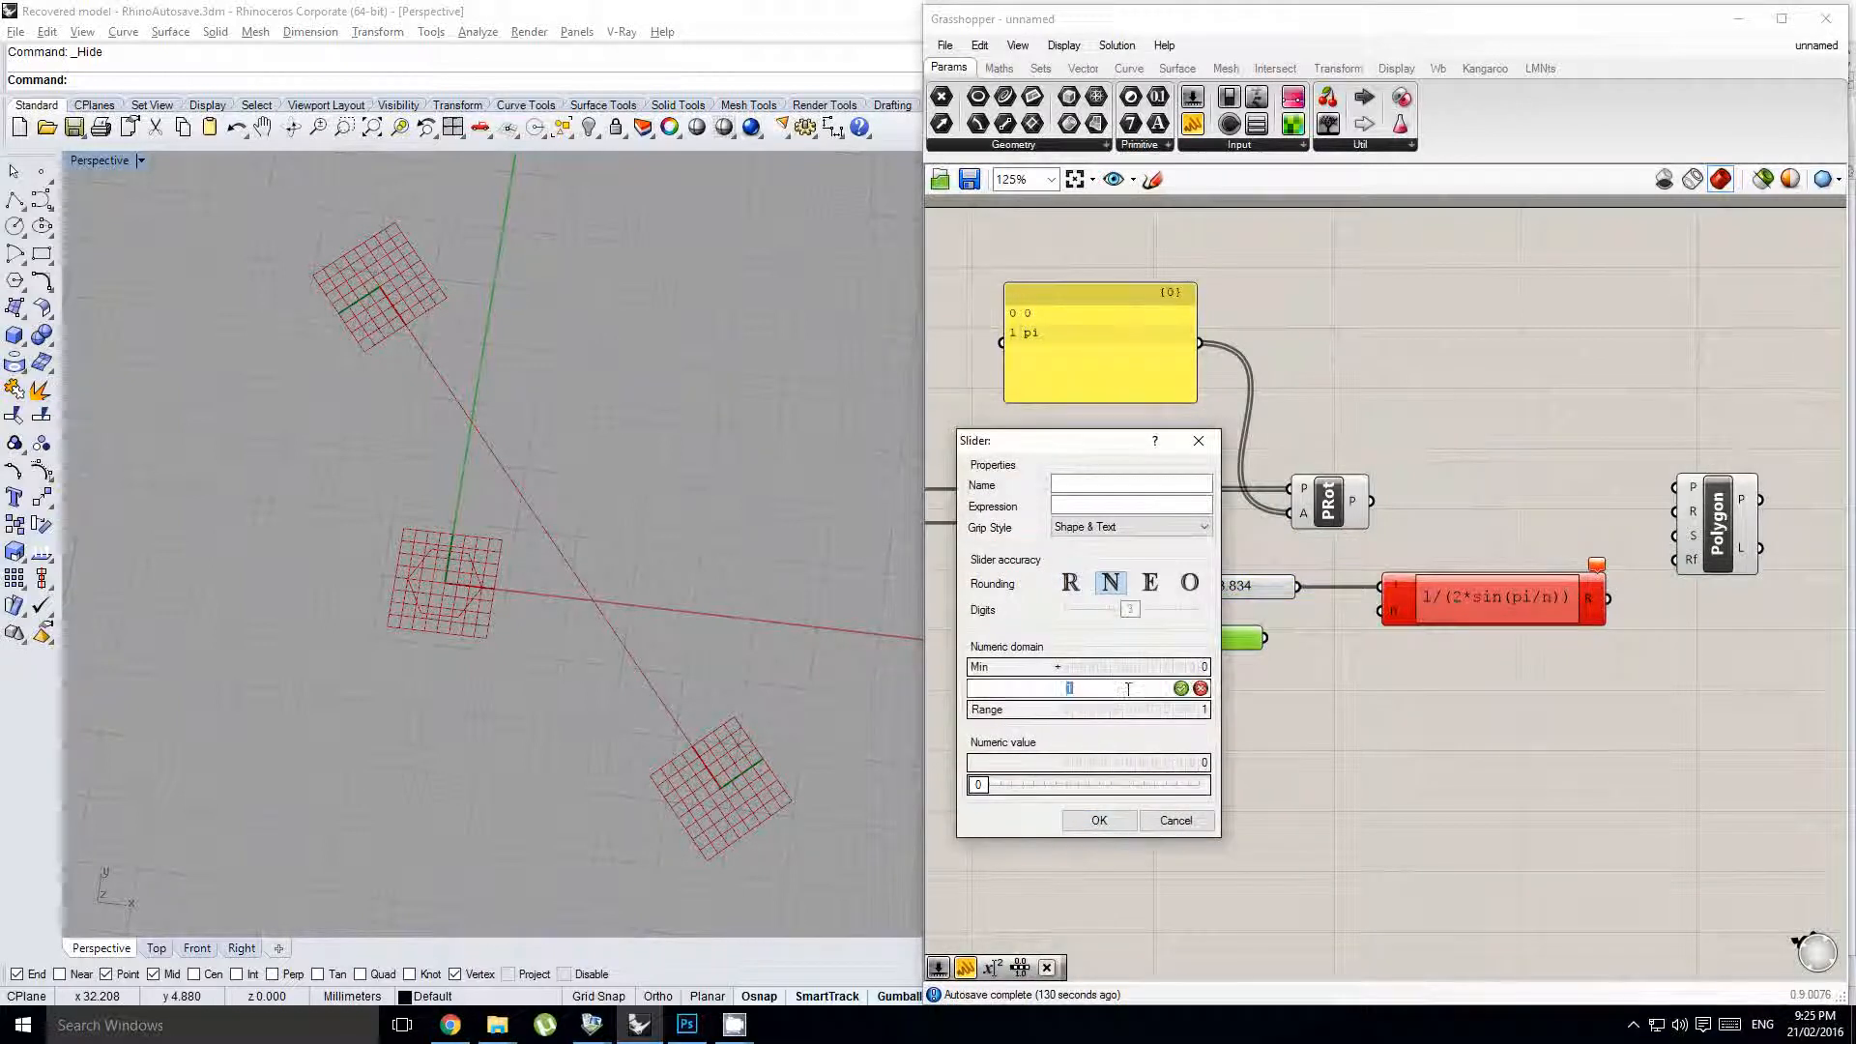
click(1100, 820)
drag(1267, 637, 1680, 538)
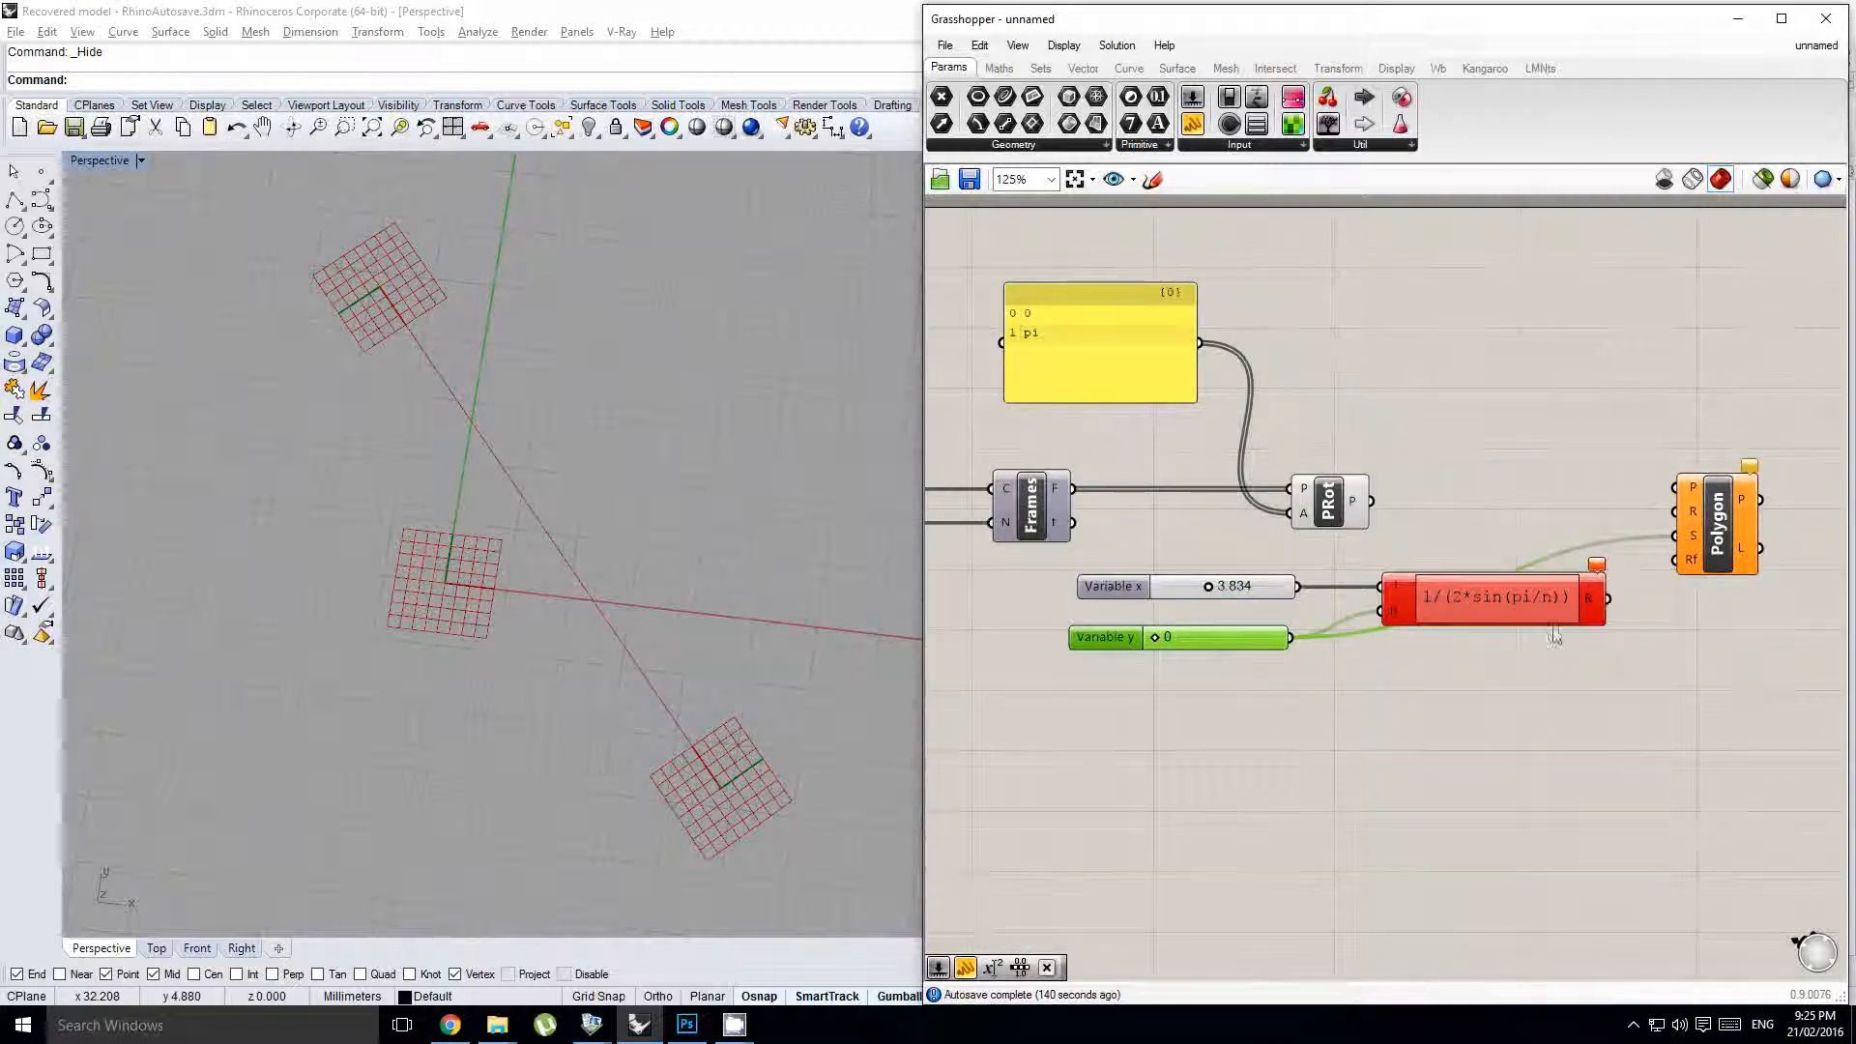
- Move the Expression component slightly down and connect its R output to the Polygon R input
scroll(1602, 597, up, 1)
drag(1399, 613, 1380, 649)
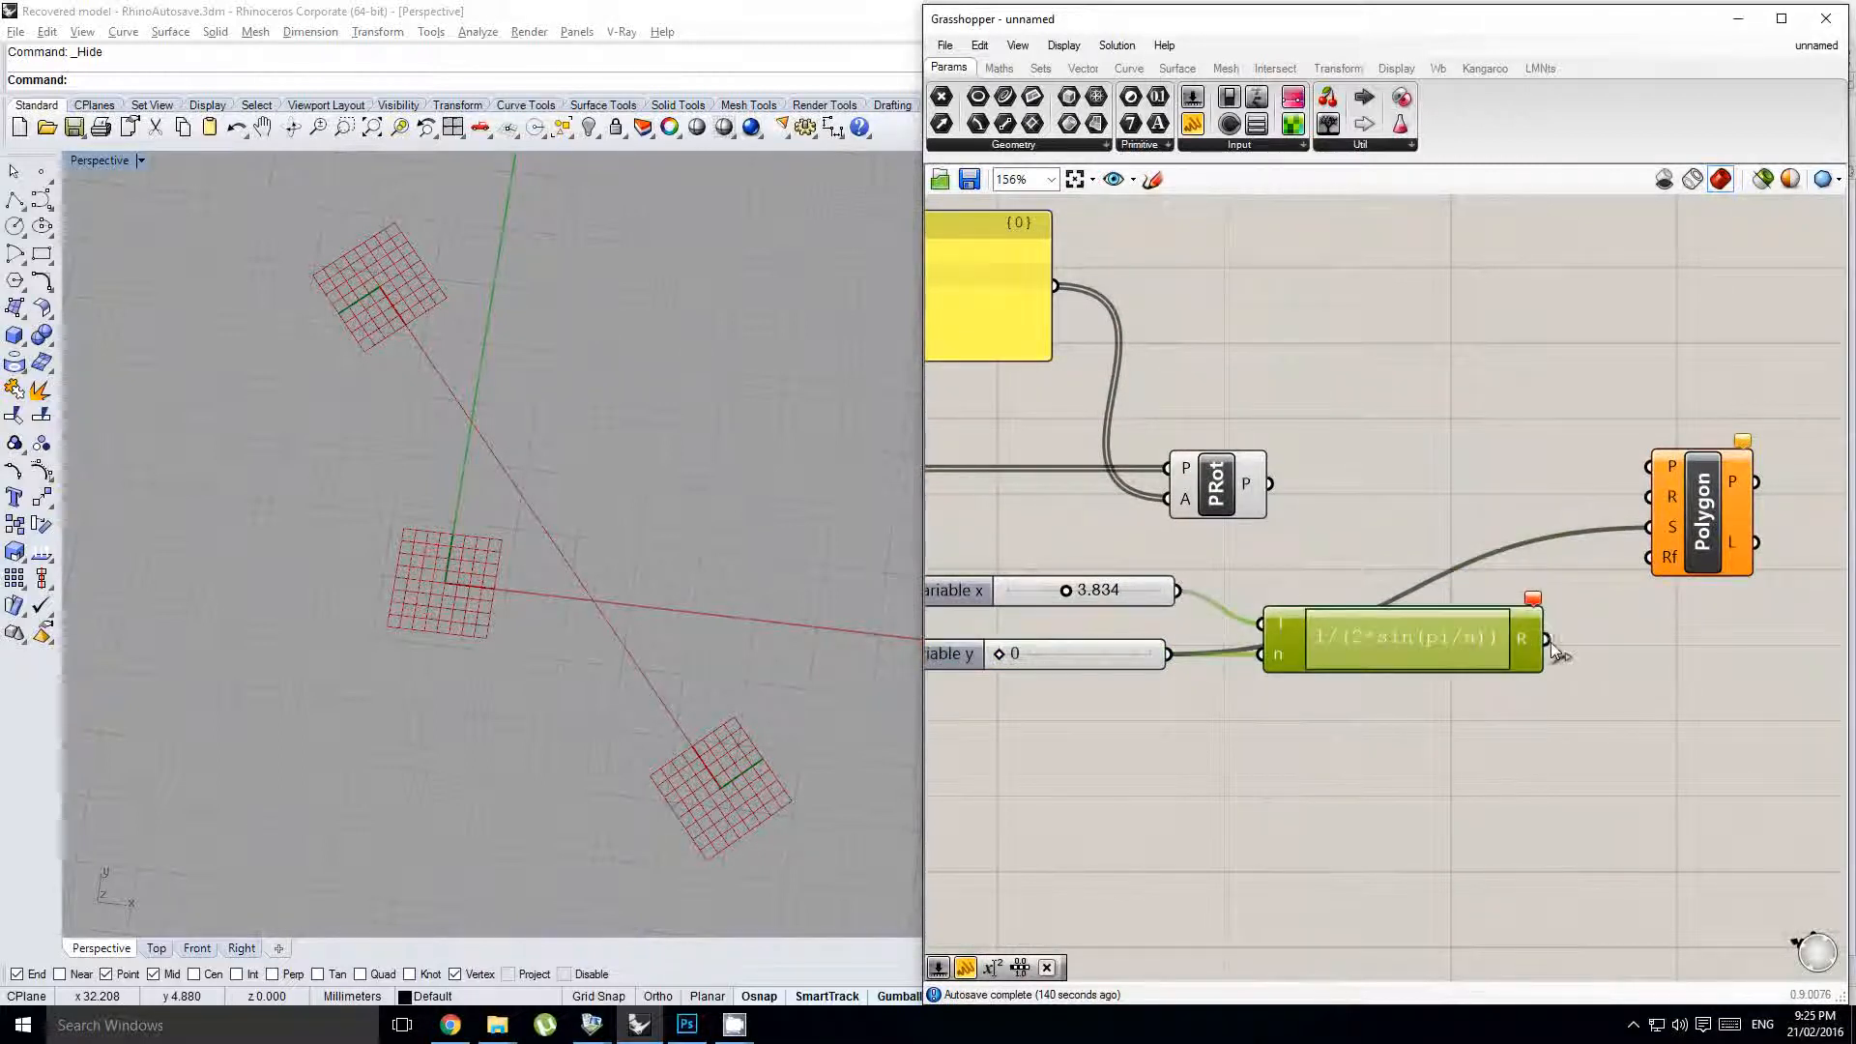
drag(1548, 640, 1649, 527)
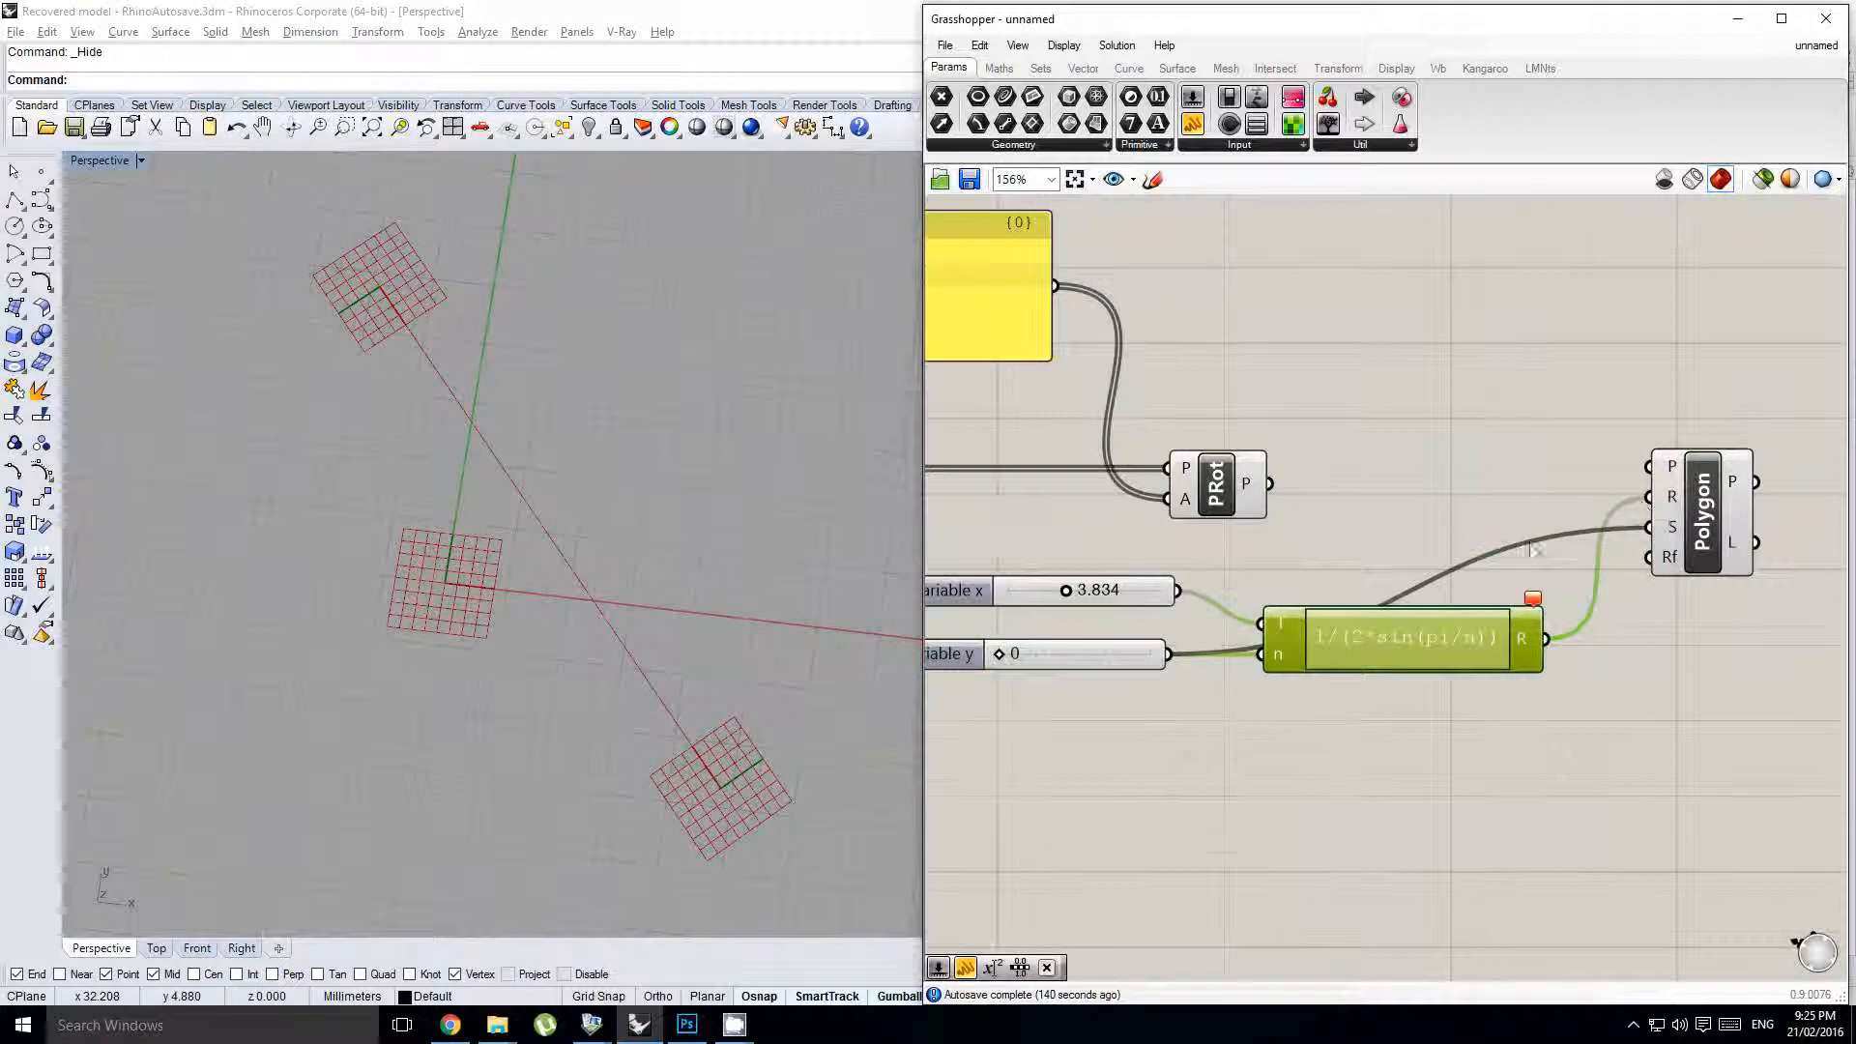
- Recompute the solution and set the integer slider feeding the expression's n input to 3
right_drag(1347, 551, 1482, 532)
click(1482, 532)
click(1117, 45)
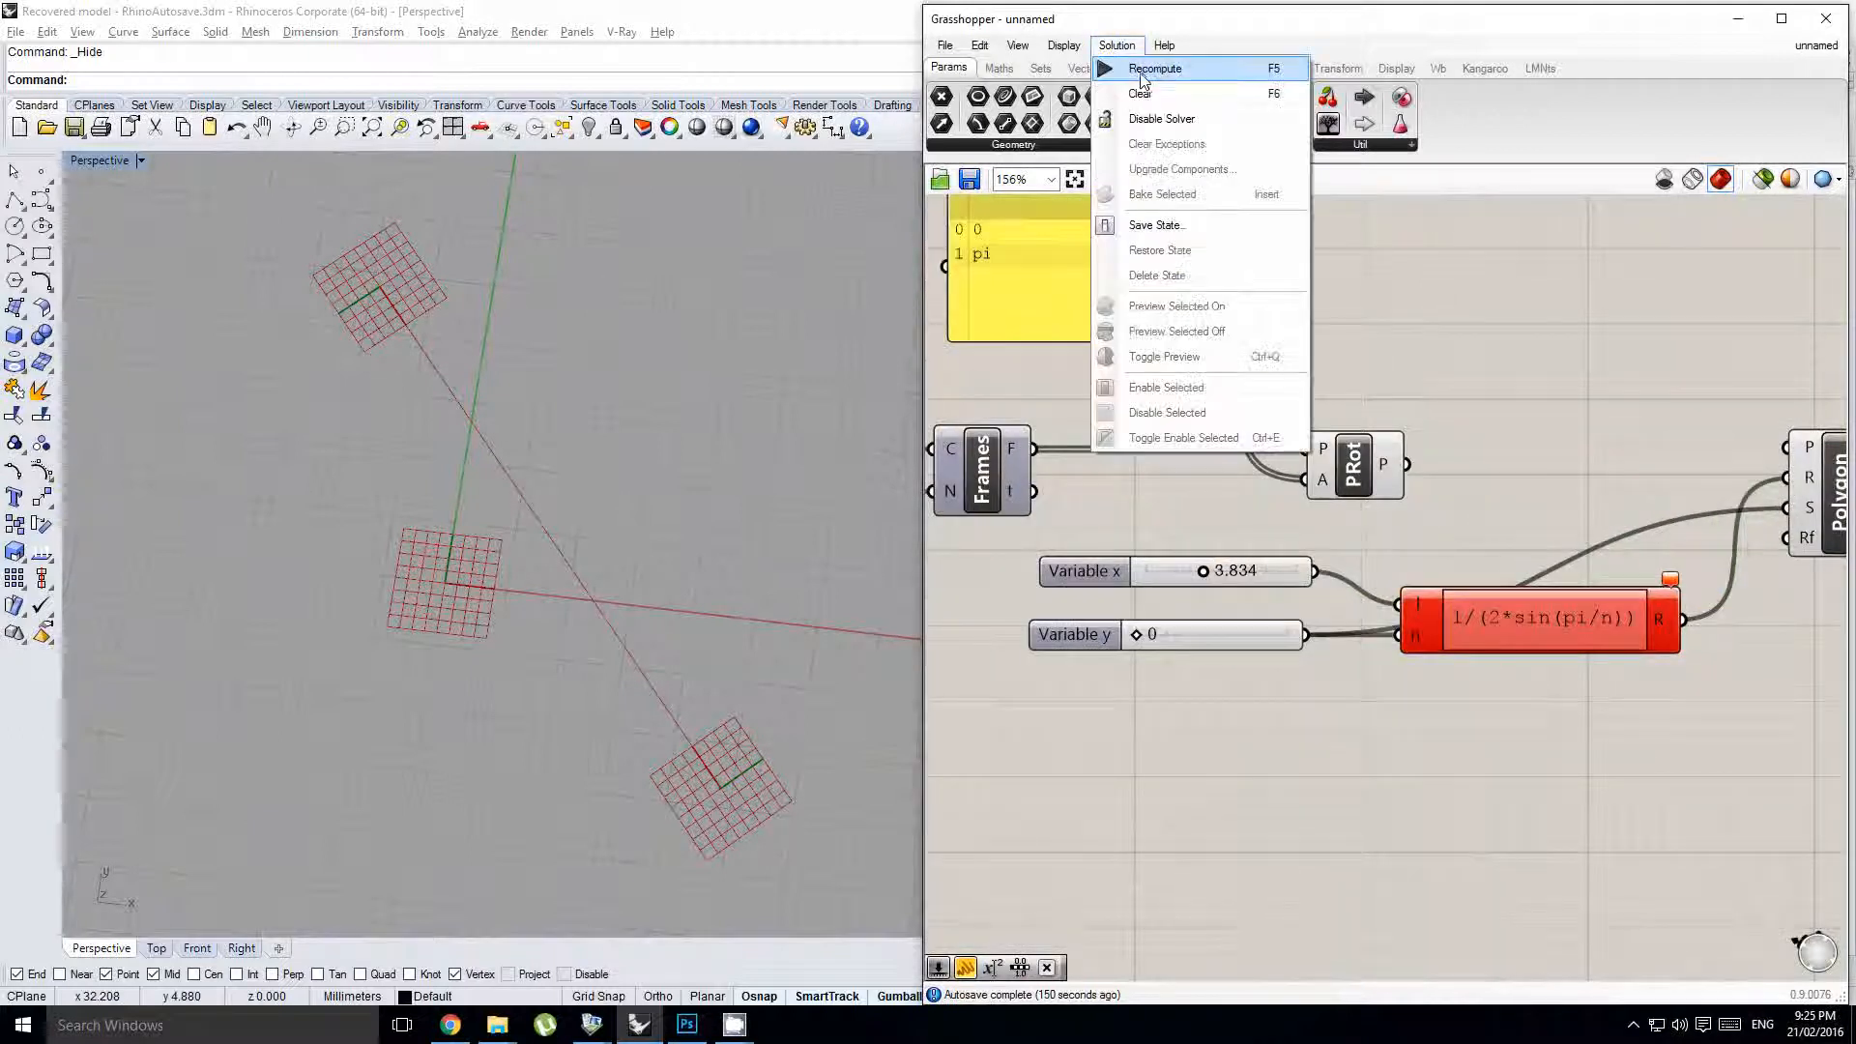
click(1143, 75)
right_drag(1533, 485, 1458, 462)
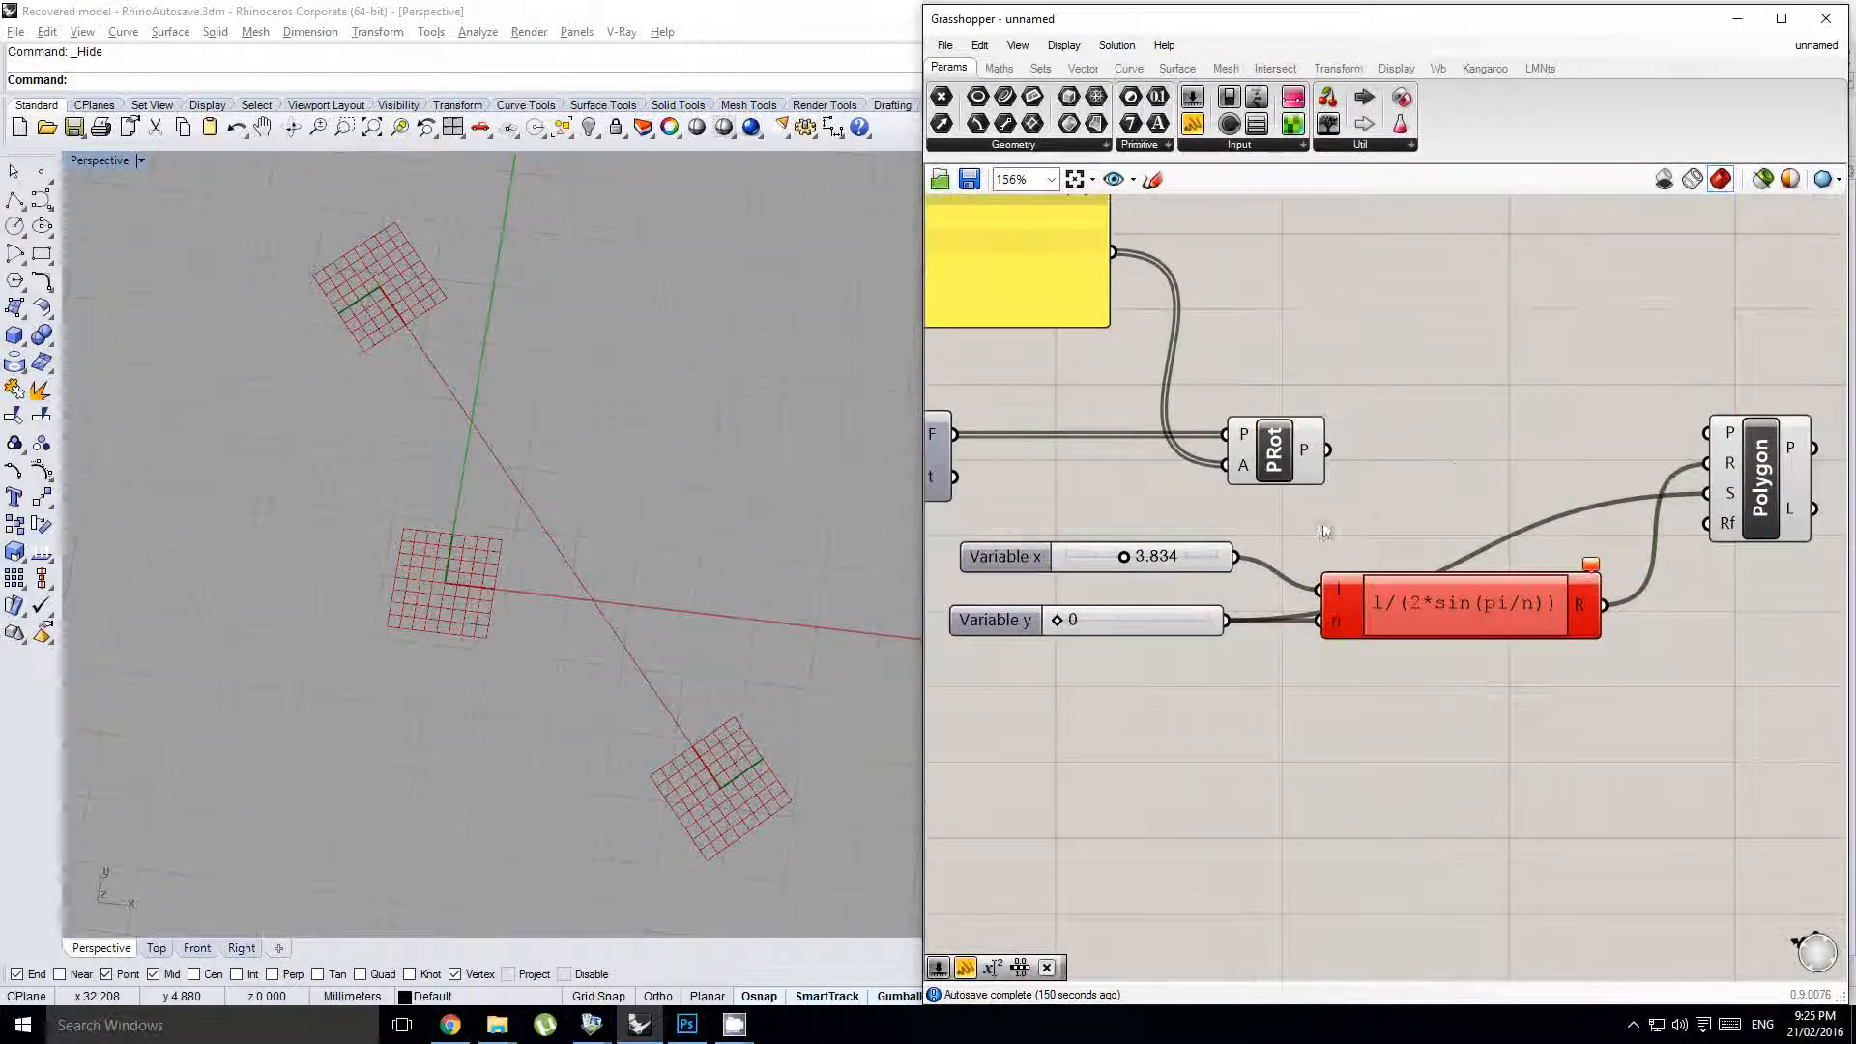
drag(1057, 622, 1092, 623)
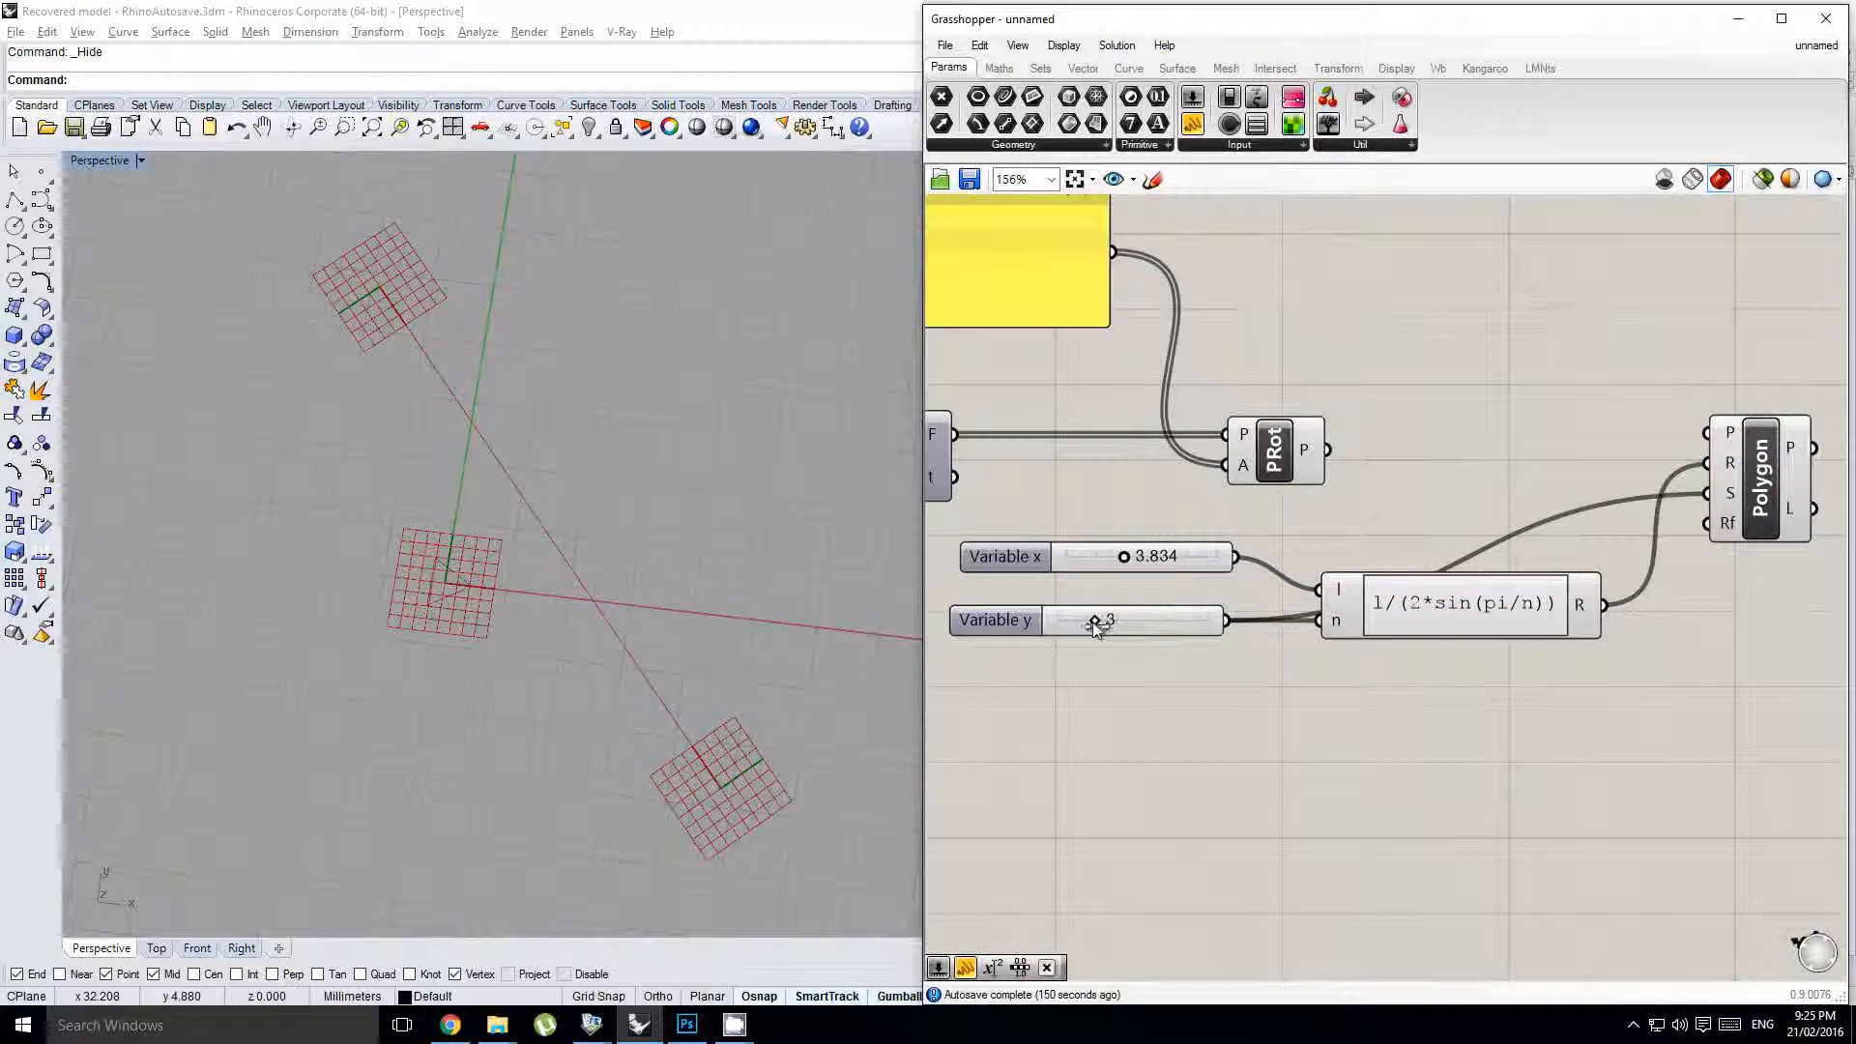
scroll(543, 576, down, 2)
mouse_move(530, 542)
right_down()
mouse_move(543, 577)
mouse_move(551, 530)
right_up()
scroll(506, 589, up, 4)
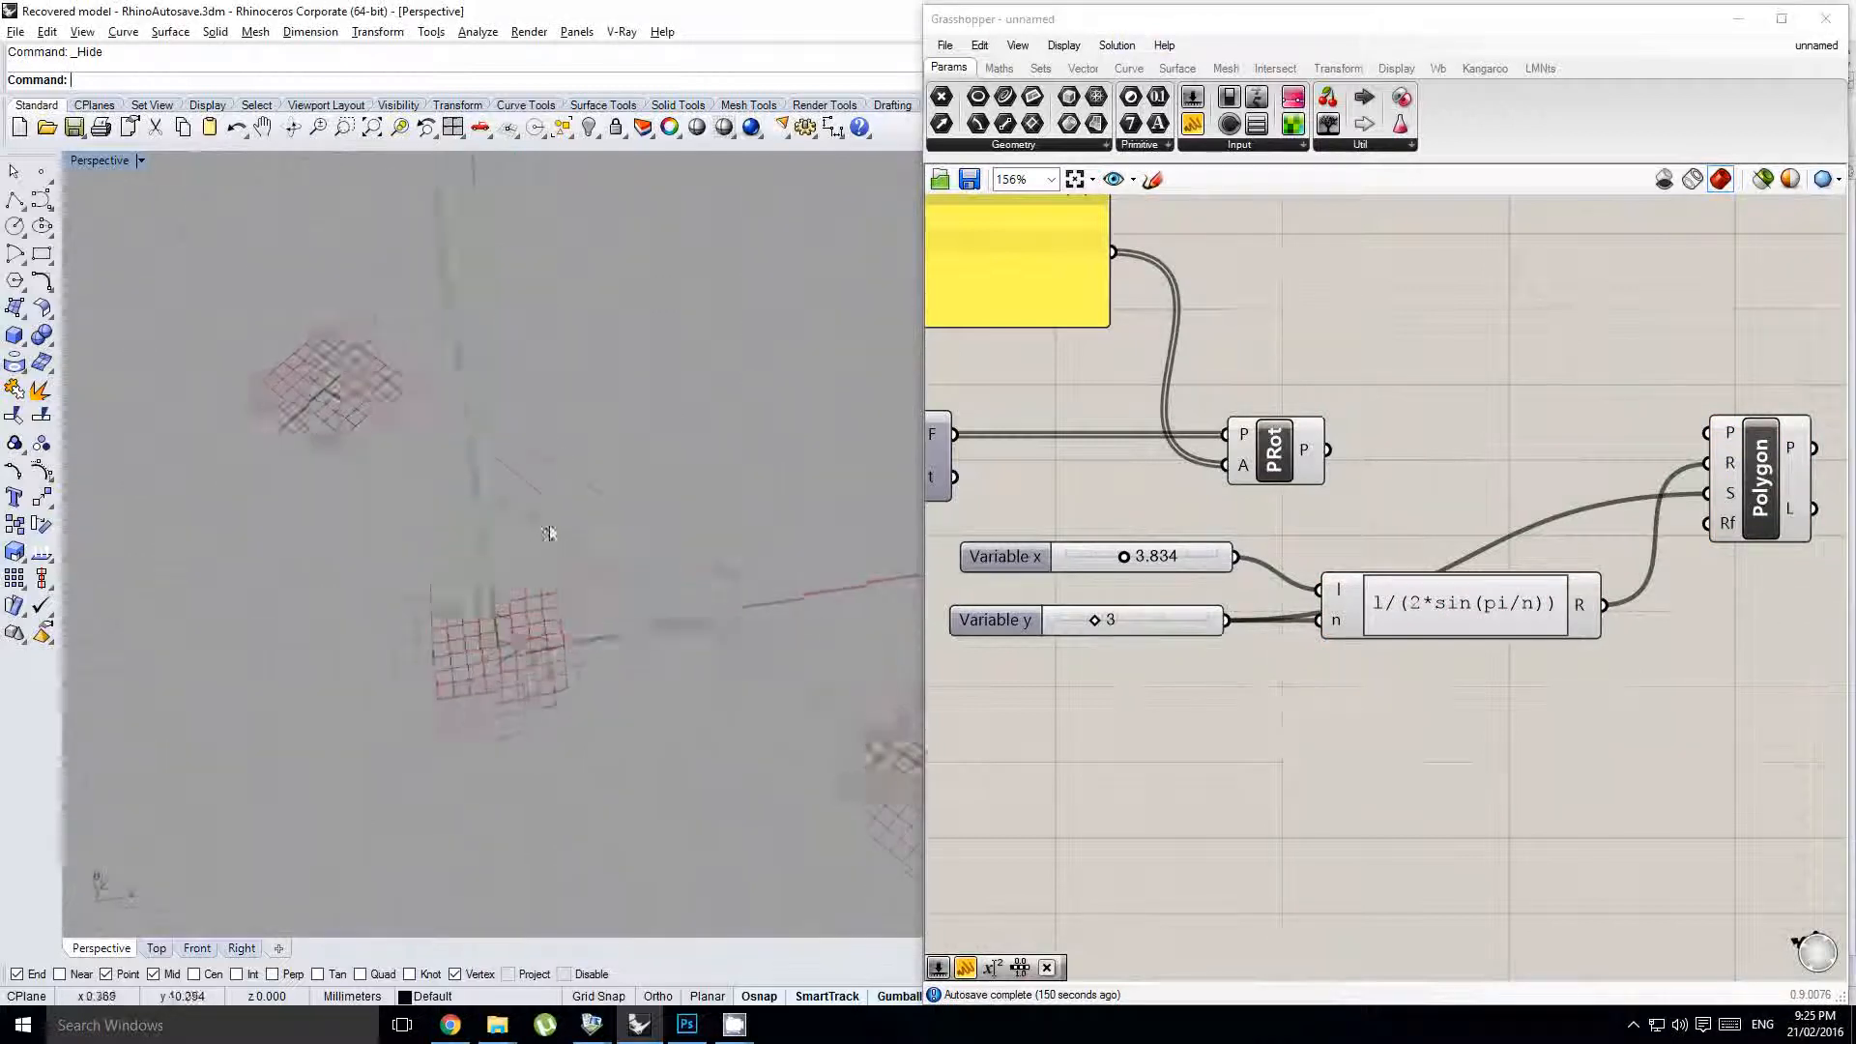
scroll(557, 594, up, 4)
right_drag(555, 593, 537, 628)
- Connect the PRot component's P output to the Polygon P input to place a polygon on each rotated frame
right_drag(1630, 372, 1496, 439)
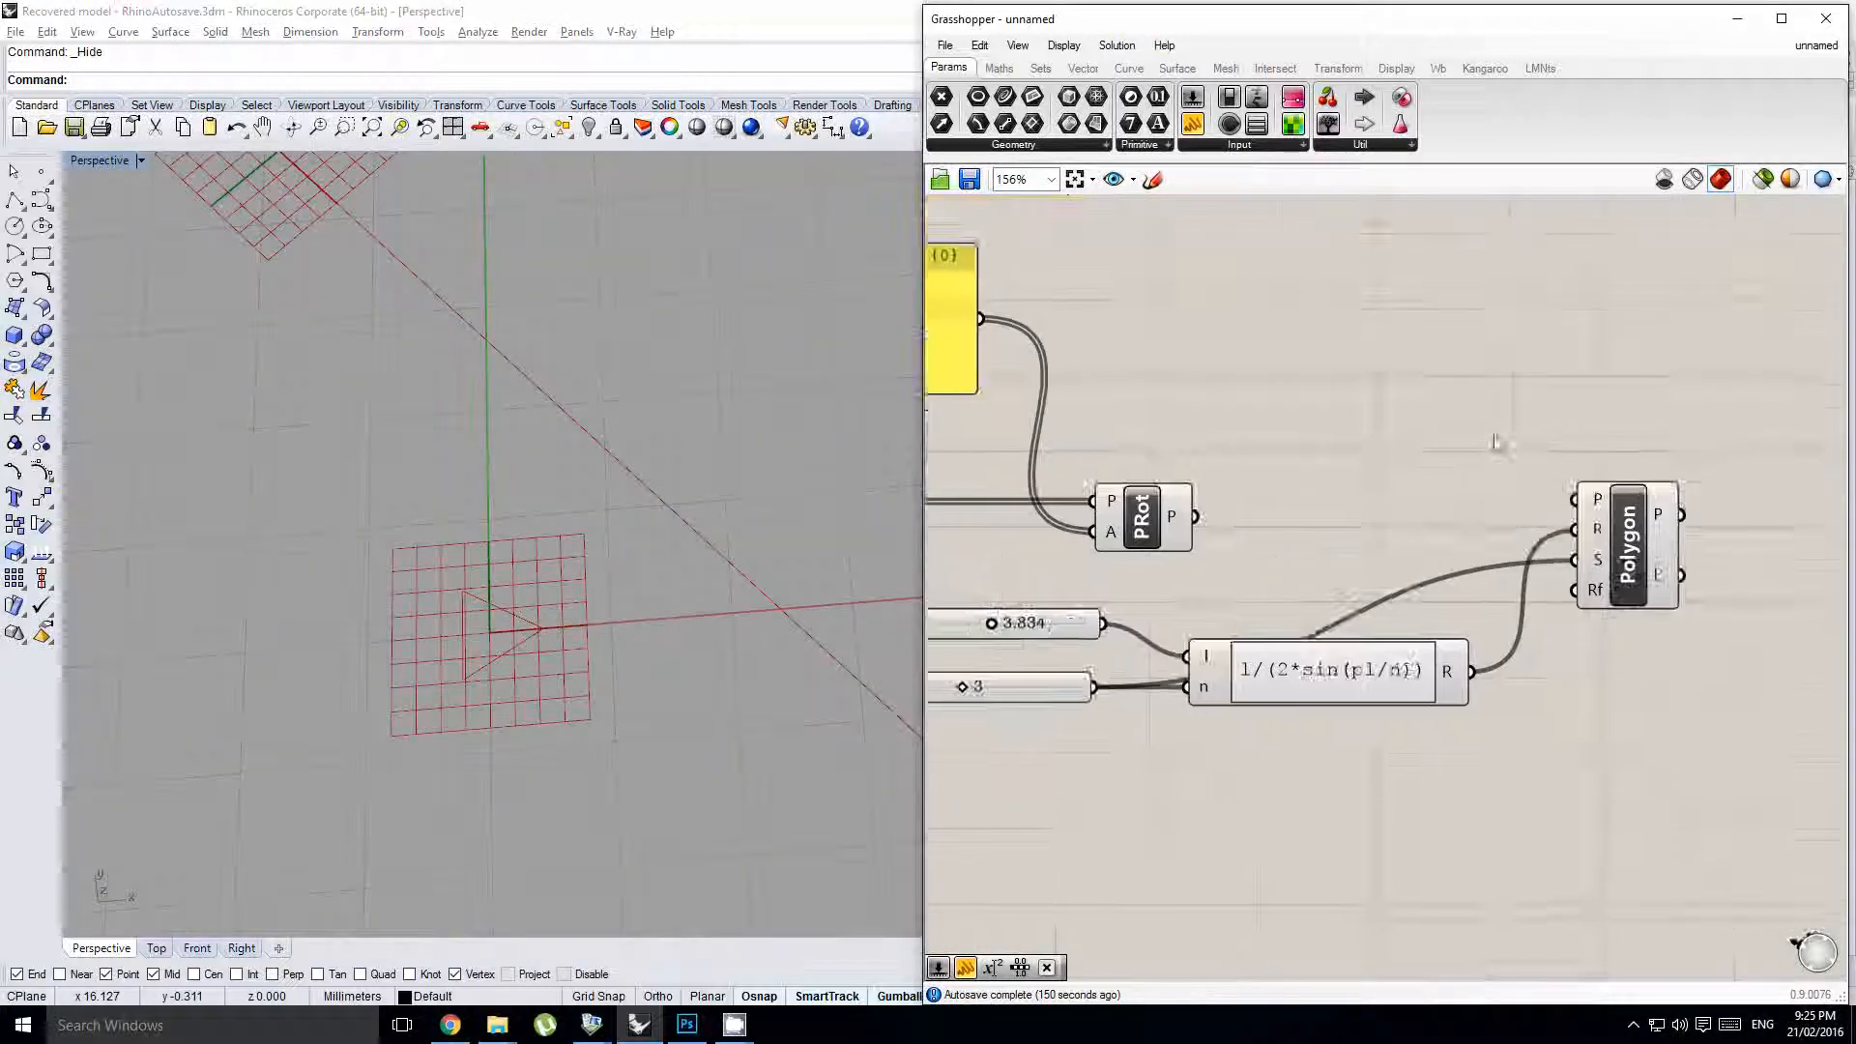
drag(1196, 517, 1574, 500)
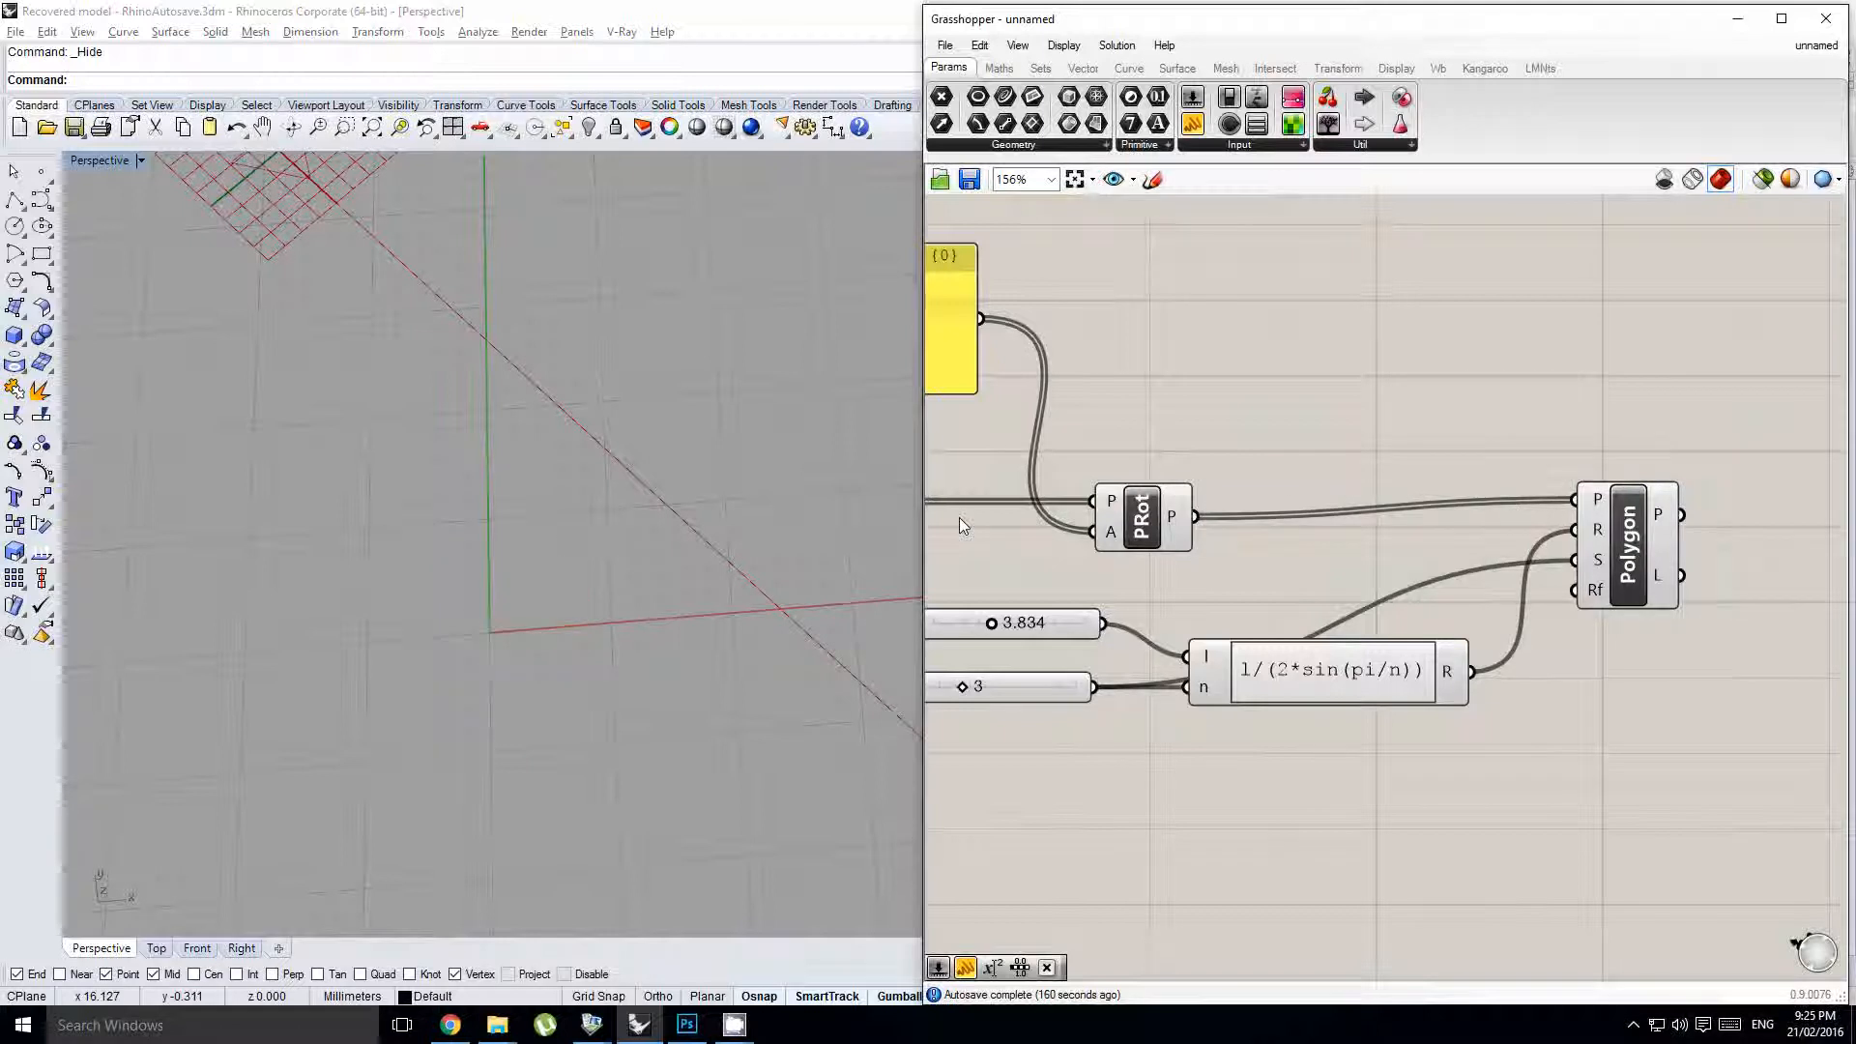
right_drag(733, 462, 519, 461)
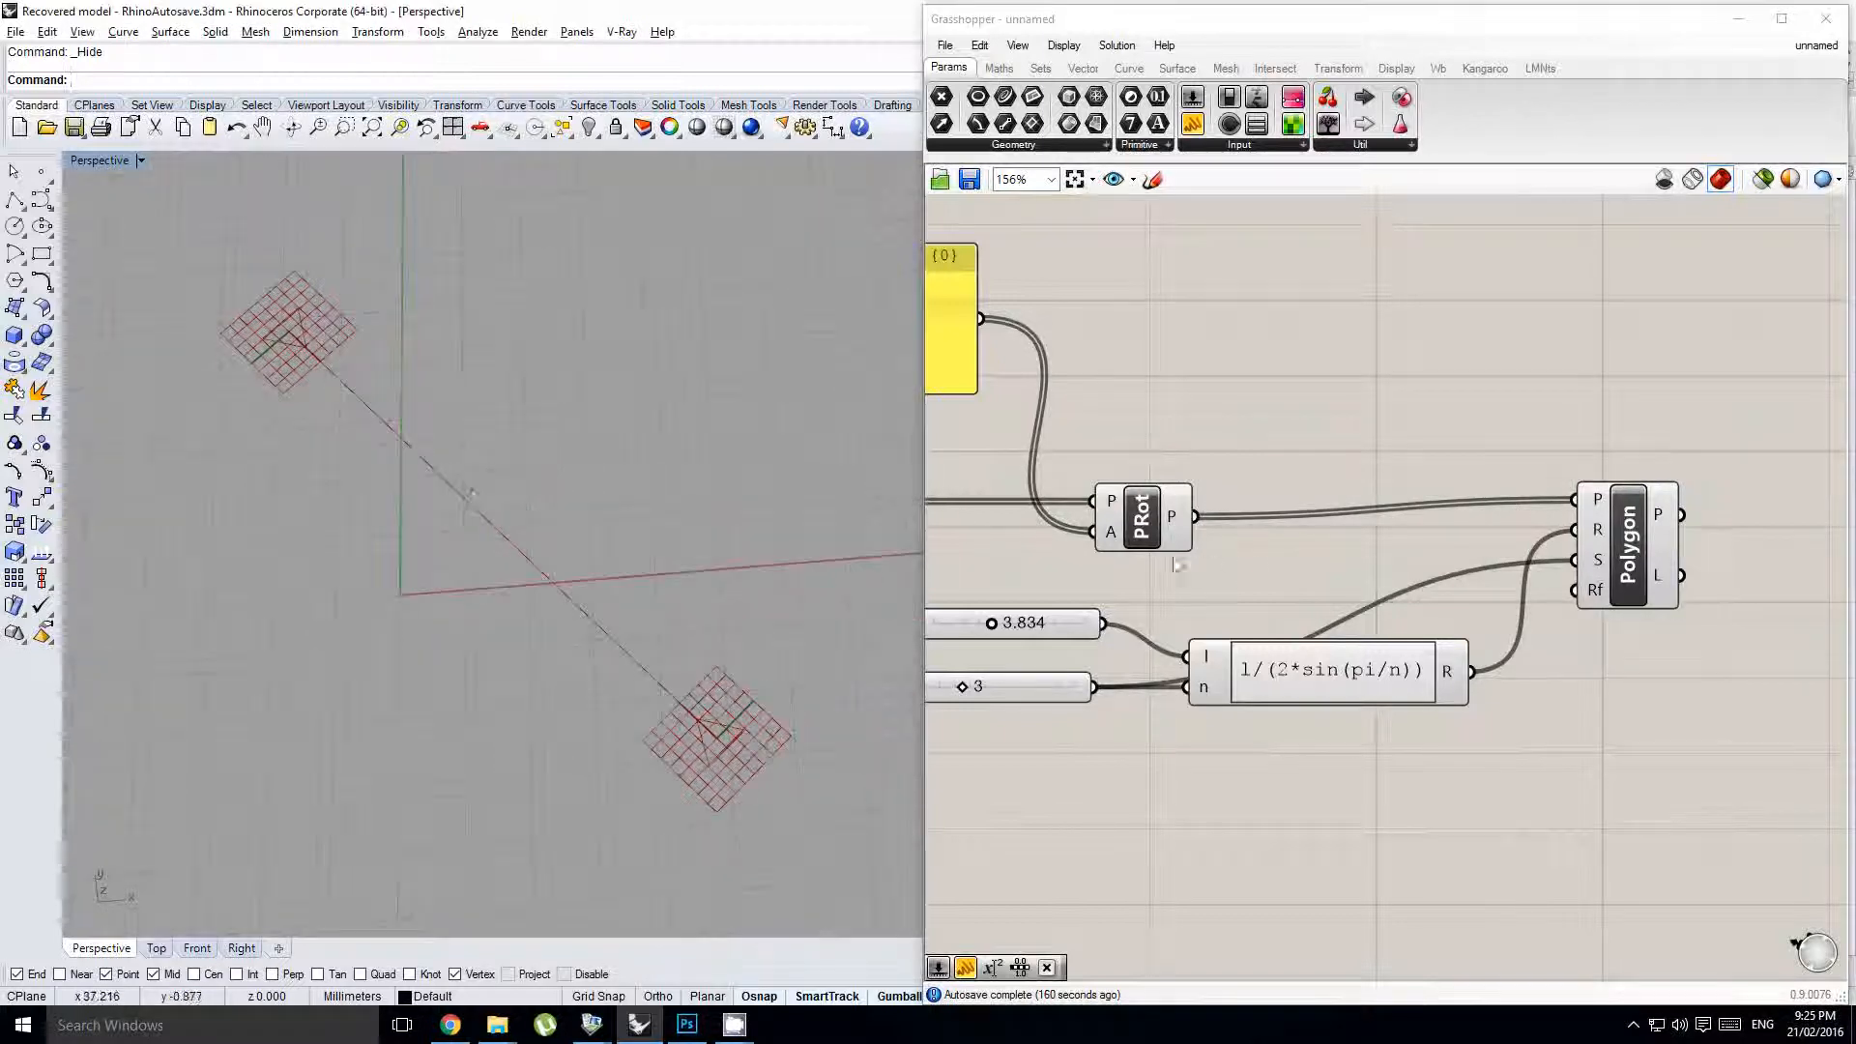
- Set the polygon side-count slider to 5
right_drag(1189, 559, 1318, 539)
scroll(1084, 639, up, 1)
click(1079, 654)
drag(1090, 675, 1120, 677)
- Reorder the rotation angle panel's values to pi on the first line and 0 on the second
right_drag(1122, 527, 1279, 585)
click(1146, 276)
double_click(1145, 275)
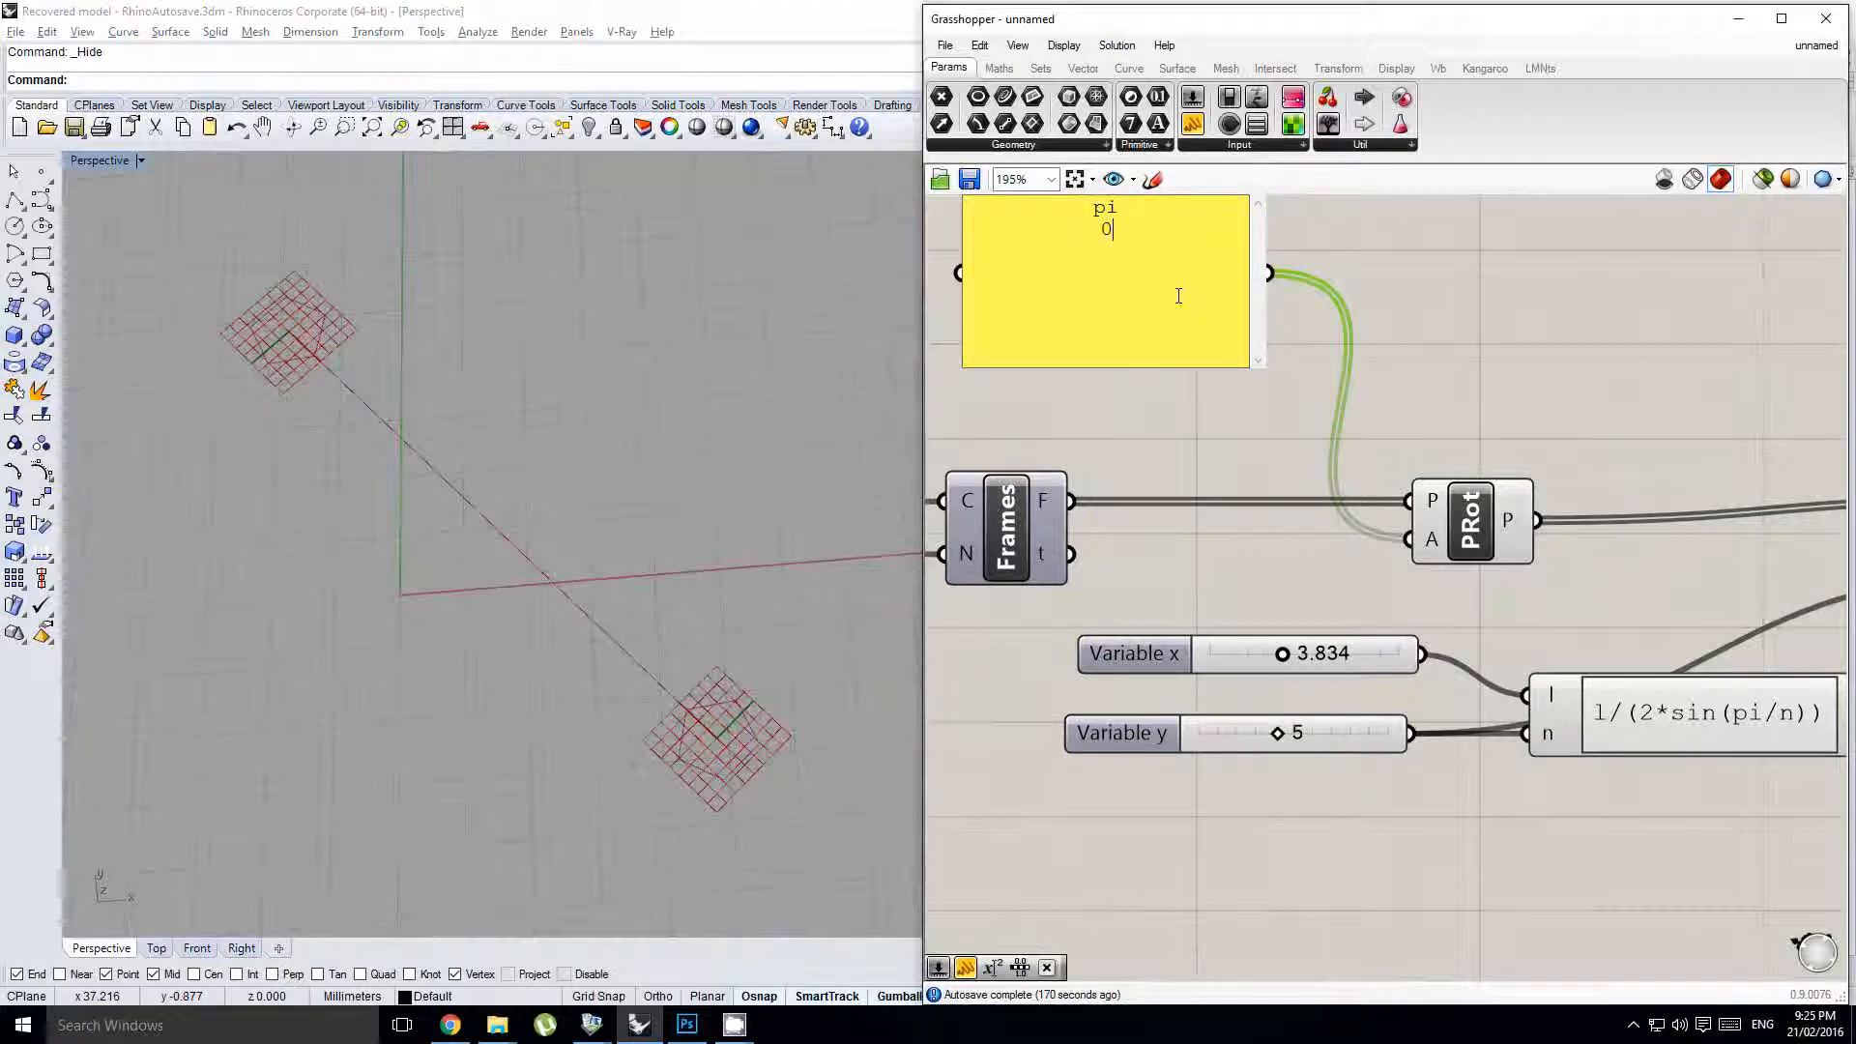
key(ctrl+Return)
shift+right_drag(543, 456, 522, 466)
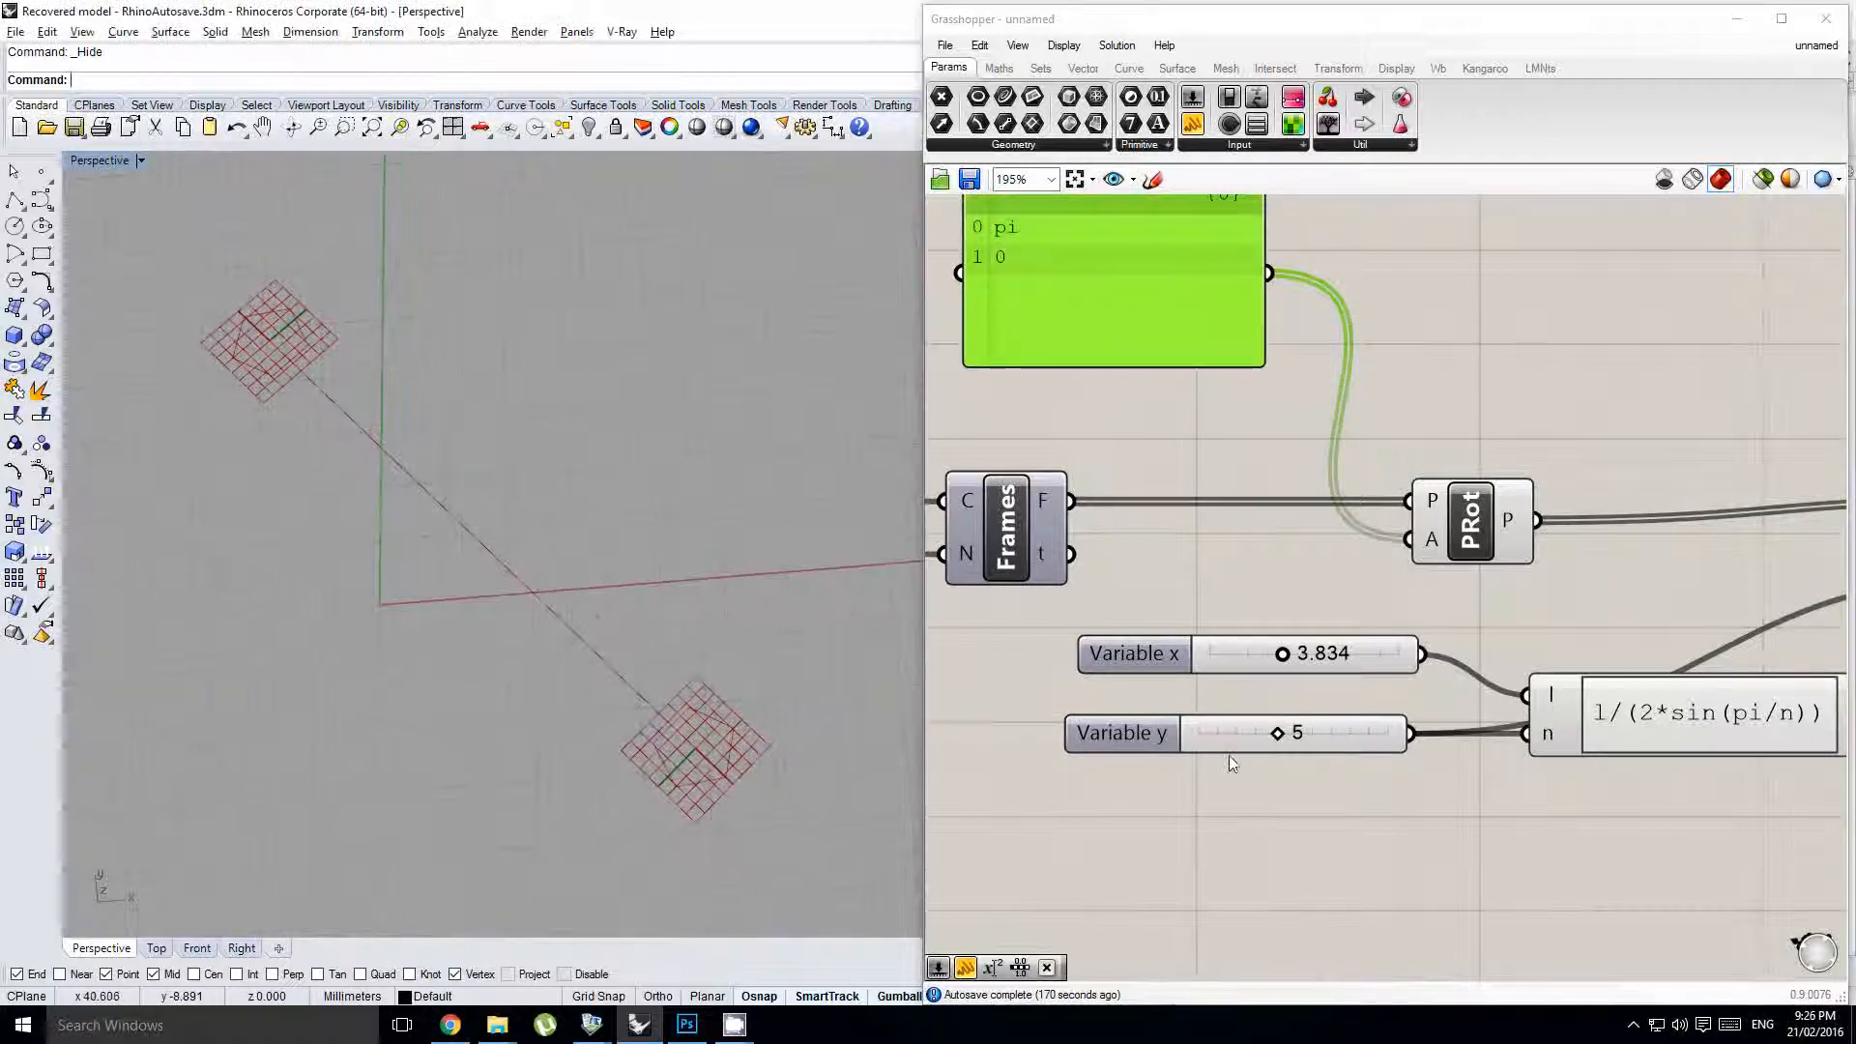
- Set the polygon side-count slider to 6
drag(1277, 733, 1286, 735)
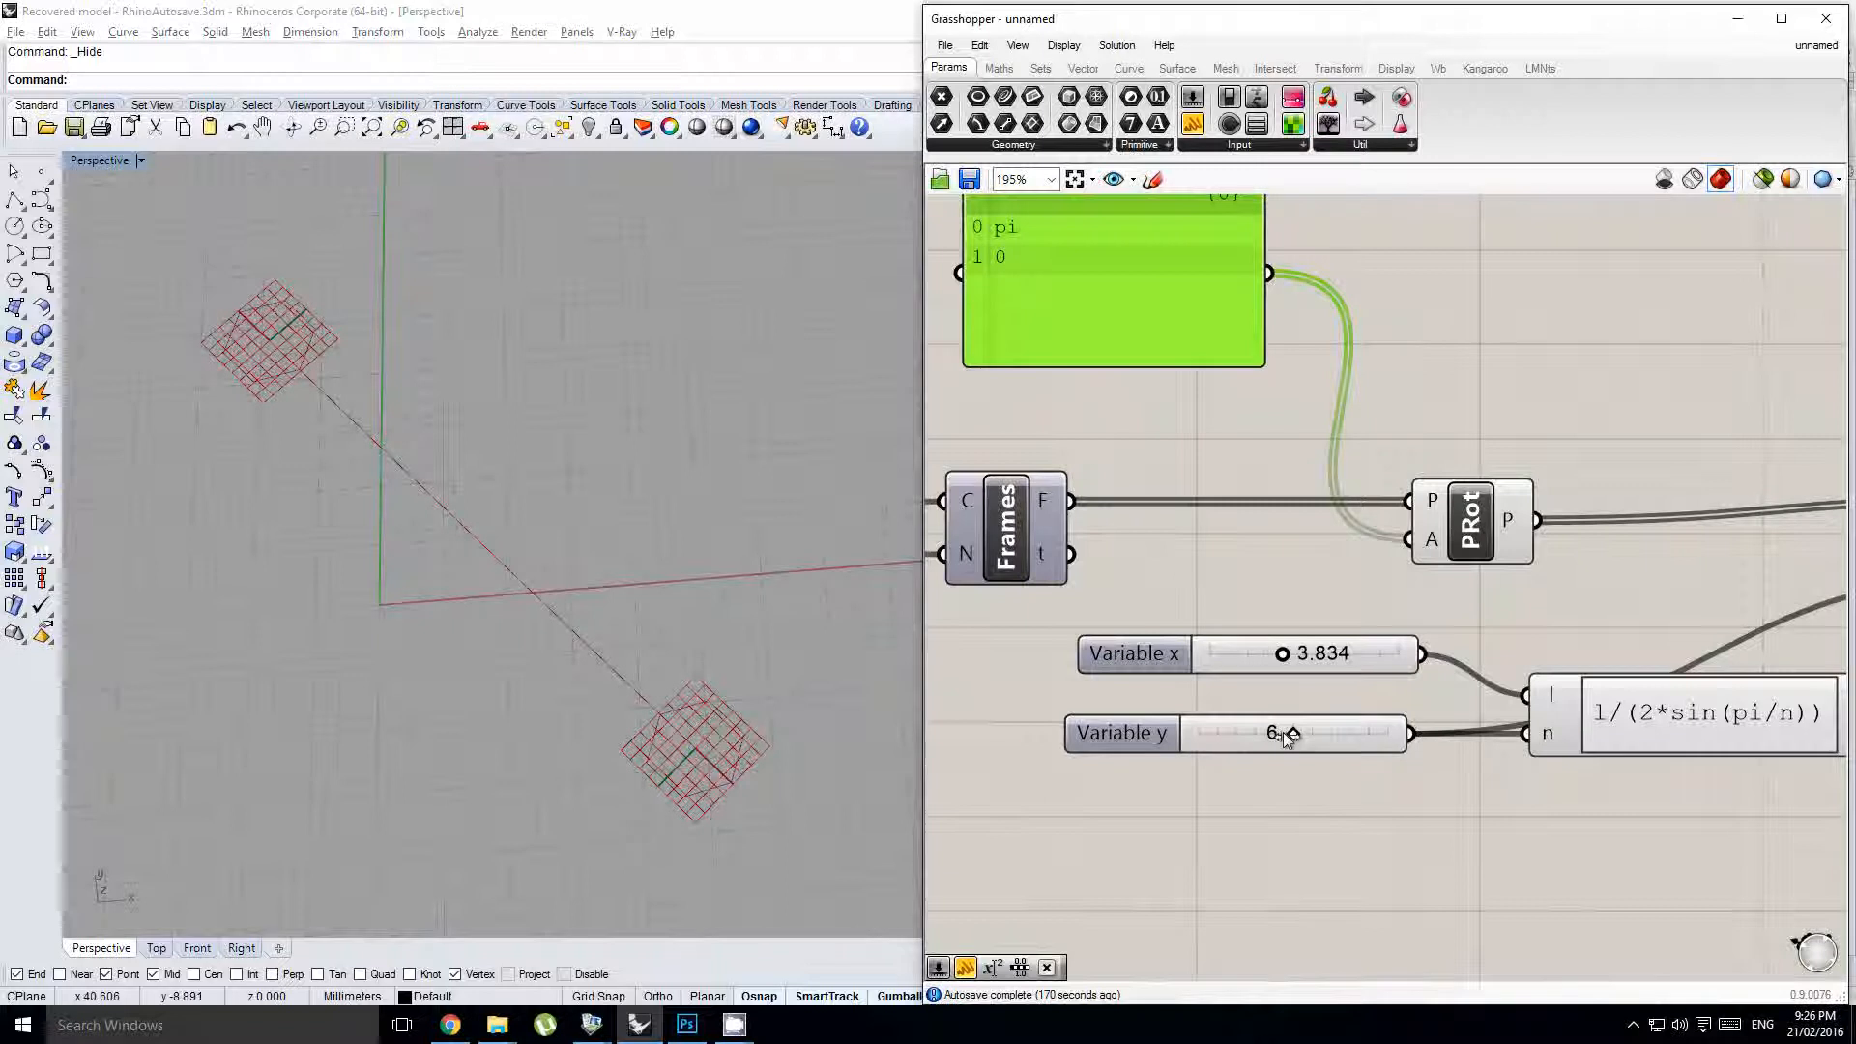
shift+right_drag(660, 731, 648, 740)
scroll(583, 570, down, 2)
shift+right_drag(583, 572, 567, 583)
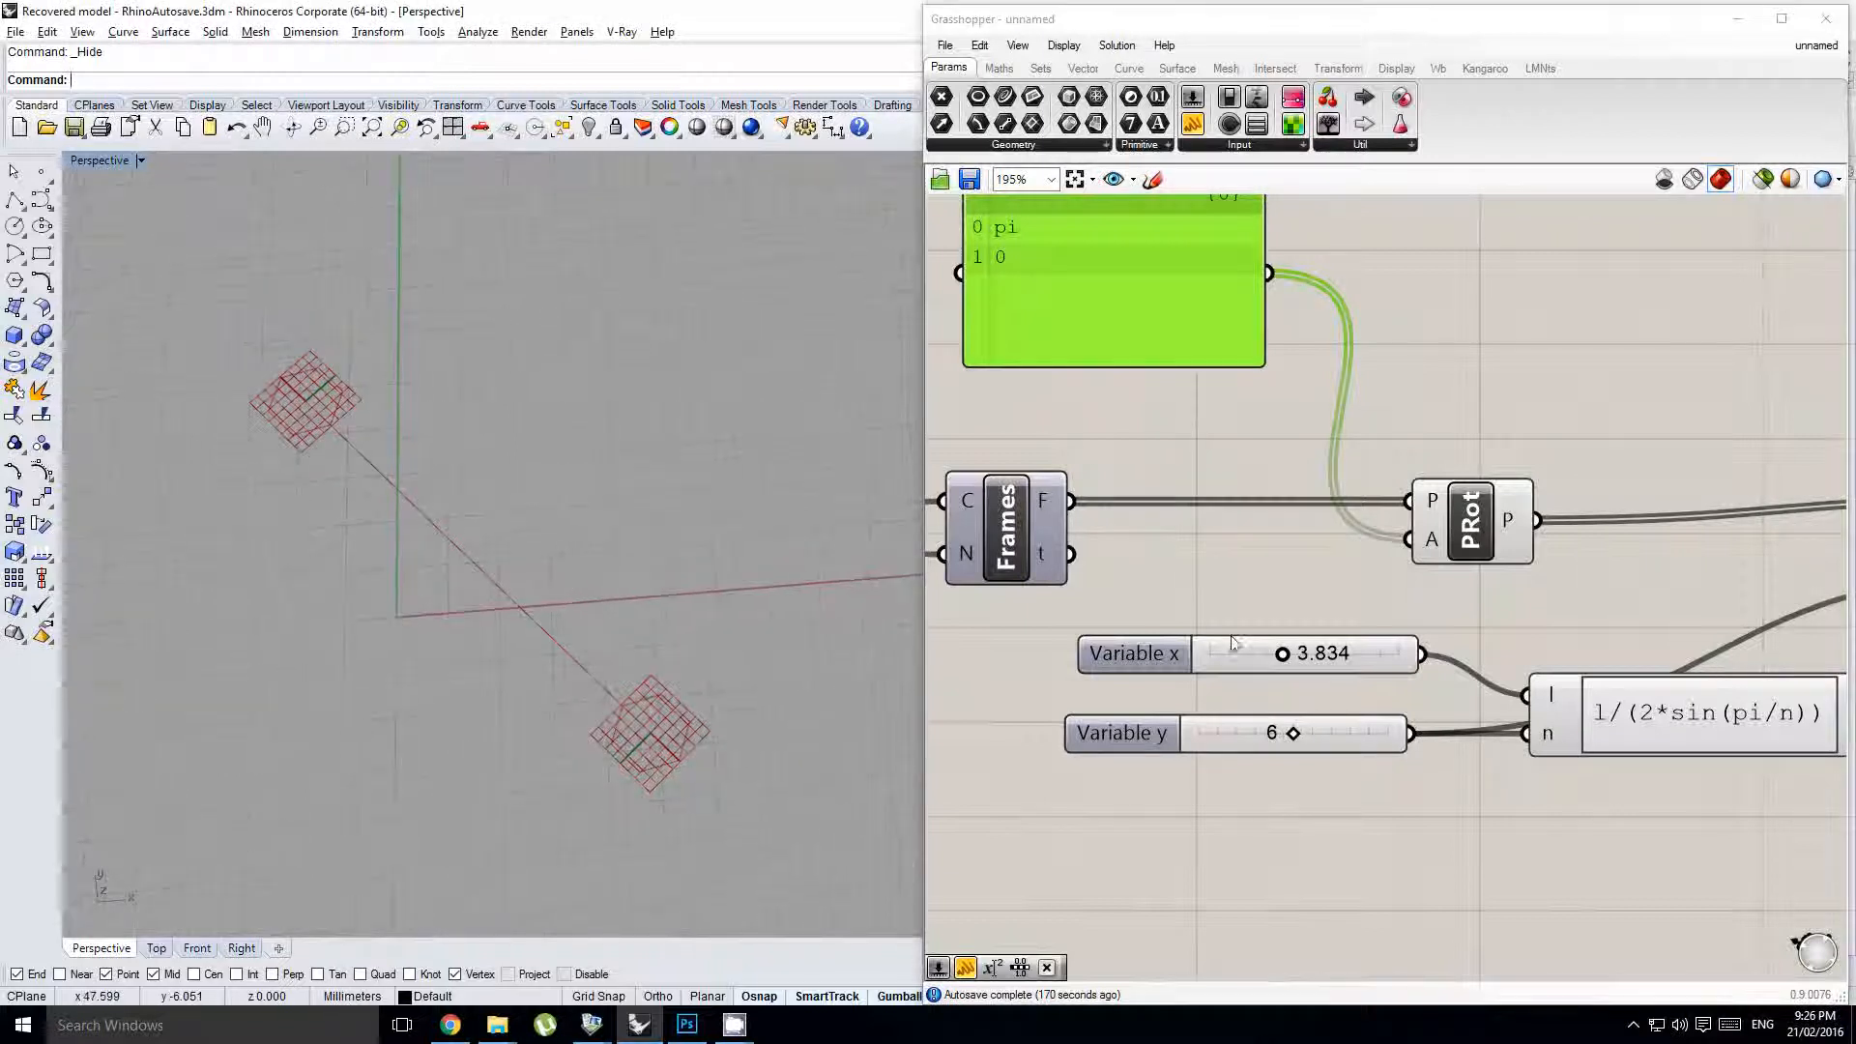
- Move the Polygon component farther right and shift both sliders and the radius expression down on the canvas
click(1228, 596)
scroll(1272, 570, down, 2)
right_drag(1271, 570, 1231, 588)
scroll(1239, 582, up, 1)
scroll(1421, 644, down, 2)
right_drag(1424, 644, 1341, 648)
drag(1623, 624, 1727, 621)
drag(1582, 757, 1281, 667)
drag(1139, 664, 1139, 724)
- Move the PRot component close to Polygon to free up space after the angle panel
click(1338, 601)
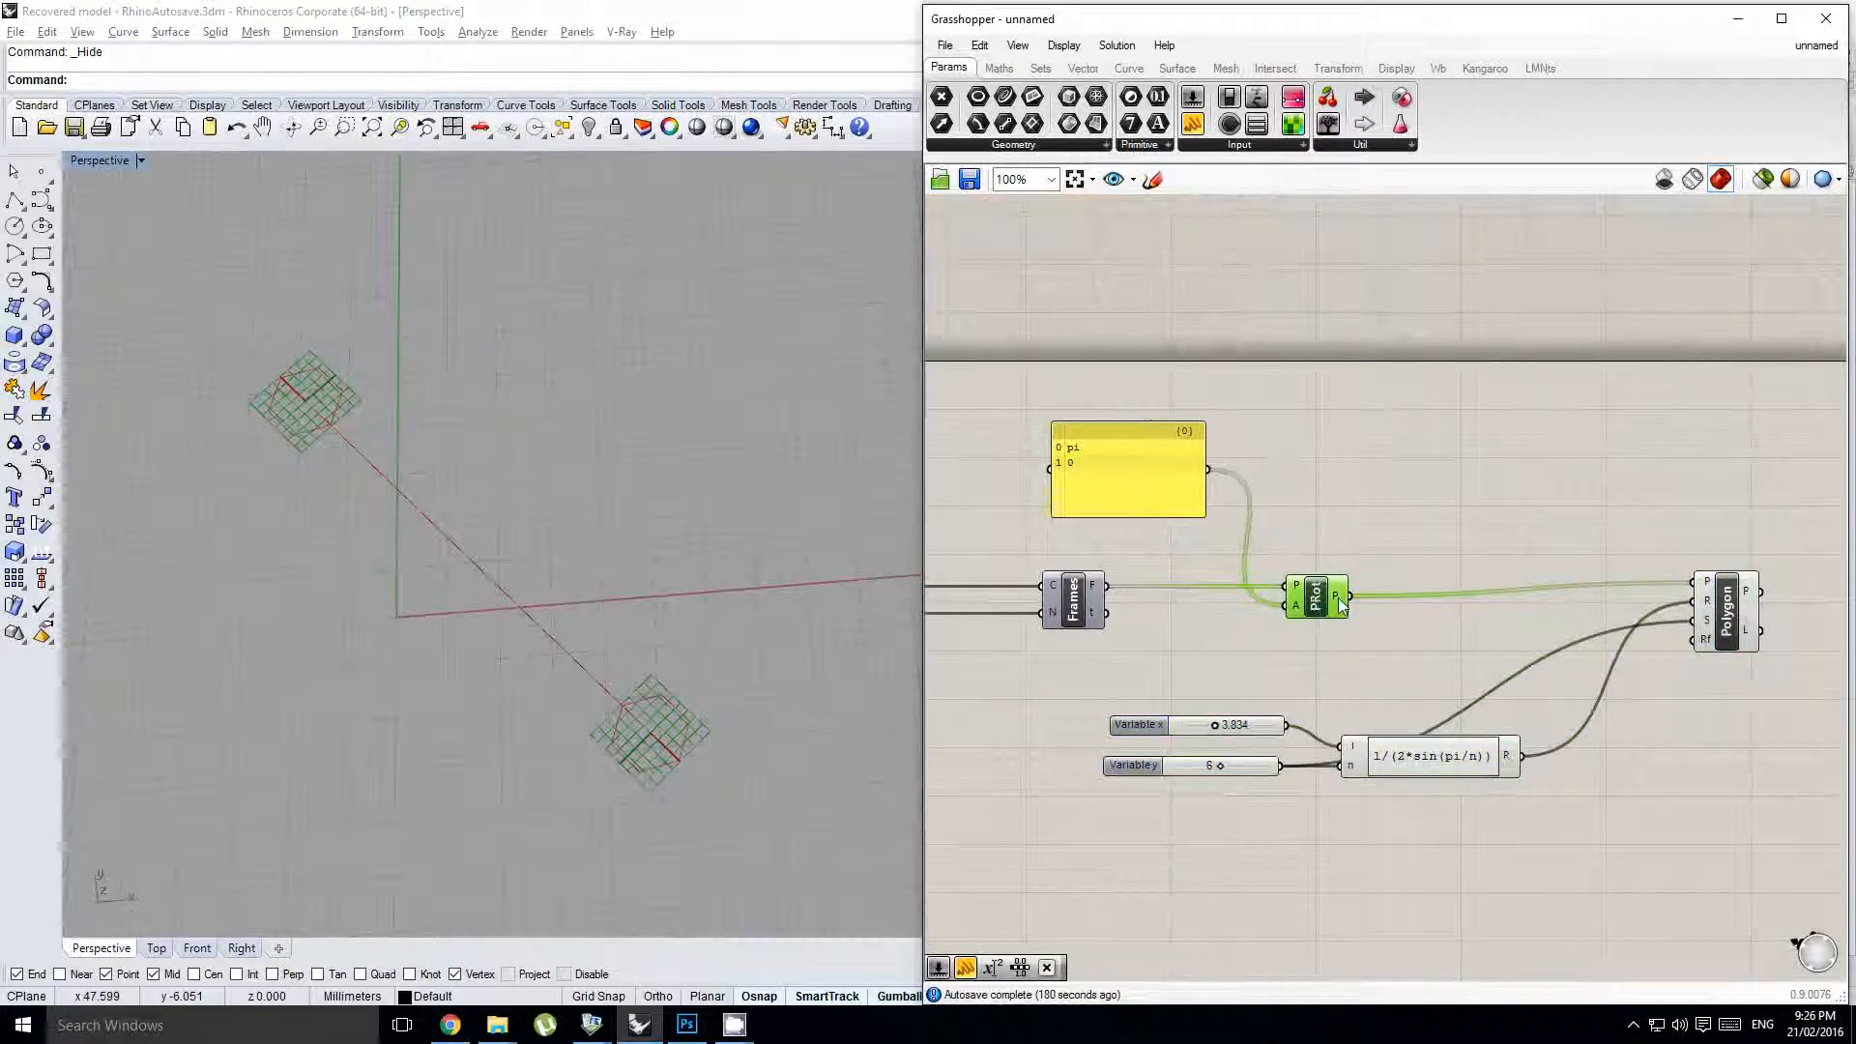
drag(1340, 604, 1528, 610)
click(1337, 487)
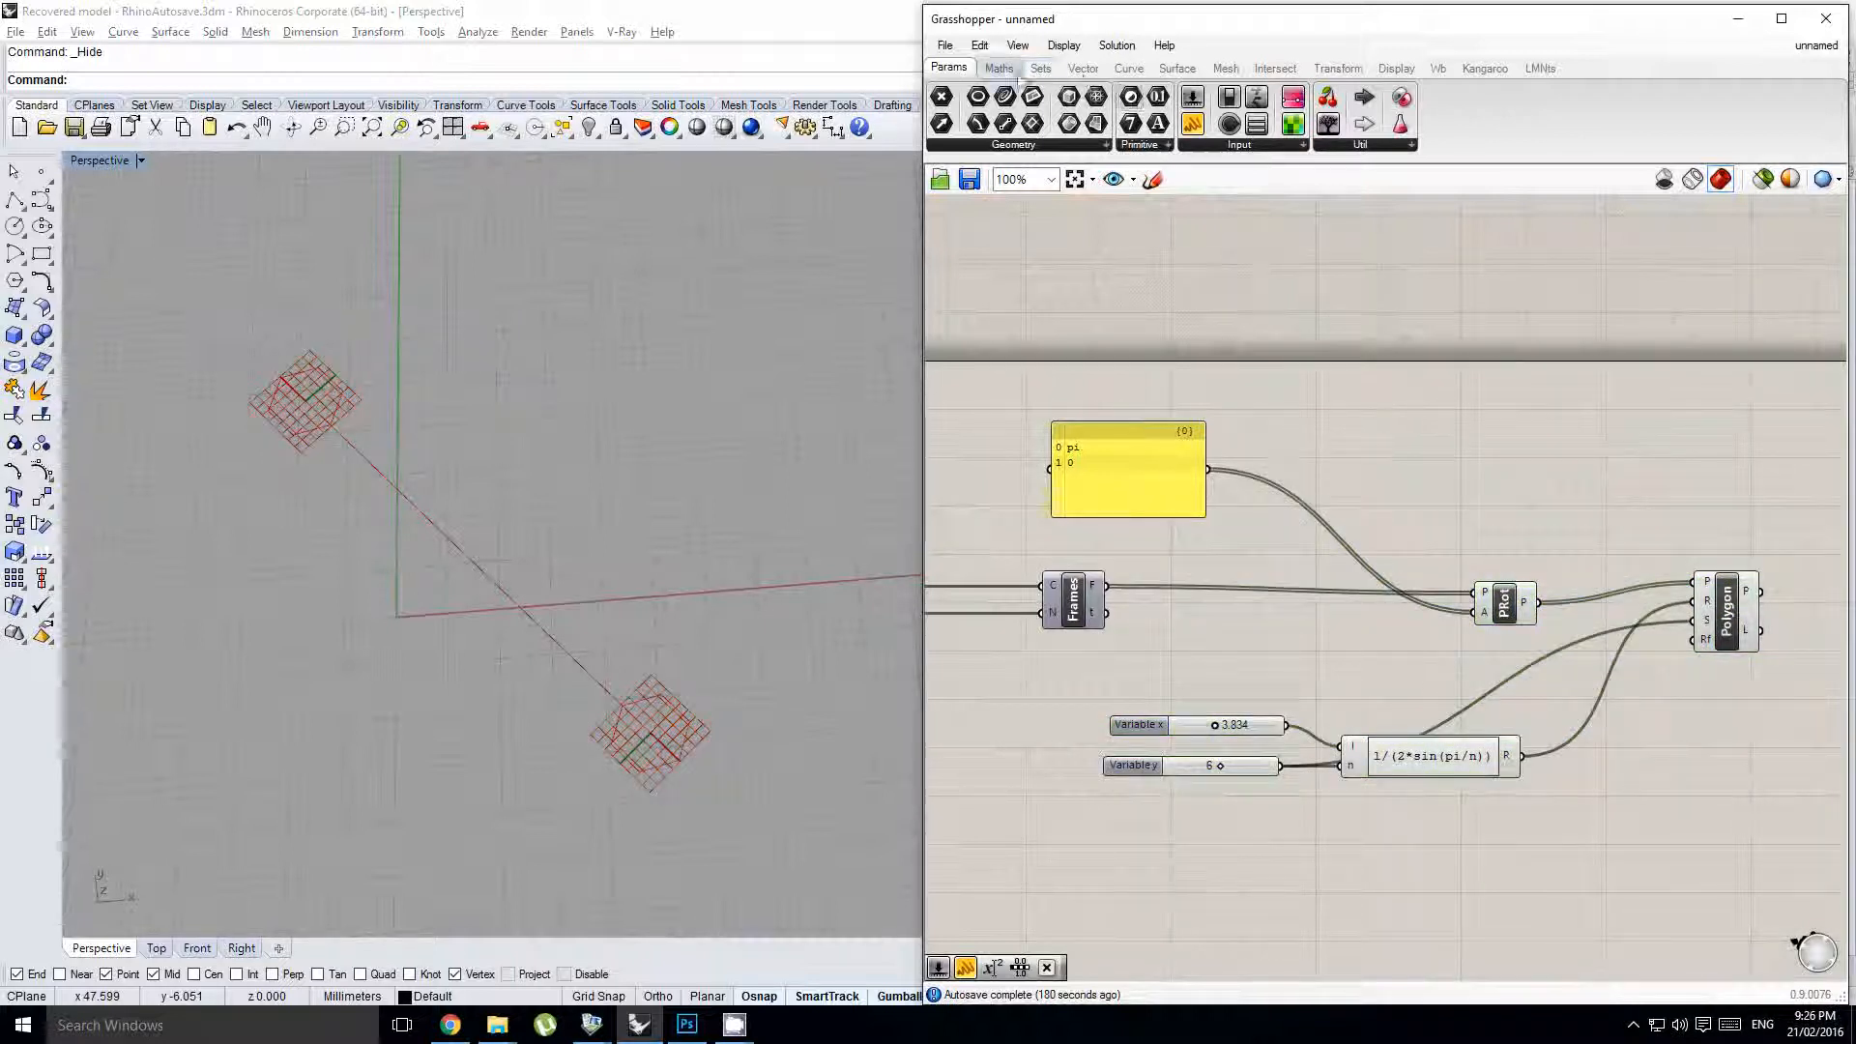
- Add a second Expression component between the angle panel and PRot with the formula pi/n+x
click(999, 68)
drag(1295, 572, 1293, 566)
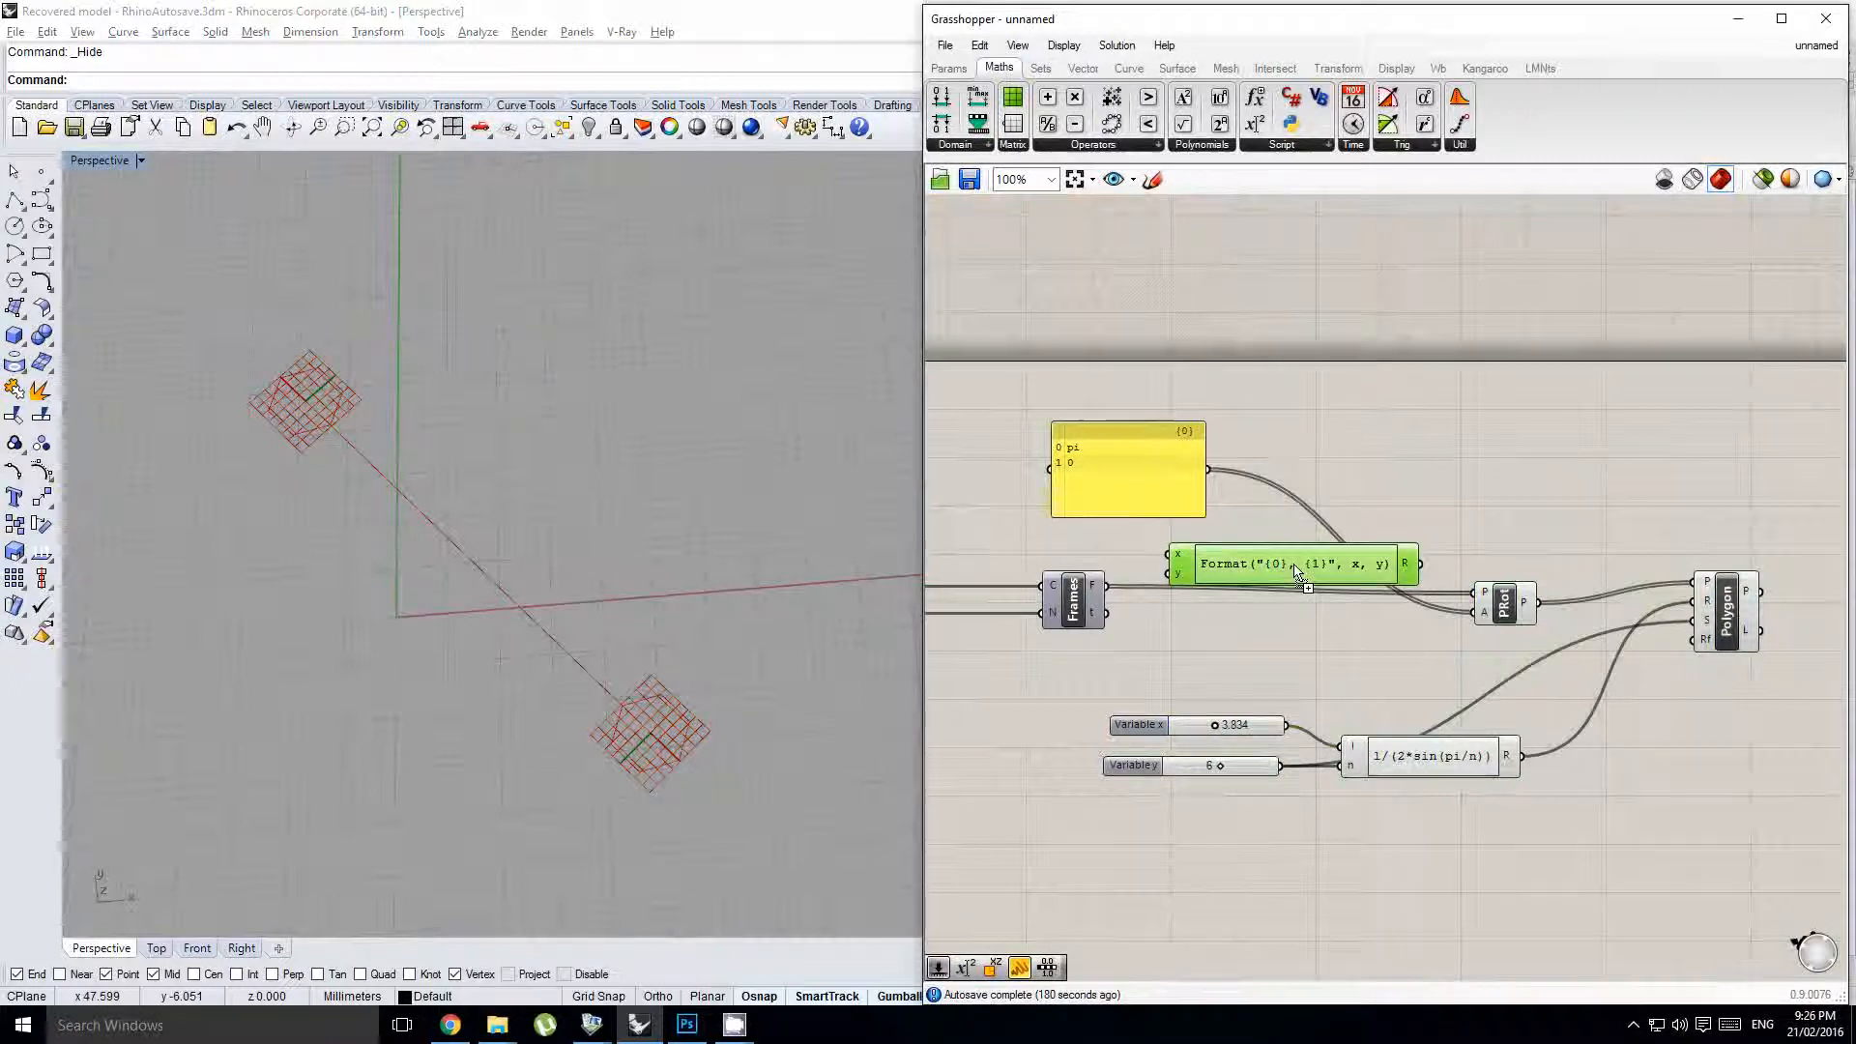
double_click(1293, 564)
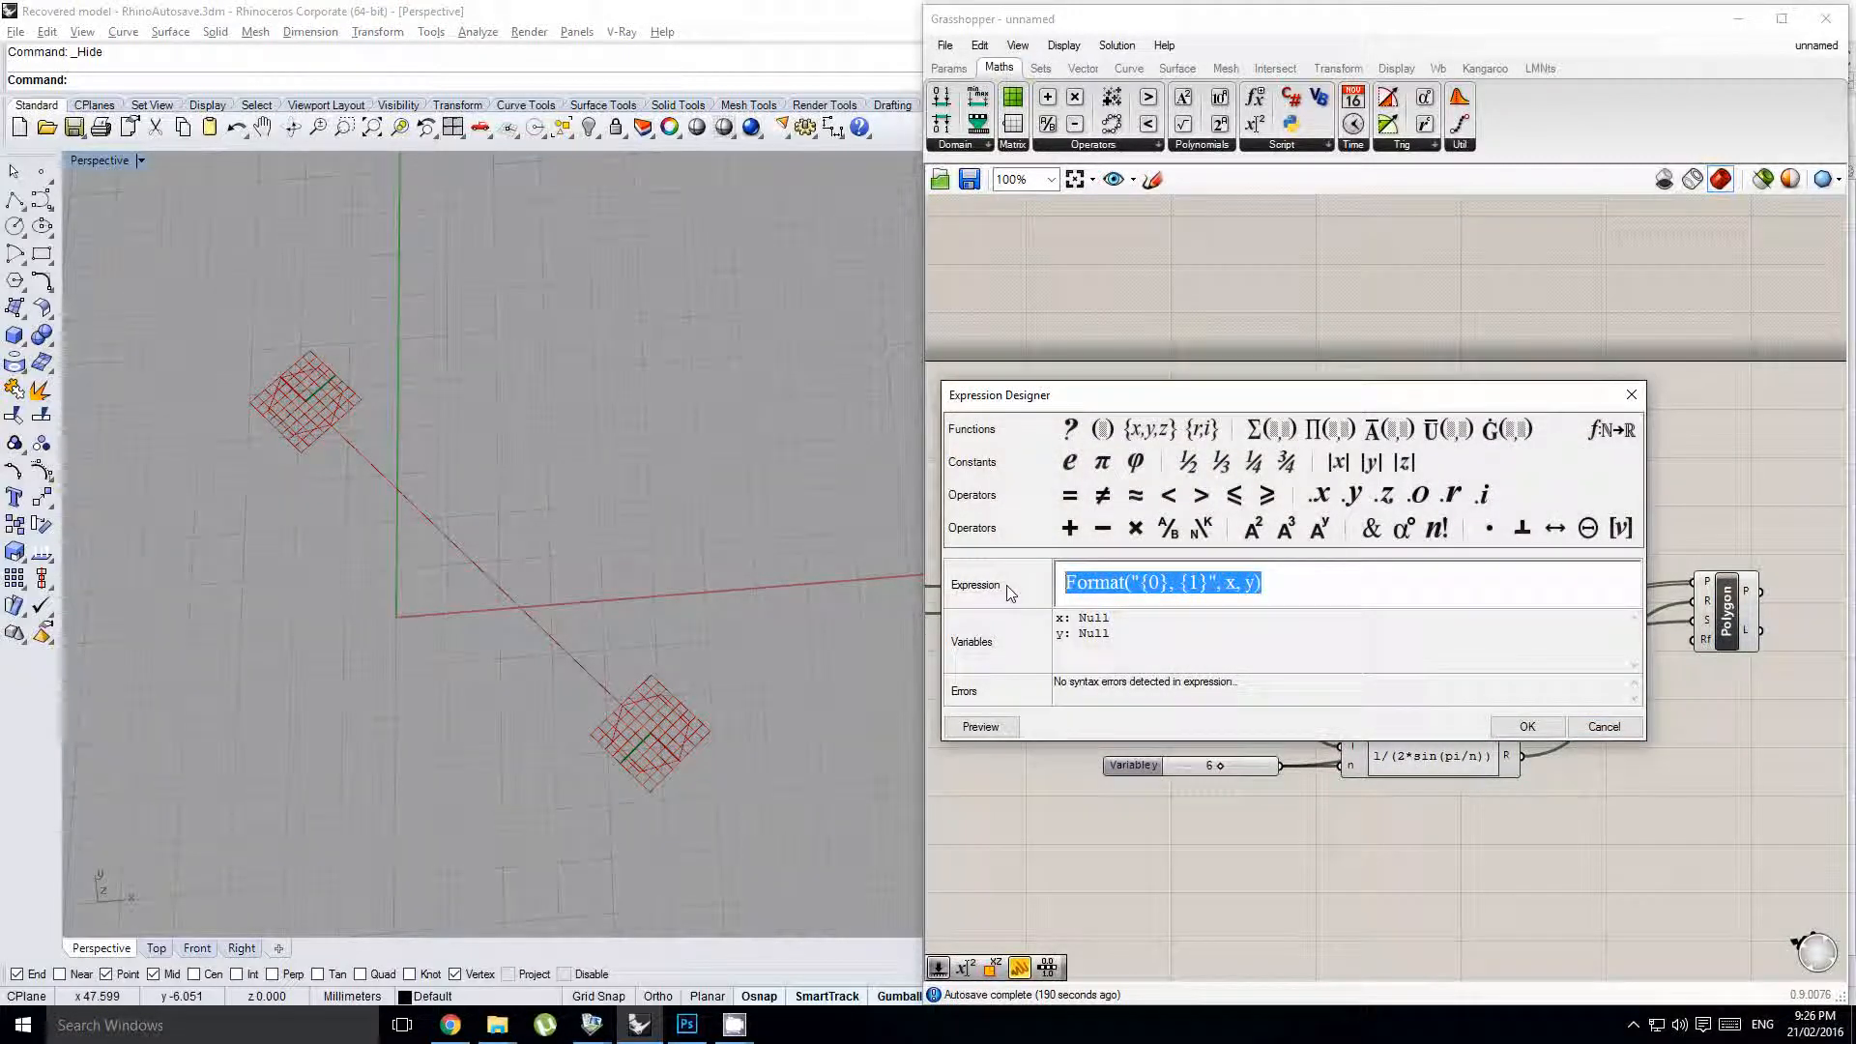
text(pi/n+)
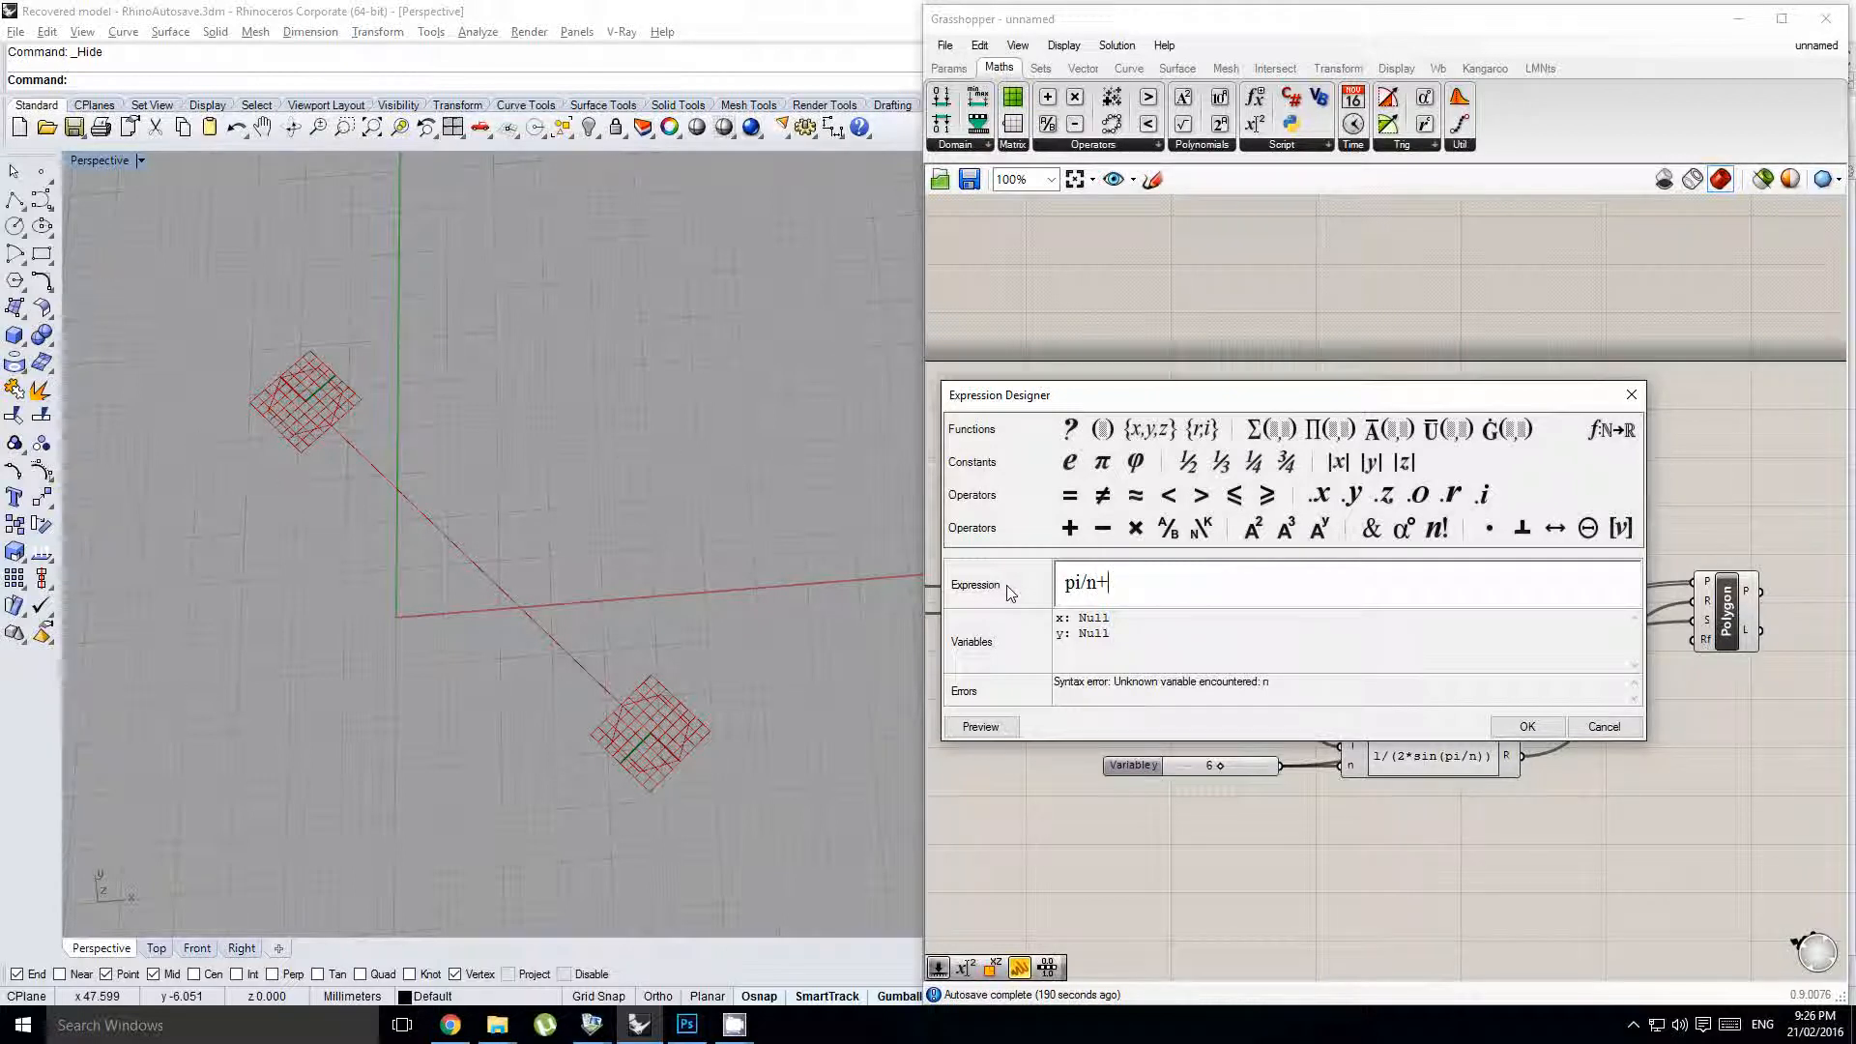
text(x)
click(1527, 726)
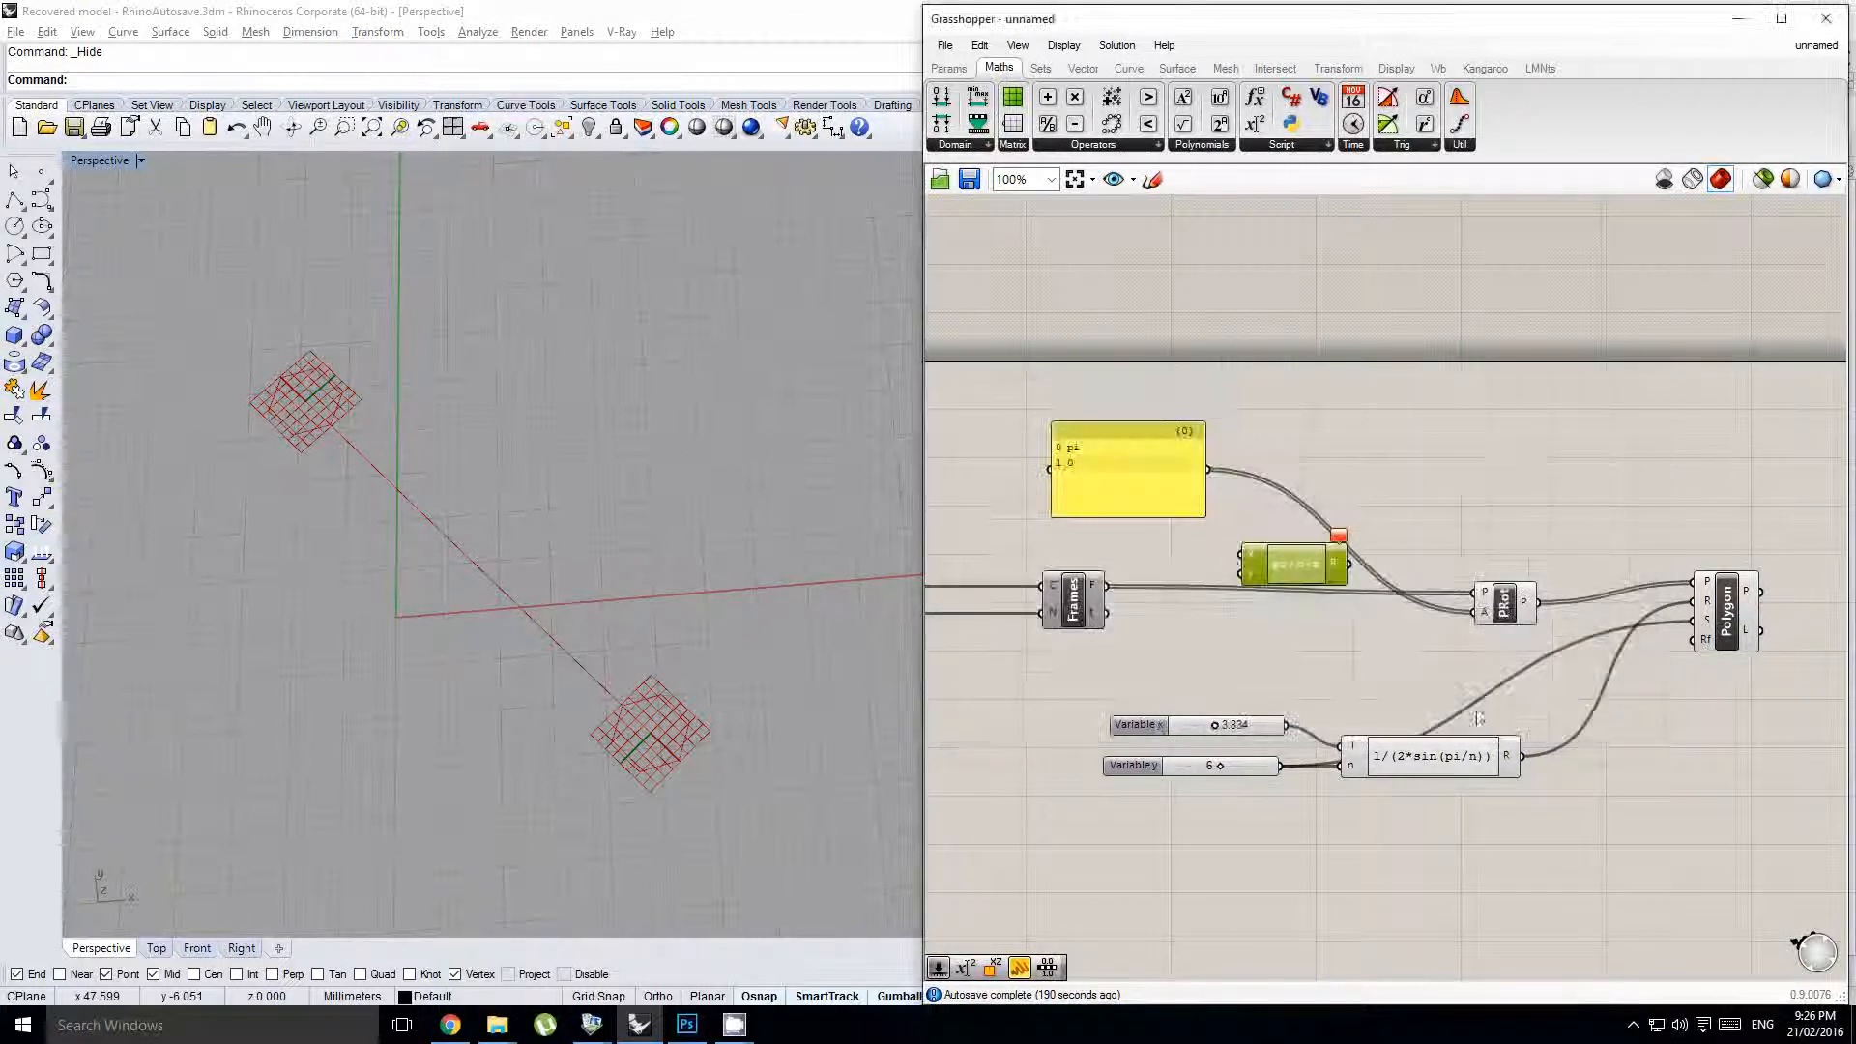
- Connect the angle panel to the new expression's x input and rename its y input to n
scroll(1241, 550, up, 1)
drag(1216, 460, 1255, 567)
scroll(1257, 570, up, 3)
right_click(1274, 604)
drag(1333, 614, 1257, 616)
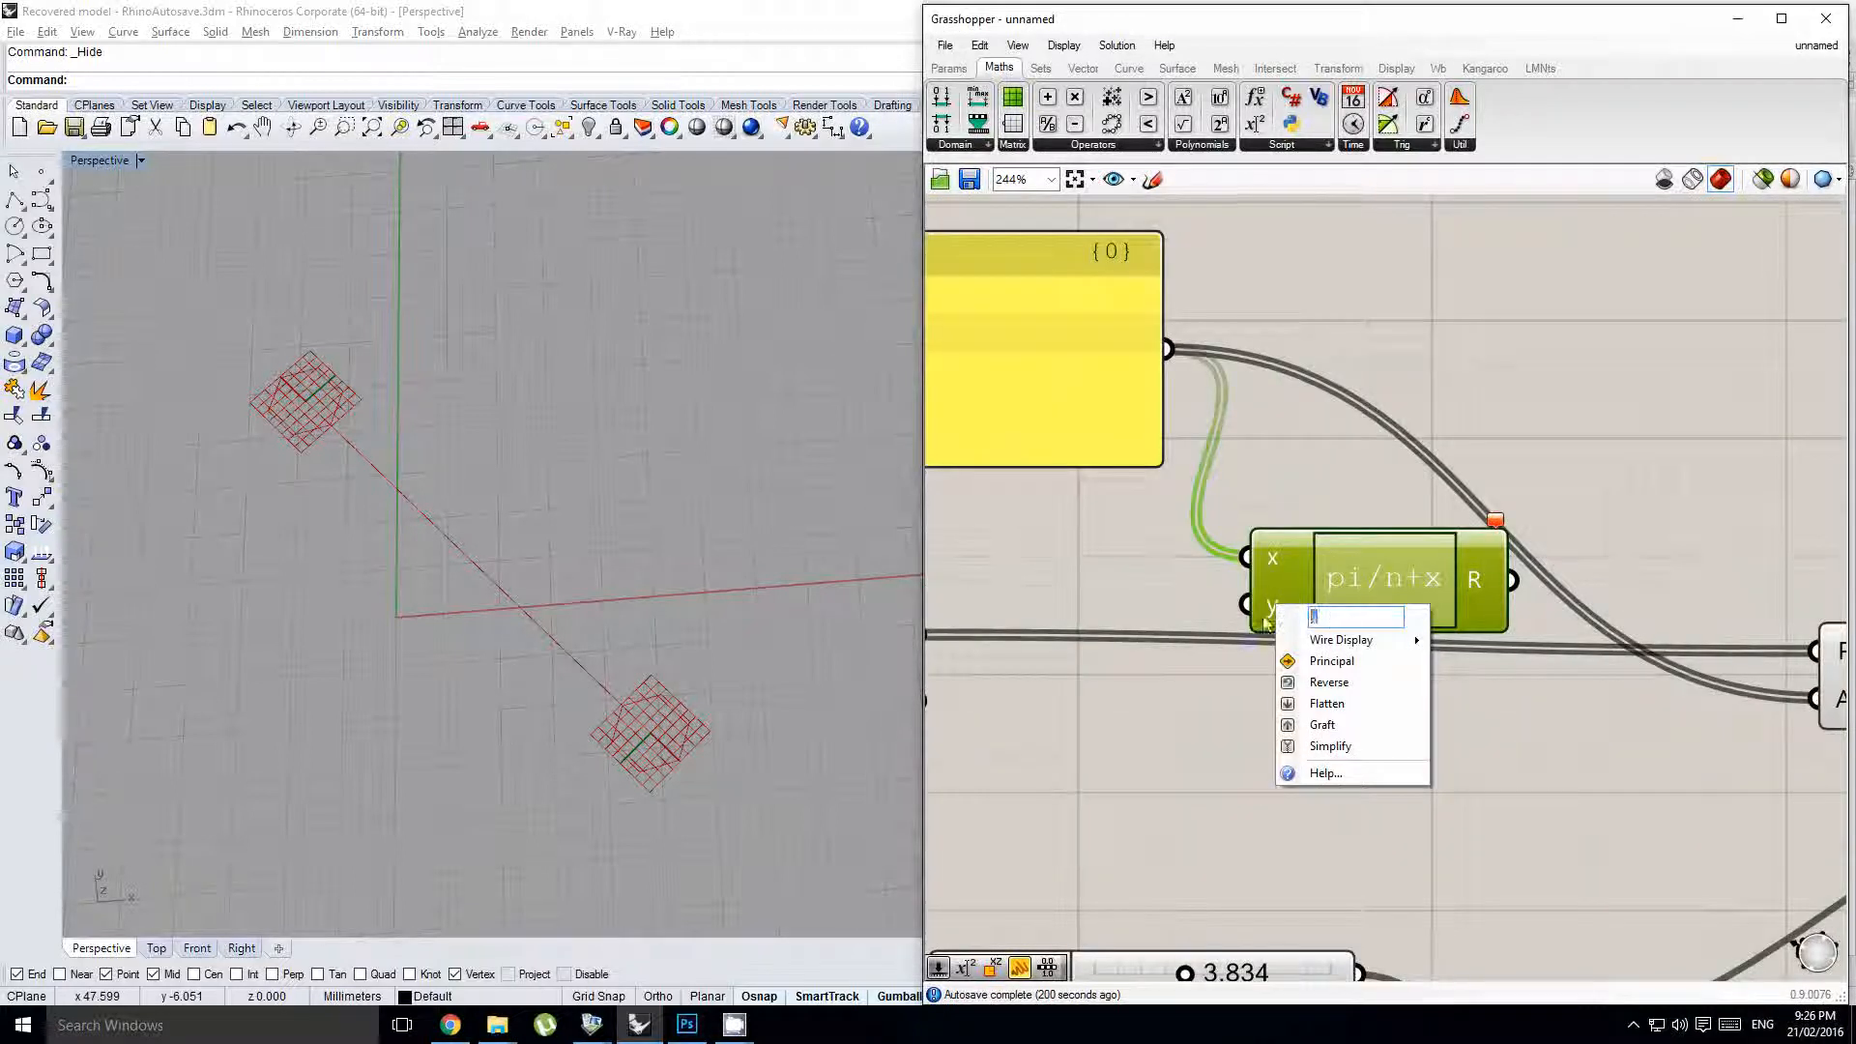
text(n)
click(1191, 624)
- Connect the side-count slider to the n input of the pi/n+x expression
scroll(1276, 565, down, 4)
scroll(1296, 694, down, 1)
scroll(1296, 694, up, 1)
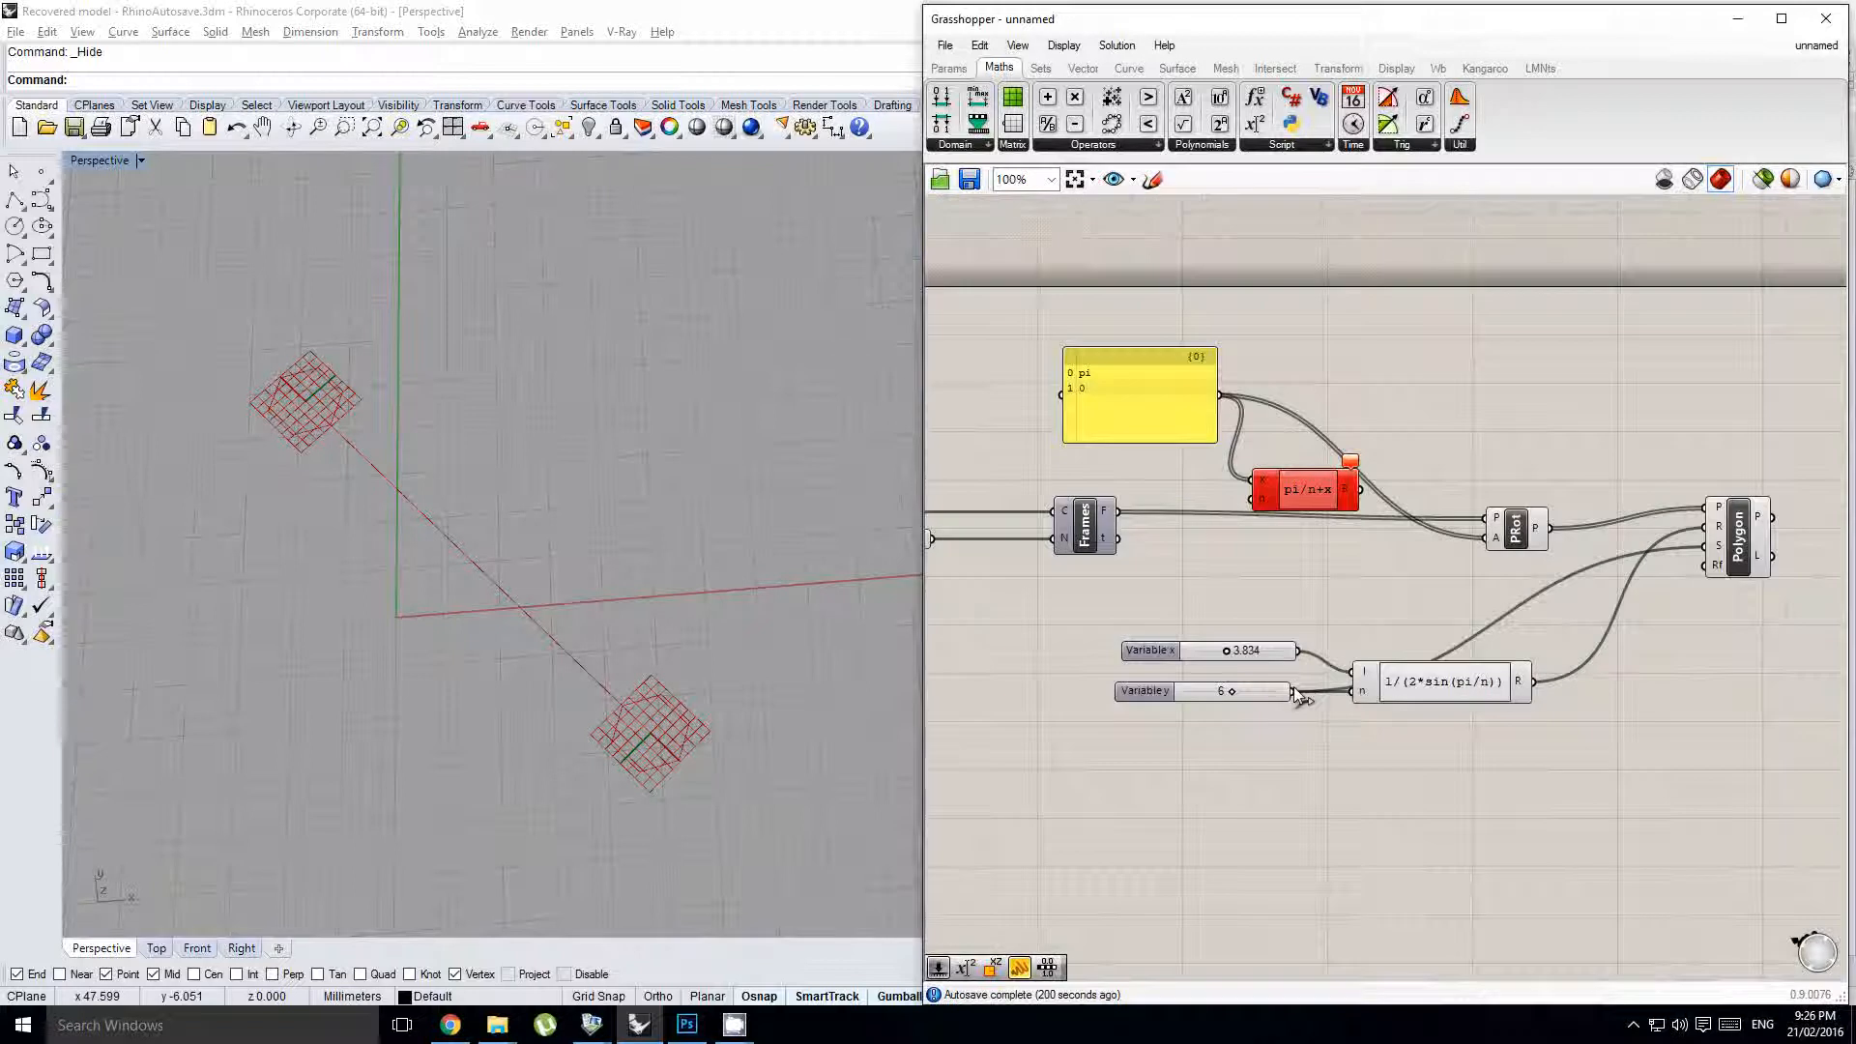
drag(1295, 692, 1262, 500)
- Nudge the PRot component and replace its A input with the R output of the pi/n+x expression
scroll(1369, 495, up, 1)
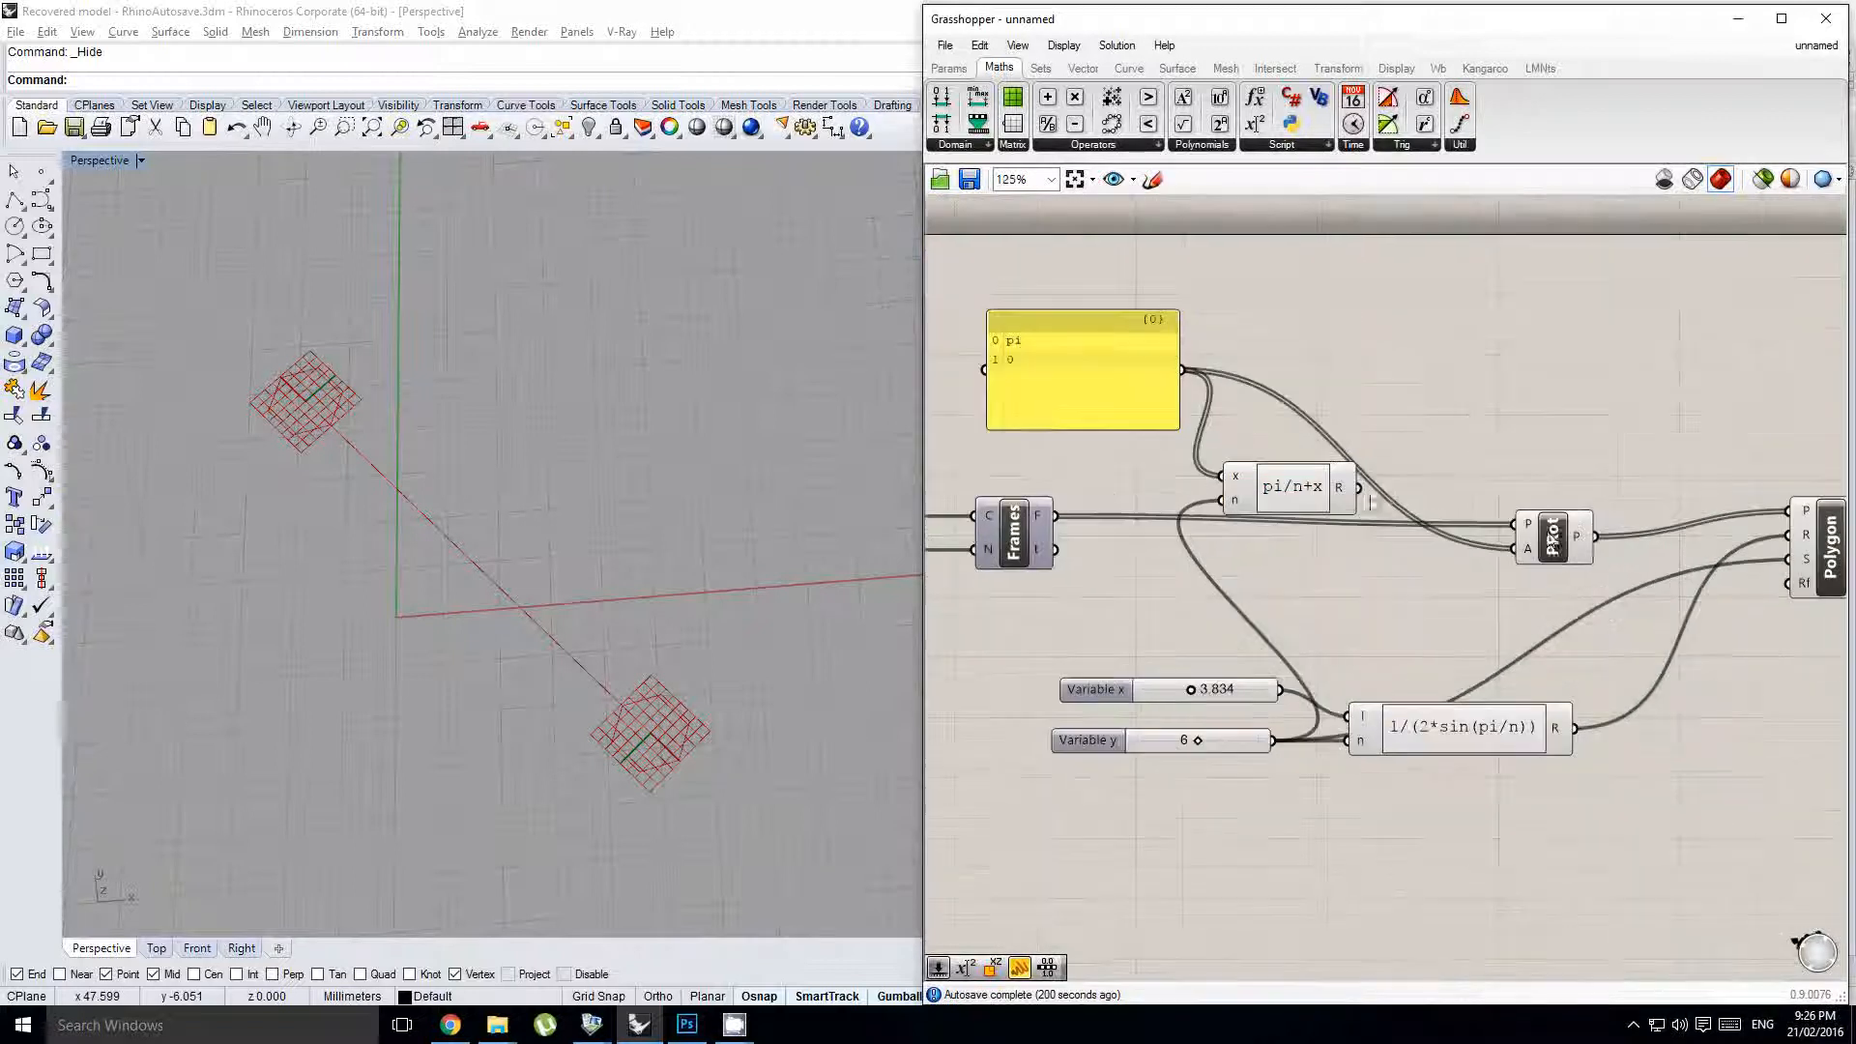
click(1513, 526)
drag(1547, 529, 1543, 529)
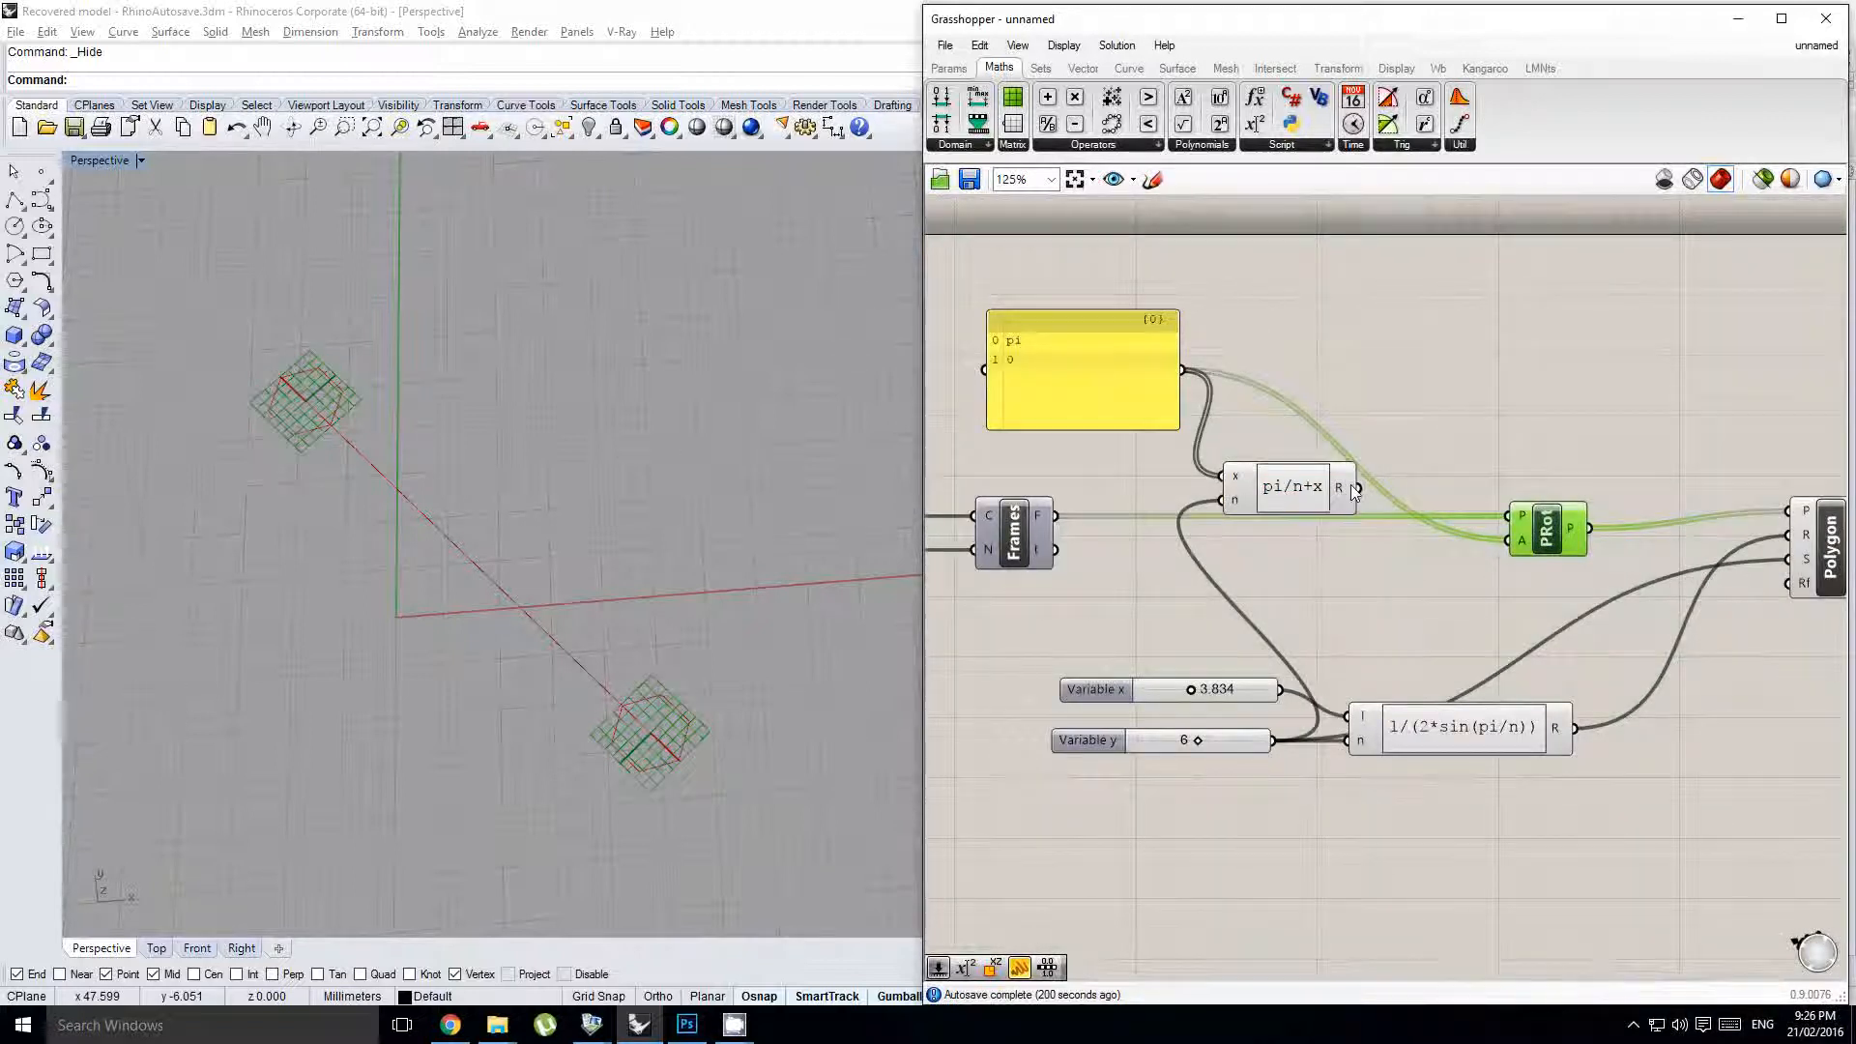
drag(1357, 488, 1508, 540)
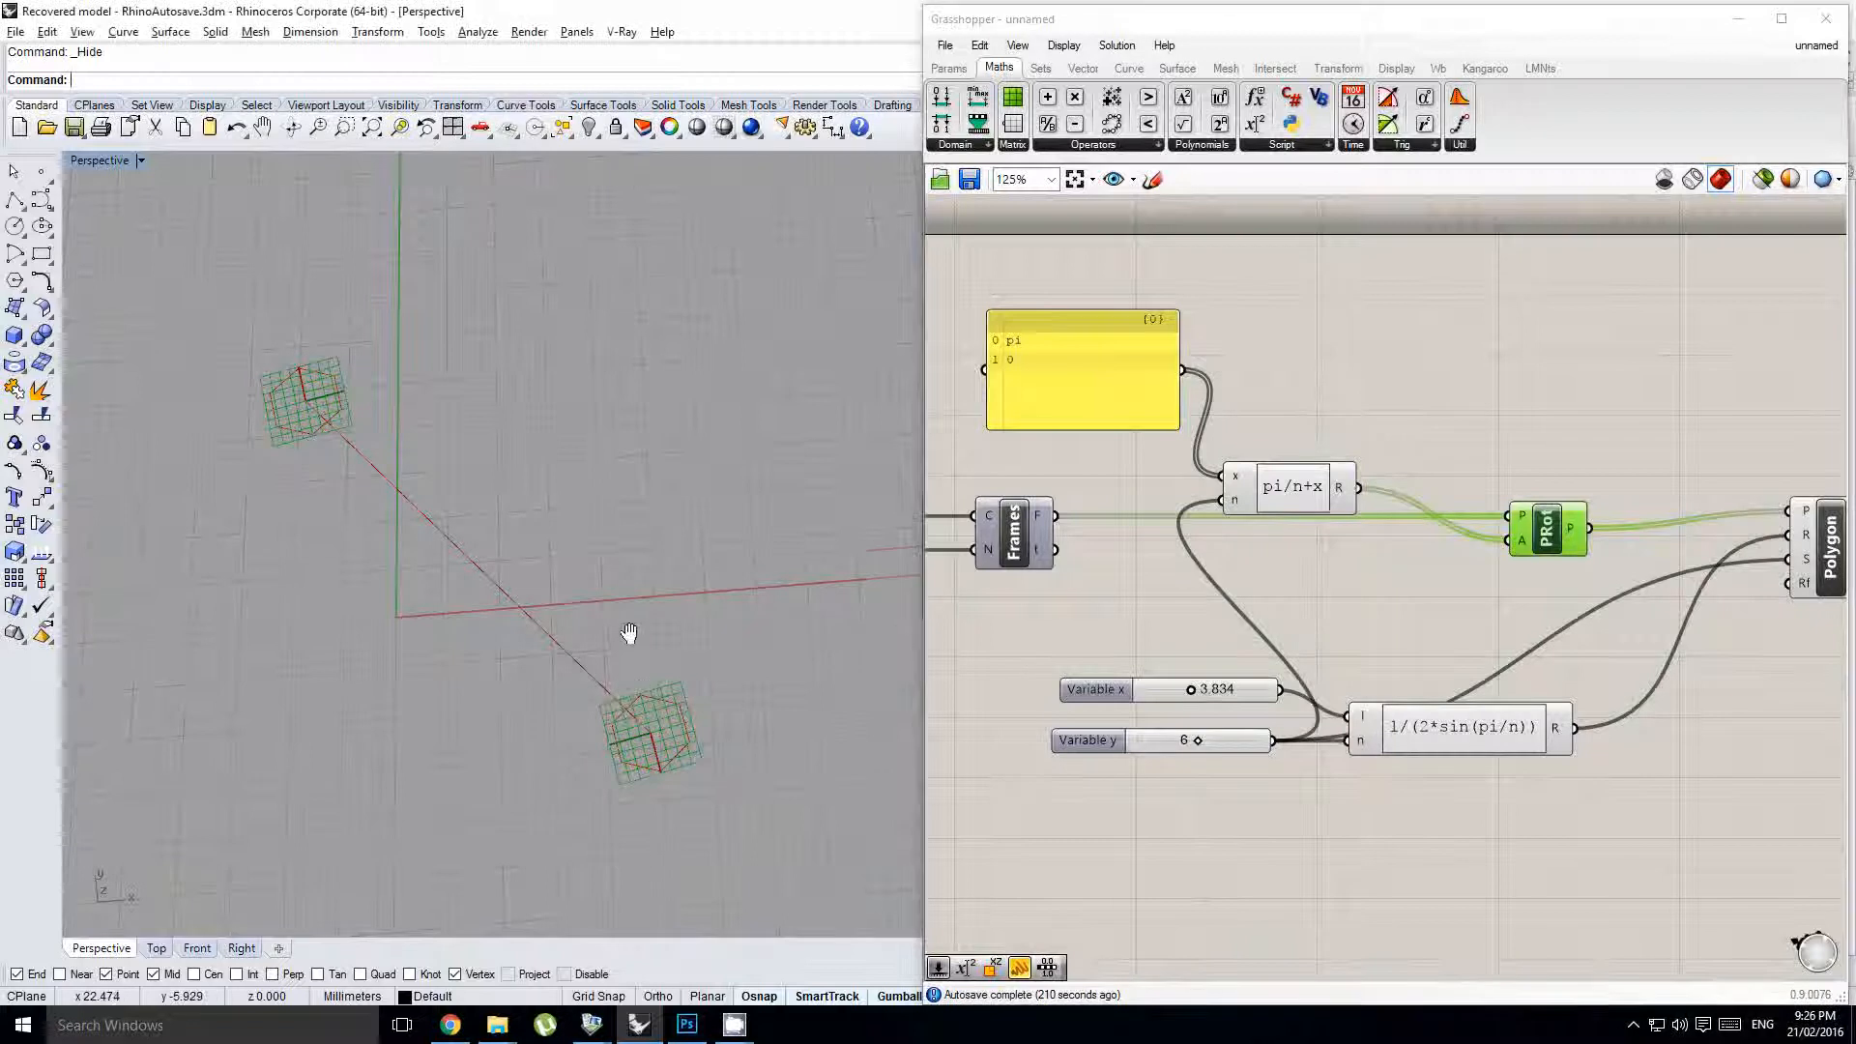
shift+right_drag(629, 633, 626, 605)
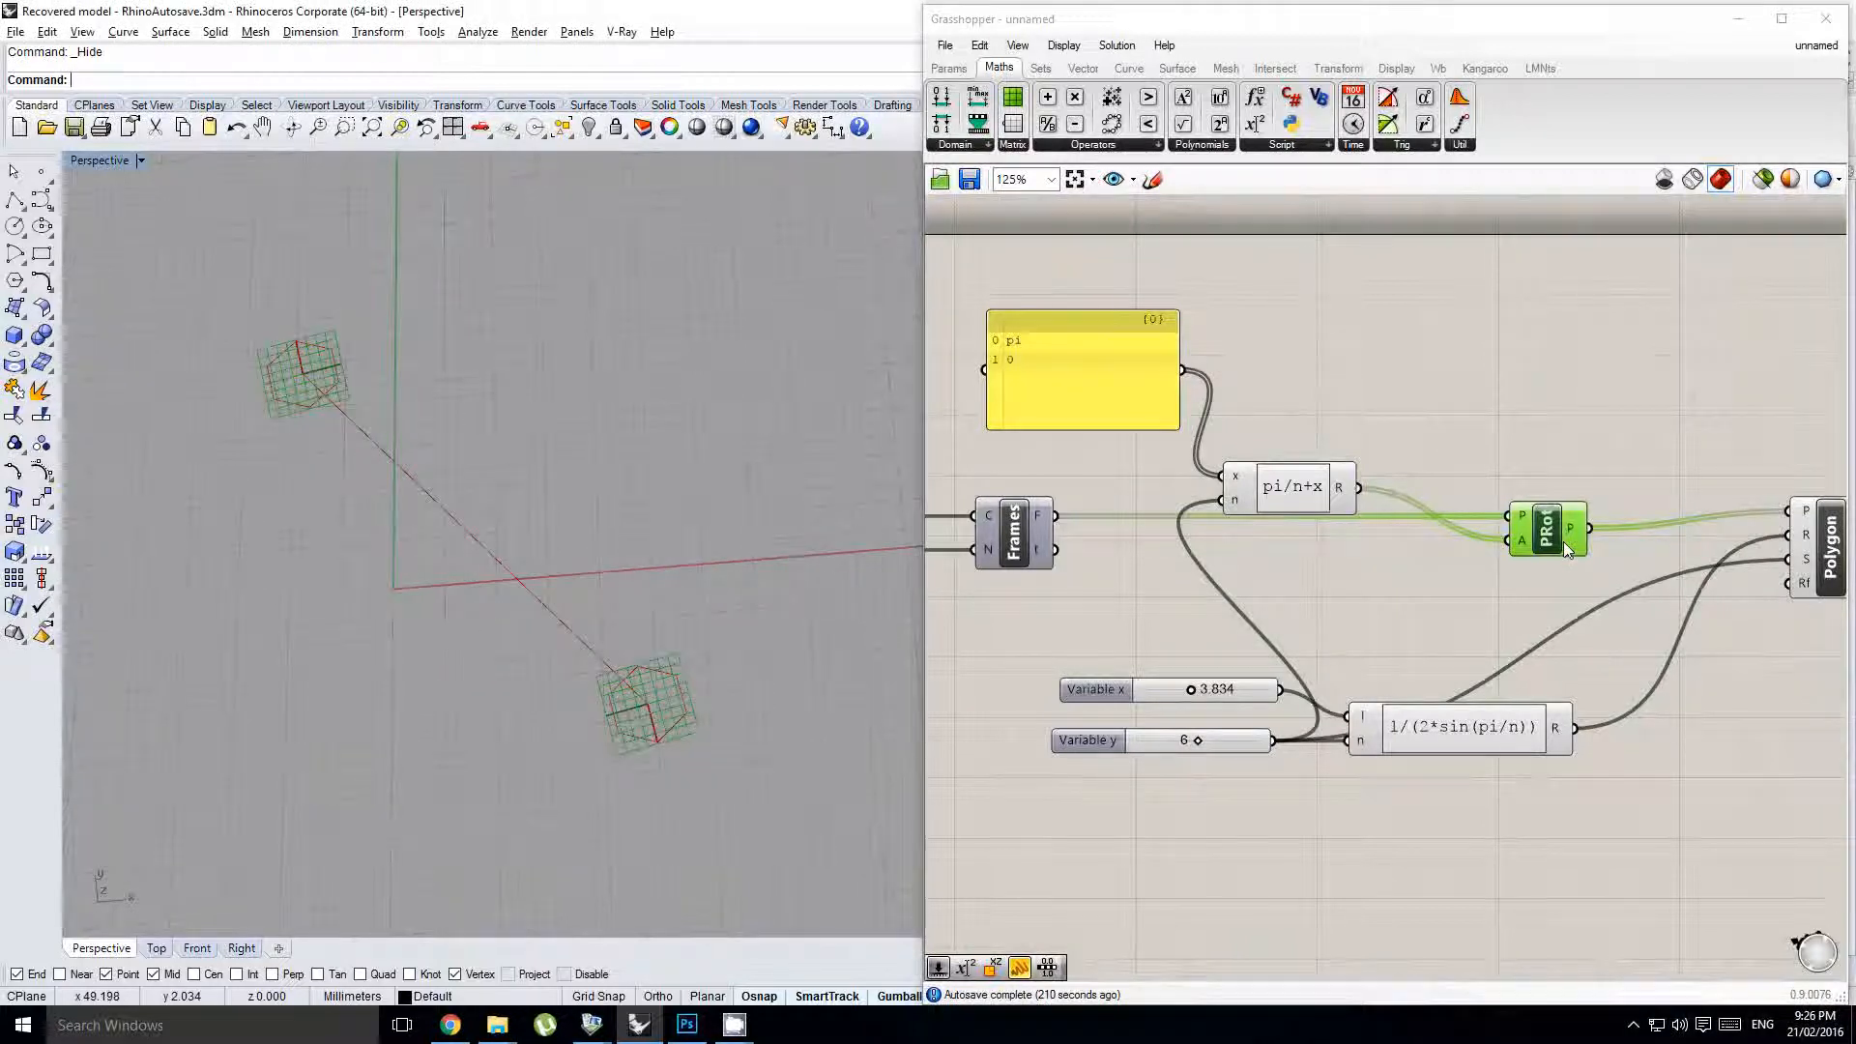
- Turn off the preview of the PRot component to hide the rotated planes
middle_click(1528, 537)
click(1588, 508)
right_drag(1399, 681, 1369, 677)
click(1363, 676)
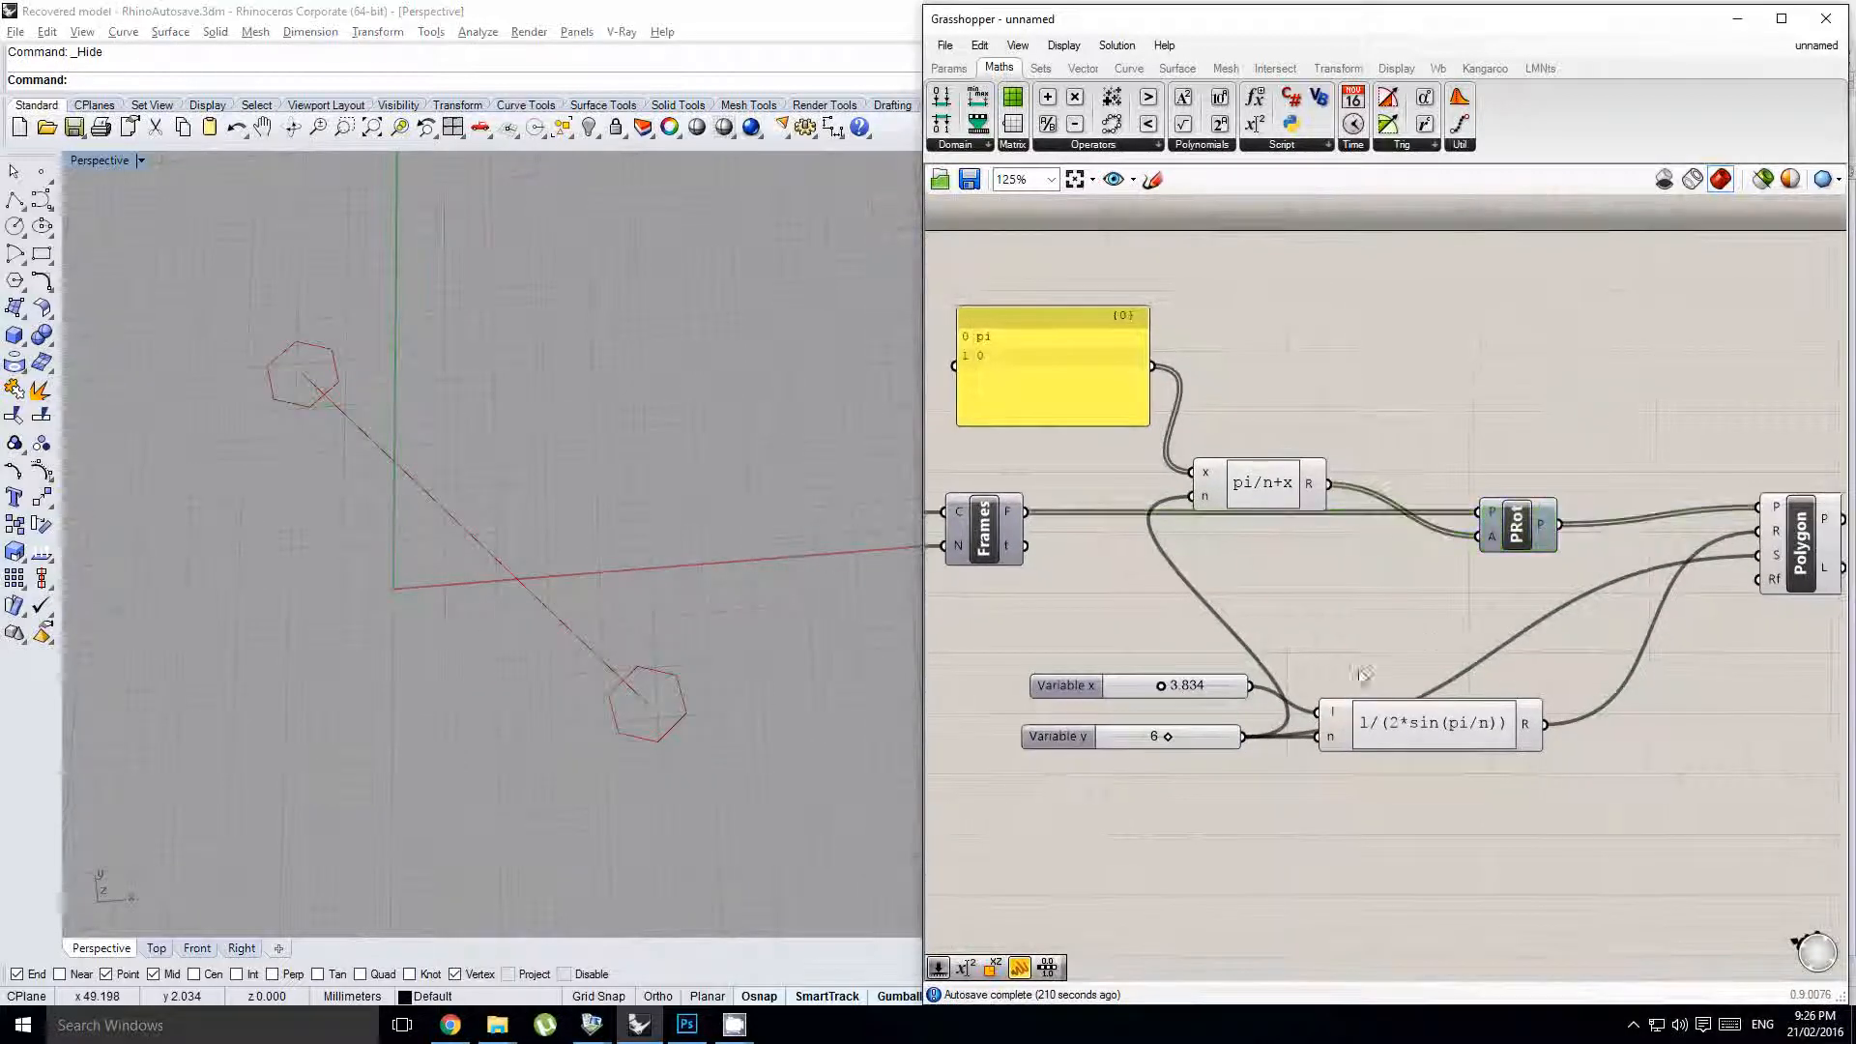
- Try the side-count slider at 8 and return it to 6 to test the polygons' orientation
scroll(1202, 730, up, 1)
drag(1159, 740, 1145, 739)
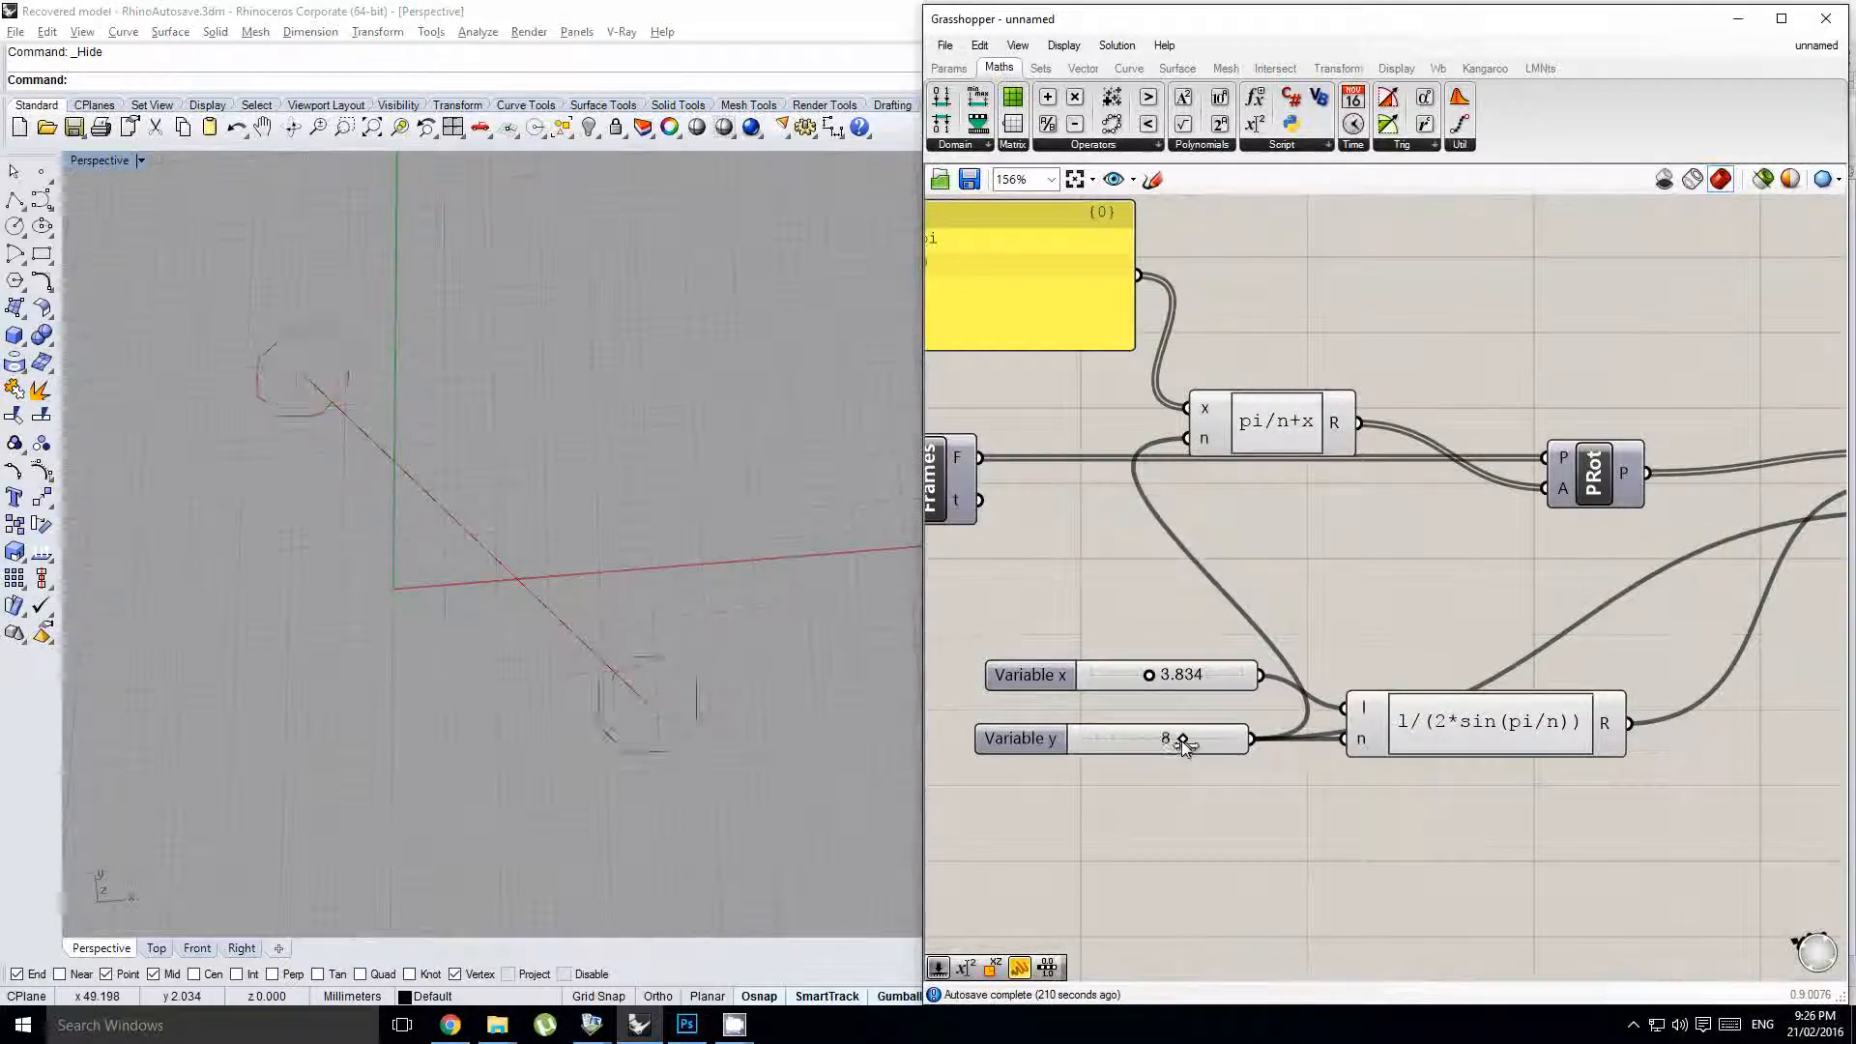
drag(1183, 740, 1156, 740)
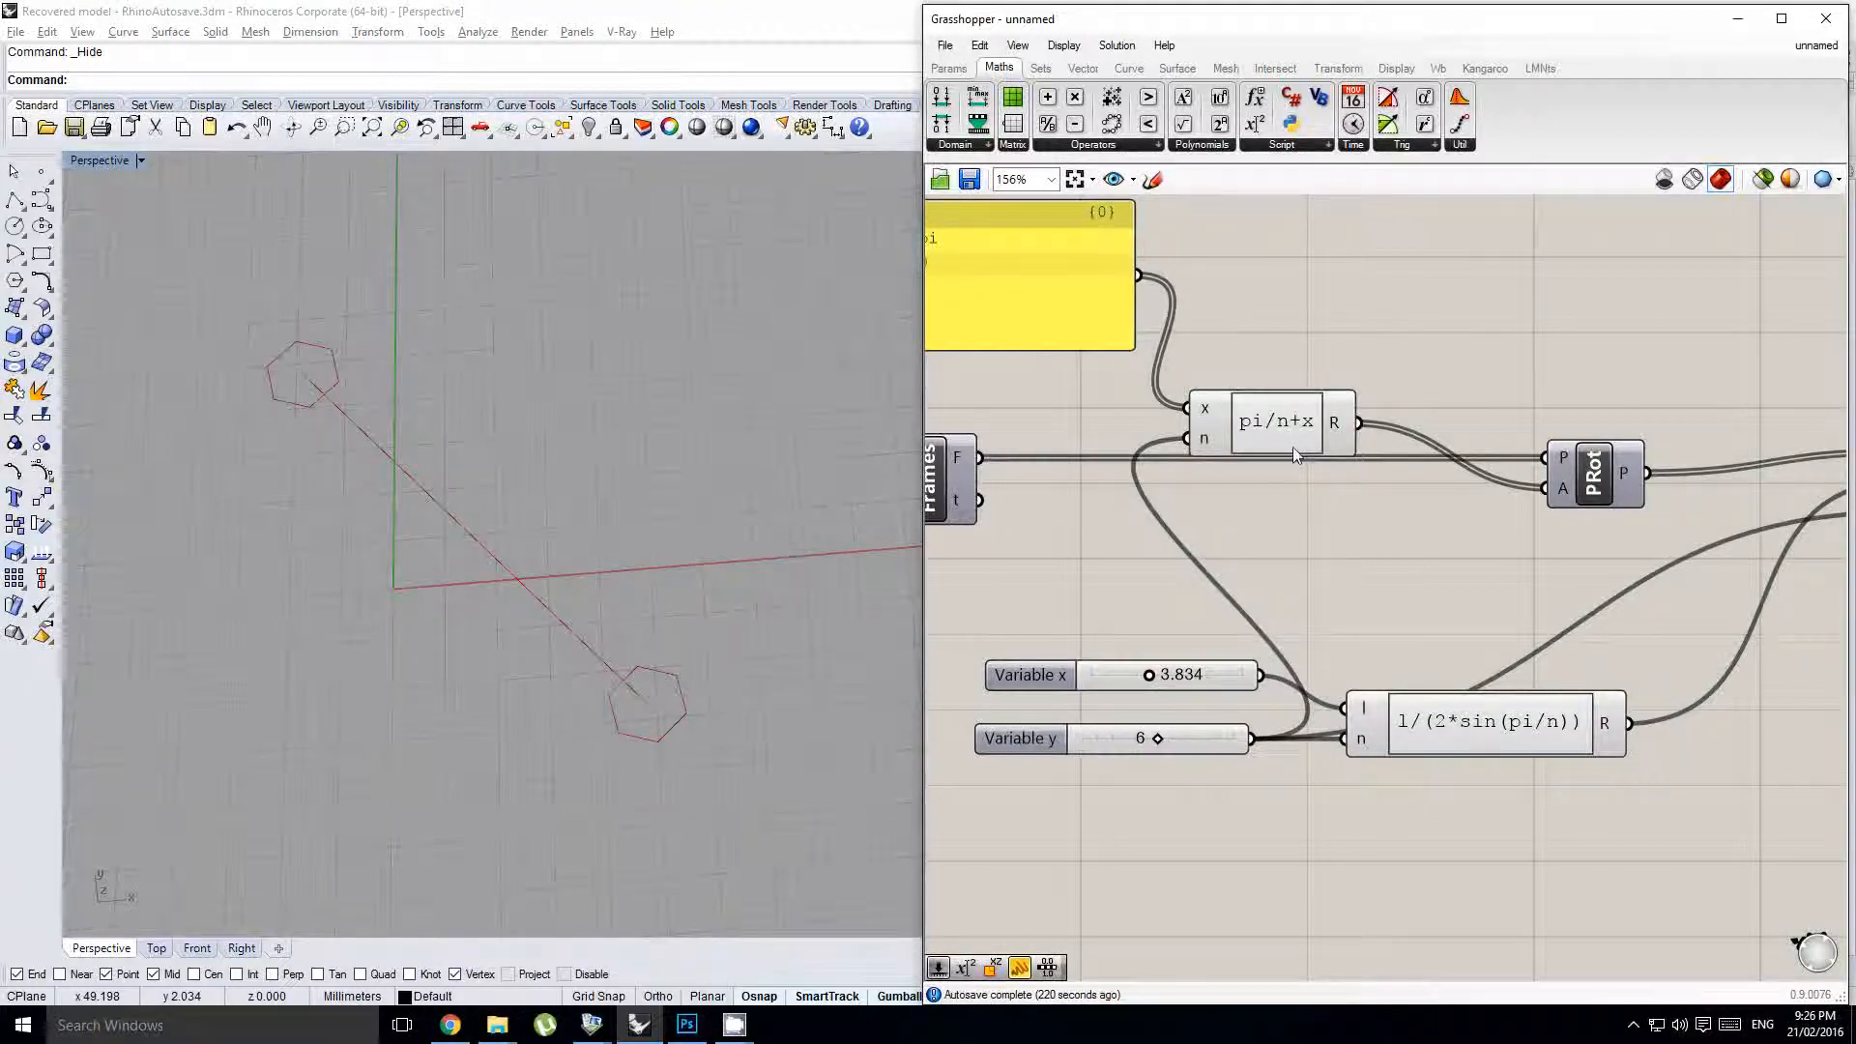
- Reorder the angle panel's values to 0 and pi, and set the side-count slider to 8
right_drag(1291, 455, 1546, 582)
double_click(1233, 386)
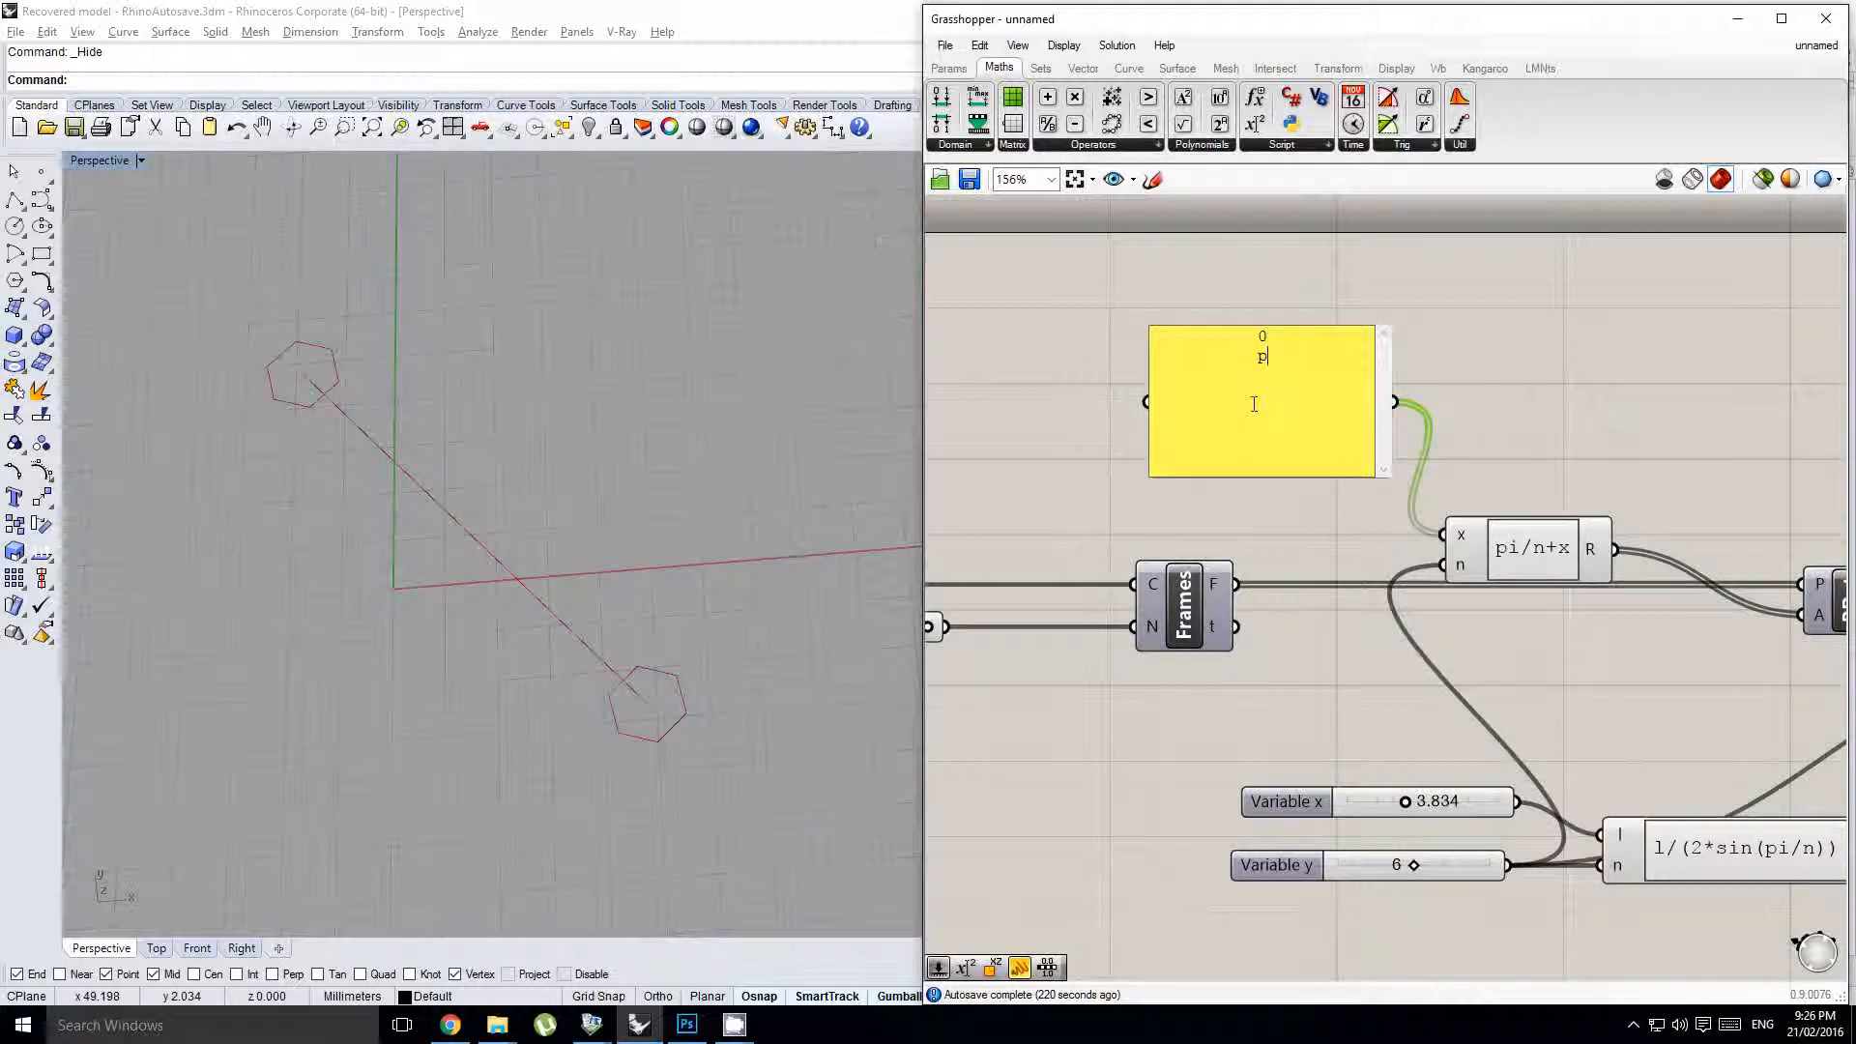
key(ctrl+Return)
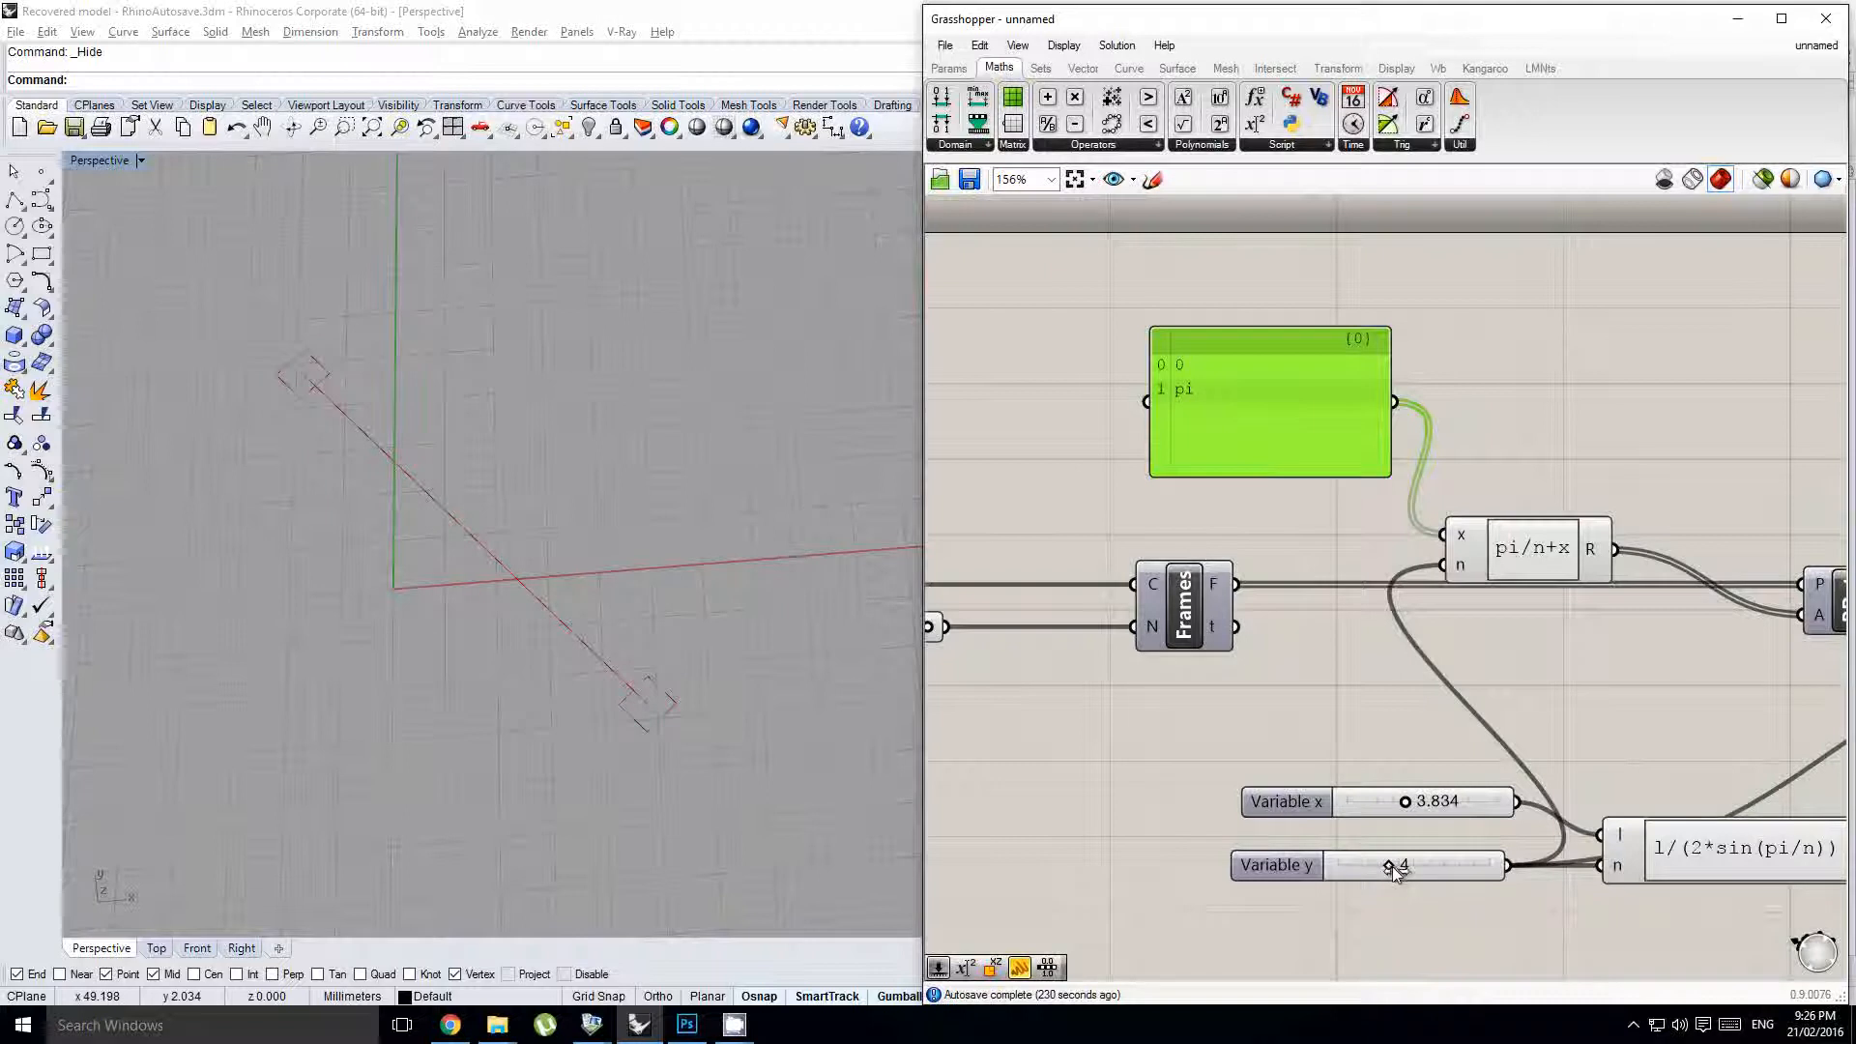
drag(1395, 870, 1439, 865)
right_drag(706, 618, 628, 580)
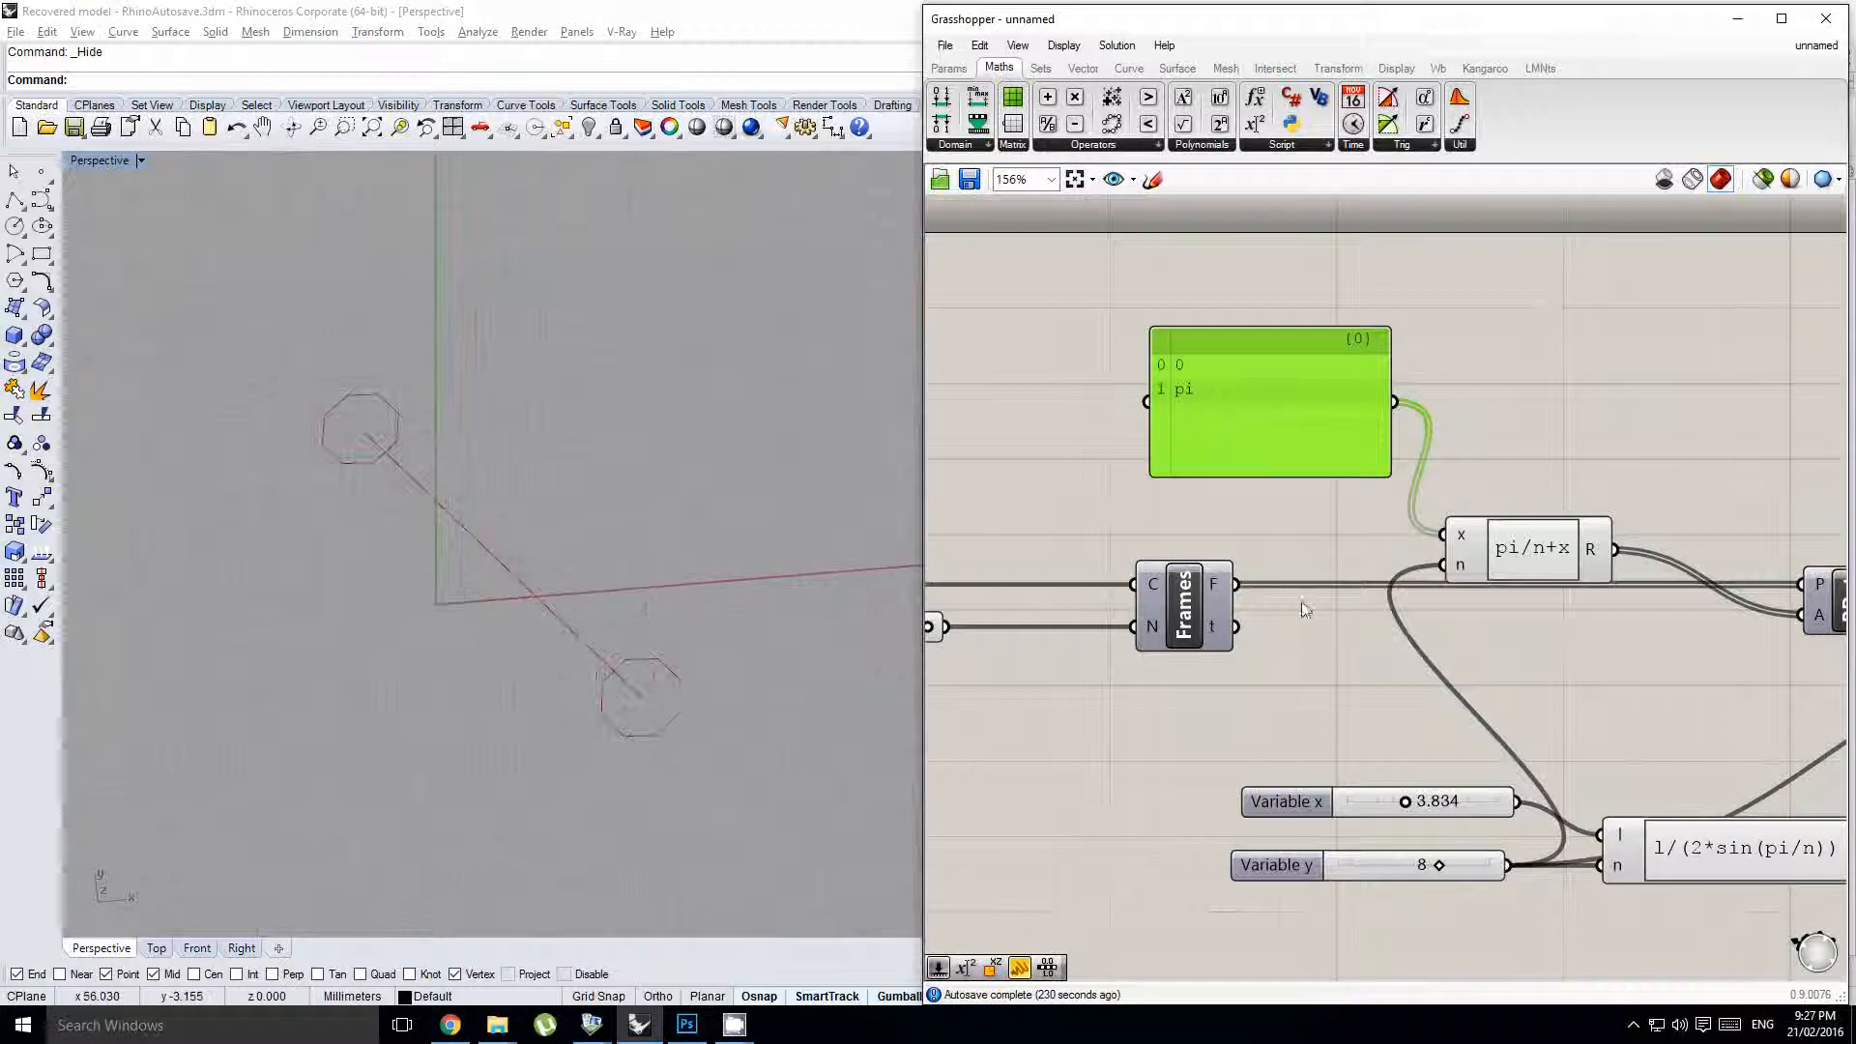
- Move the radius expression component slightly right, farther from the sliders
scroll(1306, 609, down, 4)
click(1305, 609)
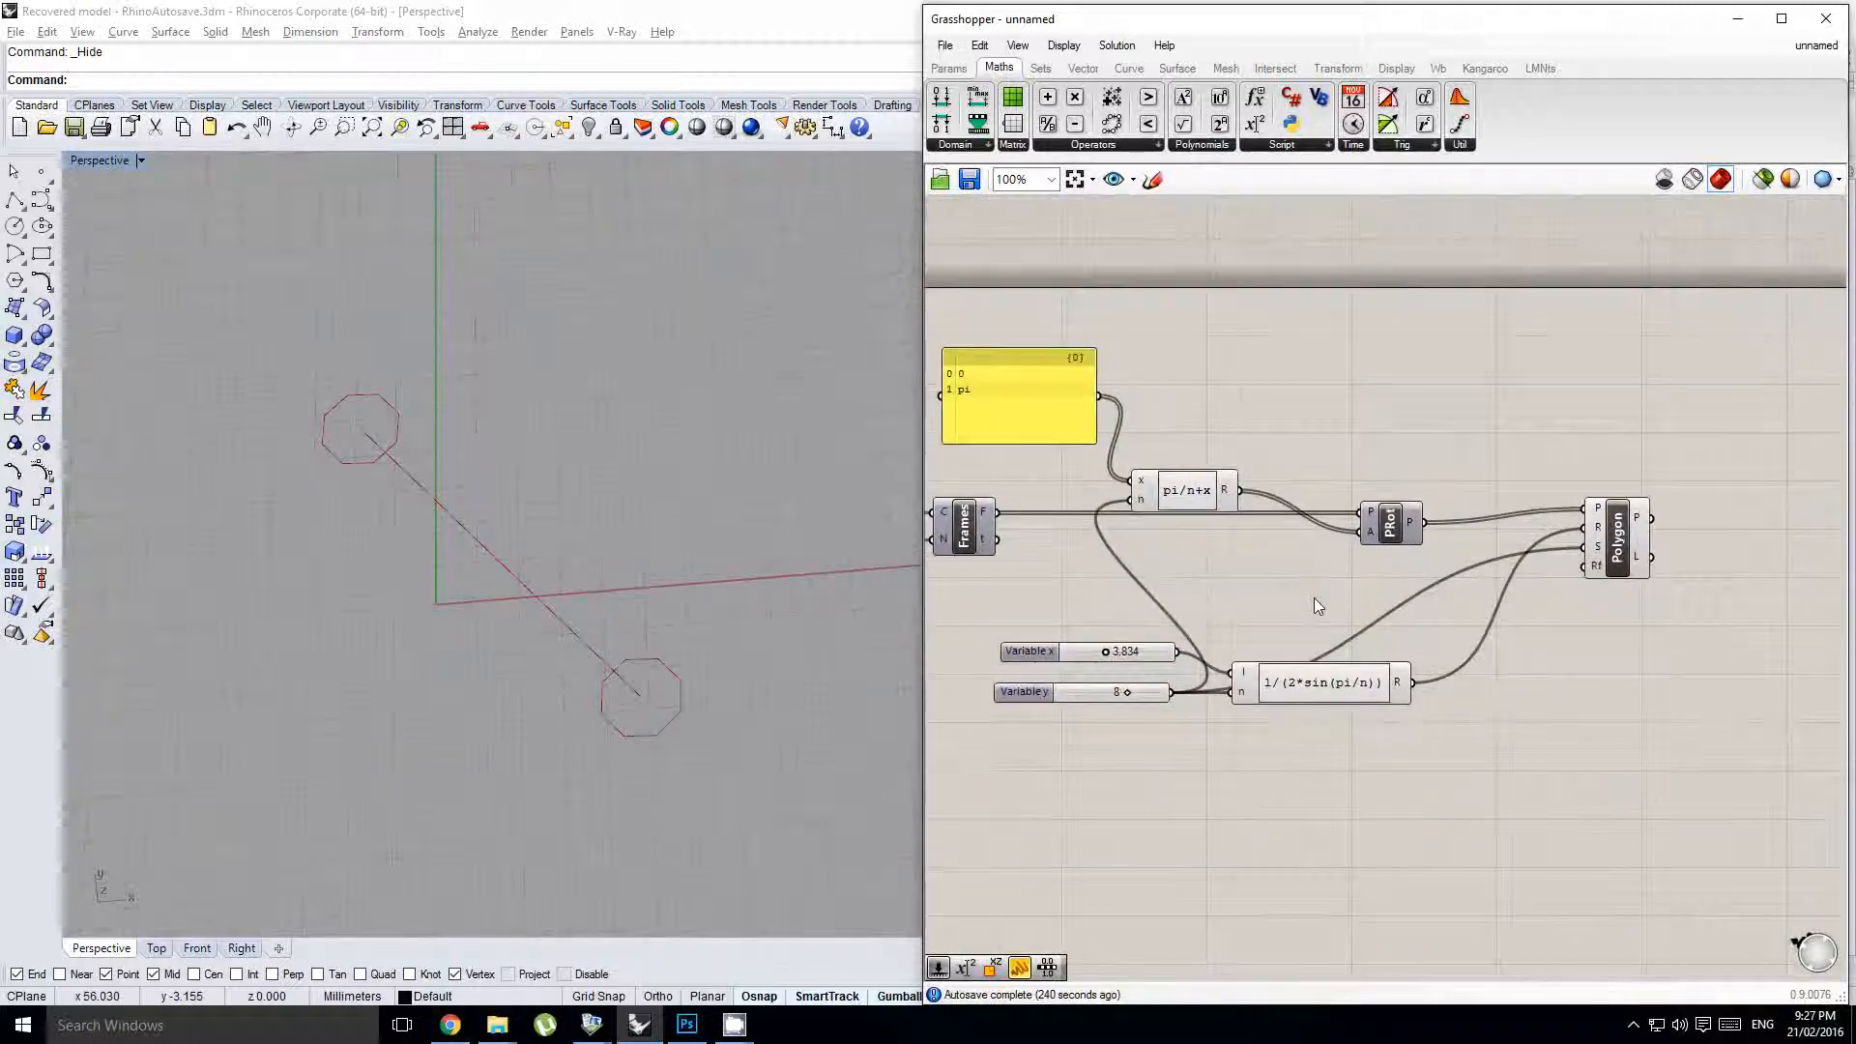
drag(1334, 689, 1389, 685)
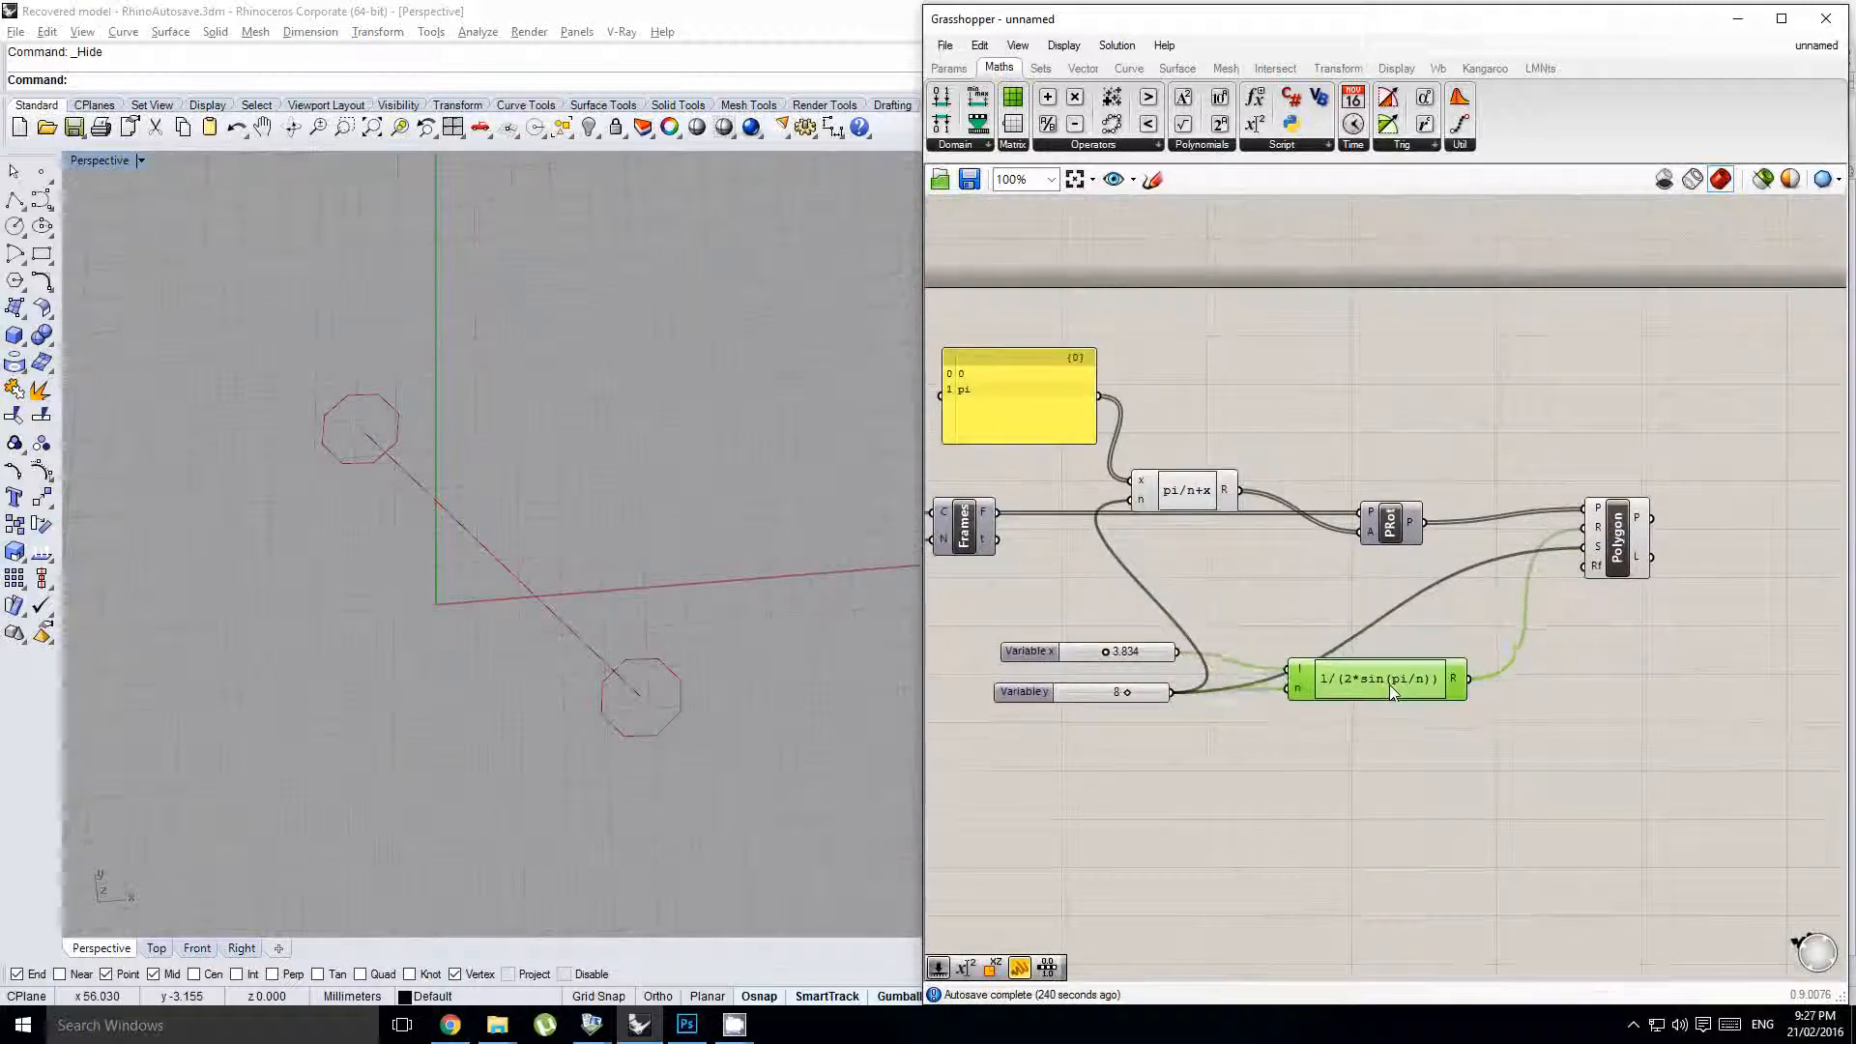
right_drag(1343, 606, 1288, 592)
- Select the Polygon component to highlight its output, set the side-count slider to 6, and clear the selection
click(1558, 537)
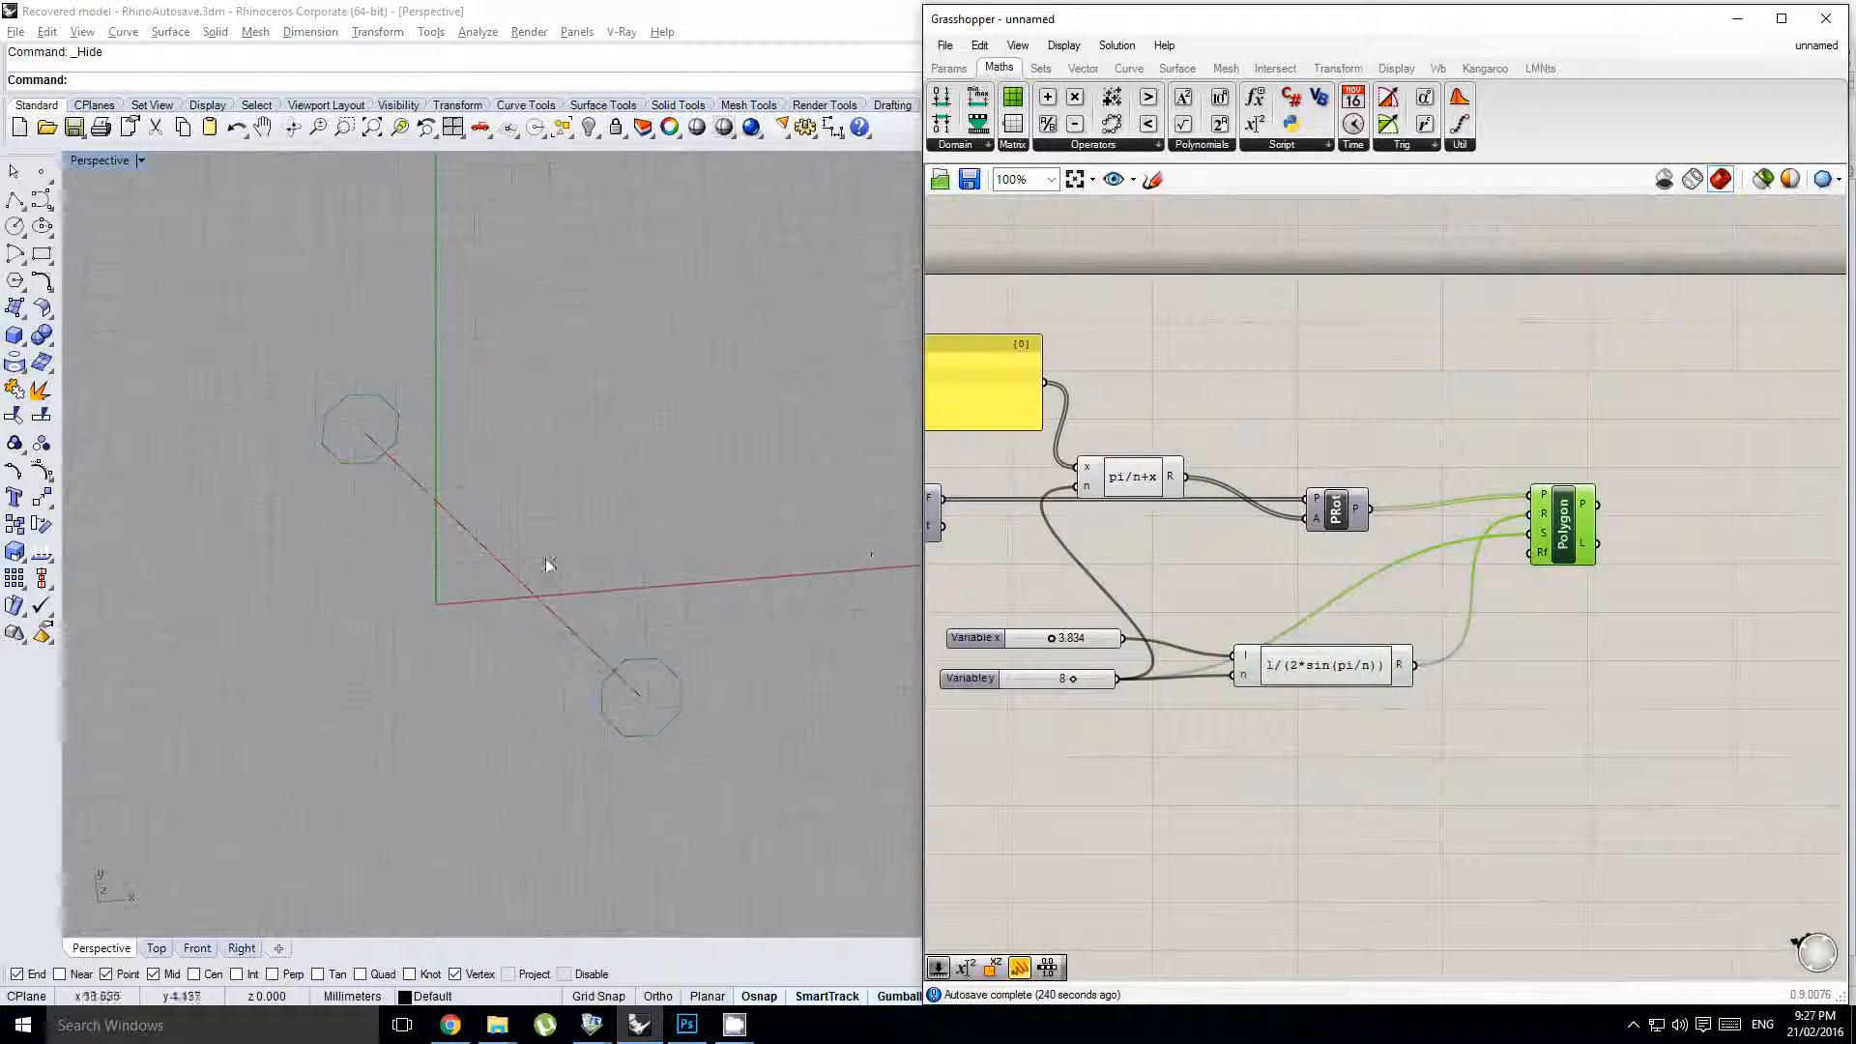
shift+right_drag(545, 559, 565, 563)
drag(1073, 681, 1063, 680)
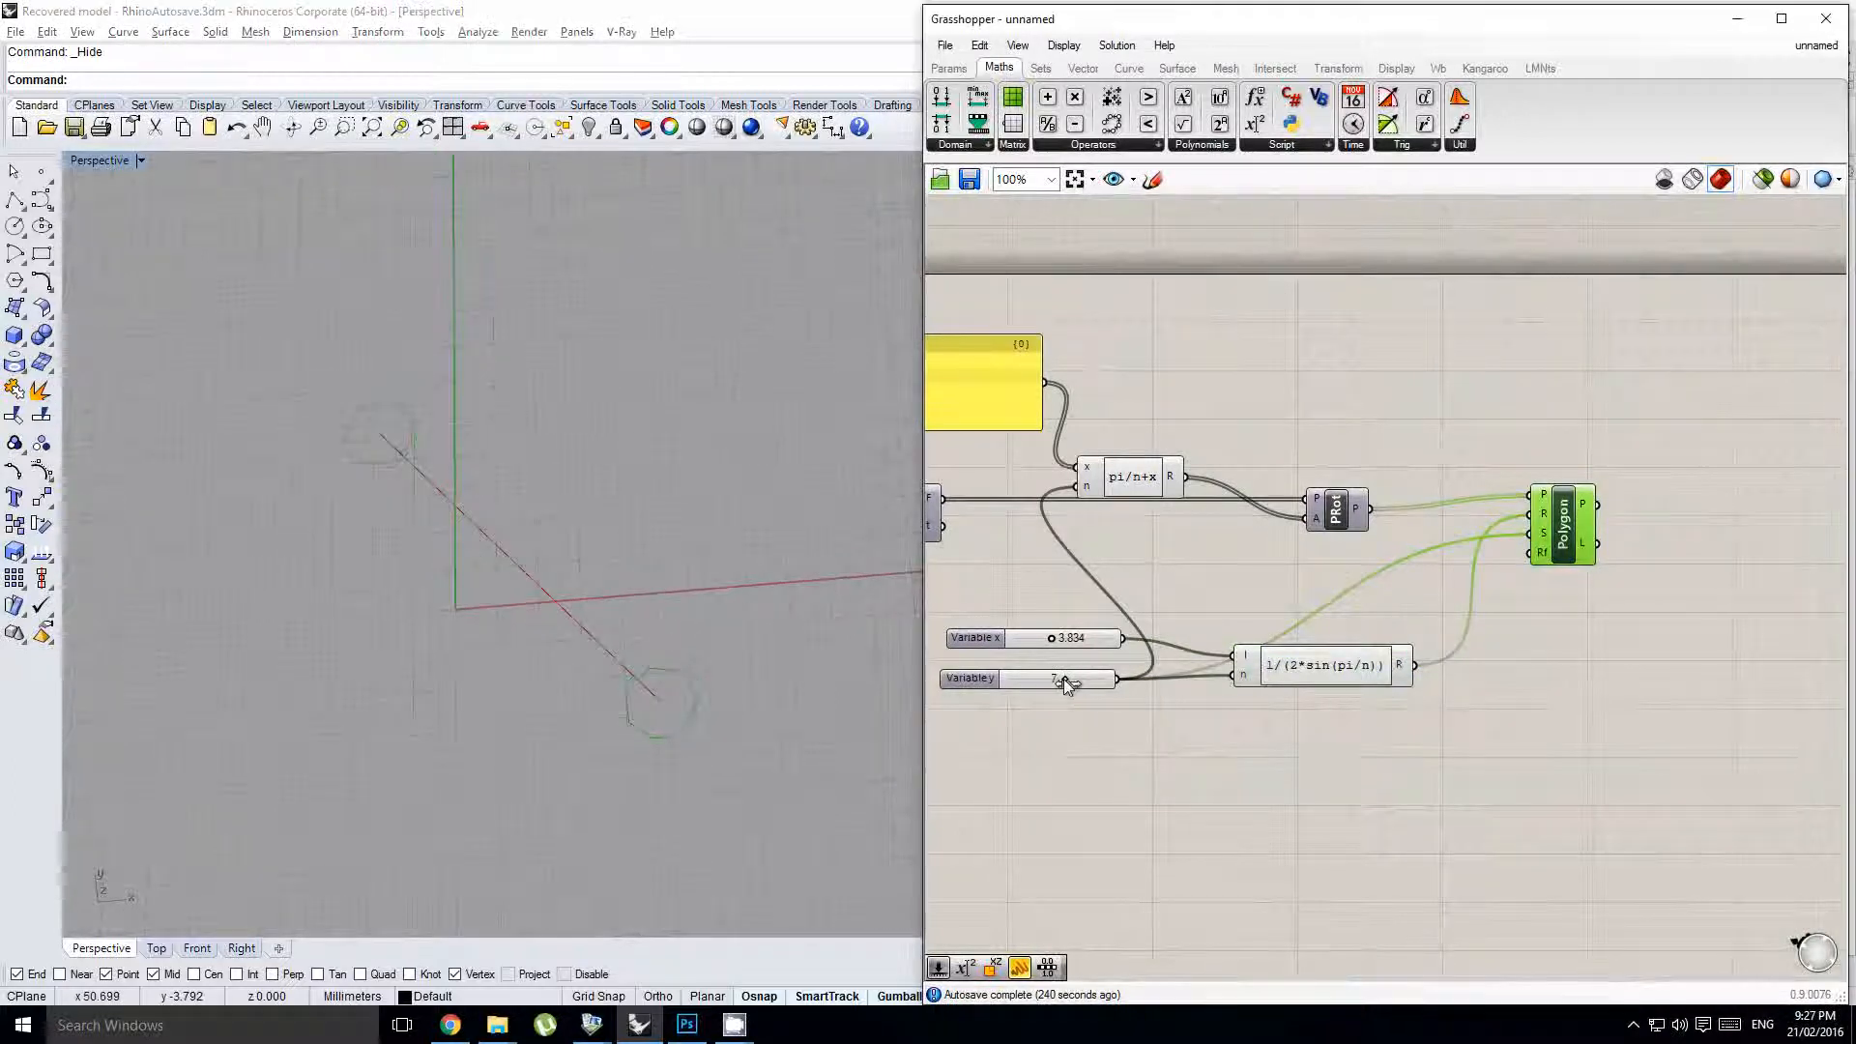
shift+right_drag(454, 496, 458, 487)
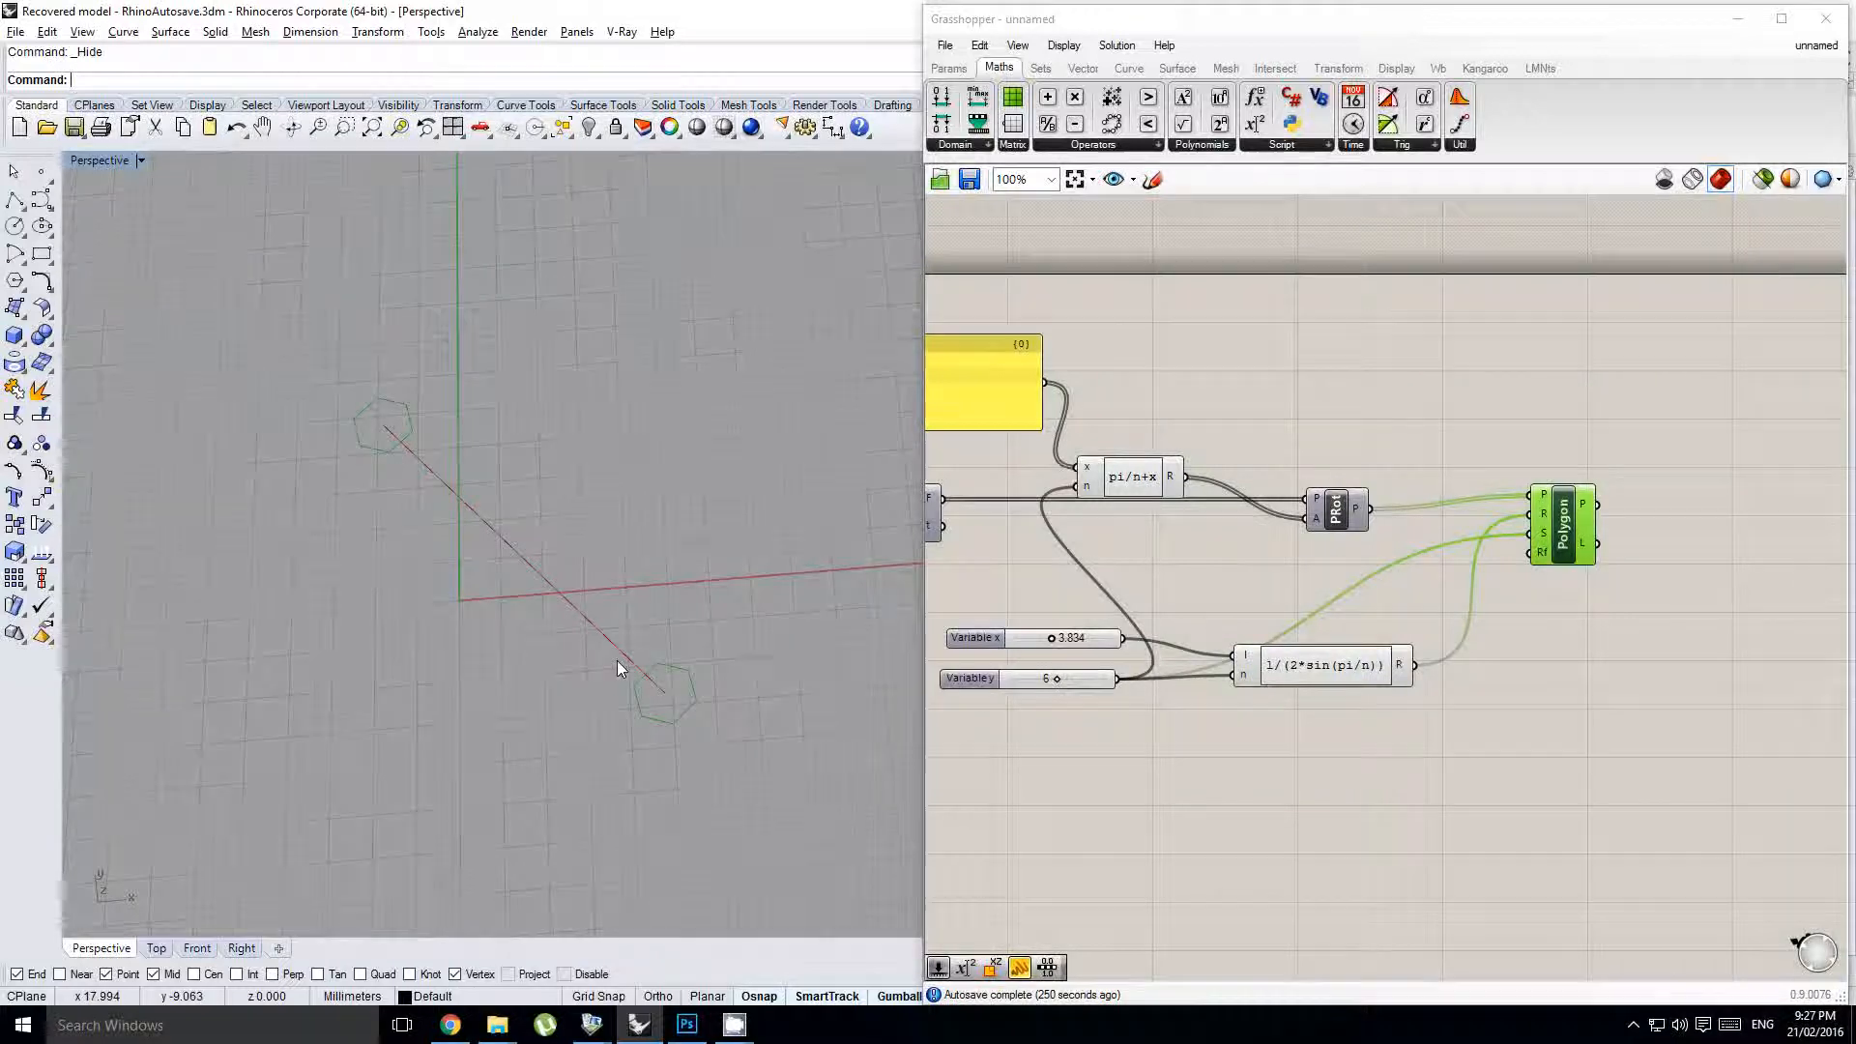
mouse_move(1359, 589)
right_down()
mouse_move(1273, 582)
mouse_move(1355, 571)
right_up()
click(1300, 575)
shift+right_drag(473, 661, 491, 657)
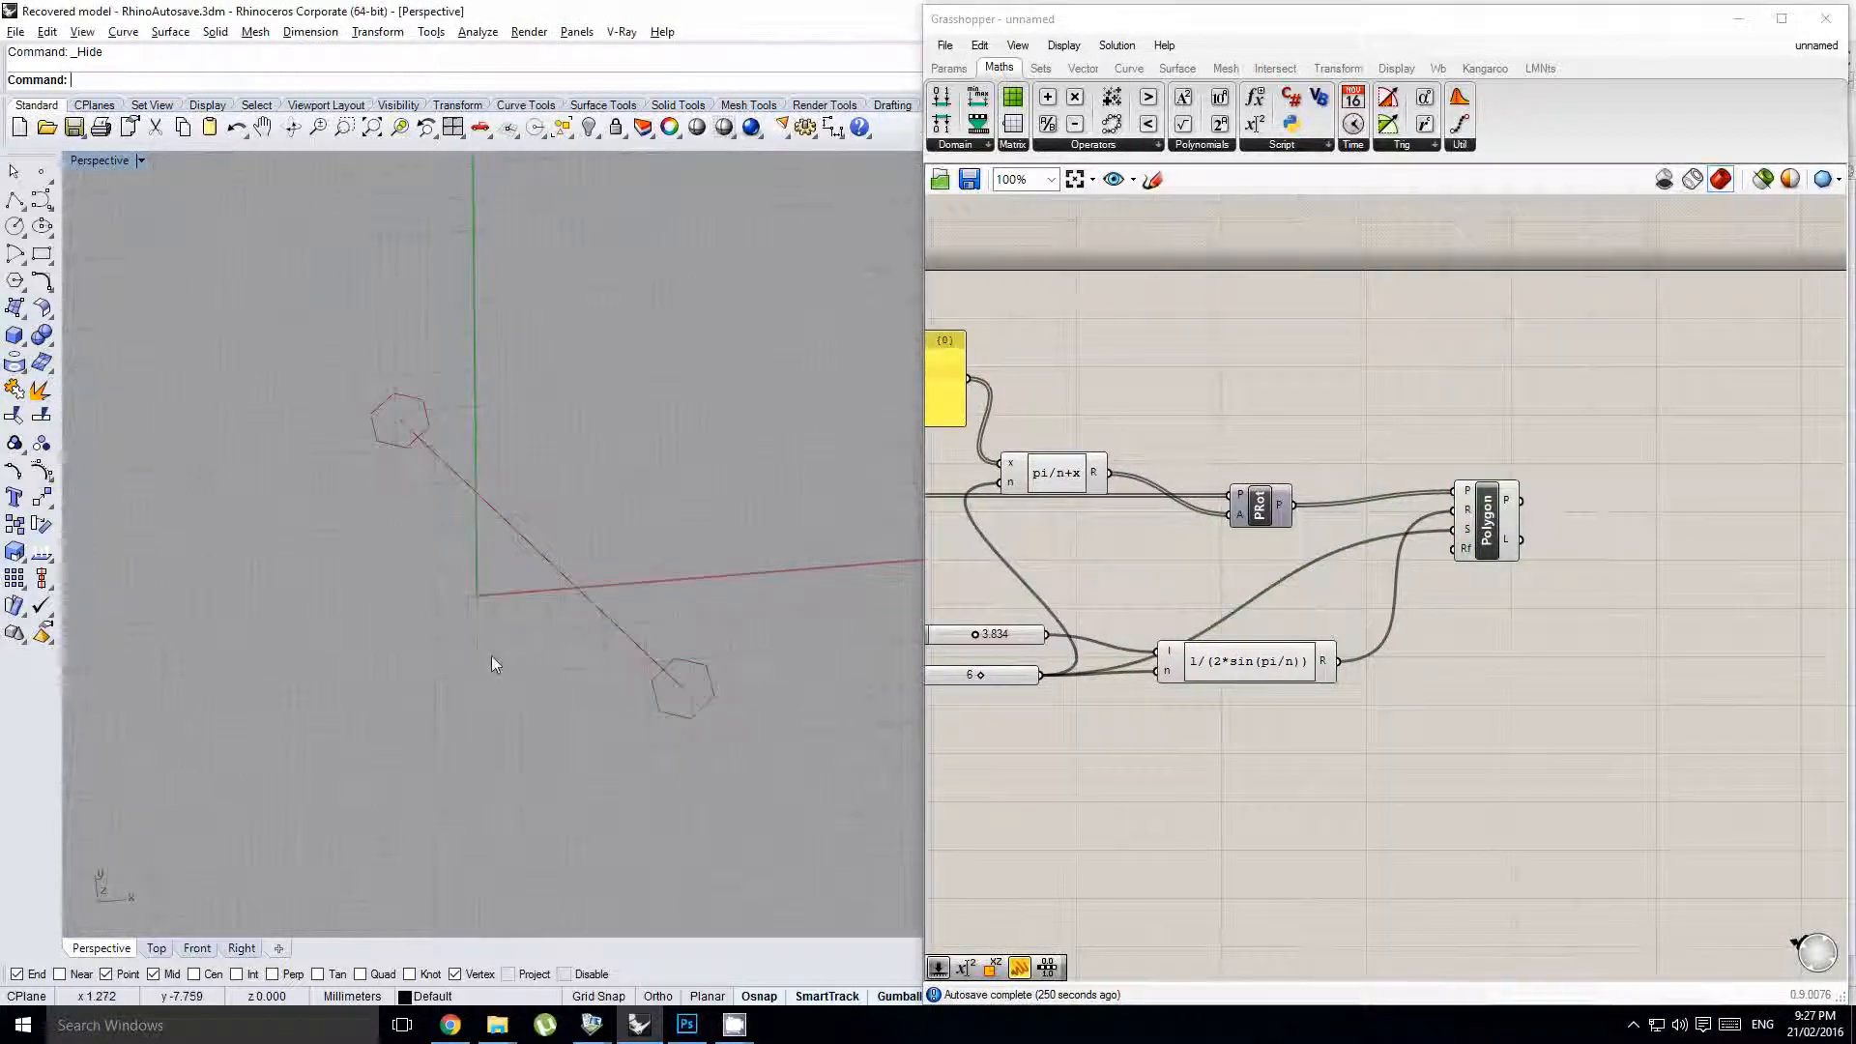
- Switch the viewport to the Top view and examine the line and the polygons at both of its ends
right_drag(1163, 577, 1179, 570)
click(1381, 621)
scroll(1282, 660, up, 1)
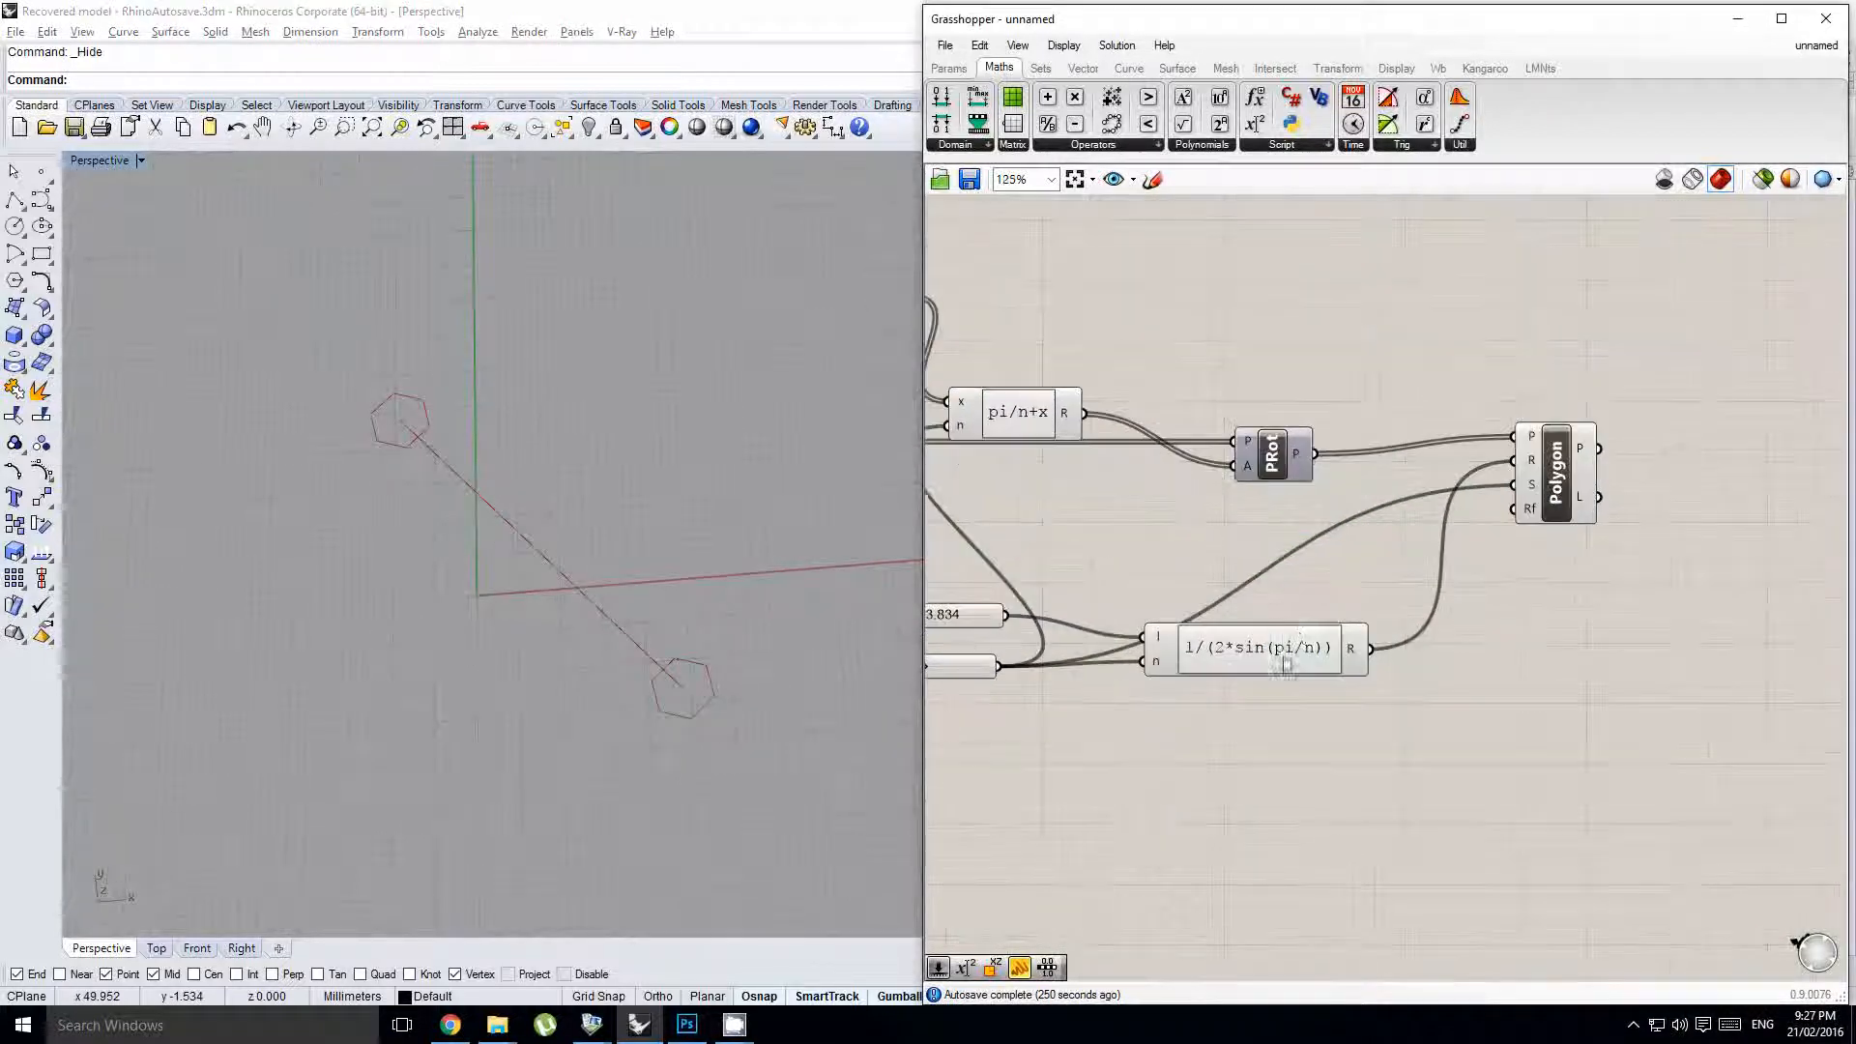
scroll(1312, 587, down, 1)
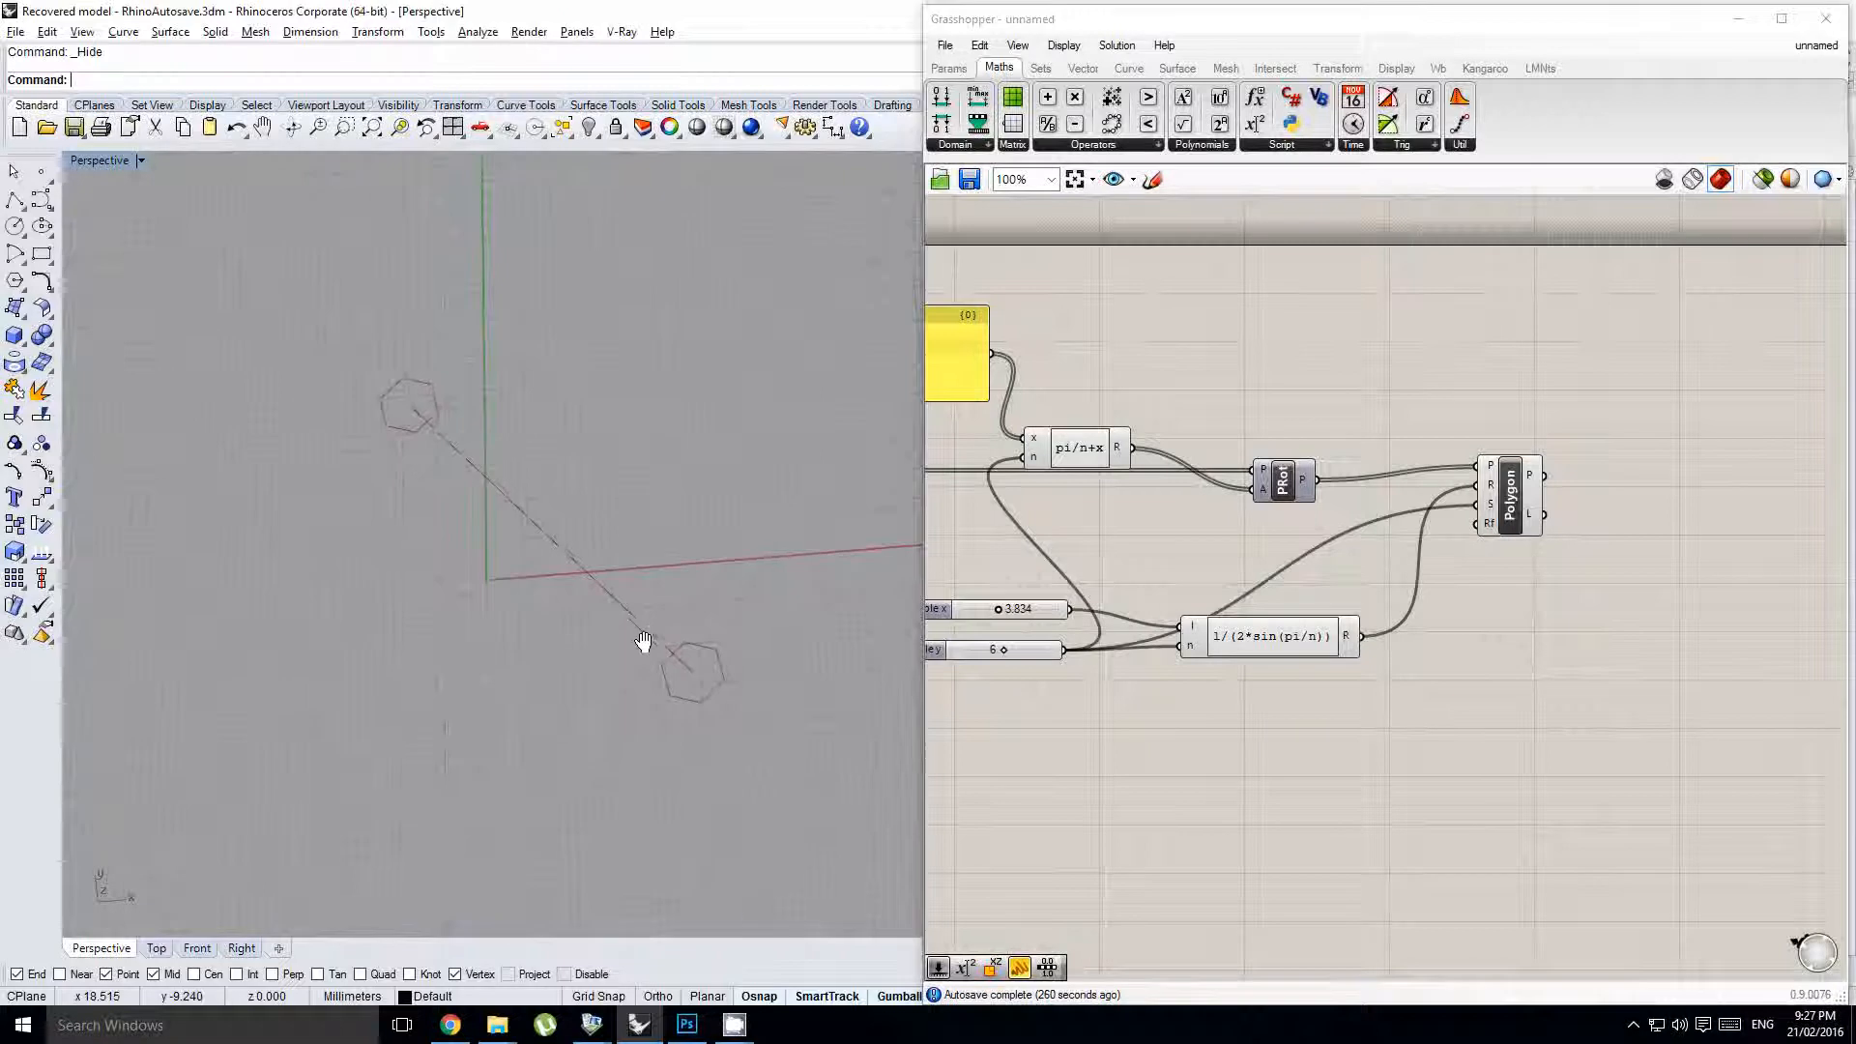
shift+right_drag(642, 642, 598, 595)
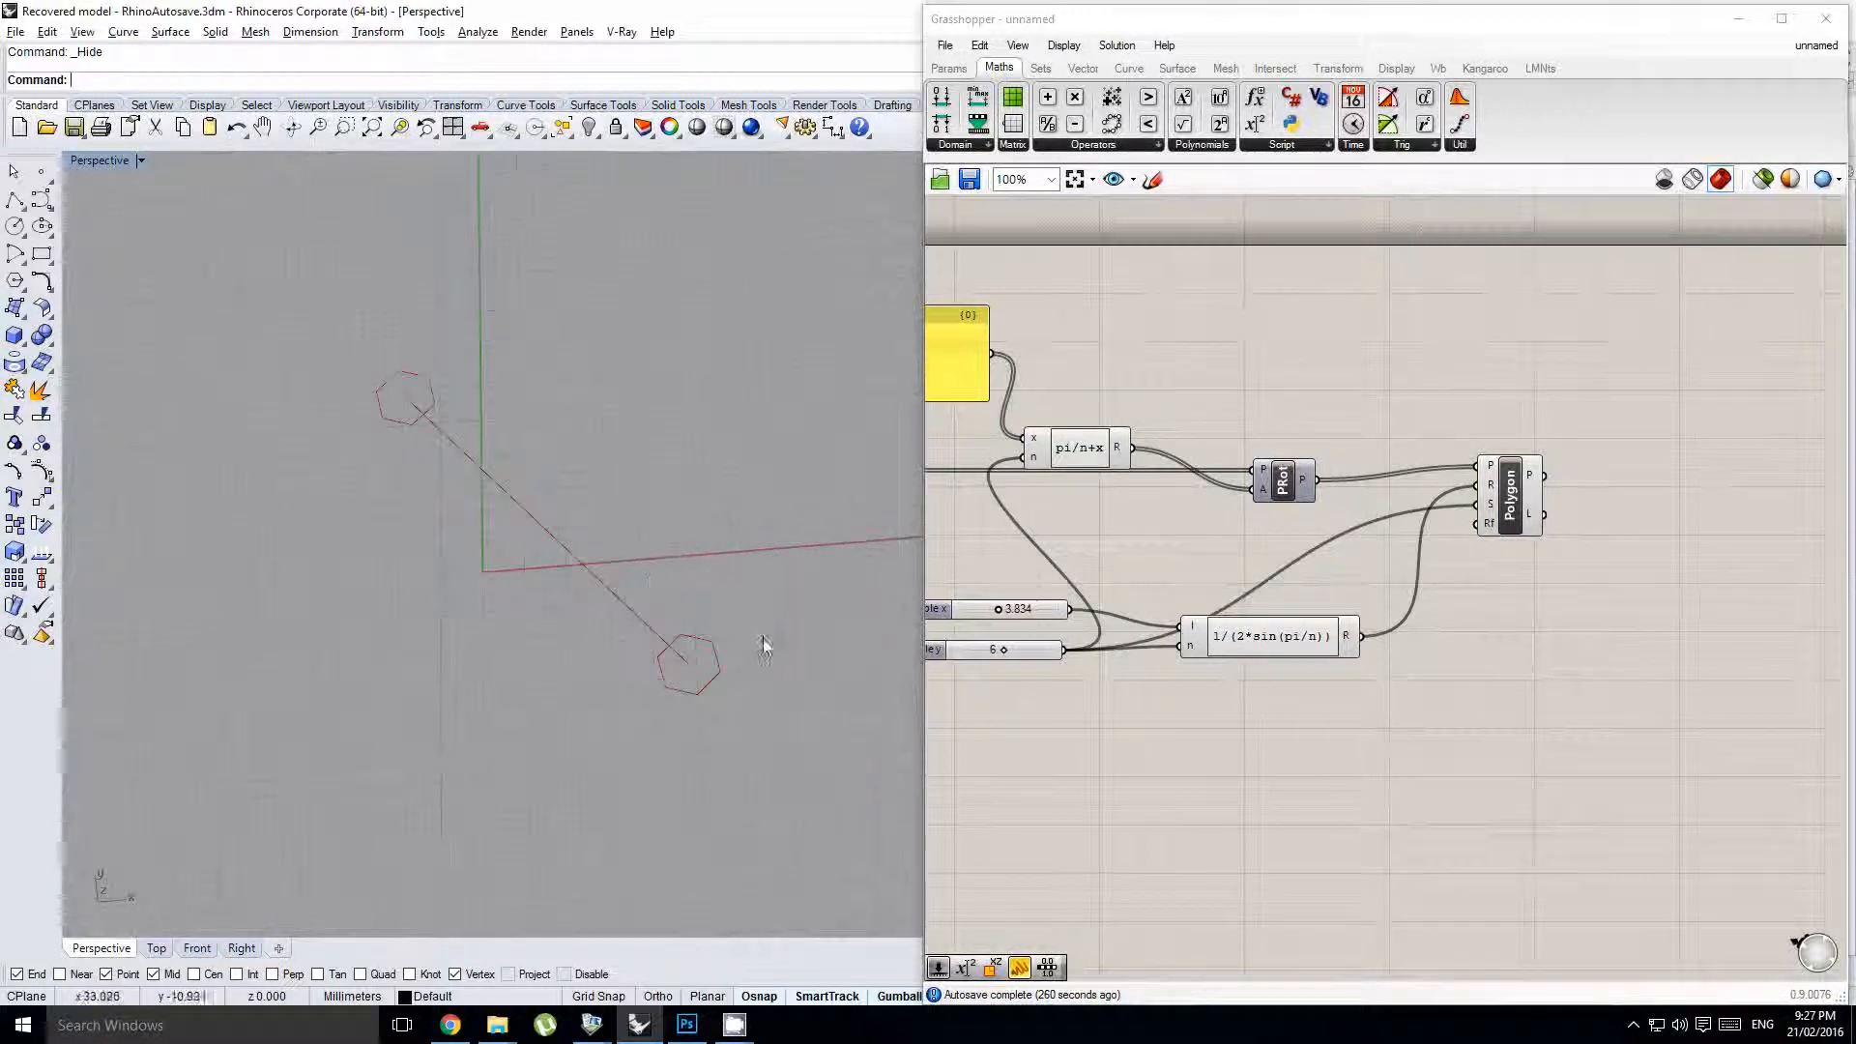
key(ctrl+F1)
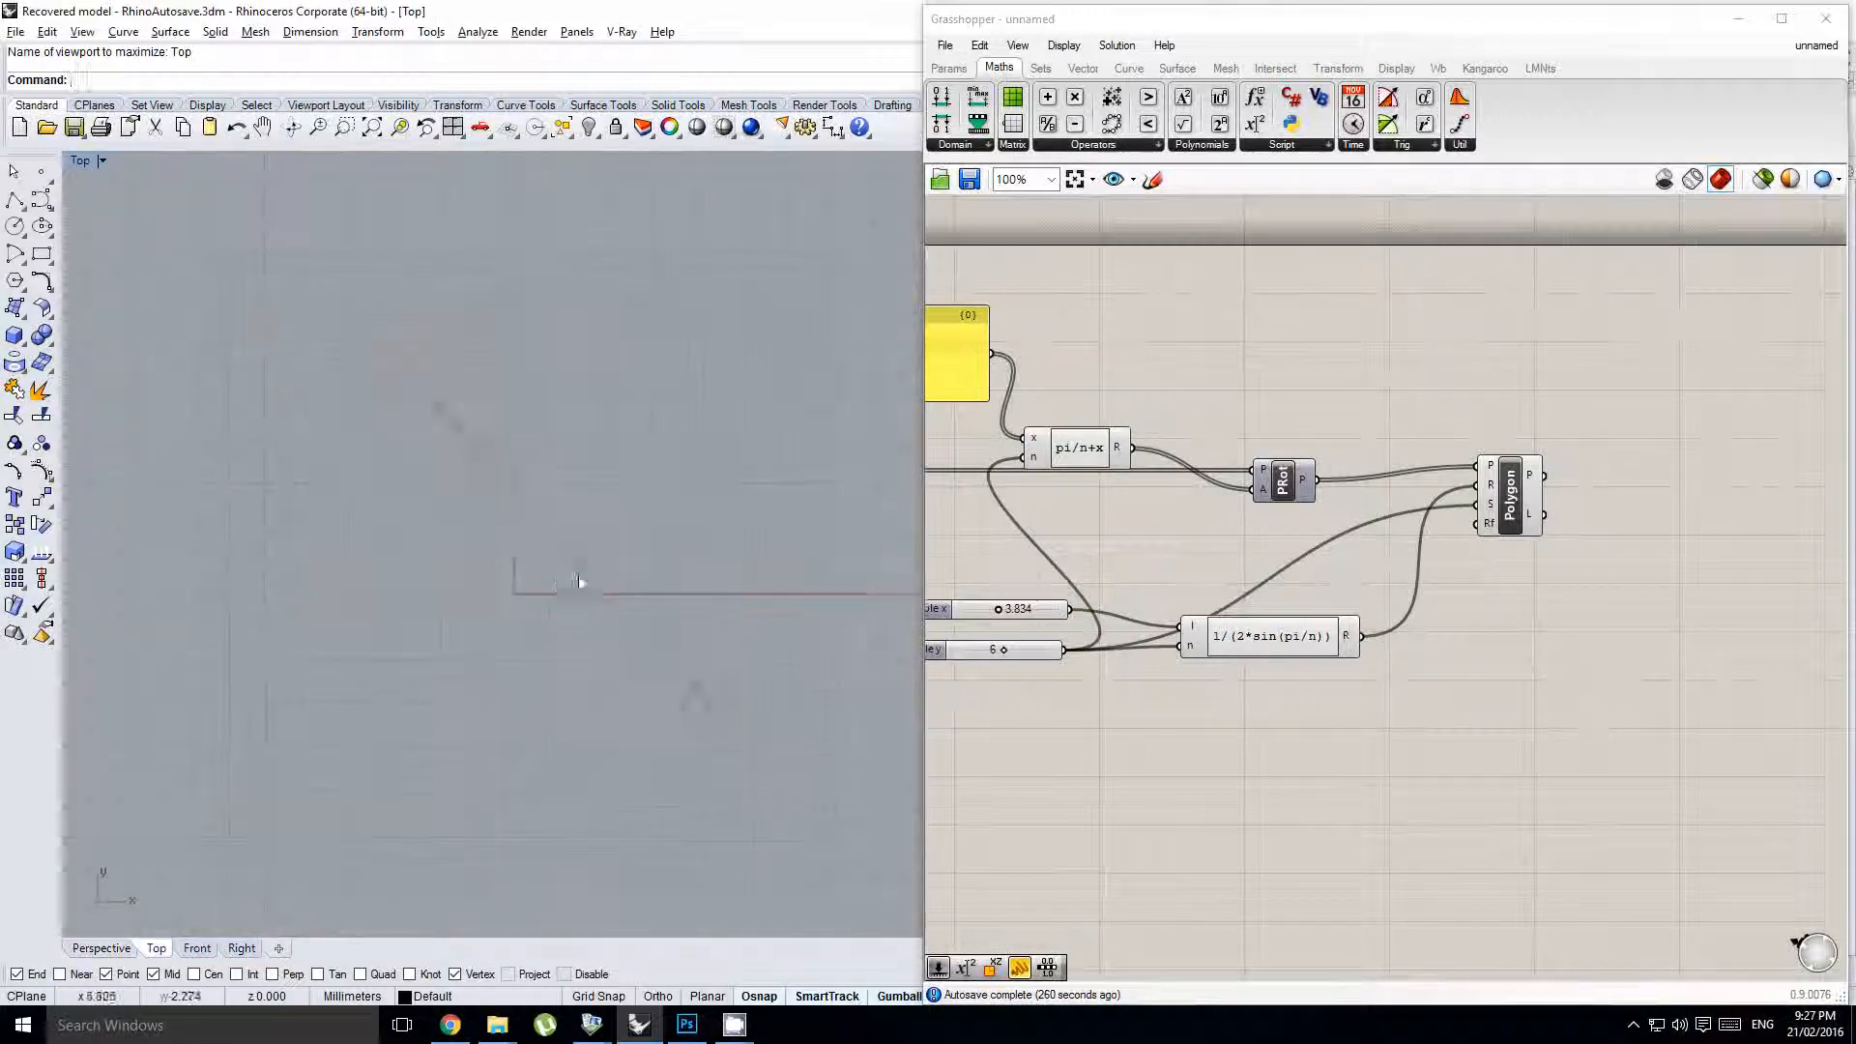
click(1286, 638)
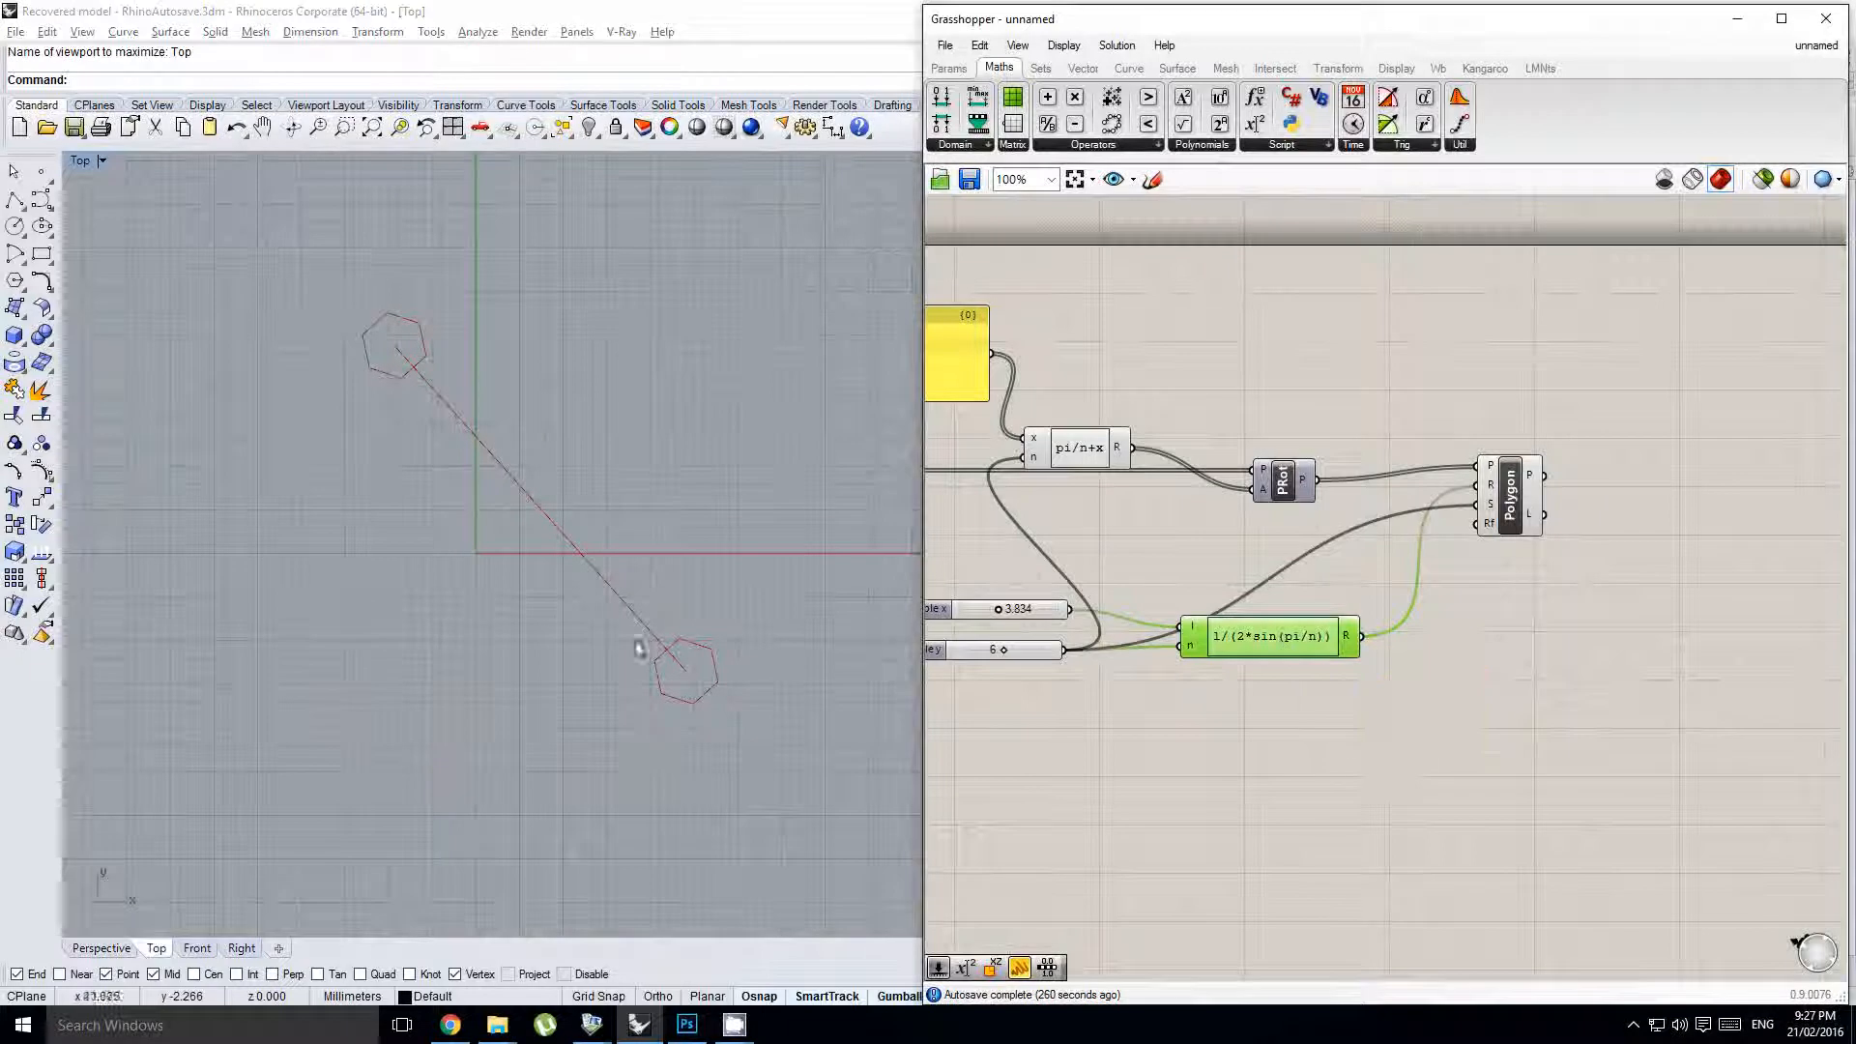
click(657, 654)
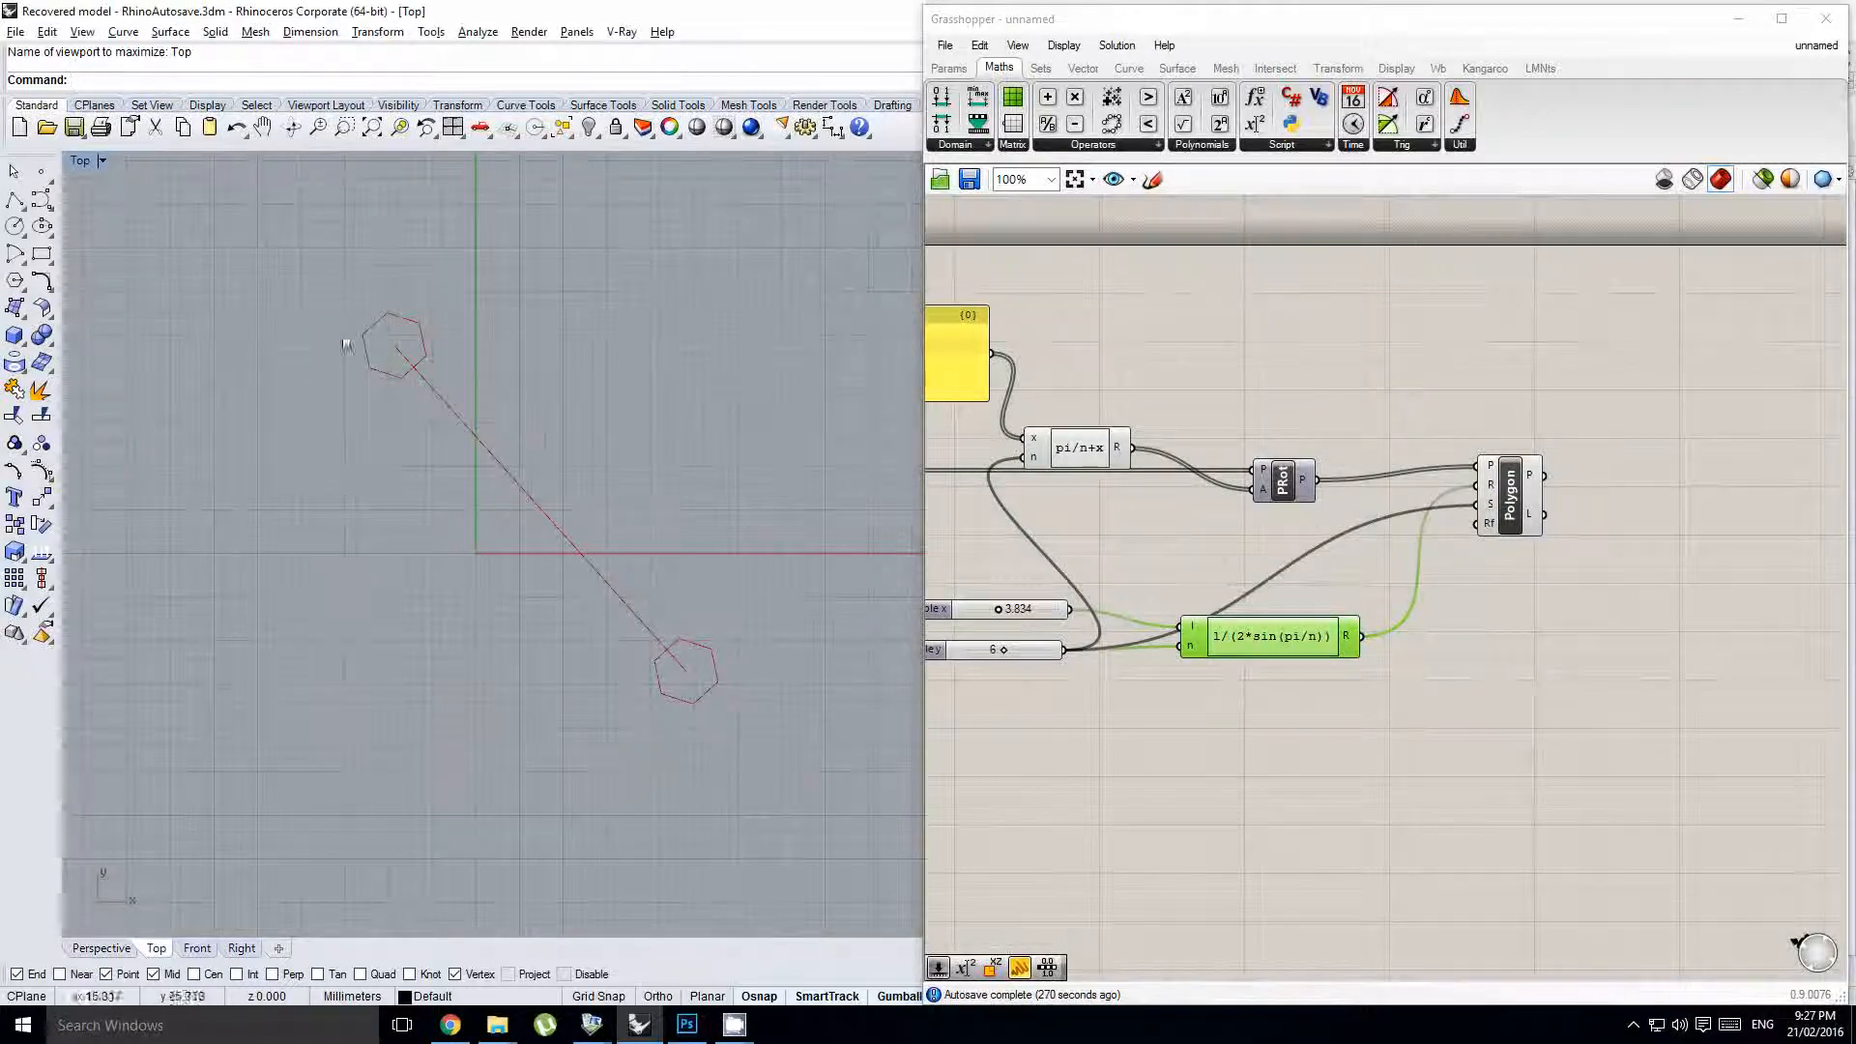
- Add a curve Length component below the radius expression and connect the referenced line's Curve parameter to its input
scroll(1376, 520, down, 1)
scroll(1400, 547, up, 1)
right_drag(1337, 535, 1412, 526)
click(1412, 526)
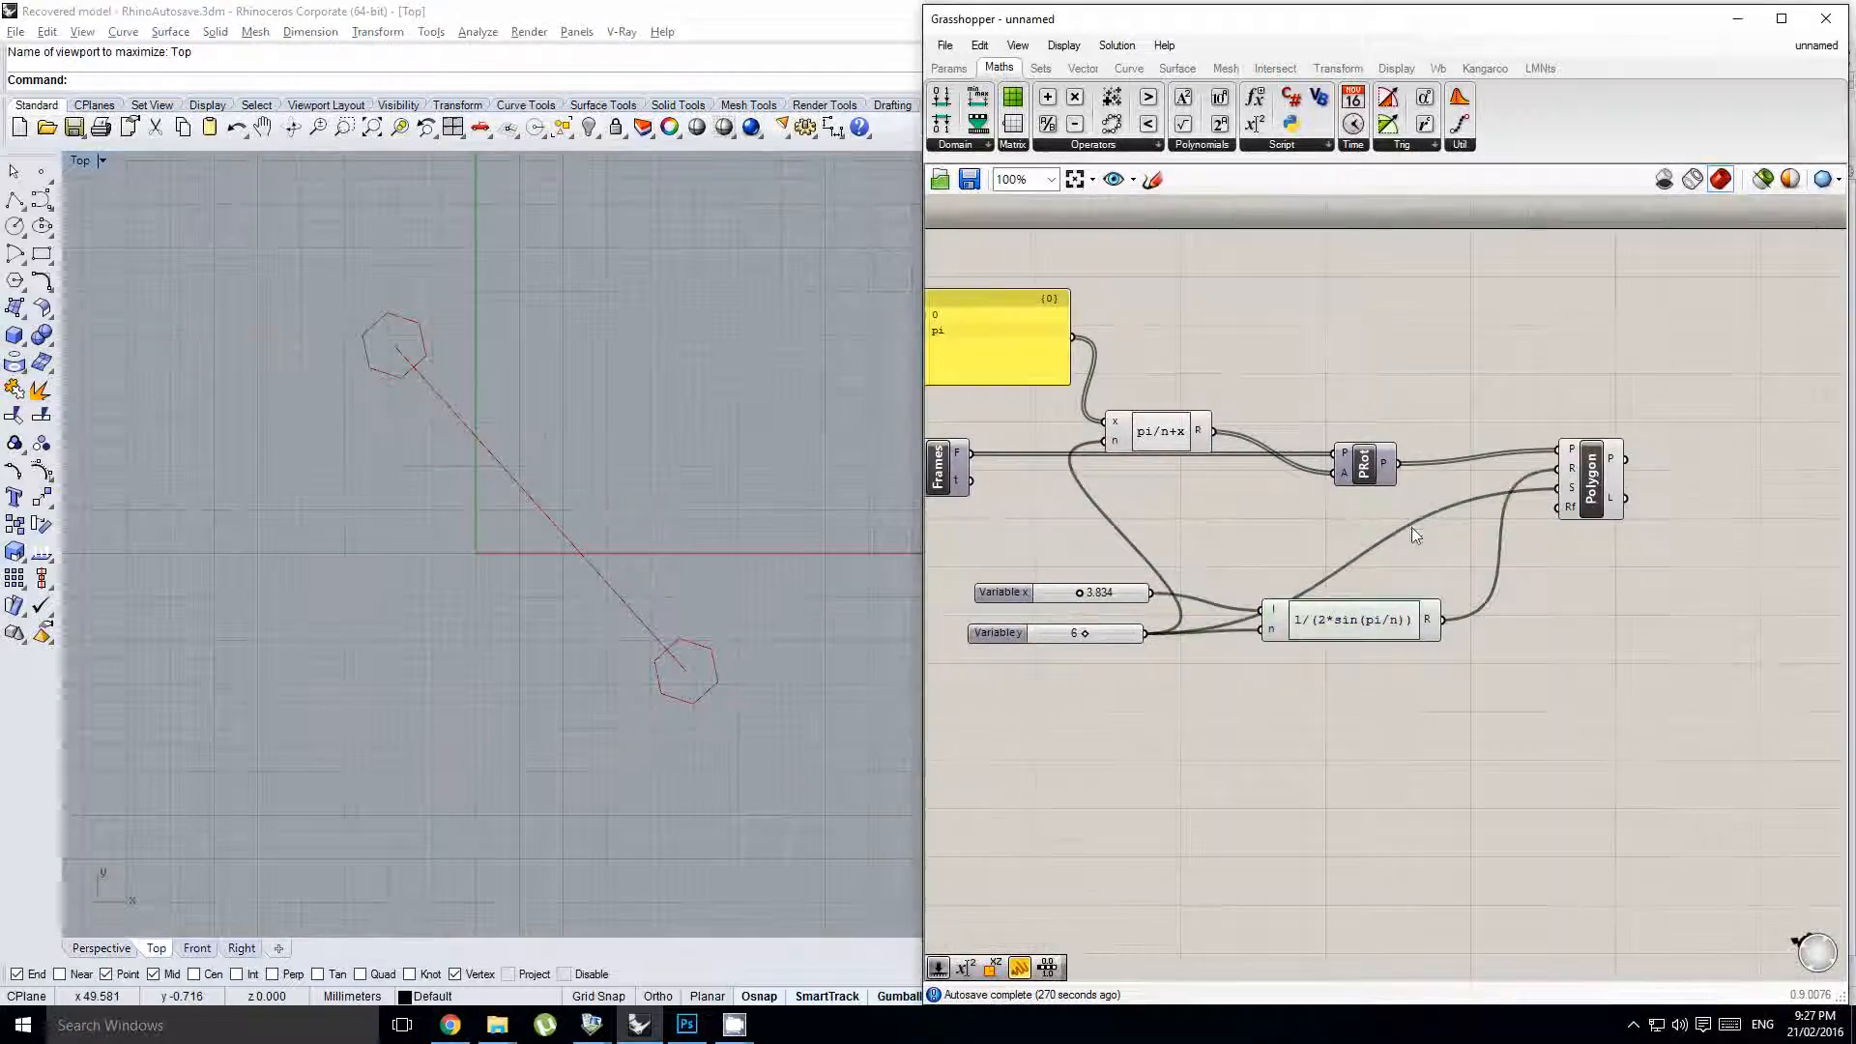
scroll(1409, 525, down, 1)
scroll(1343, 662, up, 1)
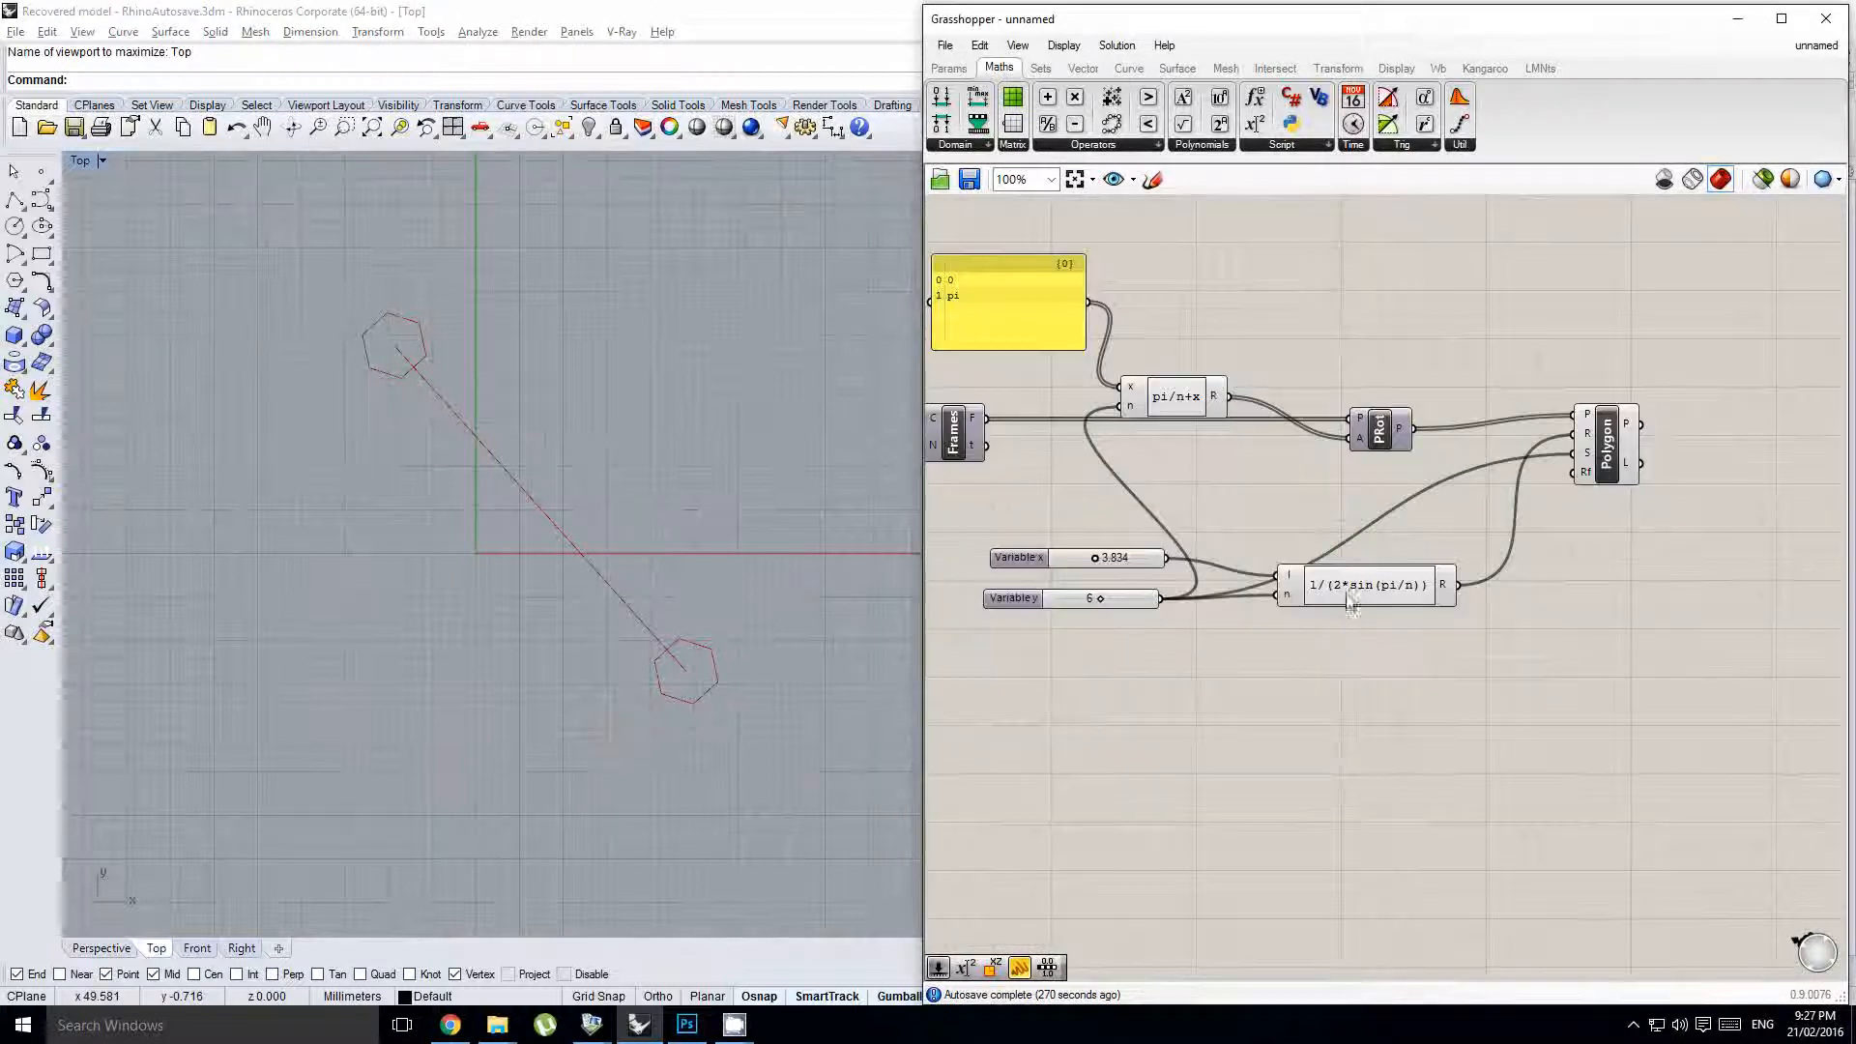
double_click(1287, 665)
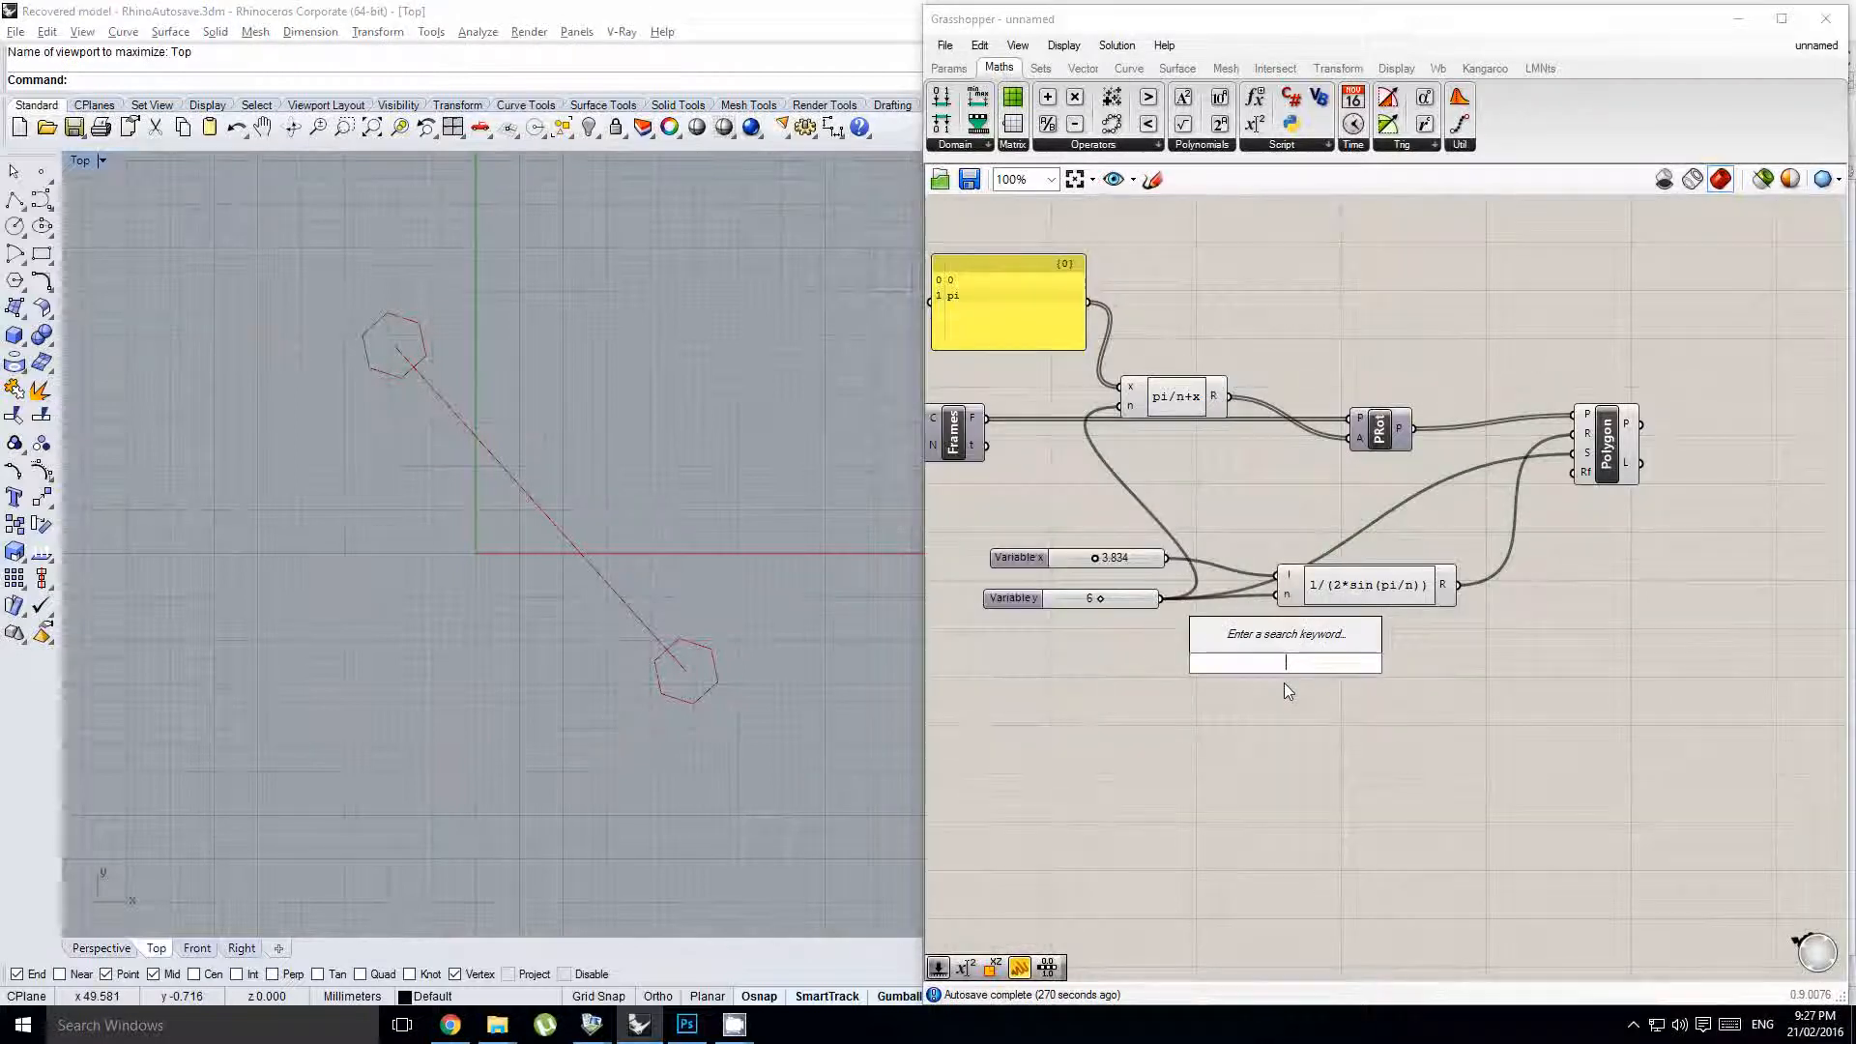
text(length)
key(Return)
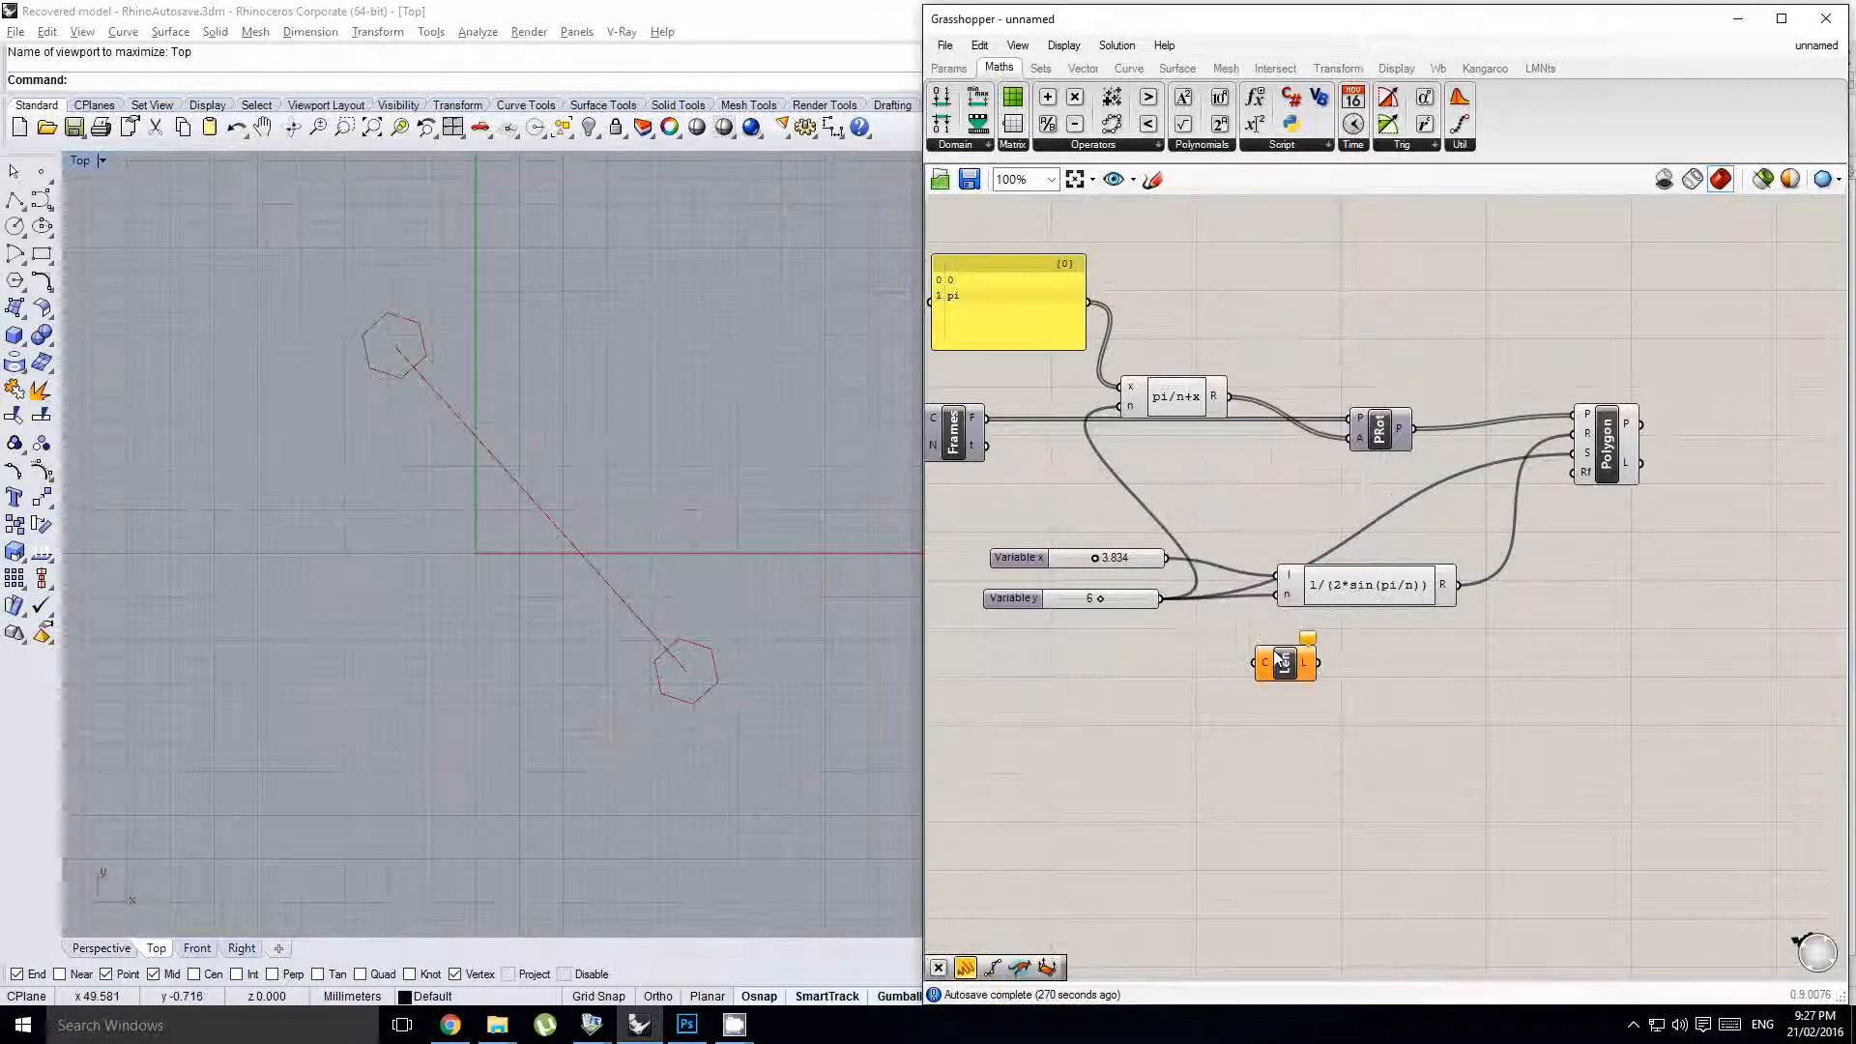
right_drag(1061, 511, 1358, 491)
right_click(1353, 490)
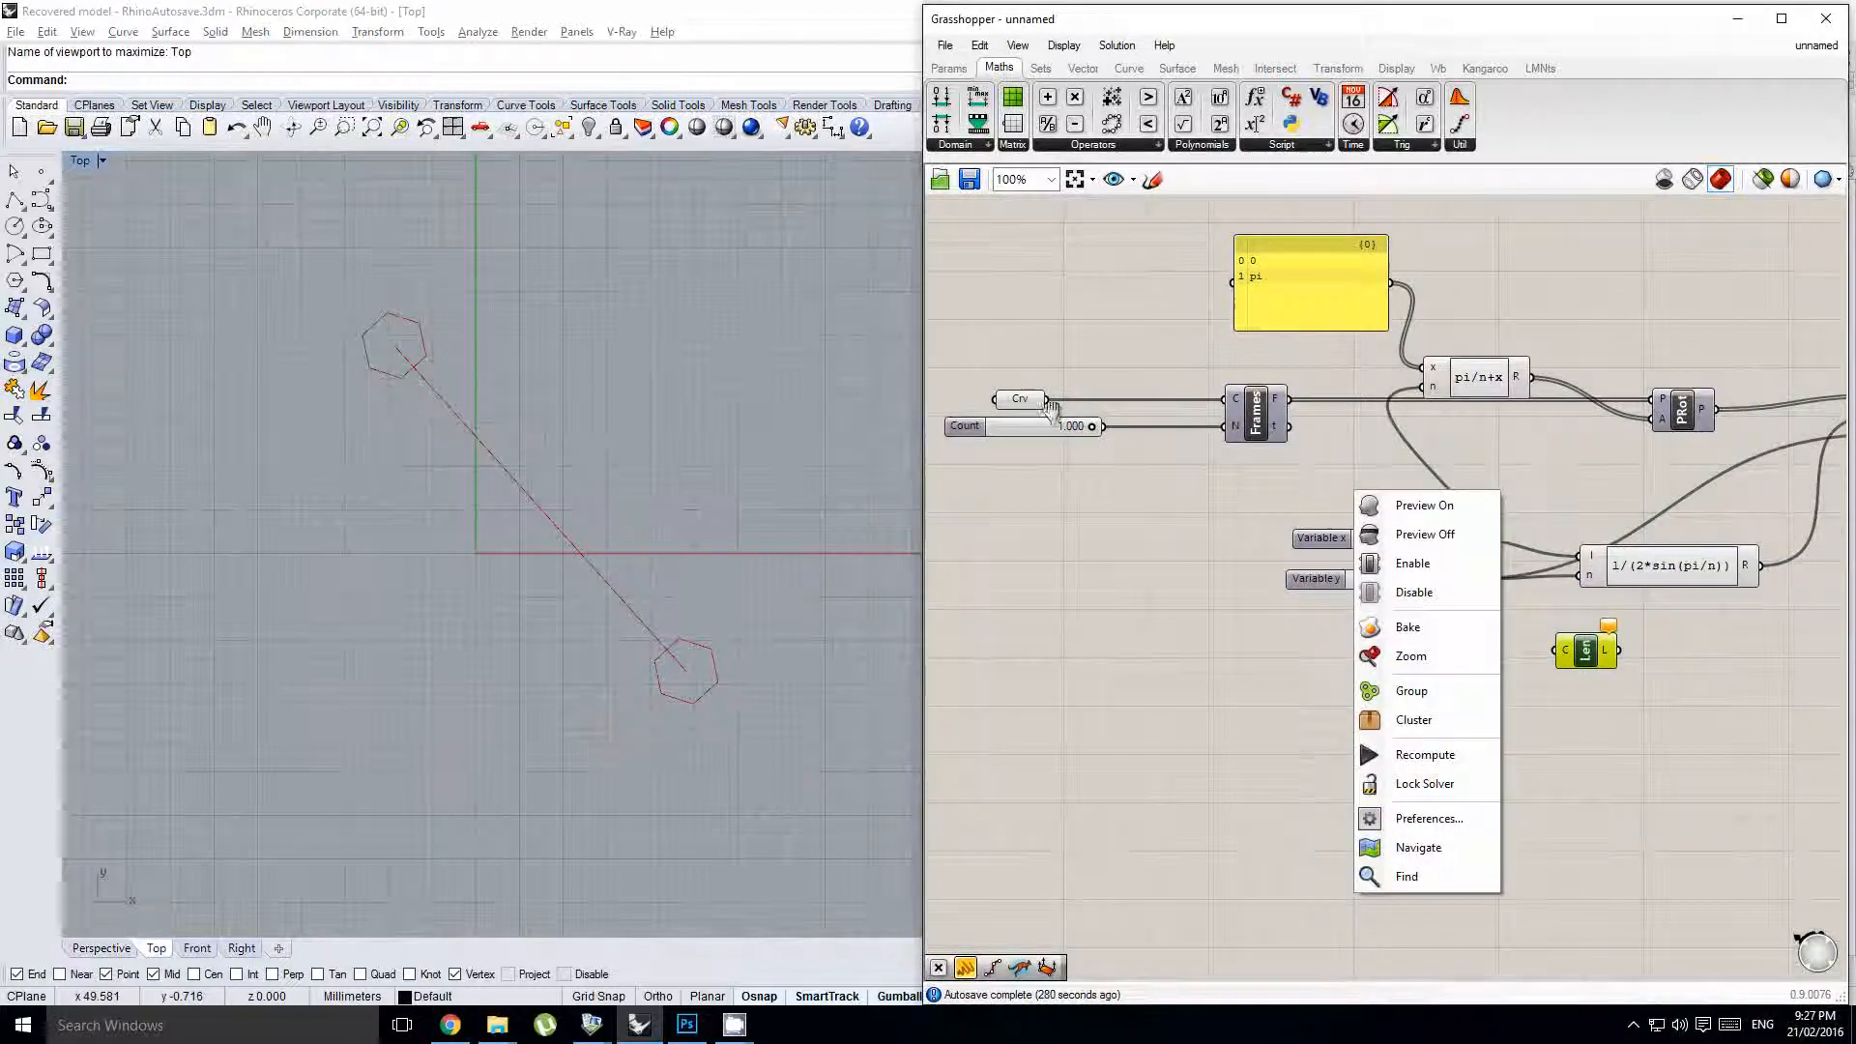
drag(1048, 400, 1568, 658)
right_drag(1569, 658, 1247, 607)
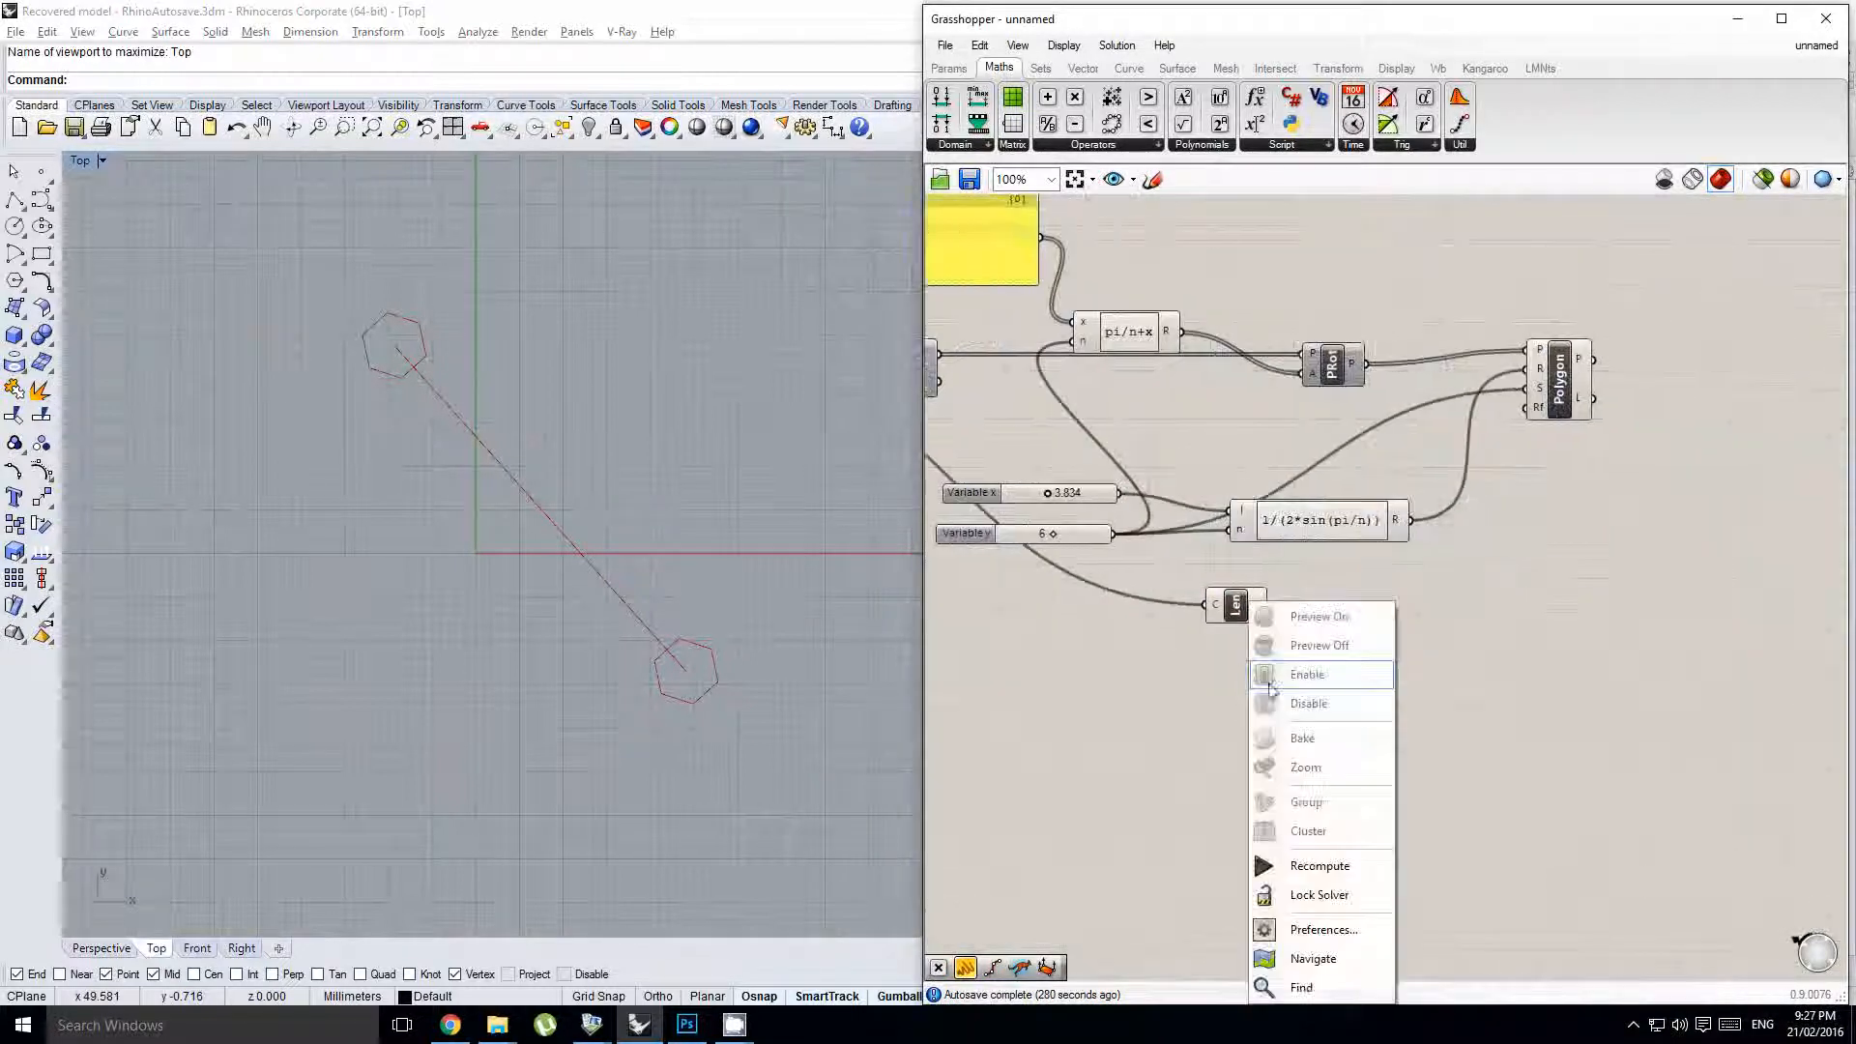
- Duplicate the radius expression component below the original and consult the inner-radius formula in the Photoshop sketch
drag(1322, 534, 1405, 621)
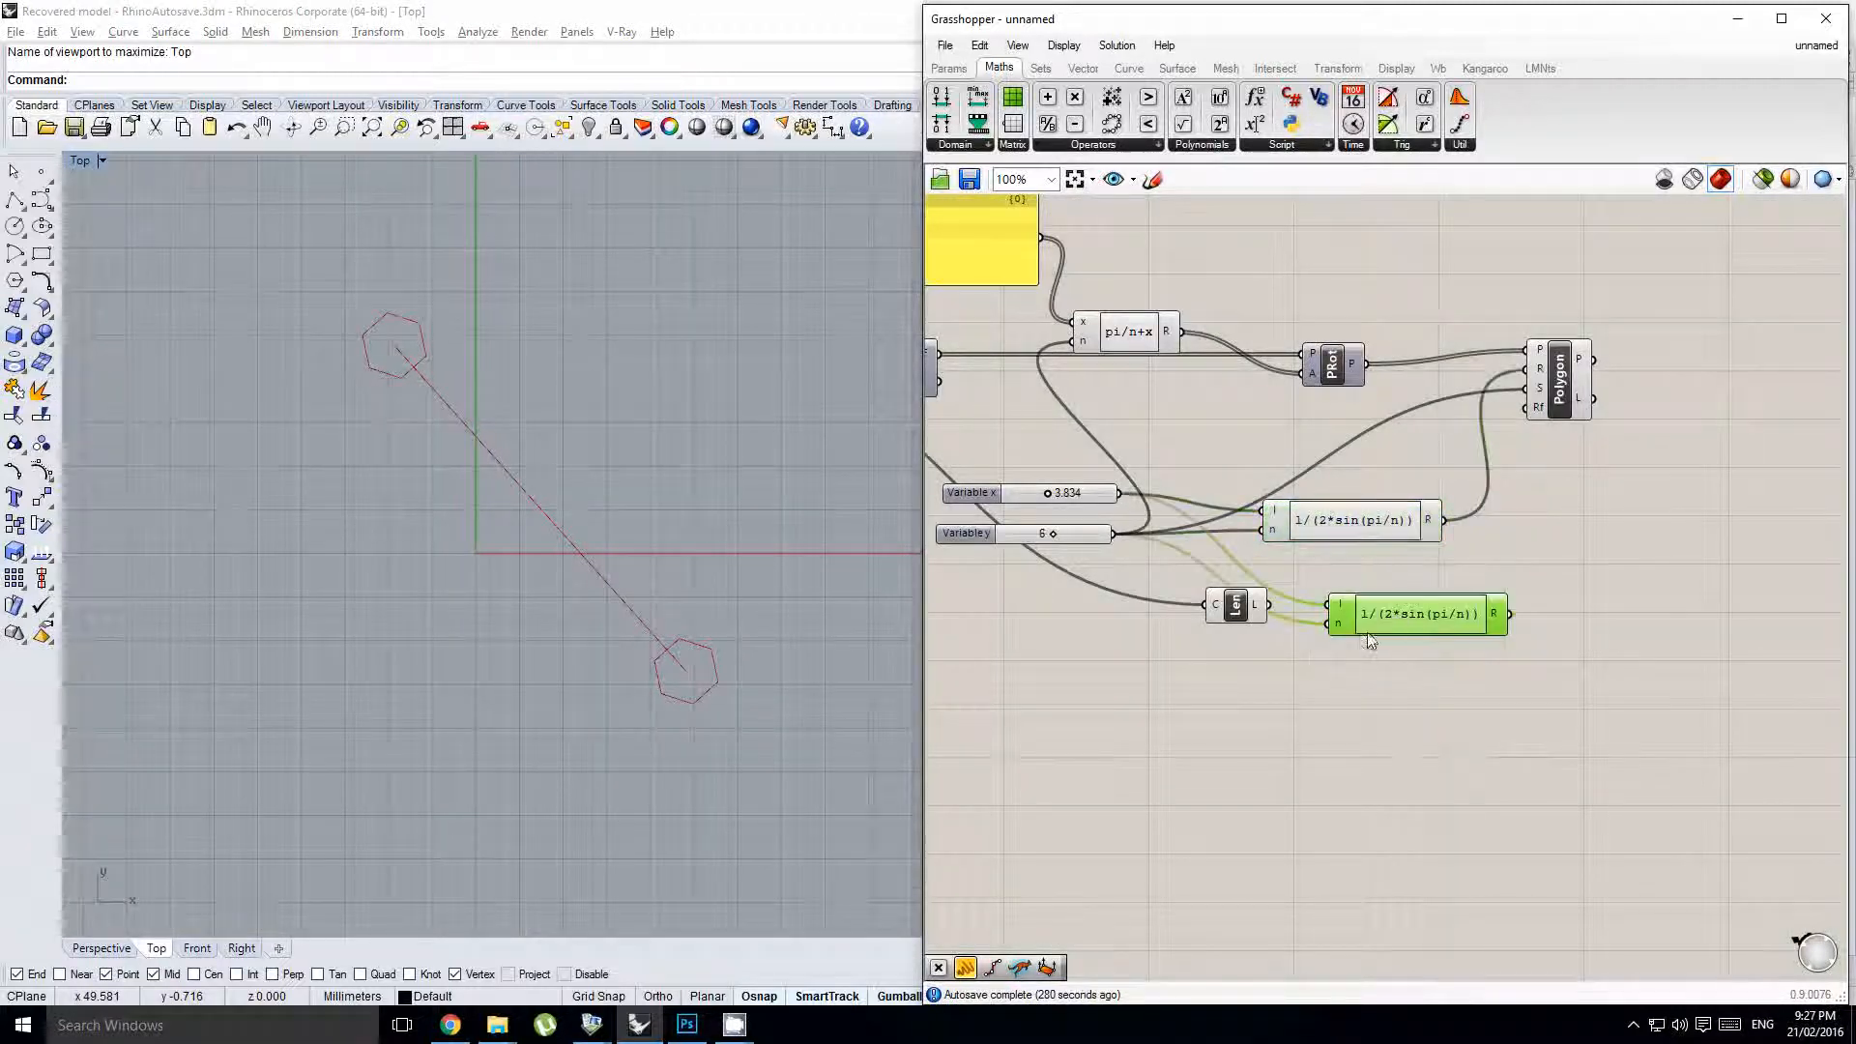
key(alt+Tab)
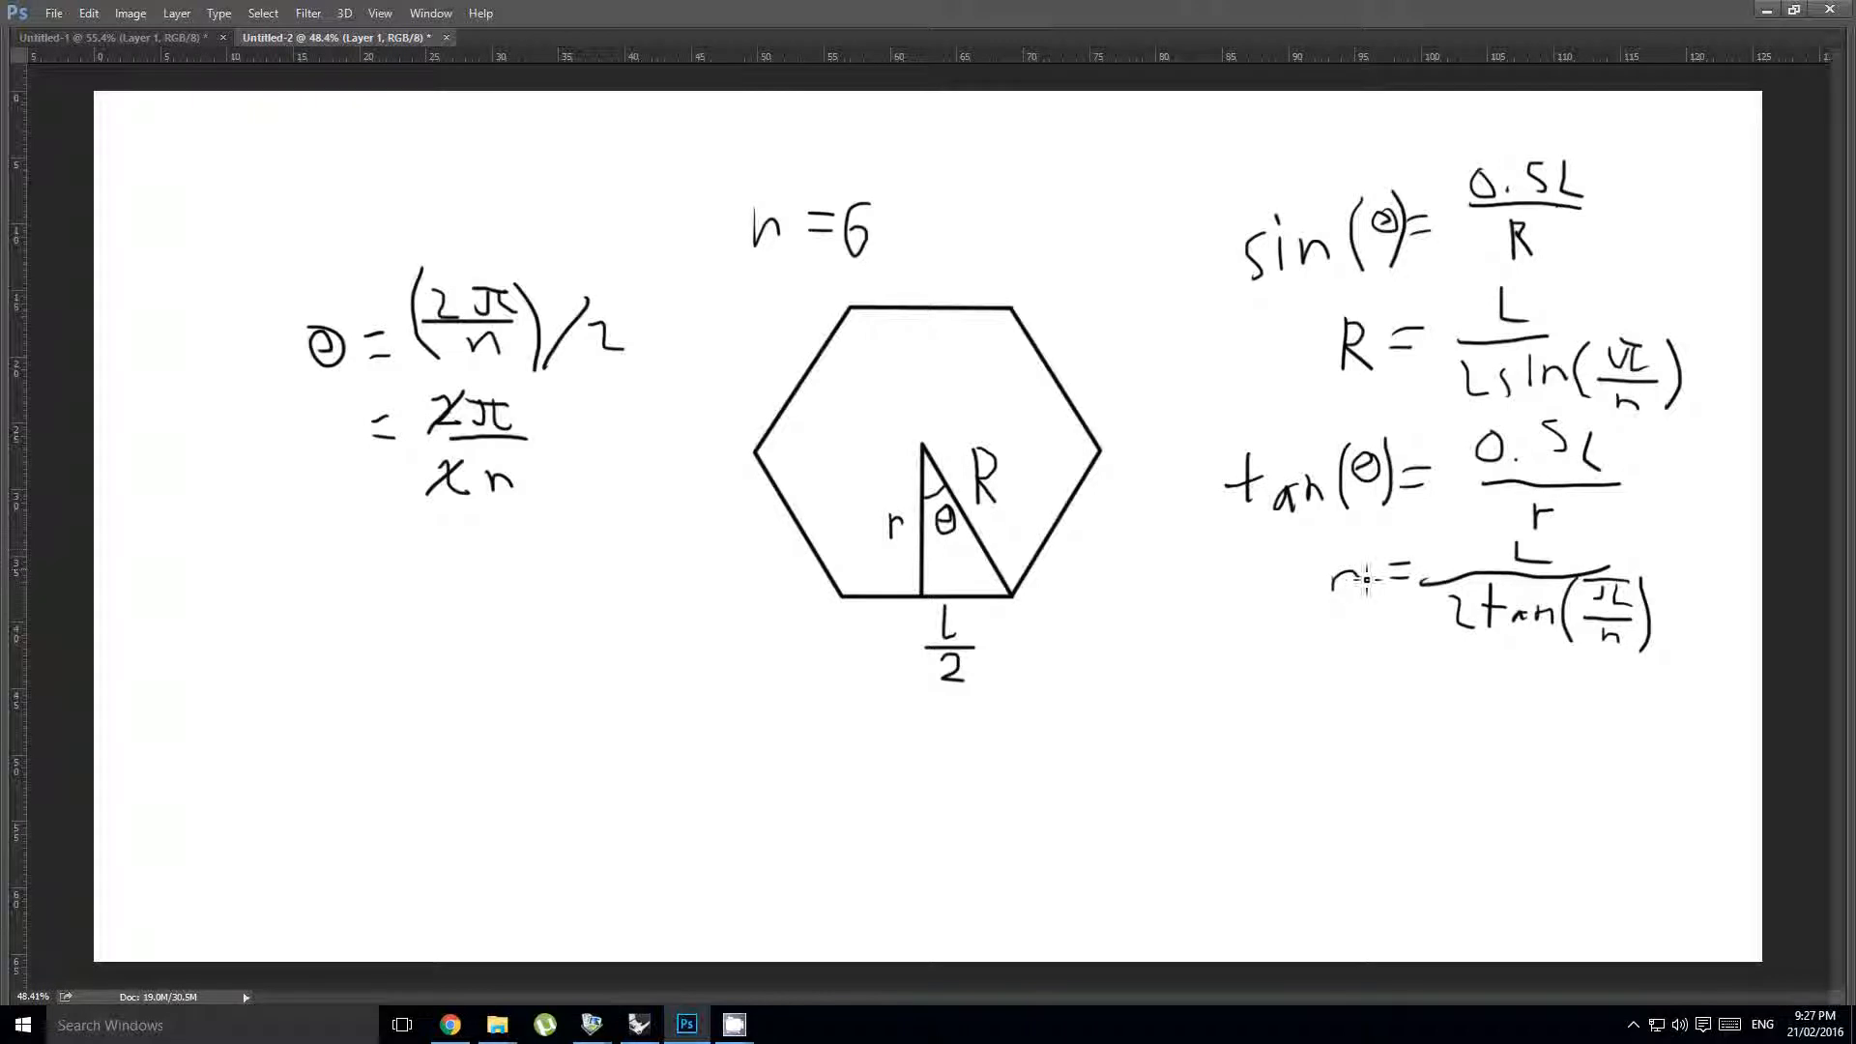
key(alt+Tab)
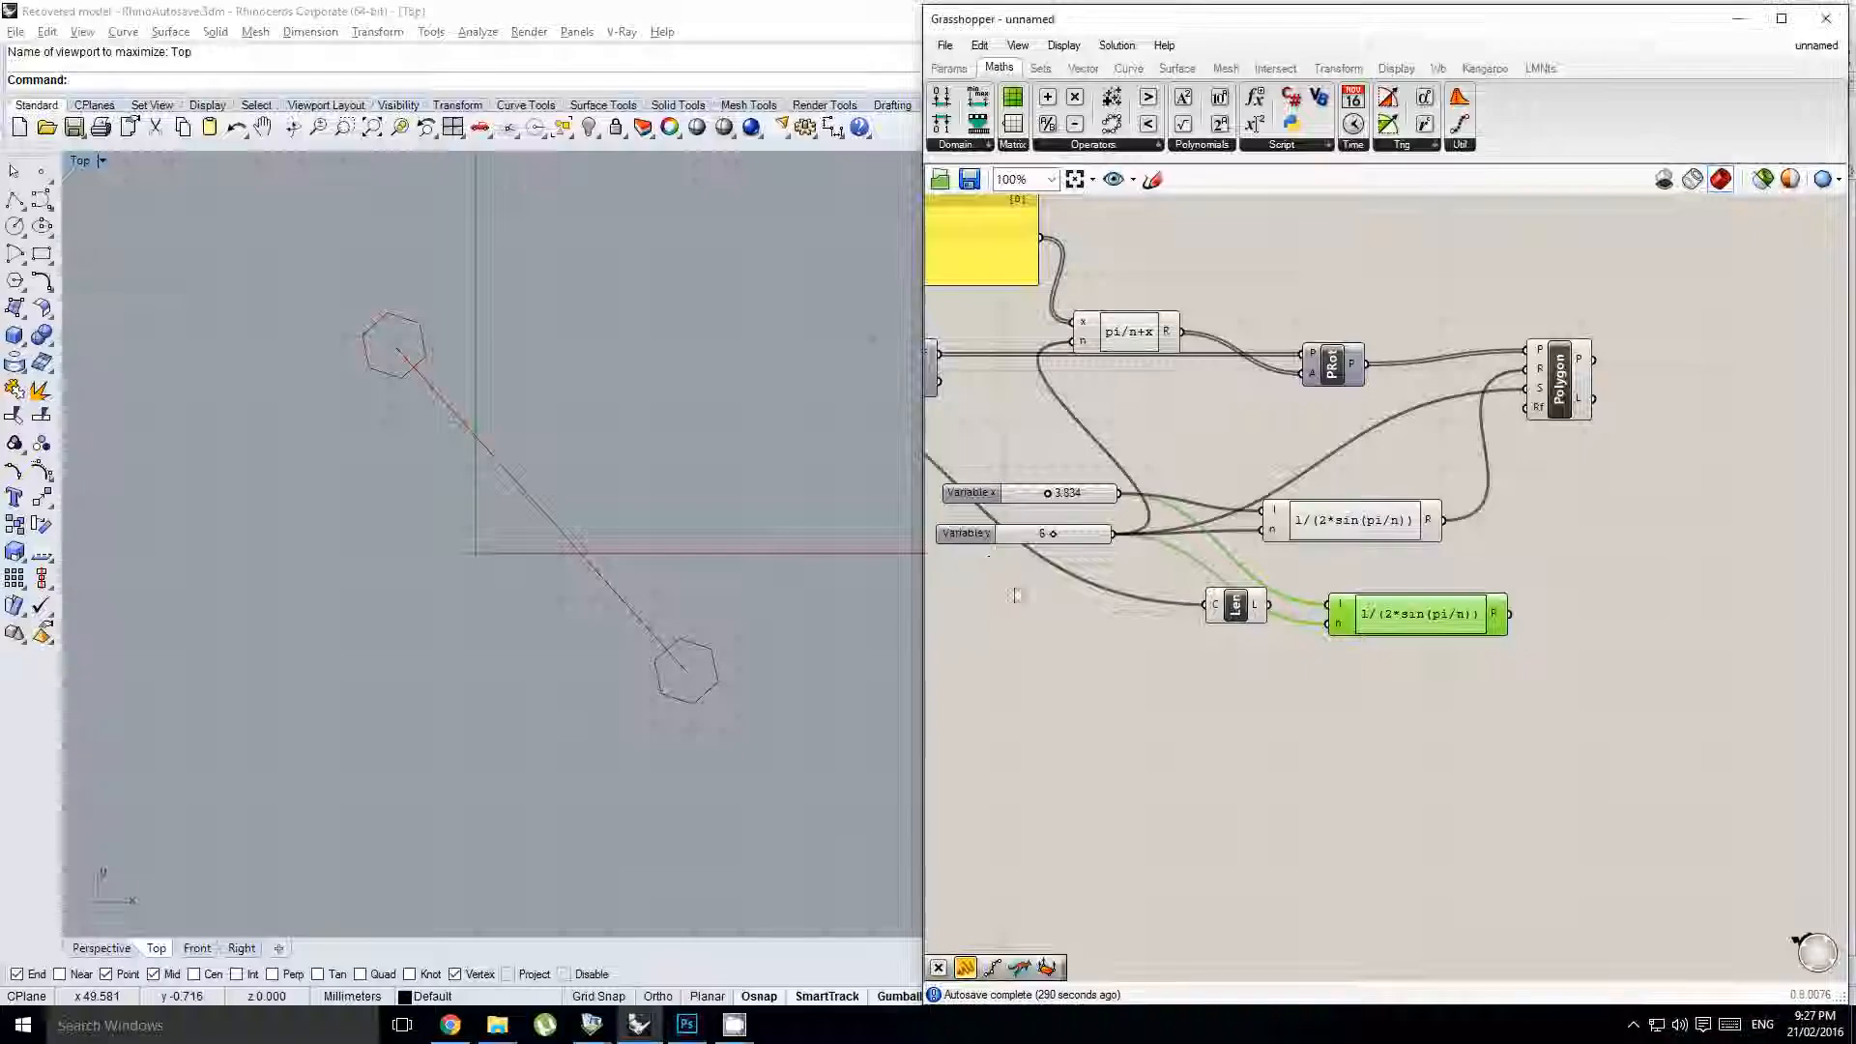
scroll(1393, 619, up, 3)
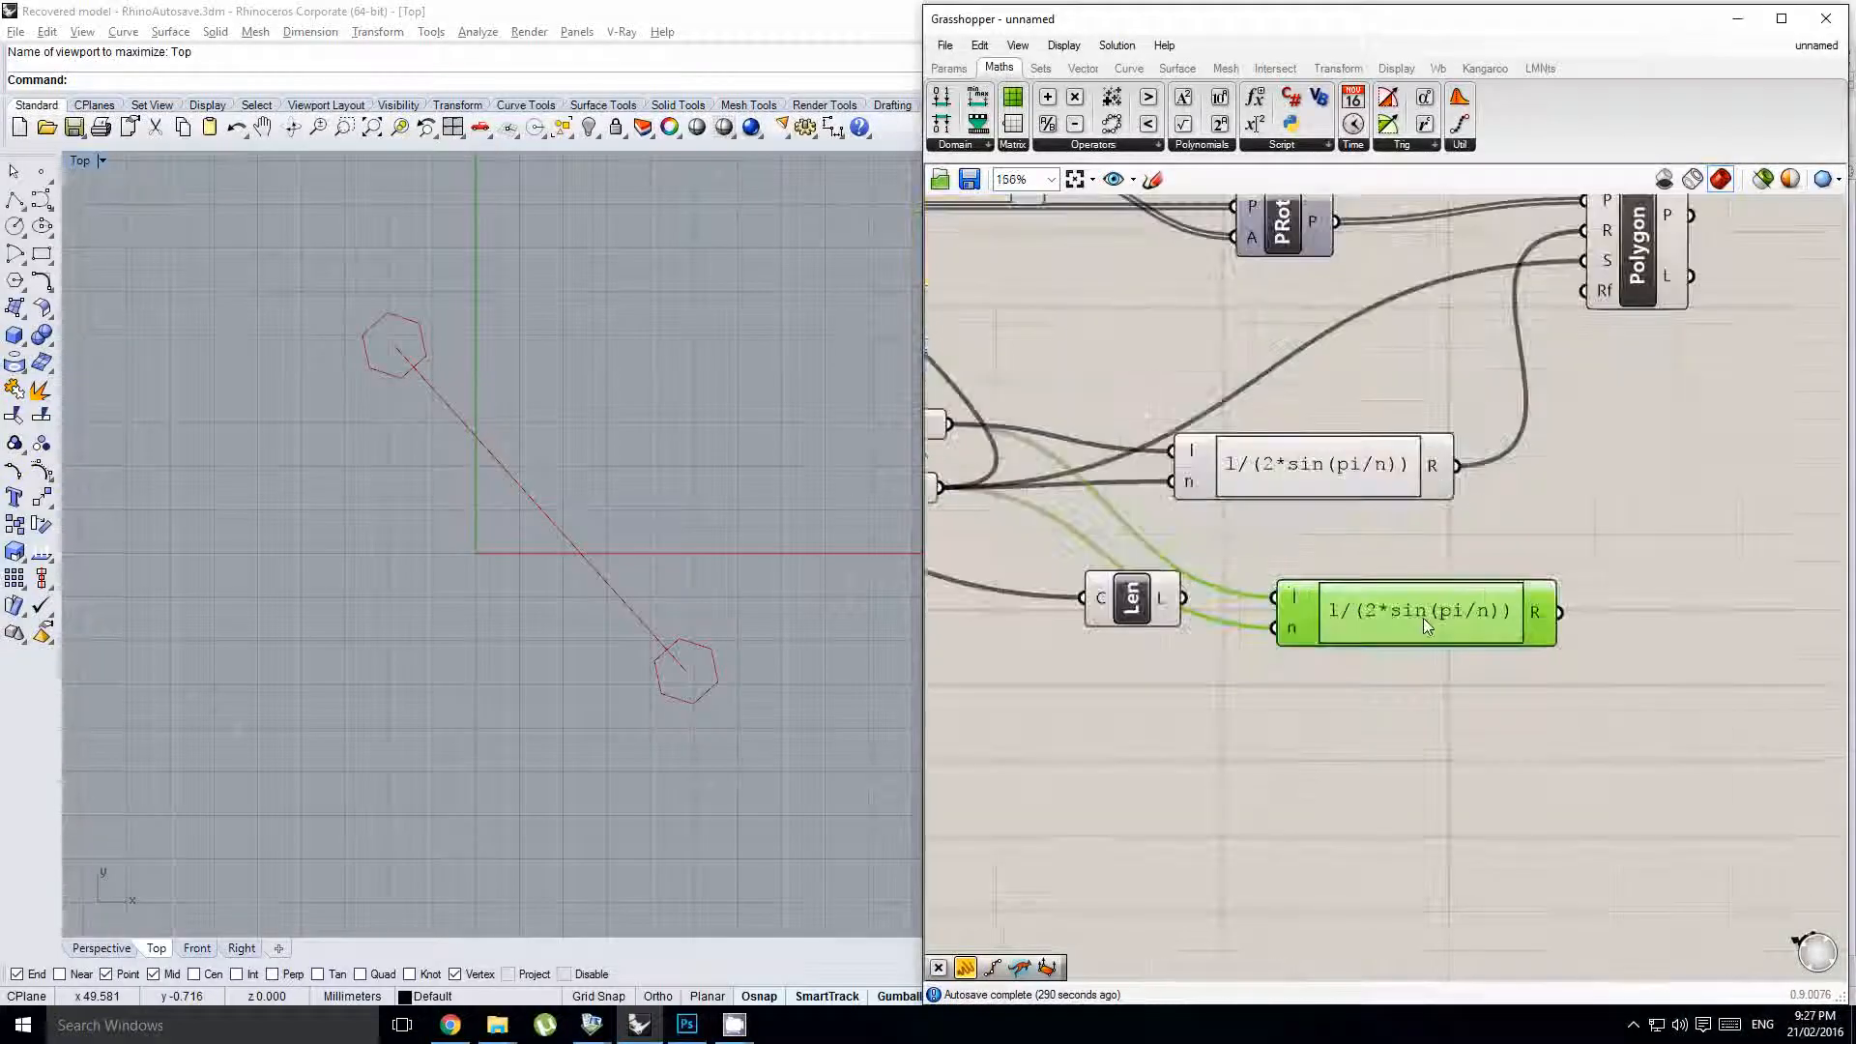
- Change the duplicated expression to l/(2*tan(pi/n))
double_click(1355, 620)
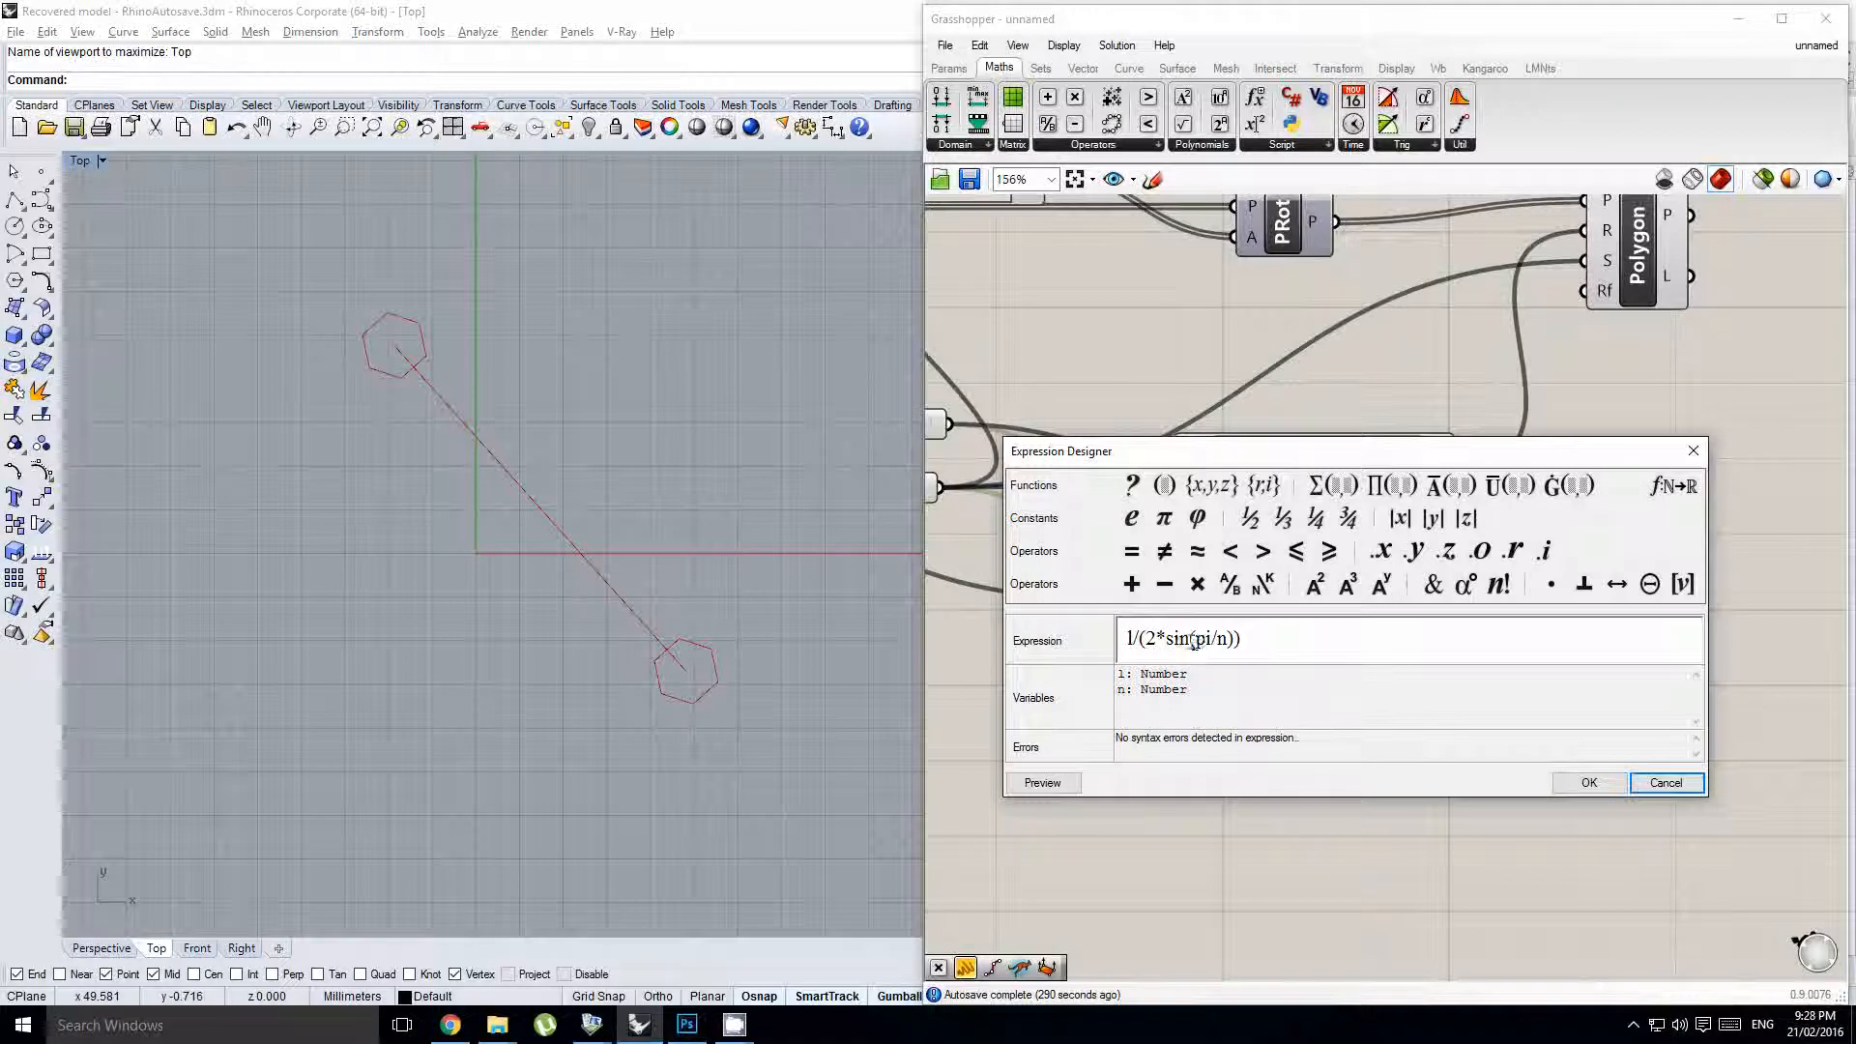
text(tasn)
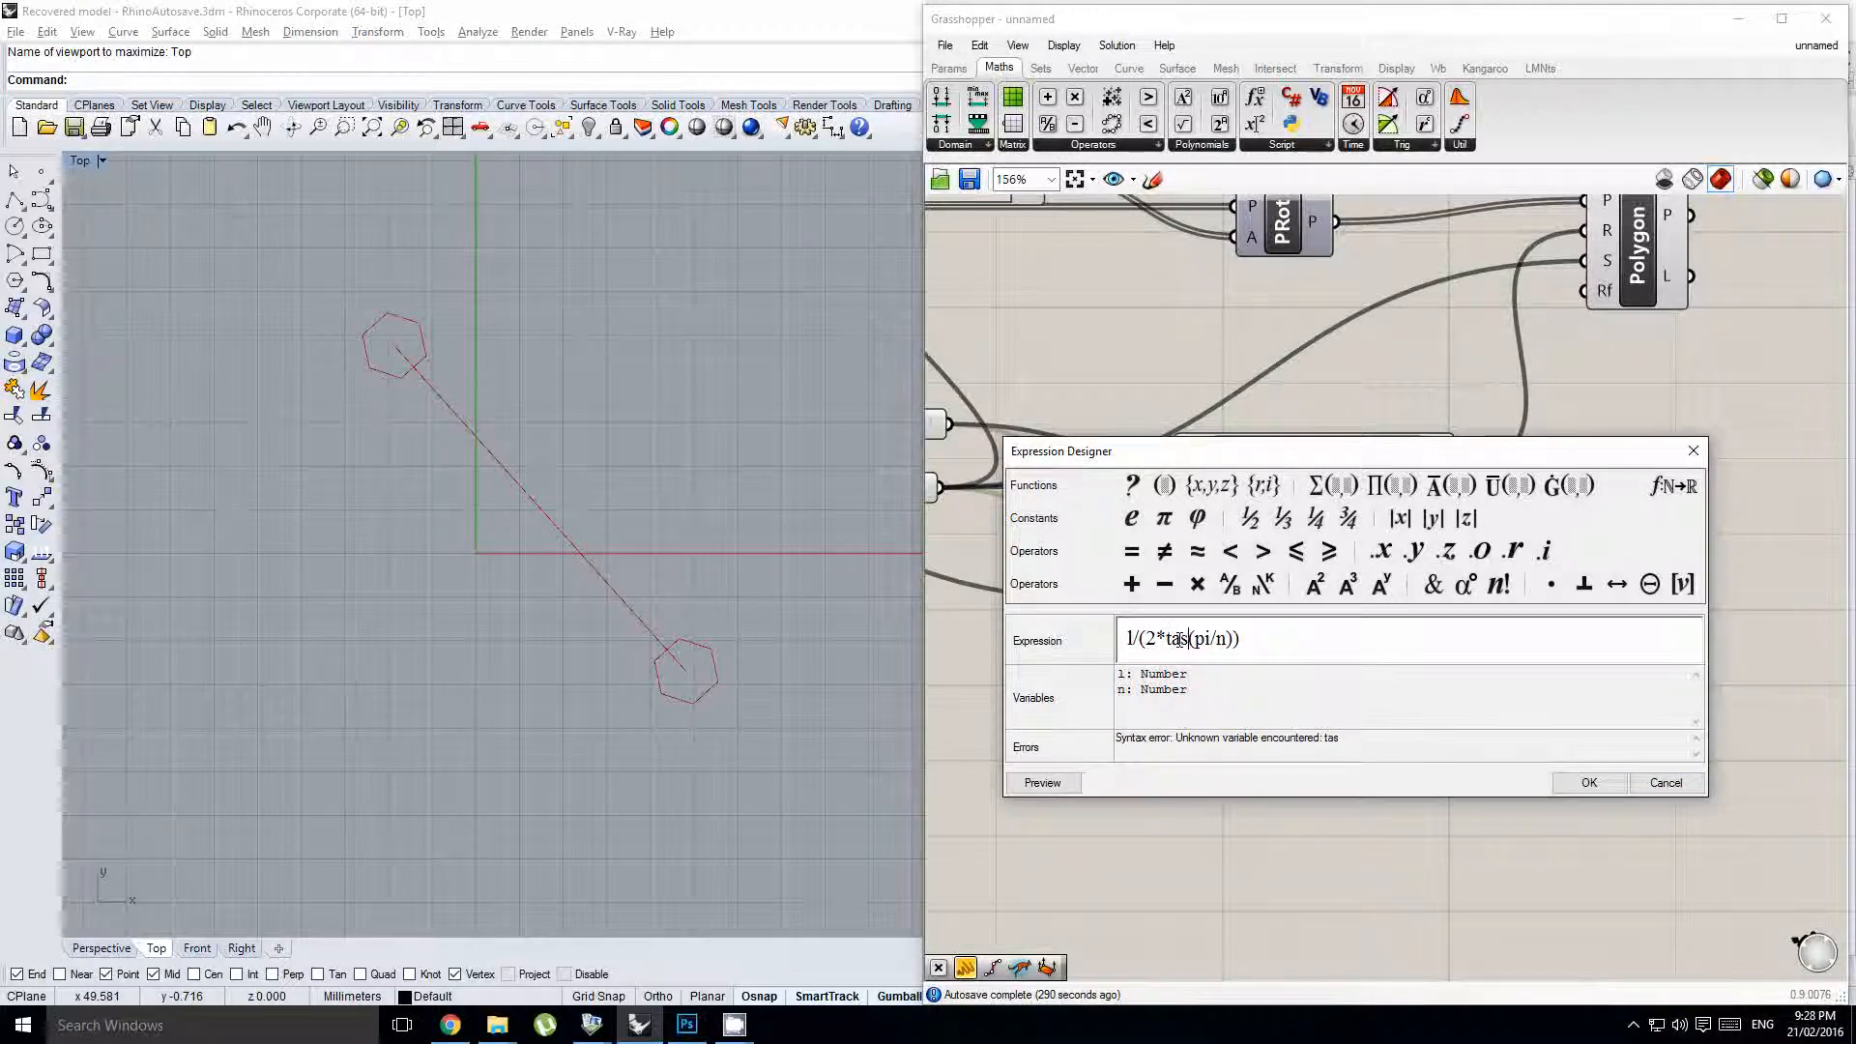
key(BackSpace)
text(n)
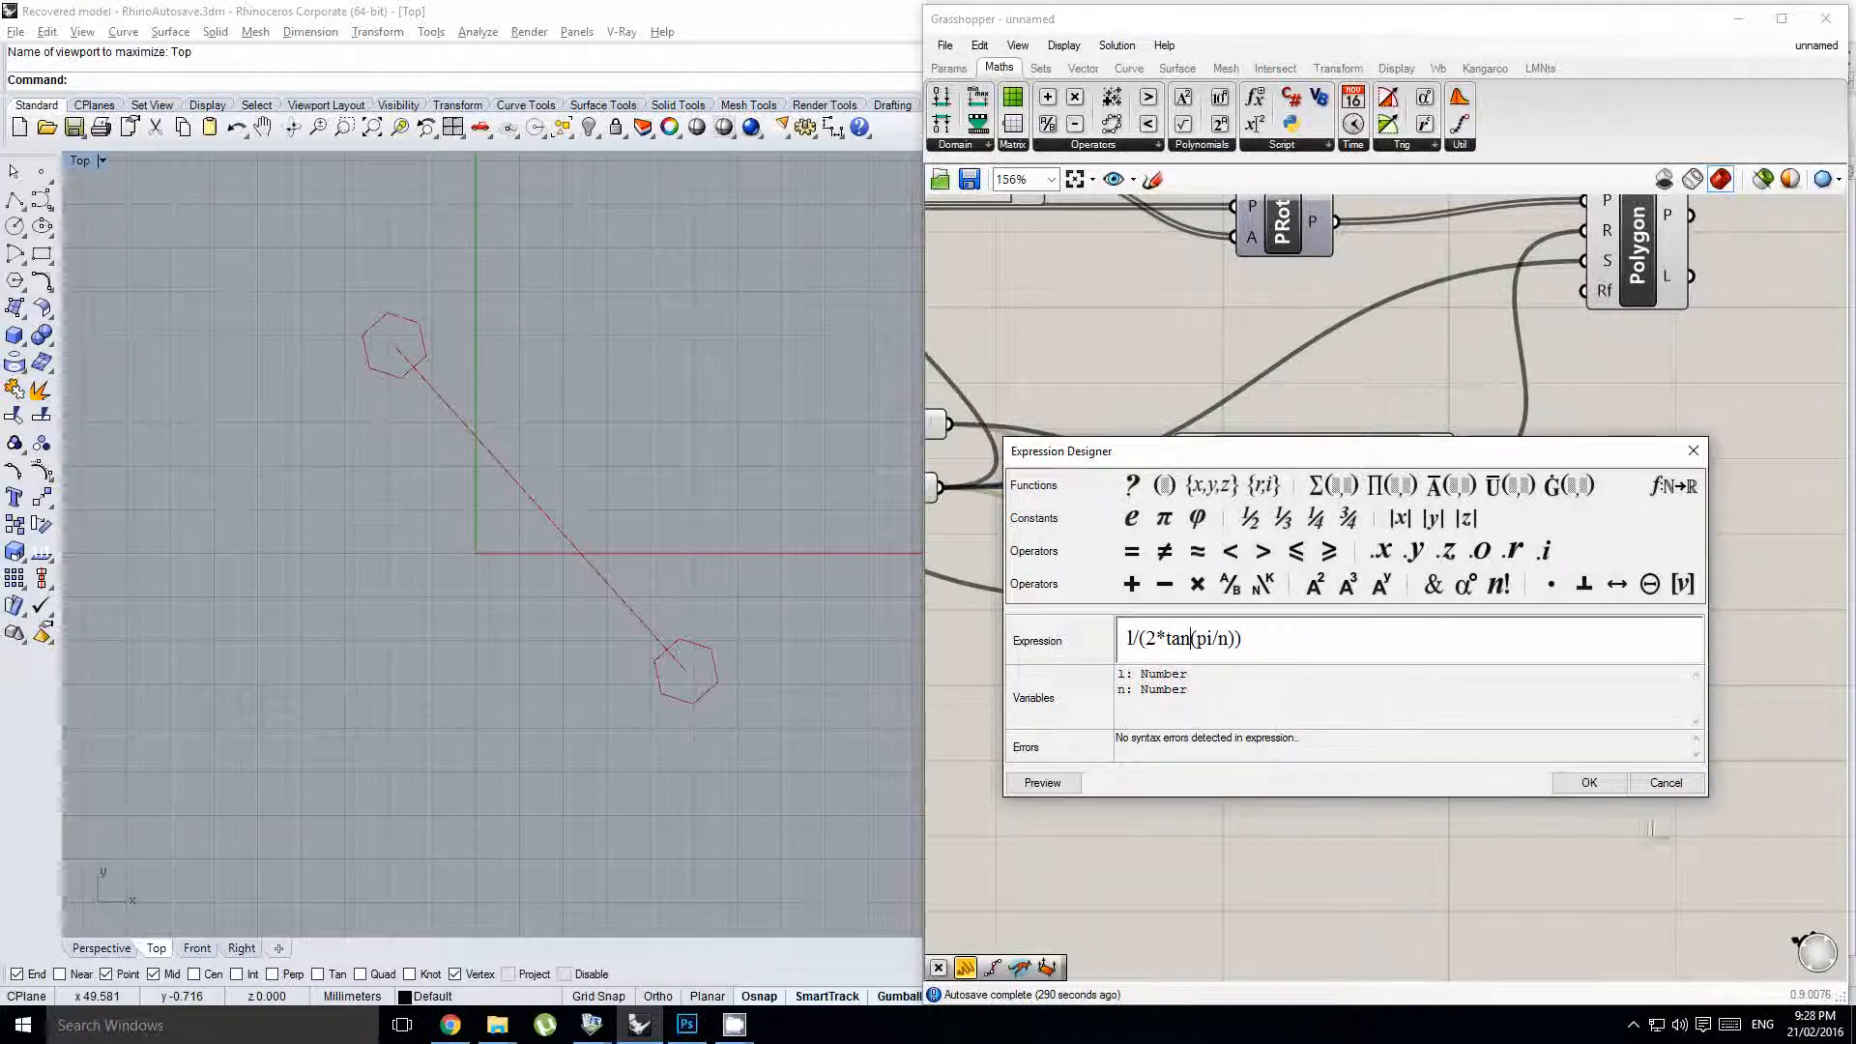
click(1589, 783)
- Align the tan expression directly beneath the sine expression and move the Length component below it
drag(1357, 626, 1315, 597)
drag(1146, 604, 1140, 677)
drag(1338, 582, 1277, 572)
scroll(1300, 610, down, 2)
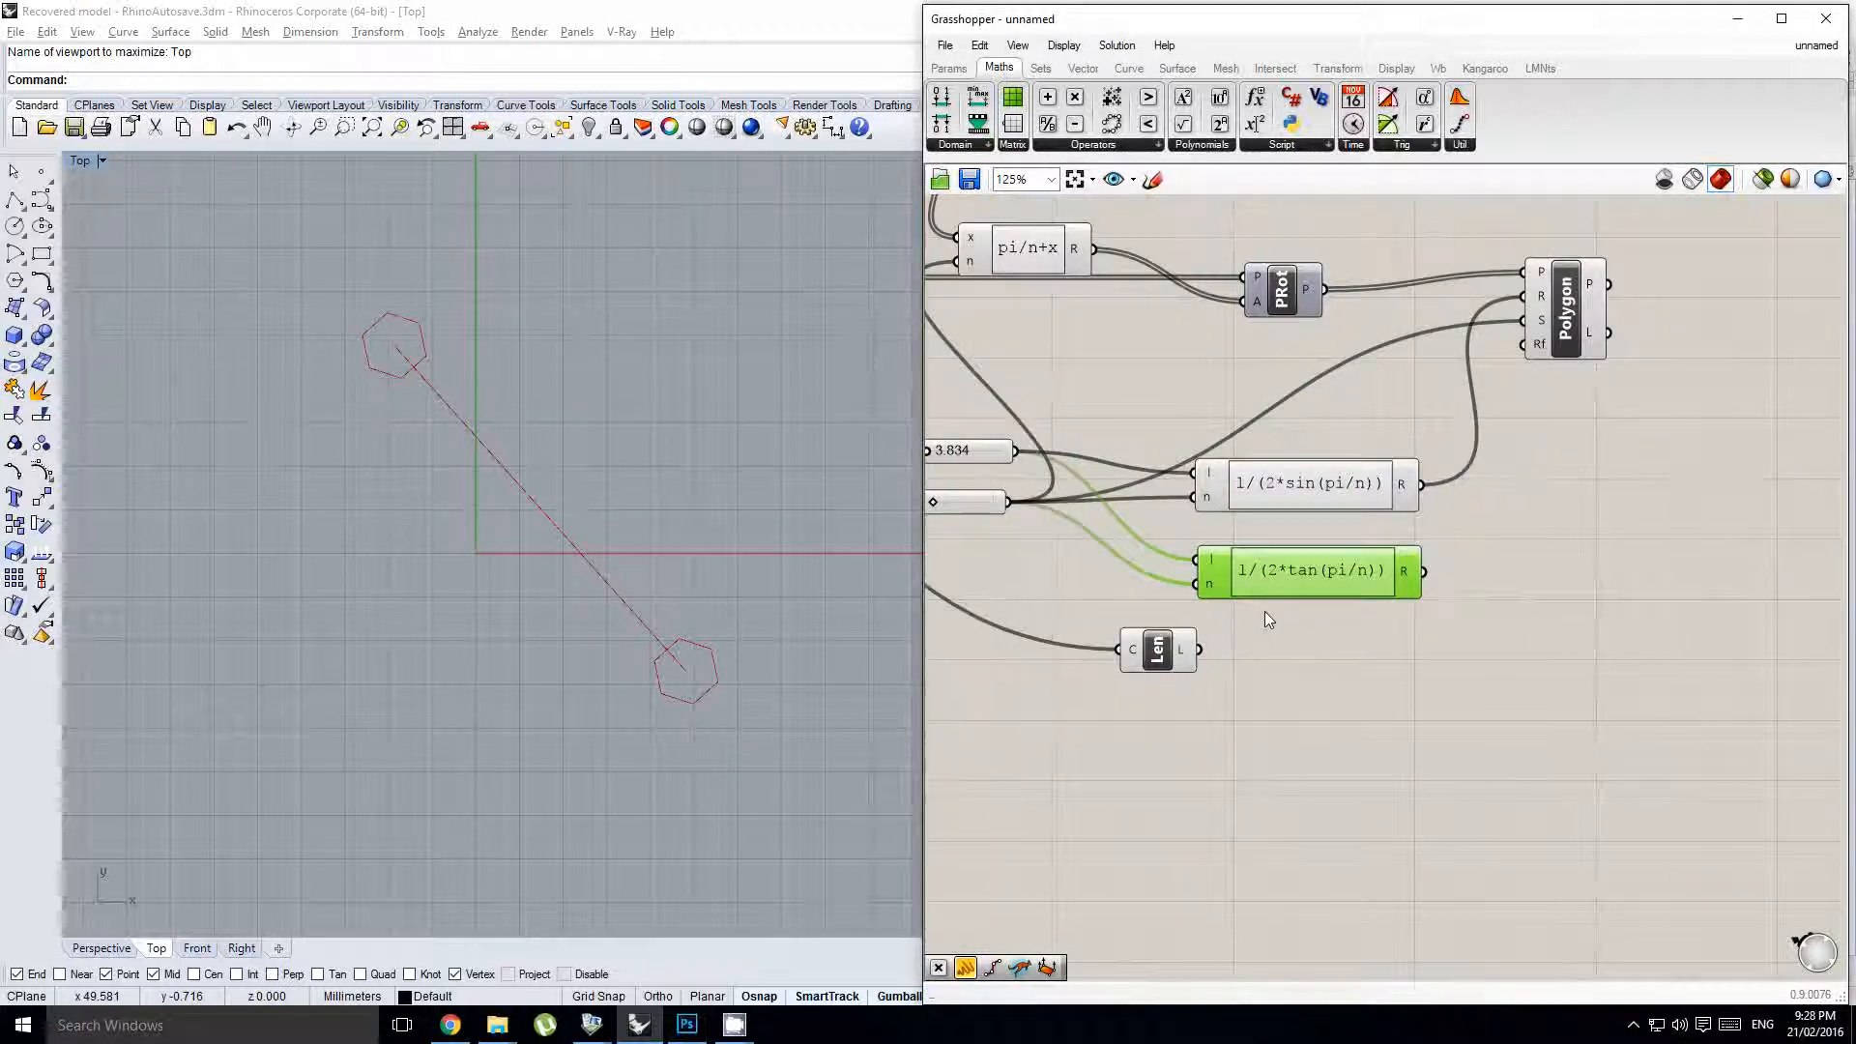
mouse_move(1411, 578)
click(1178, 655)
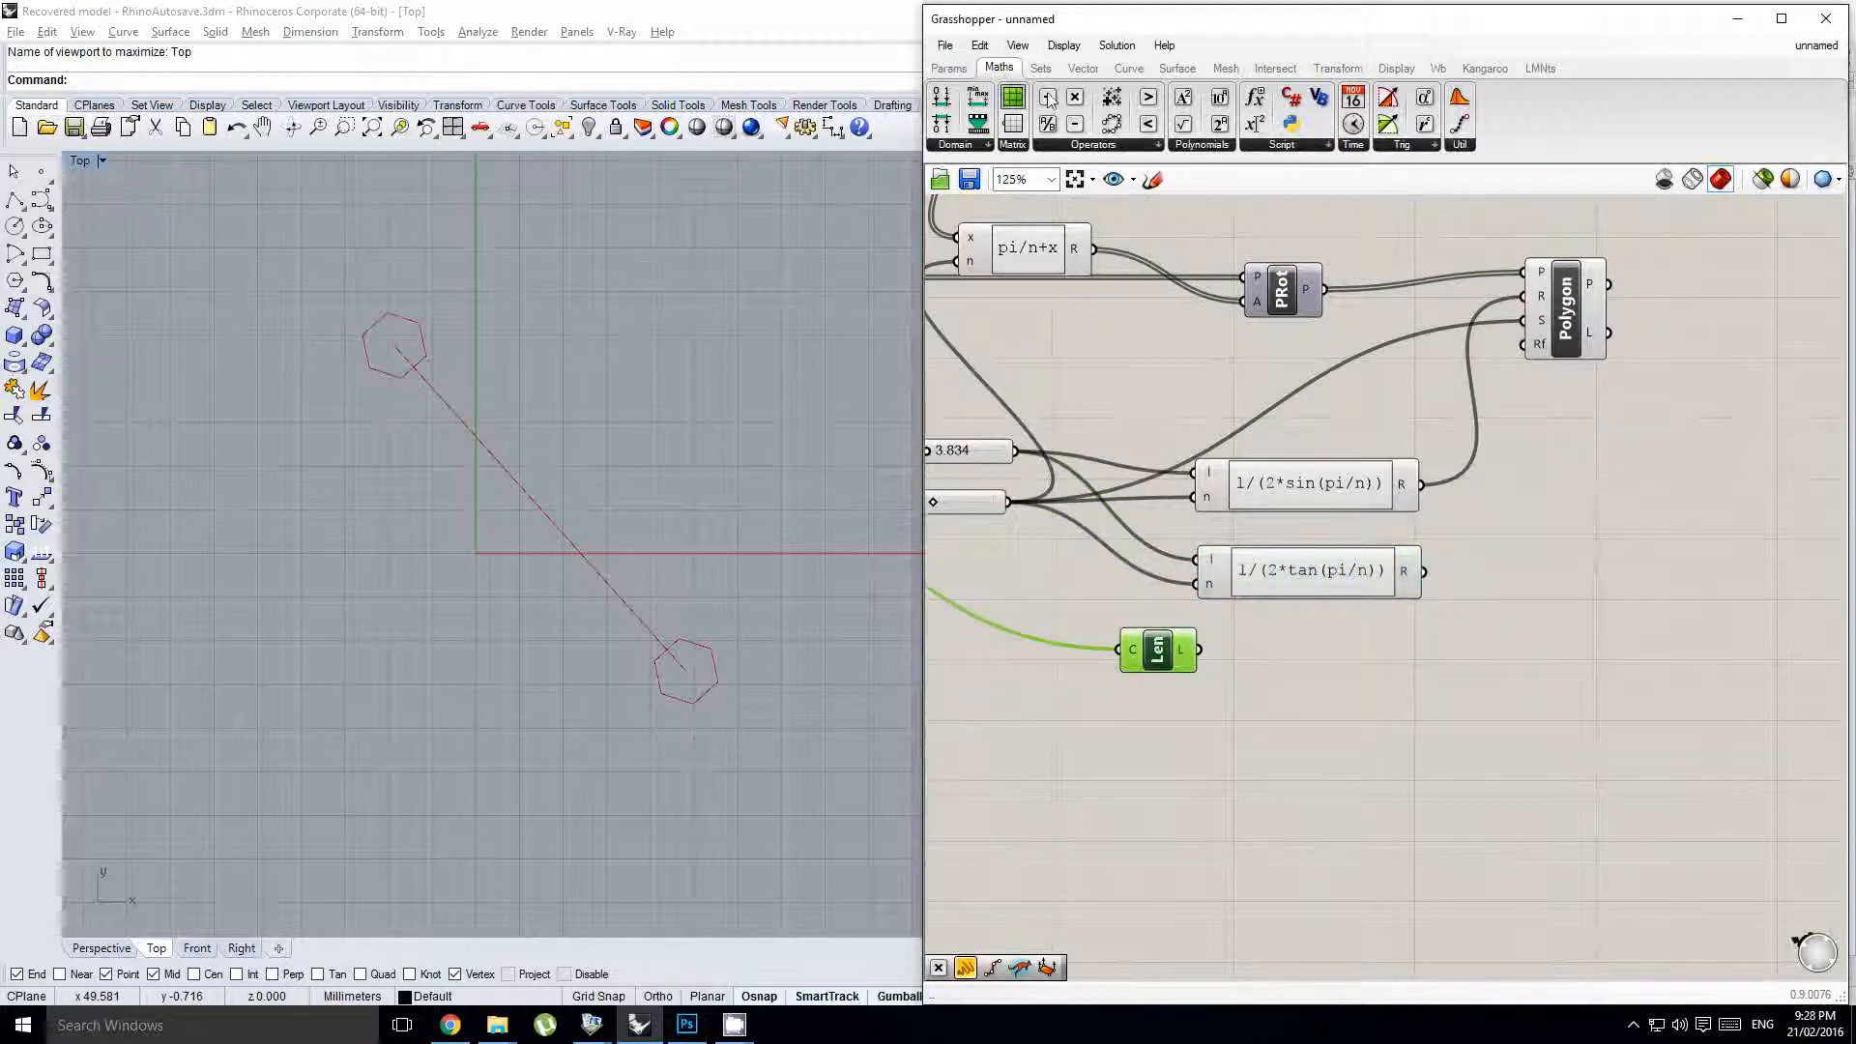
drag(1255, 124, 1592, 638)
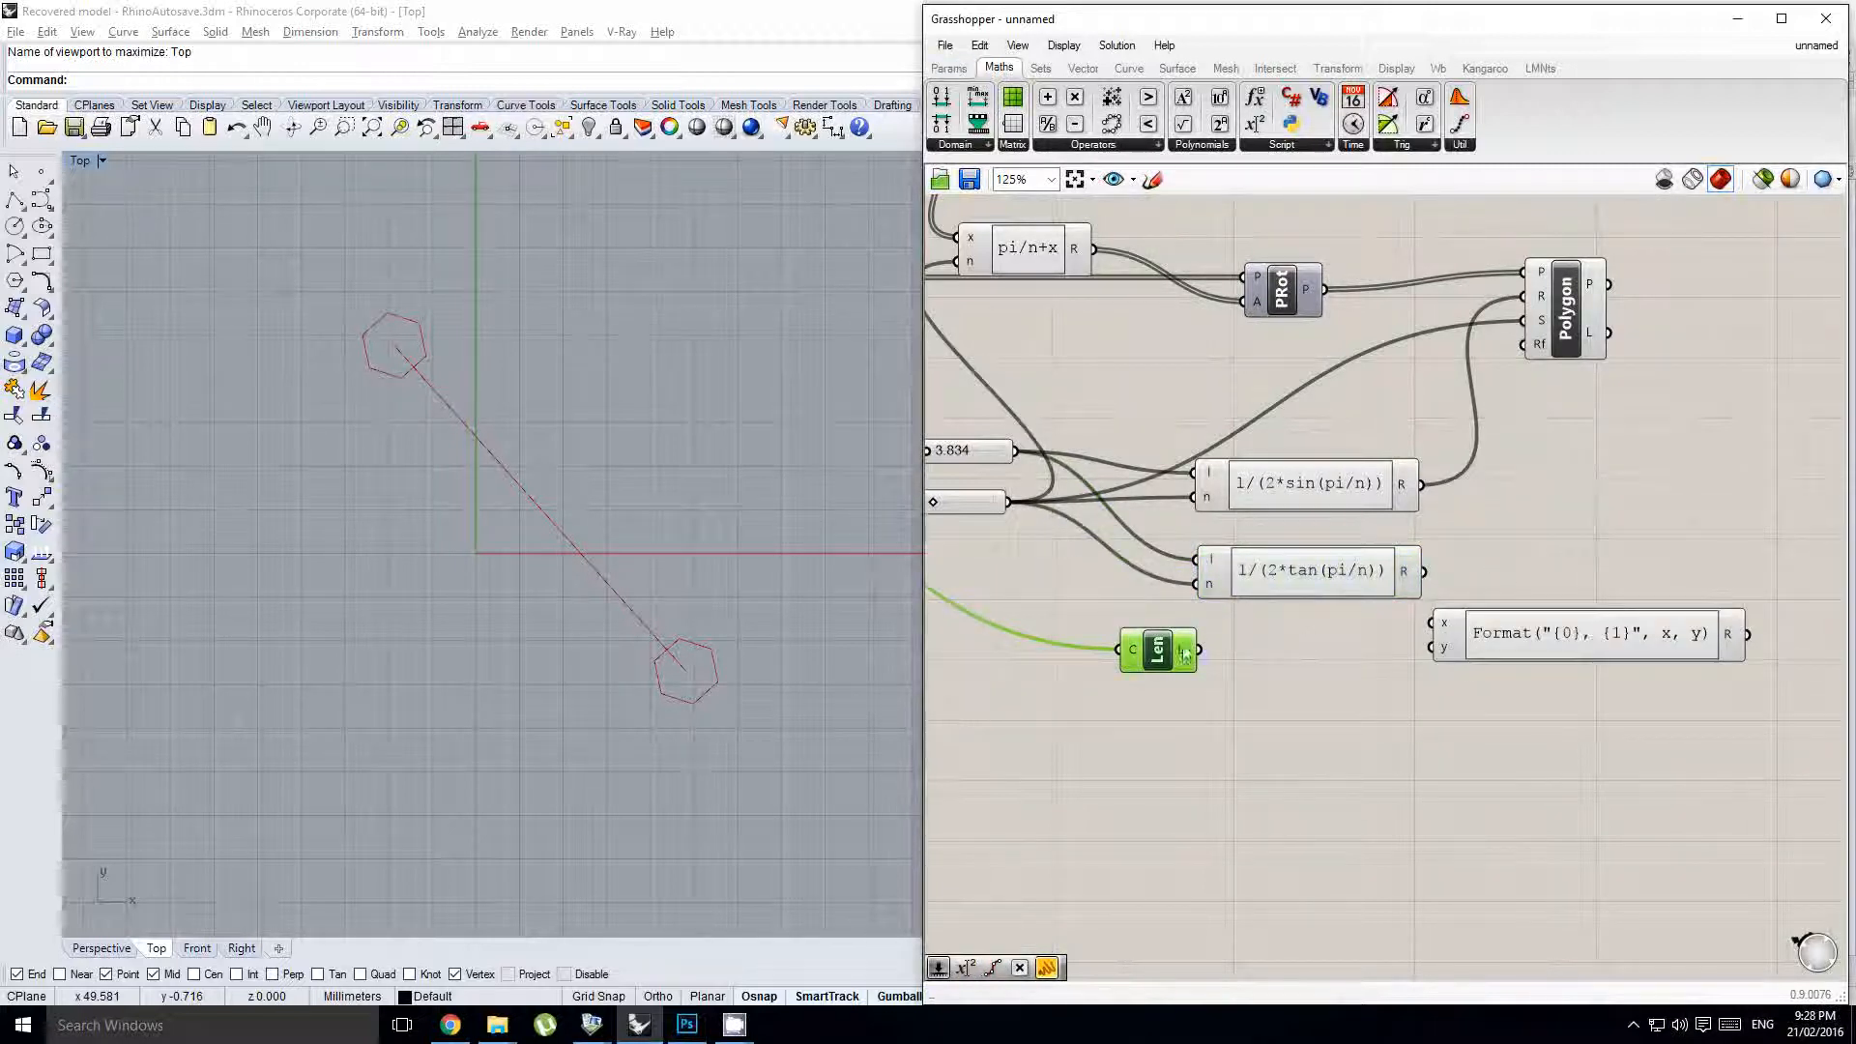
drag(1410, 628, 1559, 661)
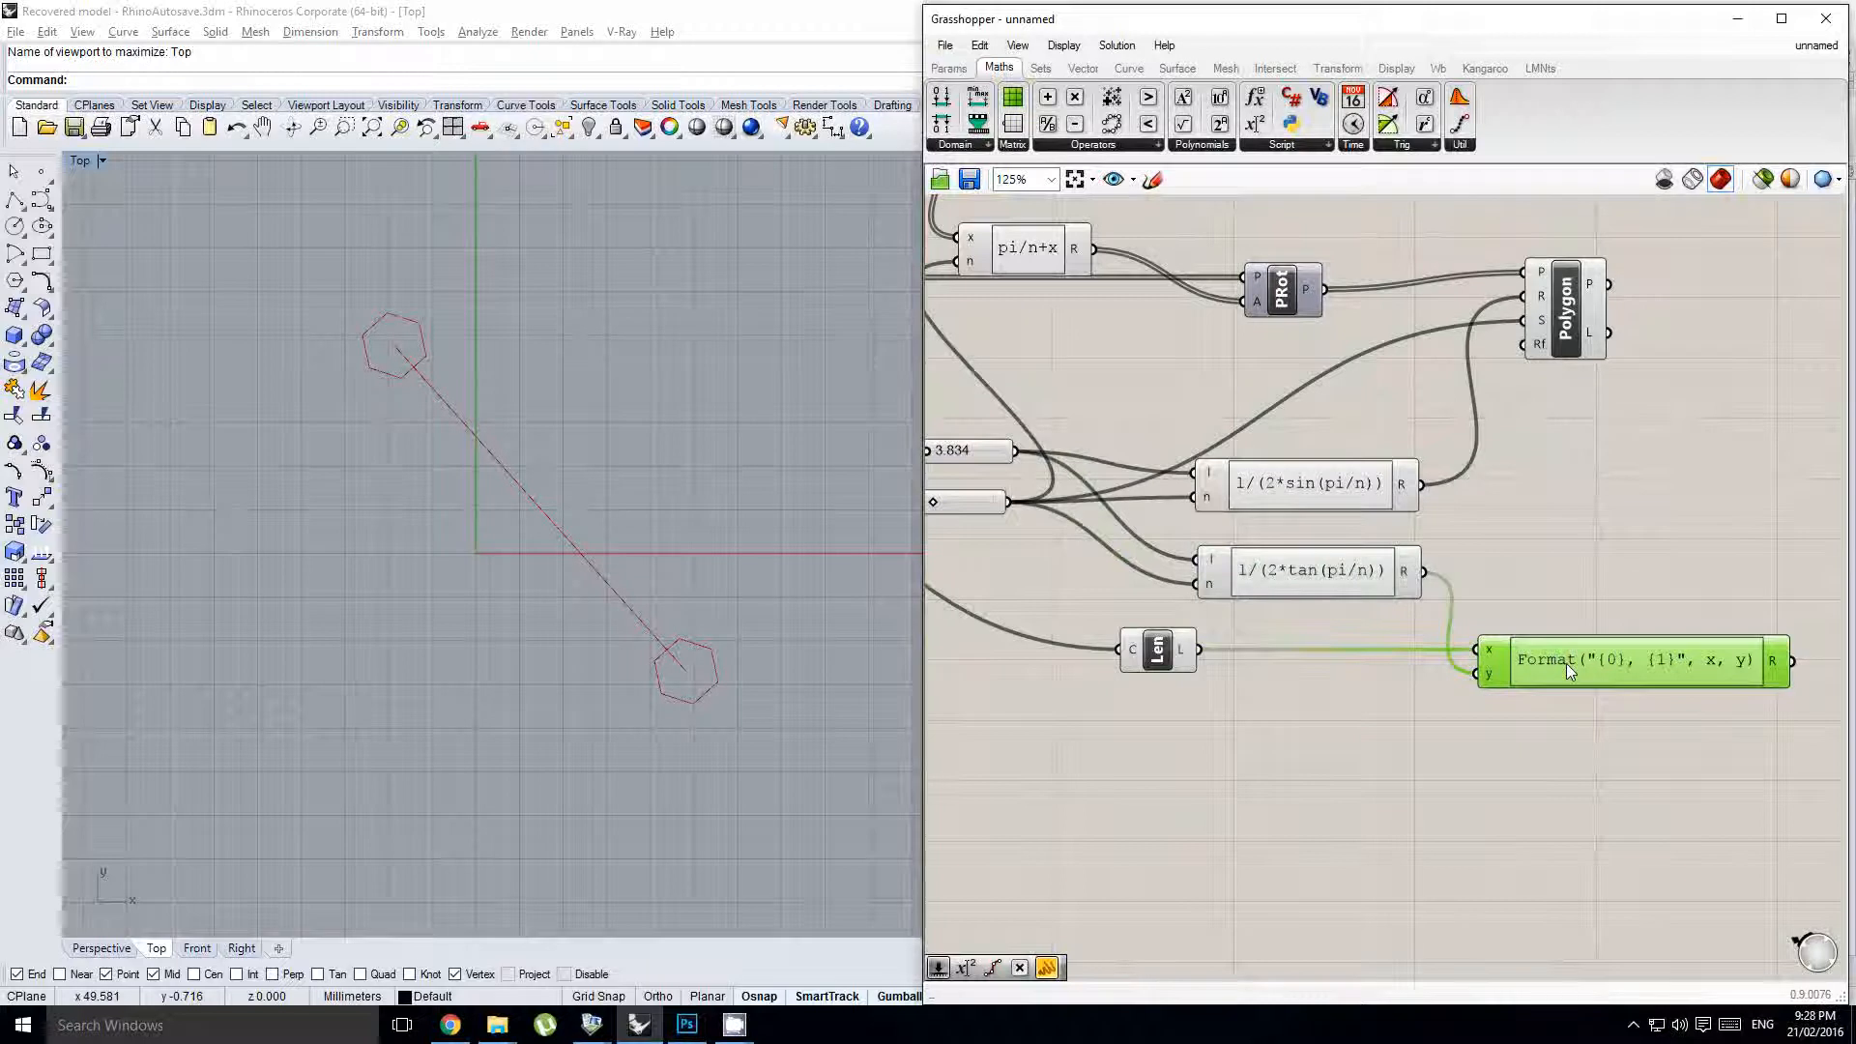
key(Delete)
- Add a Subtraction component, feeding the line's length into A and the tan expression's result into B
drag(1074, 124, 1537, 606)
mouse_move(1199, 649)
mouse_down()
mouse_move(1479, 582)
mouse_move(1497, 615)
mouse_up()
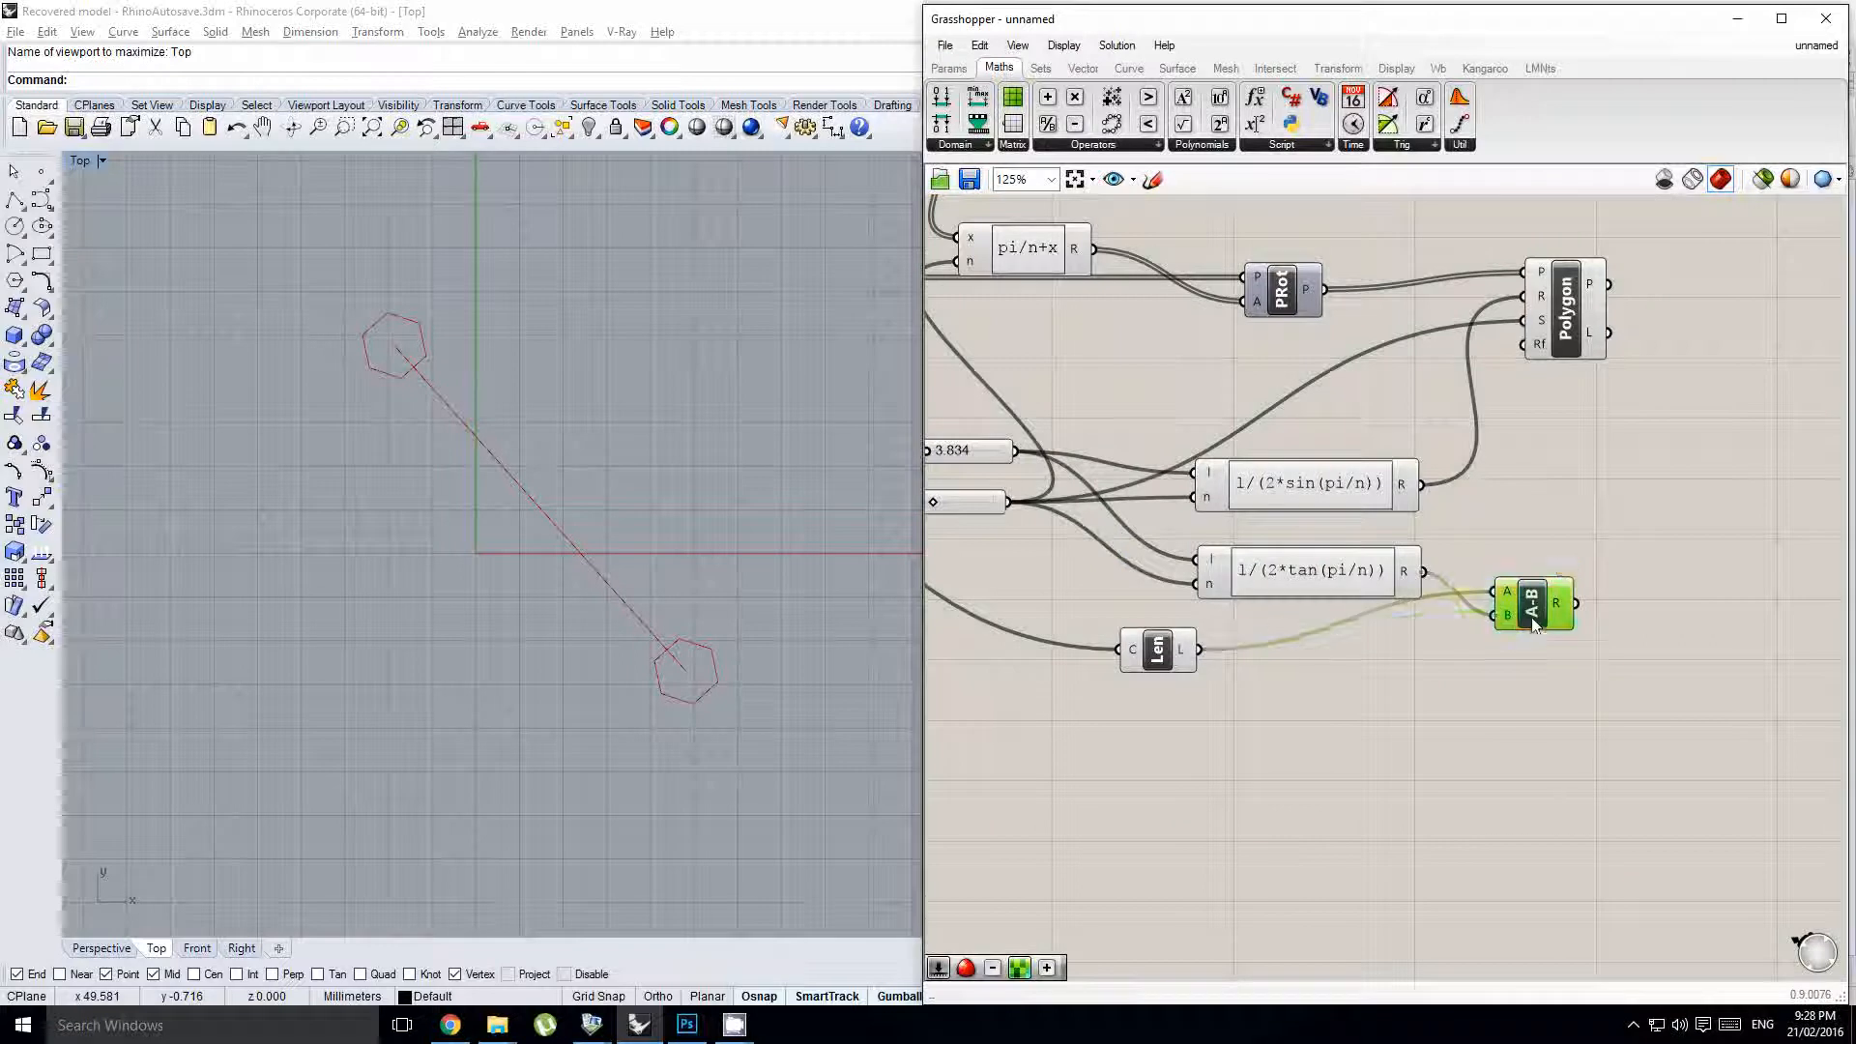
right_drag(1579, 594, 1446, 572)
click(1422, 499)
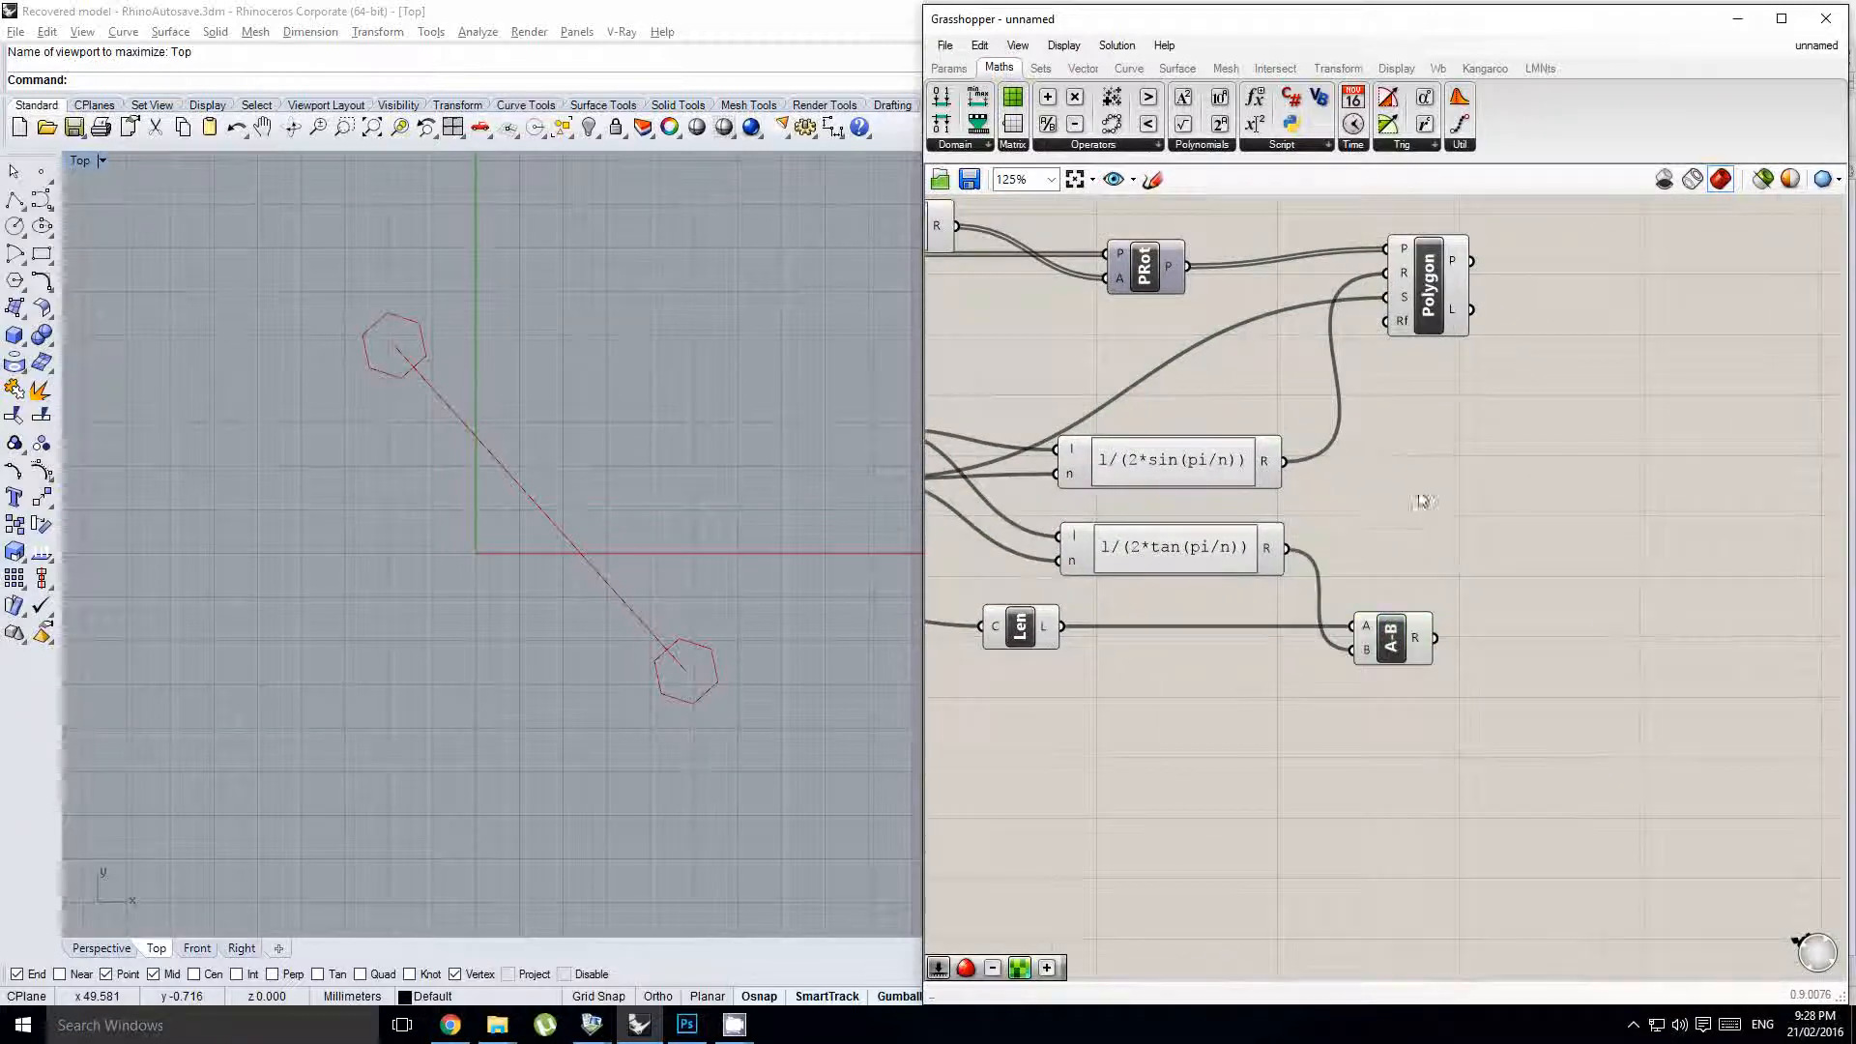
- Move the Polygon component farther from the plane rotation component to free up space
right_drag(1421, 489, 1383, 485)
drag(1406, 329, 1492, 333)
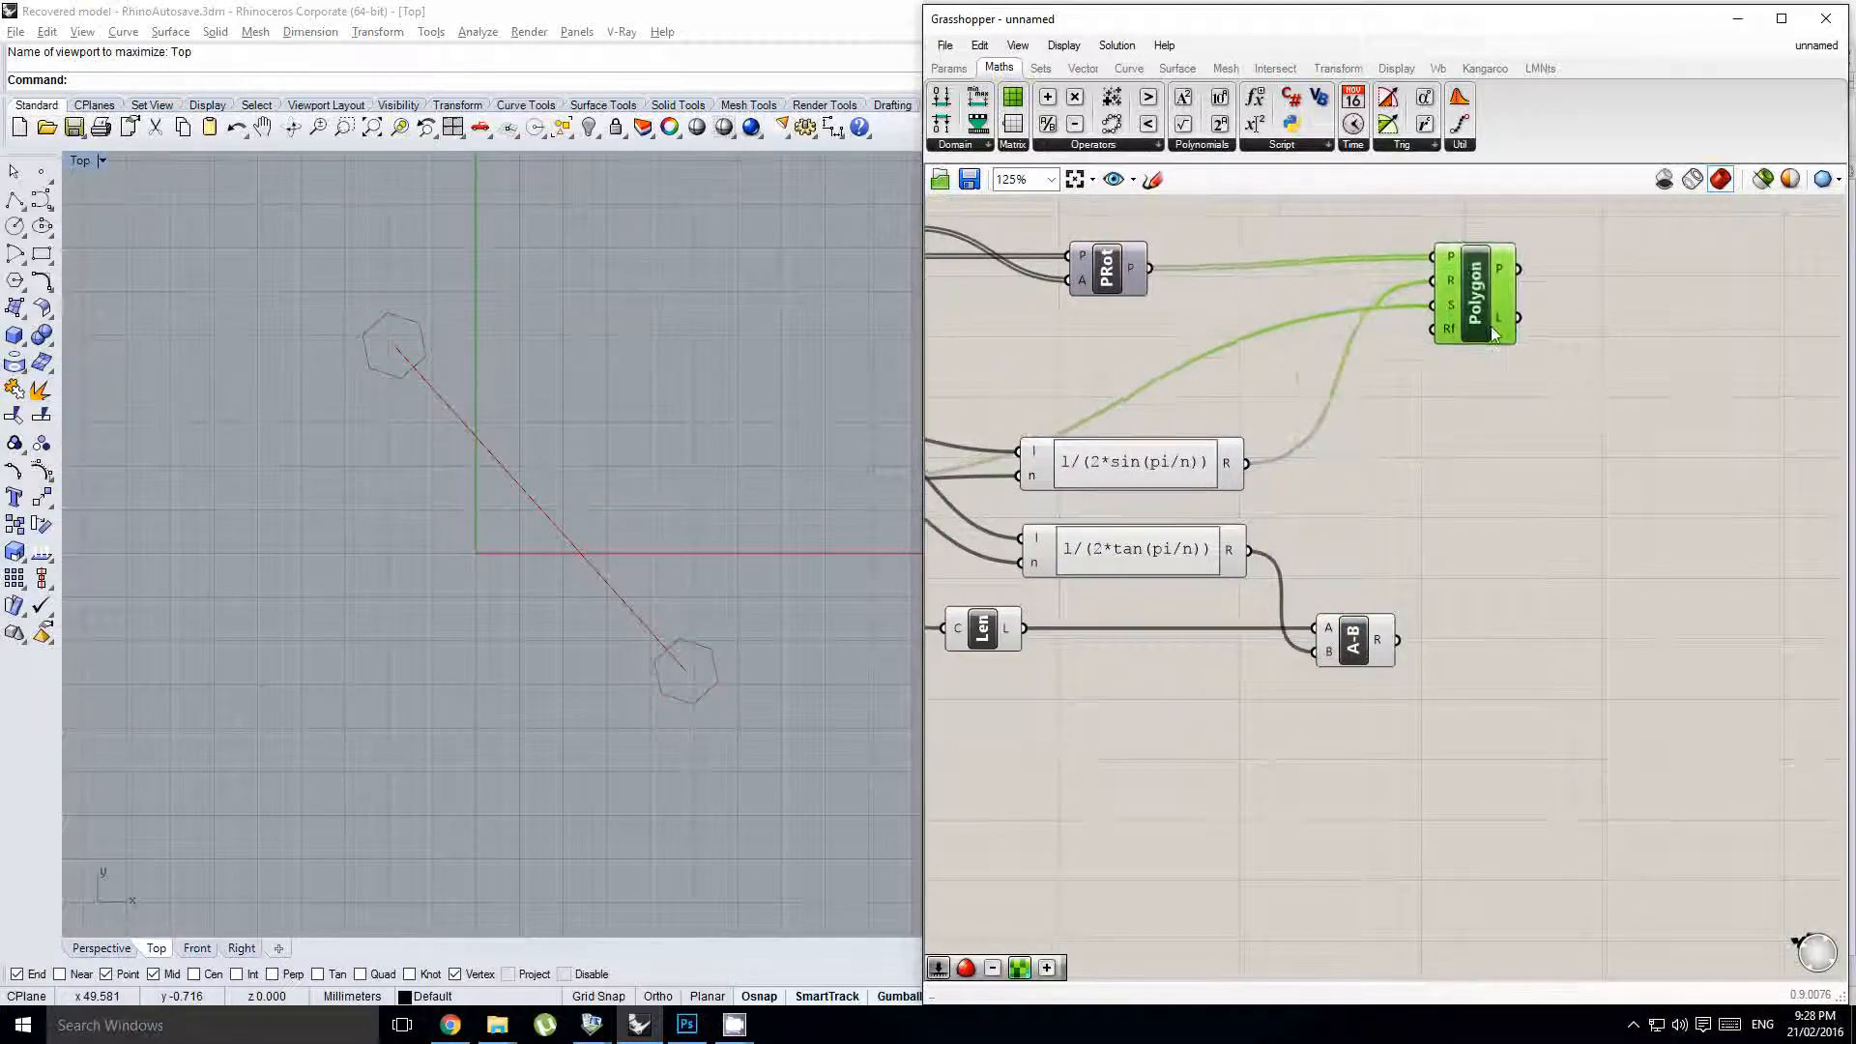
click(1592, 634)
- Raise the Count slider's maximum to 2 and set its value to 2.000, adding a frame at the line's middle
scroll(1384, 501, down, 5)
scroll(1384, 502, up, 6)
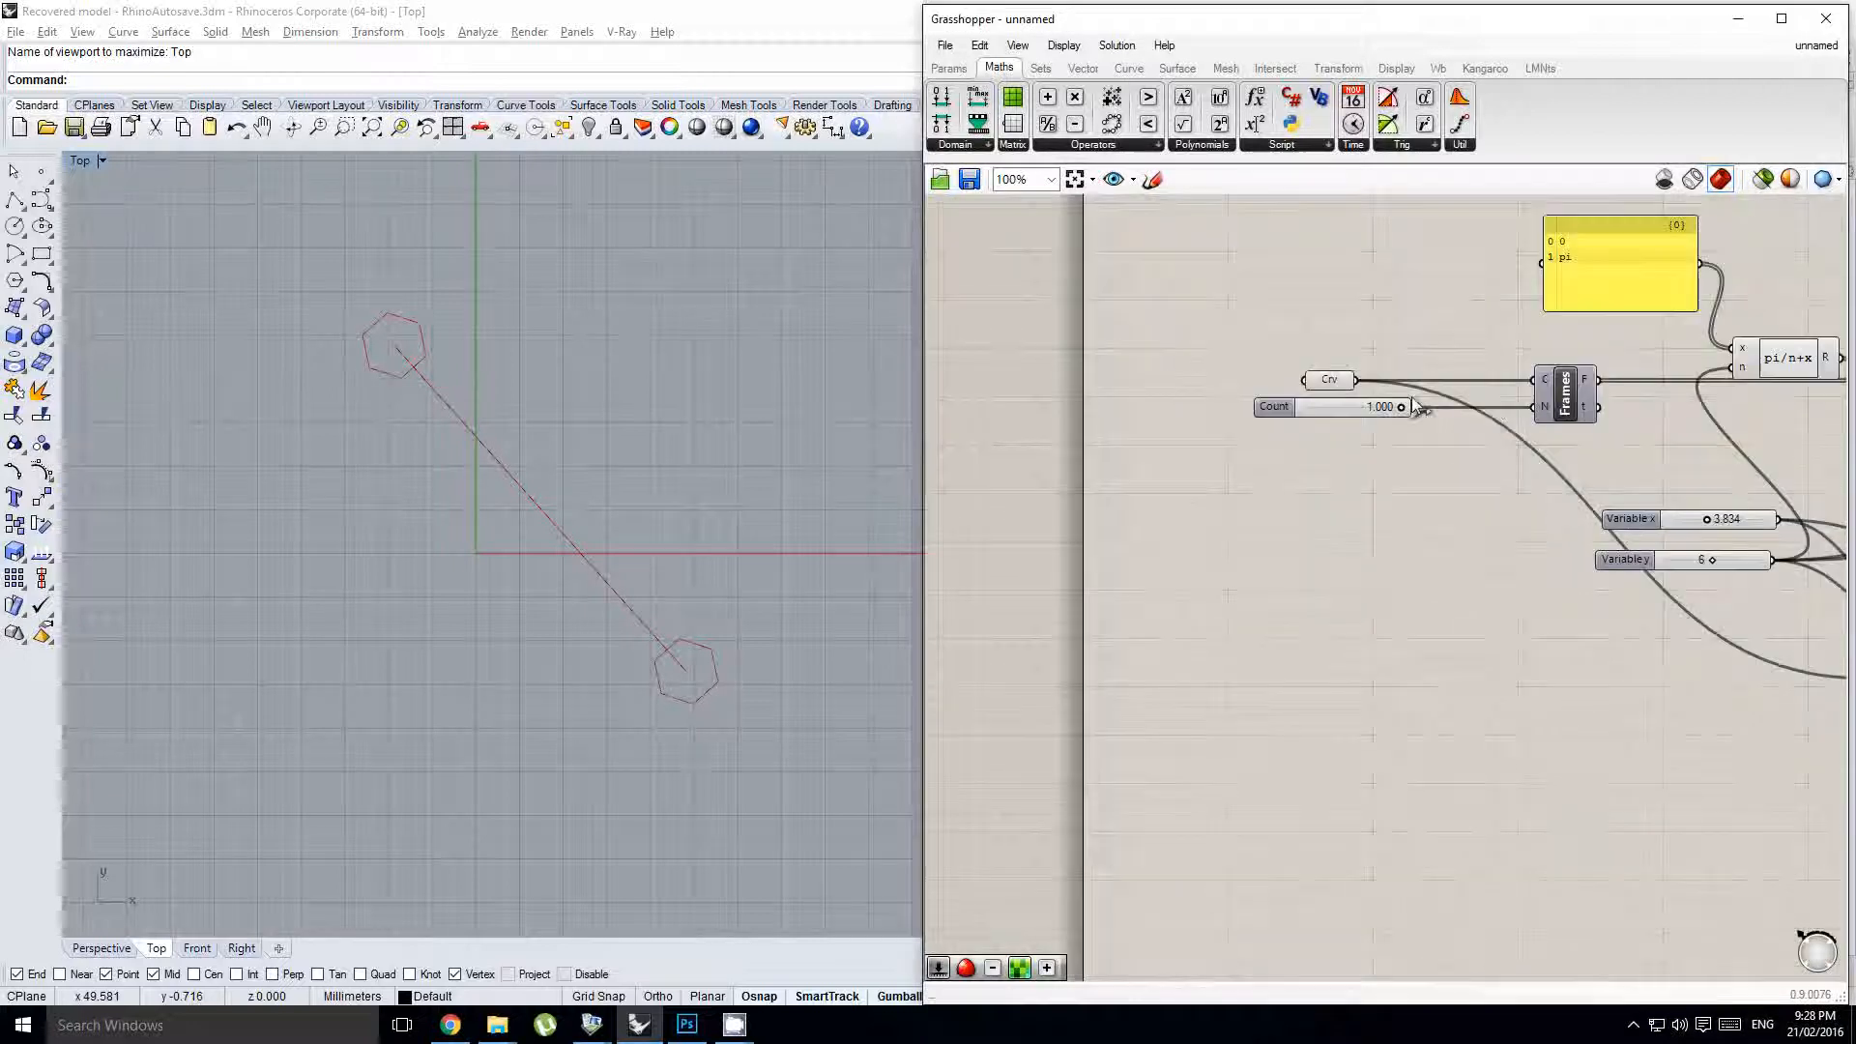
right_drag(1371, 393, 1274, 407)
click(1171, 480)
right_drag(1613, 396, 1344, 435)
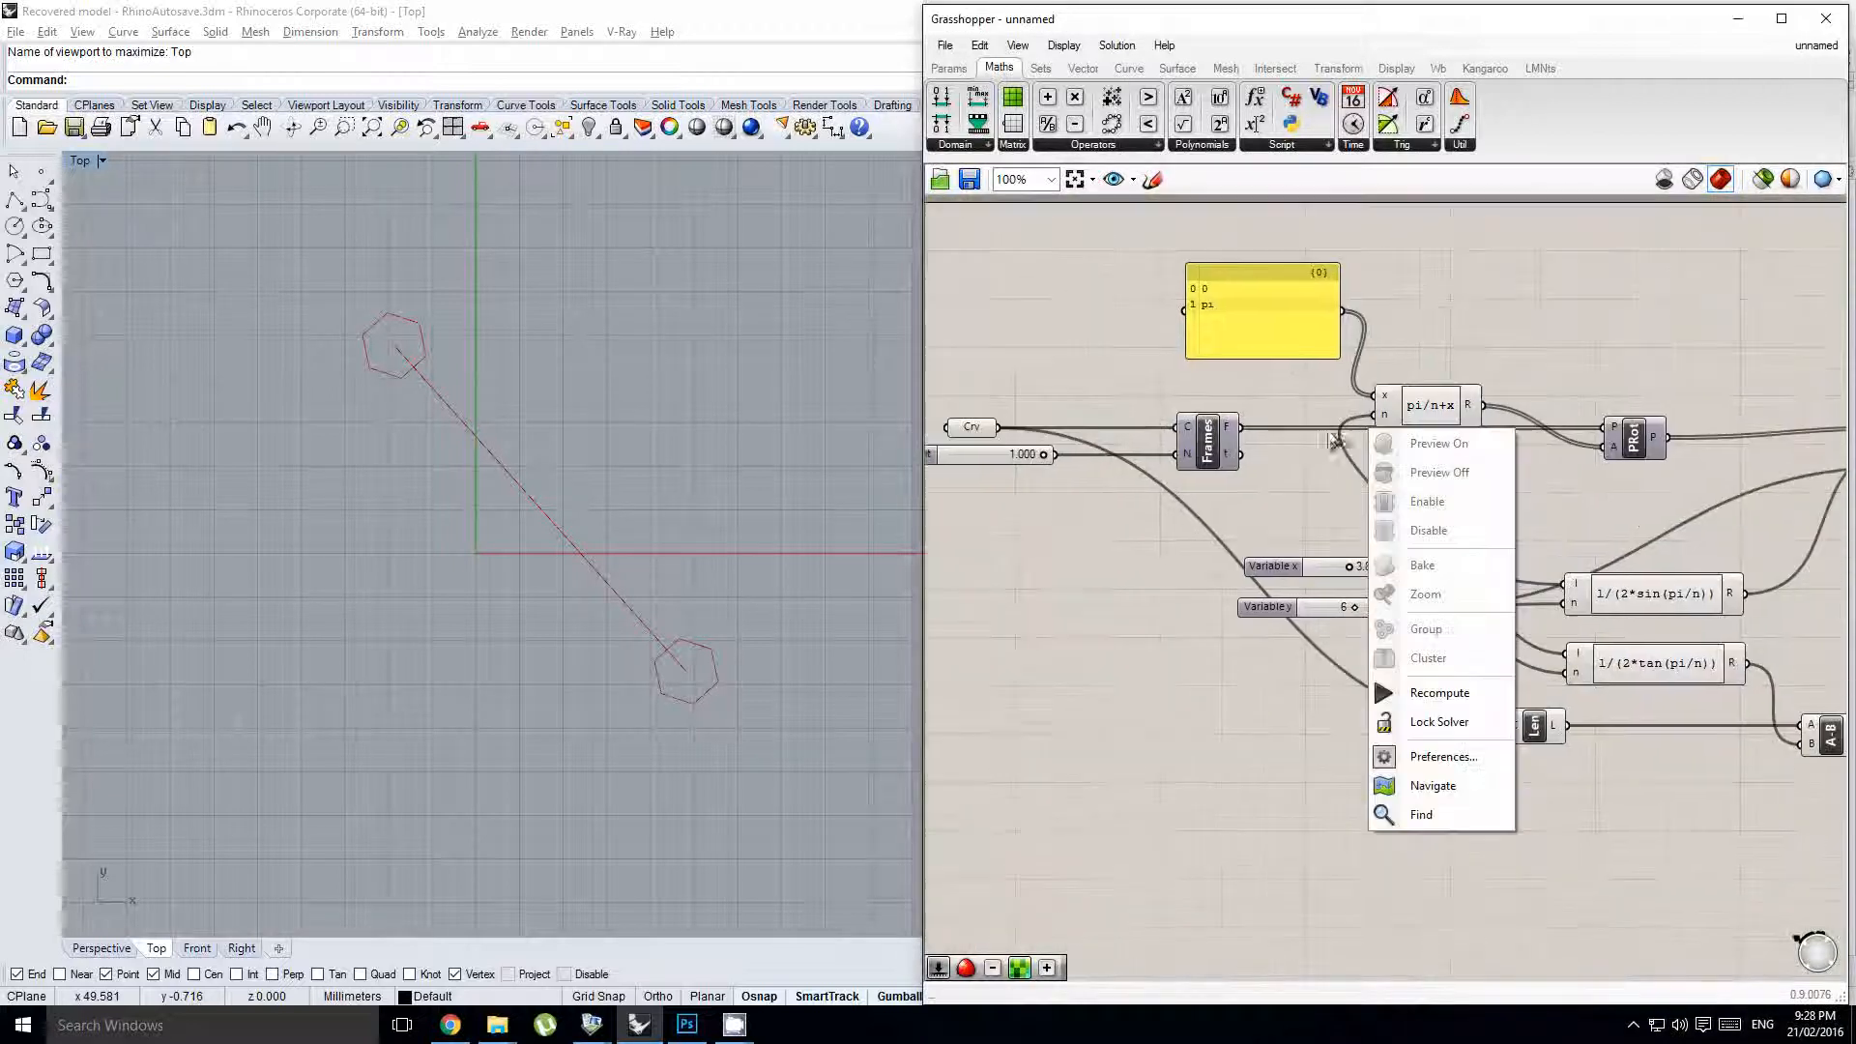
click(1150, 477)
scroll(1064, 472, up, 1)
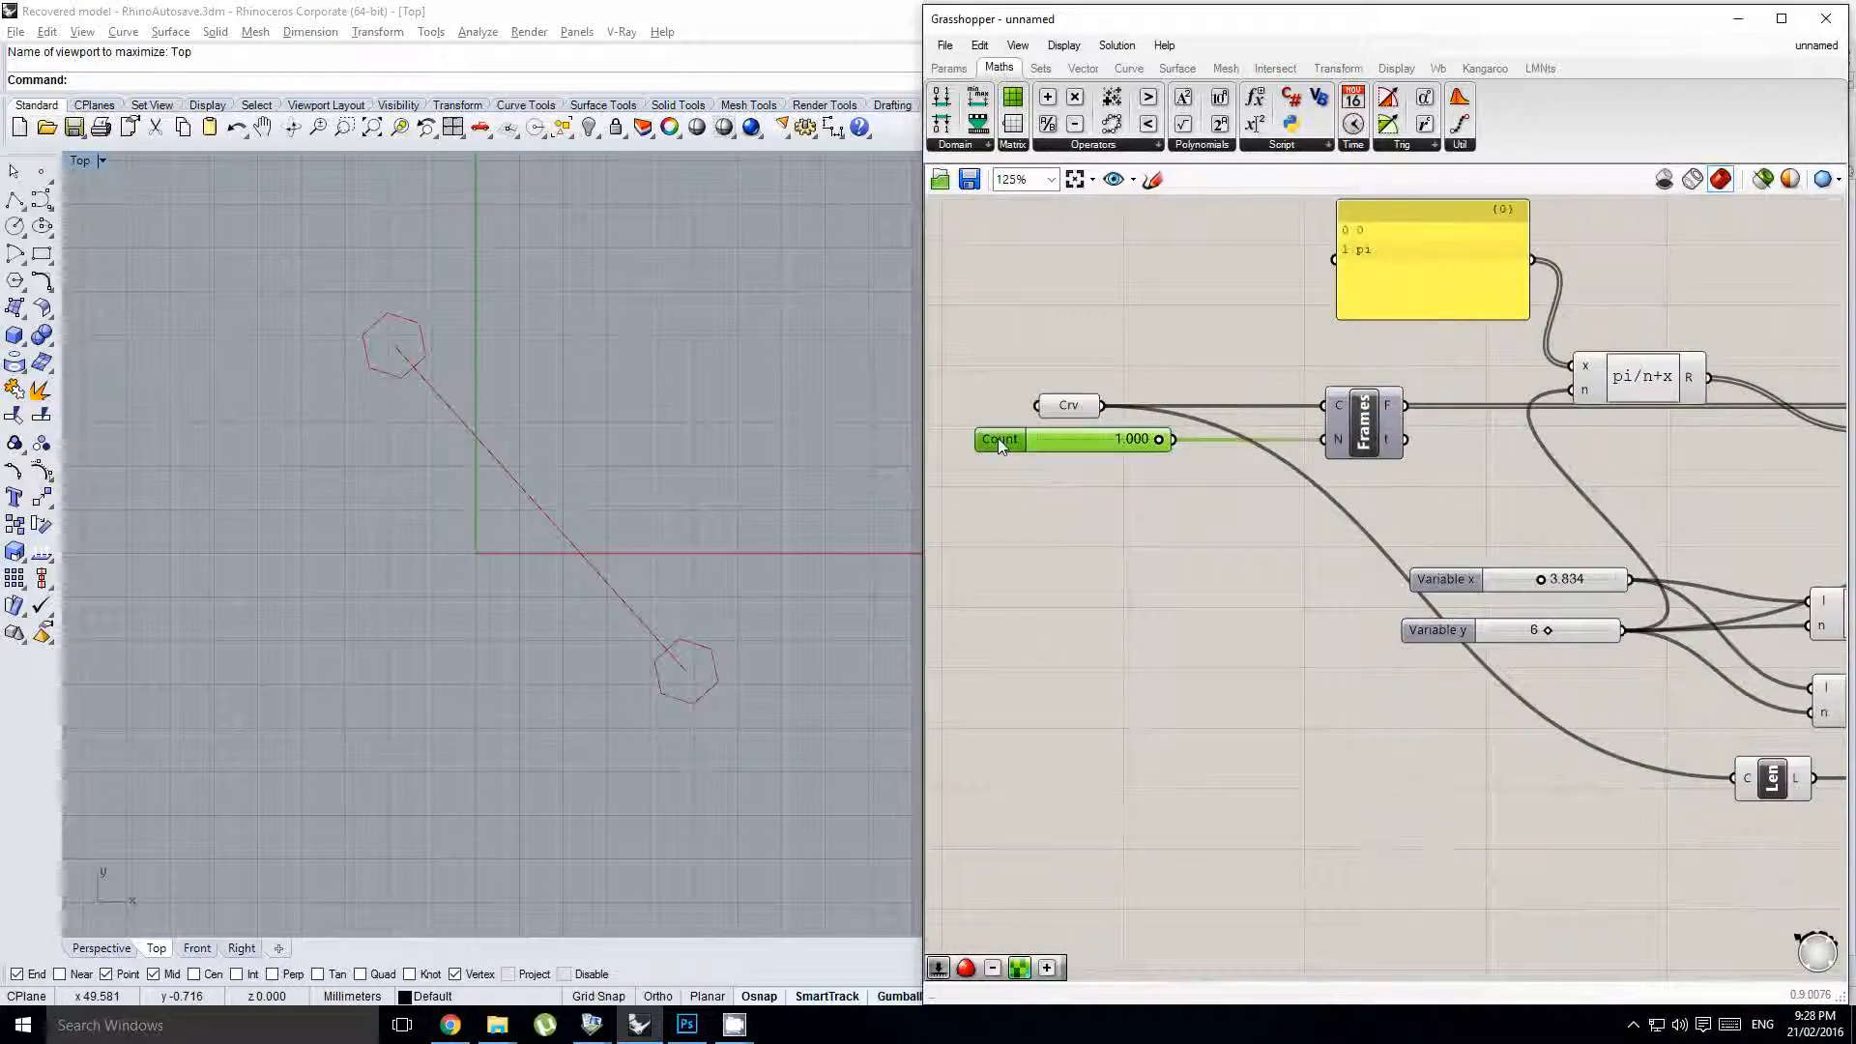
double_click(998, 438)
click(1023, 491)
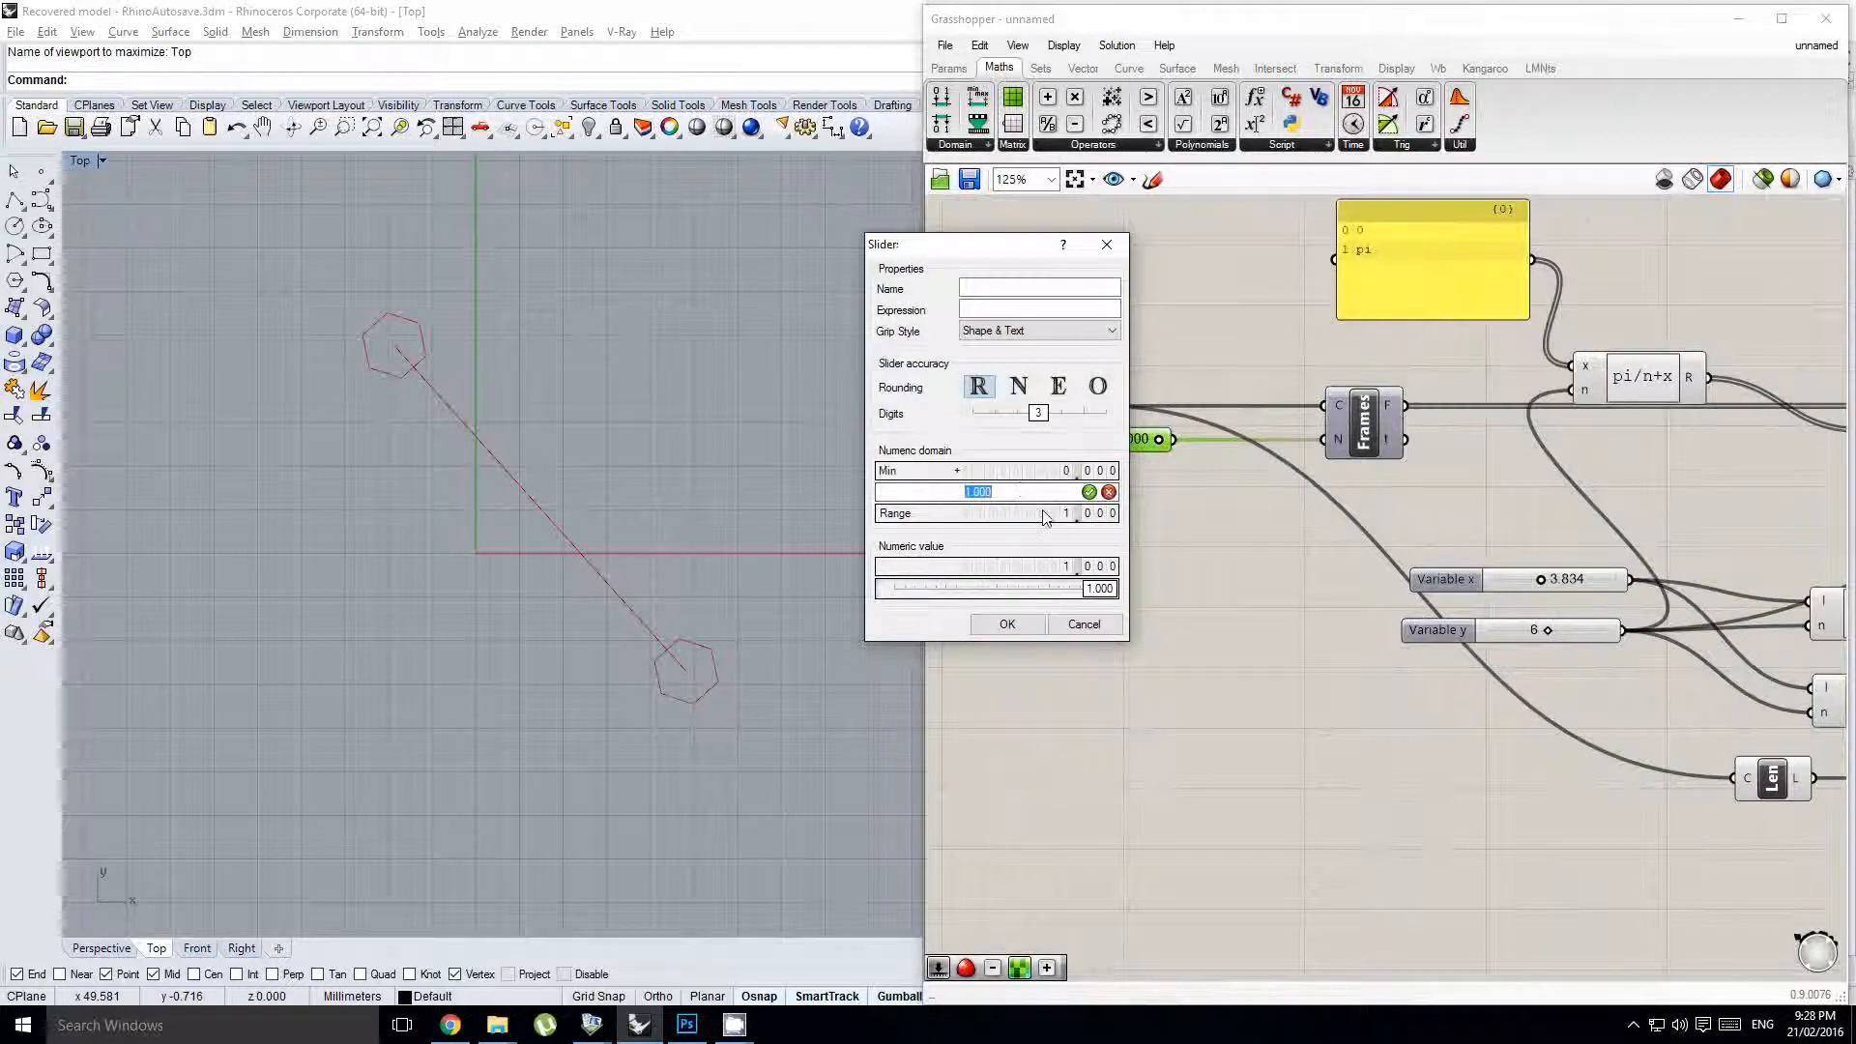
text(2)
click(1010, 625)
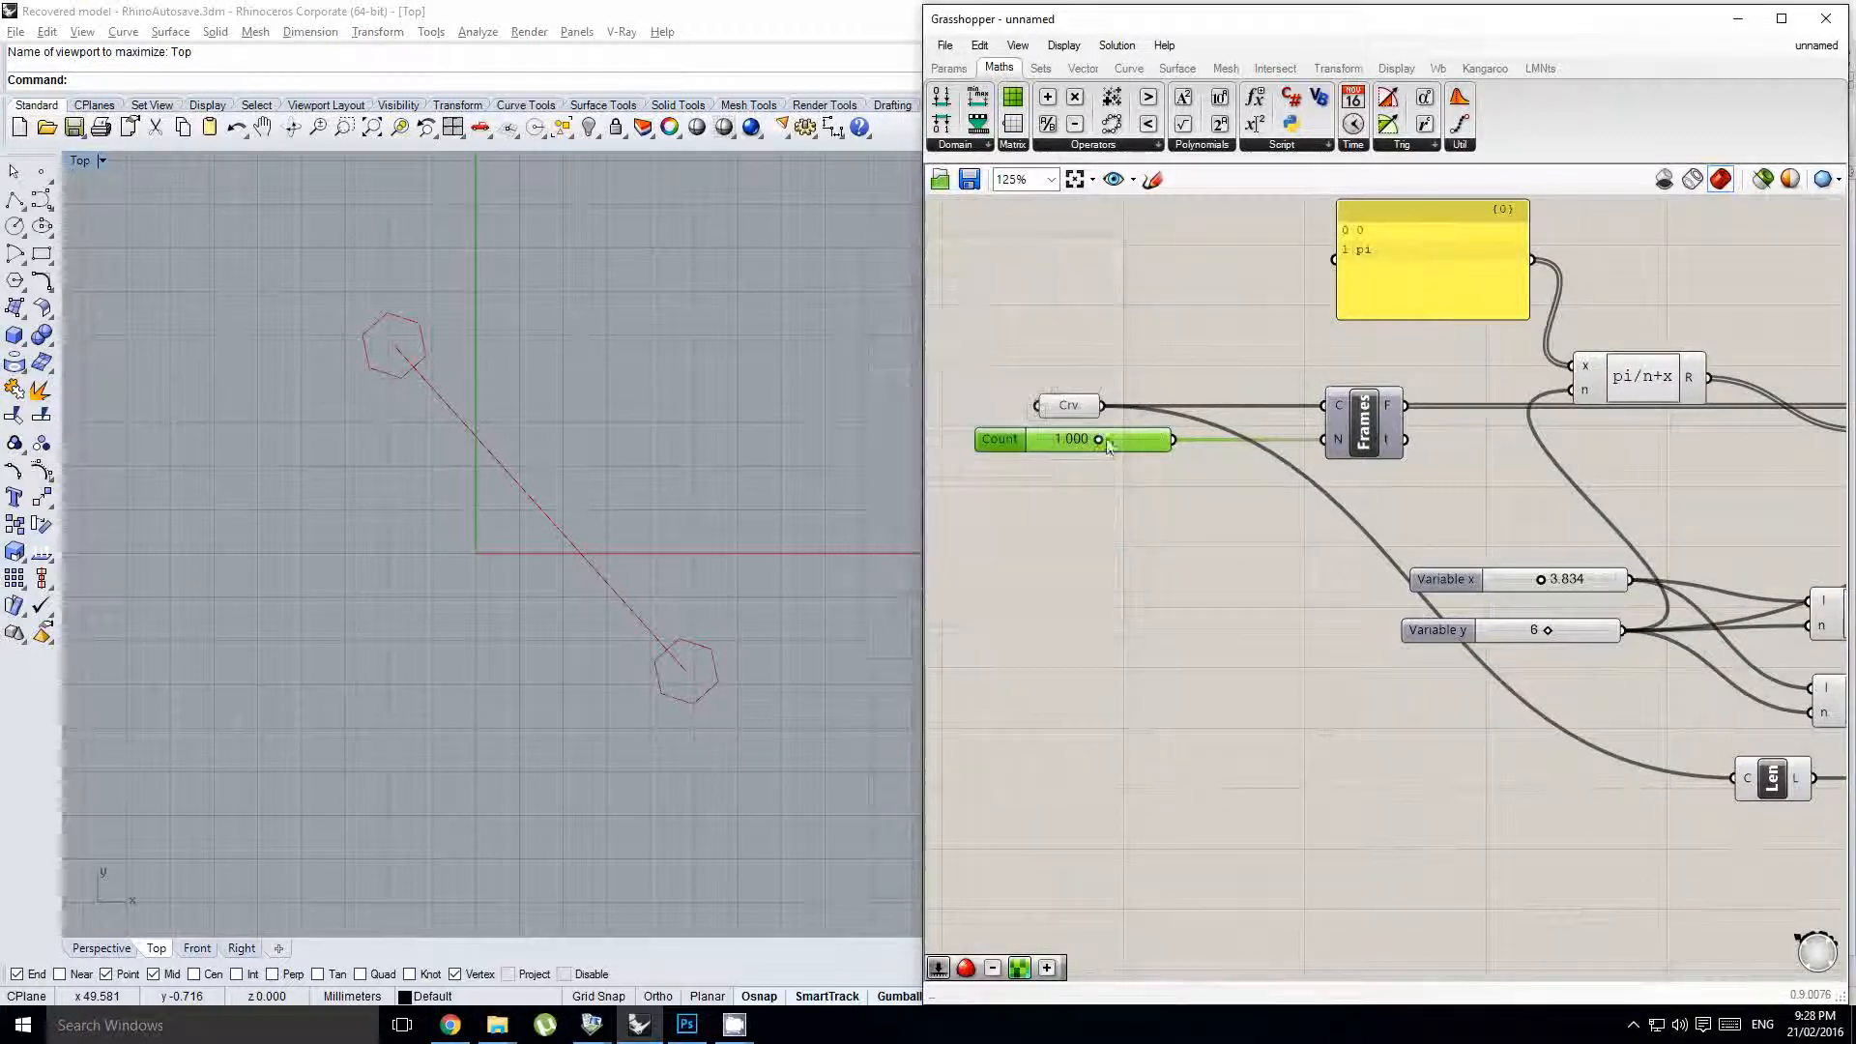
- Add a Dispatch component beside the Frames component and connect the frames output to its list input
click(1524, 512)
double_click(1524, 512)
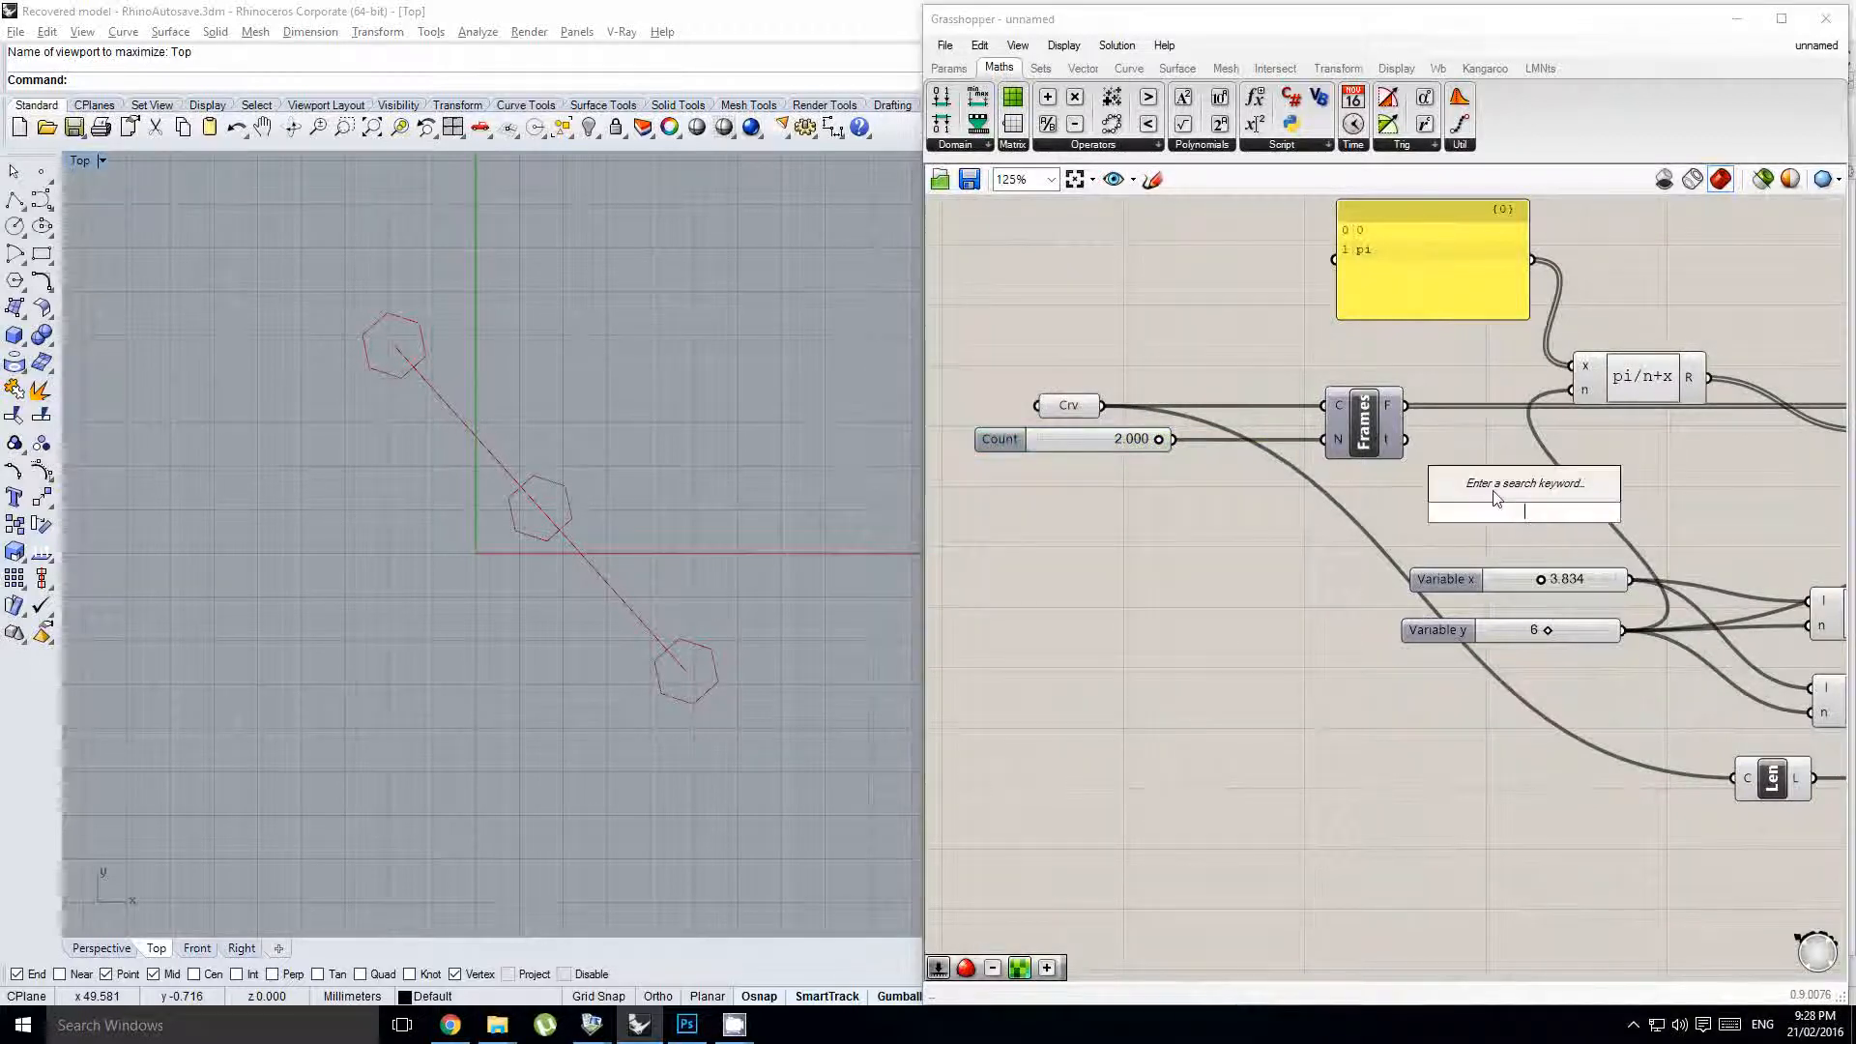
text(dis)
click(1494, 490)
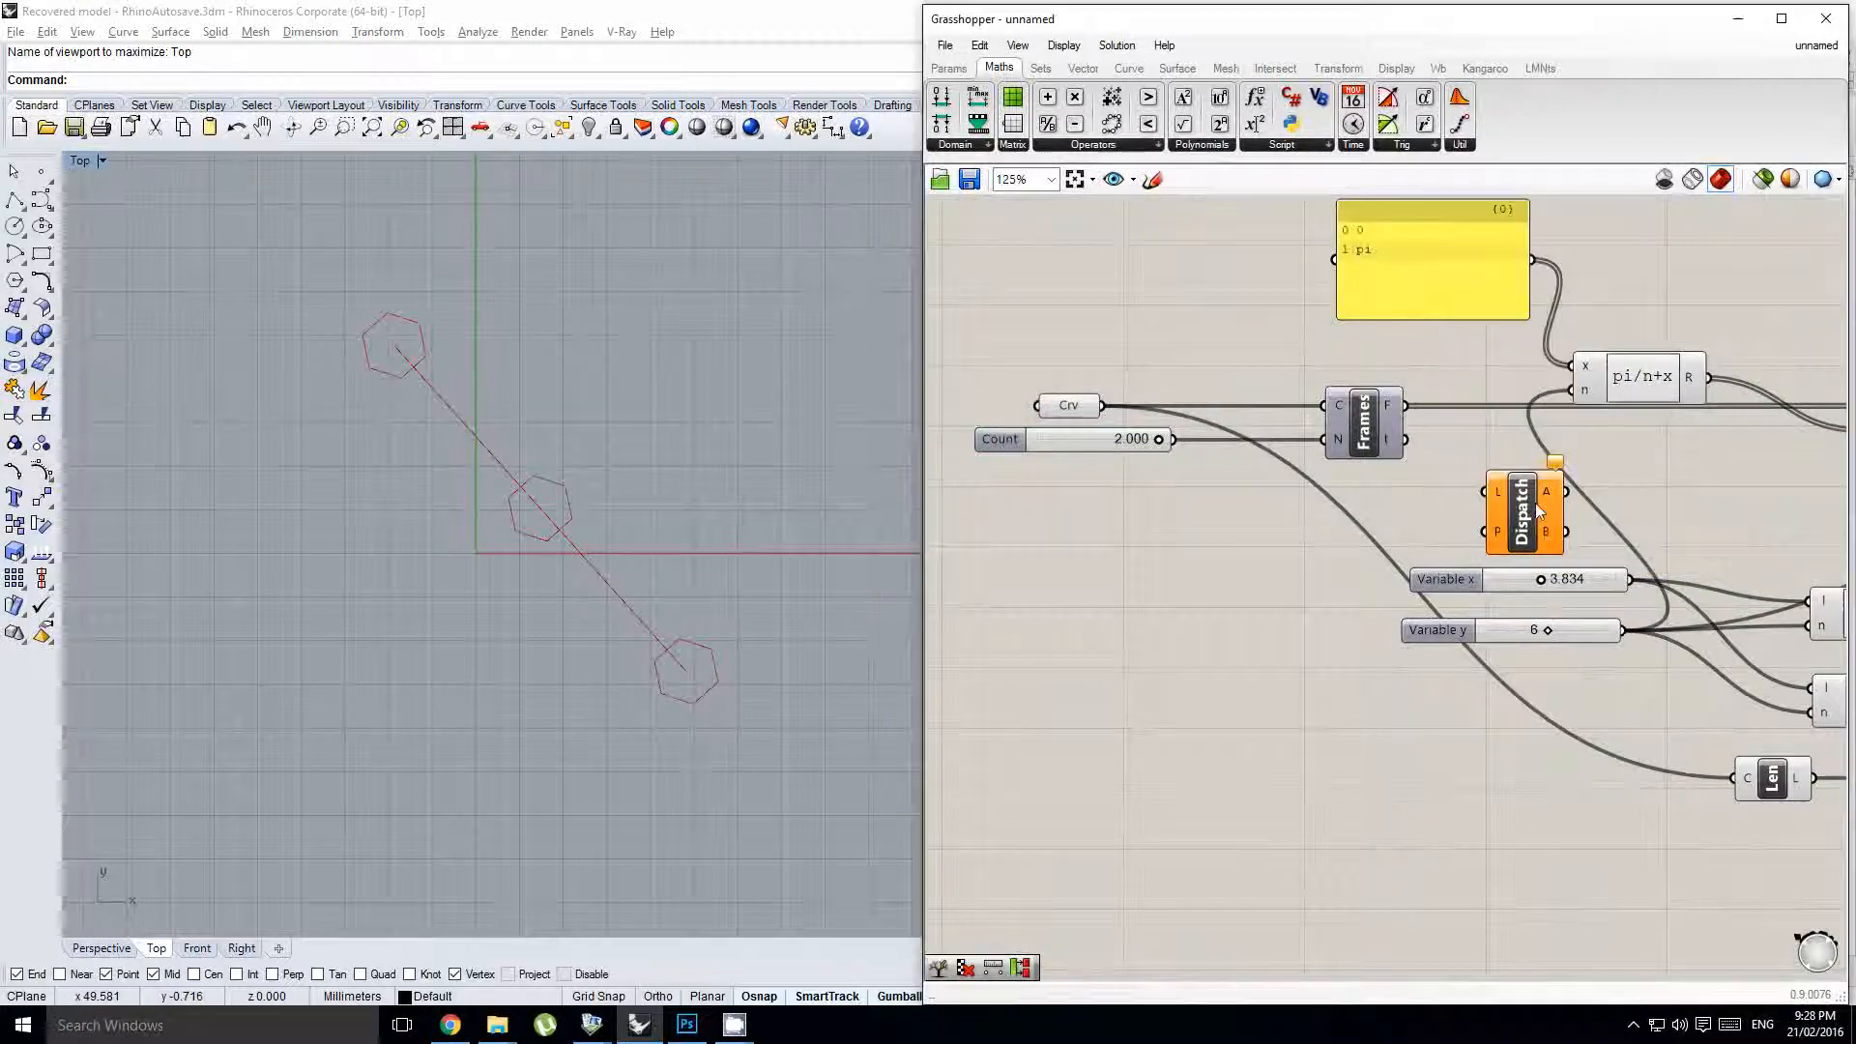
drag(1408, 406, 1512, 472)
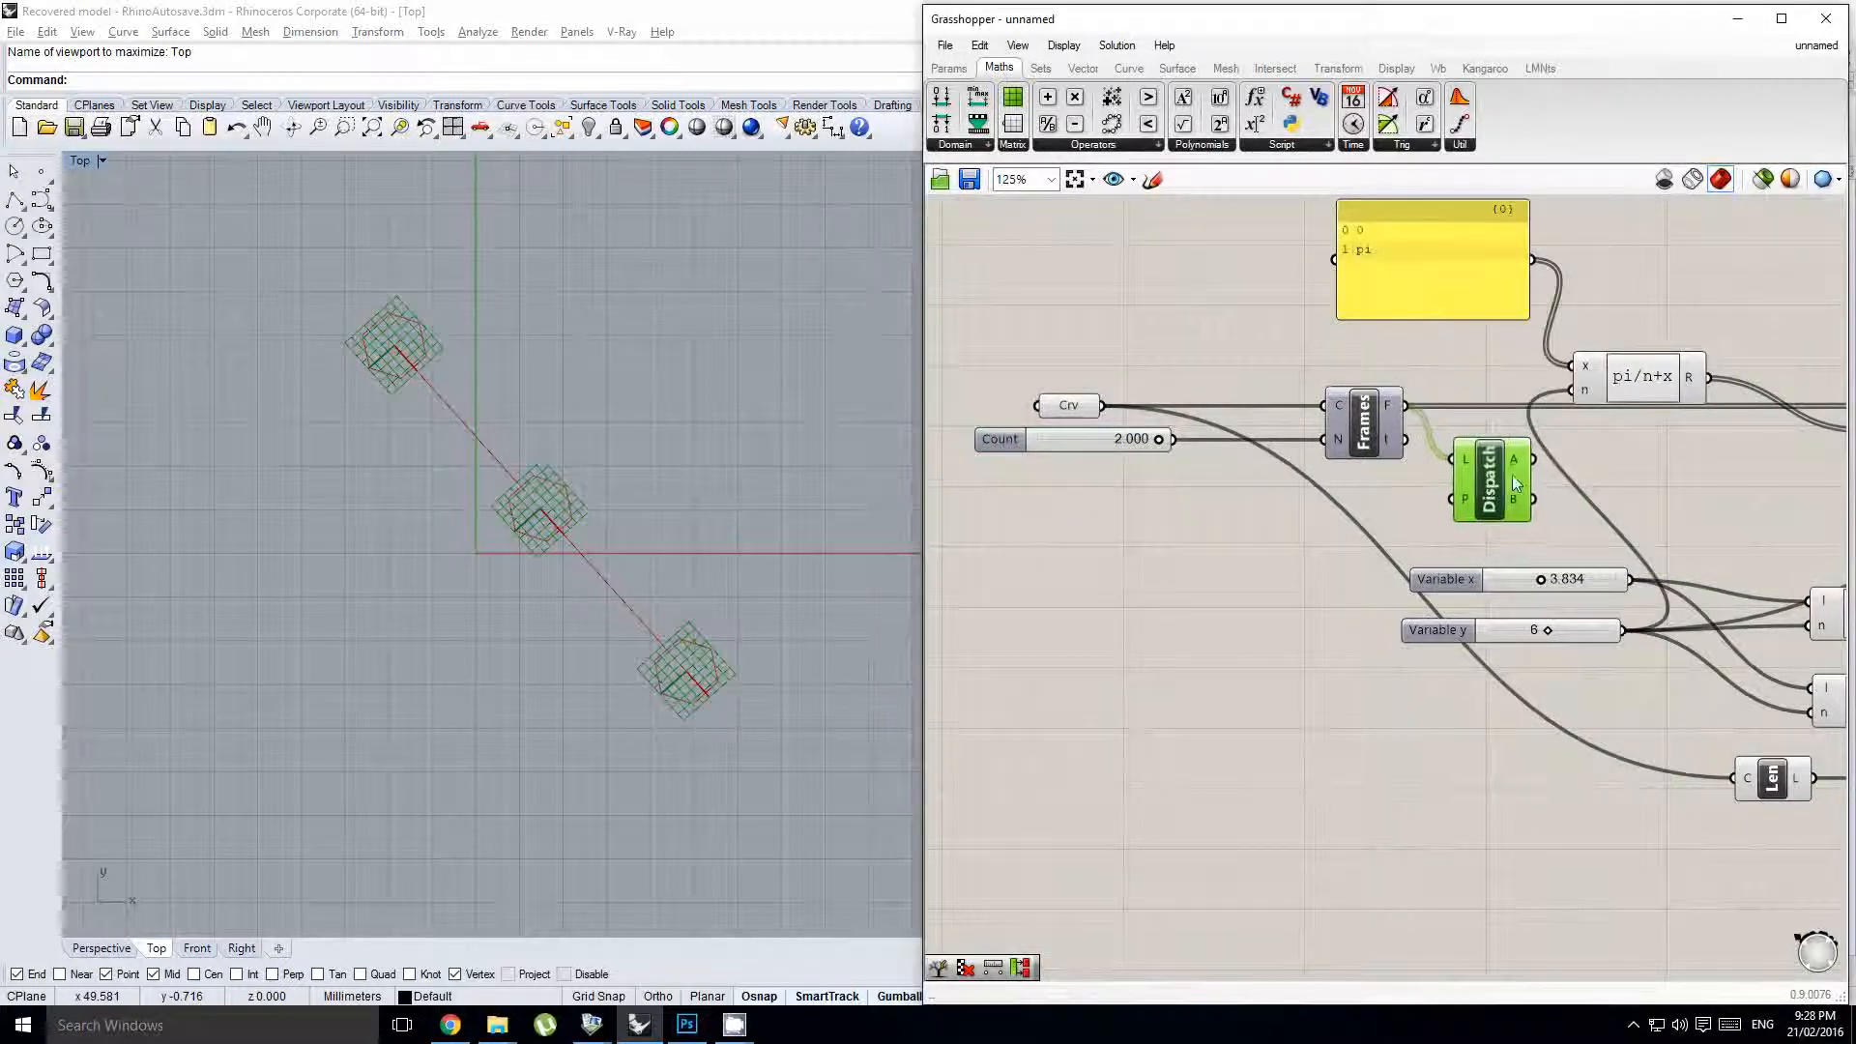
right_drag(1514, 464, 1338, 450)
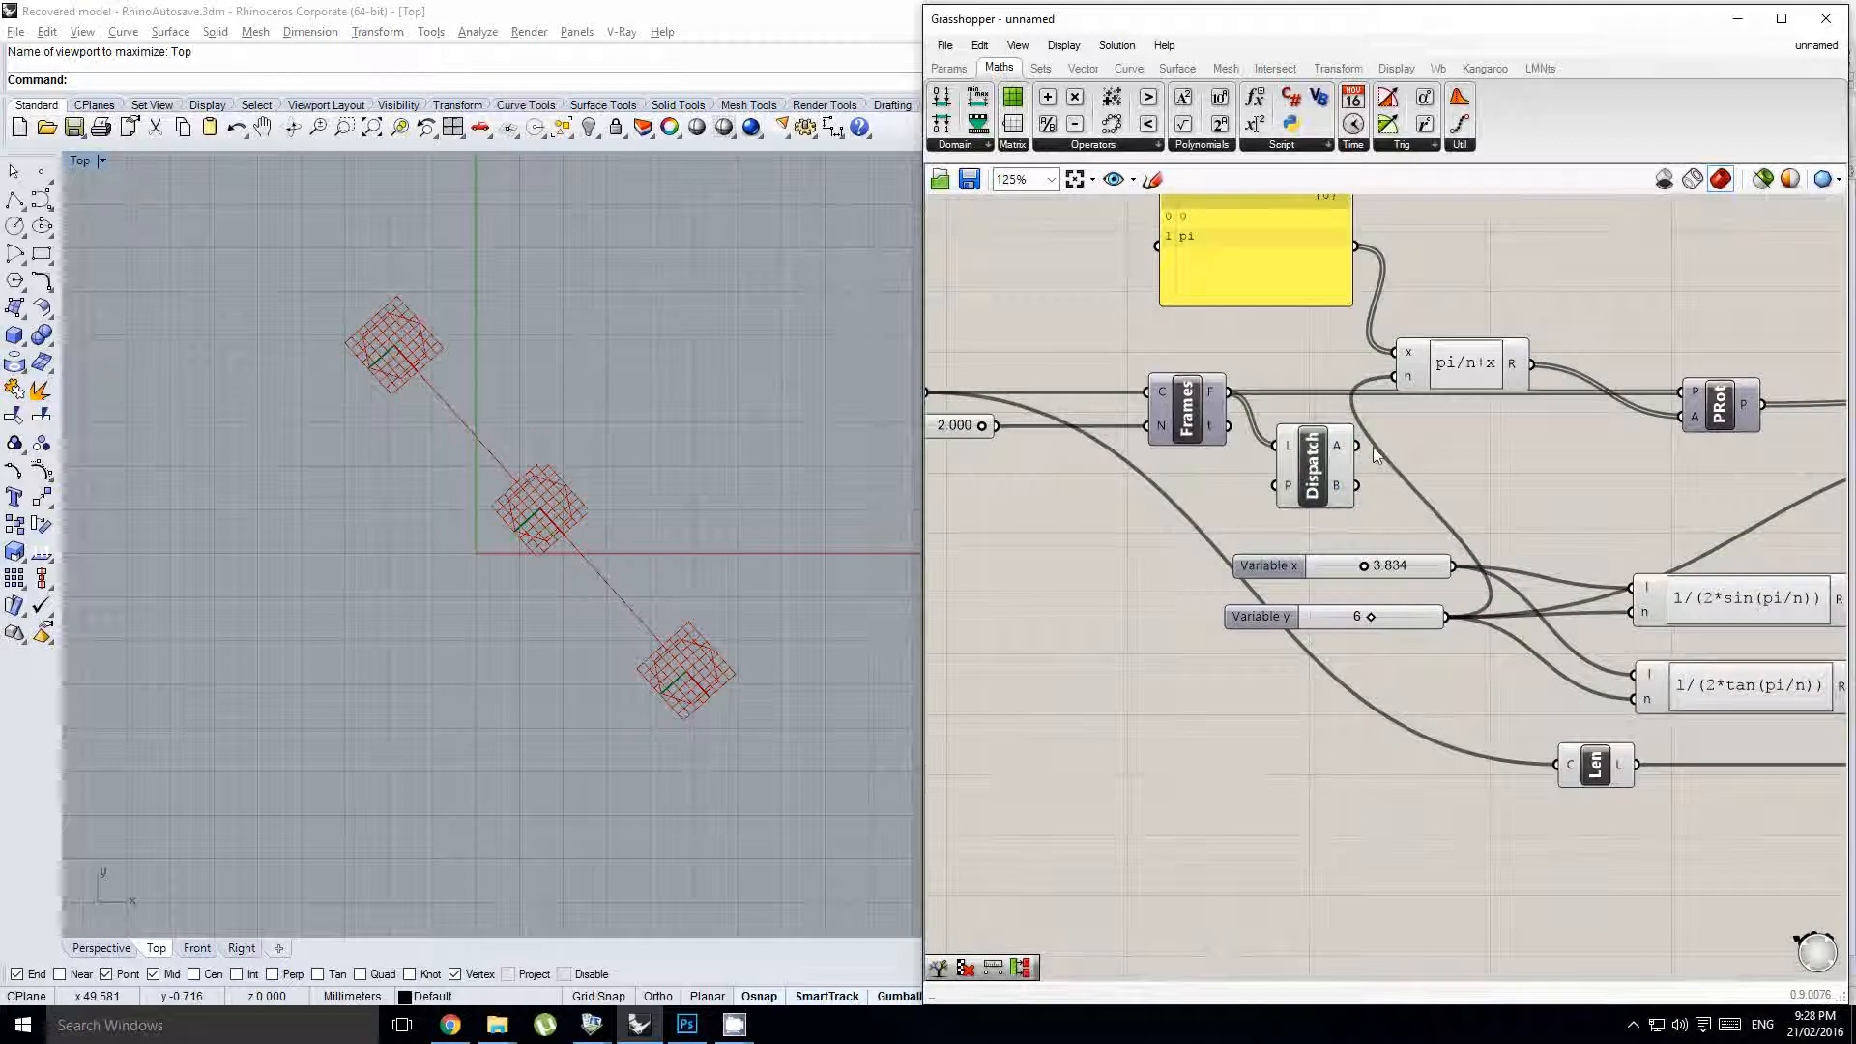
- Feed the Dispatch component's A output into the plane rotation's plane input in place of the frames, and move Dispatch below the sliders
drag(1355, 445, 1682, 417)
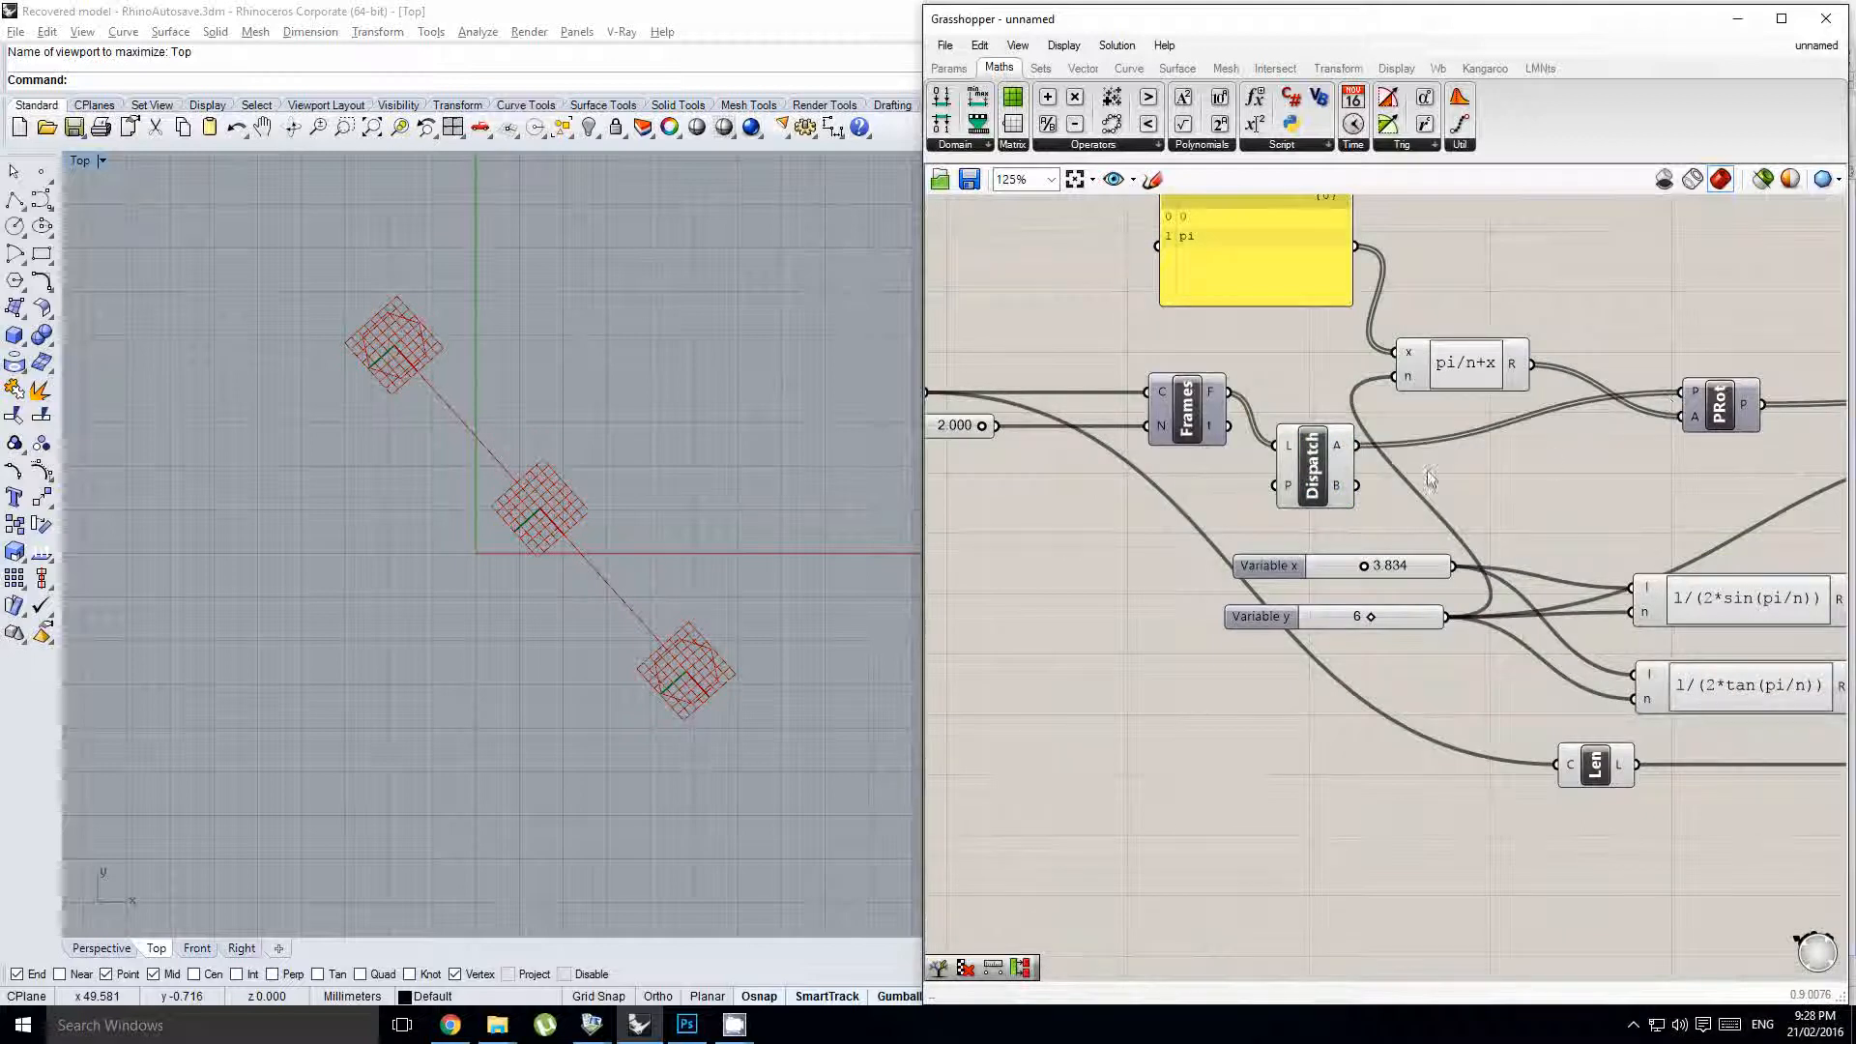
scroll(1429, 479, down, 1)
drag(1336, 473, 1301, 725)
right_drag(1418, 692, 1110, 548)
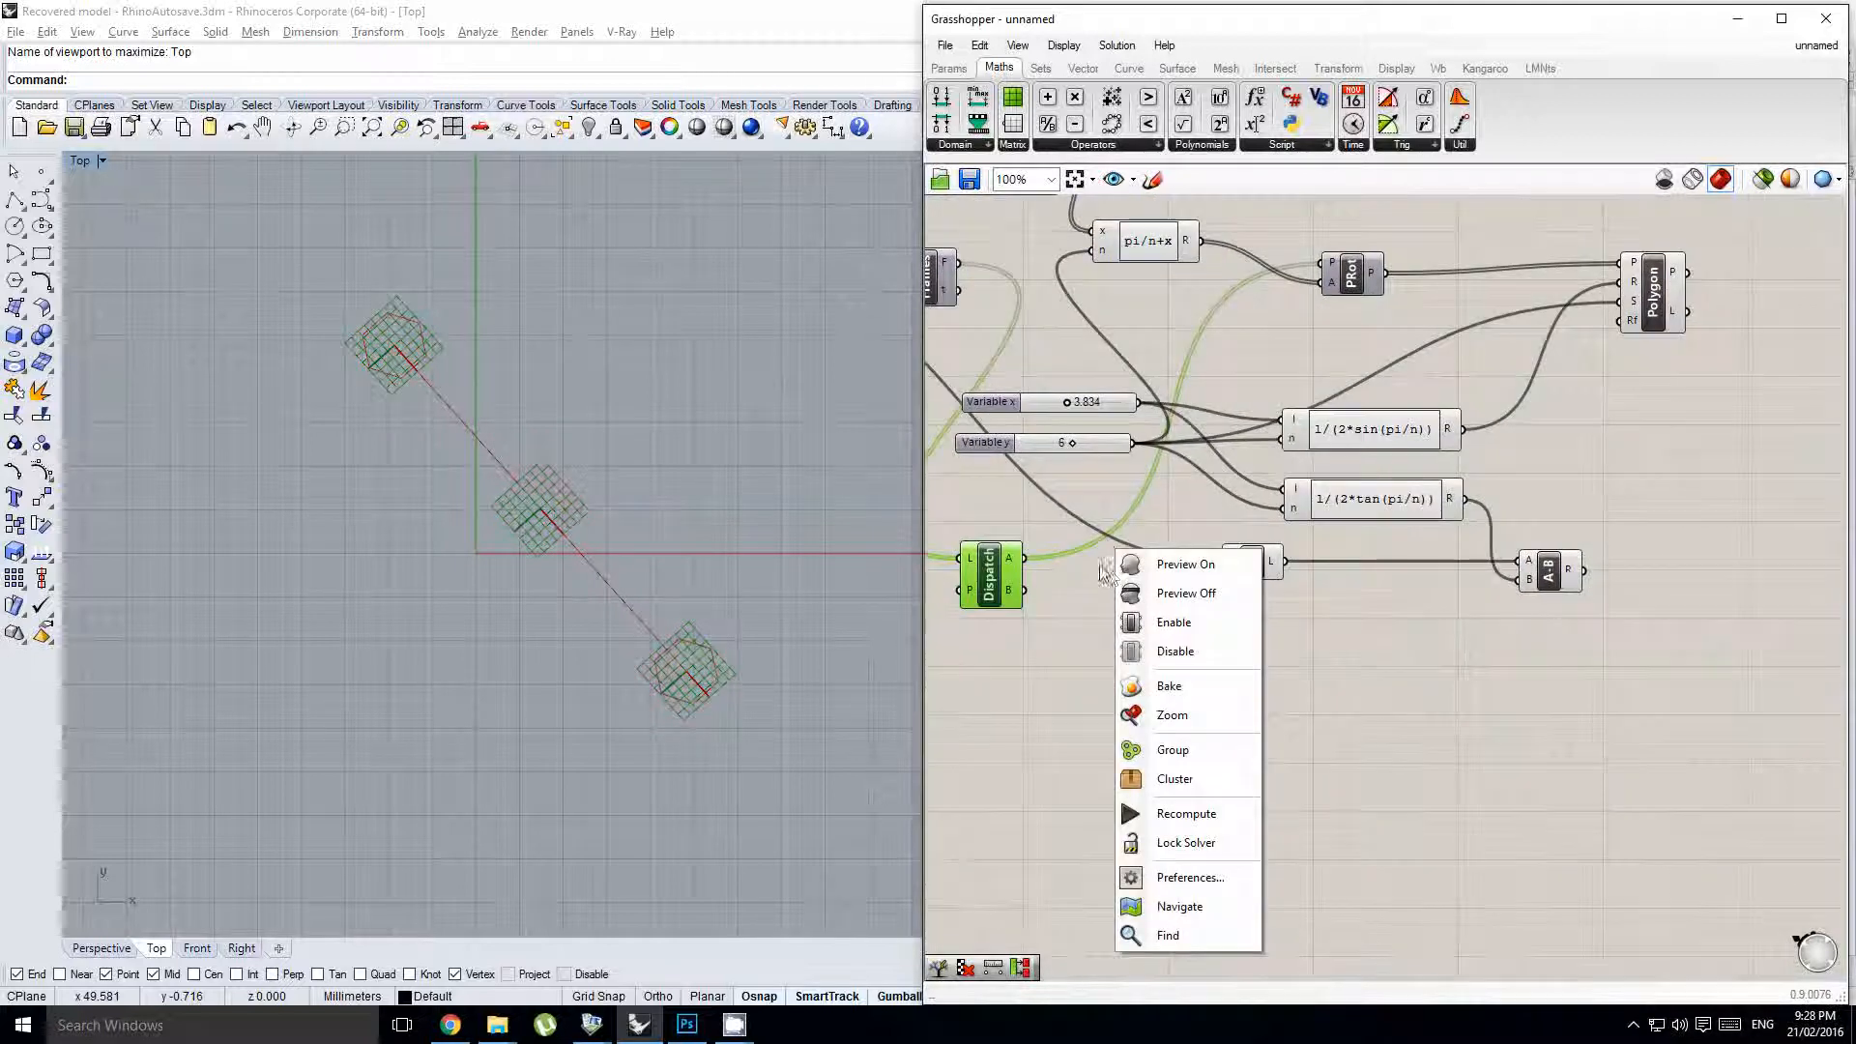
click(1067, 558)
scroll(1066, 557, down, 1)
drag(999, 572, 1057, 654)
- Add a Plane Surface component and feed the Dispatch component's B output into its plane input
double_click(1549, 698)
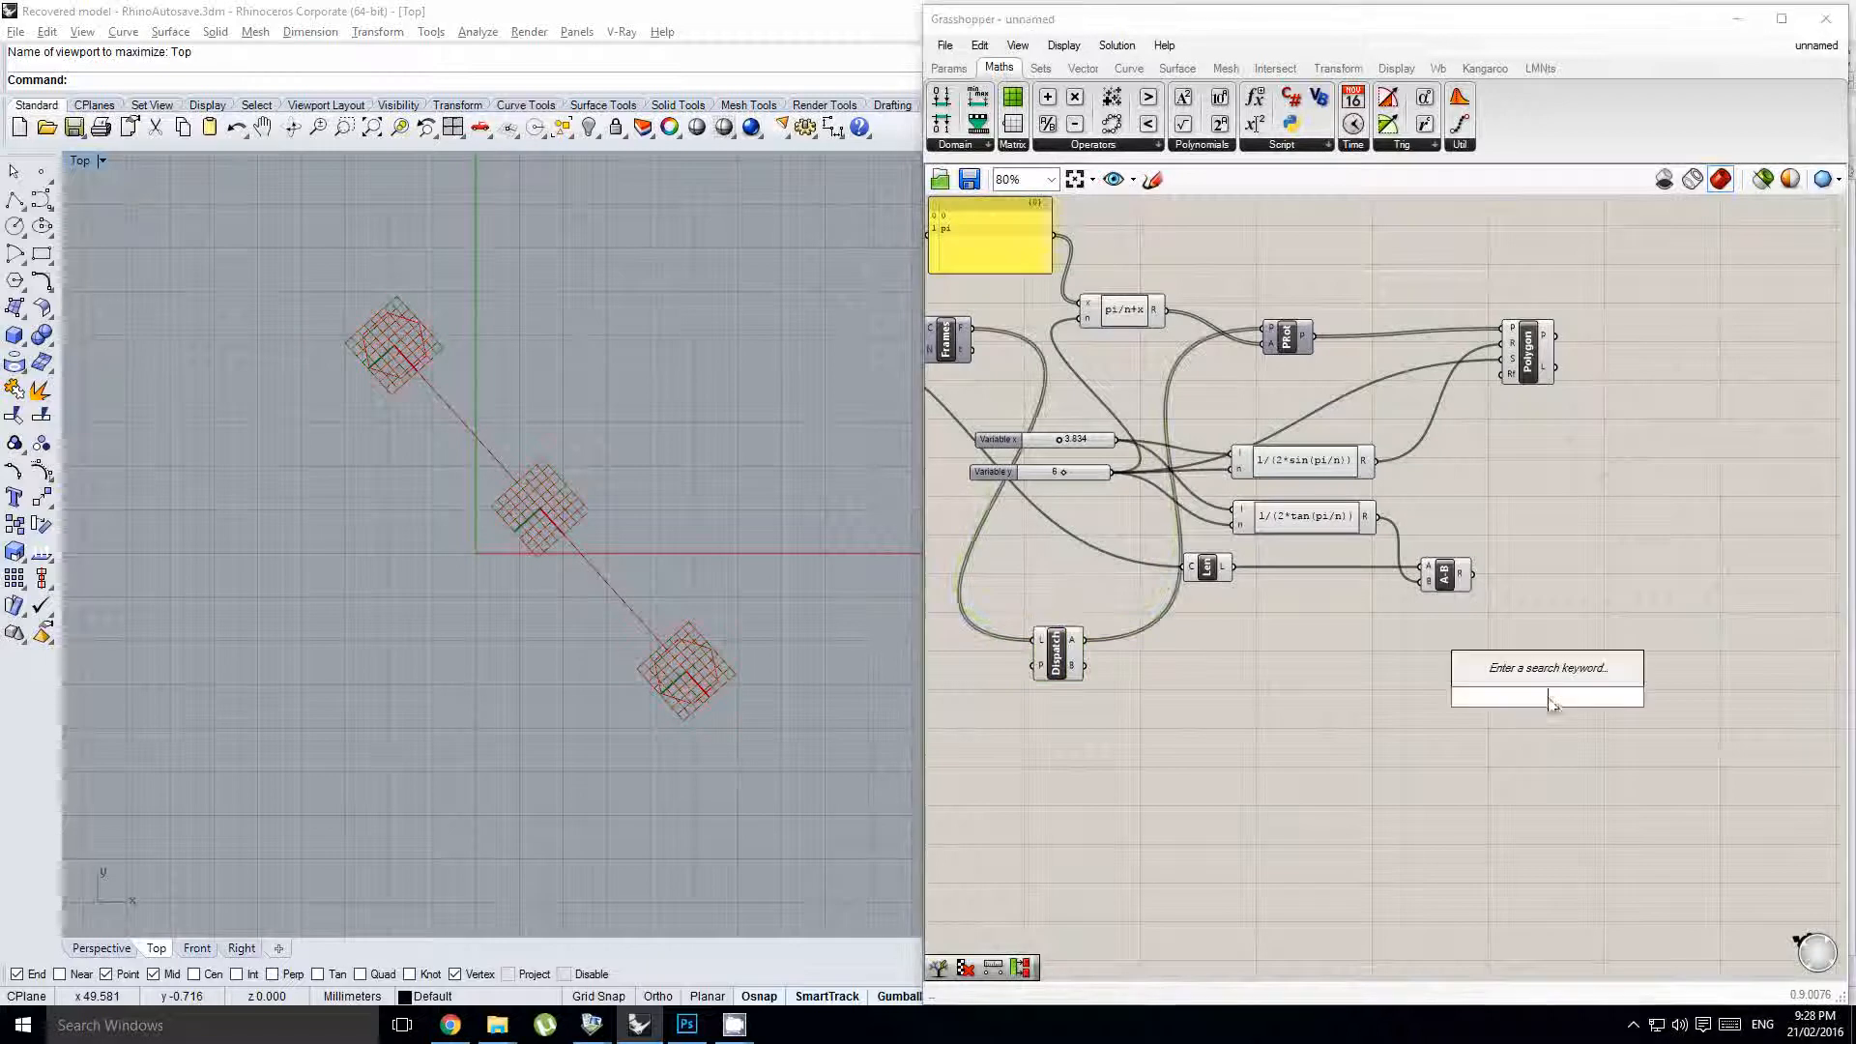
text(pan)
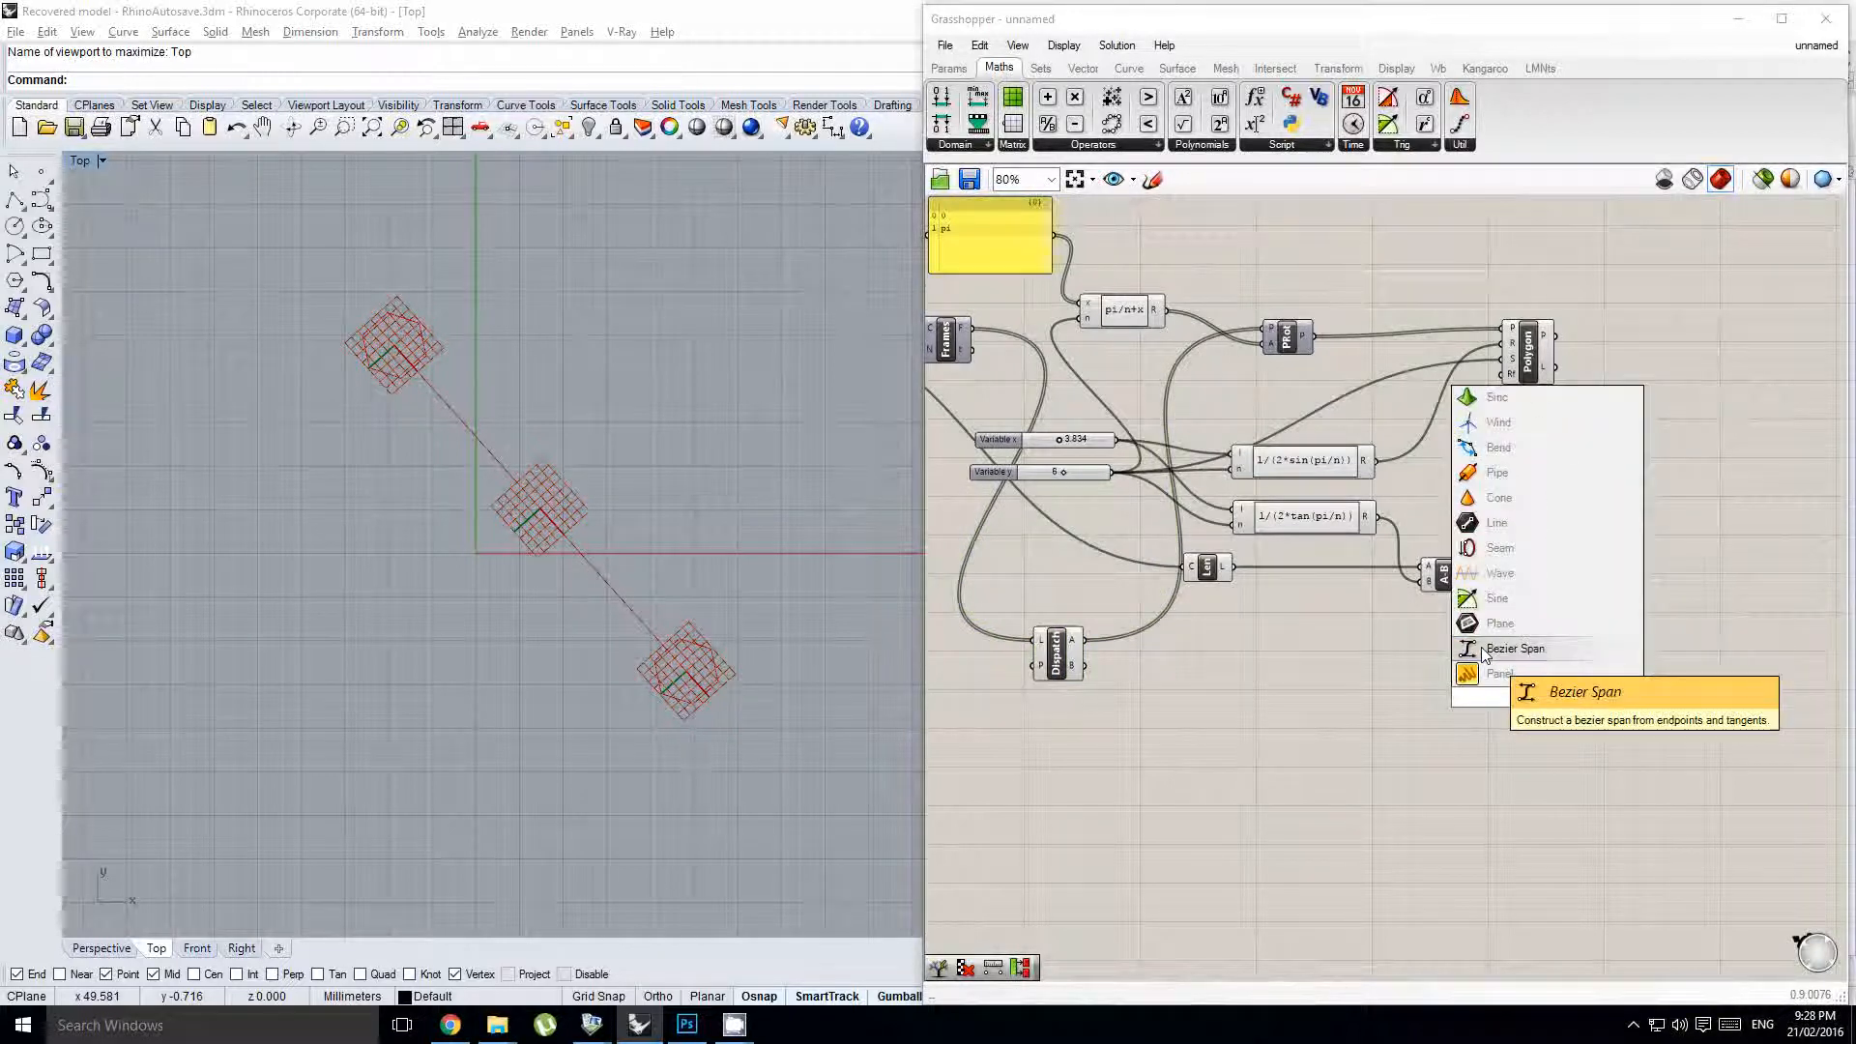
key(BackSpace)
key(BackSpace)
text(lane)
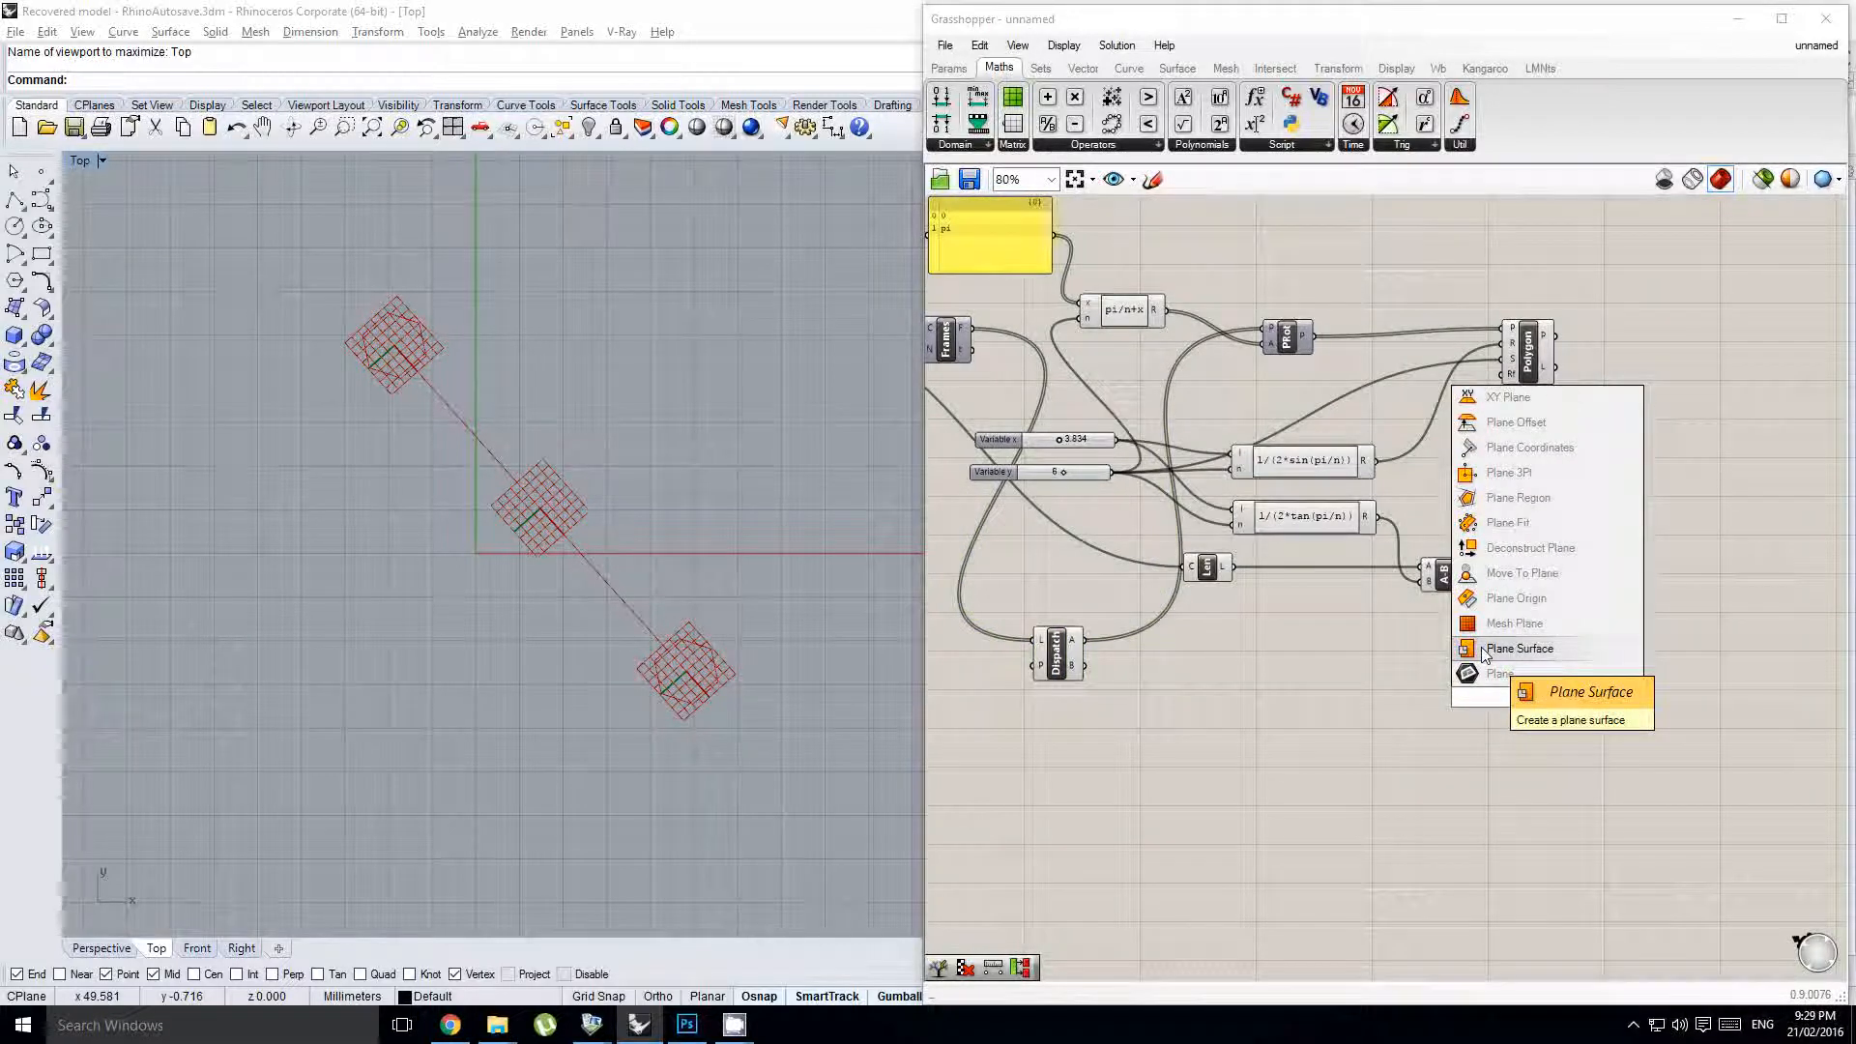
click(1518, 648)
scroll(1382, 641, up, 1)
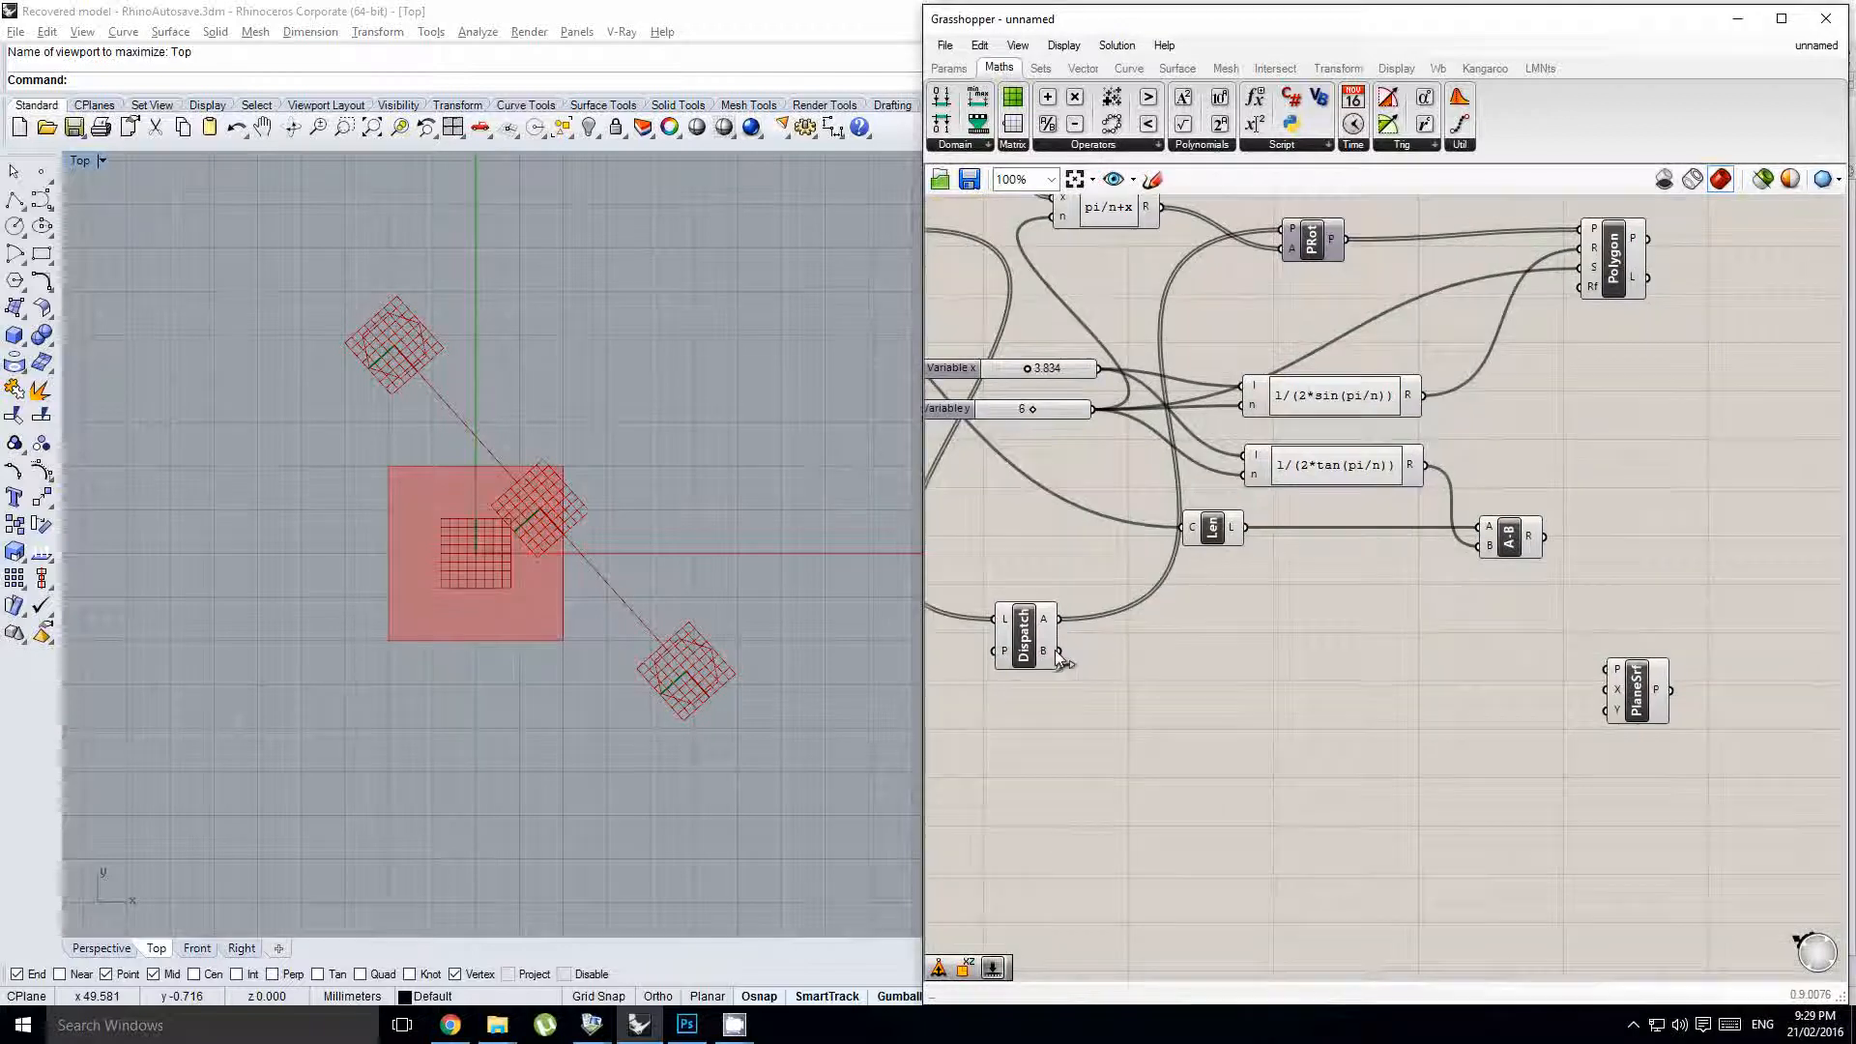
drag(1059, 650, 1655, 685)
right_drag(1655, 618, 1609, 620)
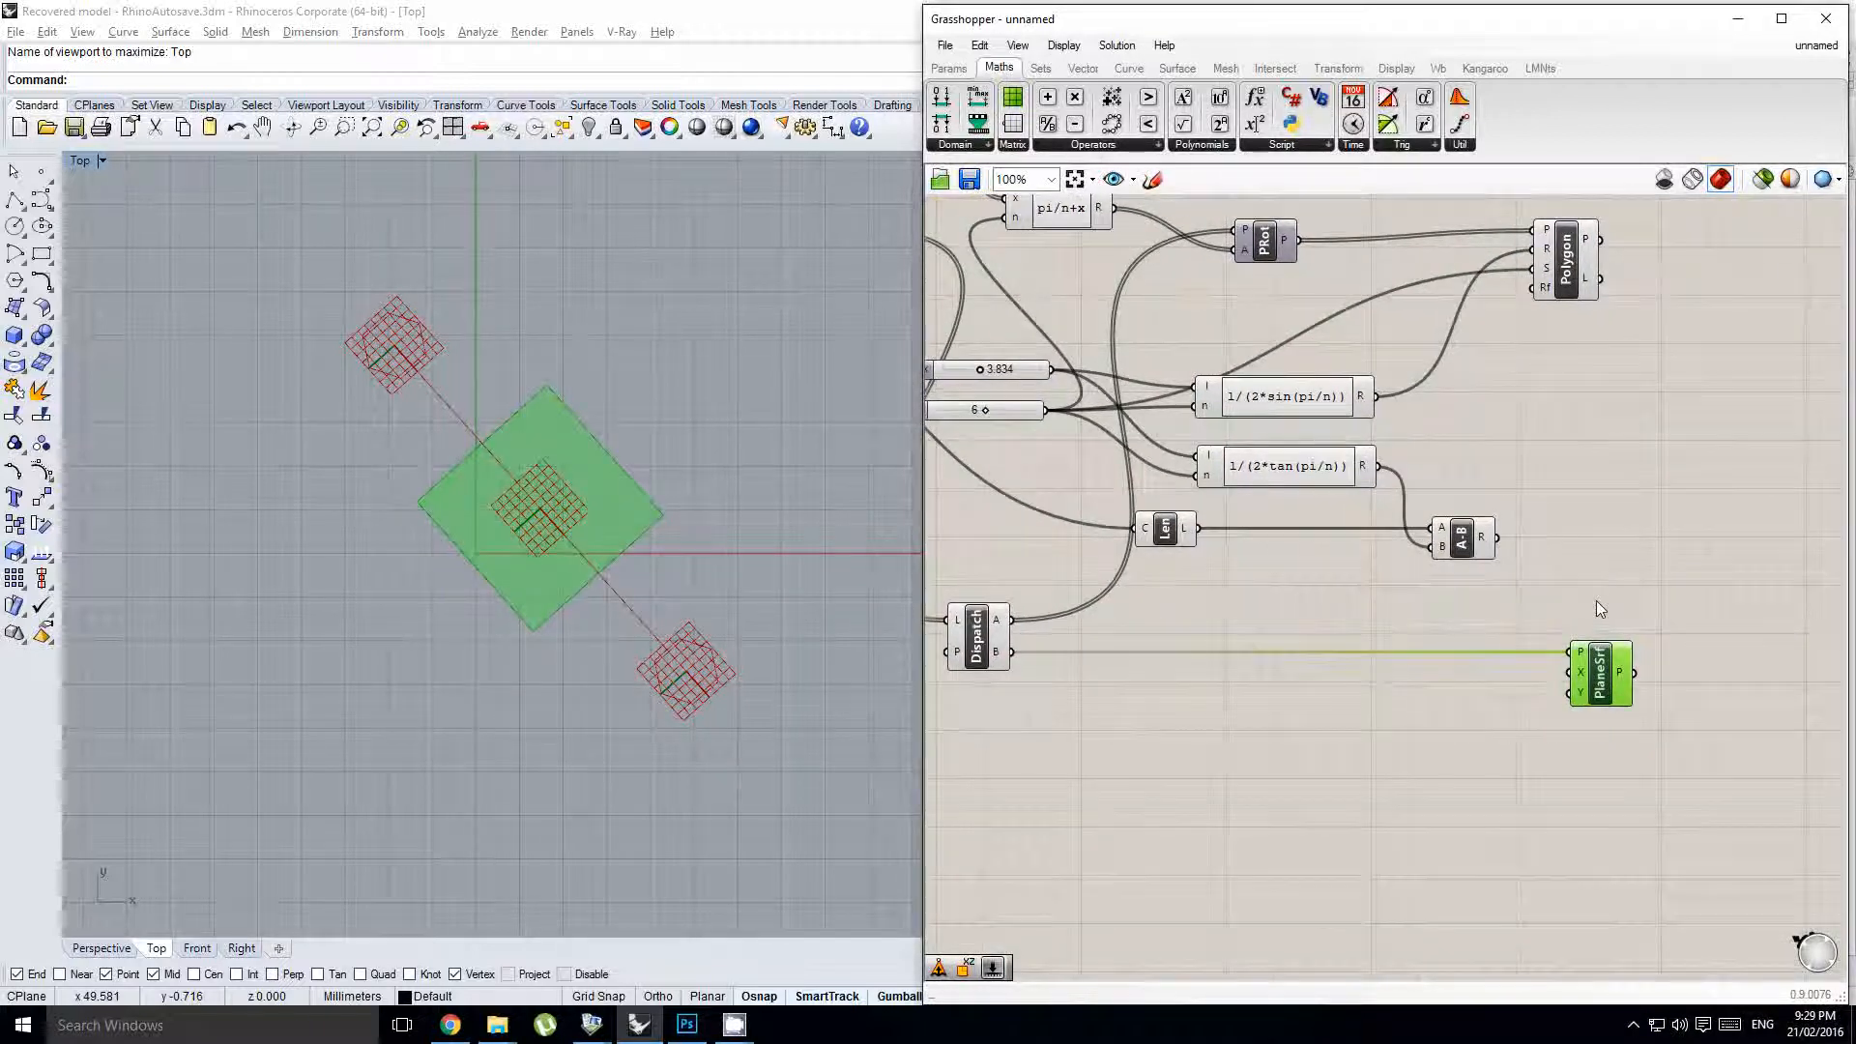
click(1601, 609)
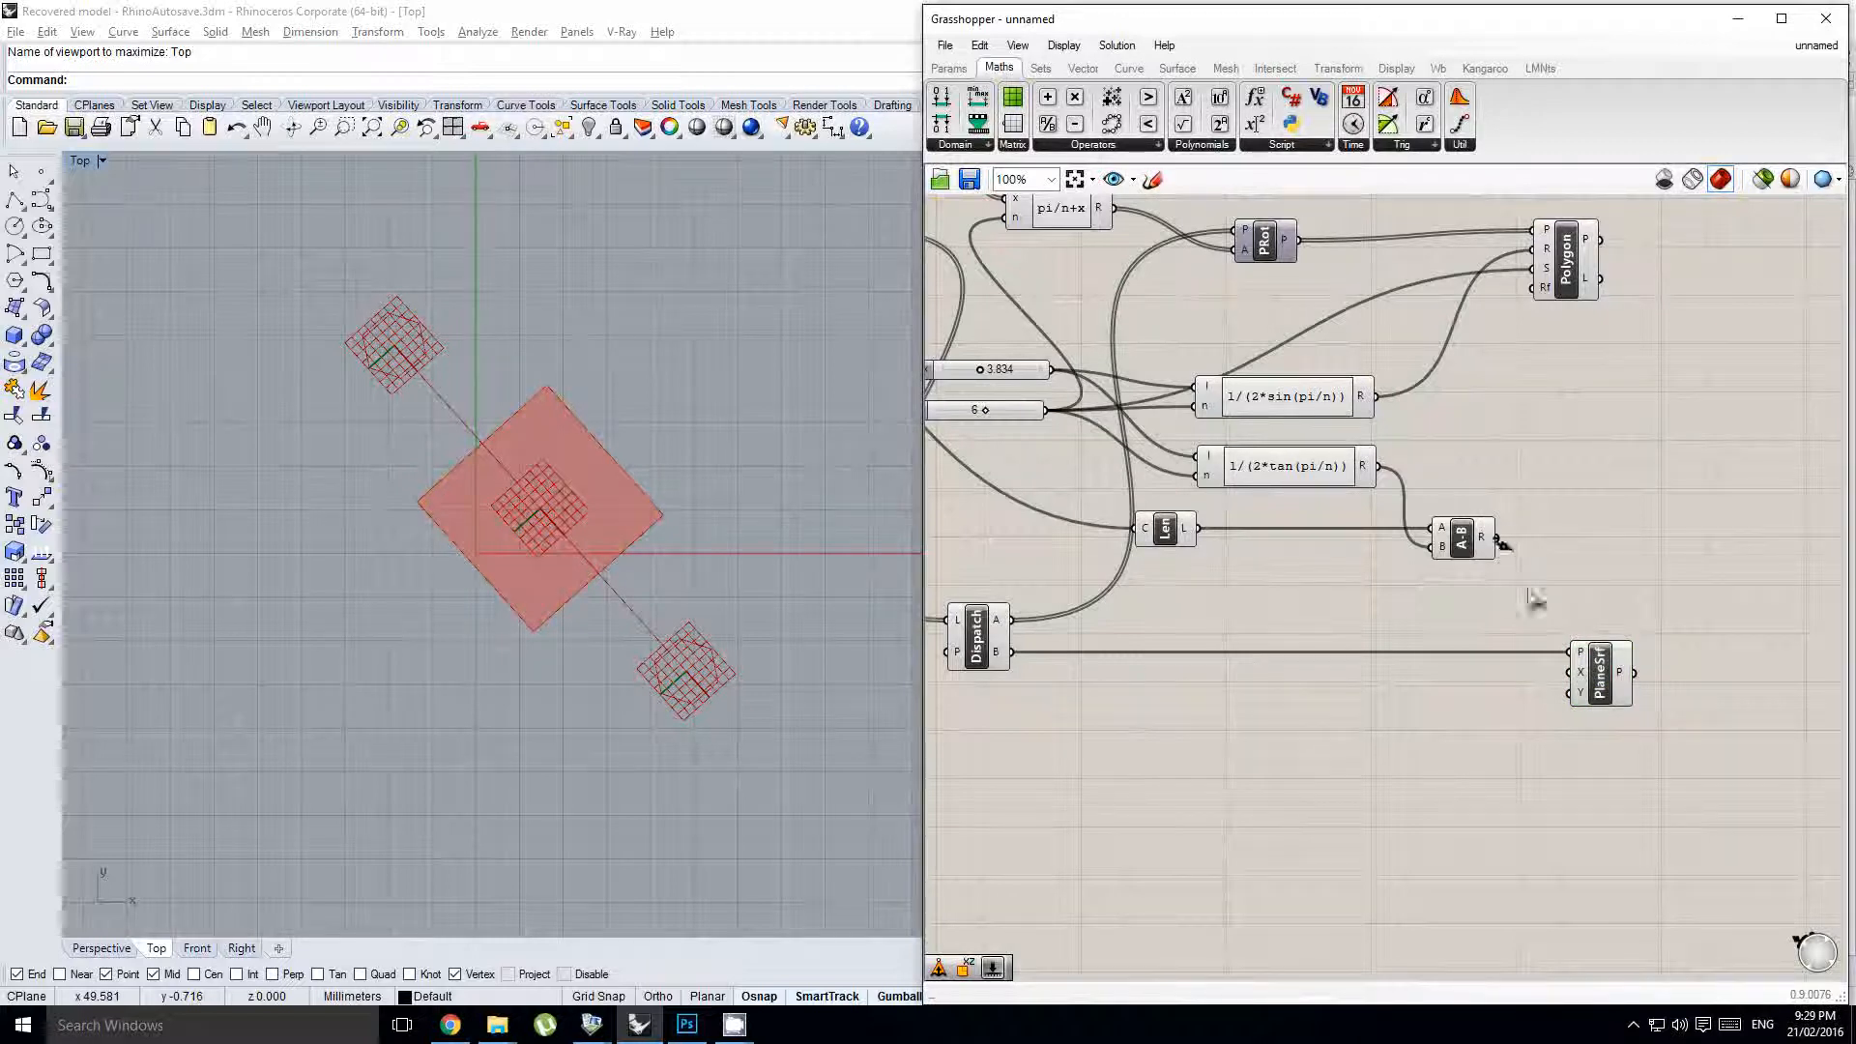
- Feed the subtraction result into the X input of the Plane Surface component
drag(1569, 672, 1569, 672)
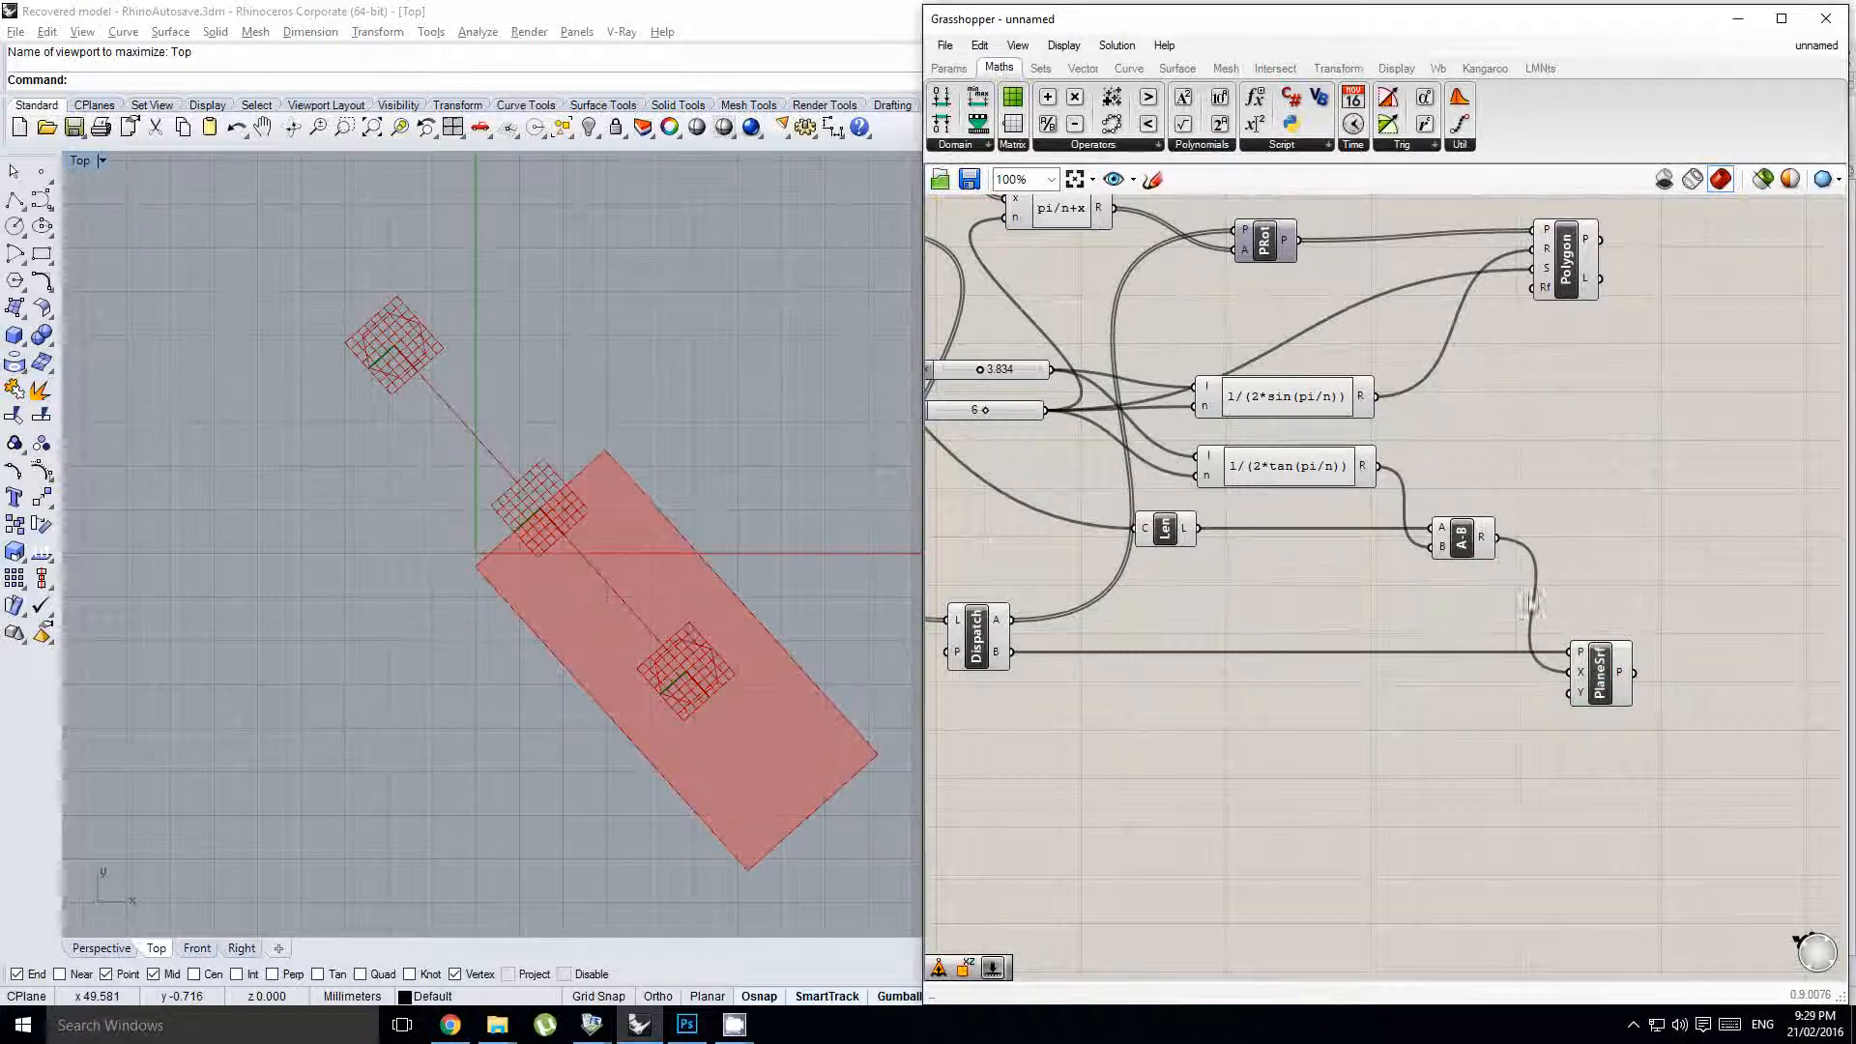
right_click(1571, 597)
right_drag(1567, 580, 1538, 584)
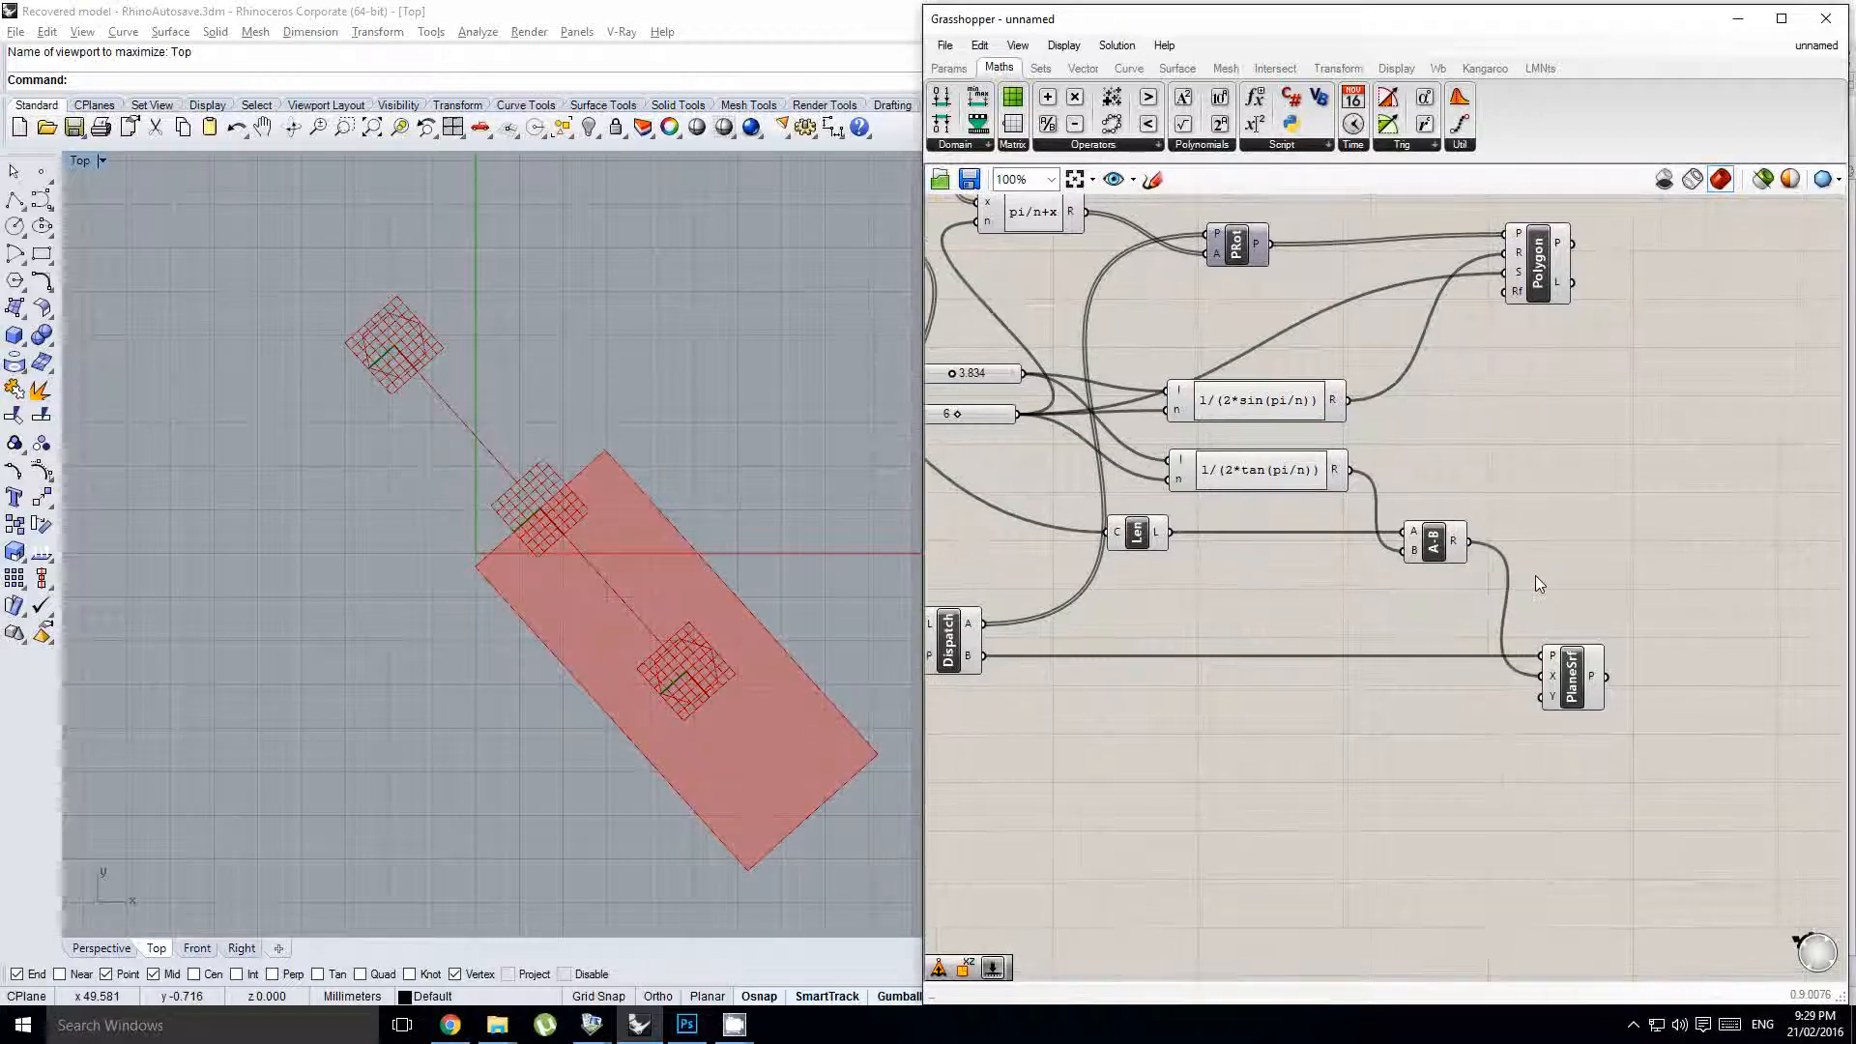
right_drag(1280, 581, 1295, 576)
- Add an Expression component with x/2-y, feeding the line's length into x and the tan expression's result into y
click(1449, 533)
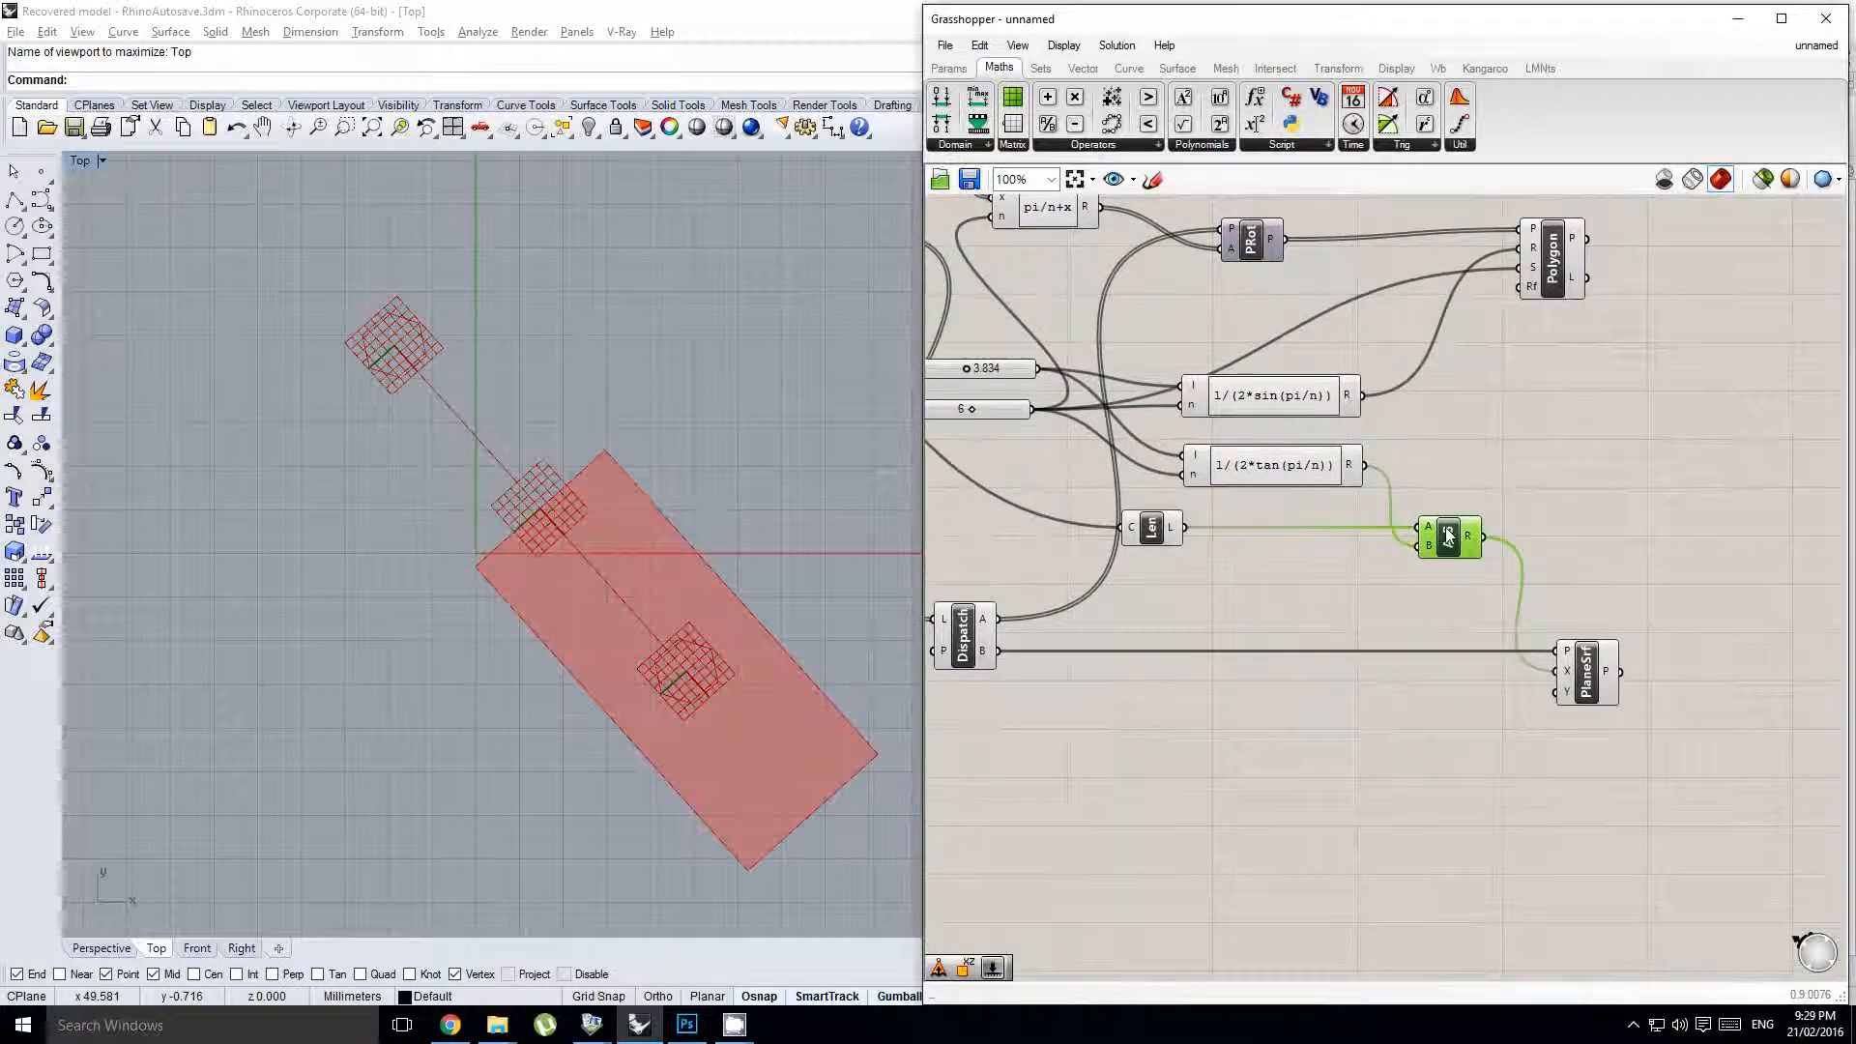
drag(1160, 536, 1152, 535)
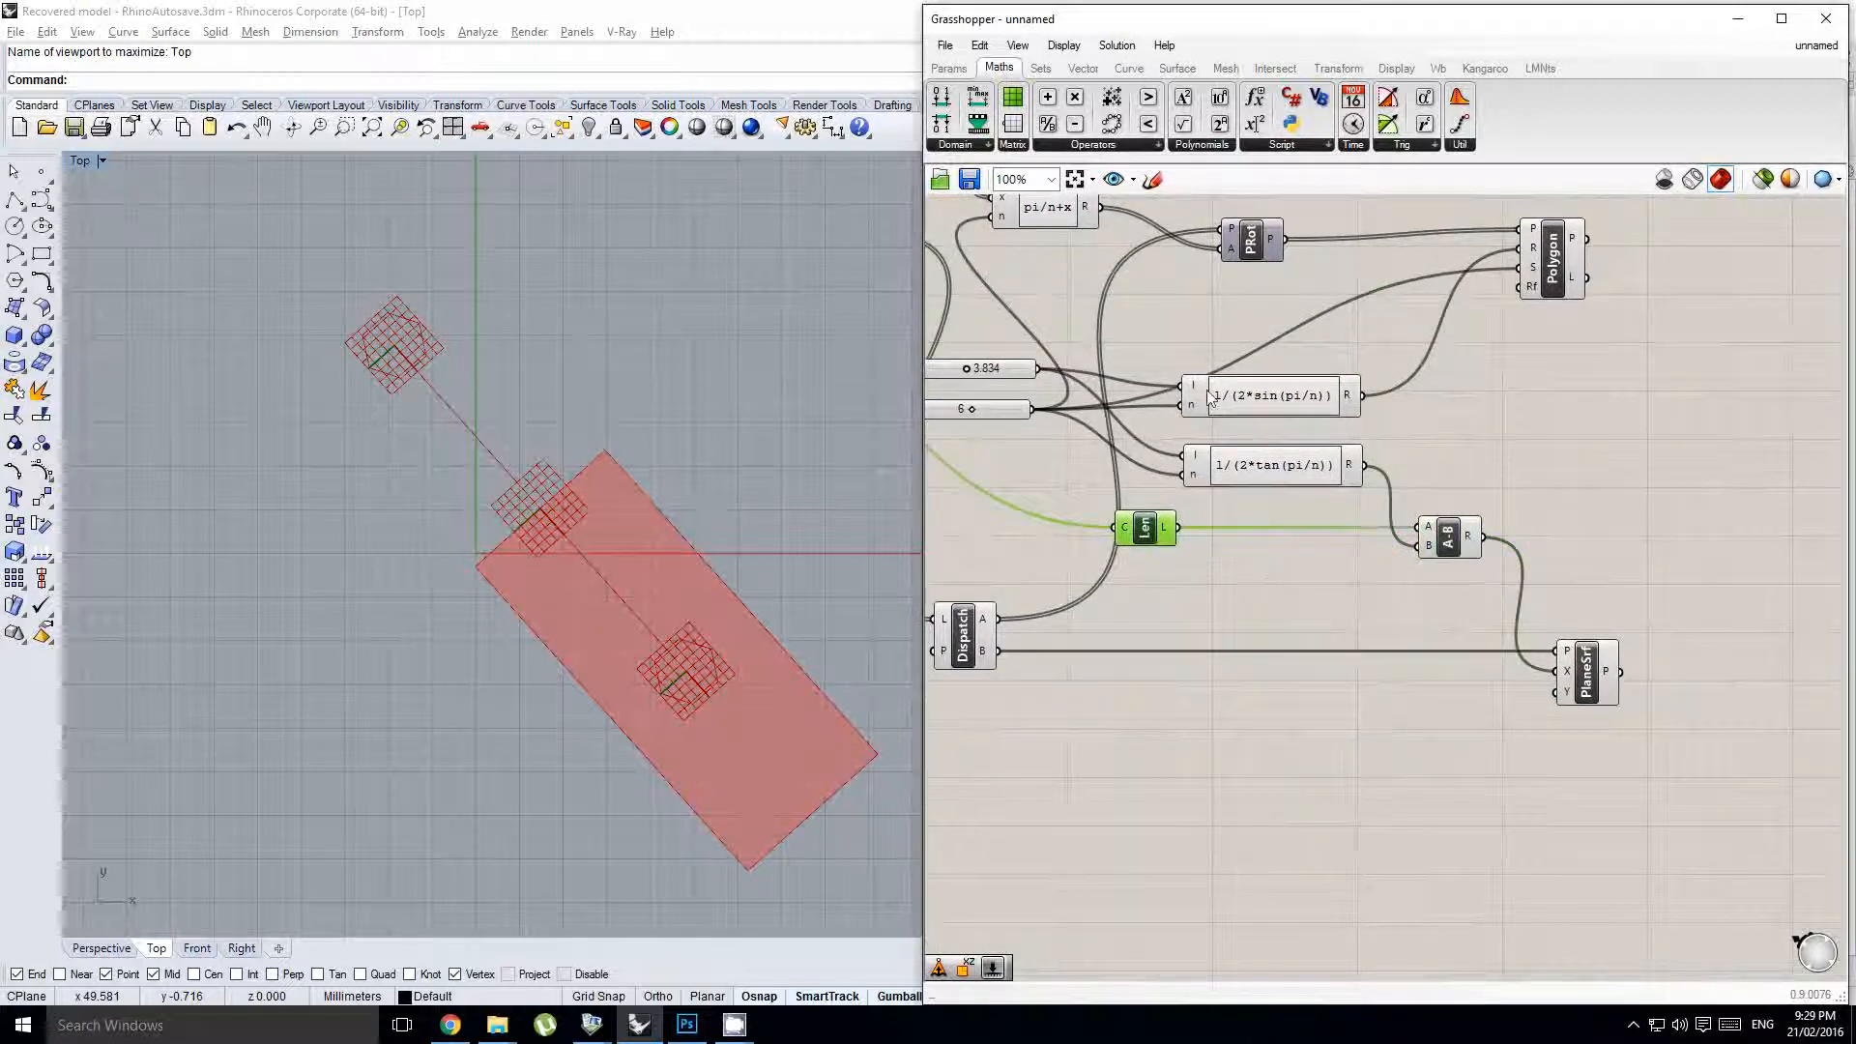
key(ctrl+v)
double_click(1363, 591)
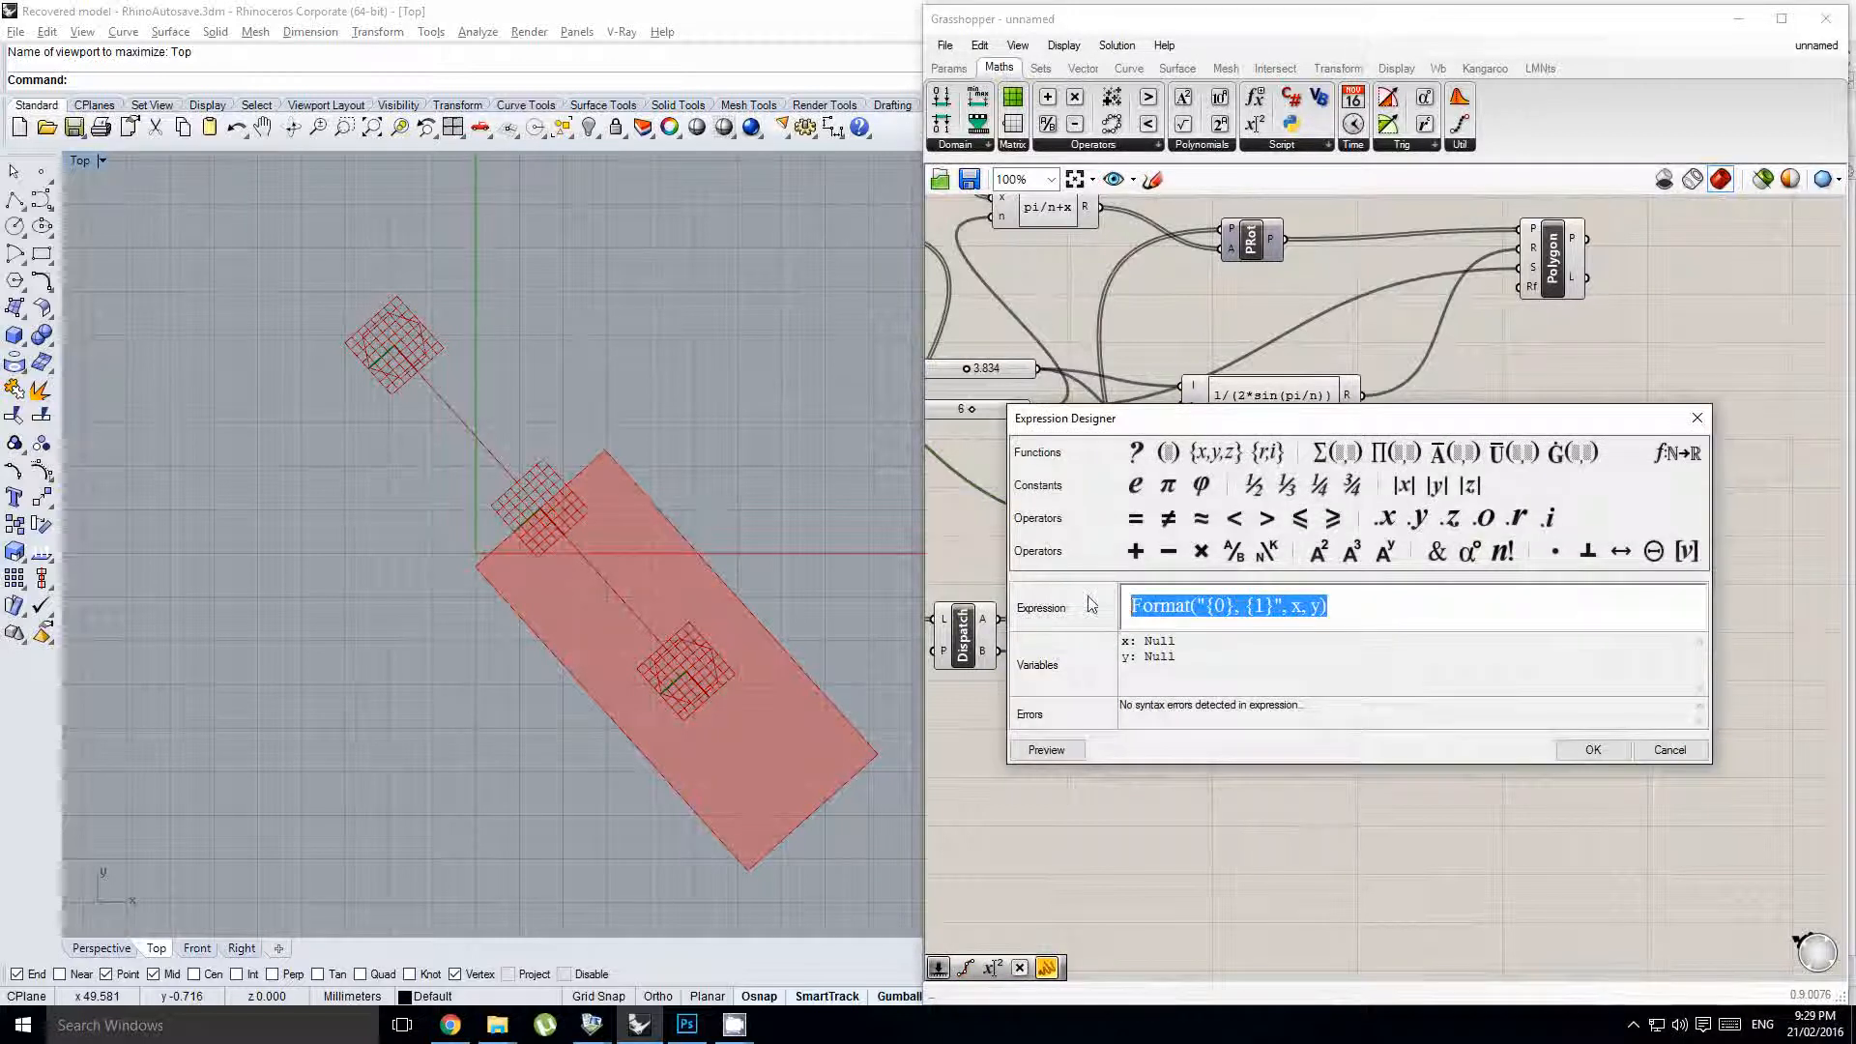
text(x/)
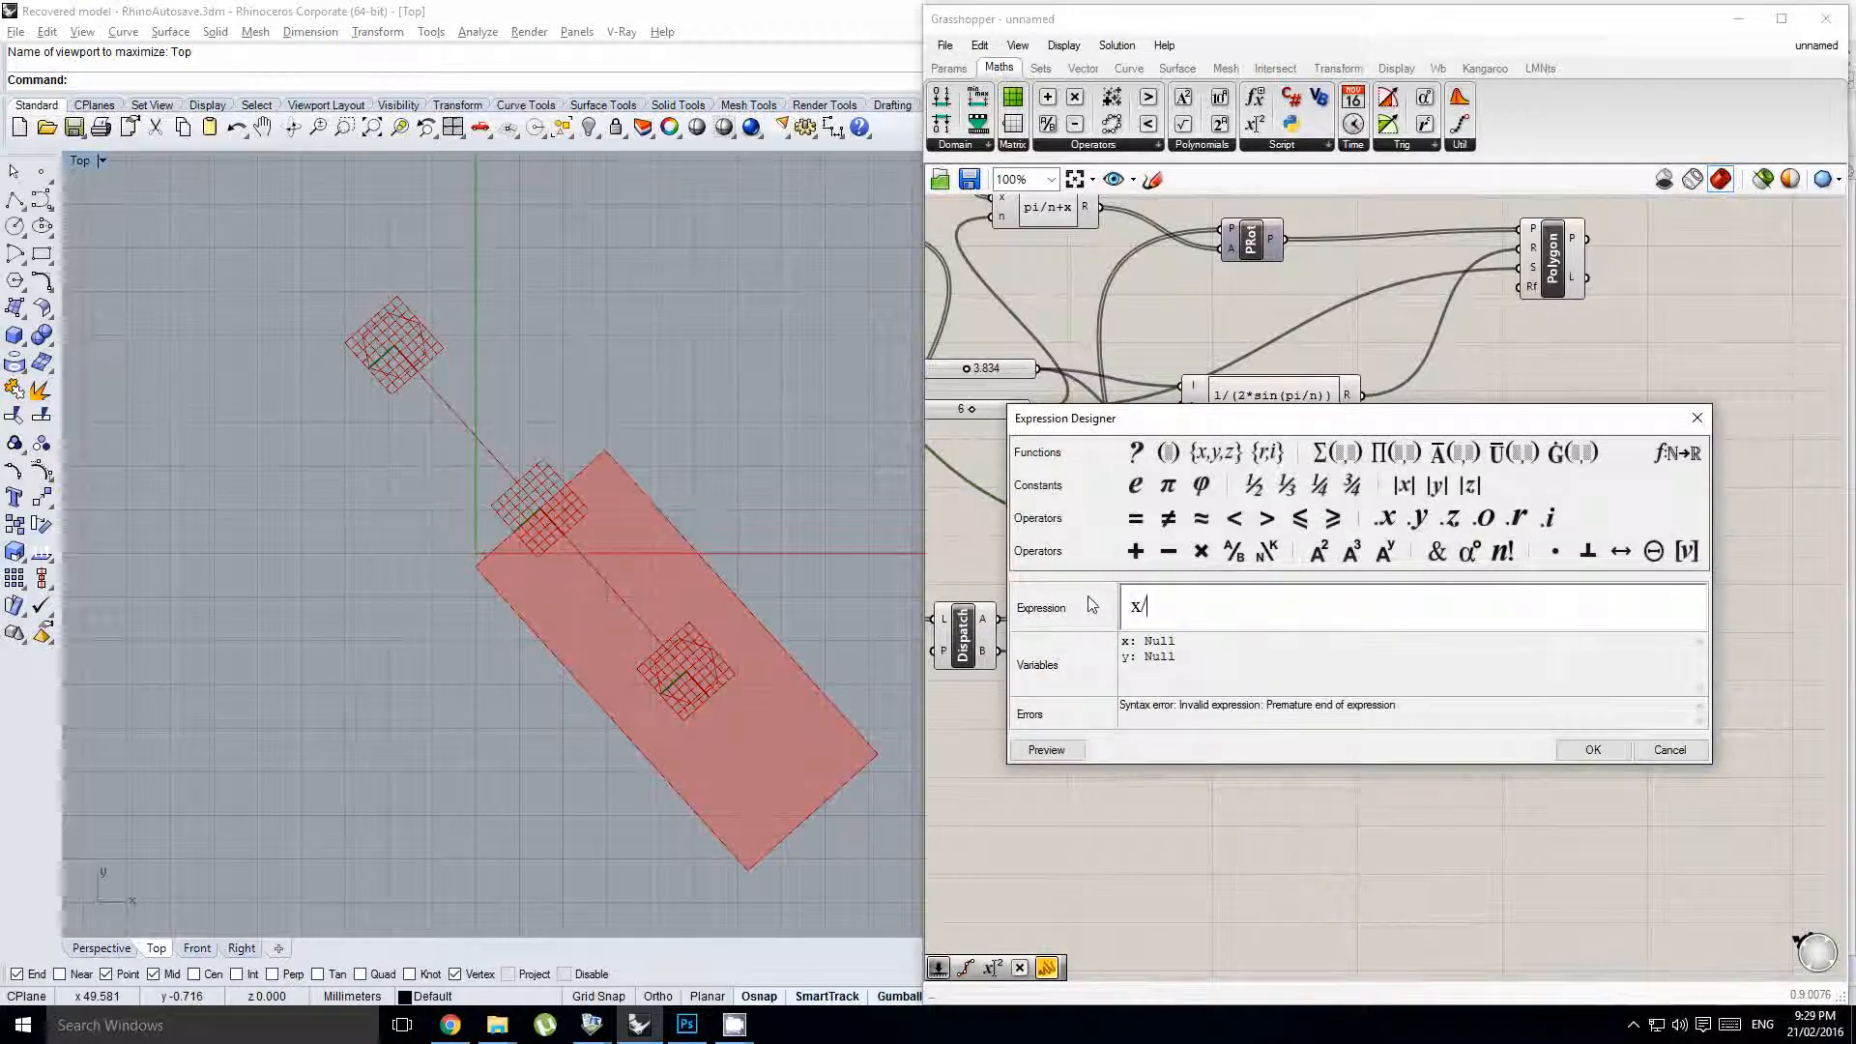
text(2-)
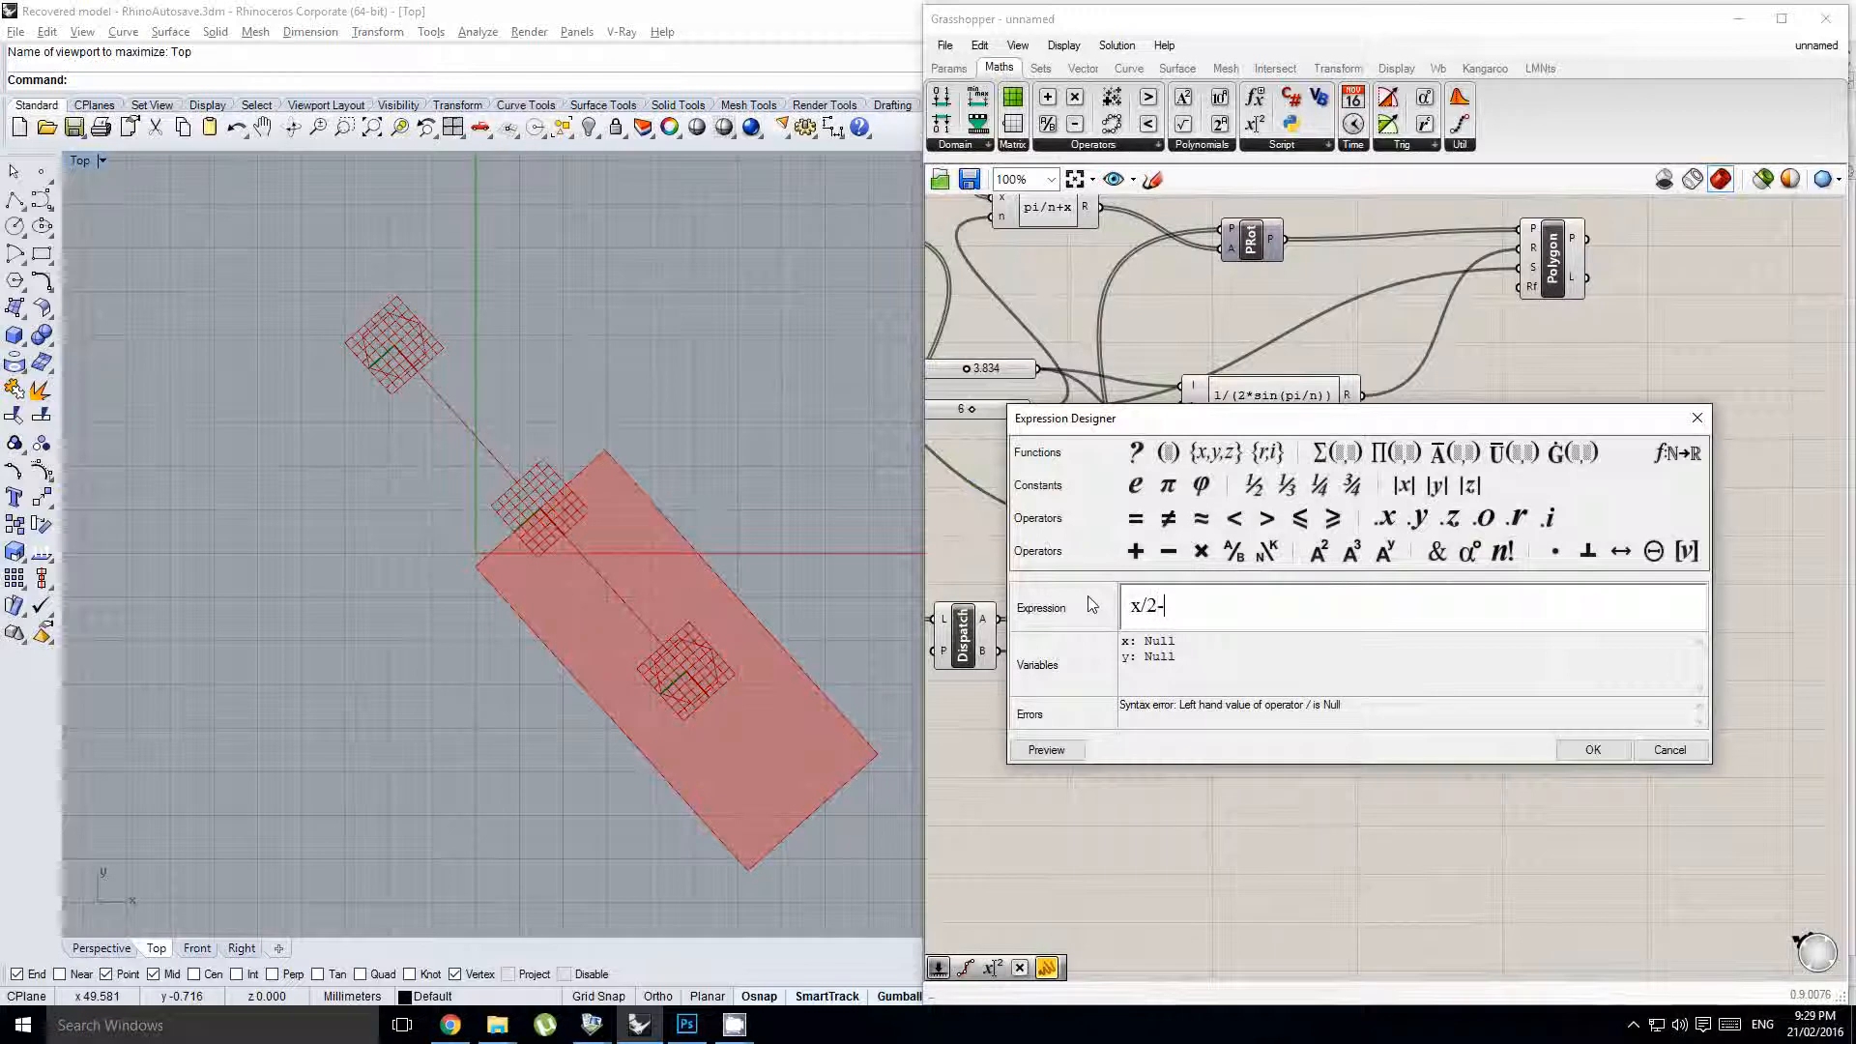
text(y)
click(1592, 750)
scroll(1378, 597, up, 1)
drag(1128, 510, 1293, 598)
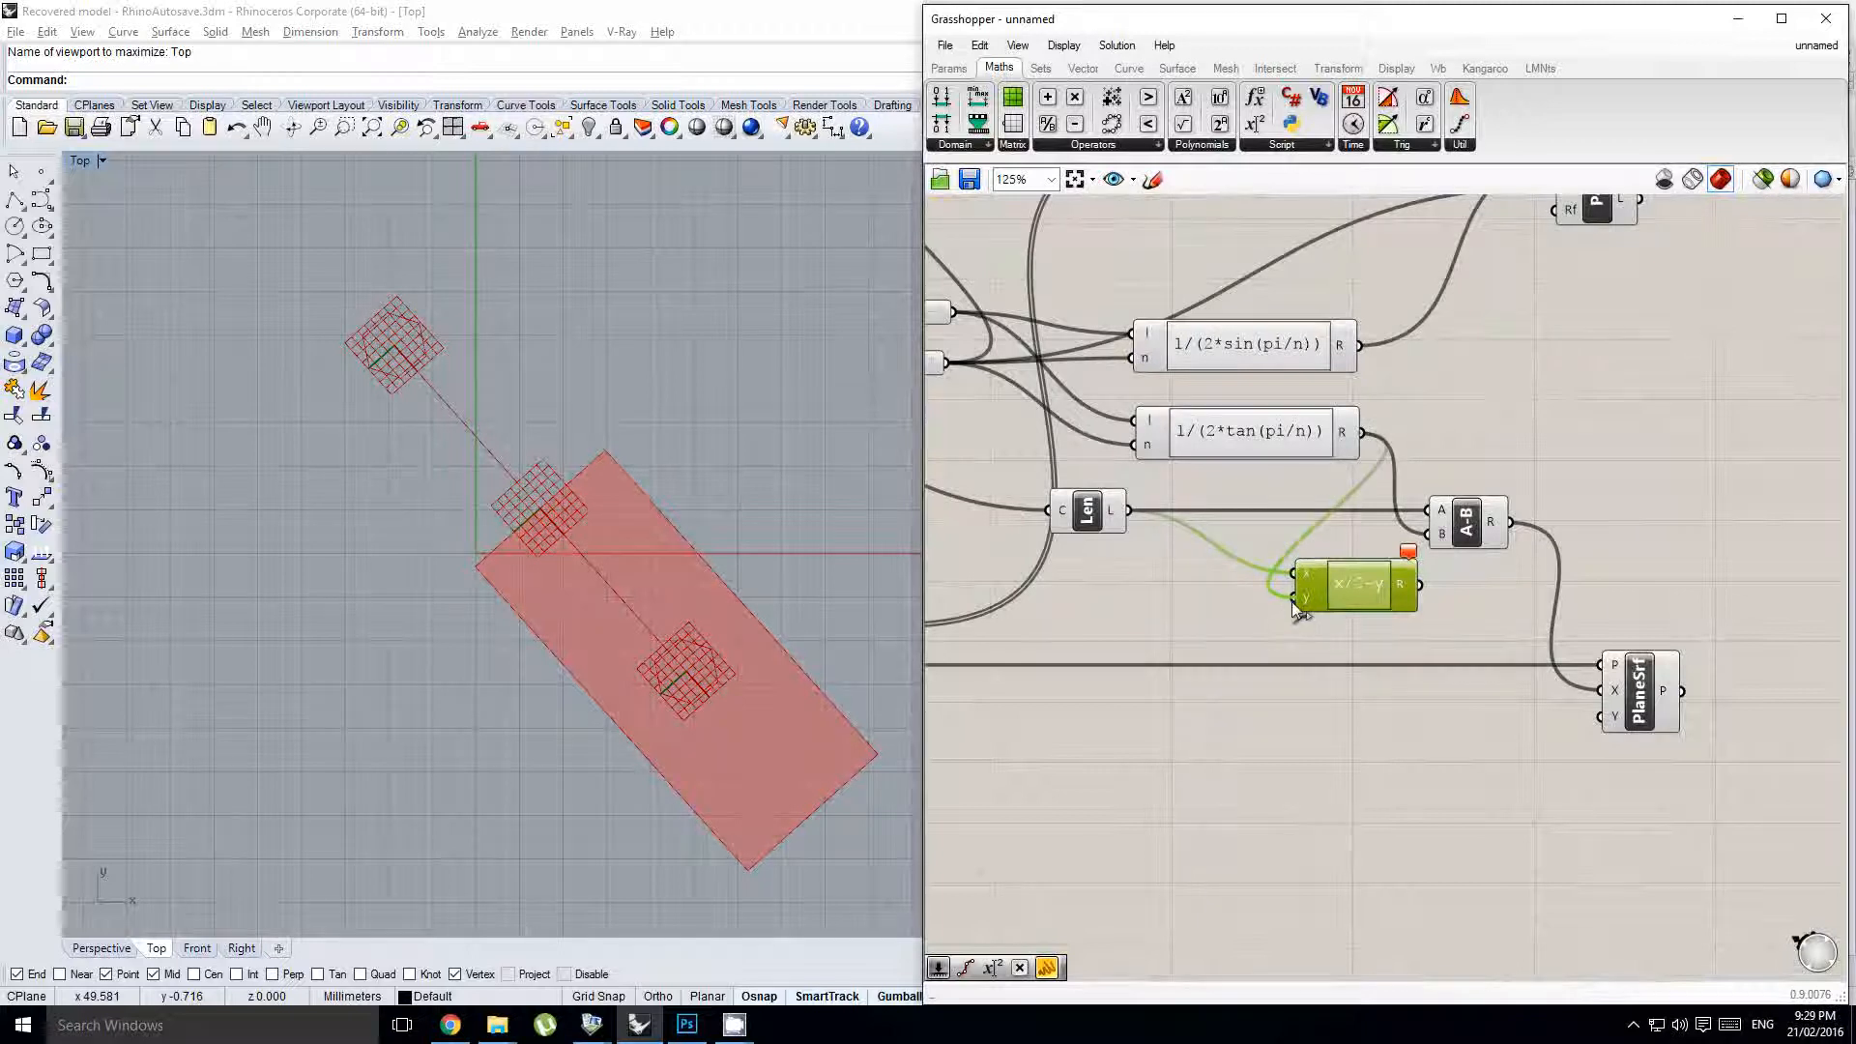
- Move the Plane Surface component farther away and place a Construct Domain component in front of it
click(1601, 648)
drag(1641, 691, 1749, 691)
click(1440, 682)
double_click(1441, 681)
text(con doma)
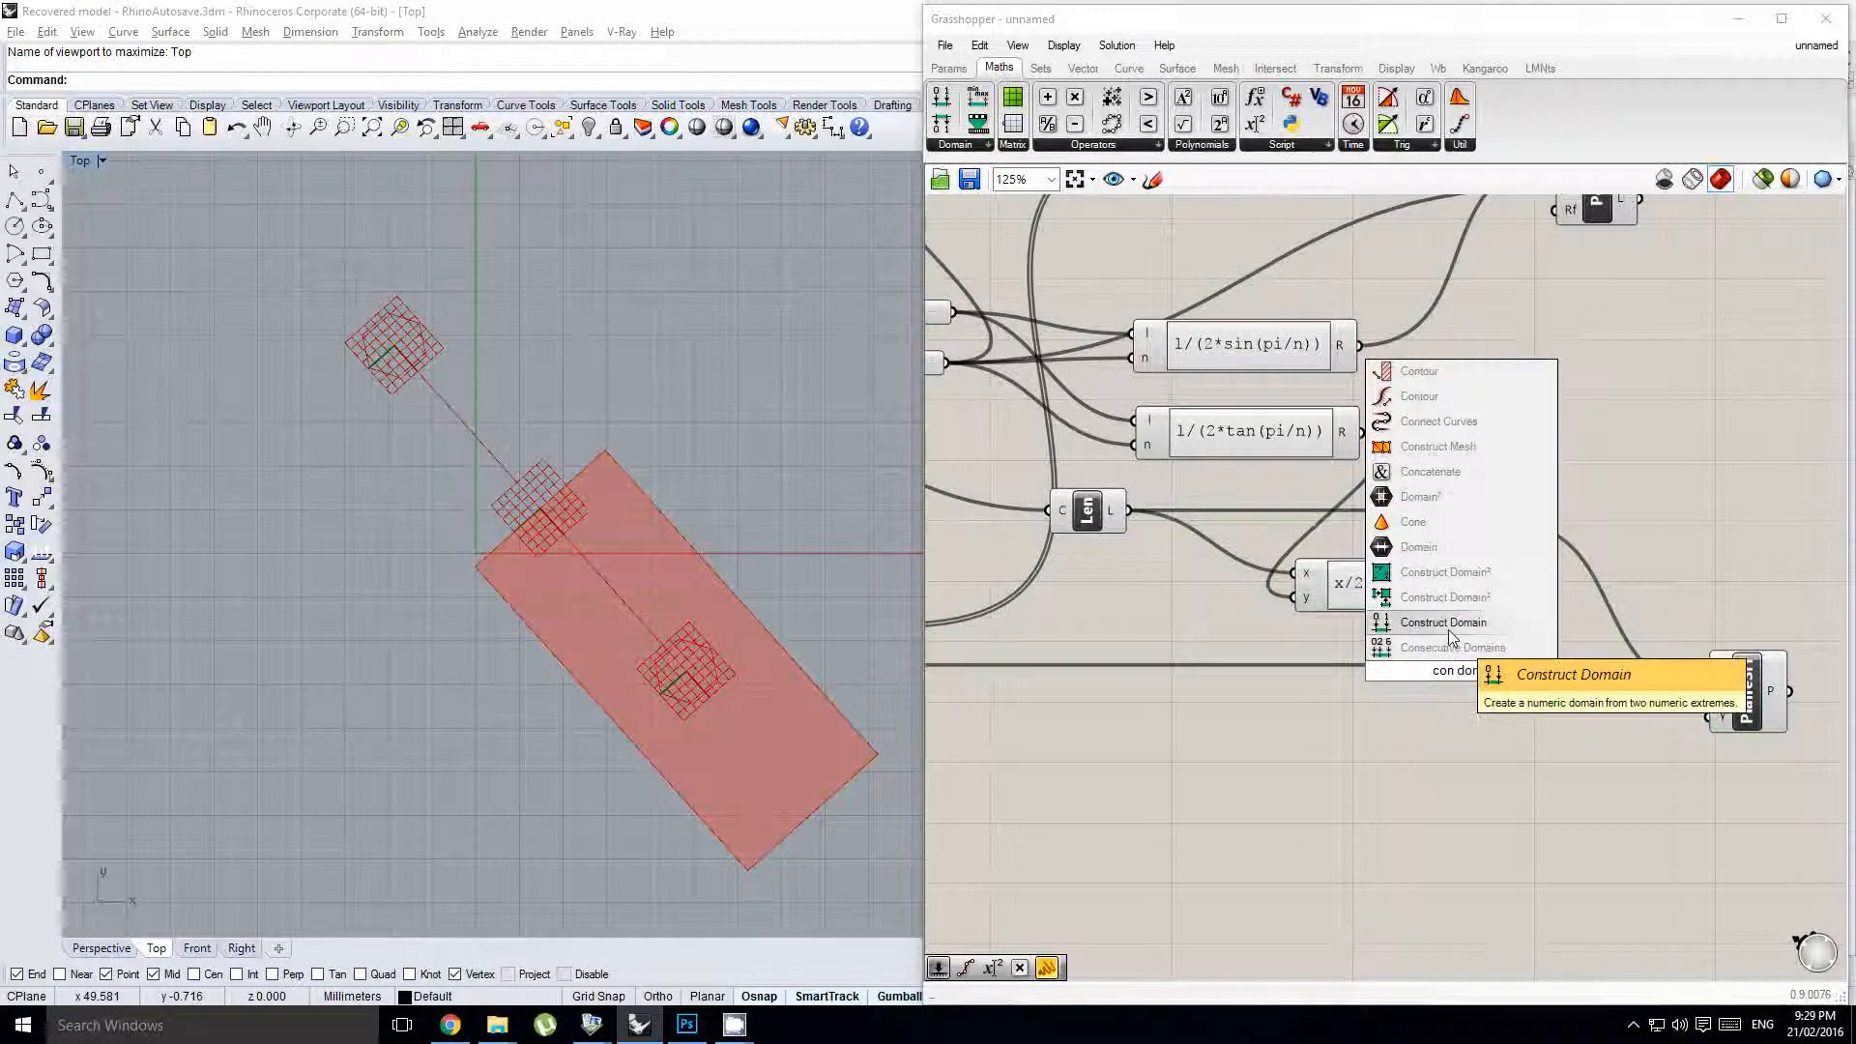
key(Return)
drag(1462, 688, 1588, 694)
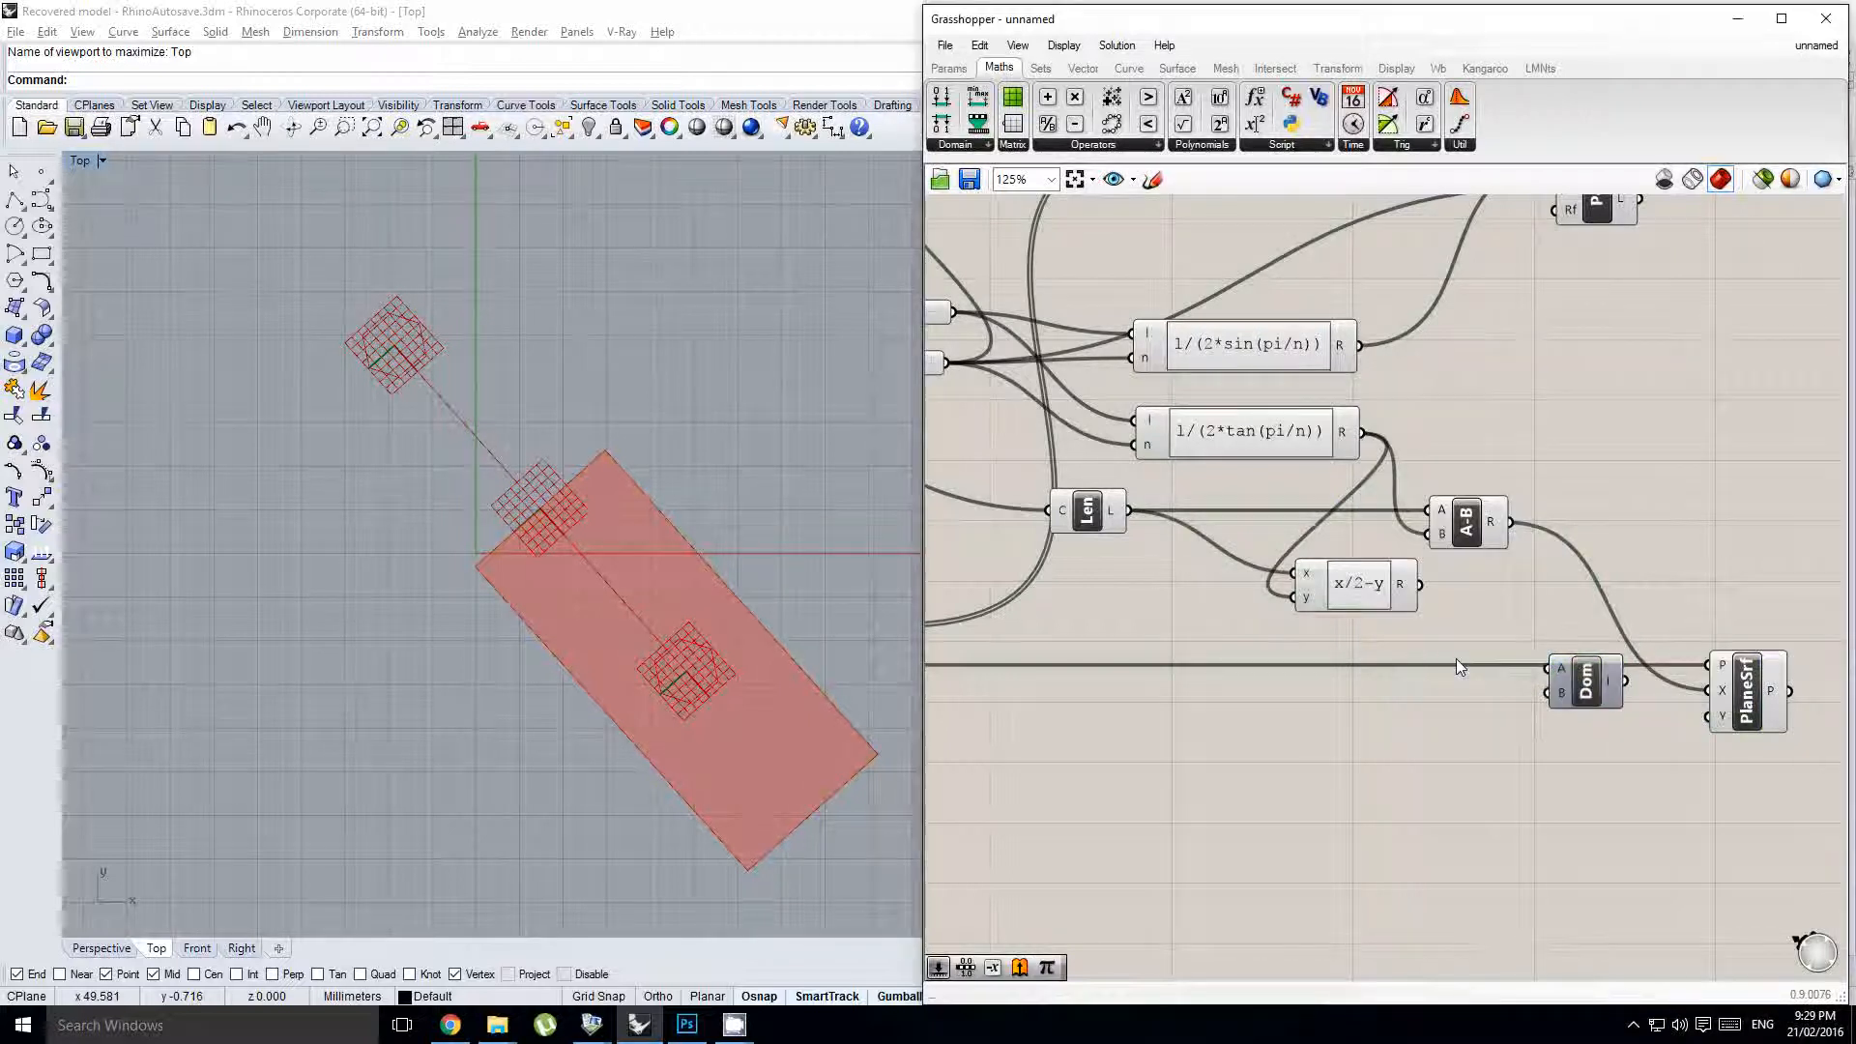
- Build the plane surface's X domain from the Negative of the x/2-y result as A and the result itself as B
double_click(1456, 659)
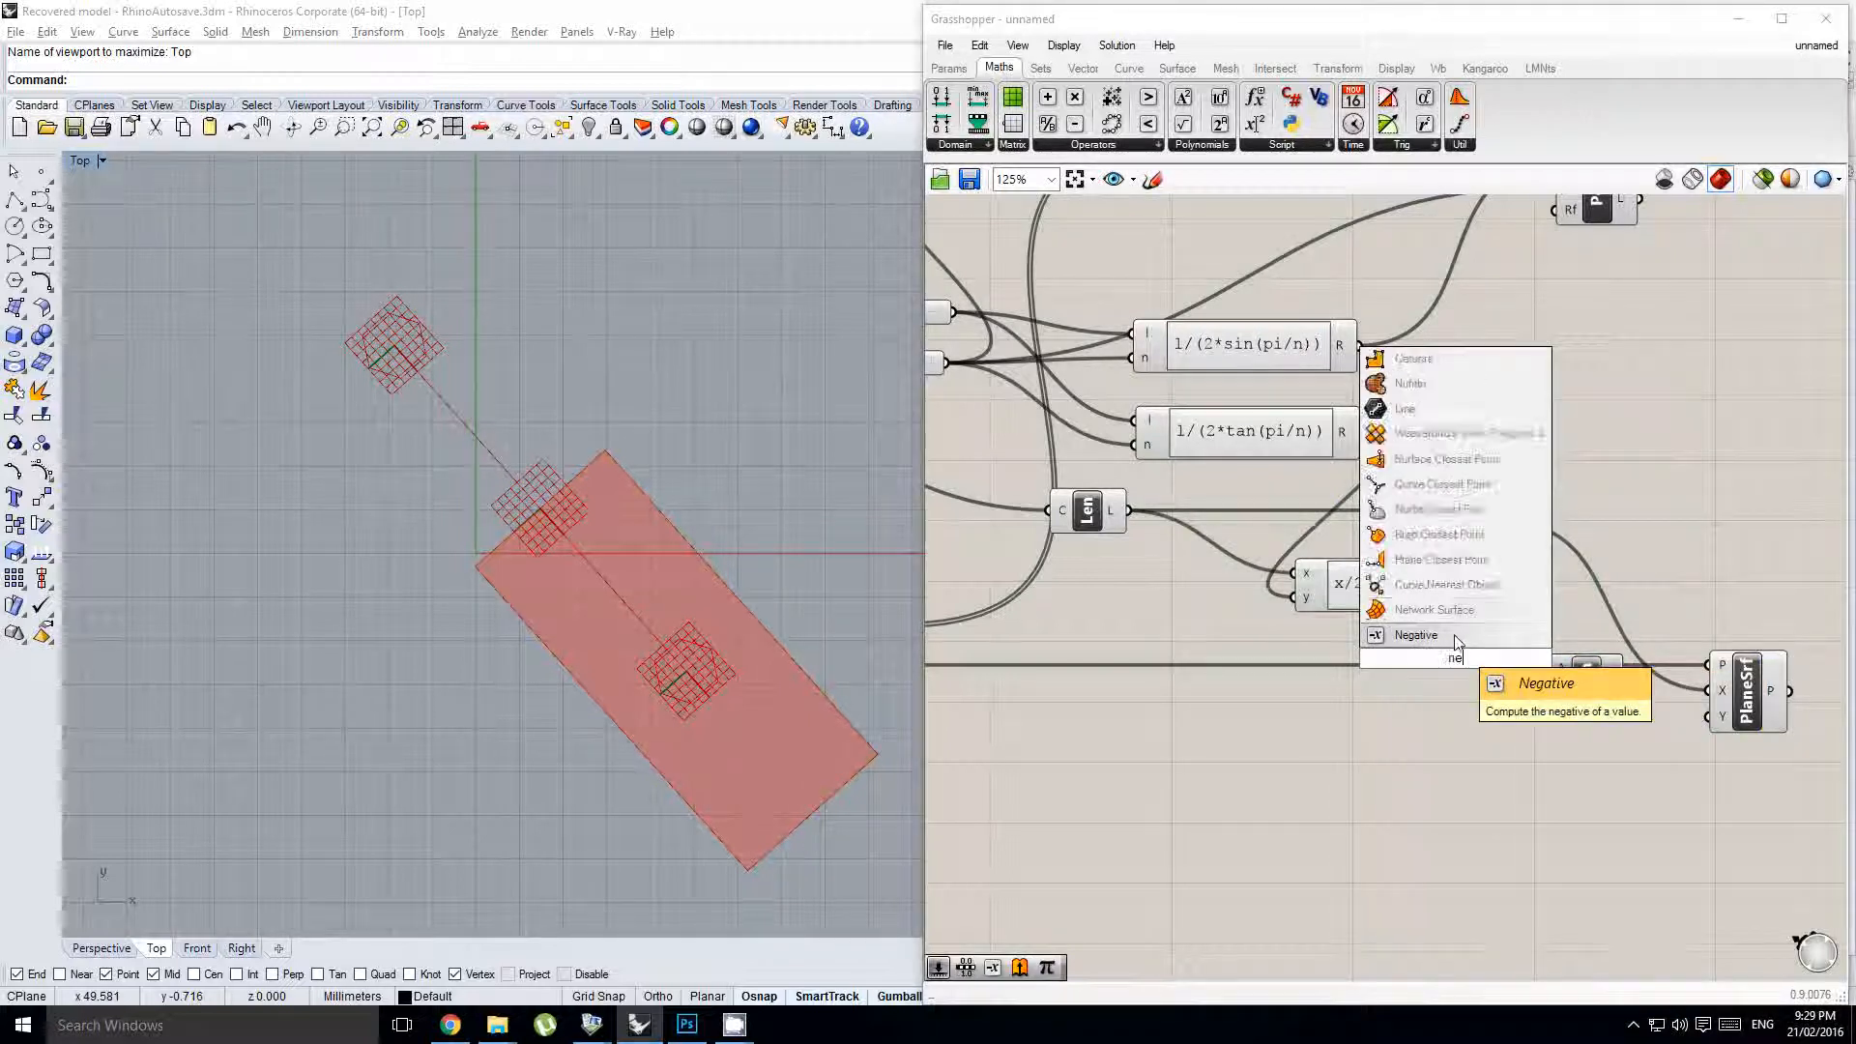
click(1450, 638)
click(1322, 584)
drag(1323, 584, 1477, 657)
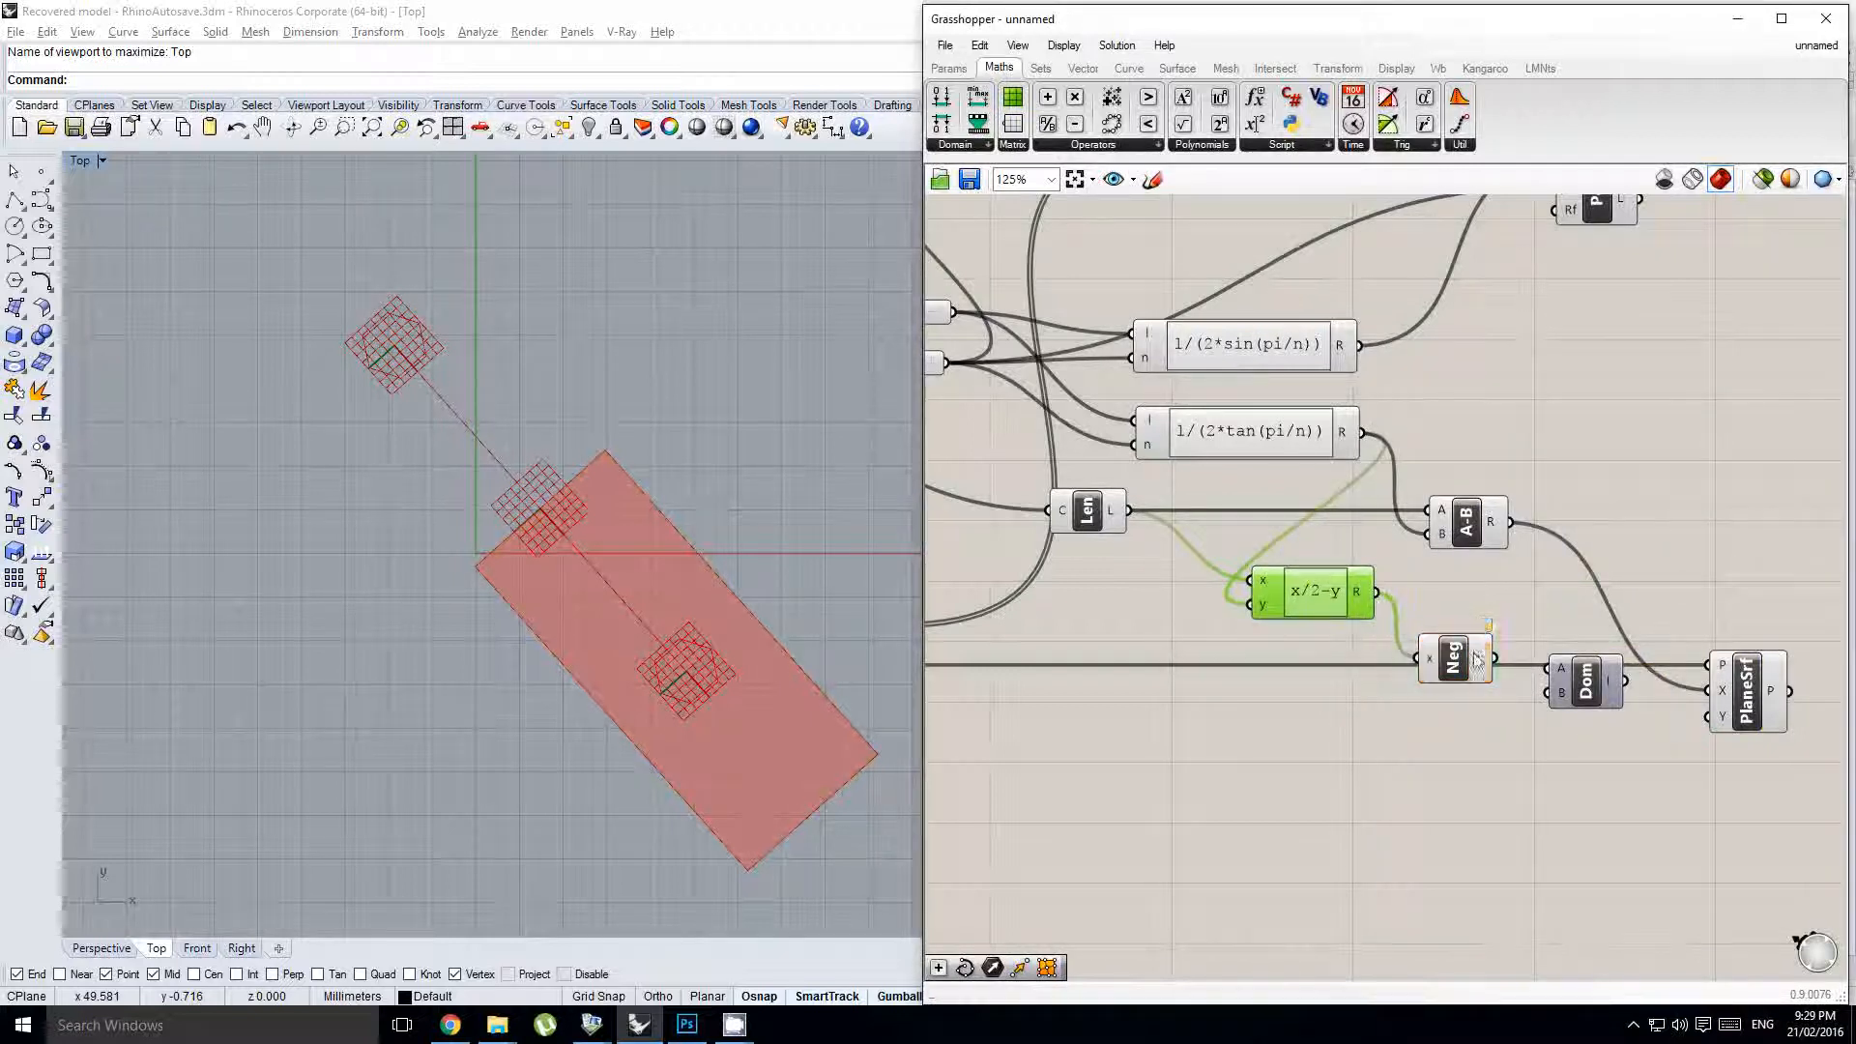
drag(1392, 607, 1549, 693)
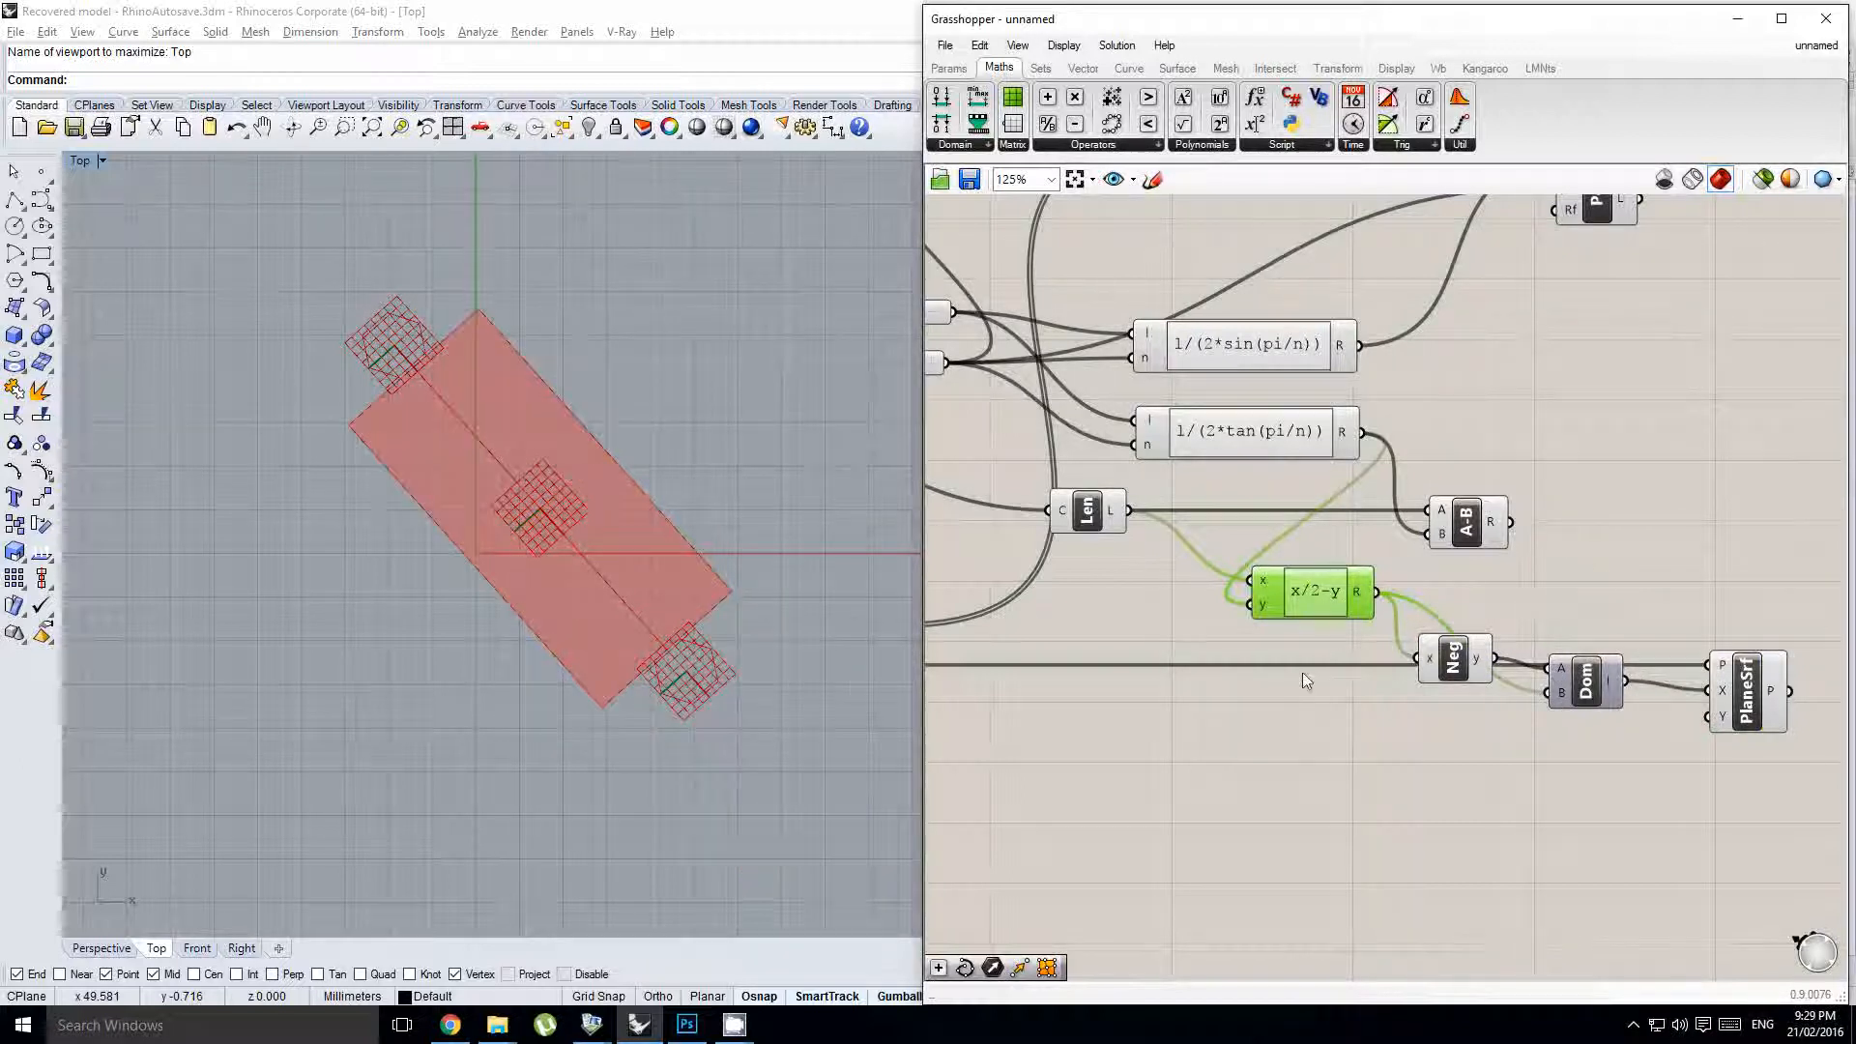
scroll(421, 357, up, 5)
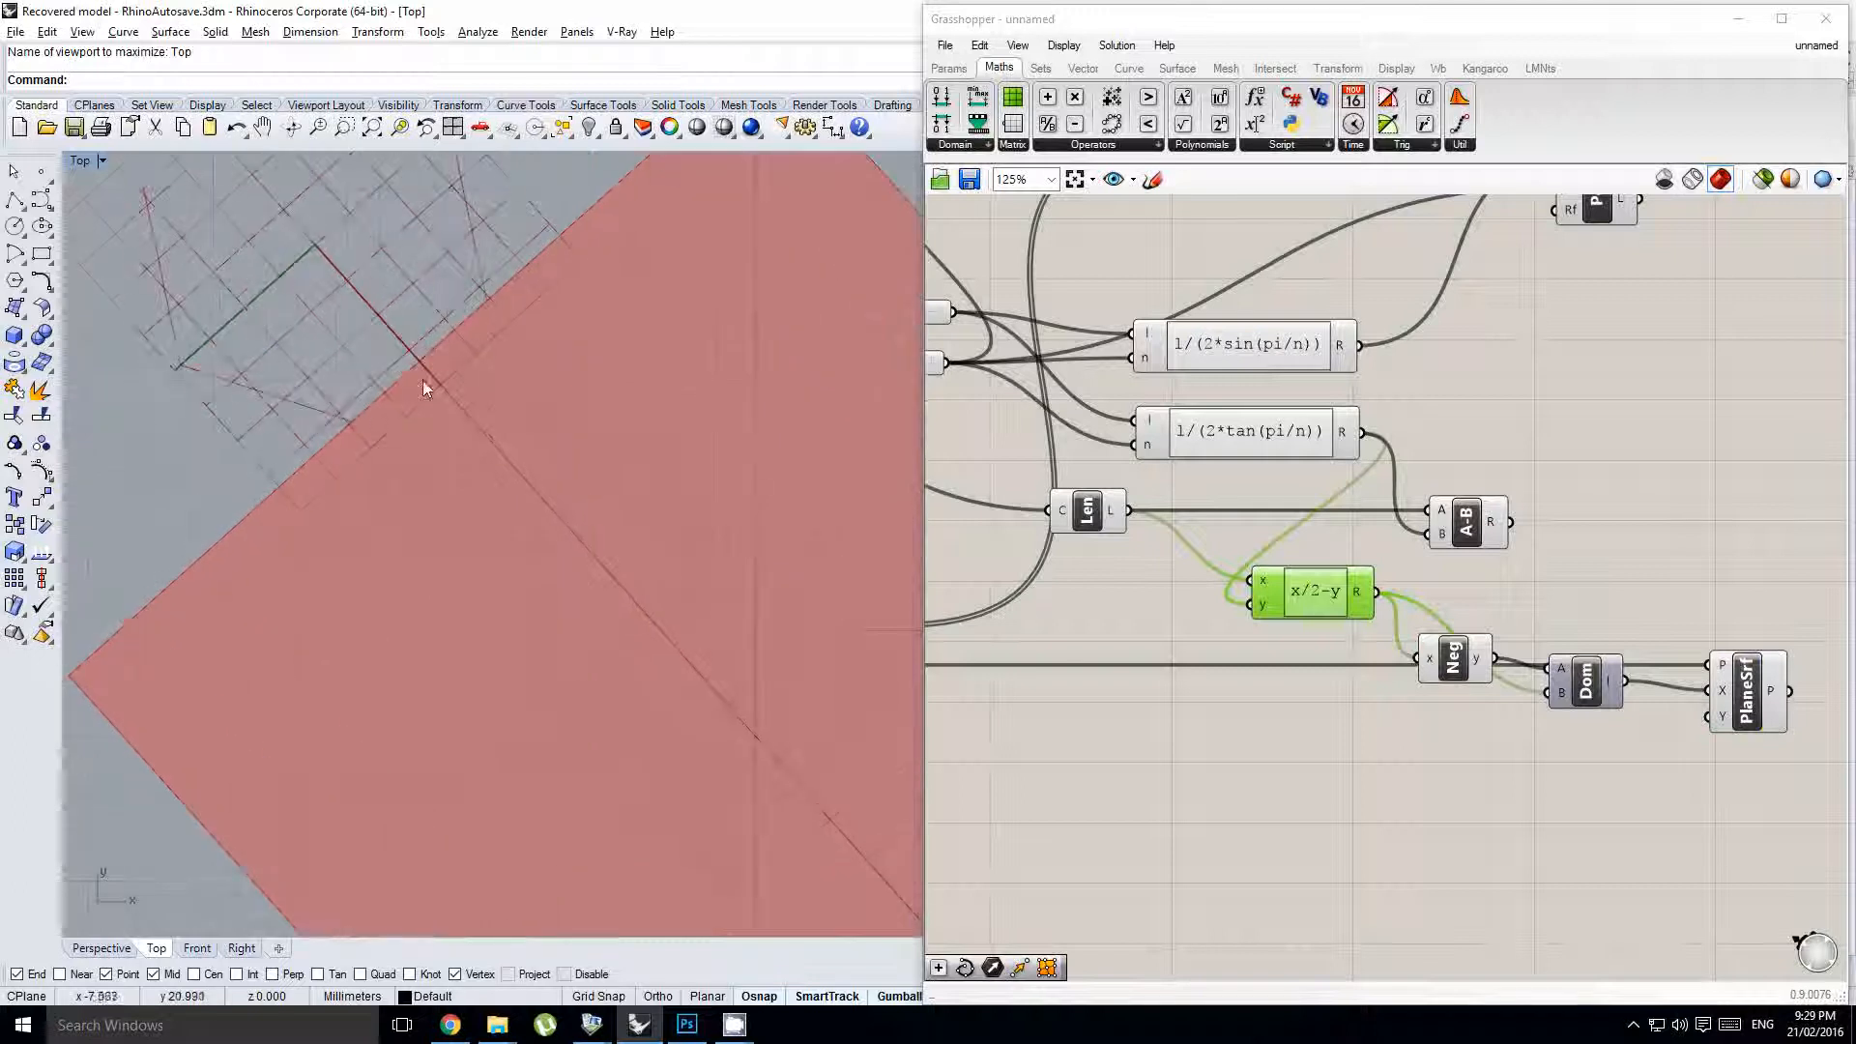
scroll(425, 389, down, 5)
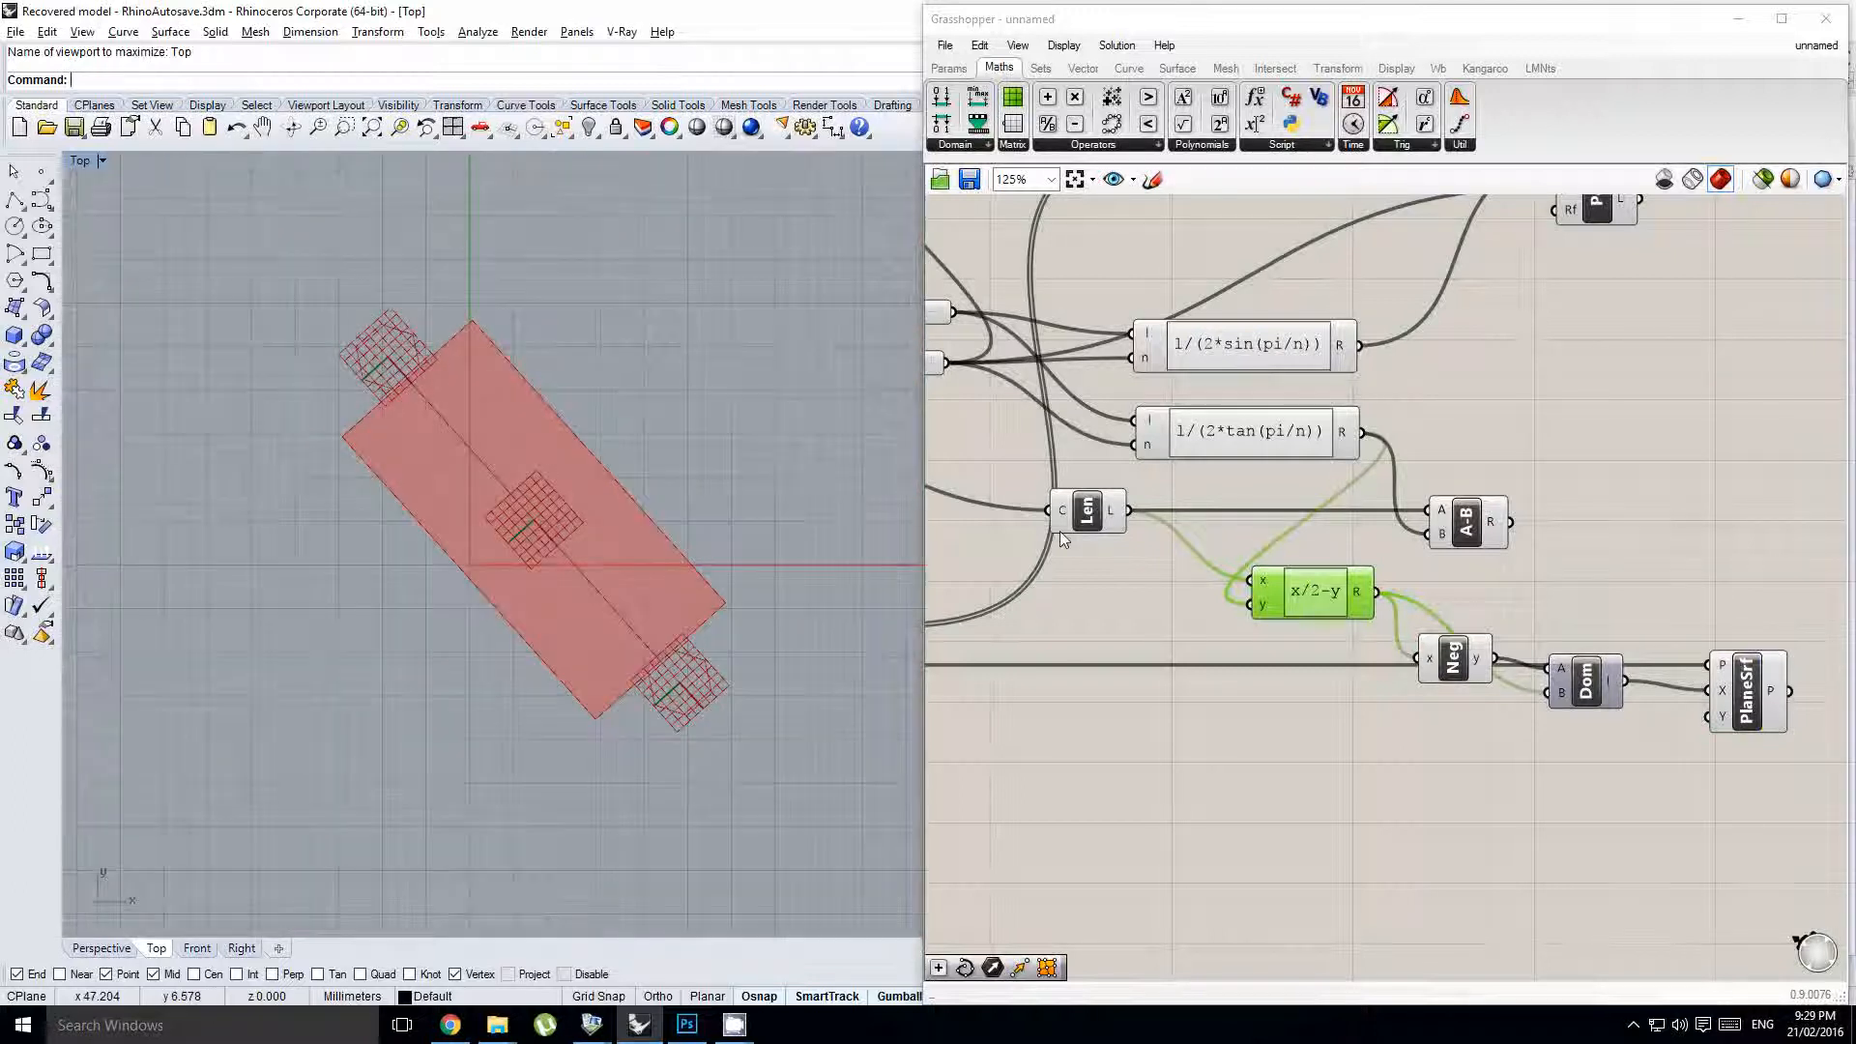
- Tidy the layout of the Negative, Construct Domain and x/2-y expression components
right_drag(1460, 643, 1389, 638)
drag(1374, 656, 1374, 667)
drag(1543, 690, 1567, 708)
mouse_move(1399, 675)
mouse_down()
mouse_move(1378, 666)
mouse_move(1412, 686)
mouse_up()
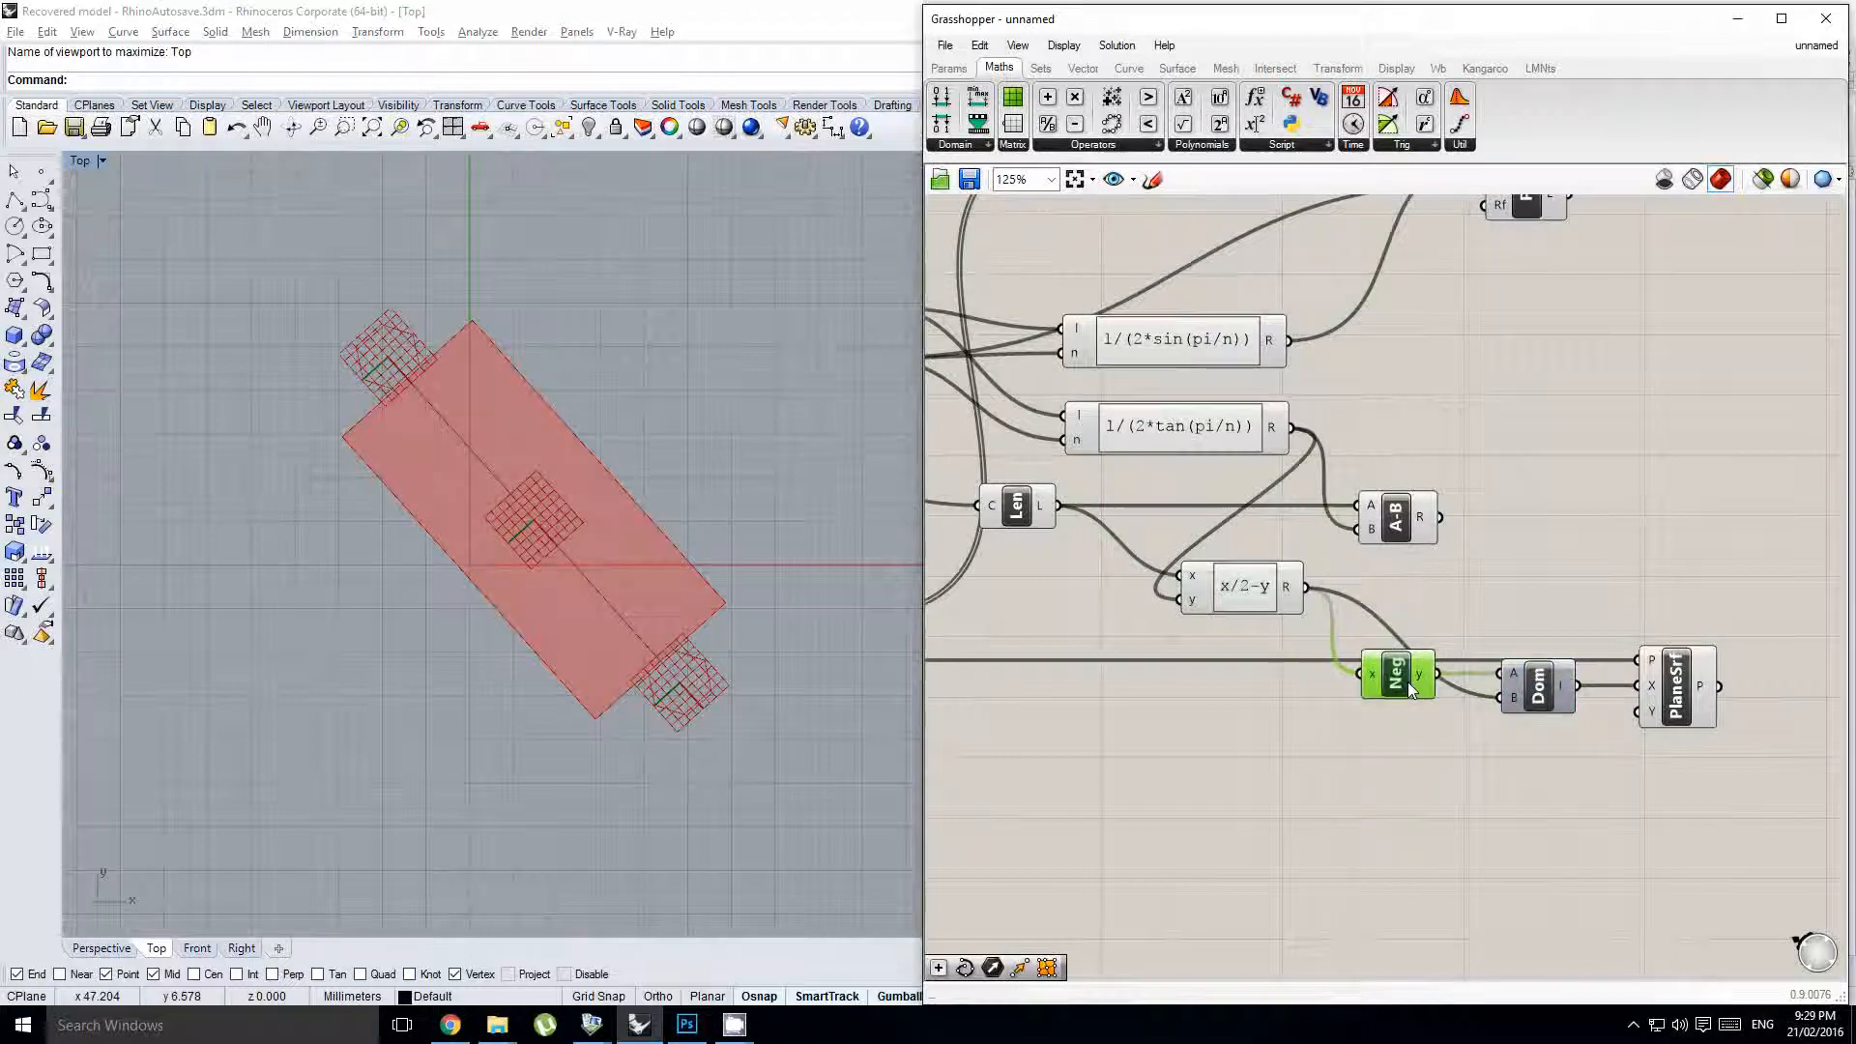
click(1270, 604)
right_click(1319, 545)
click(1267, 541)
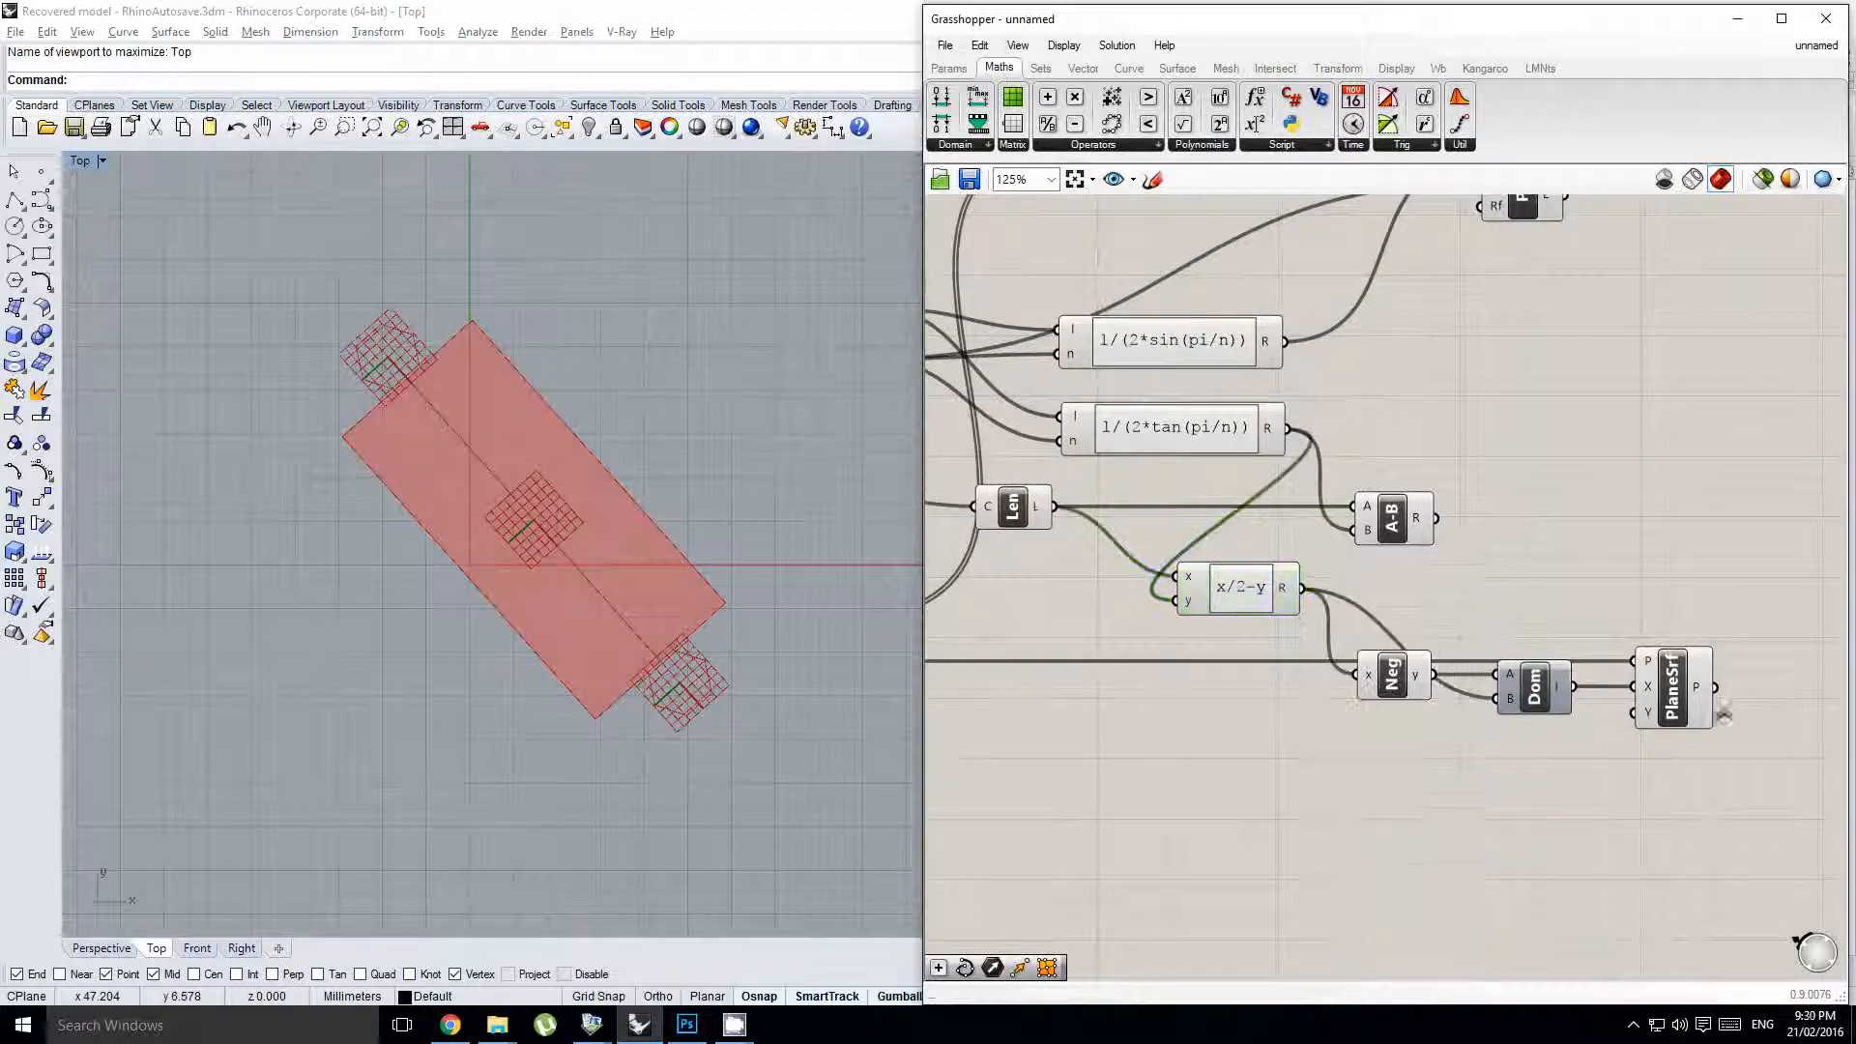
- Move the x/2-y expression and its downstream components aside and delete the unused Subtraction component
scroll(1751, 736, down, 1)
drag(1767, 767, 1553, 628)
click(1457, 565)
drag(1458, 566, 1466, 660)
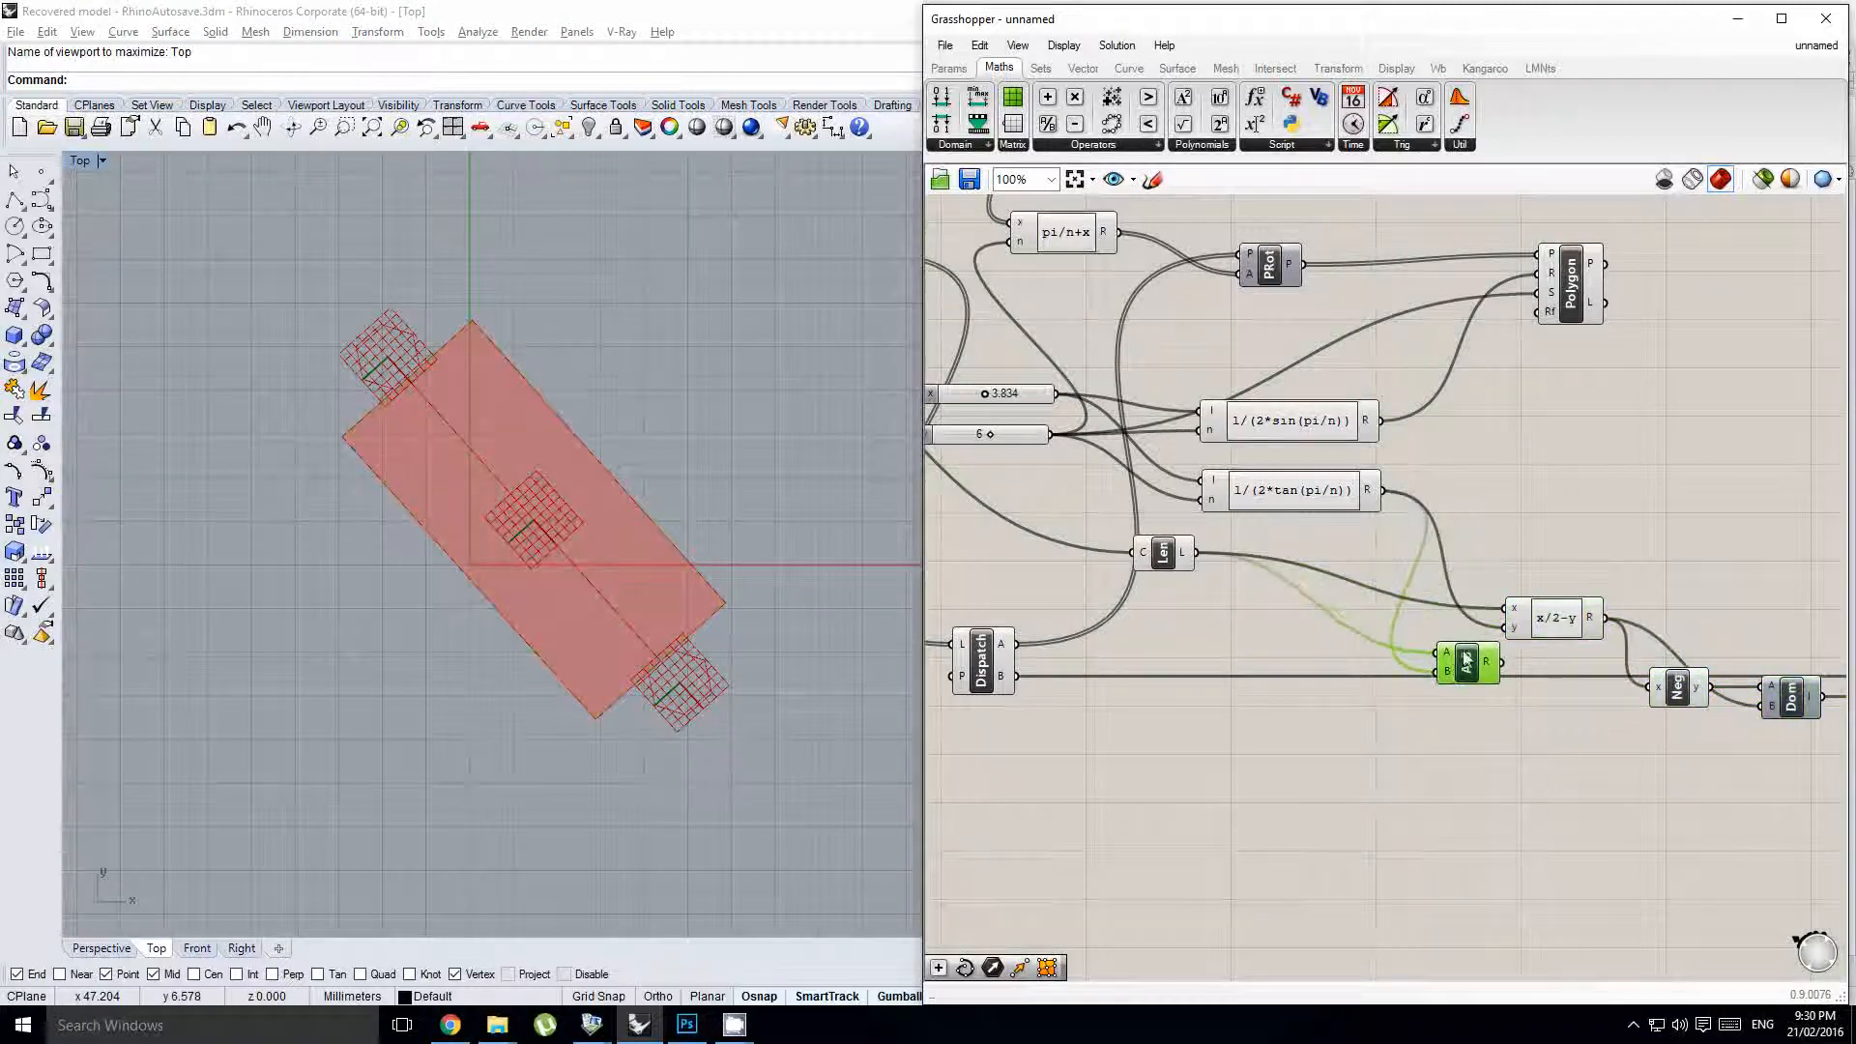
key(Delete)
- Line up the two Variable sliders and add a new Expression component with the formula l/2 below the x/2-y chain
right_drag(1622, 682, 1315, 622)
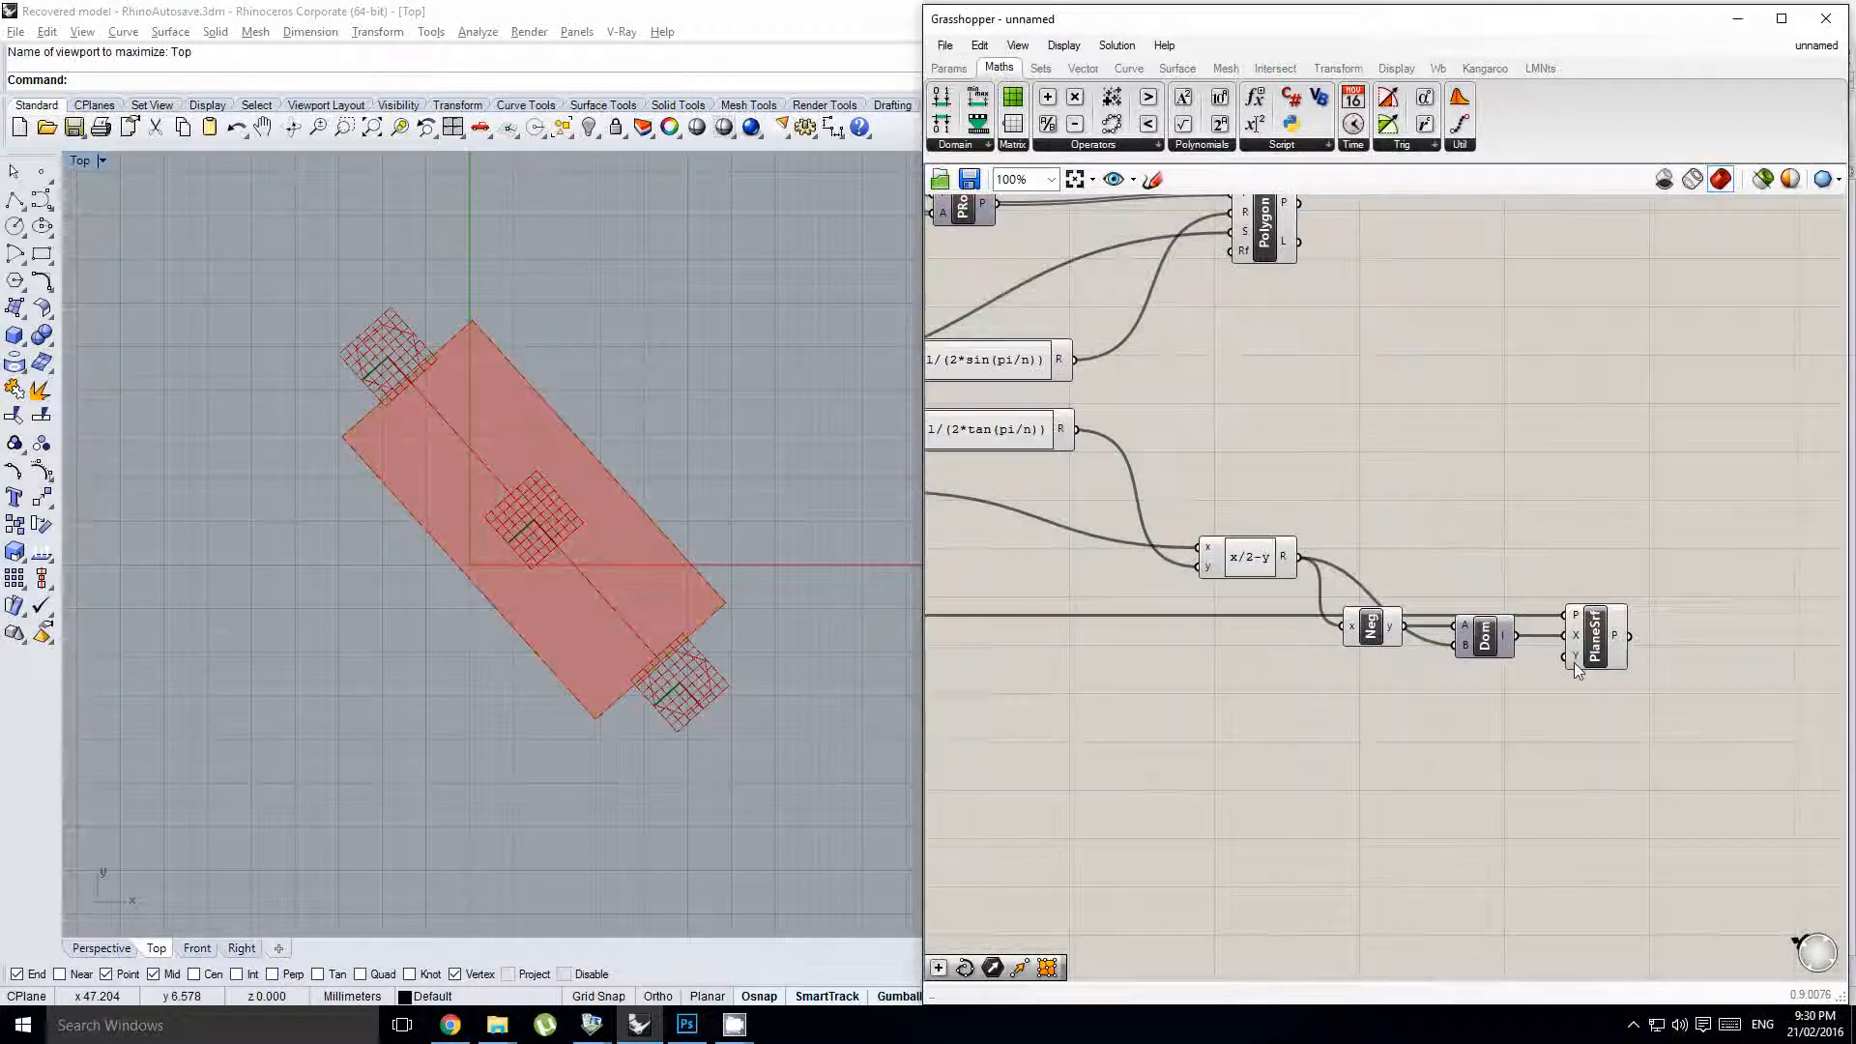
scroll(1578, 667, down, 2)
right_drag(1281, 468, 1458, 535)
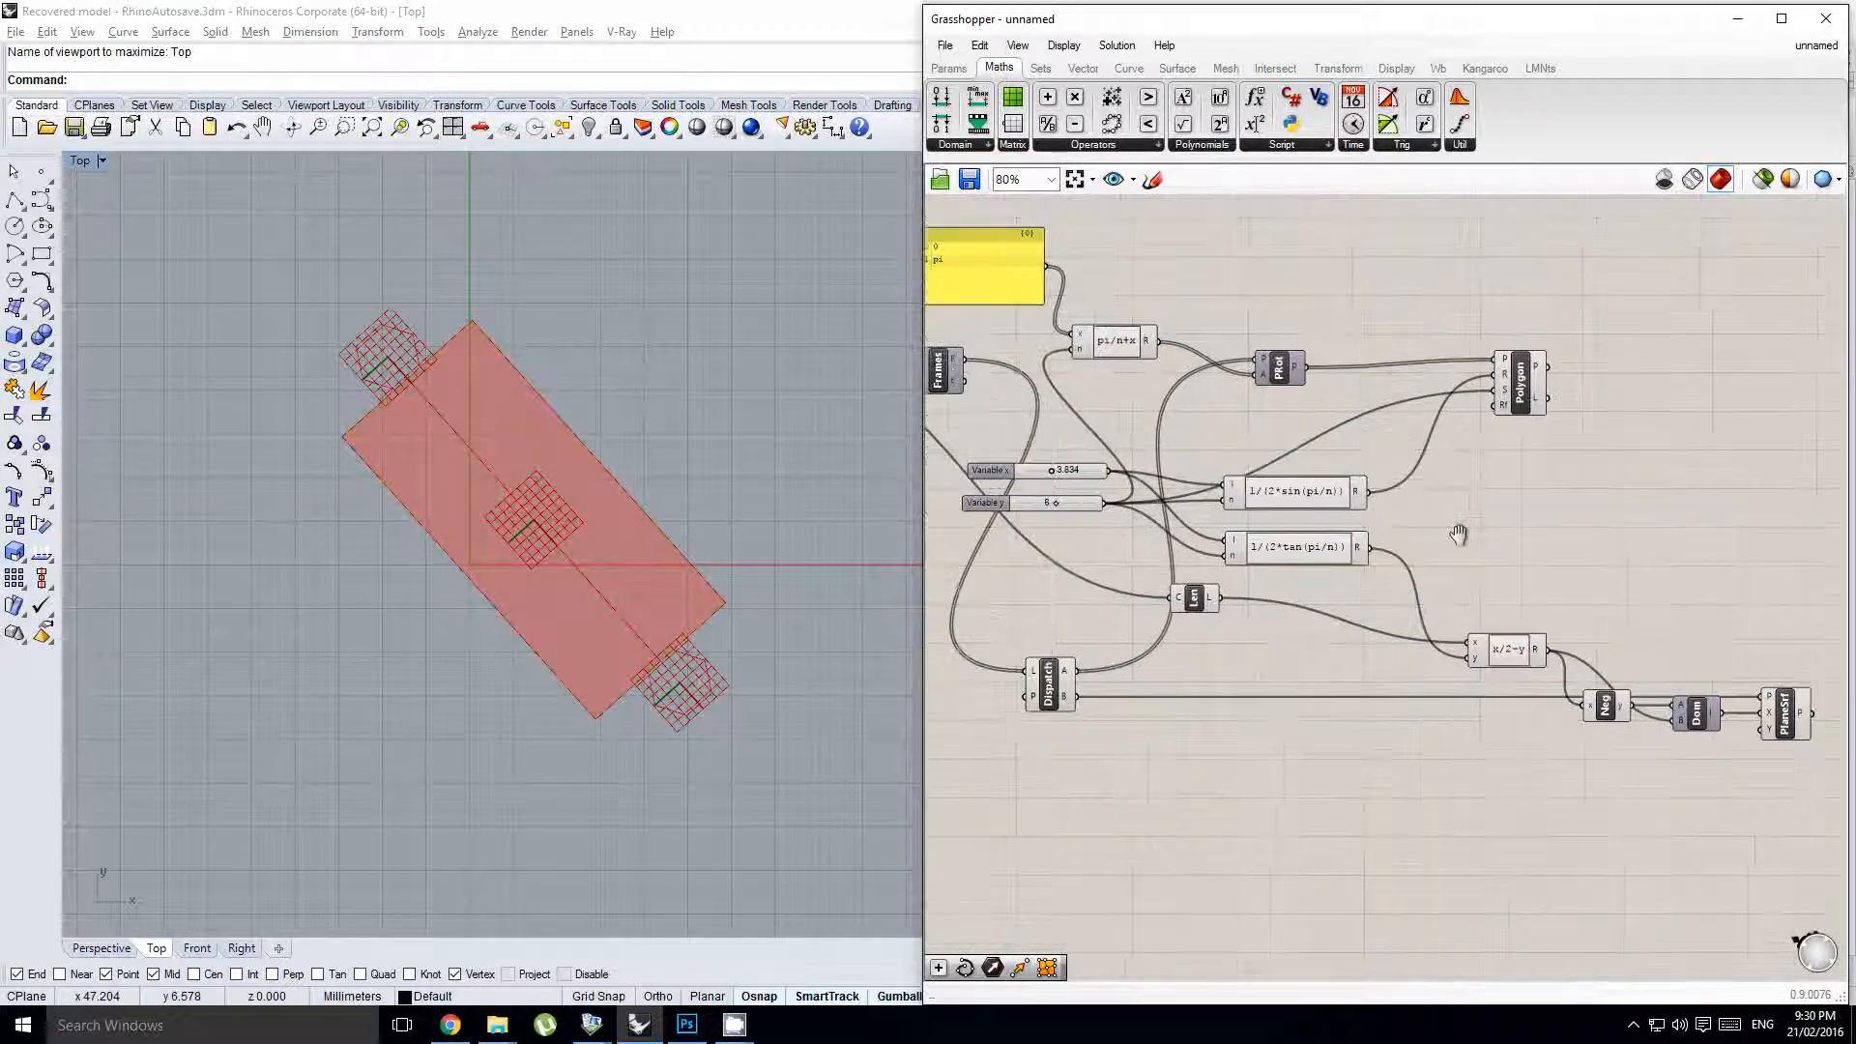
drag(1036, 474, 1026, 509)
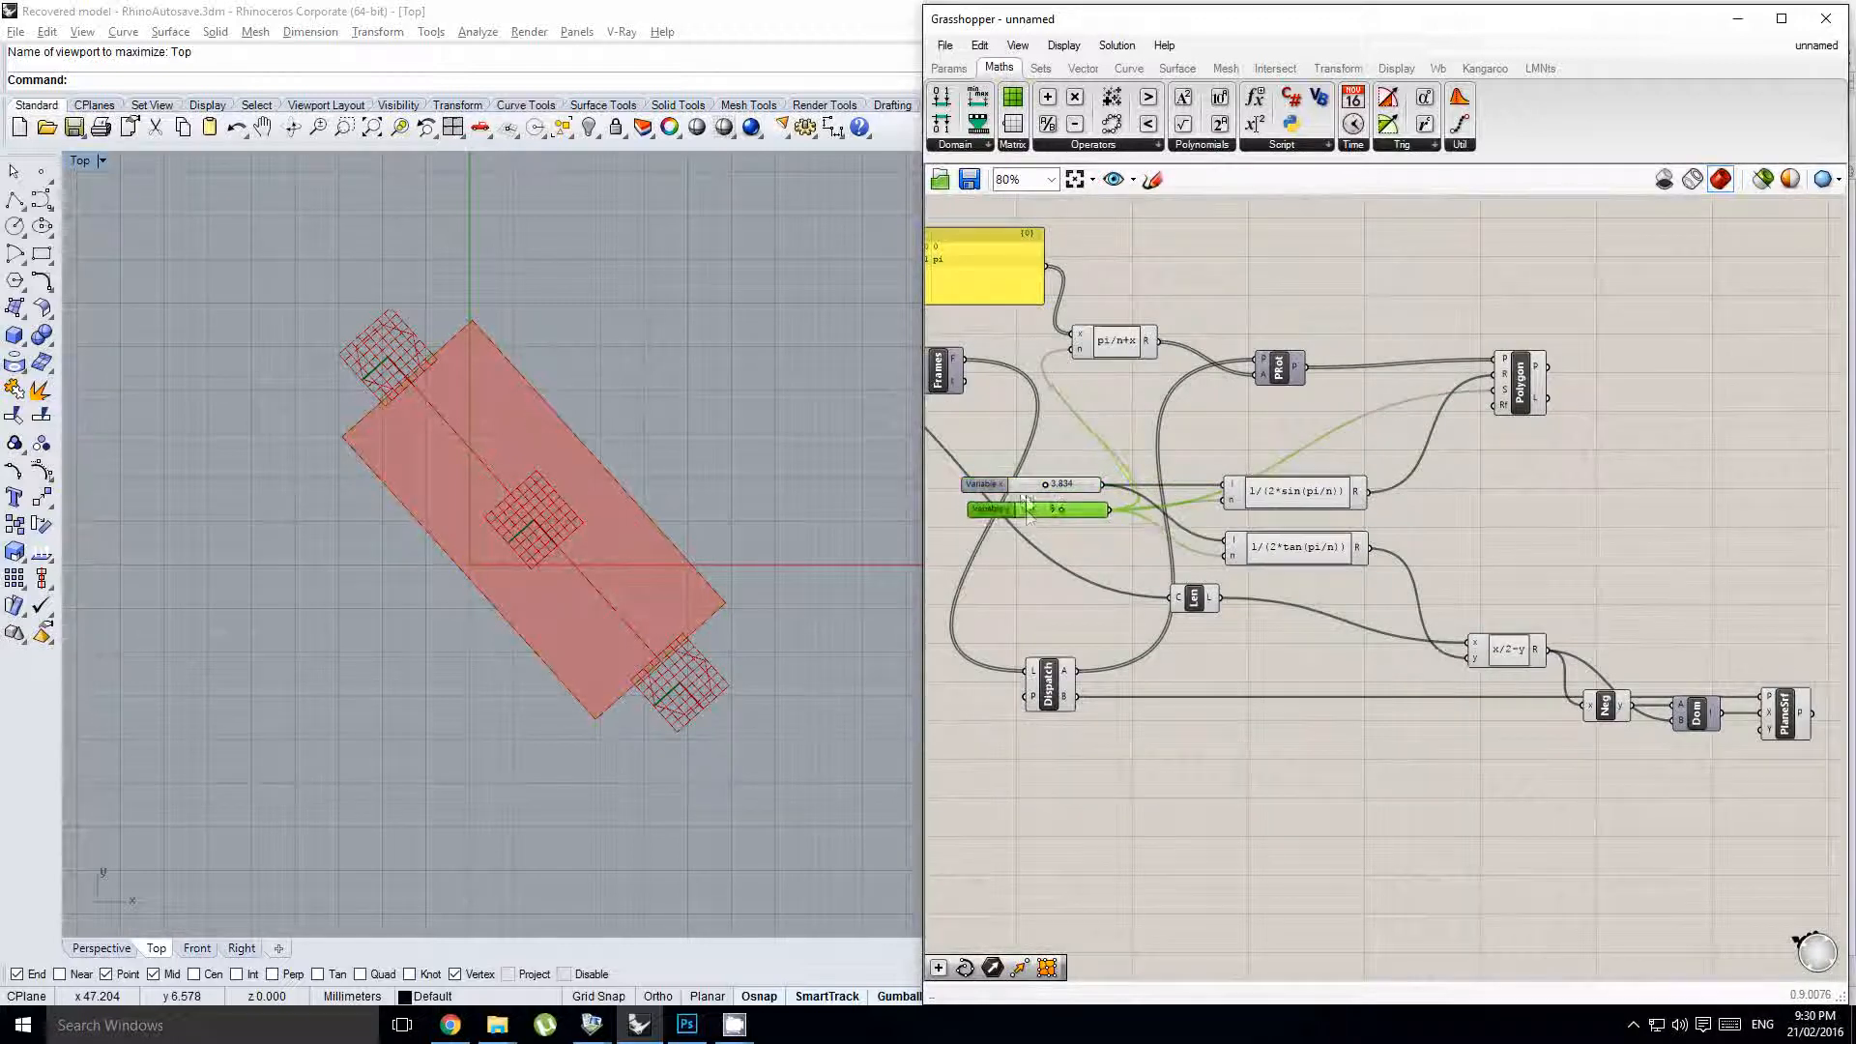
click(1015, 484)
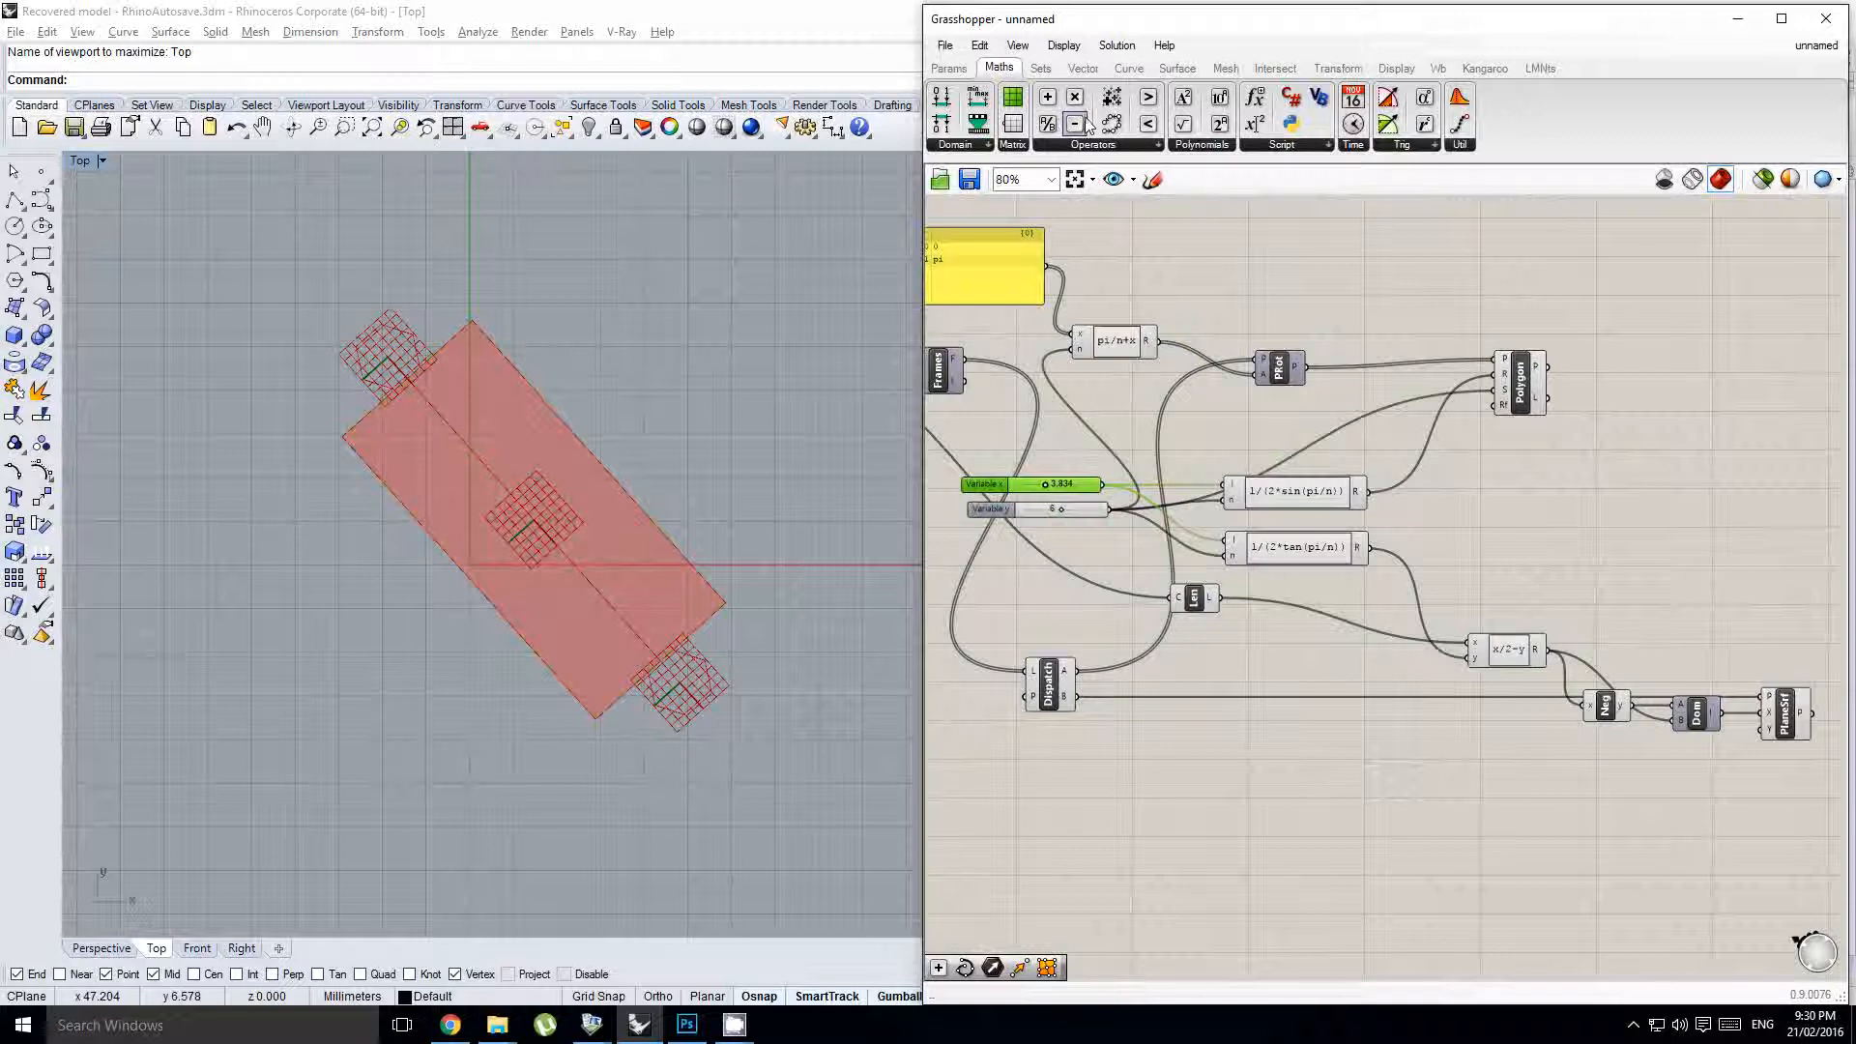
drag(1332, 771, 1132, 762)
double_click(1342, 785)
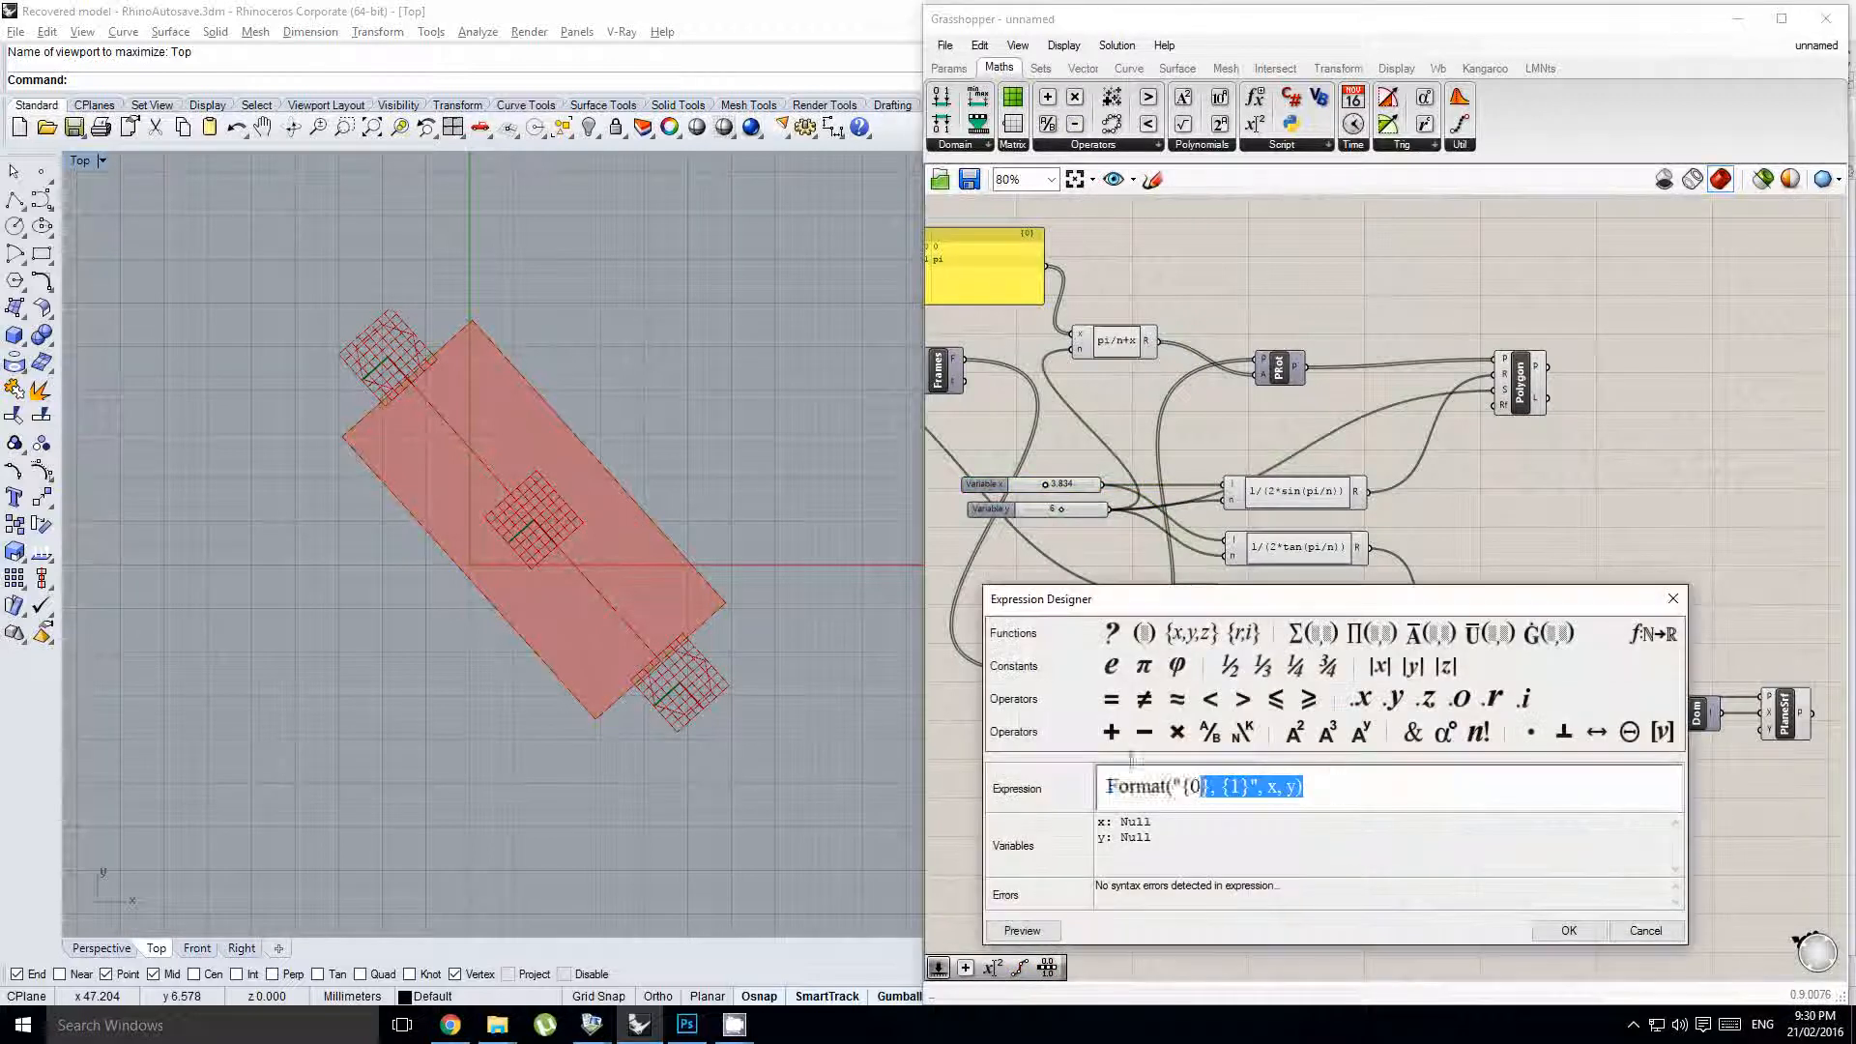
text(1/2)
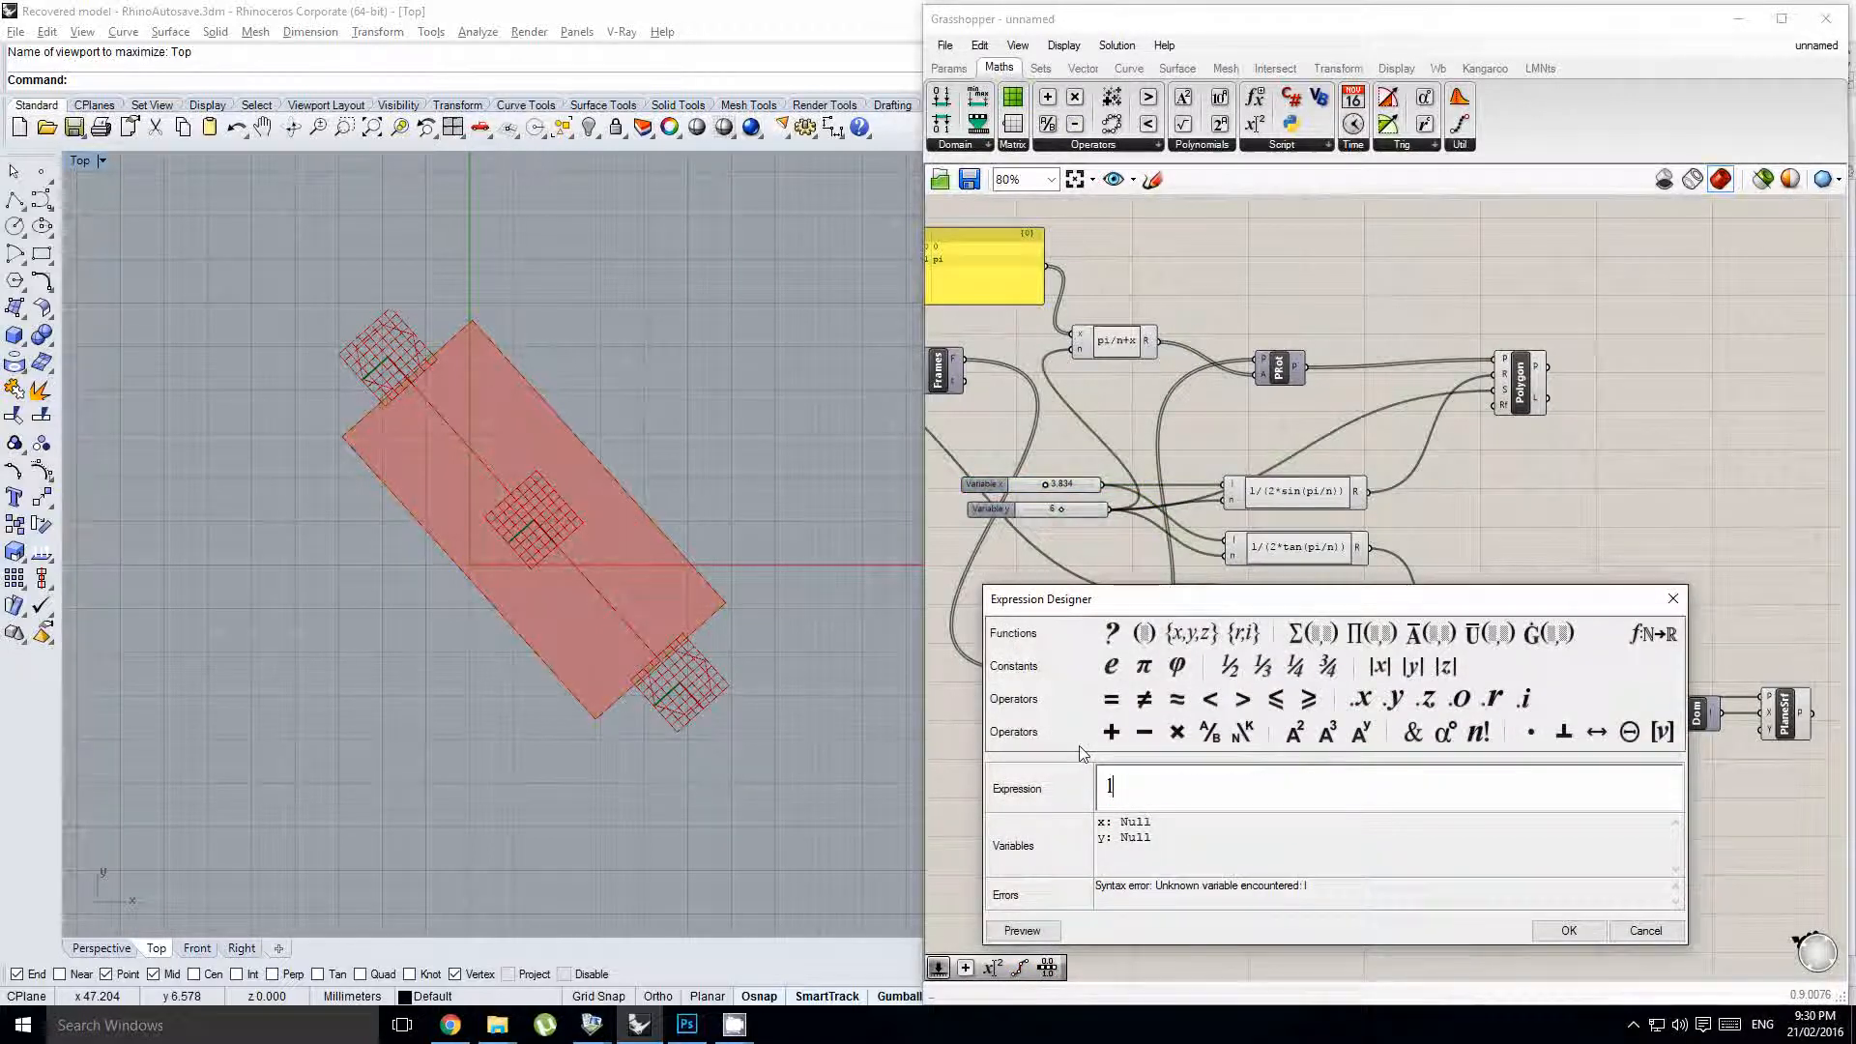
click(1553, 937)
- Feed the Variable x slider into the new expression's first input, rename that input l, and remove its y input
scroll(1266, 720, up, 3)
drag(1027, 362, 1346, 804)
scroll(1347, 817, up, 3)
right_click(1349, 802)
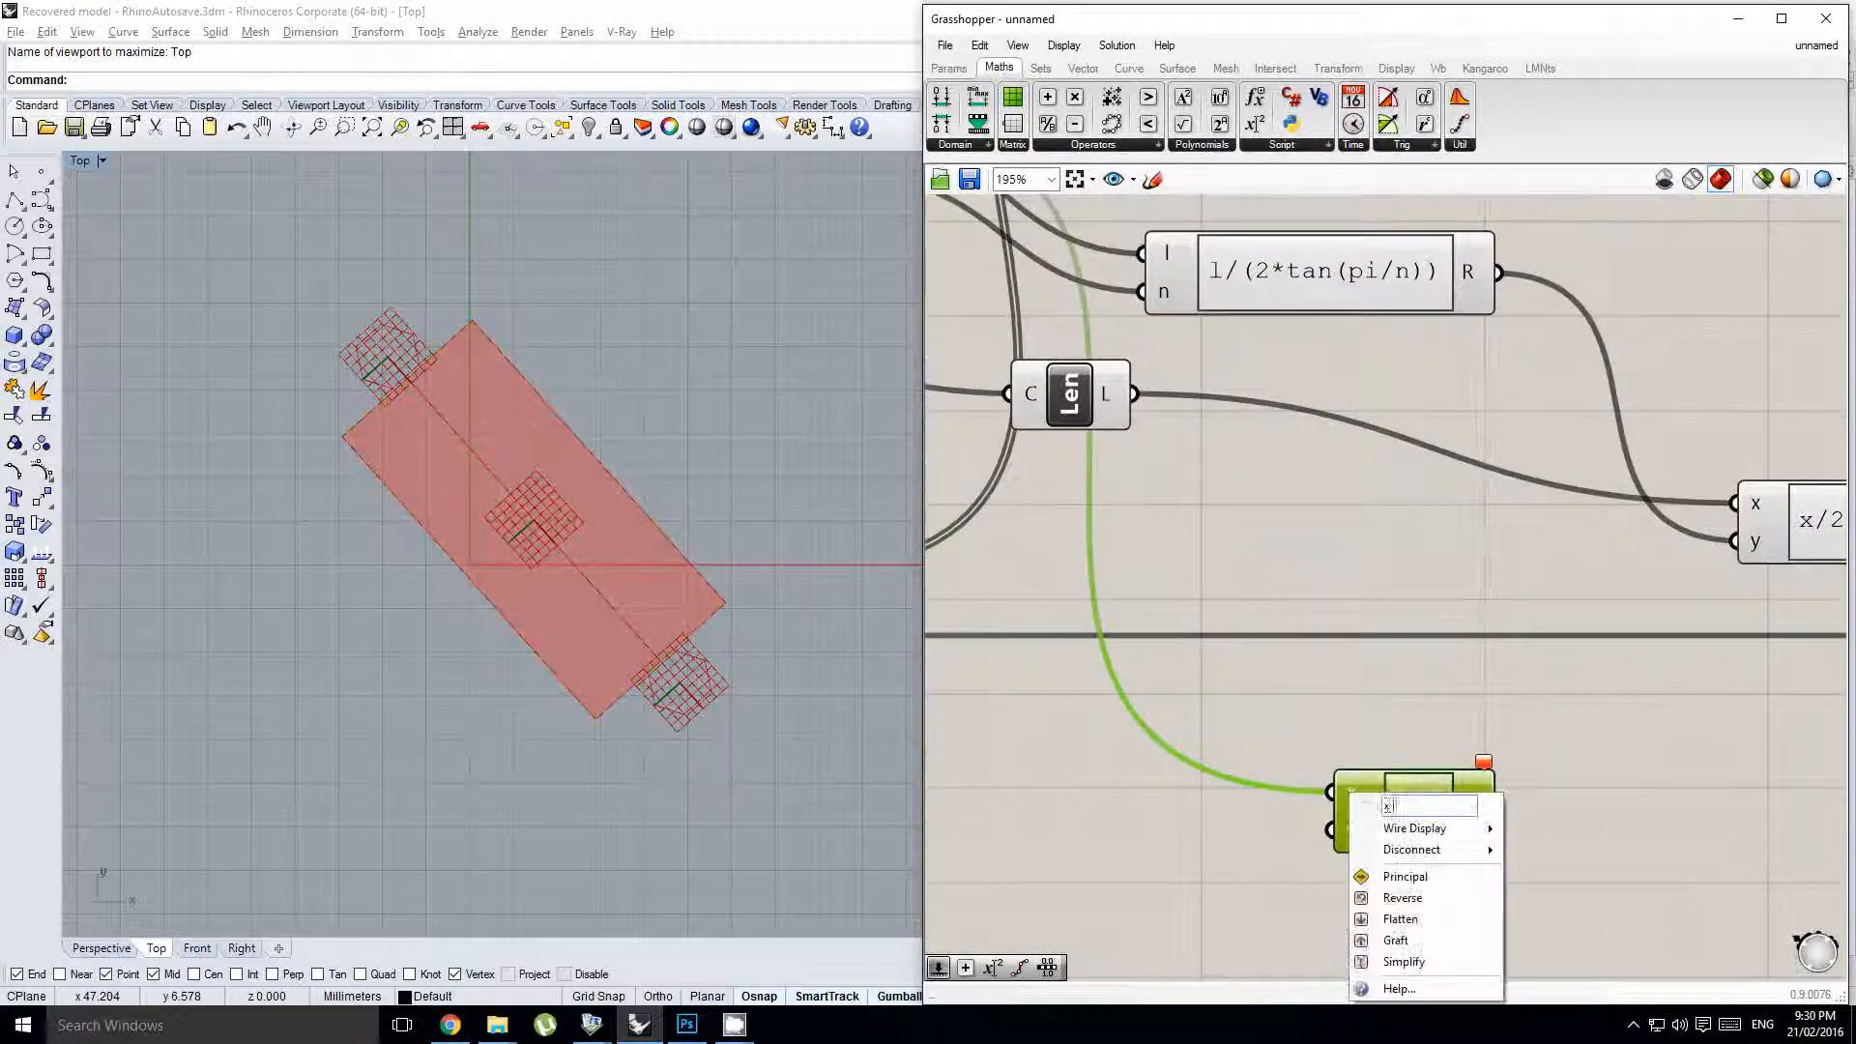
click(1282, 790)
scroll(1361, 833, up, 3)
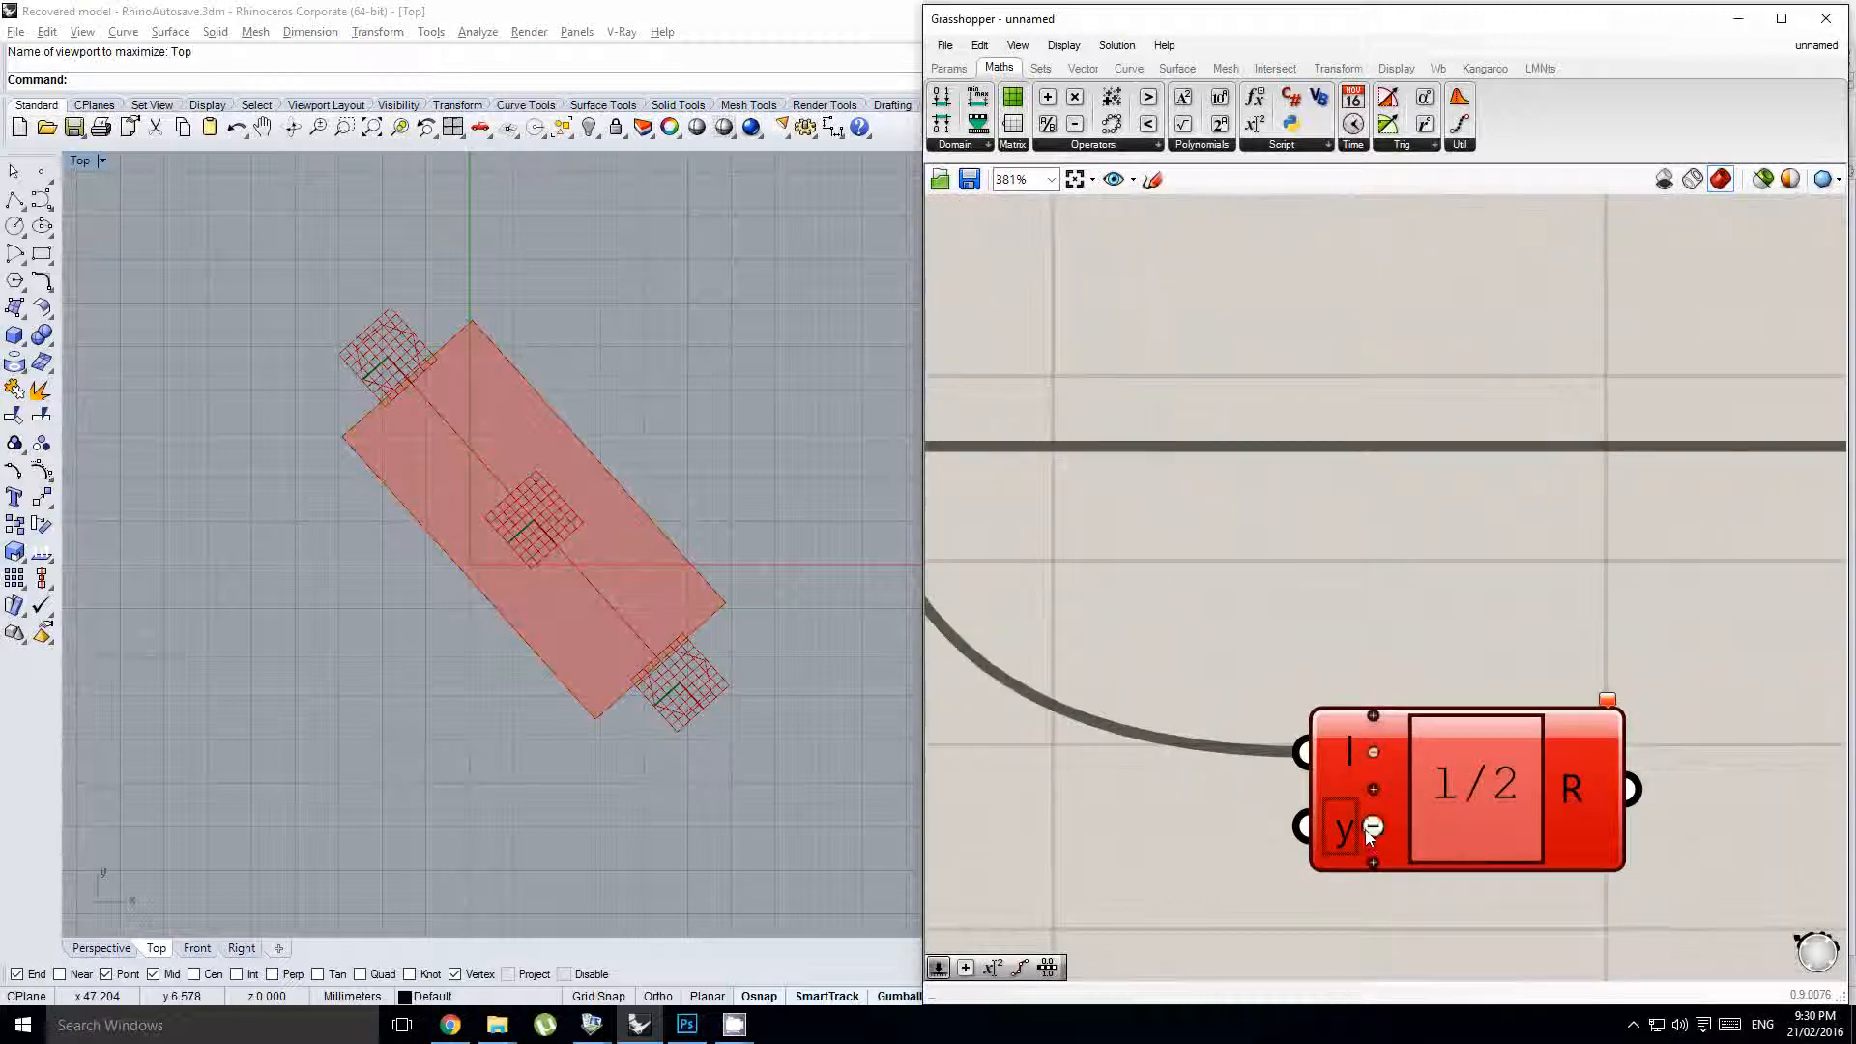
click(1372, 827)
scroll(1372, 828, down, 8)
- Duplicate the Negative and Construct Domain components and wire the l/2 result into the copies to form a symmetric domain
scroll(1411, 815, up, 1)
drag(1371, 797, 1692, 810)
scroll(1678, 783, up, 1)
right_drag(1690, 819, 1388, 803)
right_click(1389, 803)
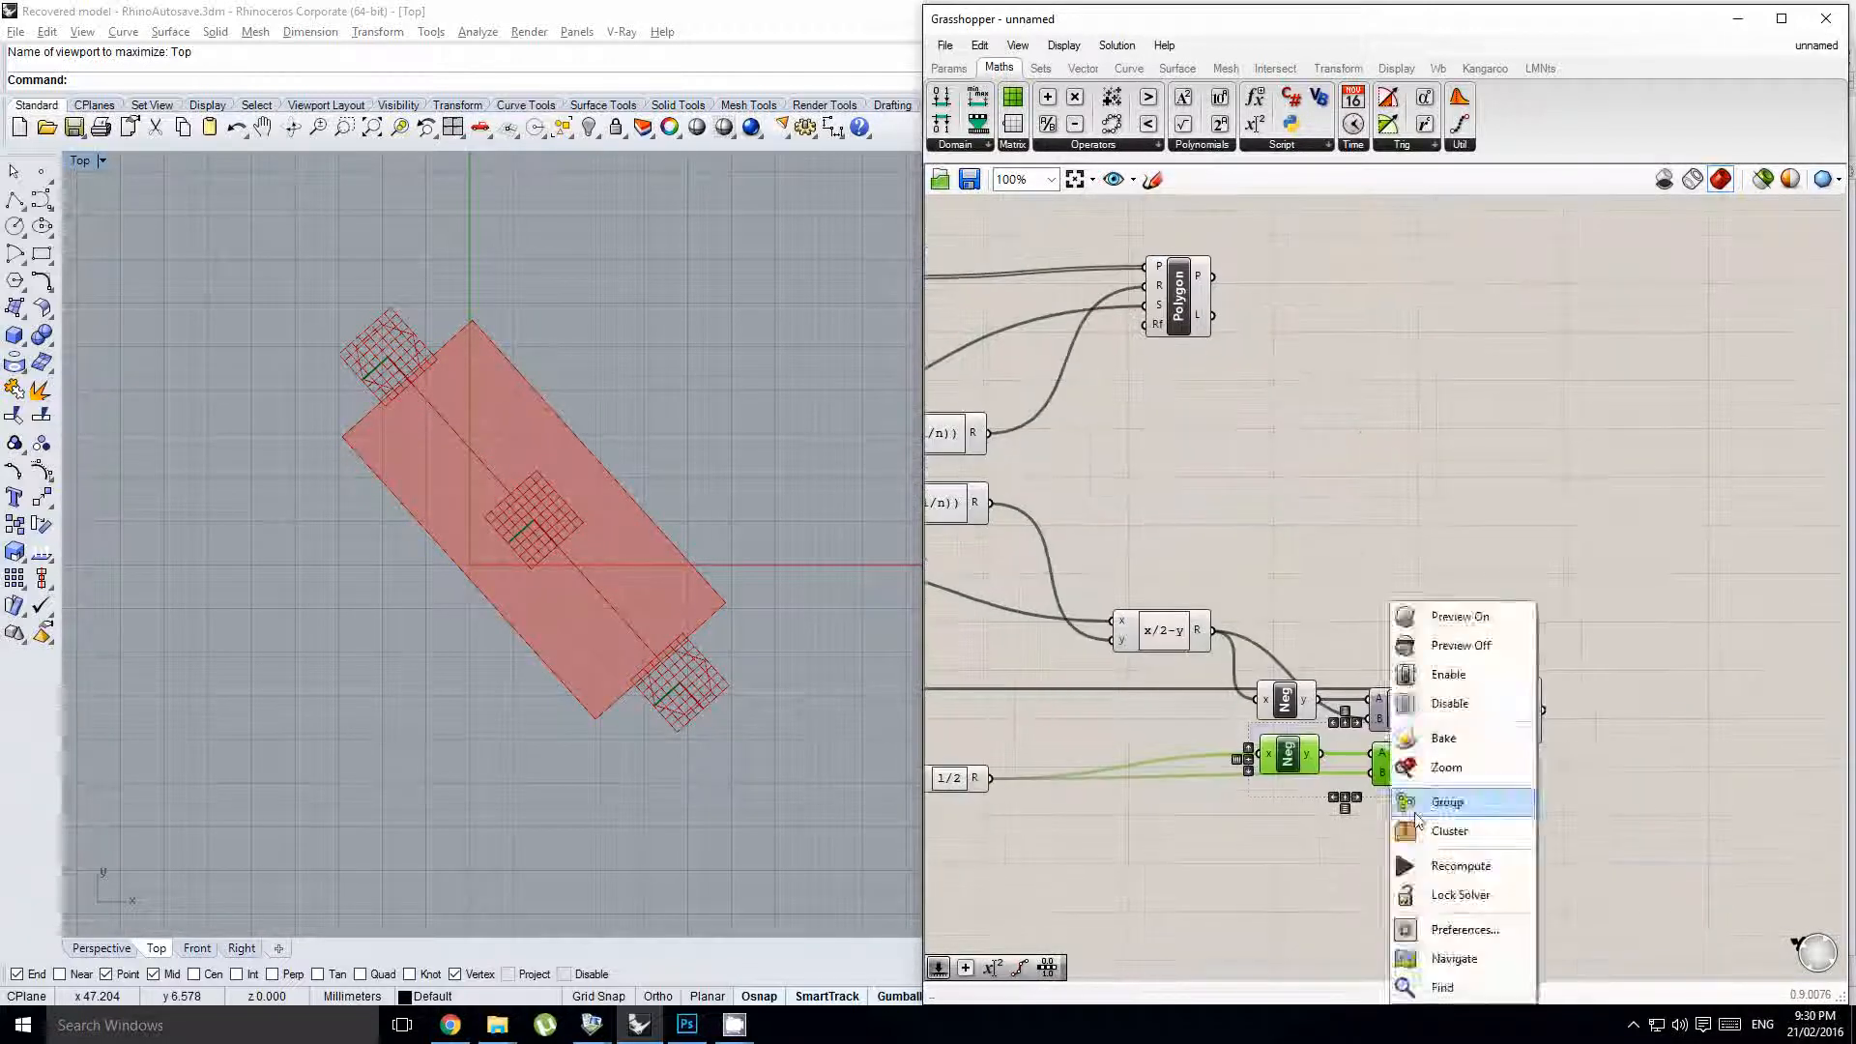
- Wire the second Construct Domain output into the Plane Surface's Y input and check the resulting handle width in the Top viewport
click(1392, 801)
click(1383, 810)
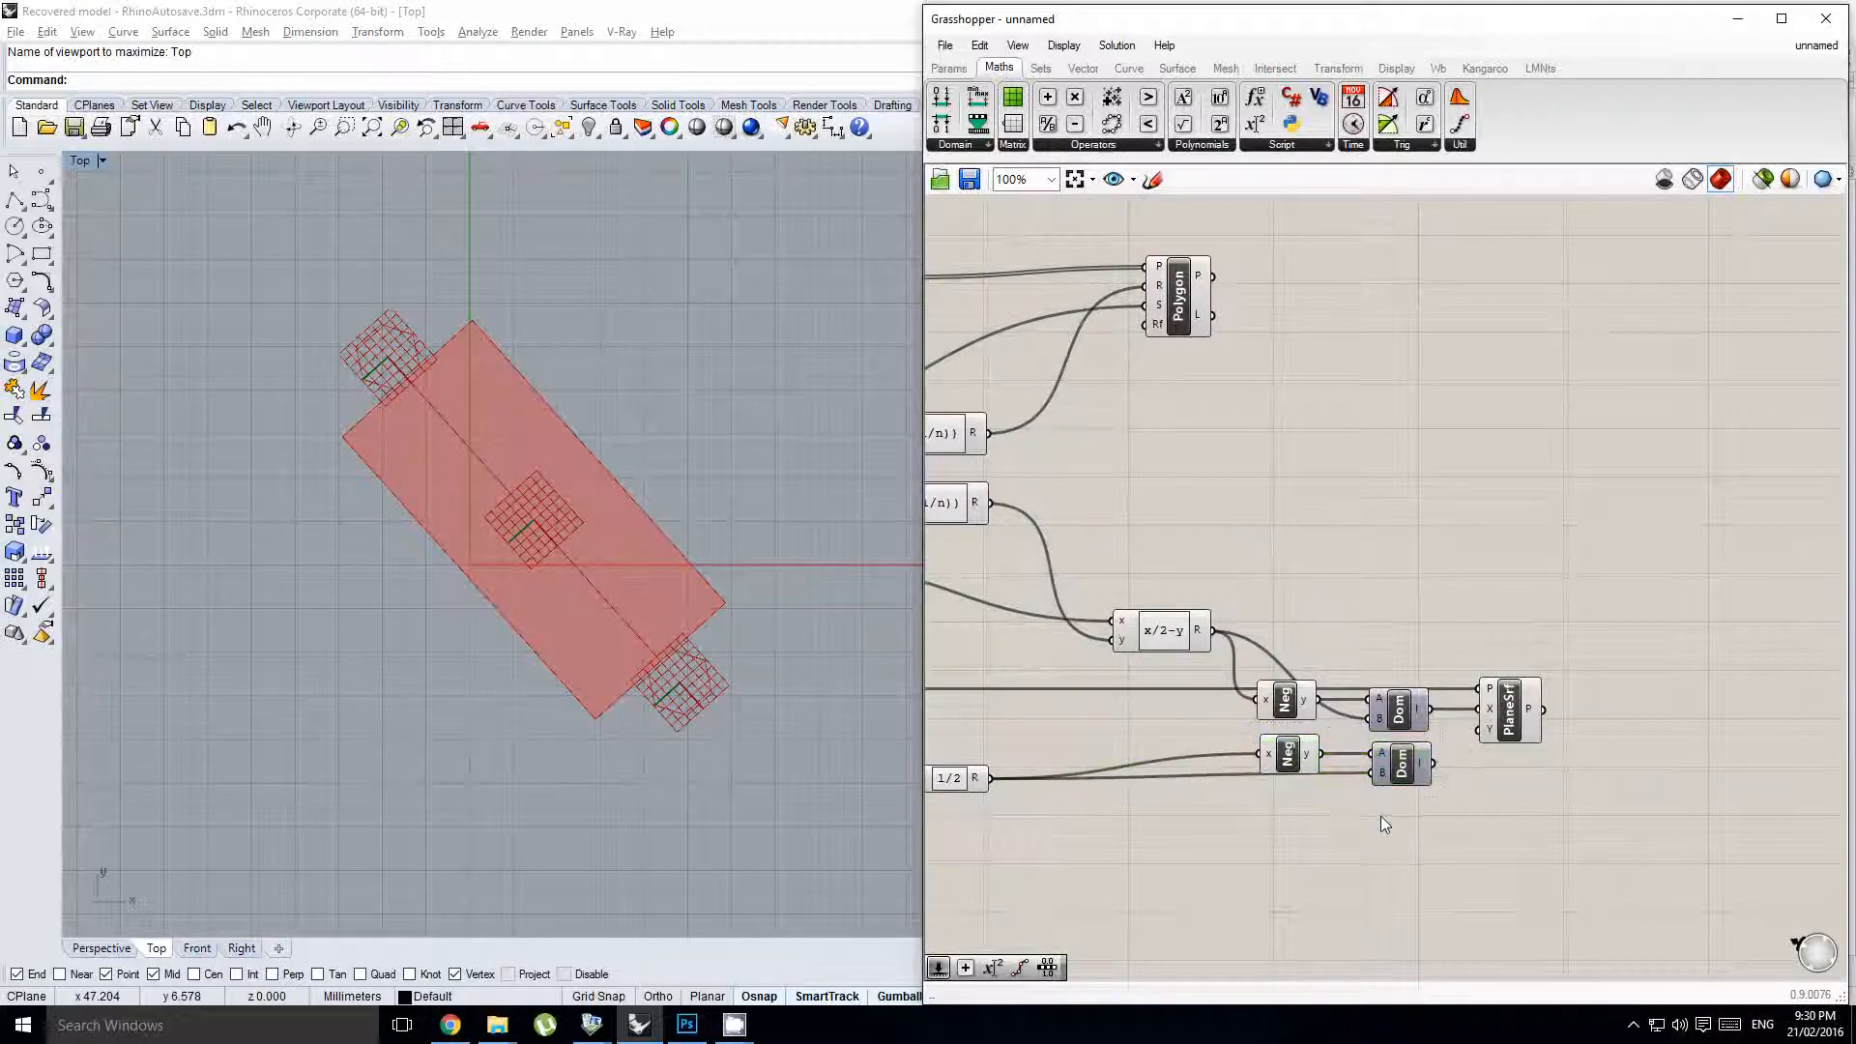
drag(1481, 740, 1481, 730)
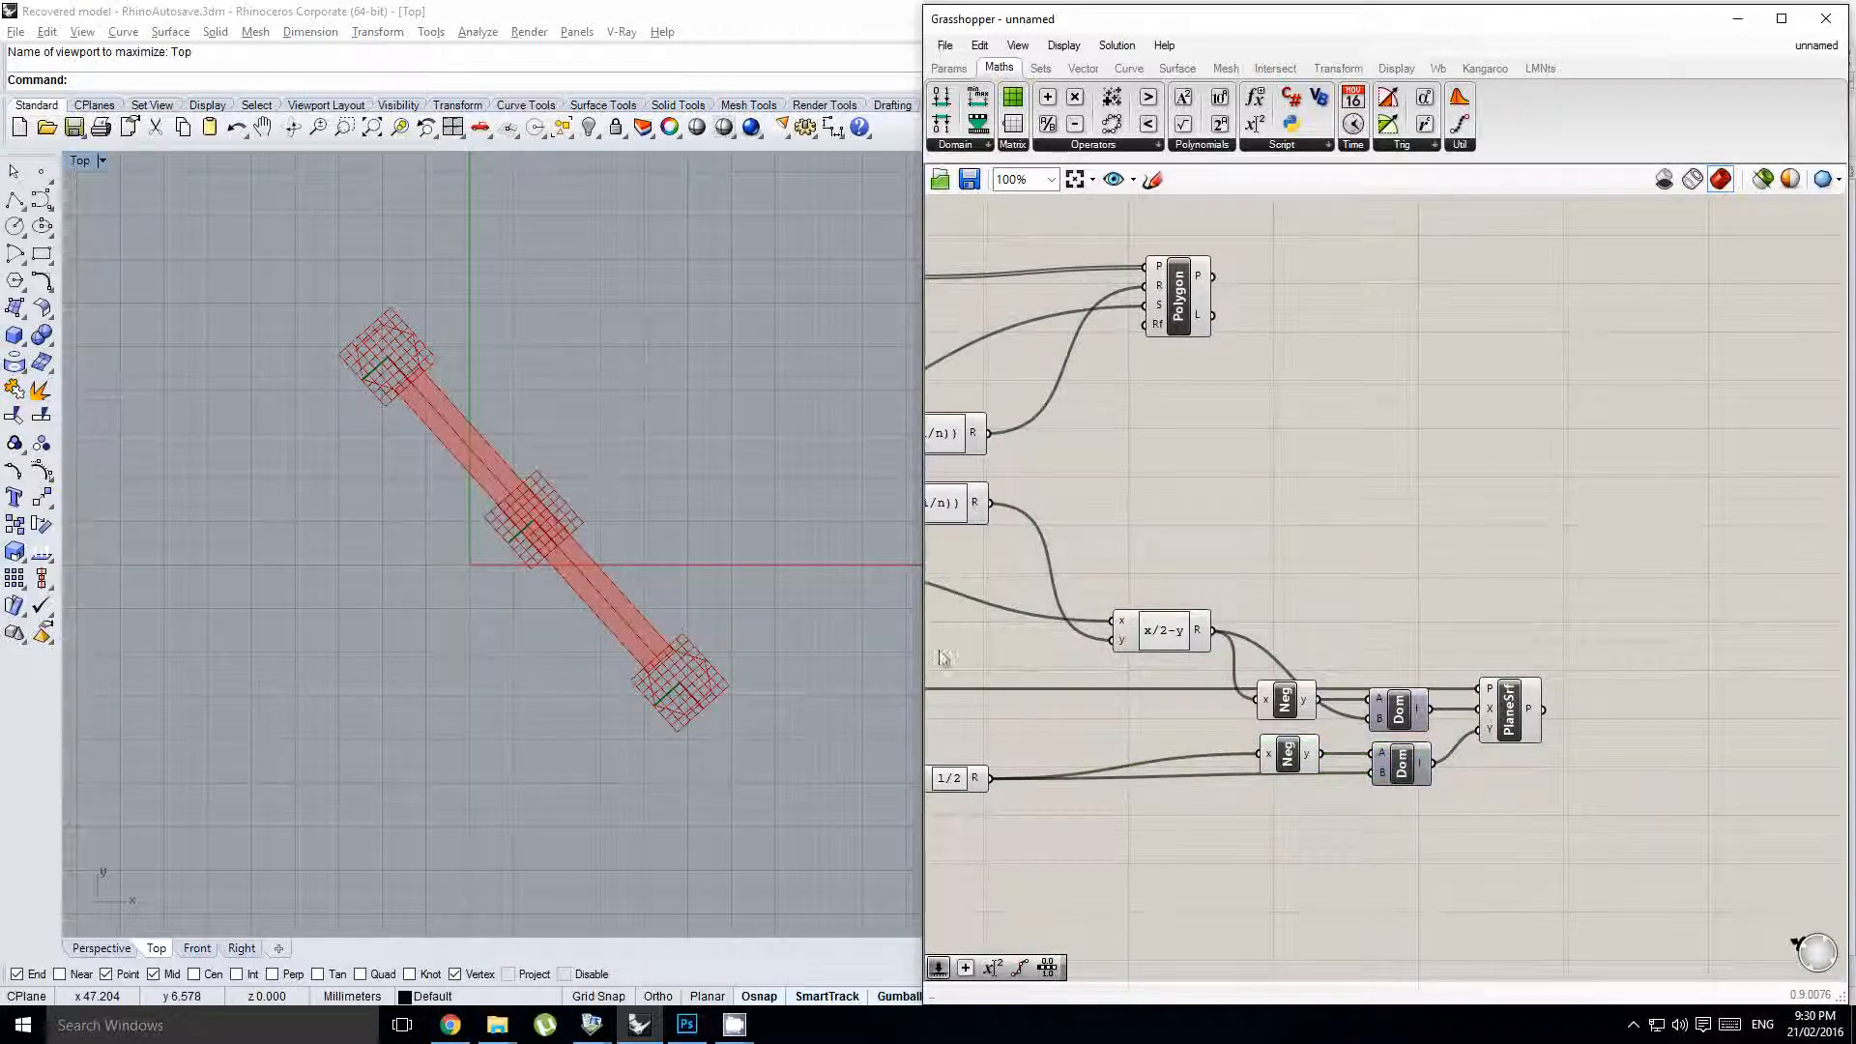
scroll(397, 418, up, 5)
scroll(402, 420, down, 2)
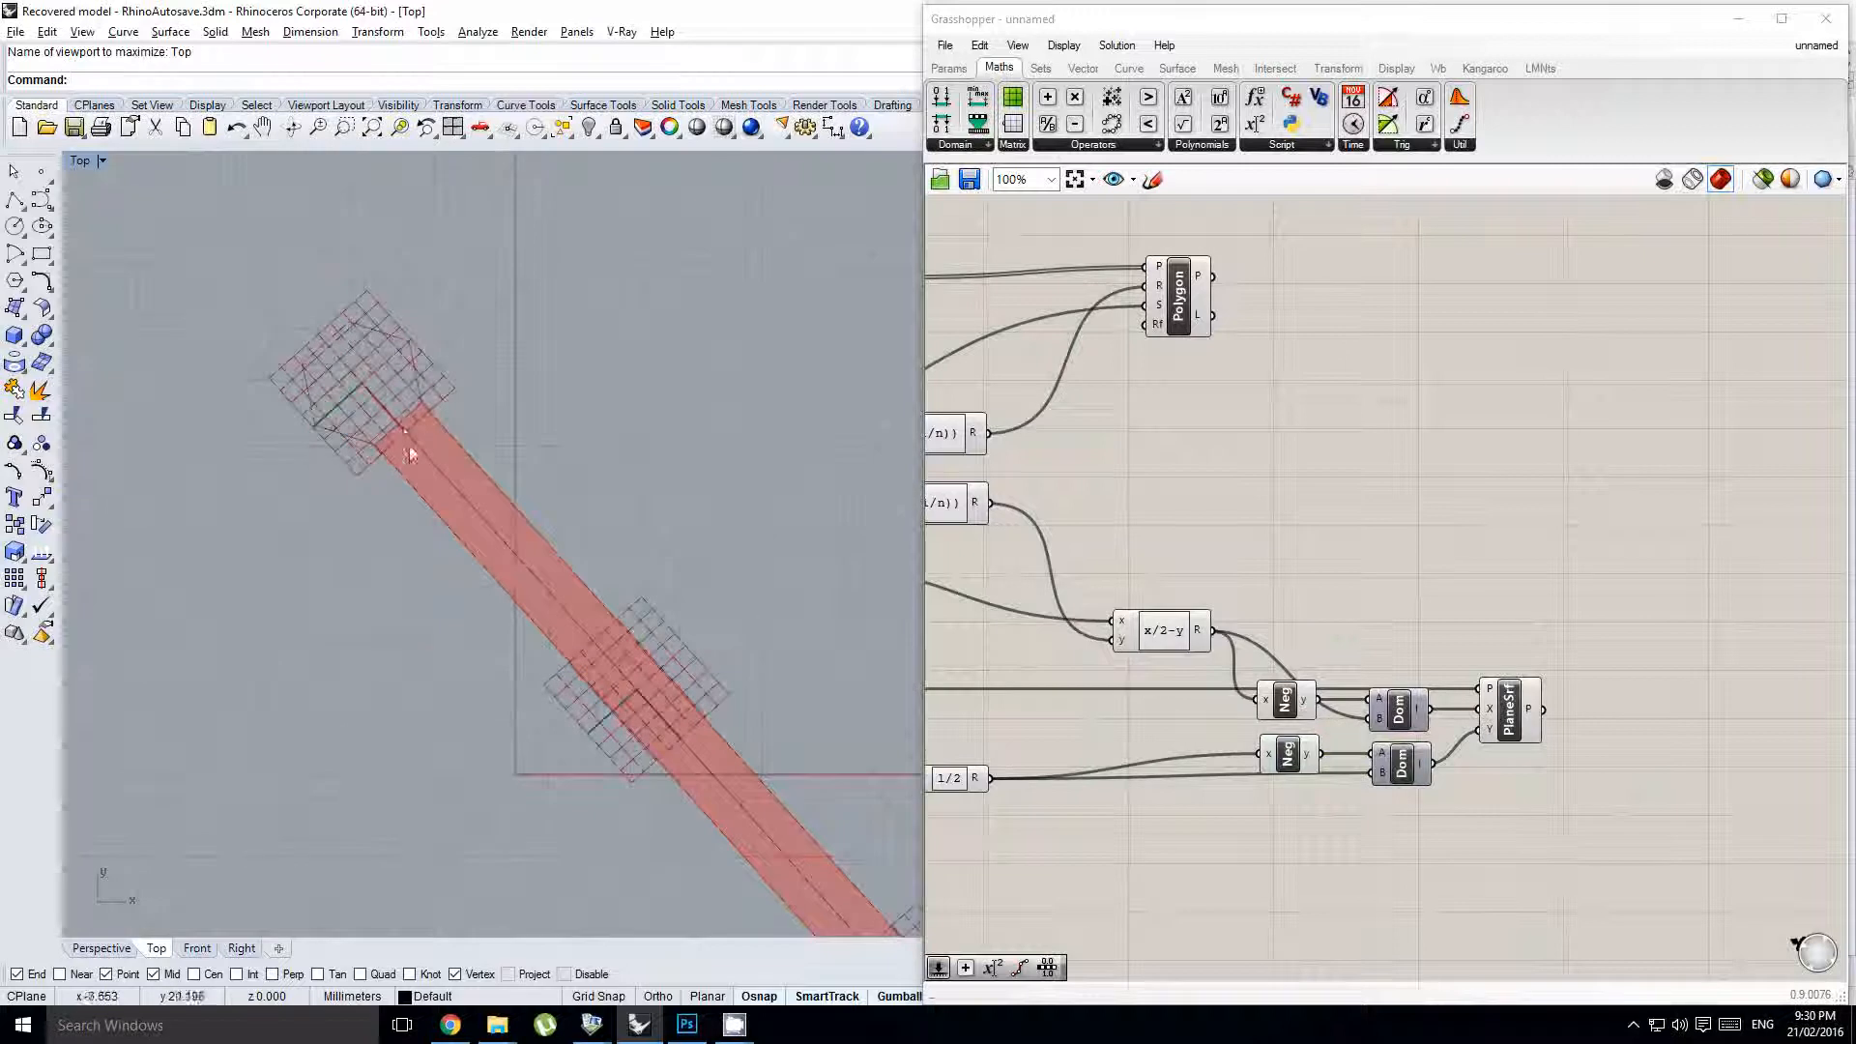
scroll(409, 445, down, 4)
right_drag(667, 568, 698, 563)
scroll(1392, 518, down, 1)
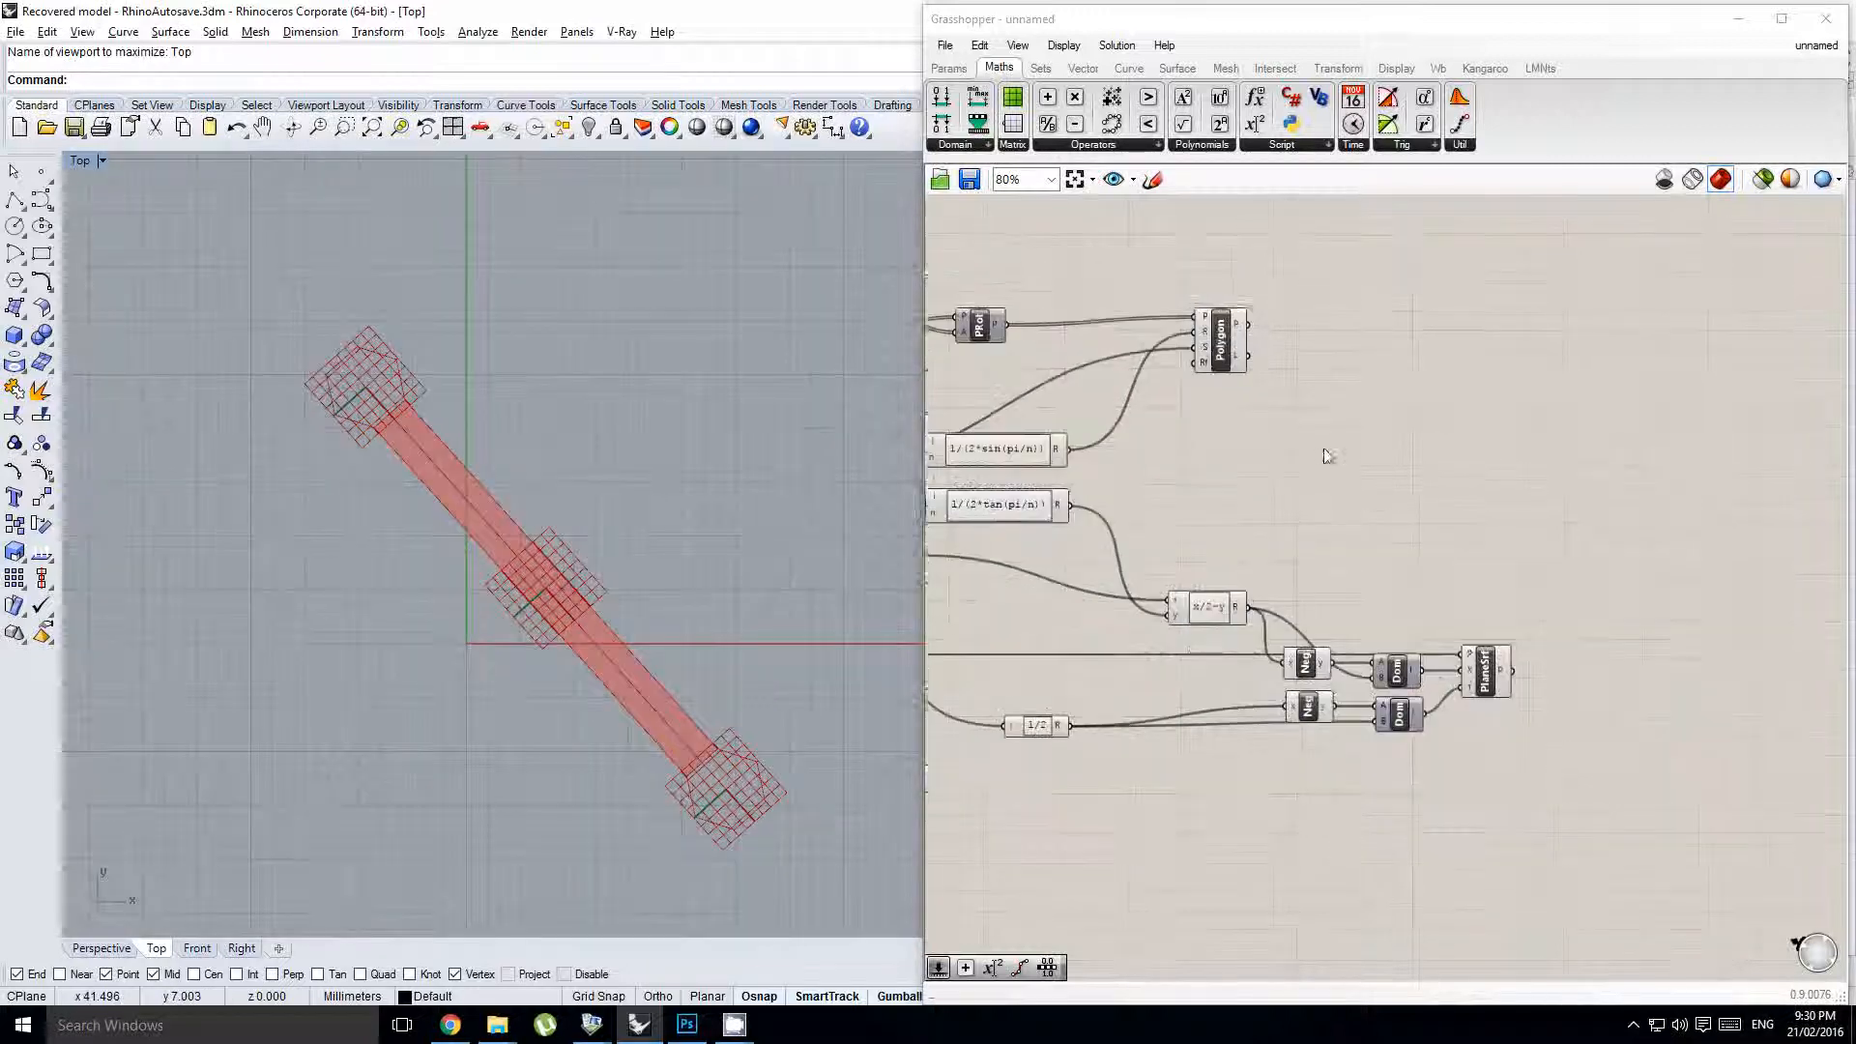
- Add a Scale component beside the Polygon component and feed the polygon output into its geometry input
scroll(1326, 456, up, 1)
right_drag(1349, 507, 1346, 566)
click(1276, 433)
click(1193, 378)
double_click(1412, 409)
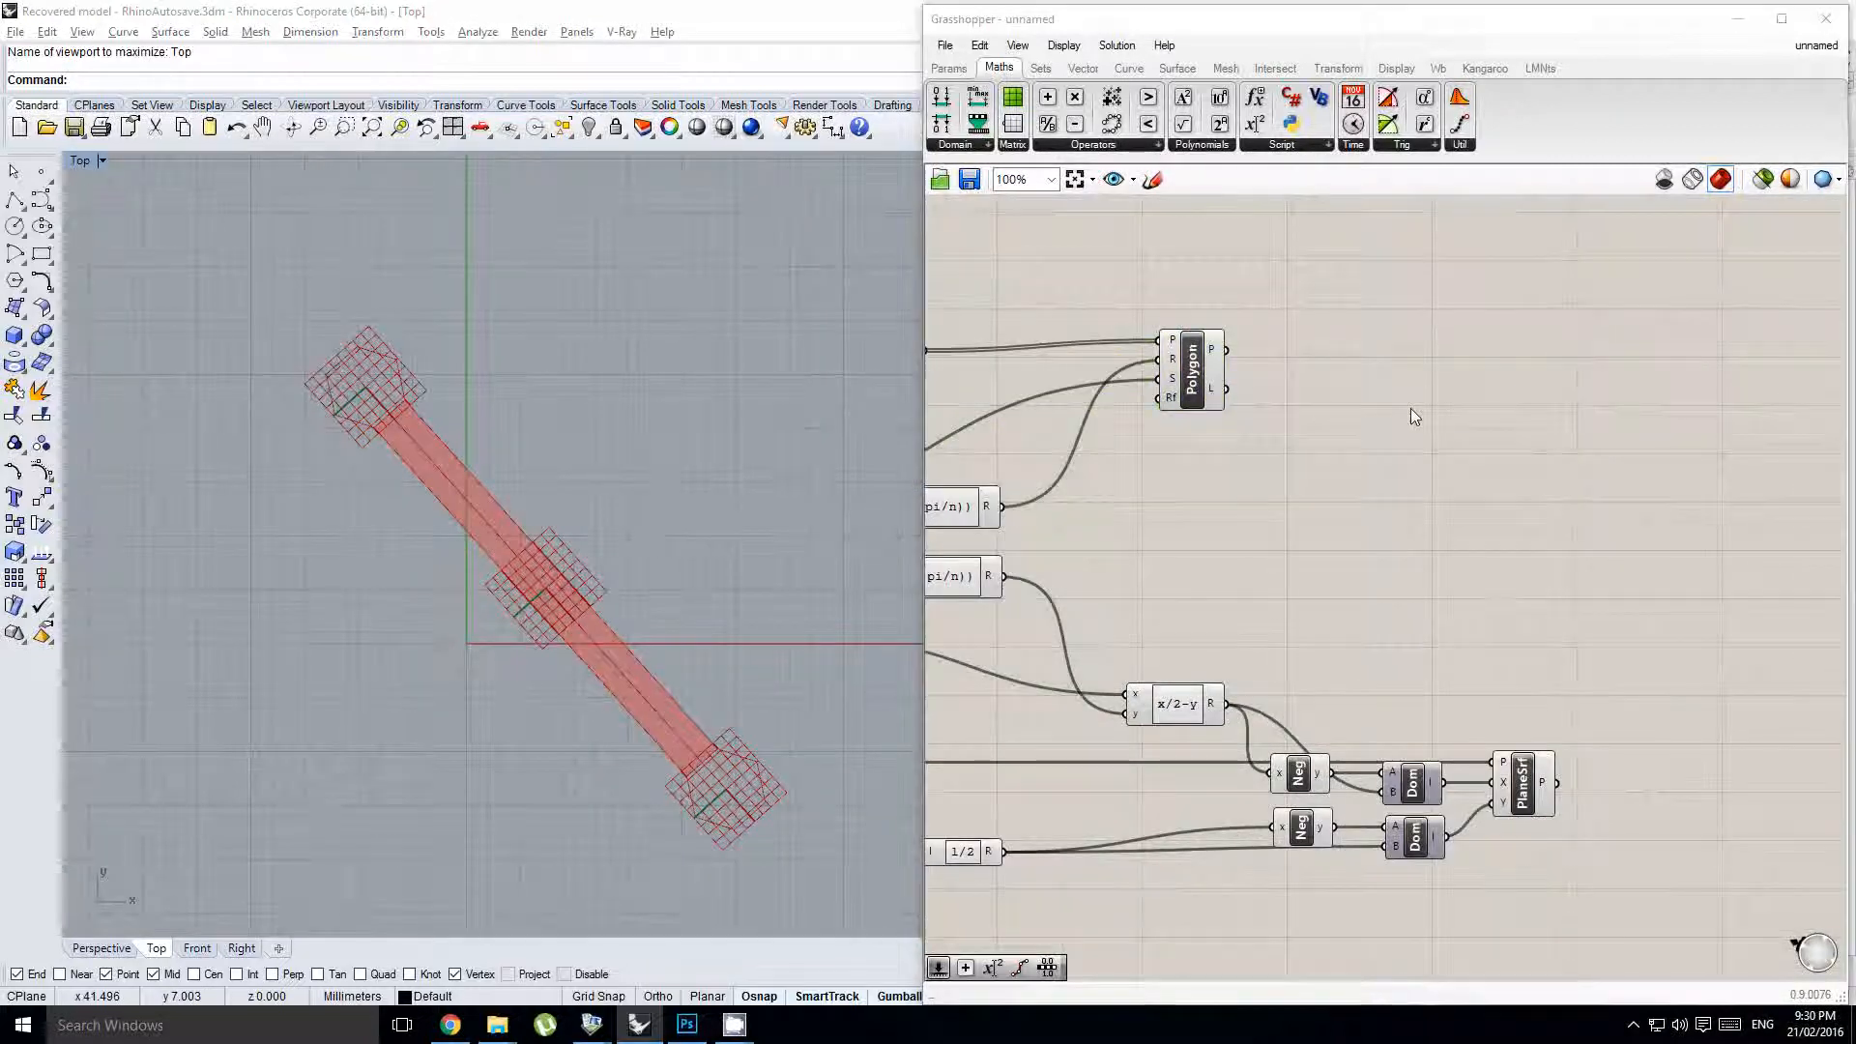
text(sca)
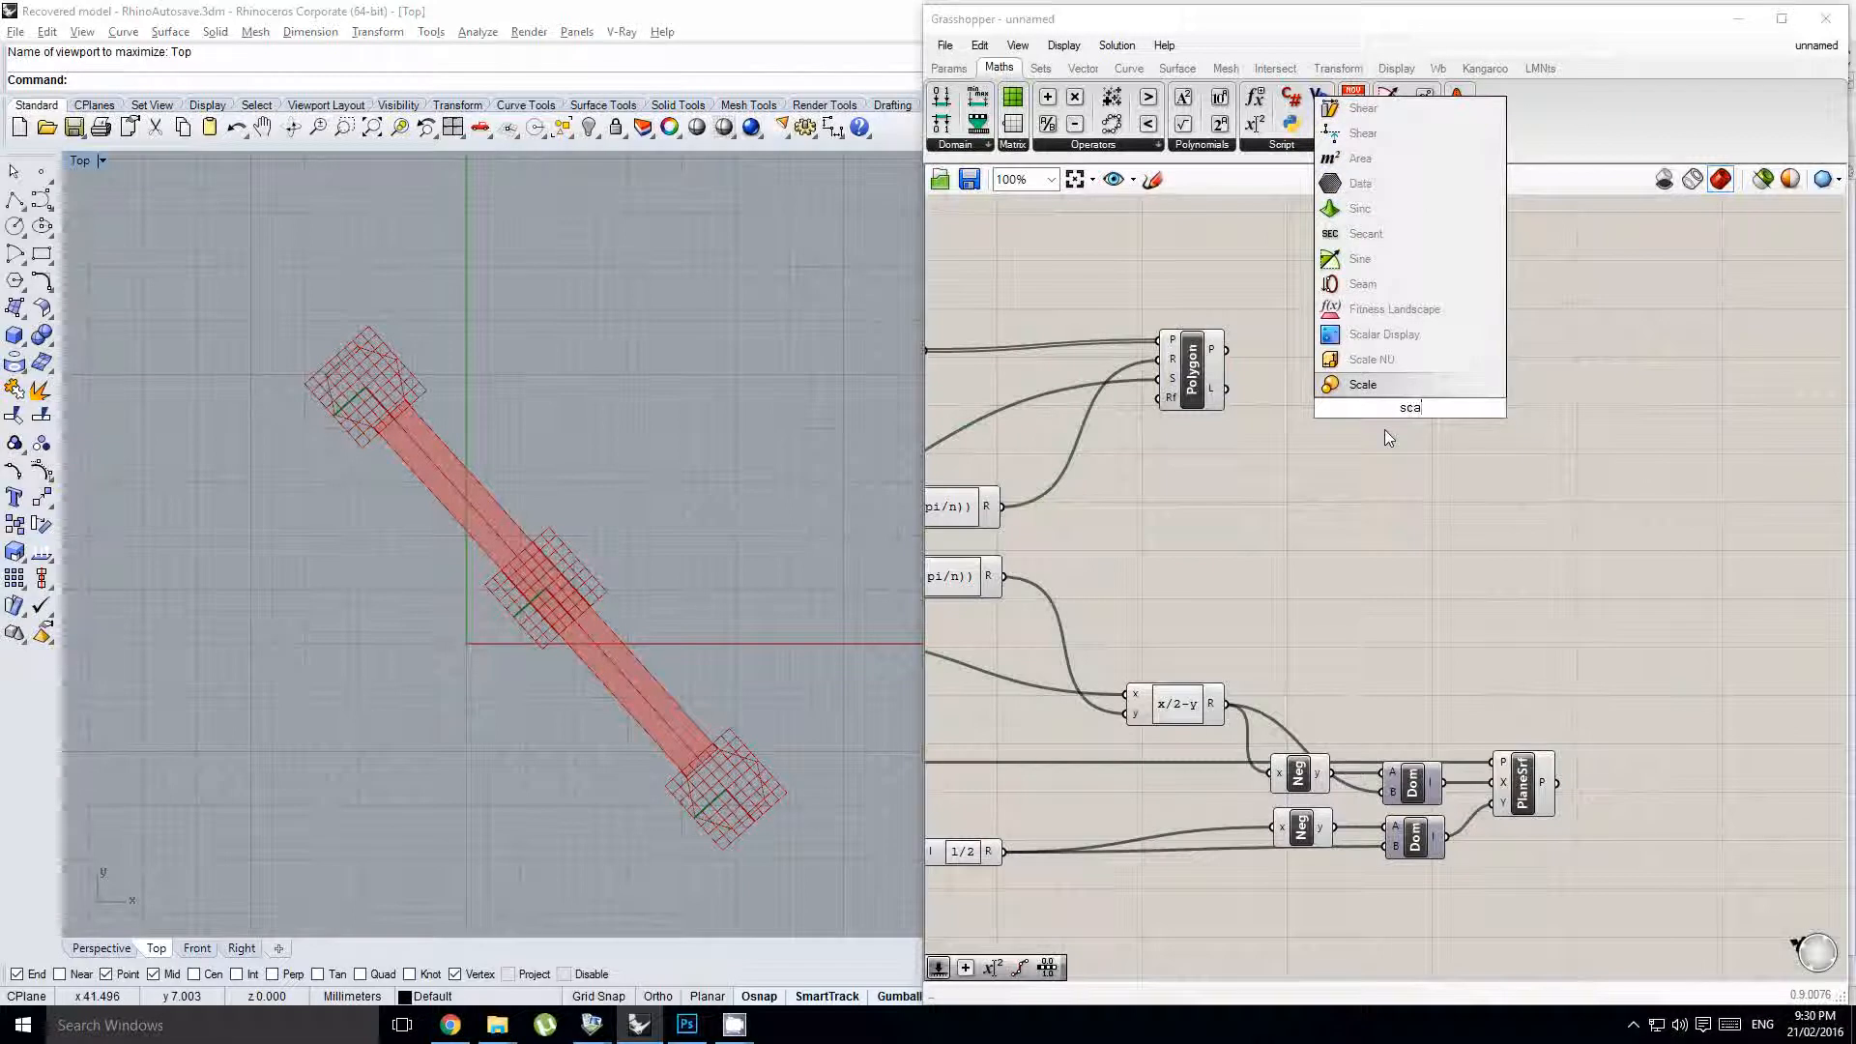
key(Return)
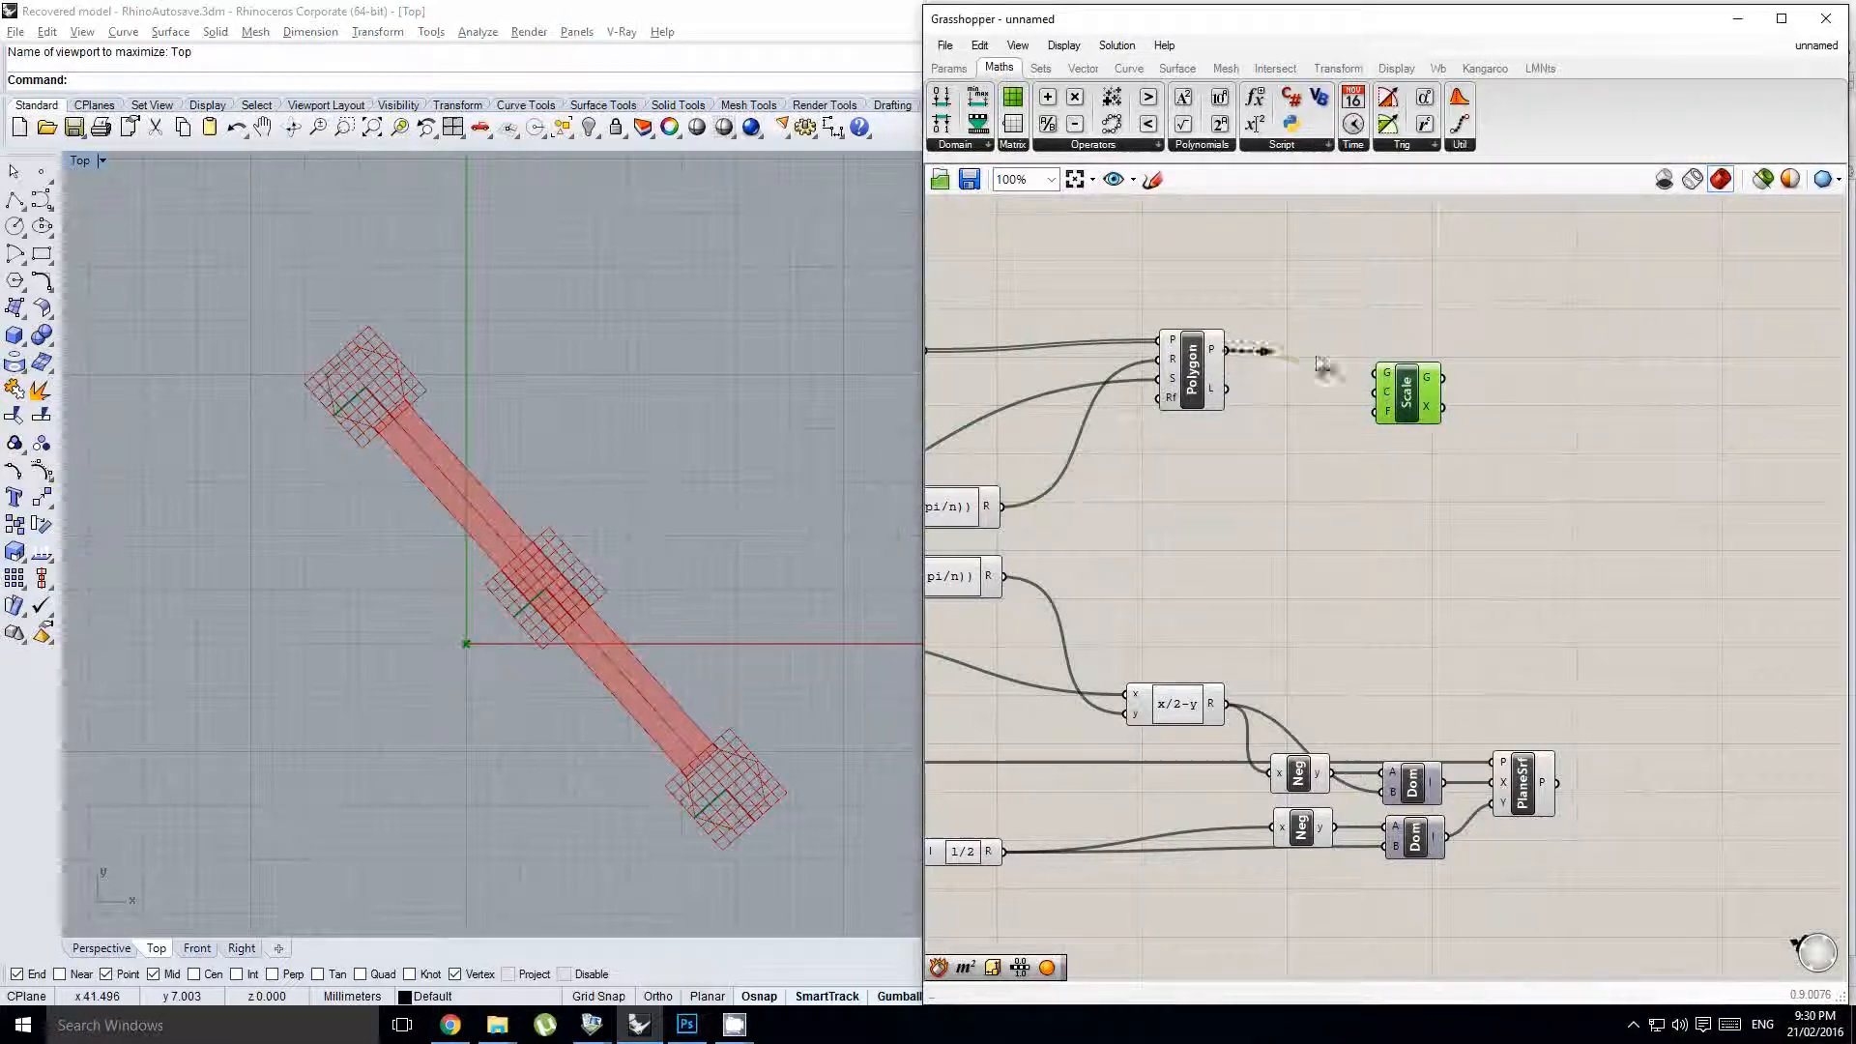
drag(1319, 359, 1413, 369)
click(1325, 324)
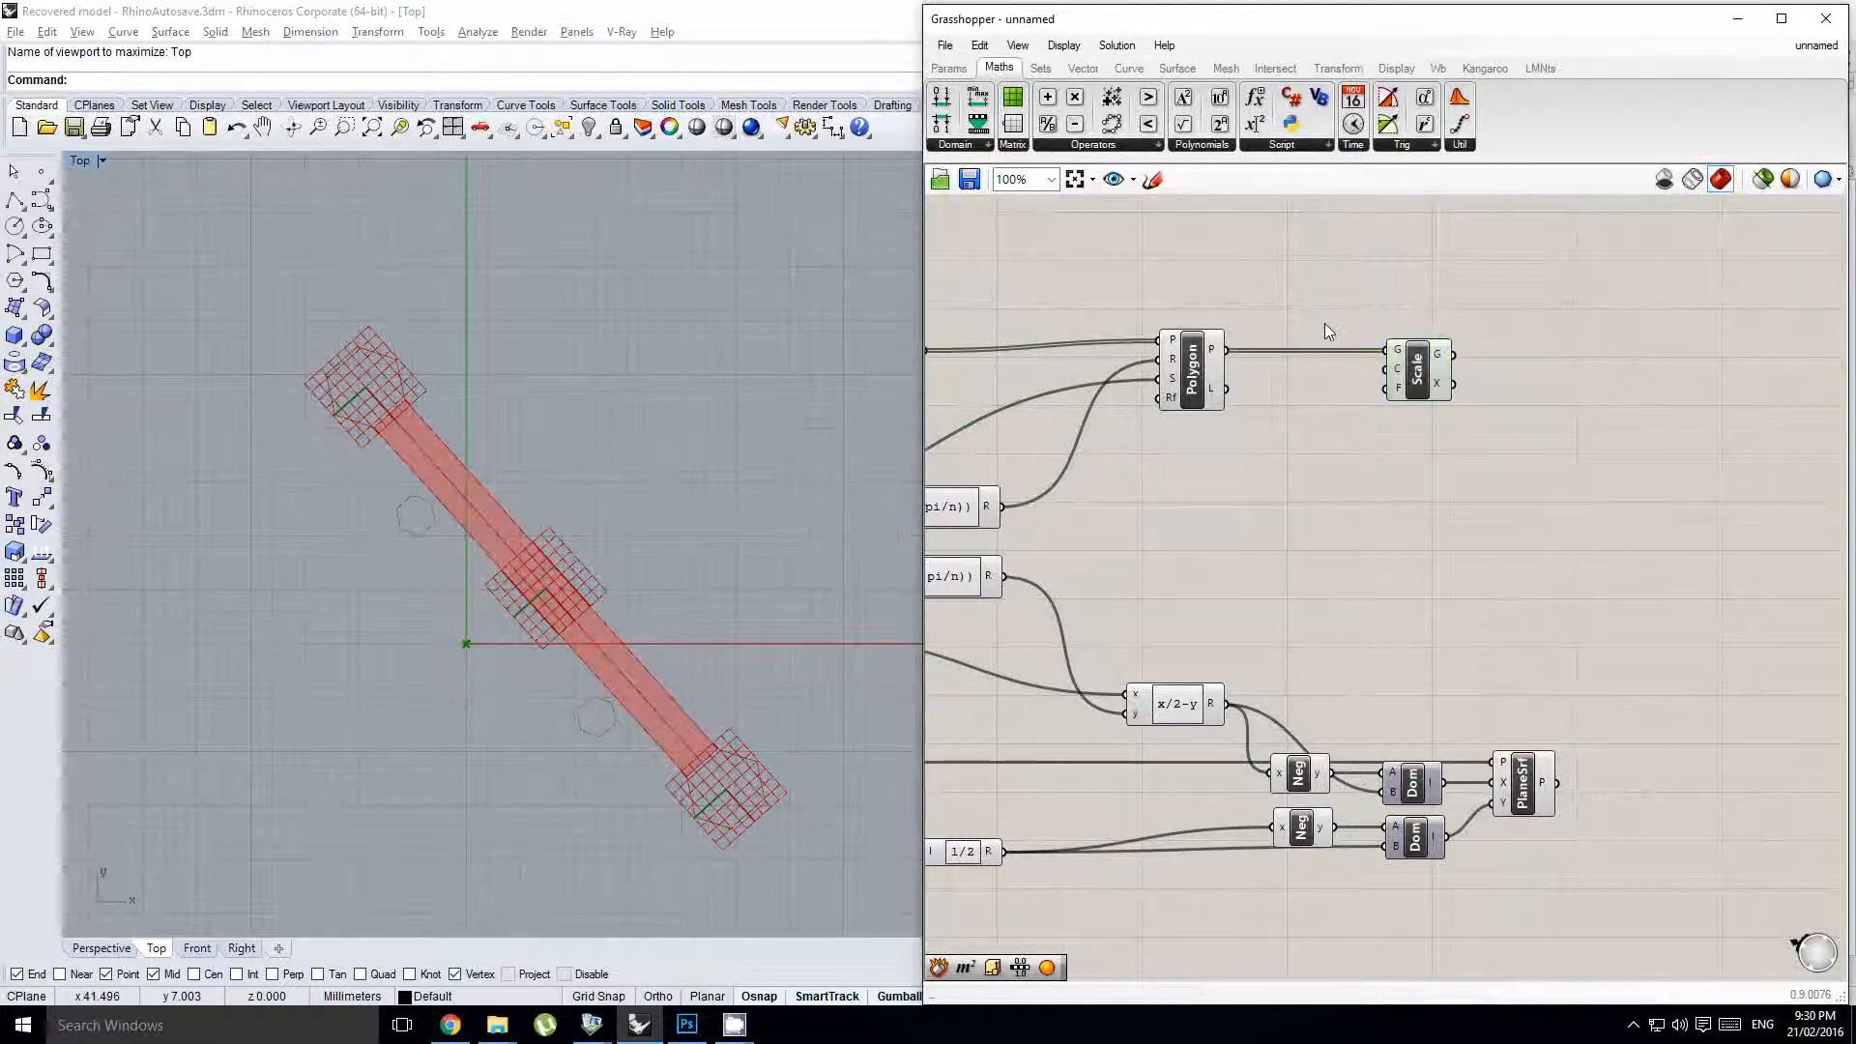
- Wire the rotated plane output into the Scale component's centre input
double_click(1324, 323)
click(1521, 348)
scroll(1593, 378, down, 1)
right_drag(1077, 325, 1191, 344)
scroll(1192, 347, up, 1)
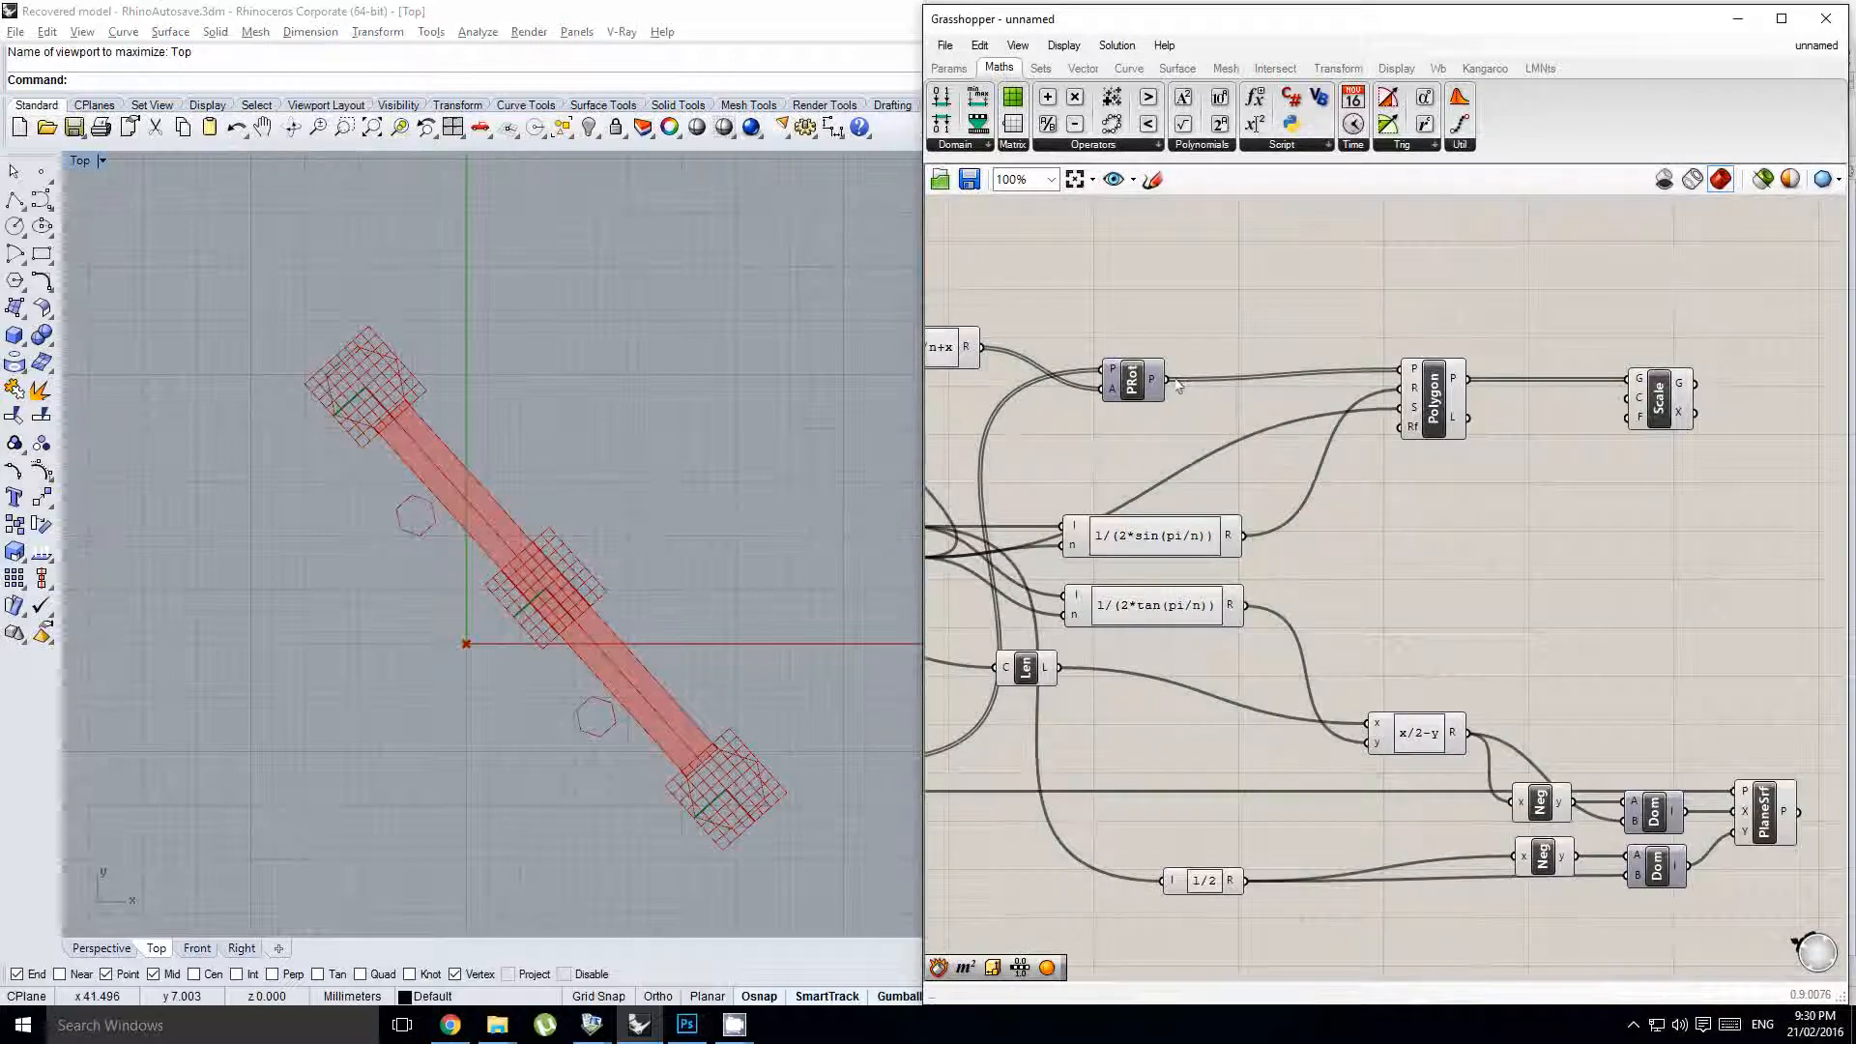
drag(1167, 379, 1641, 410)
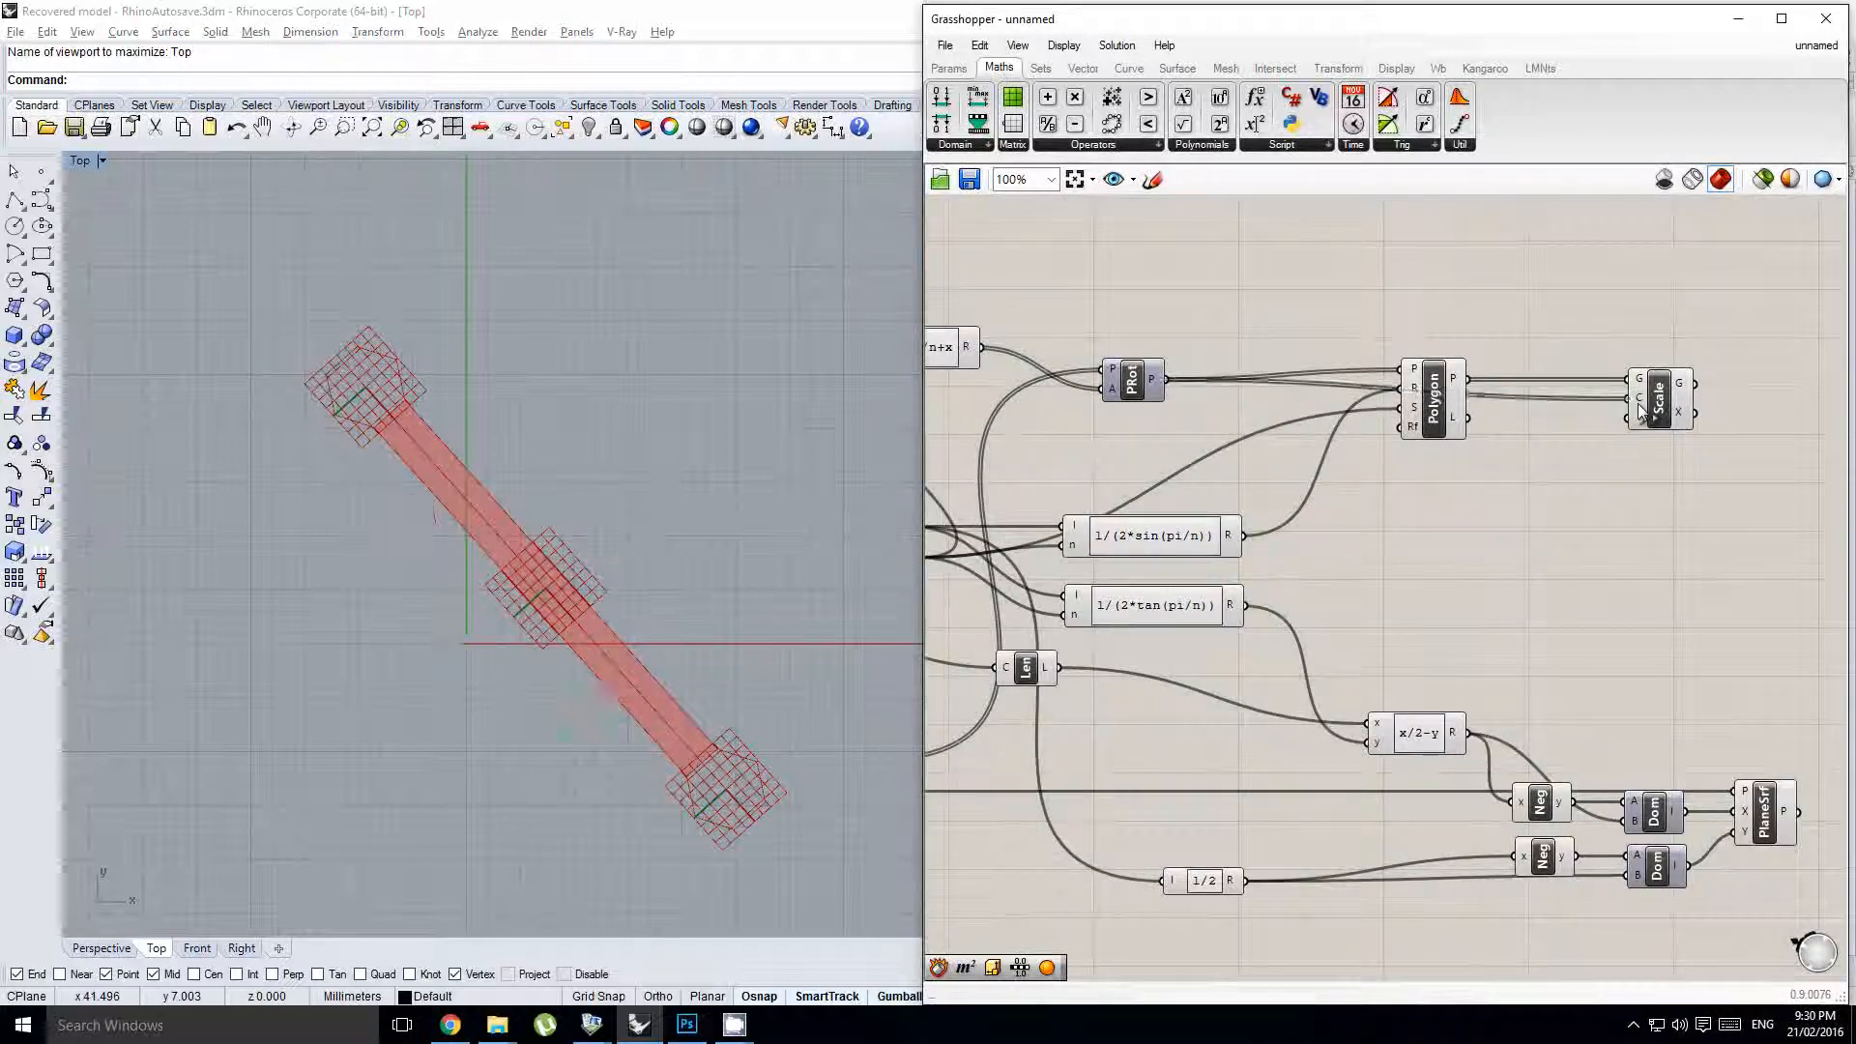
- Add a number slider above the polygon, wire it into the Scale factor input, and set it to 0.618
click(948, 69)
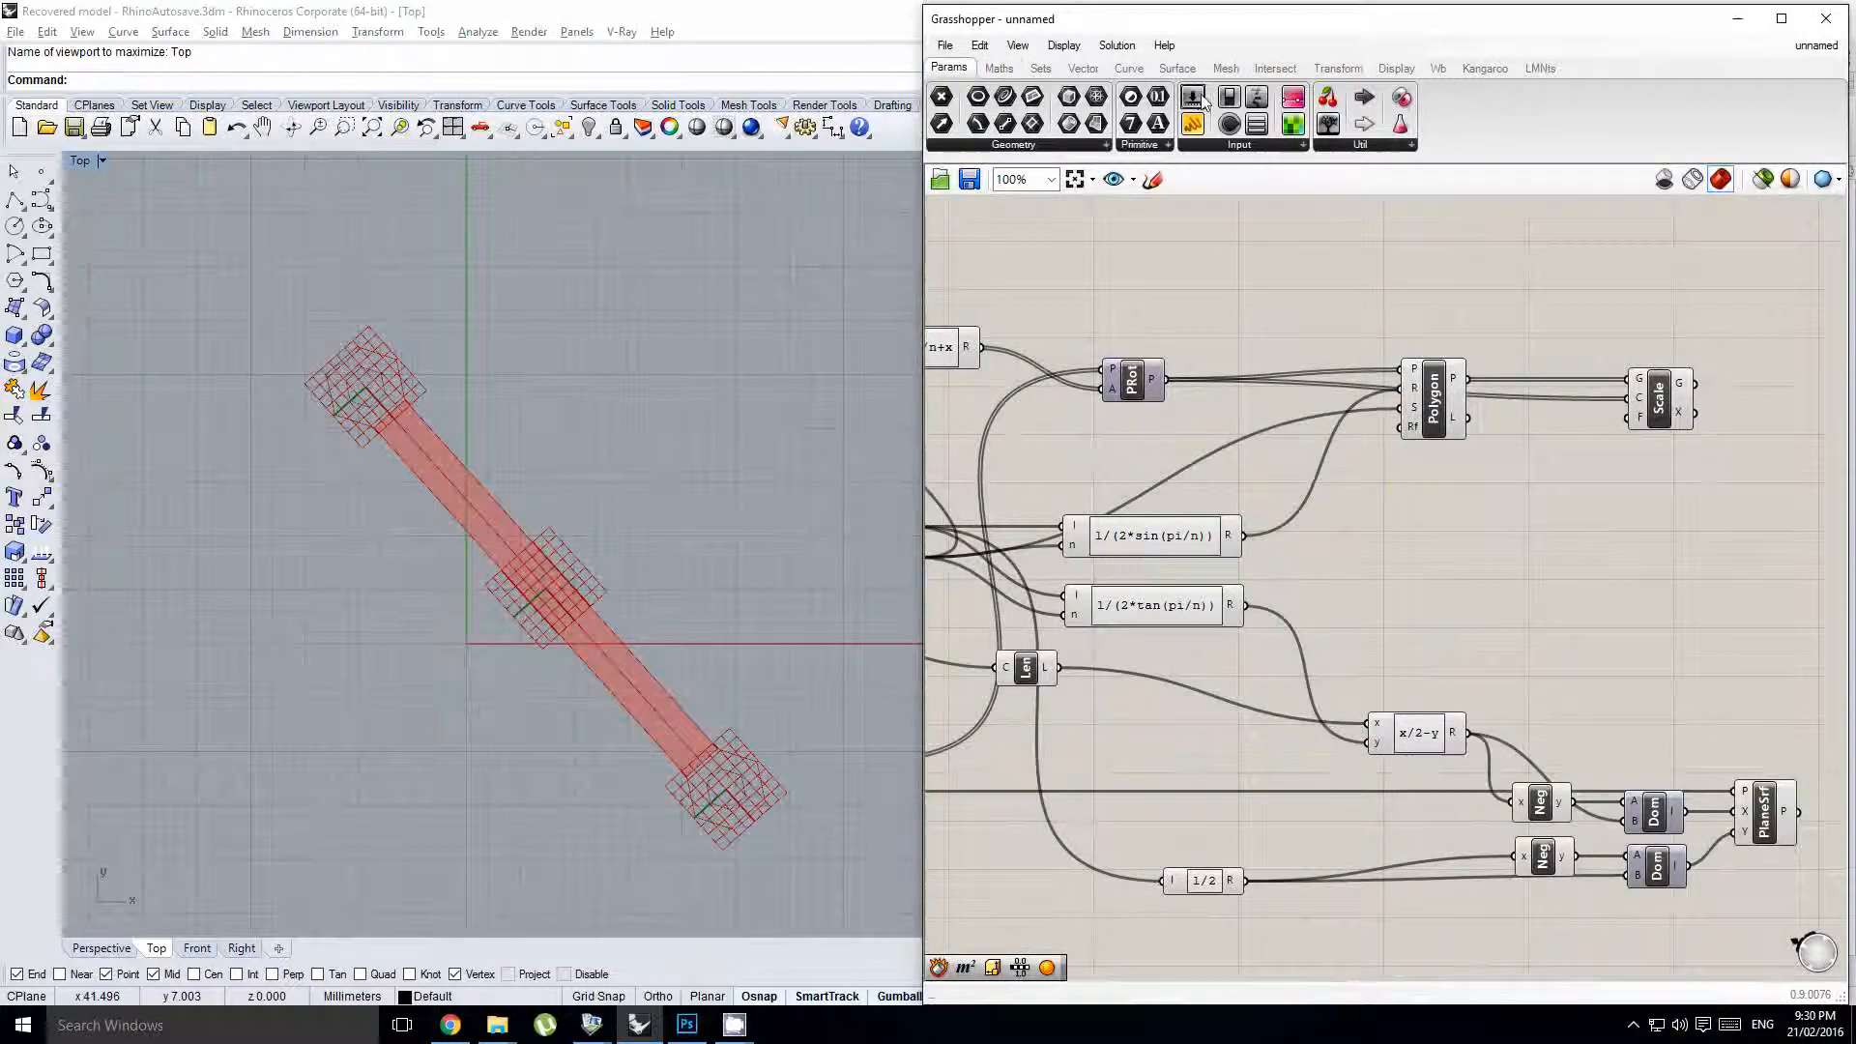
click(1483, 308)
scroll(1512, 313, up, 1)
right_drag(1620, 339, 1463, 353)
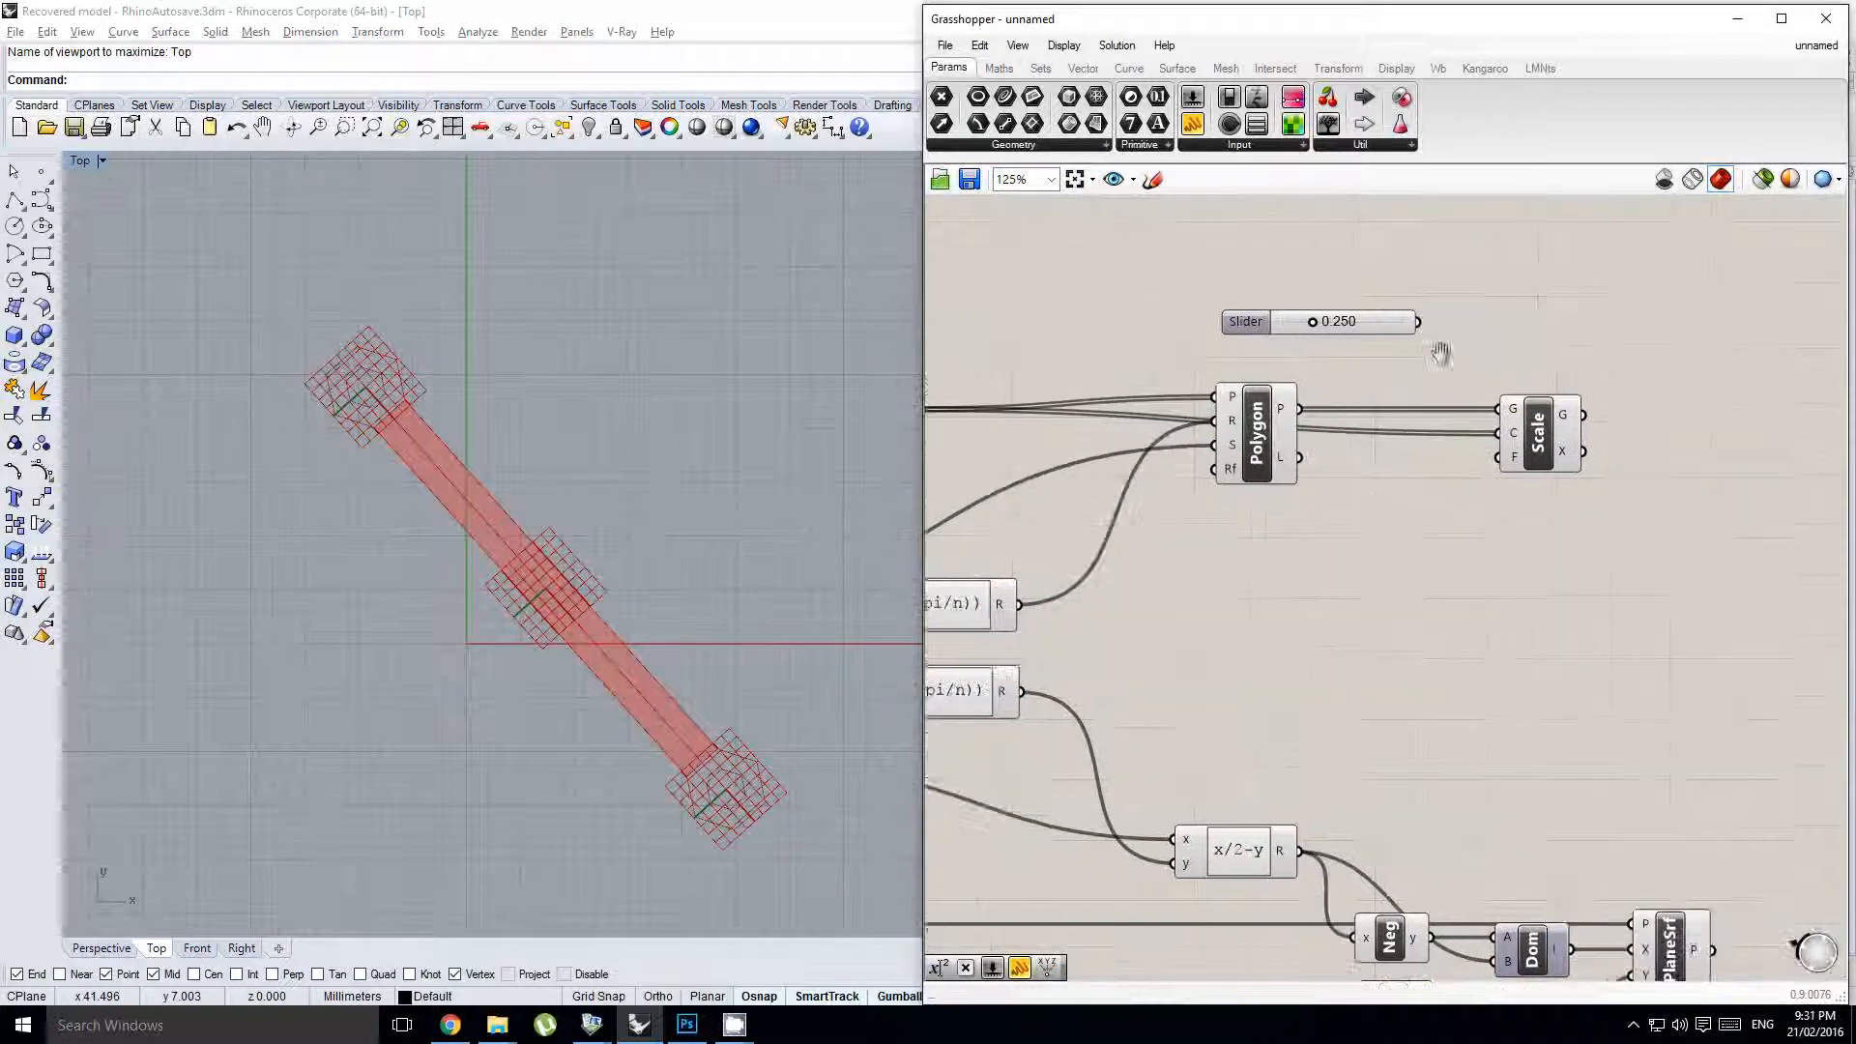
drag(1497, 472, 1501, 457)
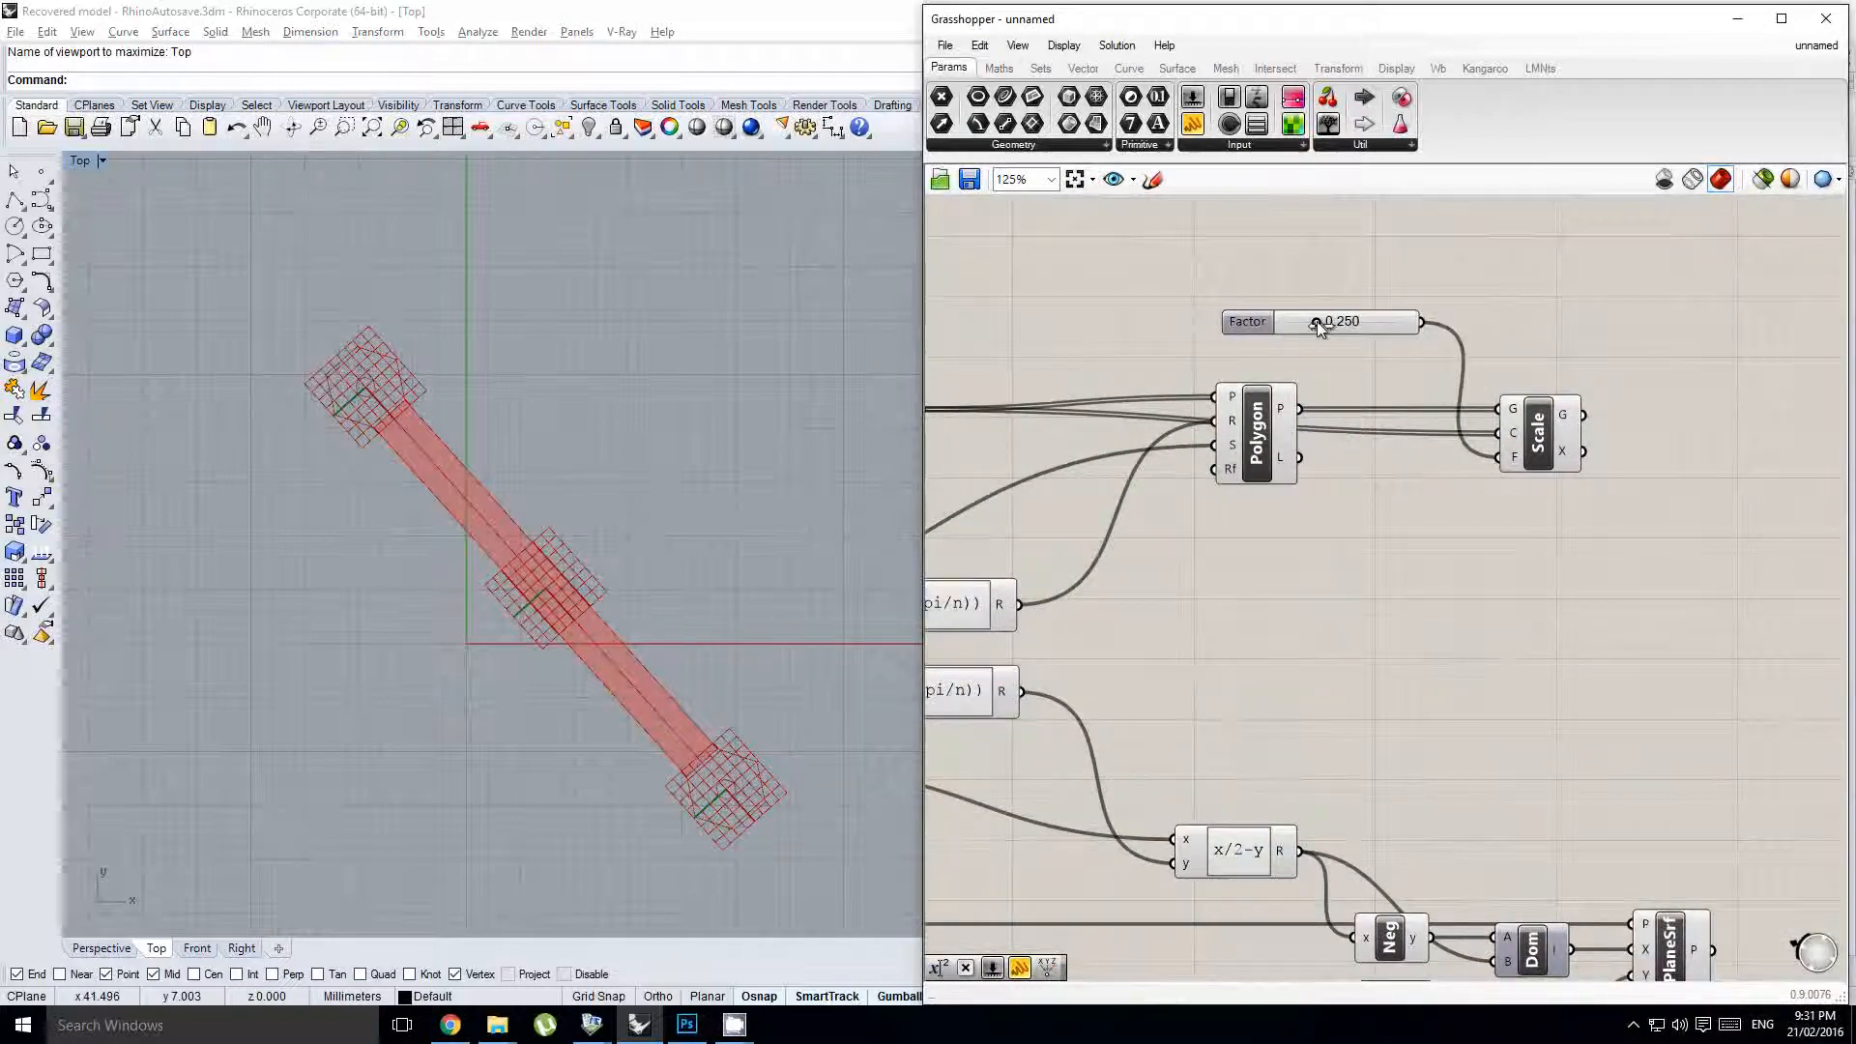
drag(1317, 324, 1361, 322)
- Add a Move component after Scale, feed the scaled polygons into its geometry input, and align it with the Scale component
right_drag(1677, 376, 1571, 394)
right_click(1571, 393)
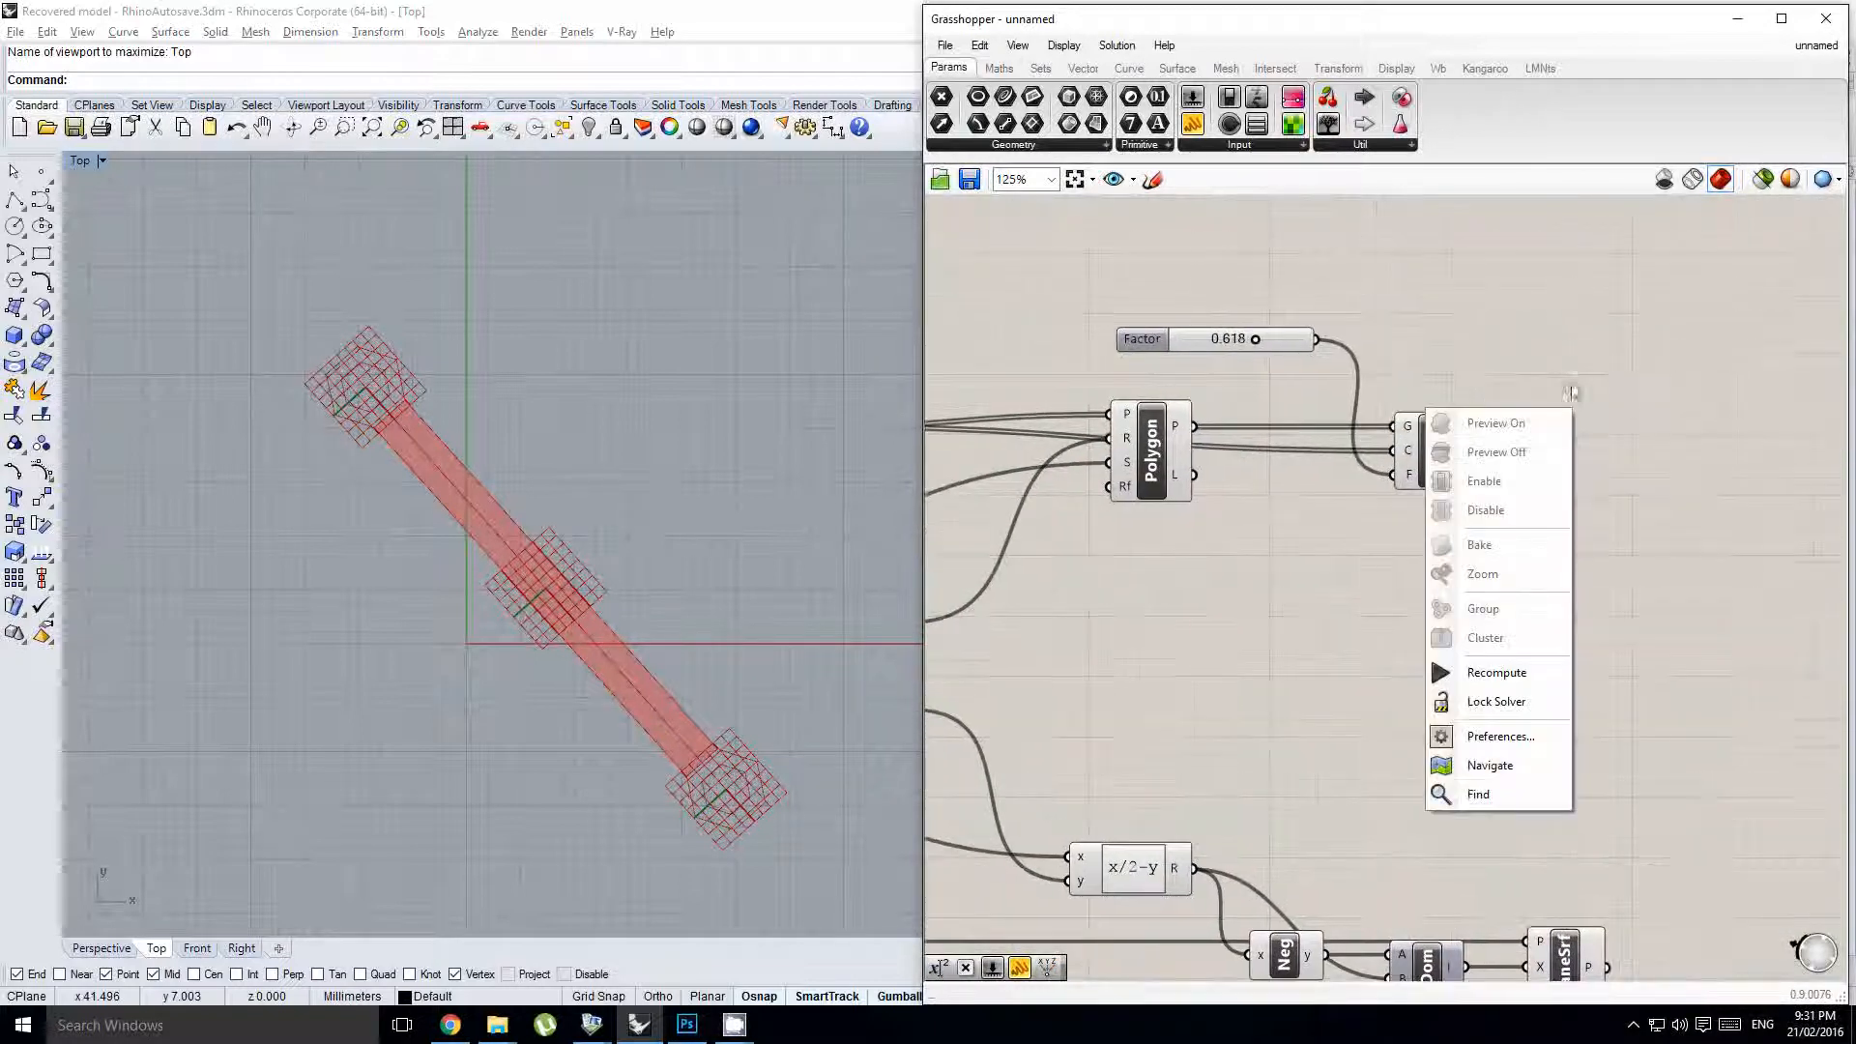
click(1646, 399)
double_click(1640, 391)
text(move)
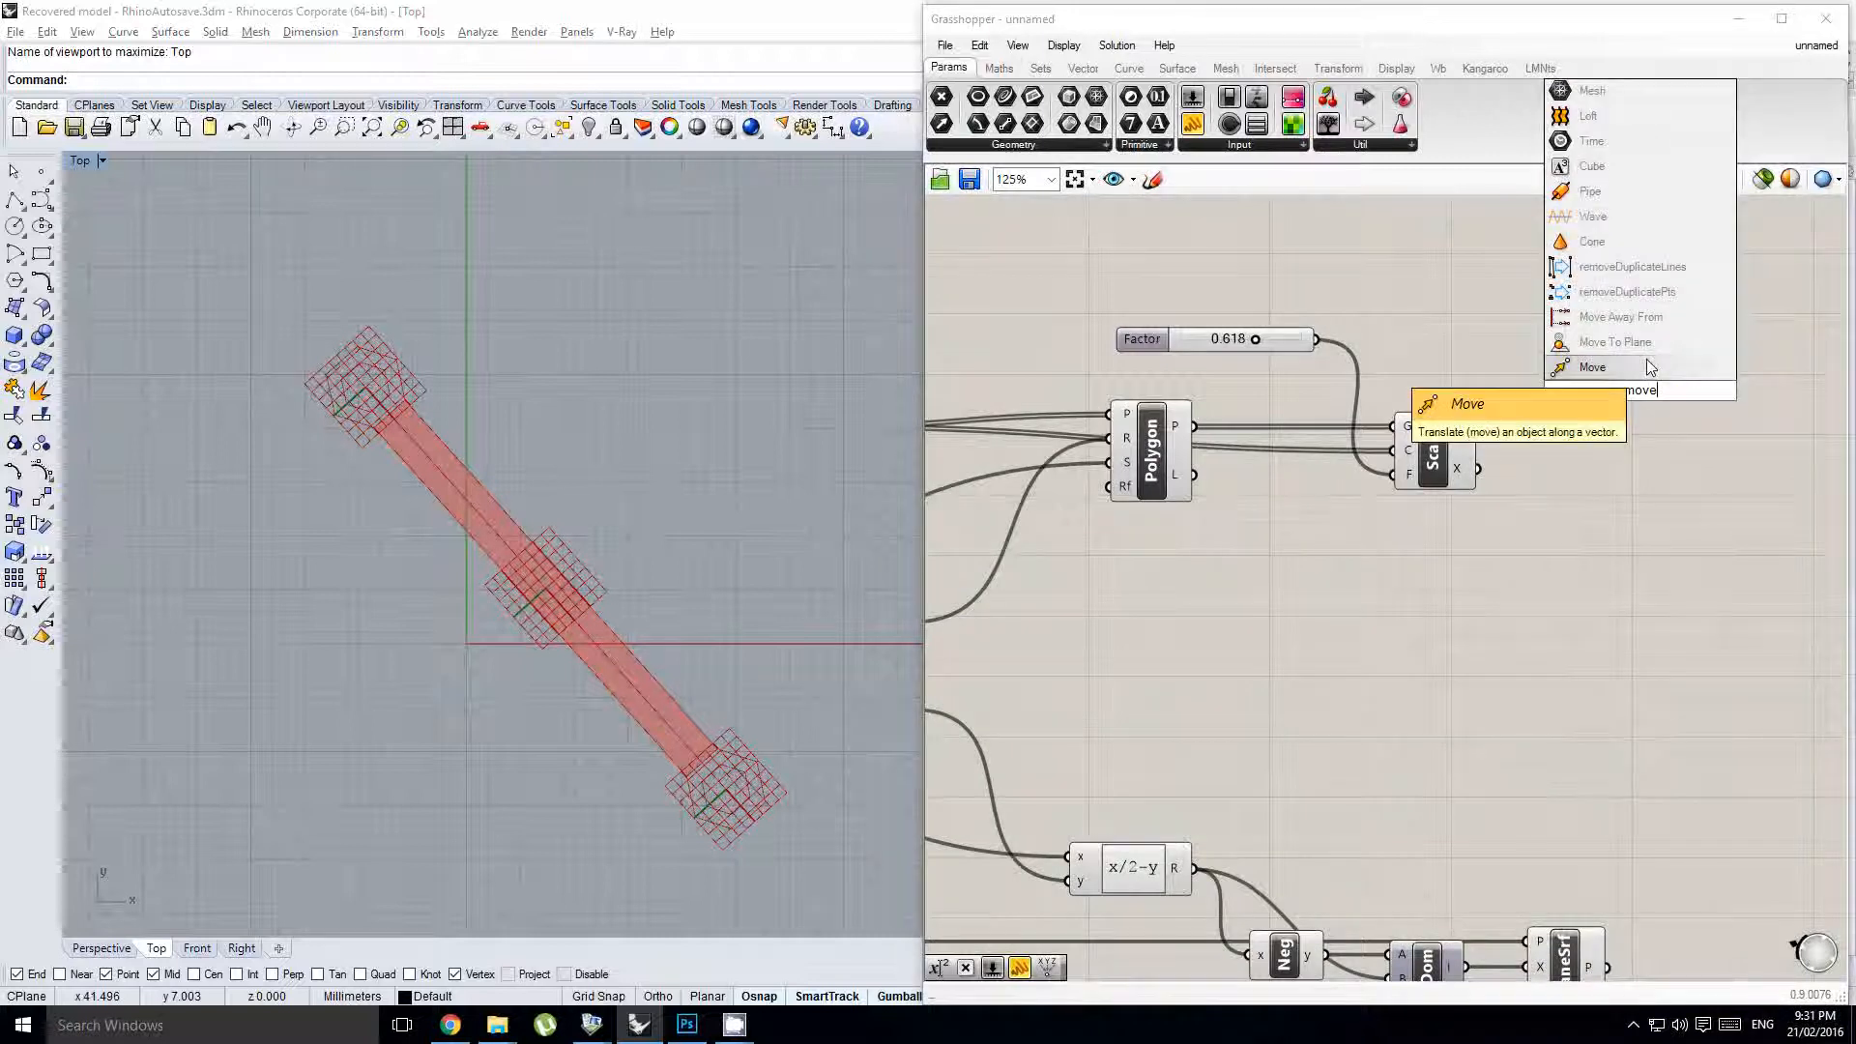
click(1657, 364)
drag(1634, 406, 1622, 438)
scroll(1587, 437, up, 3)
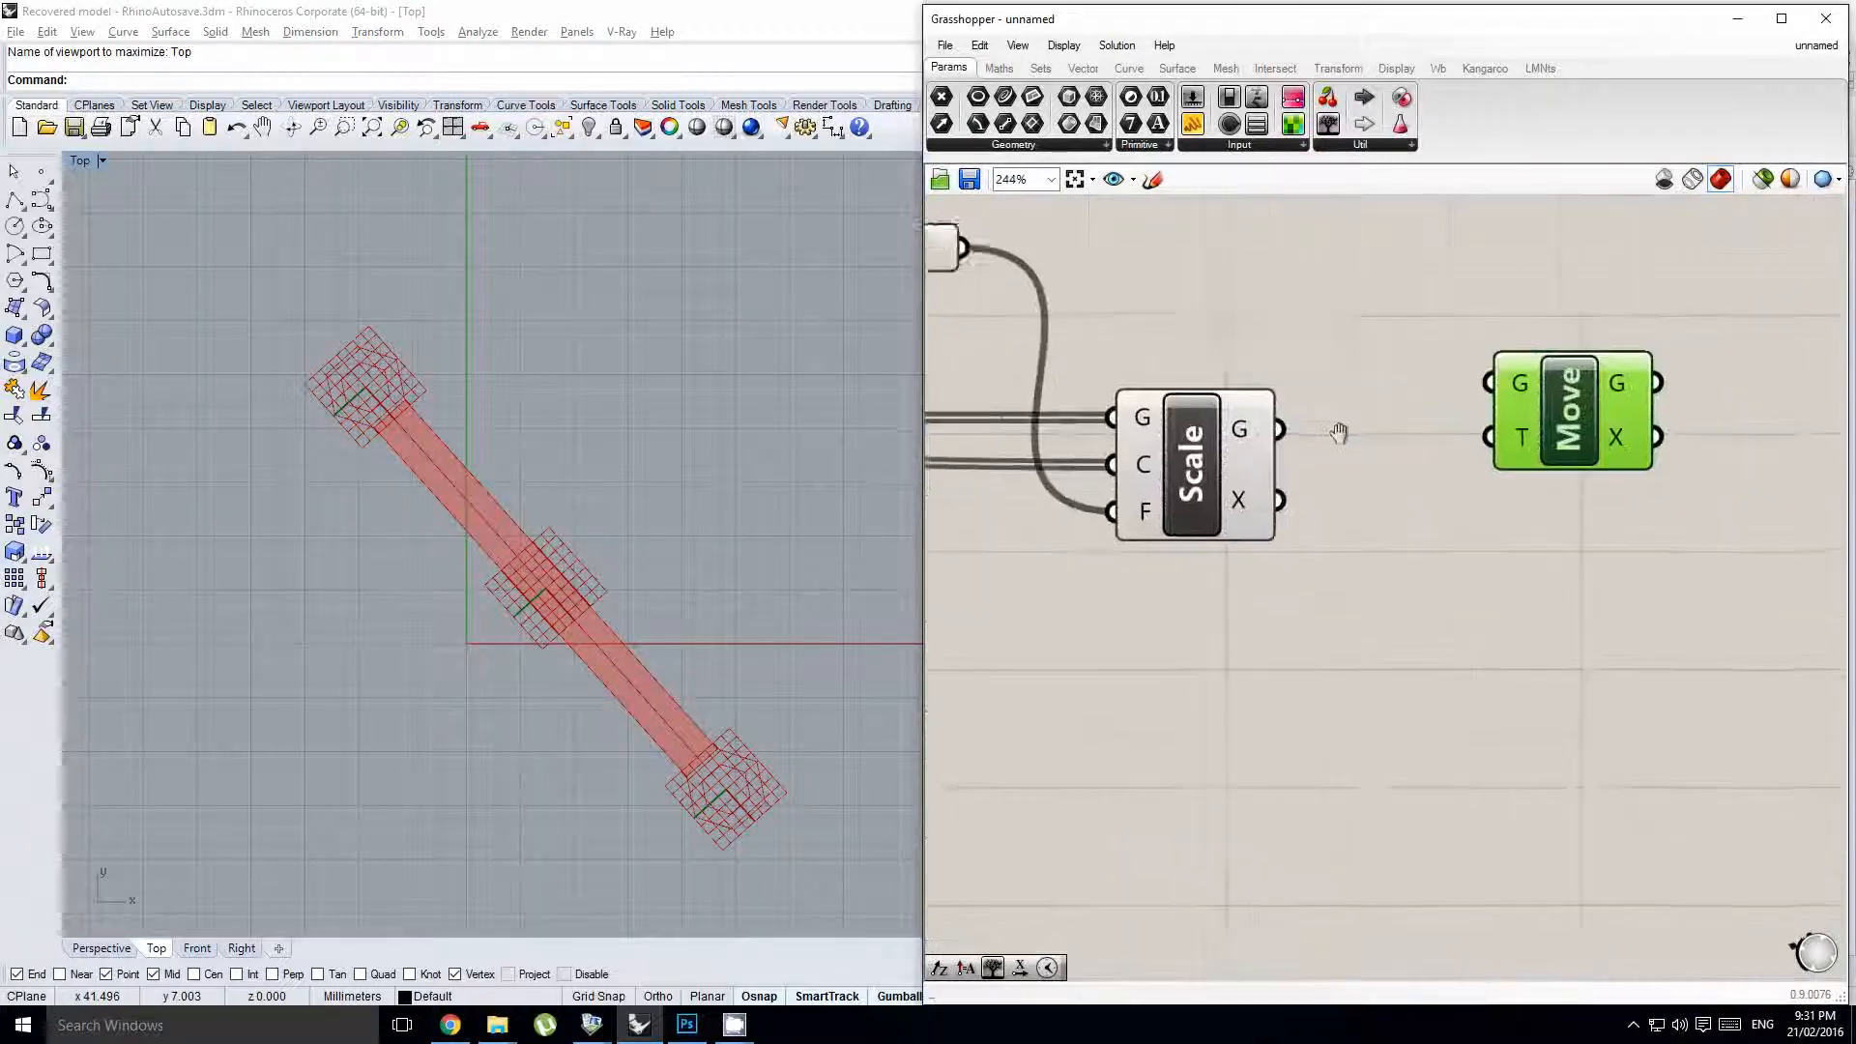
scroll(1338, 432, down, 2)
click(1338, 431)
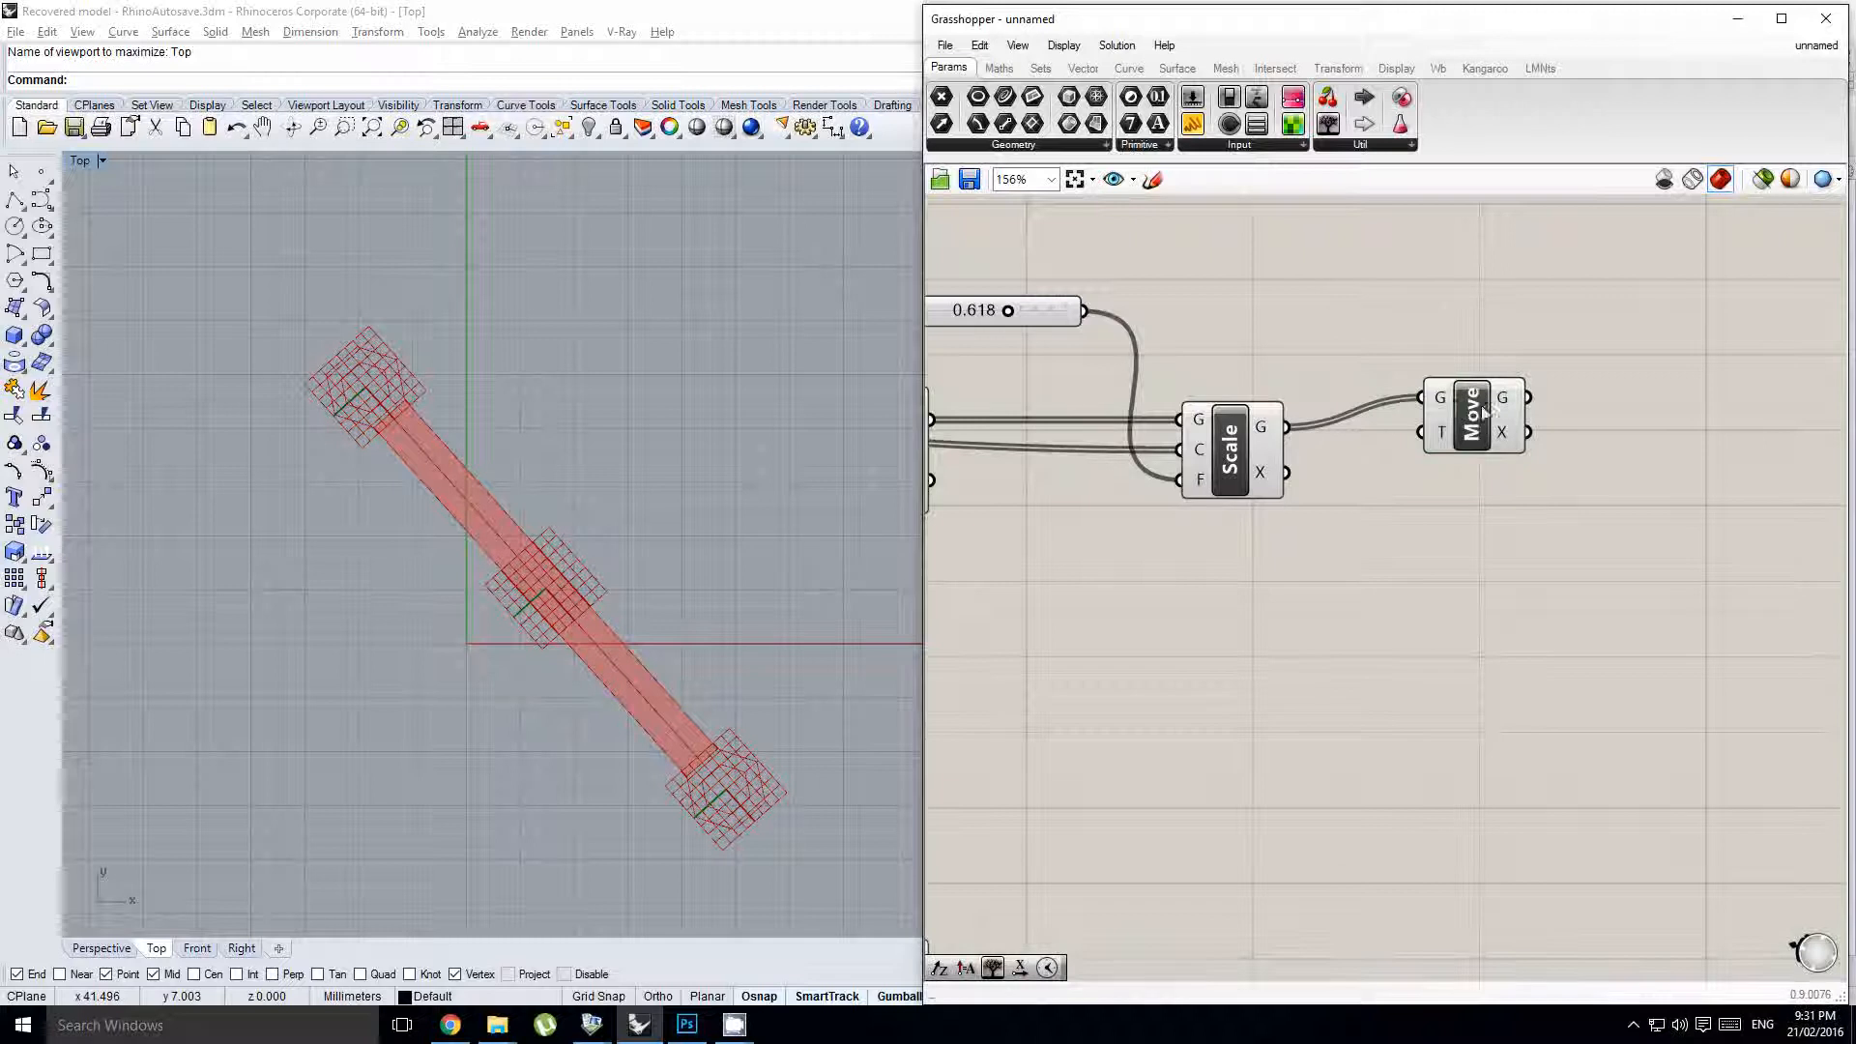
drag(1486, 410, 1481, 441)
- Add a Unit Z vector component and wire it into the Move component's translation input
double_click(1355, 350)
text(z)
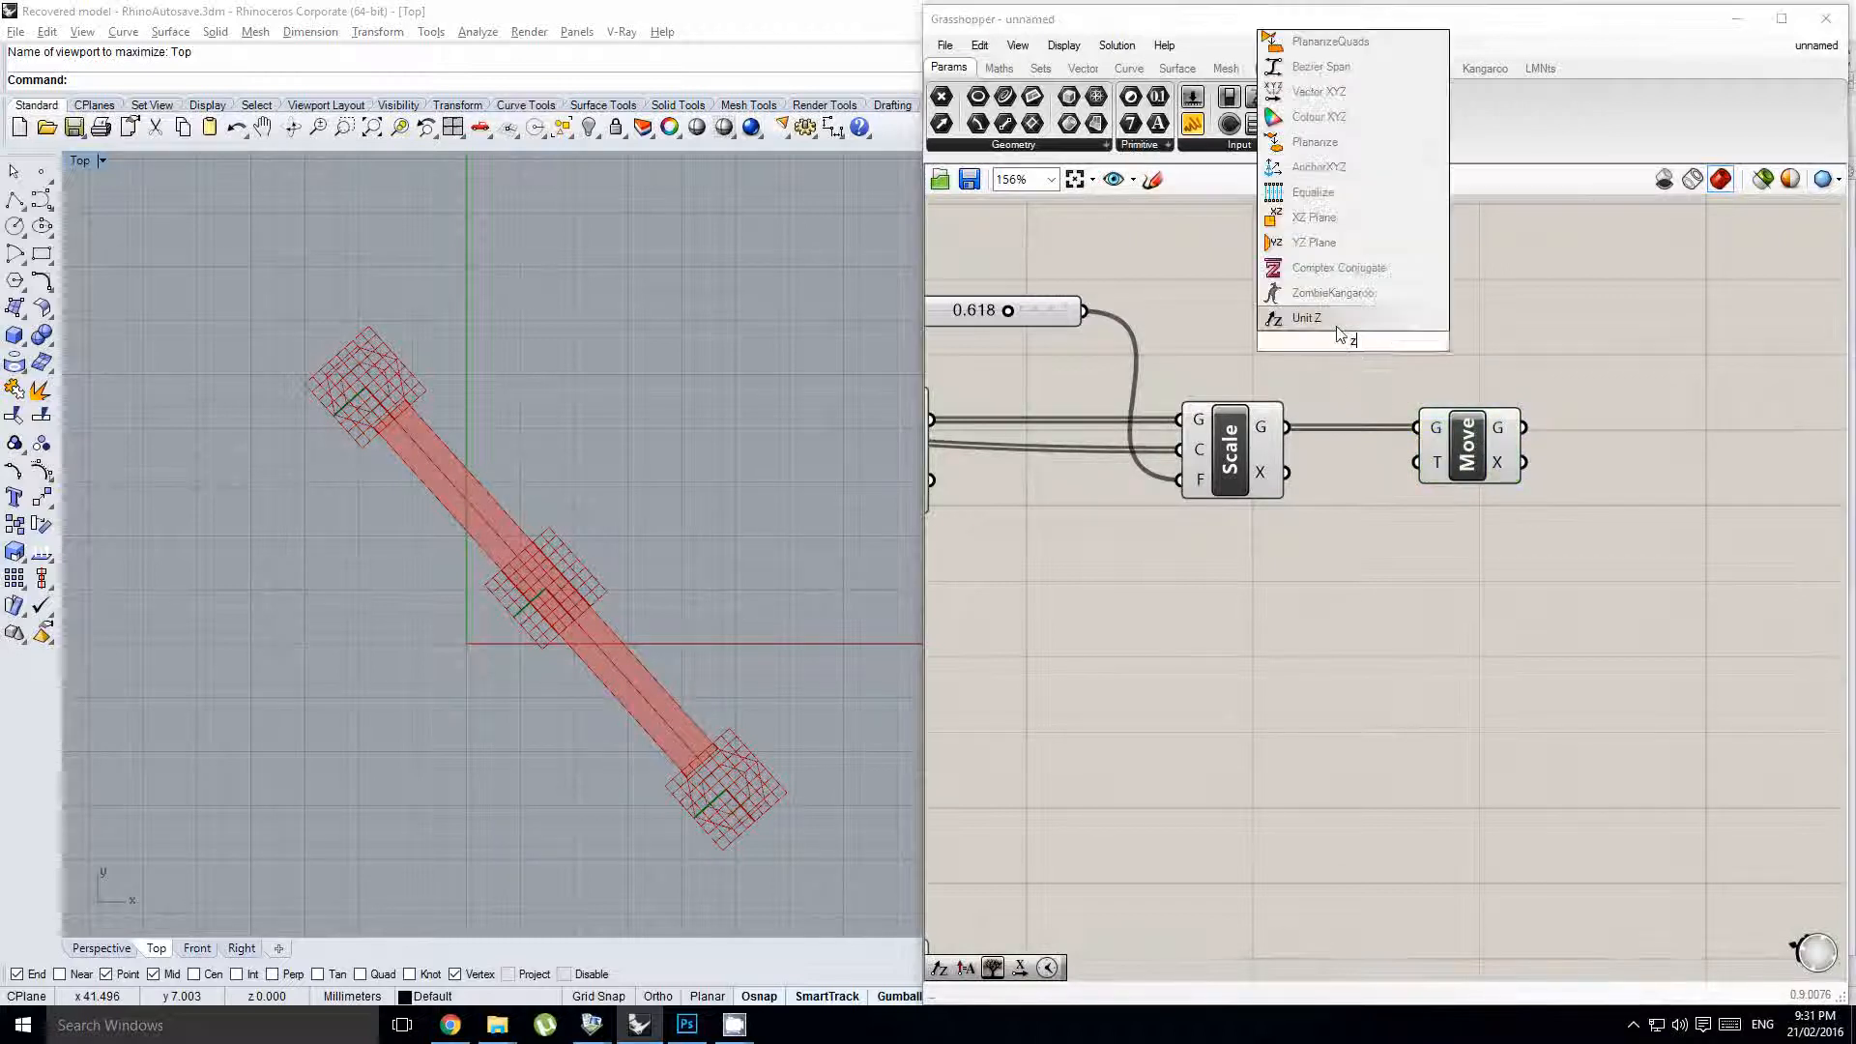
click(1337, 327)
drag(1349, 324, 1419, 464)
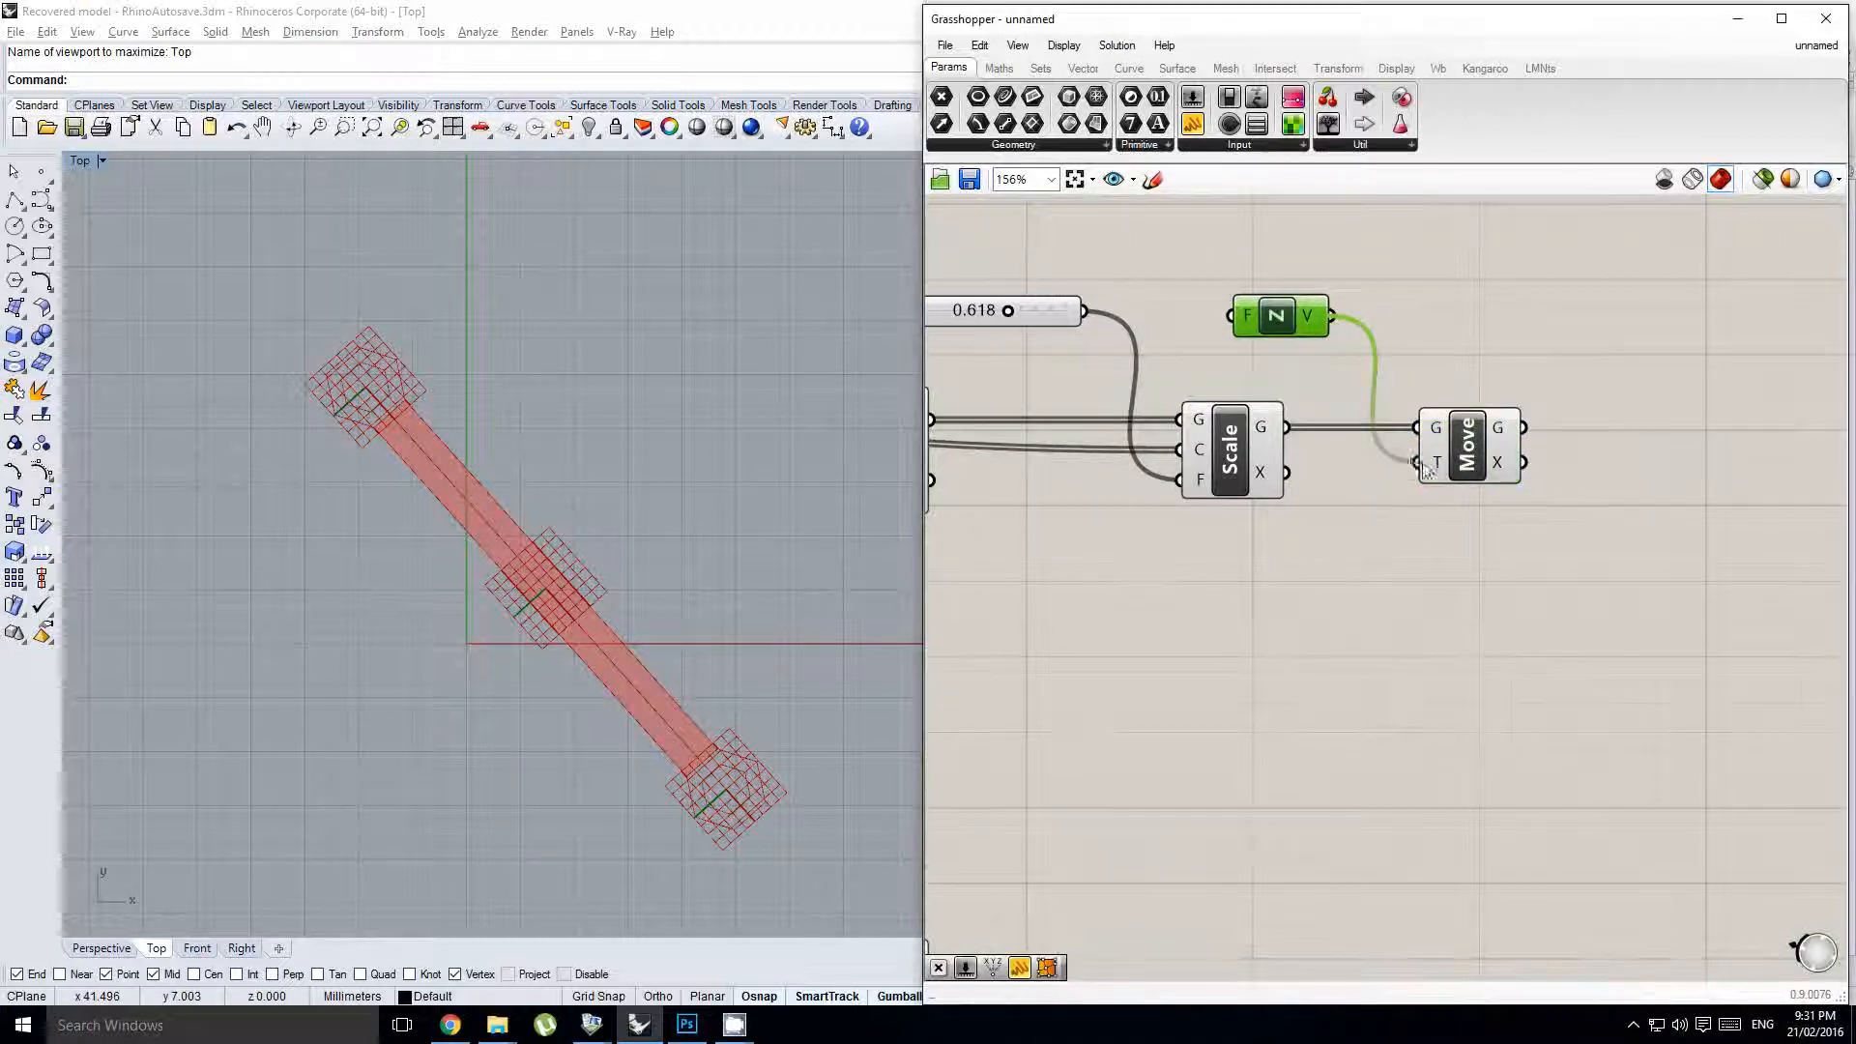
- Duplicate the factor slider, wire the copy into the Unit Z factor, and set its maximum to 3 and its value to 1.794
scroll(1590, 532, down, 2)
scroll(1241, 397, up, 1)
alt+drag(1241, 397, 1242, 347)
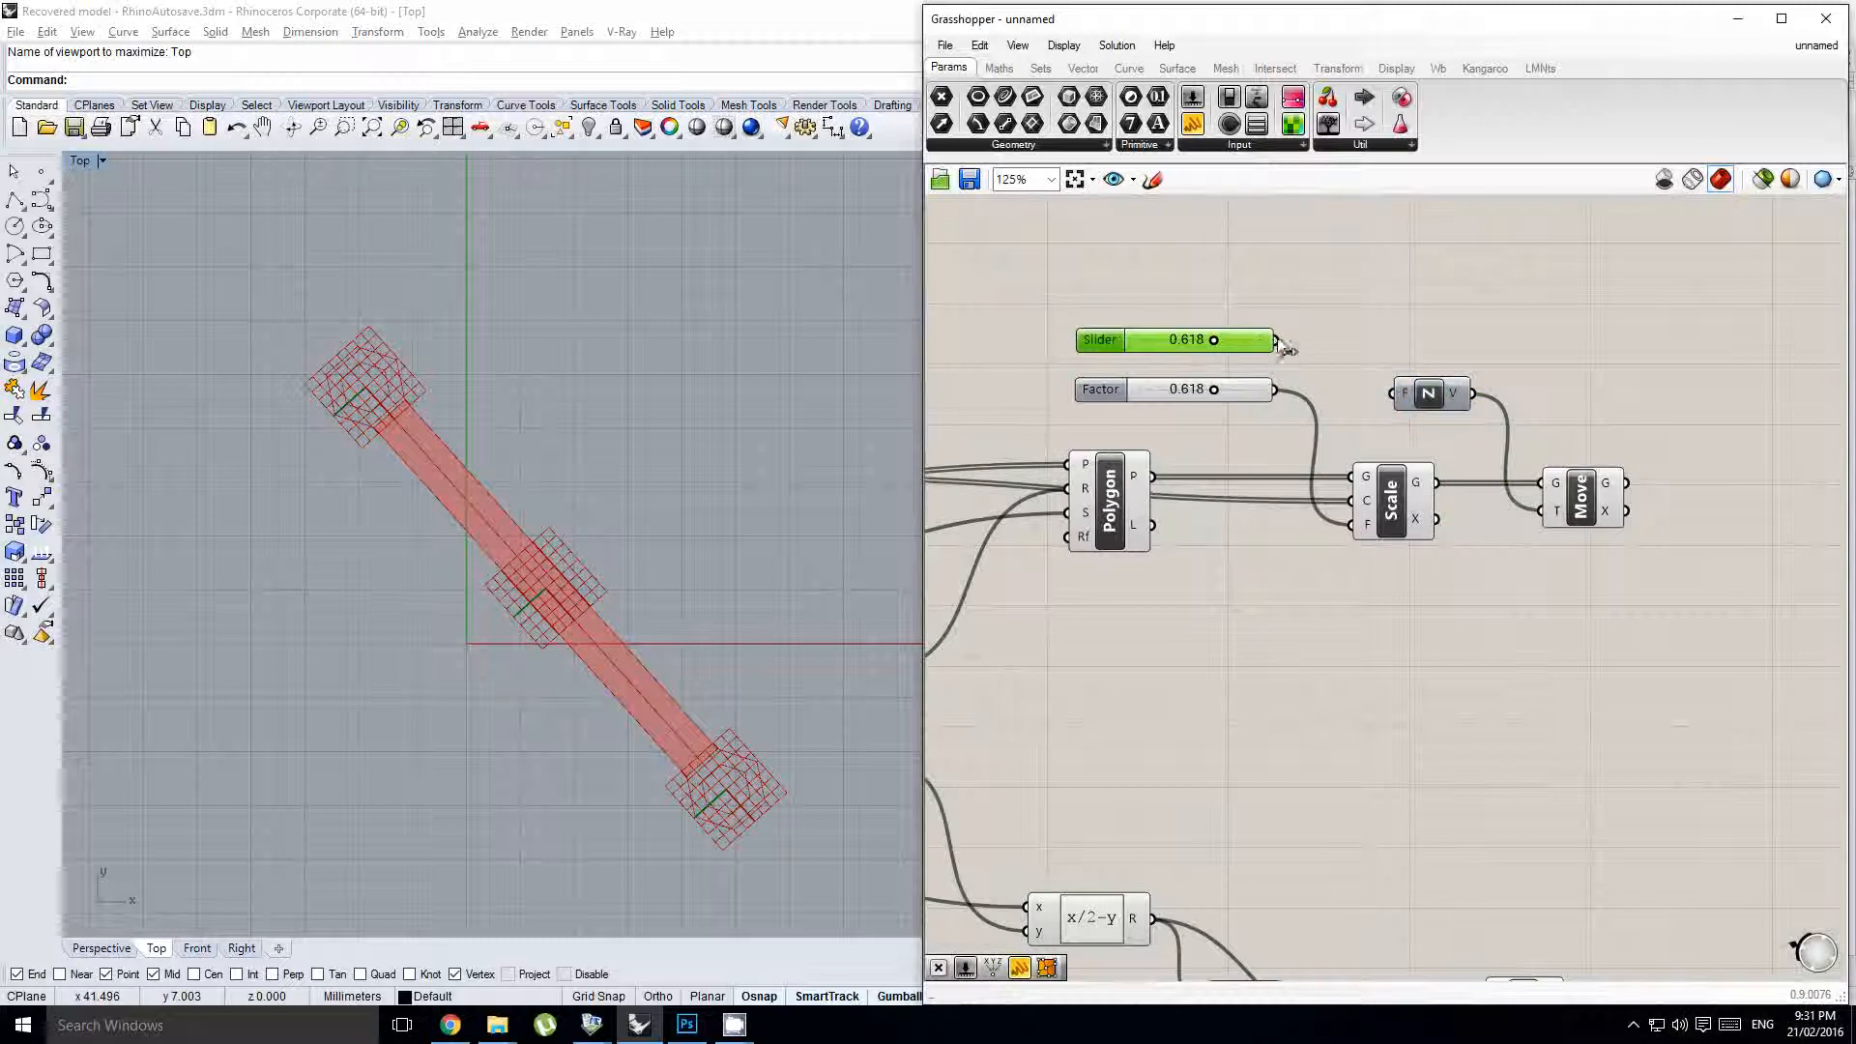
double_click(1104, 343)
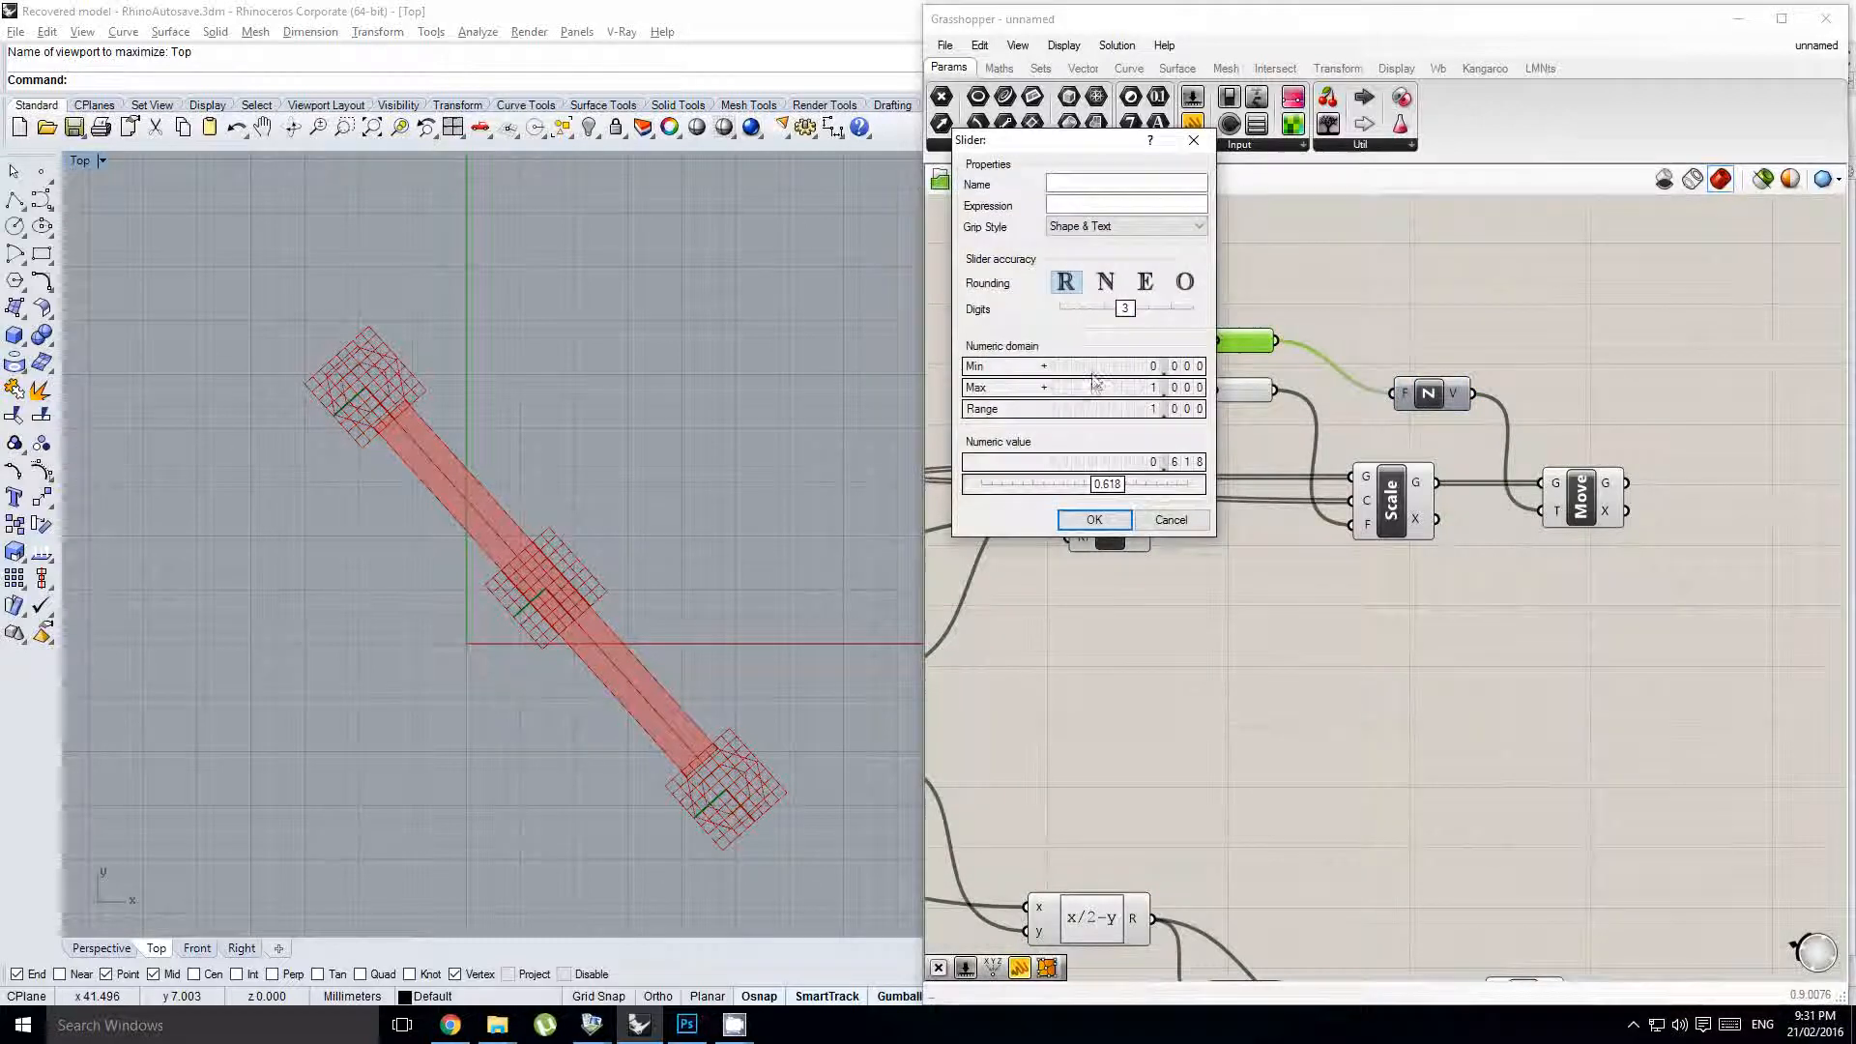
double_click(1090, 387)
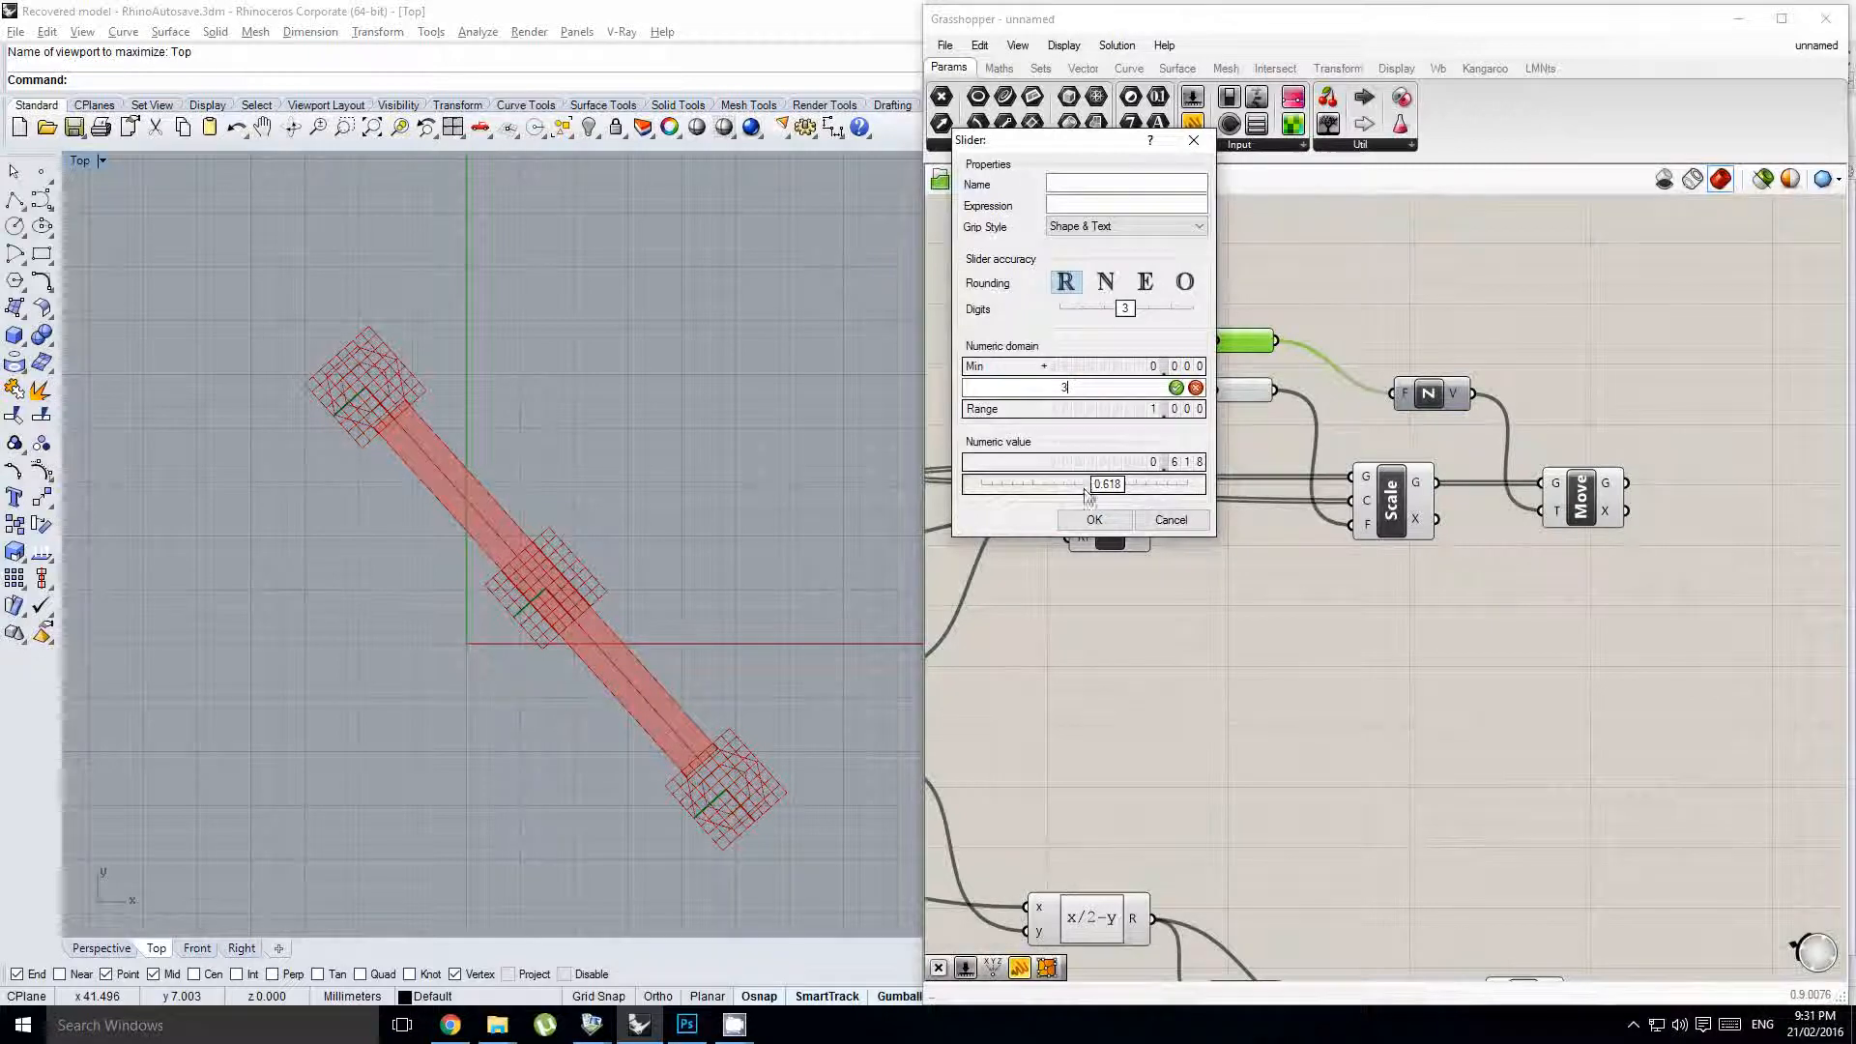
click(1093, 520)
drag(1164, 342, 1221, 369)
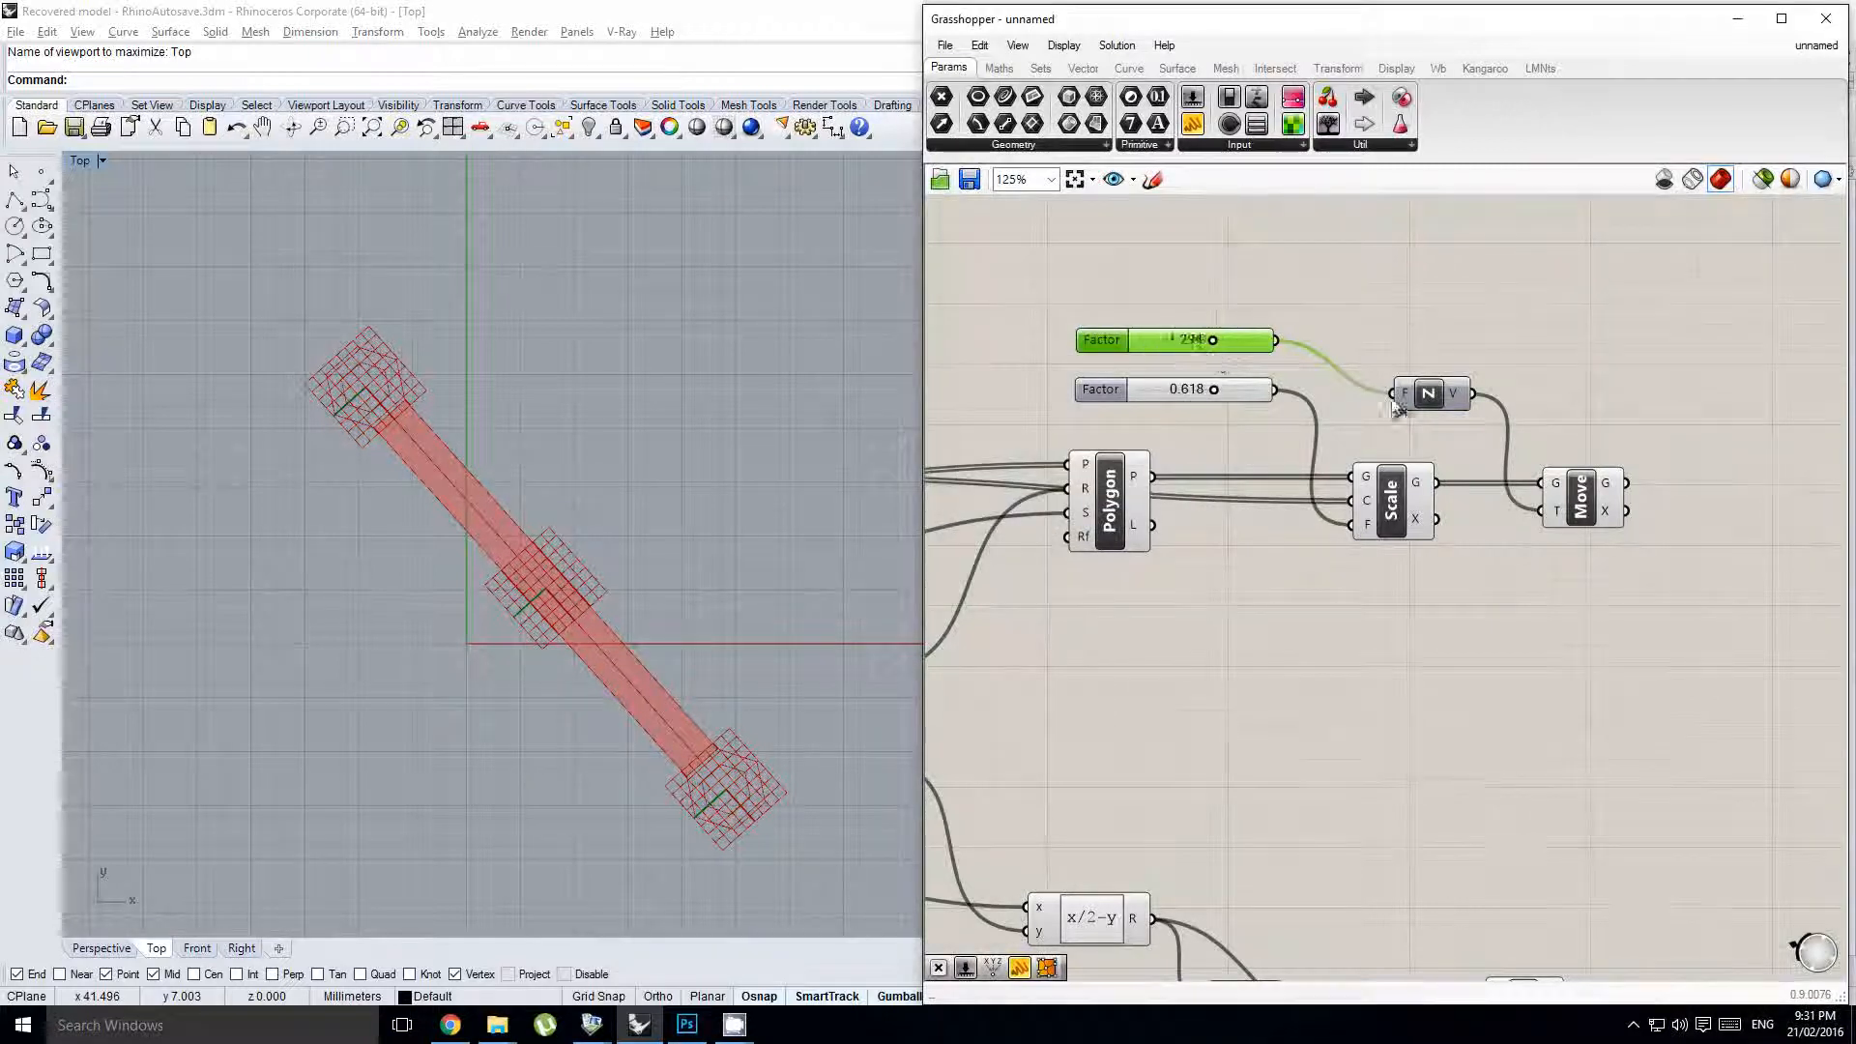
- Examine the scaled and raised polygons in the Perspective viewport and the Scale and Move components that produce them
scroll(1395, 408, down, 3)
click(588, 455)
key(ctrl+F4)
right_drag(599, 451, 665, 535)
click(1414, 528)
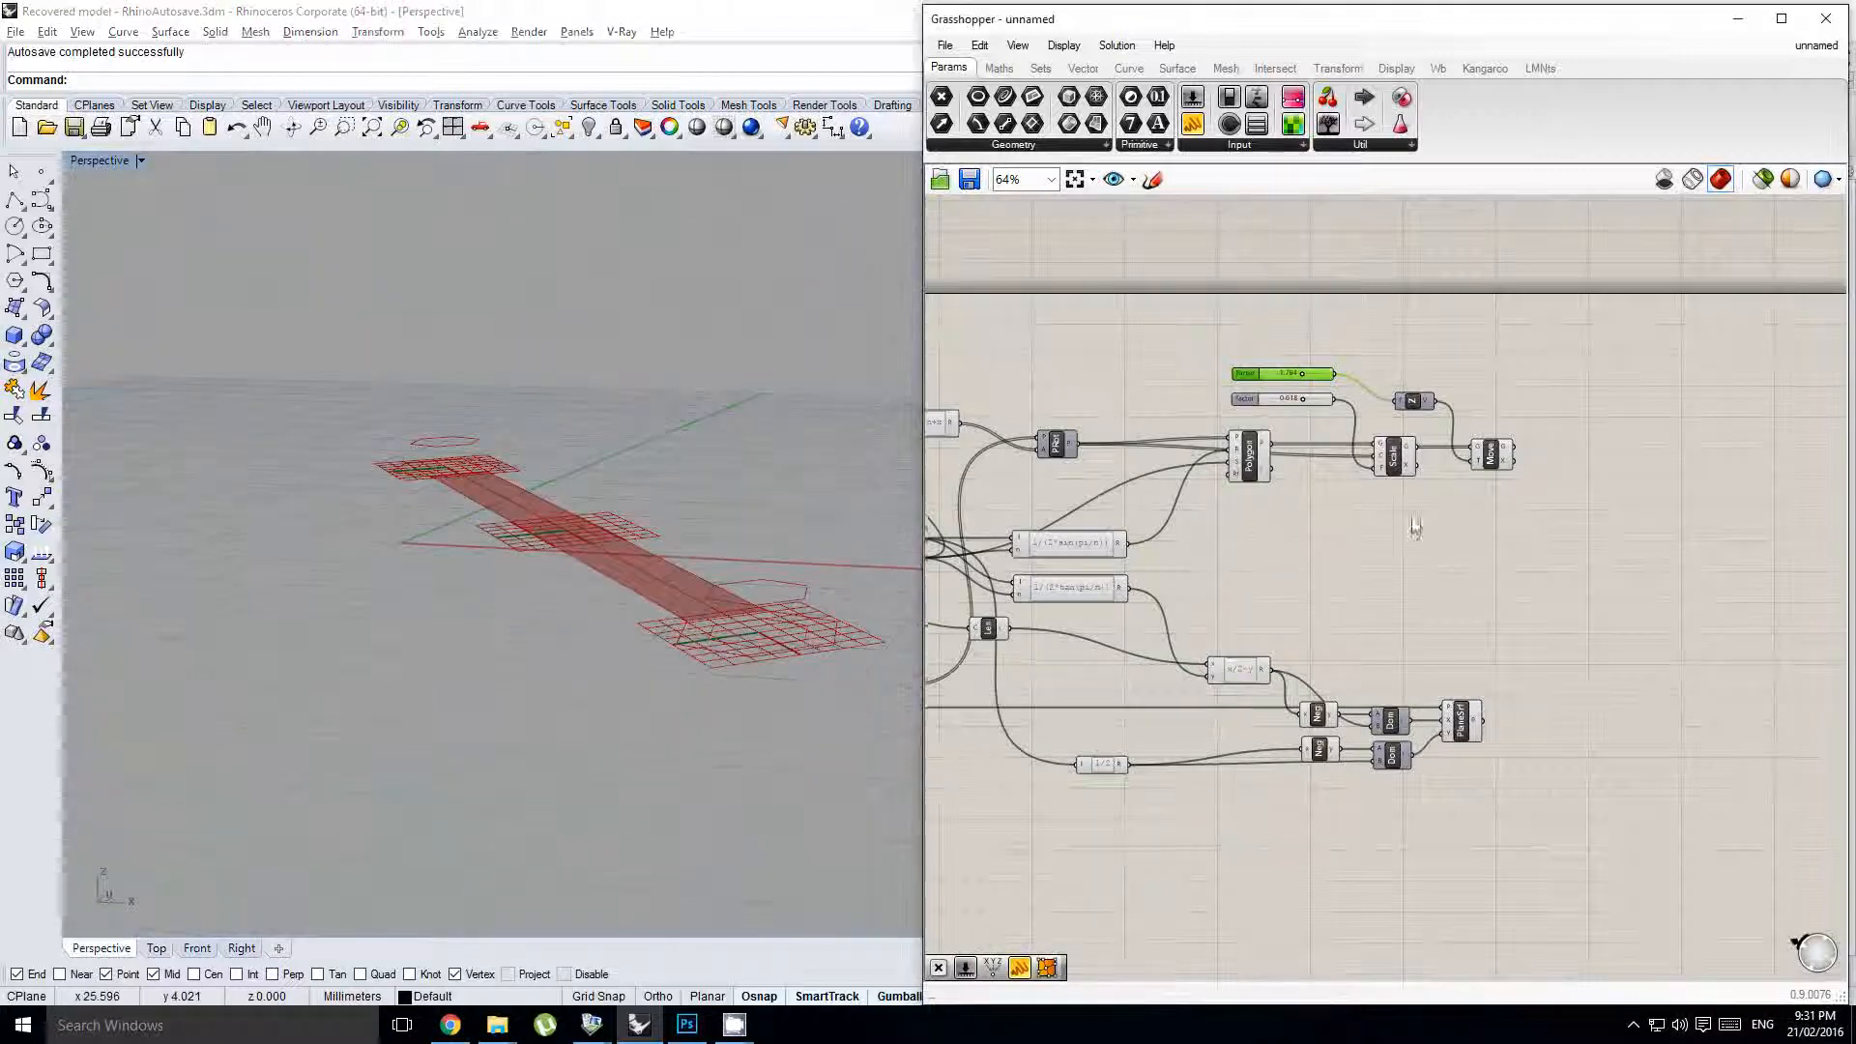
right_drag(1414, 525, 1322, 544)
scroll(1322, 543, up, 2)
click(1332, 493)
right_drag(1336, 475, 1262, 501)
click(1286, 491)
scroll(1290, 491, up, 1)
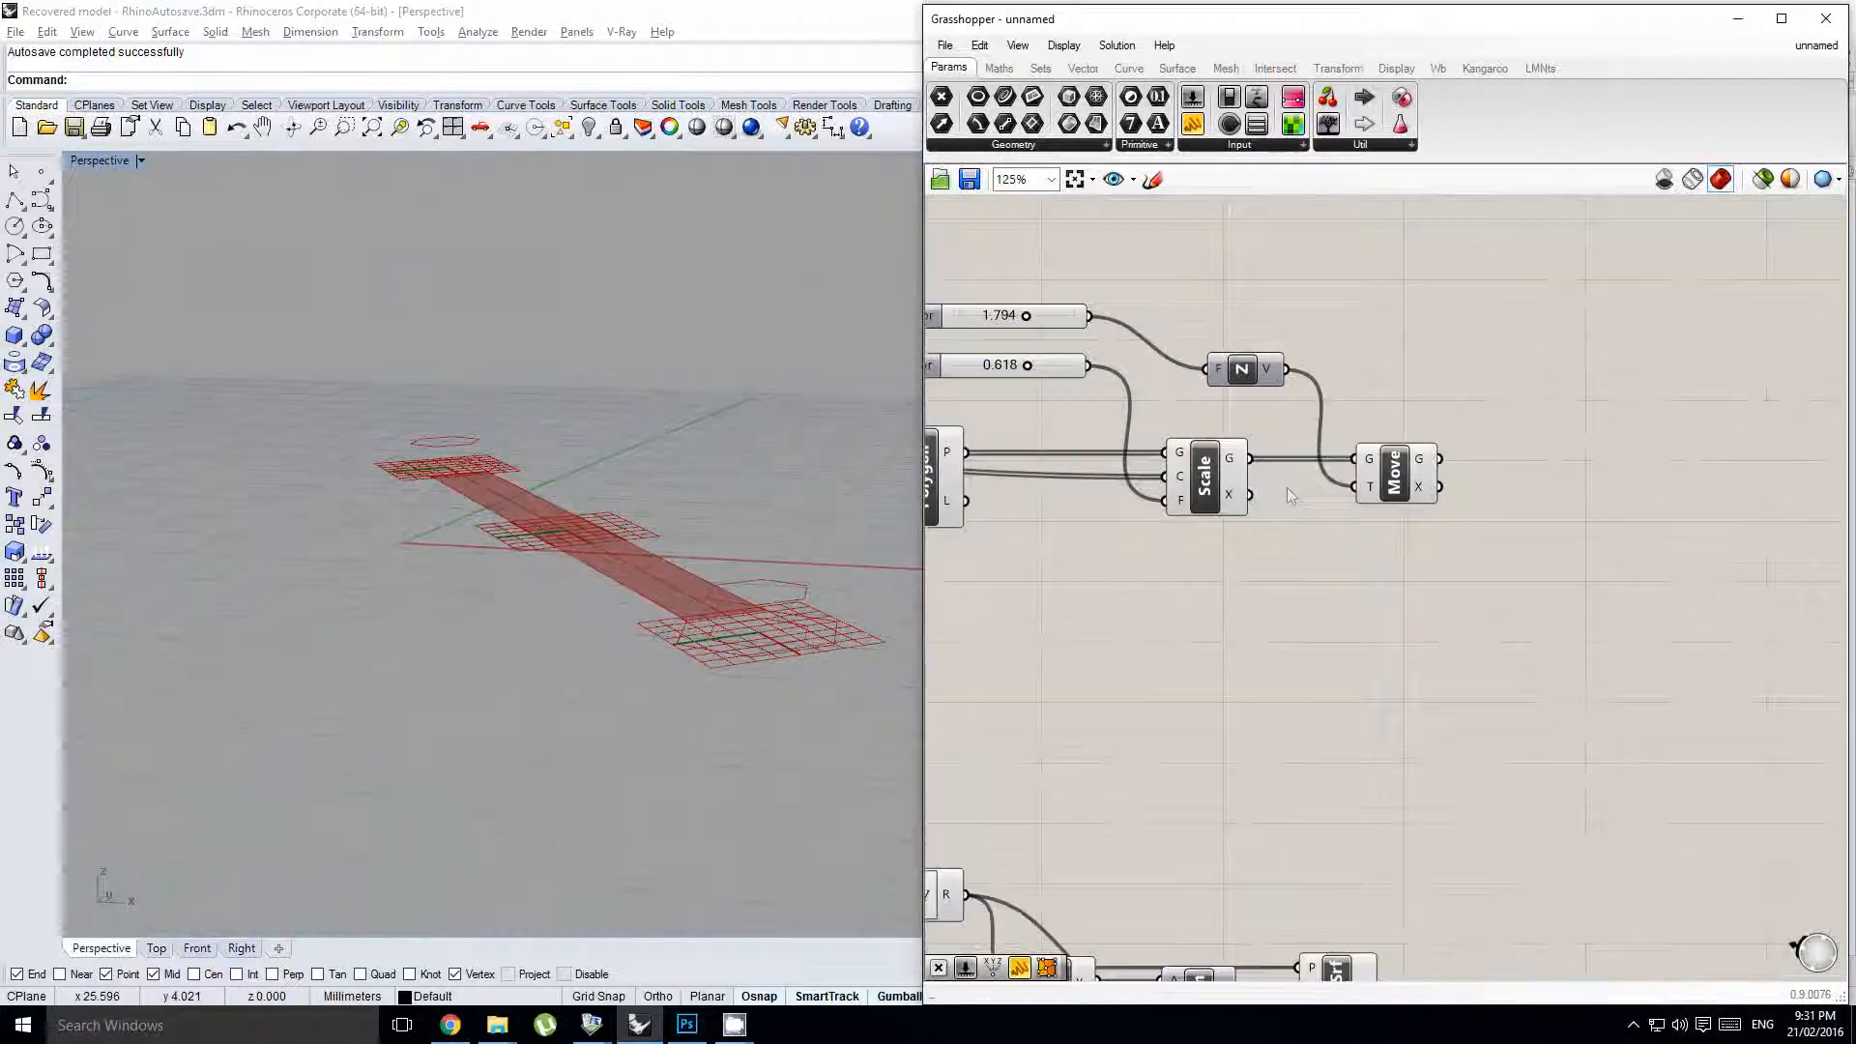
- Shift the Move component farther away from the Scale component
click(1378, 492)
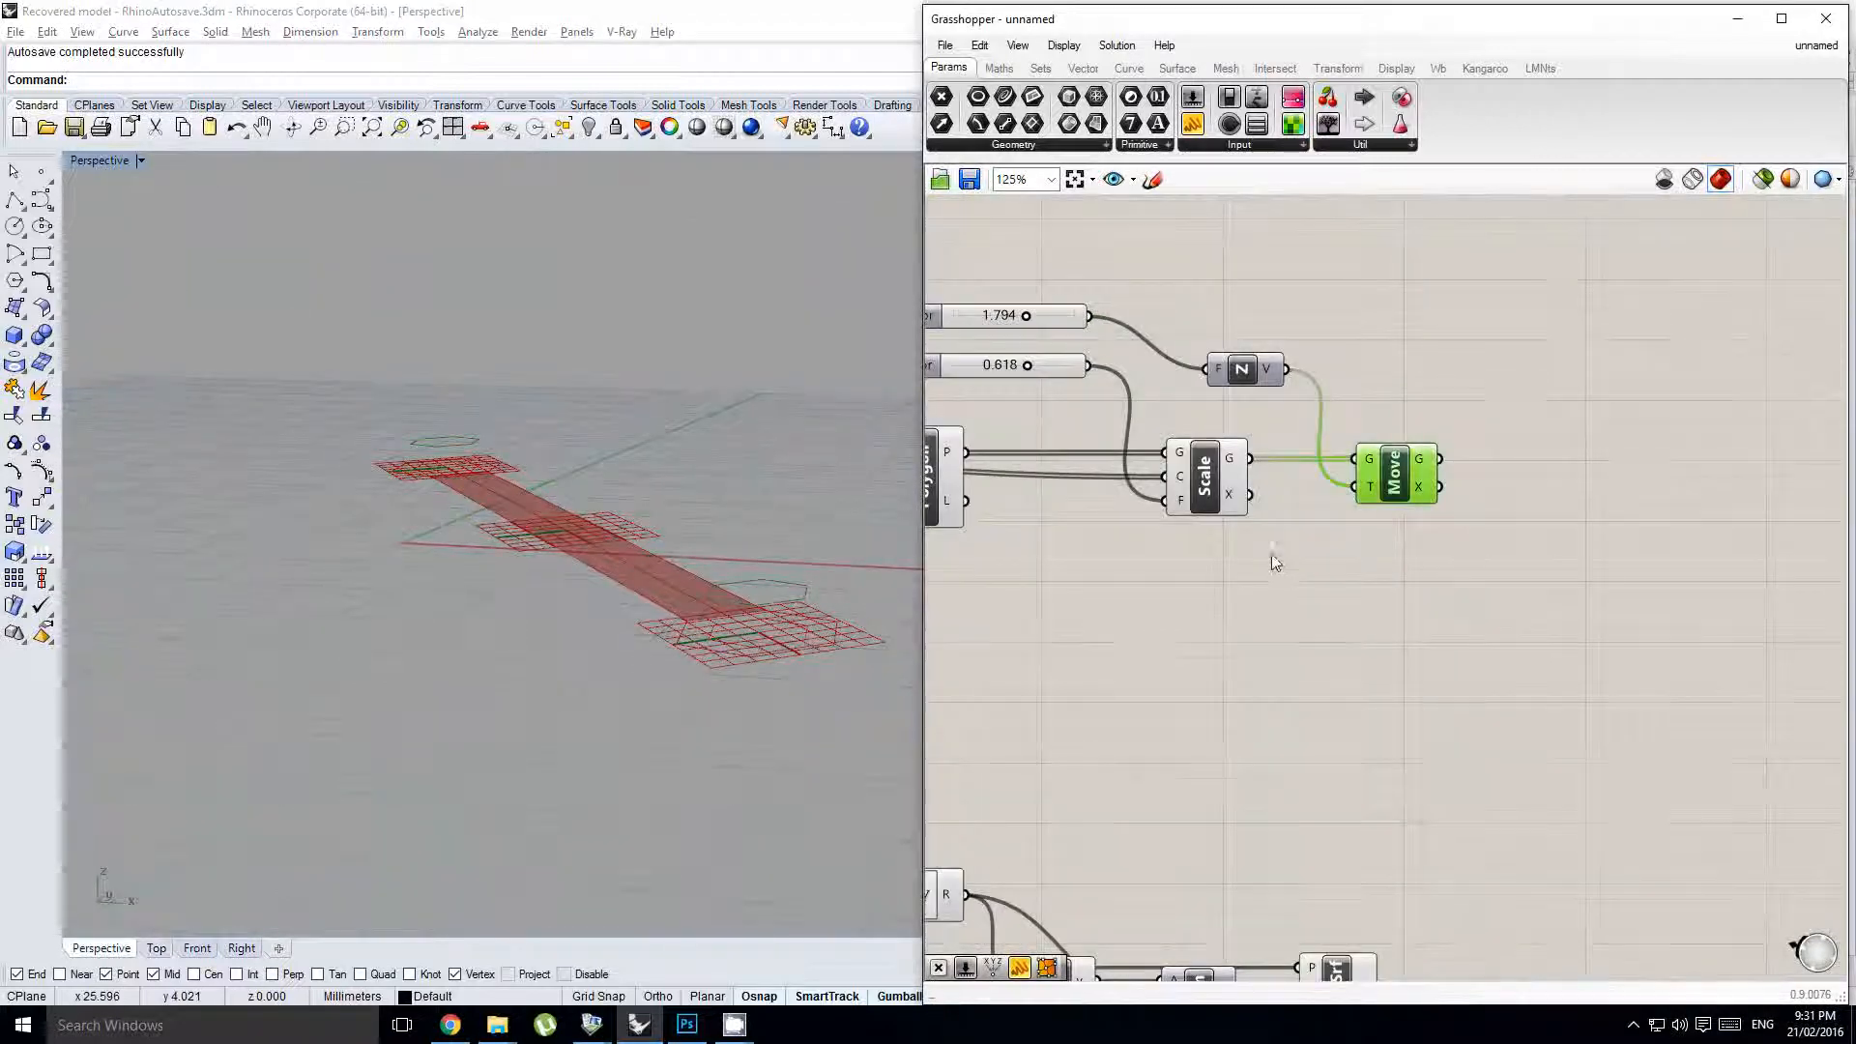
right_drag(1272, 556, 1296, 573)
drag(1433, 501, 1477, 501)
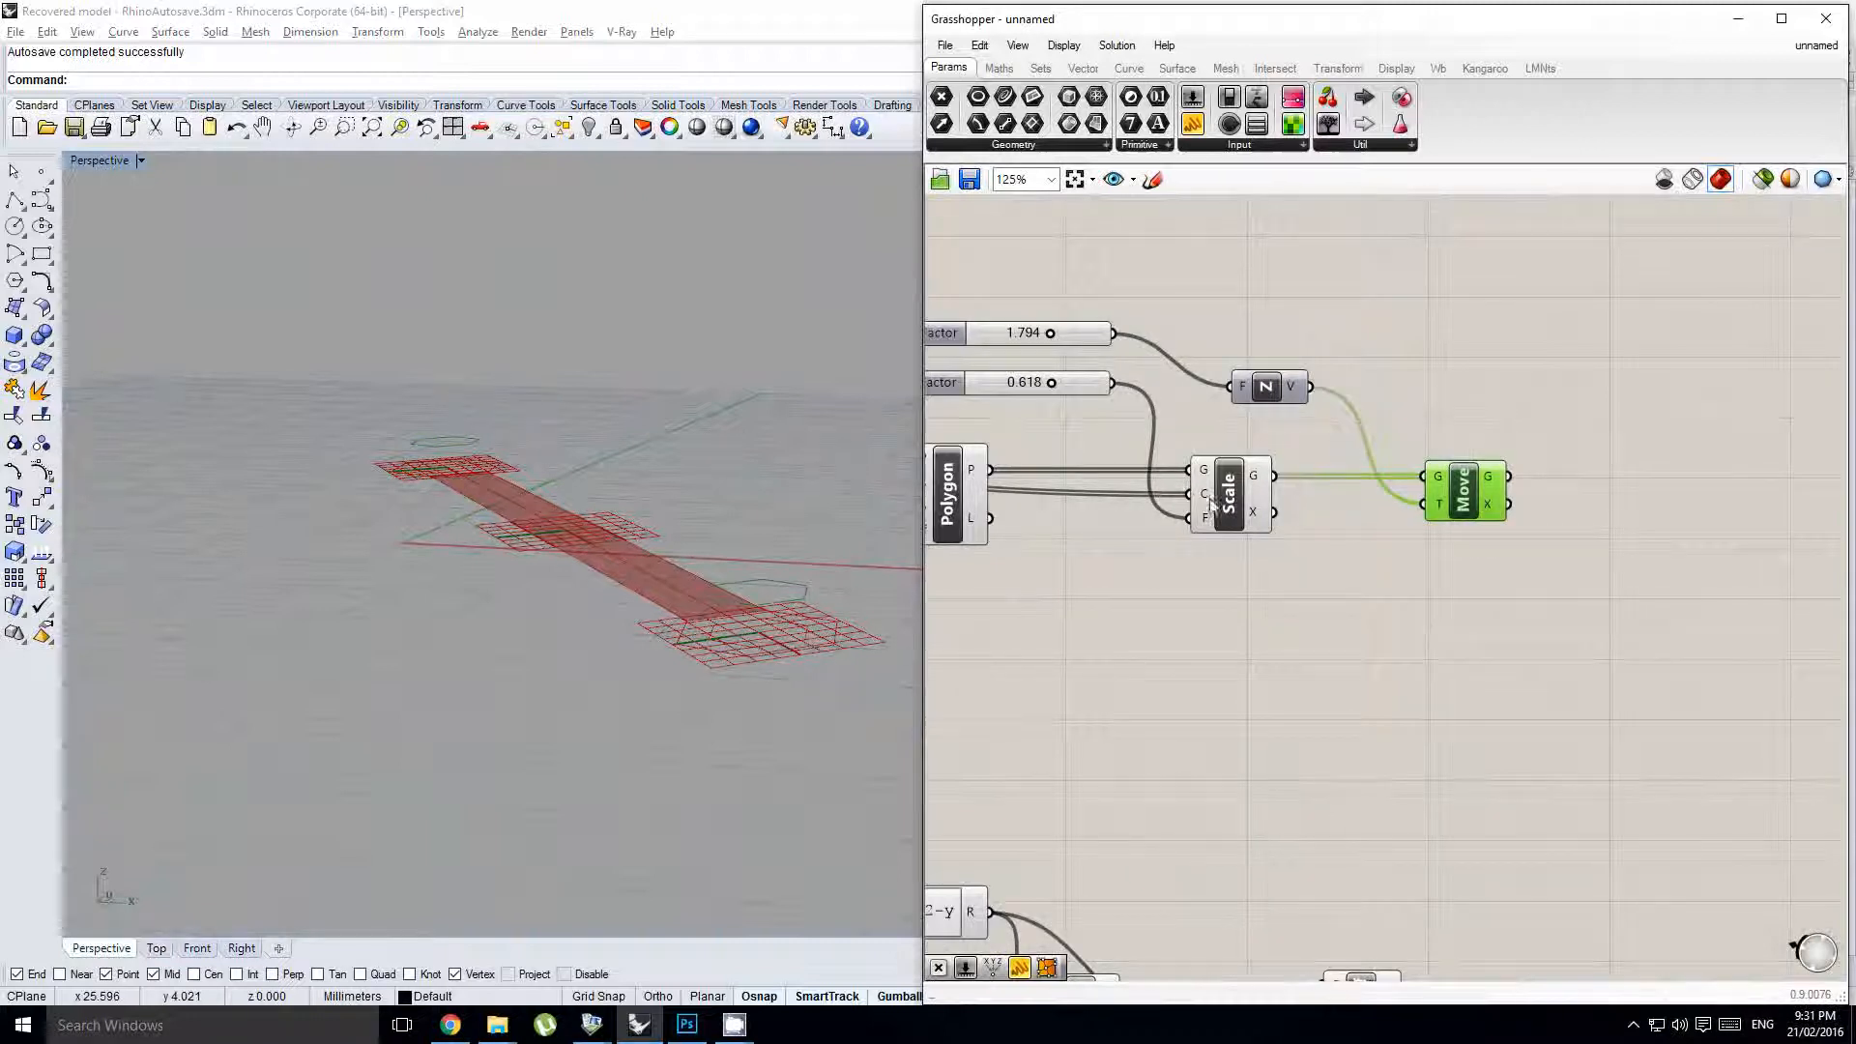
- Add a Loft component below the Scale and Move components
right_drag(716, 522, 609, 558)
scroll(598, 564, down, 2)
right_drag(1110, 561, 1298, 548)
click(1131, 560)
click(1272, 543)
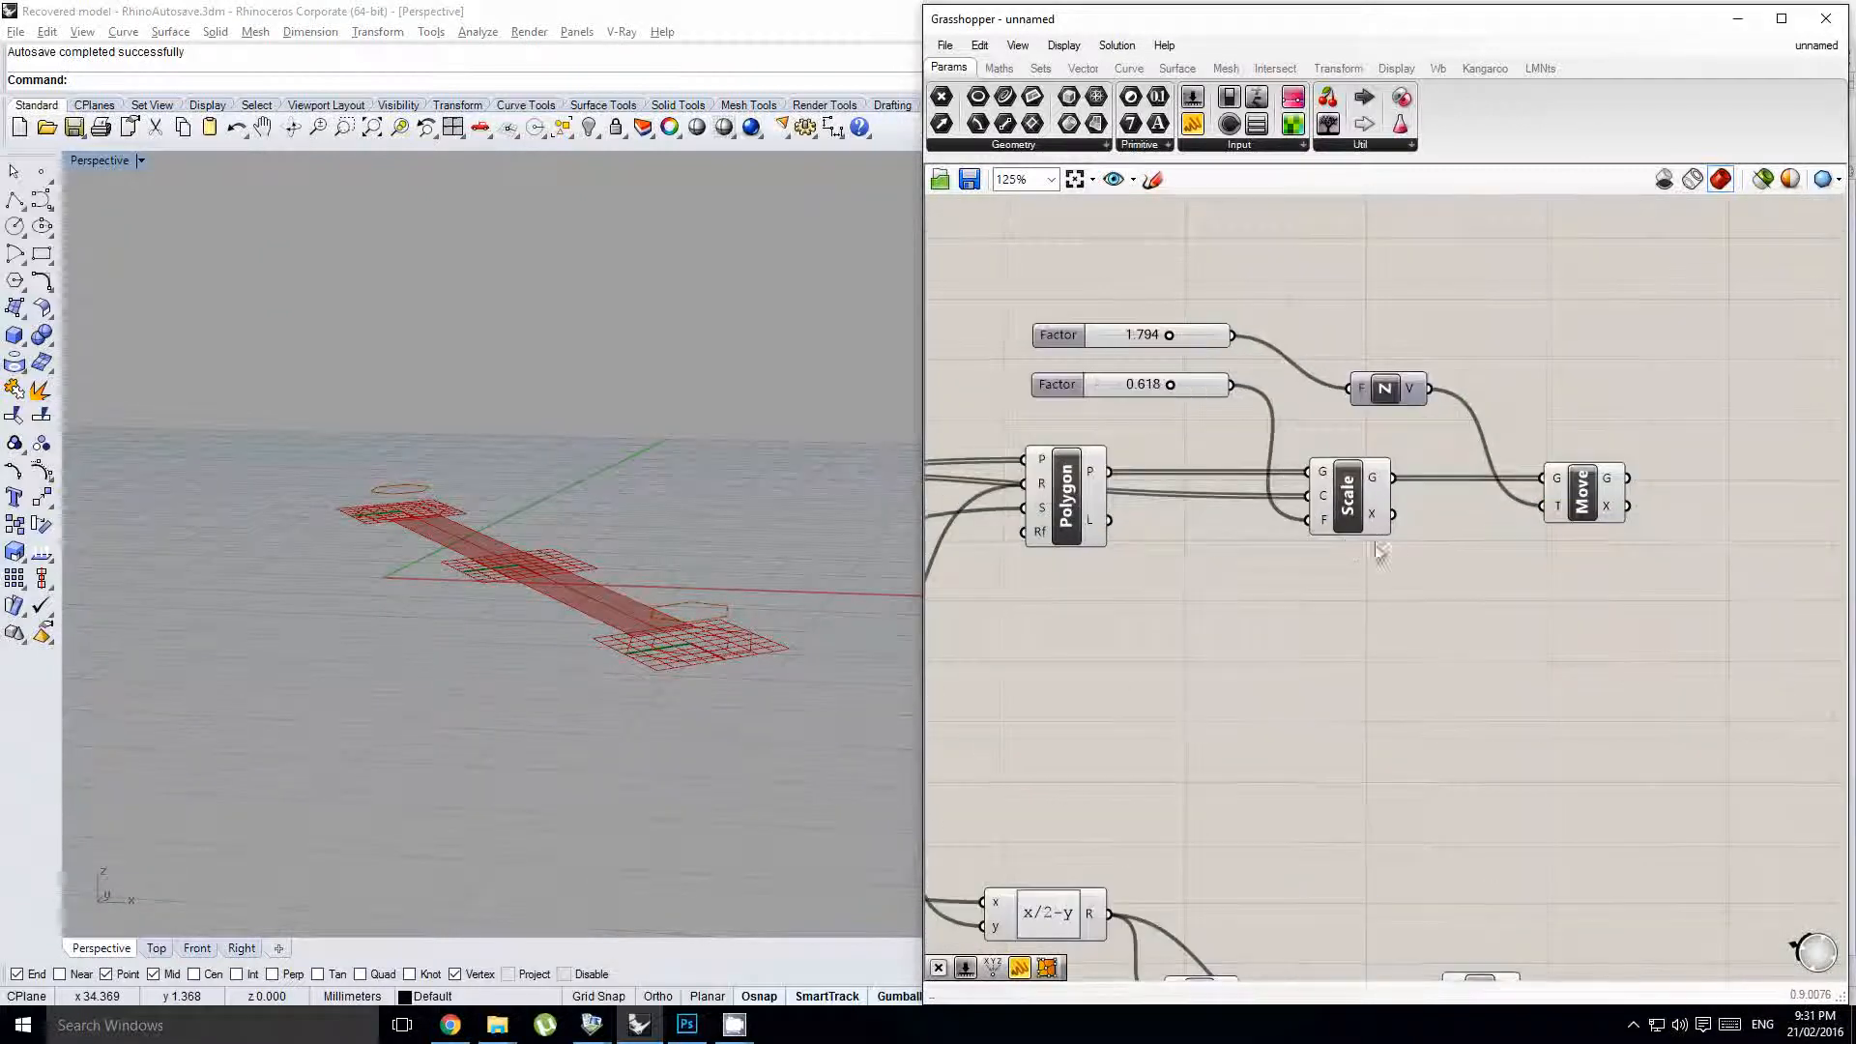
right_drag(1158, 600, 1095, 584)
double_click(1461, 590)
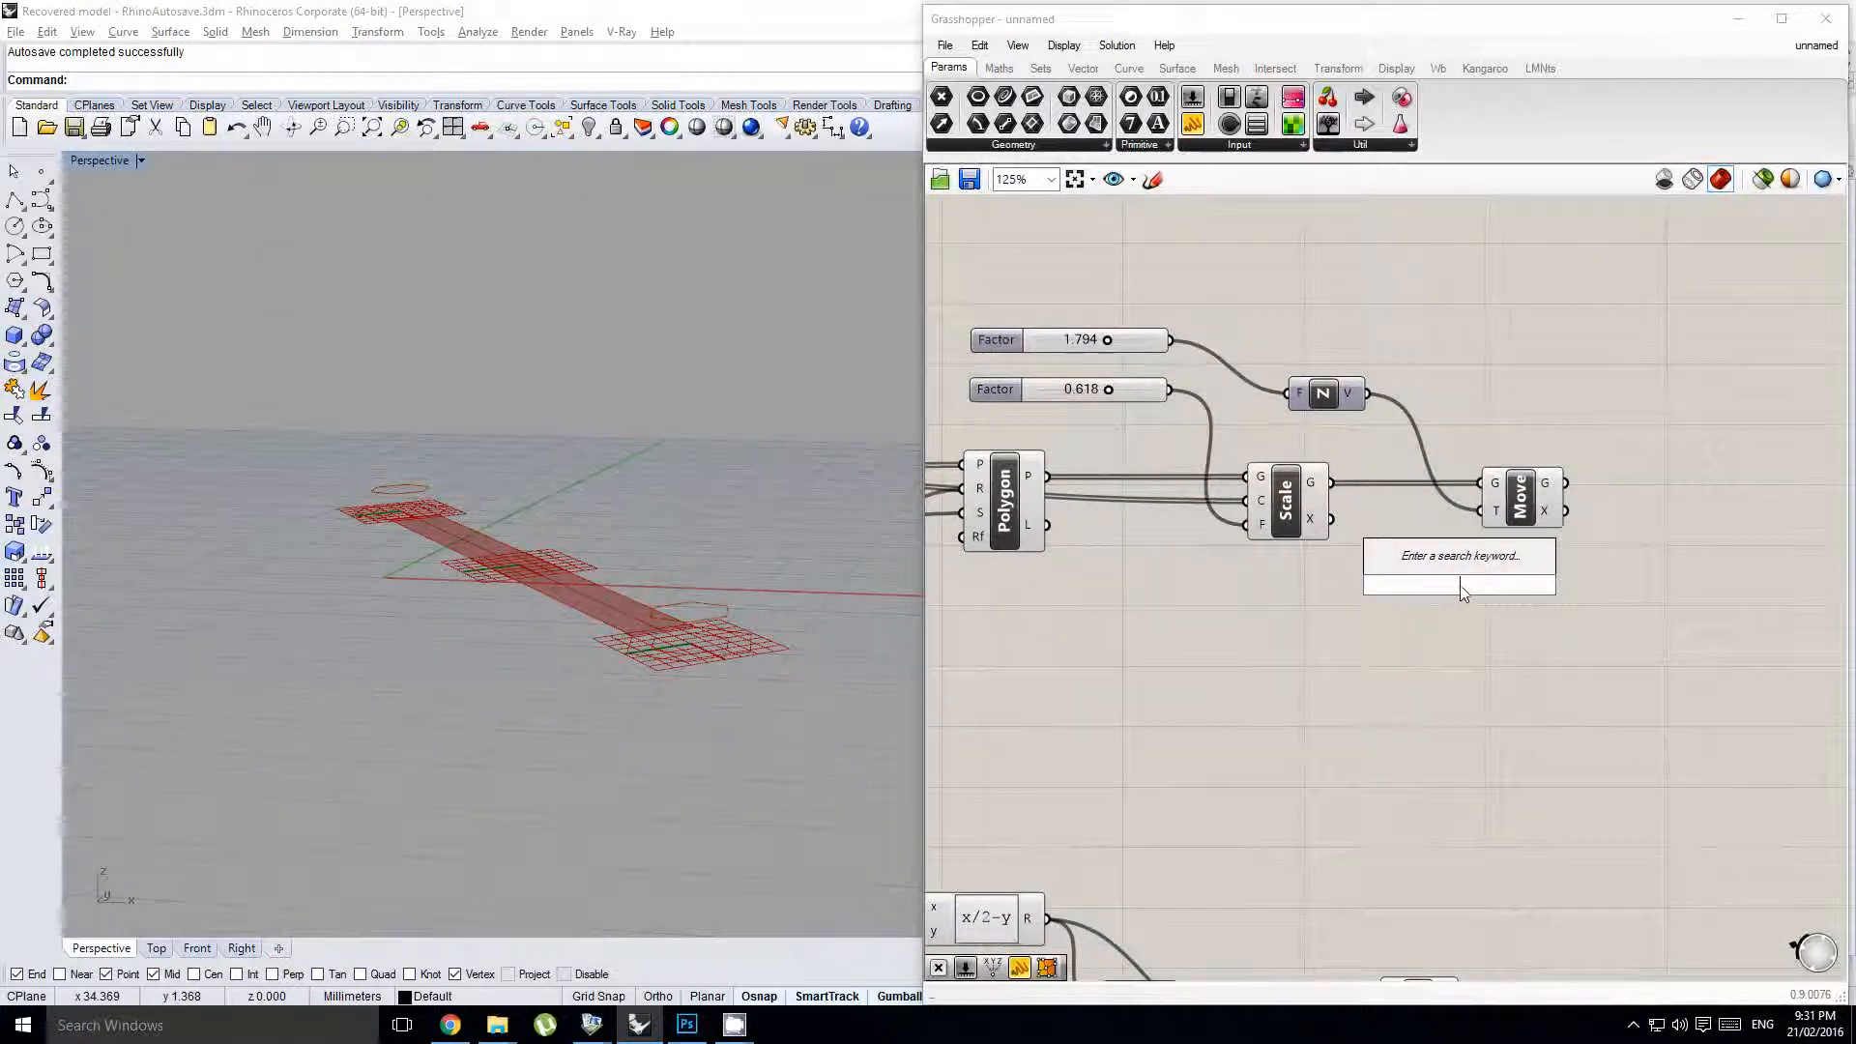
text(loft)
key(Return)
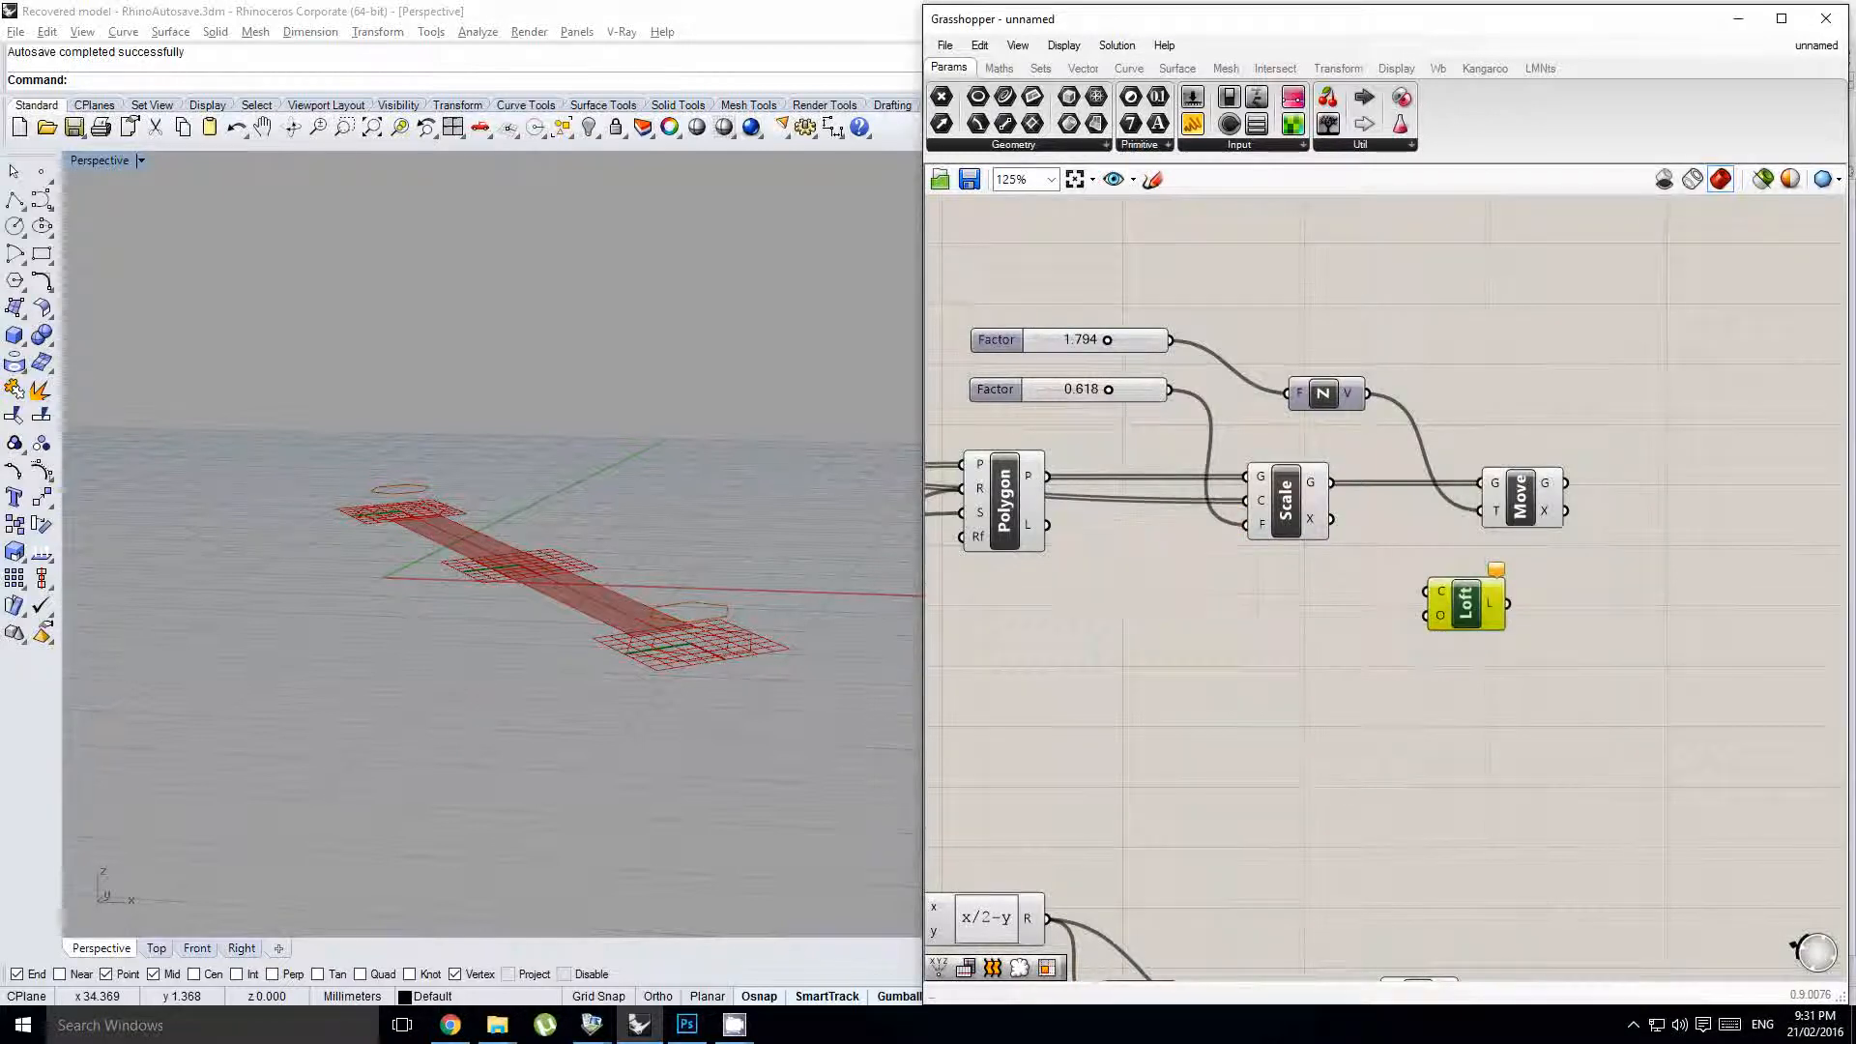
- Graft the Polygon component's polygon output and wire both the polygon and Scale geometry outputs into the Loft's curves input
right_click(1029, 477)
click(1079, 620)
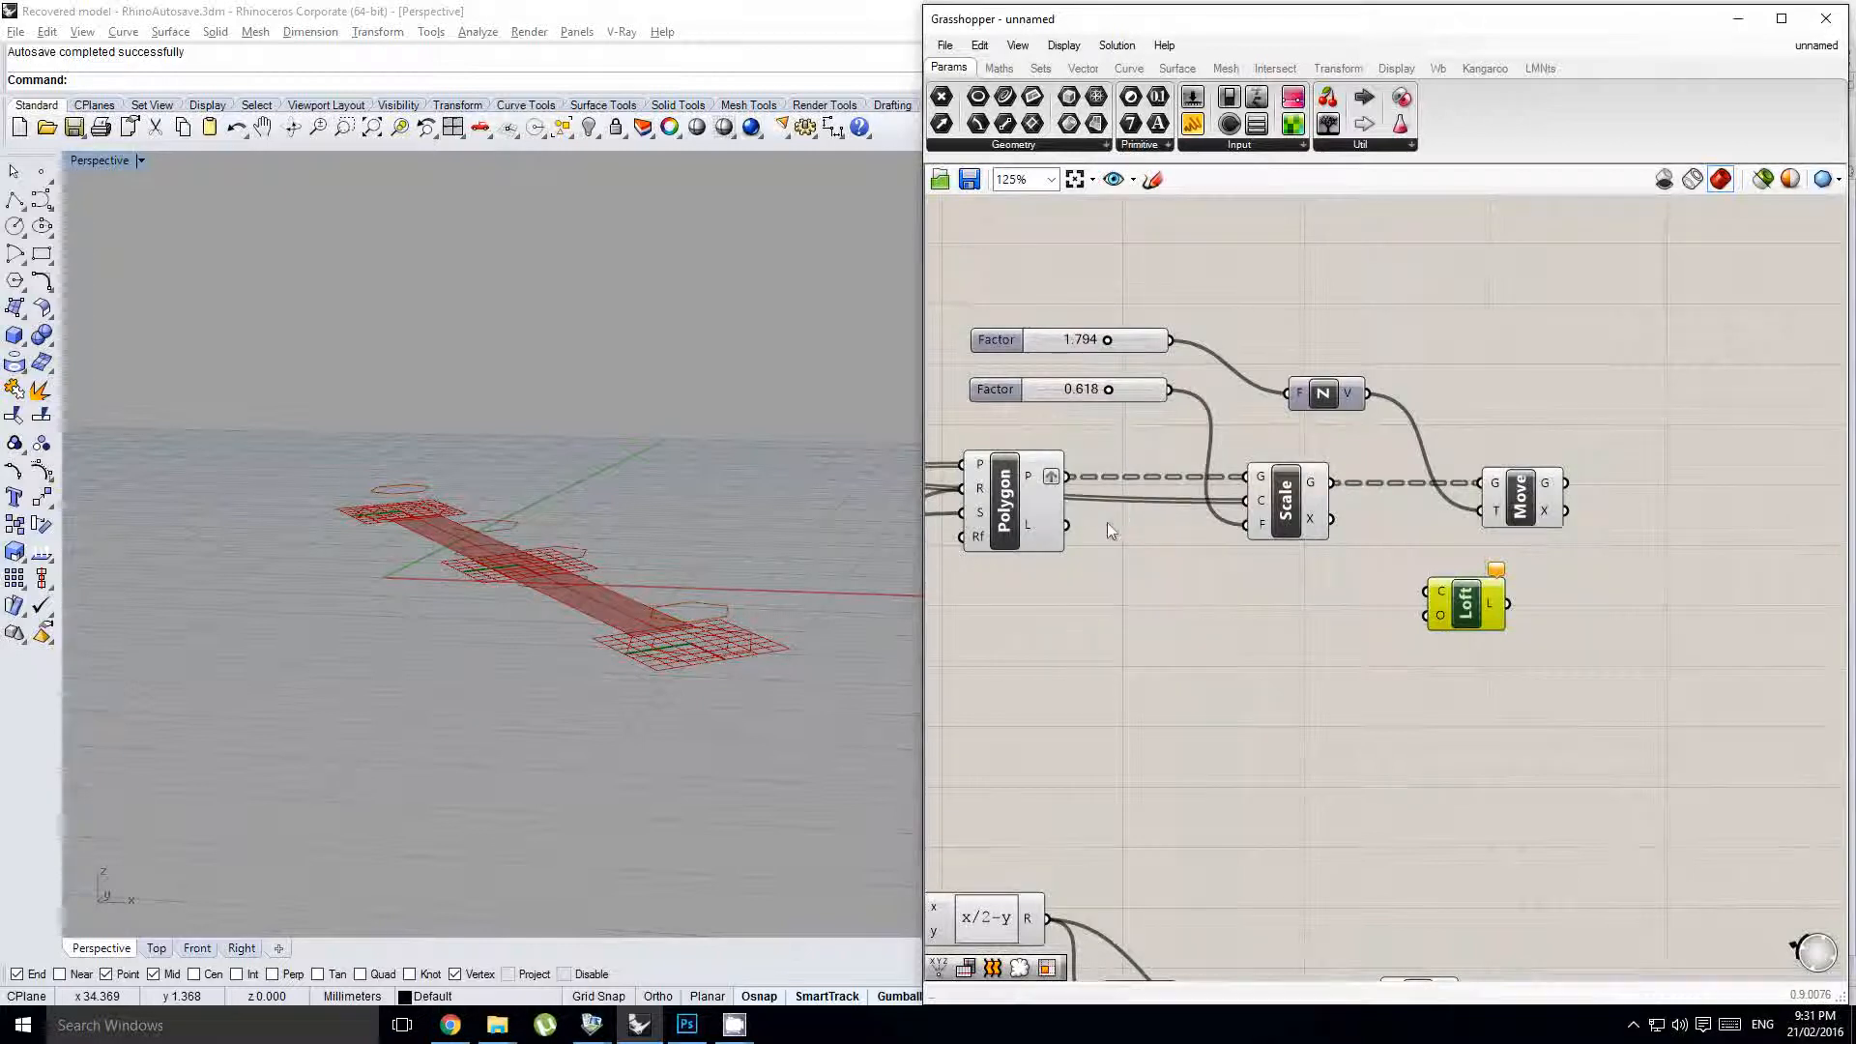
mouse_move(1313, 496)
mouse_move(1545, 493)
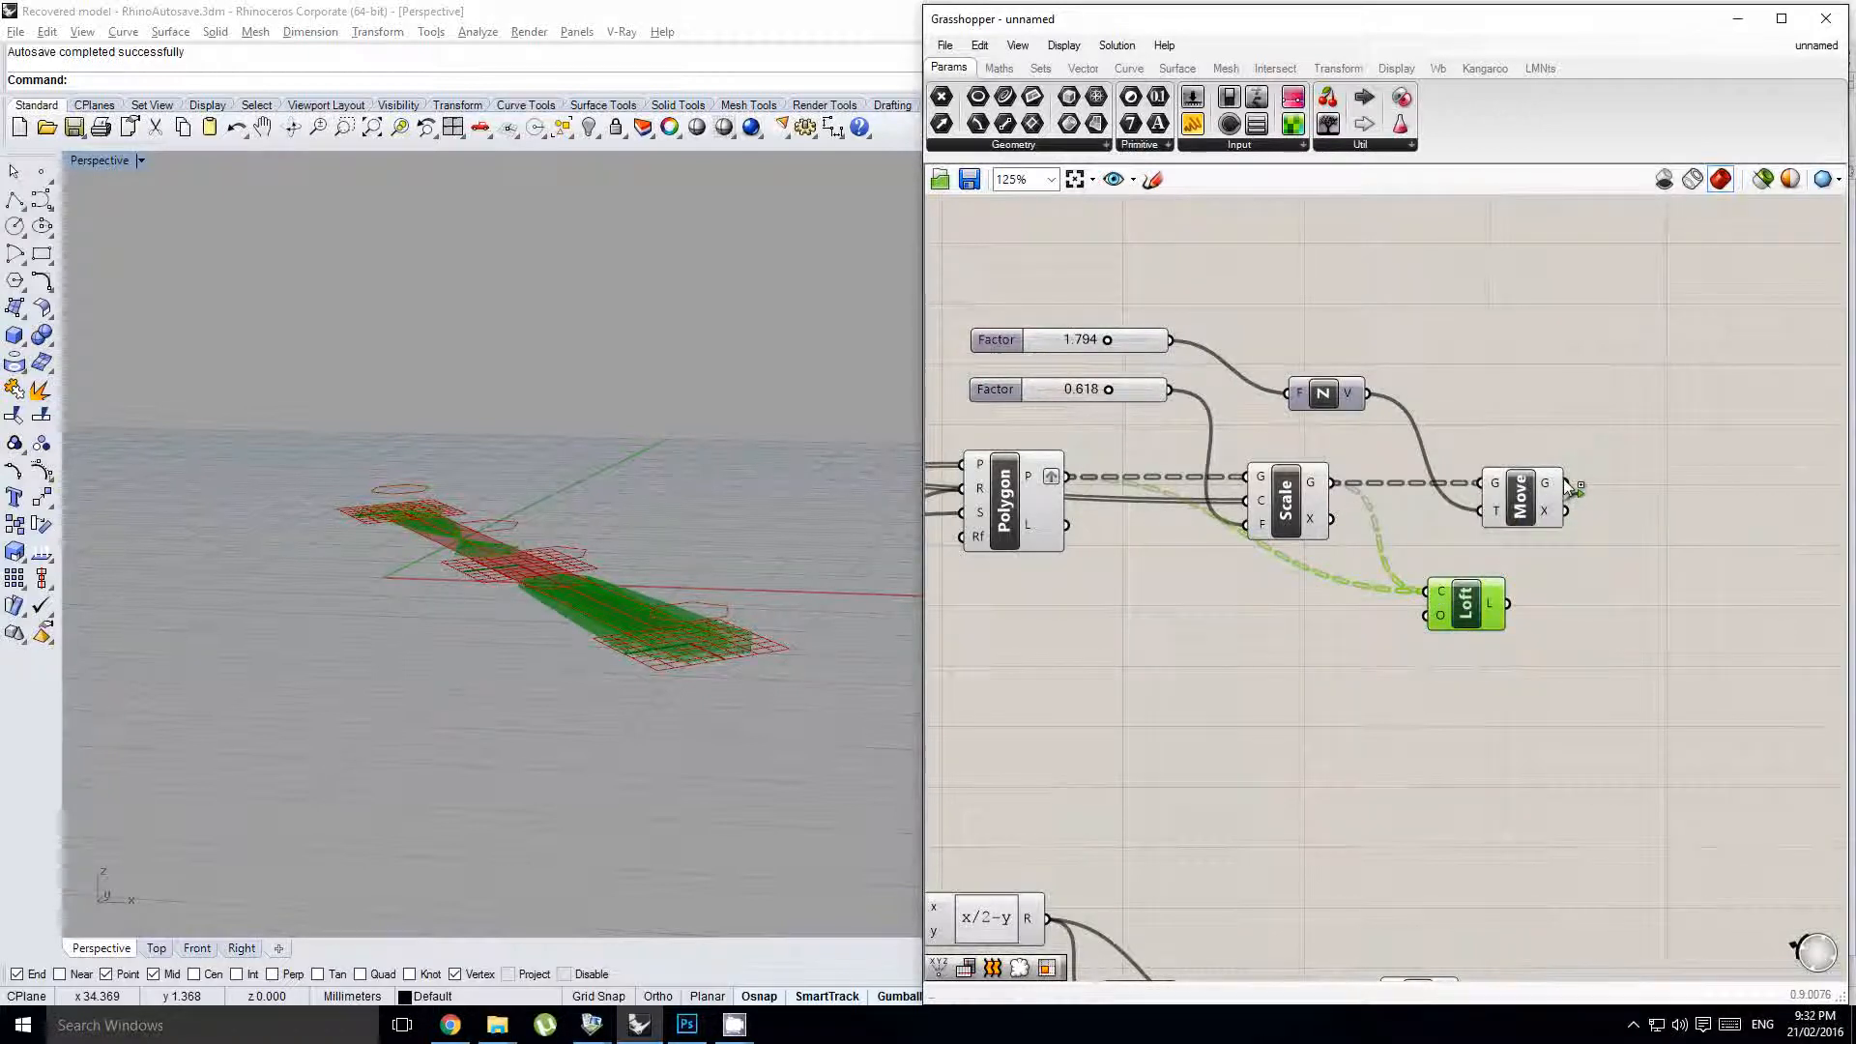
- Inspect the loft in the Perspective viewport and graft the Scale component's centre input
right_drag(1394, 522, 1429, 537)
right_drag(522, 611, 585, 541)
click(1278, 640)
click(1320, 520)
right_drag(1289, 520, 1561, 541)
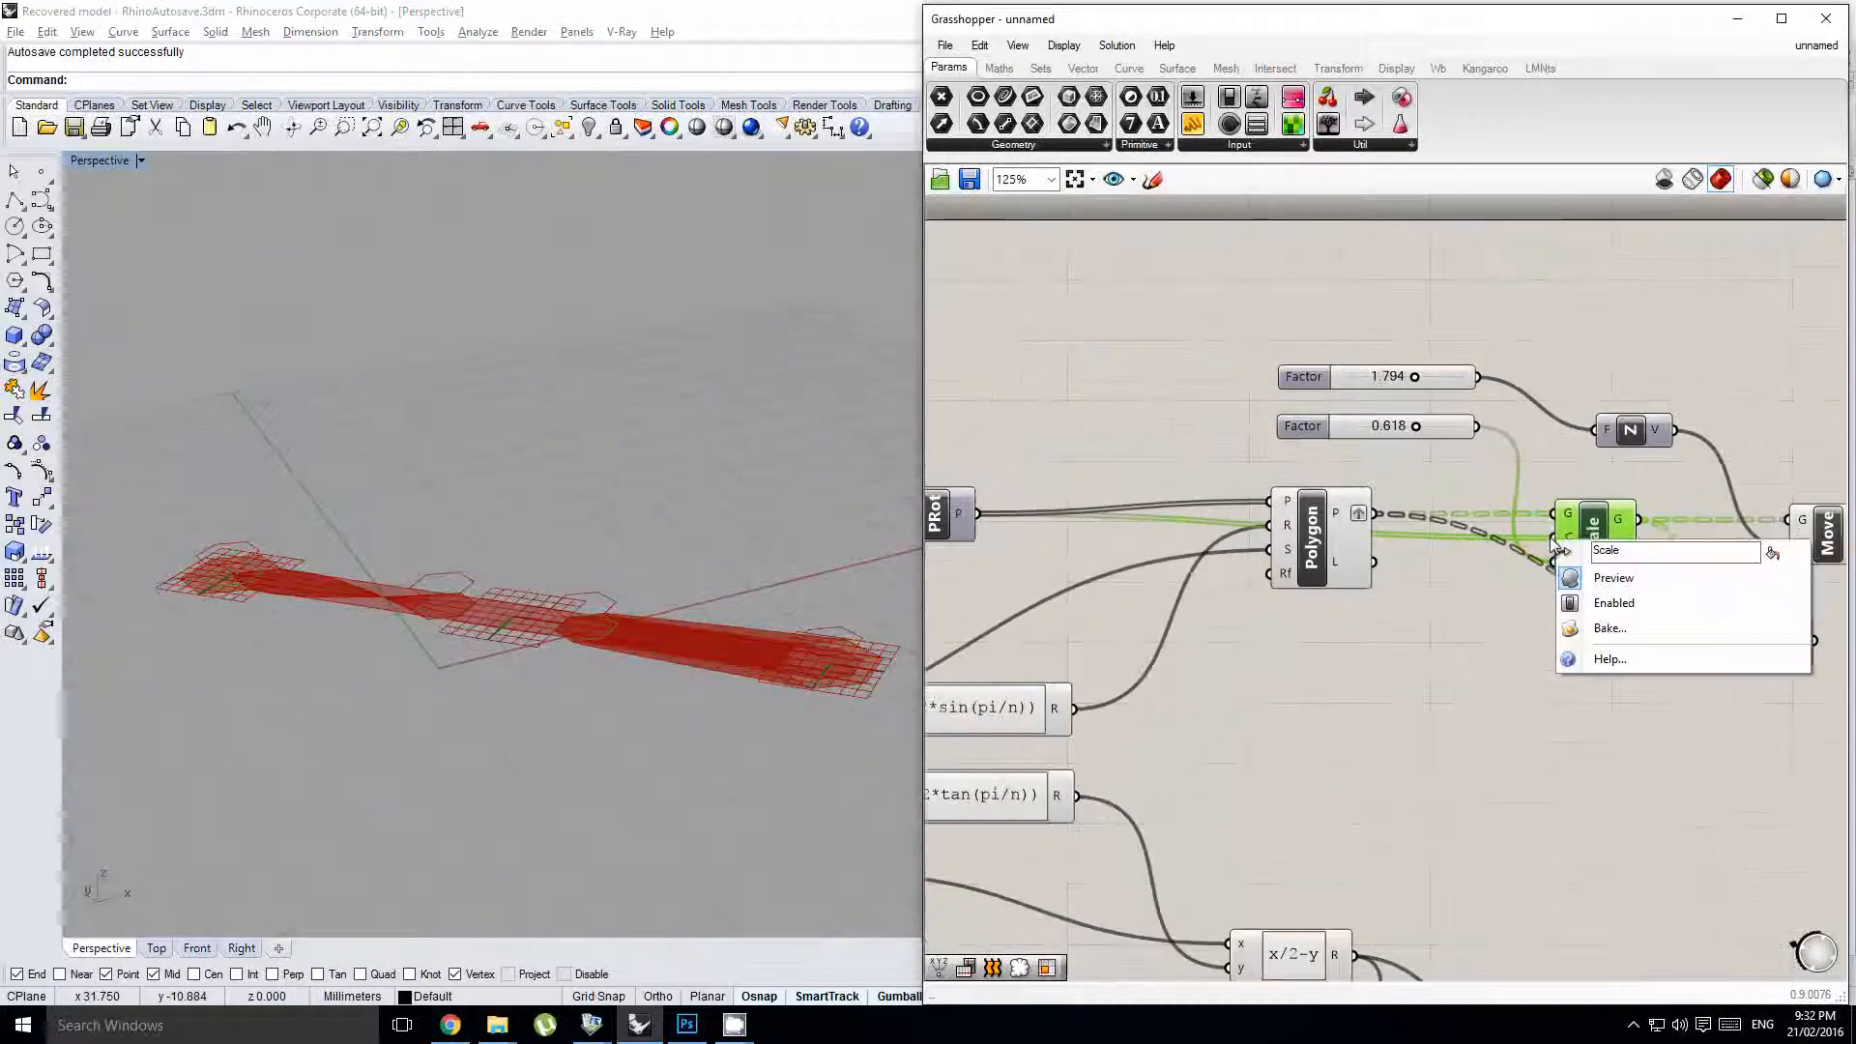
scroll(1562, 541, up, 4)
click(1515, 541)
right_click(1581, 548)
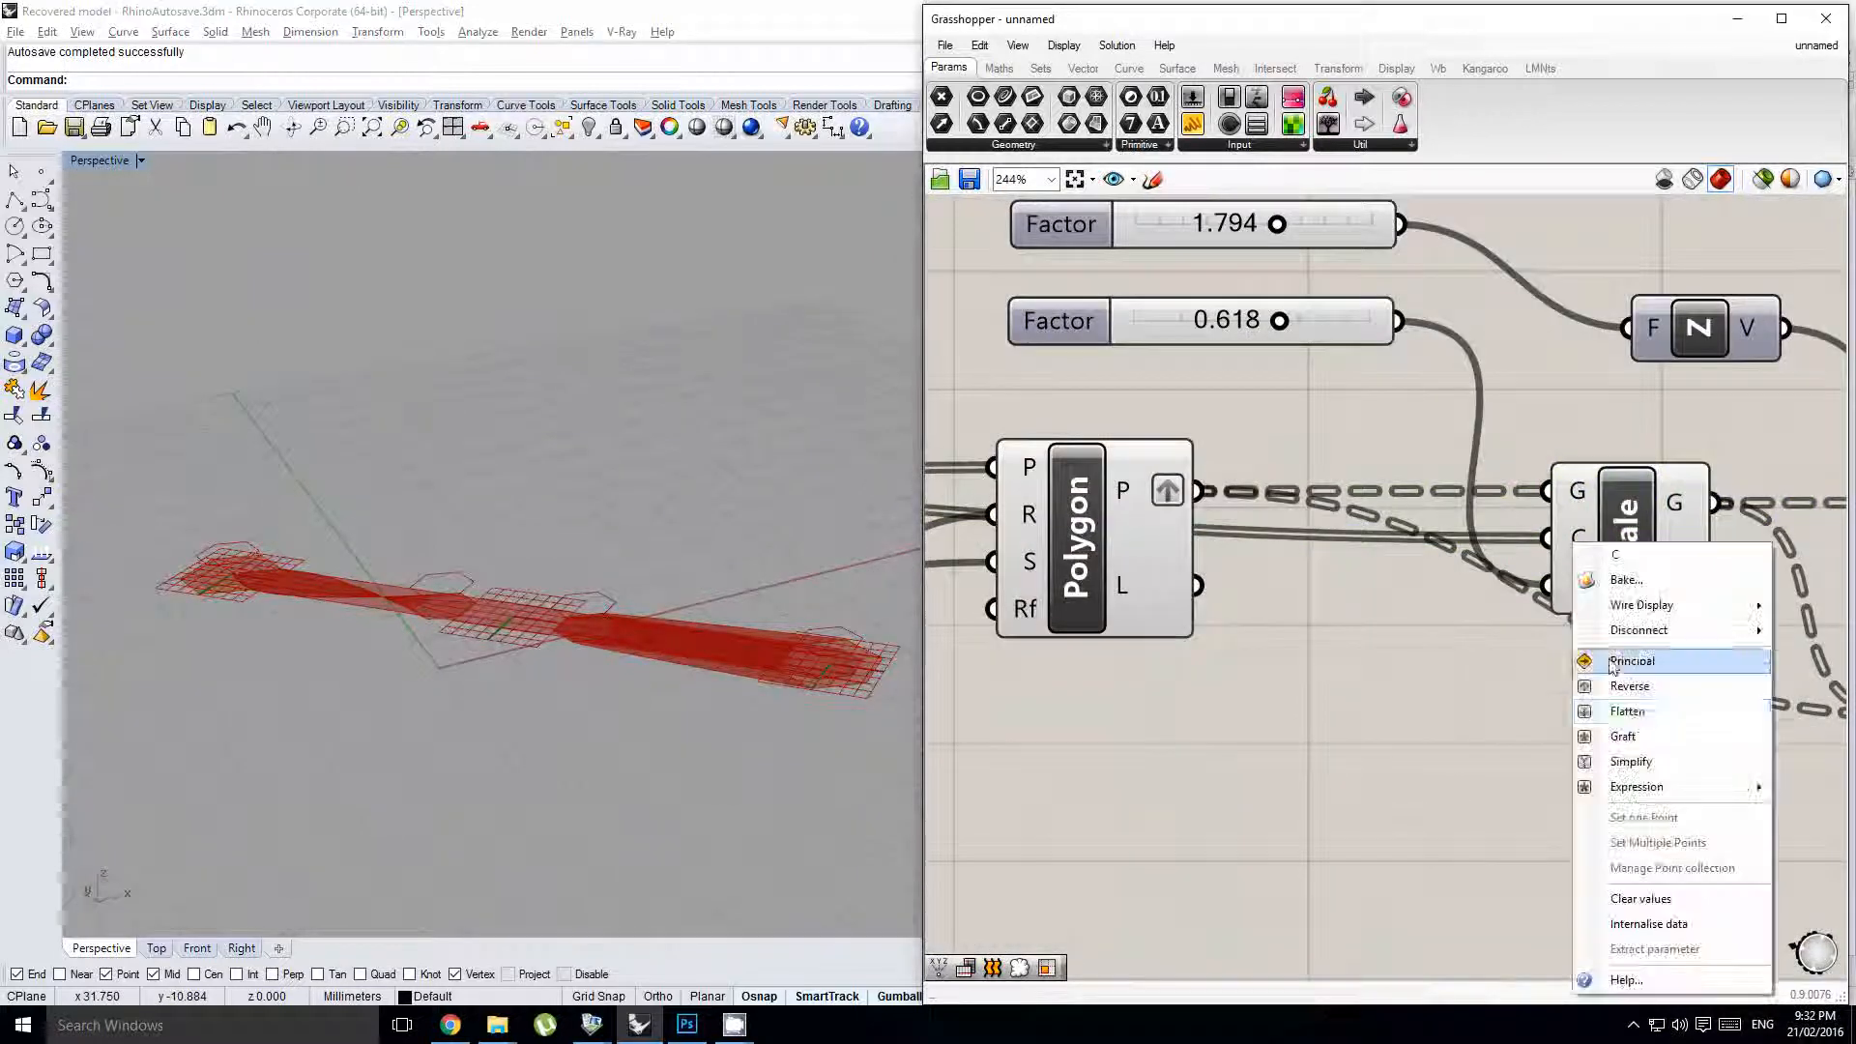
click(1616, 738)
right_drag(1762, 685, 1385, 641)
right_drag(1457, 577, 1243, 555)
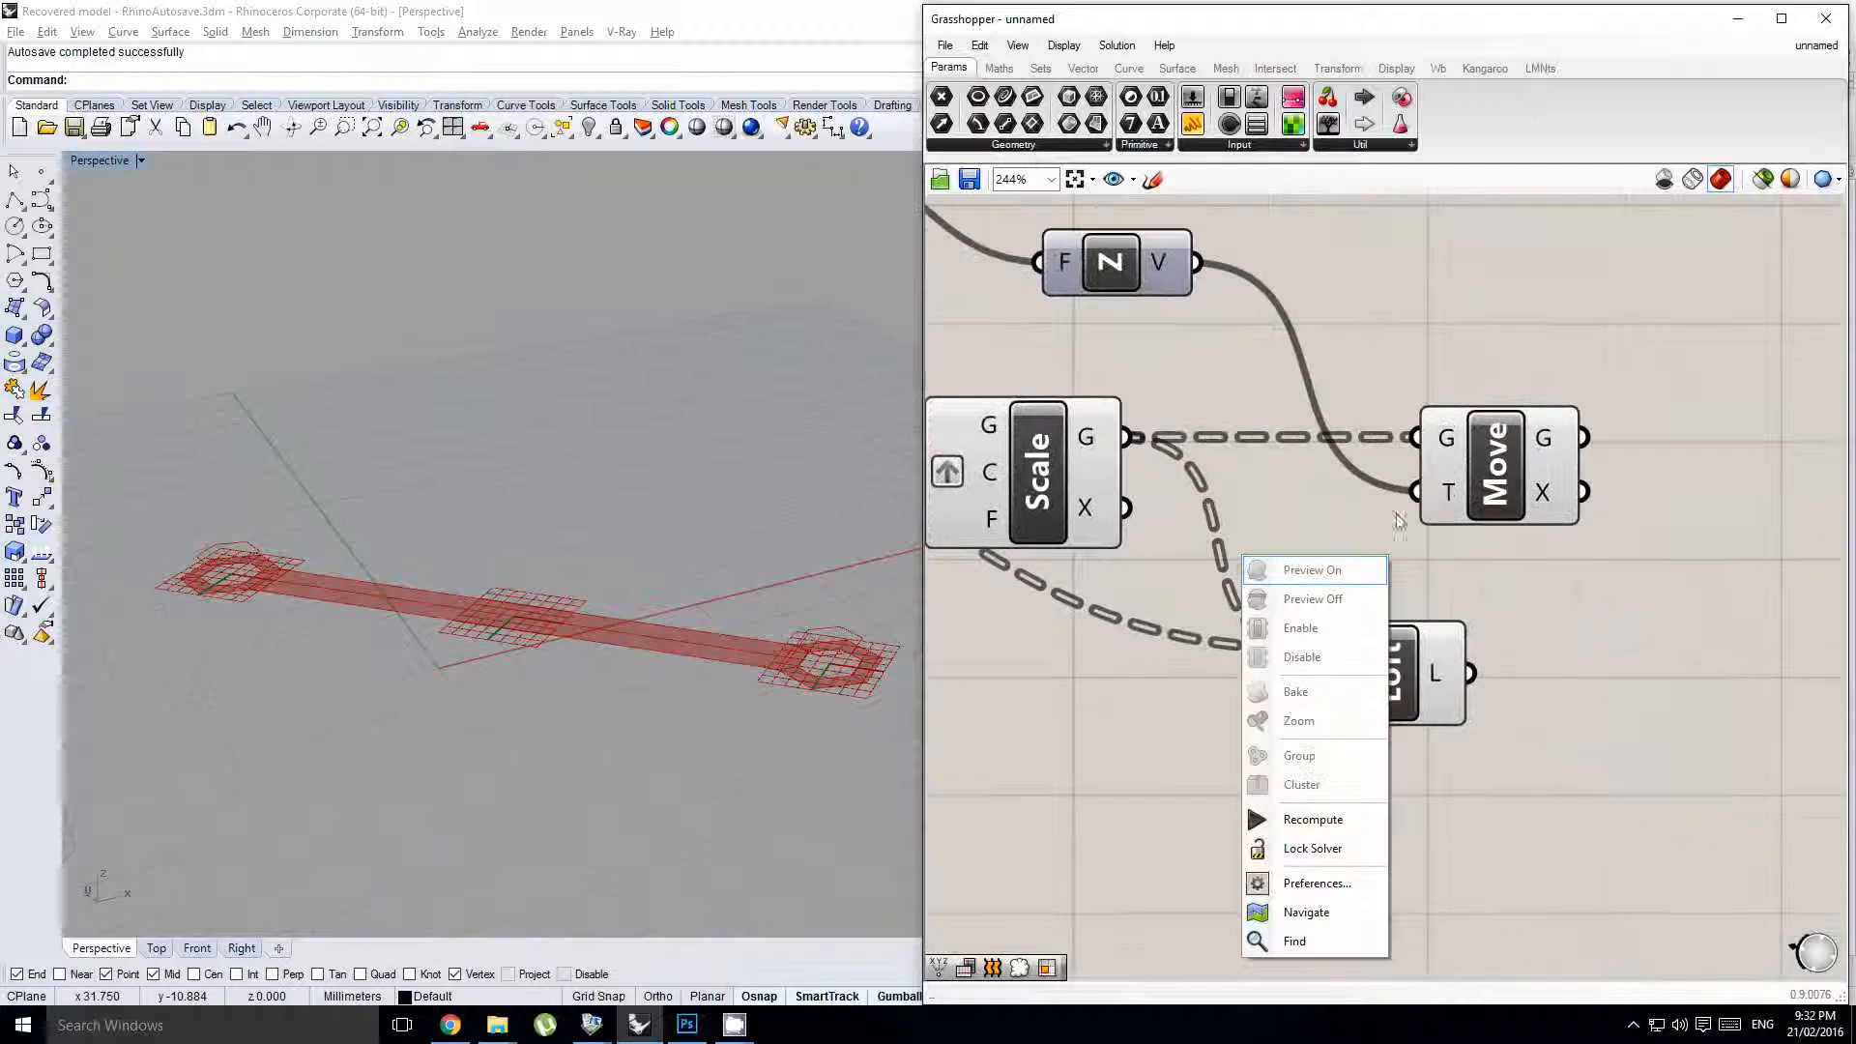
- Shift the Loft component beyond the Move component and add the Move geometry output to the Loft's curves input
click(1399, 516)
drag(1404, 687, 1822, 689)
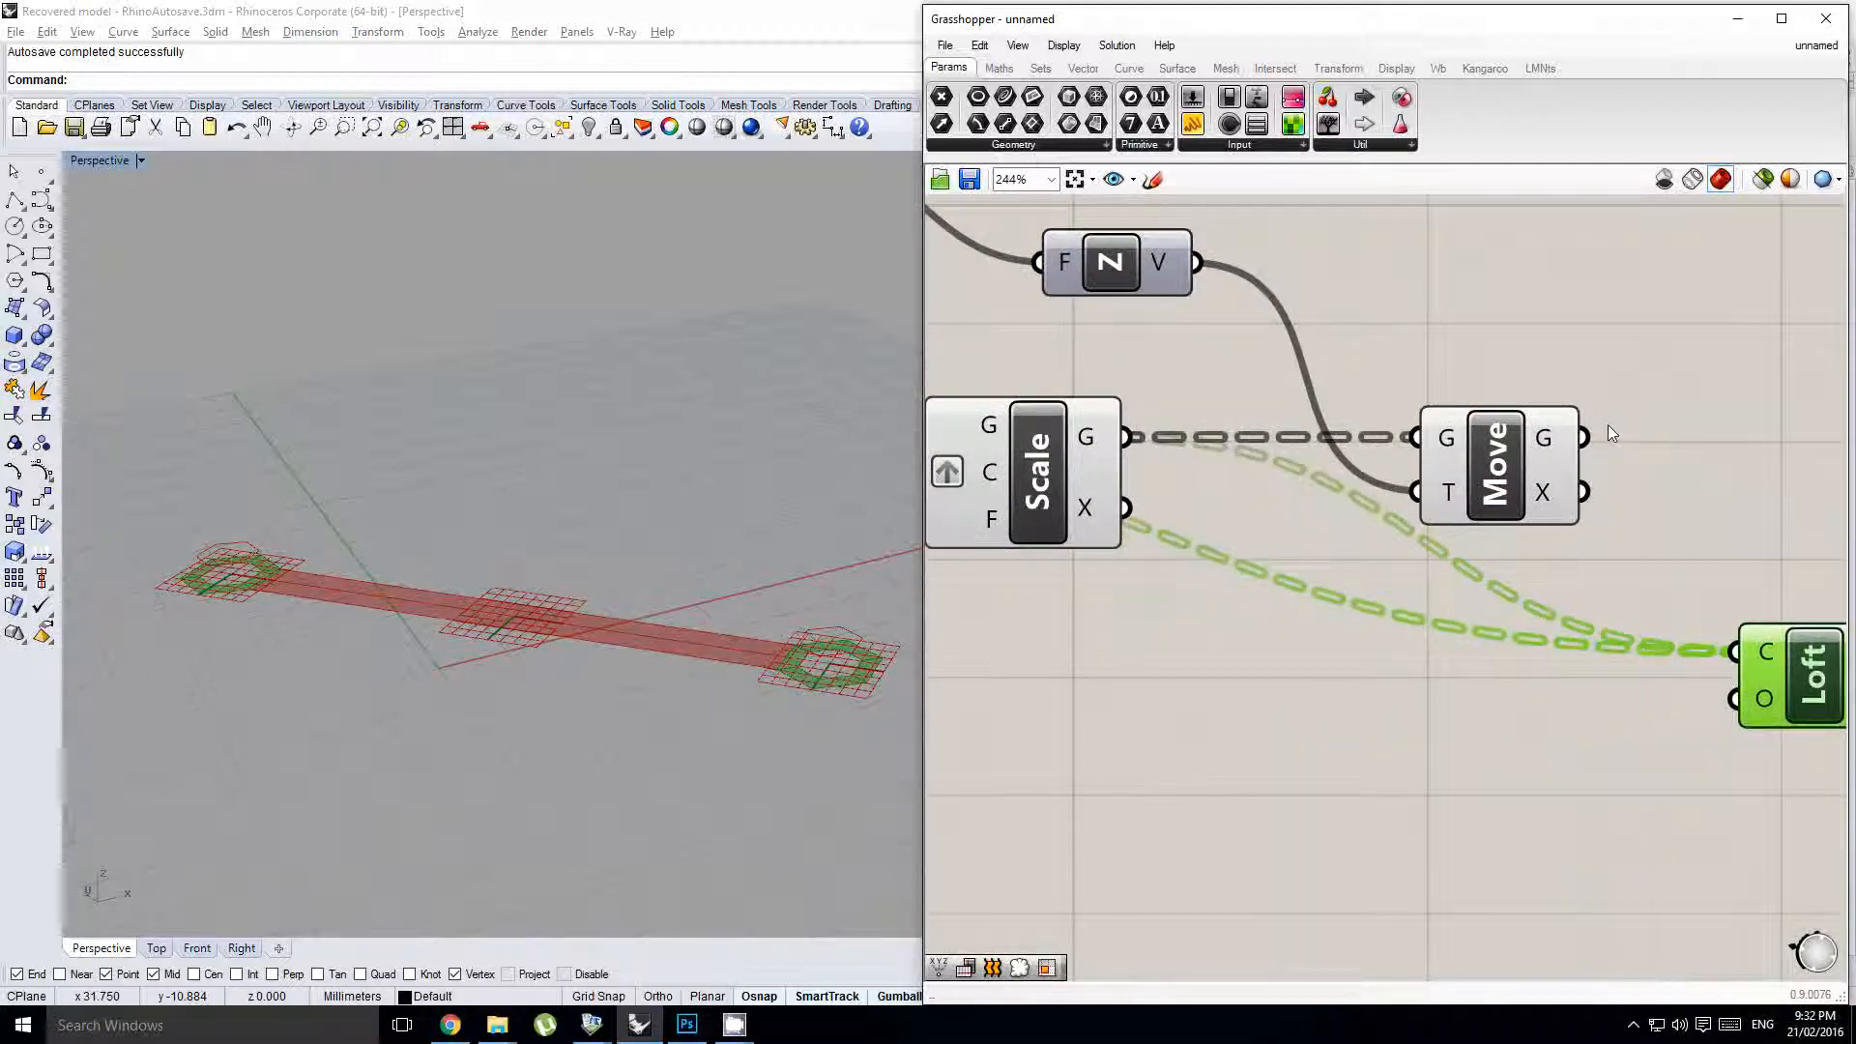
shift+drag(1588, 437, 1737, 653)
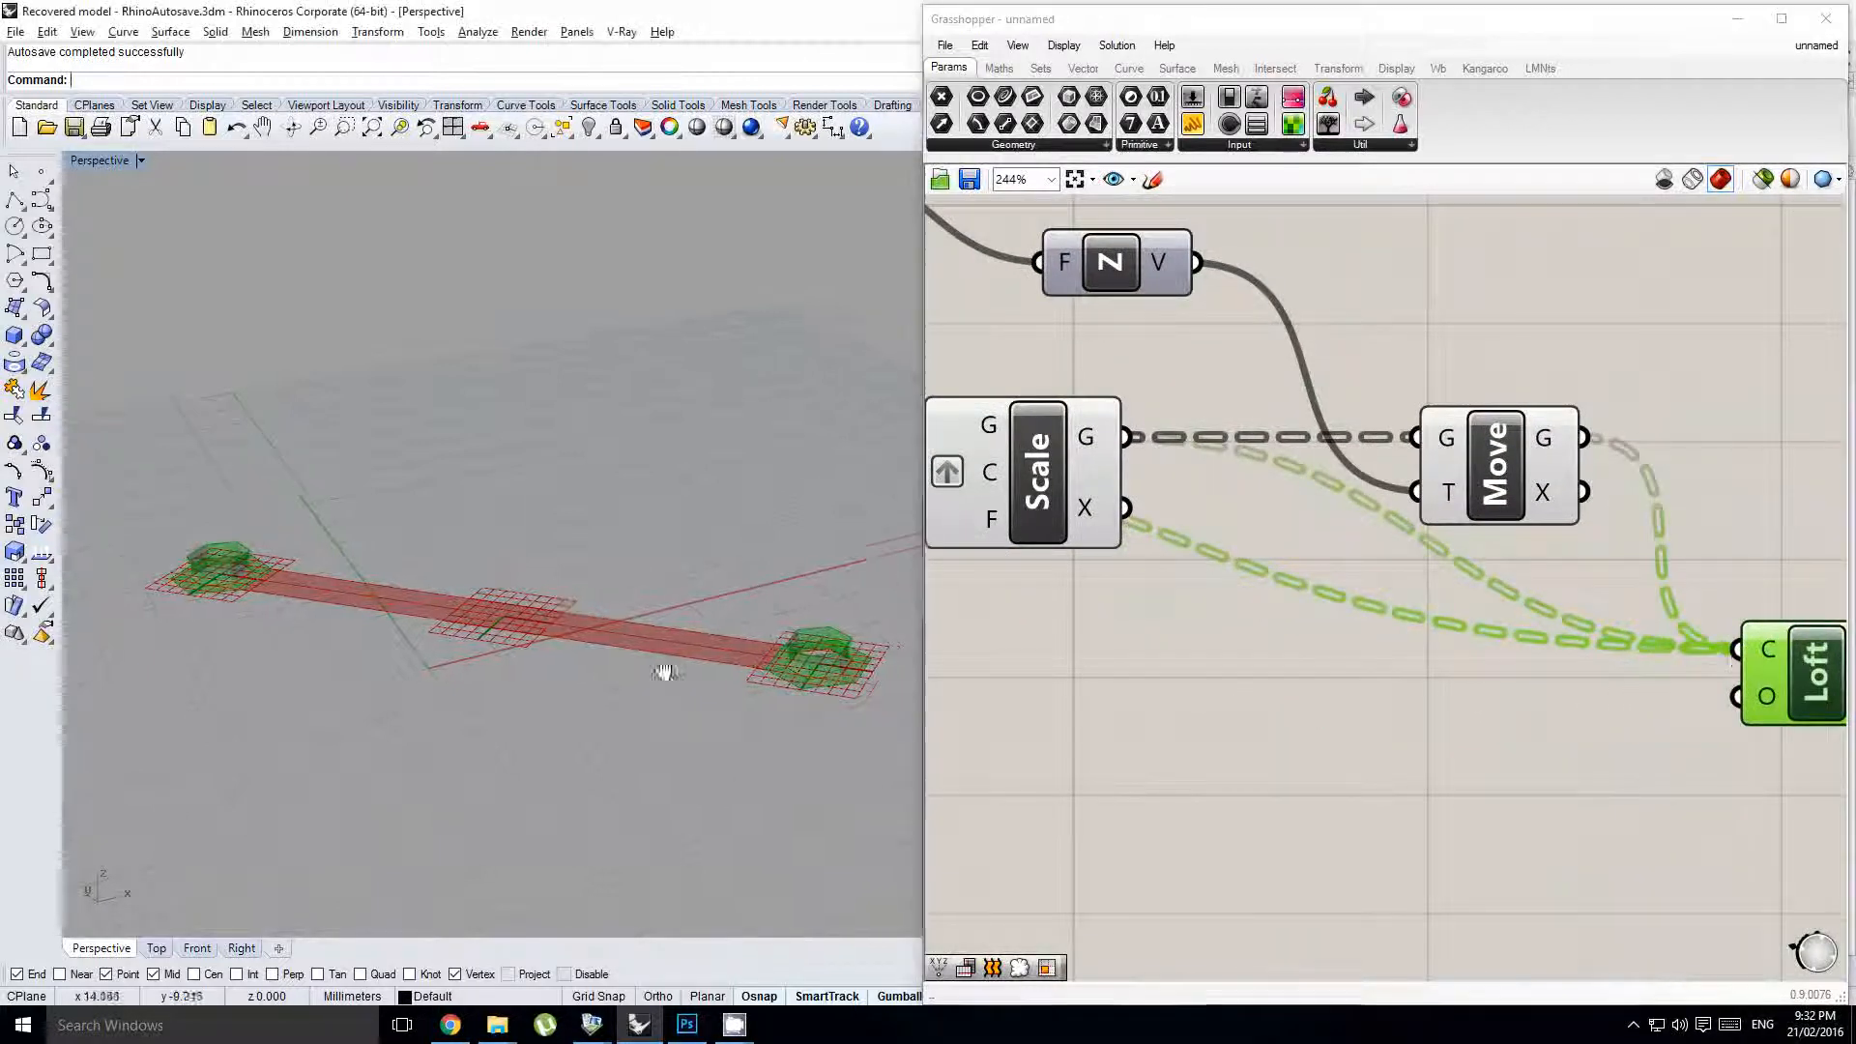
scroll(679, 606, up, 5)
right_drag(680, 606, 725, 570)
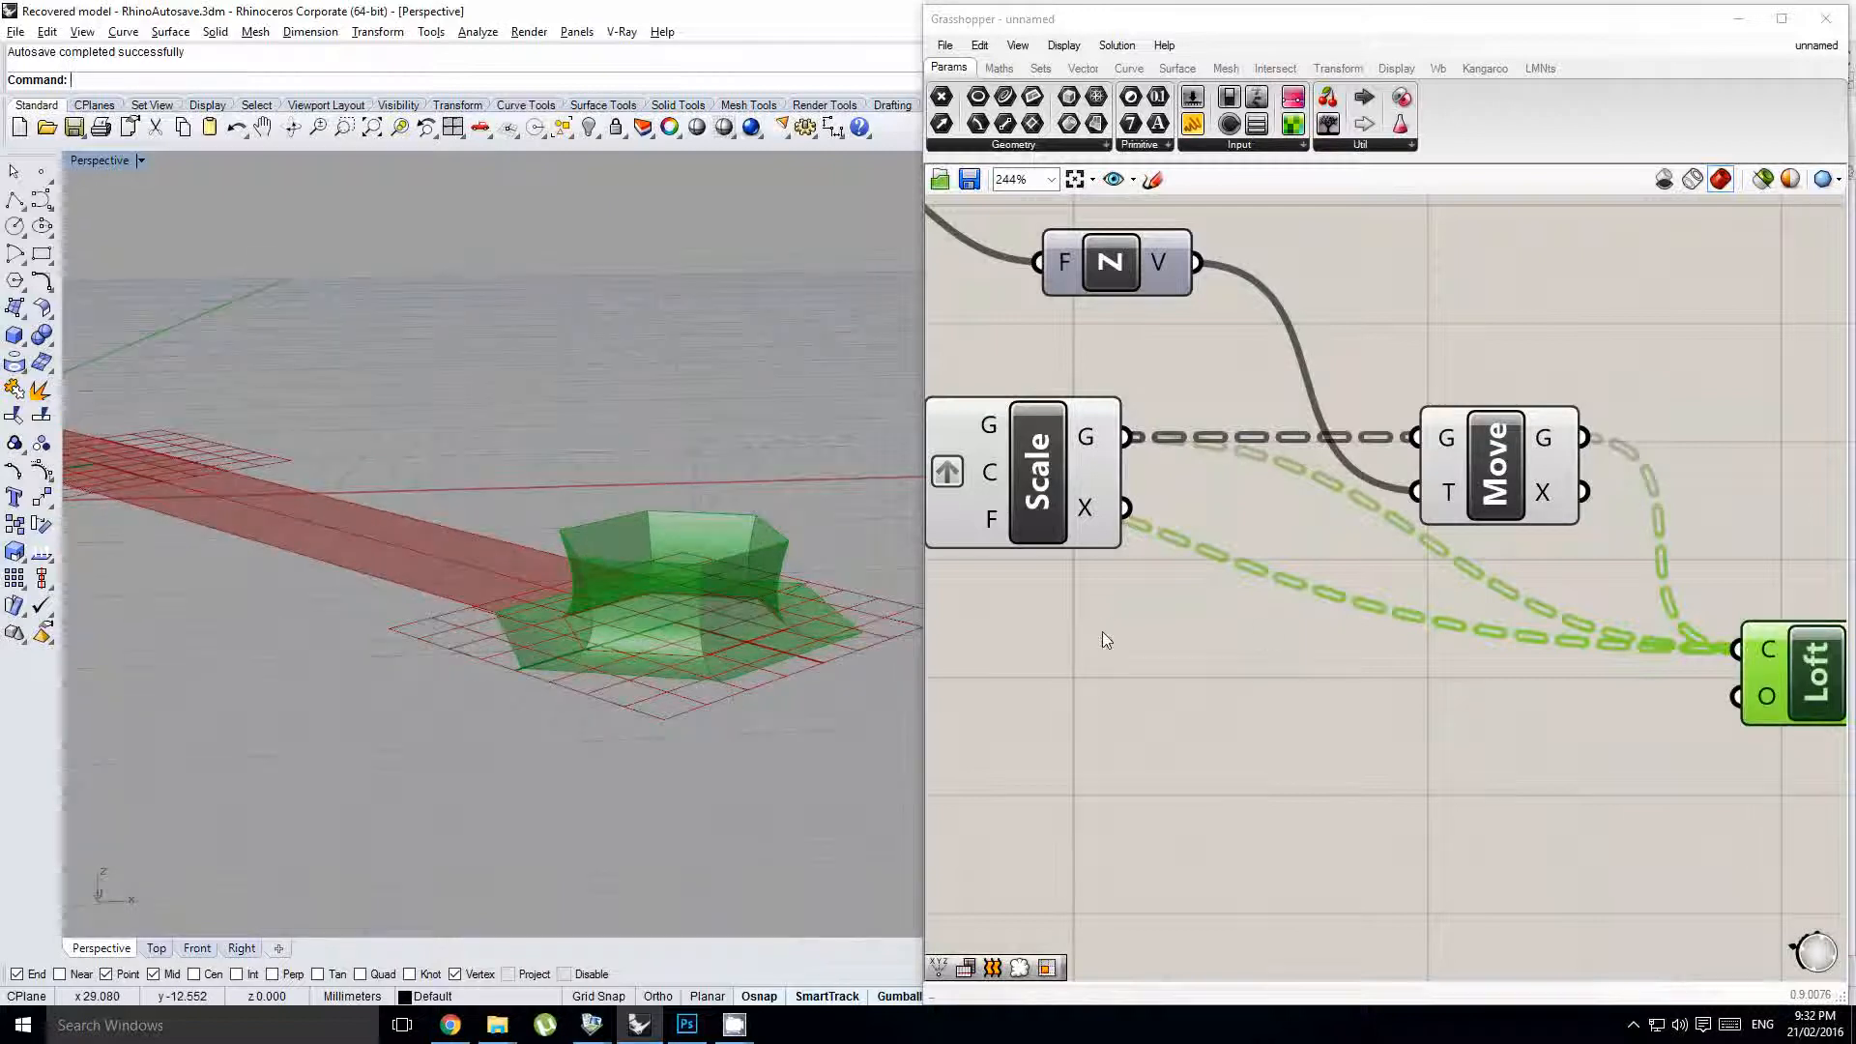
- Set the loft type to Straight in the Loft component's options input and commit the change
right_drag(1501, 635, 1122, 554)
click(1274, 569)
right_click(1380, 623)
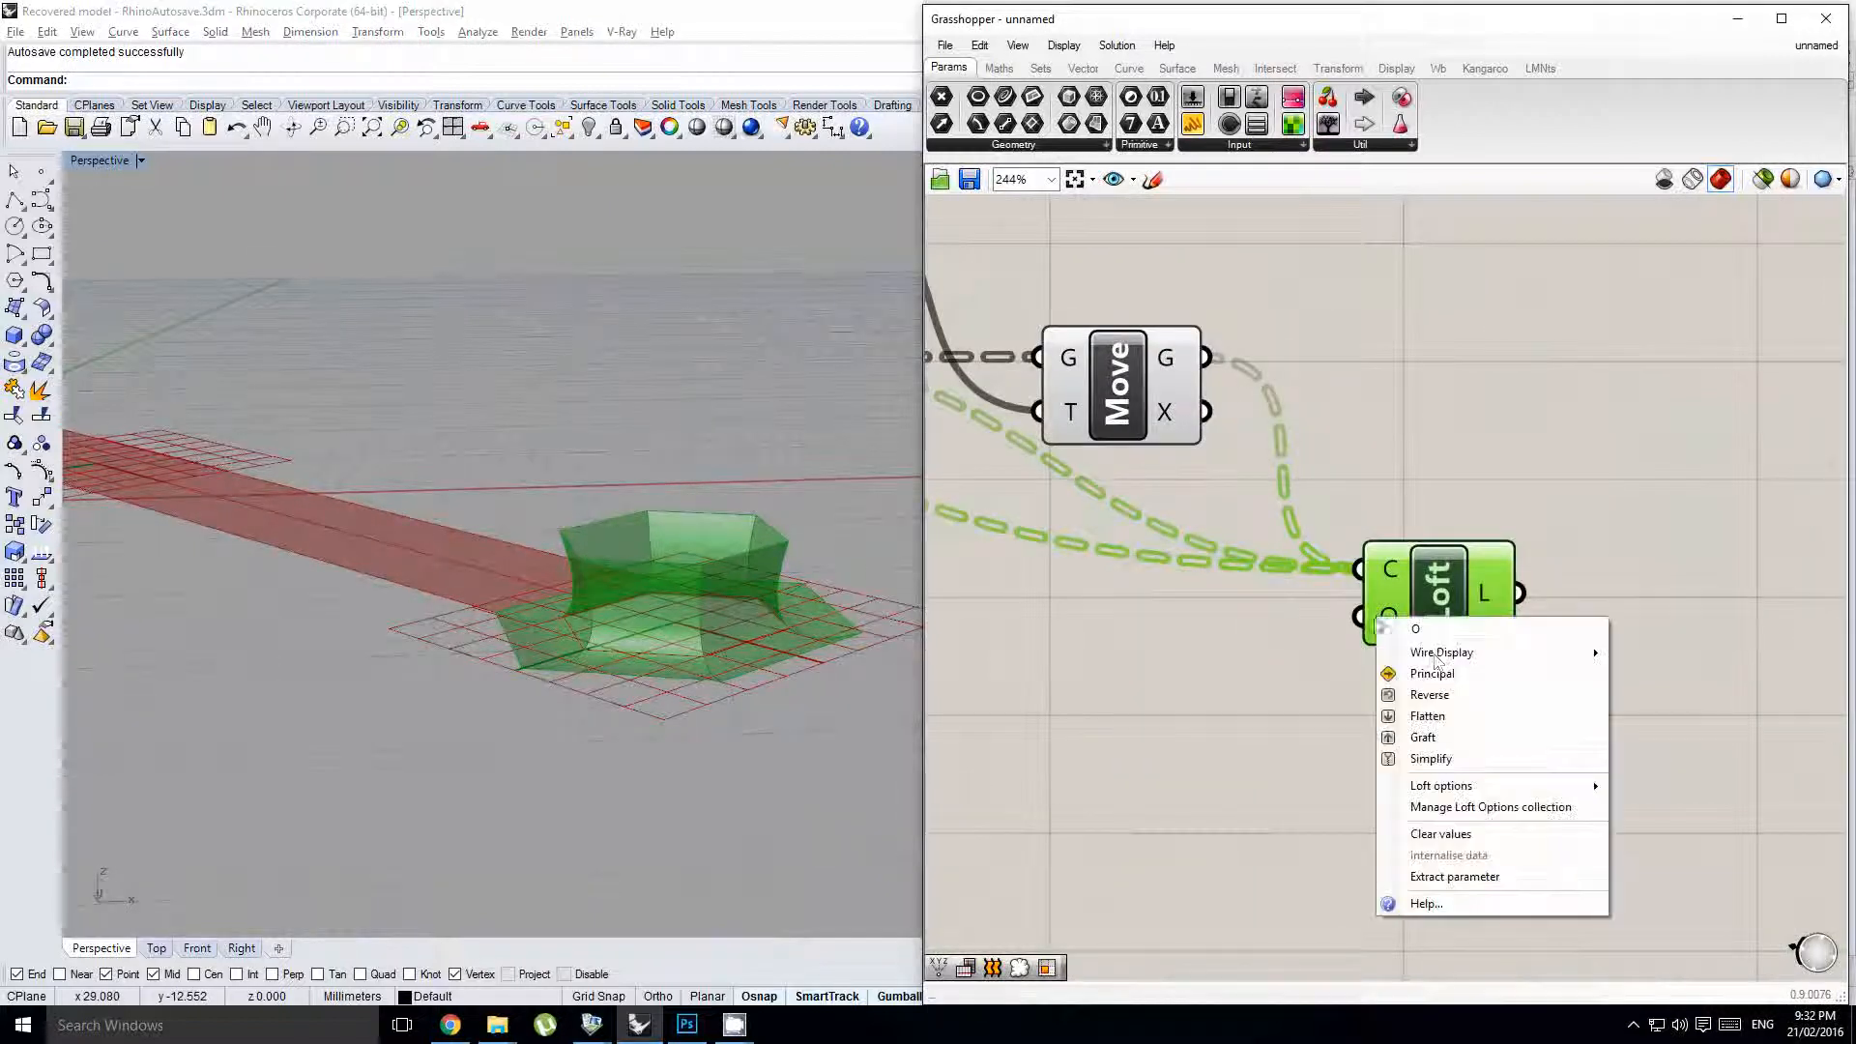
mouse_move(1499, 786)
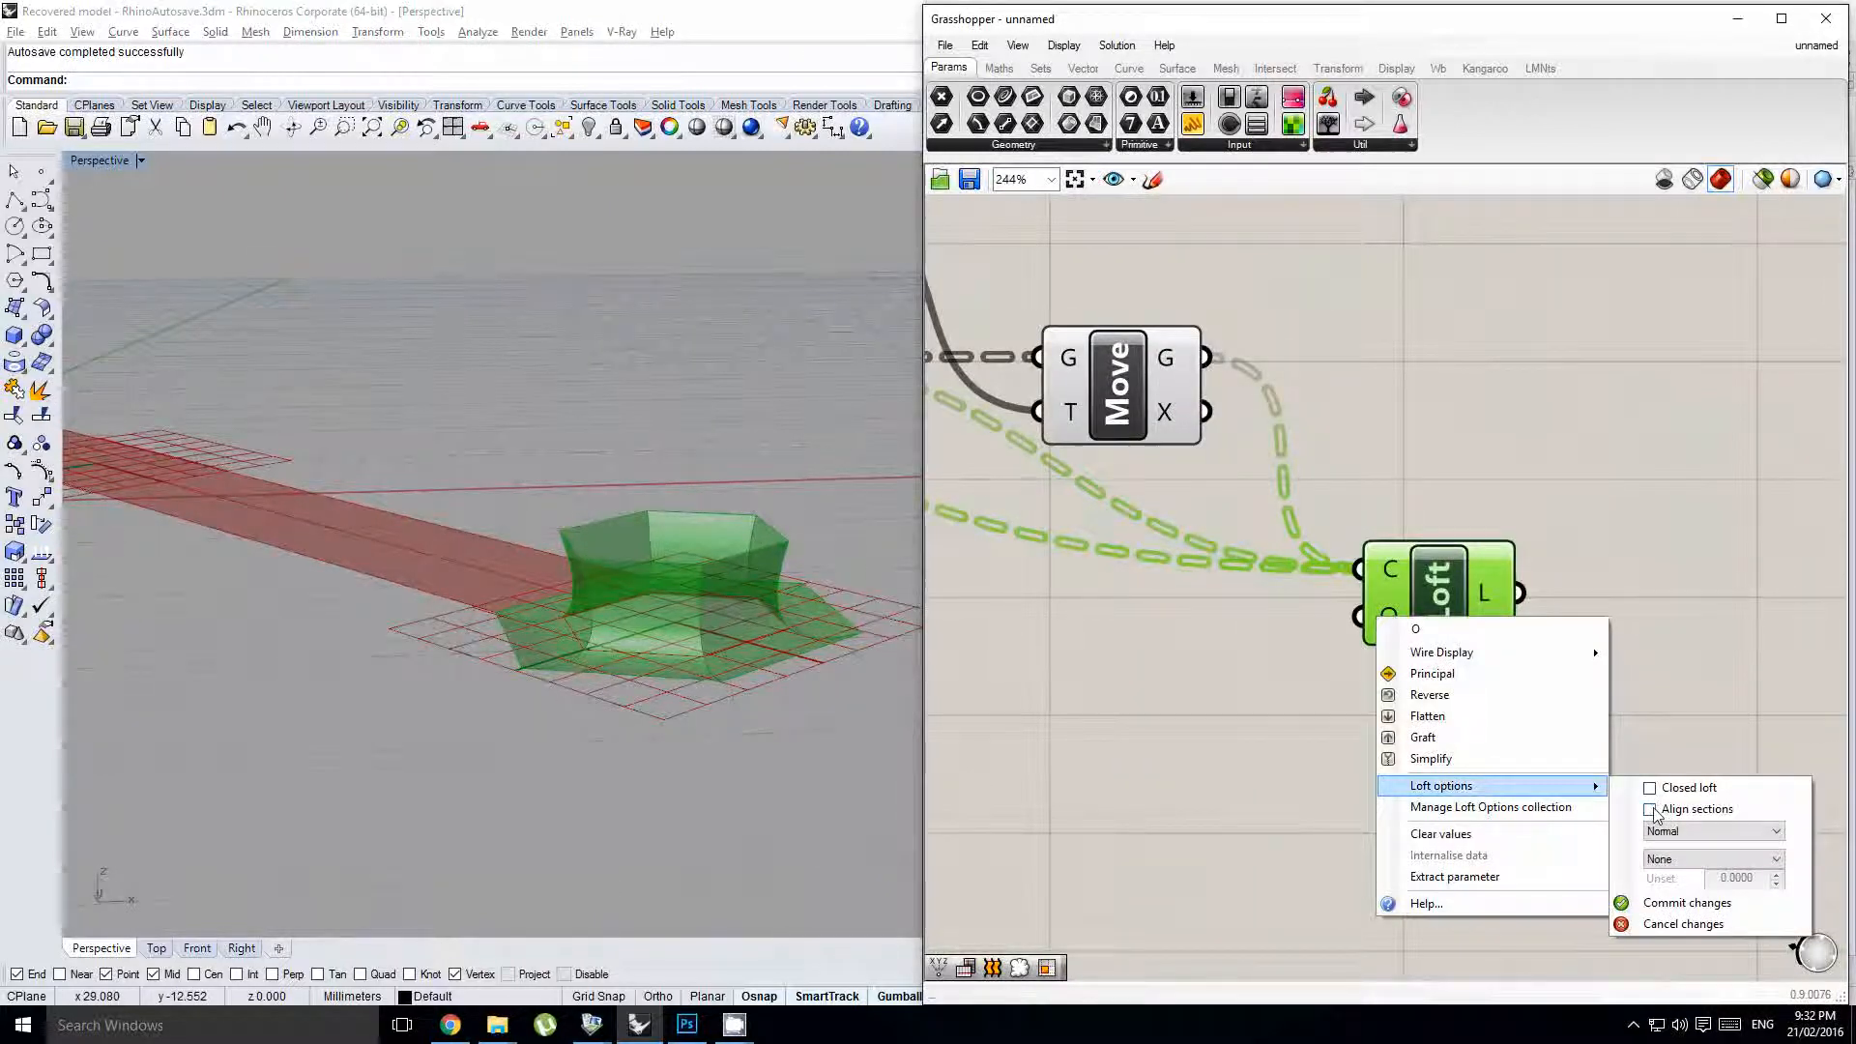
click(1679, 831)
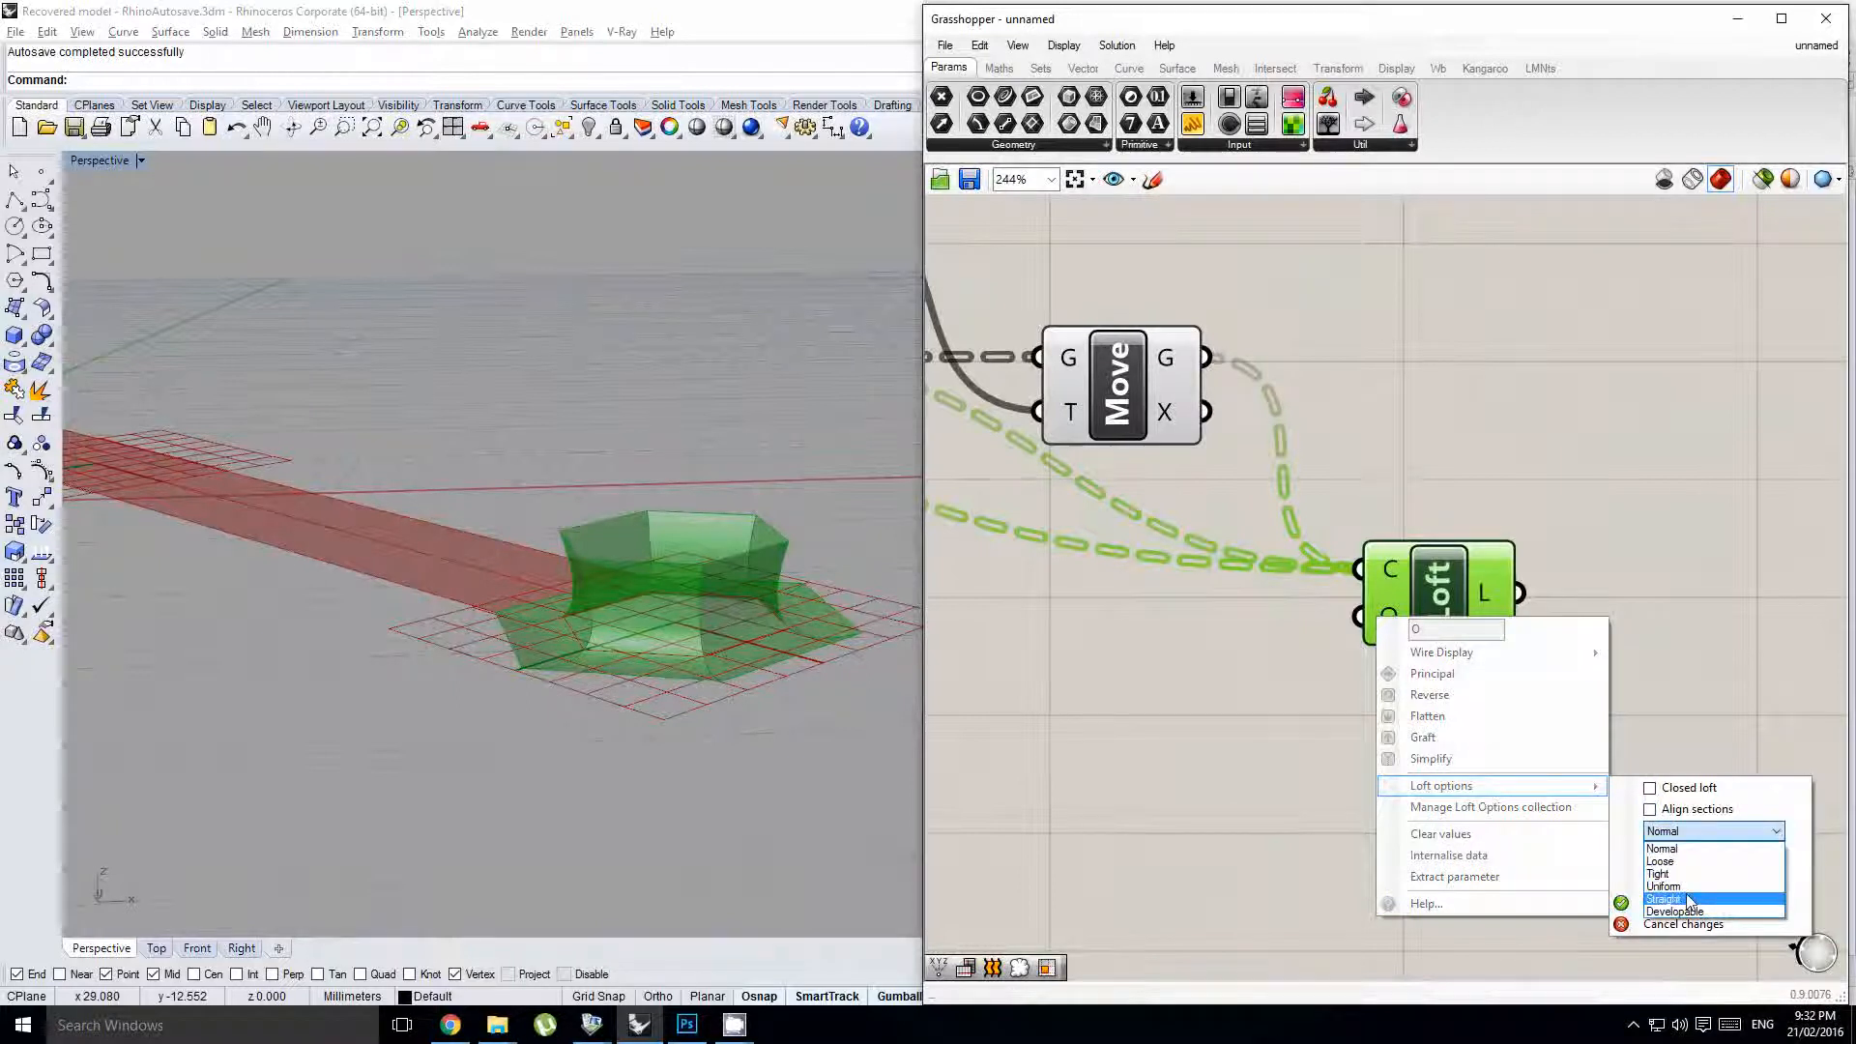
click(1688, 899)
click(1666, 903)
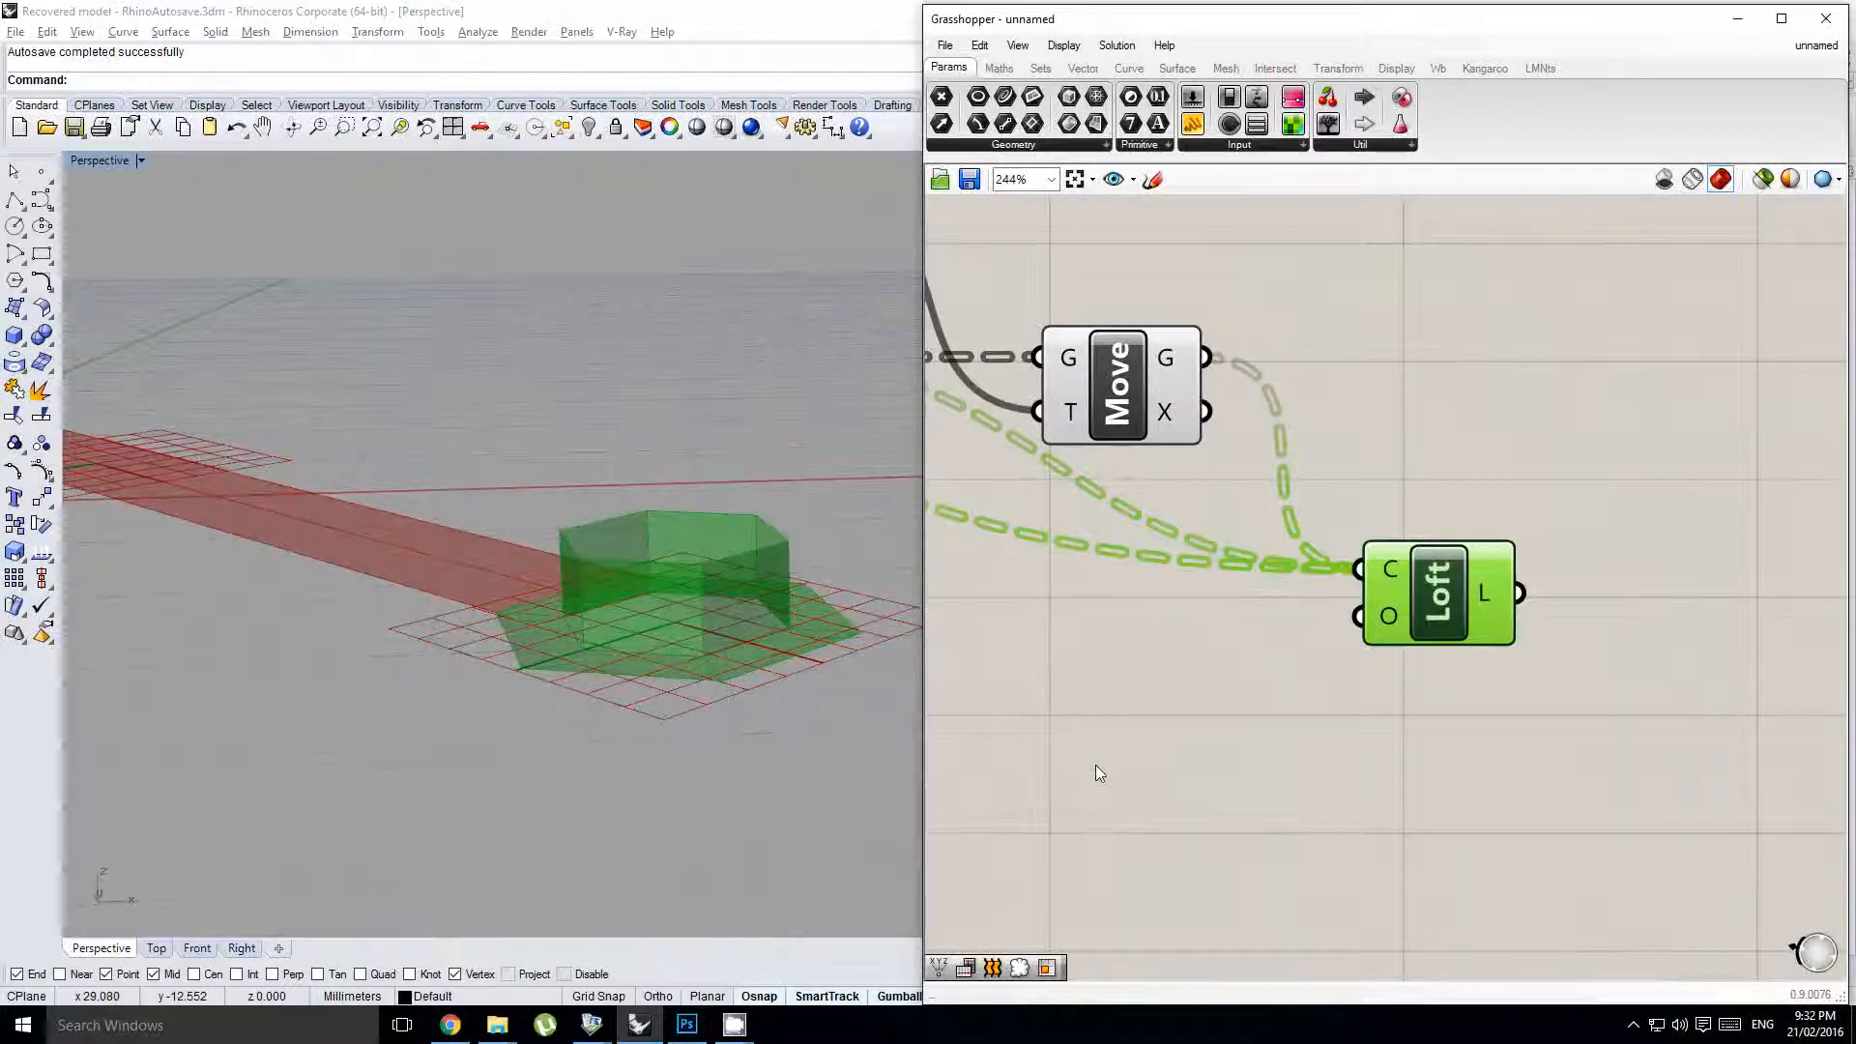
- Examine the straight lofts at both wrench ends in the Perspective viewport and the Loft component's wiring on the canvas
right_drag(733, 592, 764, 681)
scroll(650, 687, down, 3)
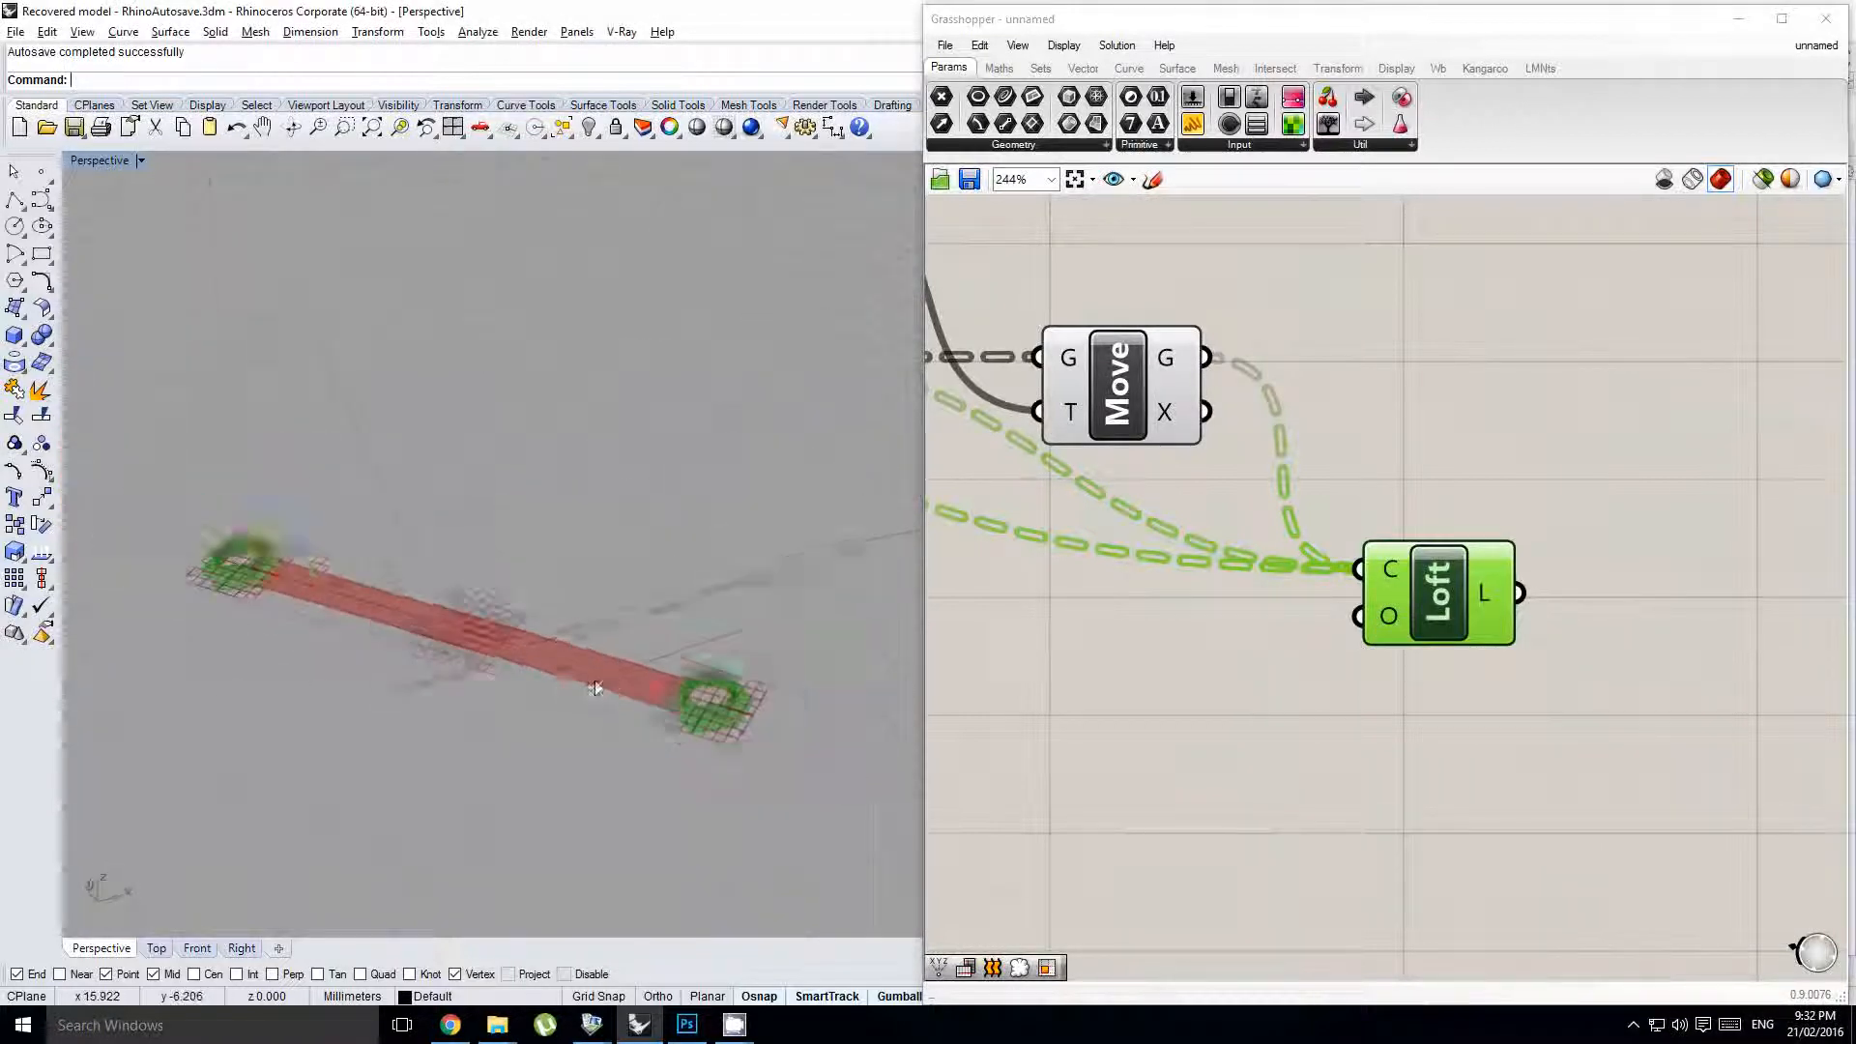
right_drag(597, 688, 851, 677)
click(1238, 626)
scroll(1400, 610, down, 3)
click(1400, 610)
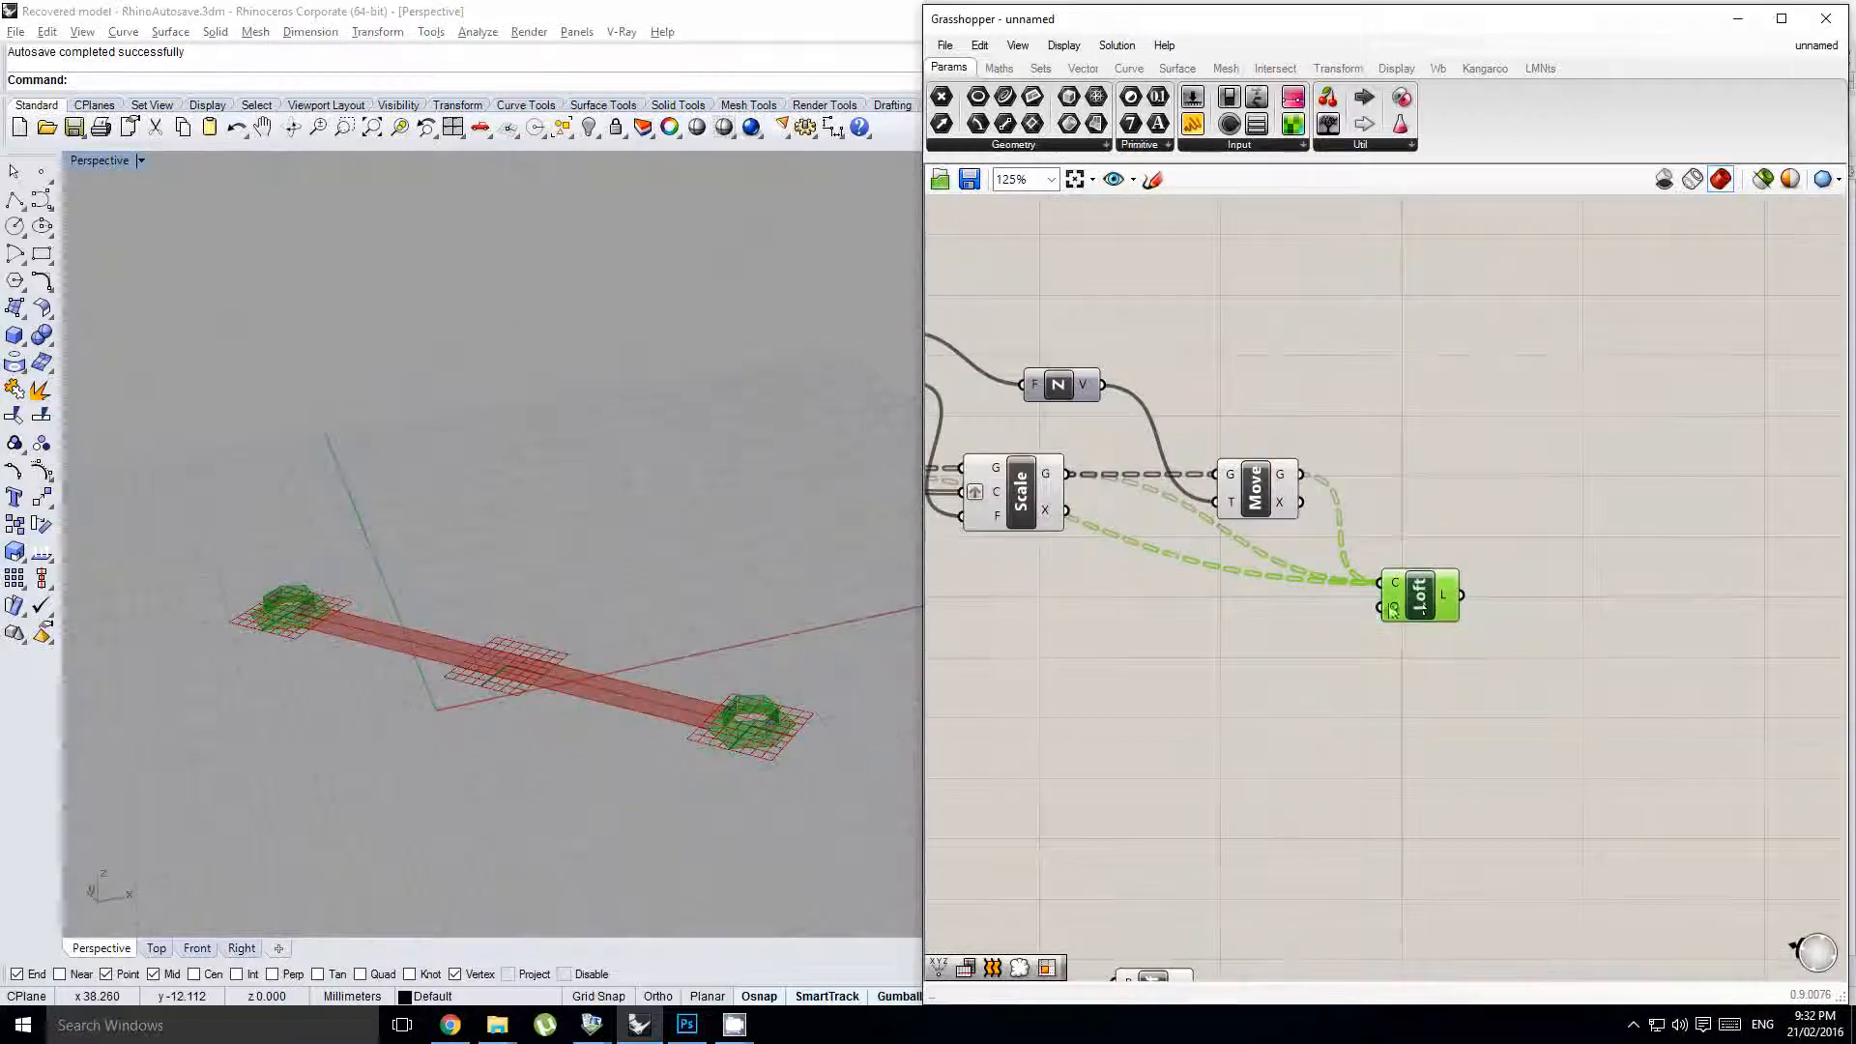
- Delete the Move component between Scale and Loft, and reposition the Loft component closer to Scale
scroll(1392, 611, up, 1)
right_drag(1297, 648, 1321, 634)
click(1301, 642)
scroll(1452, 577, up, 1)
click(1452, 577)
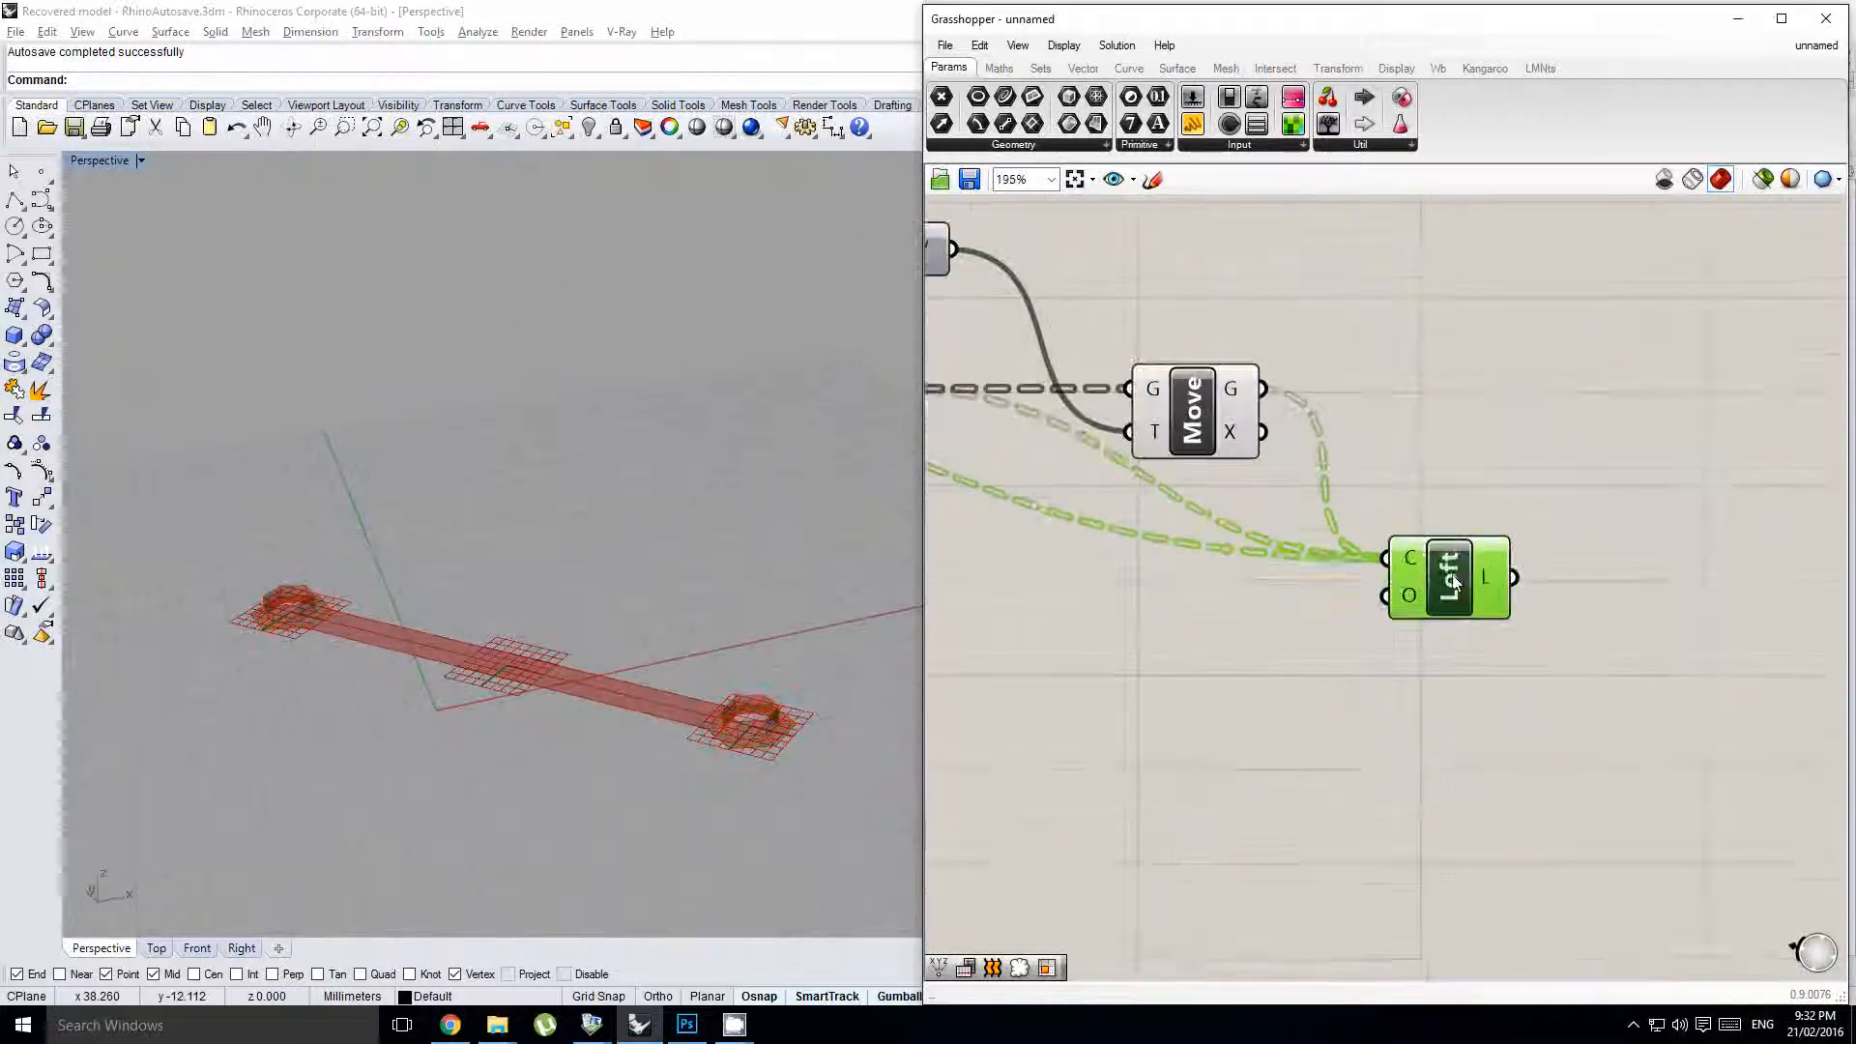
scroll(1392, 630, up, 2)
click(1397, 633)
click(1121, 346)
right_drag(1119, 343, 1433, 463)
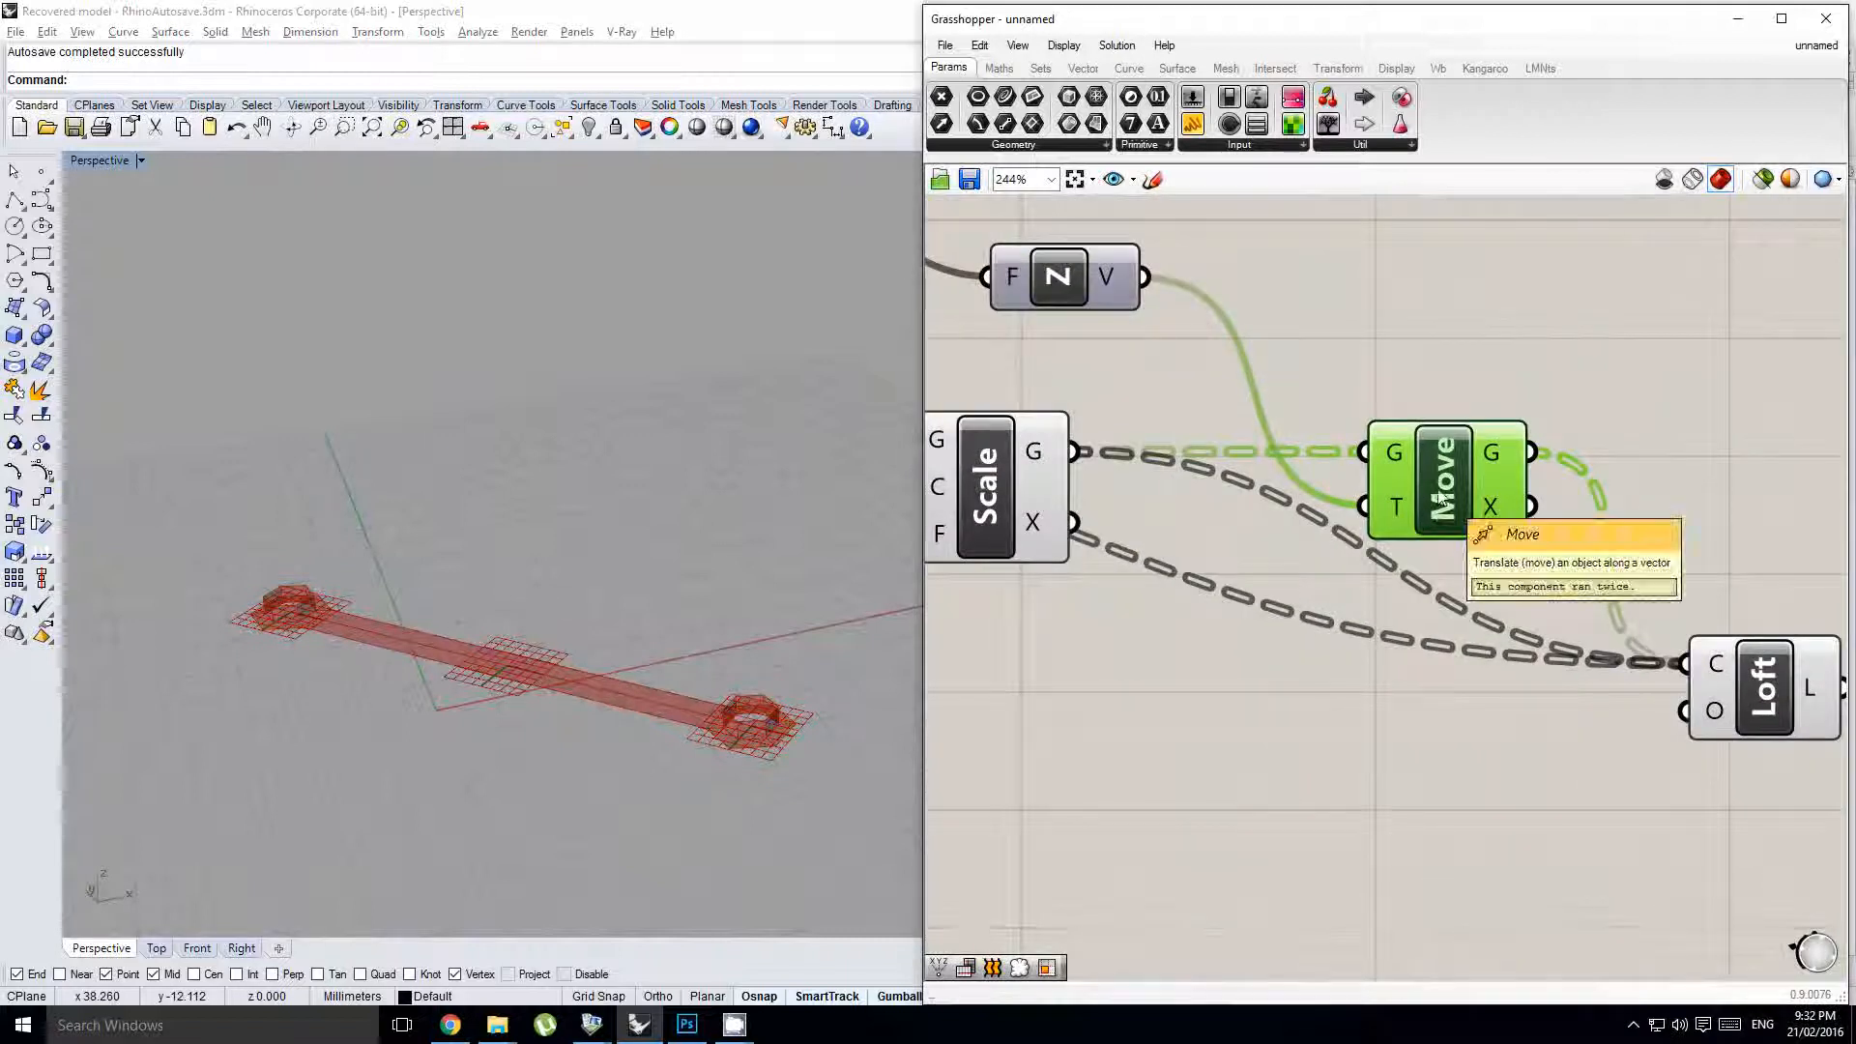
key(Delete)
scroll(1437, 493, down, 3)
scroll(1441, 508, up, 1)
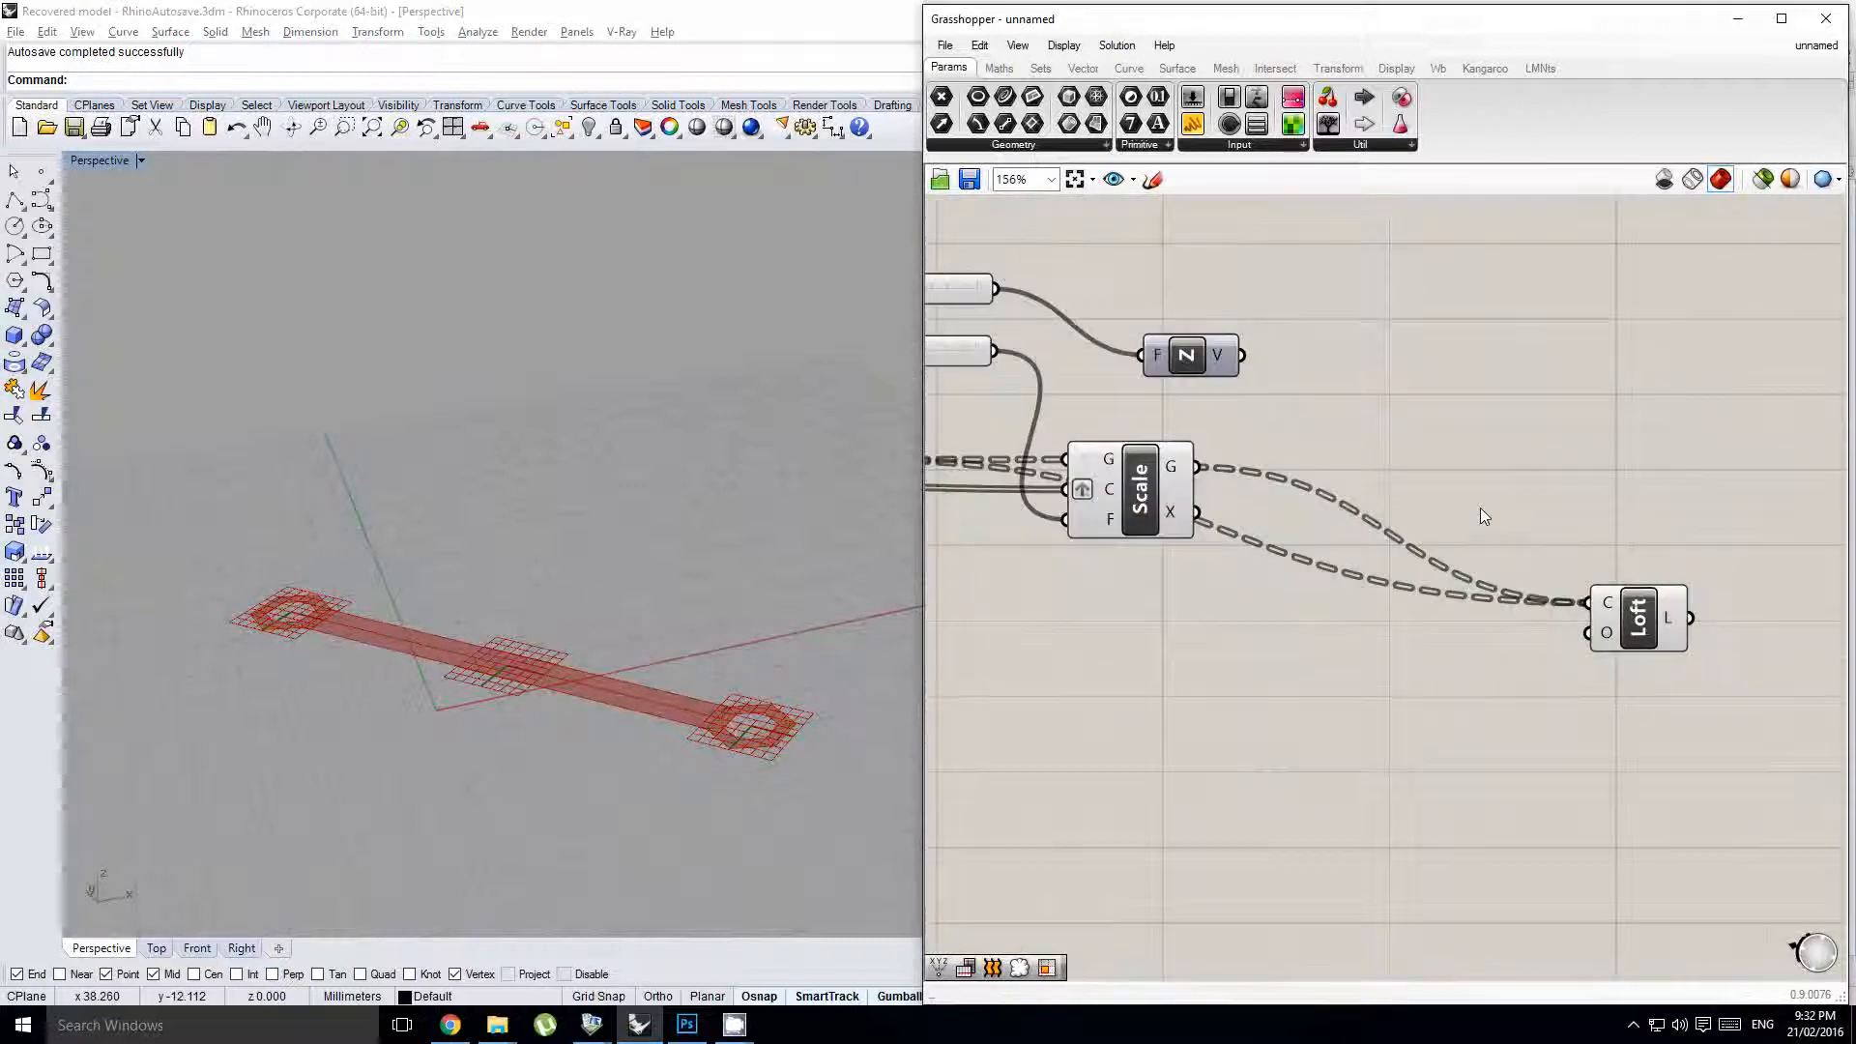
drag(1630, 634, 1508, 584)
scroll(1315, 622, down, 2)
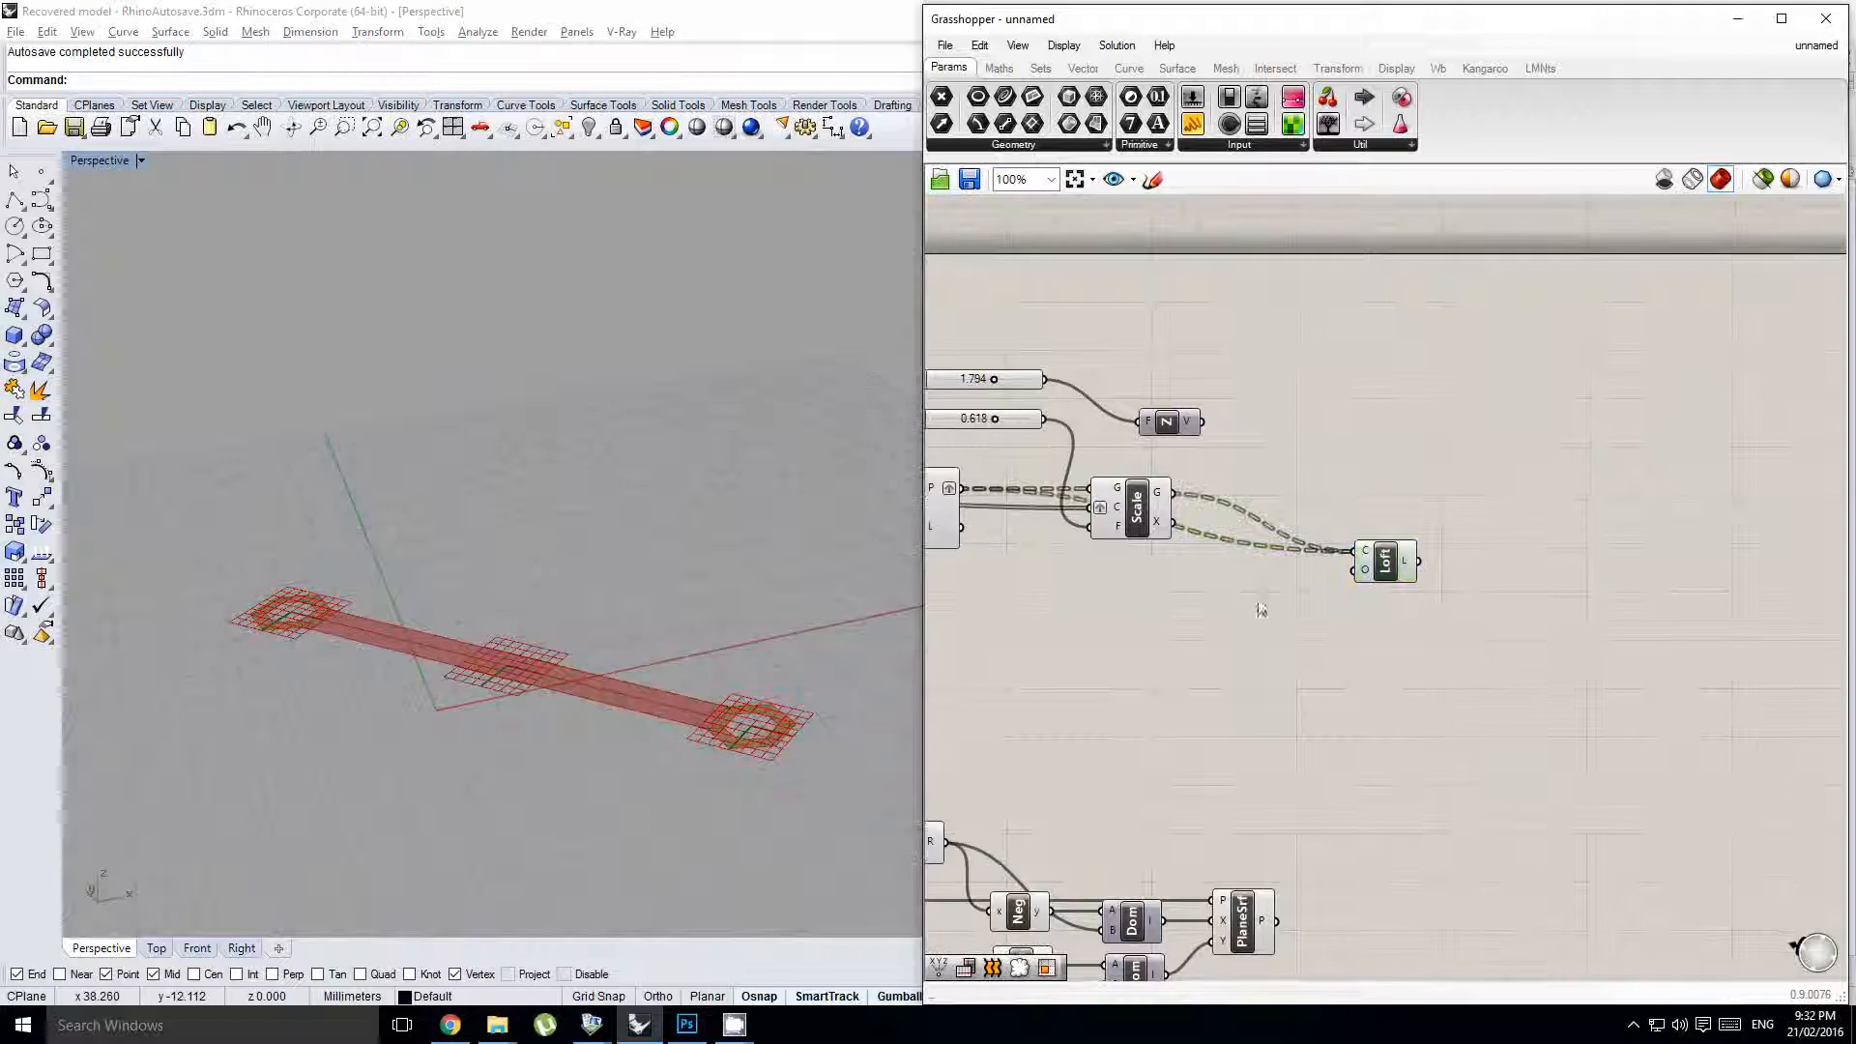
- Add a Deconstruct Brep component beside the Loft and connect the Loft output to its brep input
right_drag(1473, 806, 1435, 769)
double_click(1380, 700)
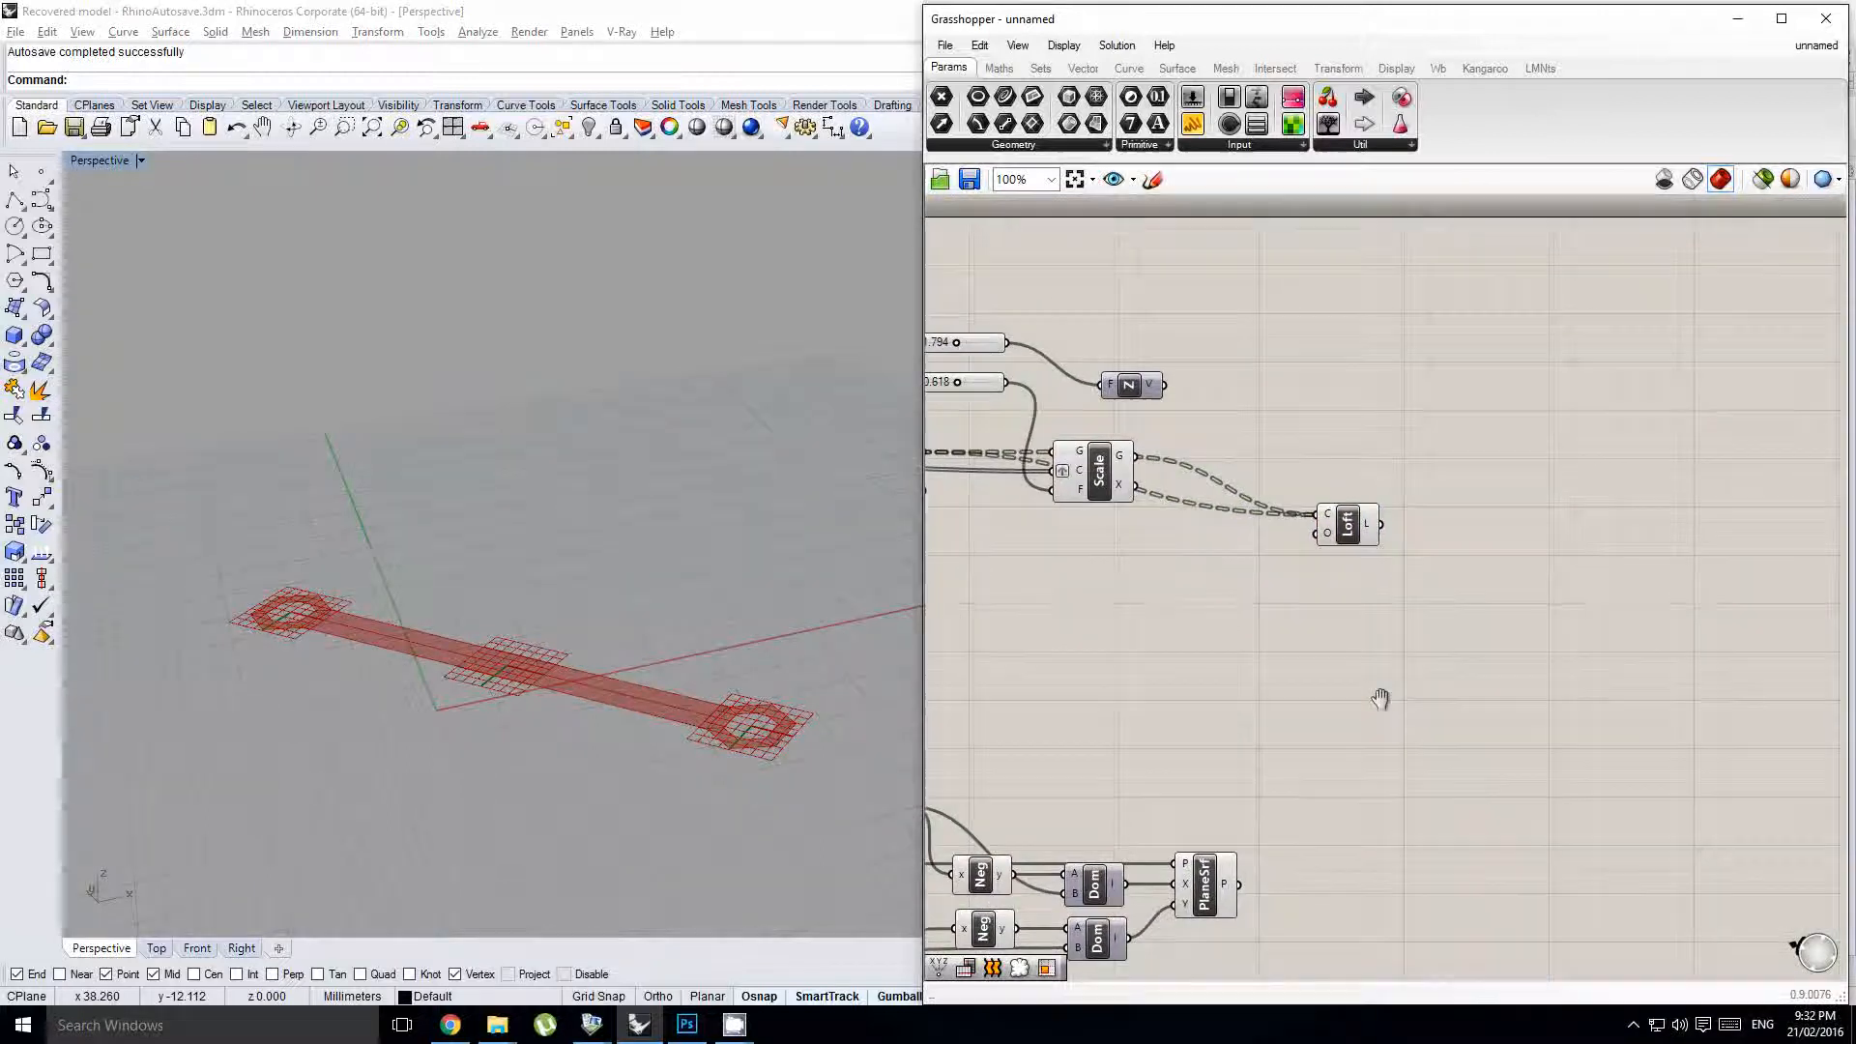
text(debrep)
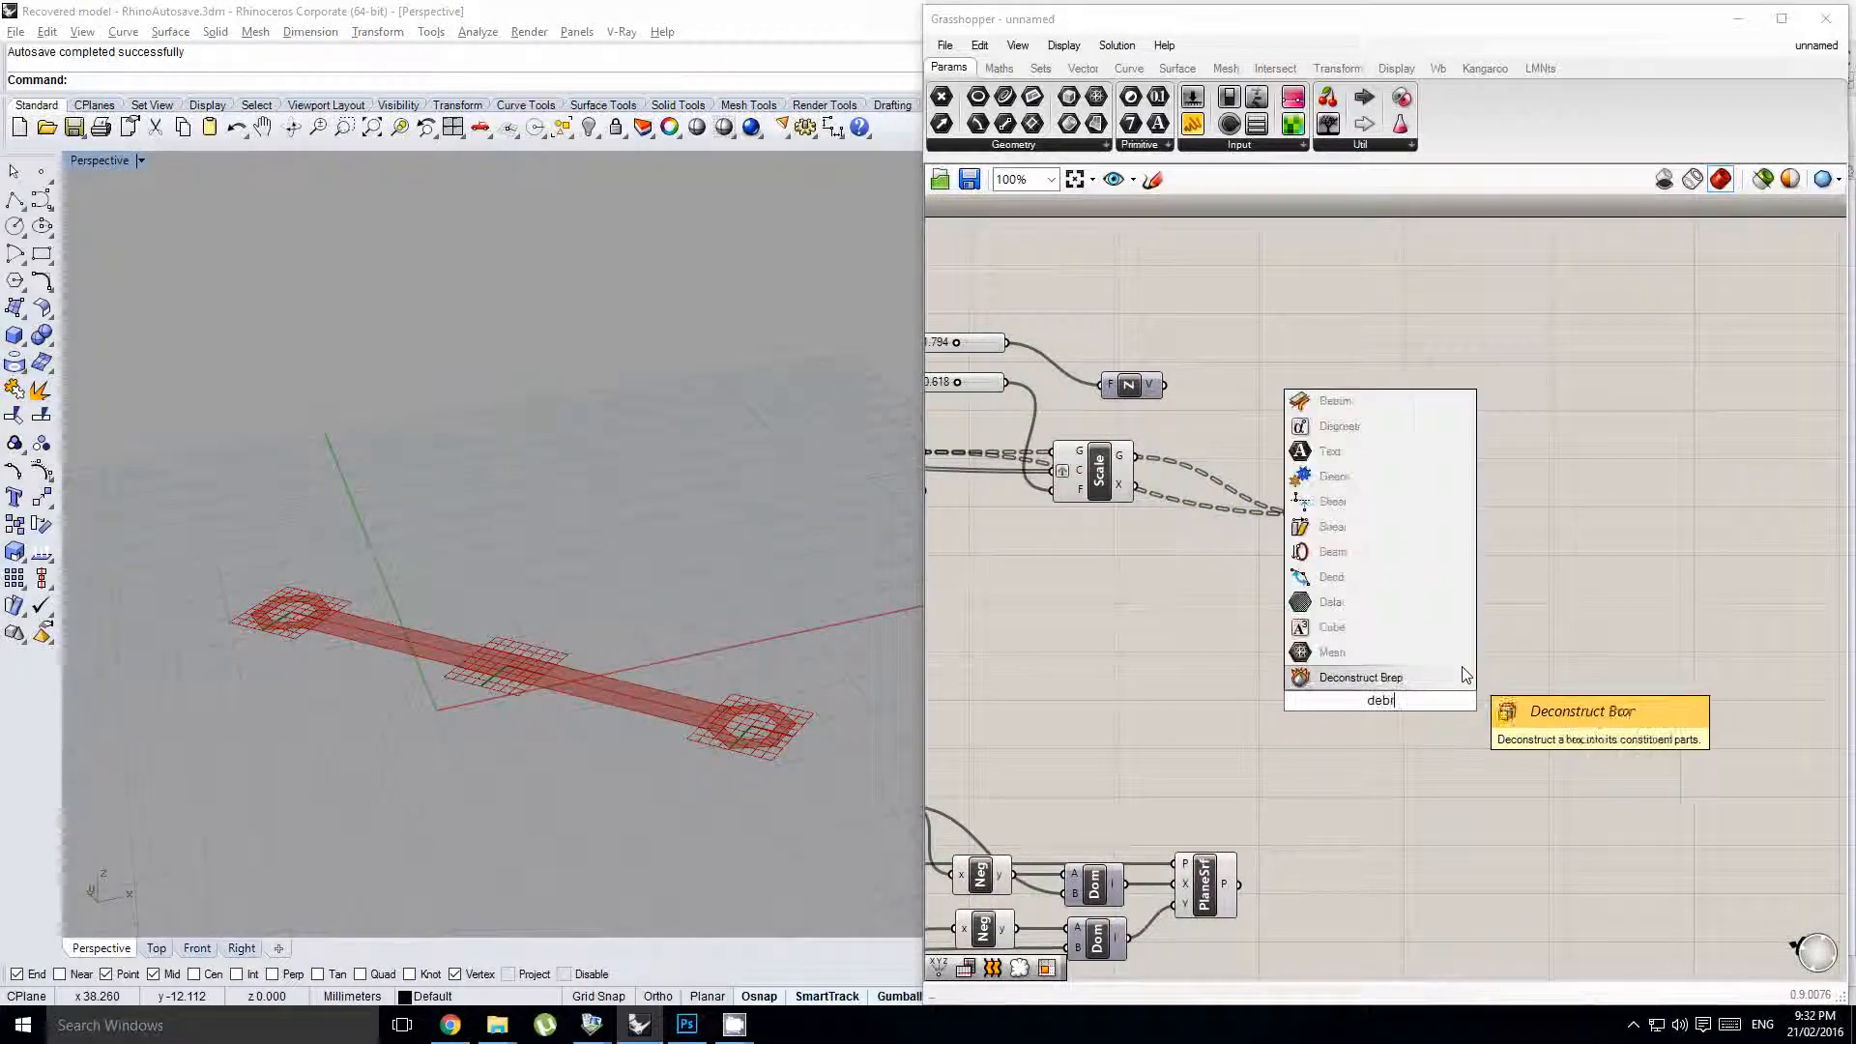
key(Return)
drag(1381, 696, 1489, 548)
scroll(1402, 523, up, 1)
right_drag(1561, 589, 1433, 584)
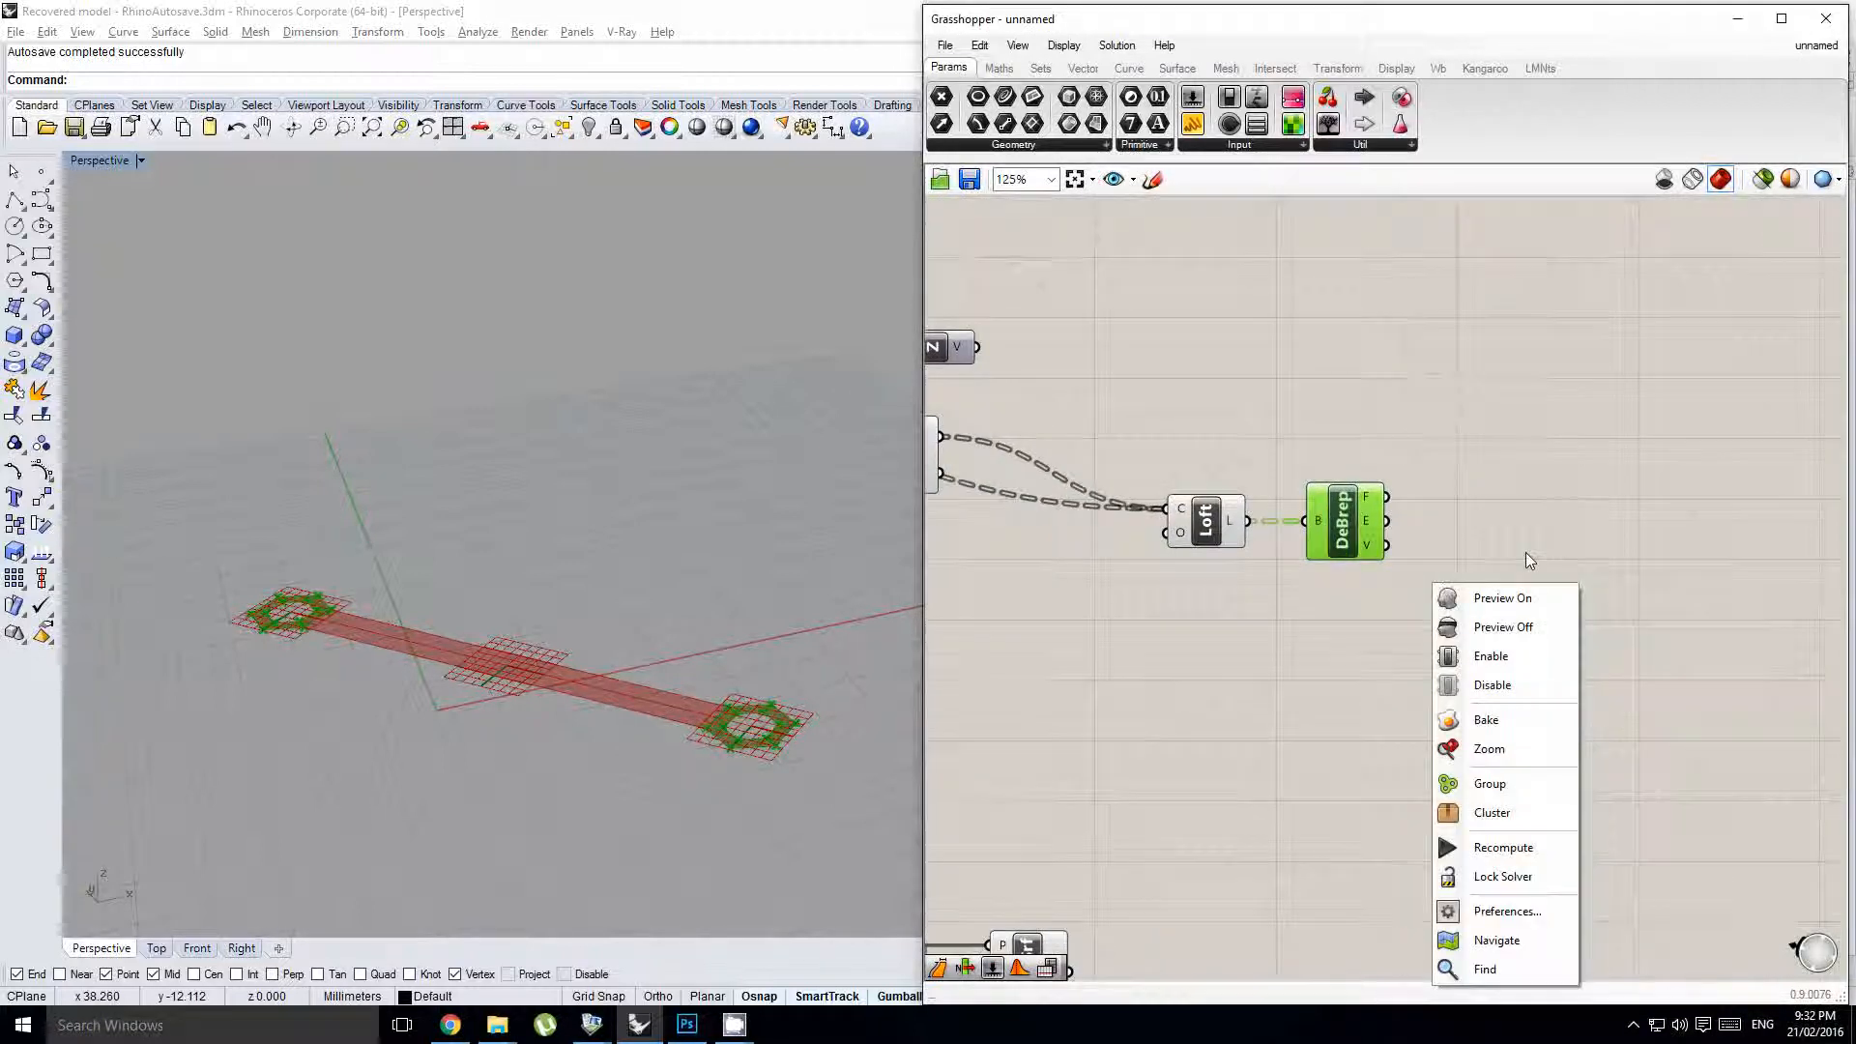
- Add a Mesh Surface component and connect the faces output of Deconstruct Brep to its surface input
double_click(1527, 552)
text(mesh s)
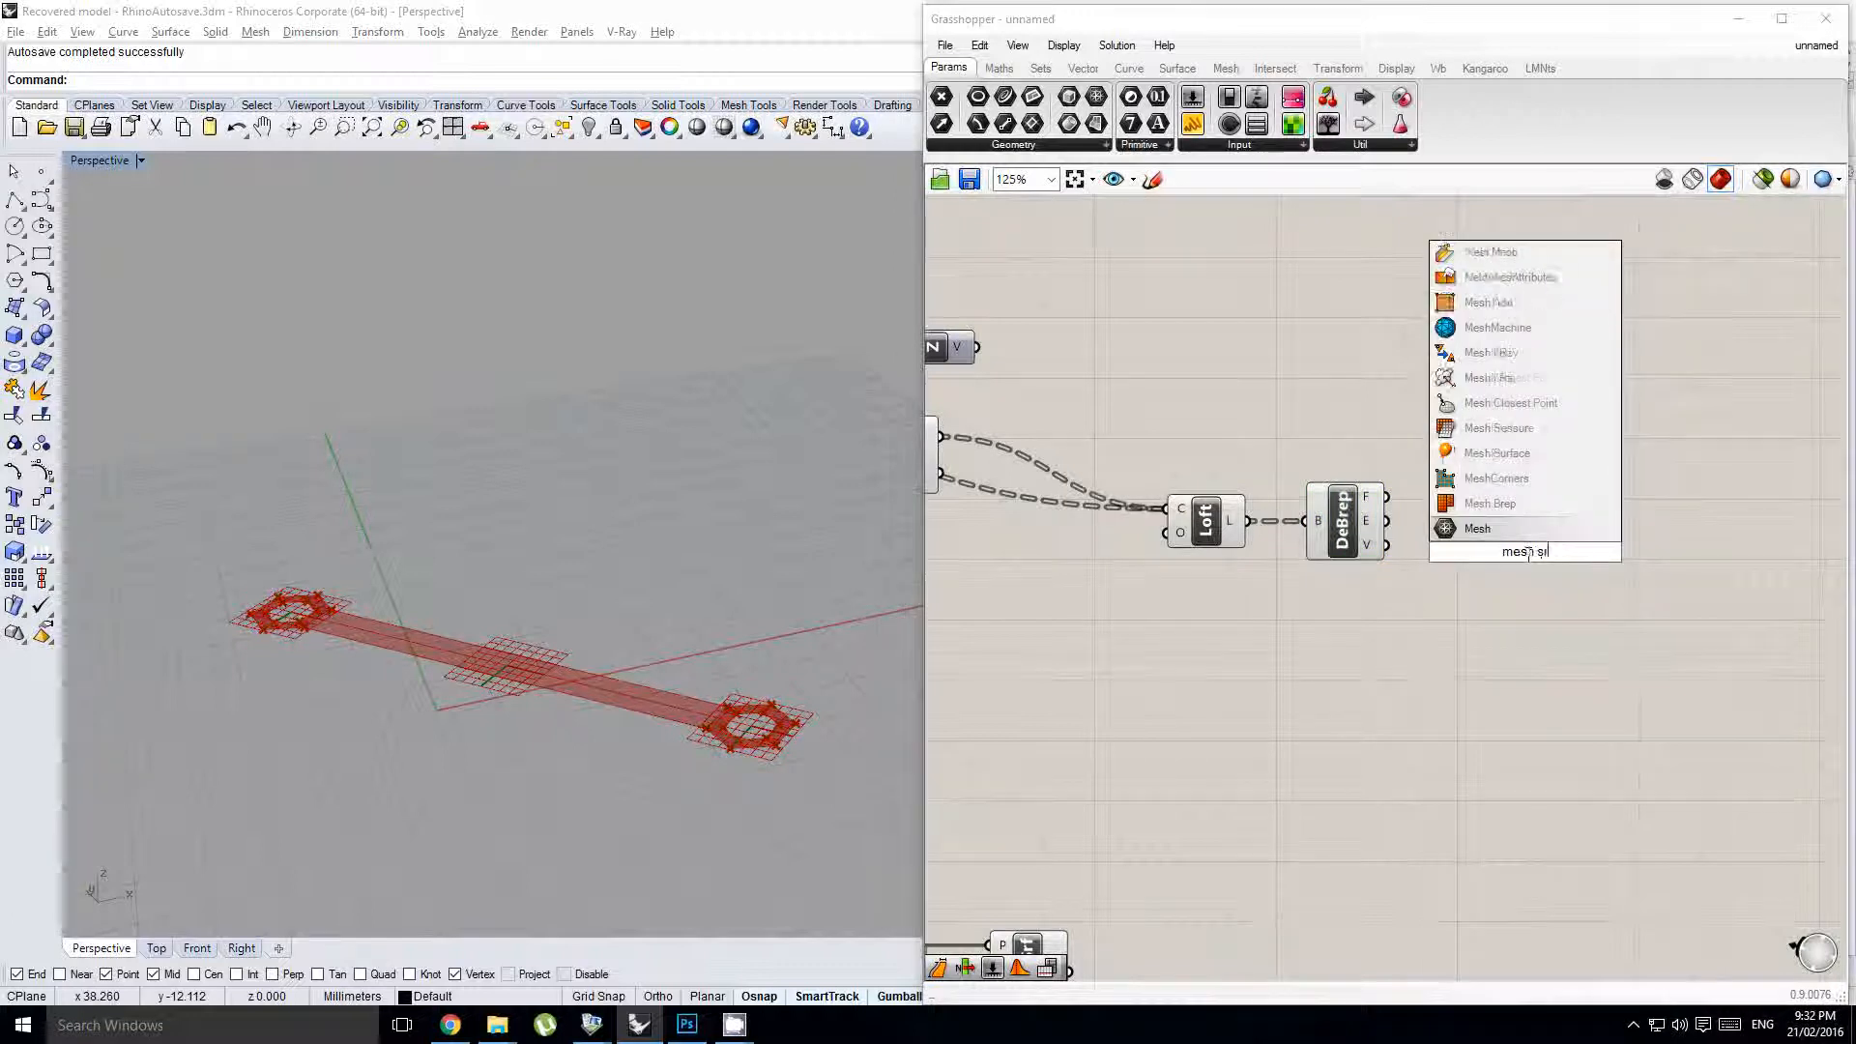
text(r)
key(BackSpace)
text(urf)
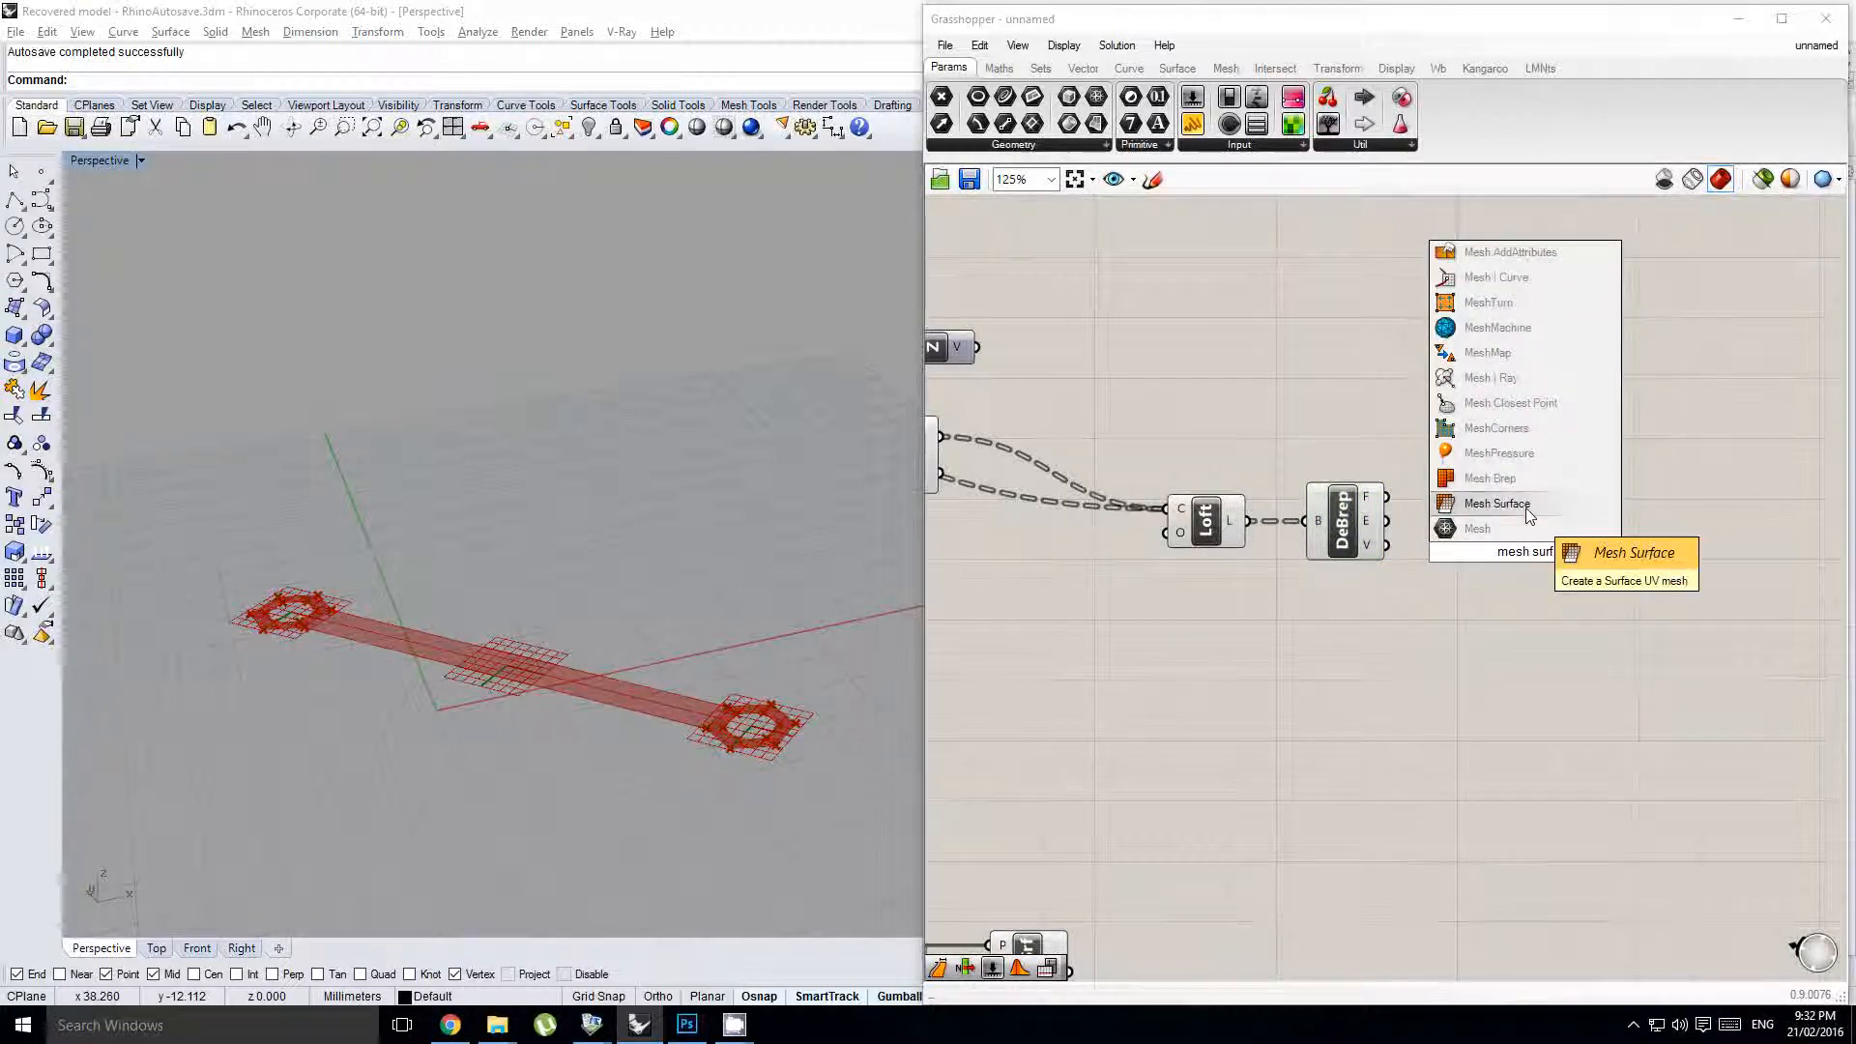
click(1529, 507)
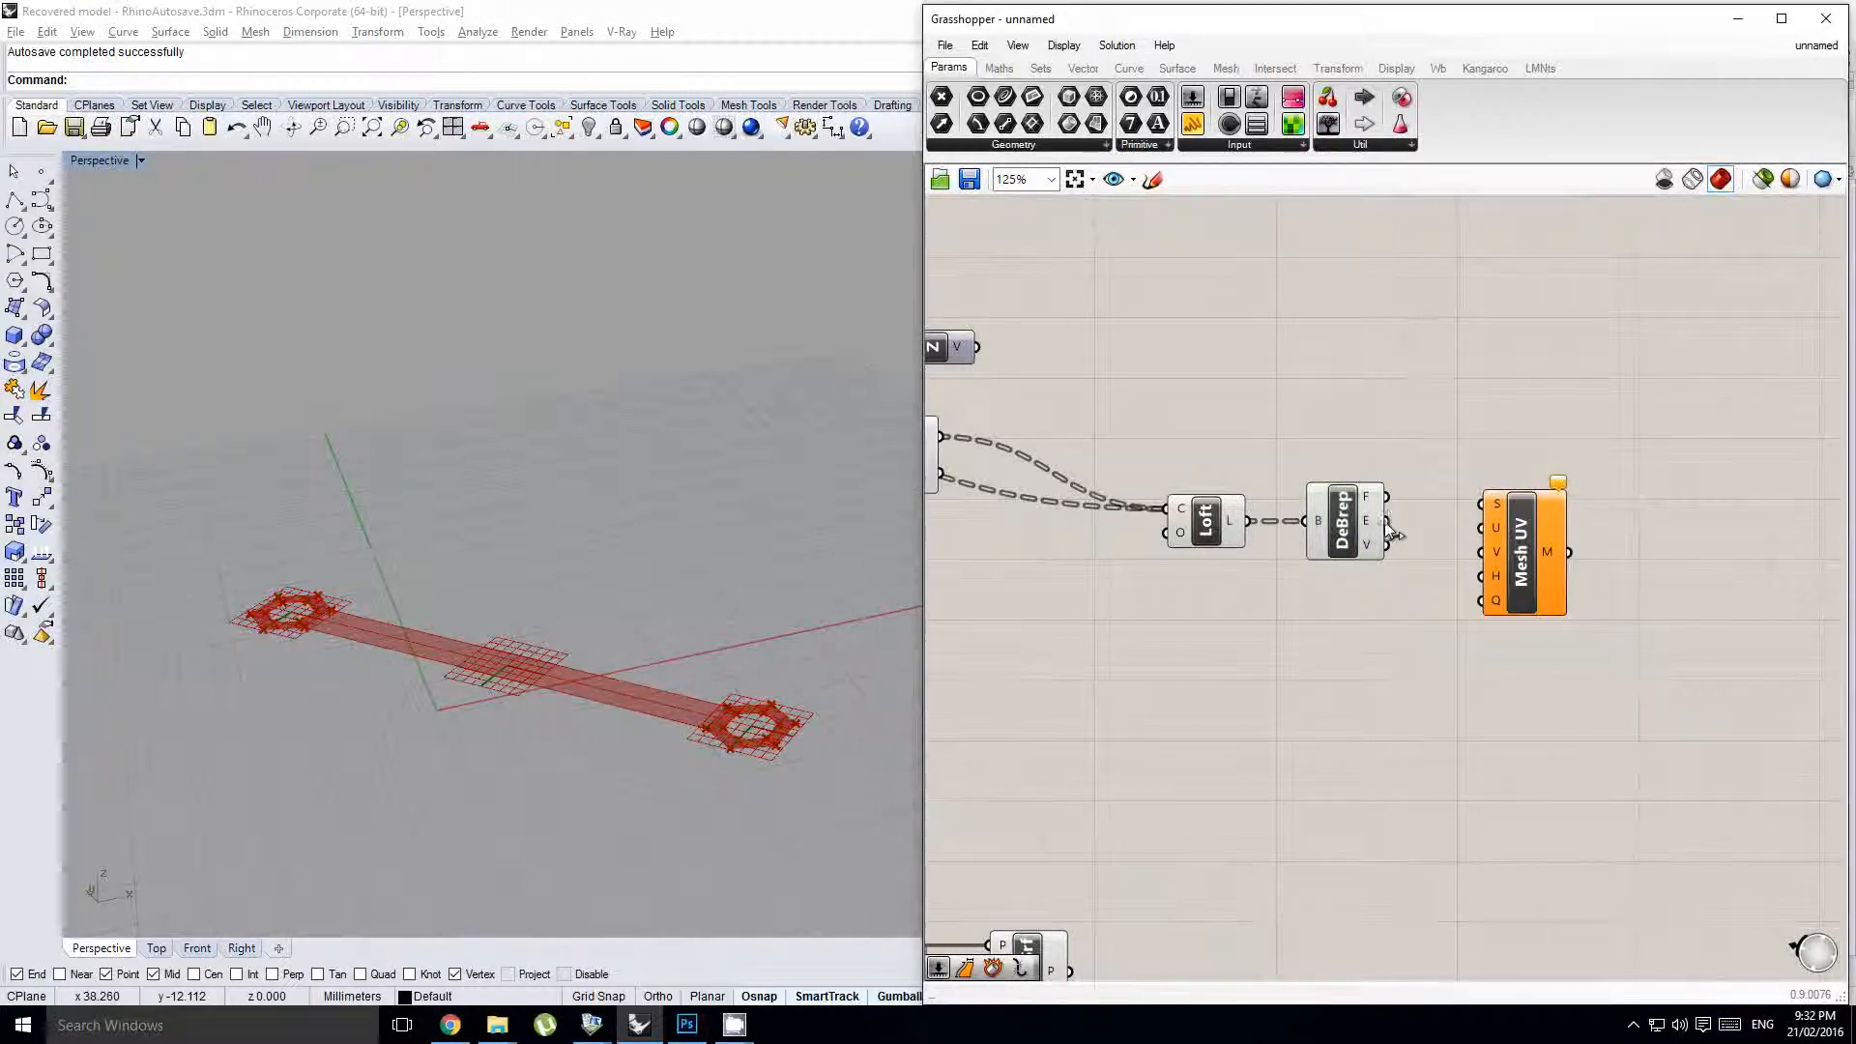
drag(1389, 503, 1547, 527)
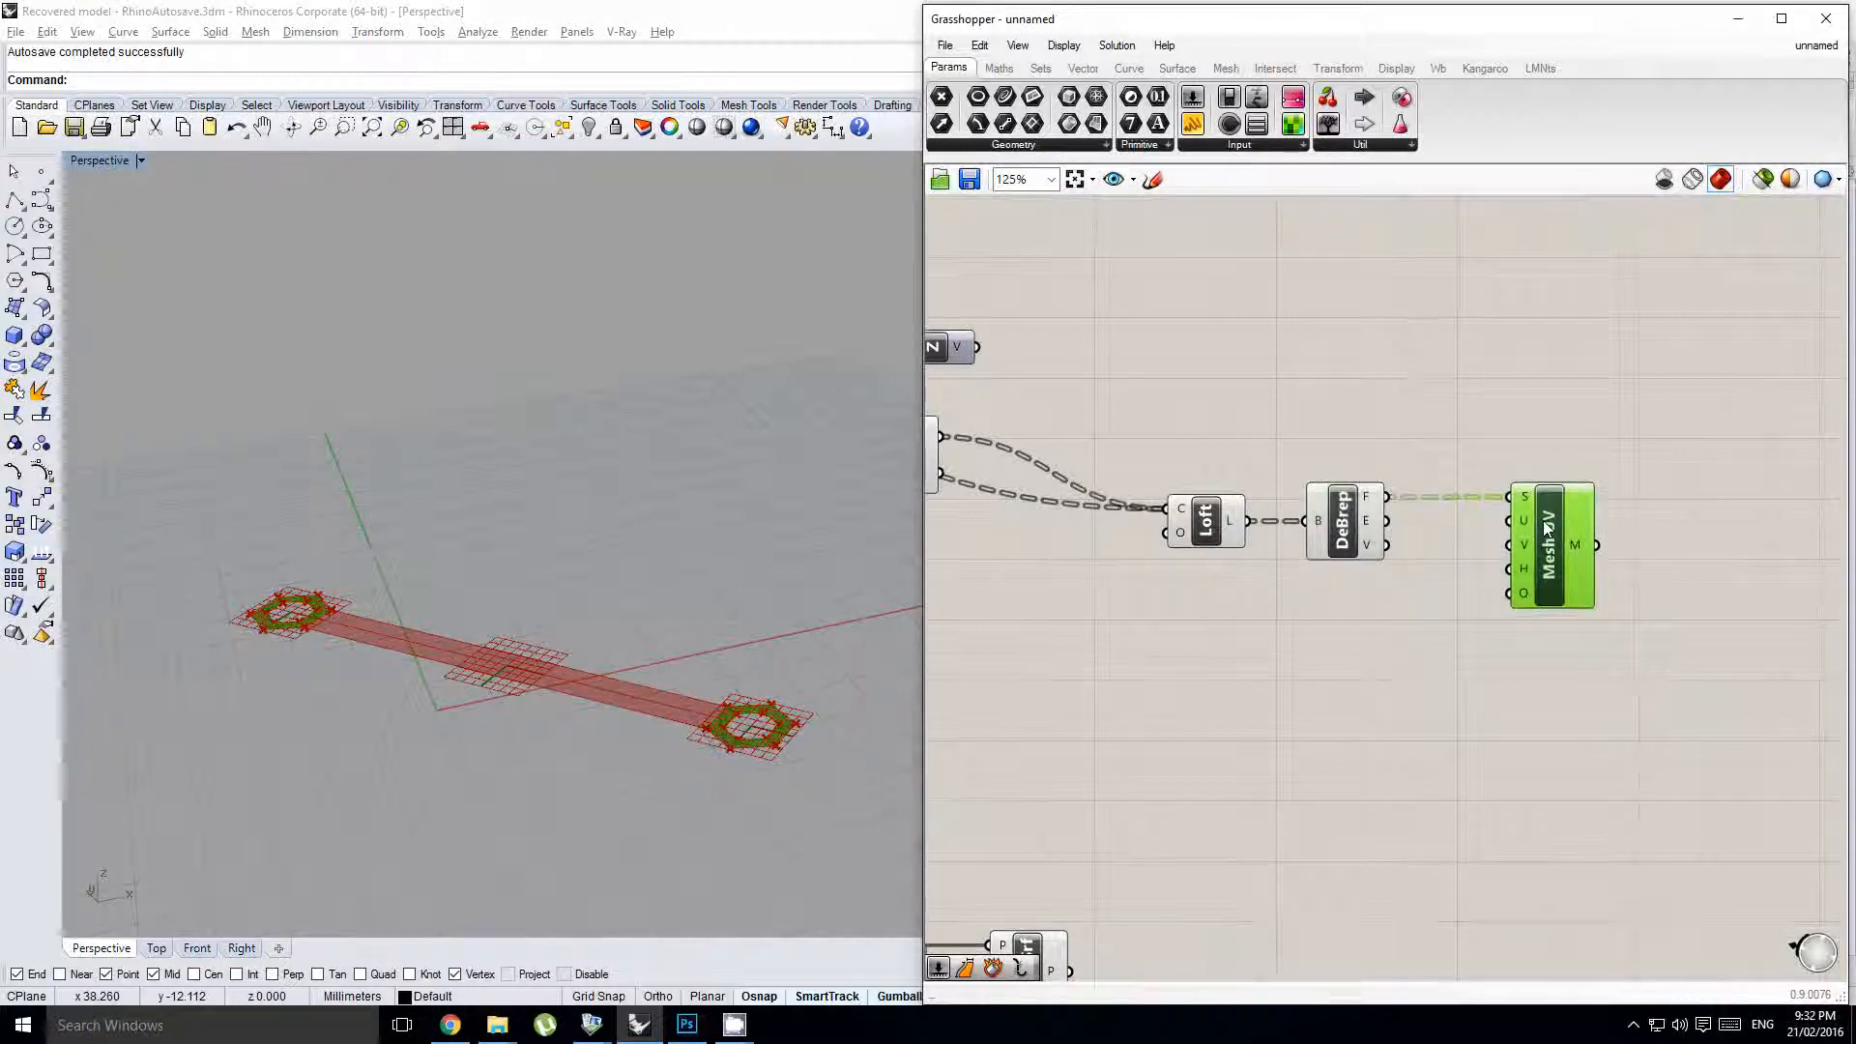
scroll(622, 684, up, 8)
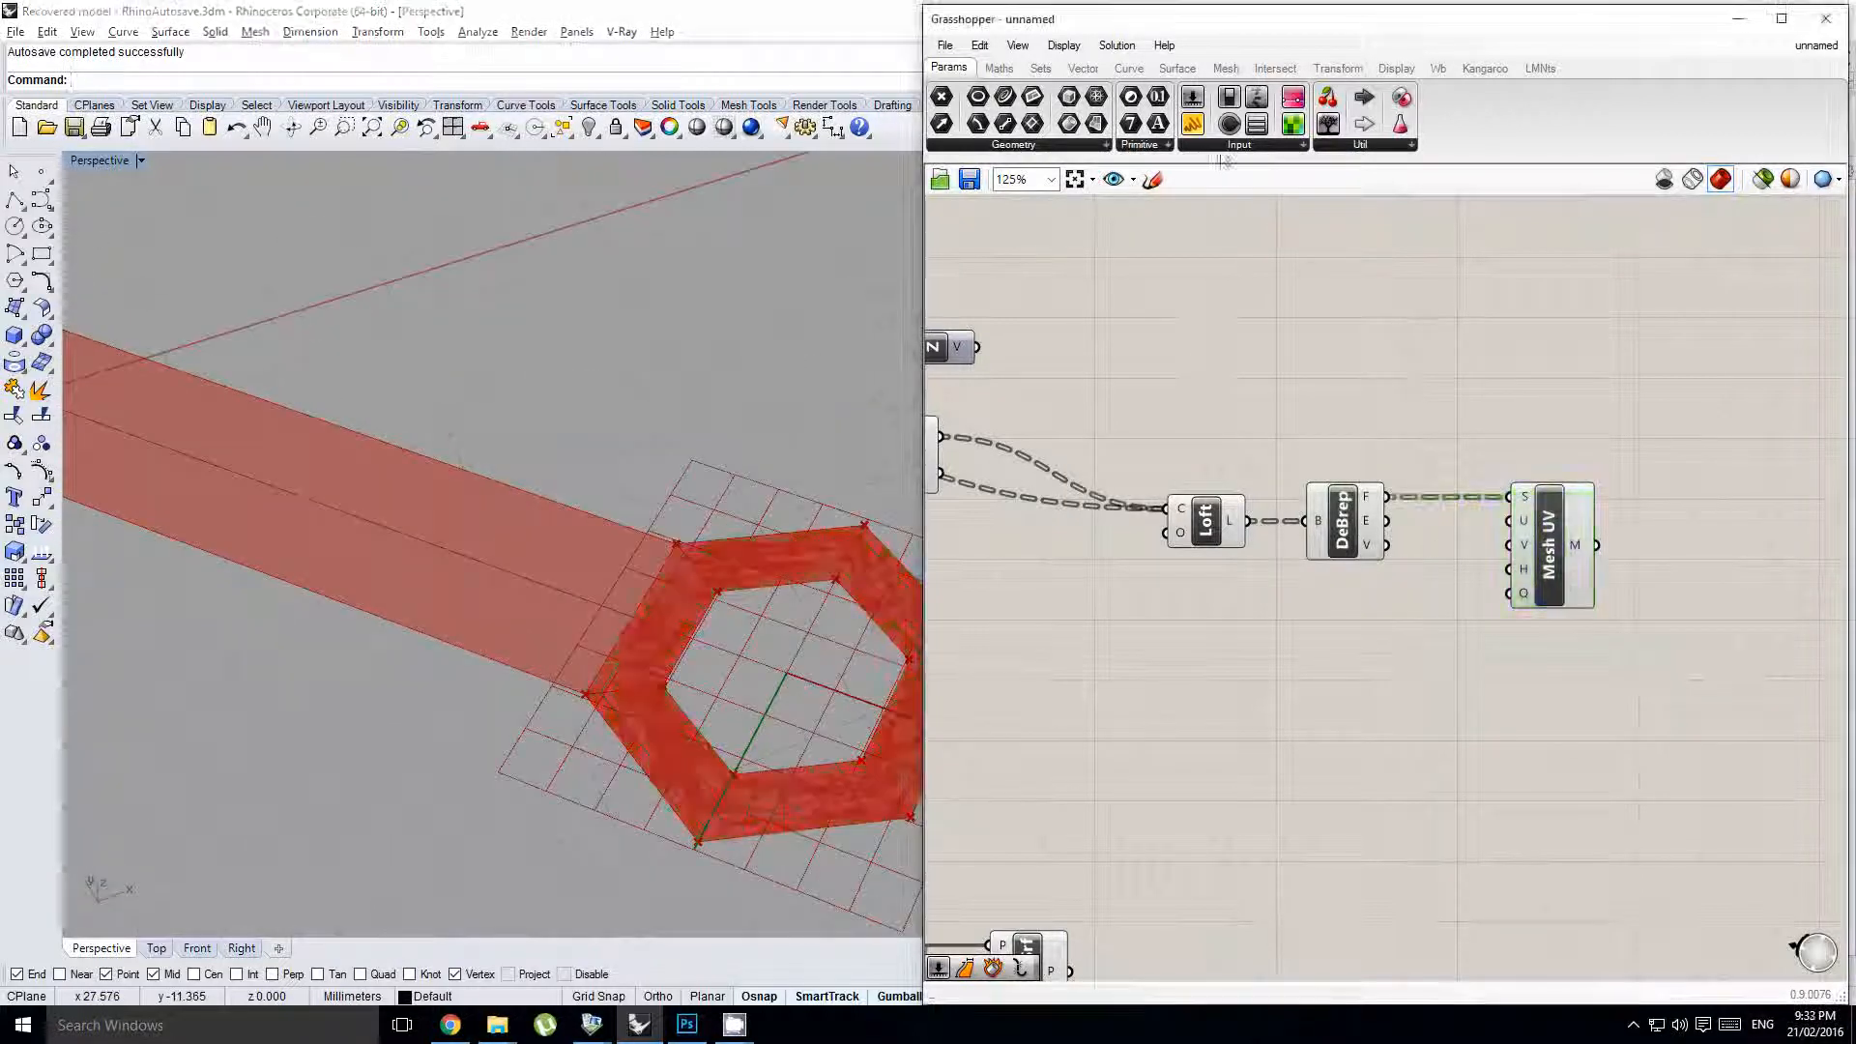
- Add an integer number slider with a maximum of 5 and connect it to the U count of Mesh UV
drag(1323, 396, 1322, 395)
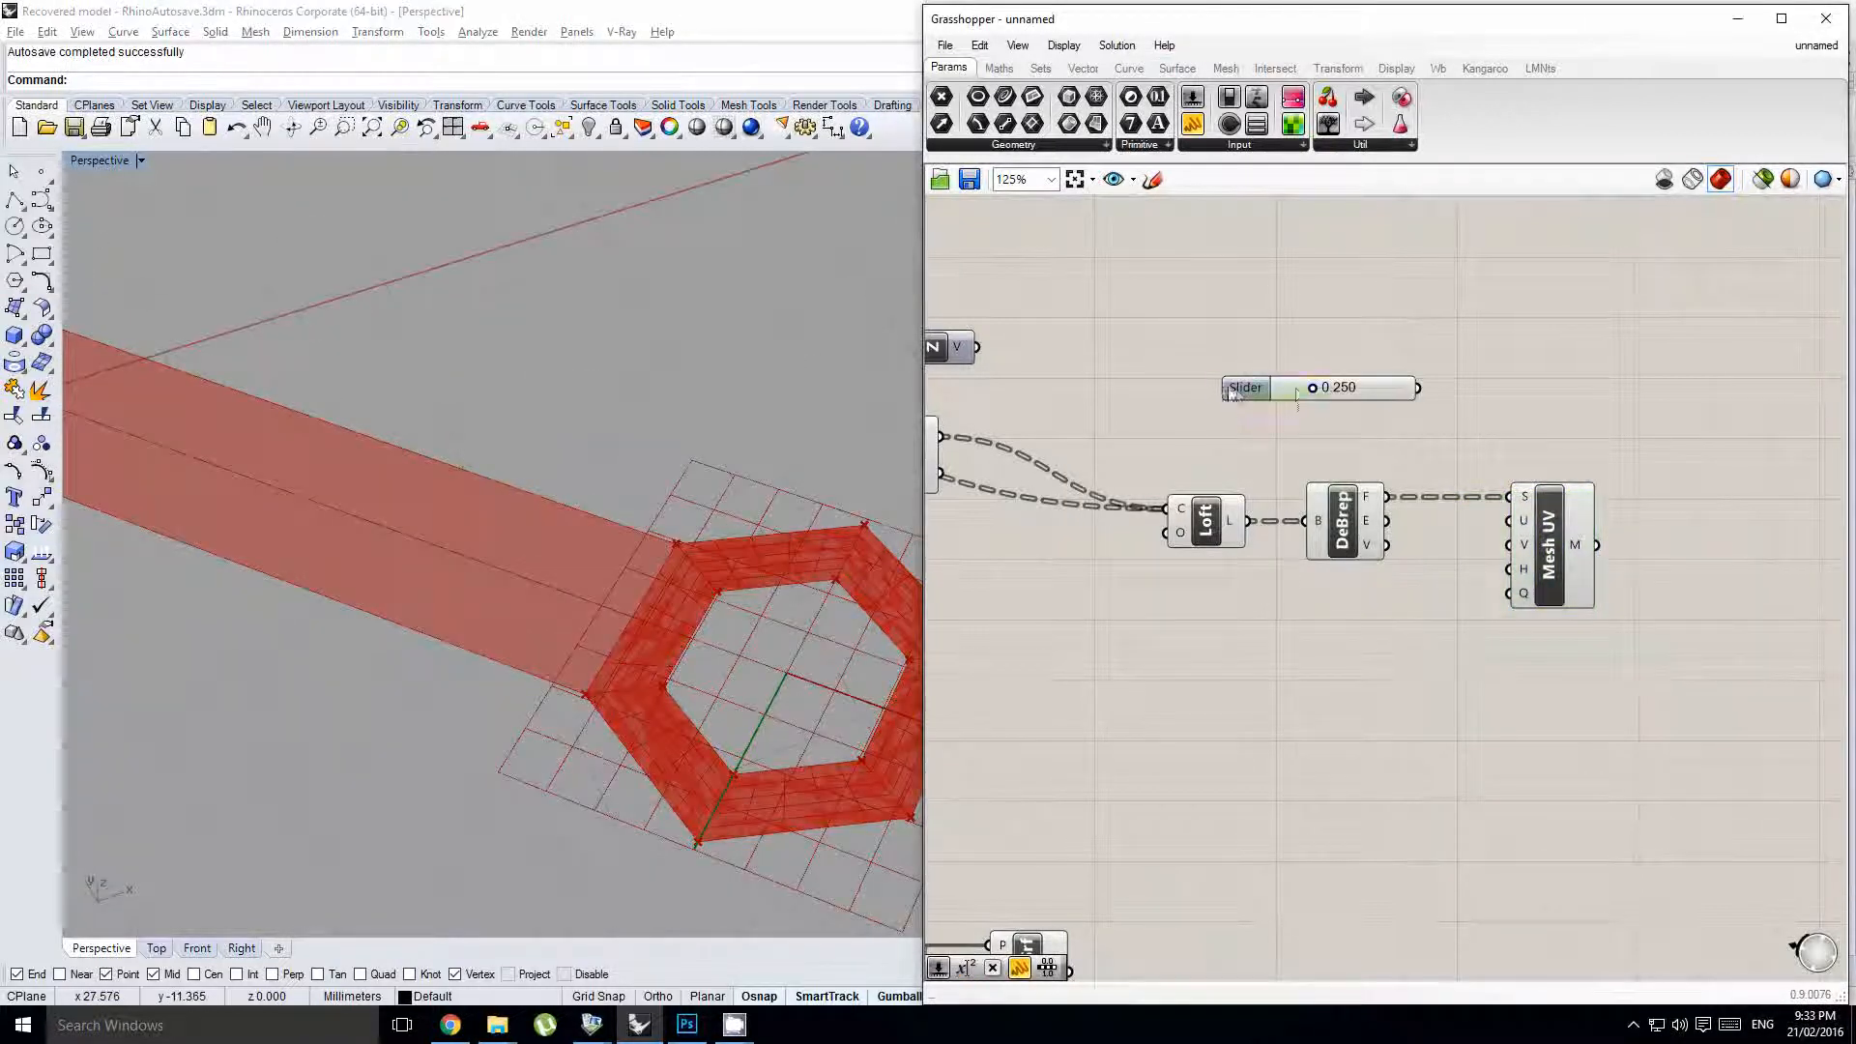
double_click(1234, 387)
double_click(1242, 441)
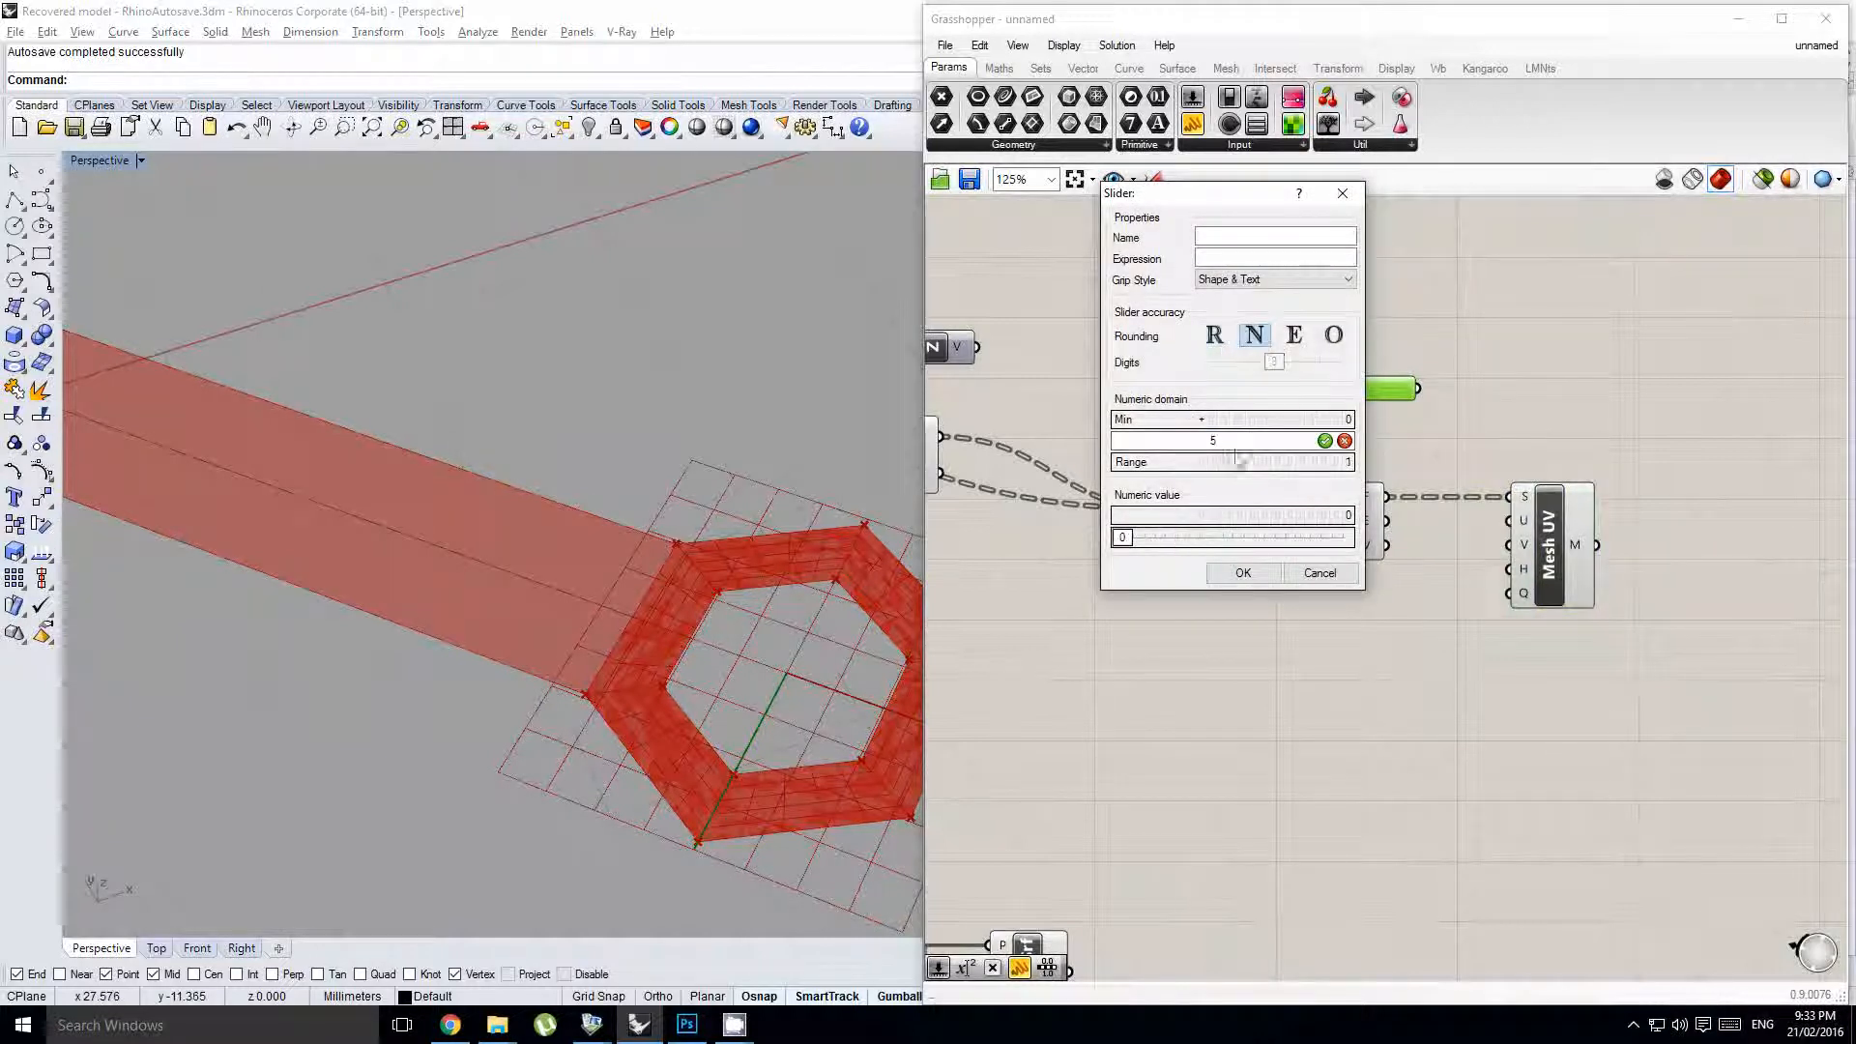
text(5)
click(1244, 576)
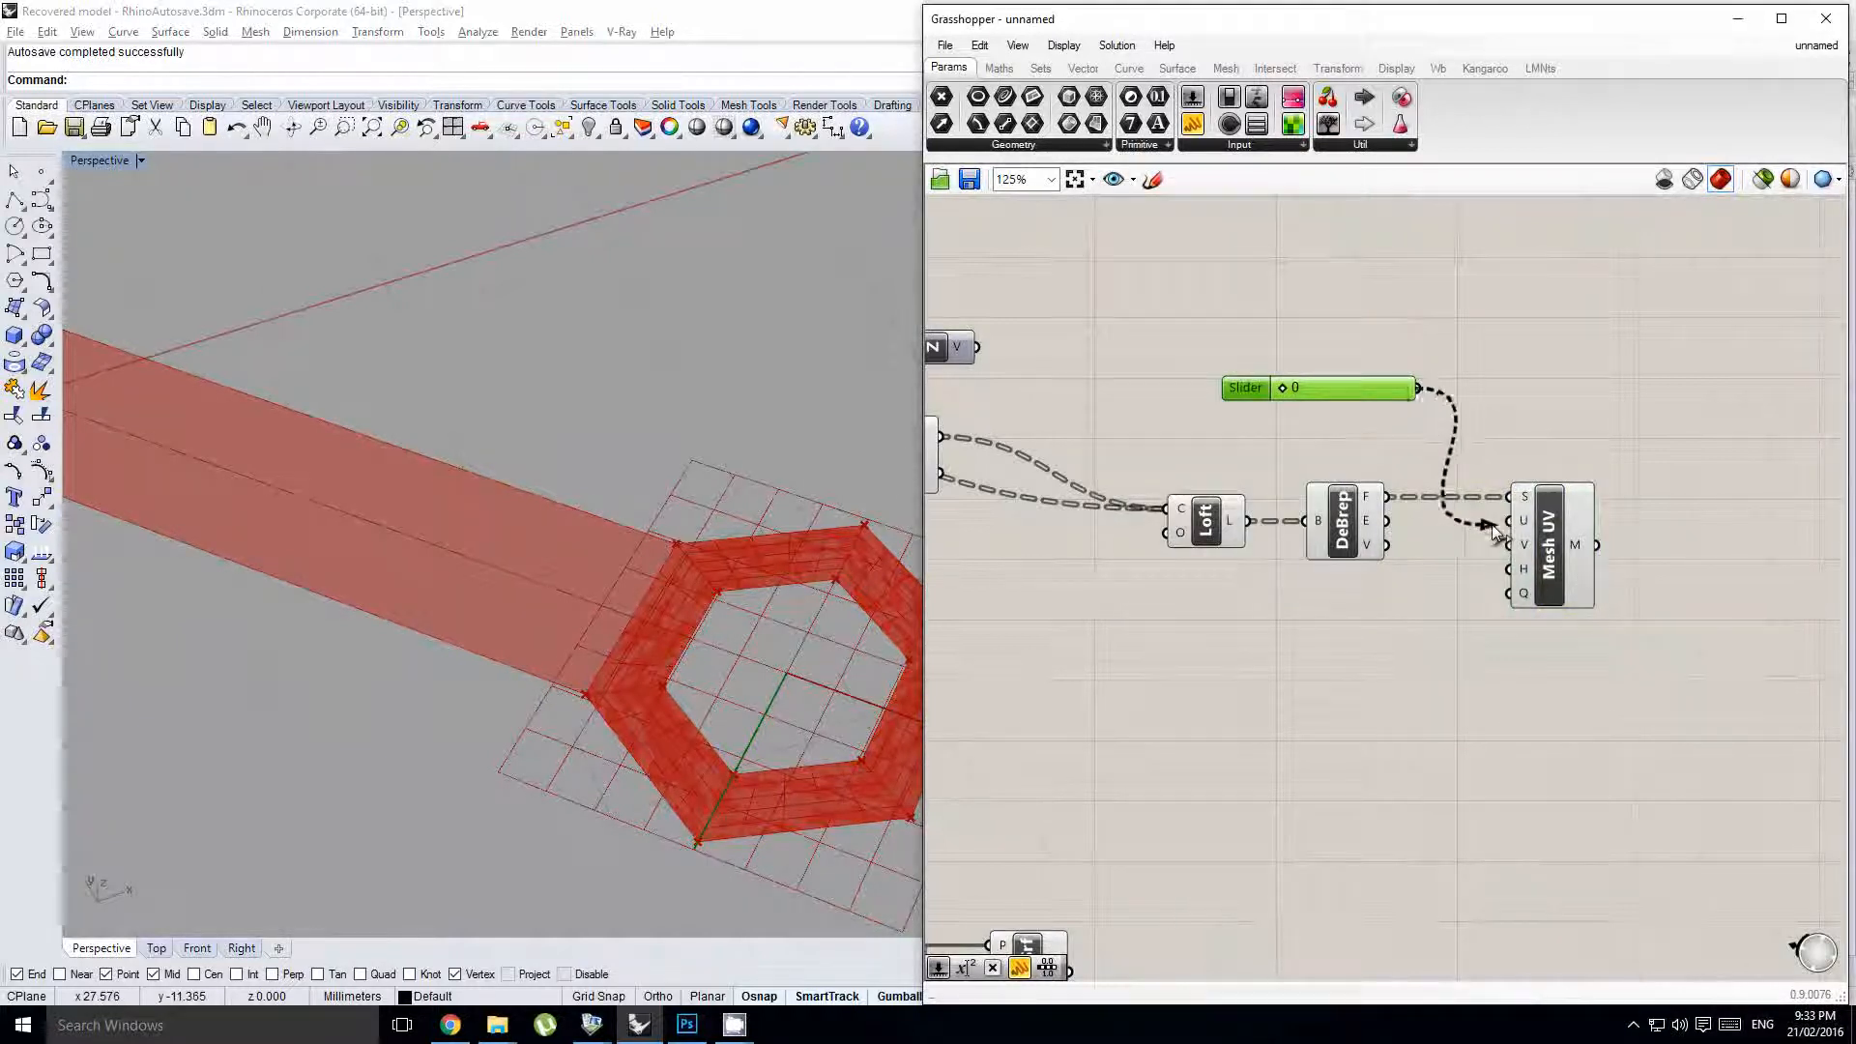
drag(1494, 530, 1508, 521)
- Duplicate the slider, connect the copy to the V count of Mesh UV, and set both counts to 2
drag(1300, 389, 1287, 435)
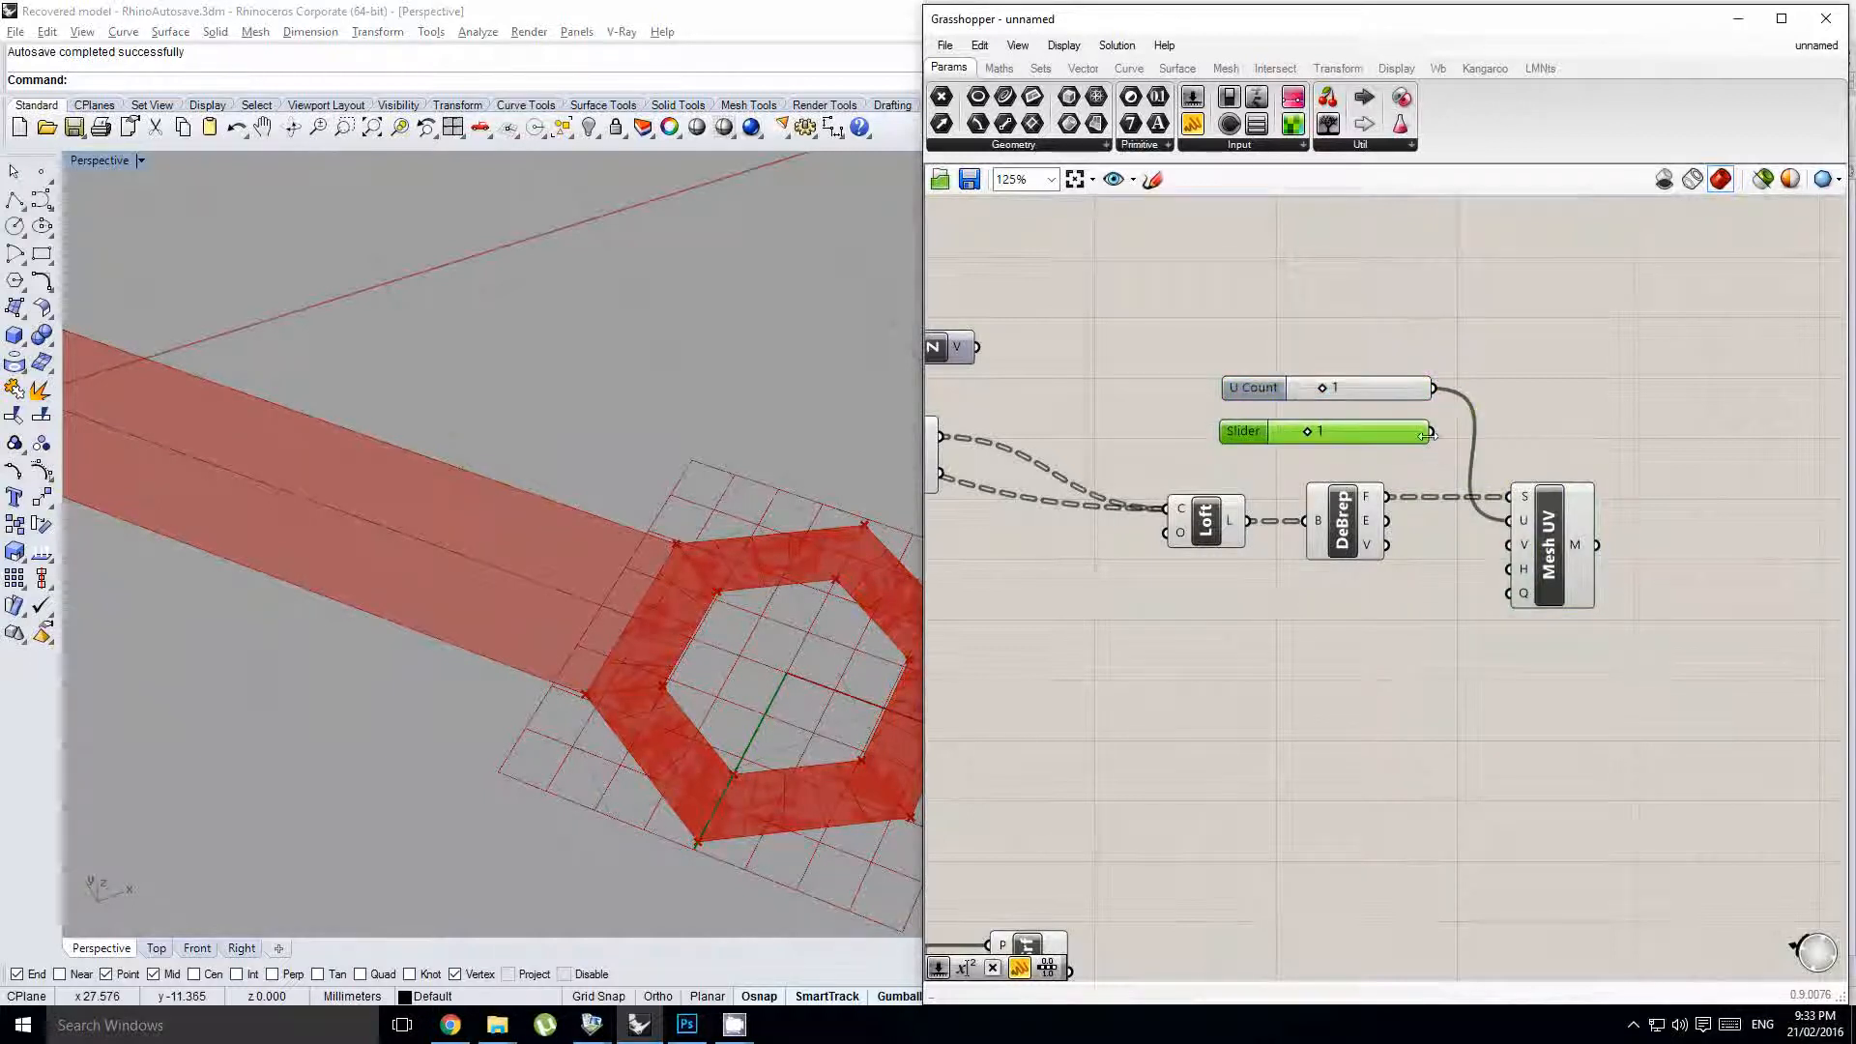
drag(1430, 432, 1508, 545)
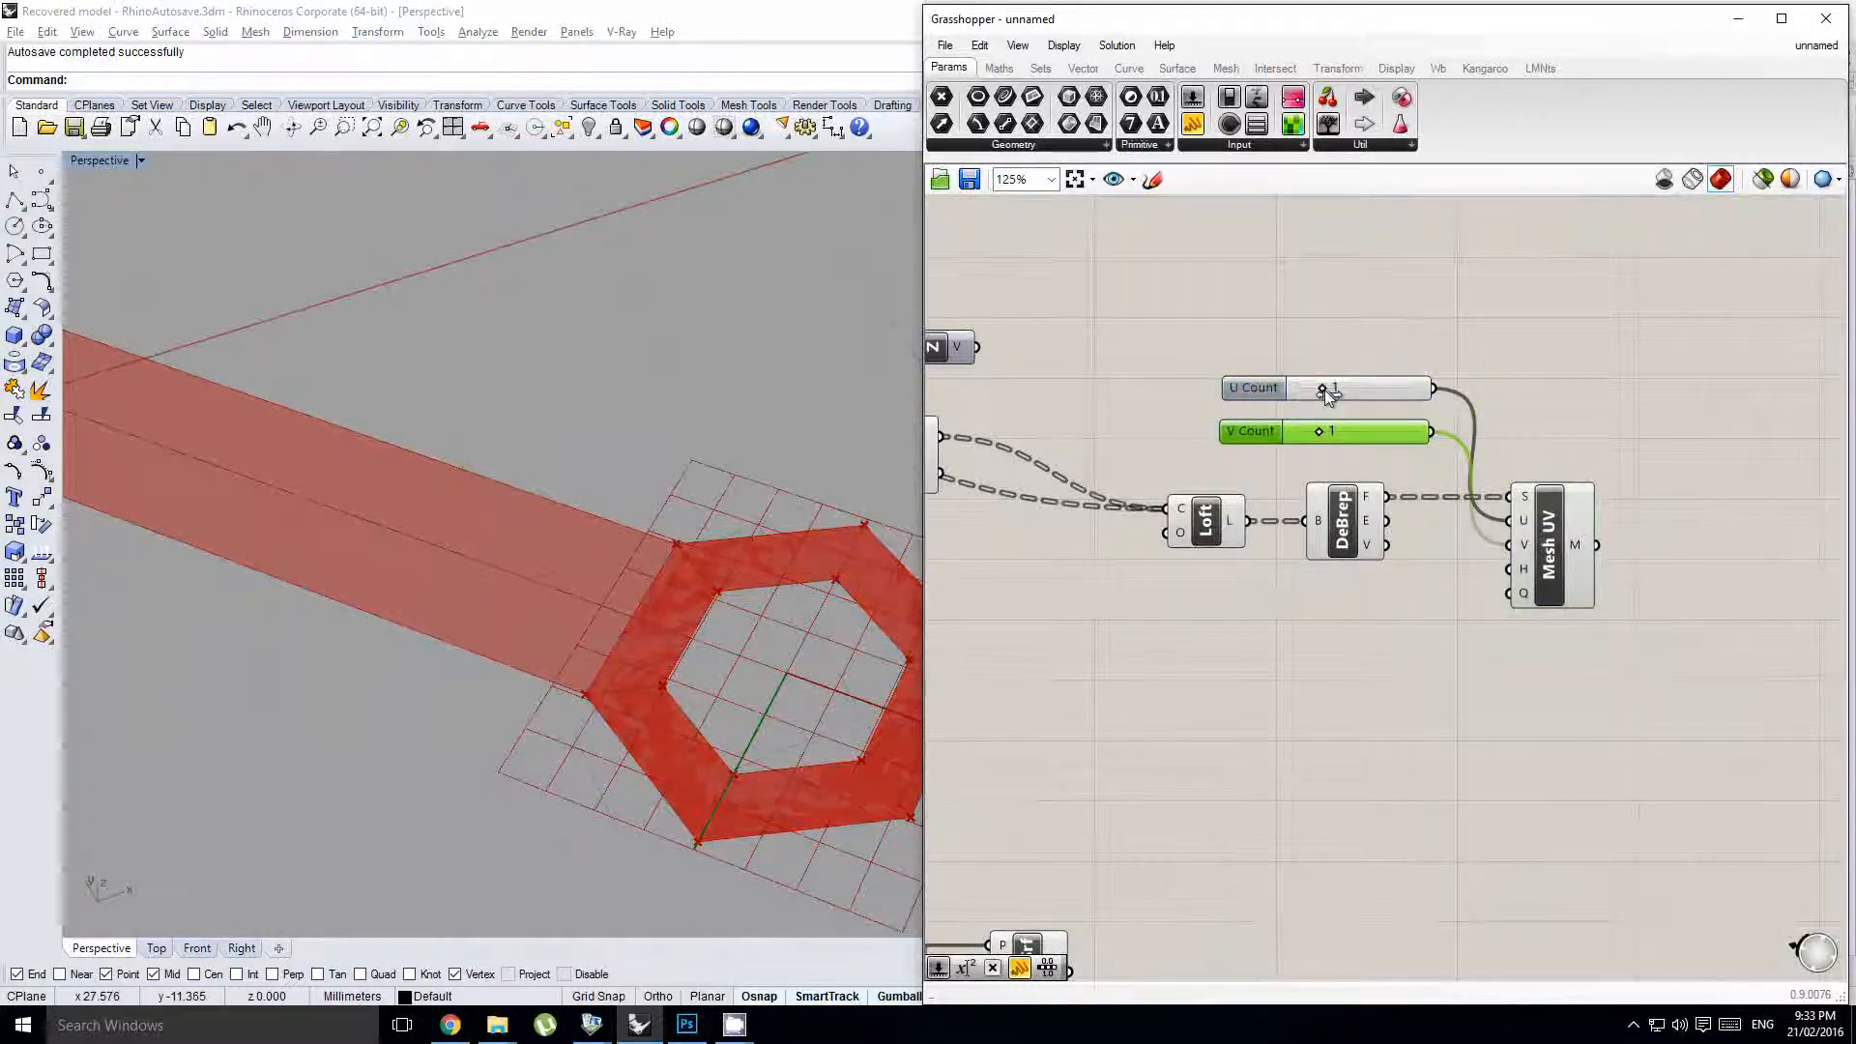
drag(1327, 396, 1315, 432)
scroll(1336, 448, down, 1)
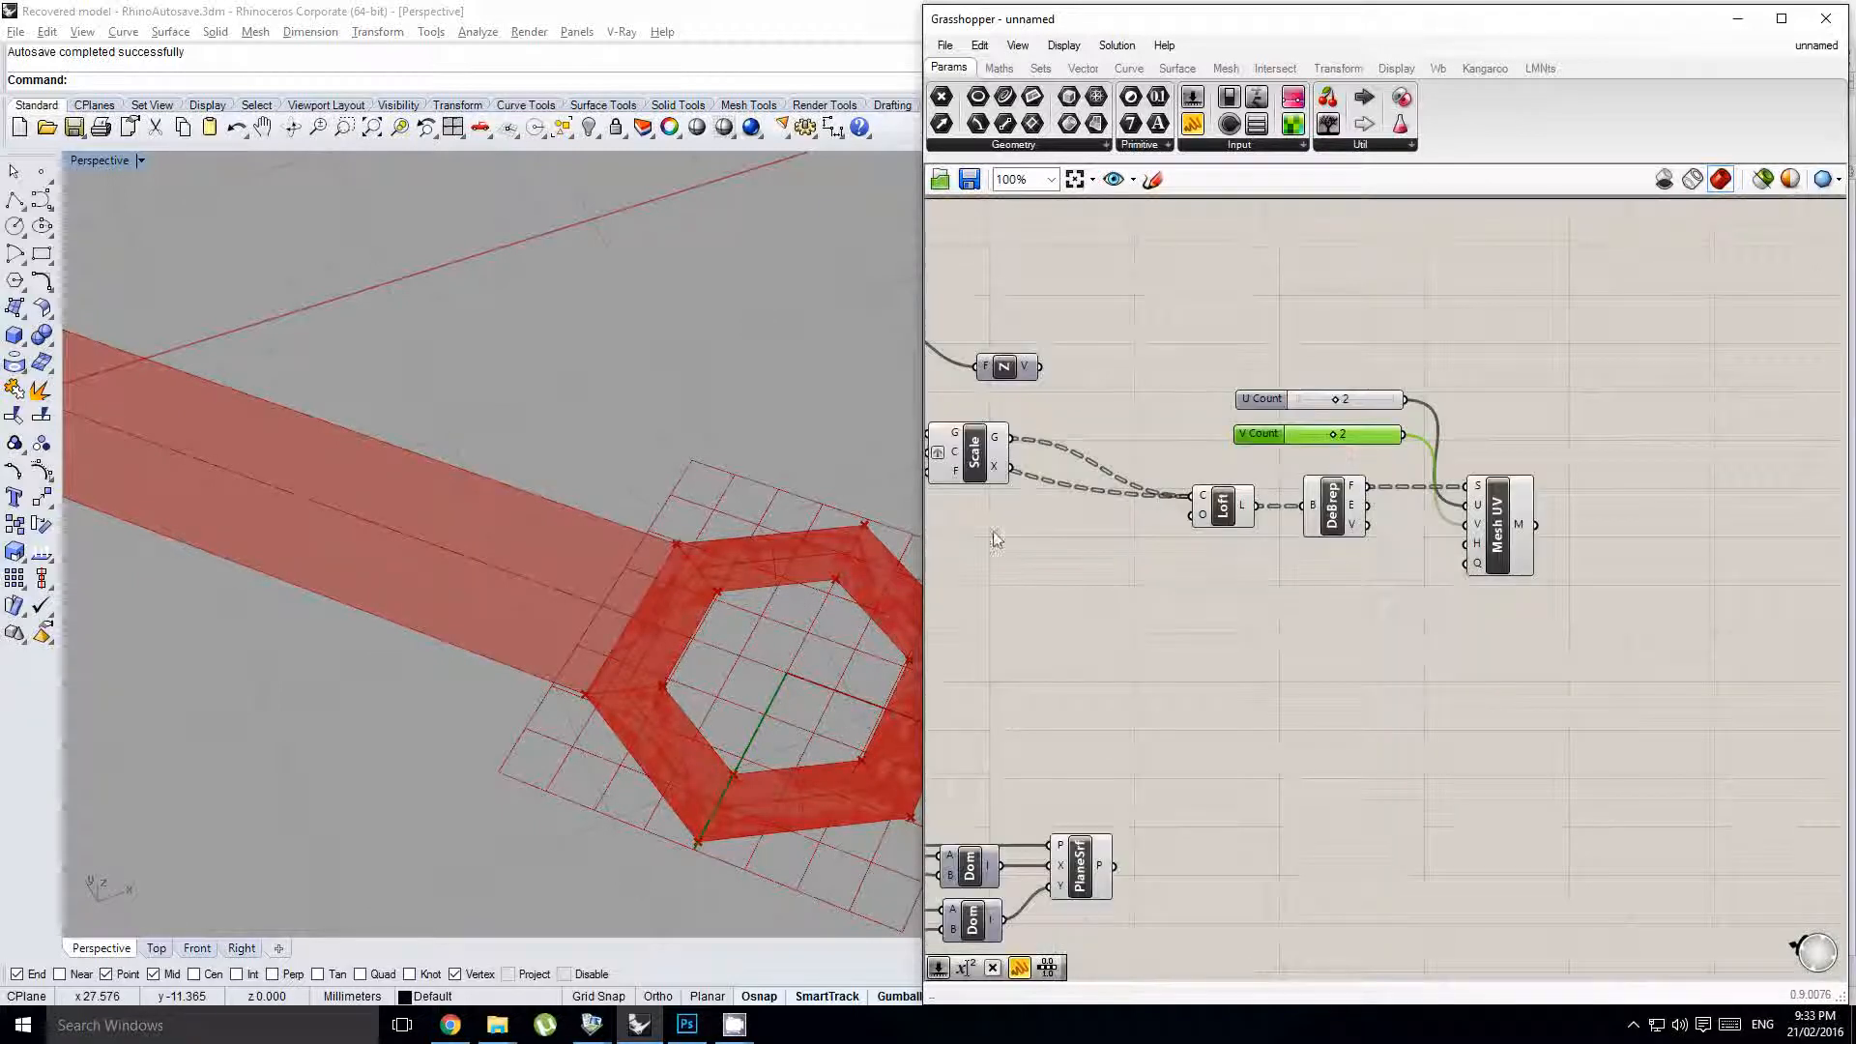
right_drag(763, 542, 672, 679)
scroll(666, 540, up, 7)
scroll(1272, 628, down, 7)
- Duplicate Mesh UV with its count connections beside the plane surface component, and feed the plane surface into the copy's surface input
right_drag(1273, 663, 1281, 640)
scroll(1280, 640, up, 2)
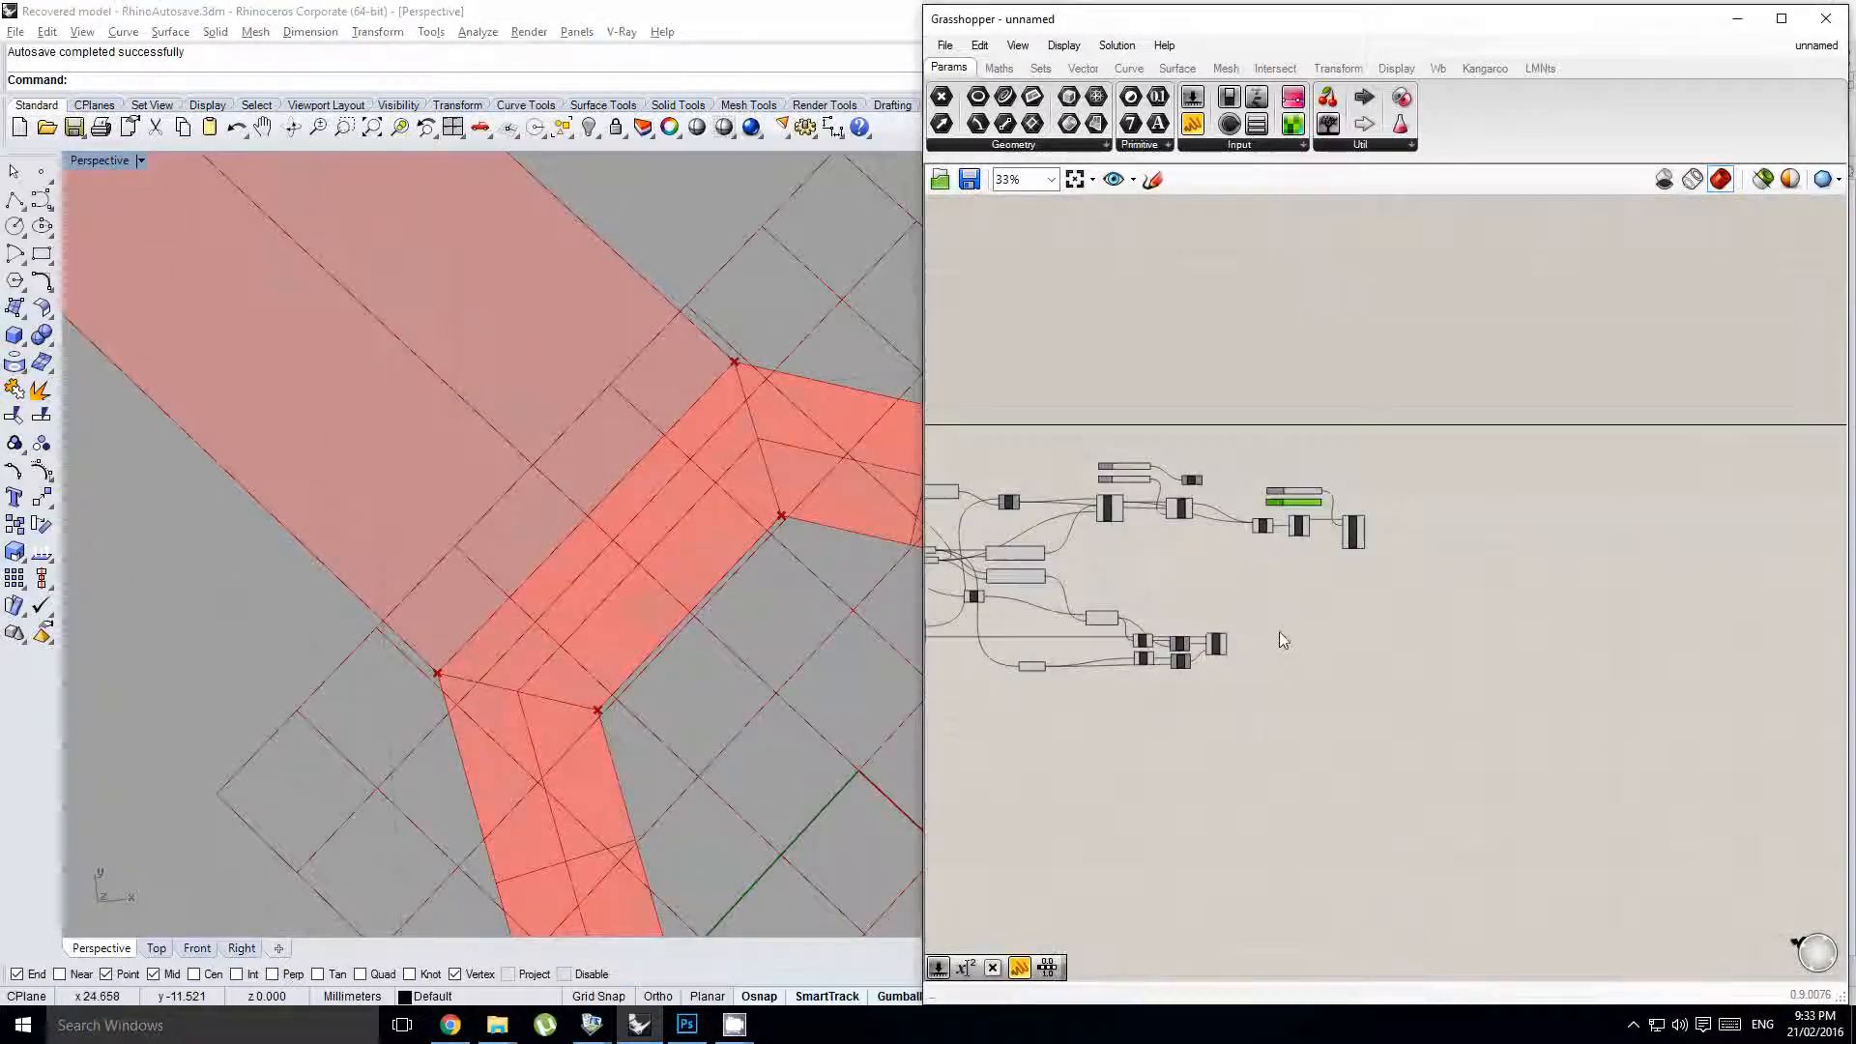
scroll(1283, 640, up, 5)
click(1457, 386)
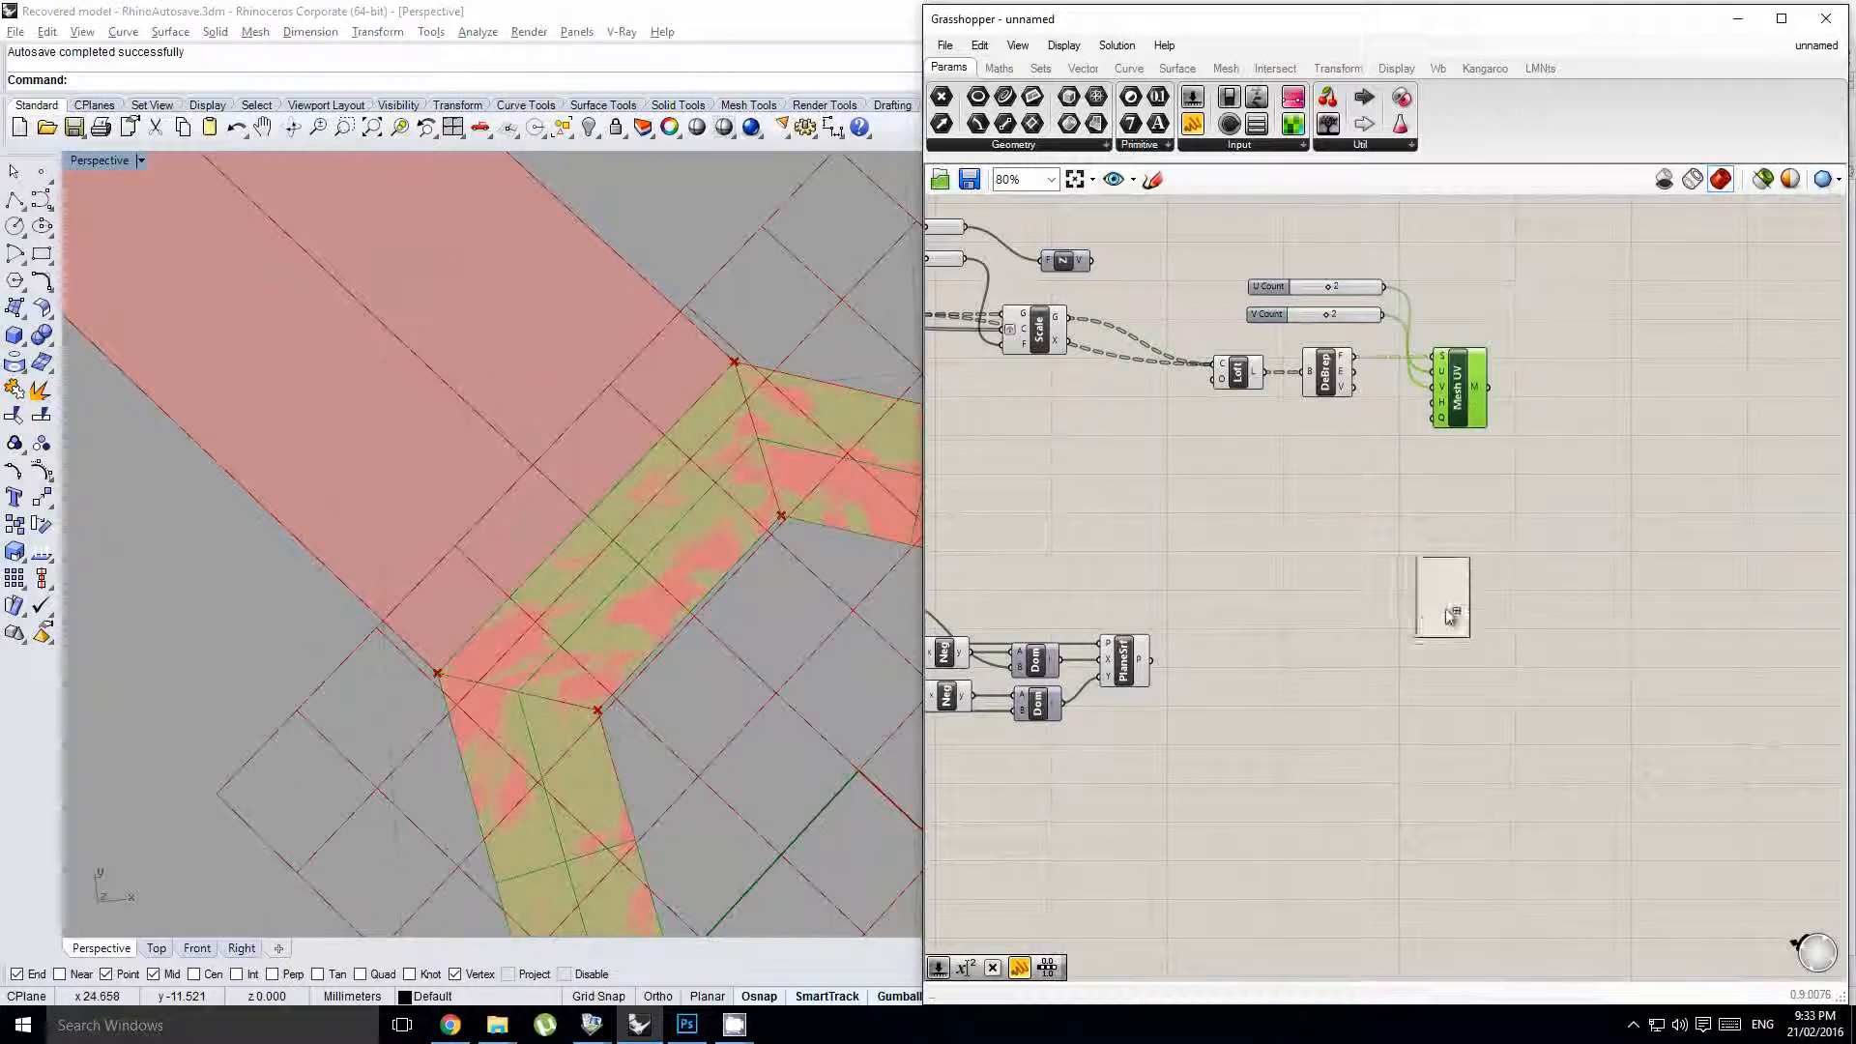
alt+drag(1448, 610, 1462, 690)
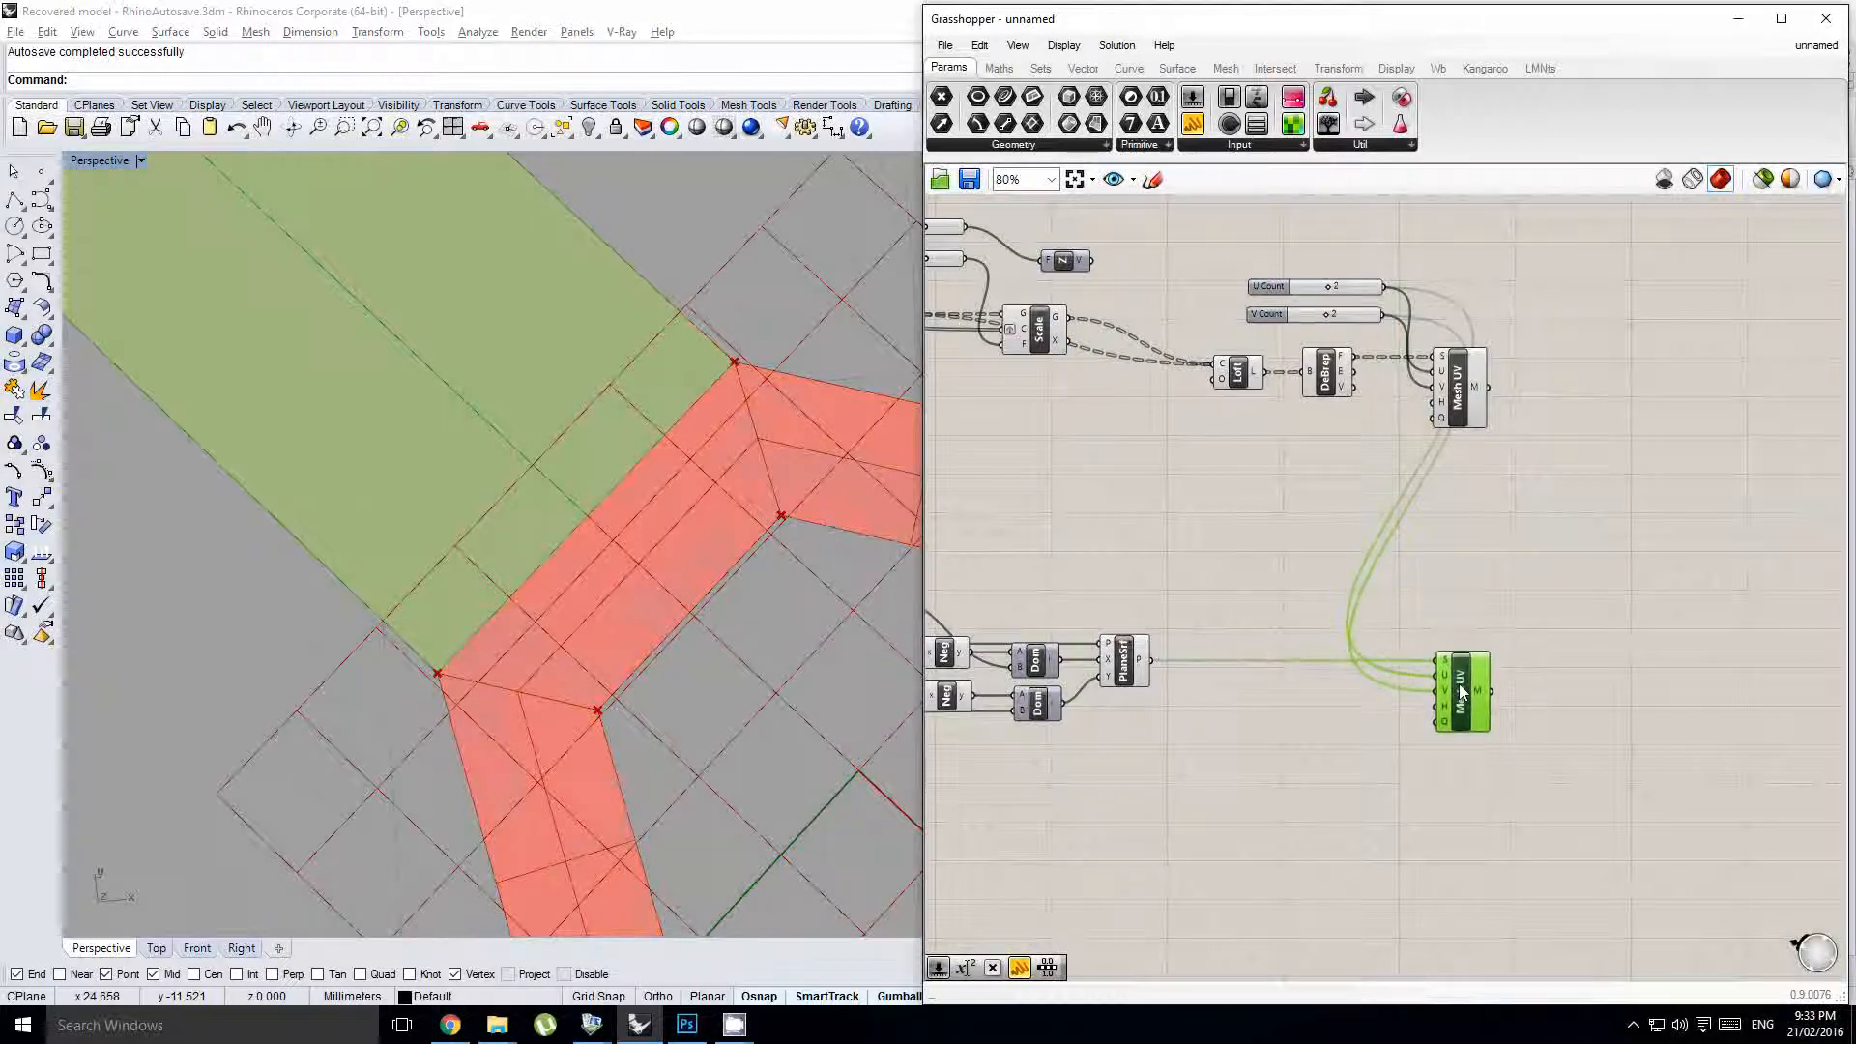
click(1399, 660)
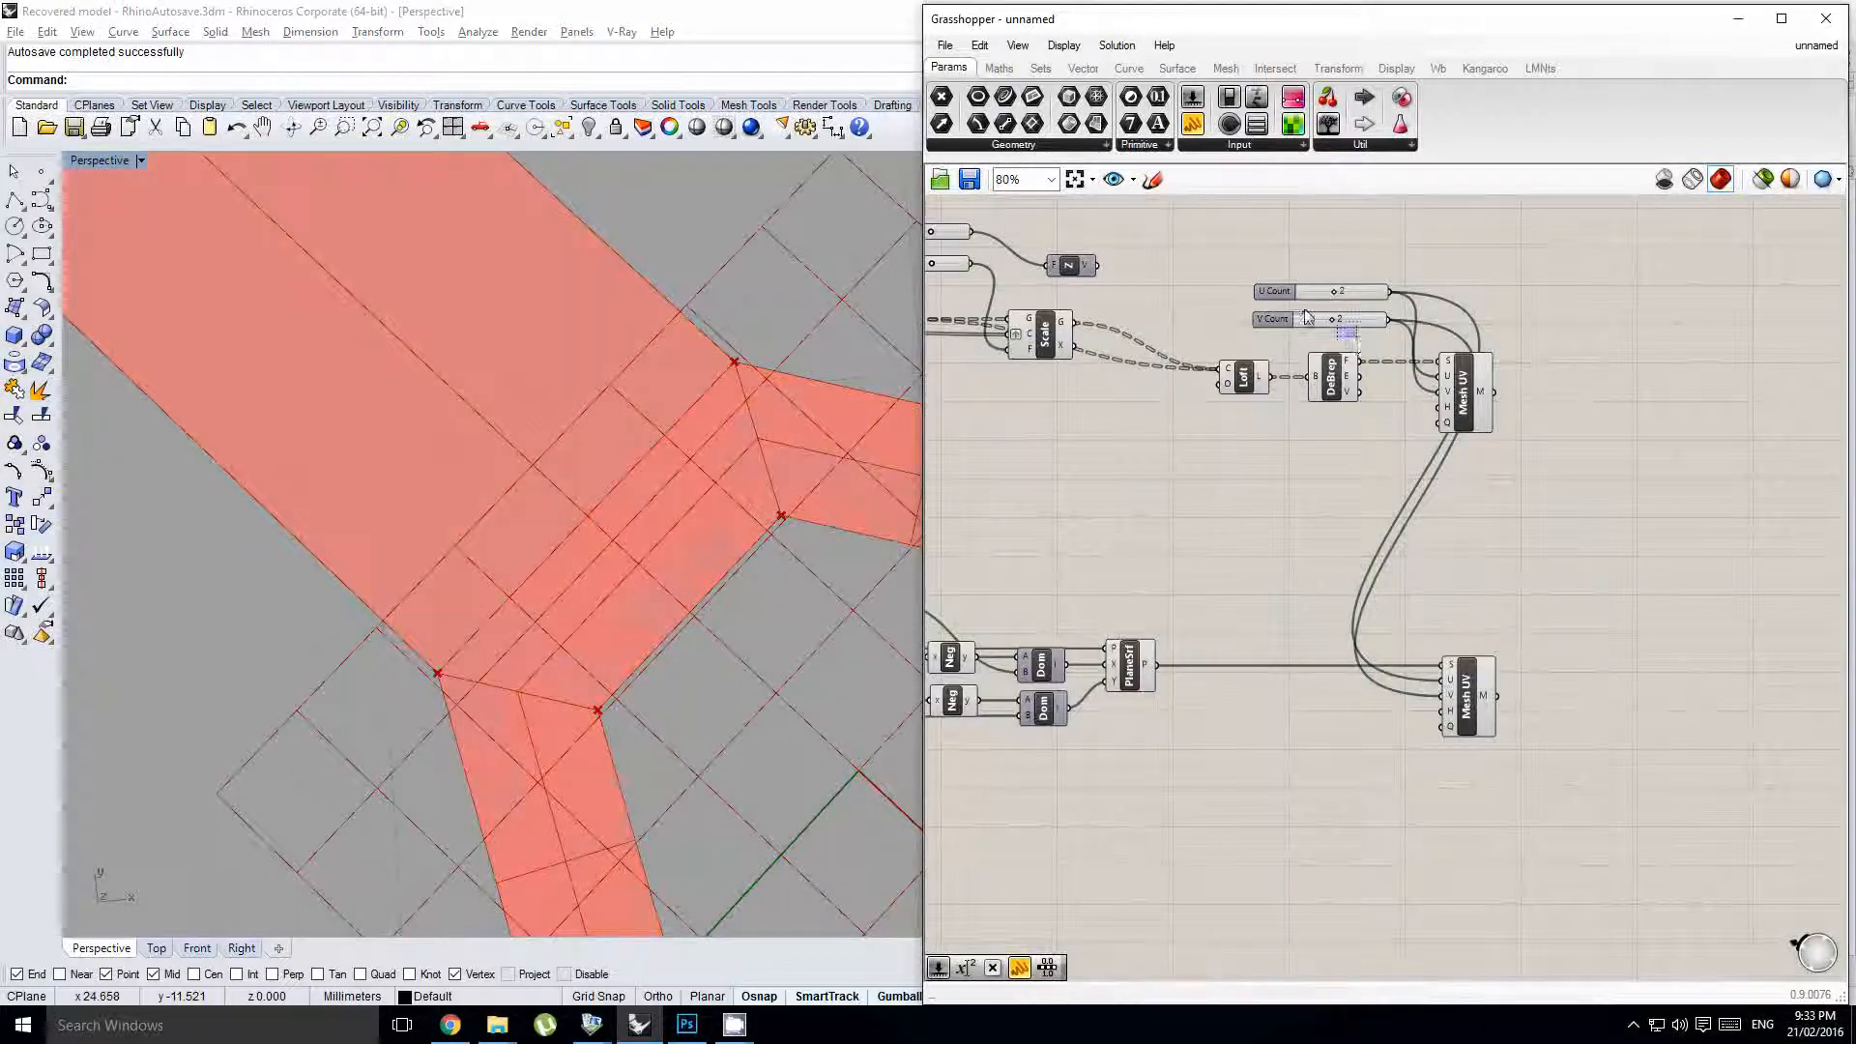
- Place the U and V count sliders between the two Mesh UV components and set the V count to 3
drag(1304, 310, 1272, 532)
click(1280, 624)
scroll(1253, 543, up, 1)
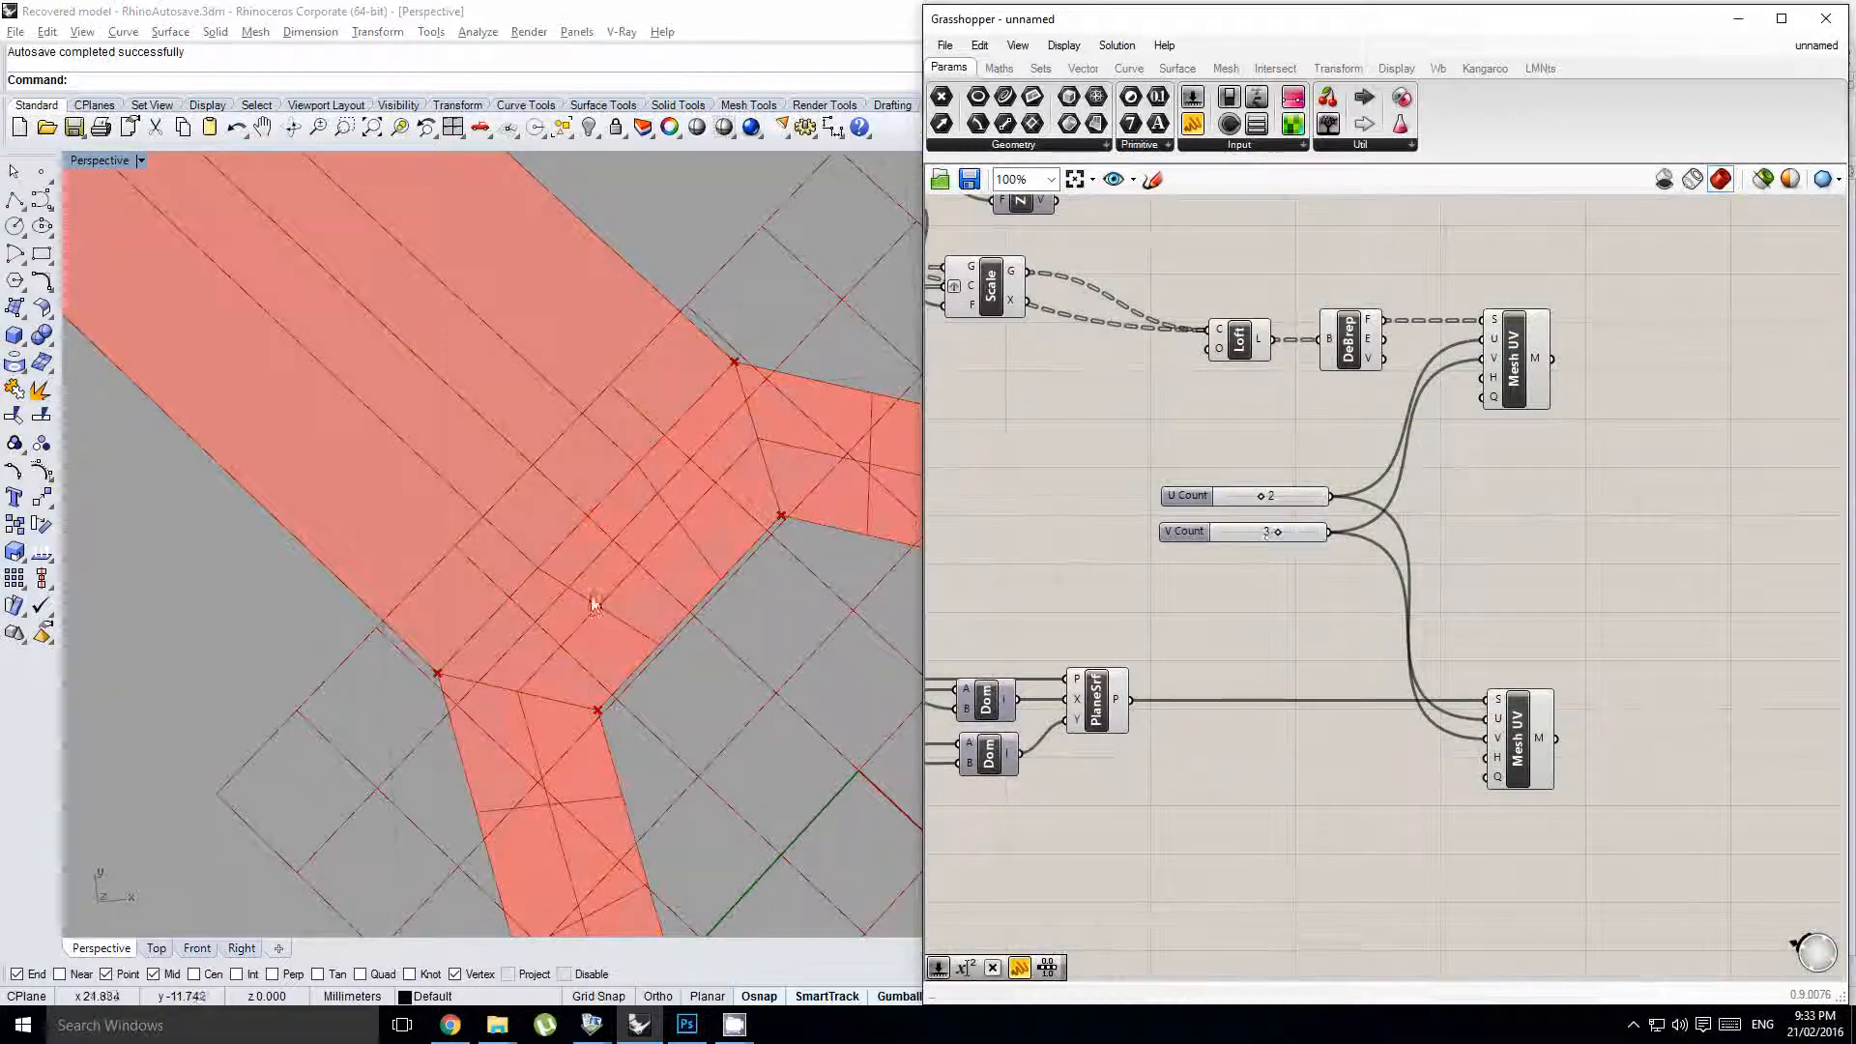
scroll(651, 568, down, 14)
shift+right_drag(613, 538, 696, 603)
scroll(698, 604, down, 3)
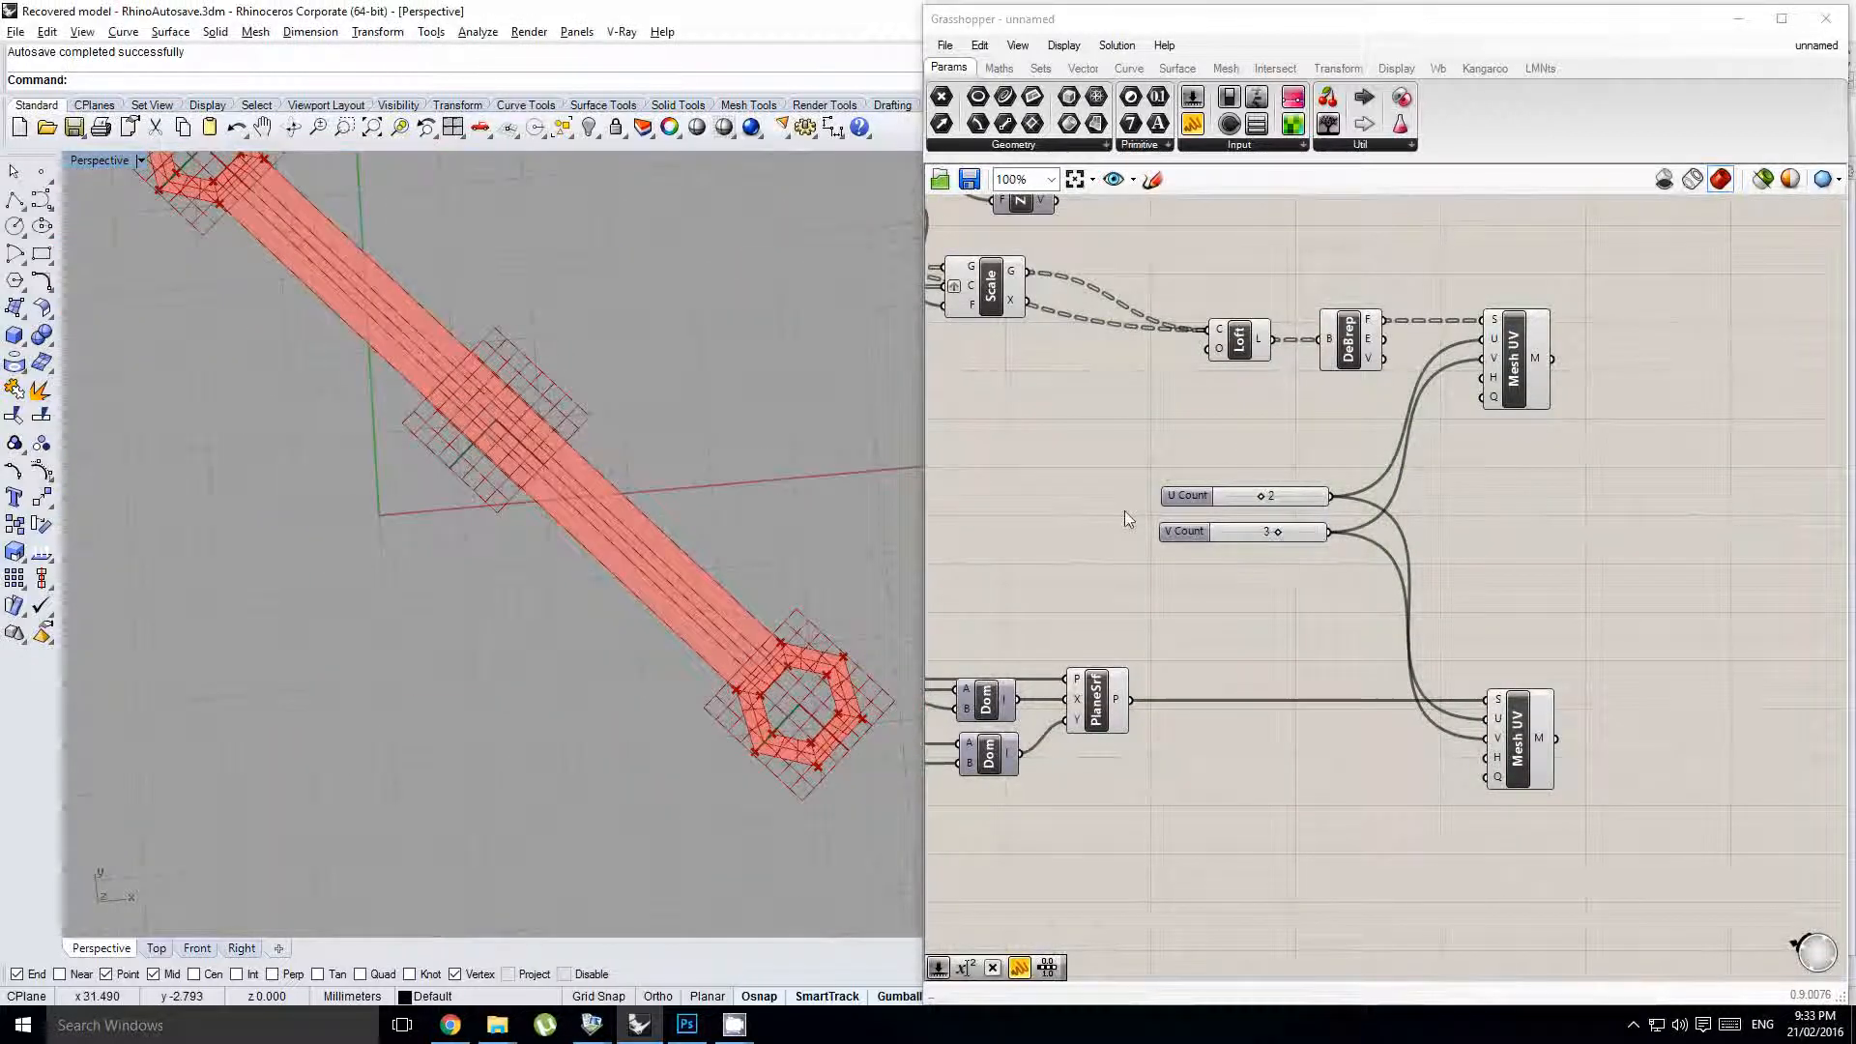
- Turn off the preview of the polygon and scale components, along with the plane components feeding them
right_drag(1201, 501, 1616, 596)
scroll(1609, 541, down, 3)
scroll(1492, 509, up, 1)
drag(1524, 516, 1054, 394)
middle_click(1052, 397)
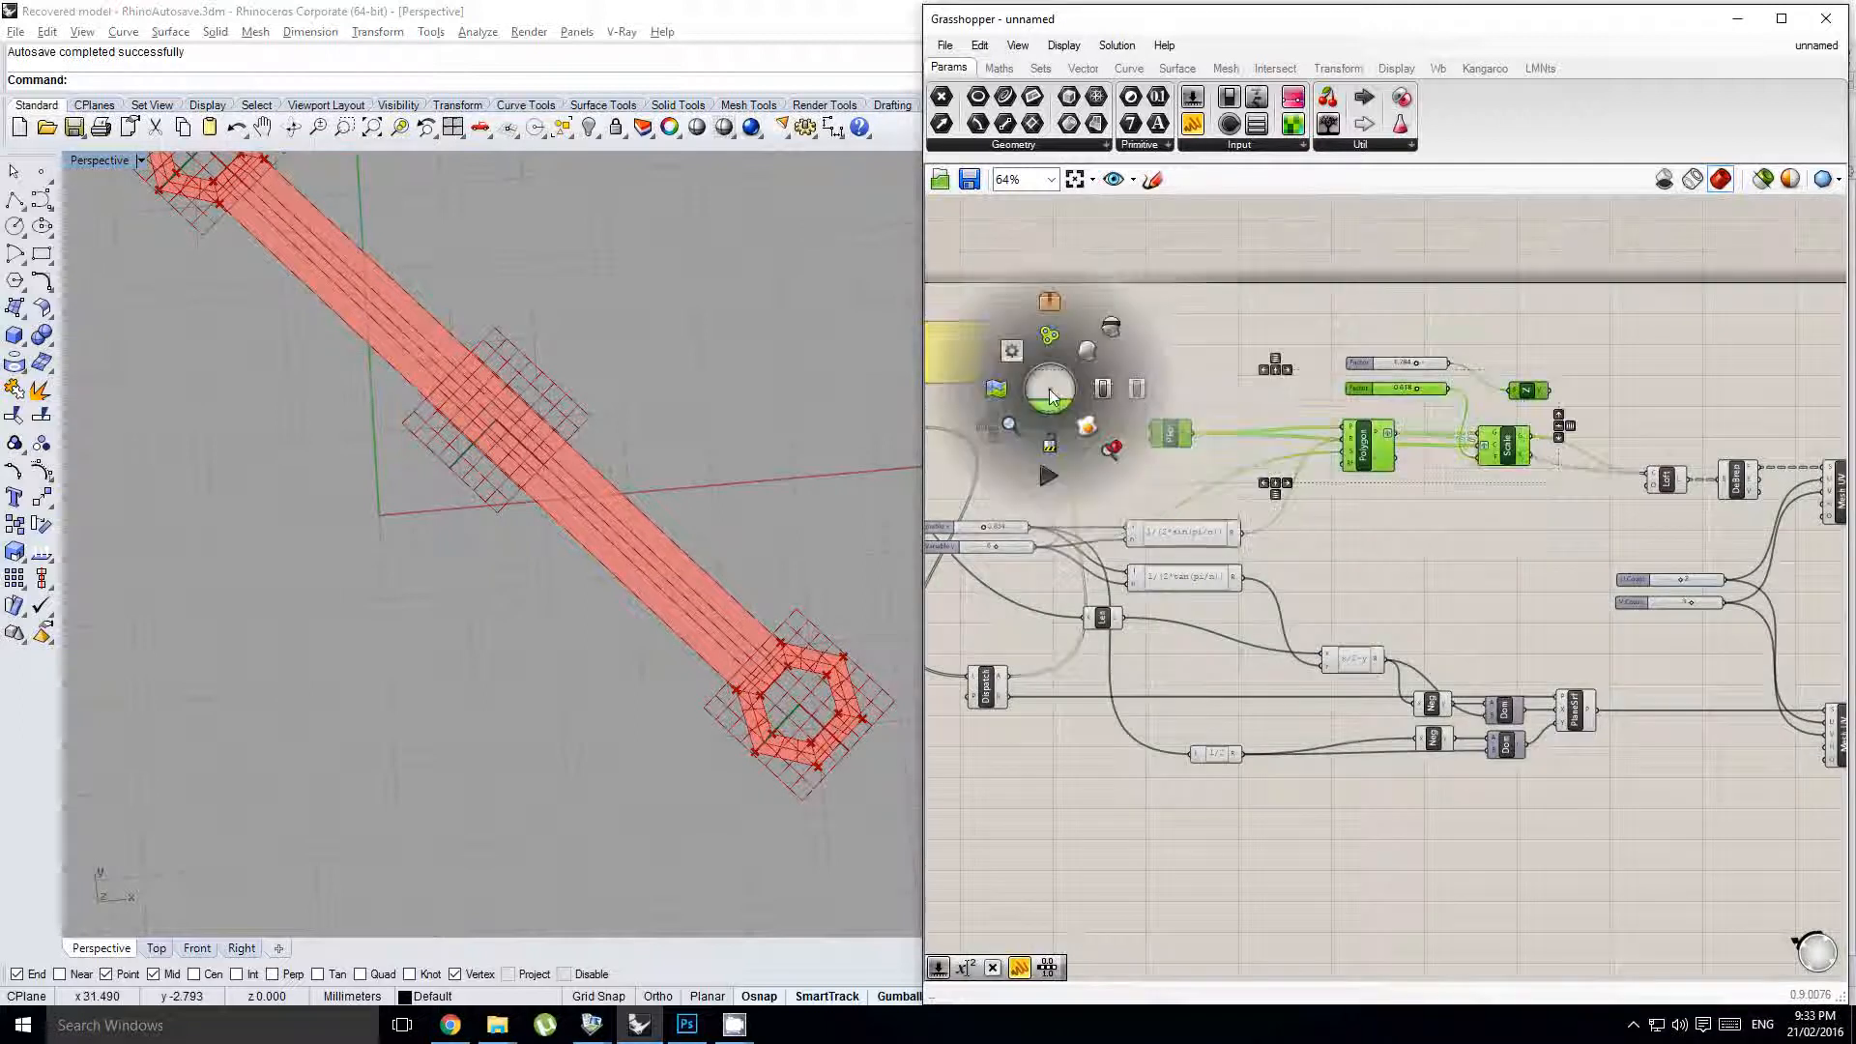
click(1114, 323)
right_drag(1591, 409, 1511, 408)
right_drag(1340, 502, 1338, 502)
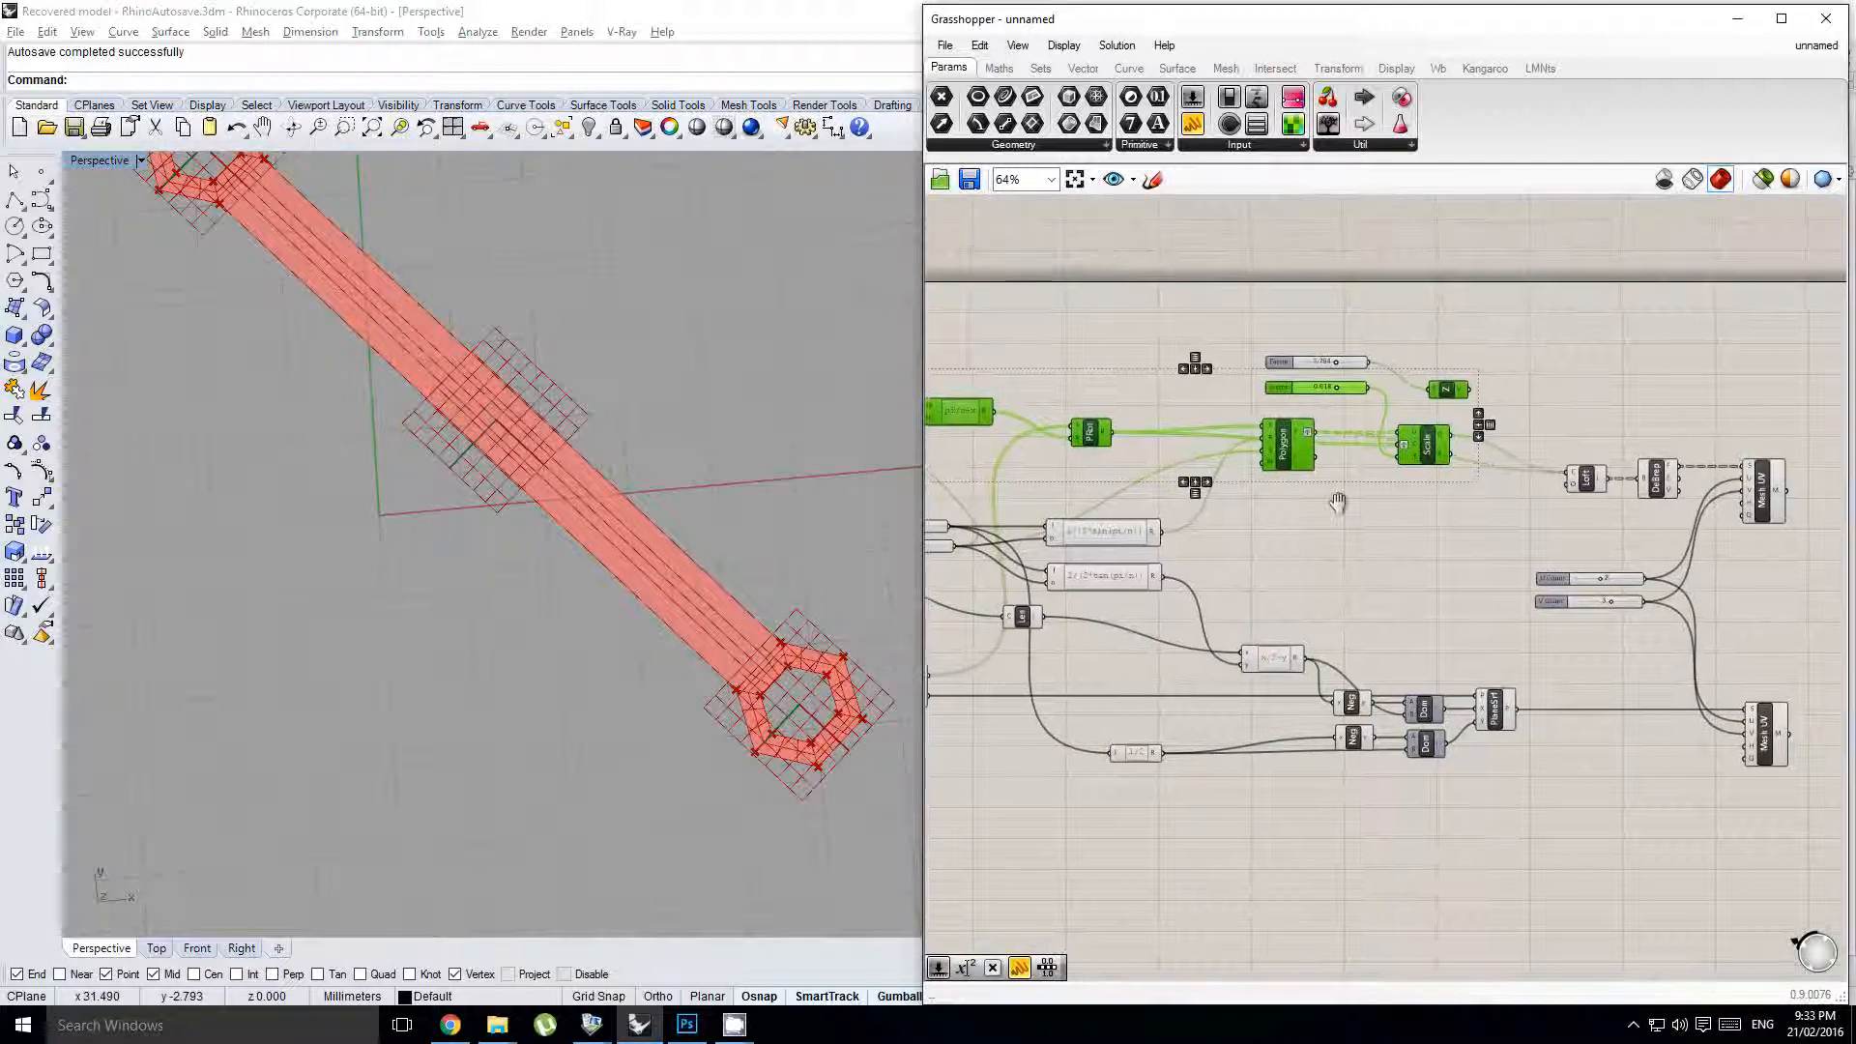
right_click(1412, 475)
click(1322, 510)
- Turn off the preview of all components upstream of the Loft and the lower Mesh UV, including the plane surface
scroll(1435, 508, down, 2)
scroll(1512, 698, down, 1)
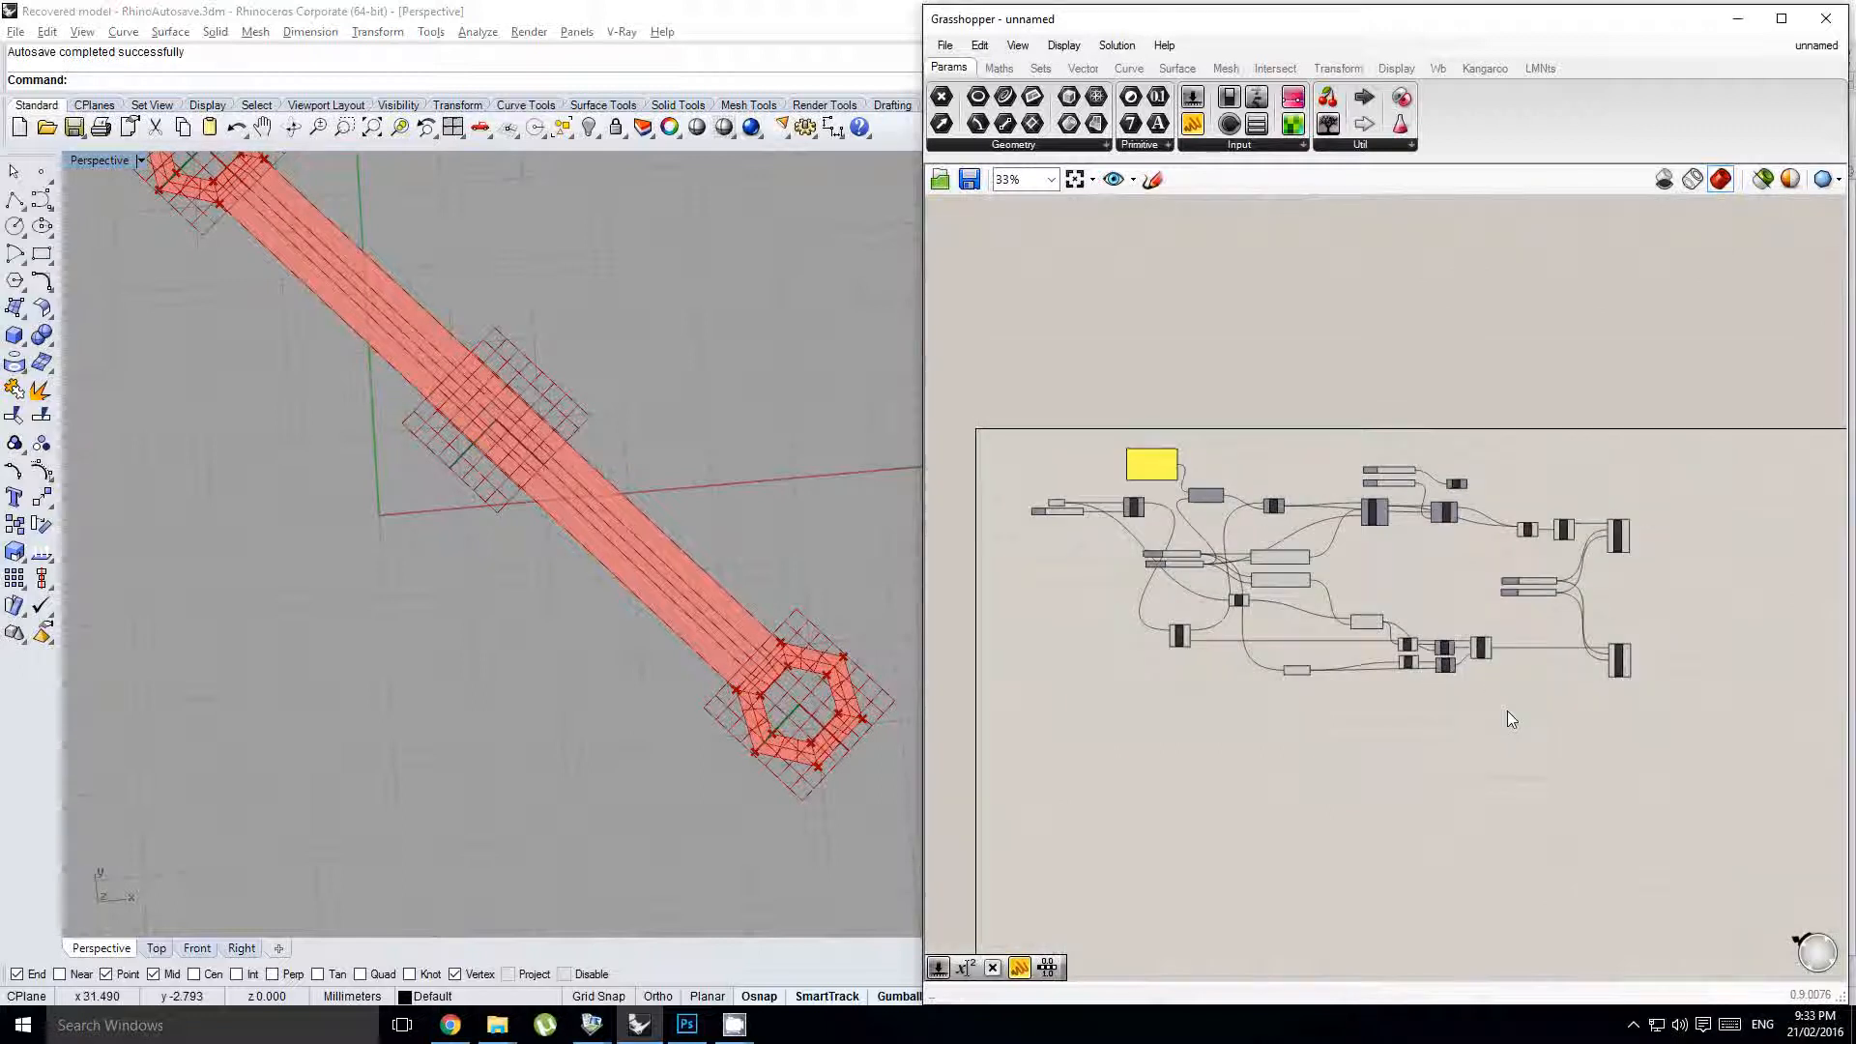
drag(1512, 720, 961, 404)
middle_click(1251, 310)
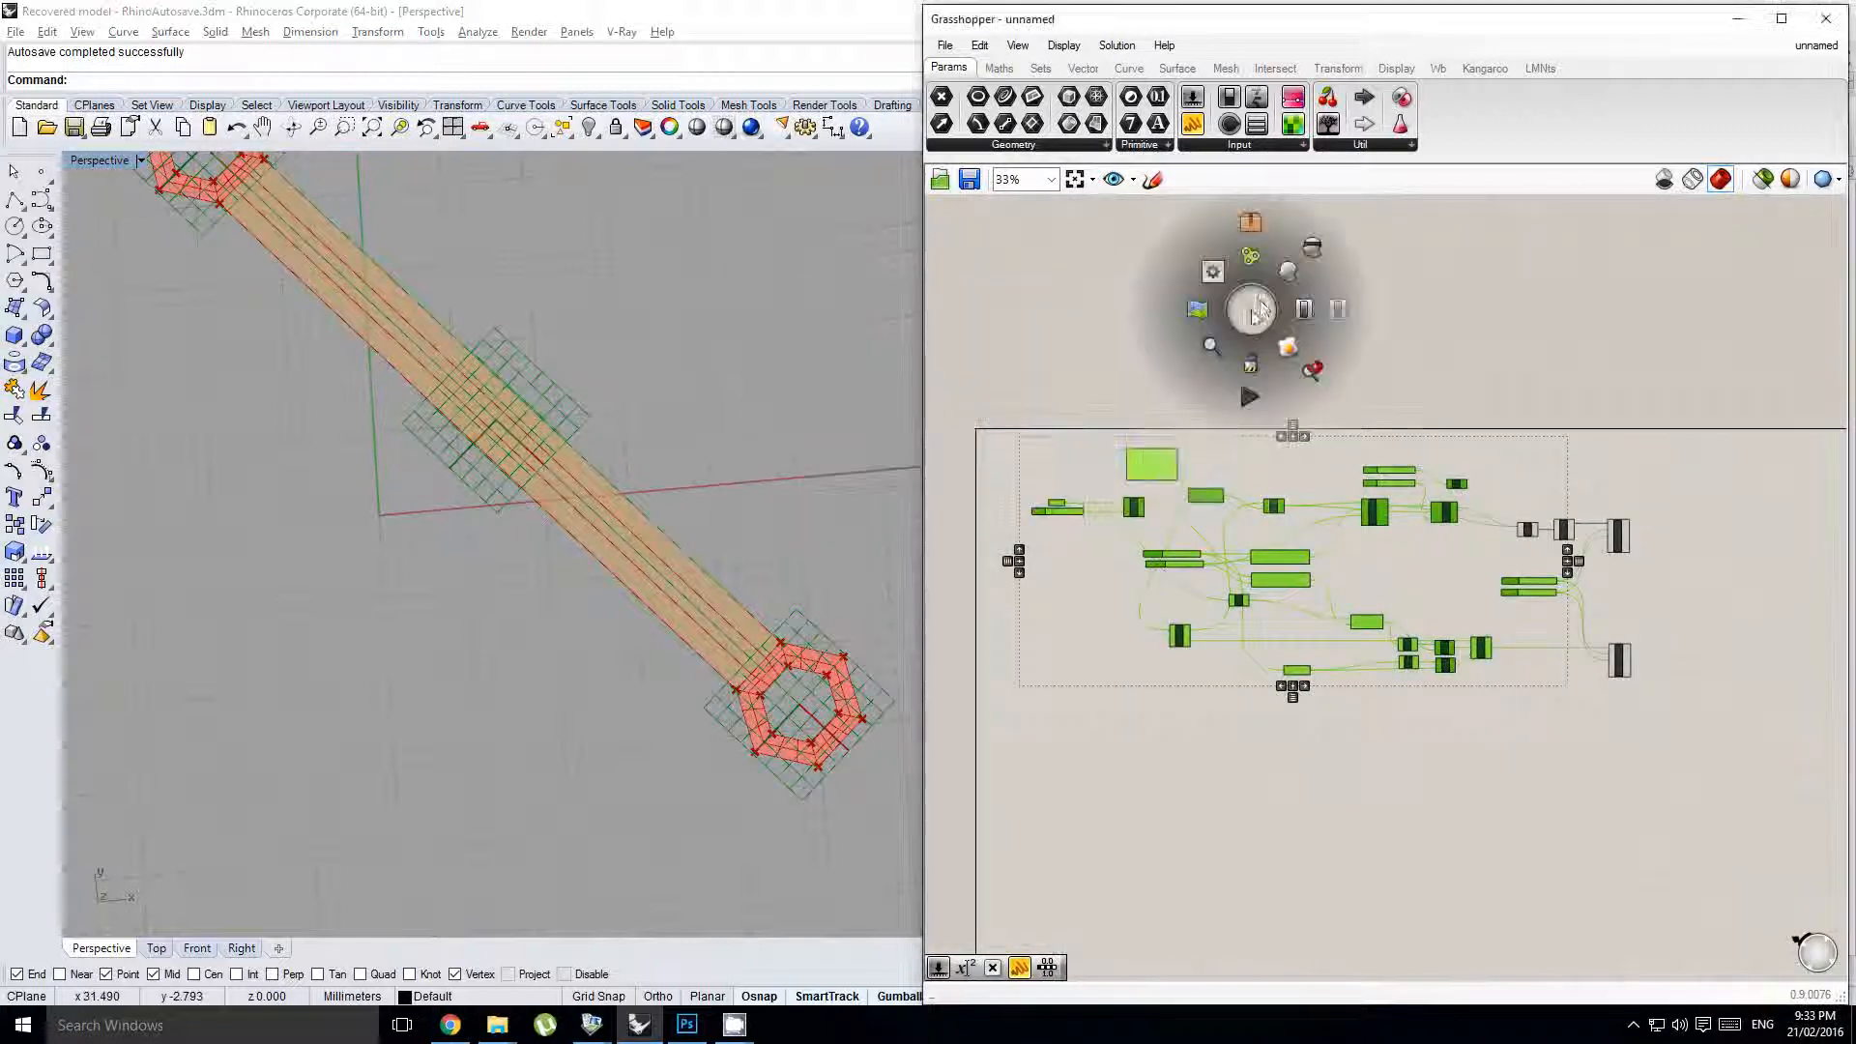
click(1310, 256)
scroll(1551, 641, up, 2)
right_drag(1570, 627, 1419, 599)
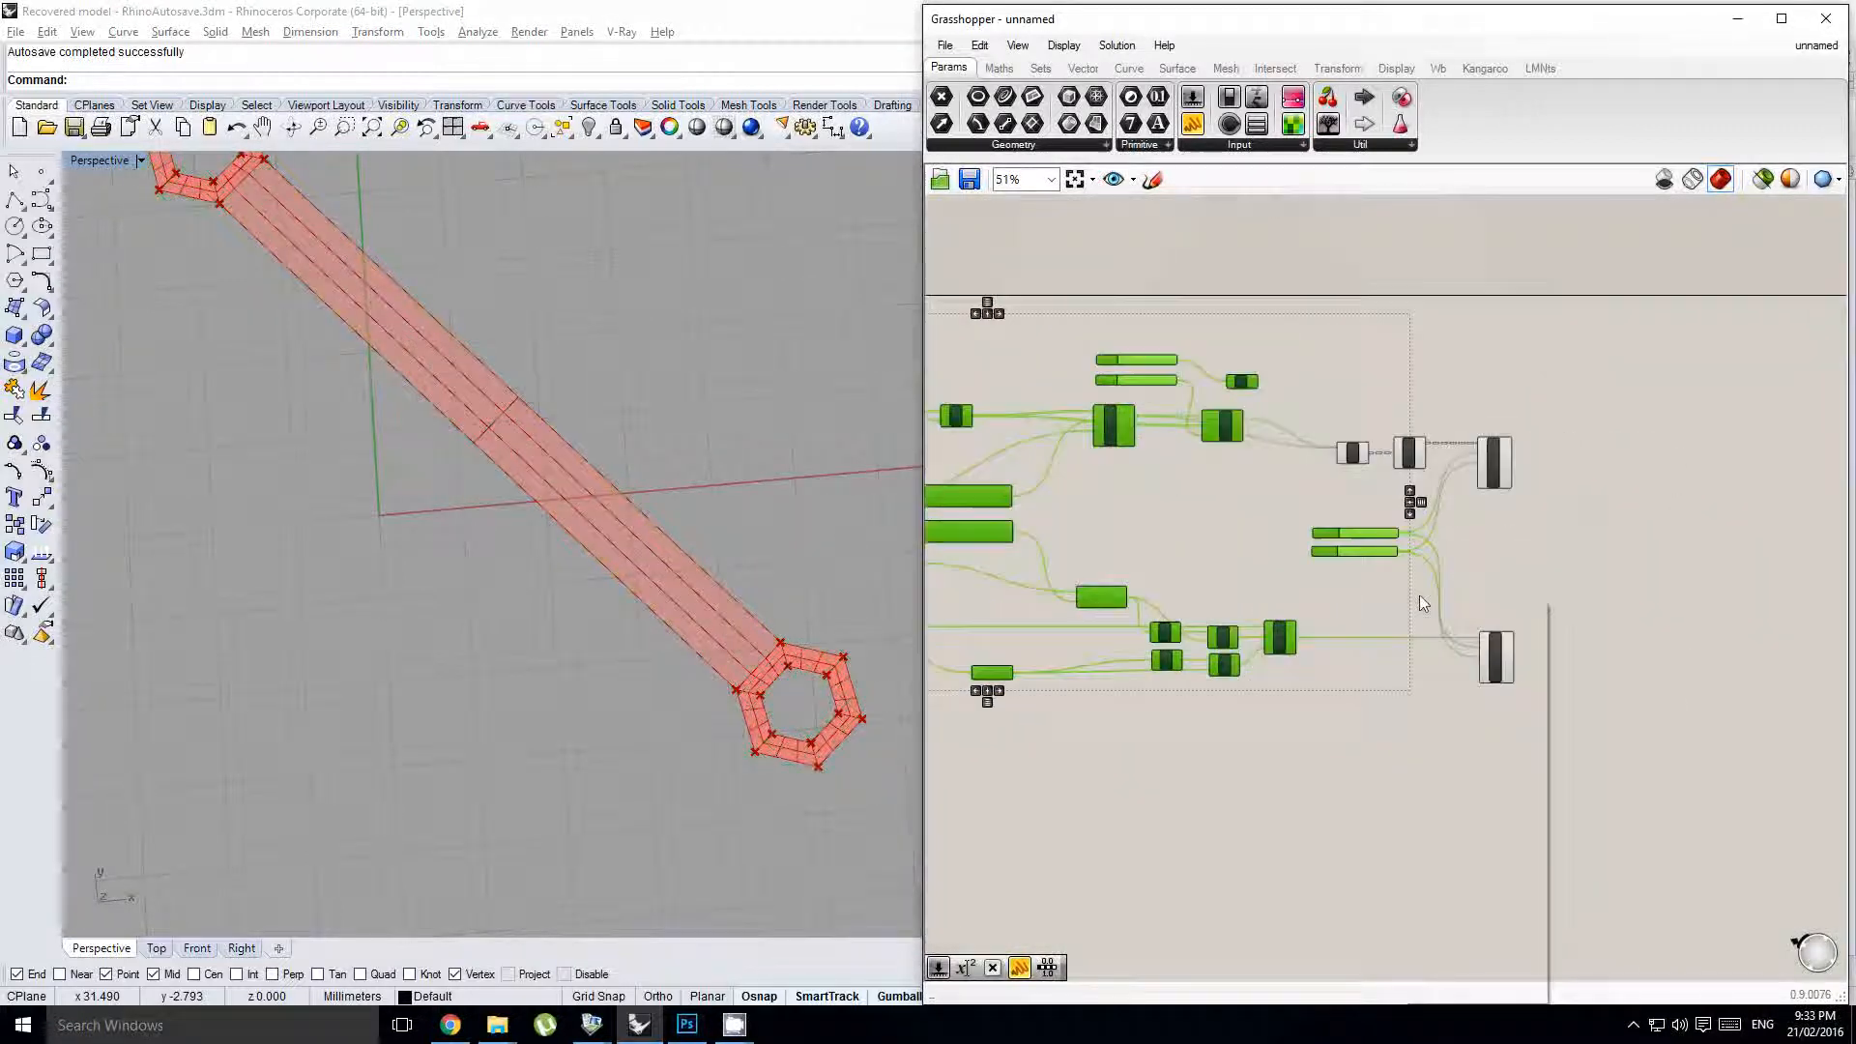
click(1422, 597)
- Duplicate the U count slider, connect the copy to the lower Mesh UV's U count, and set it to 5
scroll(1508, 548, up, 1)
right_drag(1512, 551, 1430, 525)
scroll(1430, 525, up, 1)
scroll(1227, 537, up, 1)
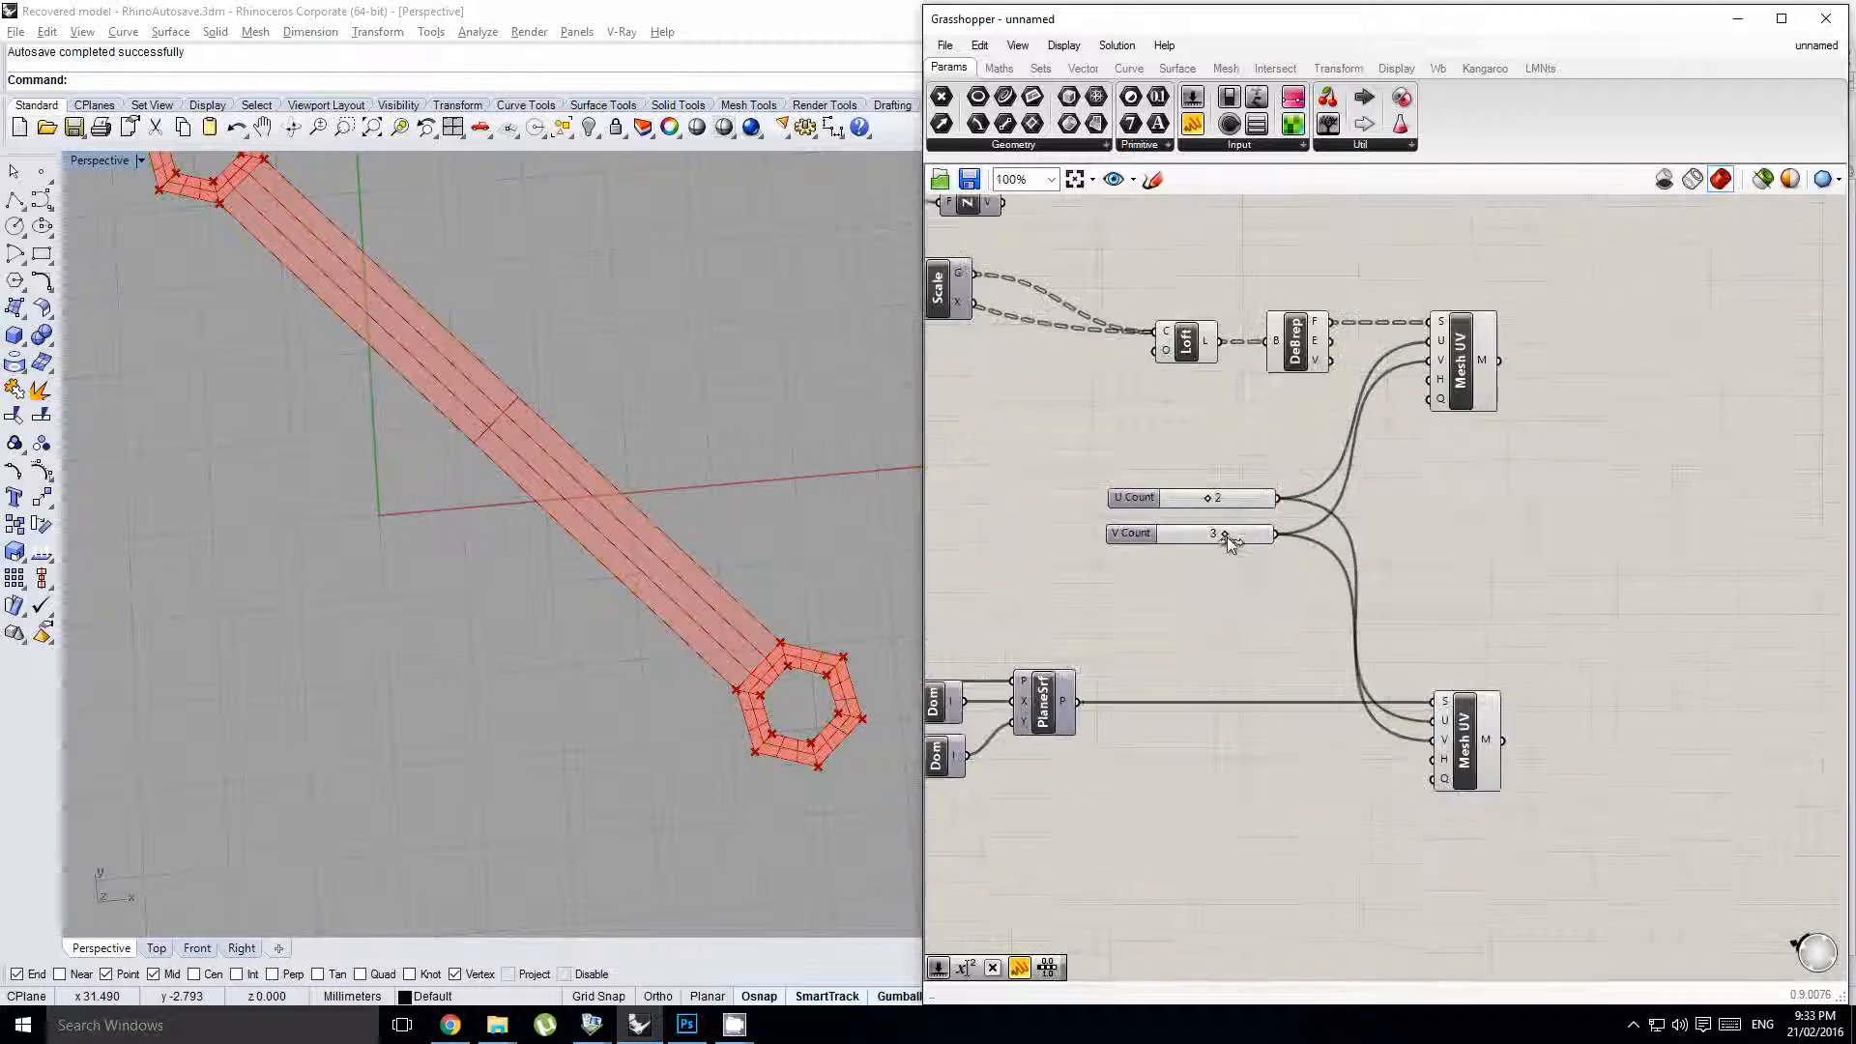
mouse_move(1226, 537)
mouse_down()
mouse_move(1207, 535)
mouse_move(1241, 535)
mouse_move(1224, 535)
mouse_up()
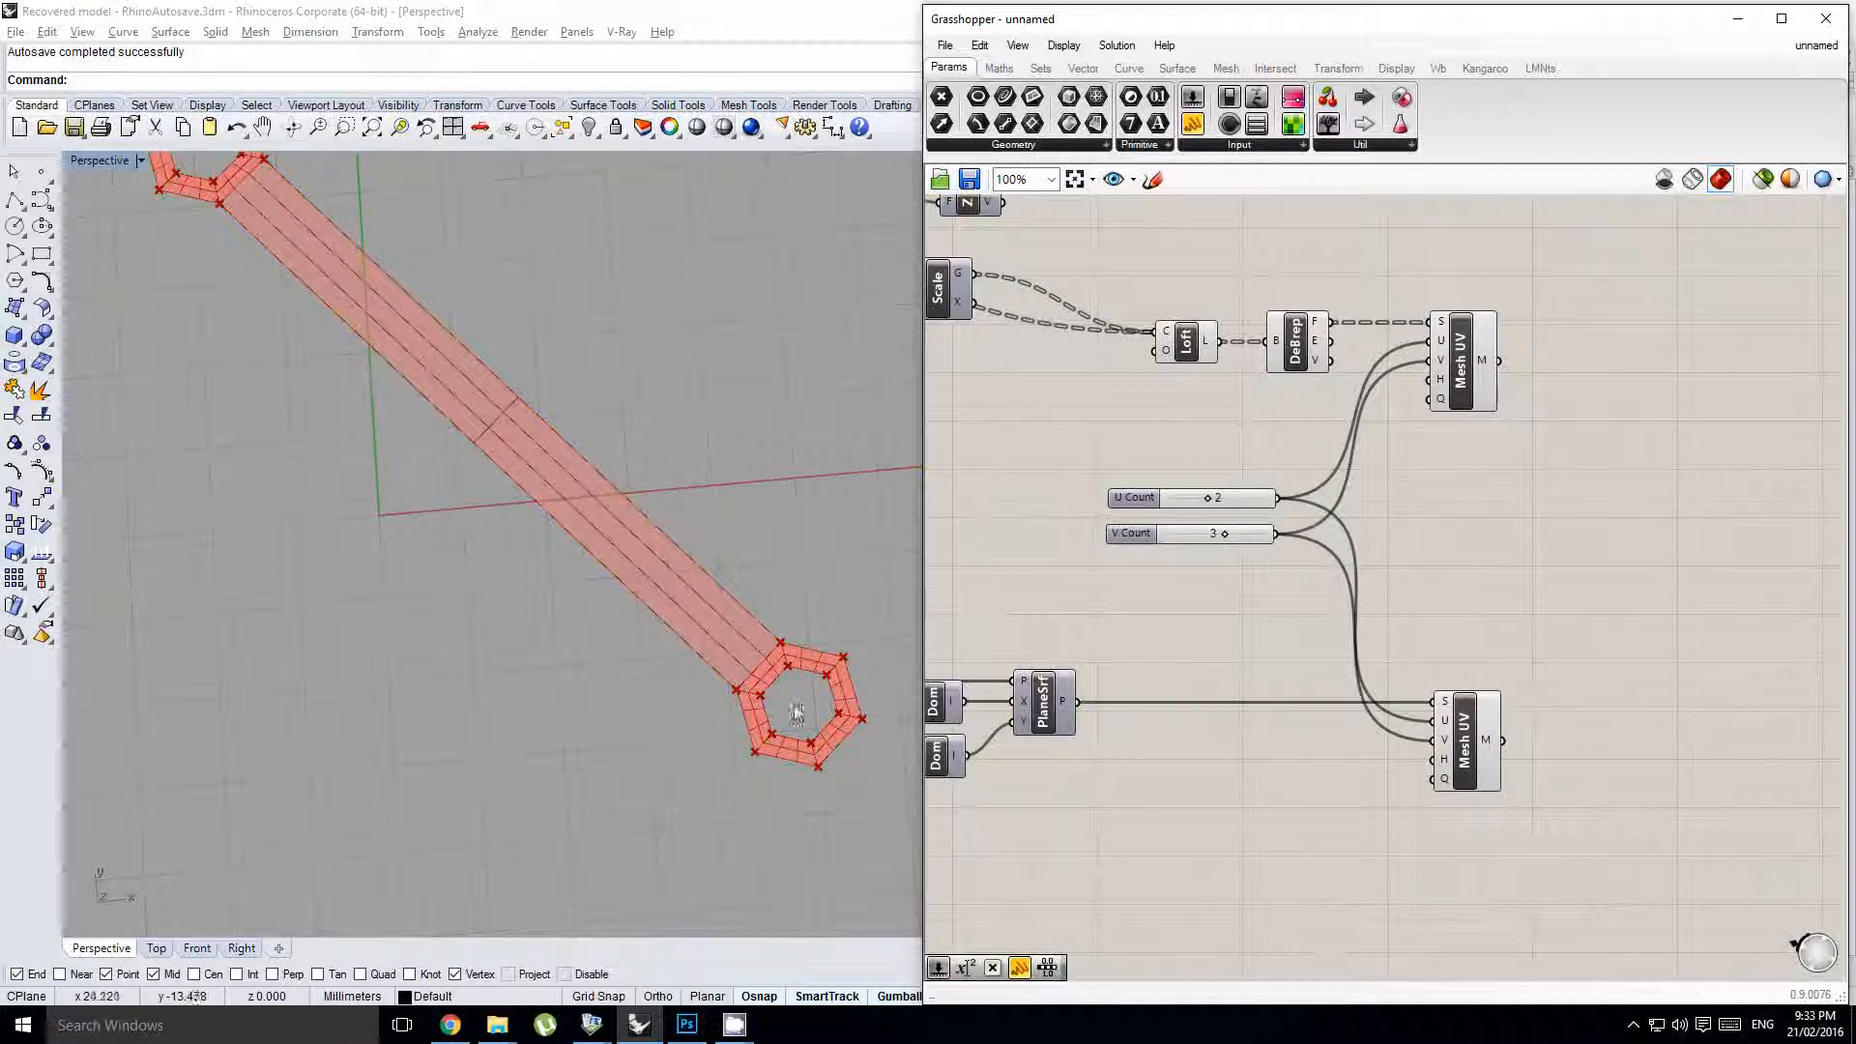
click(1134, 499)
double_click(1146, 629)
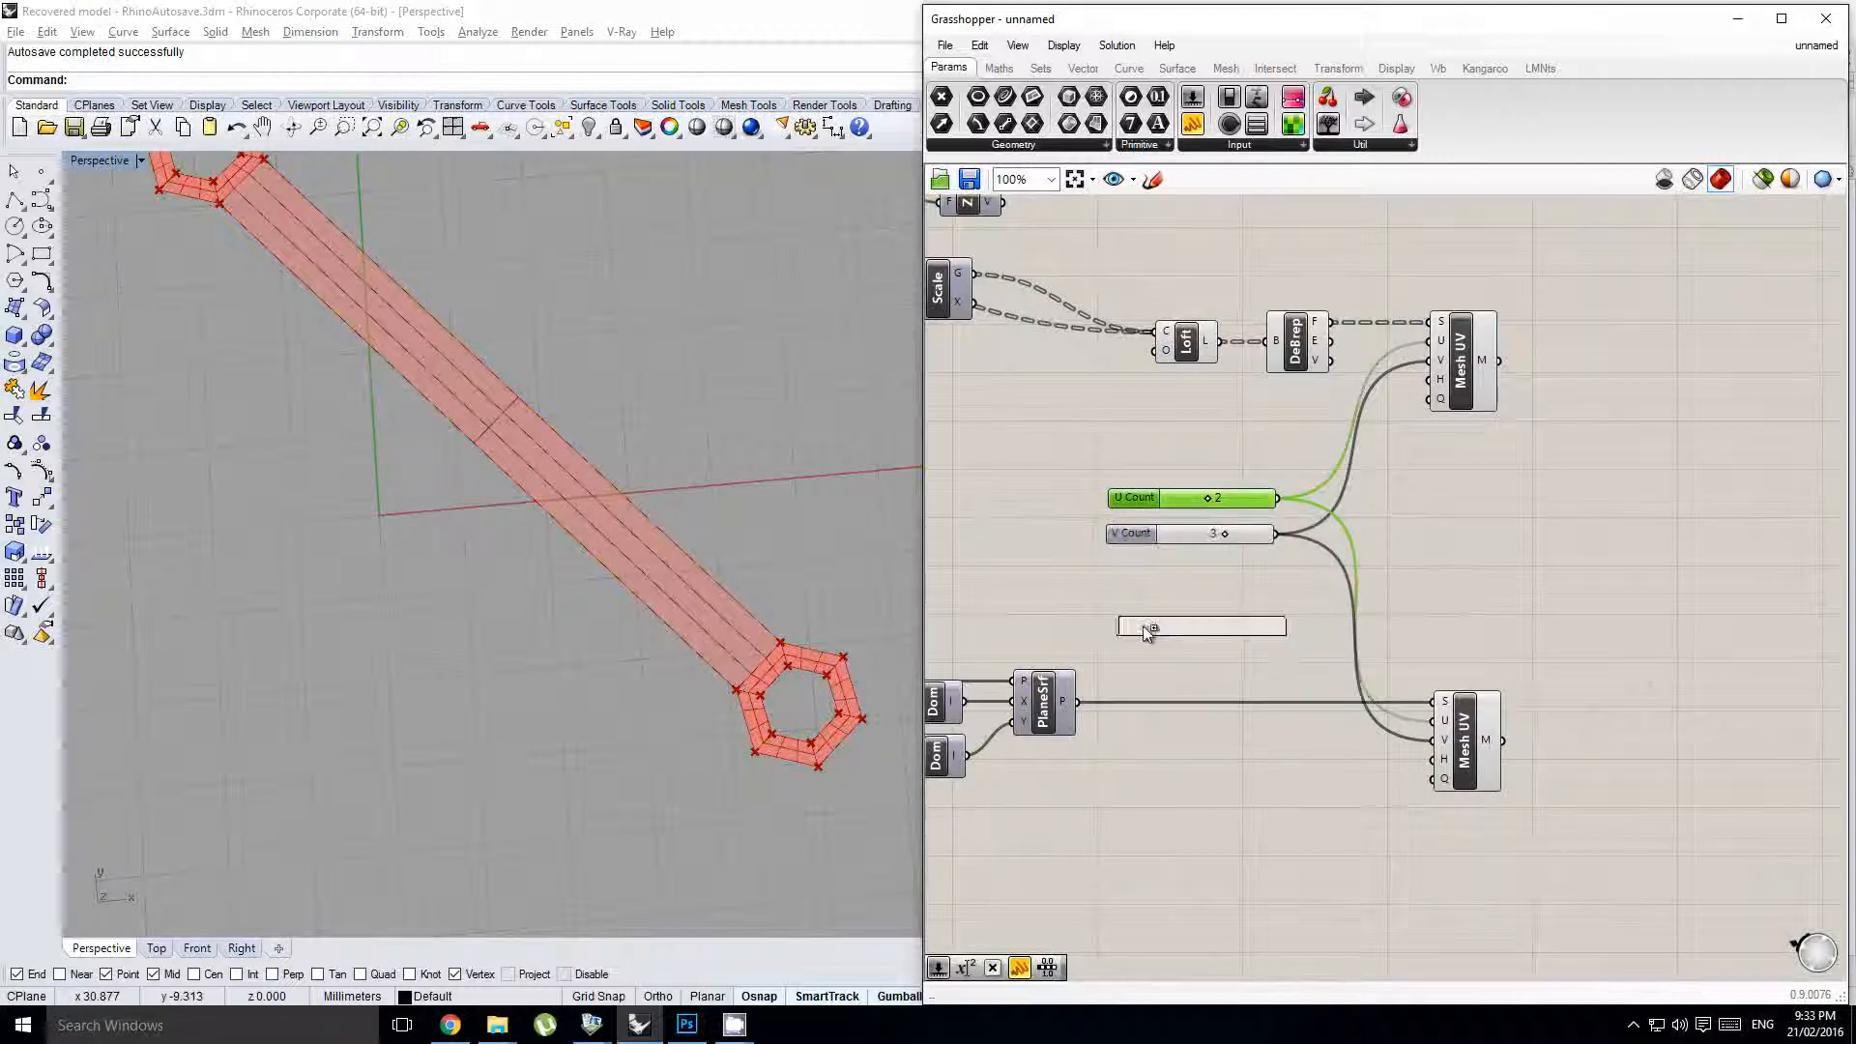
text(2)
key(Return)
scroll(1301, 640, up, 1)
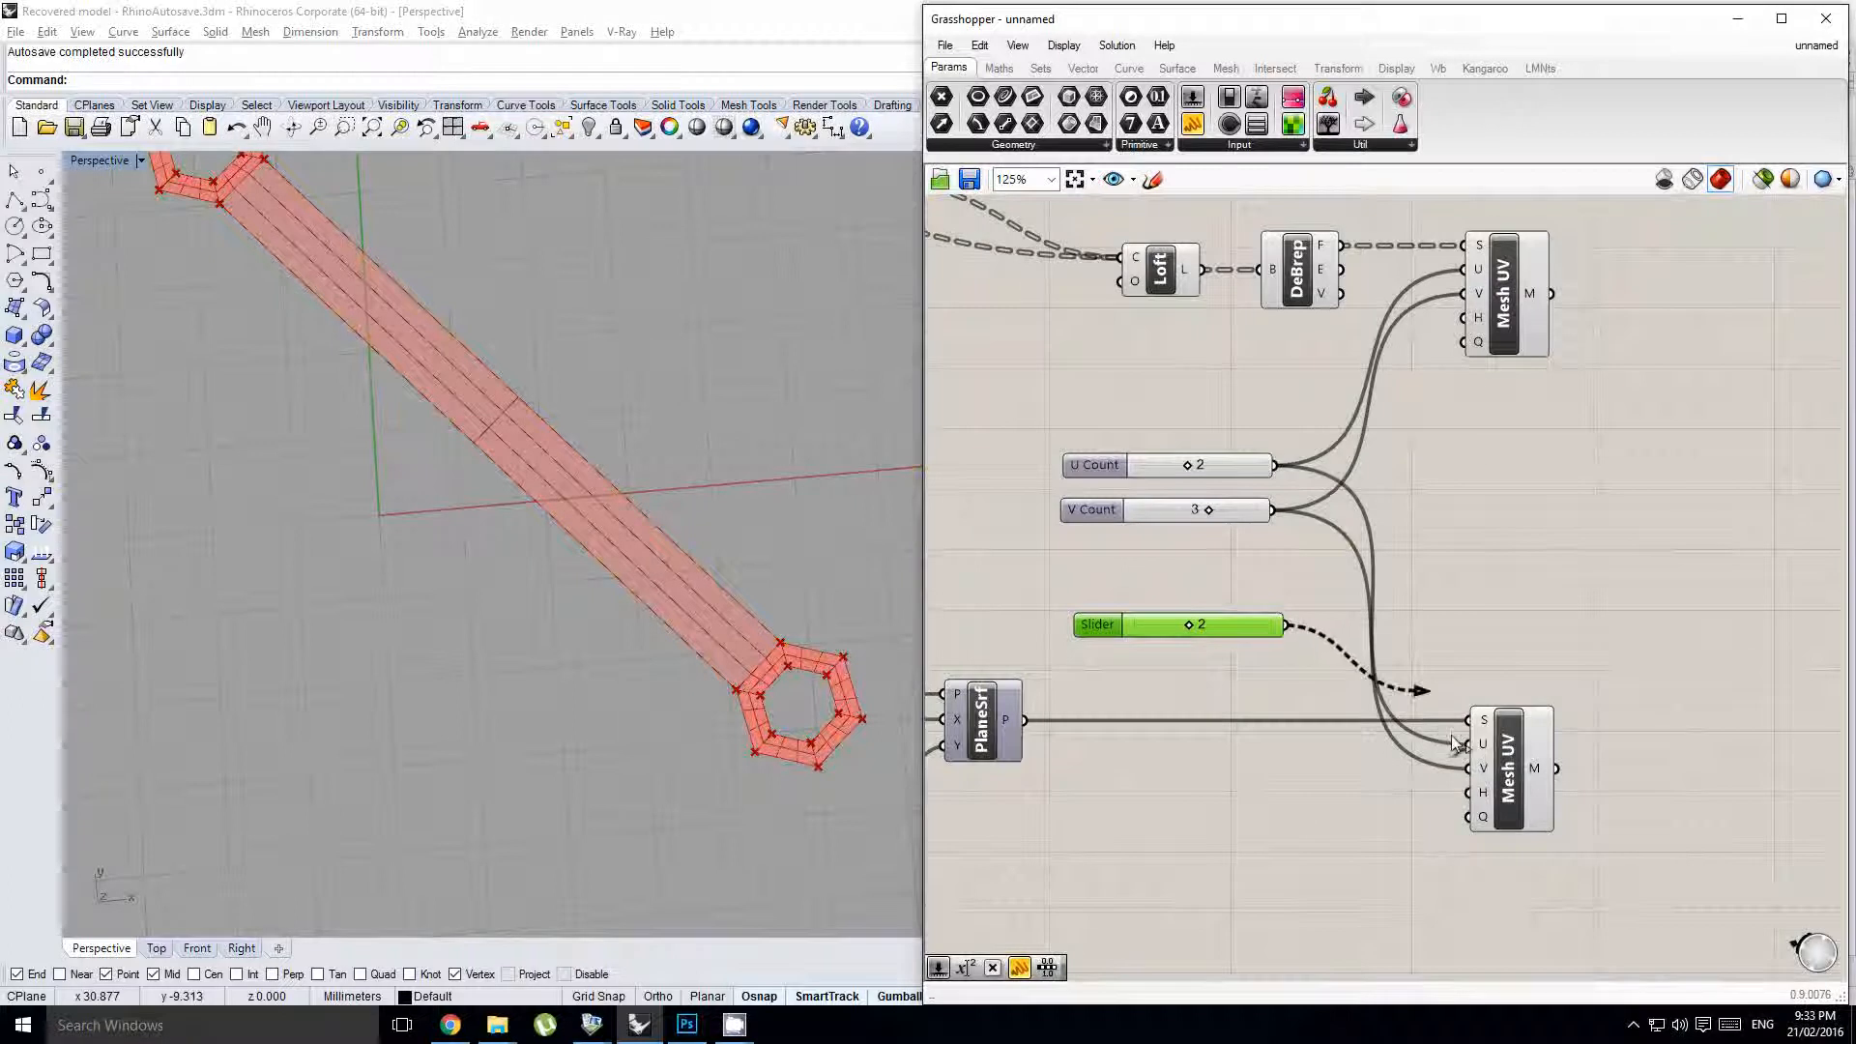
drag(1455, 744, 1467, 745)
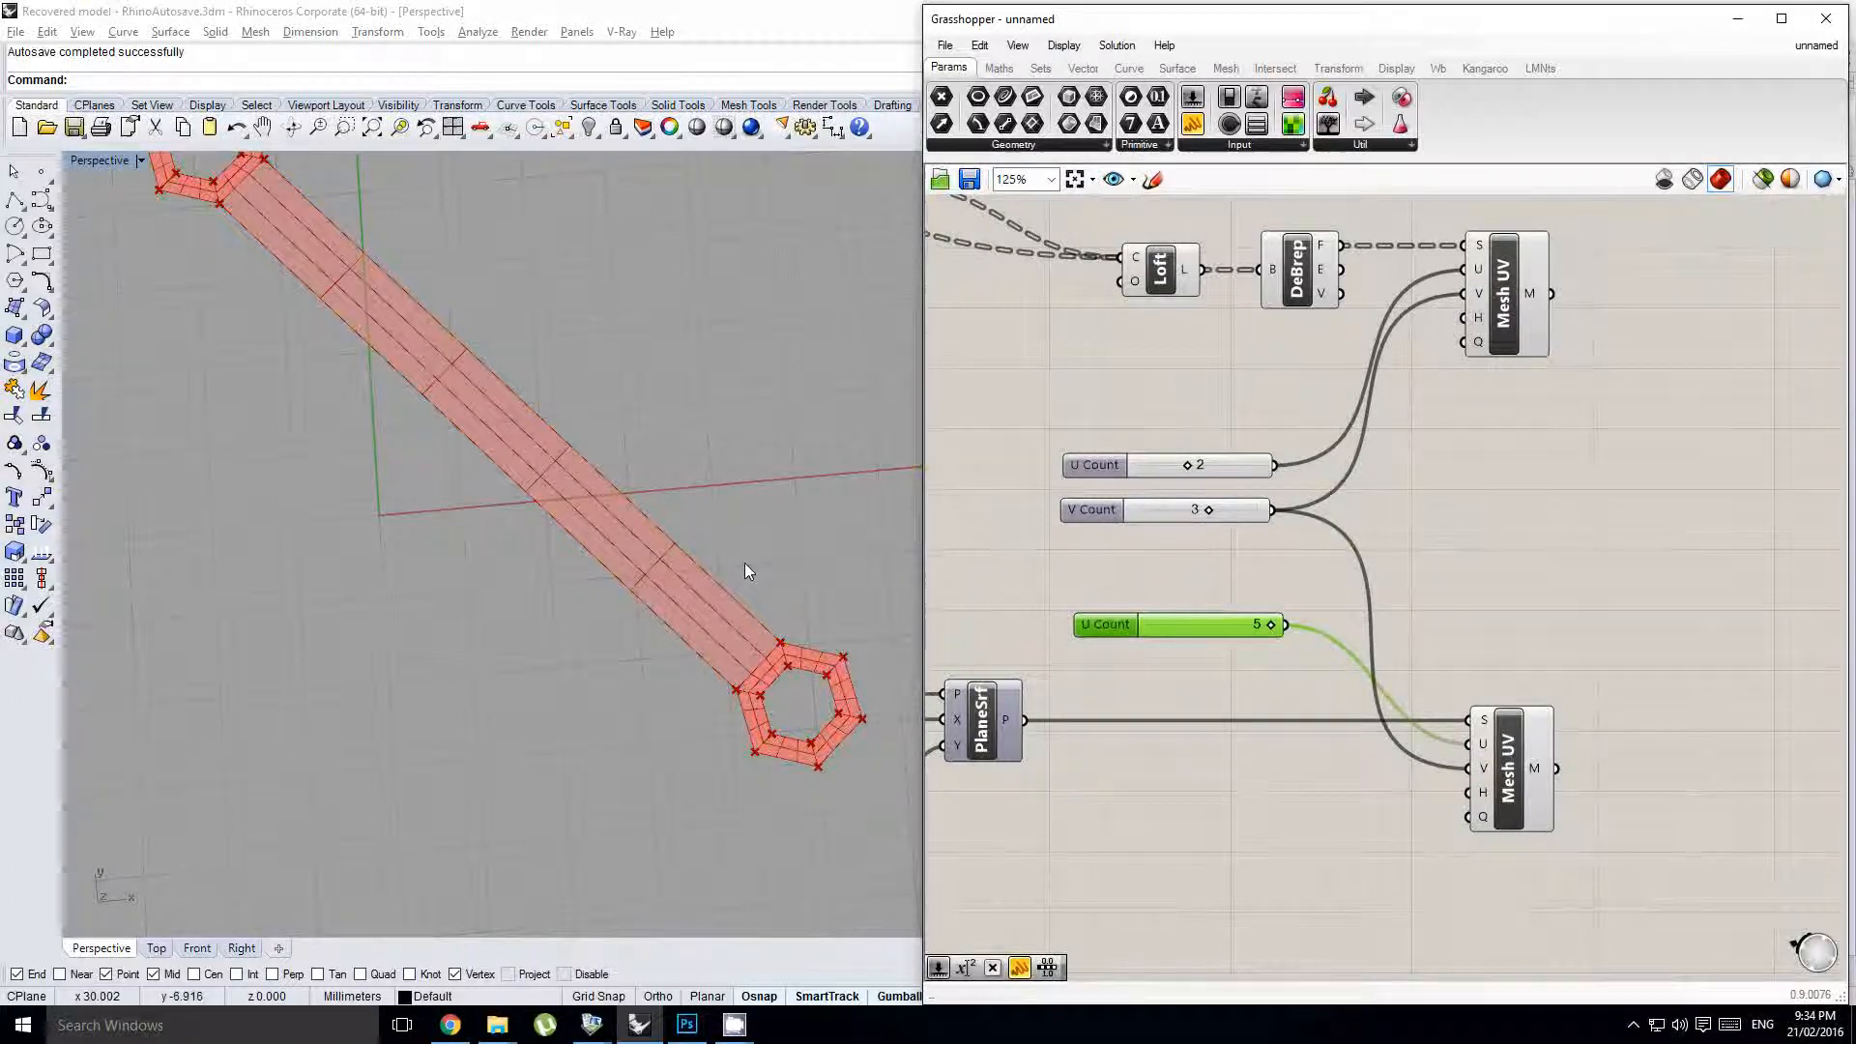
right_drag(744, 571, 380, 457)
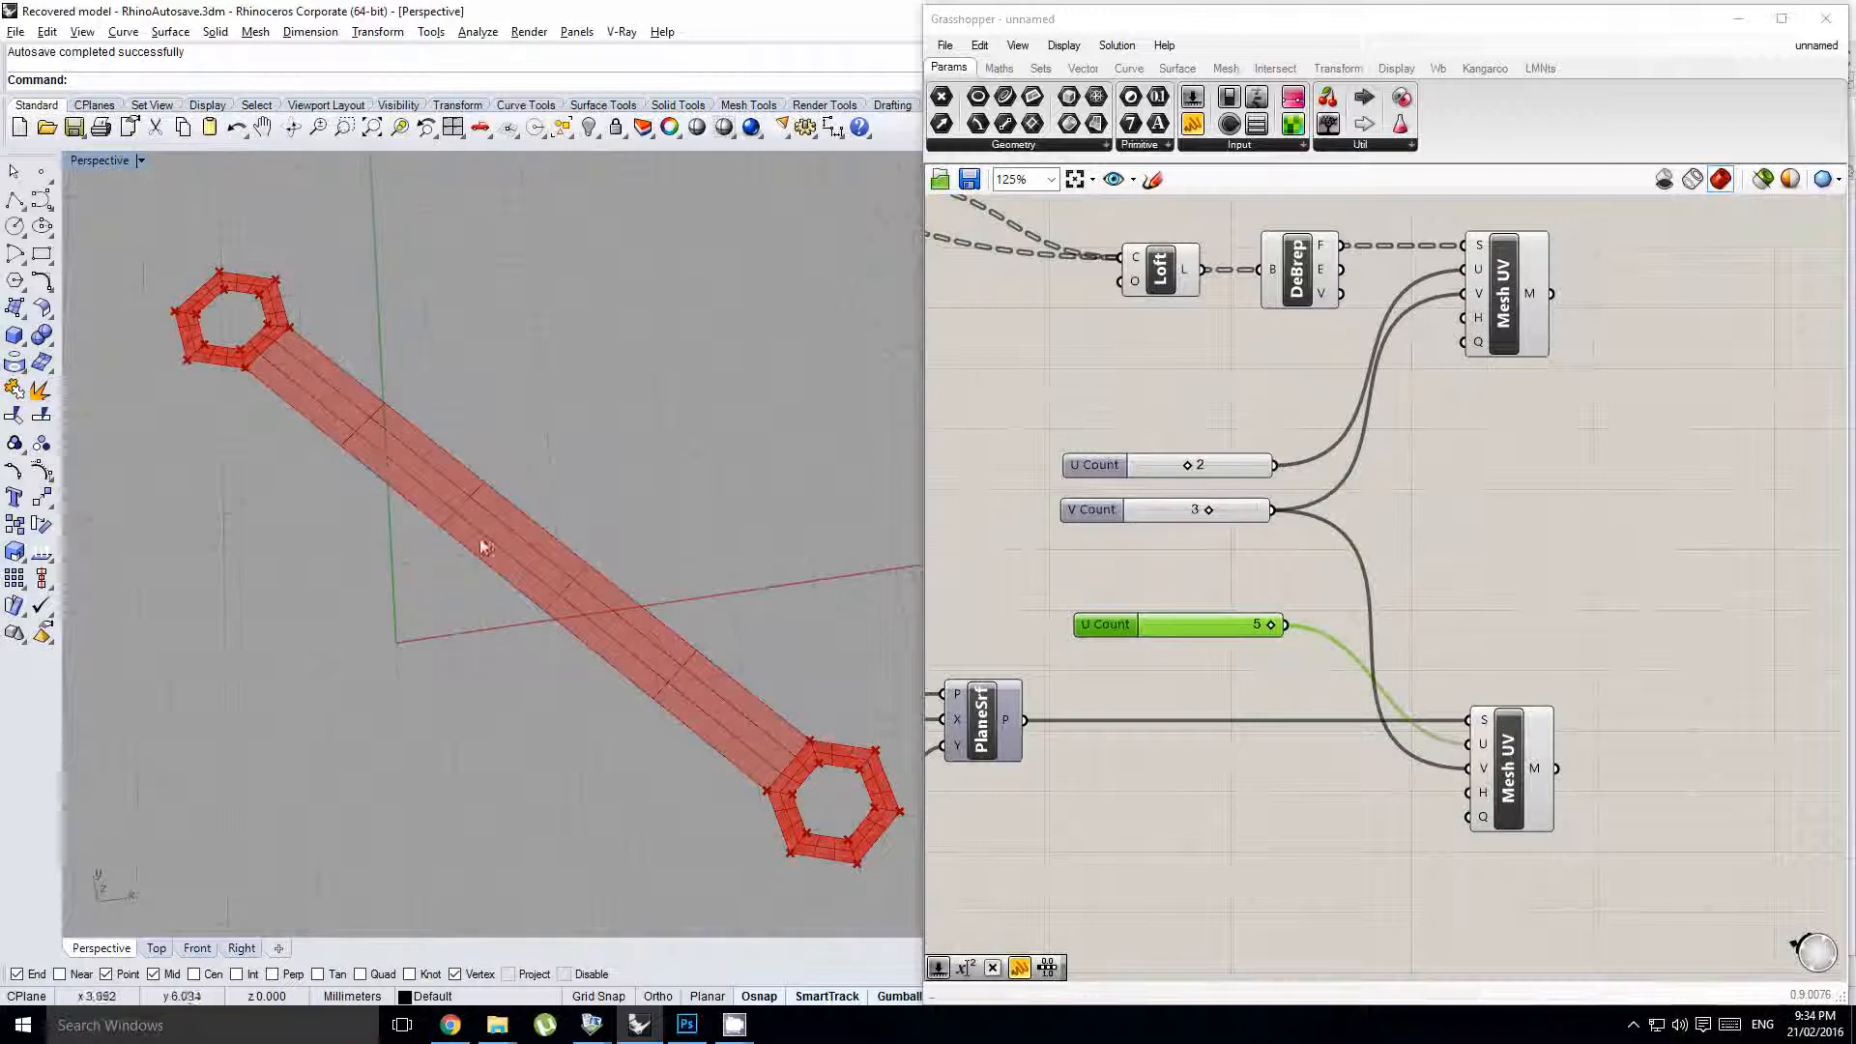
- Set the U count feeding the upper Mesh UV component to 1
right_click(1157, 593)
click(1196, 468)
scroll(1196, 468, up, 1)
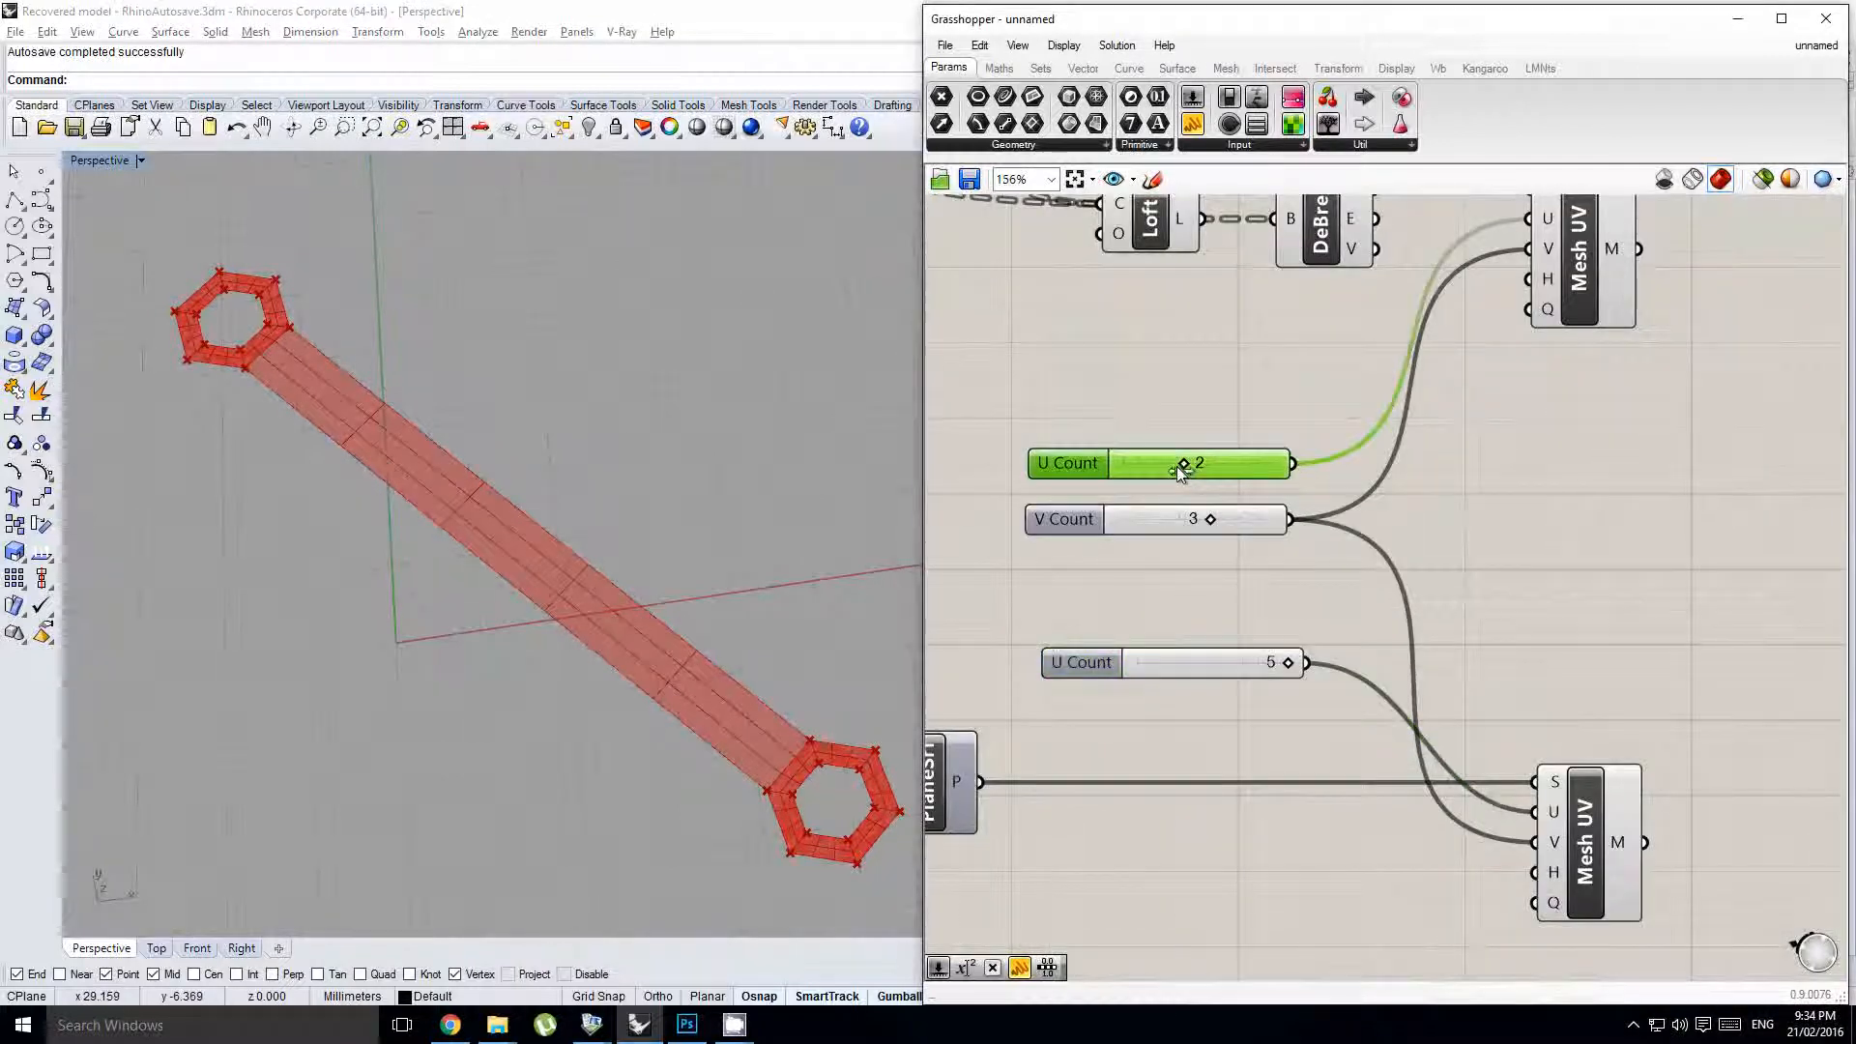
scroll(687, 572, down, 2)
scroll(1309, 584, down, 3)
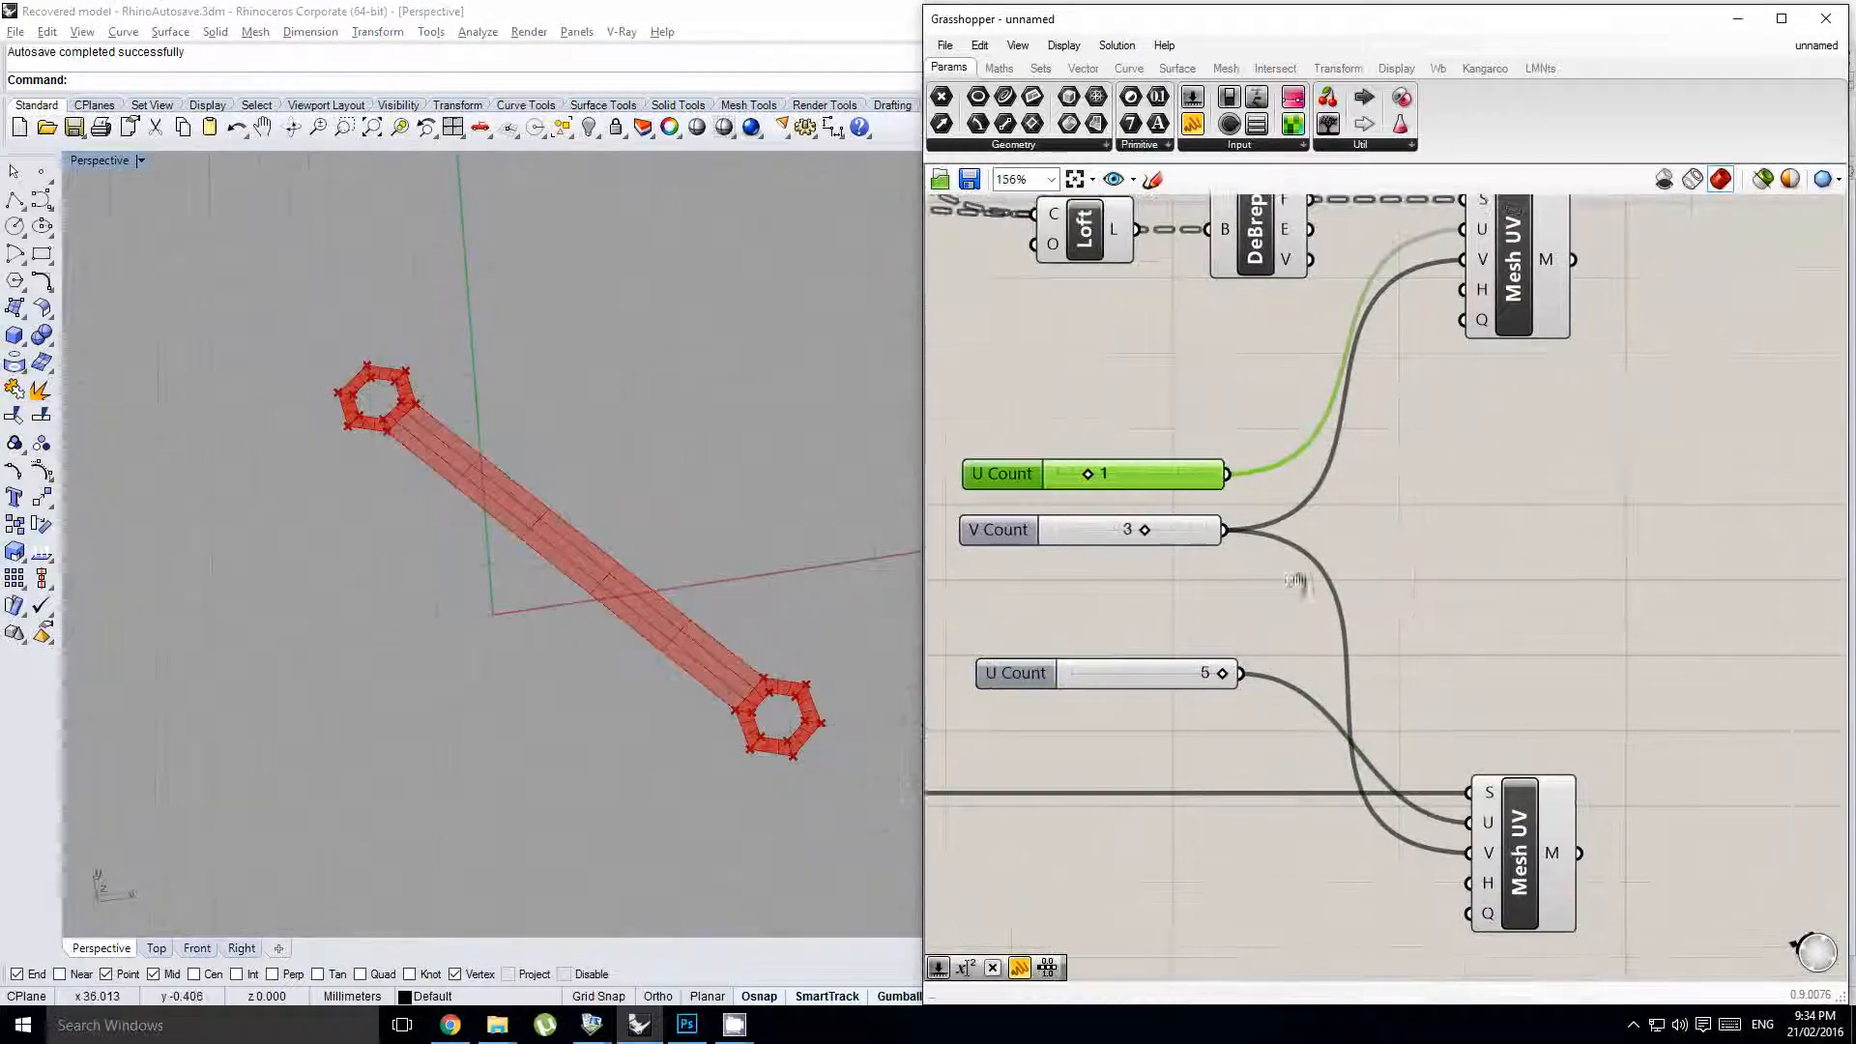
- Place a Weaverbird's Join Meshes and Weld component beyond the two Mesh UV components
right_click(1588, 590)
double_click(1587, 571)
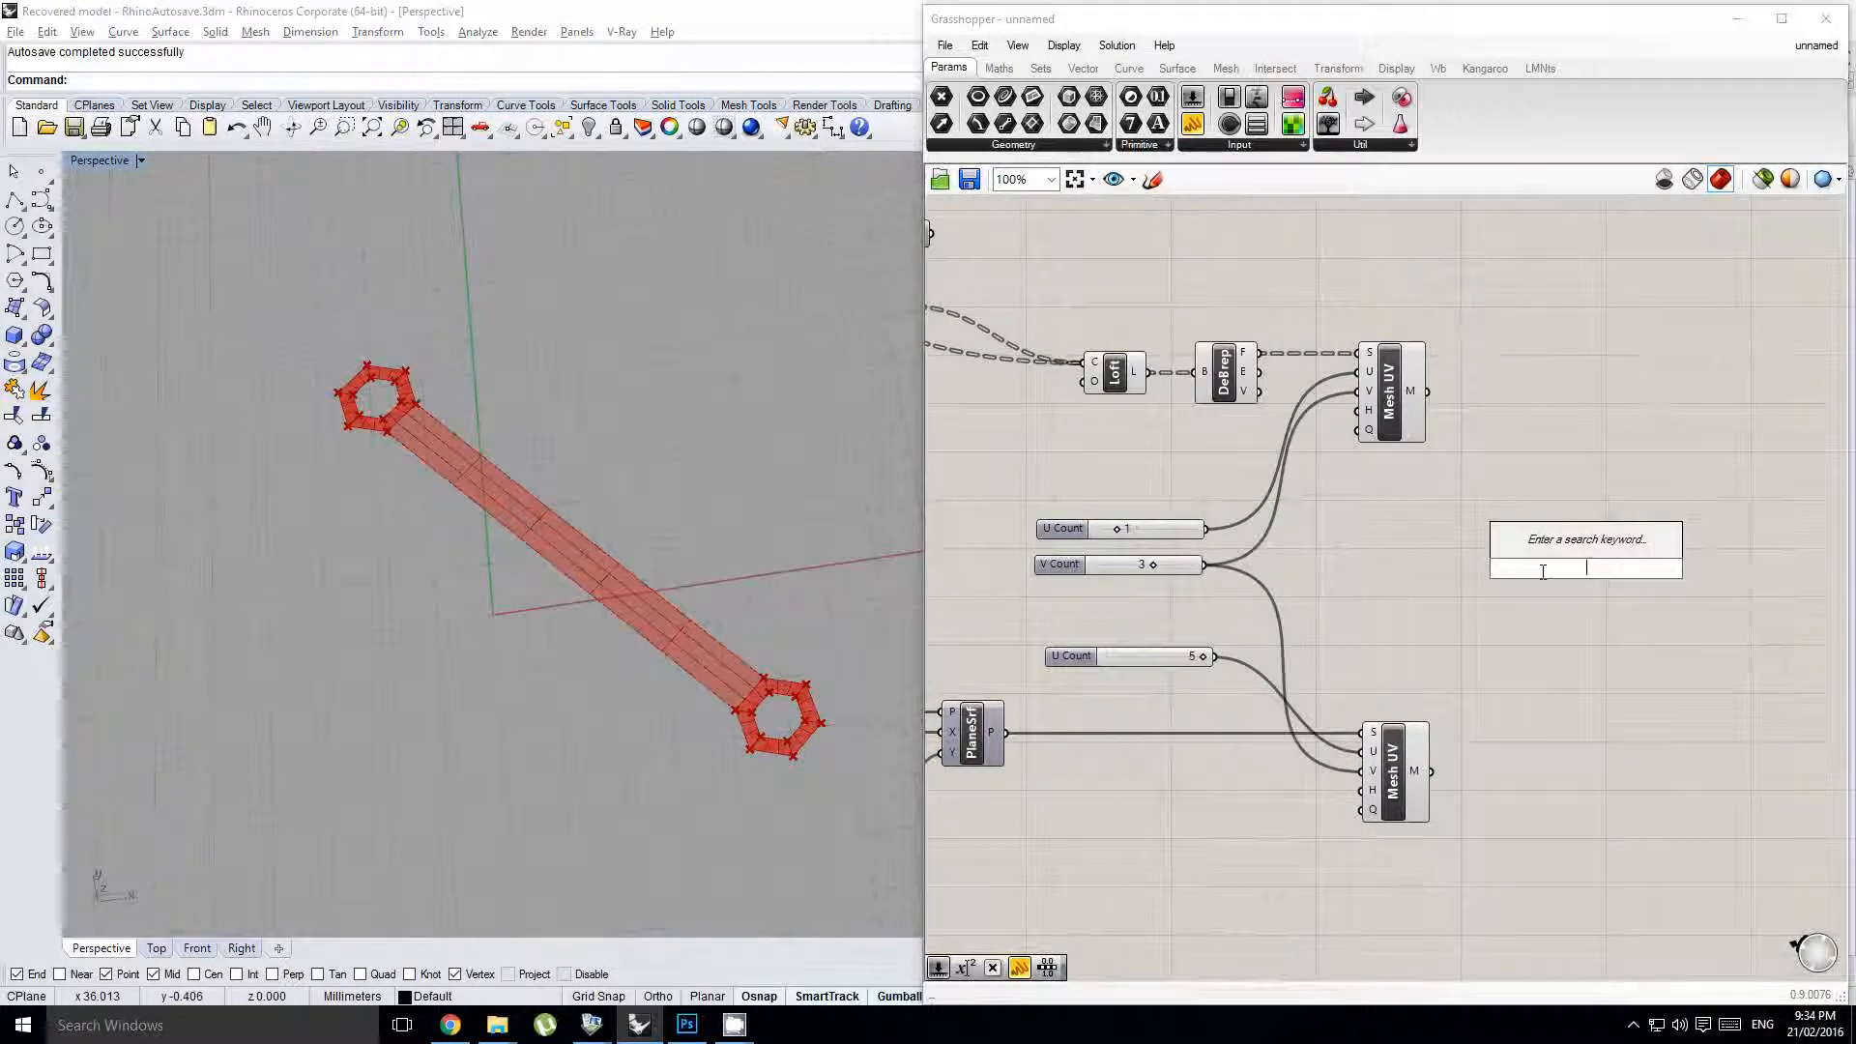
key(Escape)
double_click(1546, 572)
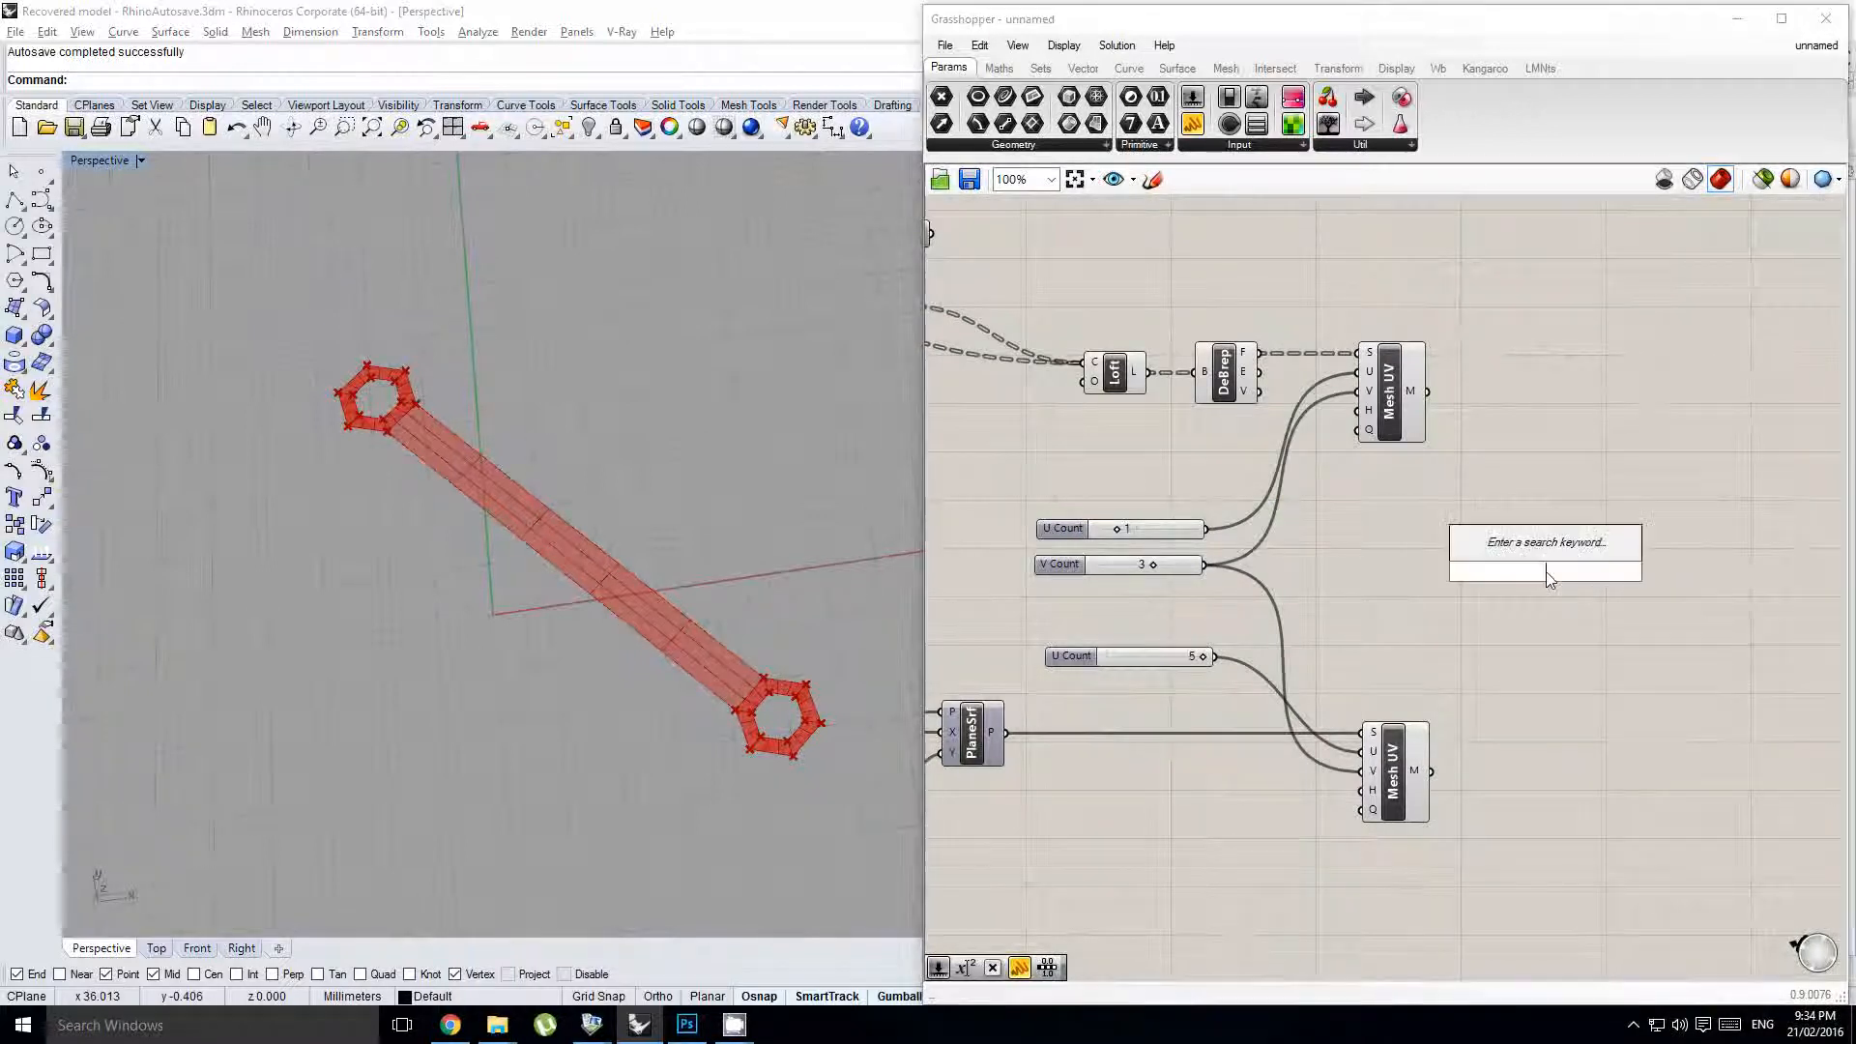
text(wbjoi)
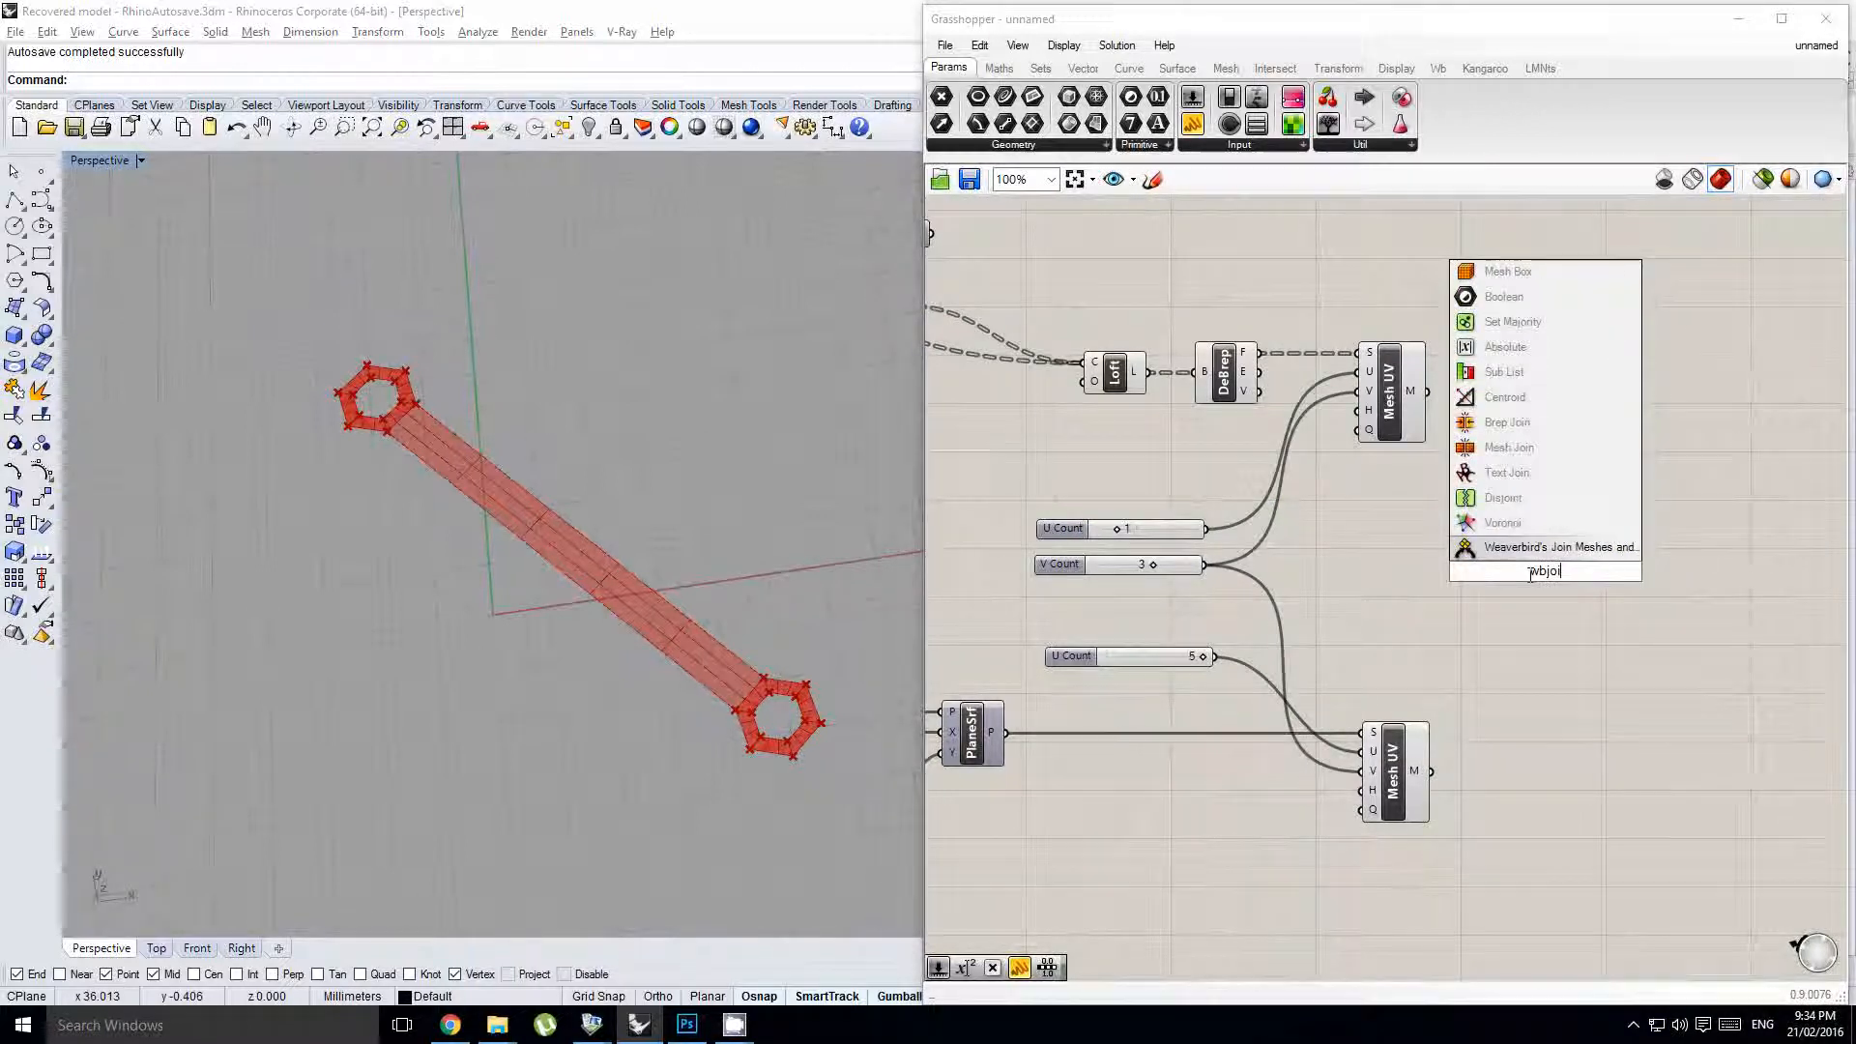
click(1544, 549)
- Connect both Mesh UV outputs to the mesh input of wbJoin and flatten that input
right_drag(1431, 415, 1385, 408)
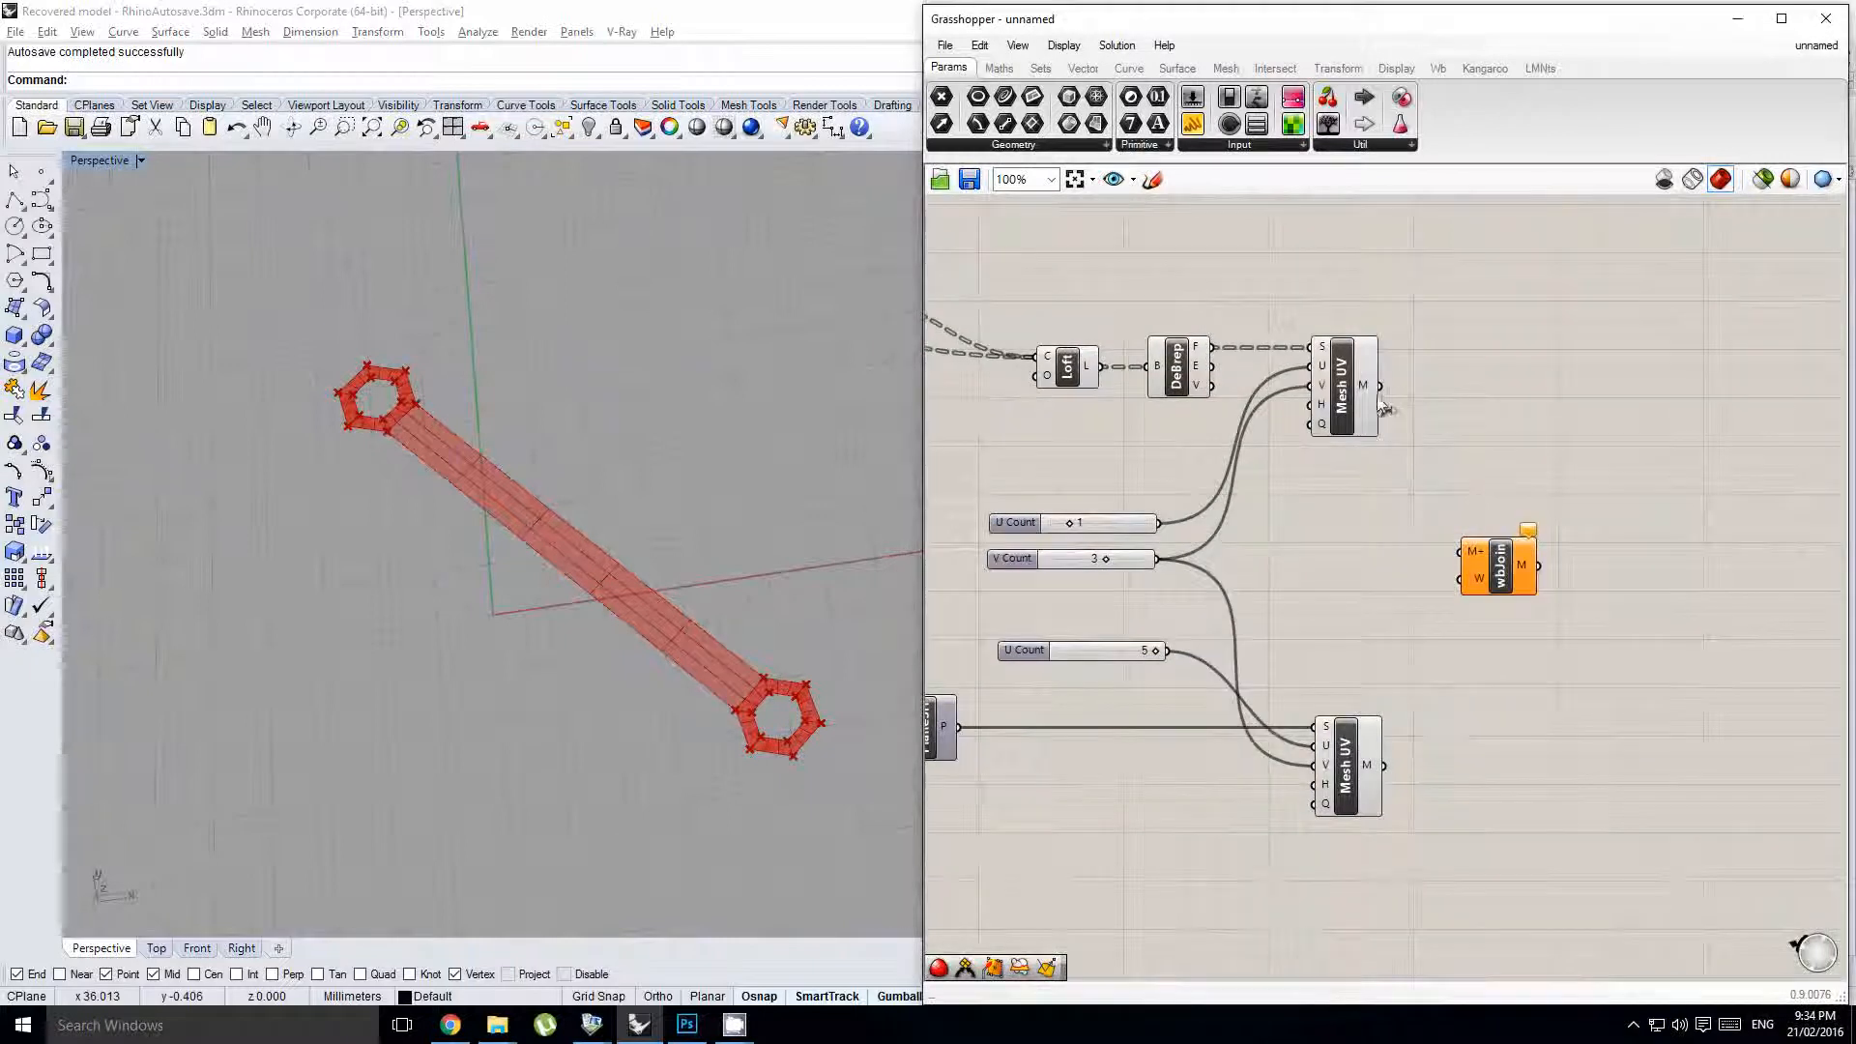
shift+drag(1457, 566, 1462, 553)
right_click(1465, 552)
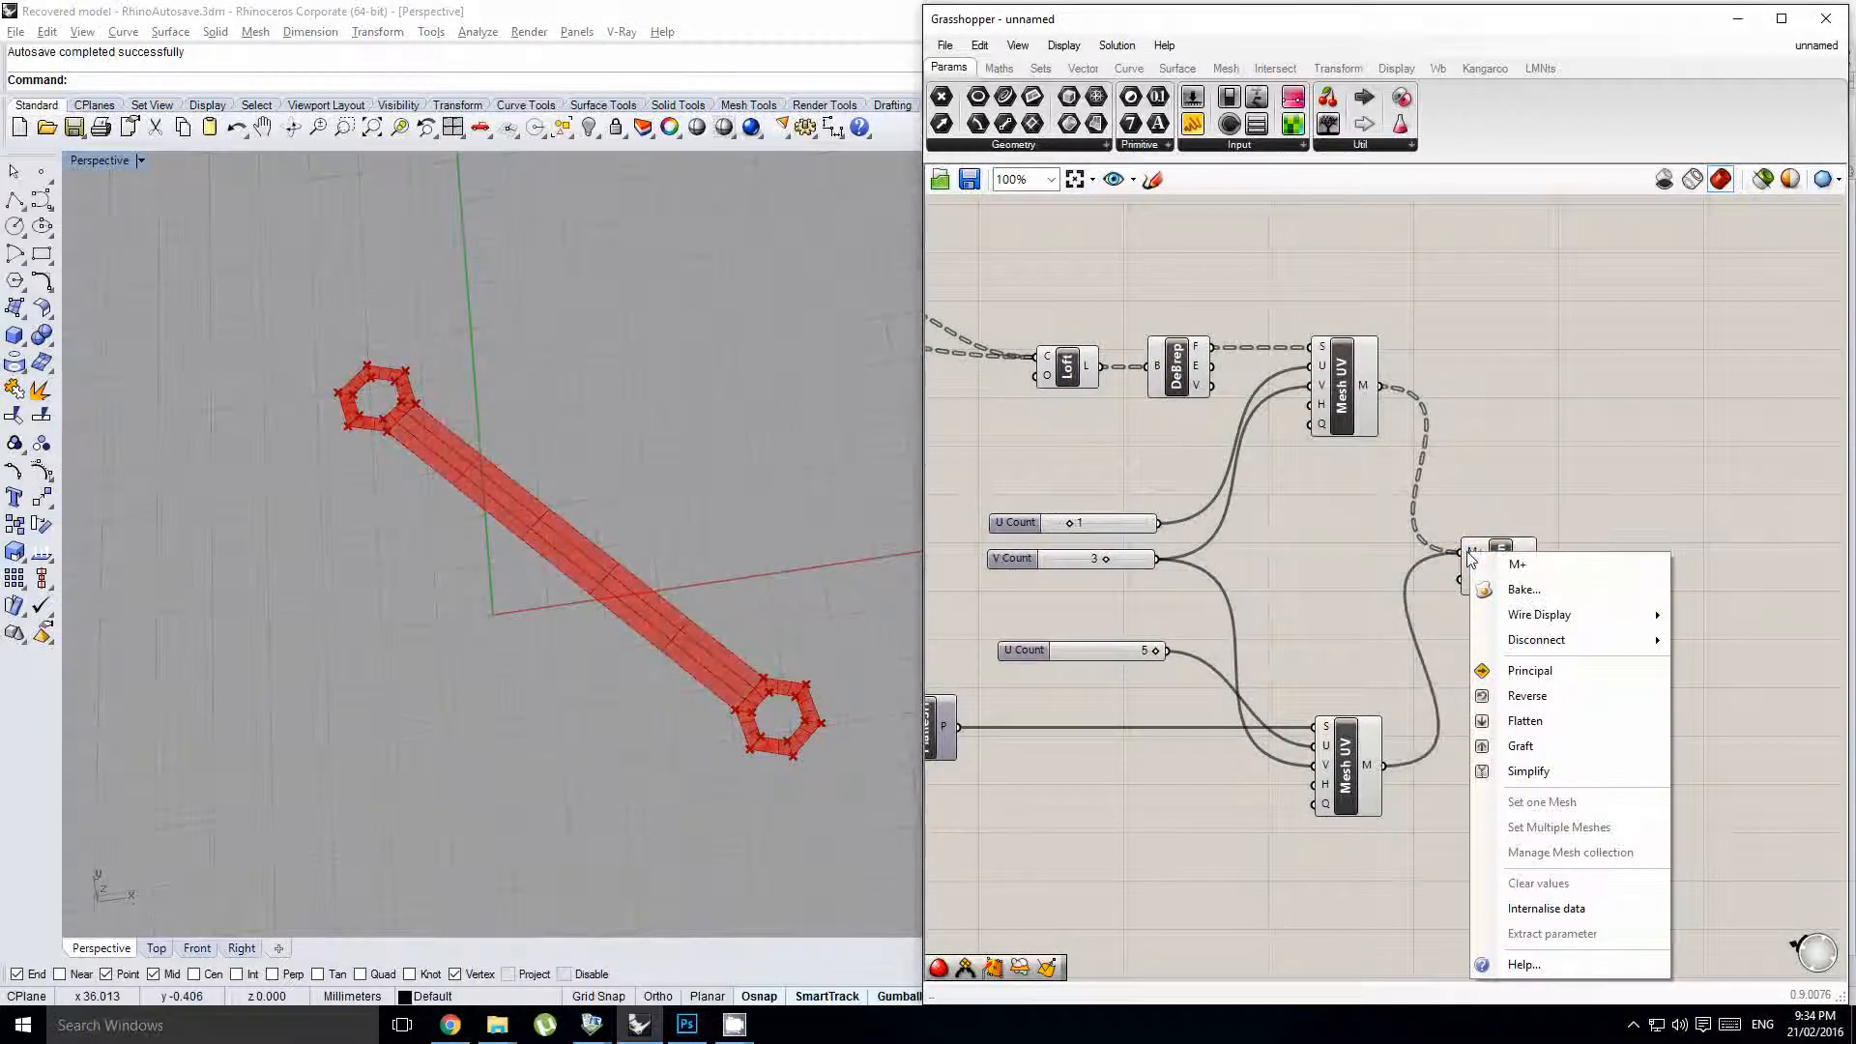
click(1521, 745)
- Turn off the preview of the Loft, Deconstruct Brep and both Mesh UV components so only the joined mesh displays
scroll(749, 716, up, 6)
right_drag(754, 664, 731, 543)
scroll(1351, 531, down, 4)
right_drag(1351, 531, 1586, 527)
drag(1624, 751, 1419, 402)
middle_click(1419, 402)
click(1457, 361)
scroll(725, 599, up, 3)
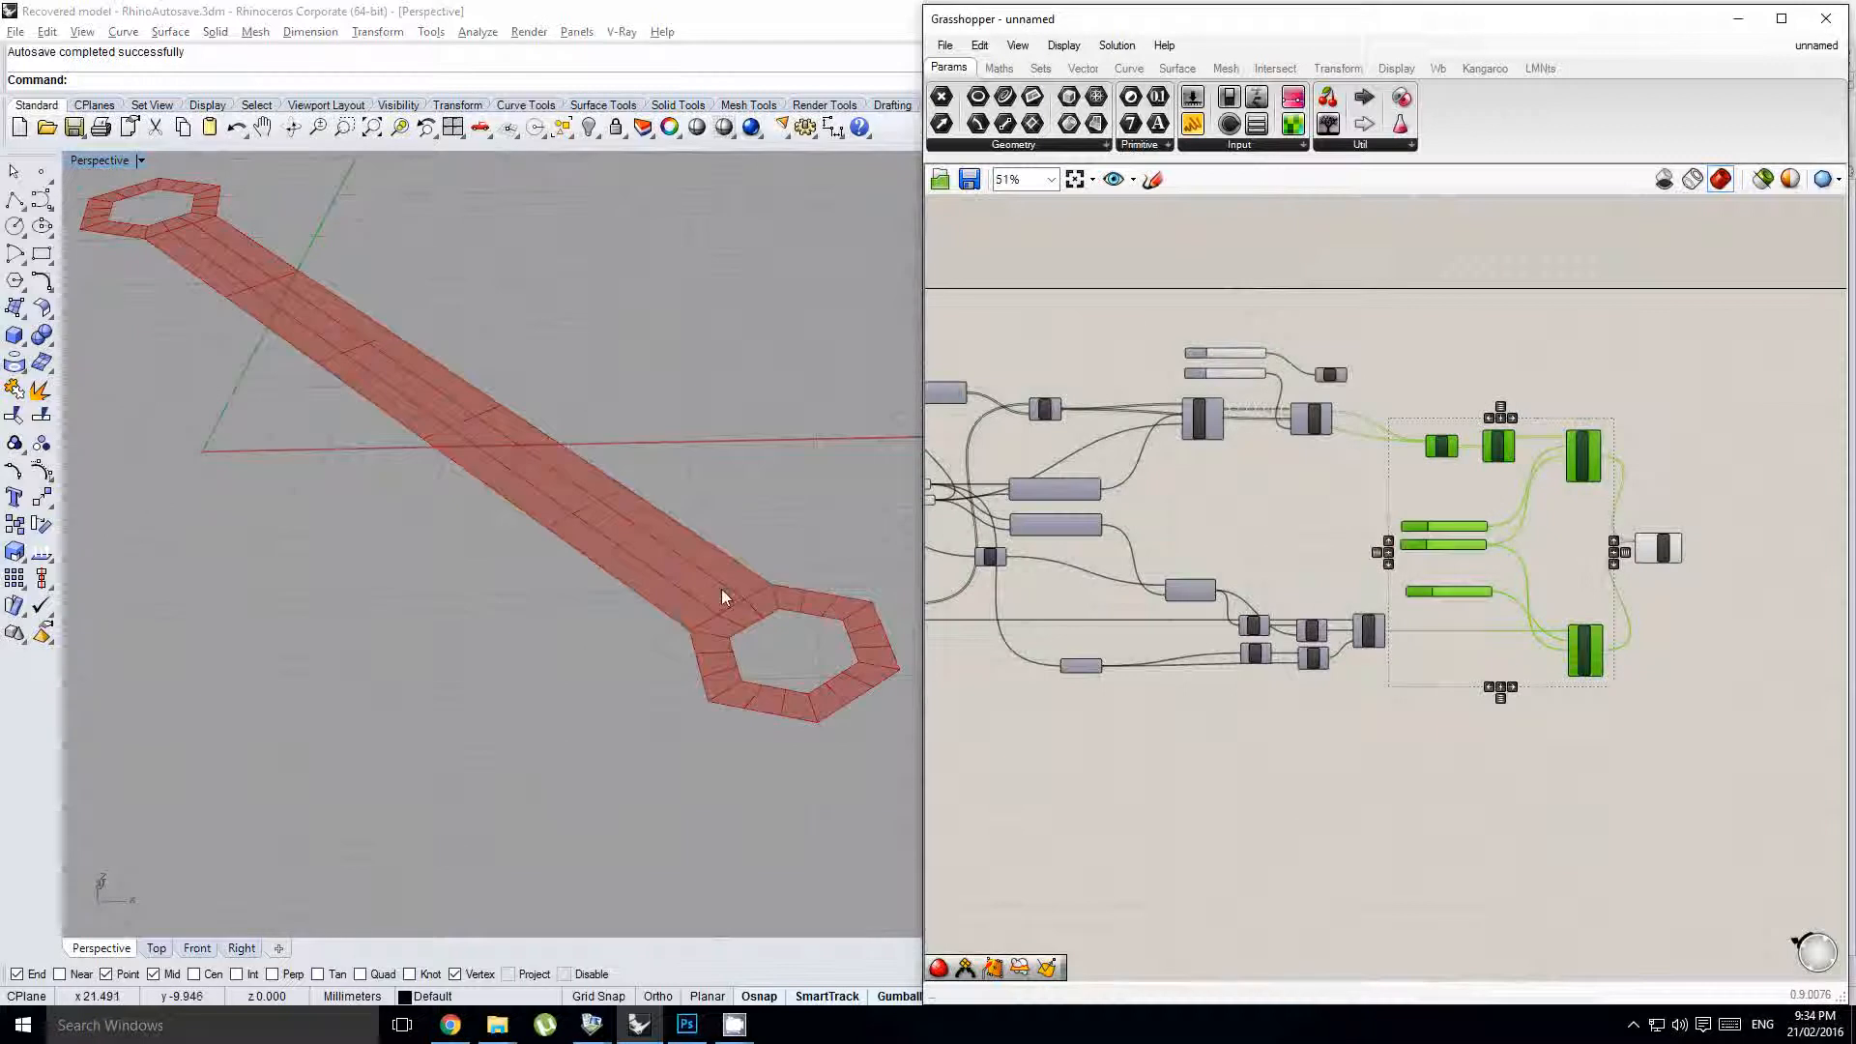
- Add a Mesh WeldVertices component after wbJoin and feed it the joined mesh
right_drag(1660, 582, 1553, 596)
scroll(1553, 596, up, 3)
double_click(1649, 571)
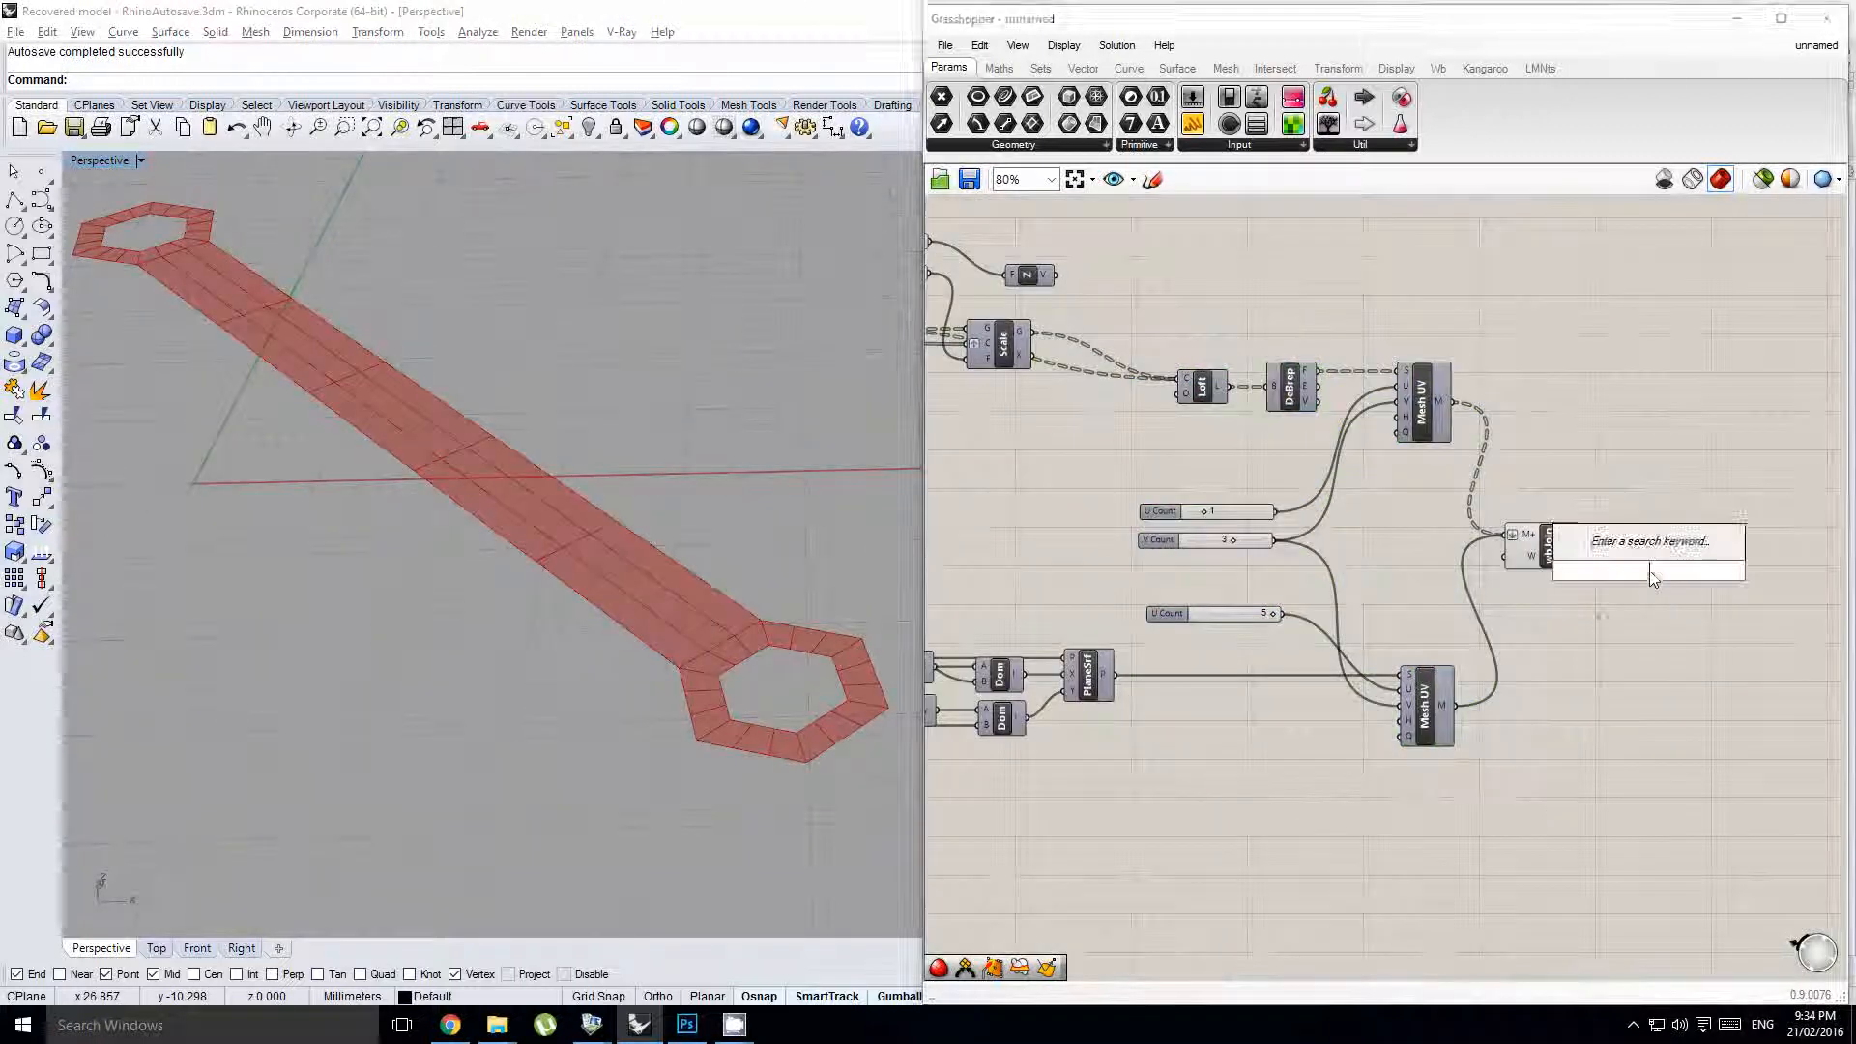
text(weld ver)
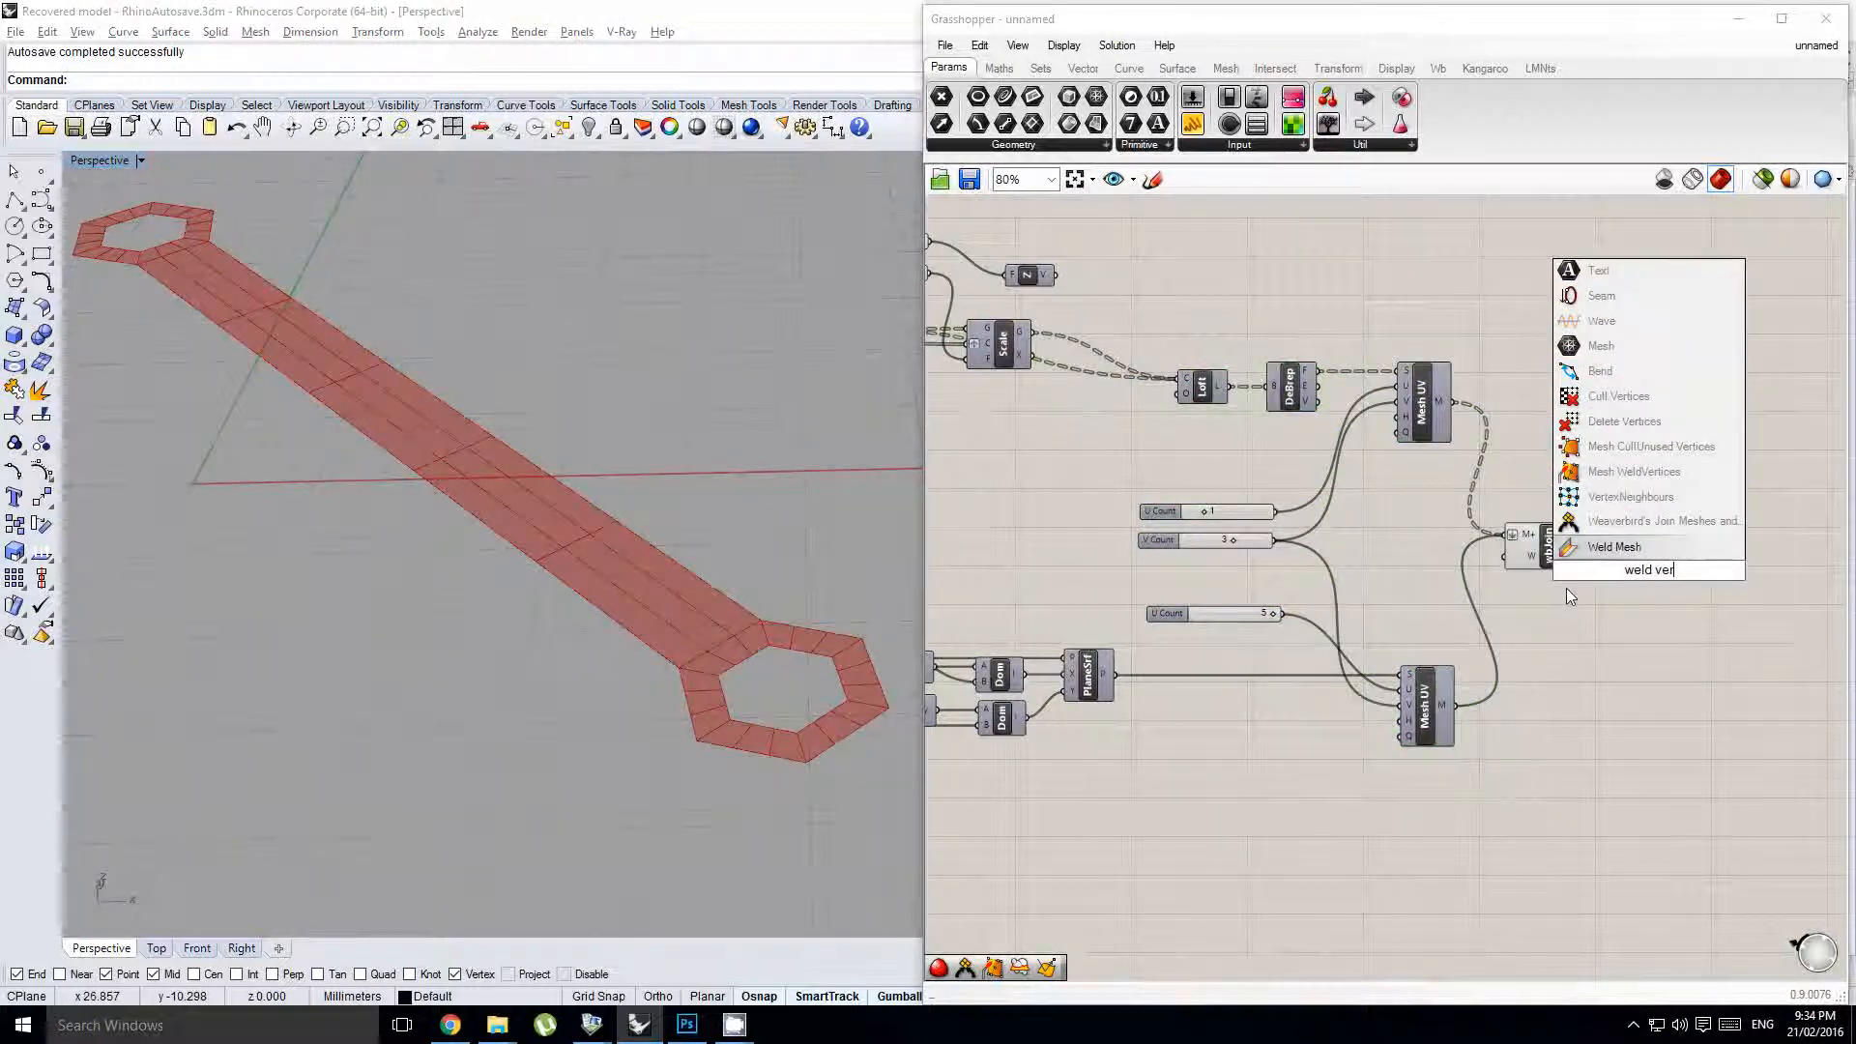
click(1626, 496)
scroll(1640, 520, up, 1)
drag(1563, 552, 1616, 559)
drag(1641, 590, 1649, 581)
- Turn off the preview of the wbJoin component
click(1524, 551)
middle_click(1524, 551)
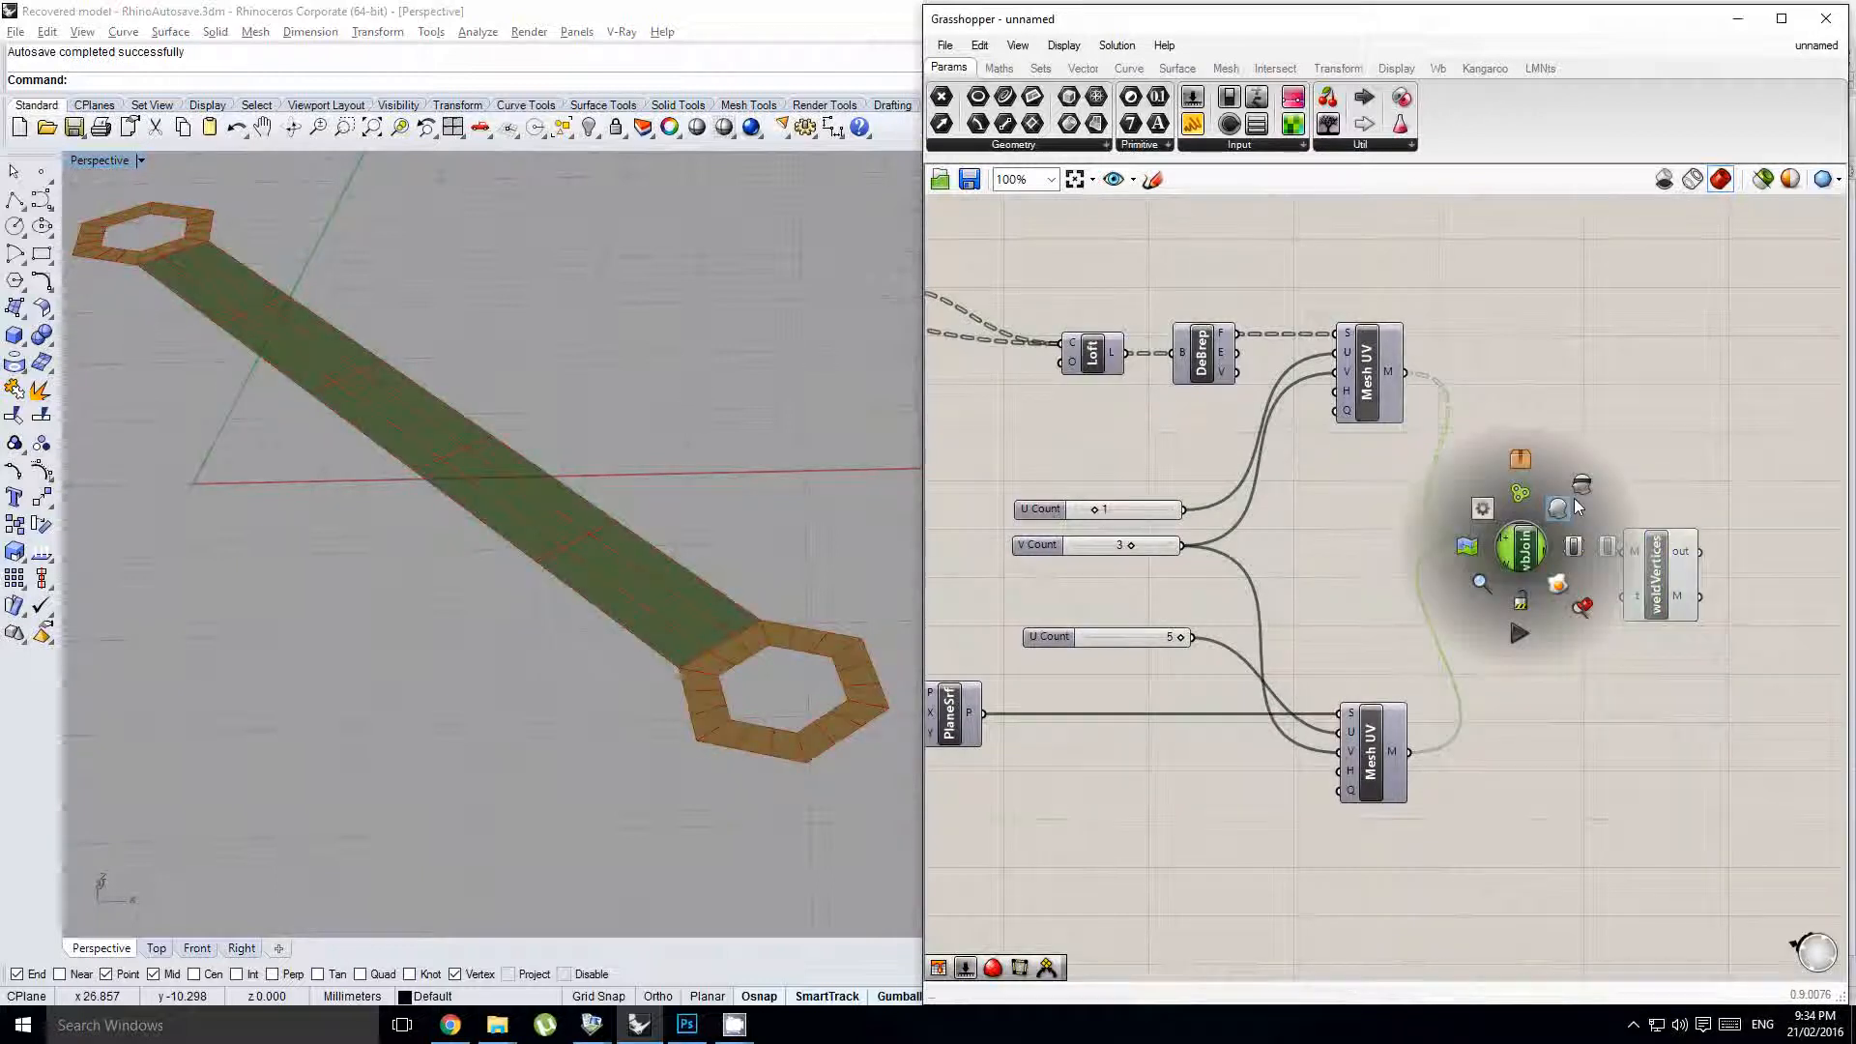
click(1483, 506)
- Bake the welded mesh, inspect its face shading near the ring in the viewport, and delete the weldVertices component
click(1650, 571)
middle_click(1650, 571)
click(1688, 613)
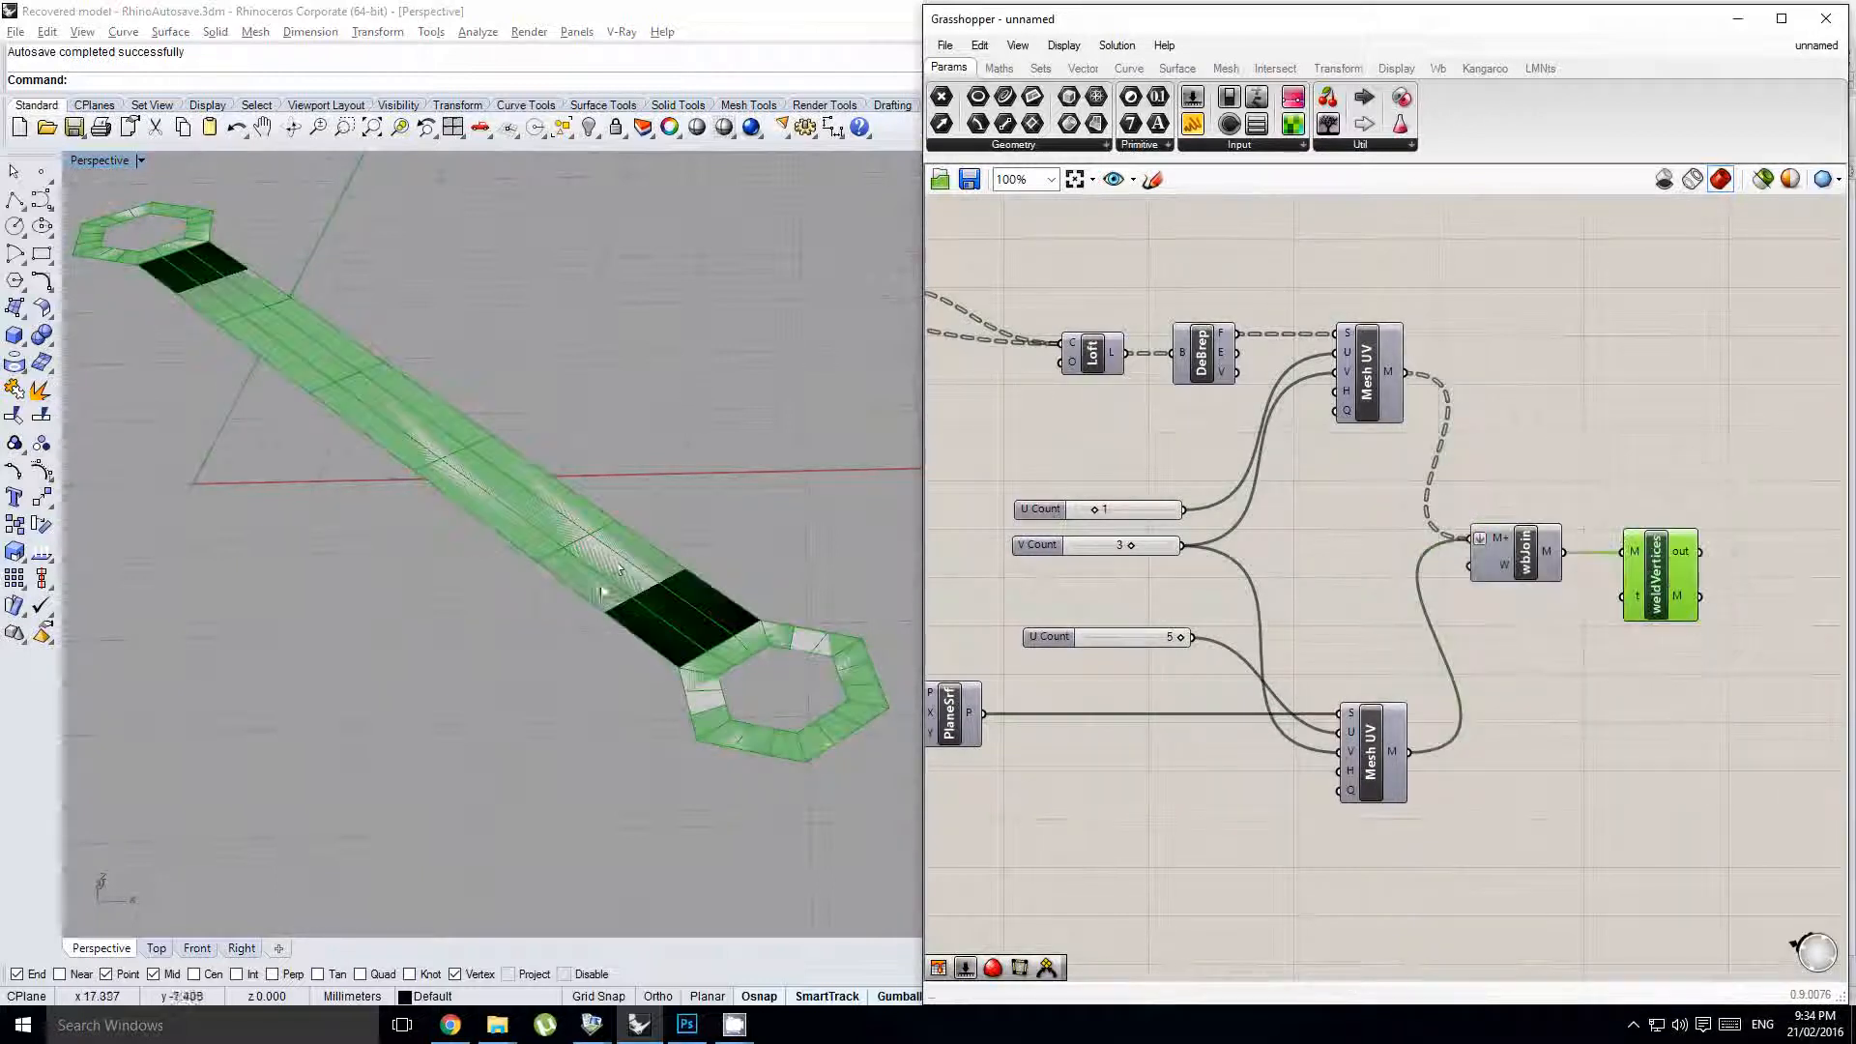
right_drag(601, 582, 644, 622)
scroll(677, 628, up, 5)
scroll(706, 657, down, 2)
click(746, 631)
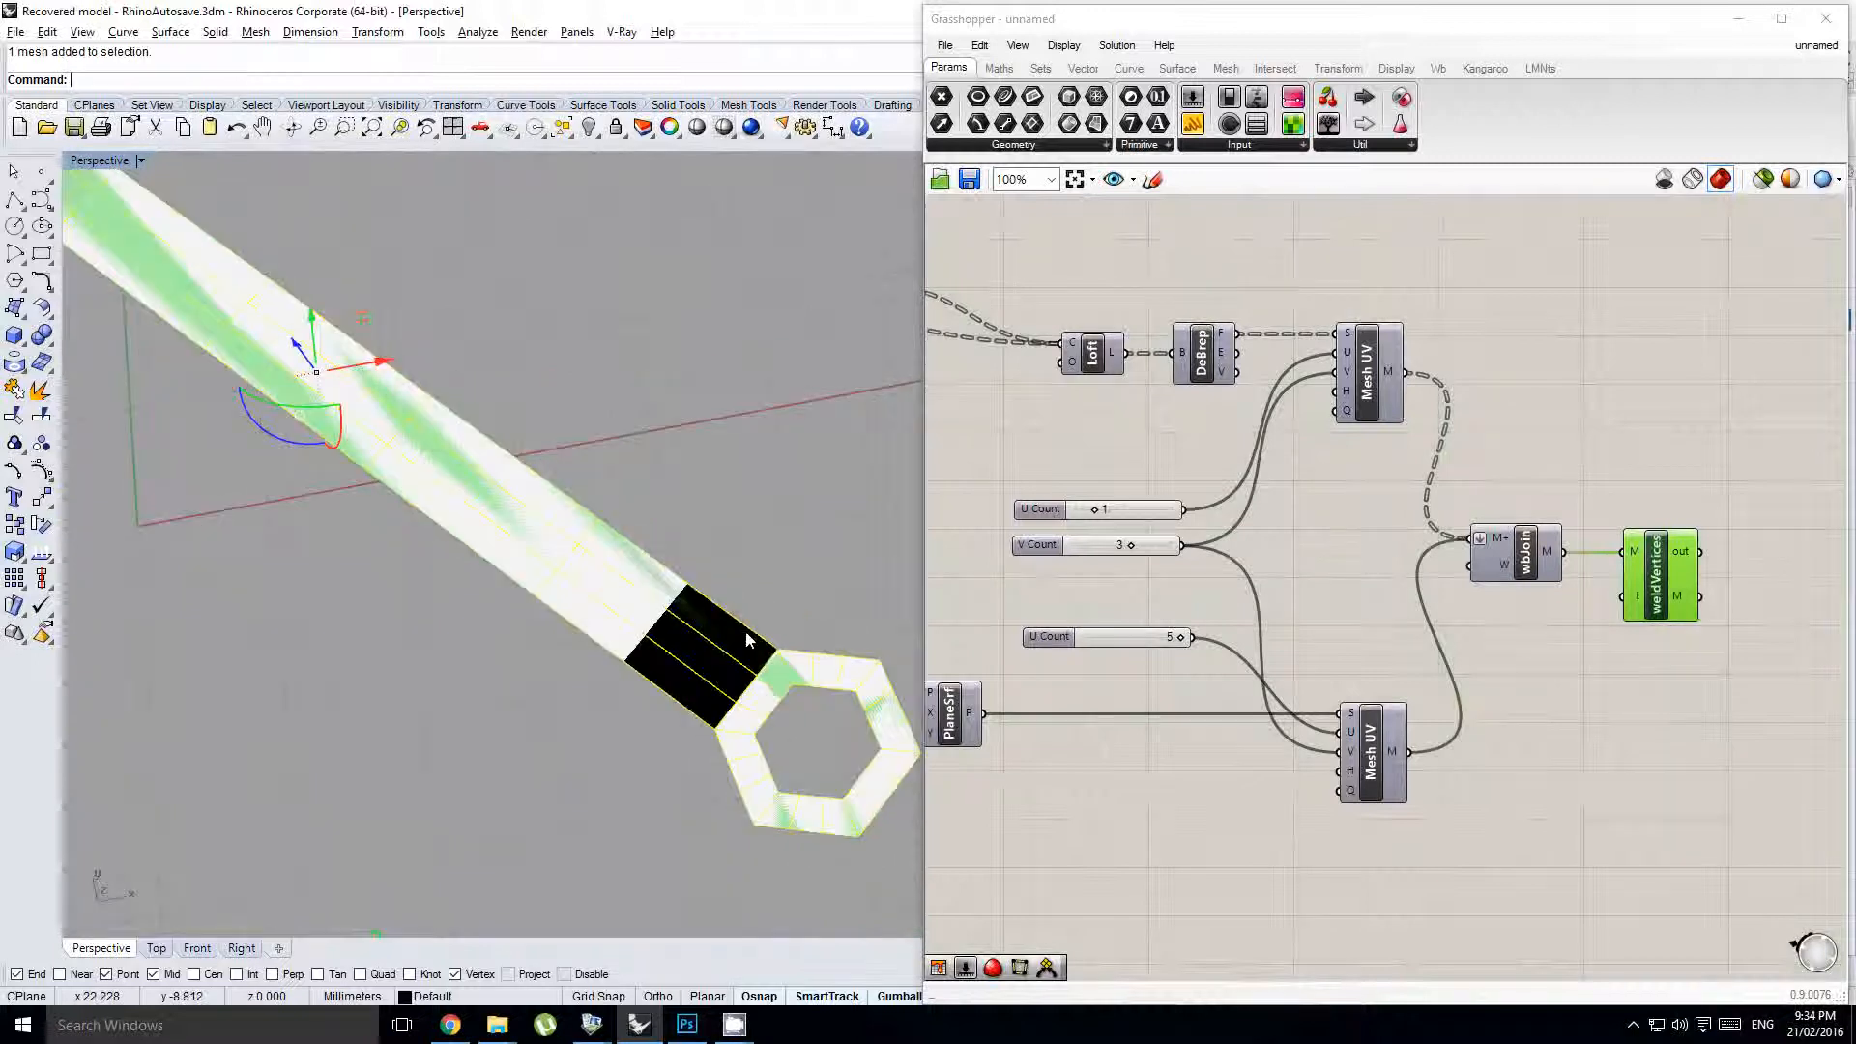
scroll(716, 658, down, 1)
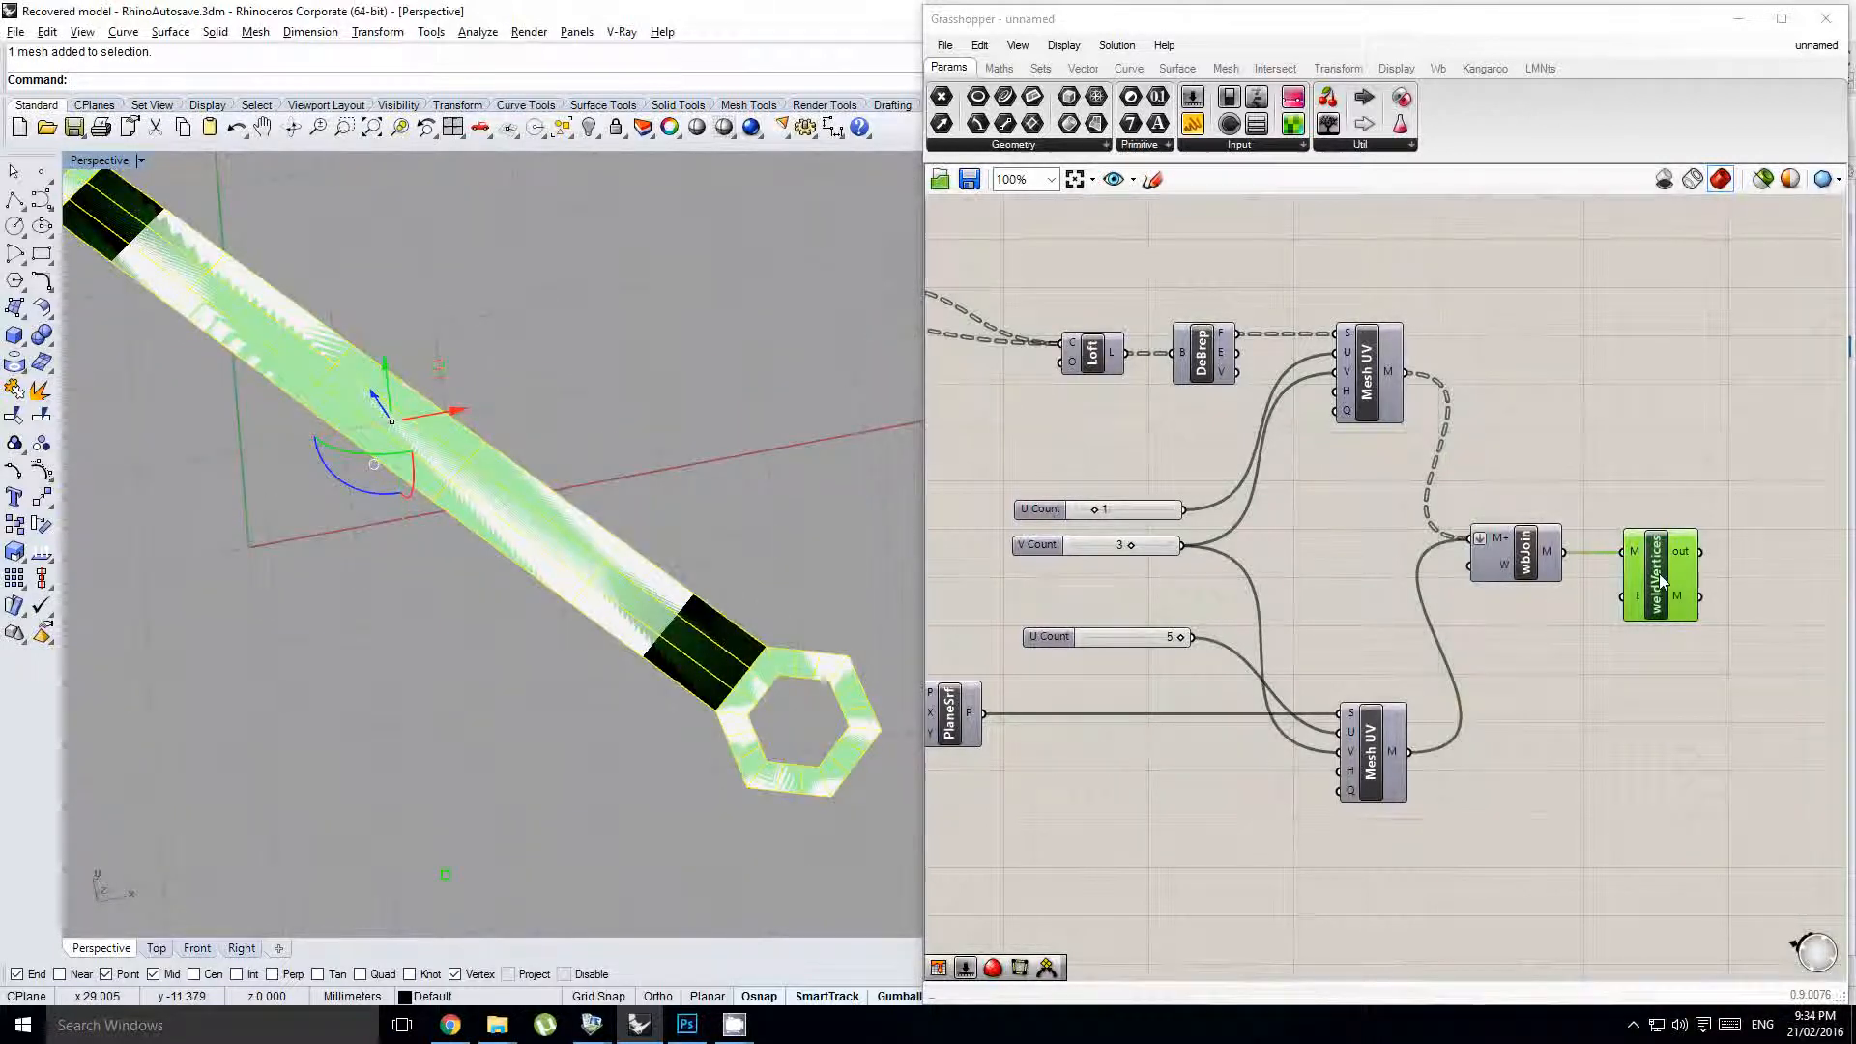
key(Delete)
- Insert a Mesh Flip component between the lower Mesh UV and wbJoin, and delete the baked mesh from the viewport
double_click(1537, 679)
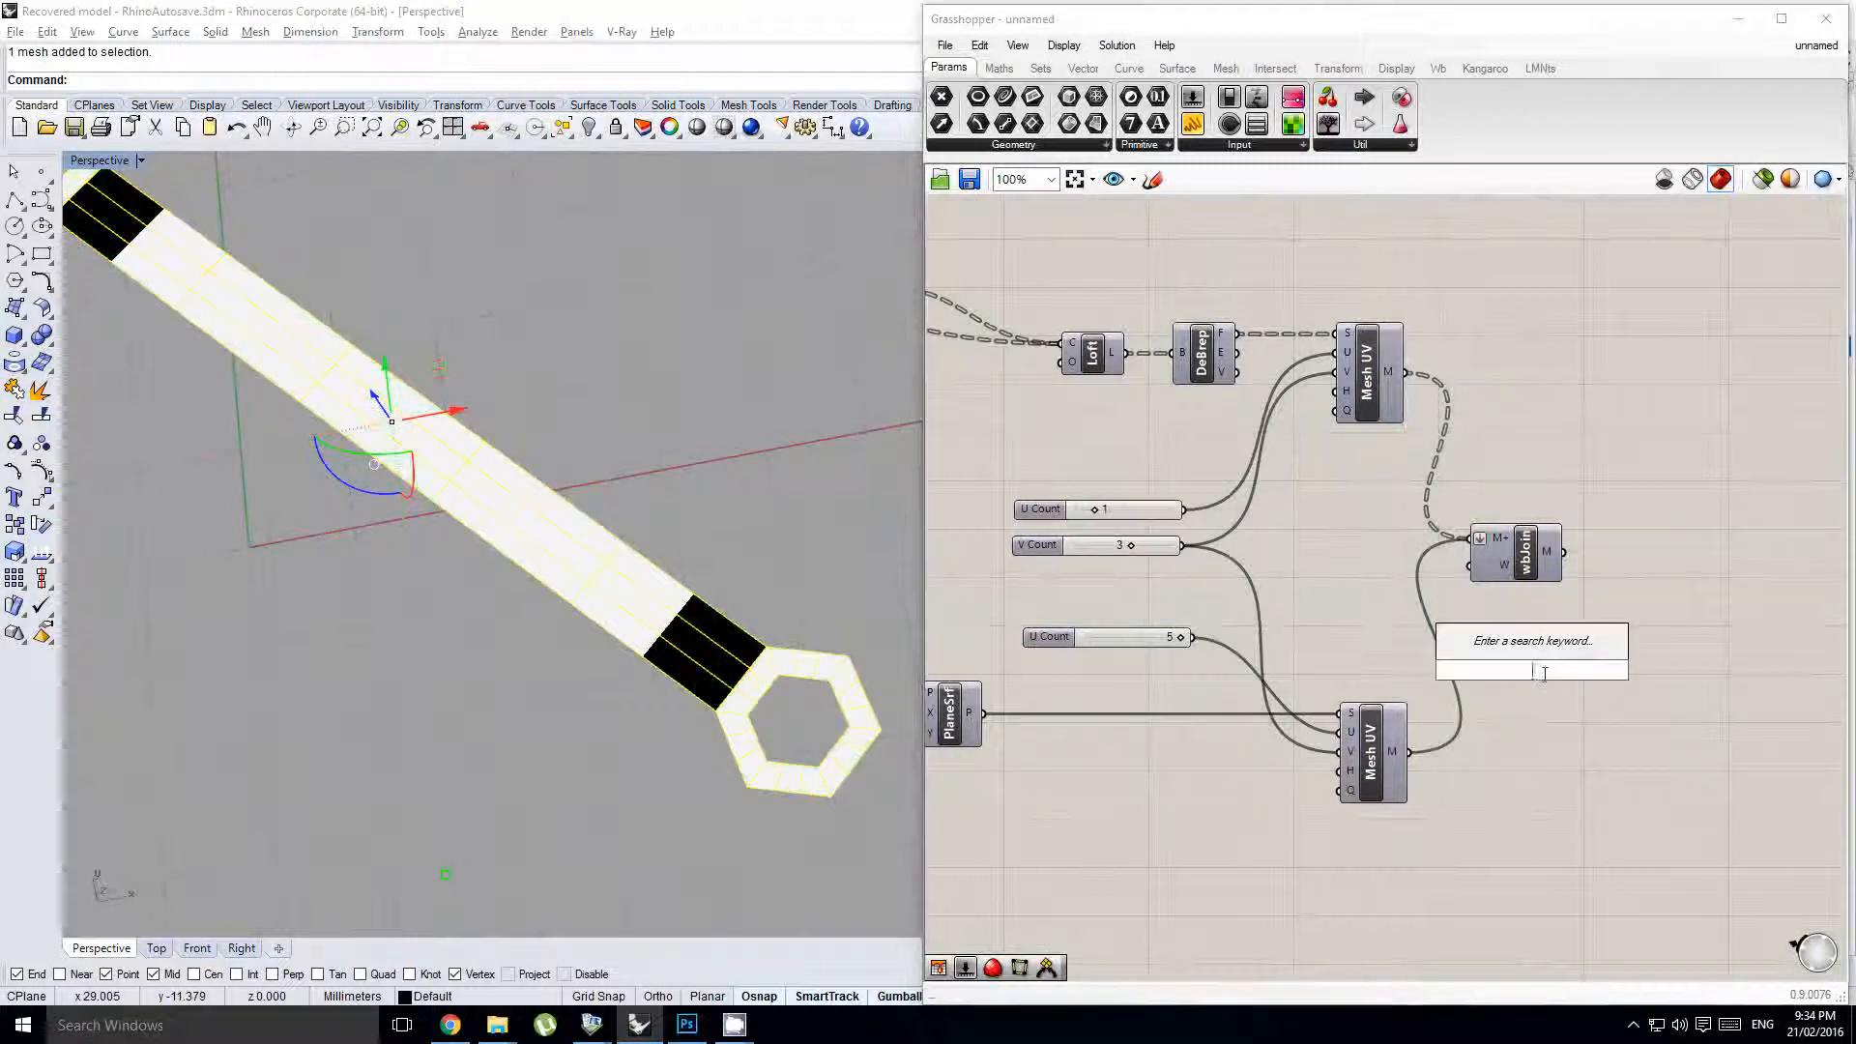
text(fl)
key(Home)
text(mesh )
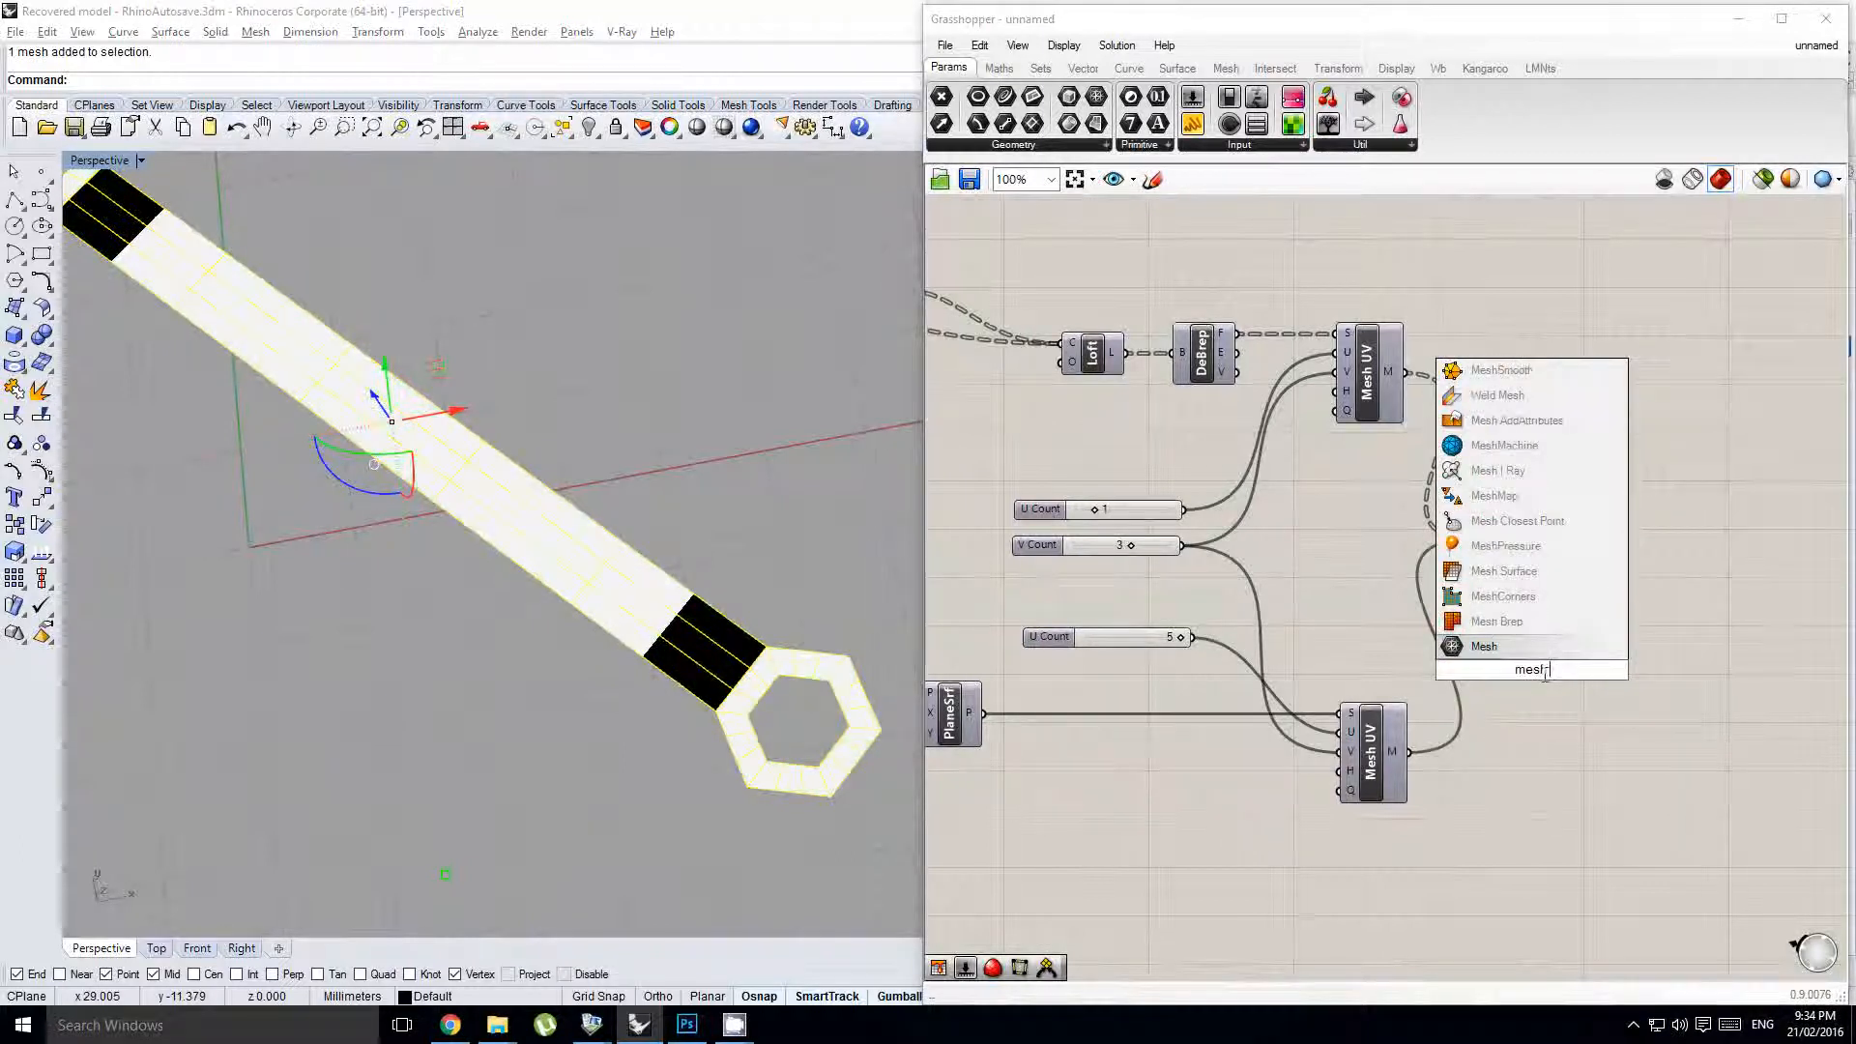
text(ip)
key(Return)
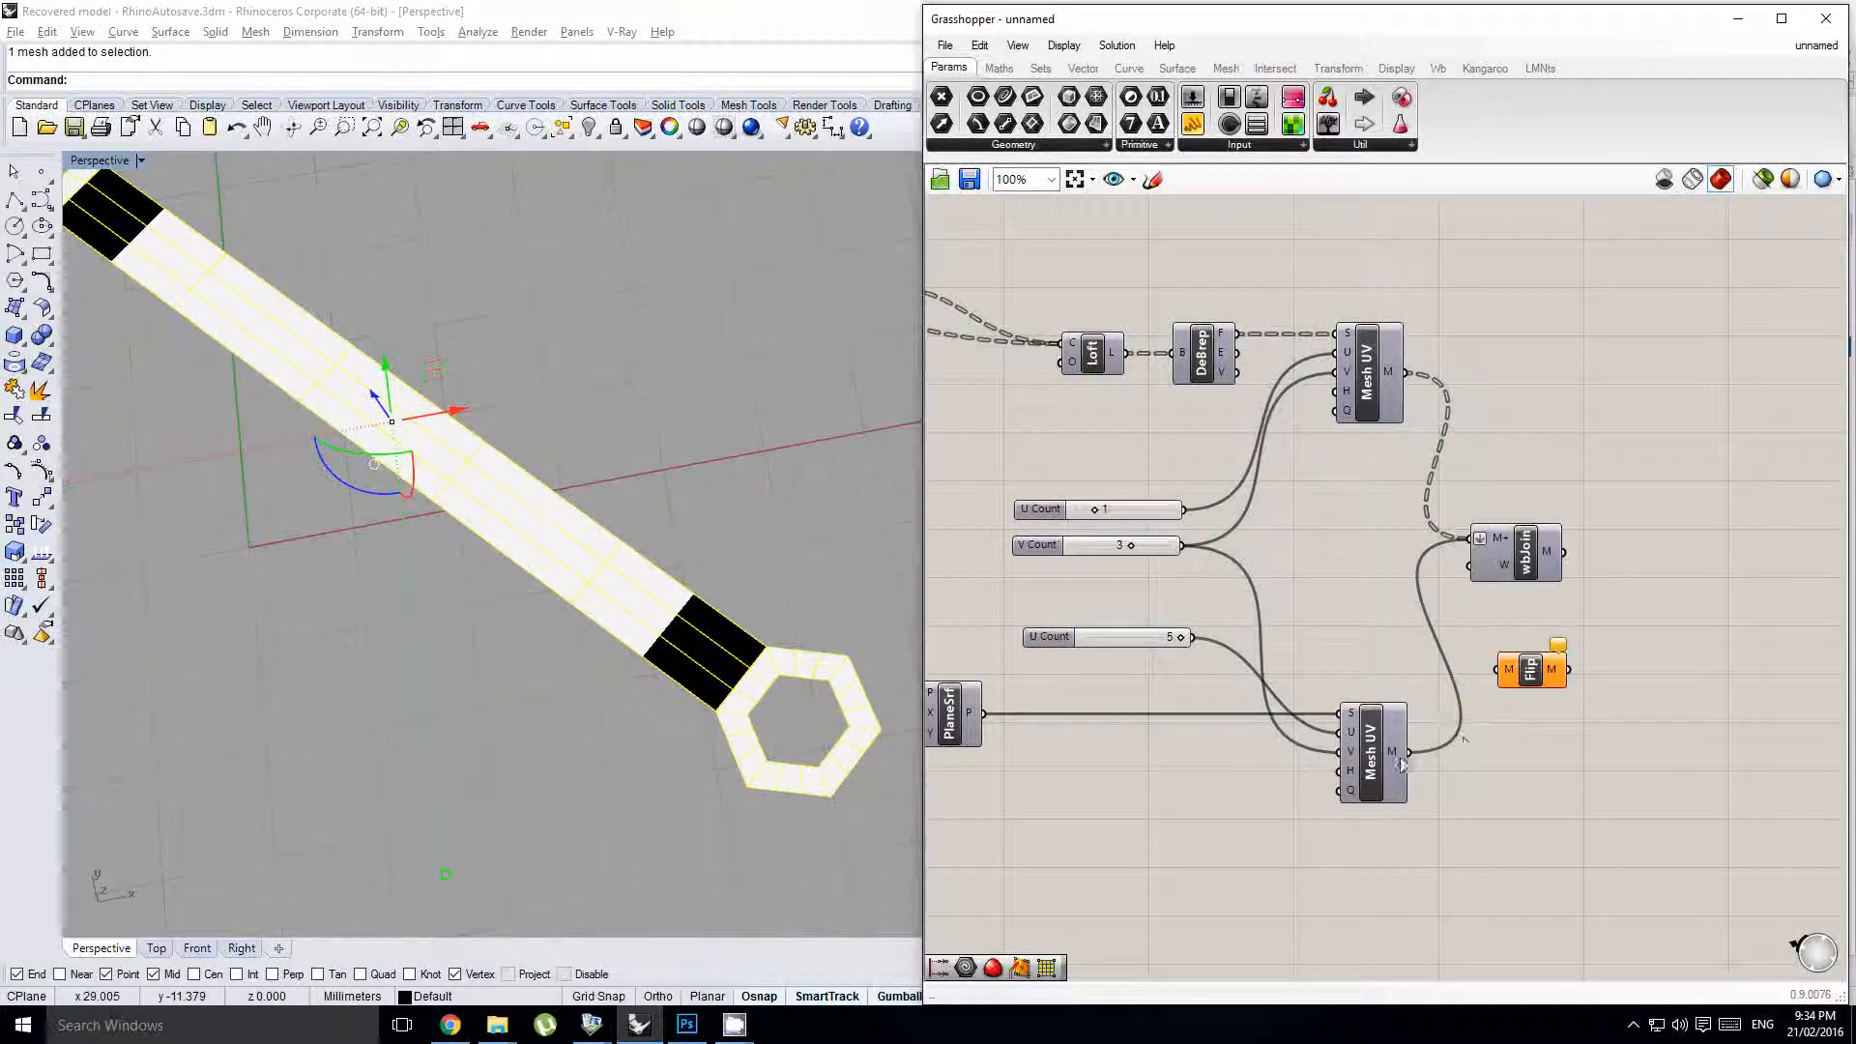
drag(1516, 677, 1493, 685)
drag(1499, 553, 1410, 753)
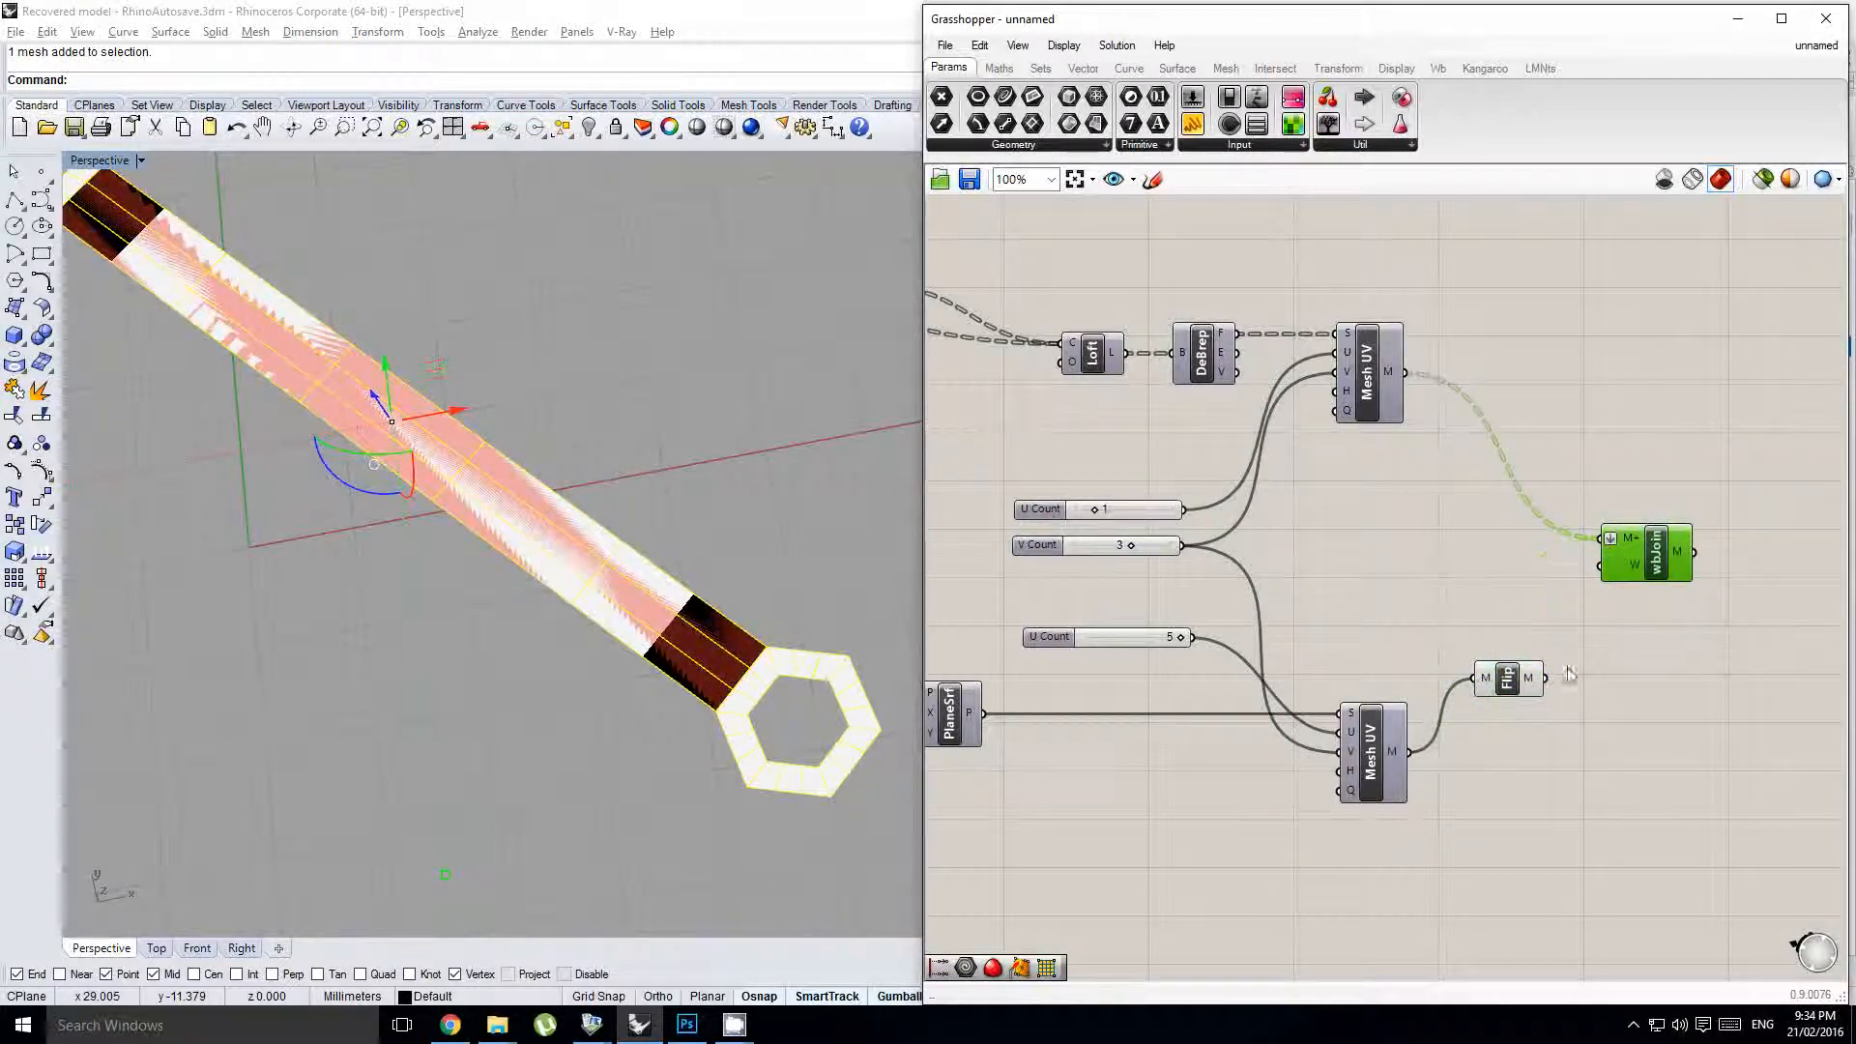
right_drag(767, 595, 765, 564)
key(Delete)
- Add a Mesh WeldVertices component after wbJoin and connect the joined mesh with the flipped arm to it
right_drag(1529, 601, 1246, 610)
click(1617, 552)
double_click(1621, 559)
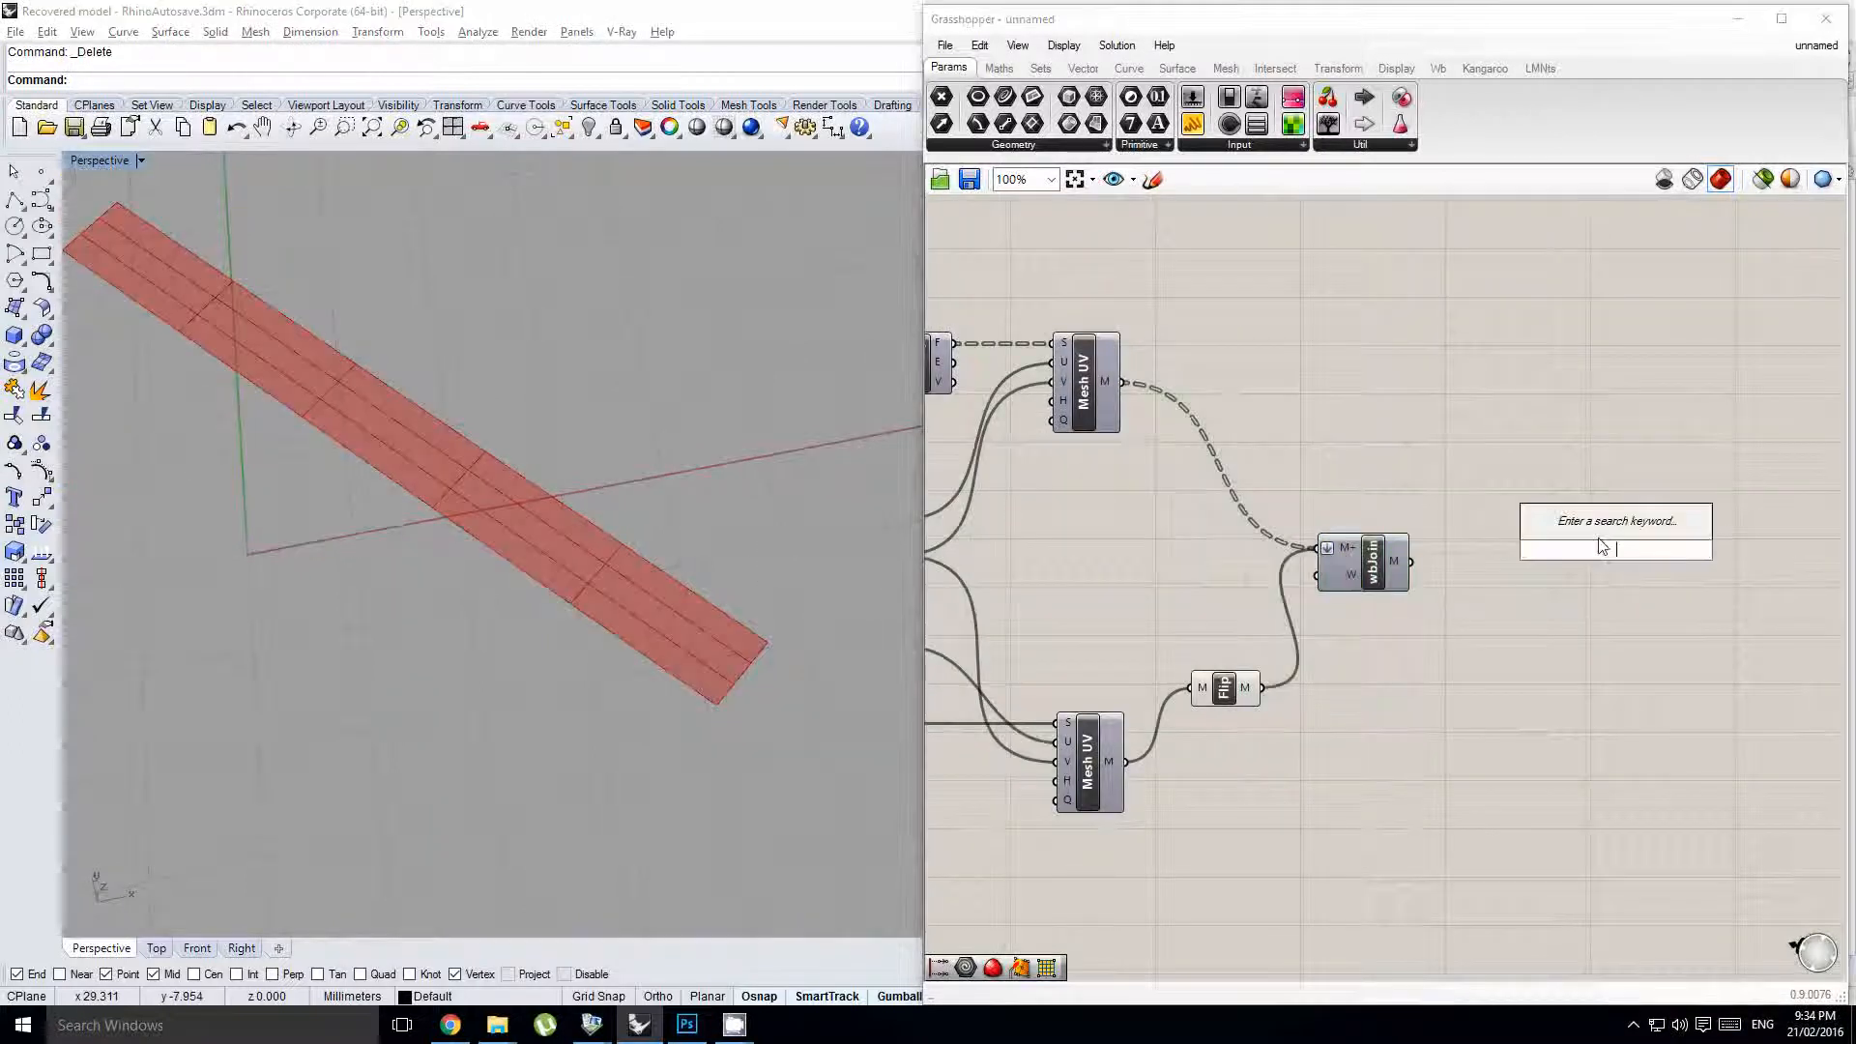
text(weld)
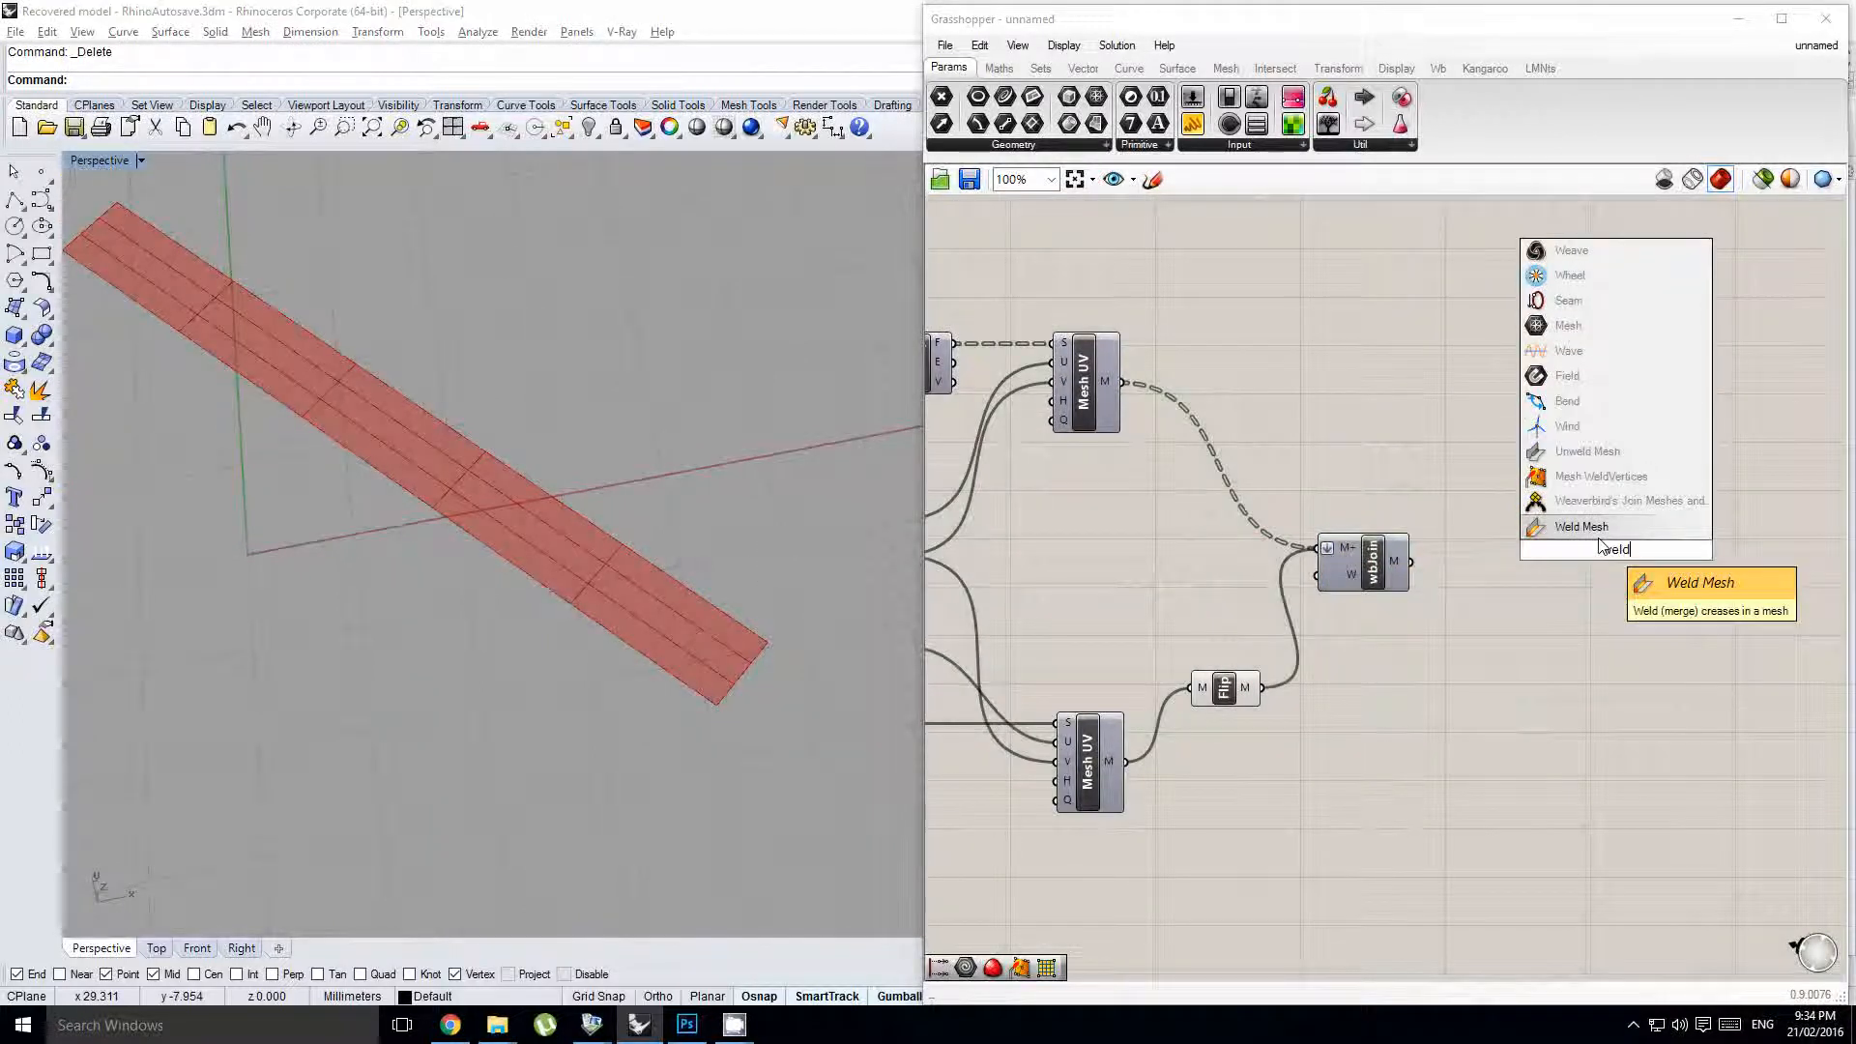
click(1601, 475)
drag(1412, 560, 1577, 582)
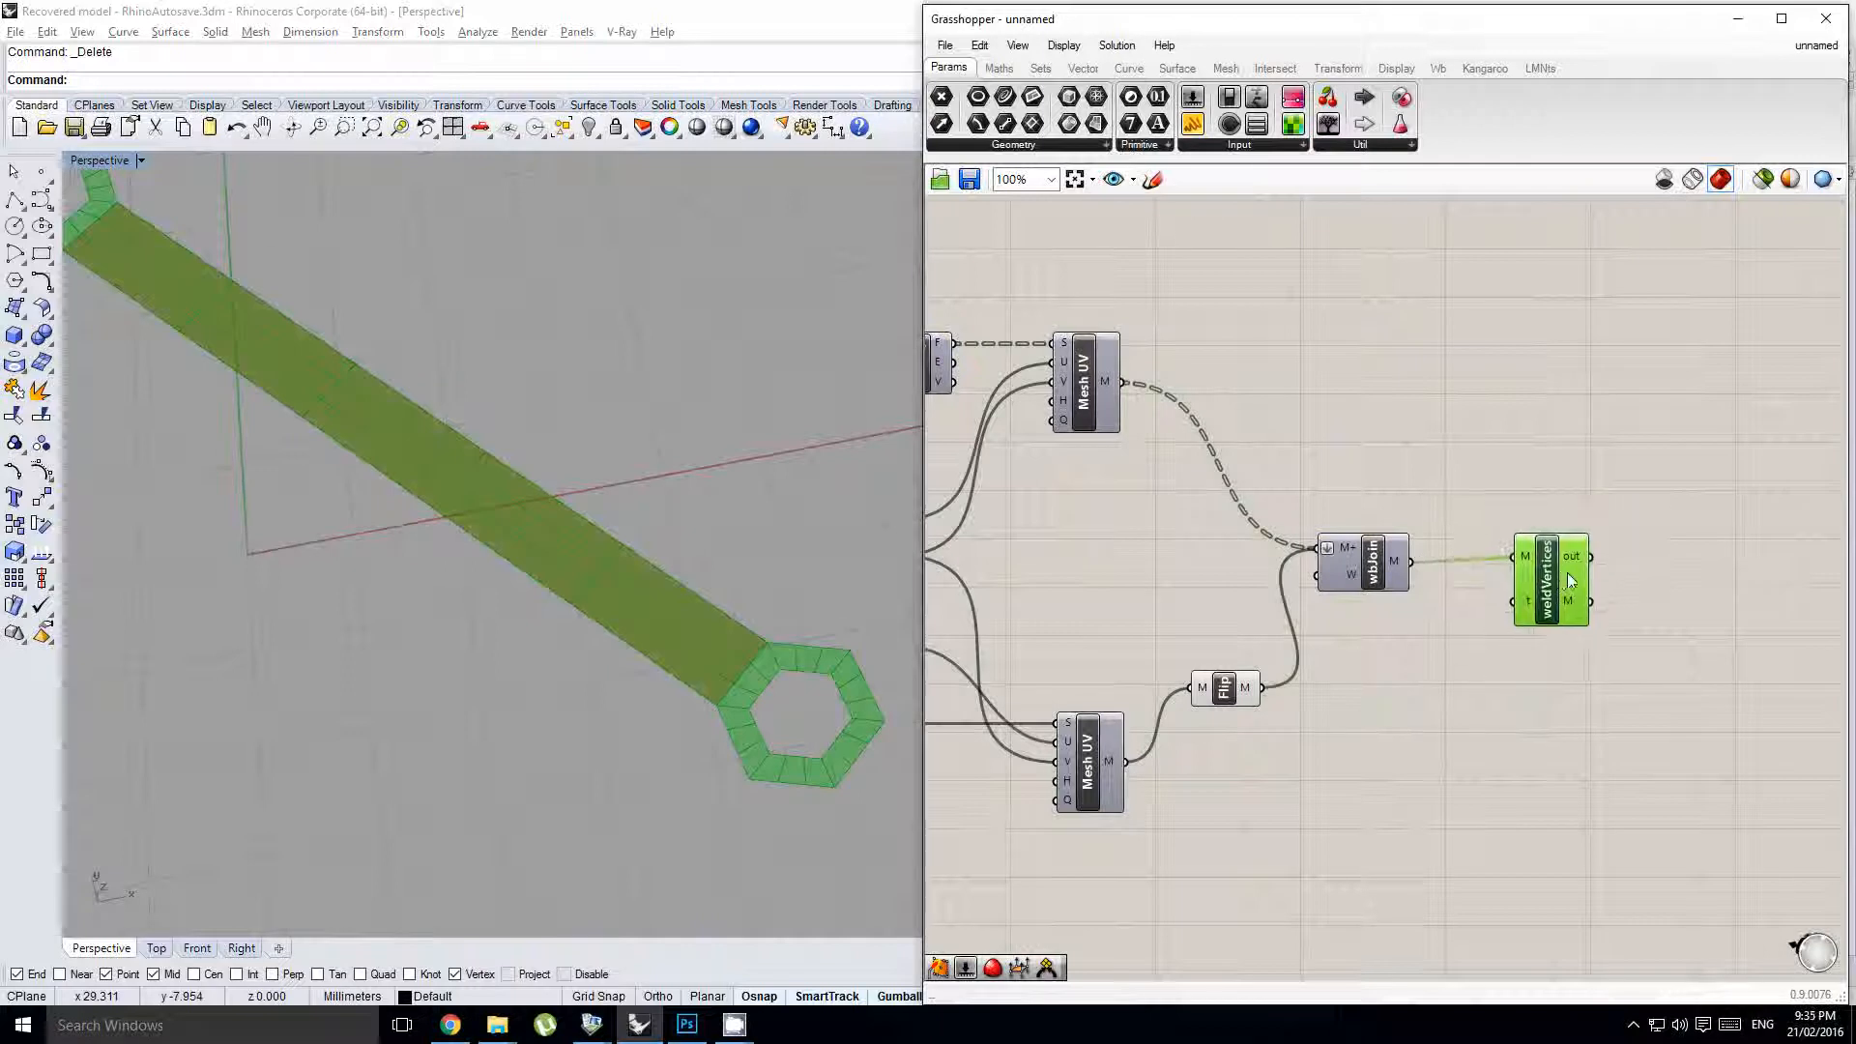
- Turn off the preview of the Flip component
click(1224, 687)
middle_click(1220, 689)
click(1277, 633)
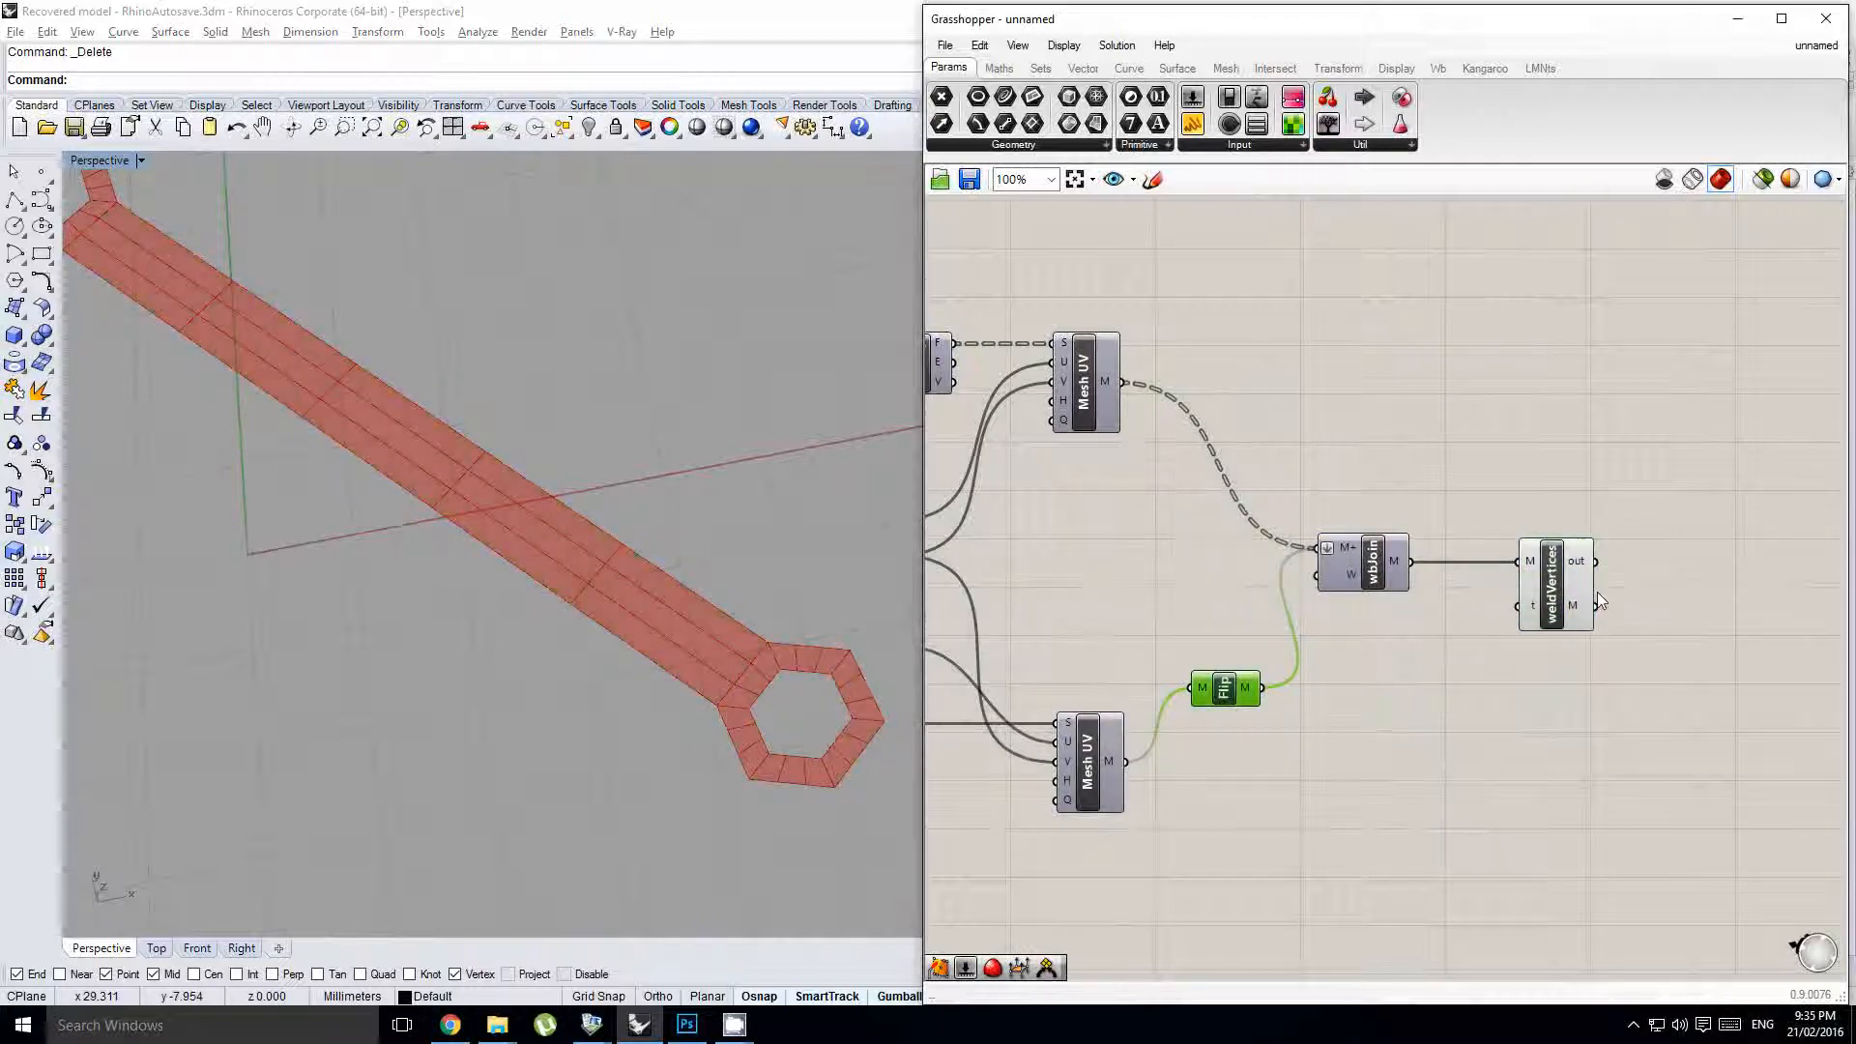
- Bake the welded mesh, check its shading across the joints in the viewport, and delete the baked copy
click(1572, 599)
middle_click(1566, 592)
click(1602, 629)
right_drag(552, 597, 598, 616)
click(601, 579)
scroll(600, 578, down, 2)
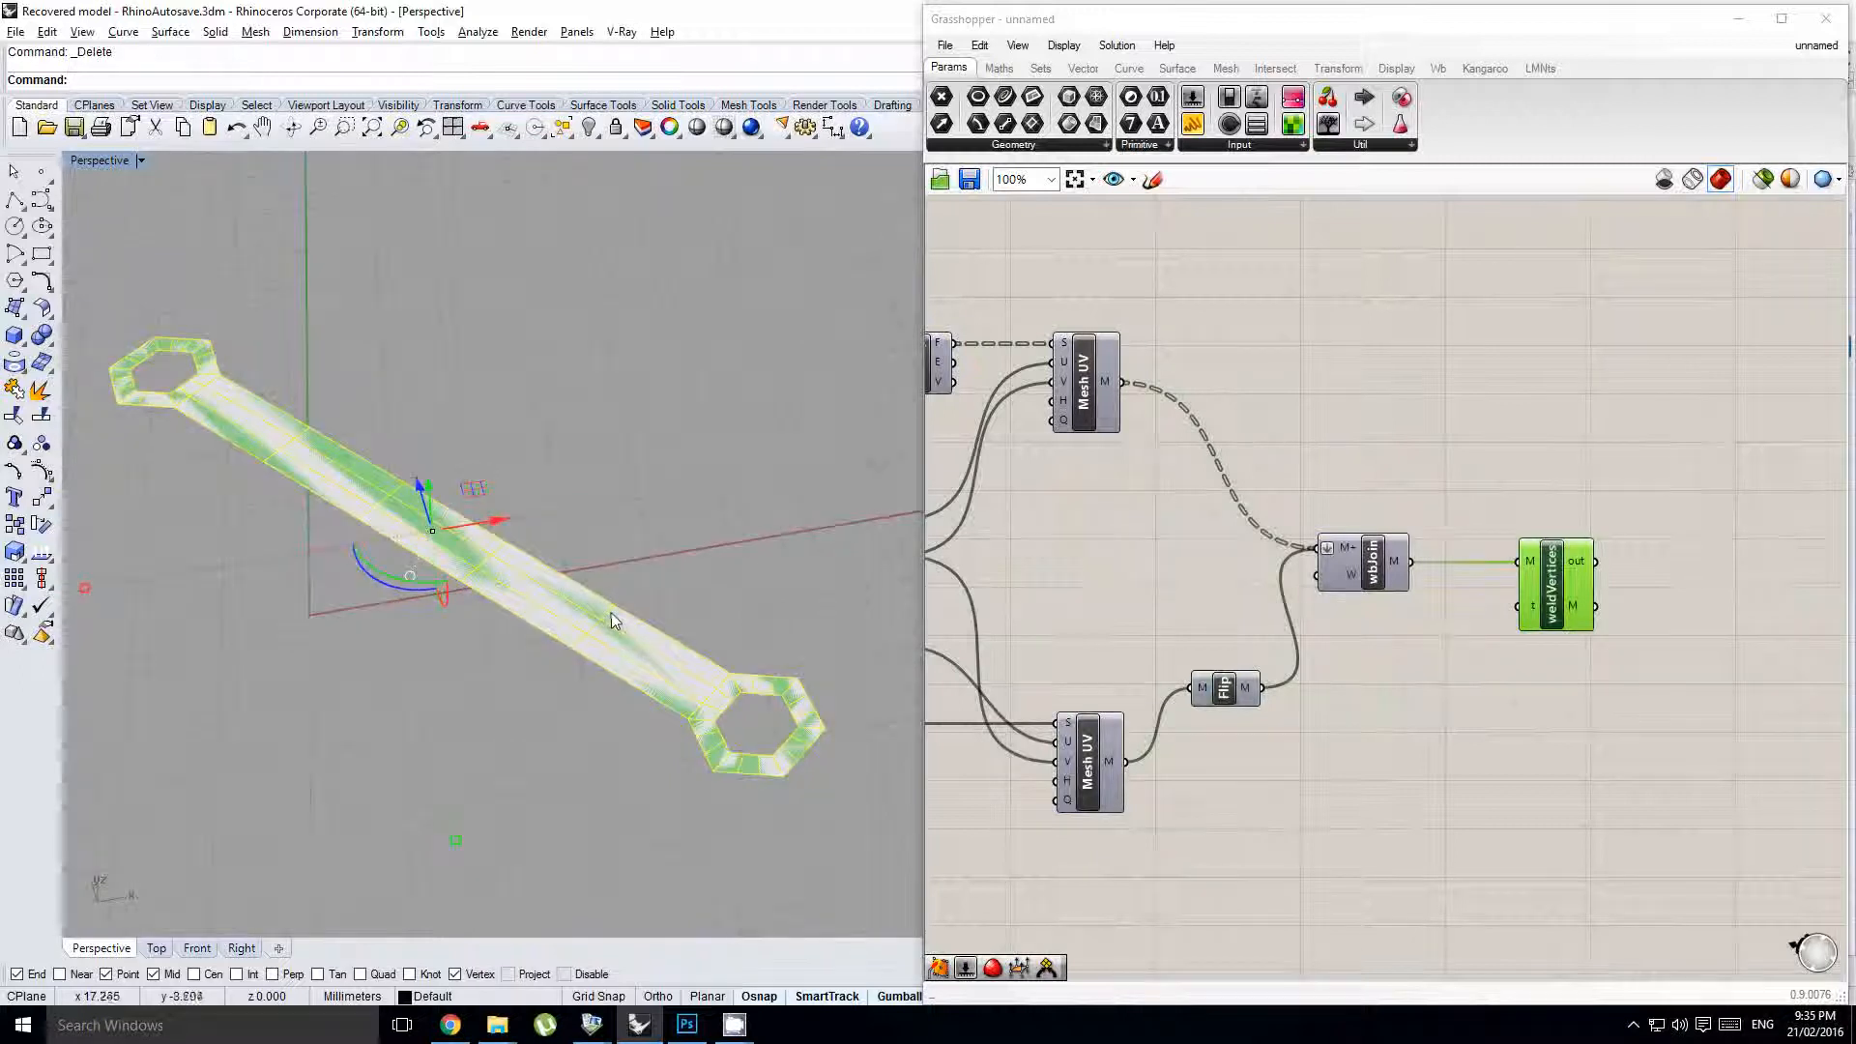
key(Delete)
- Move weldVertices closer to wbJoin, and duplicate the Scale component so the copy scales the first Scale's geometry output
drag(1541, 607, 1514, 606)
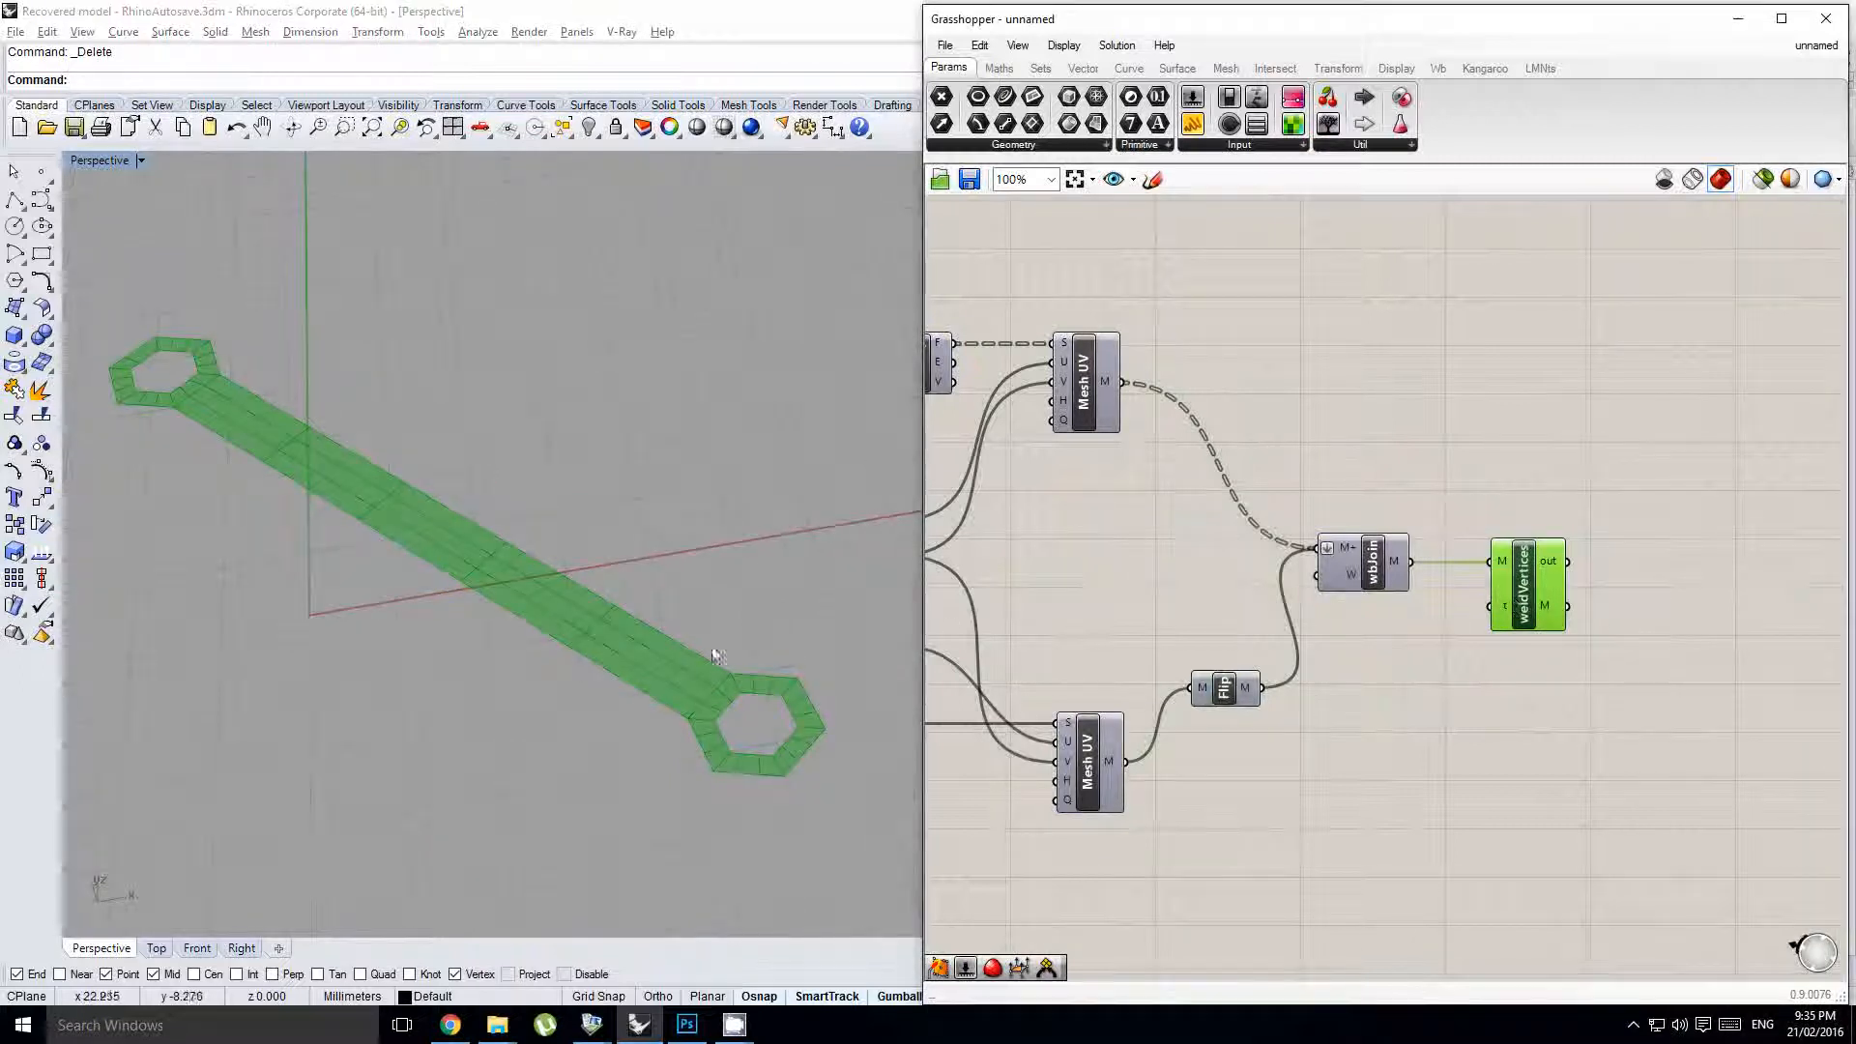
right_drag(716, 655, 659, 692)
scroll(1382, 563, down, 1)
right_drag(1195, 587, 1271, 578)
click(1220, 588)
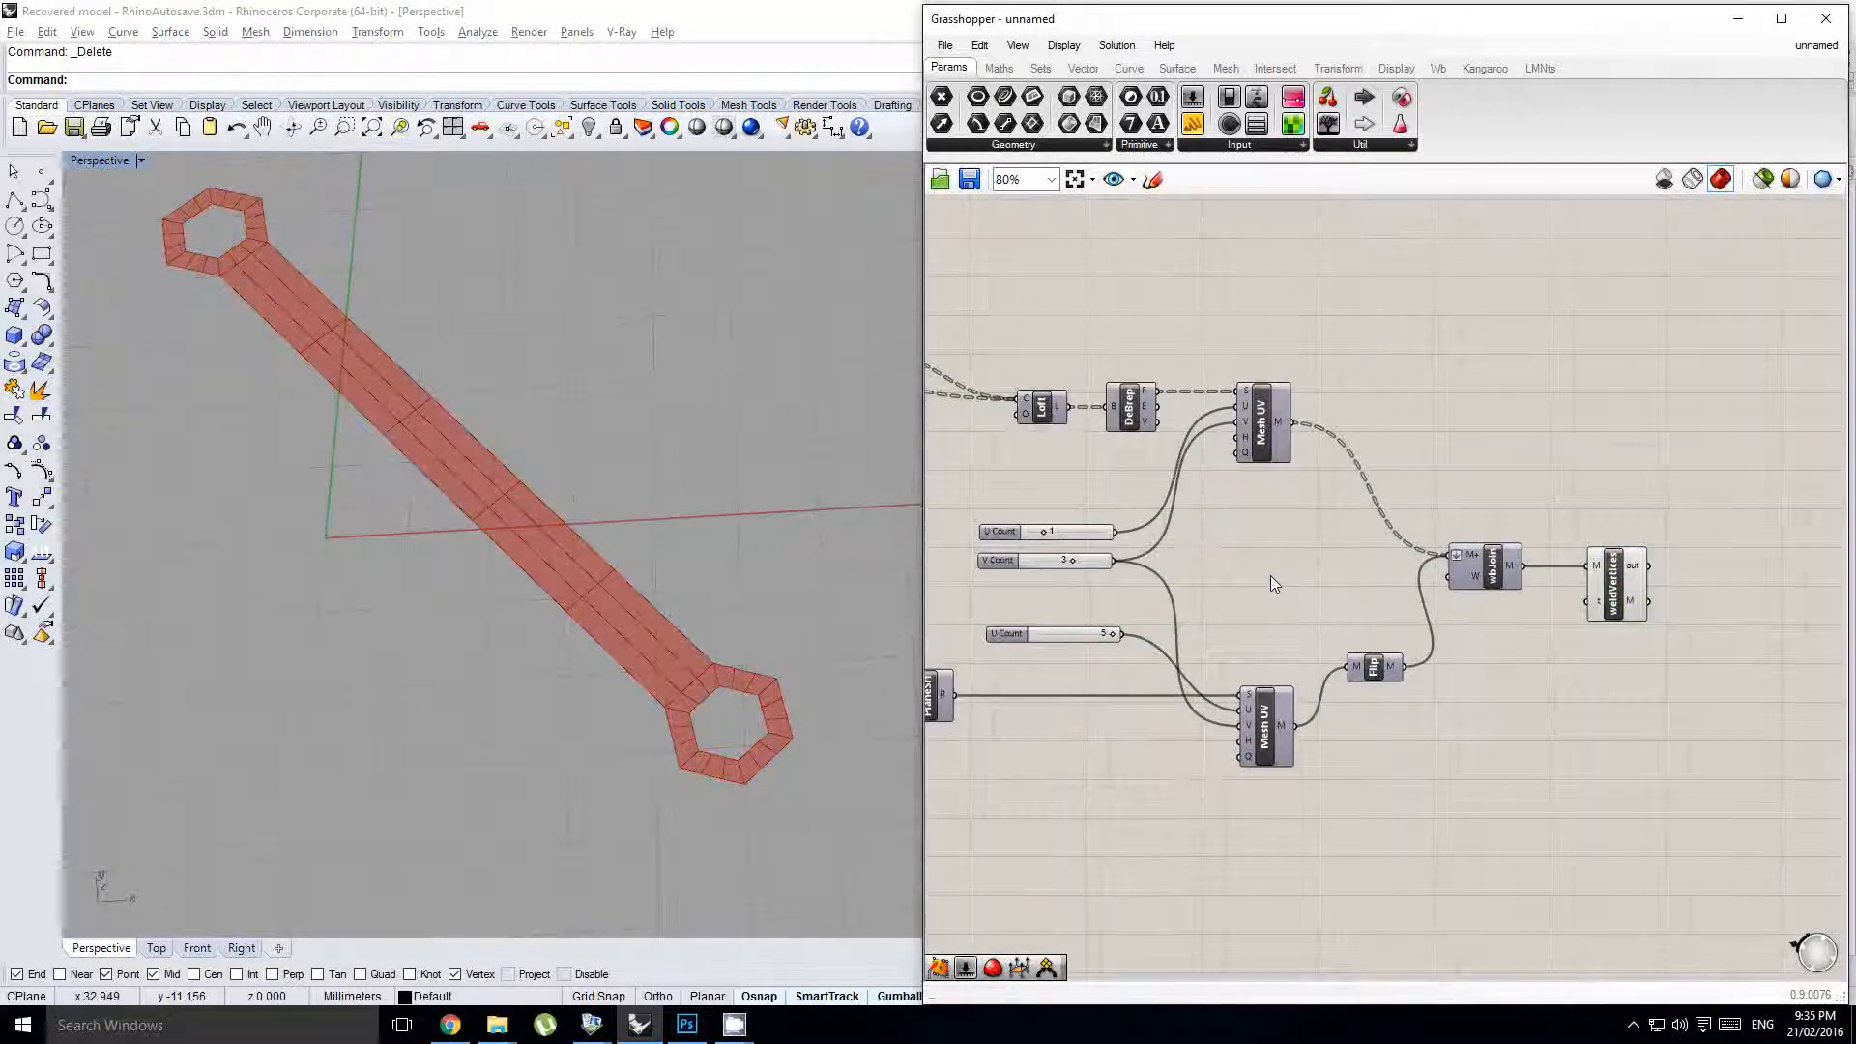
right_drag(1388, 554, 1462, 601)
mouse_move(1195, 523)
right_down()
mouse_move(1456, 581)
mouse_move(1174, 499)
right_up()
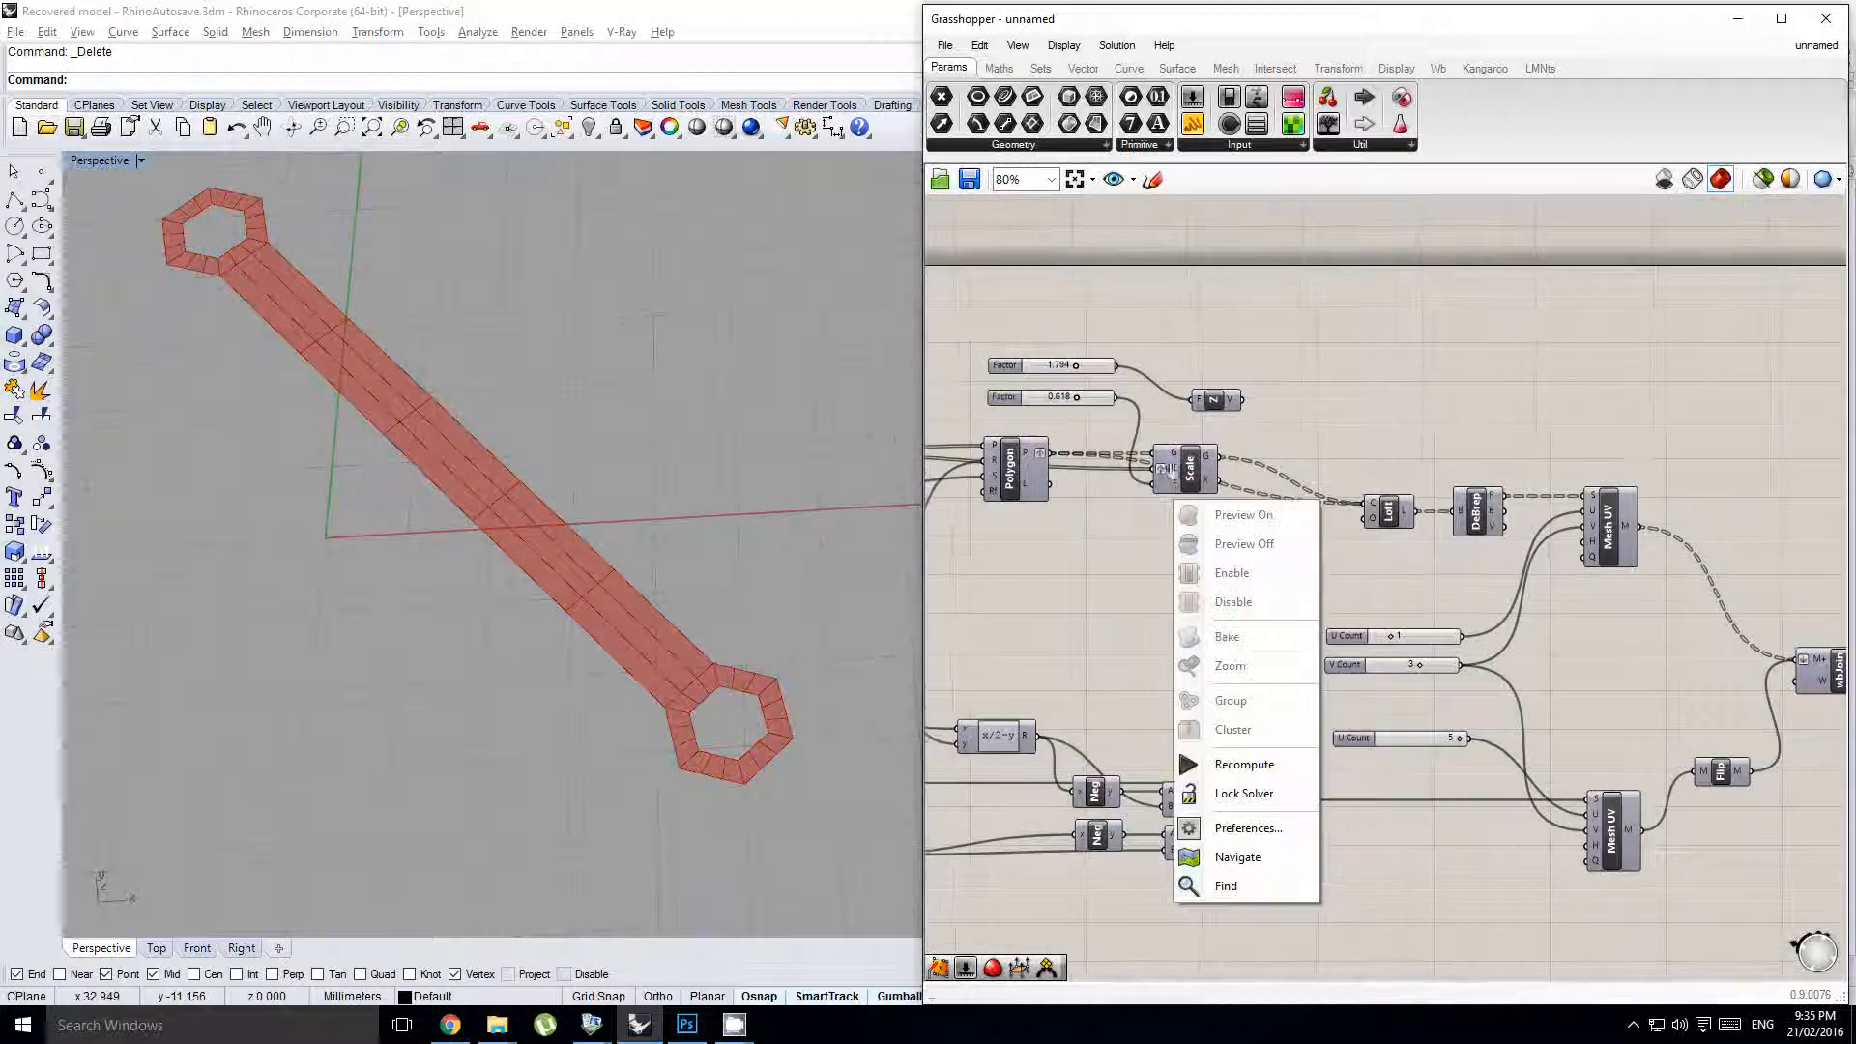
click(1186, 469)
scroll(1186, 468, up, 1)
right_drag(745, 642, 732, 720)
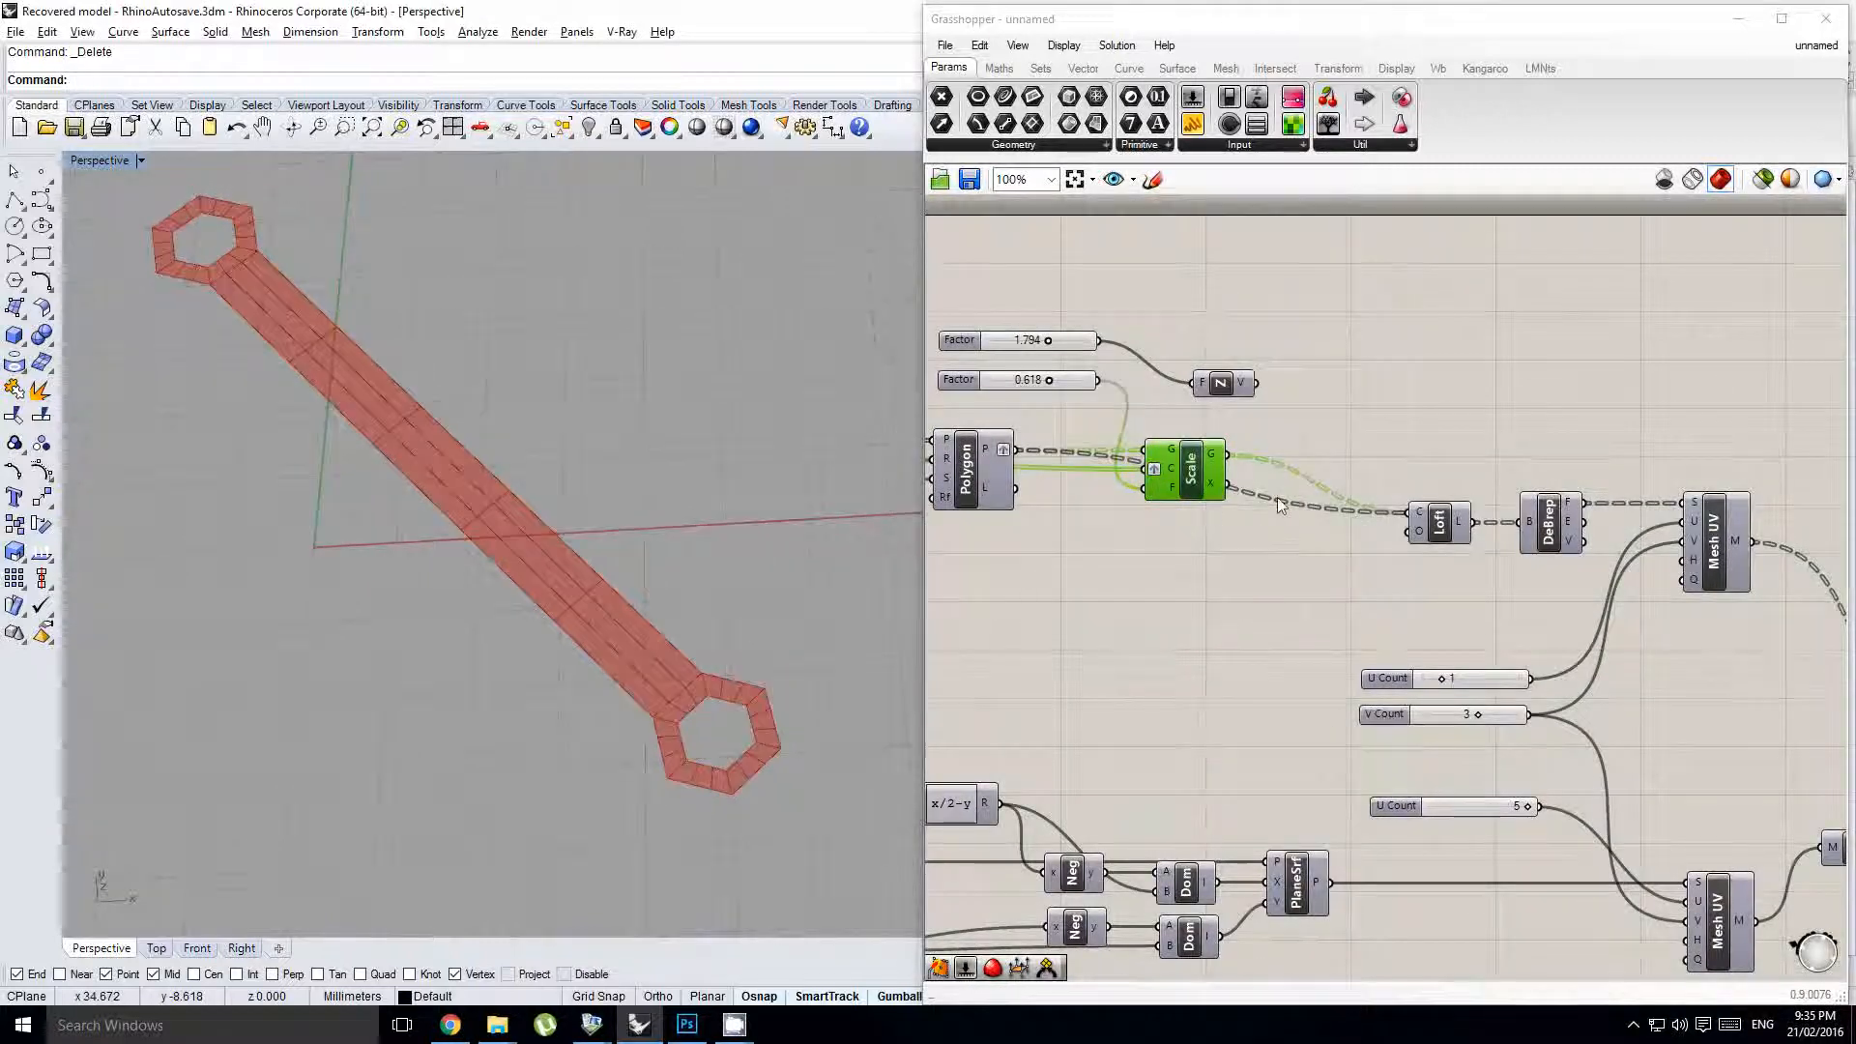
alt+drag(1197, 473, 1328, 473)
scroll(1303, 475, up, 1)
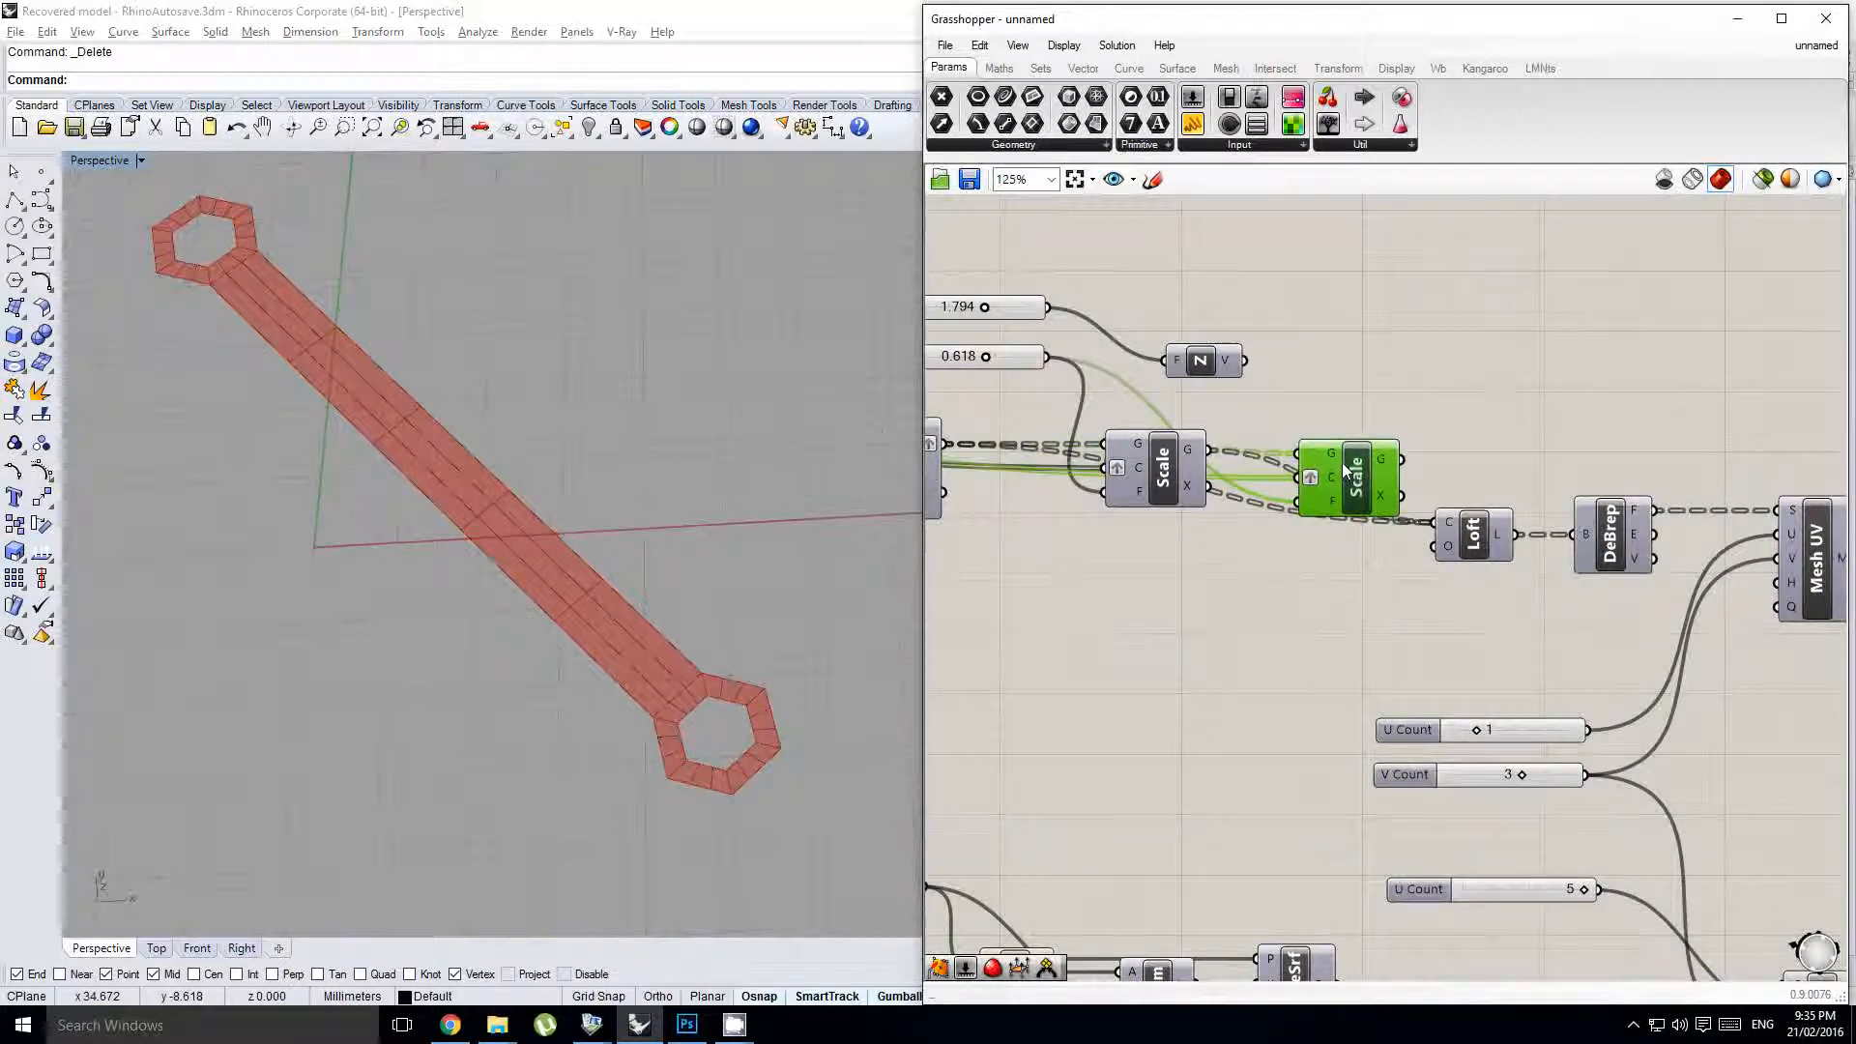
right_drag(1376, 494, 1187, 478)
- Move the Loft, Deconstruct Brep and upper Mesh UV components away from the duplicated Scale to make room
drag(1421, 512, 1443, 522)
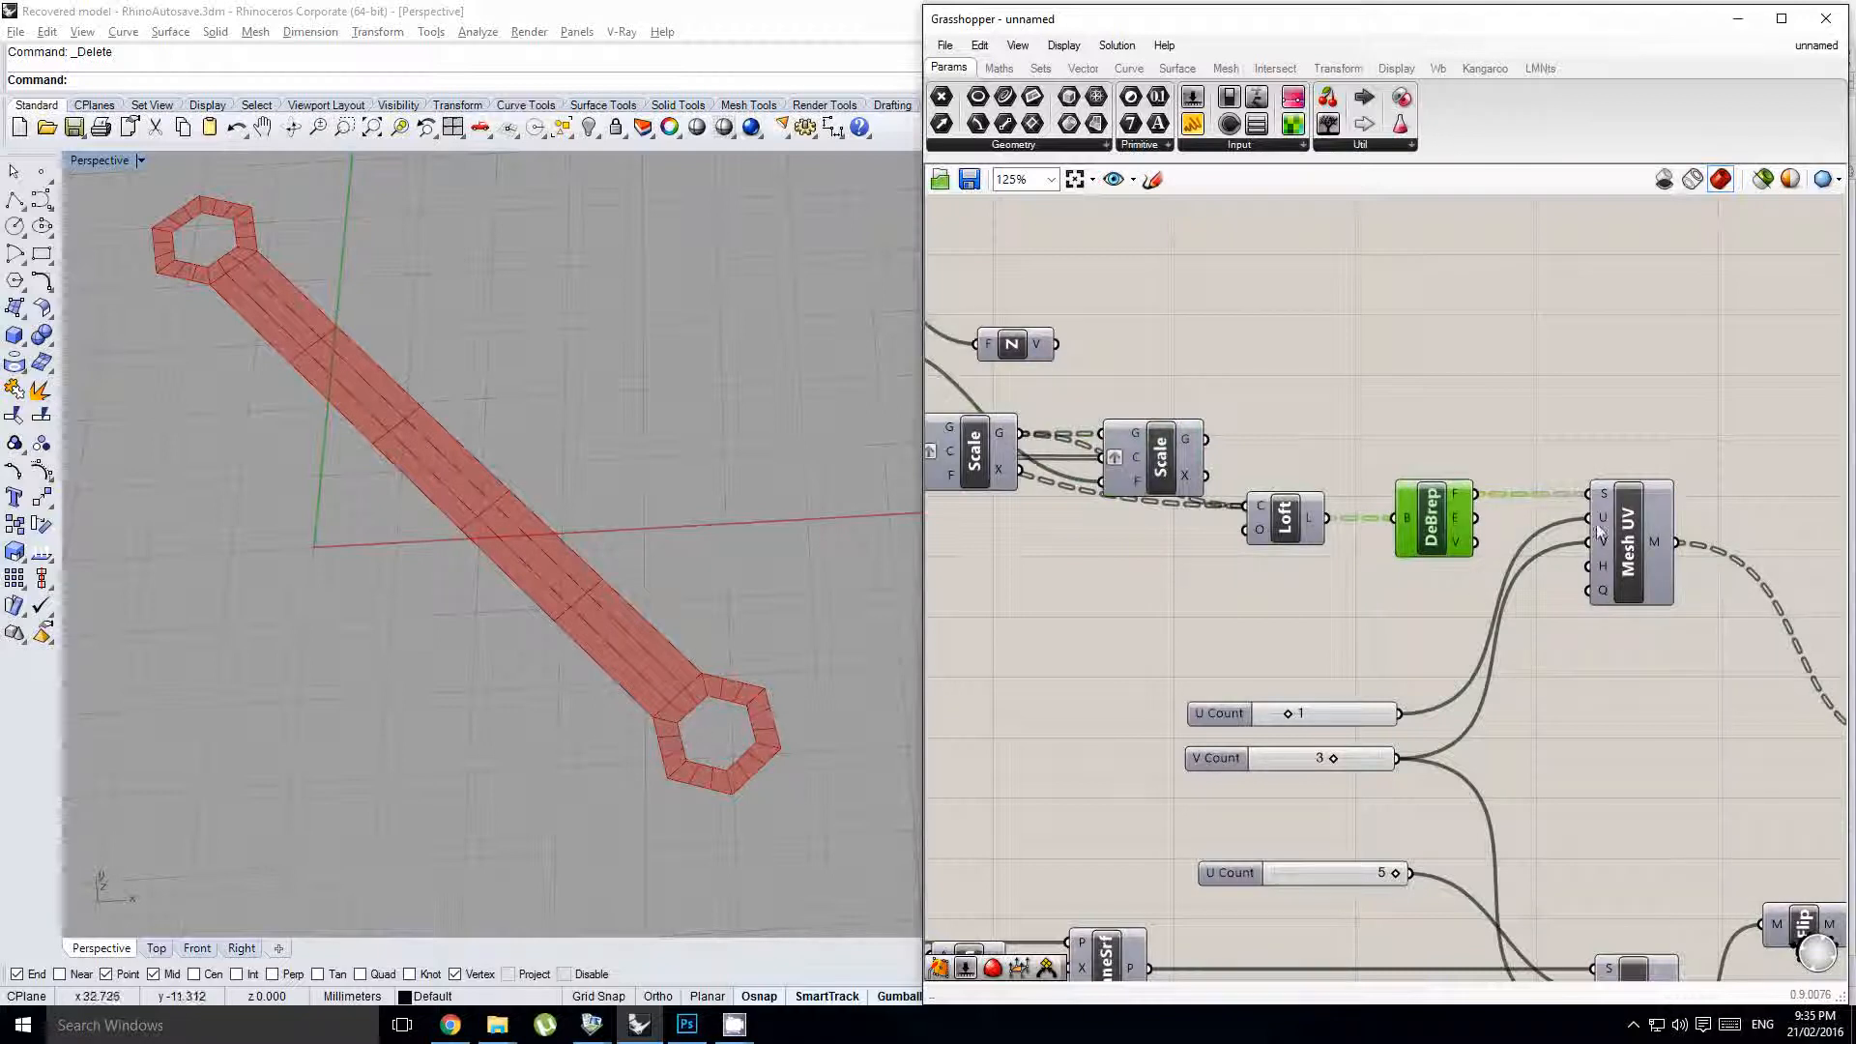
scroll(1567, 622, down, 3)
drag(1663, 643, 1484, 562)
shift+click(1399, 562)
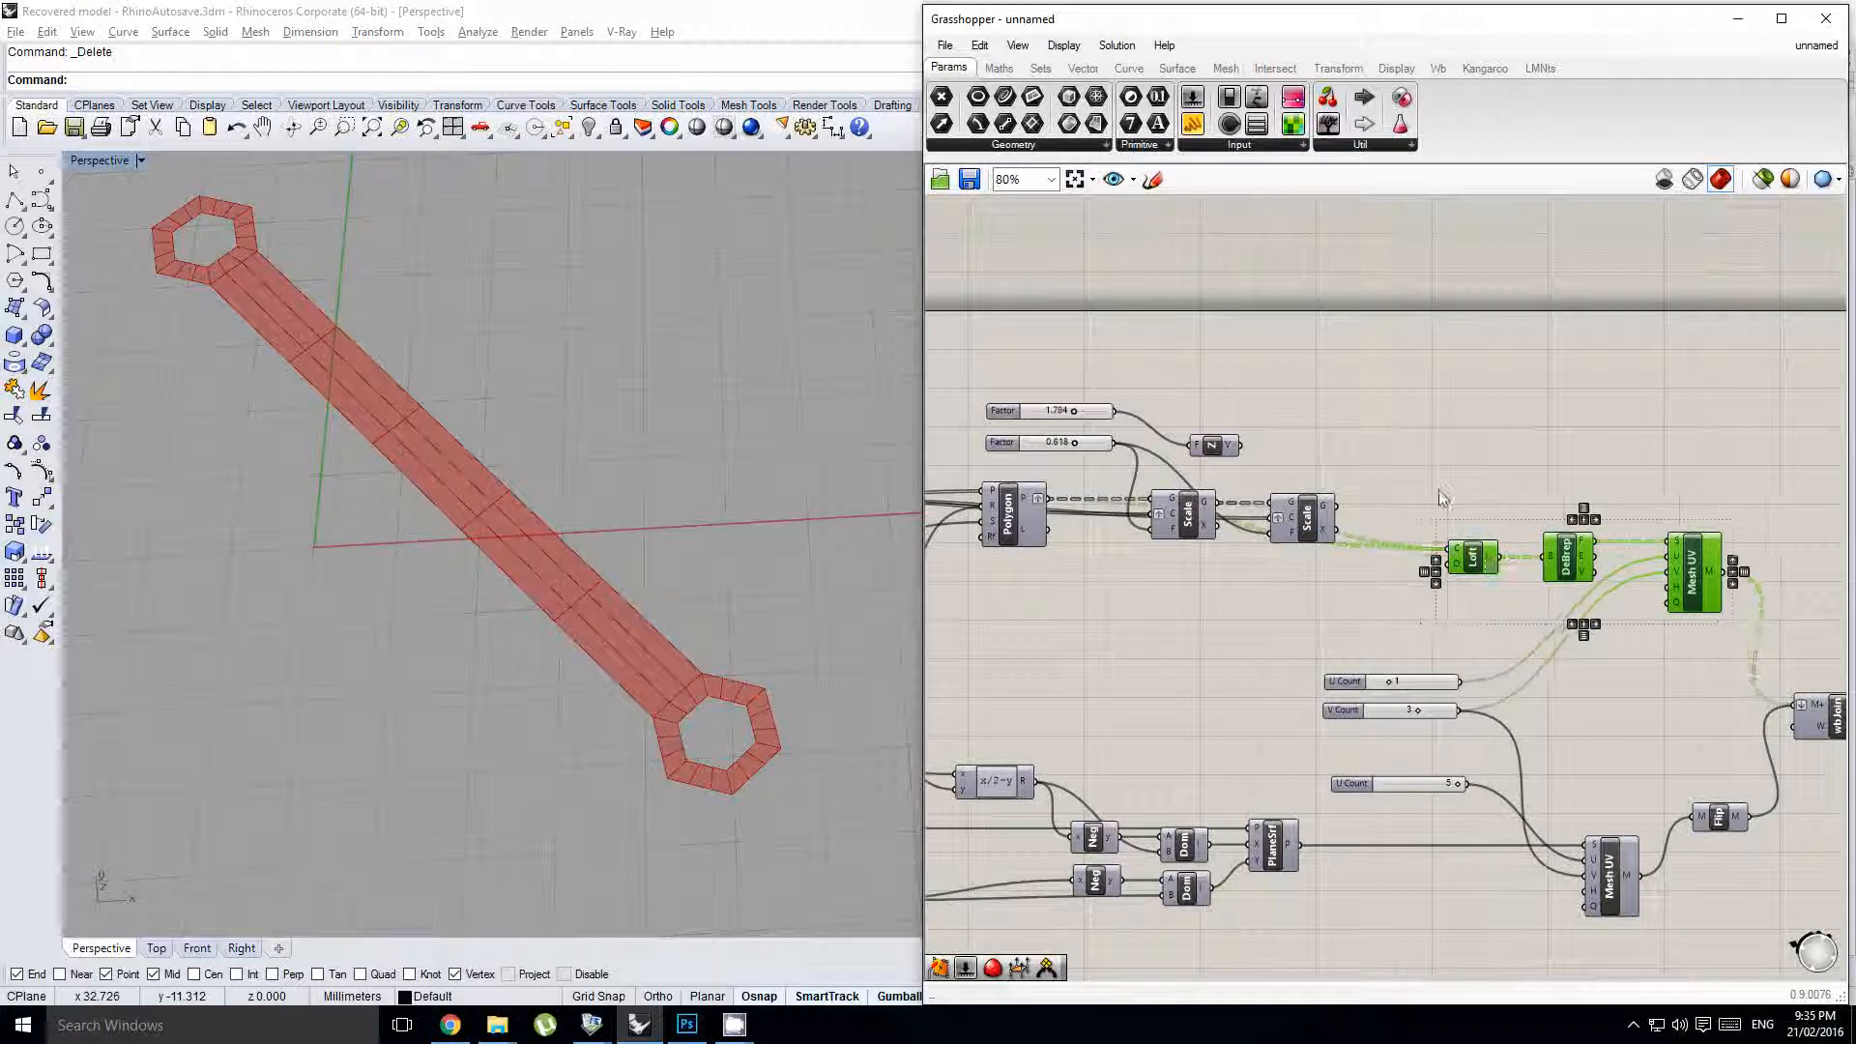
click(1440, 493)
scroll(1361, 496, up, 2)
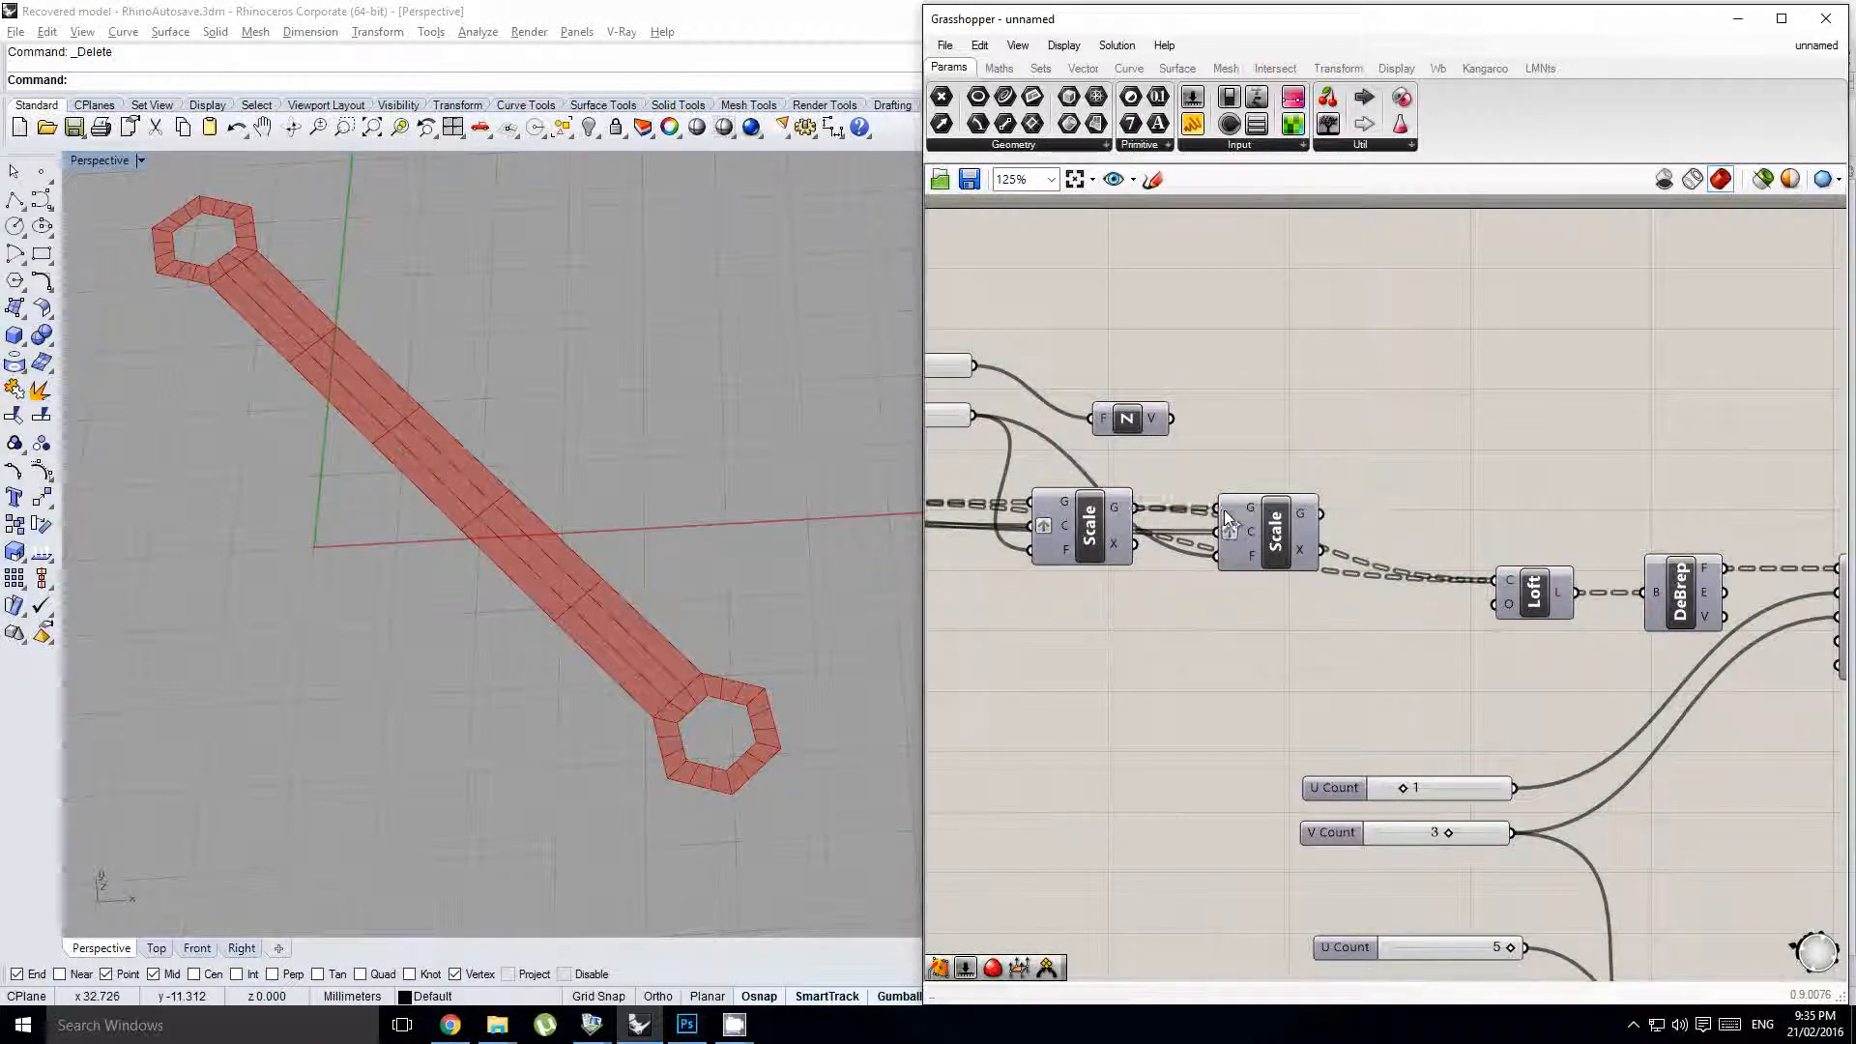
- Turn on the preview of the duplicated Scale component and add a Move component near its output
drag(1226, 520, 1274, 549)
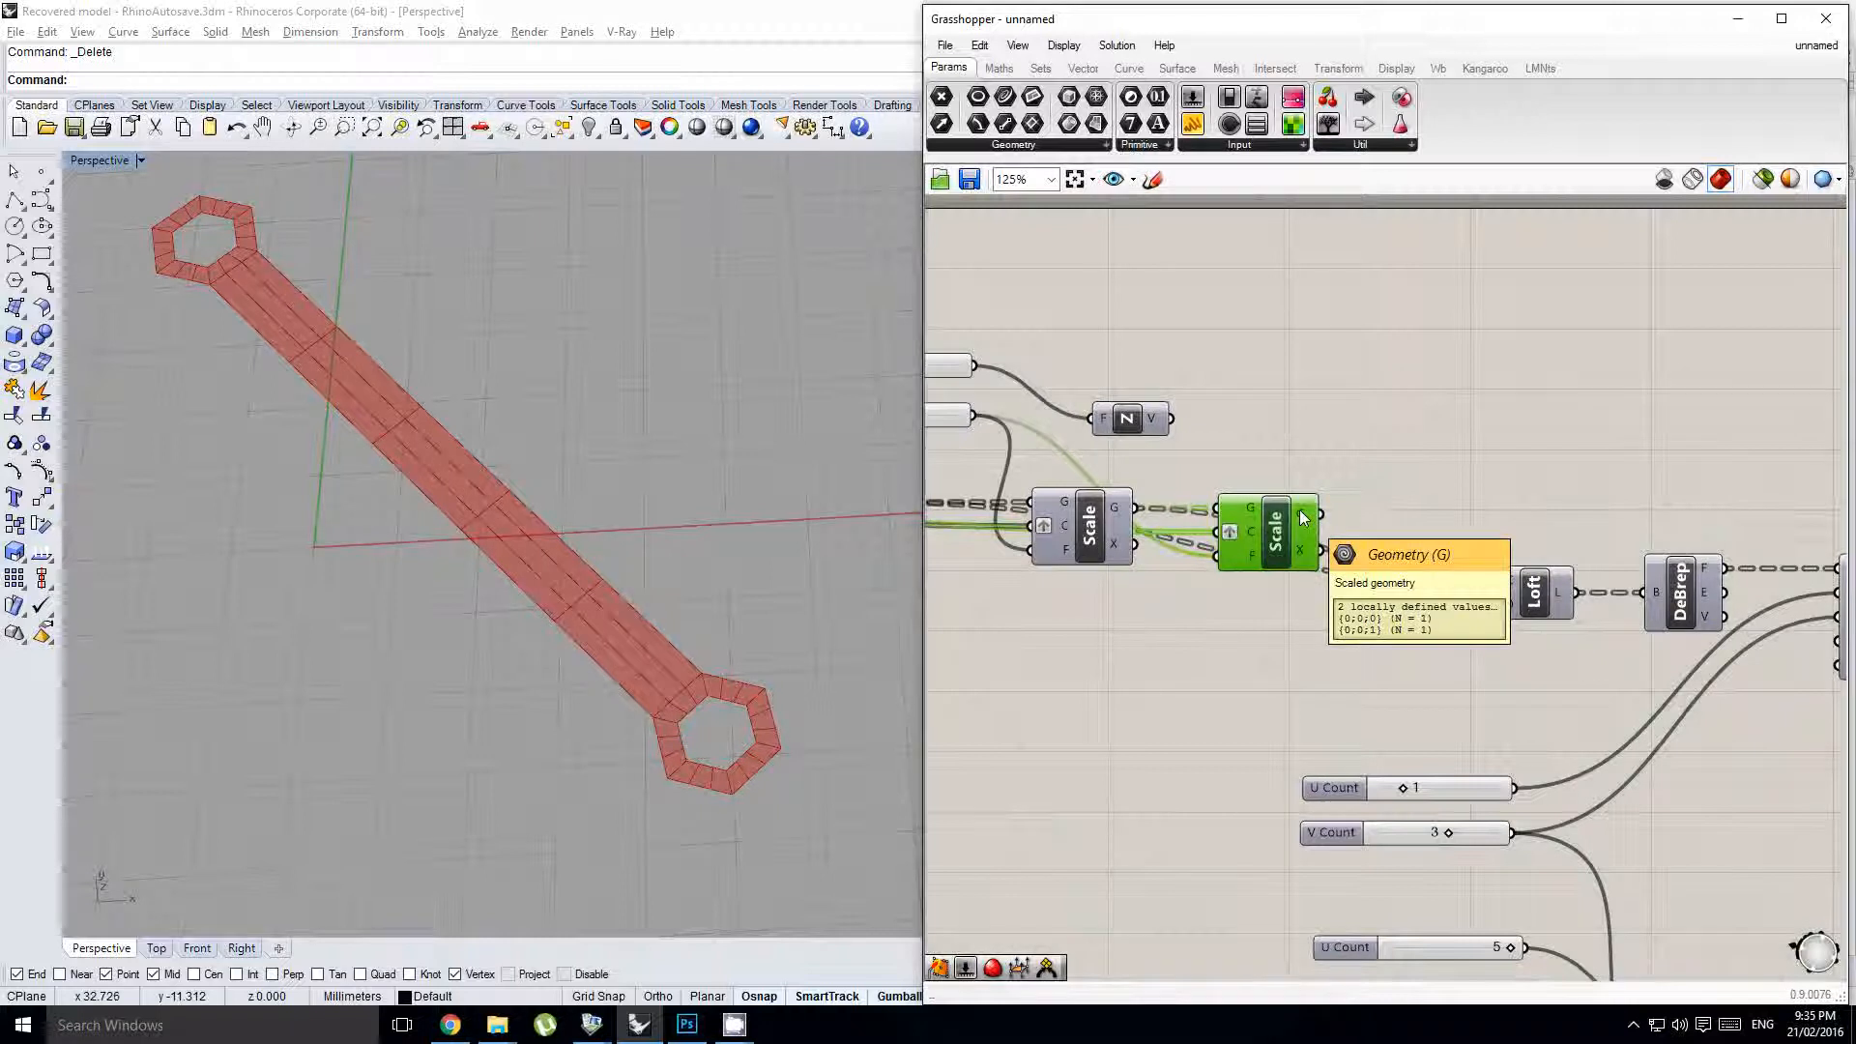
middle_click(1307, 536)
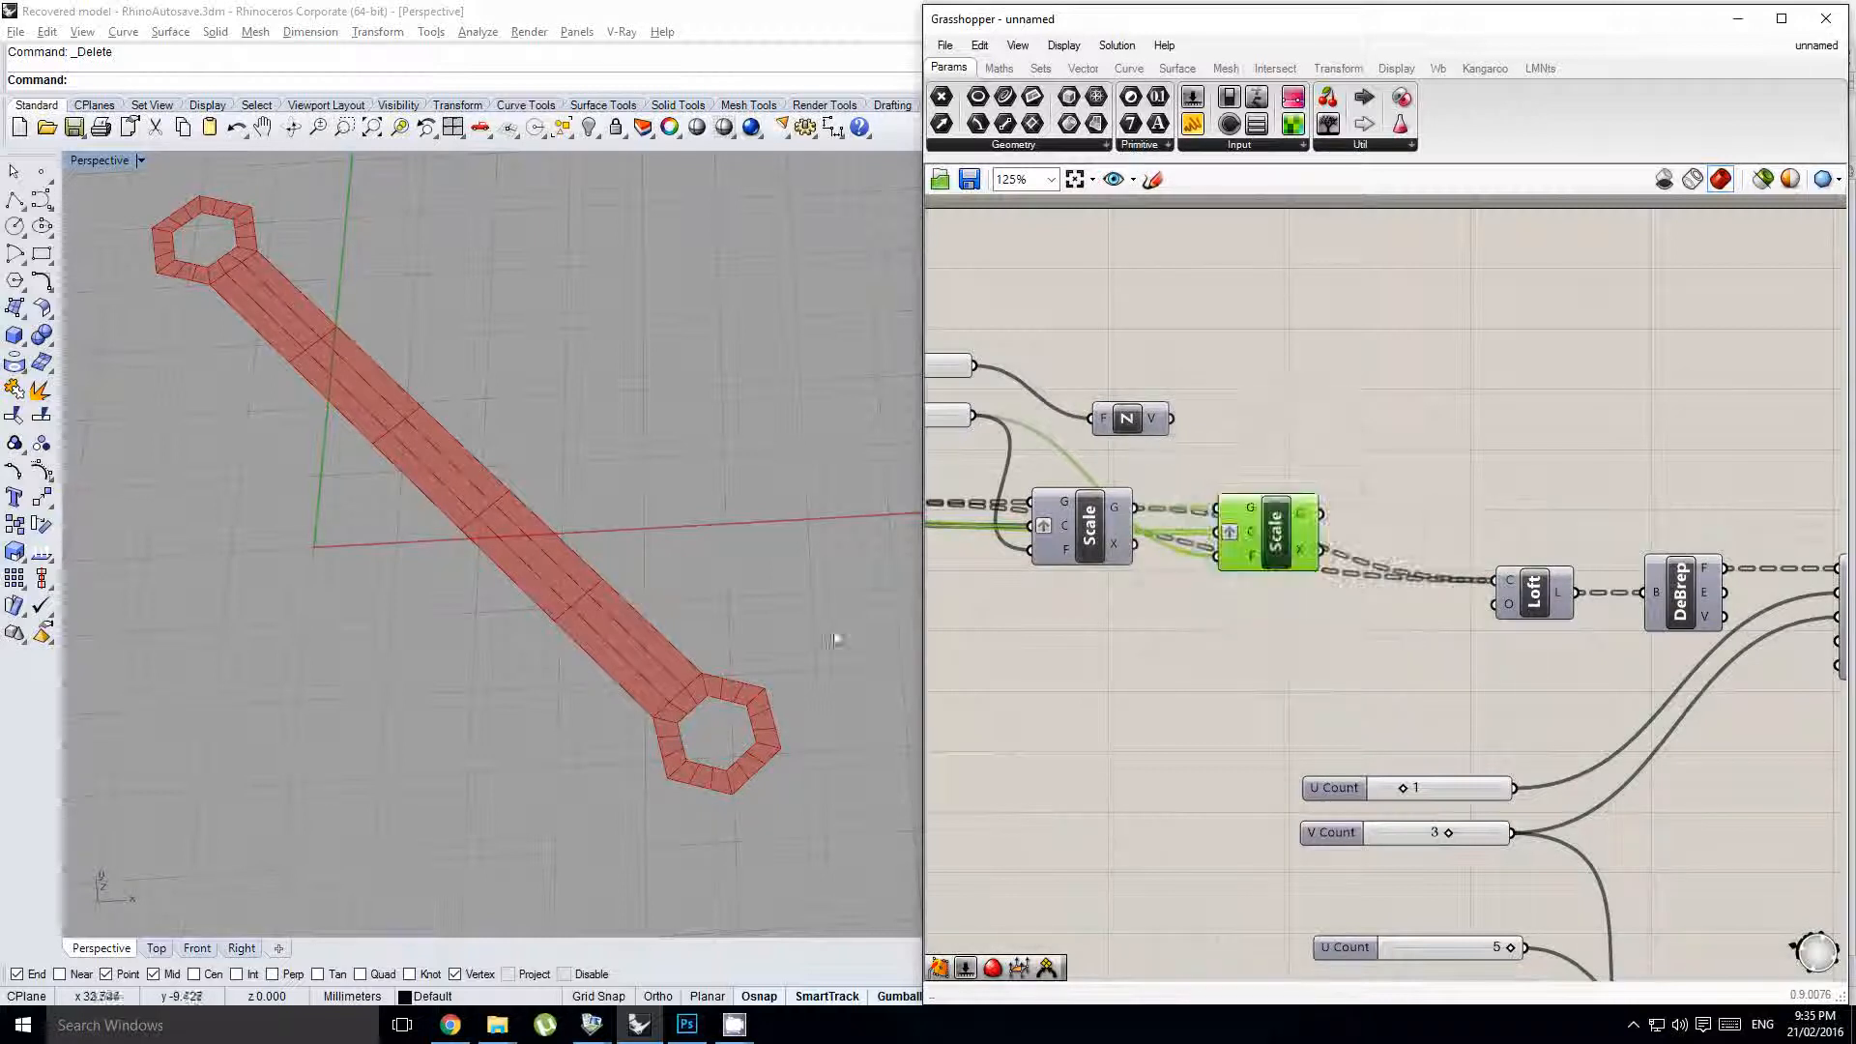
double_click(1392, 437)
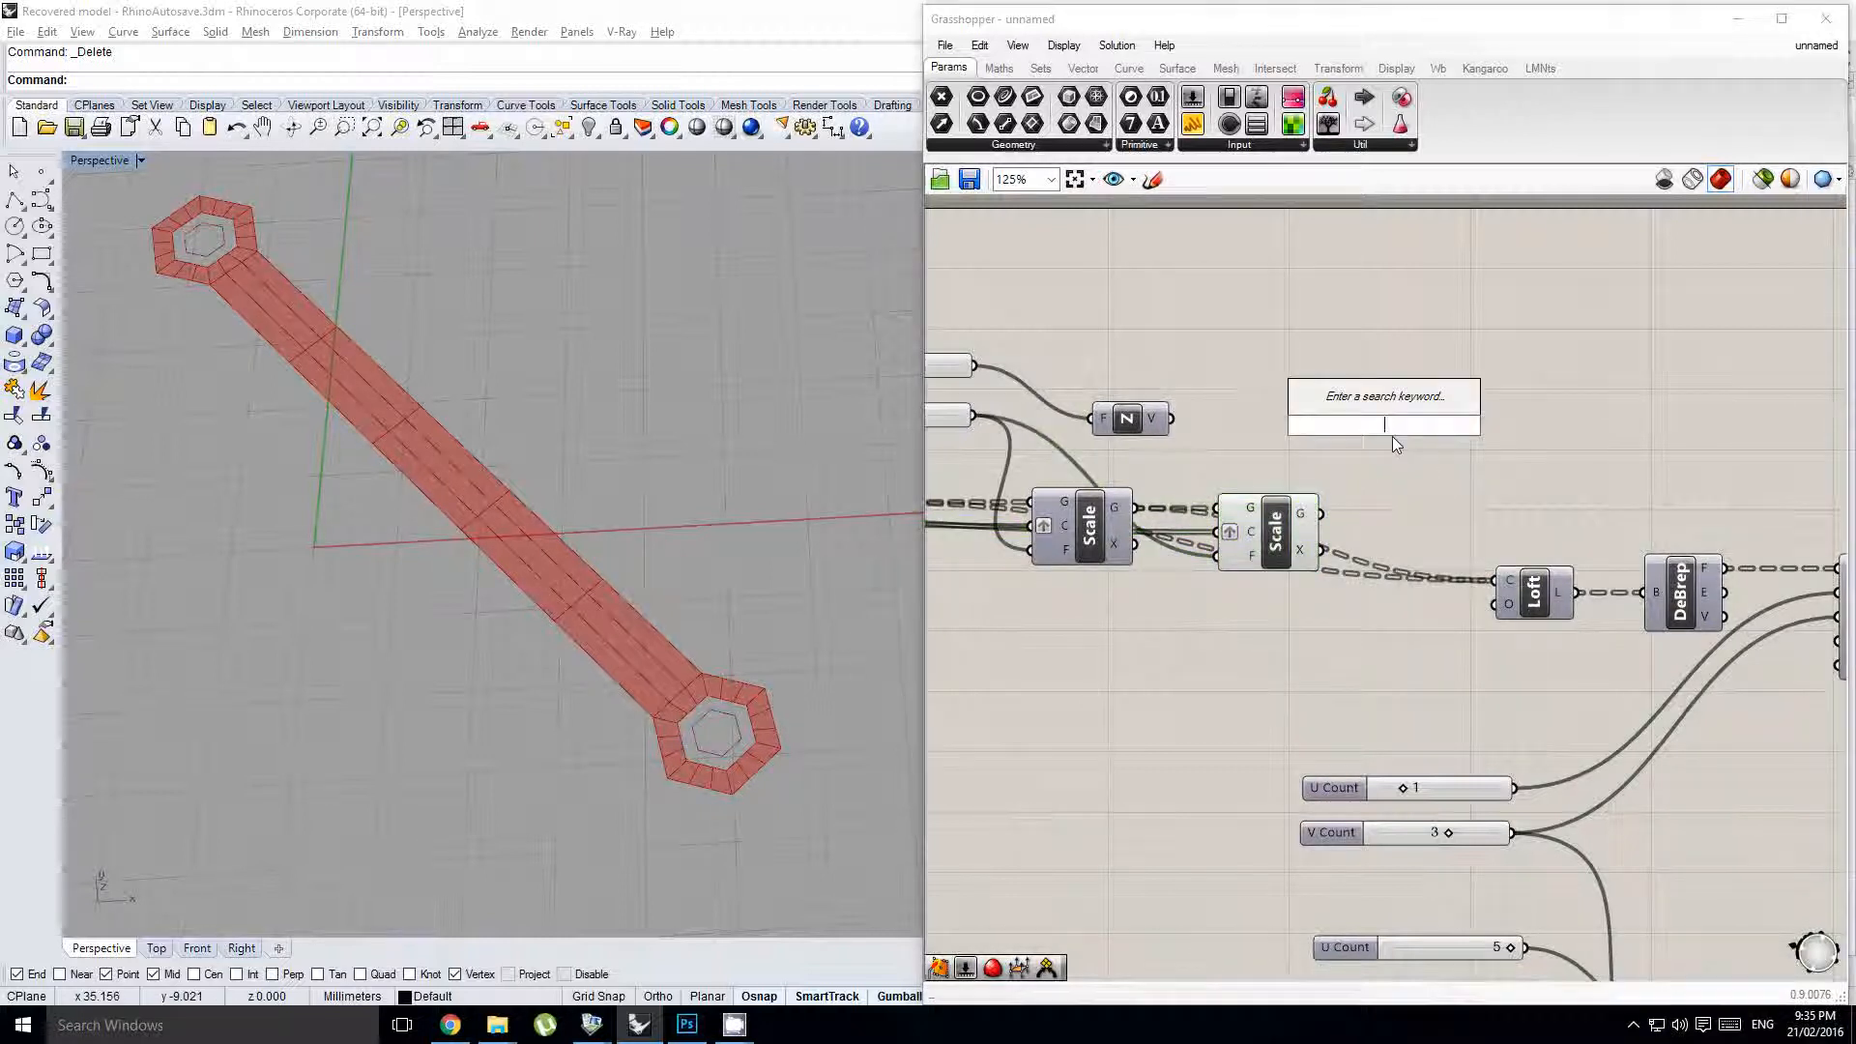
text(move)
key(Return)
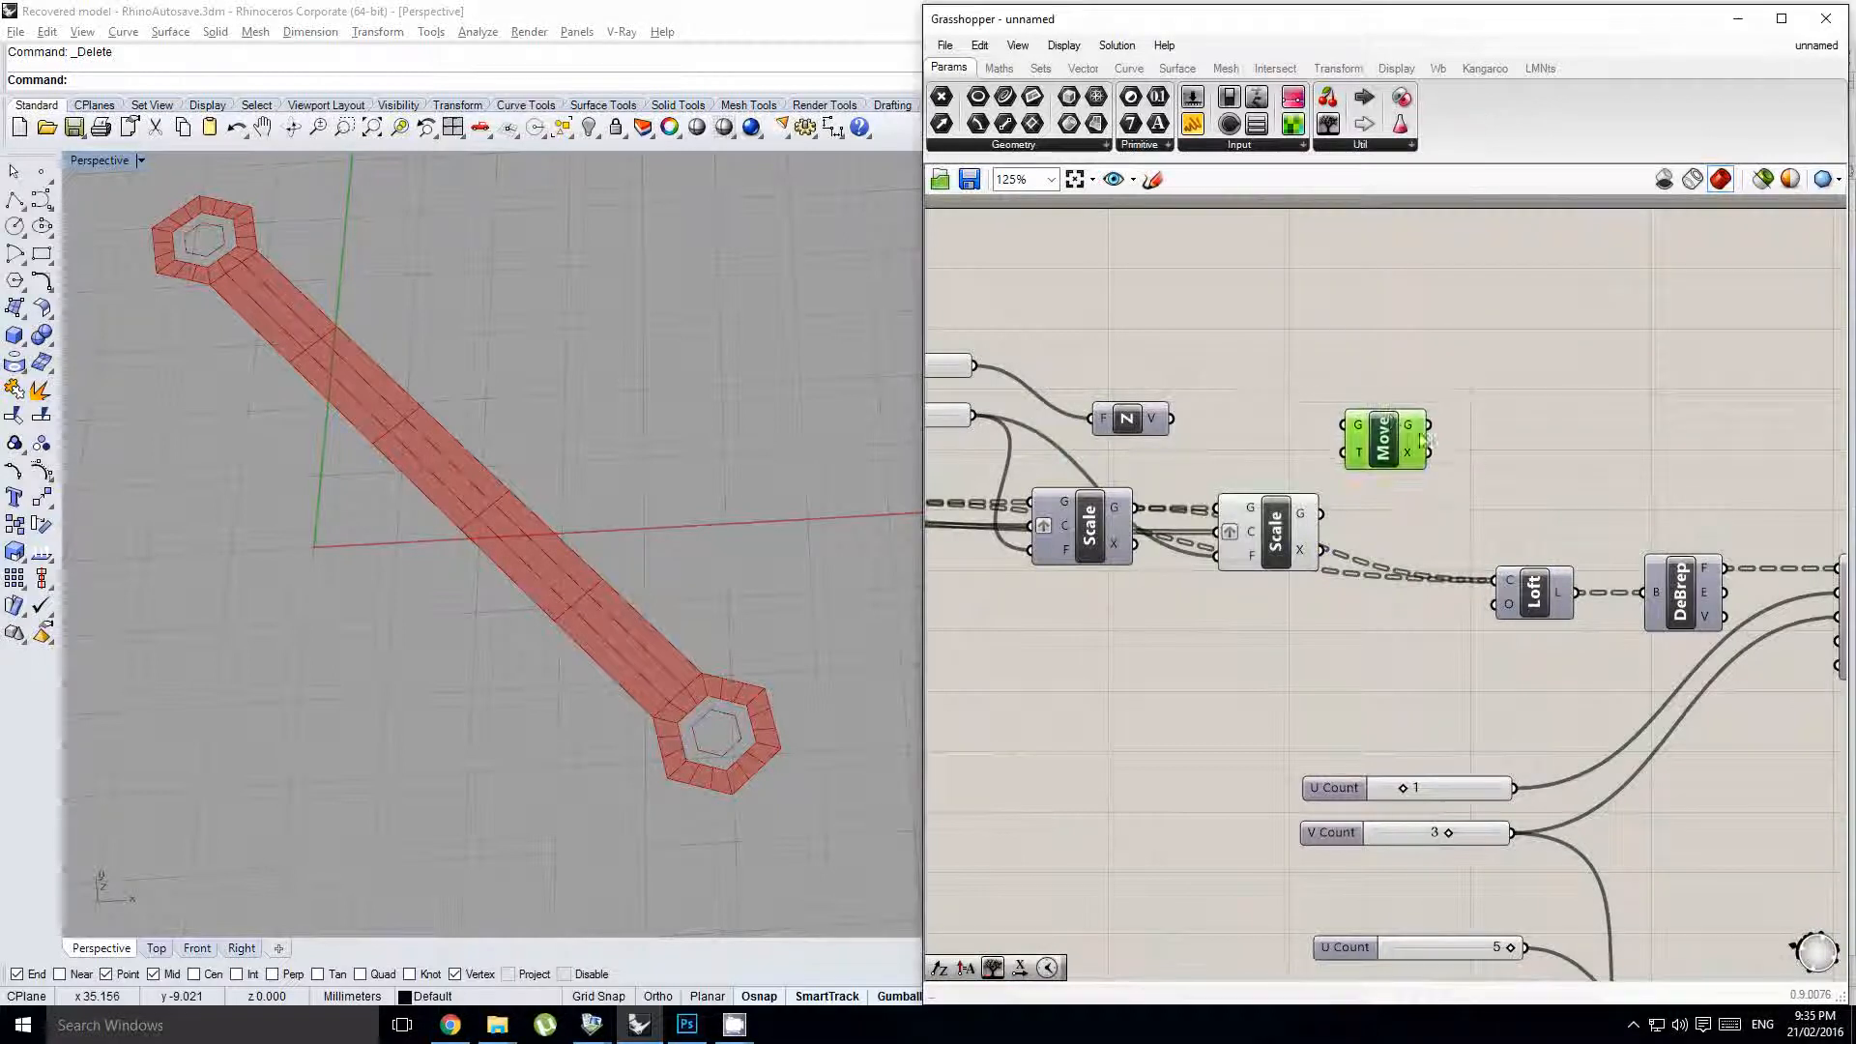
- Feed the duplicated Scale's geometry into Move, and add a Multiplication component with the Z vector as its A input
drag(1396, 447, 1435, 434)
double_click(1305, 404)
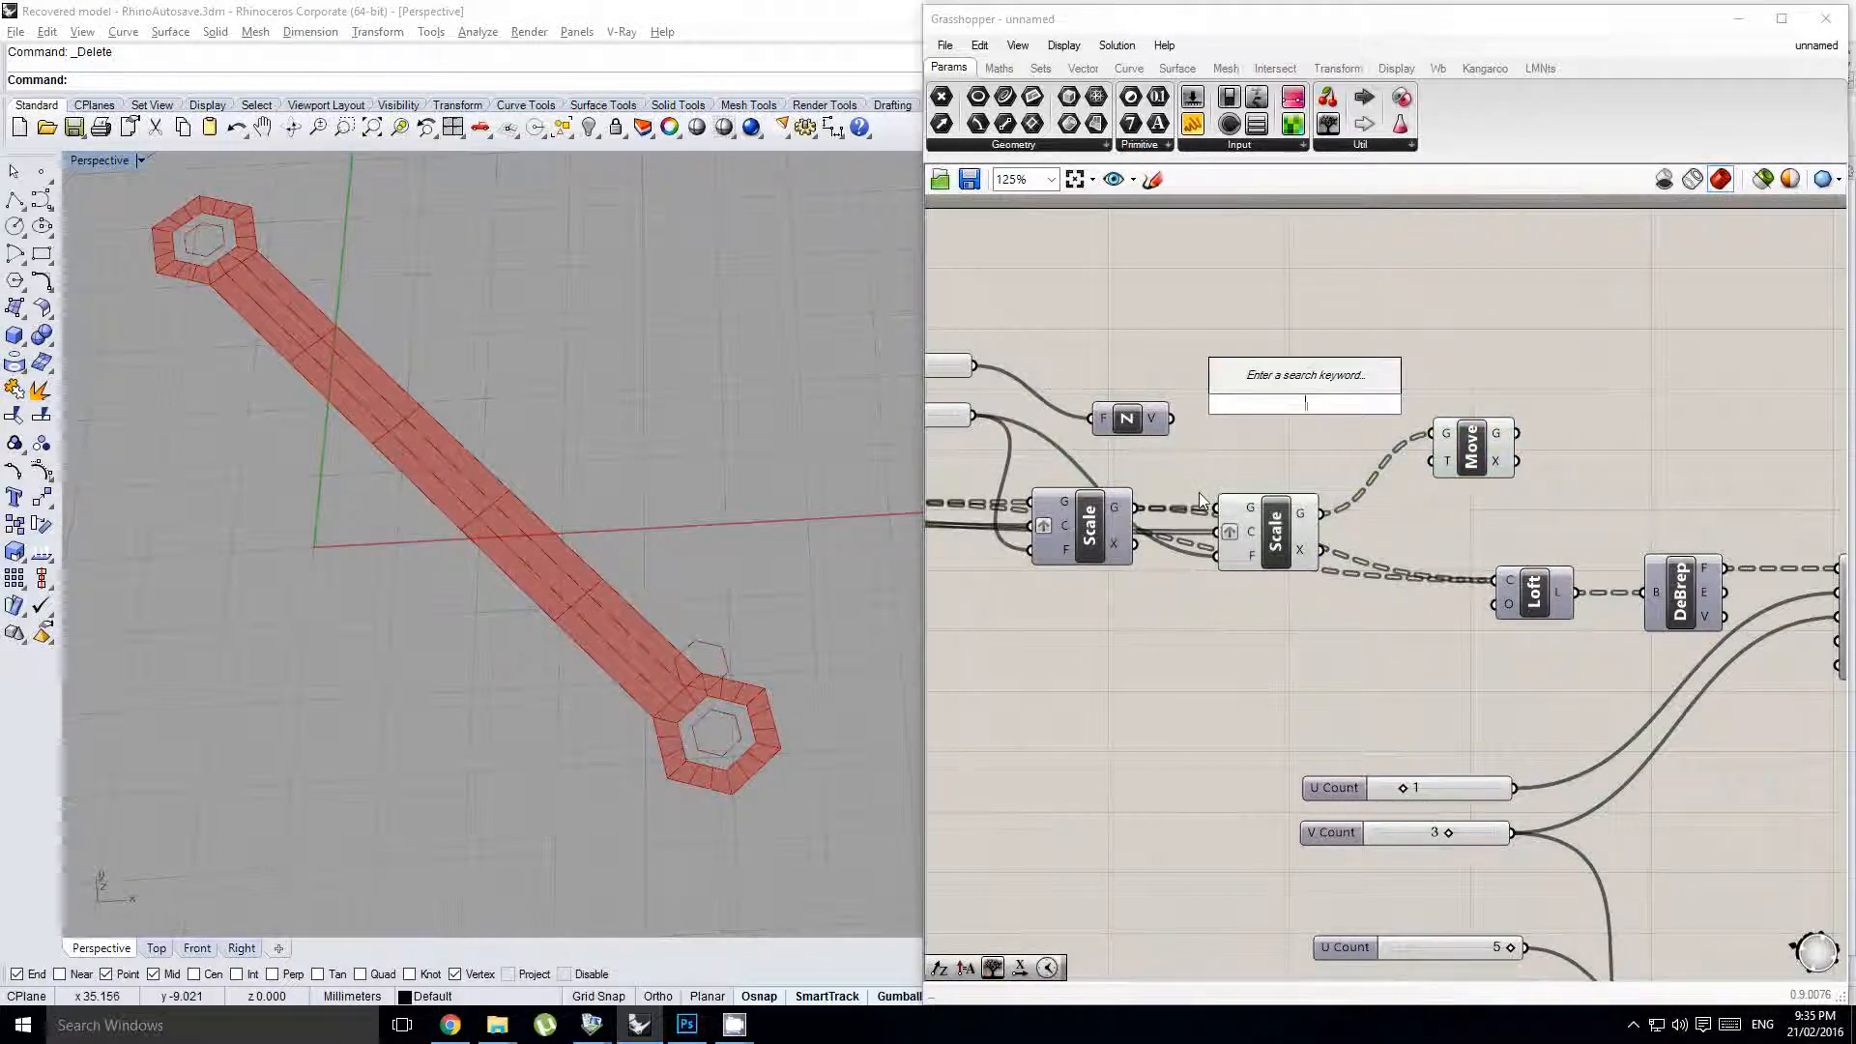
text(*)
click(1271, 388)
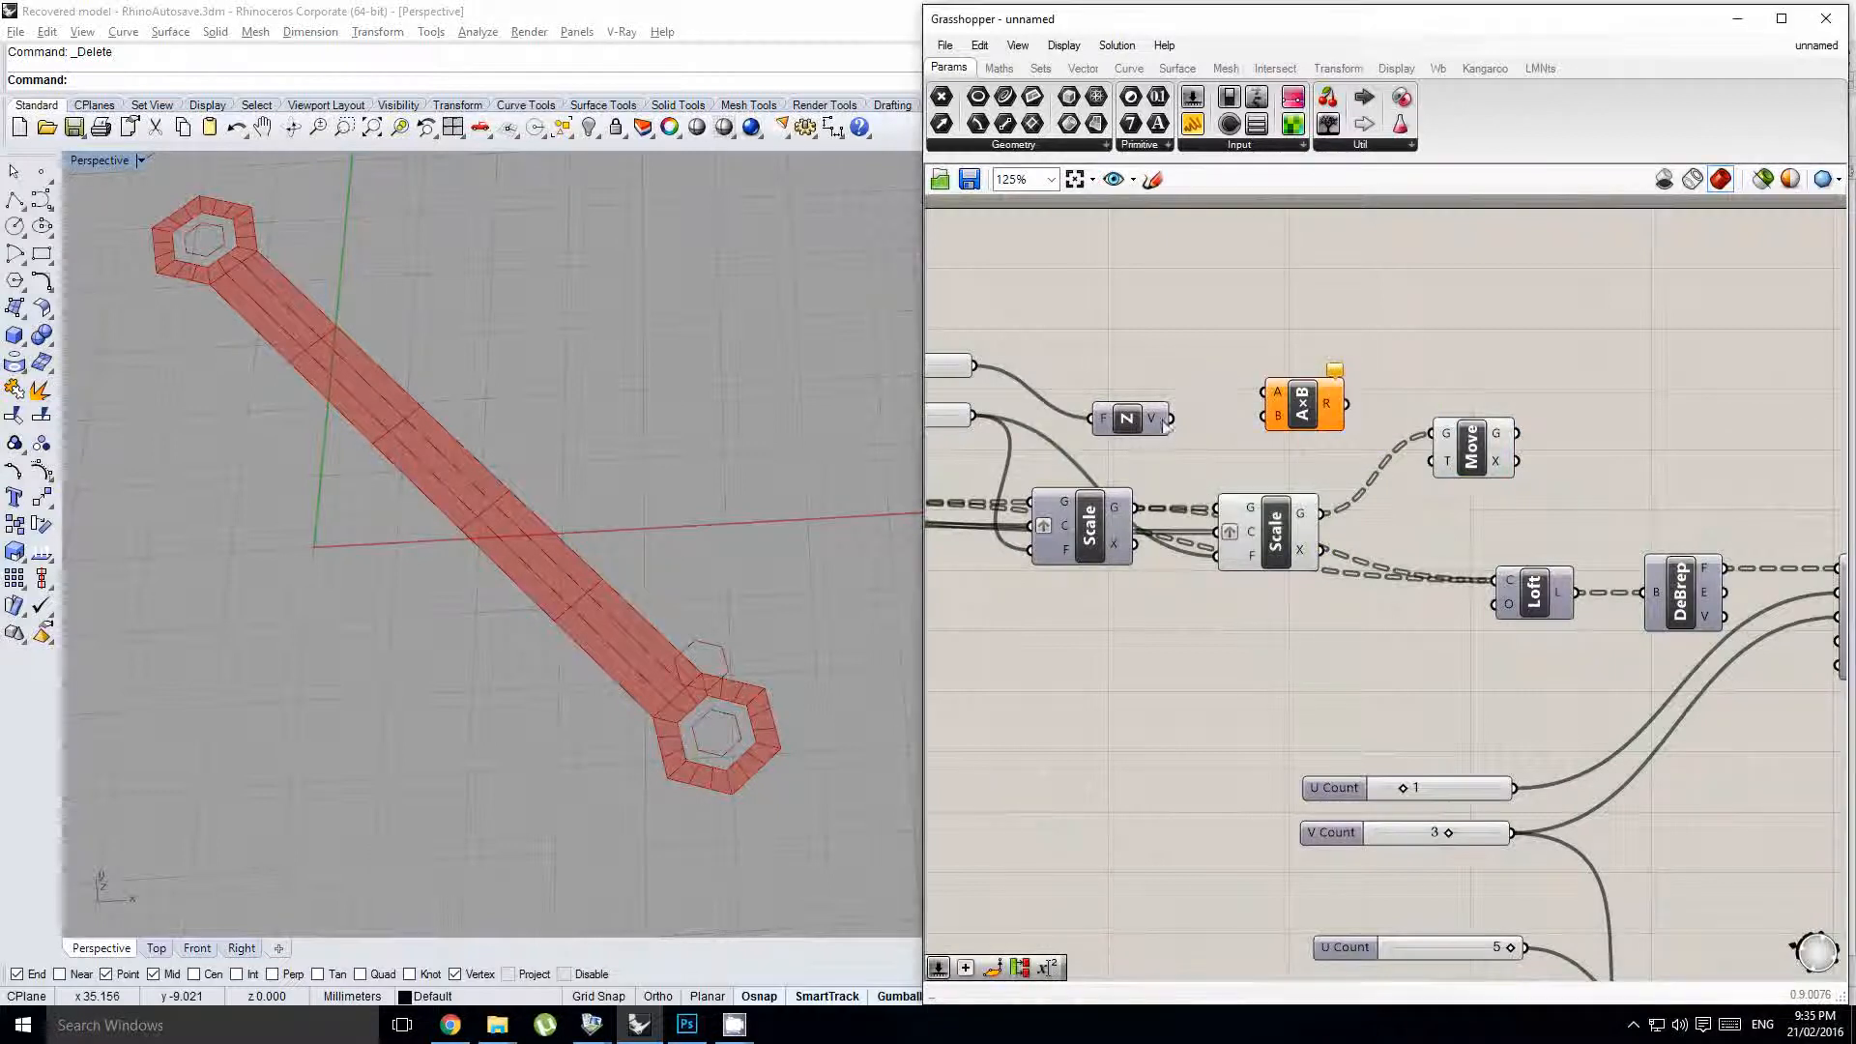
drag(1170, 420, 1293, 432)
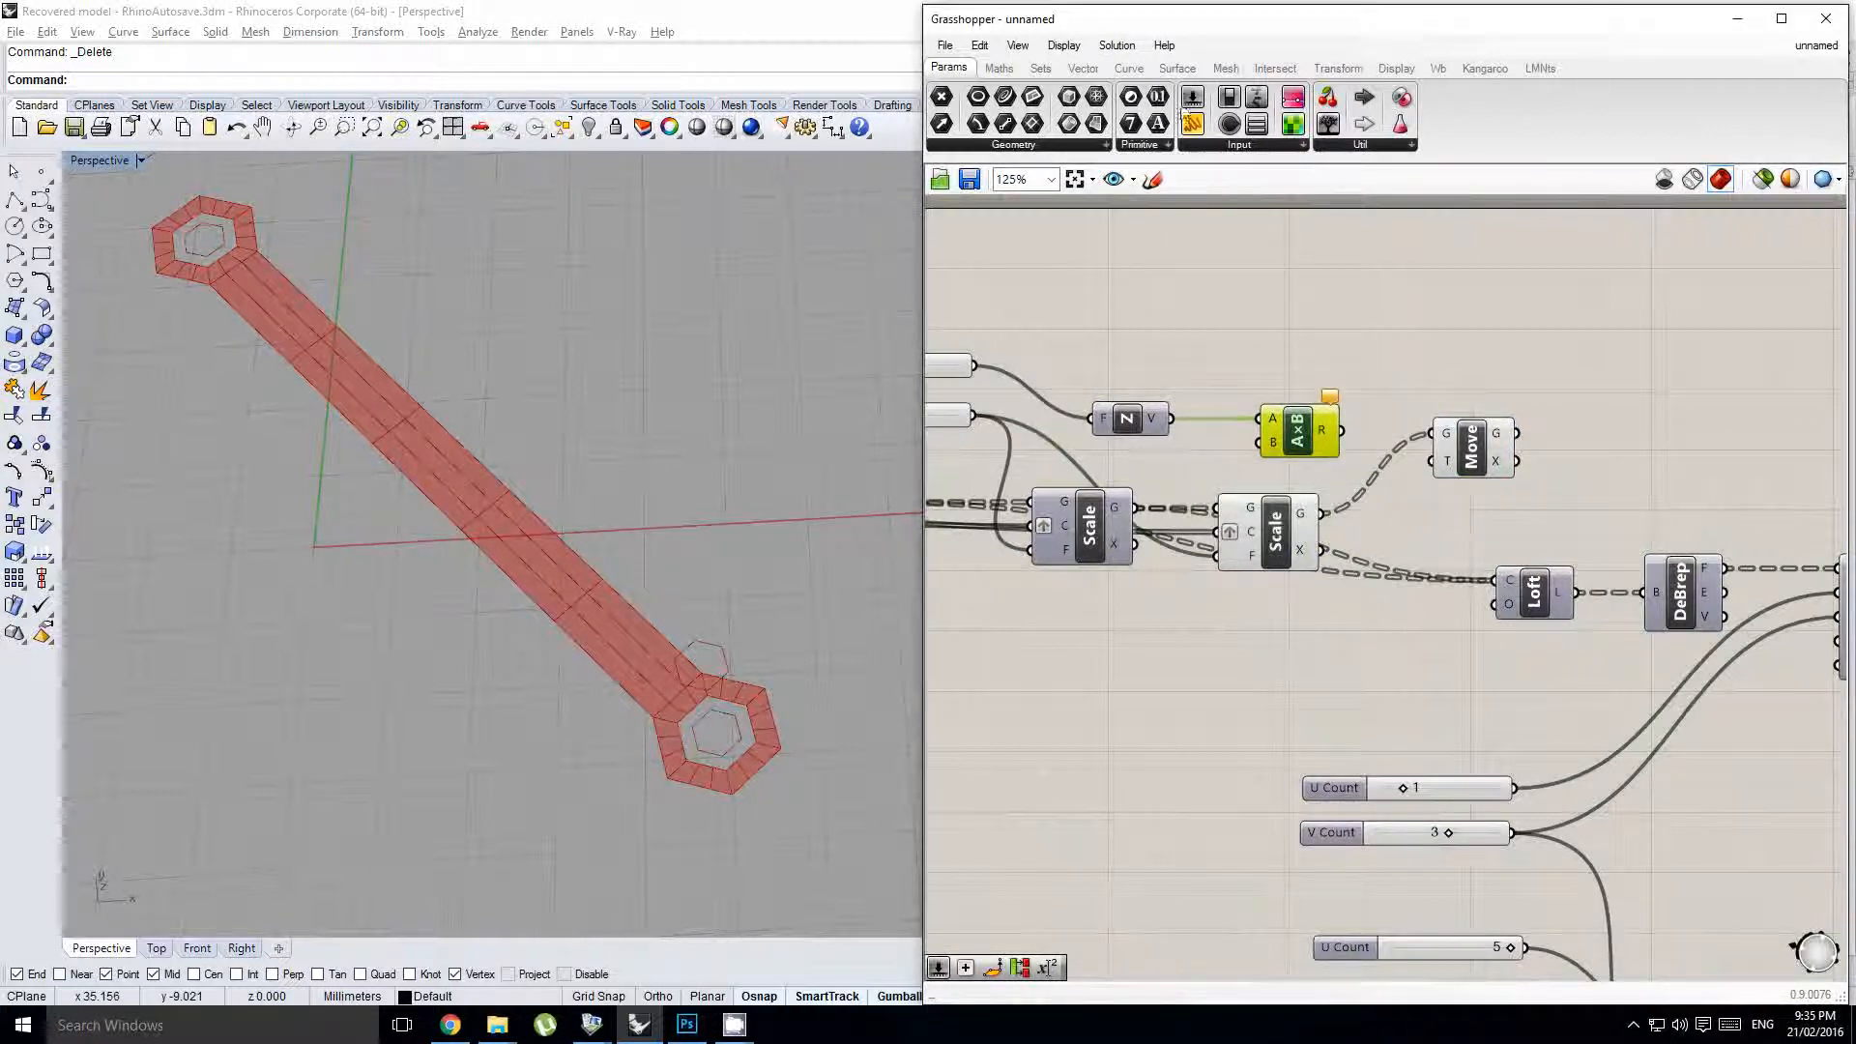
- Connect a 0.250 slider to the multiplication's B input and use the product as the Move component's translation vector
drag(1068, 512, 1056, 465)
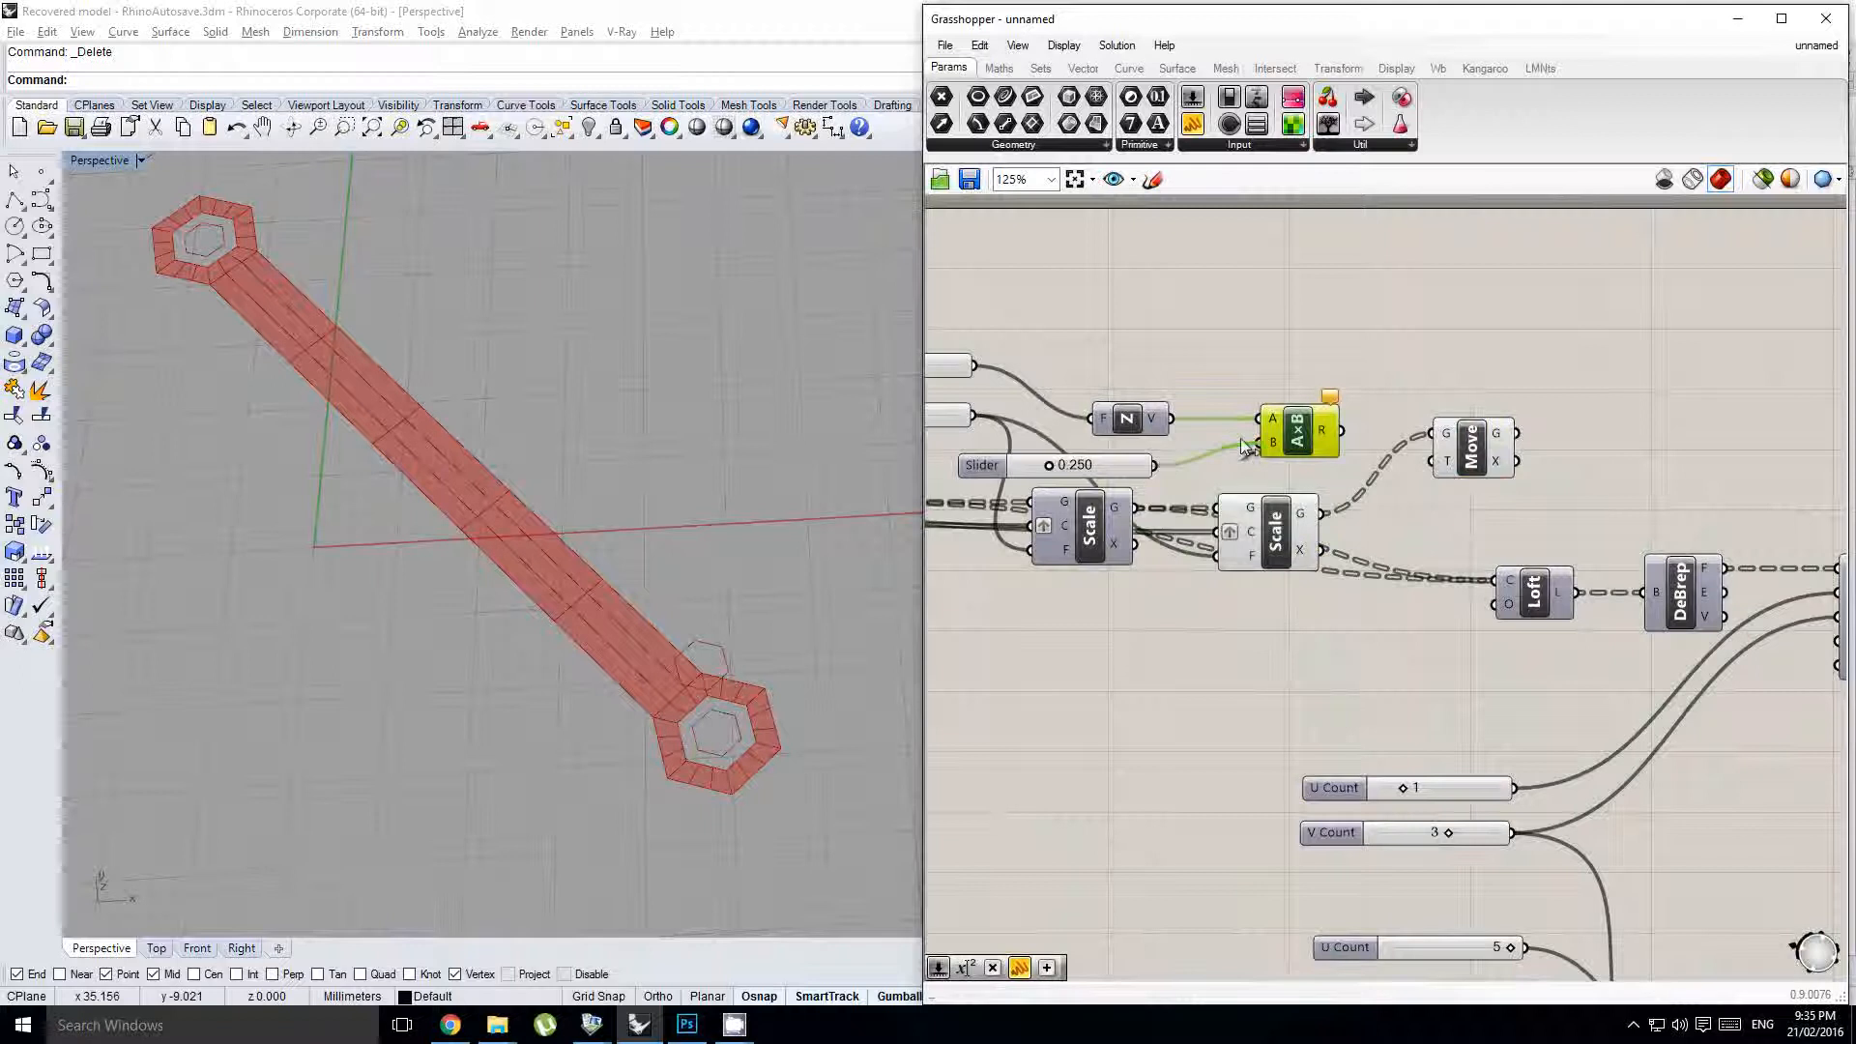
click(1475, 474)
drag(1342, 431, 1466, 521)
- Inspect the moved hexagons from a lower angle and turn off the preview of the duplicated Scale component
right_drag(693, 658, 743, 505)
scroll(715, 495, up, 2)
click(1275, 537)
middle_click(1270, 539)
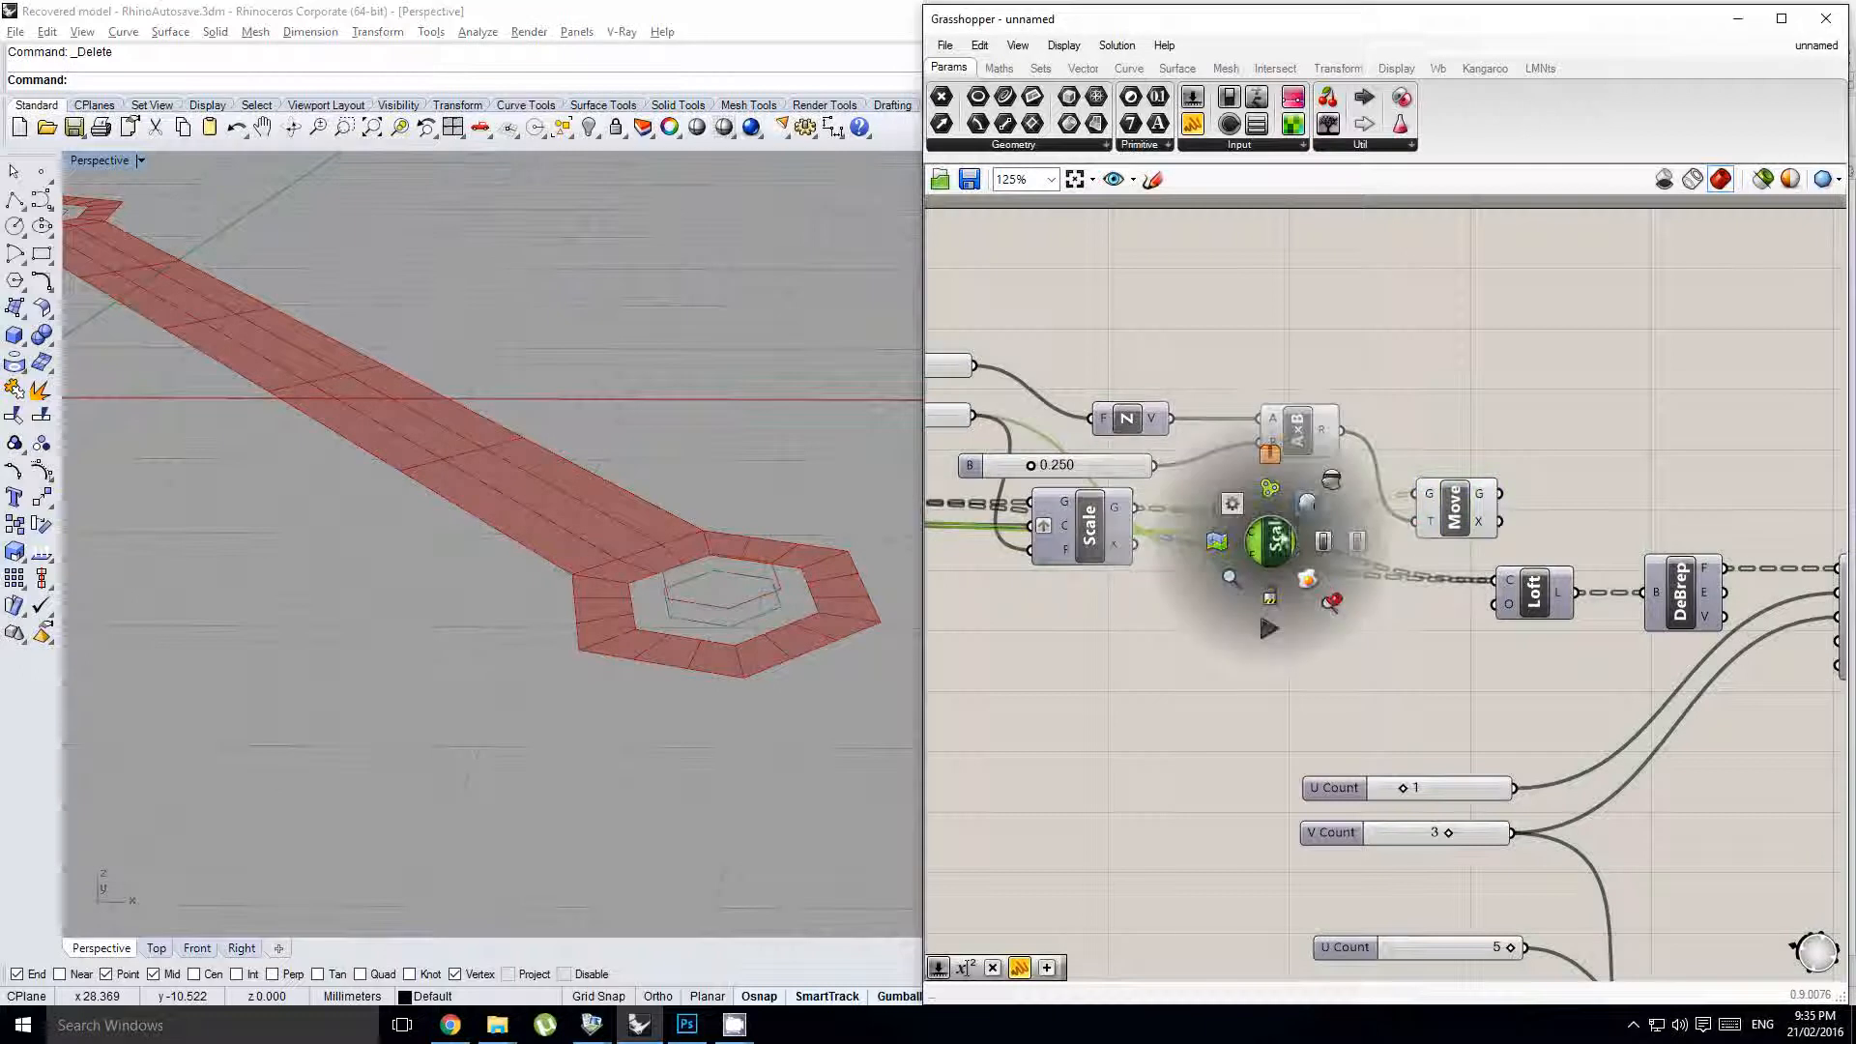
click(1330, 482)
- Add the Move component's geometry output to the Loft's curve input alongside the existing ring curves
right_drag(1528, 657, 1366, 677)
click(1412, 473)
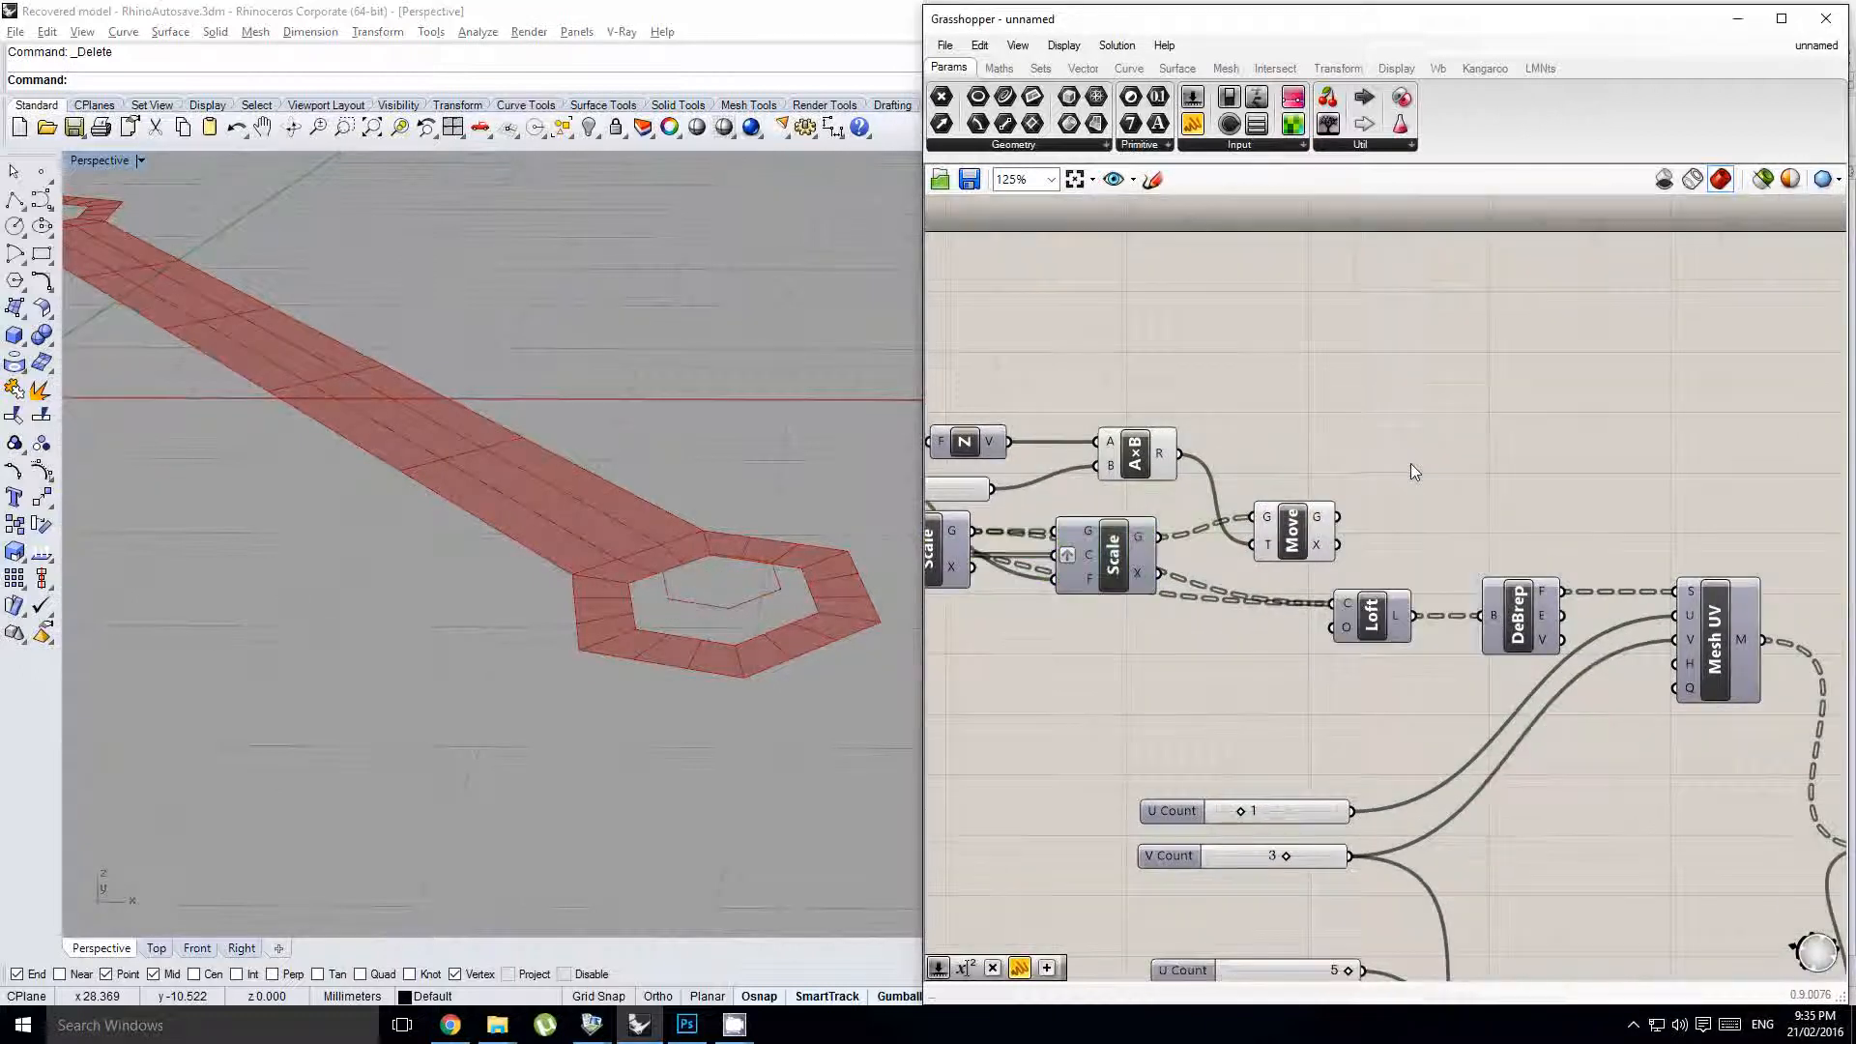
scroll(1369, 507, down, 1)
scroll(1361, 531, up, 1)
drag(1338, 540, 1340, 605)
scroll(663, 601, down, 3)
scroll(1290, 471, down, 2)
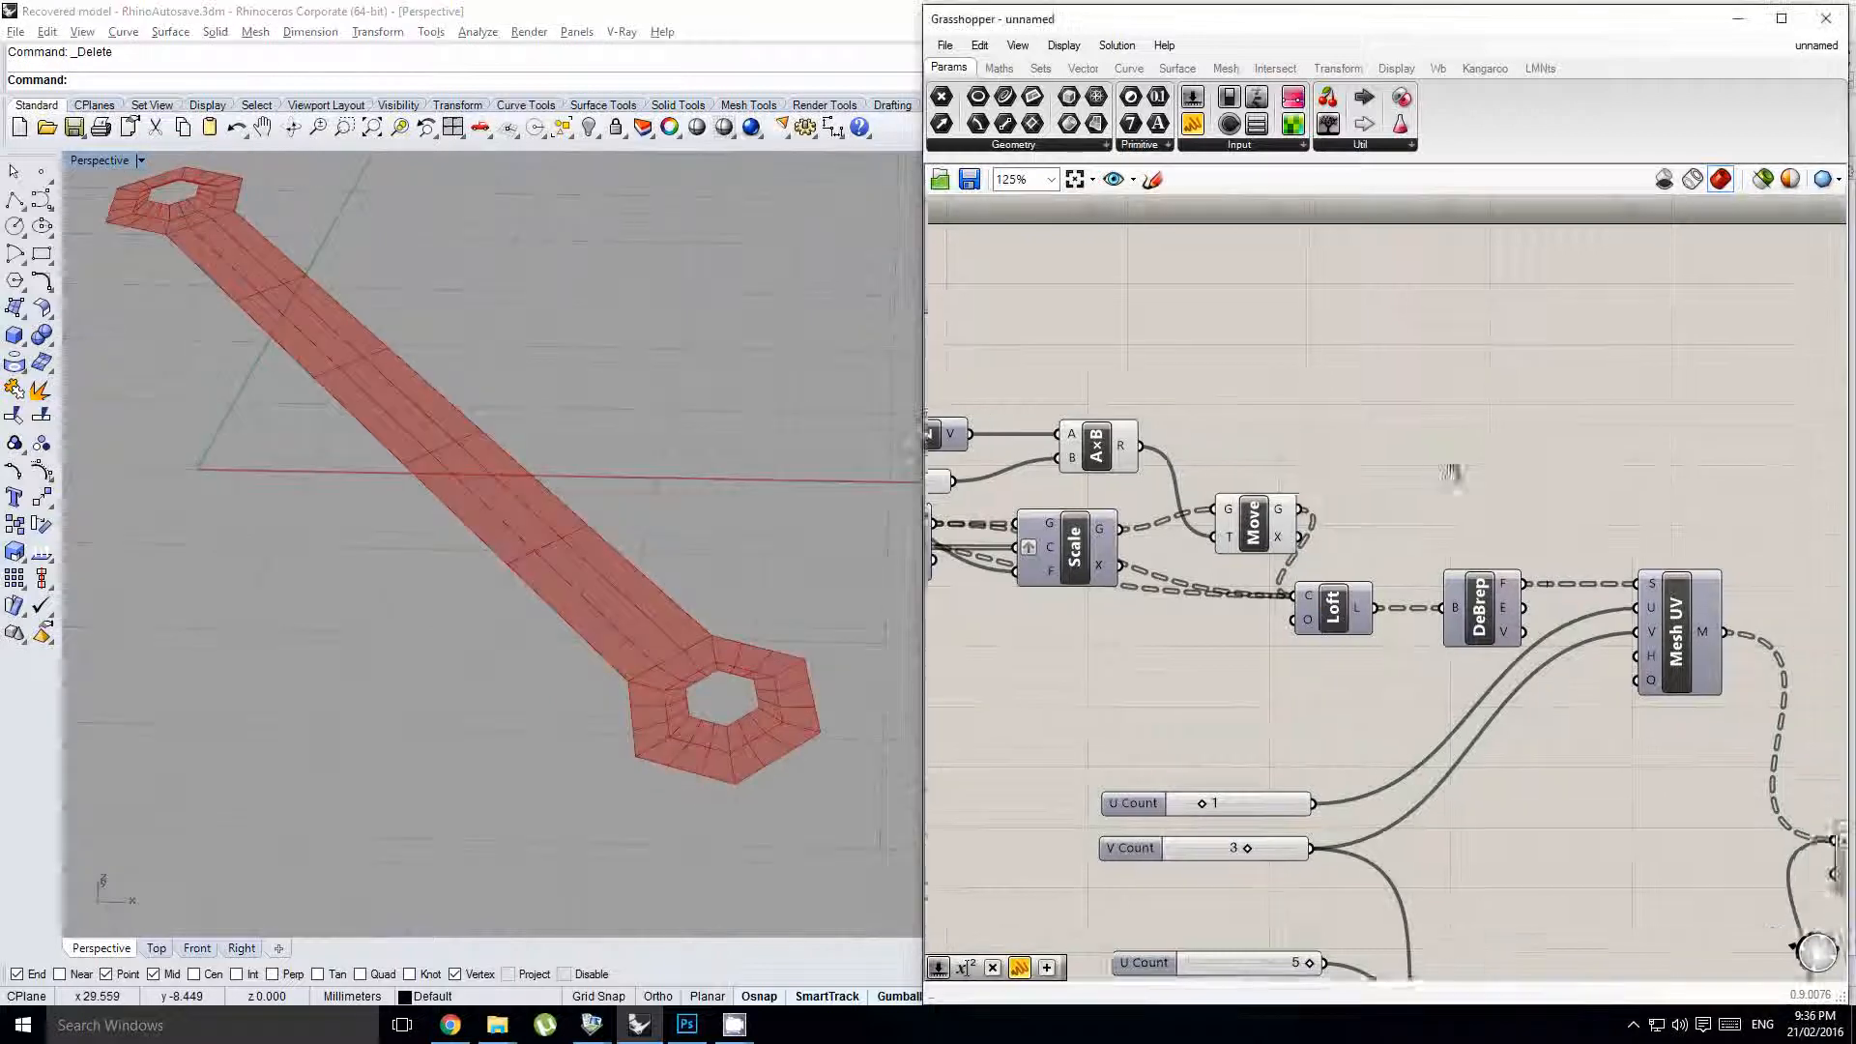
- Add a Mirror component beyond weldVertices and feed it the welded mesh
right_click(1435, 477)
click(1382, 450)
right_drag(1523, 508, 1285, 500)
double_click(1587, 553)
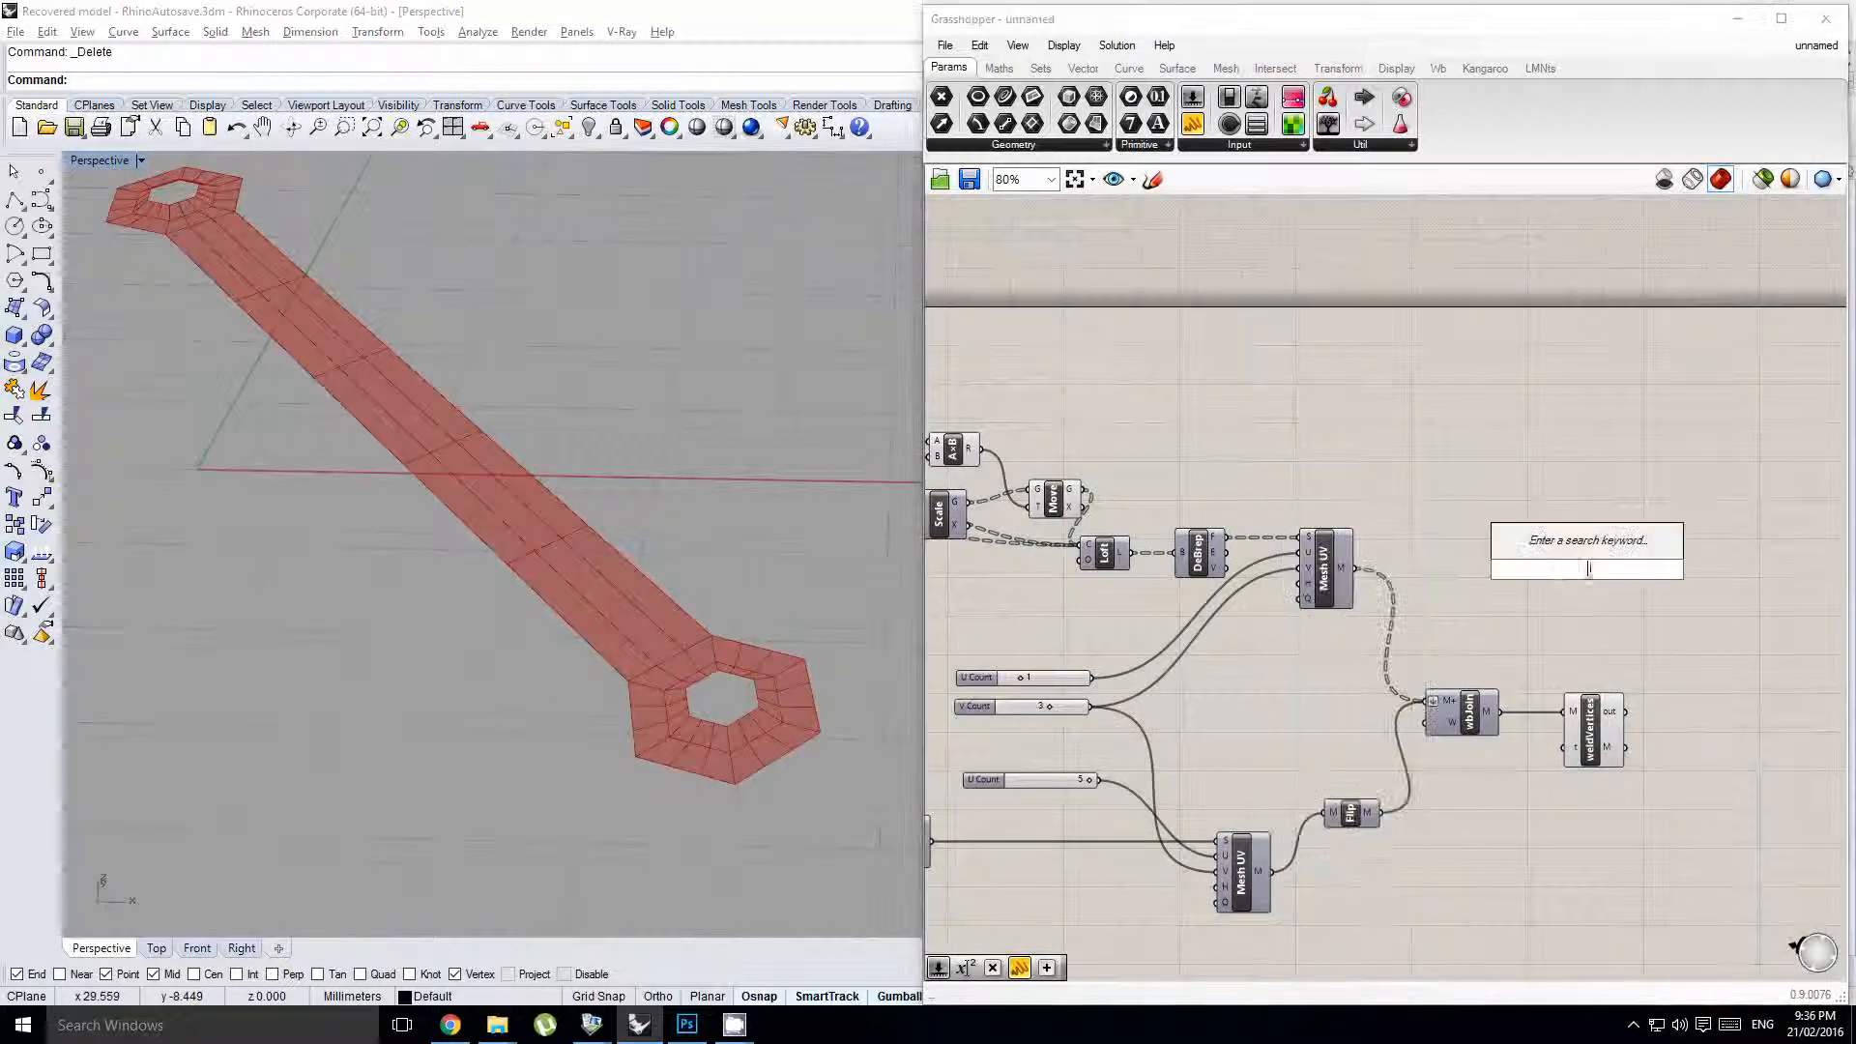
text(mirr)
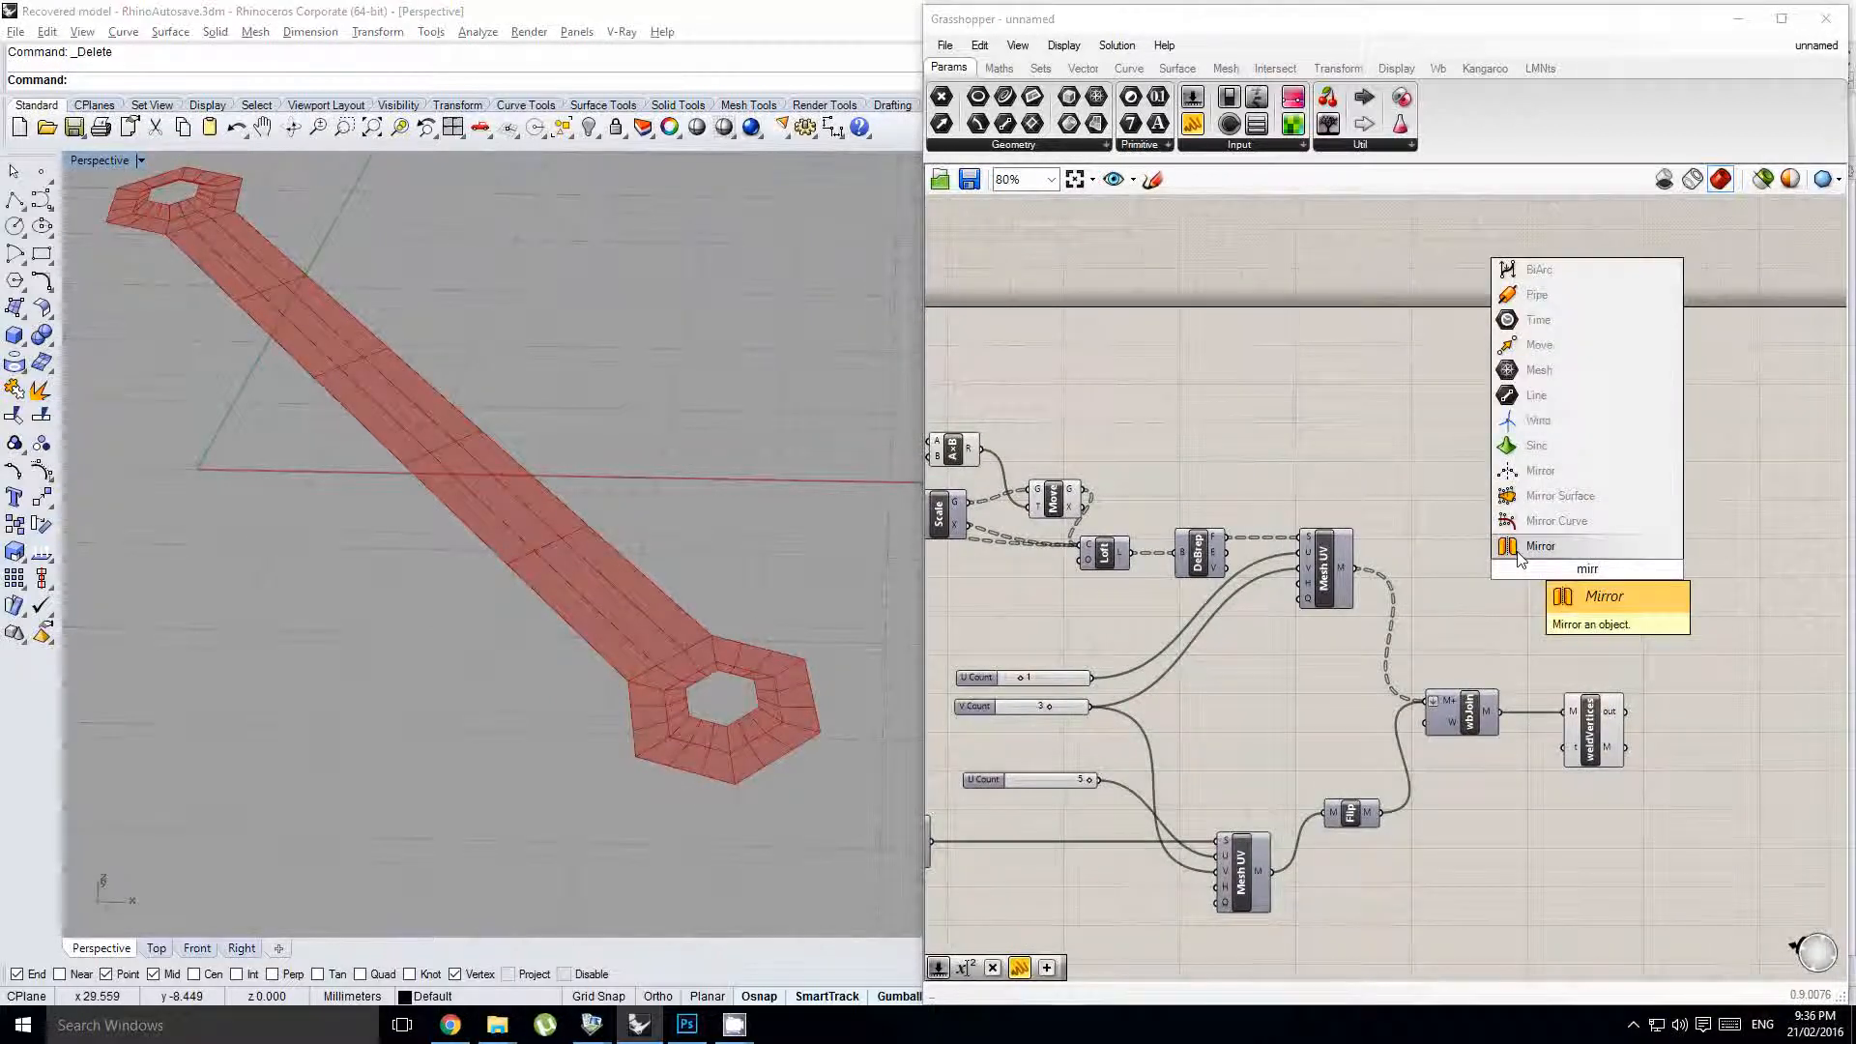
click(1527, 547)
drag(1587, 573, 1658, 628)
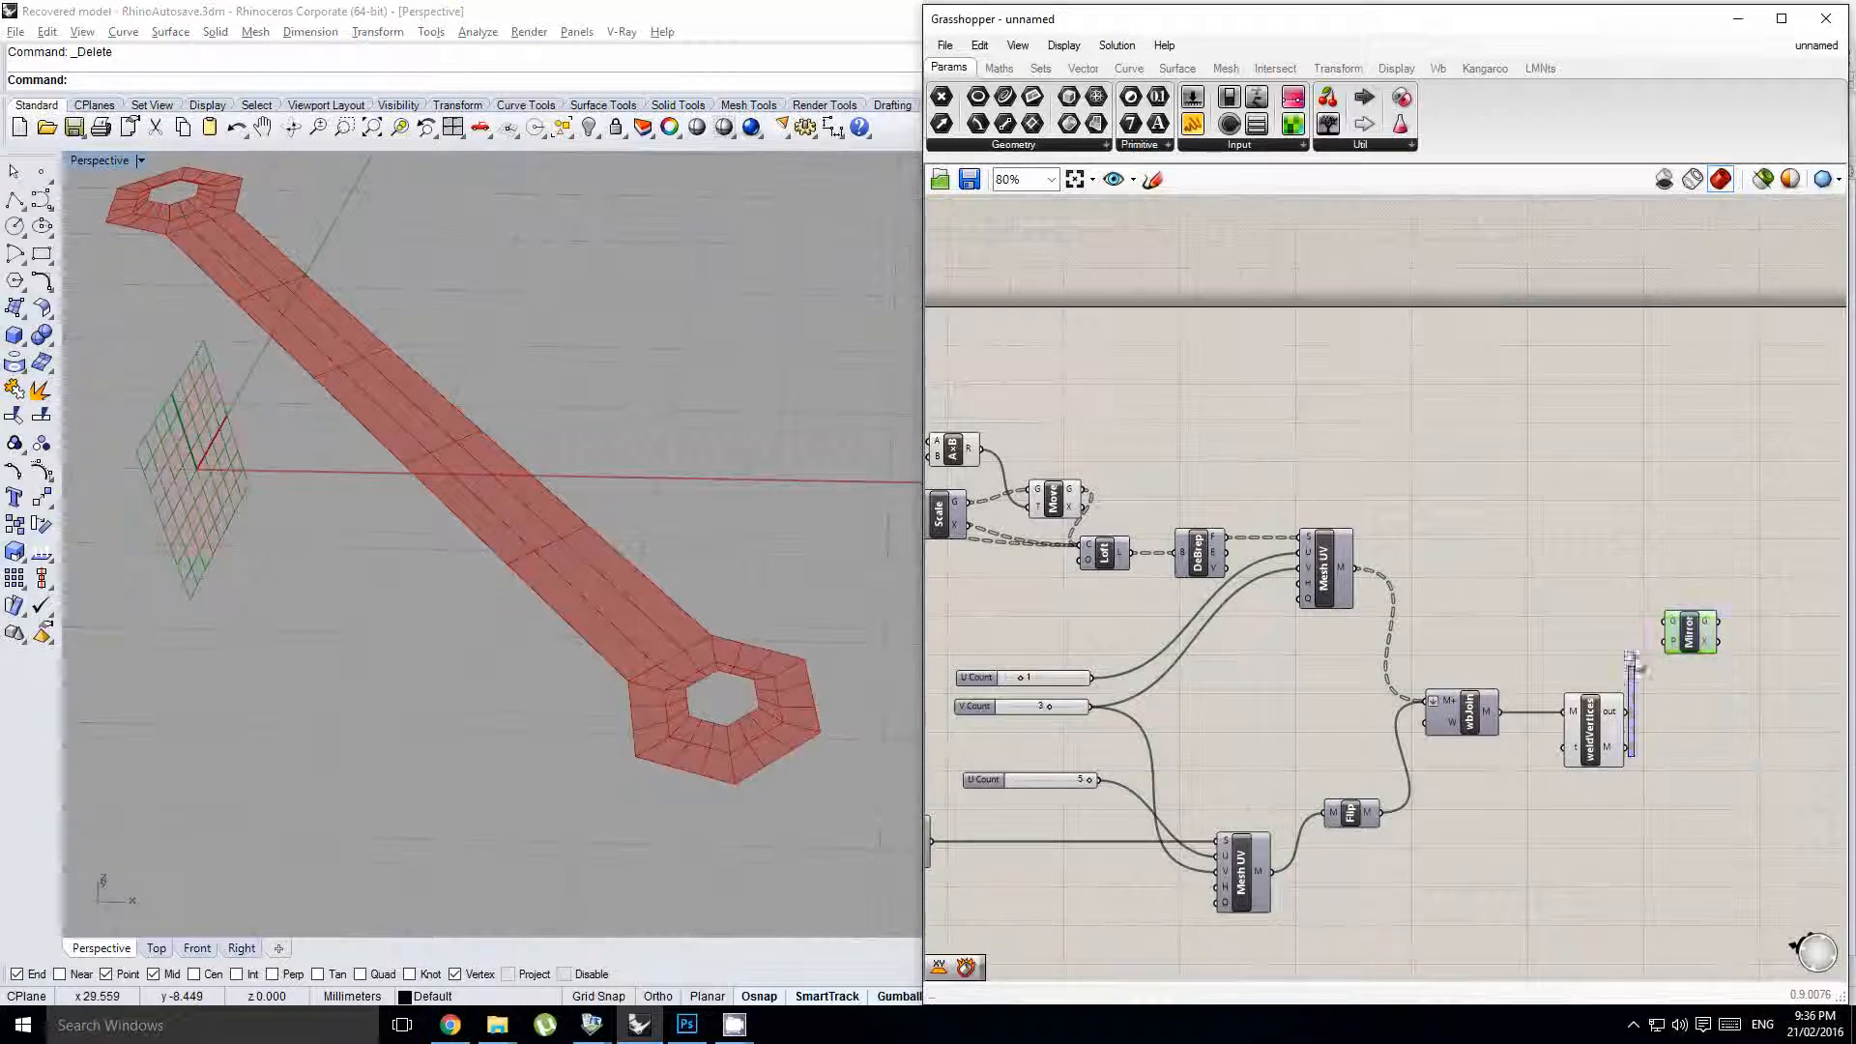
drag(1660, 636, 1664, 624)
scroll(1661, 633, down, 1)
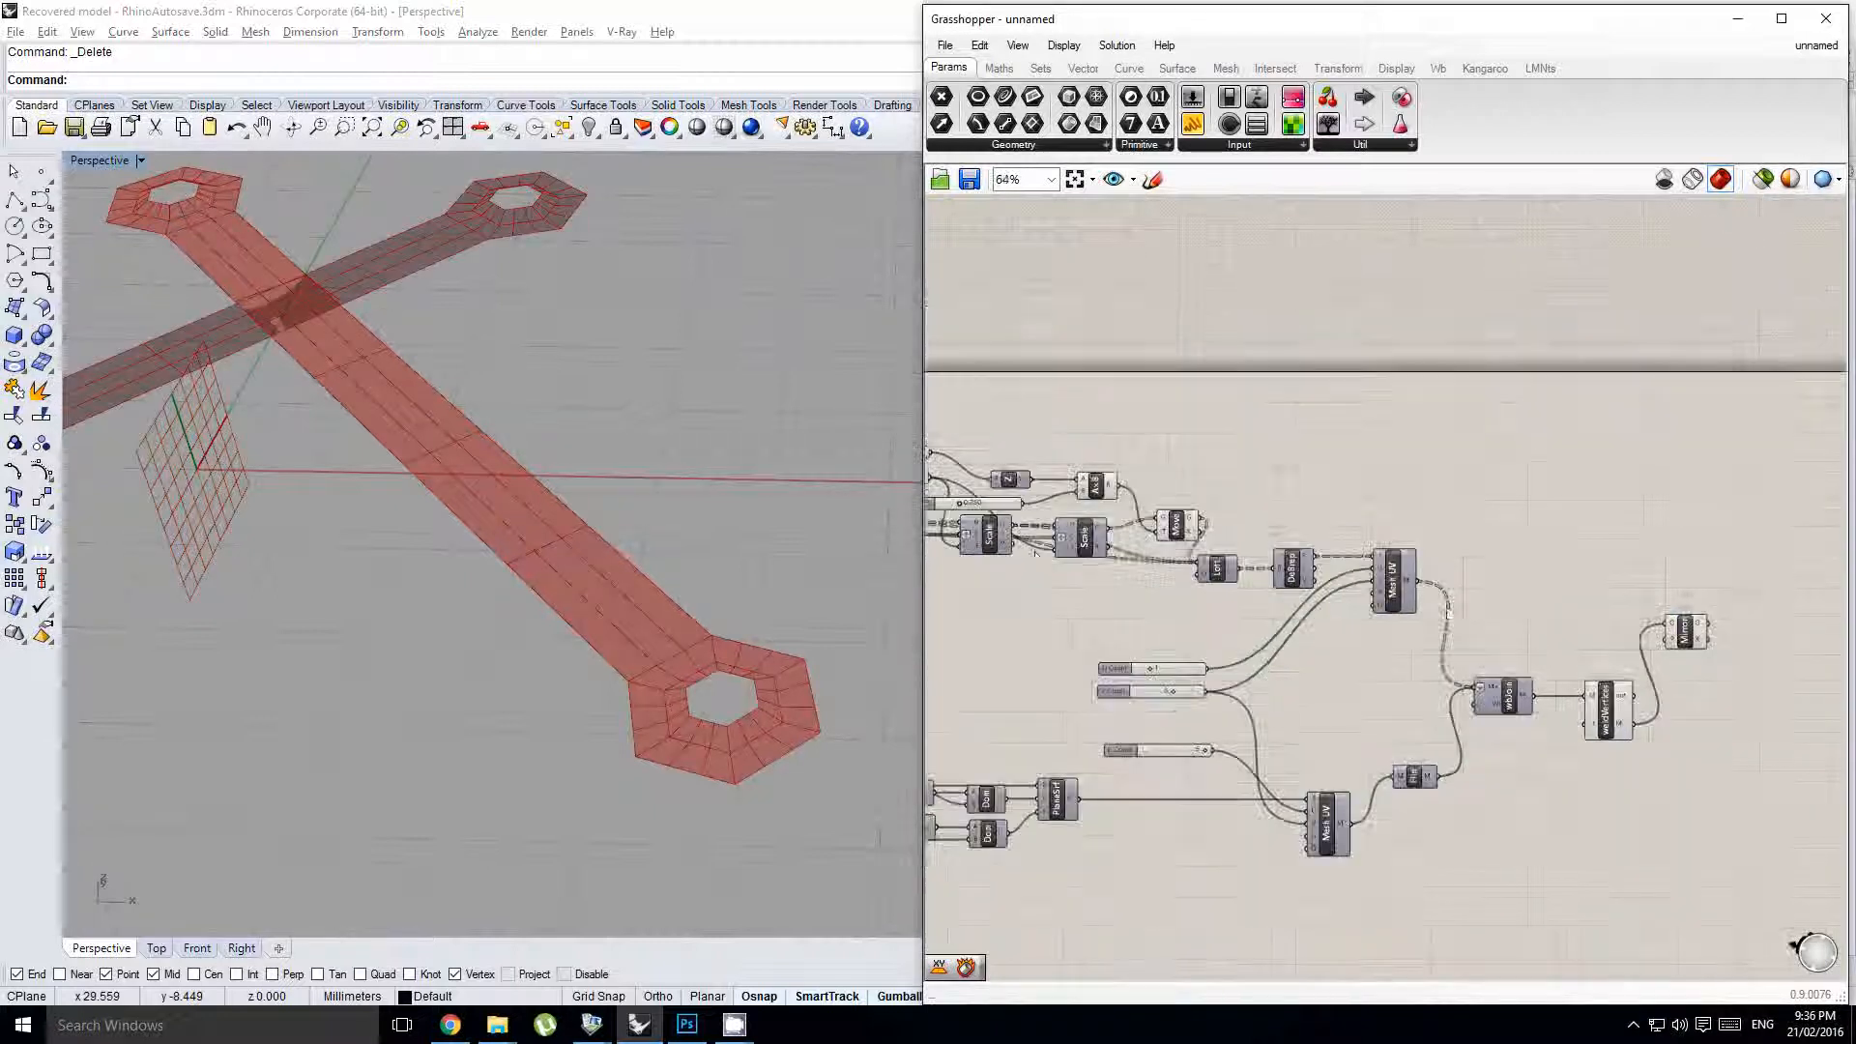
- Add an XY Plane with the Z vector as its origin and use it as the Mirror component's plane
right_drag(1257, 512, 1372, 550)
click(1353, 506)
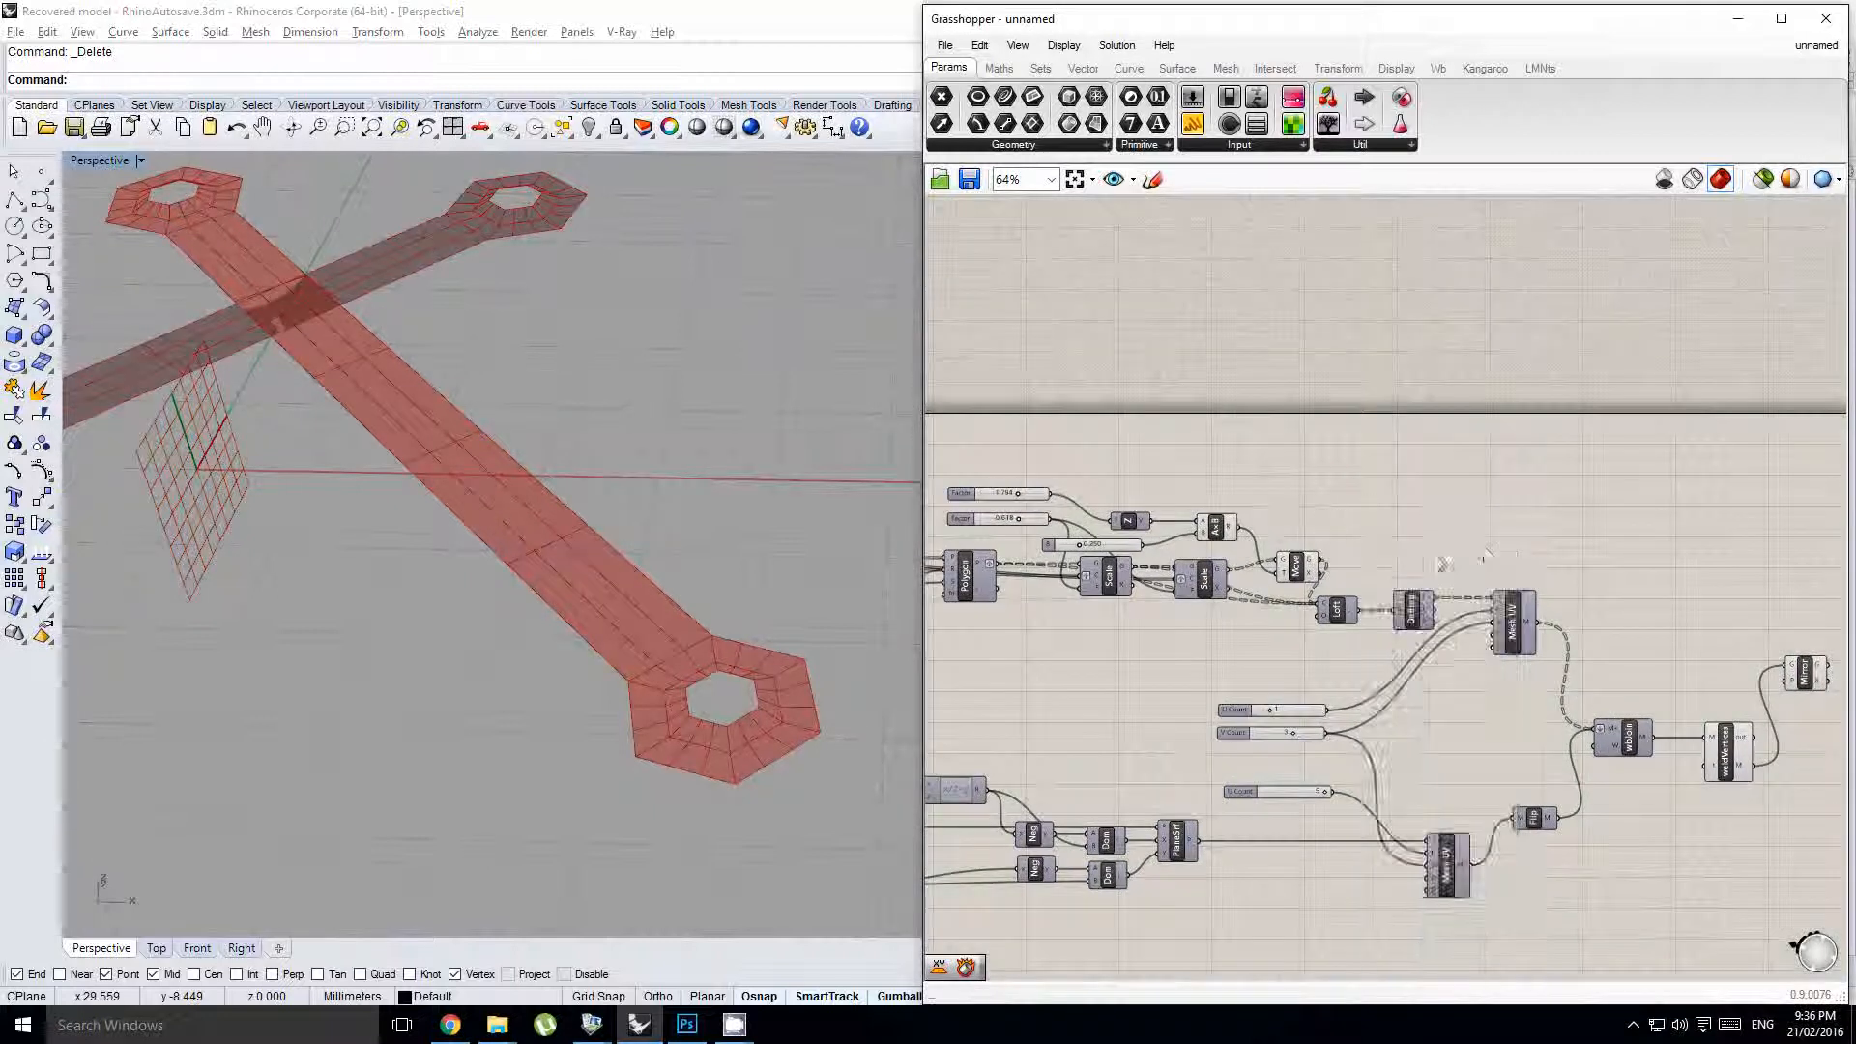
double_click(1486, 553)
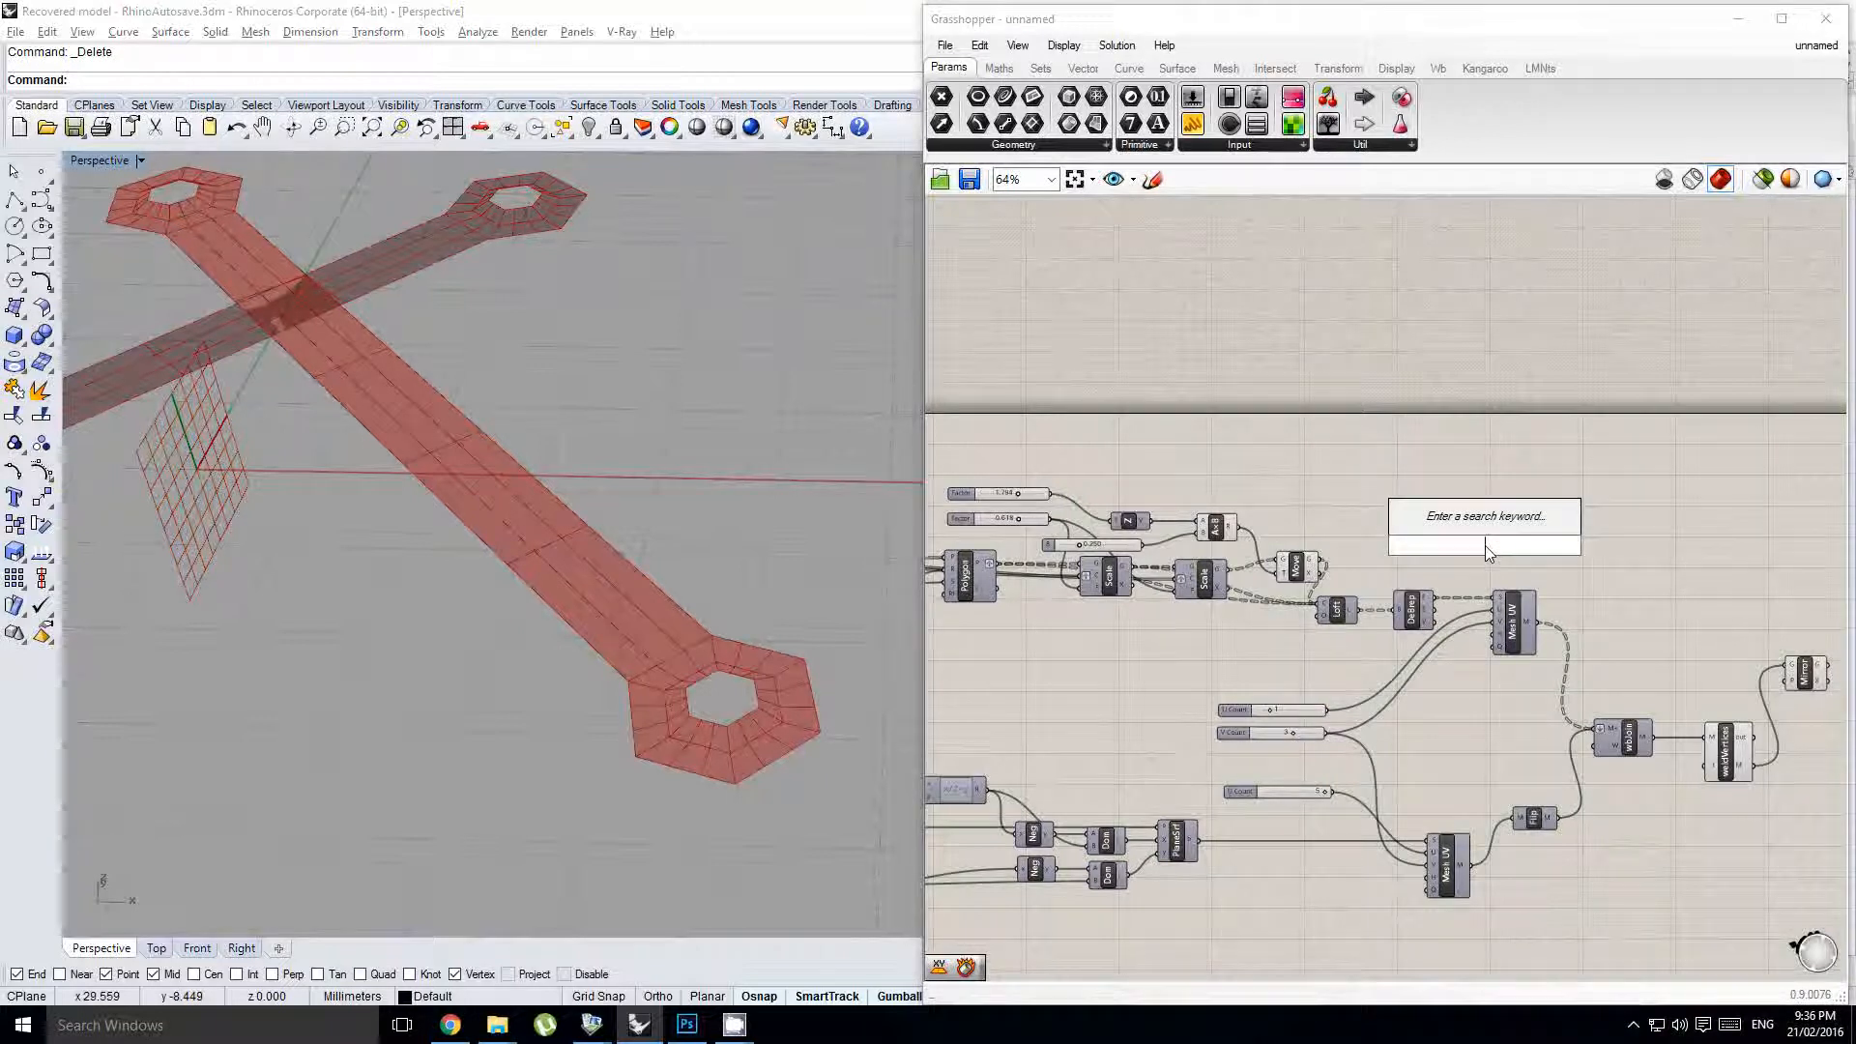
text(xyu)
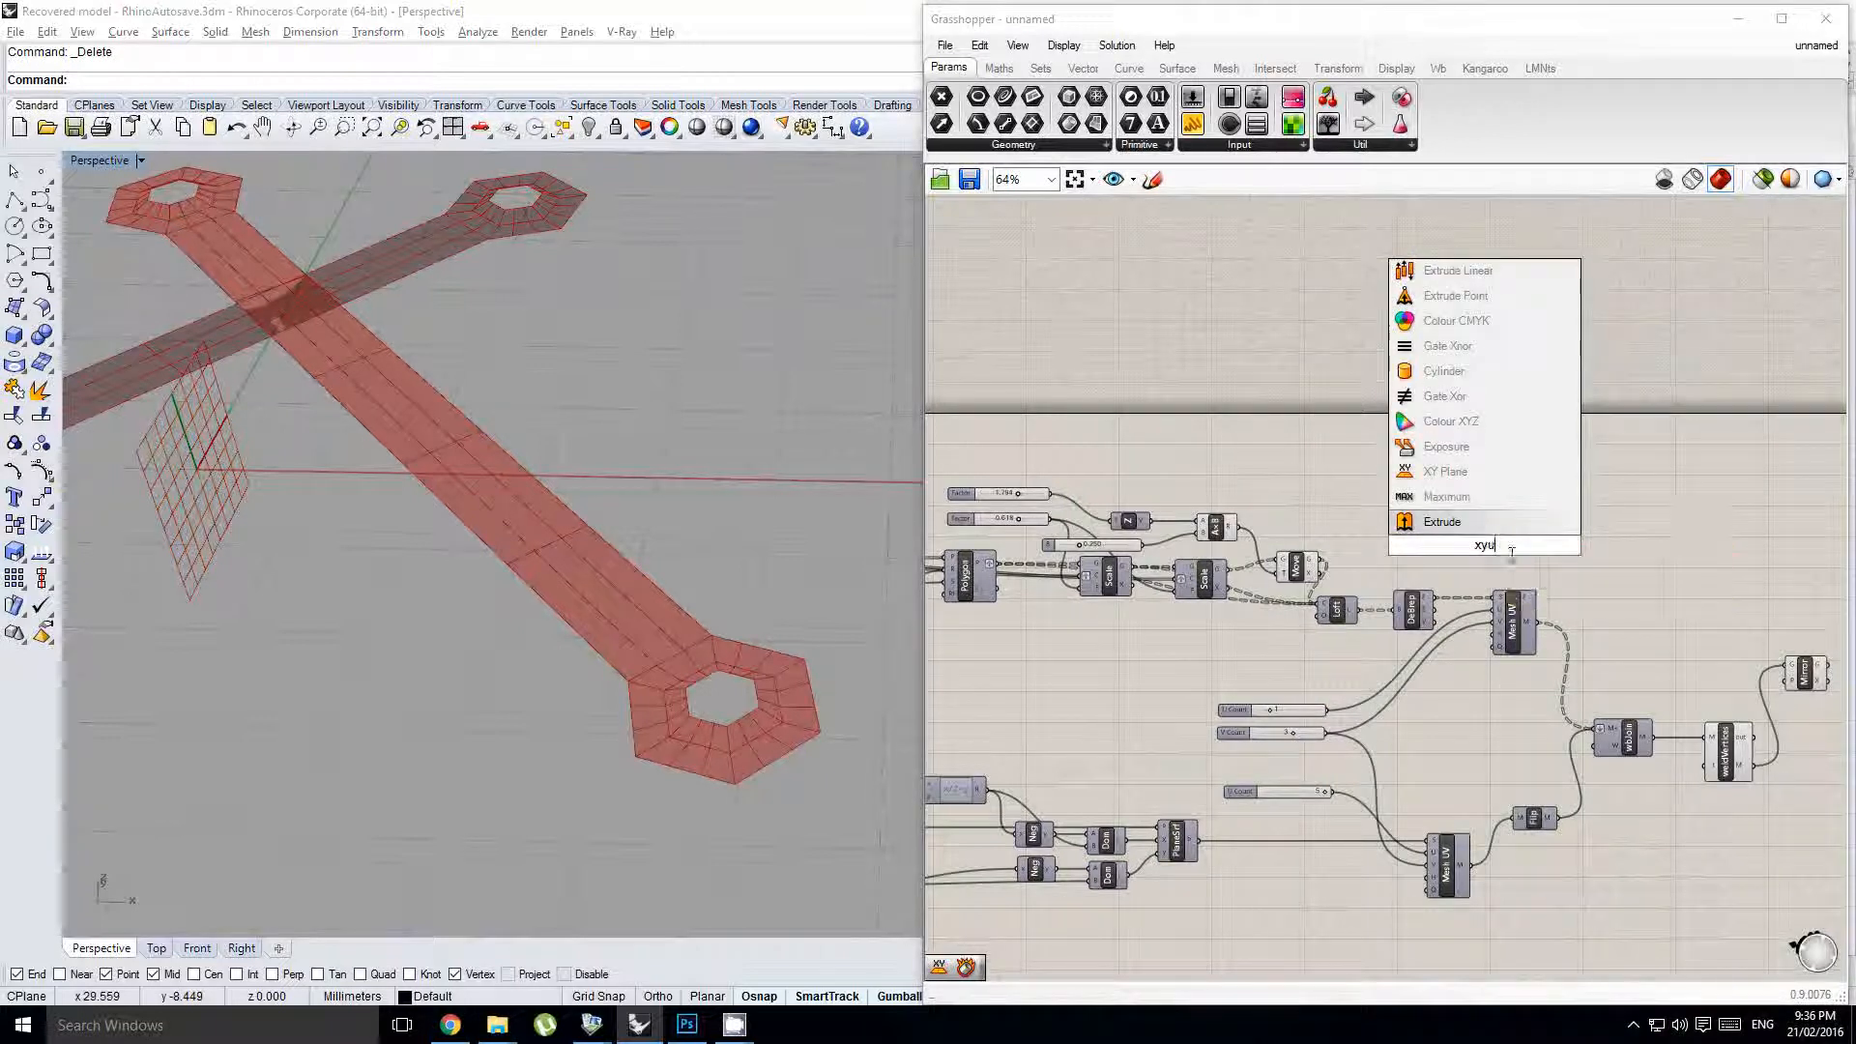
key(BackSpace)
key(Return)
scroll(1160, 527, up, 2)
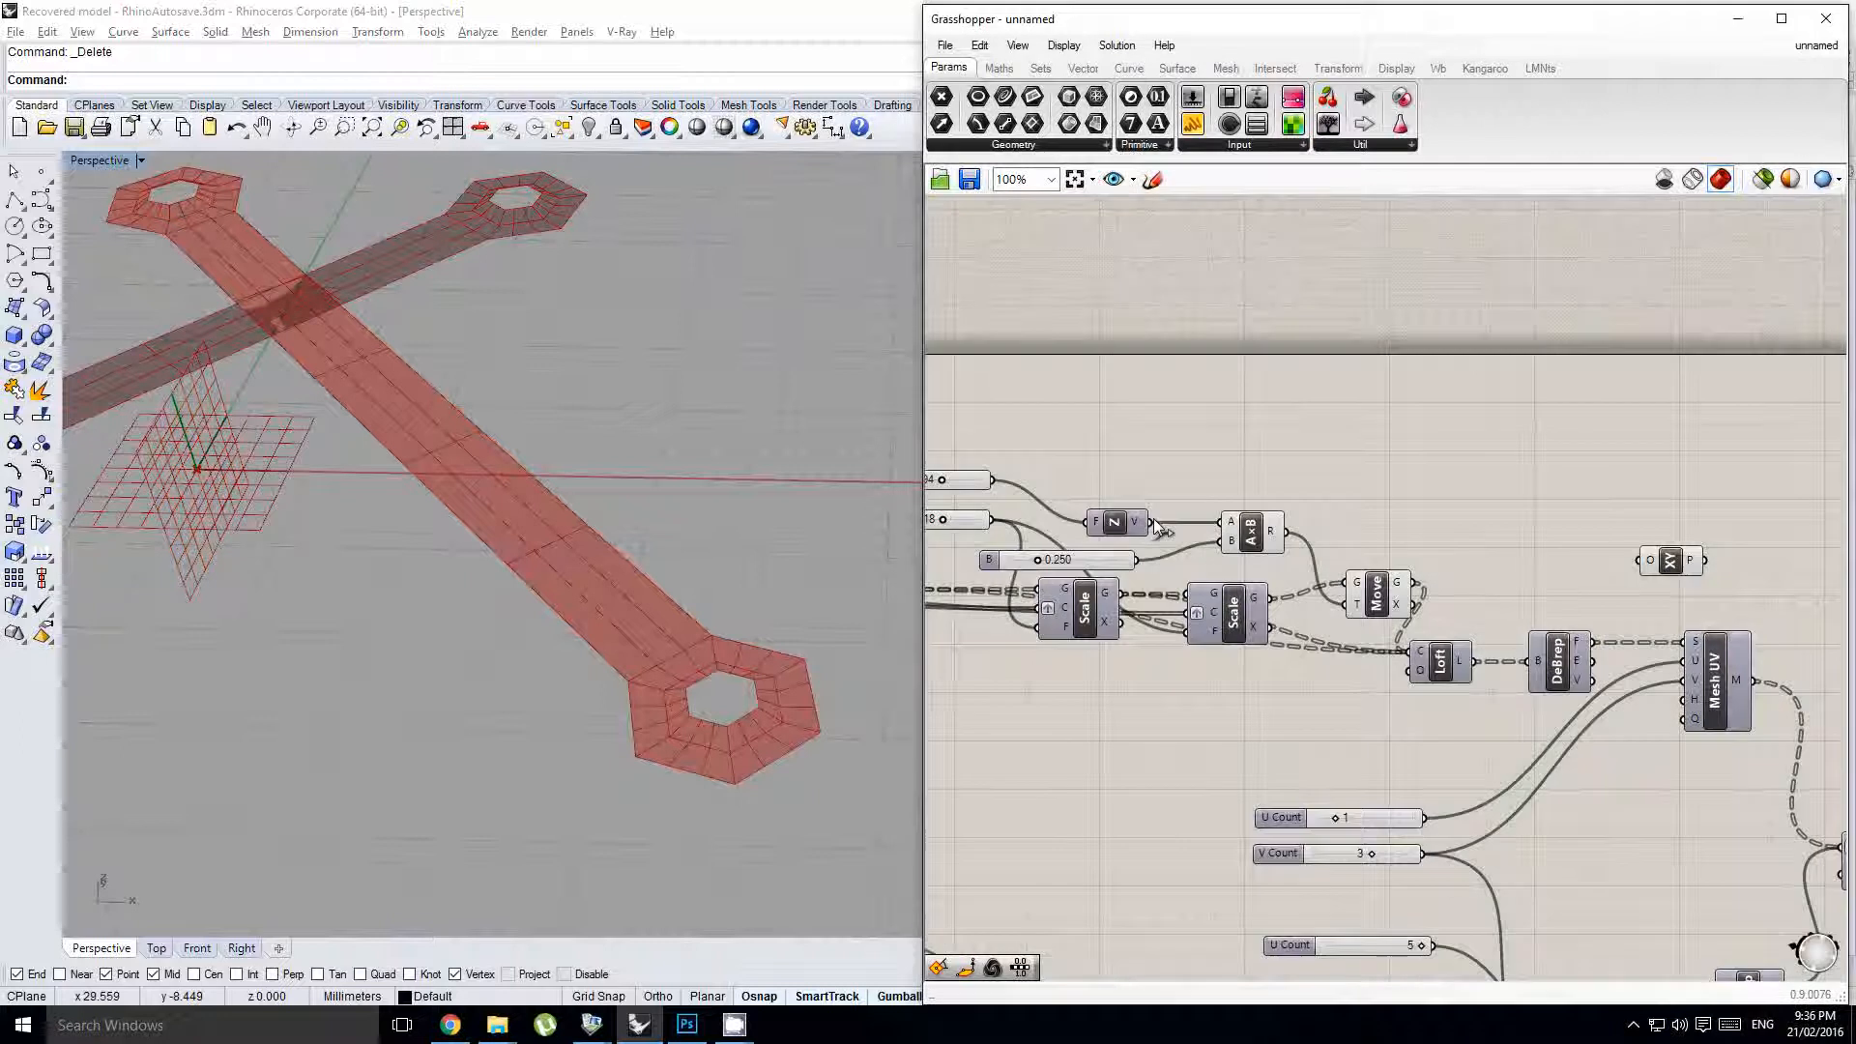
drag(1329, 528, 1637, 561)
right_drag(1695, 607, 1213, 561)
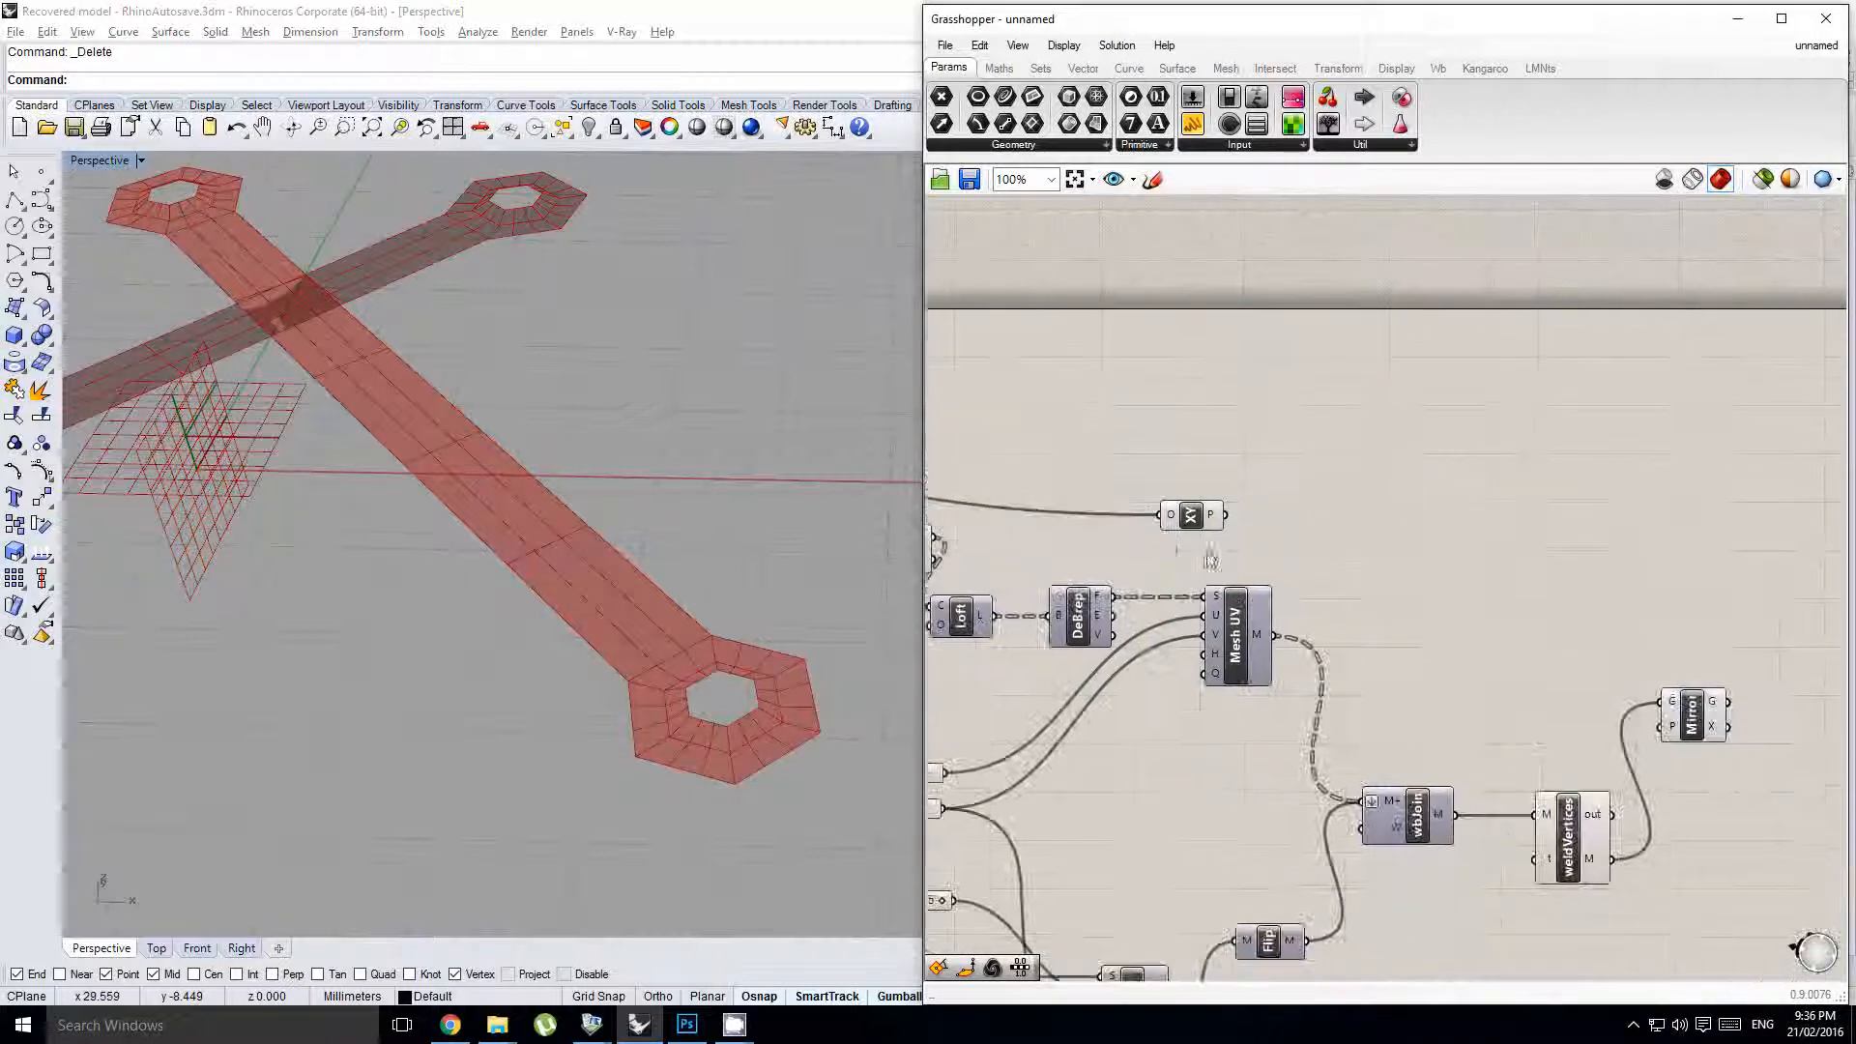
drag(1217, 529, 1485, 626)
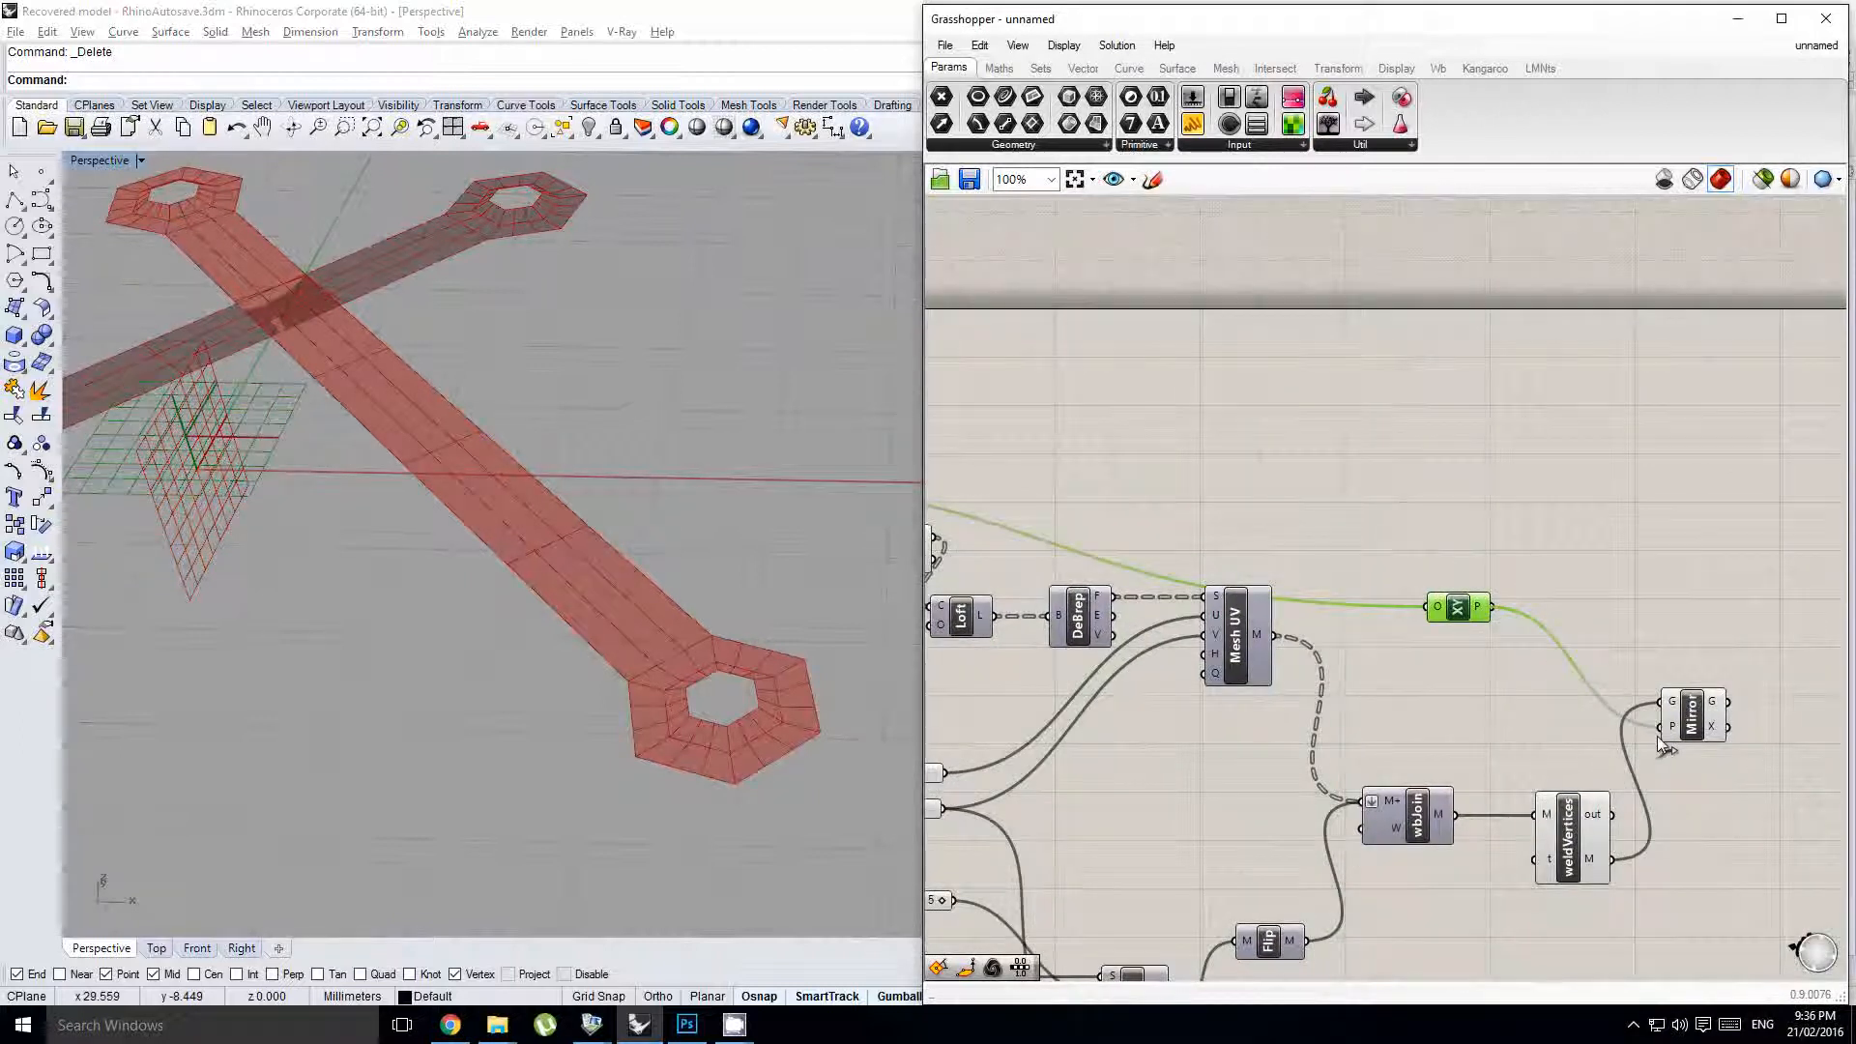
- Set the Z vector's Factor slider to 0.978 and the multiplication's B slider to 0.430, checking the arm from the side
right_drag(611, 677, 955, 502)
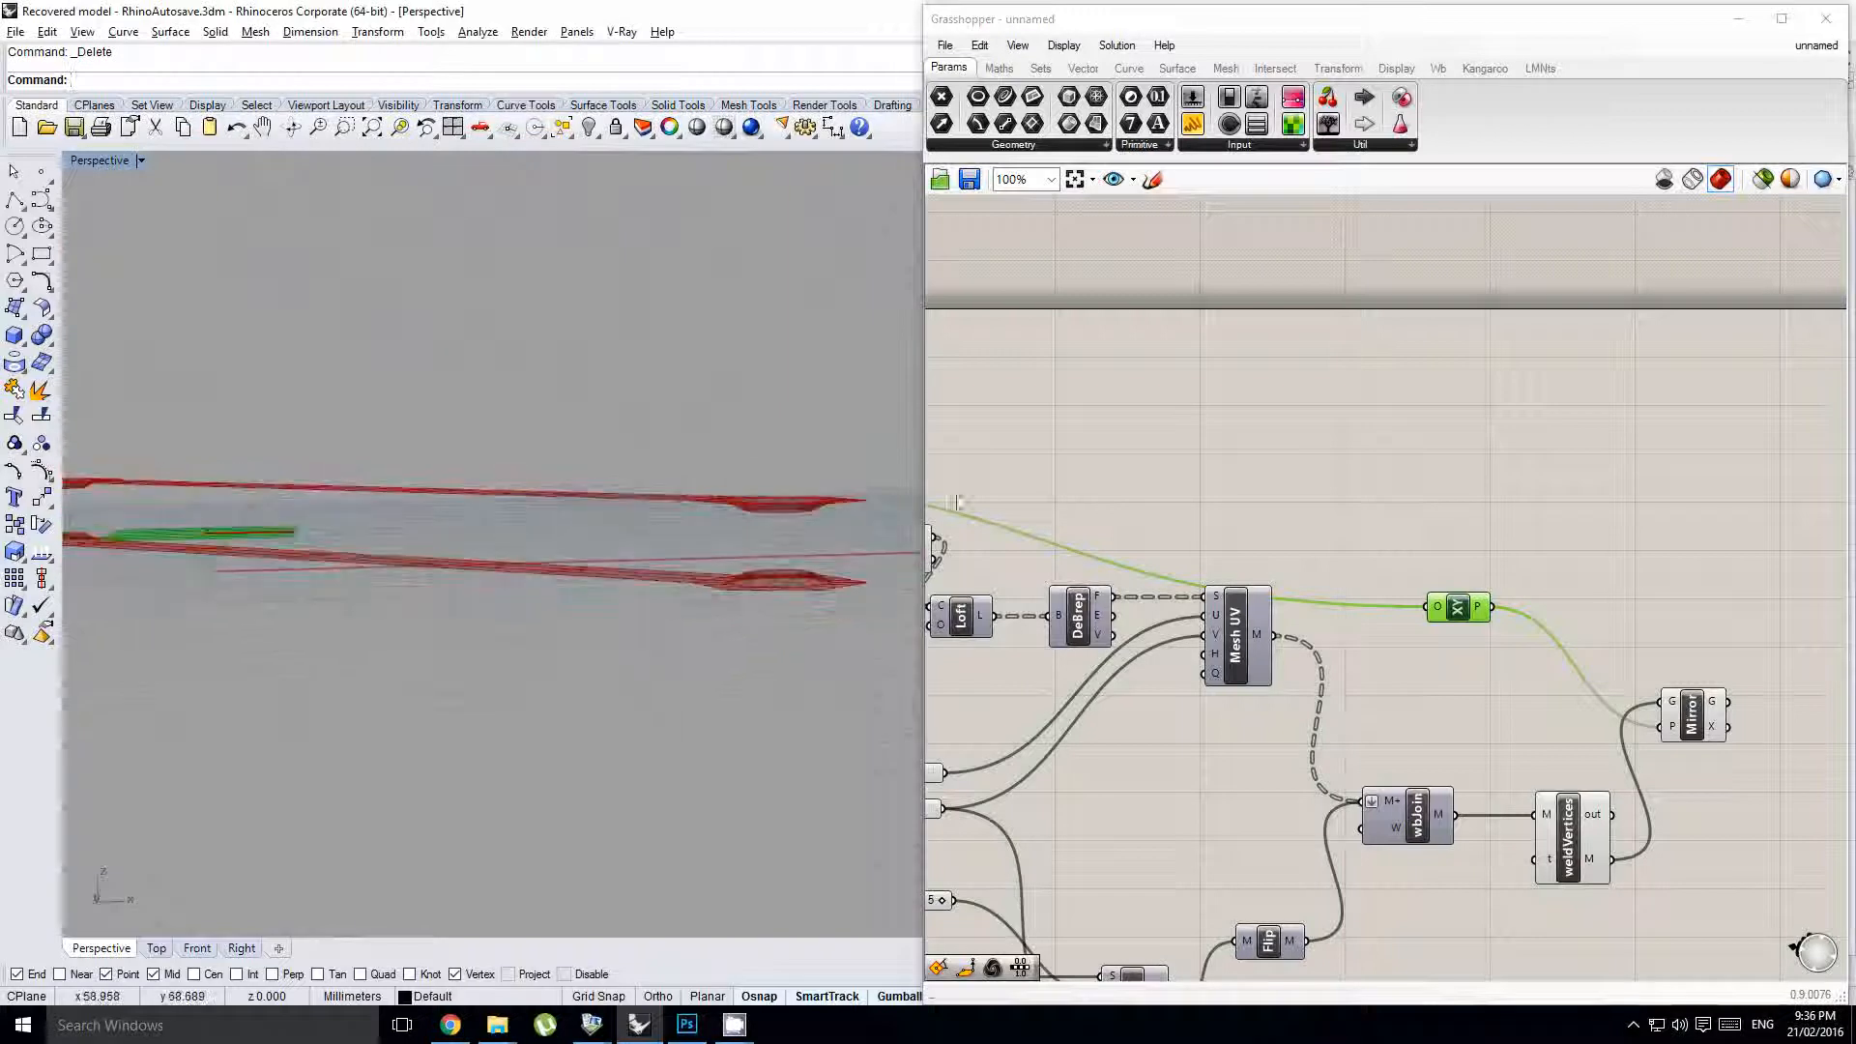
right_drag(1068, 486, 1368, 506)
middle_click(1369, 507)
scroll(1334, 498, down, 3)
middle_click(1369, 500)
scroll(1132, 522, up, 4)
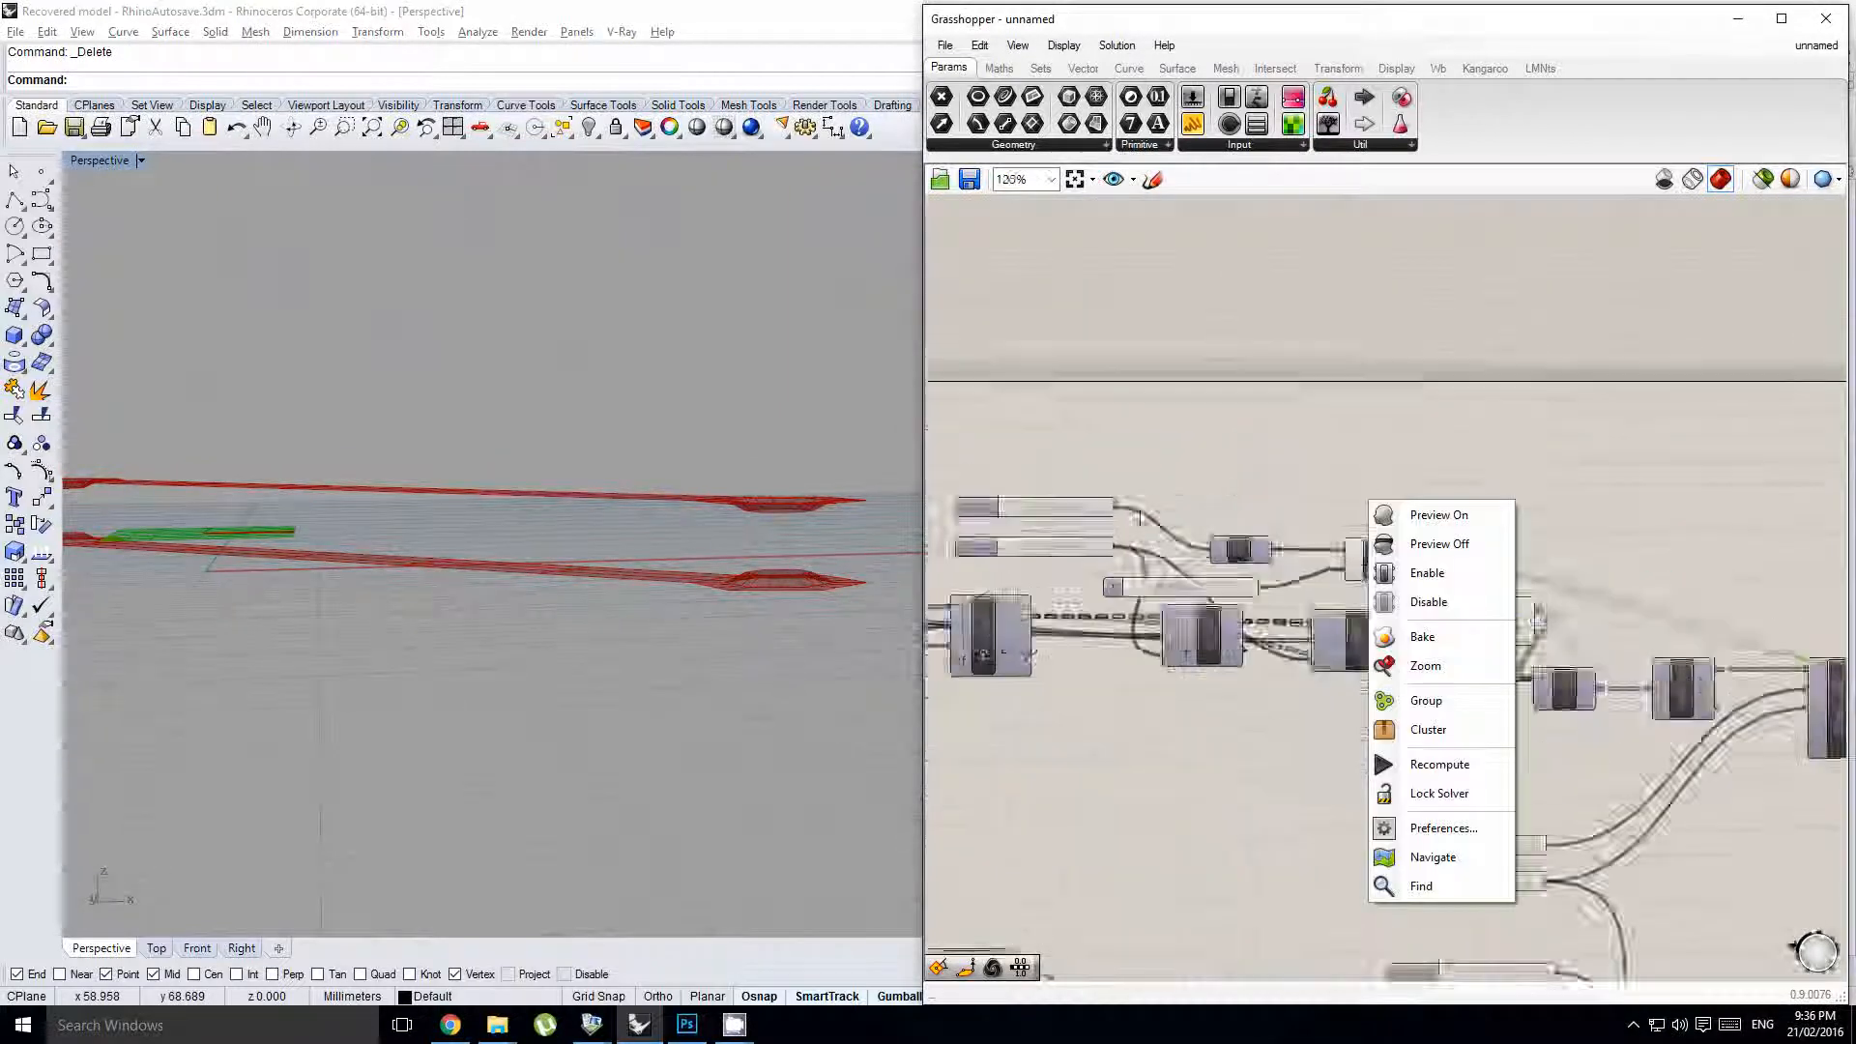
click(1196, 529)
drag(1061, 503, 1027, 501)
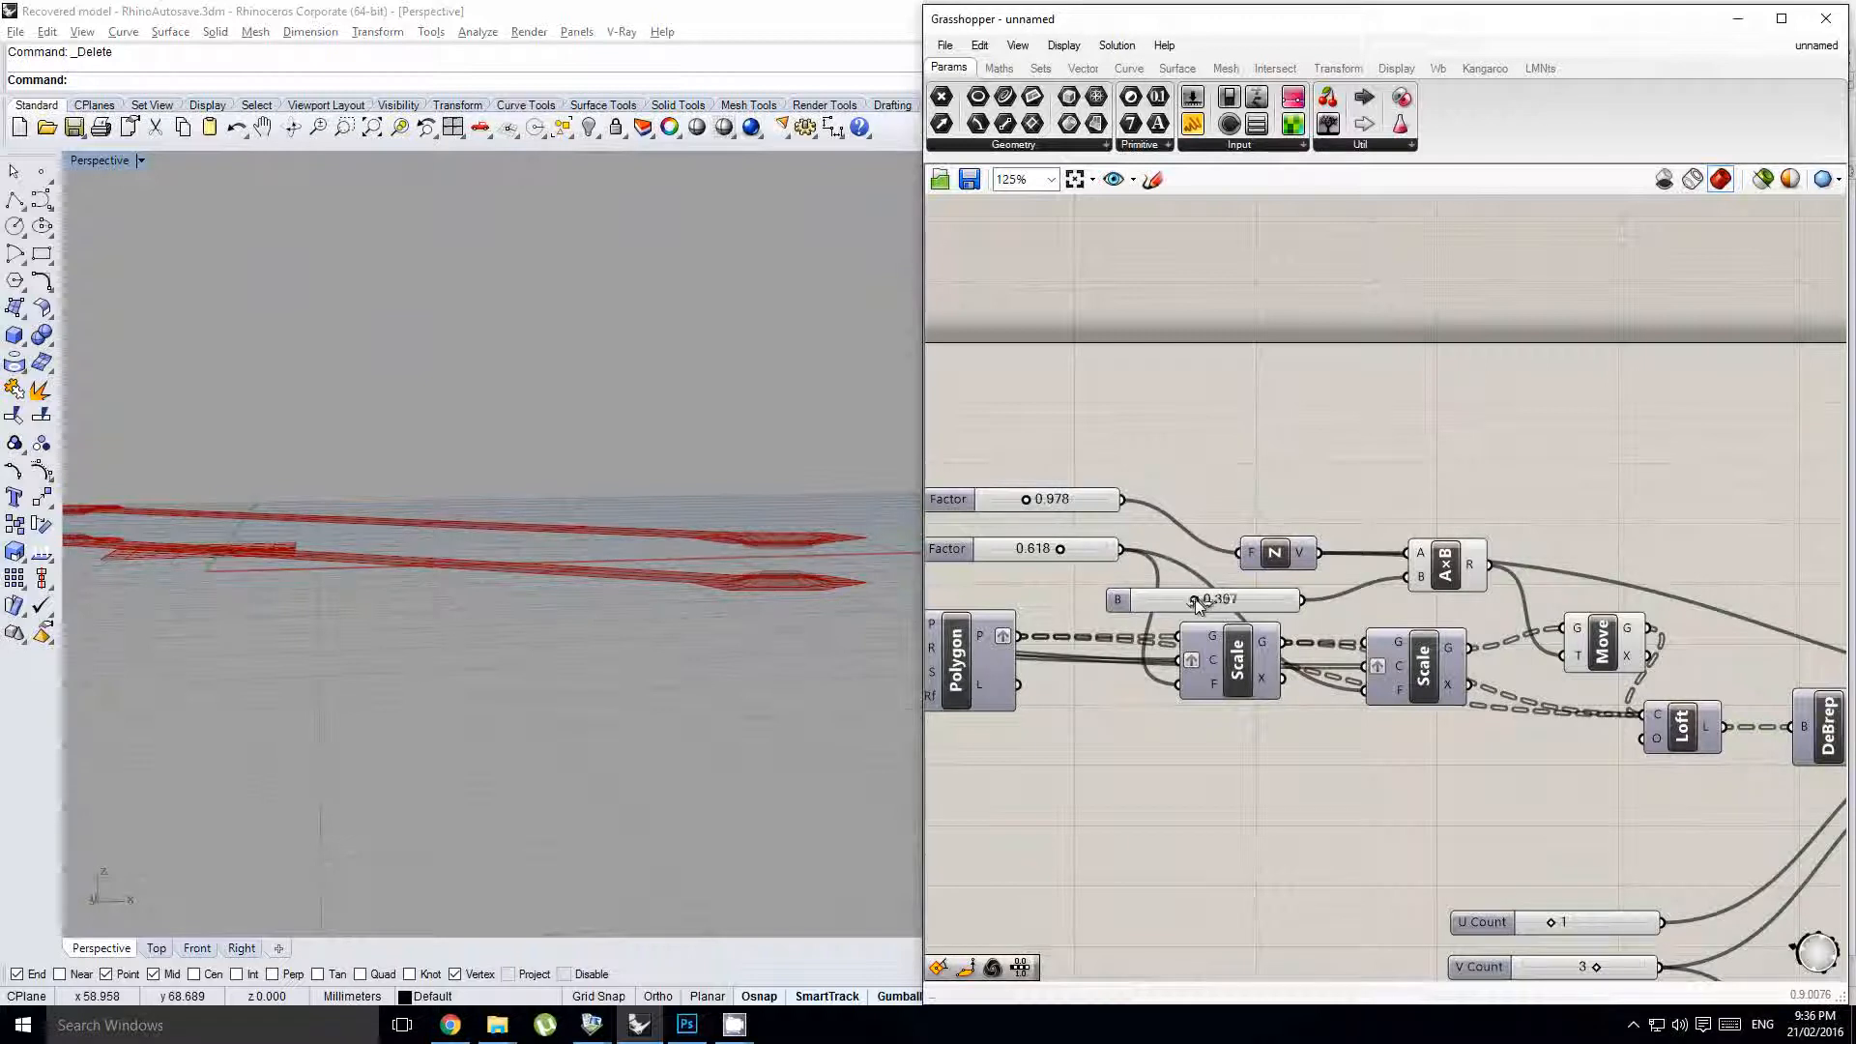
drag(1197, 604, 1204, 601)
right_drag(812, 547, 677, 522)
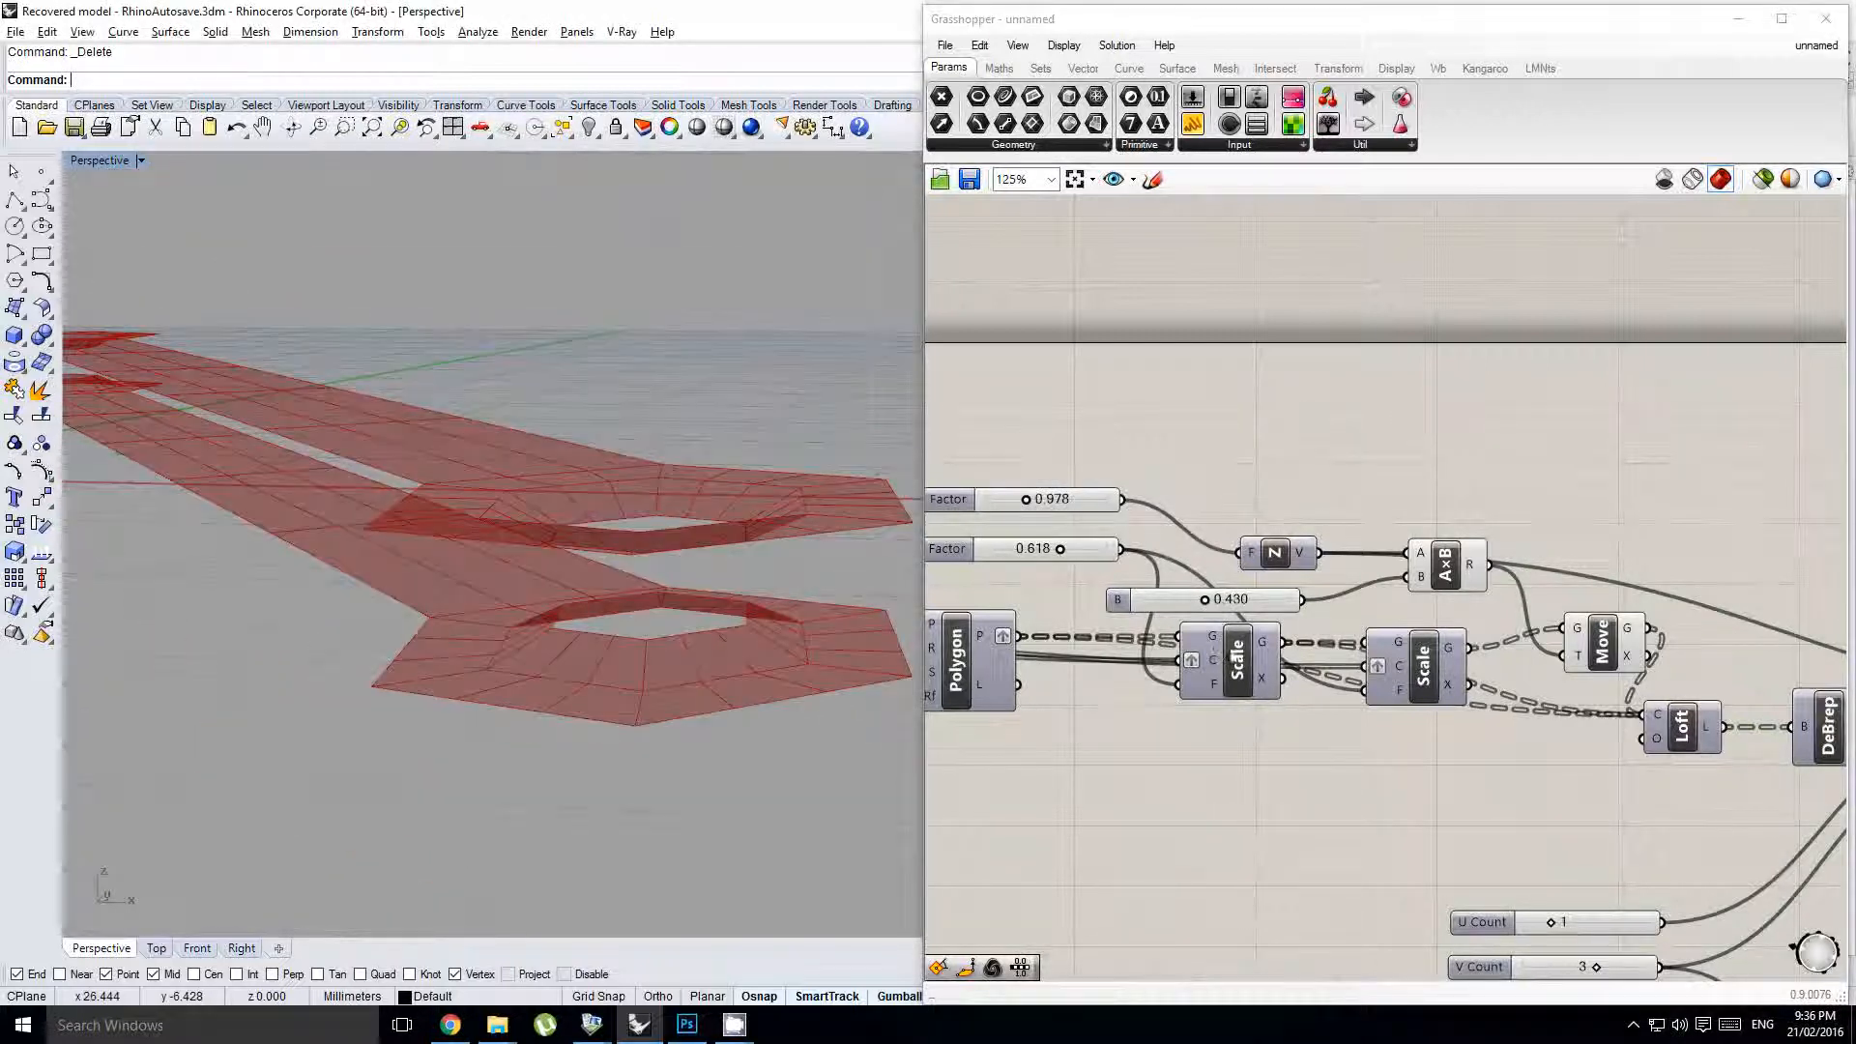
- Duplicate the scale Factor slider for the second Scale, set the copy to 0.765, and set the first Scale's factor to 0.516
right_drag(1274, 633, 1367, 629)
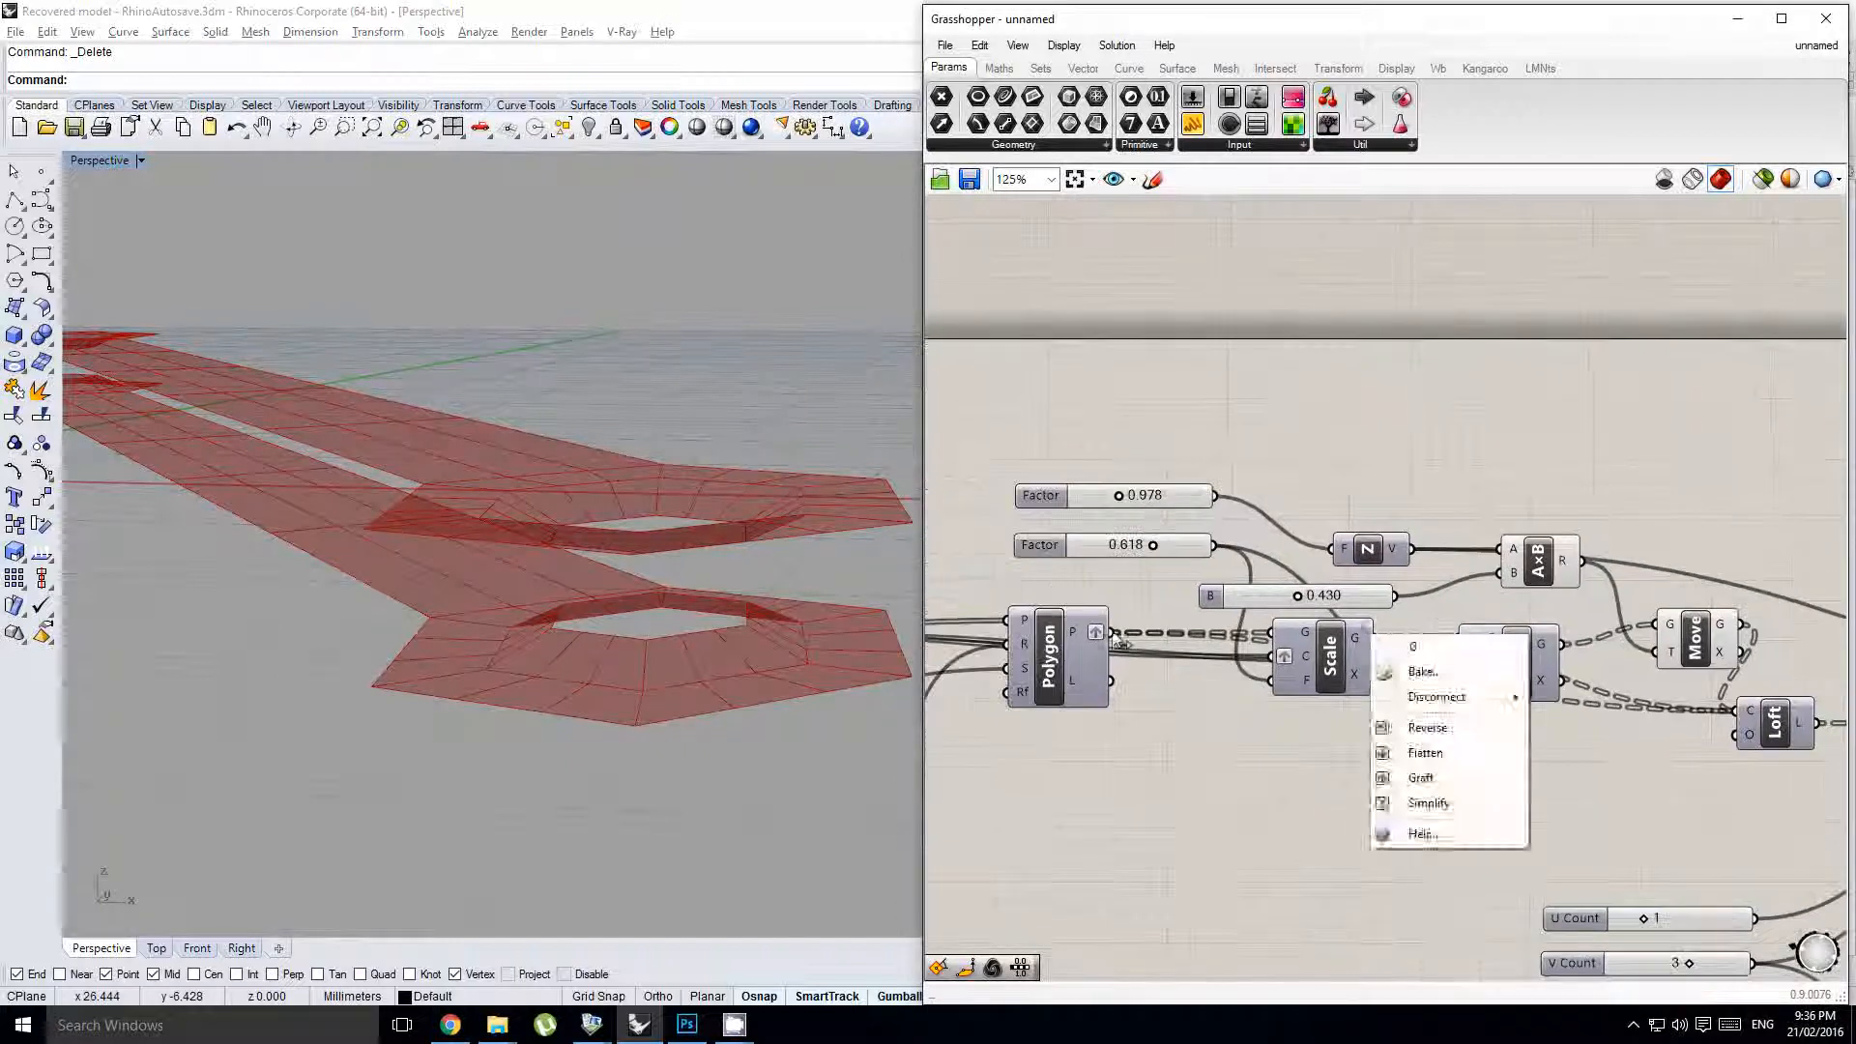
click(1158, 604)
alt+drag(1182, 552, 1461, 694)
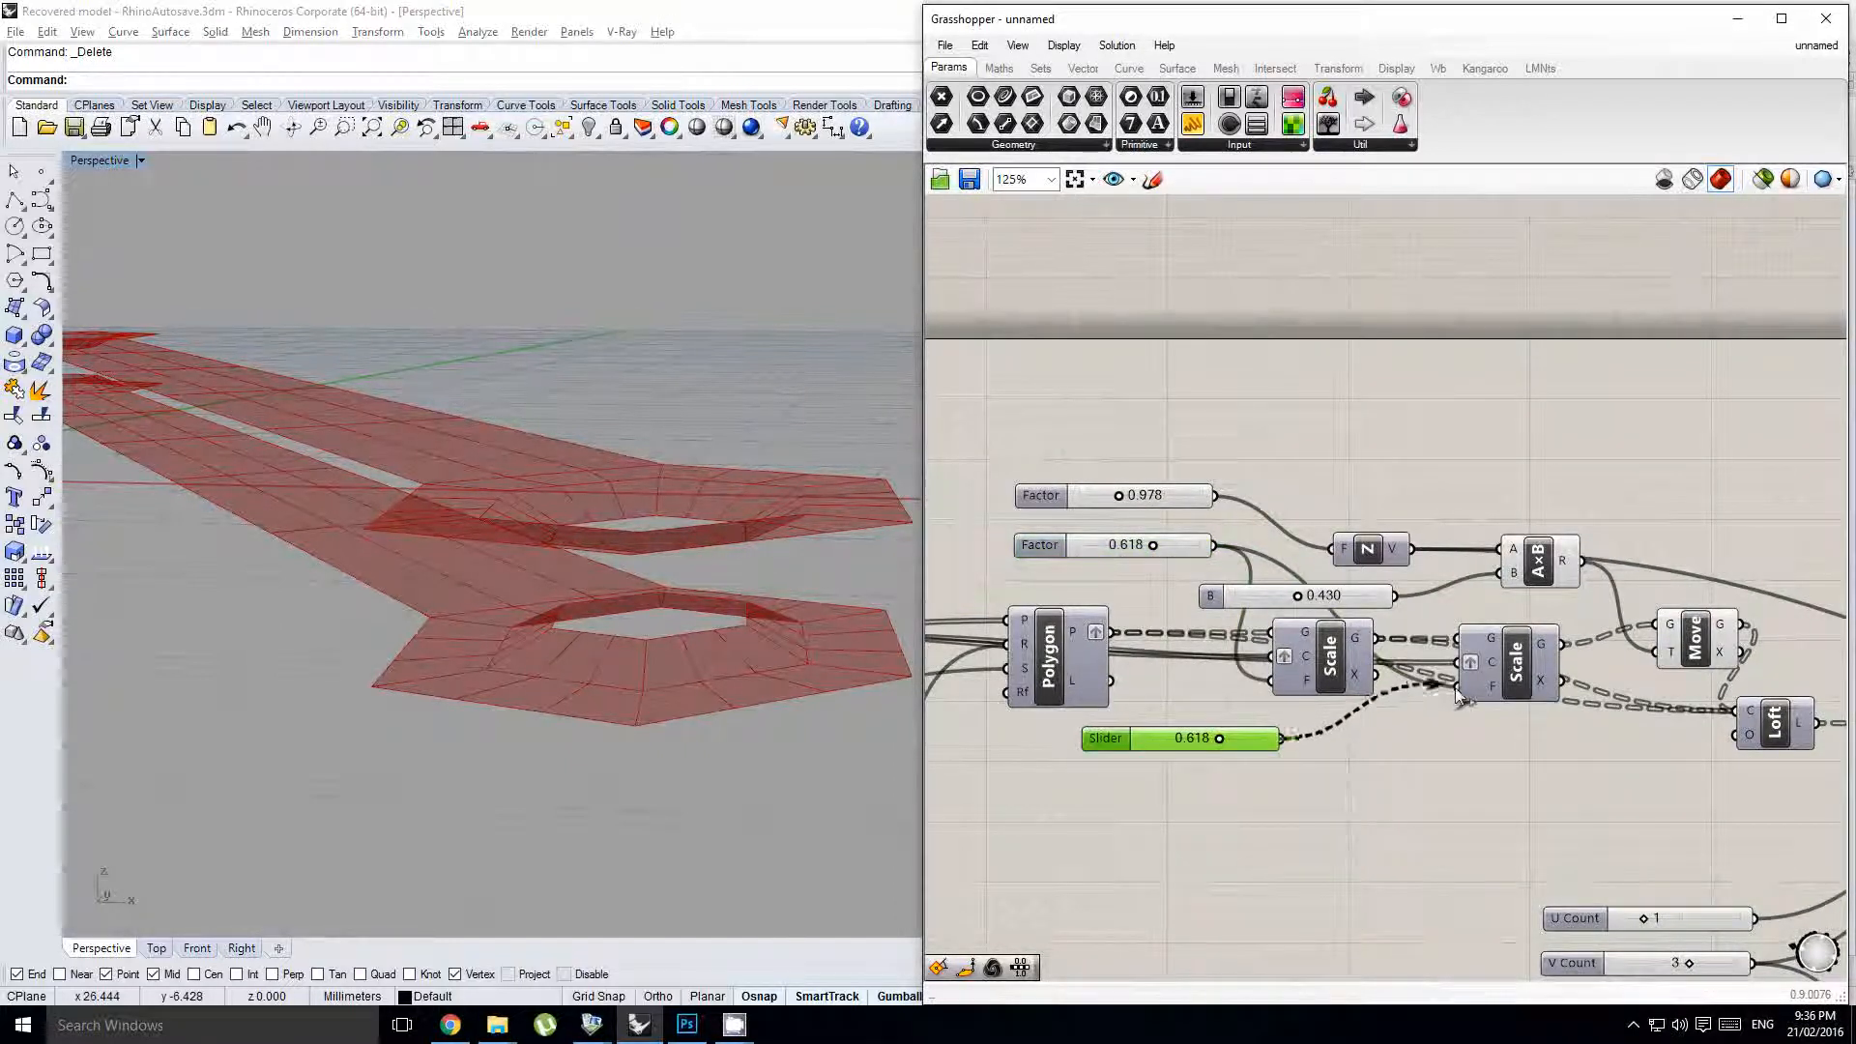
scroll(1199, 762, up, 2)
mouse_move(1228, 736)
mouse_down()
mouse_move(1211, 736)
mouse_move(1248, 740)
mouse_up()
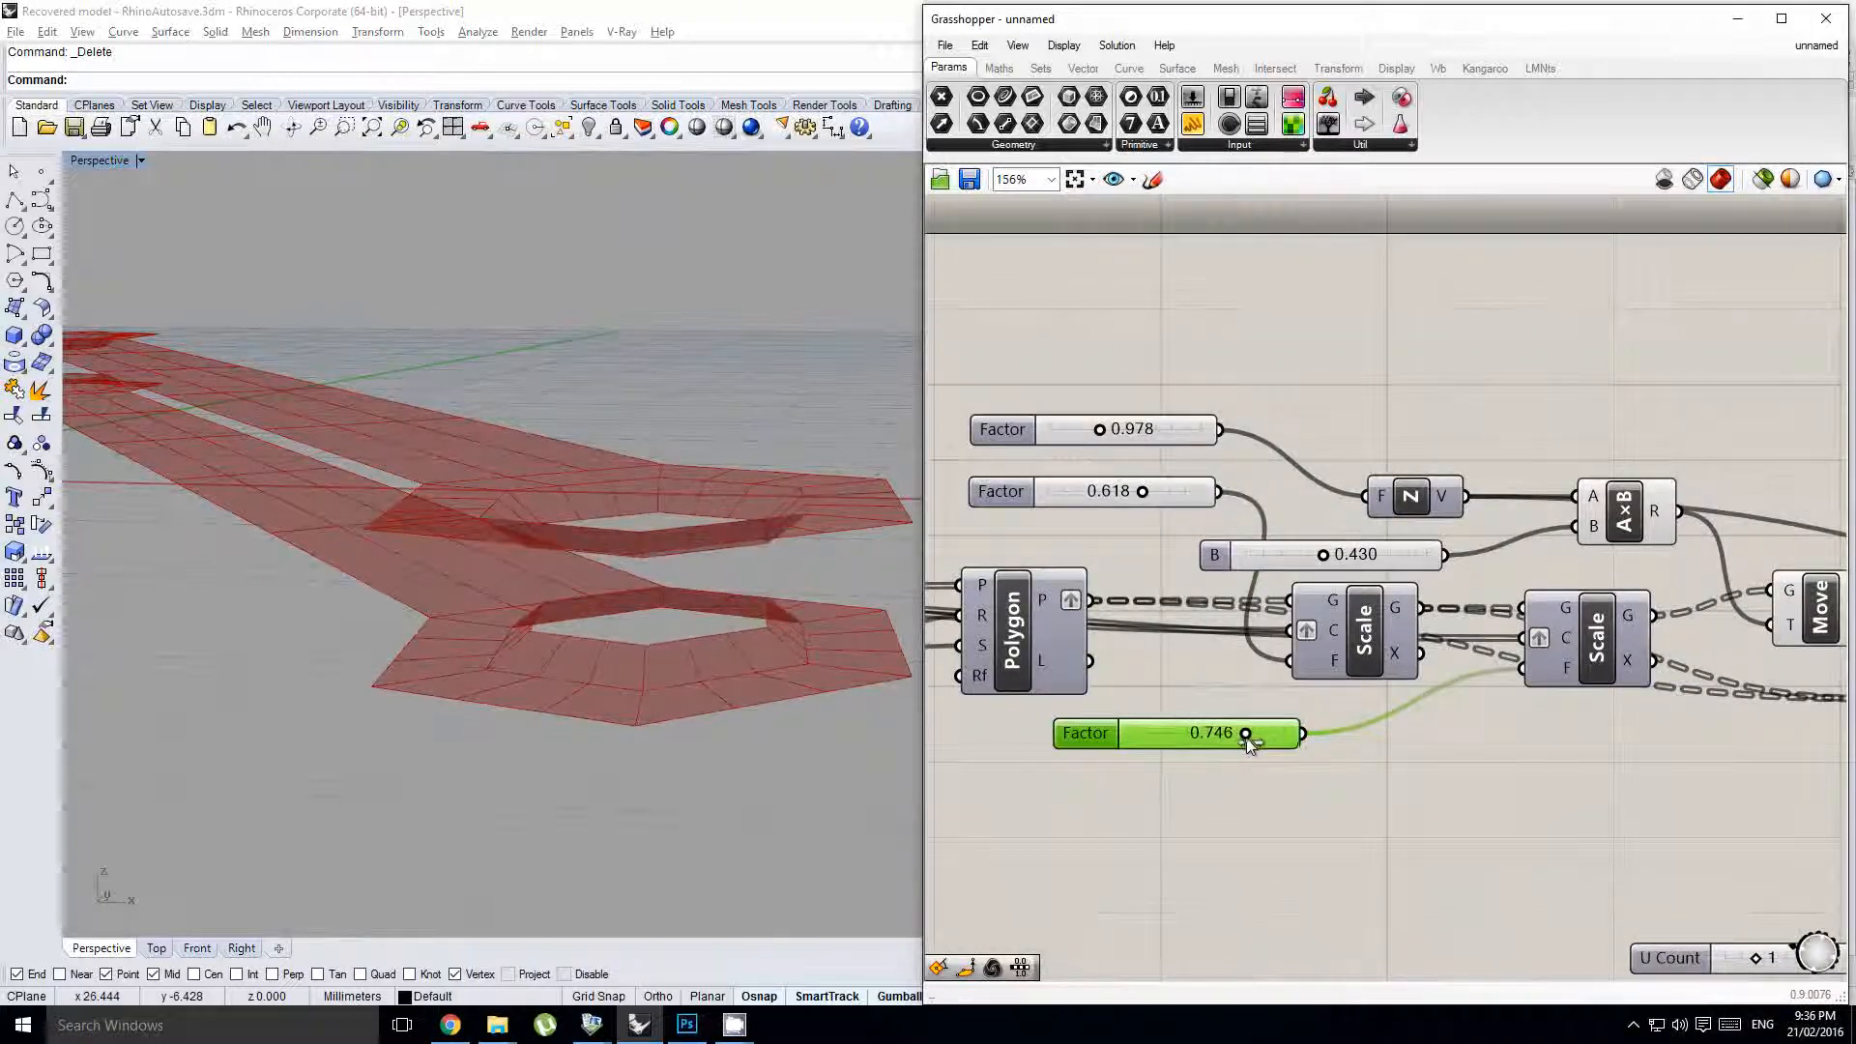
drag(1139, 494, 1123, 495)
right_drag(677, 503, 665, 655)
scroll(669, 622, down, 5)
scroll(1286, 571, down, 3)
- Add a Weaverbird's Naked boundary component and connect the Mirror's geometry output to its mesh input
right_drag(1345, 576, 1274, 591)
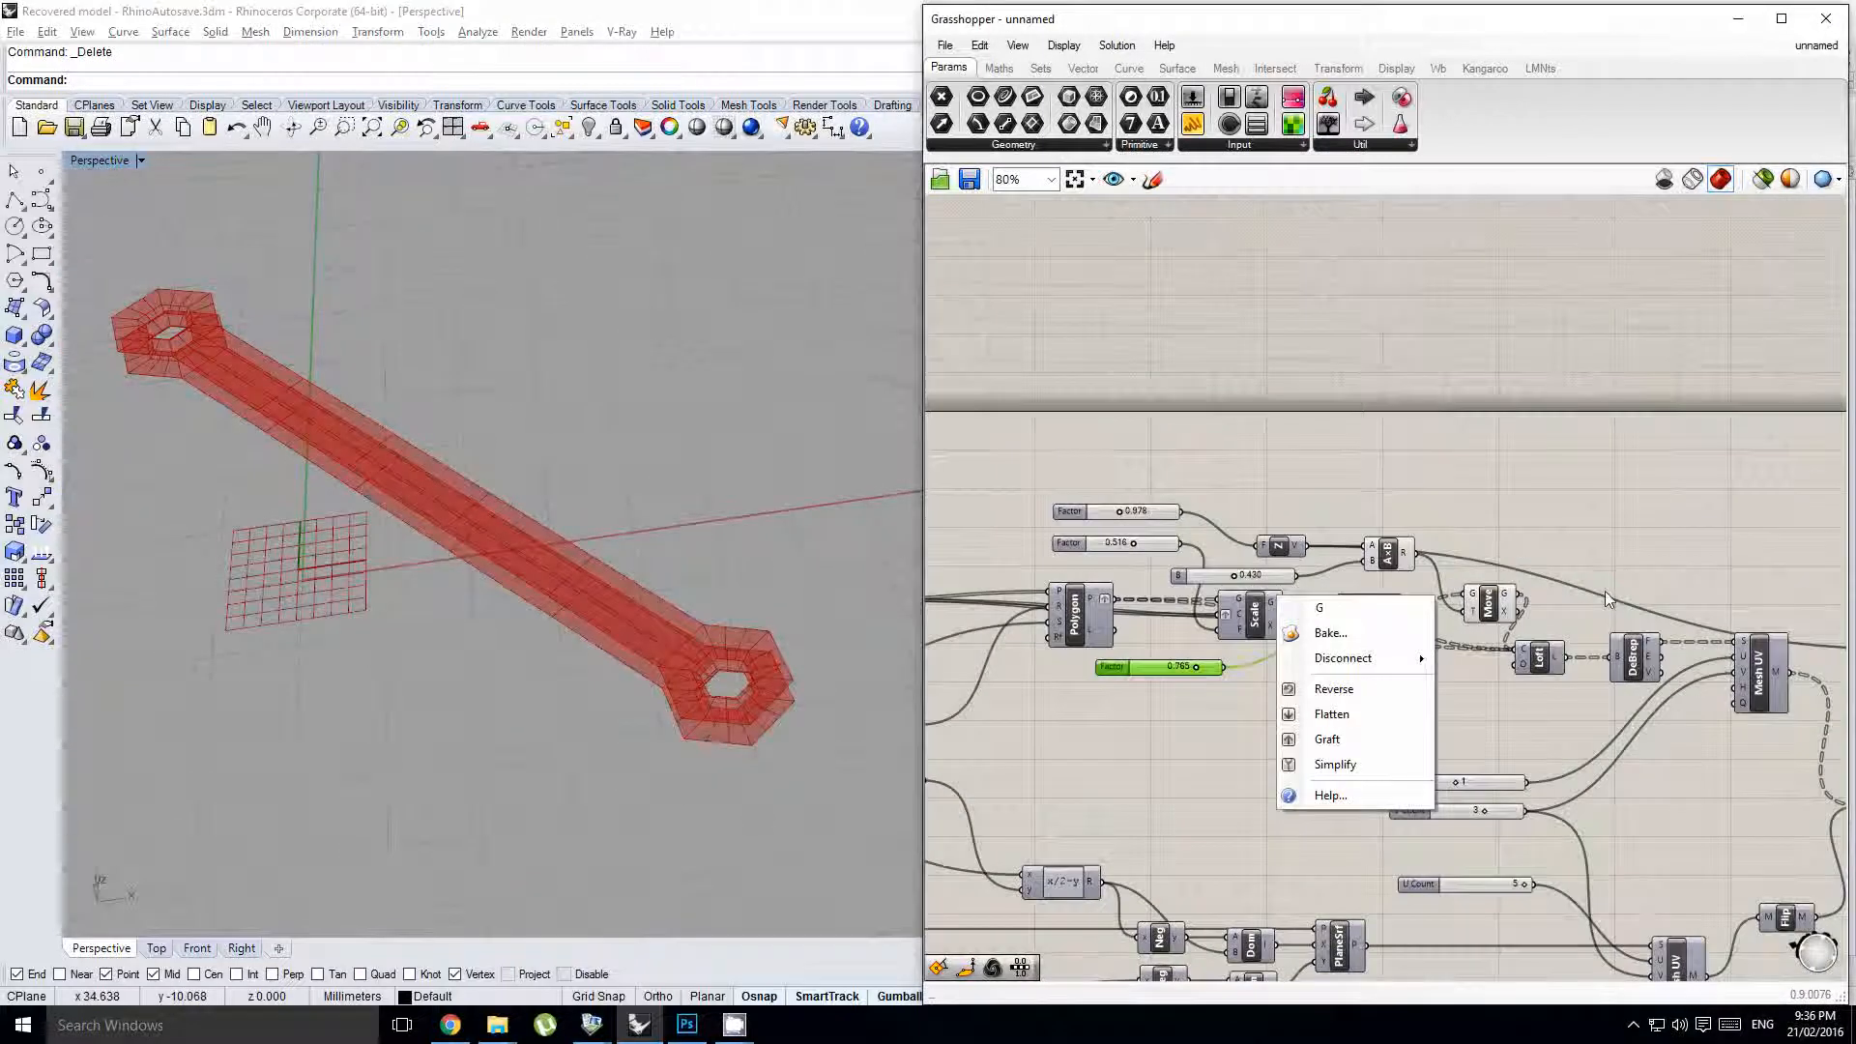
right_drag(1576, 541, 1156, 482)
right_drag(1446, 514, 1089, 480)
click(1389, 557)
scroll(1389, 561, up, 3)
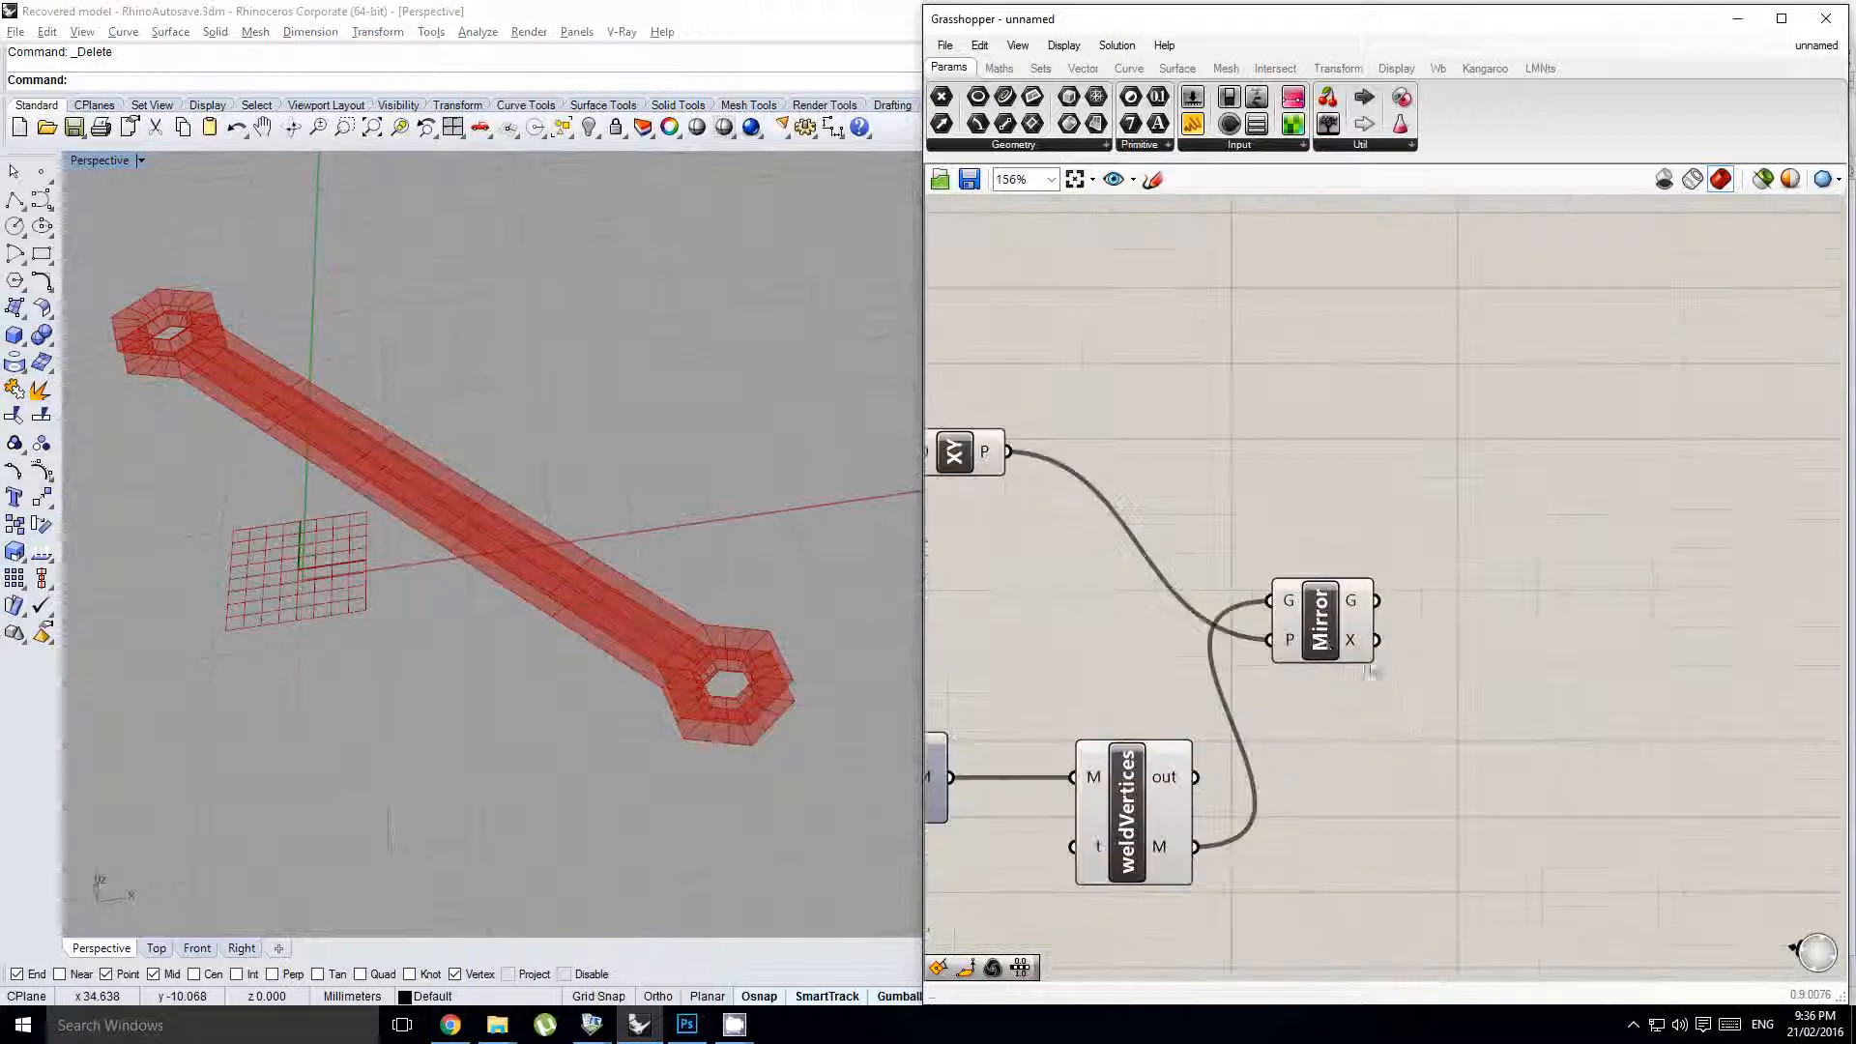
click(1320, 619)
double_click(1623, 740)
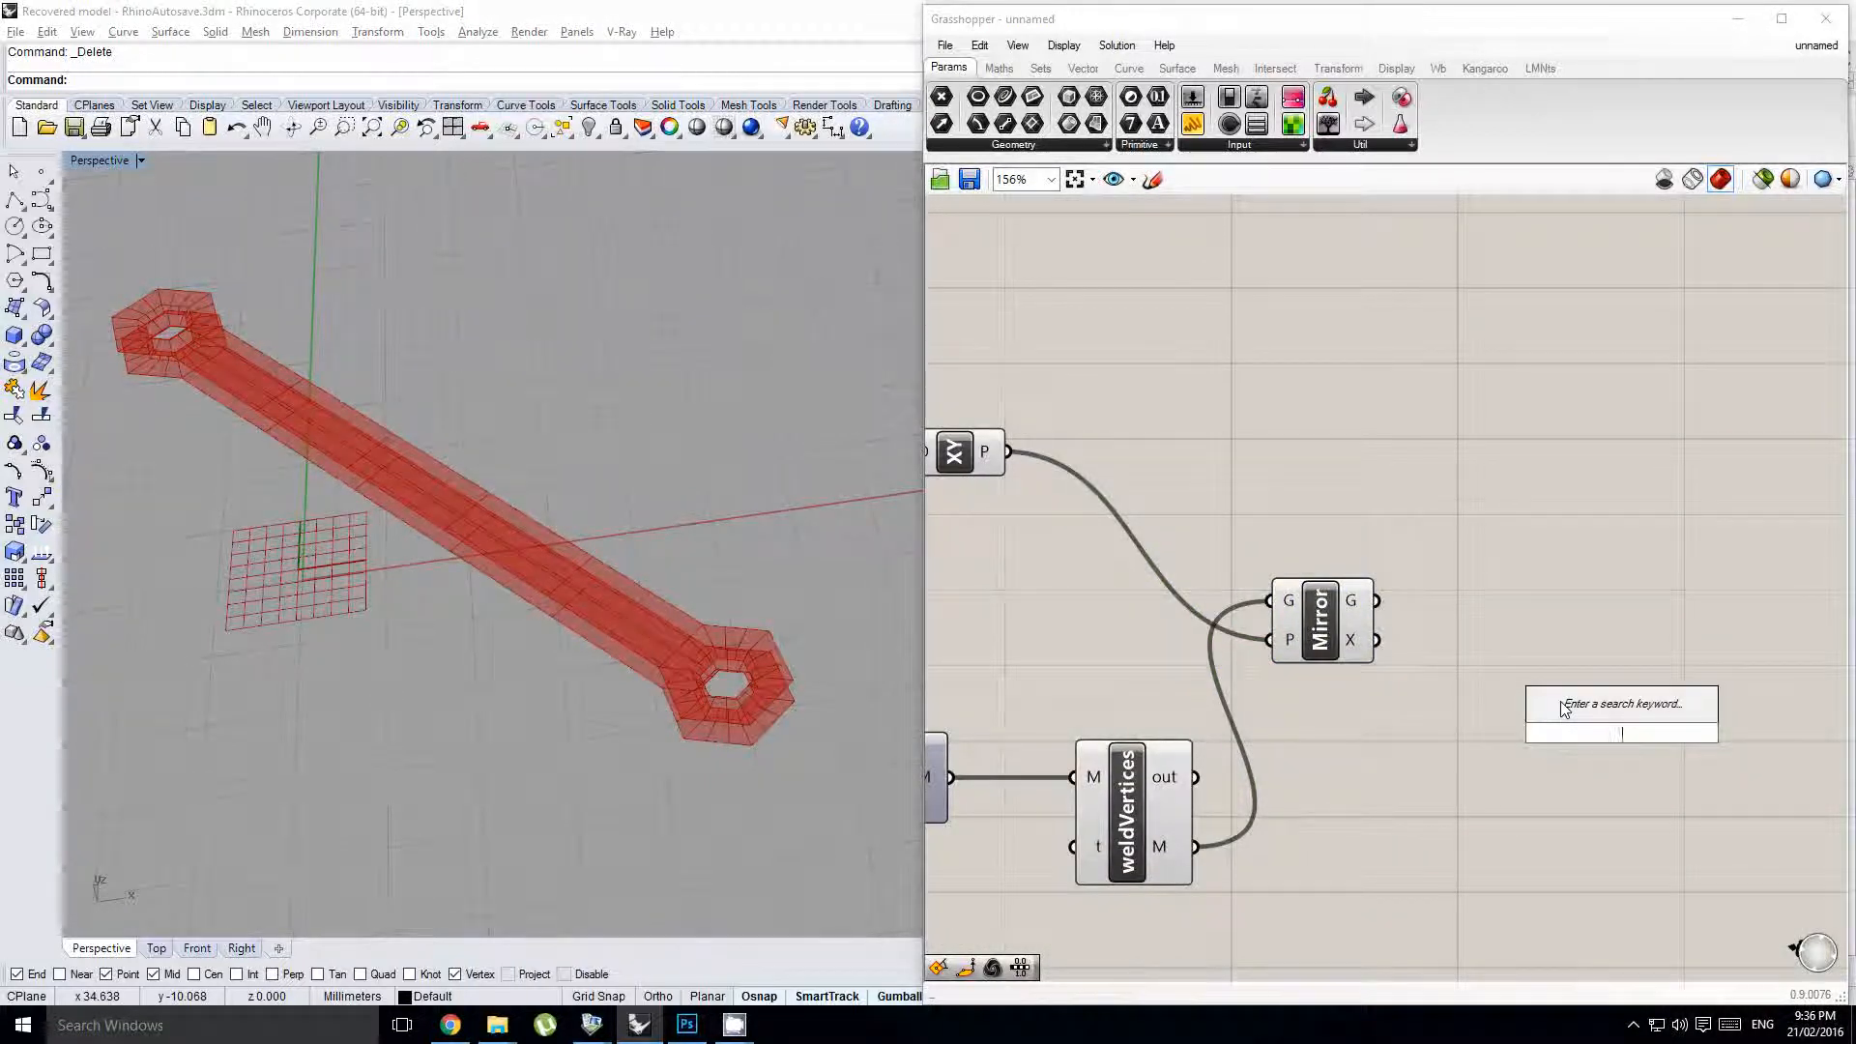
key(Escape)
double_click(1519, 591)
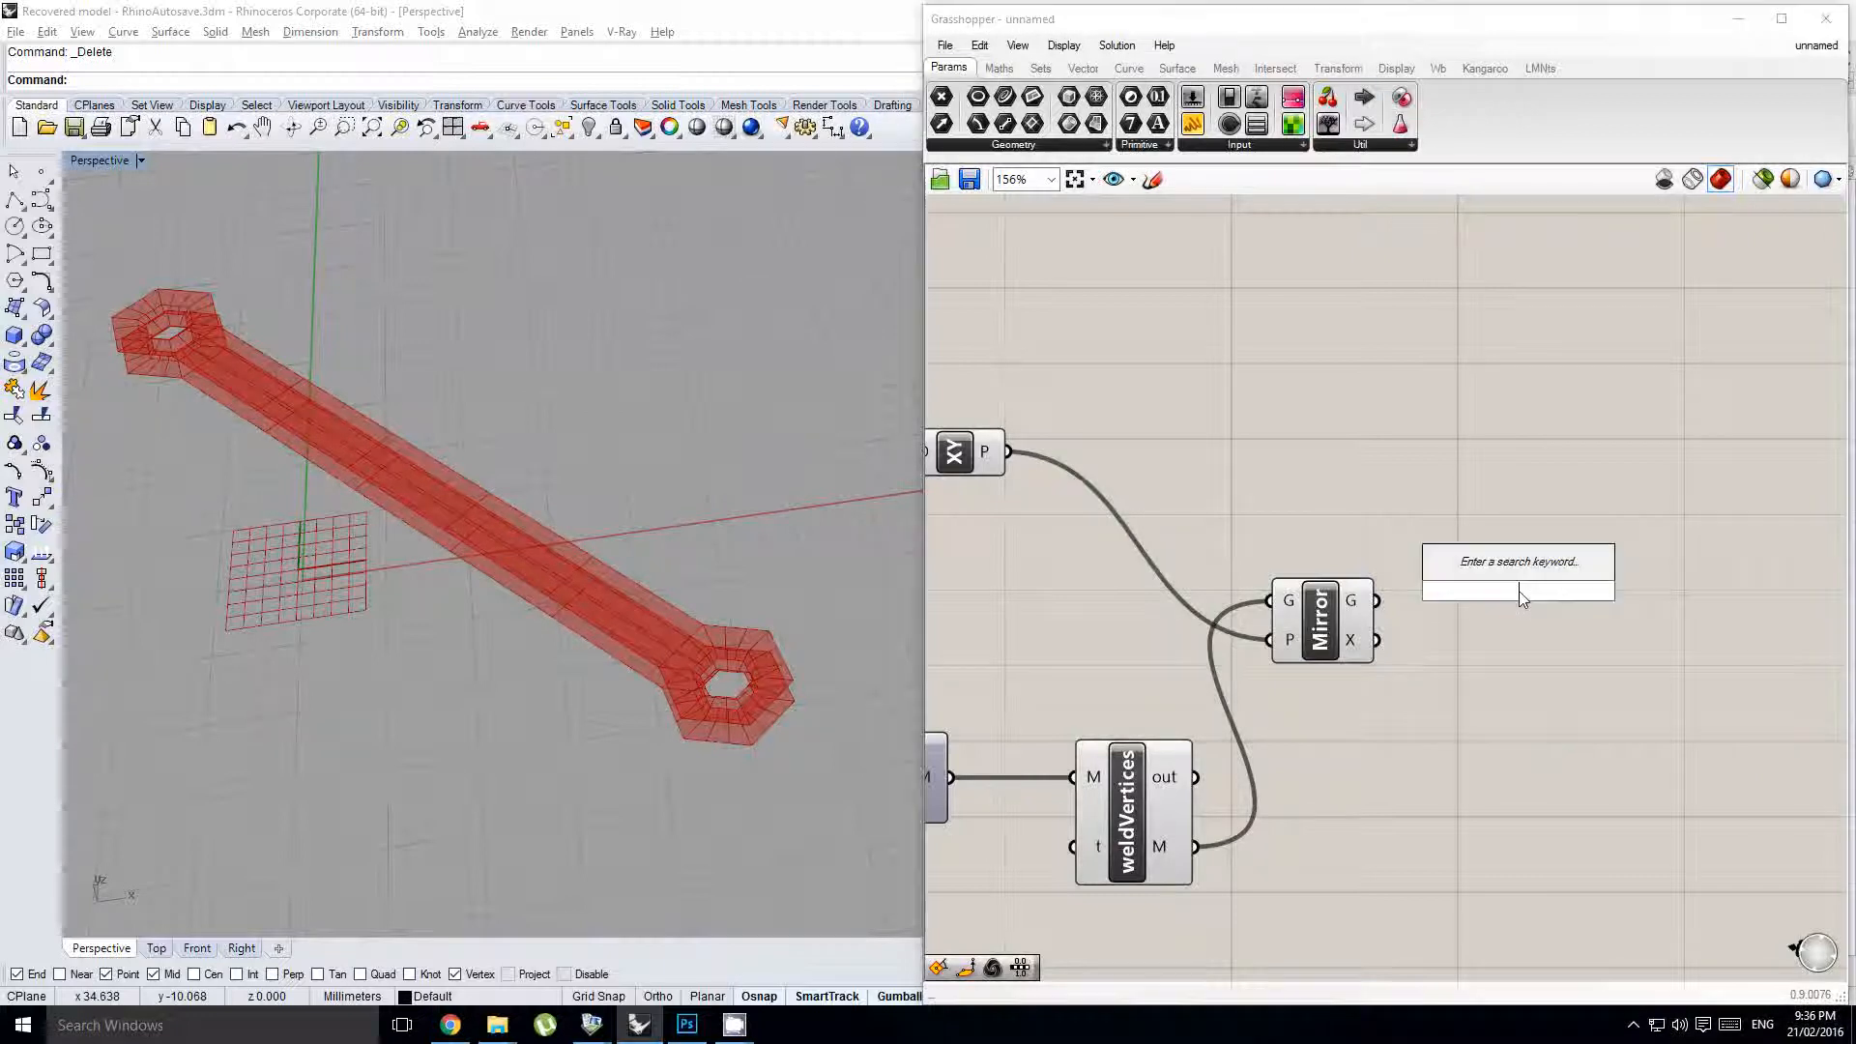
text(naked)
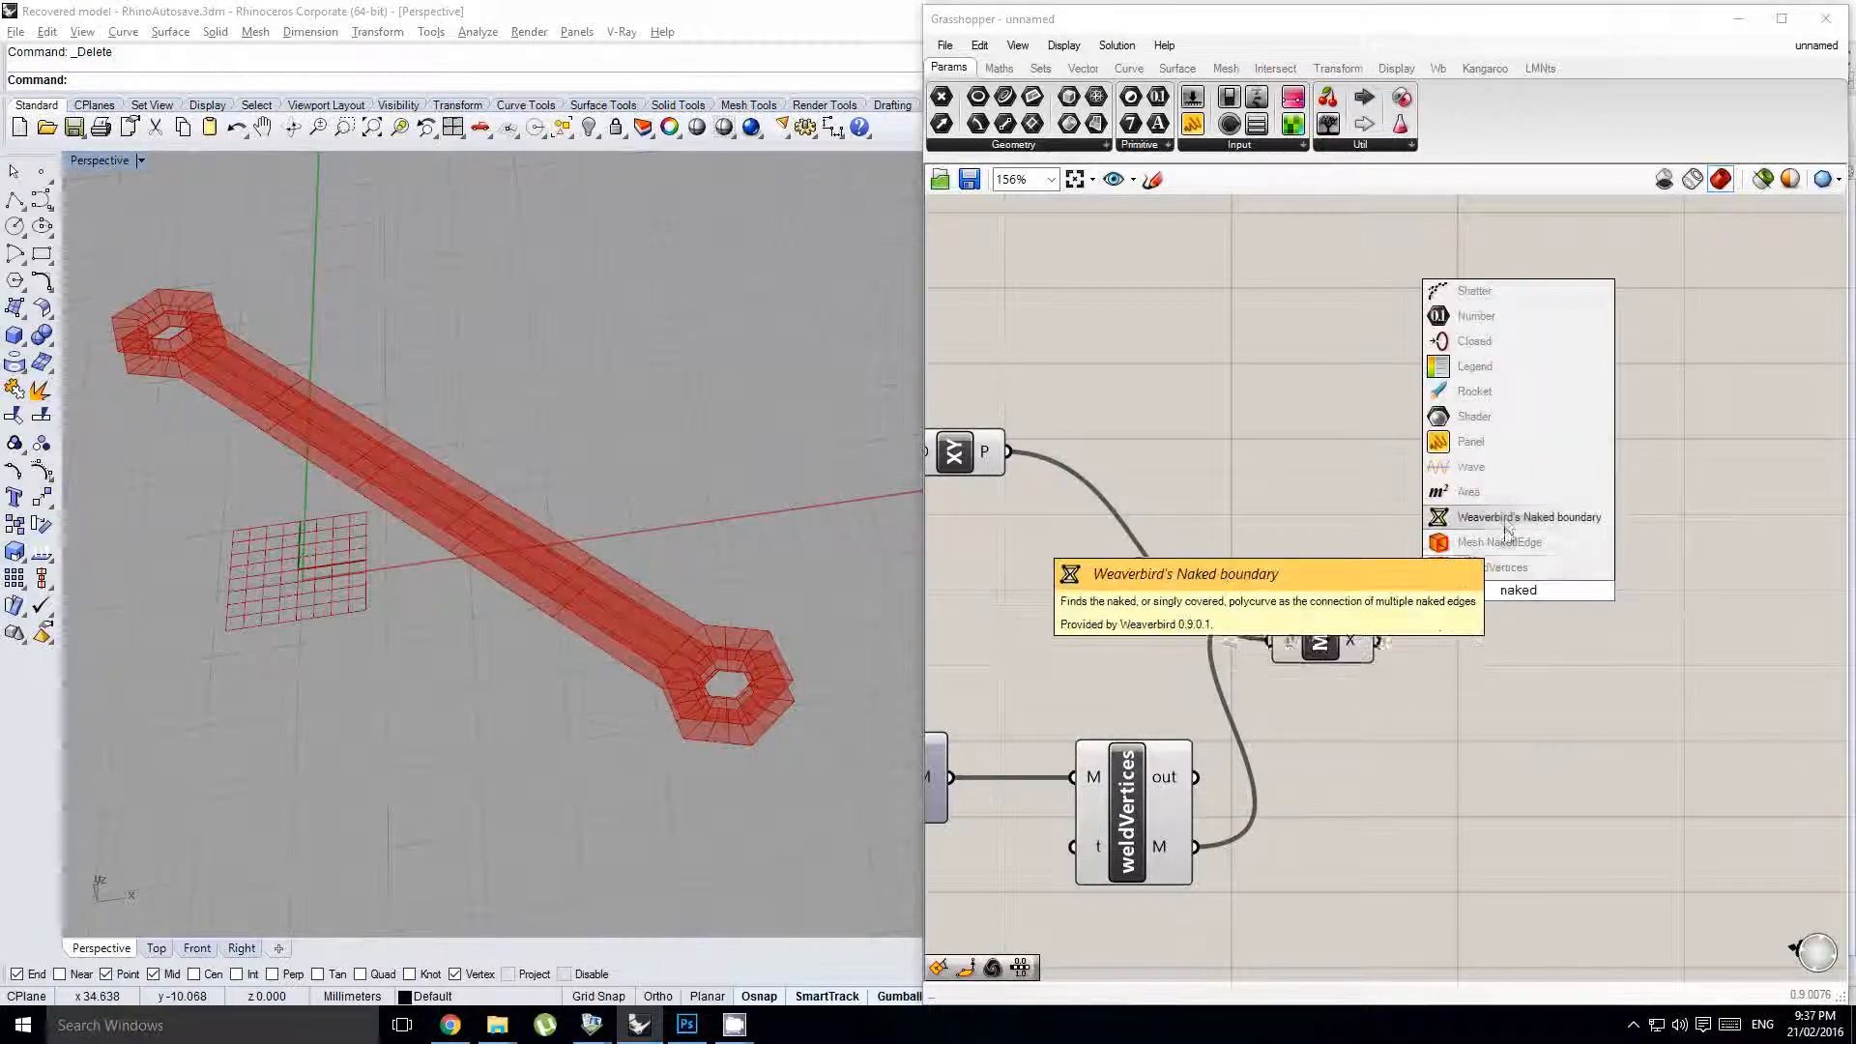
click(1507, 522)
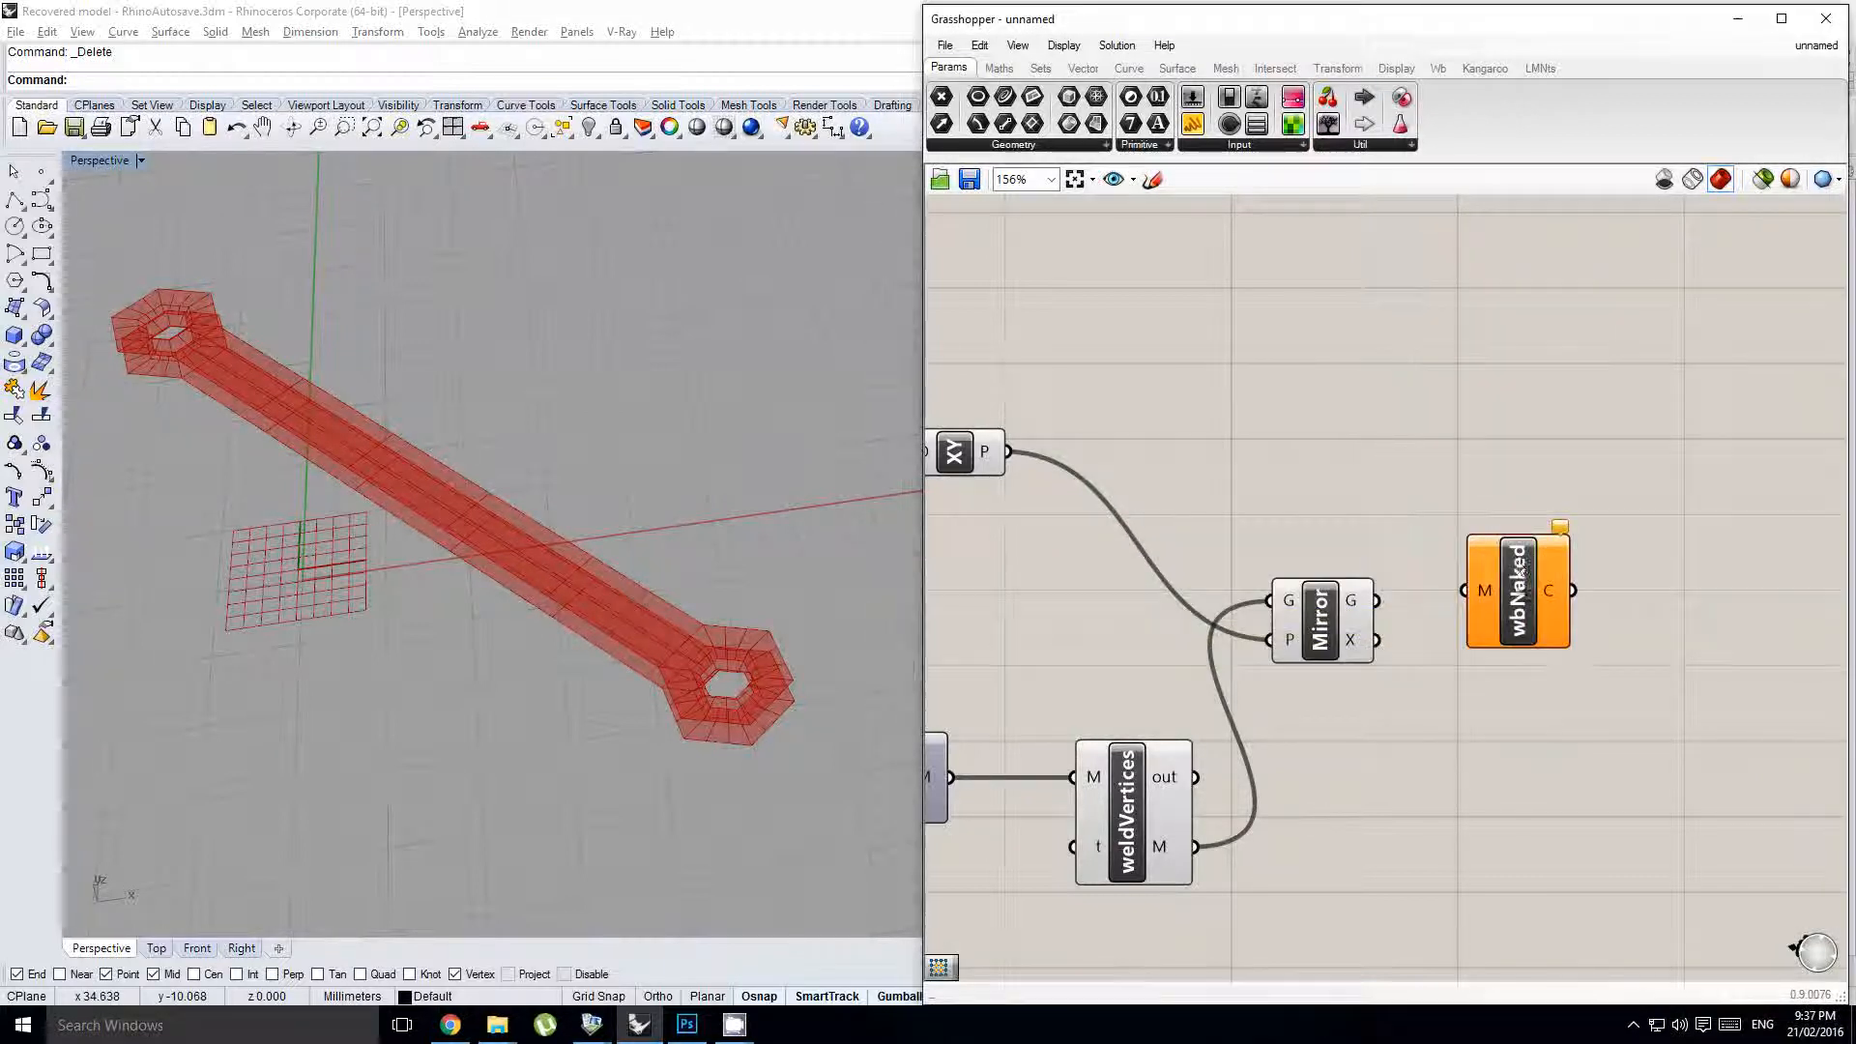
drag(1377, 601, 1464, 591)
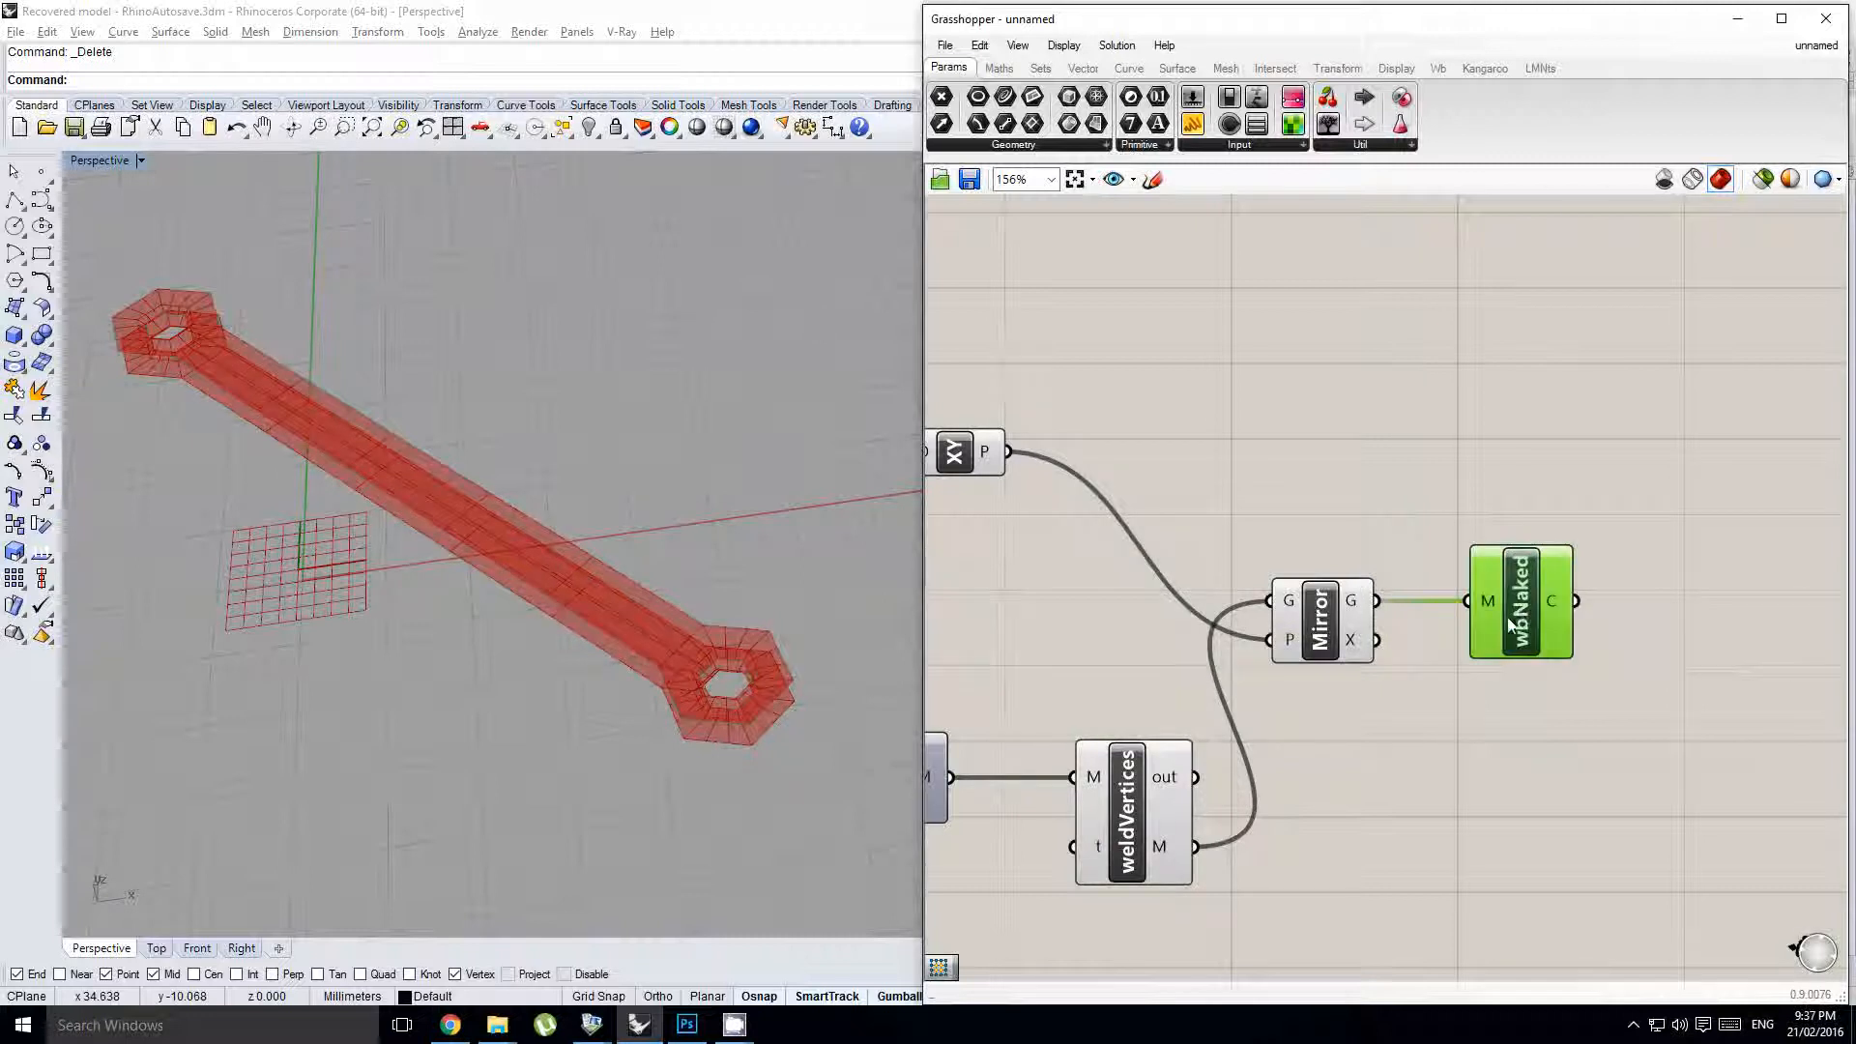
- Duplicate the wbNaked component below the first and feed the copy the mesh from weldVertices
right_drag(587, 734, 727, 653)
alt+drag(1504, 615, 1499, 862)
shift+right_drag(803, 674, 779, 684)
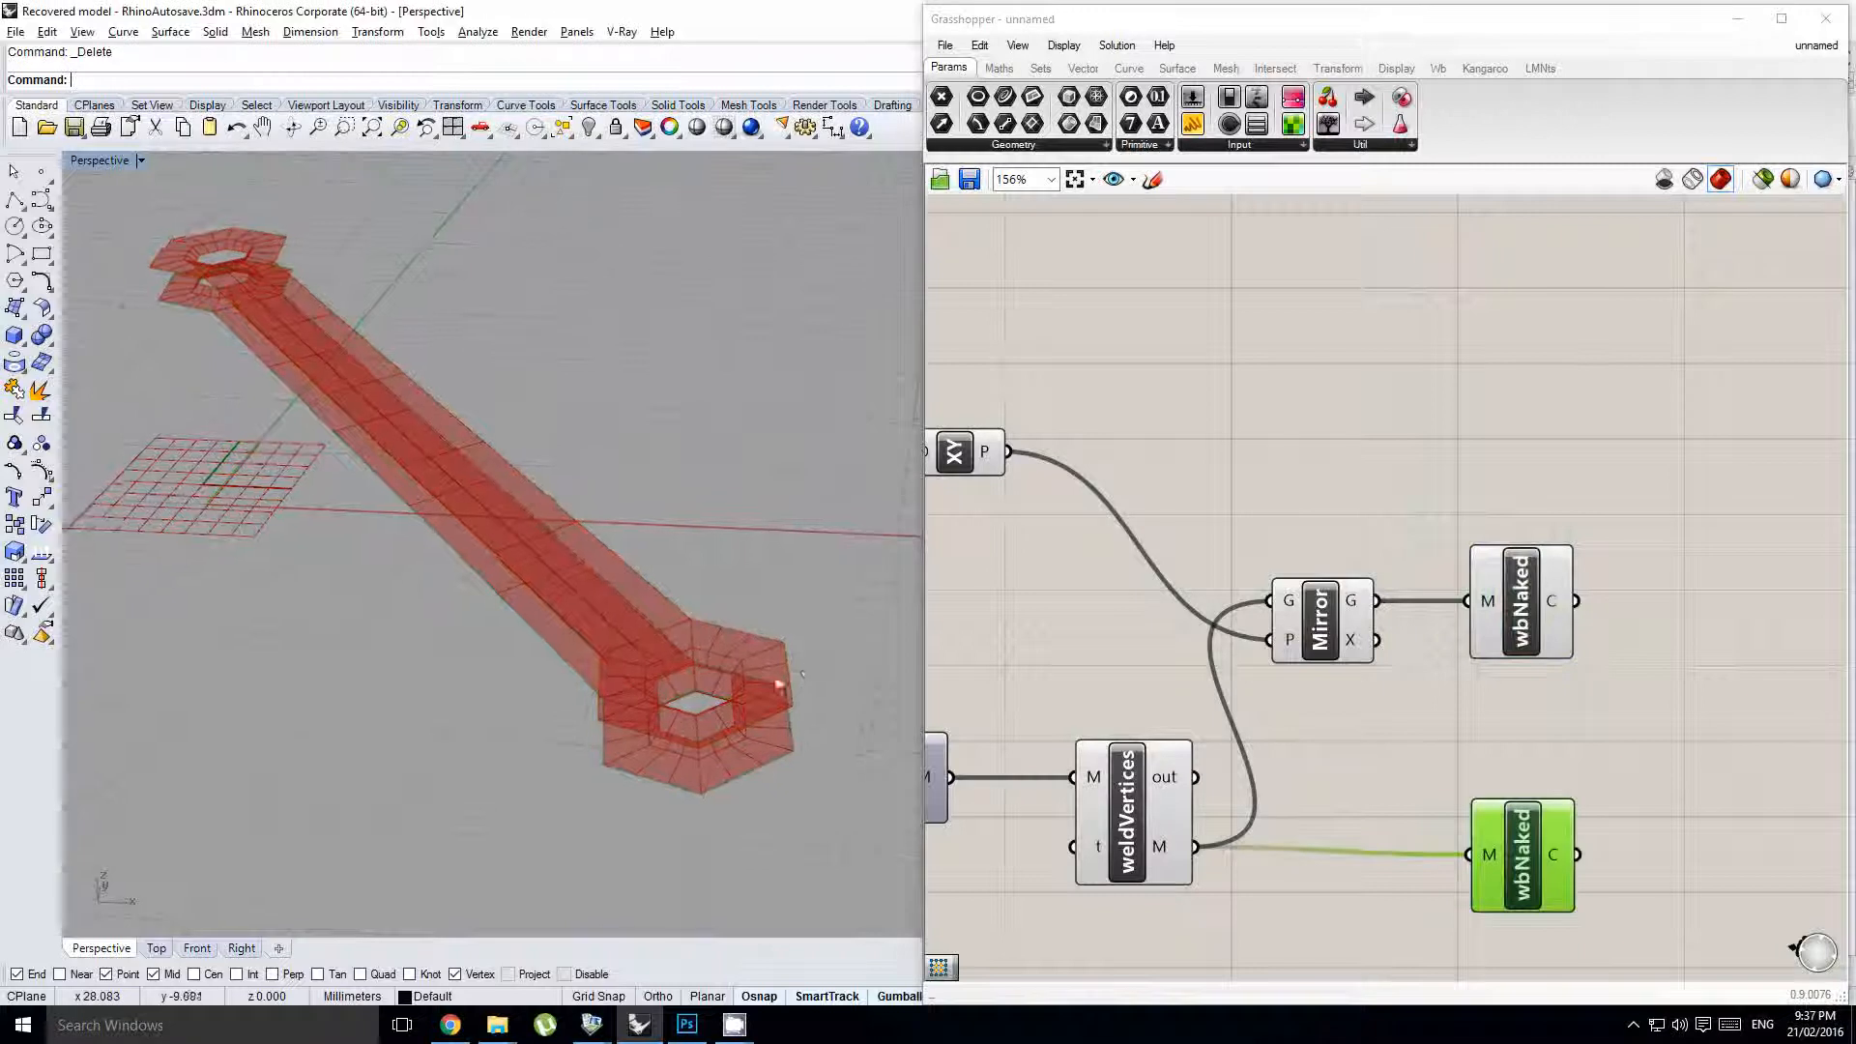
right_drag(673, 706, 725, 688)
- Align the lower wbNaked with the weldVertices mesh output and graft its curve output
right_drag(1423, 778, 1368, 764)
click(1582, 838)
drag(1487, 838, 1486, 831)
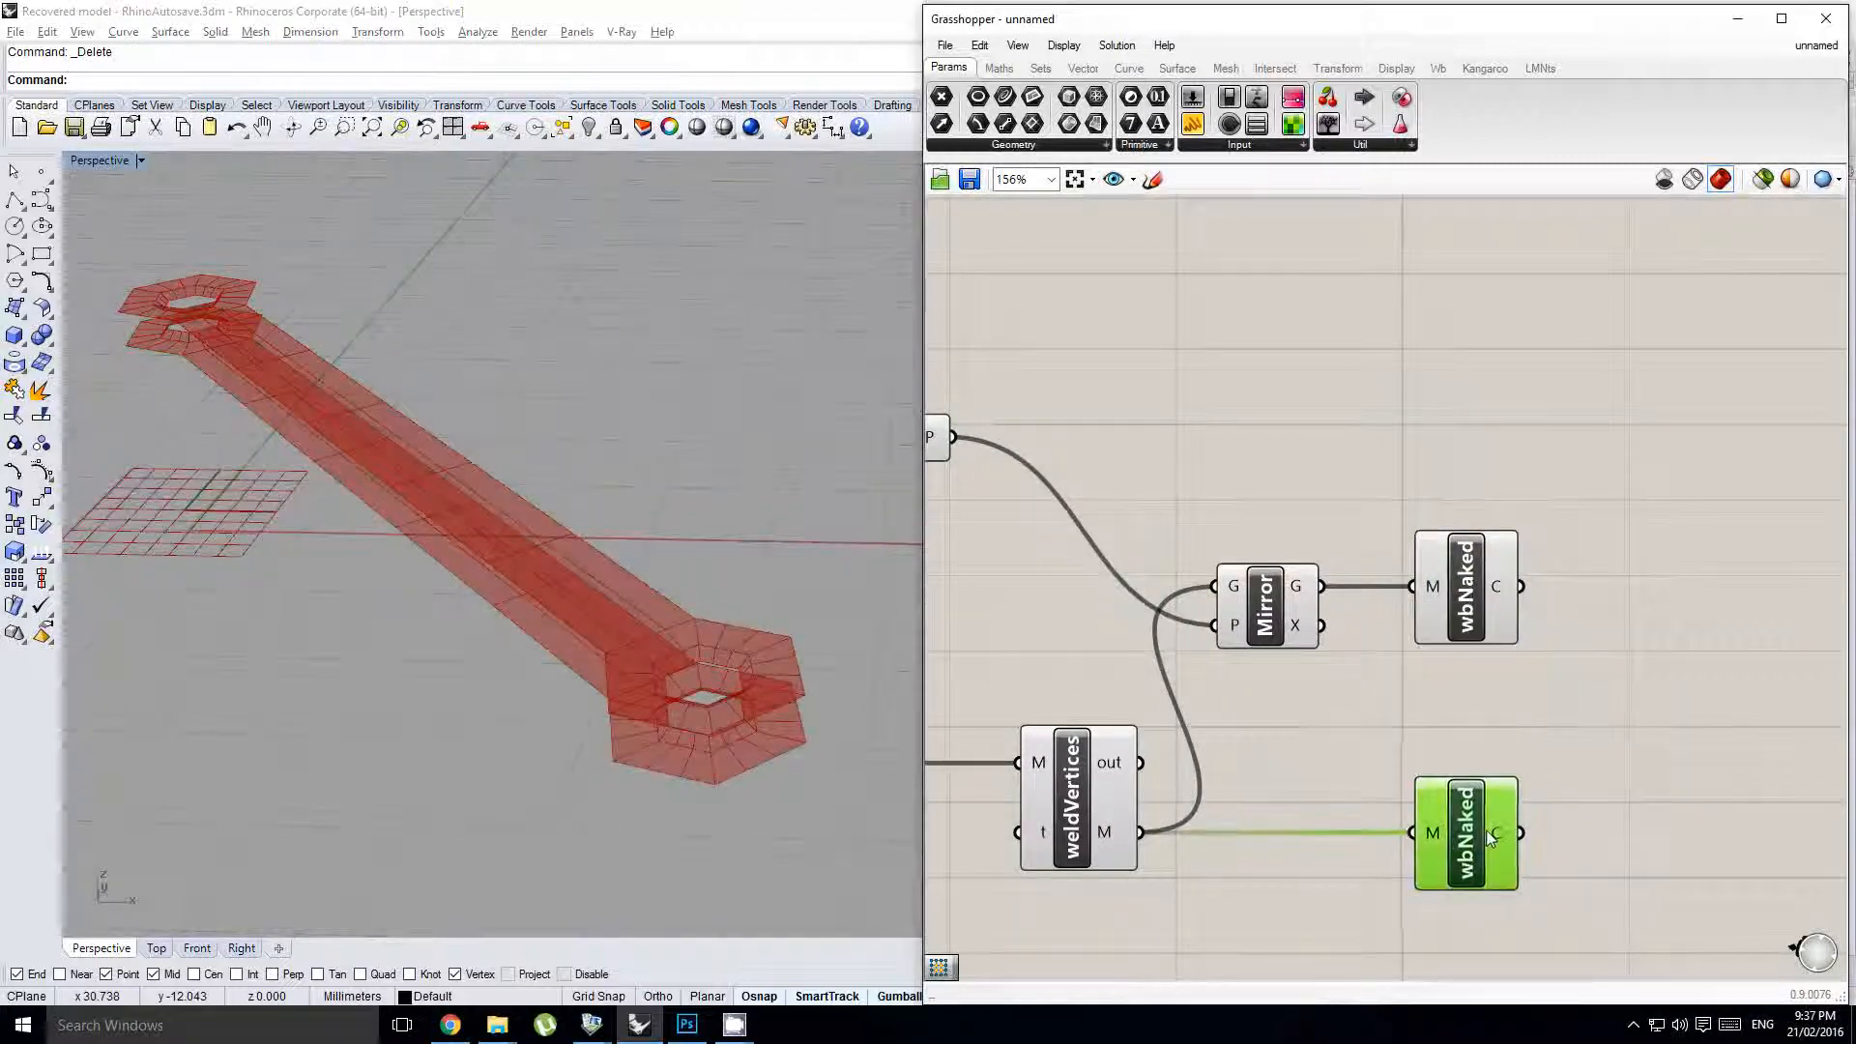
right_click(1508, 838)
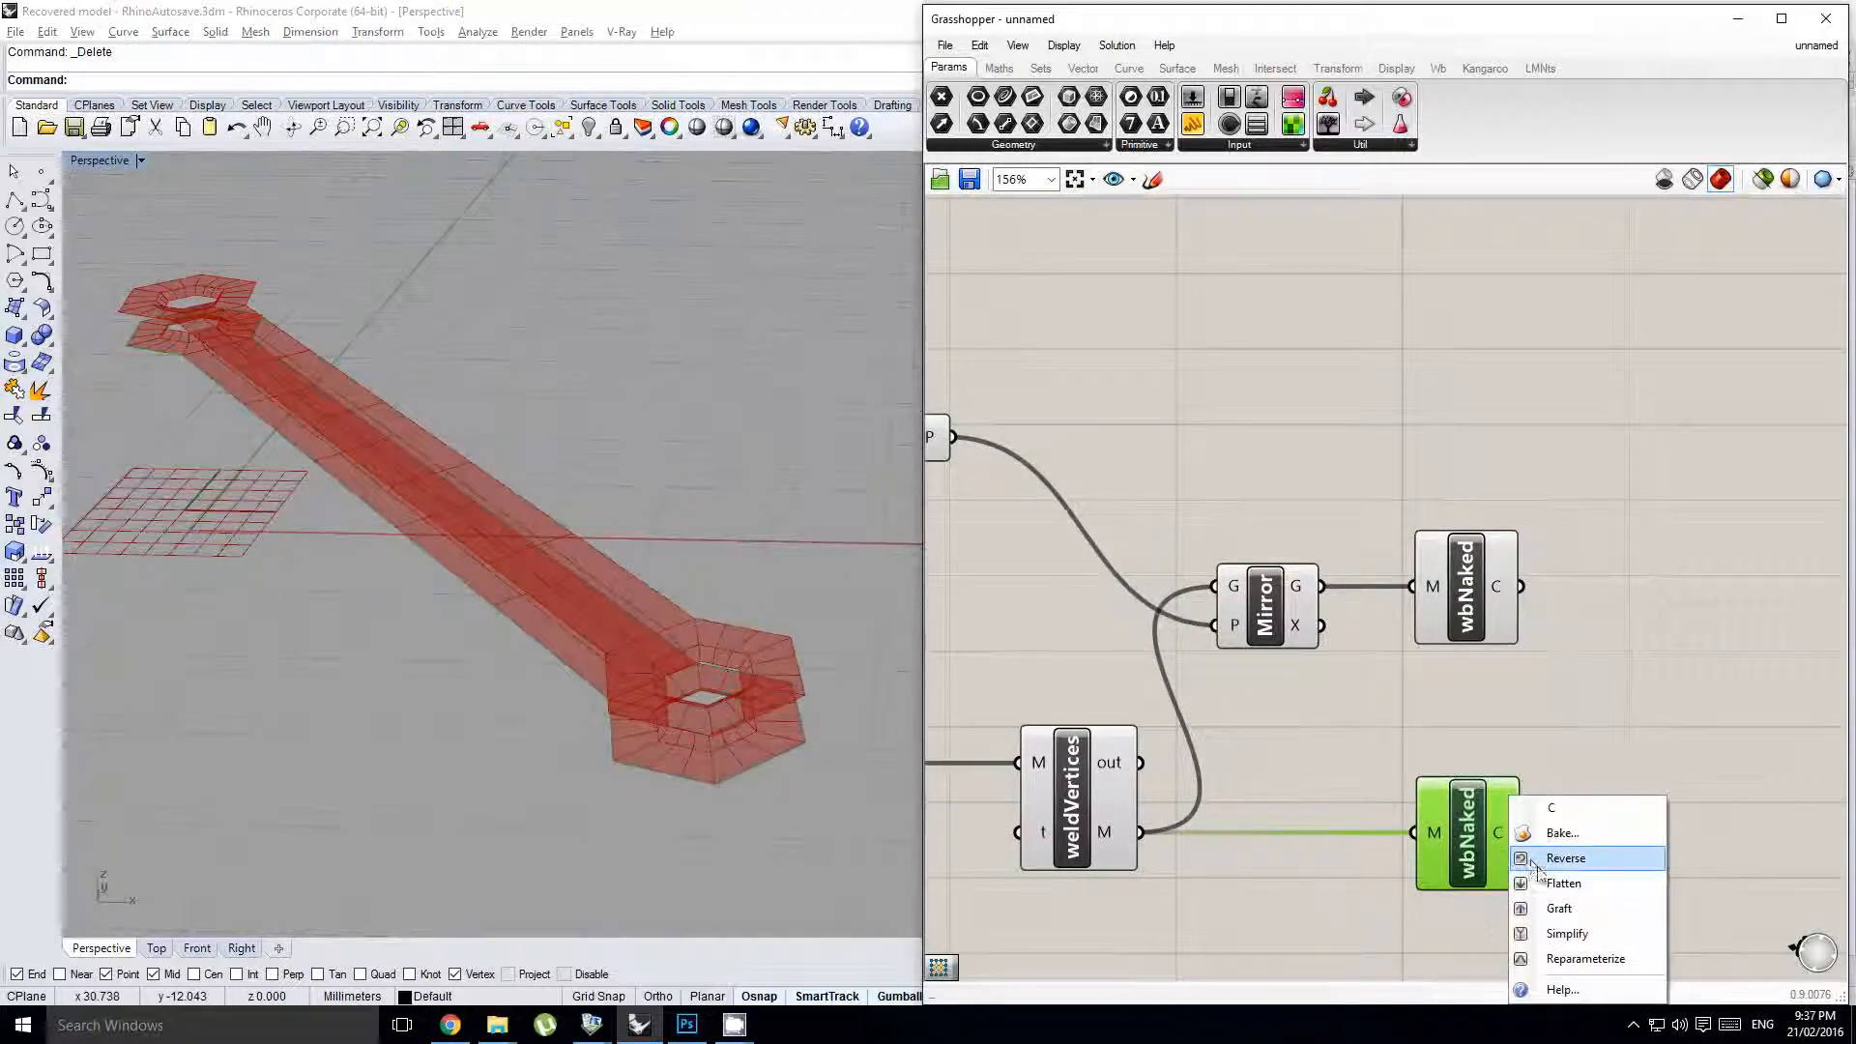
click(1551, 908)
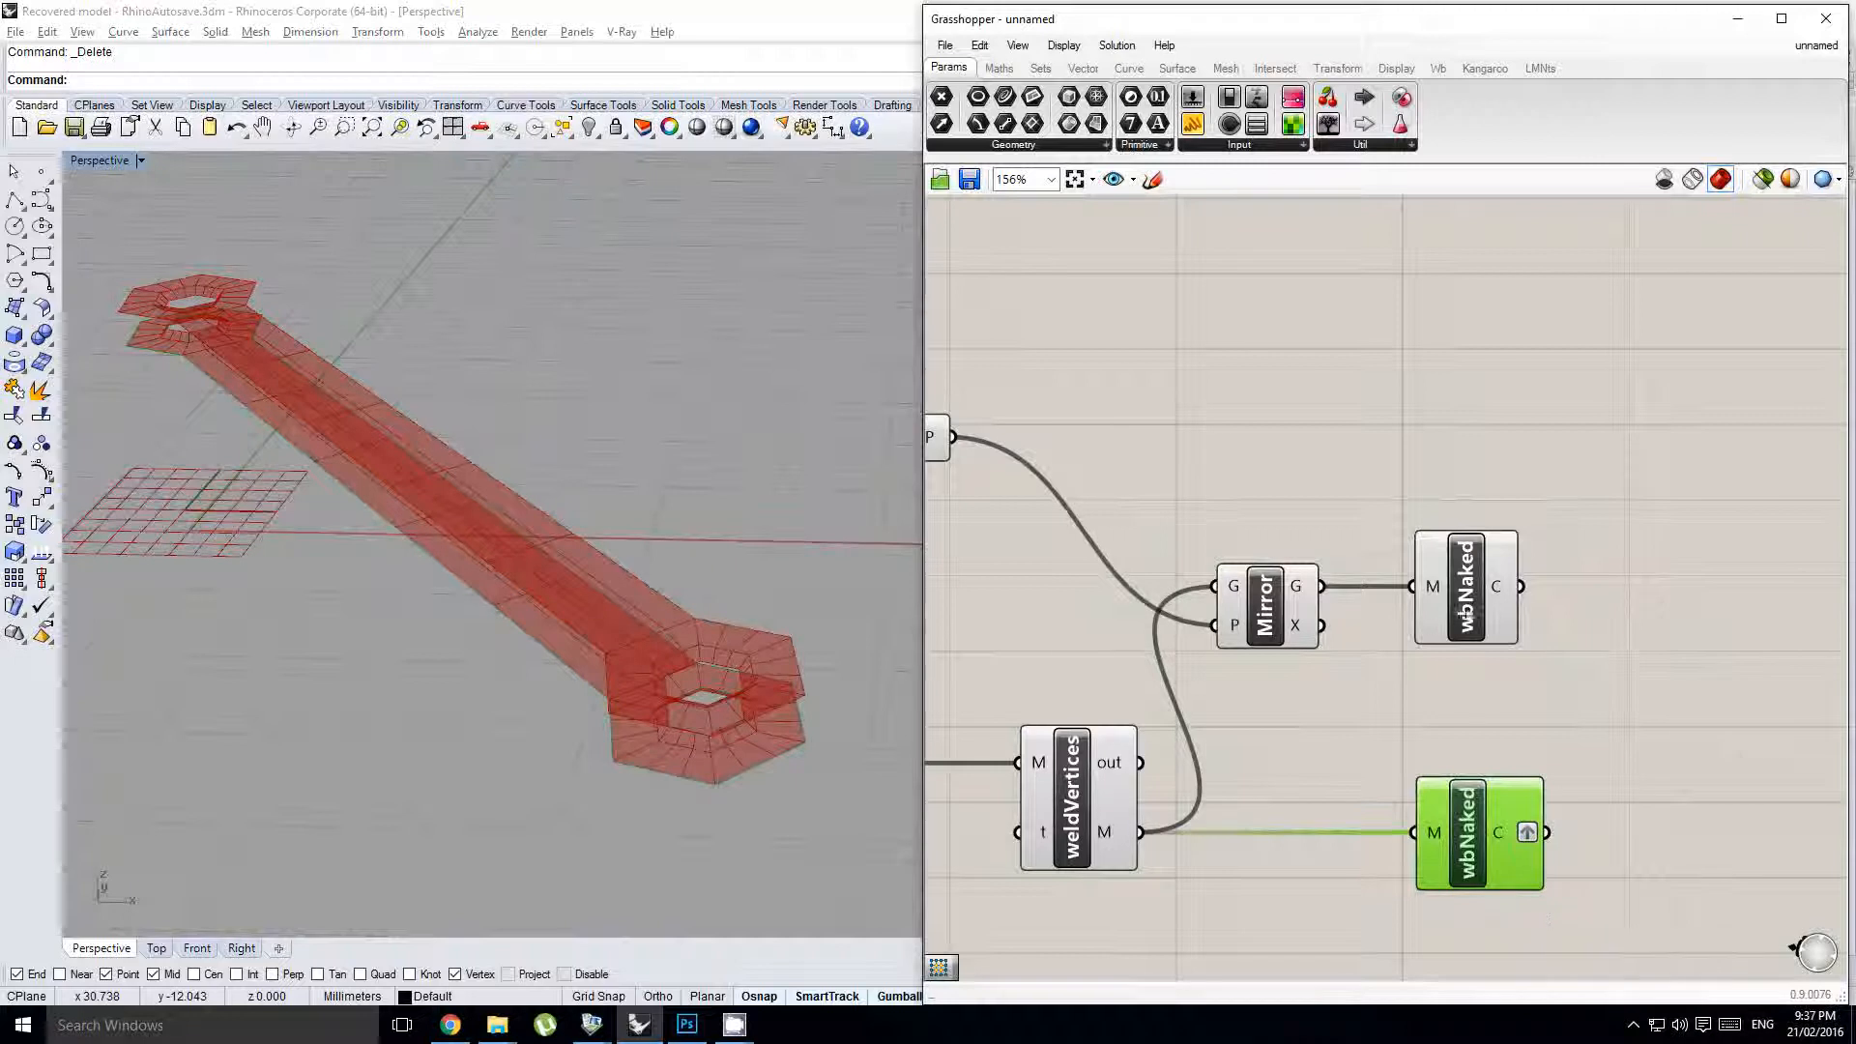
- Graft the curve output of the upper wbNaked component
right_click(1494, 594)
click(1553, 703)
scroll(1578, 686, down, 3)
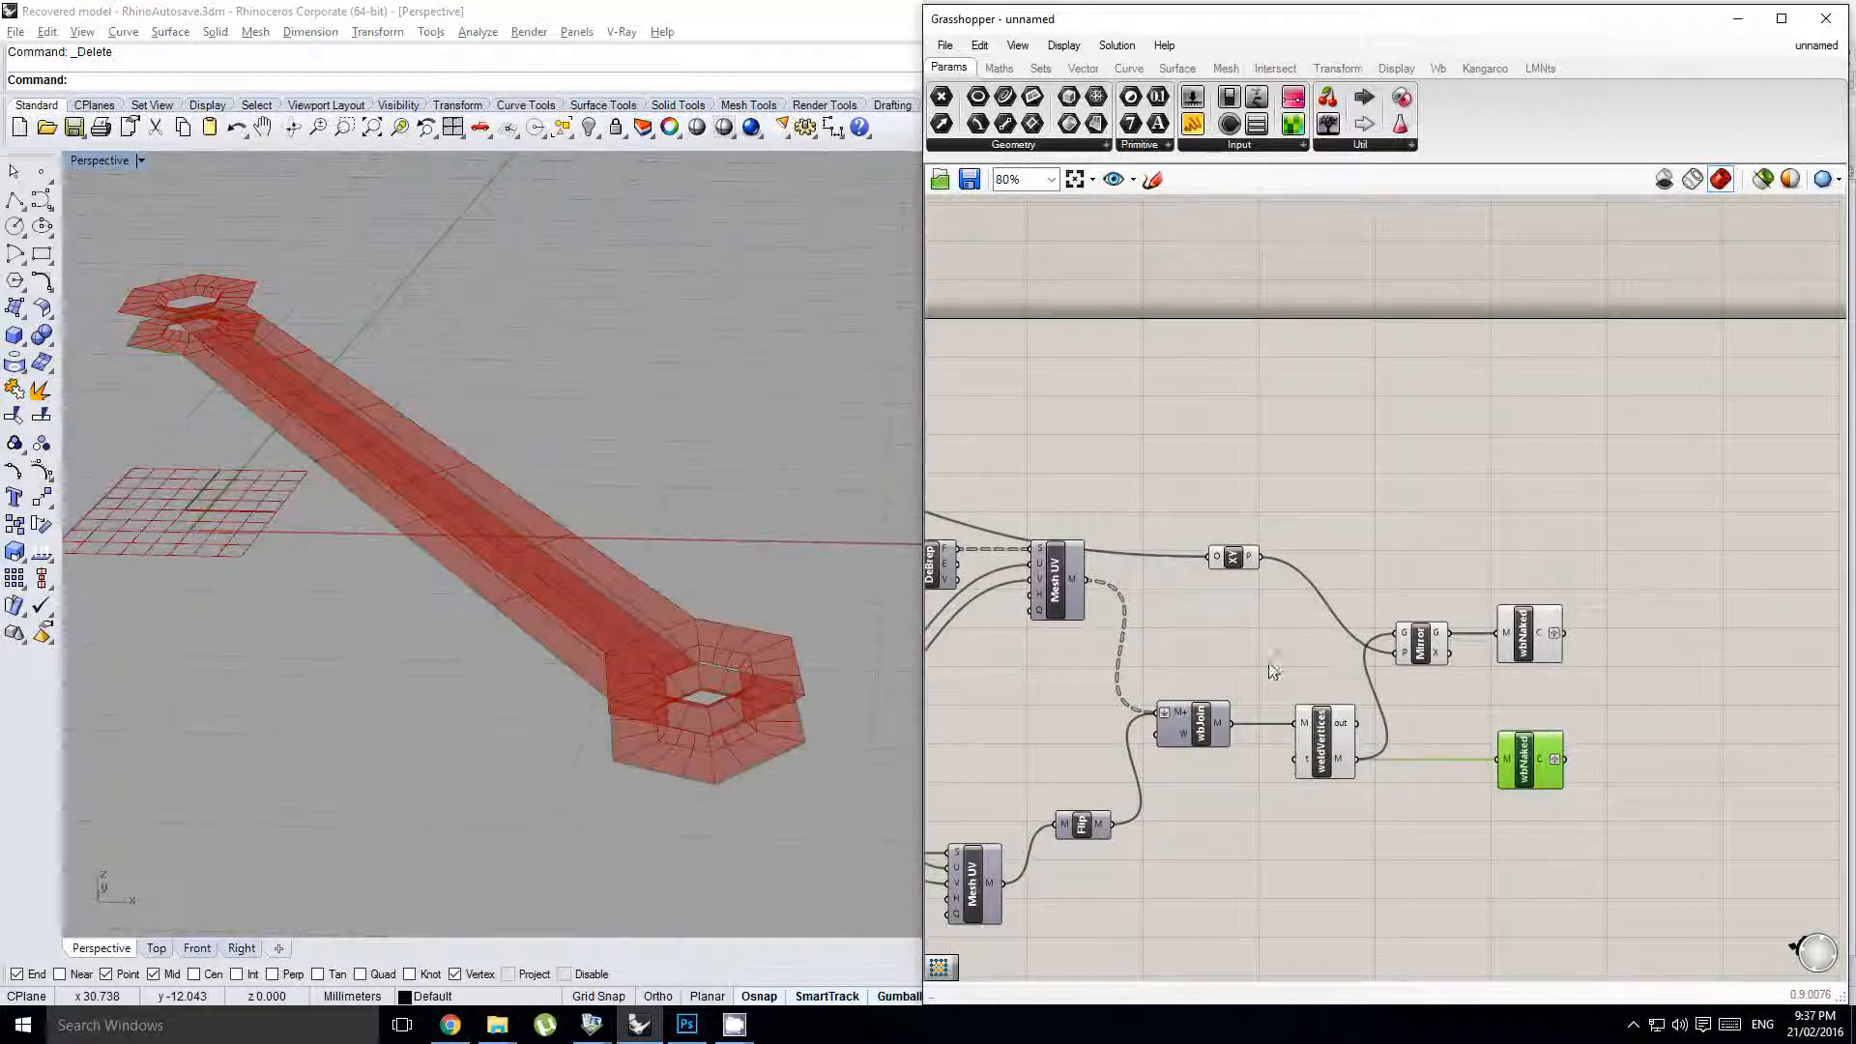
- Add a Loft component and connect both wbNaked curve outputs to its curves input
right_drag(1127, 623, 1476, 634)
right_drag(1284, 619, 932, 580)
right_drag(1666, 637, 1479, 647)
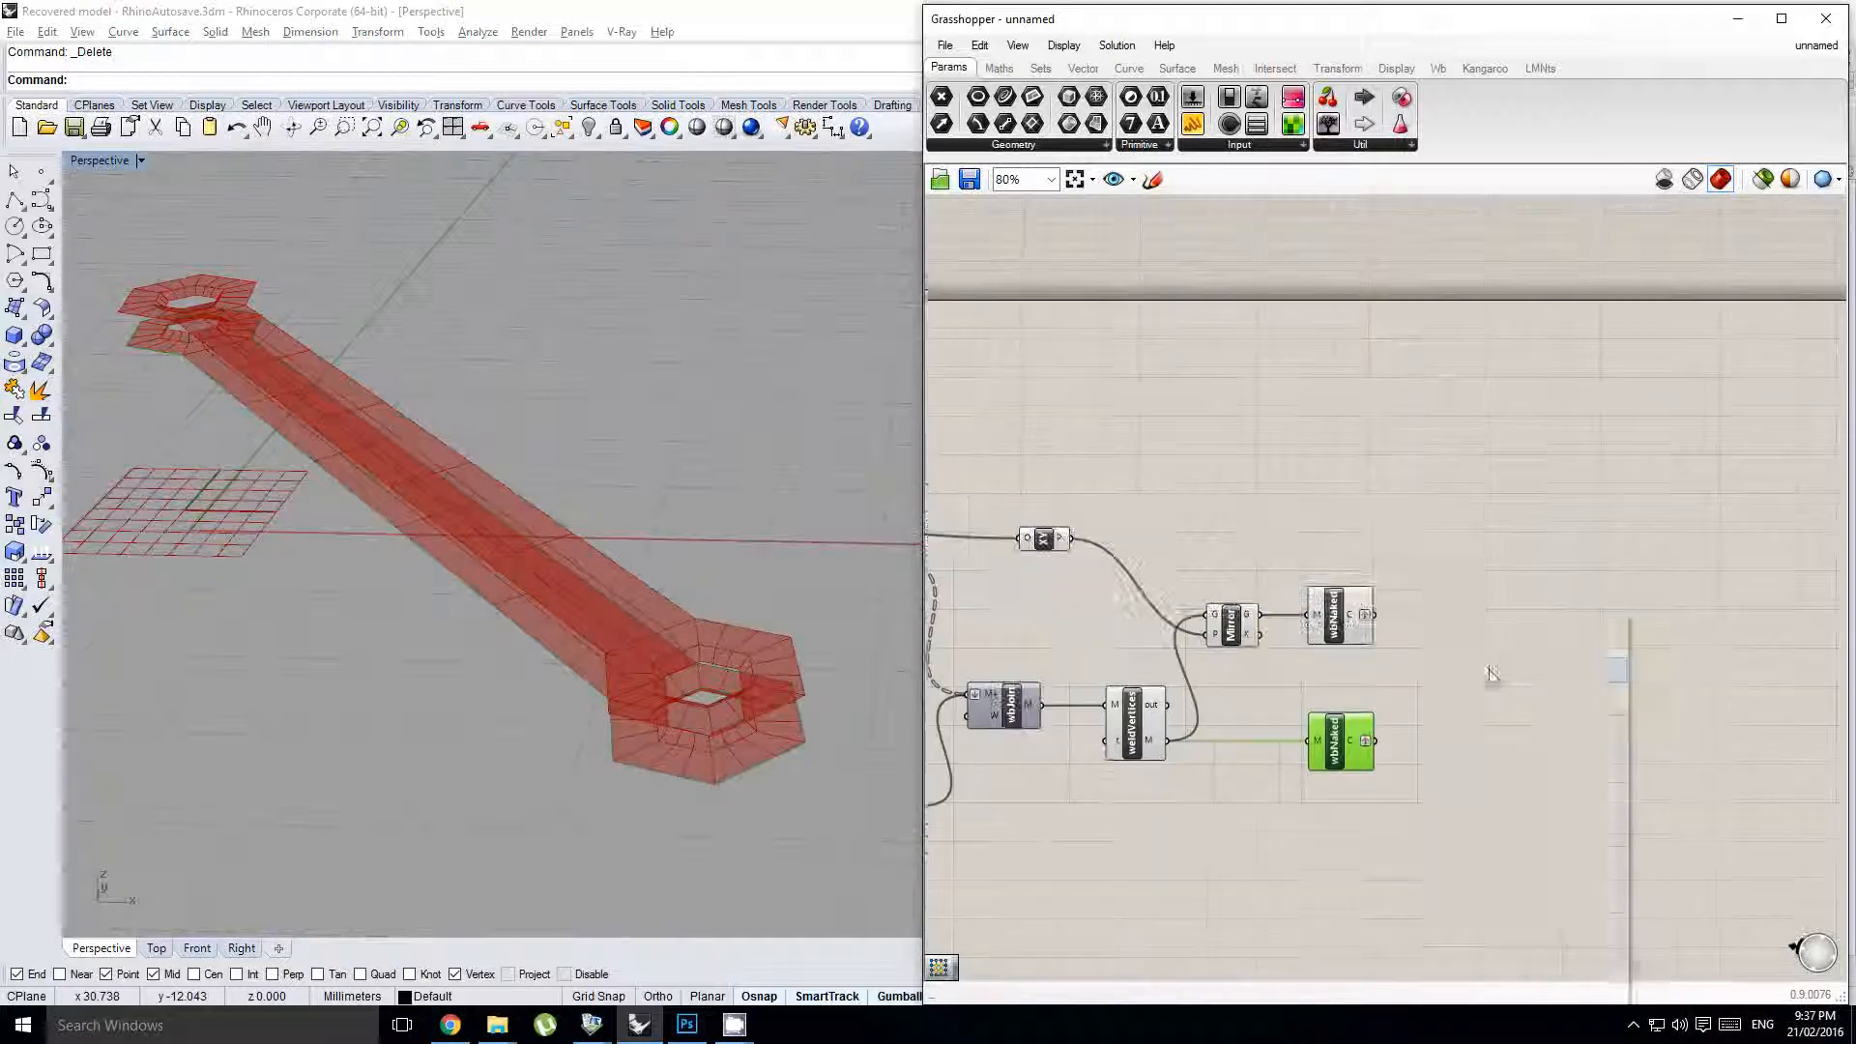
double_click(1476, 671)
text(loft)
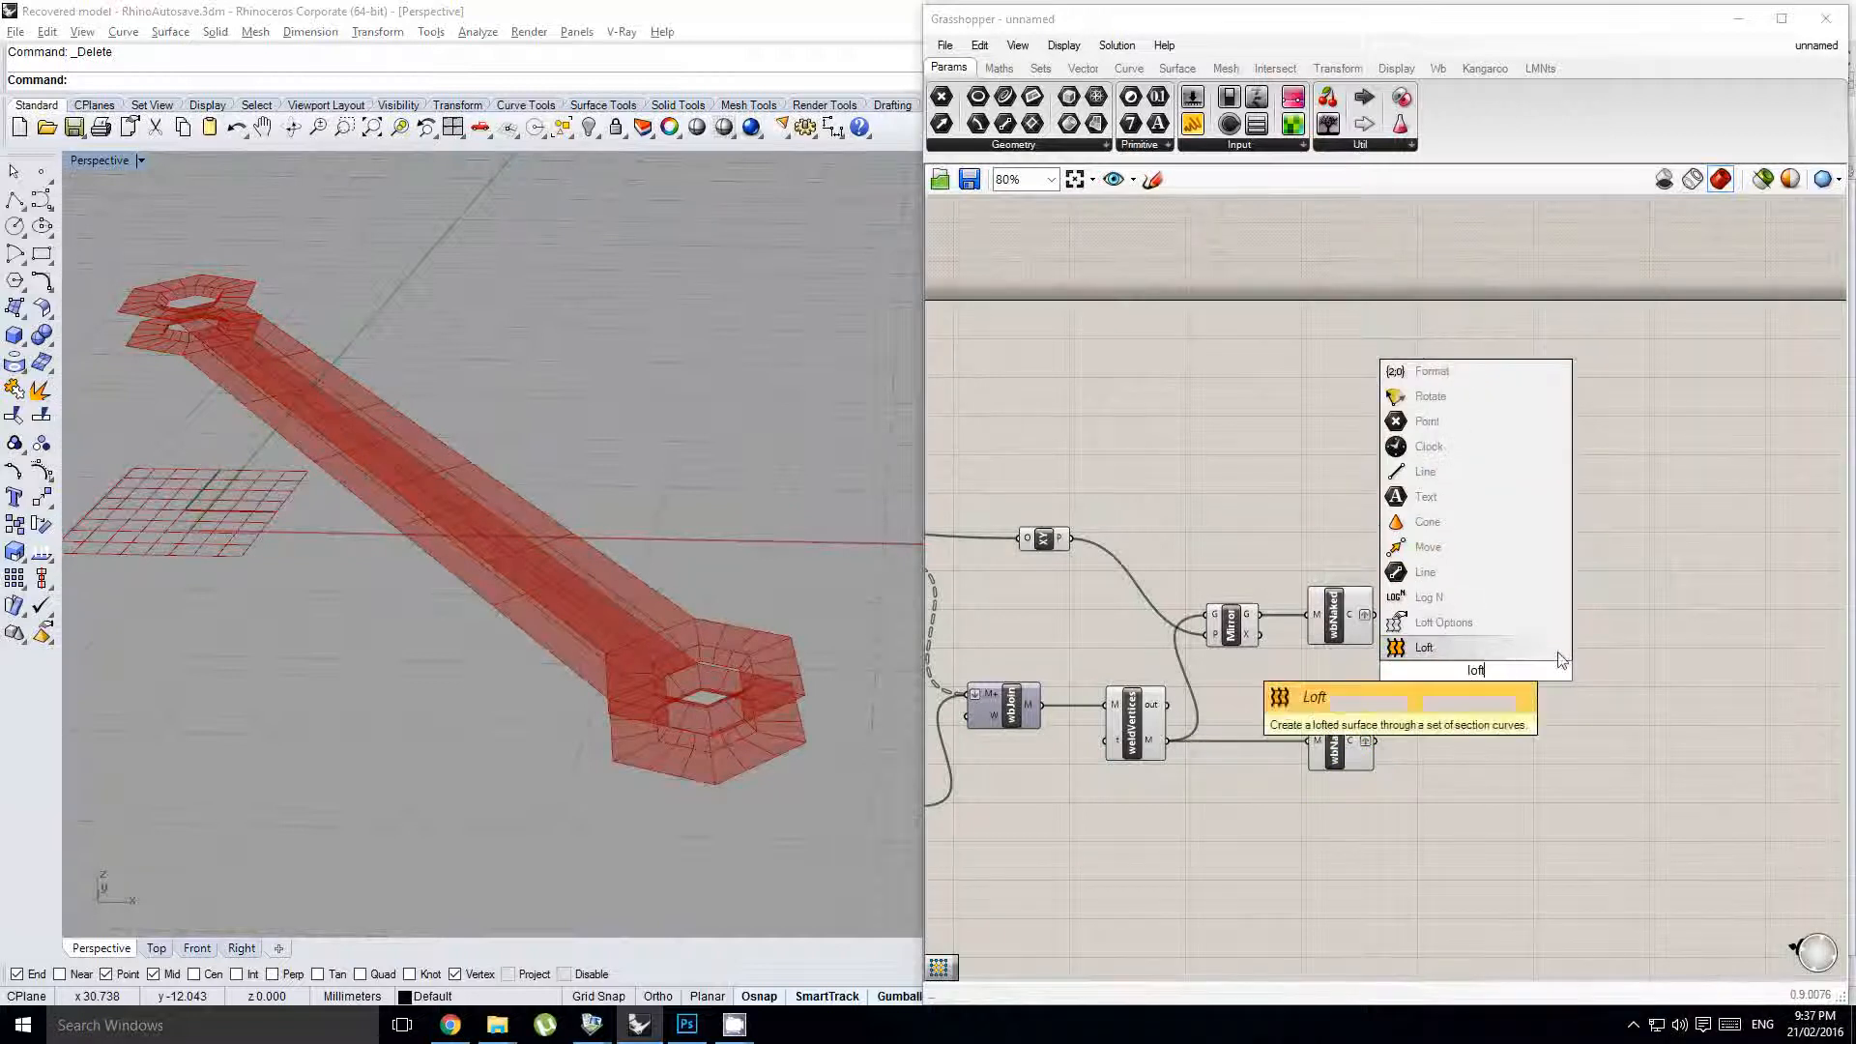
key(Return)
scroll(1469, 662, up, 1)
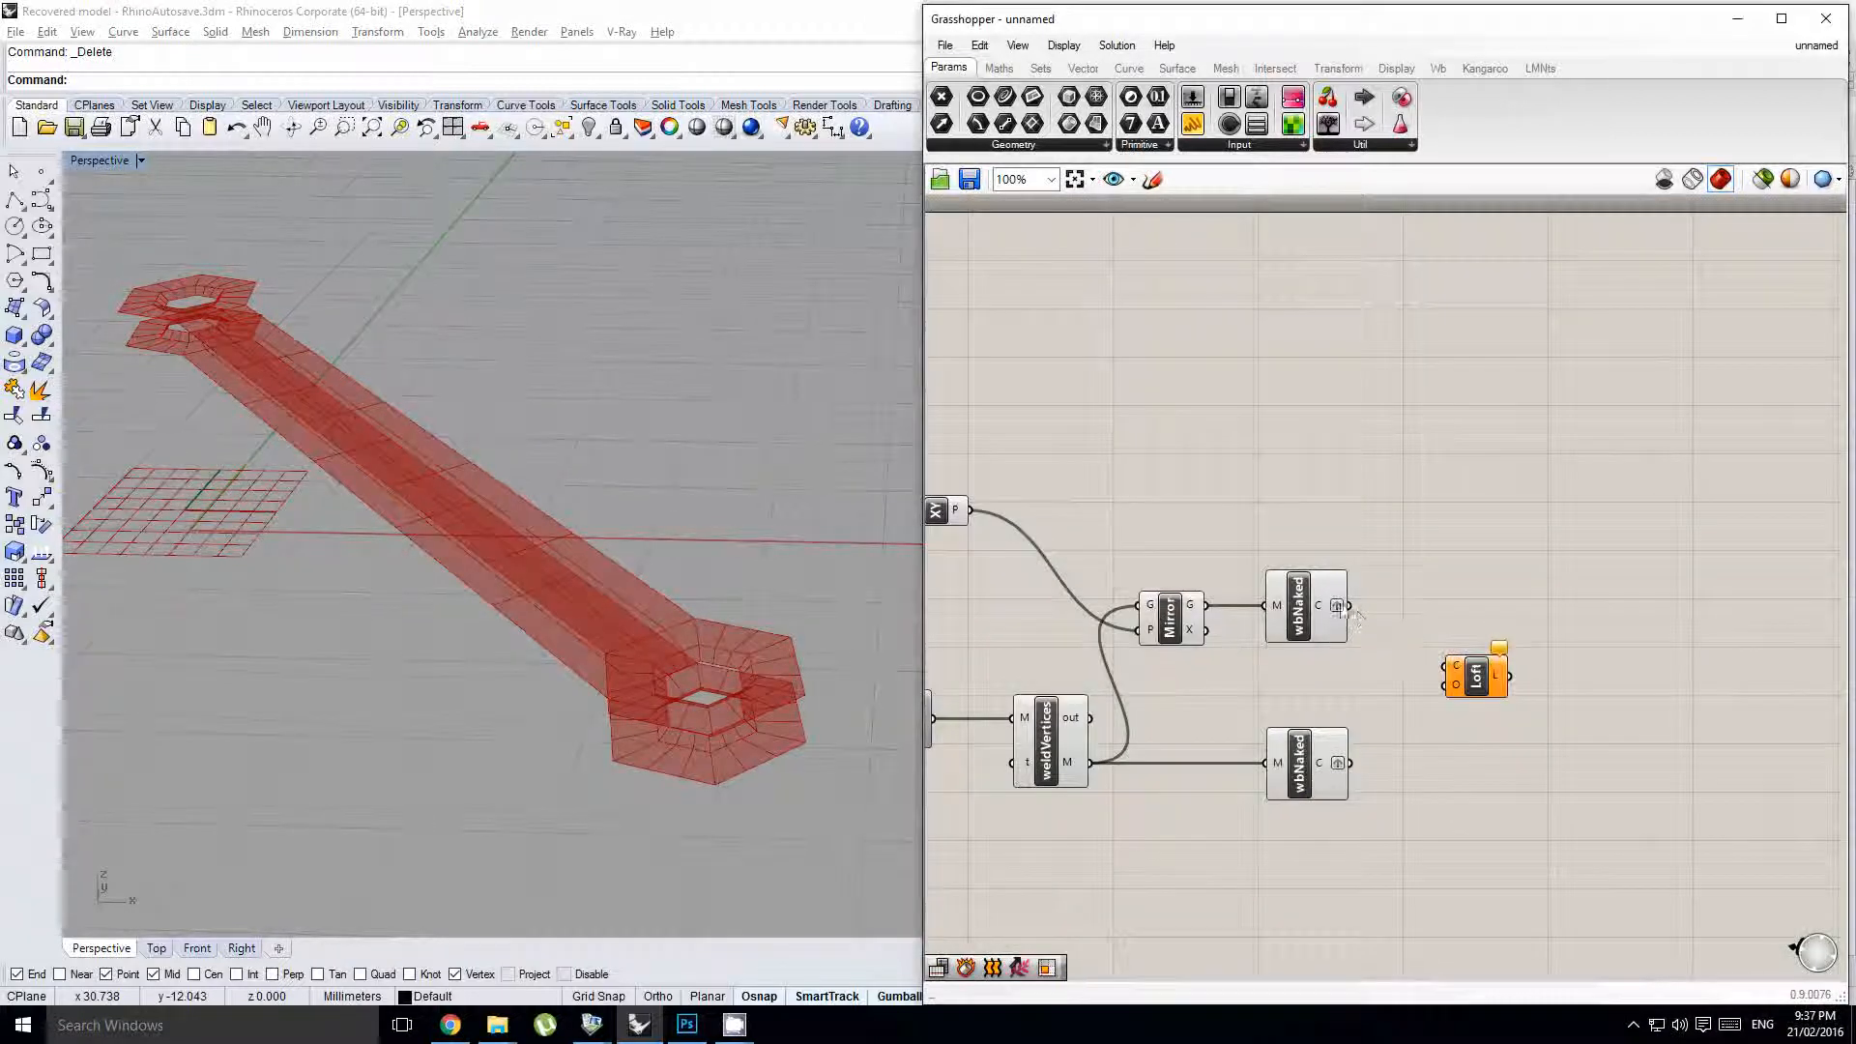
drag(1457, 674, 1445, 667)
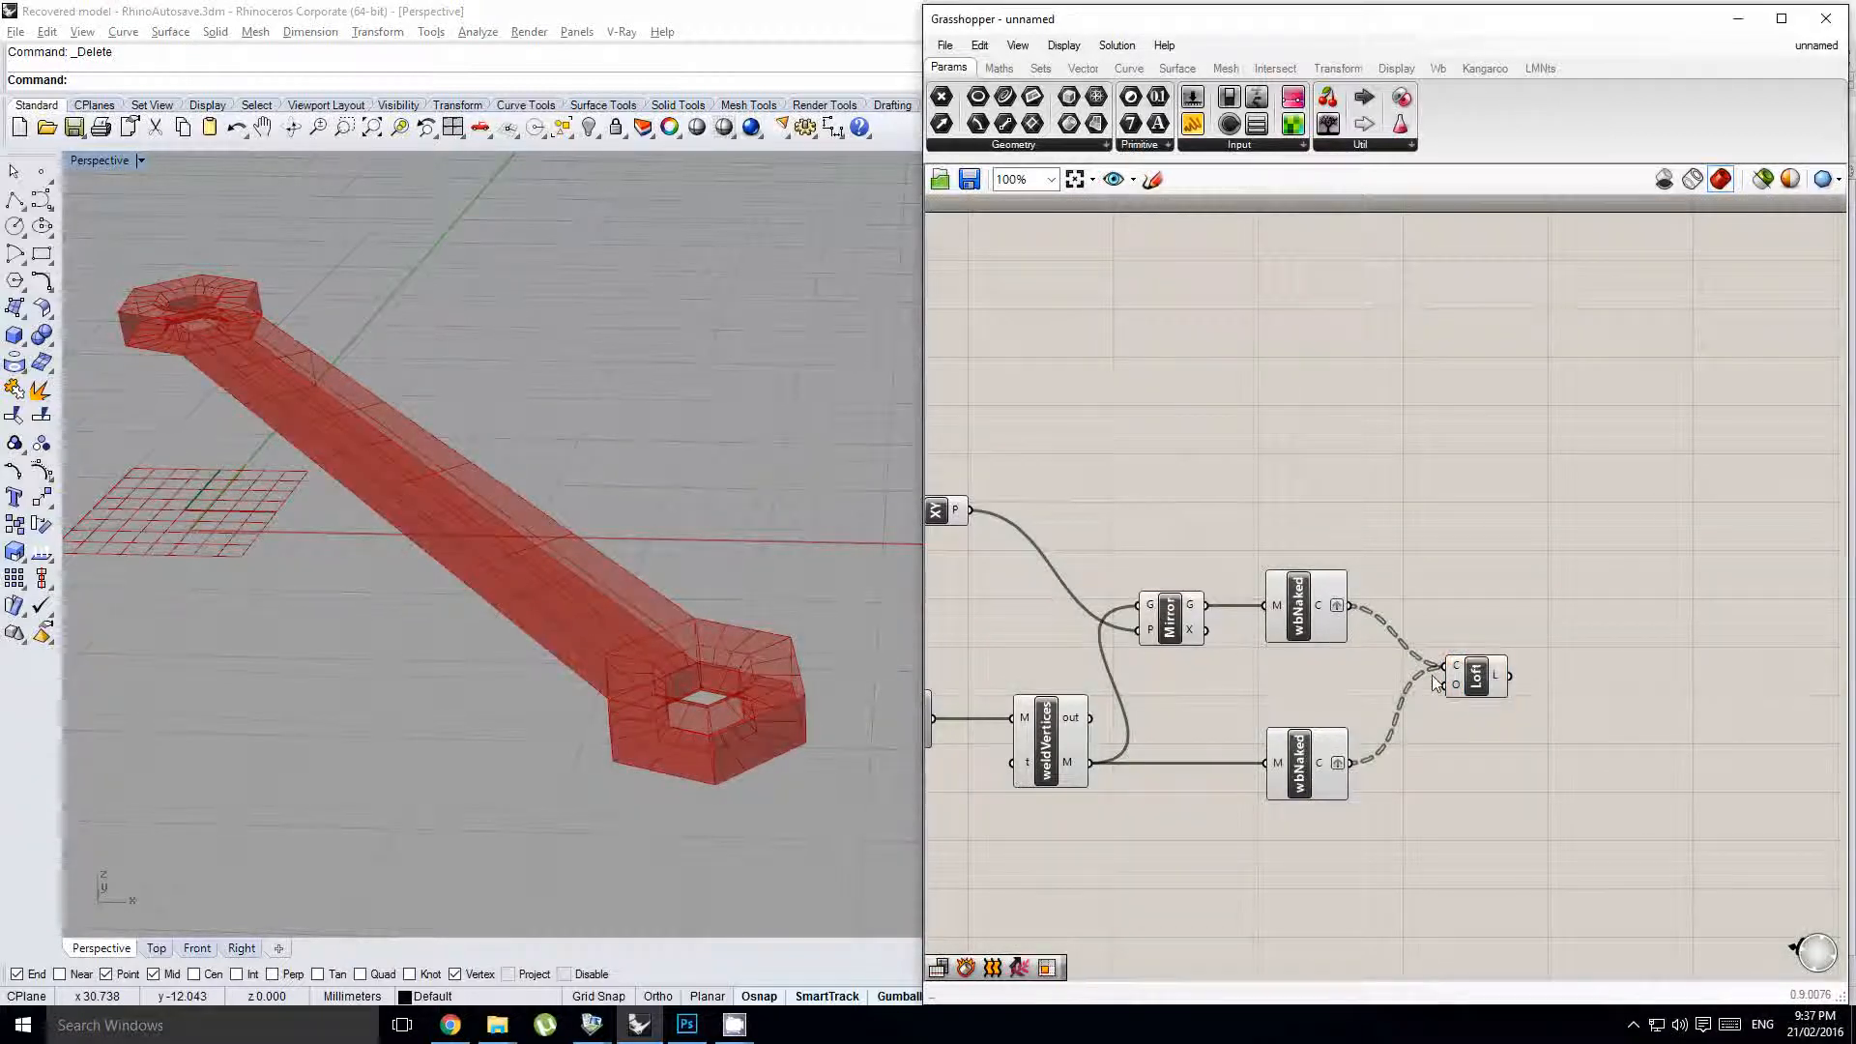
right_drag(622, 733, 621, 657)
right_drag(1571, 685, 1503, 677)
click(1463, 647)
scroll(1436, 677, up, 1)
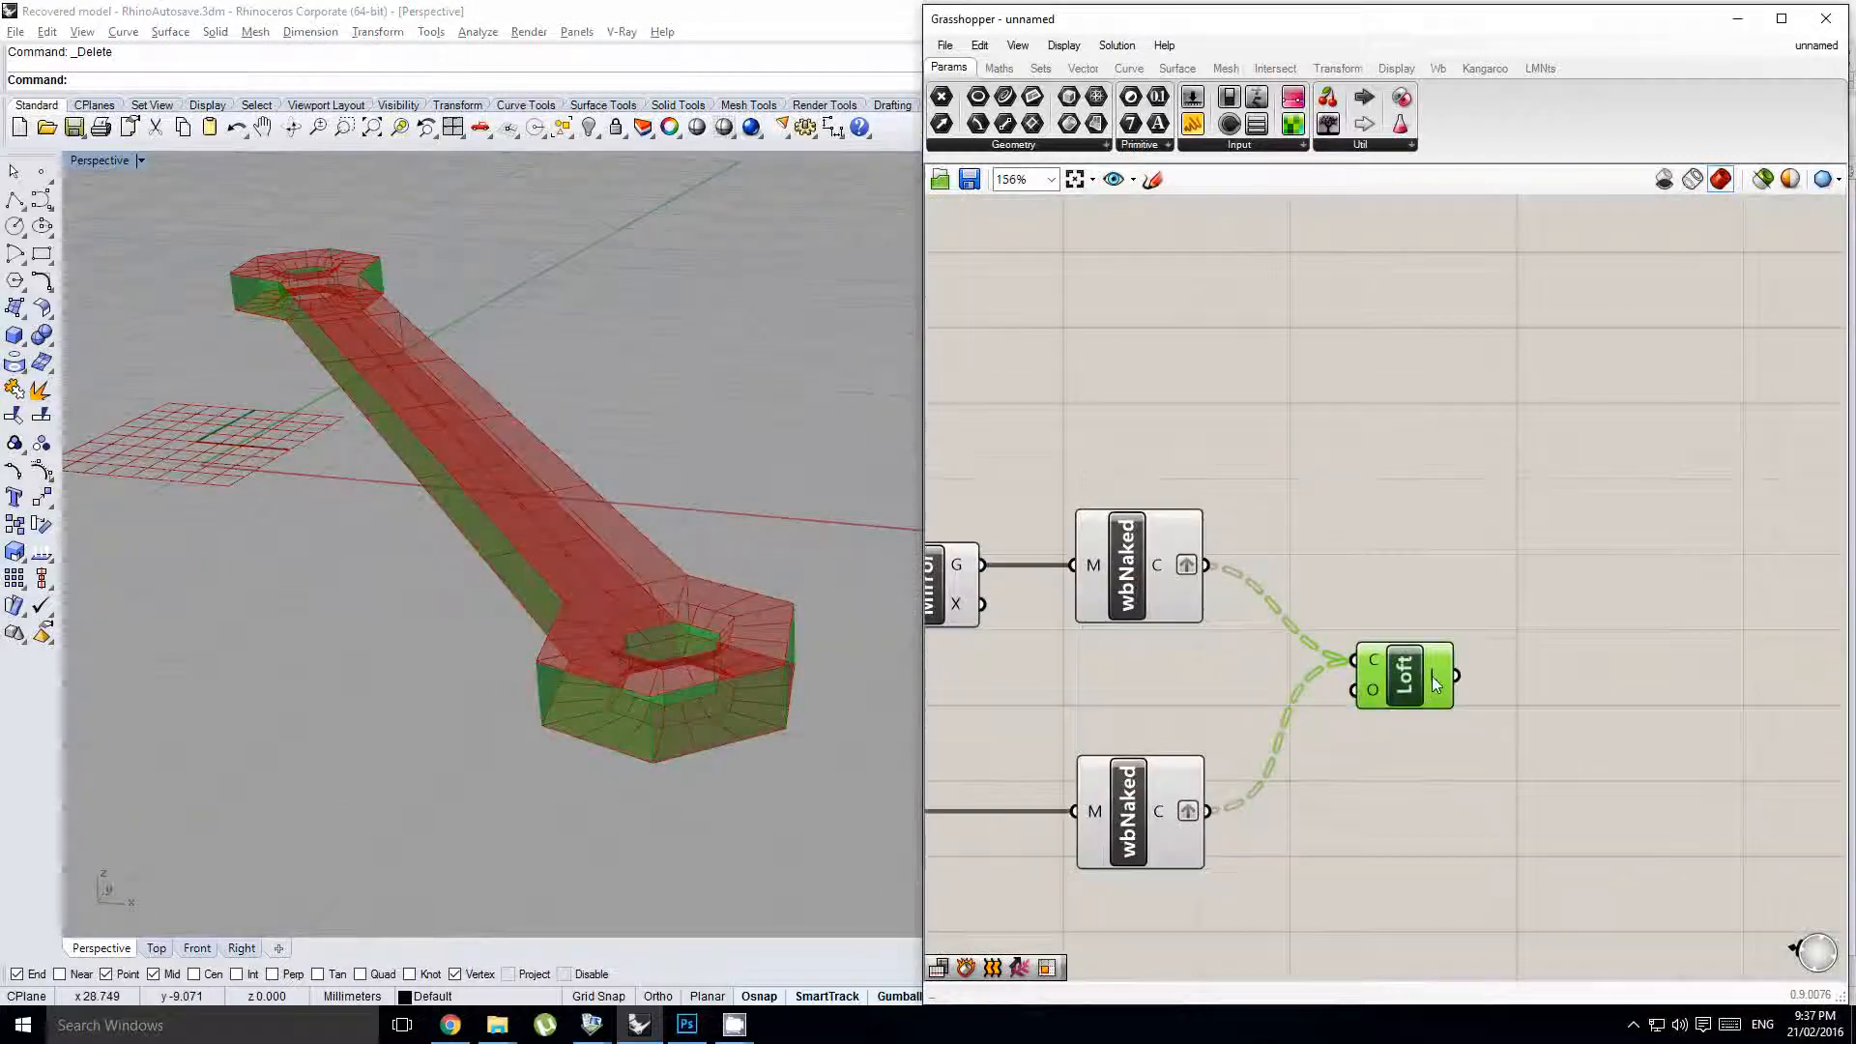
- Duplicate the upstream DeBrep and Mesh UV pair and place the copies beside the new Loft
scroll(1549, 654, down, 2)
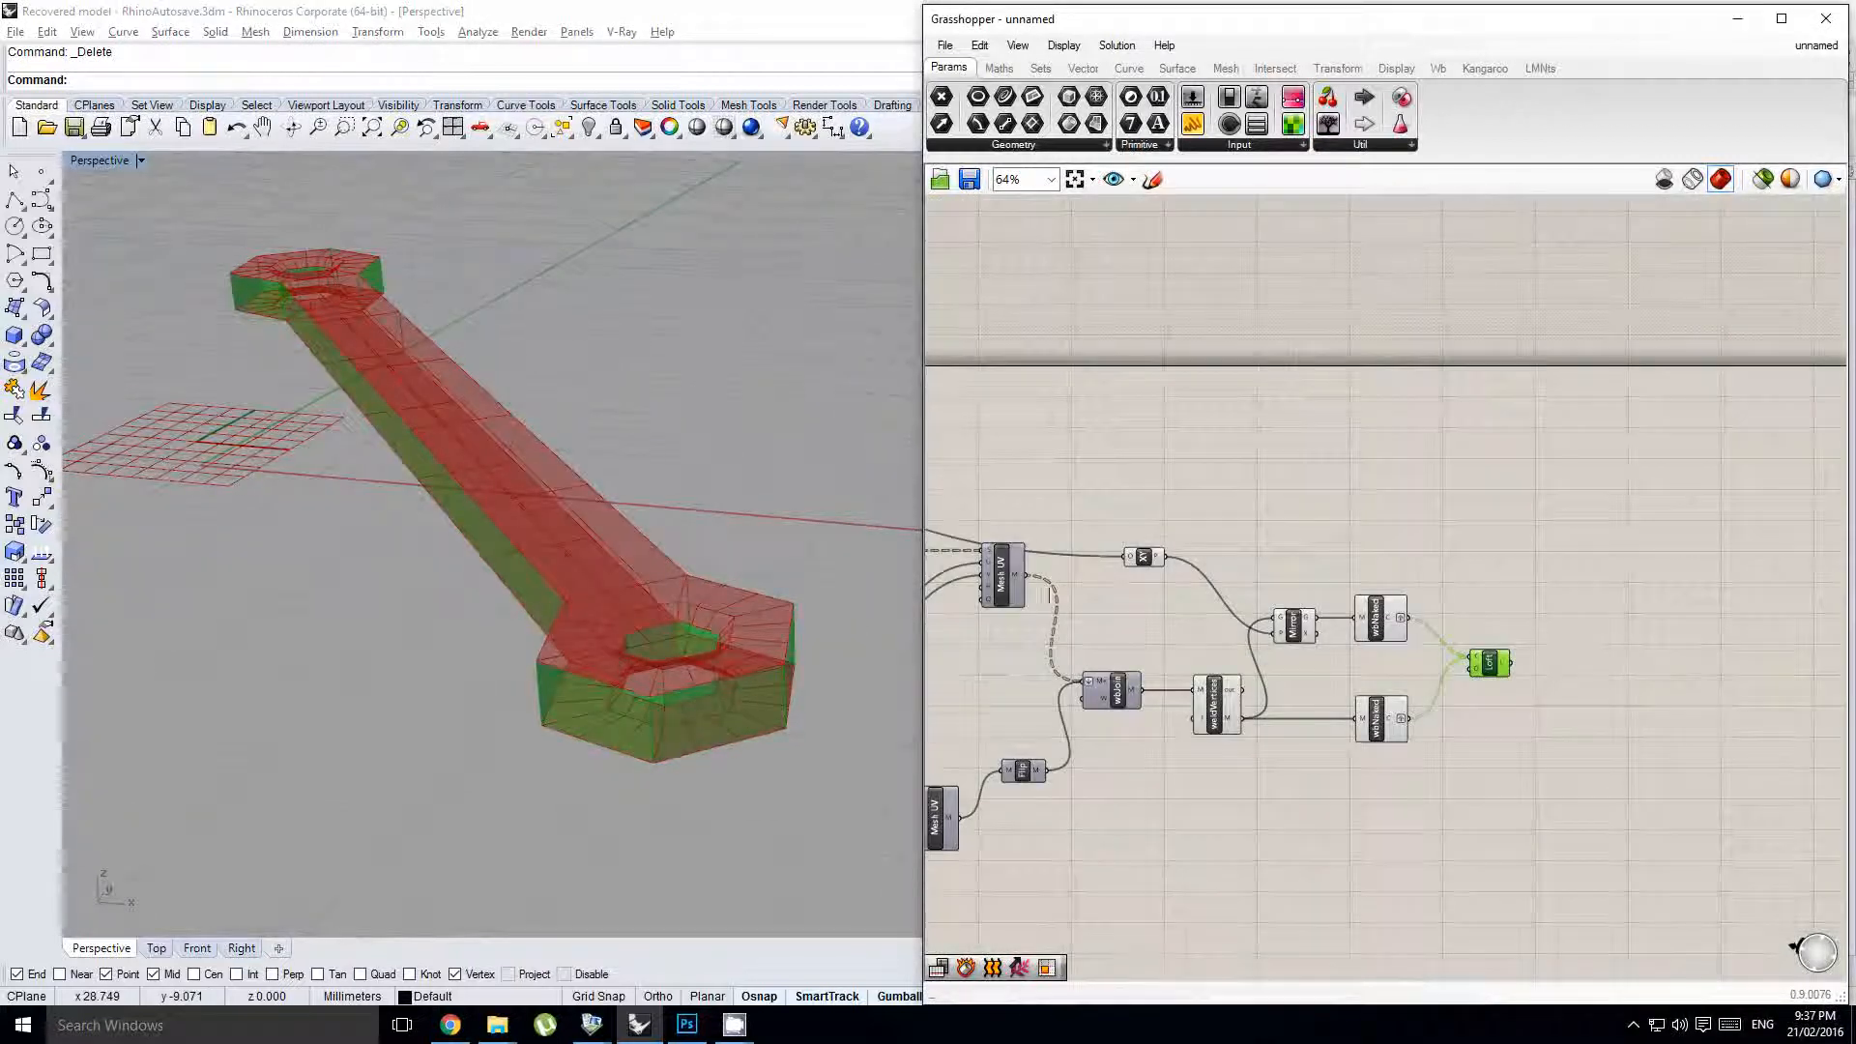
right_drag(1062, 612, 1259, 633)
click(1112, 628)
shift+click(1209, 597)
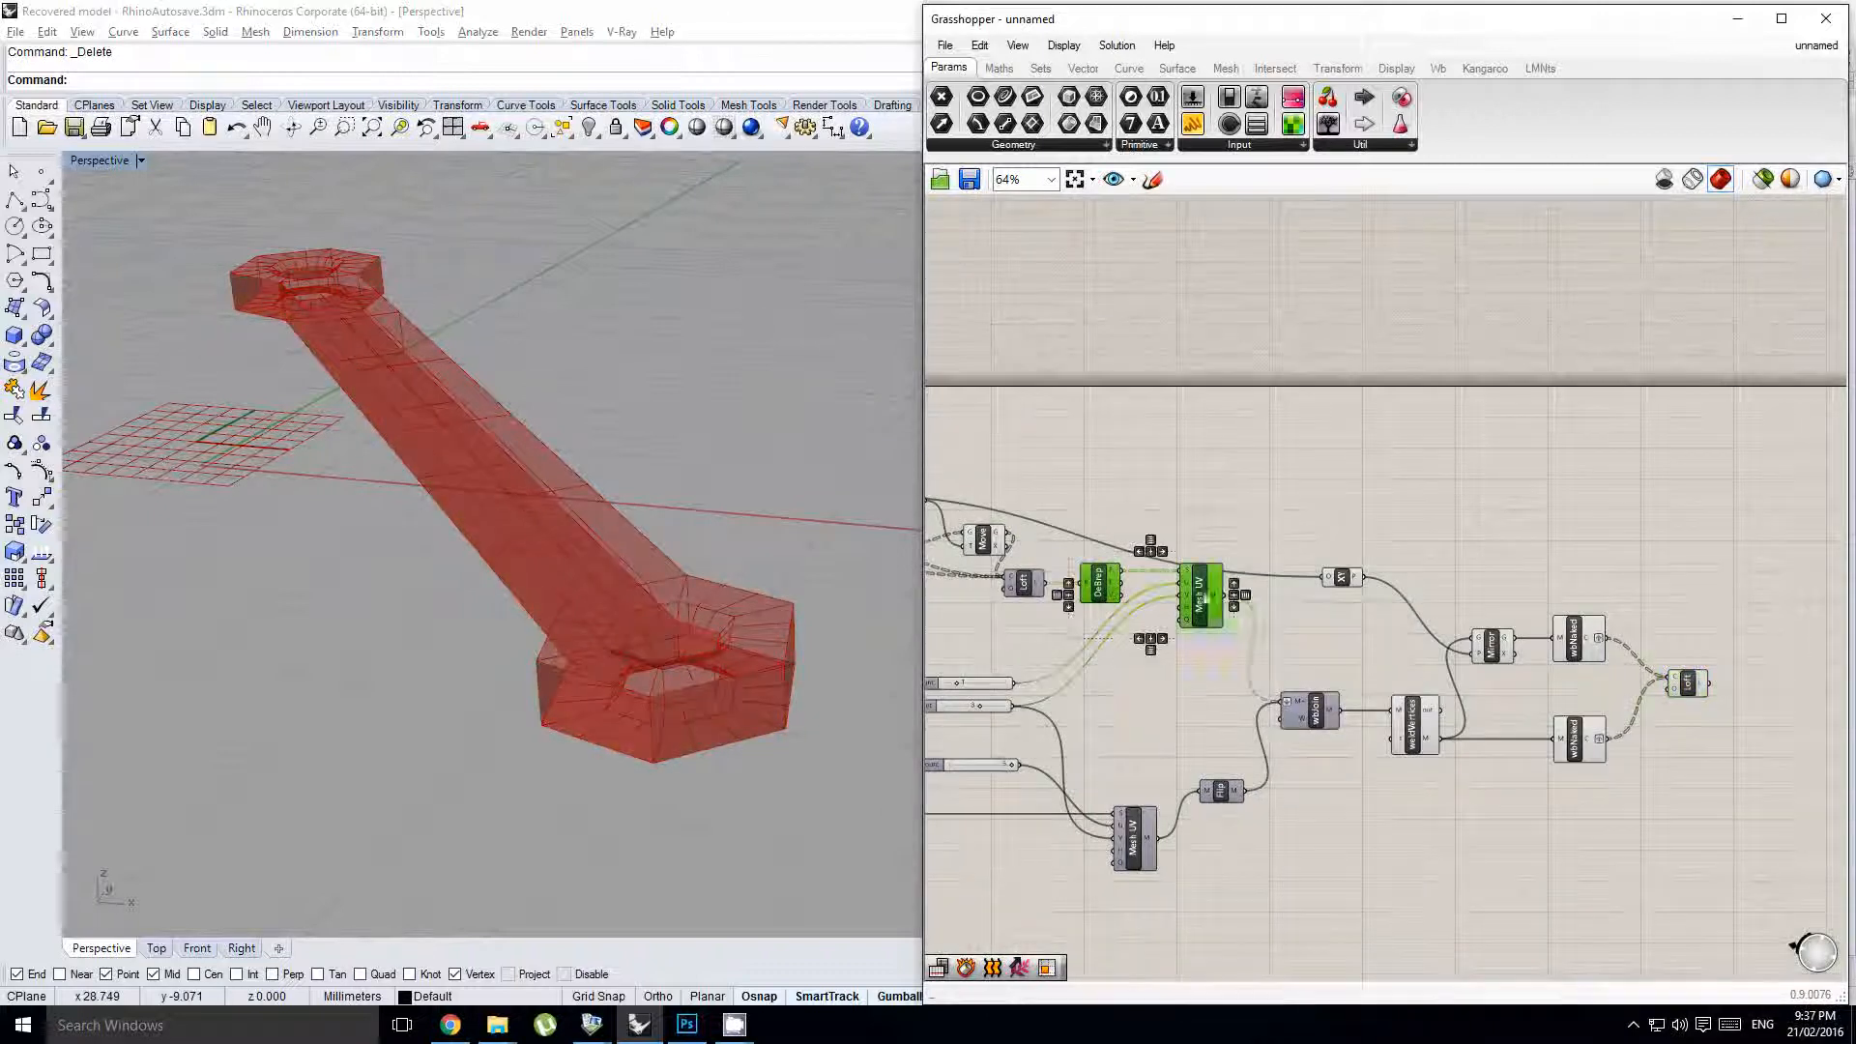
scroll(1216, 652, down, 2)
drag(1505, 665, 1582, 667)
scroll(1582, 667, up, 2)
click(1479, 688)
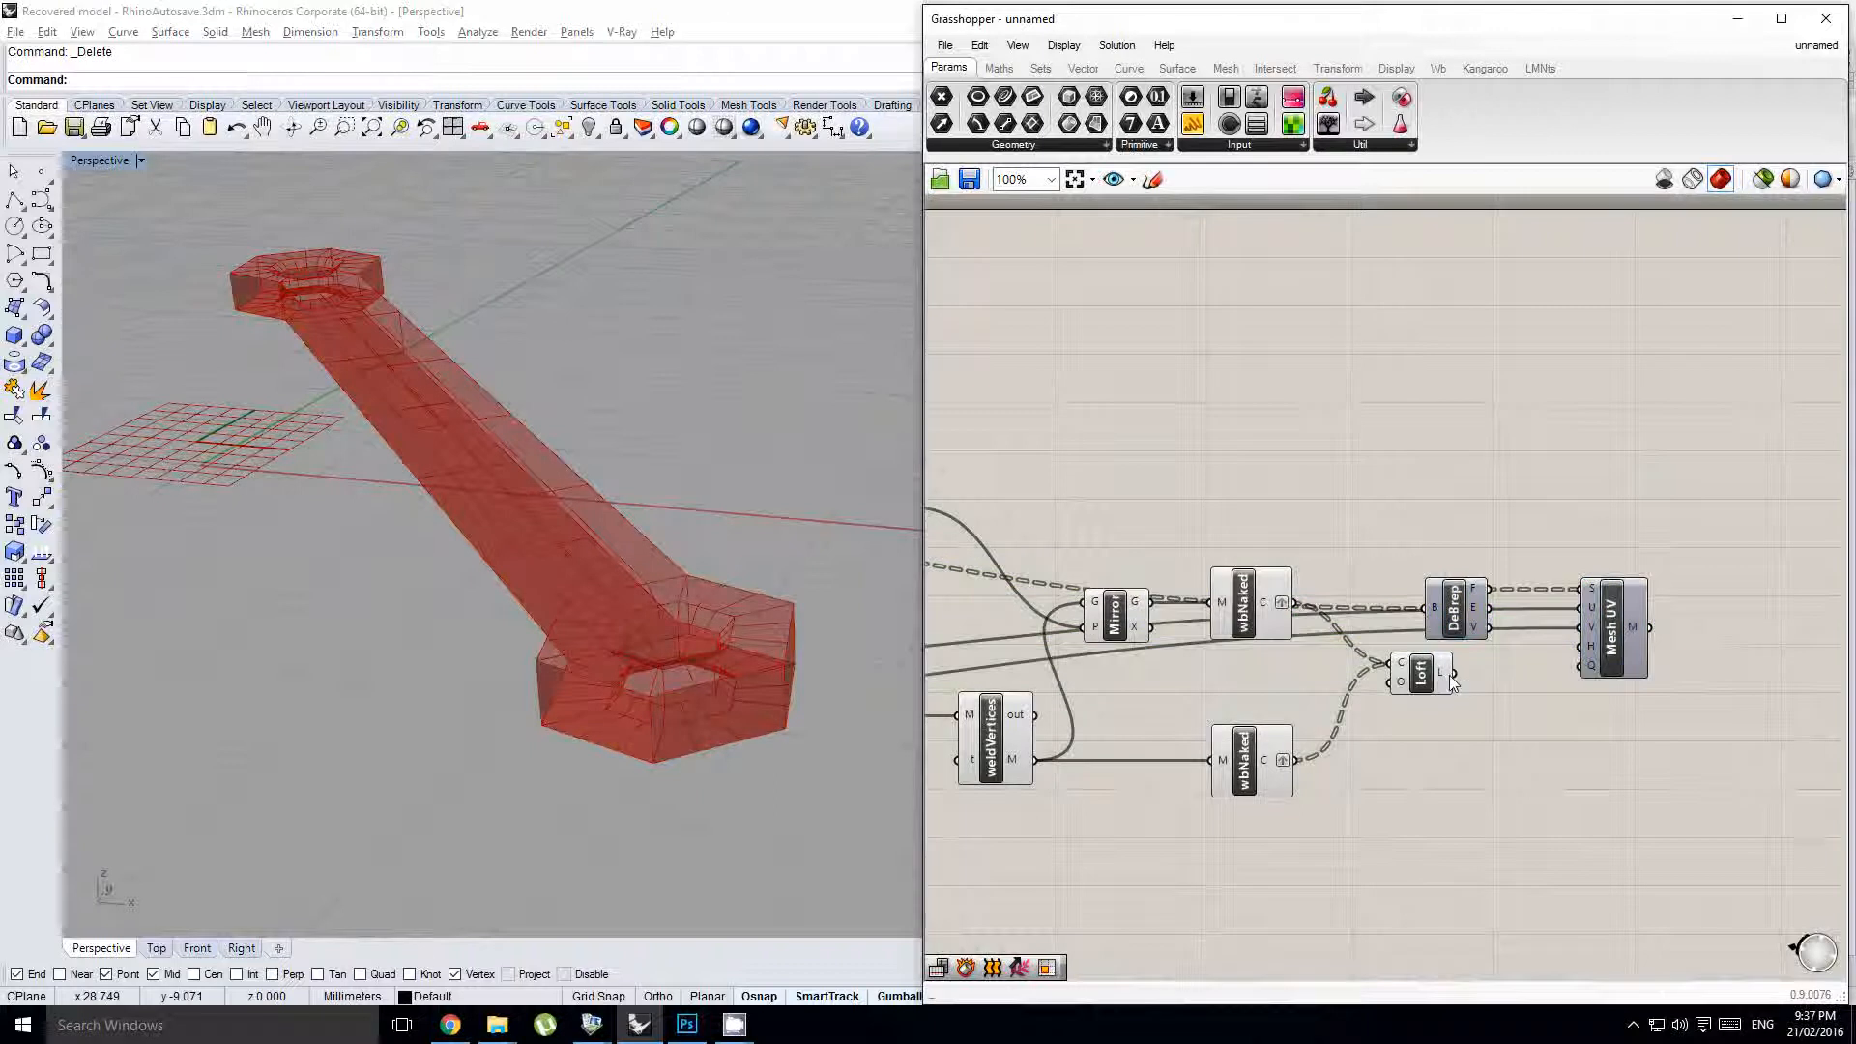
- Connect the Loft output to the copied DeBrep and turn on the copied Mesh UV's preview
drag(1451, 680, 1510, 626)
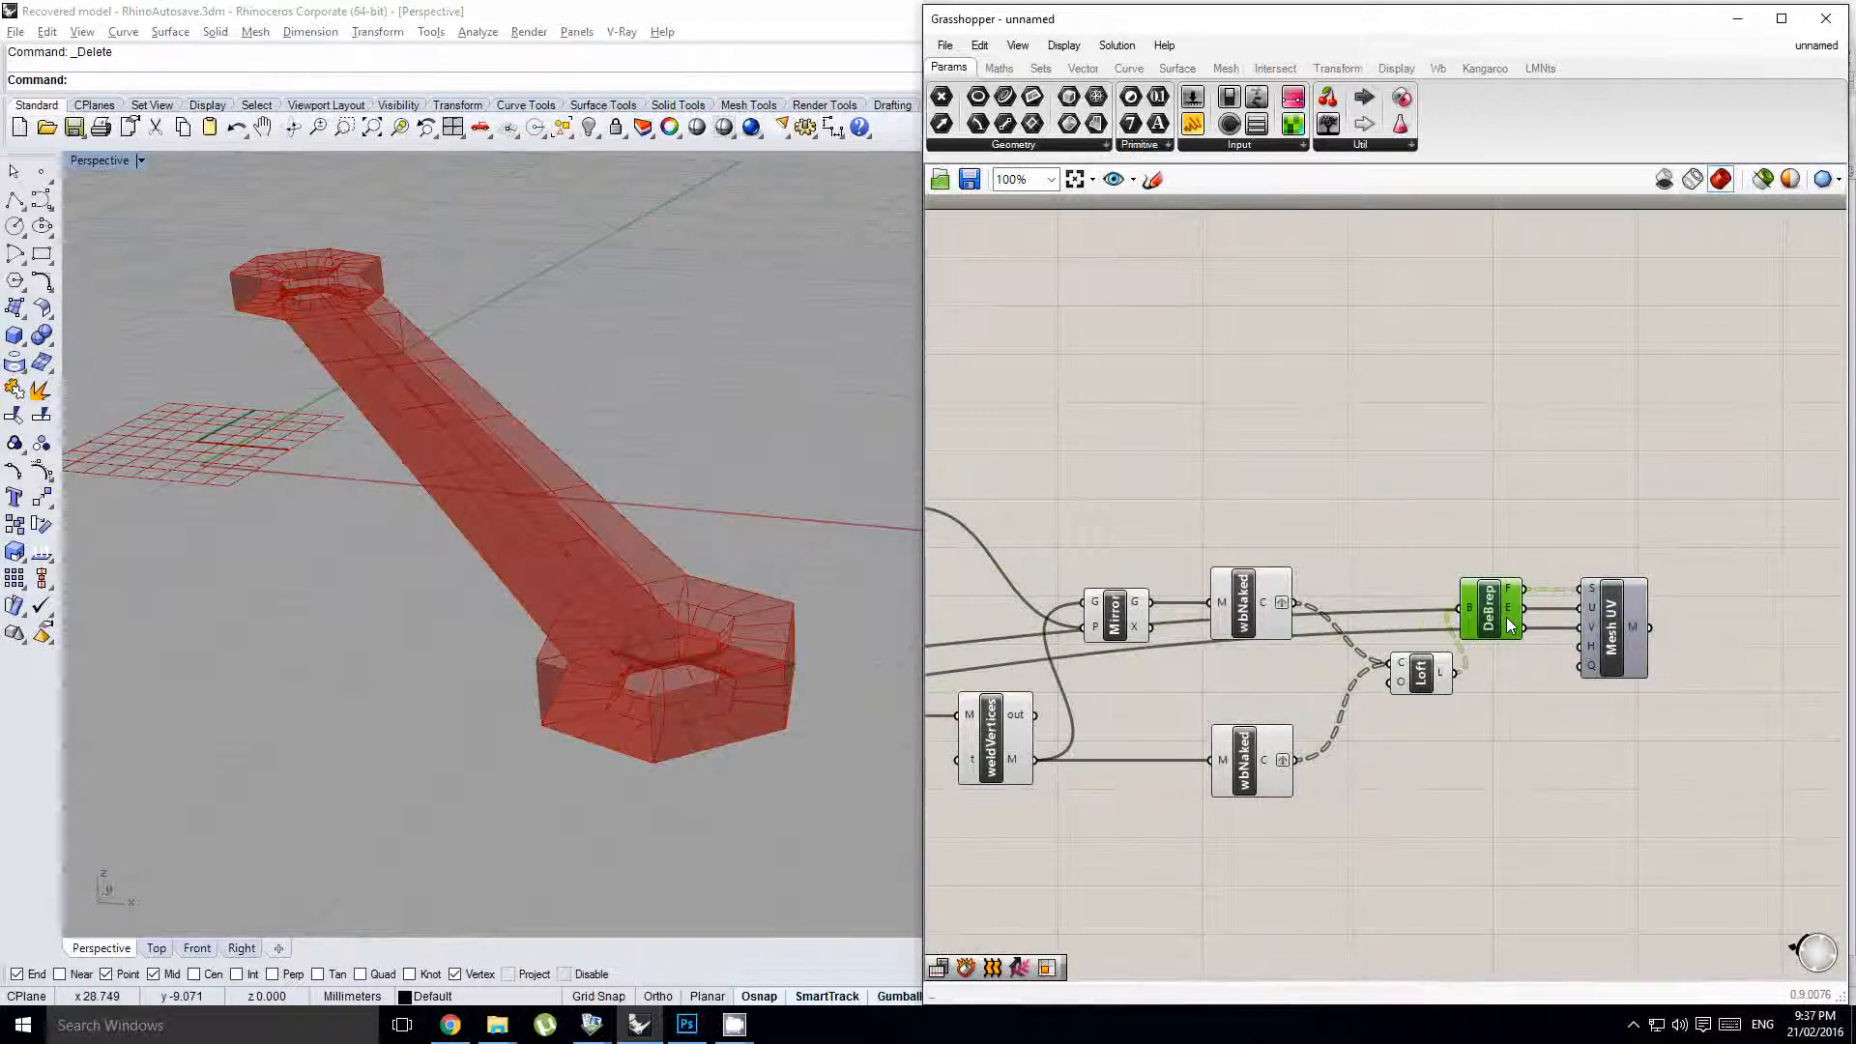
click(1600, 625)
right_drag(630, 734, 716, 570)
middle_click(1637, 625)
click(1672, 584)
click(1511, 628)
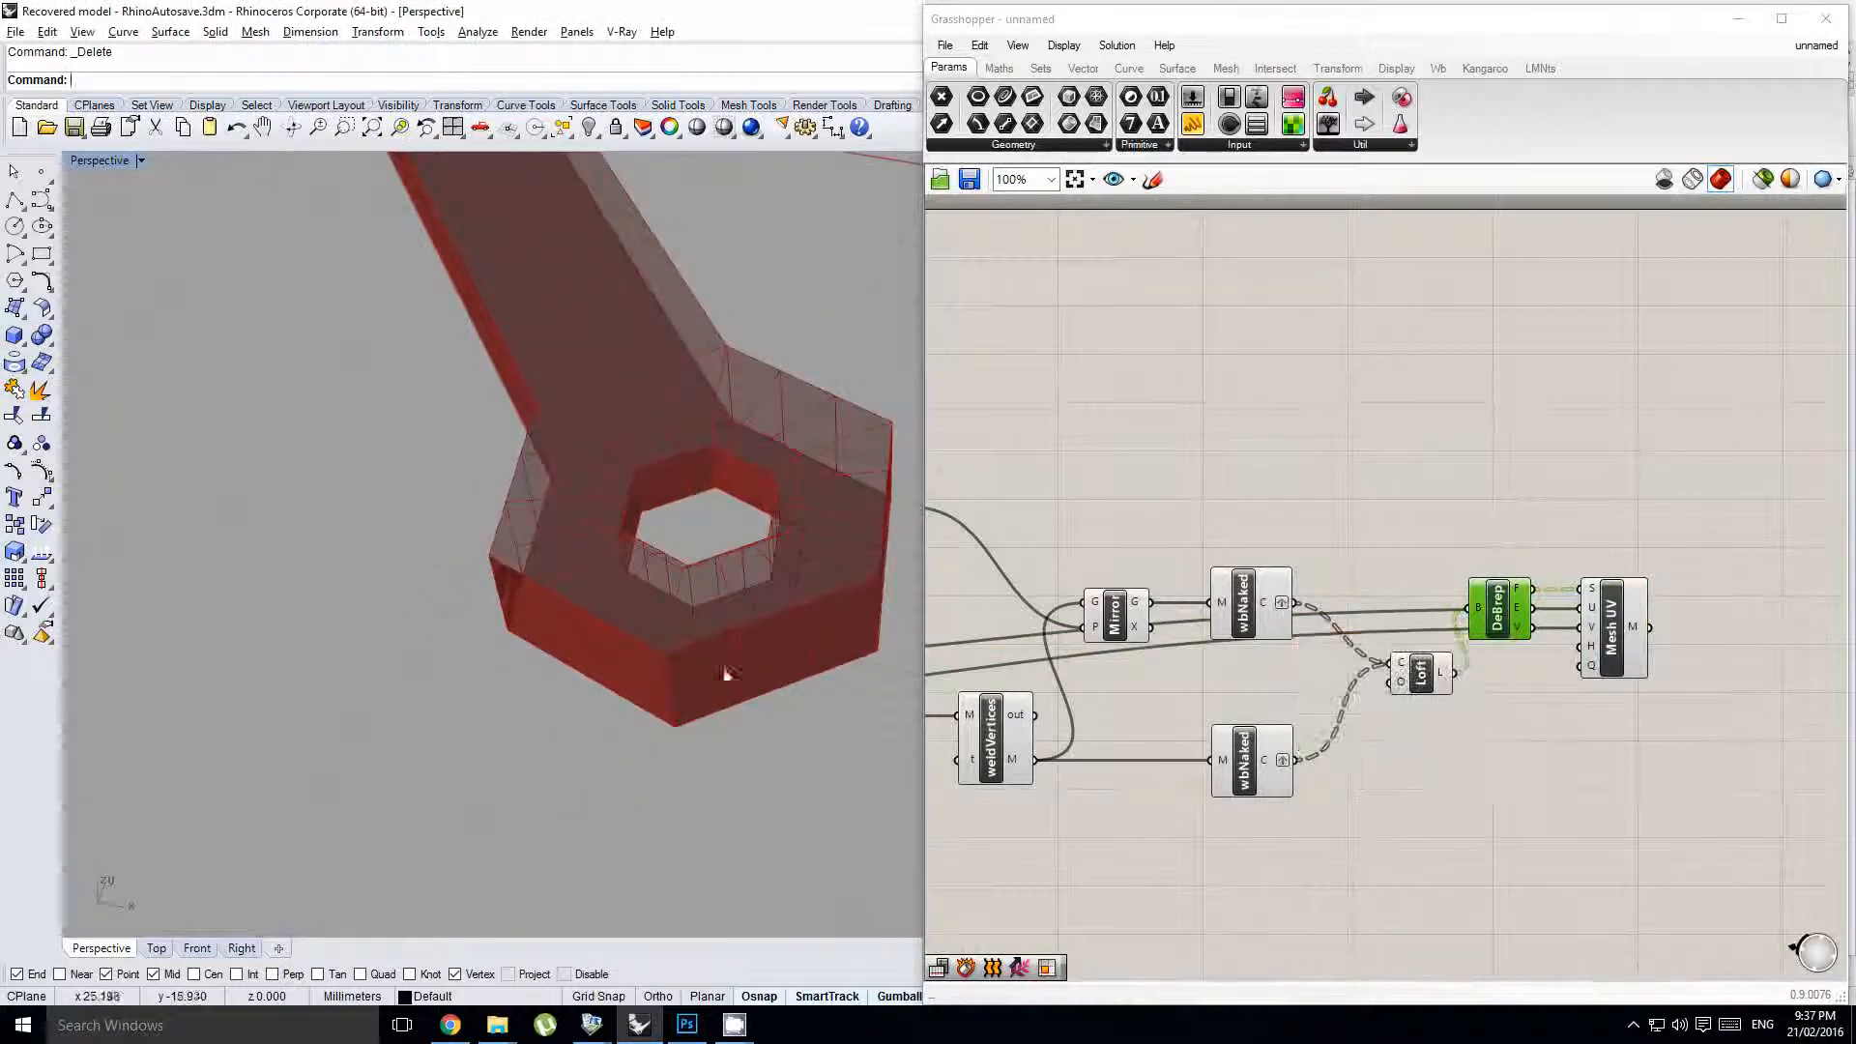
- Examine the side wall mesh around the ring and trace its wires back to the shared U Count and V Count sliders
right_drag(725, 676, 478, 609)
click(1614, 655)
right_drag(784, 696, 709, 671)
scroll(663, 518, up, 4)
right_drag(650, 568, 581, 626)
right_drag(1531, 667, 1815, 638)
click(1543, 663)
scroll(1675, 639, down, 3)
scroll(1680, 642, down, 1)
right_drag(1094, 658, 1214, 638)
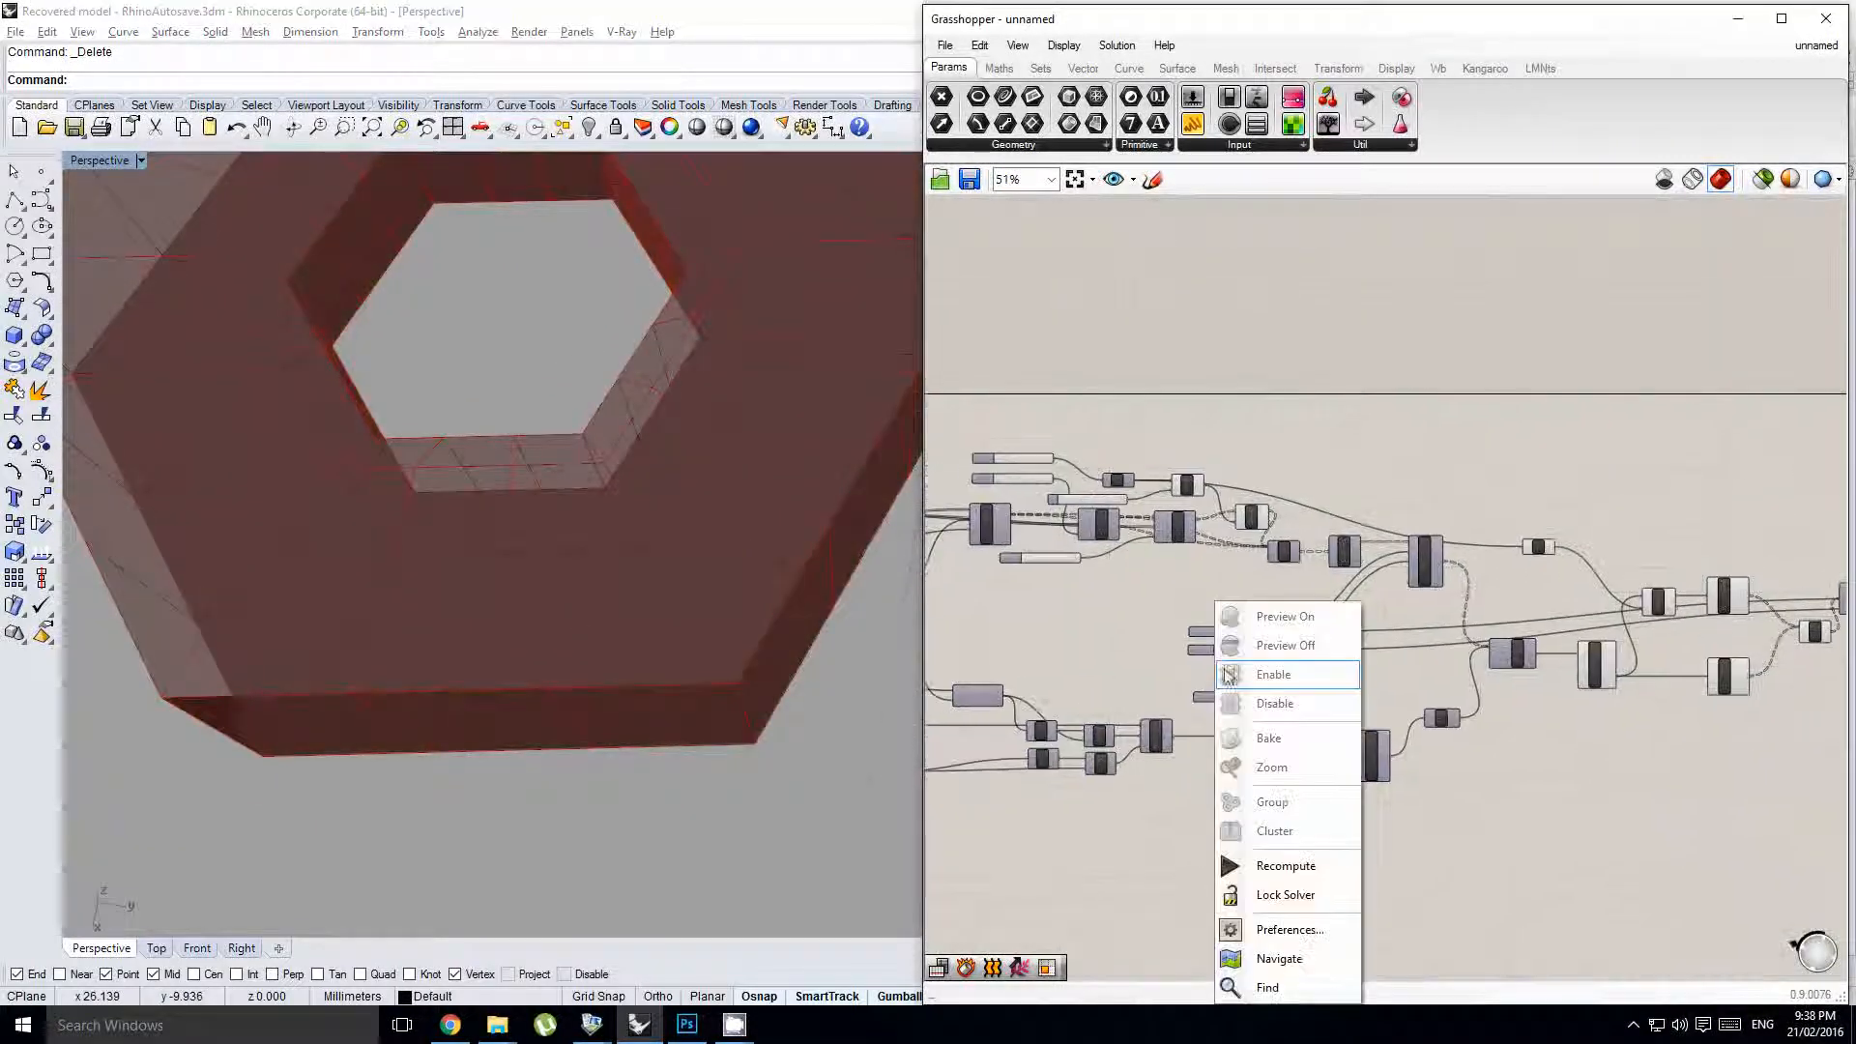
click(1199, 646)
scroll(1251, 648, up, 6)
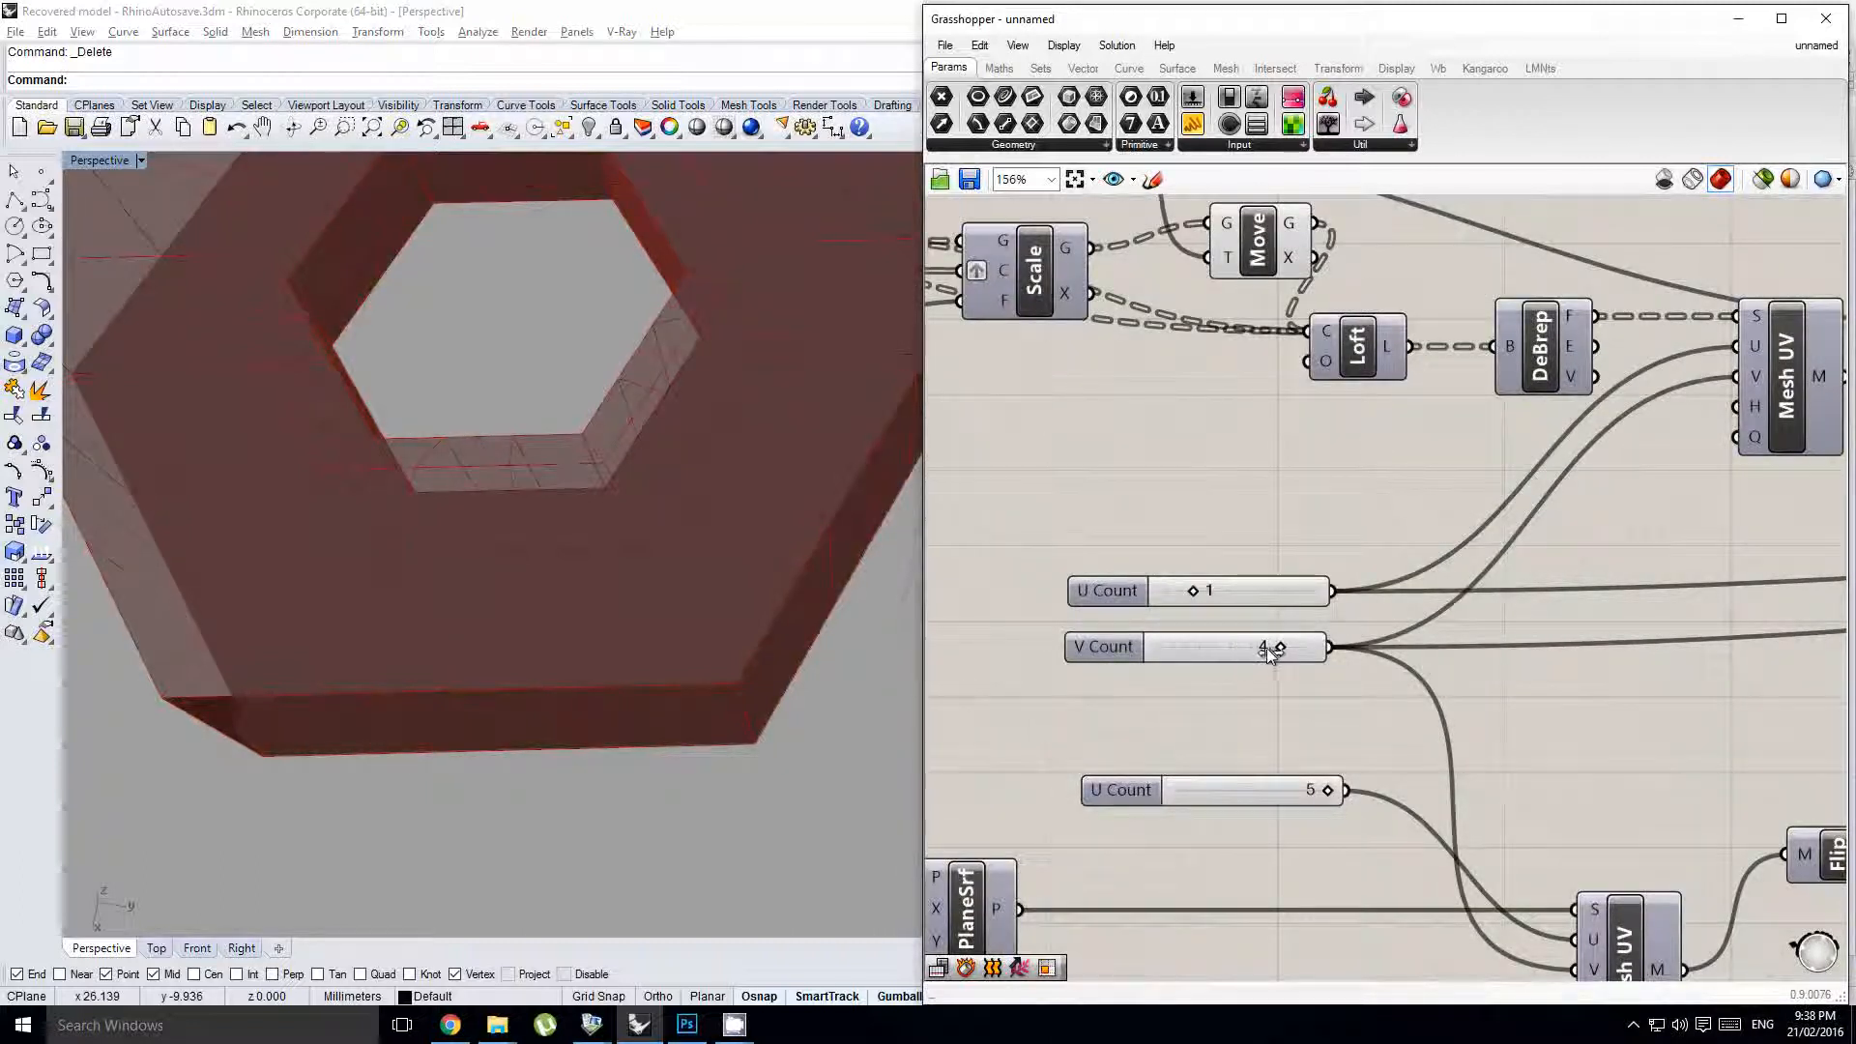
scroll(1338, 626, down, 6)
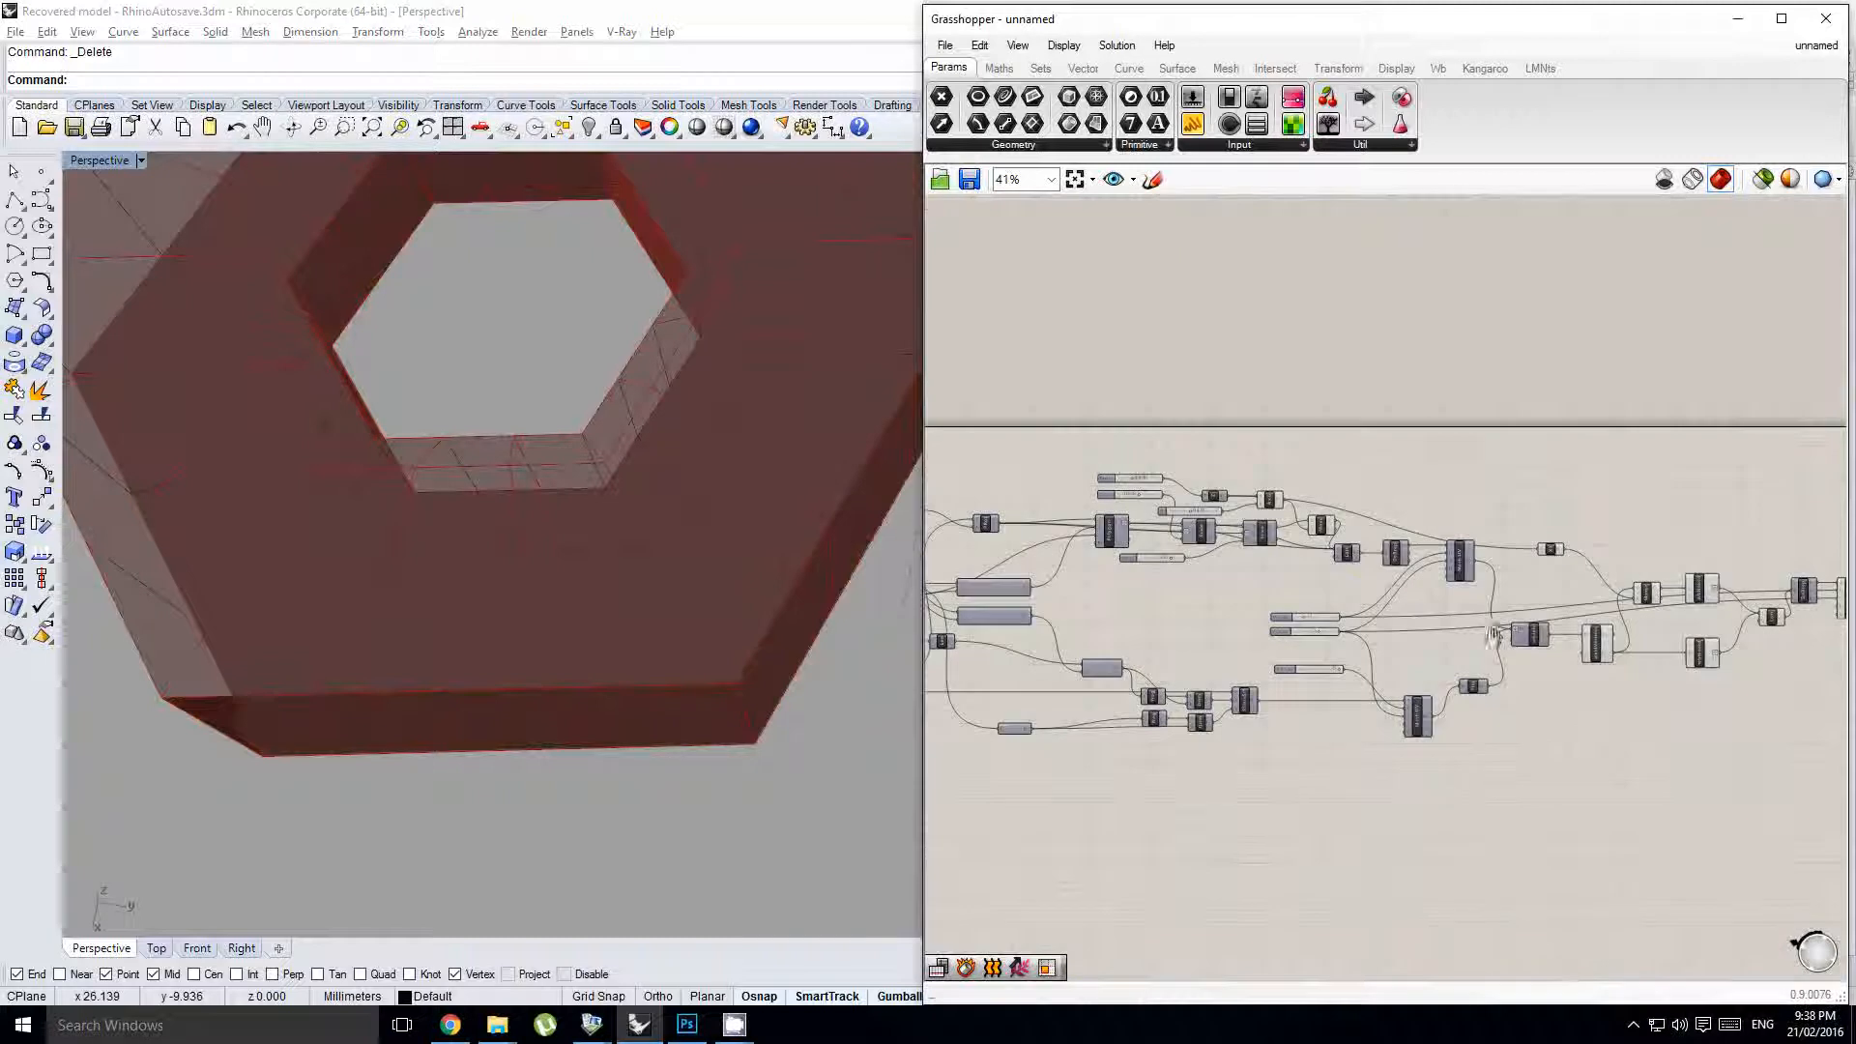
- Turn off the preview of weldVertices, Mirror, both wbNaked components and the Loft, leaving the side wall mesh displayed
right_drag(1474, 623, 1160, 664)
click(1422, 658)
scroll(1435, 674, up, 1)
drag(1464, 762, 1191, 551)
middle_click(1193, 551)
click(1255, 512)
right_drag(1331, 646, 1315, 595)
click(1438, 684)
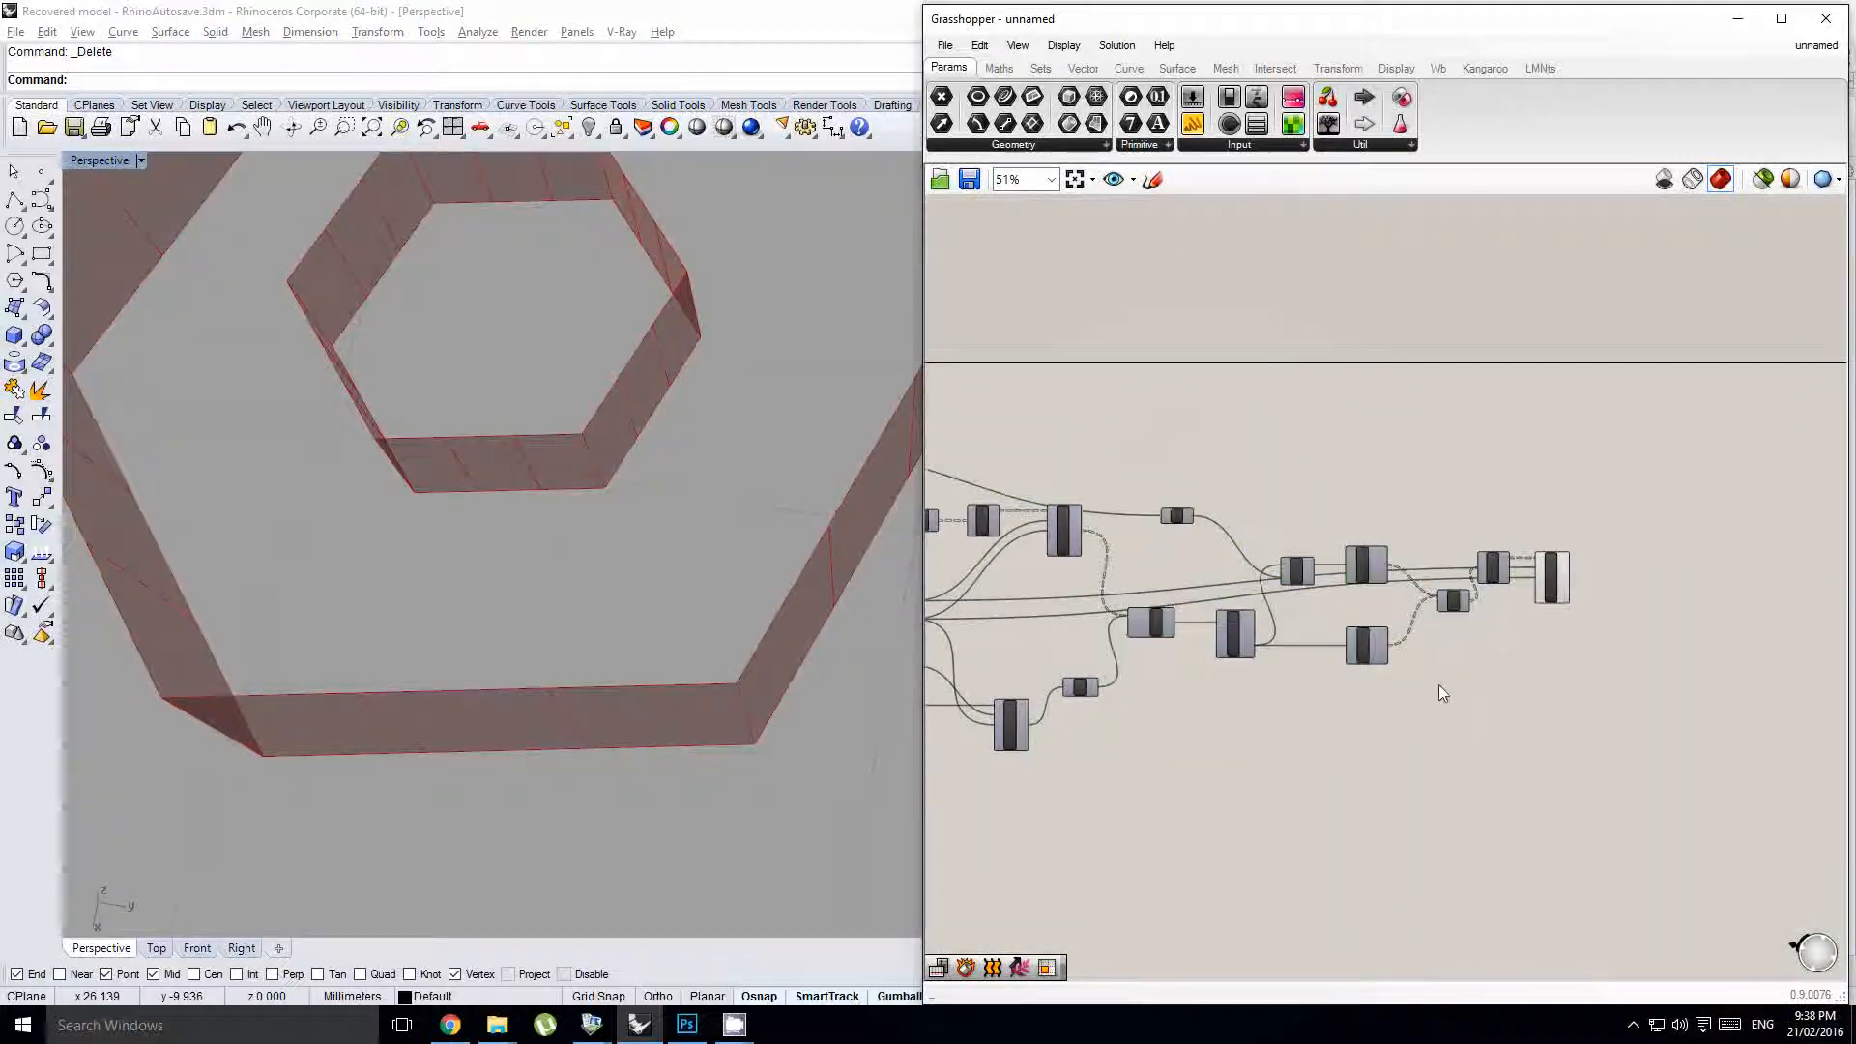
- Move the copied DeBrep and Mesh UV together farther away from the Loft
scroll(1506, 596, up, 4)
click(1504, 542)
shift+click(1622, 577)
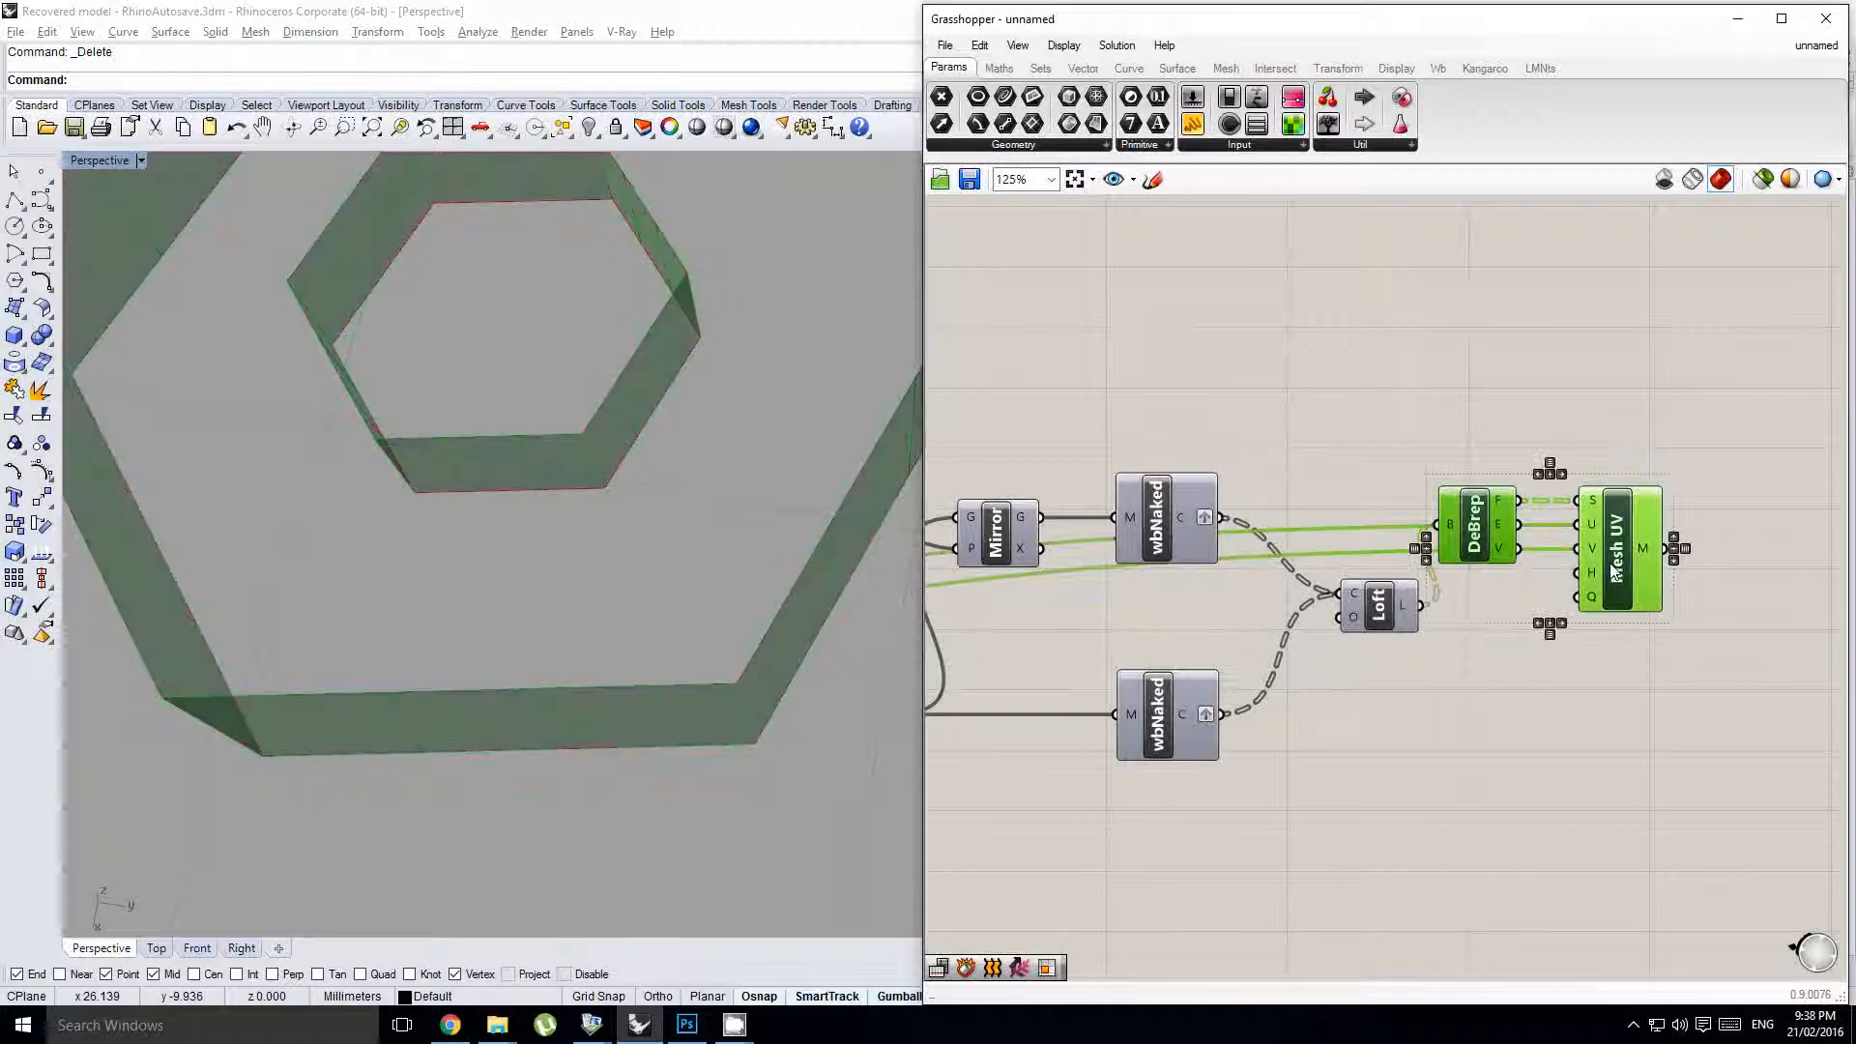
drag(1621, 577, 1771, 577)
click(1636, 758)
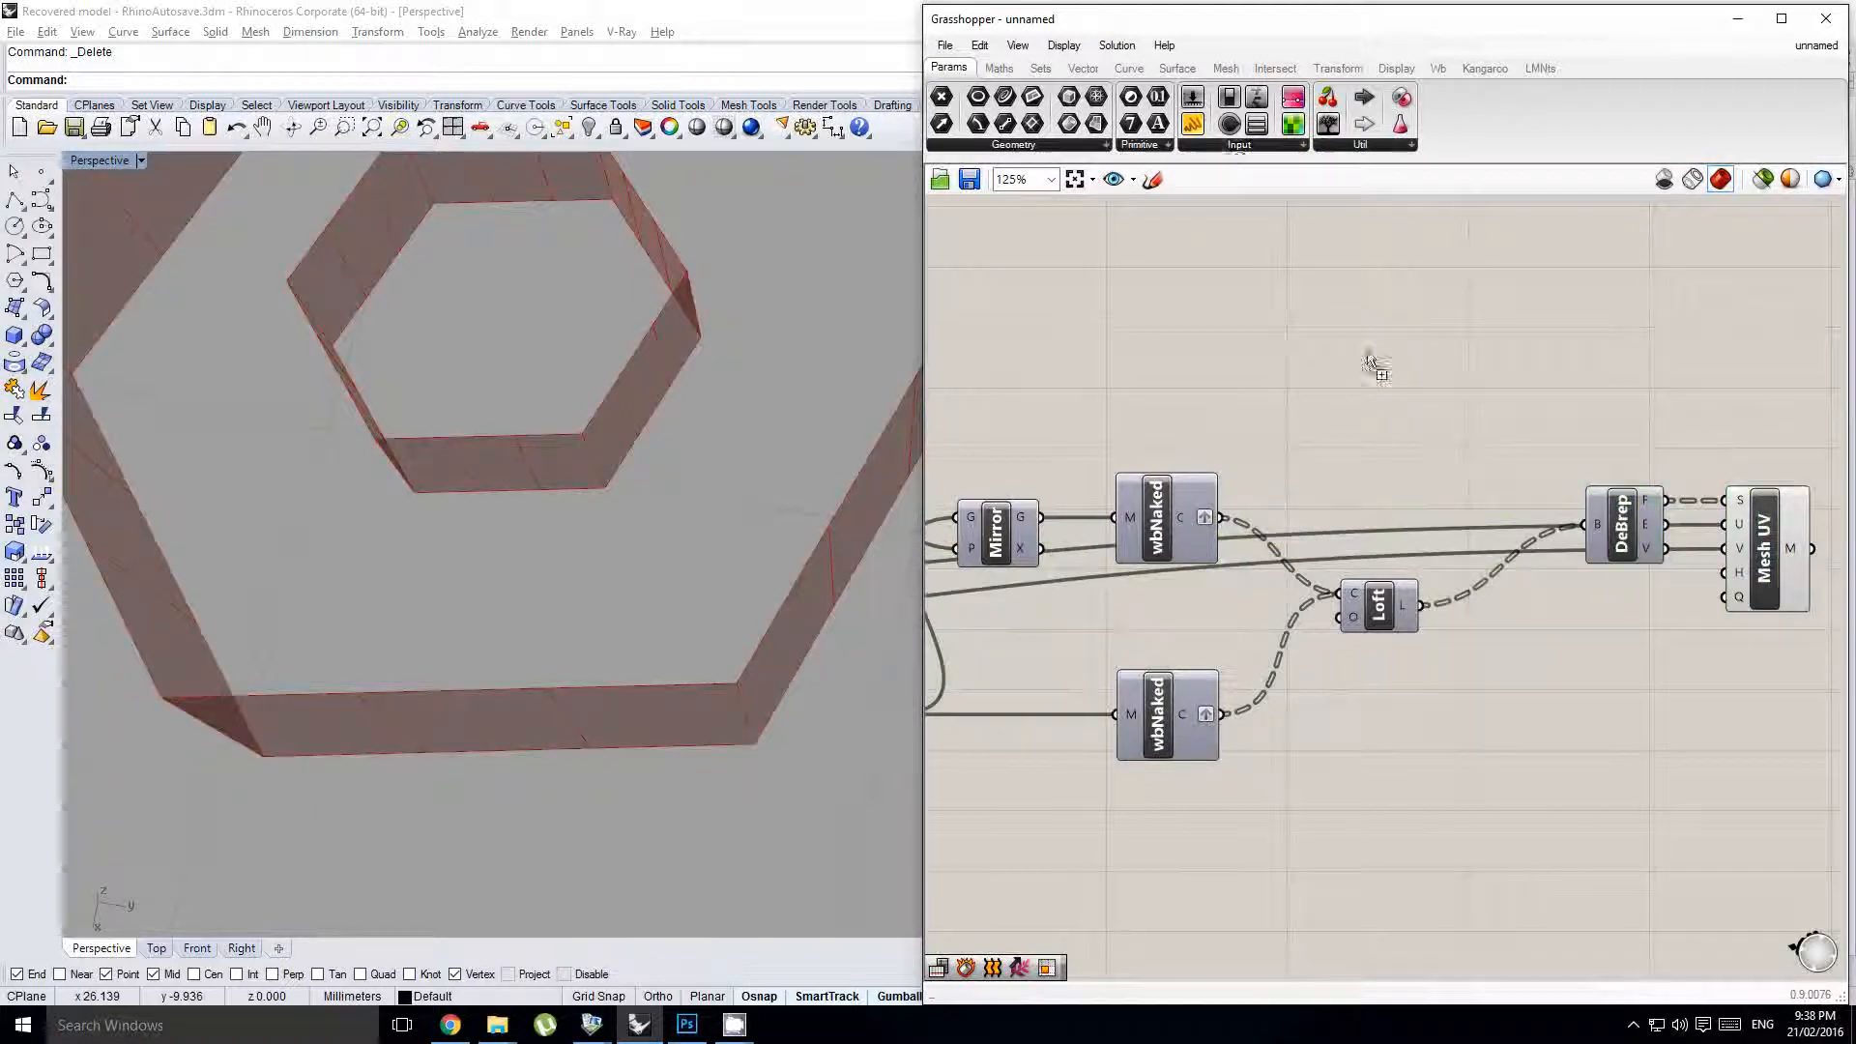
- Add a number slider above the Loft and set its rounding to integers
drag(1369, 362, 1356, 406)
double_click(1366, 413)
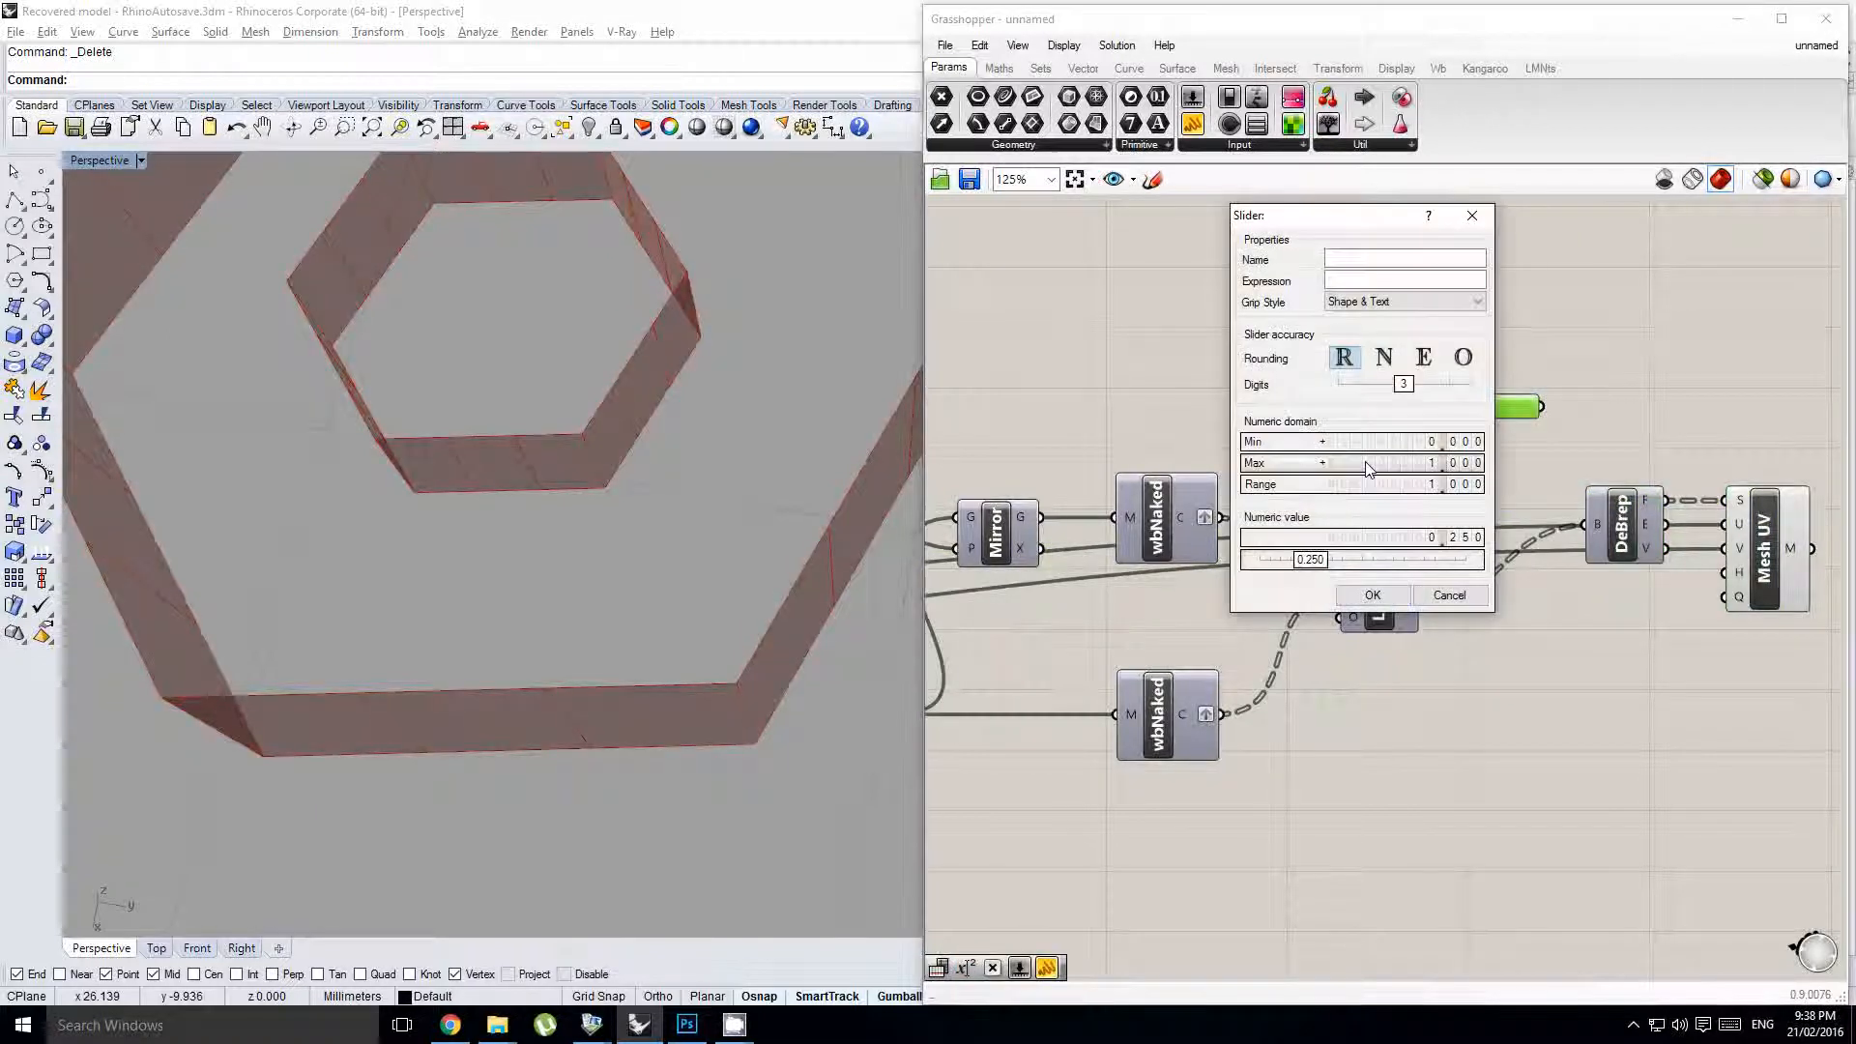
click(1384, 364)
click(1378, 592)
- Replace the copied Mesh UV's U count source with the new integer slider and set it to 2
right_drag(1648, 460, 1527, 466)
click(1526, 466)
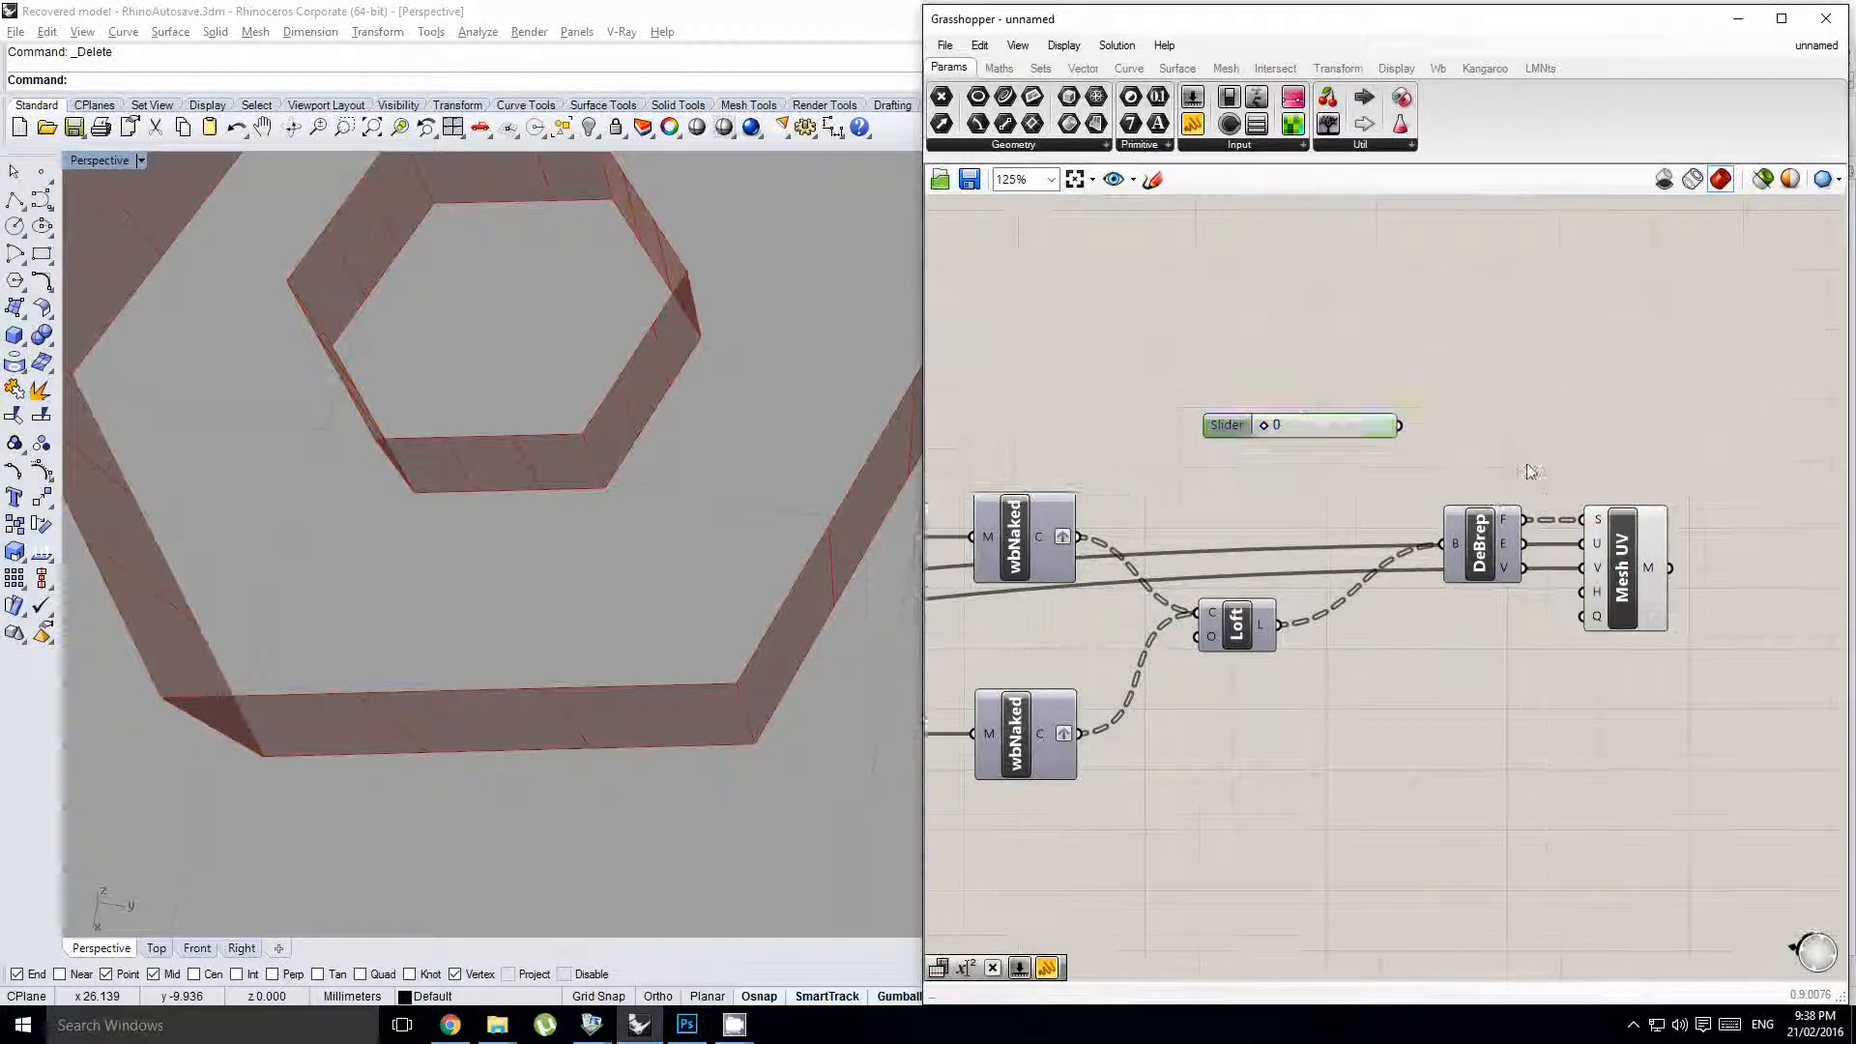
drag(1589, 553, 1588, 553)
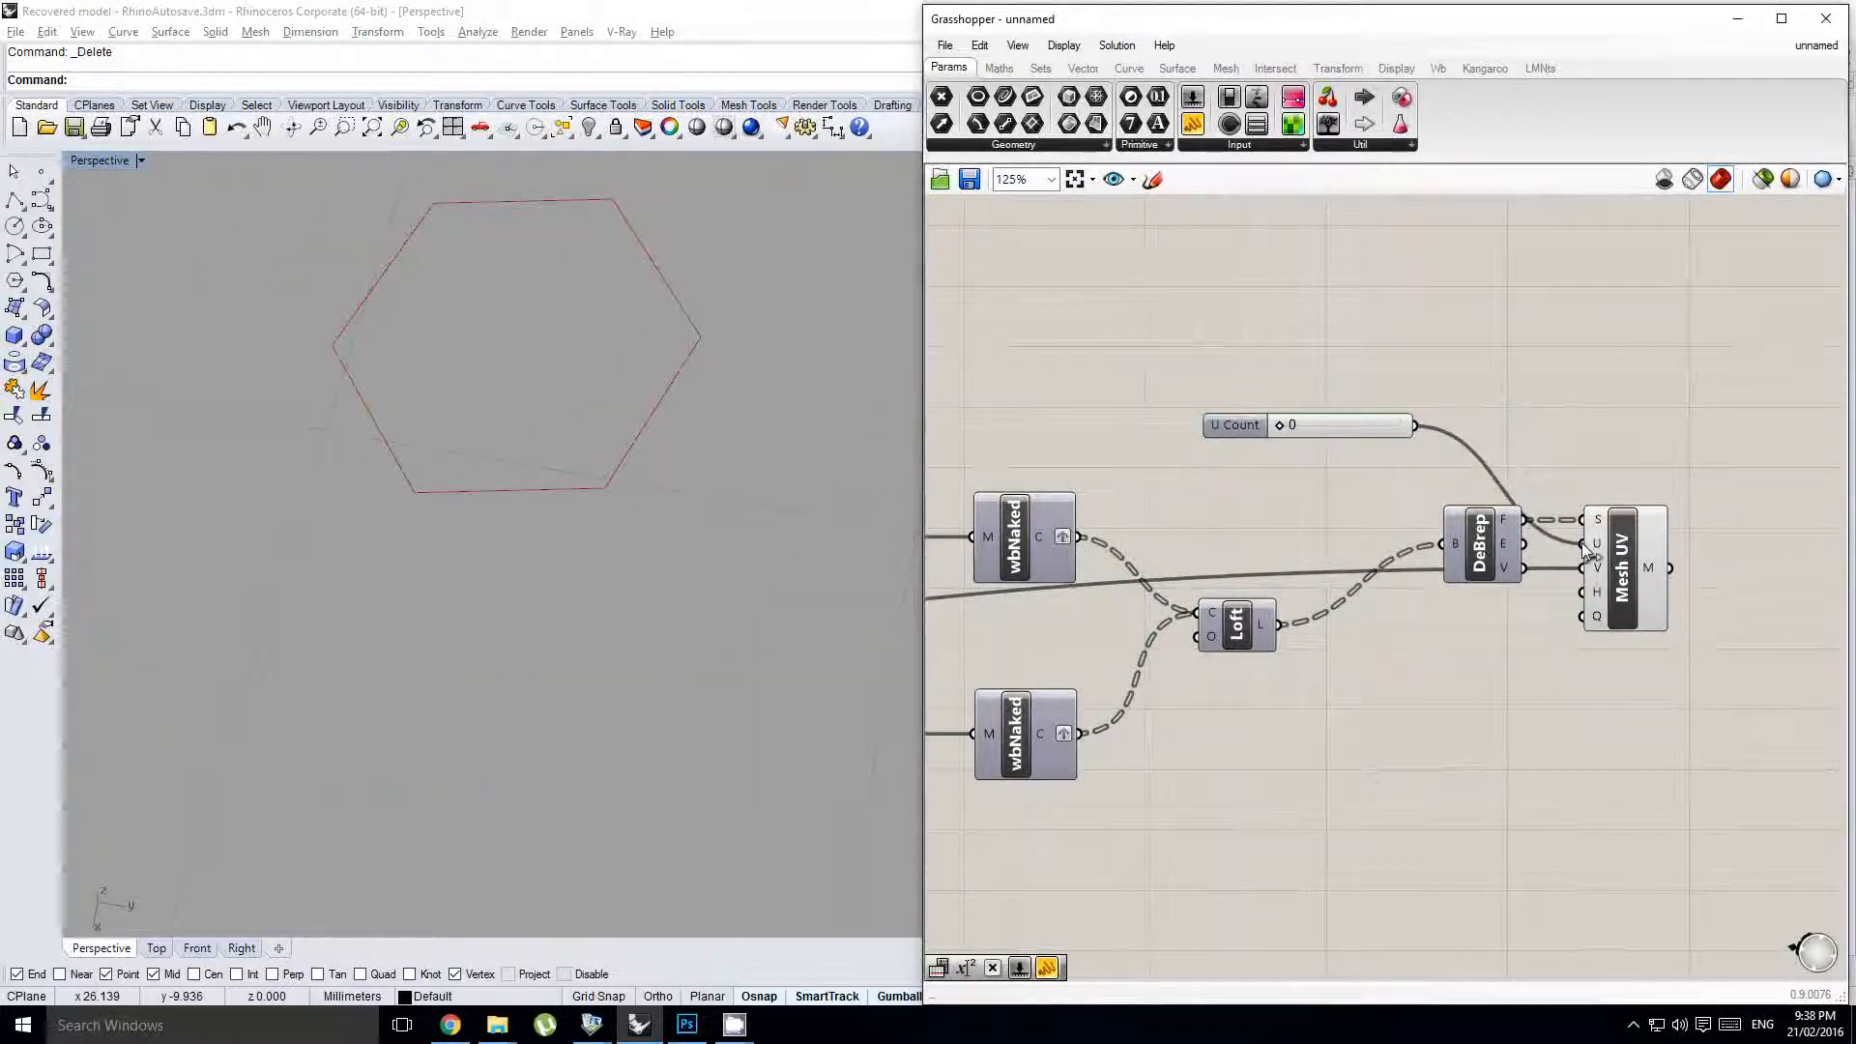
drag(1280, 425, 1300, 432)
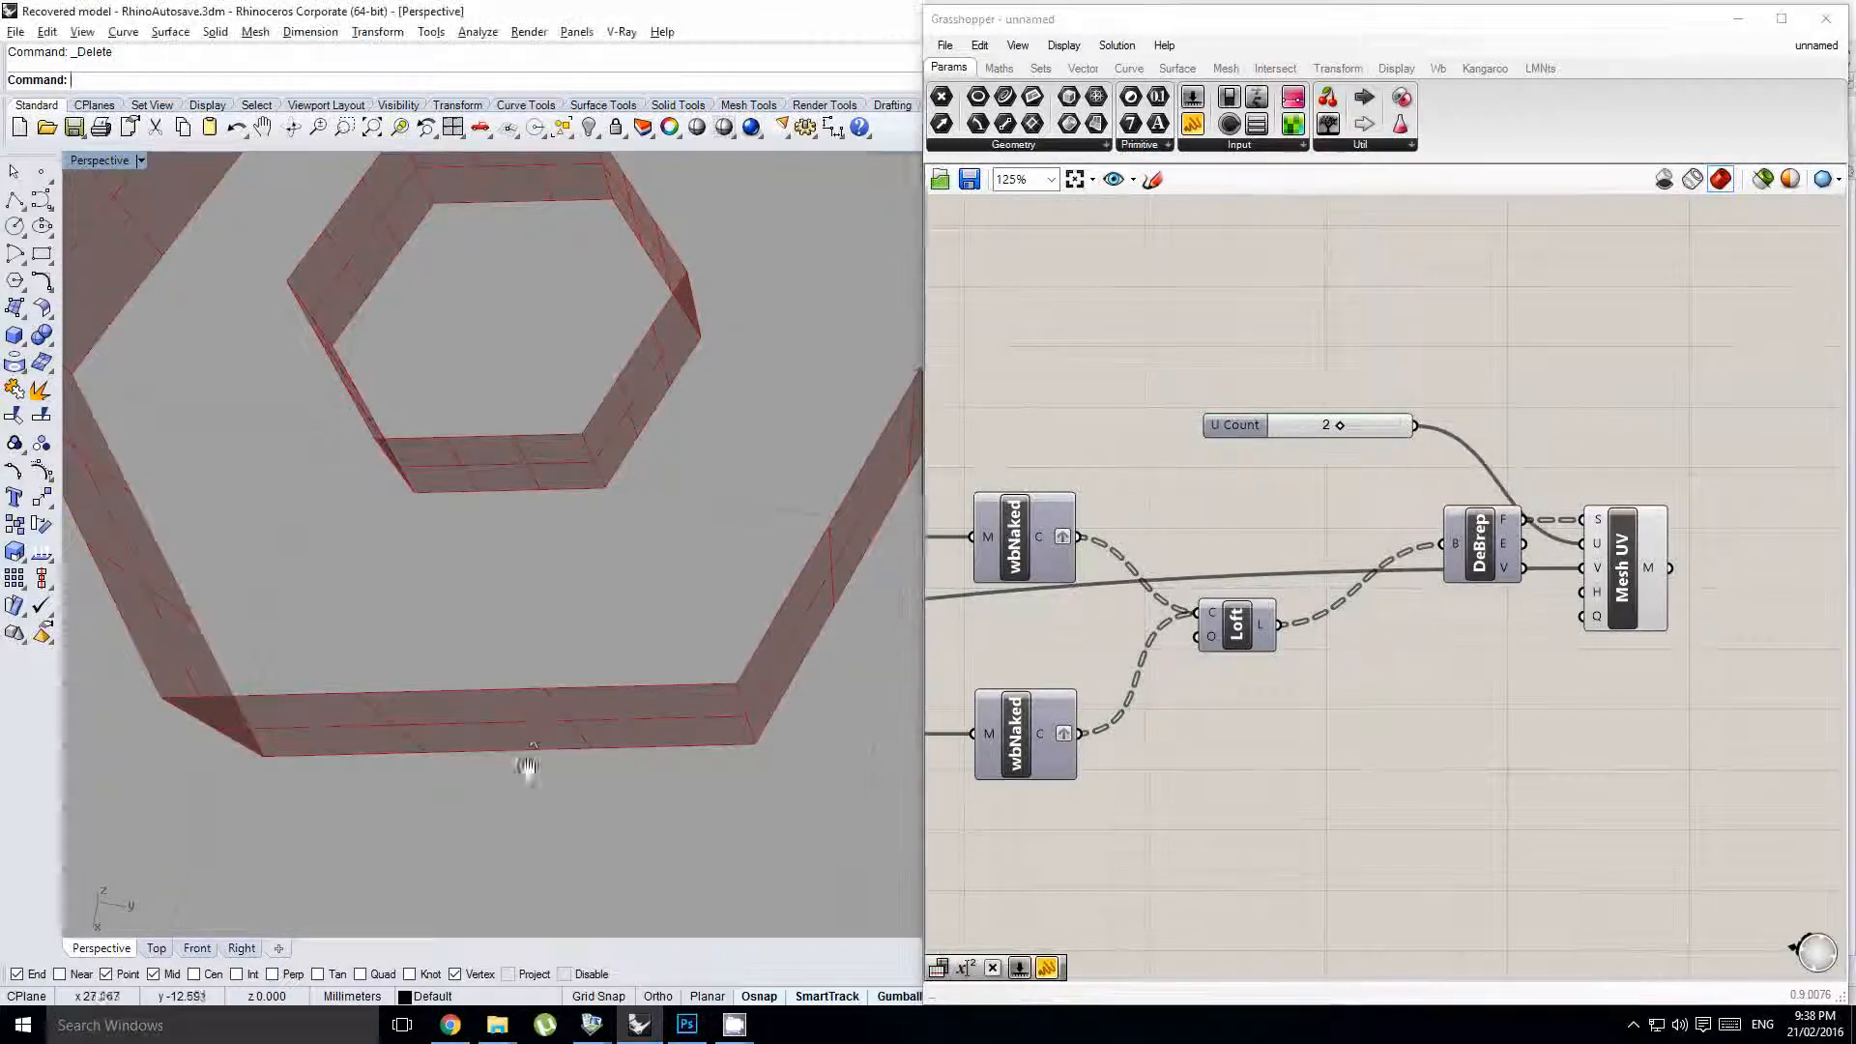
right_drag(531, 771, 629, 589)
scroll(1409, 481, down, 3)
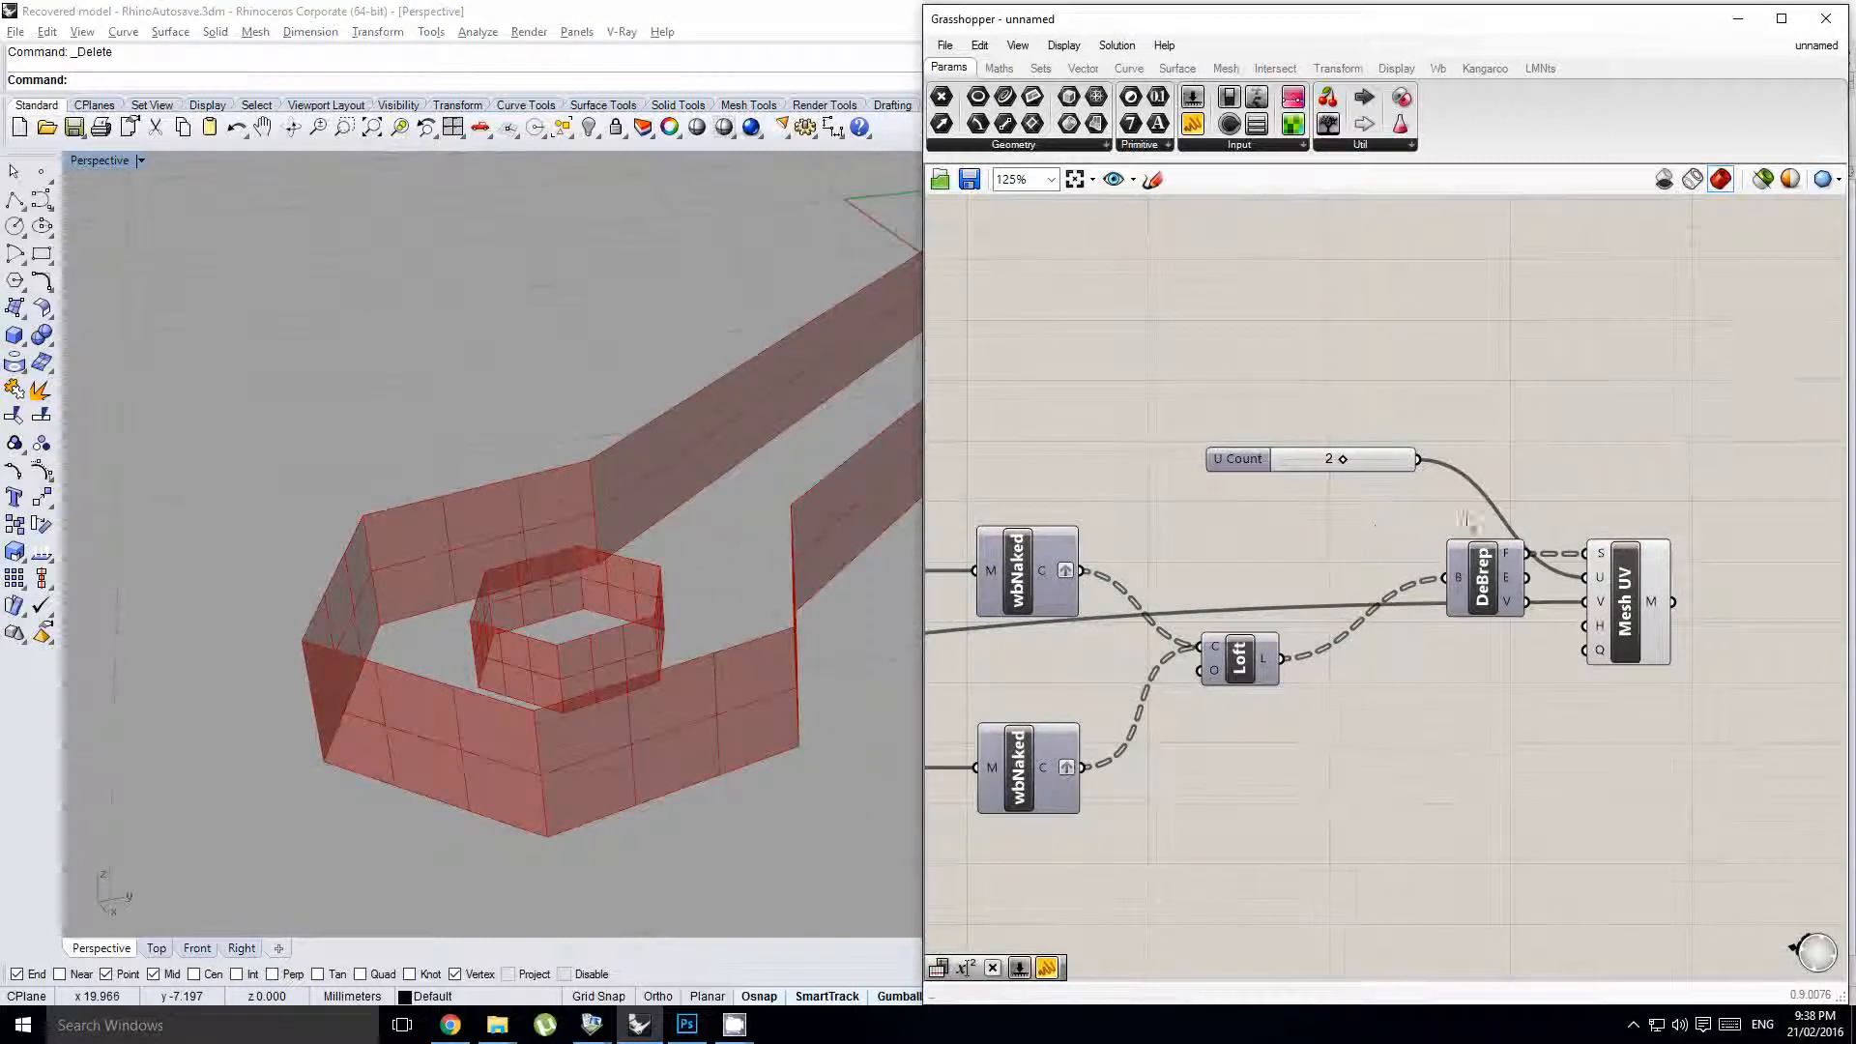
- Add a Weaverbird's Join Meshes component and connect the copied Mesh UV's mesh output to its mesh input
double_click(1656, 694)
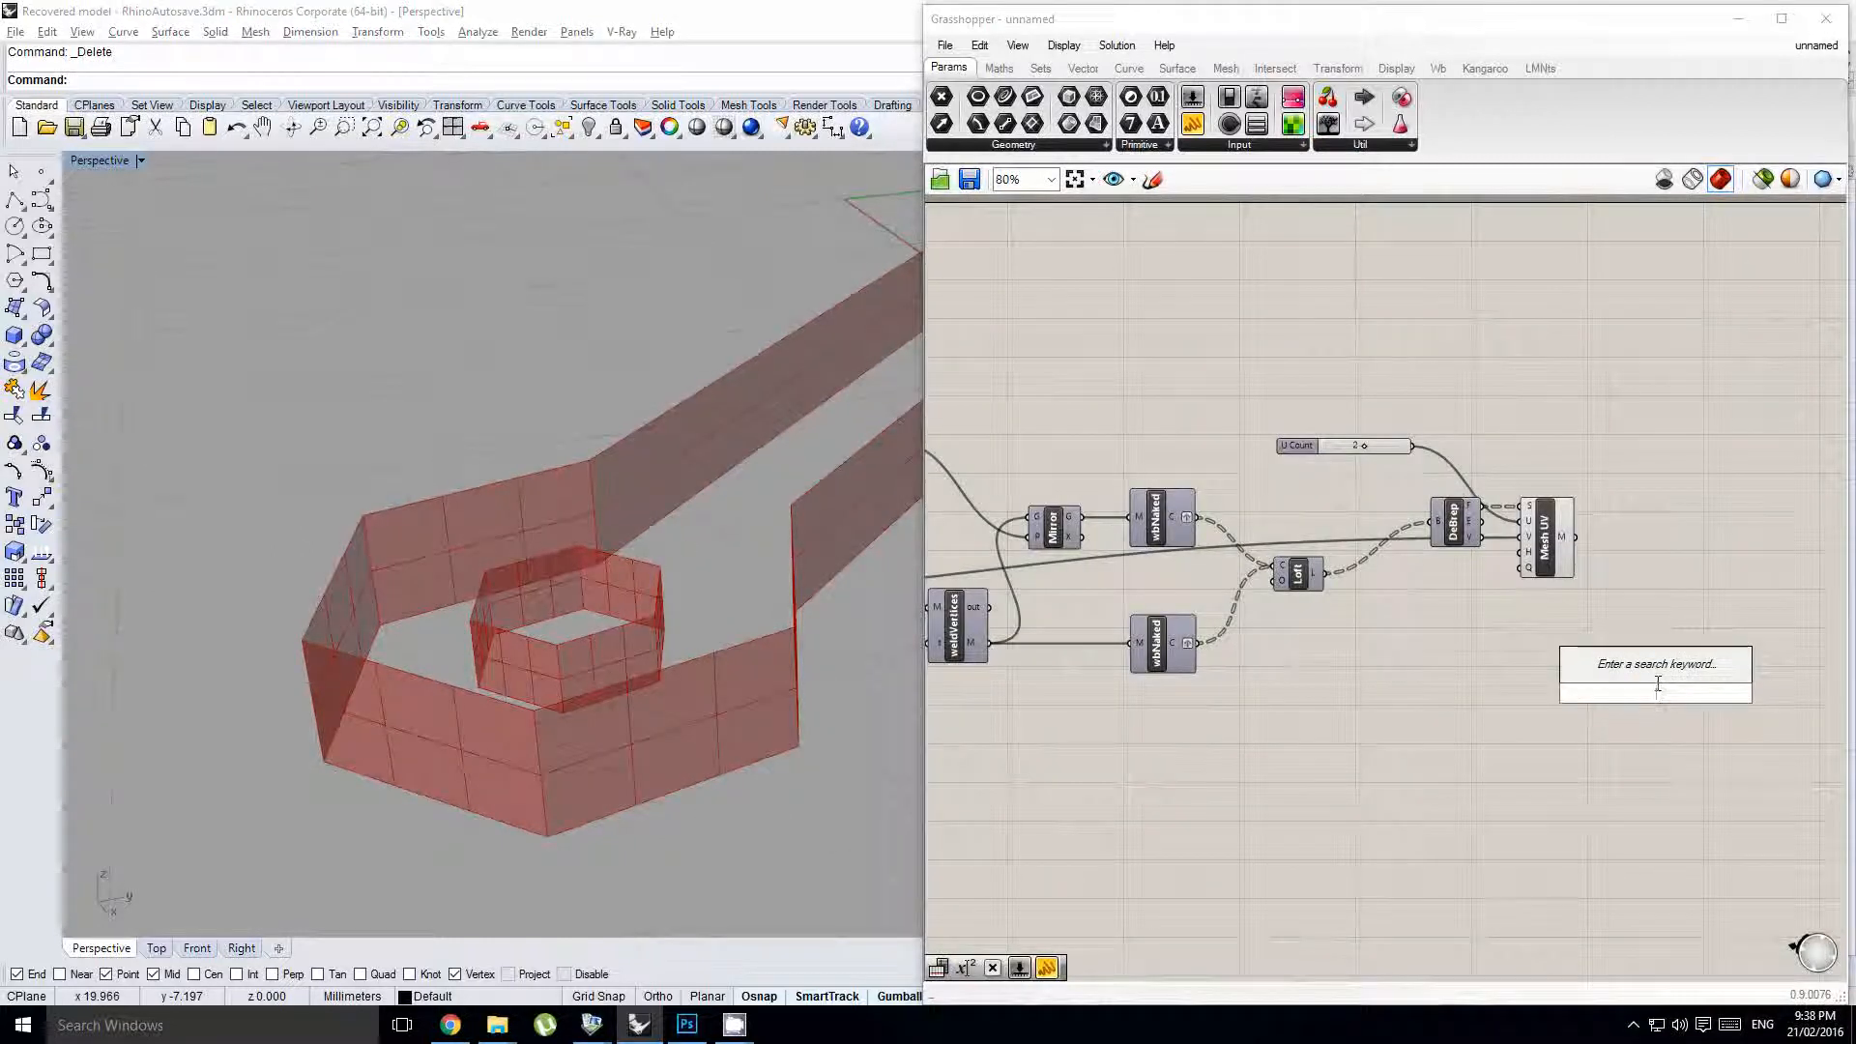
text(wbjo)
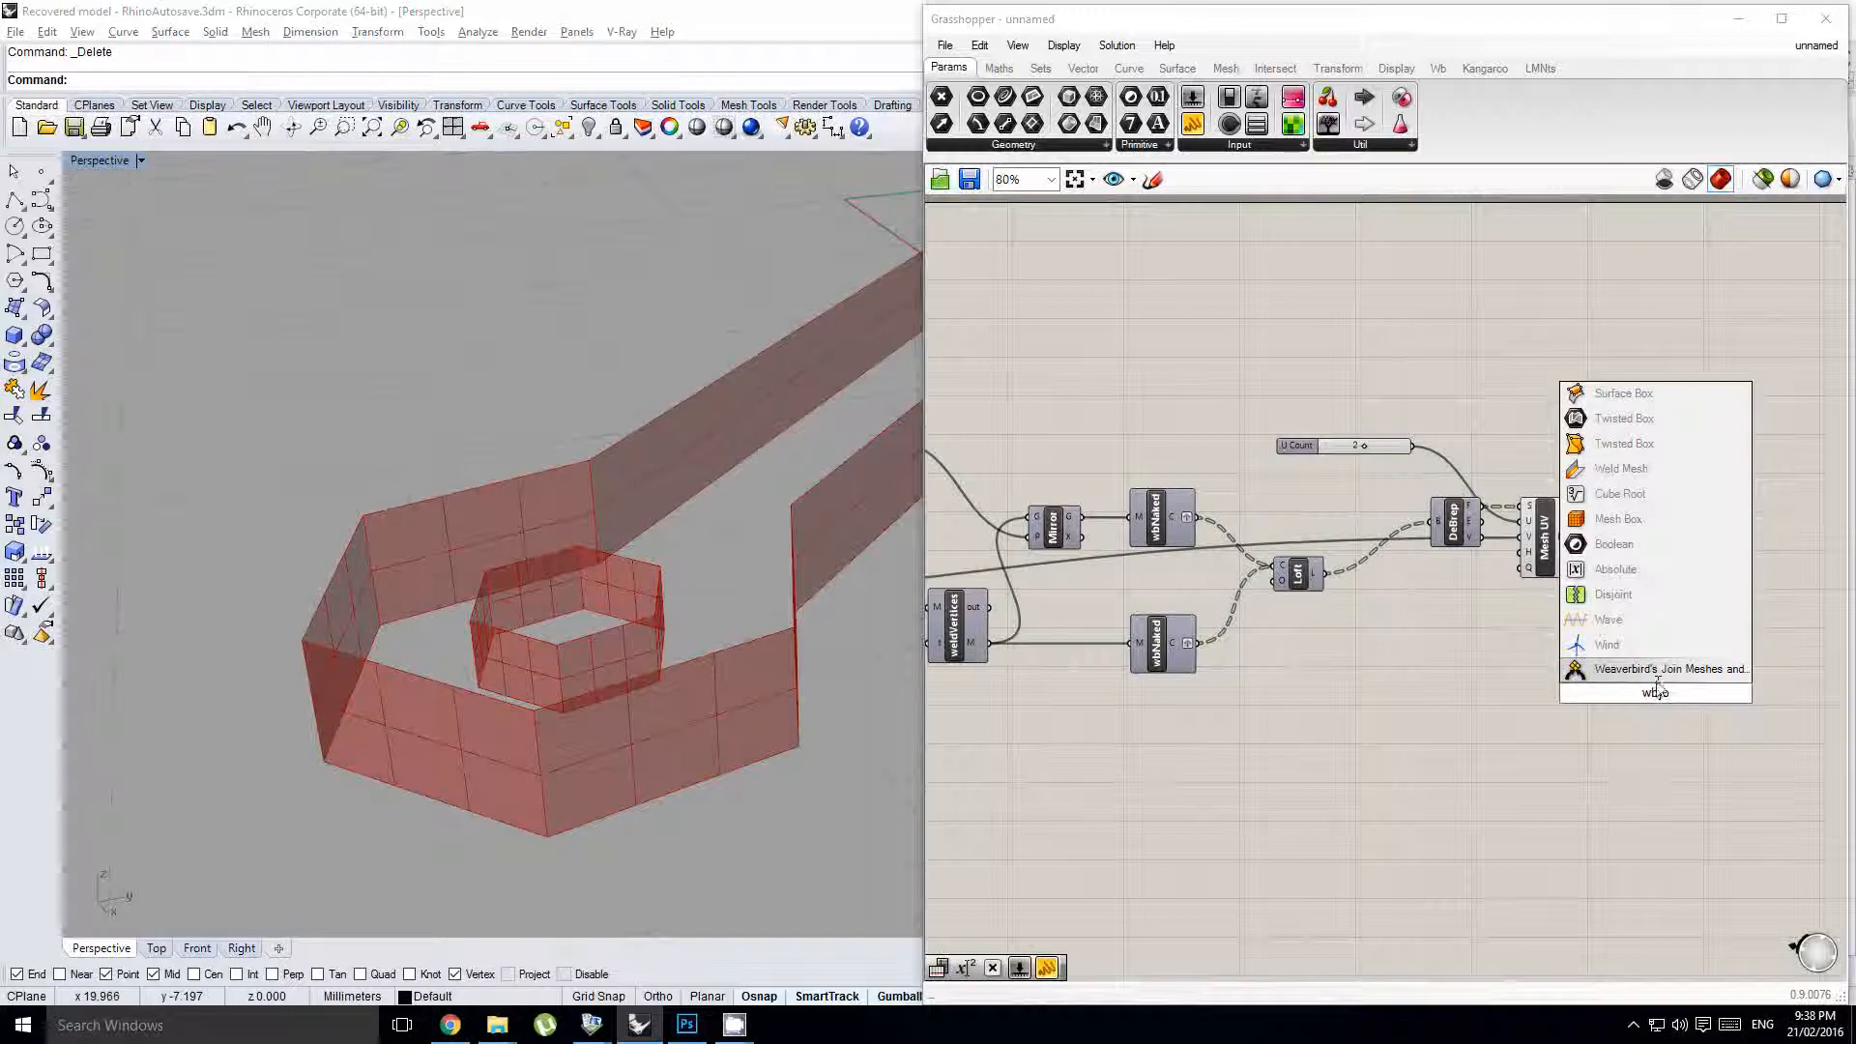
click(1662, 669)
scroll(1566, 590, down, 2)
right_drag(1349, 642, 1498, 663)
scroll(1244, 622, up, 1)
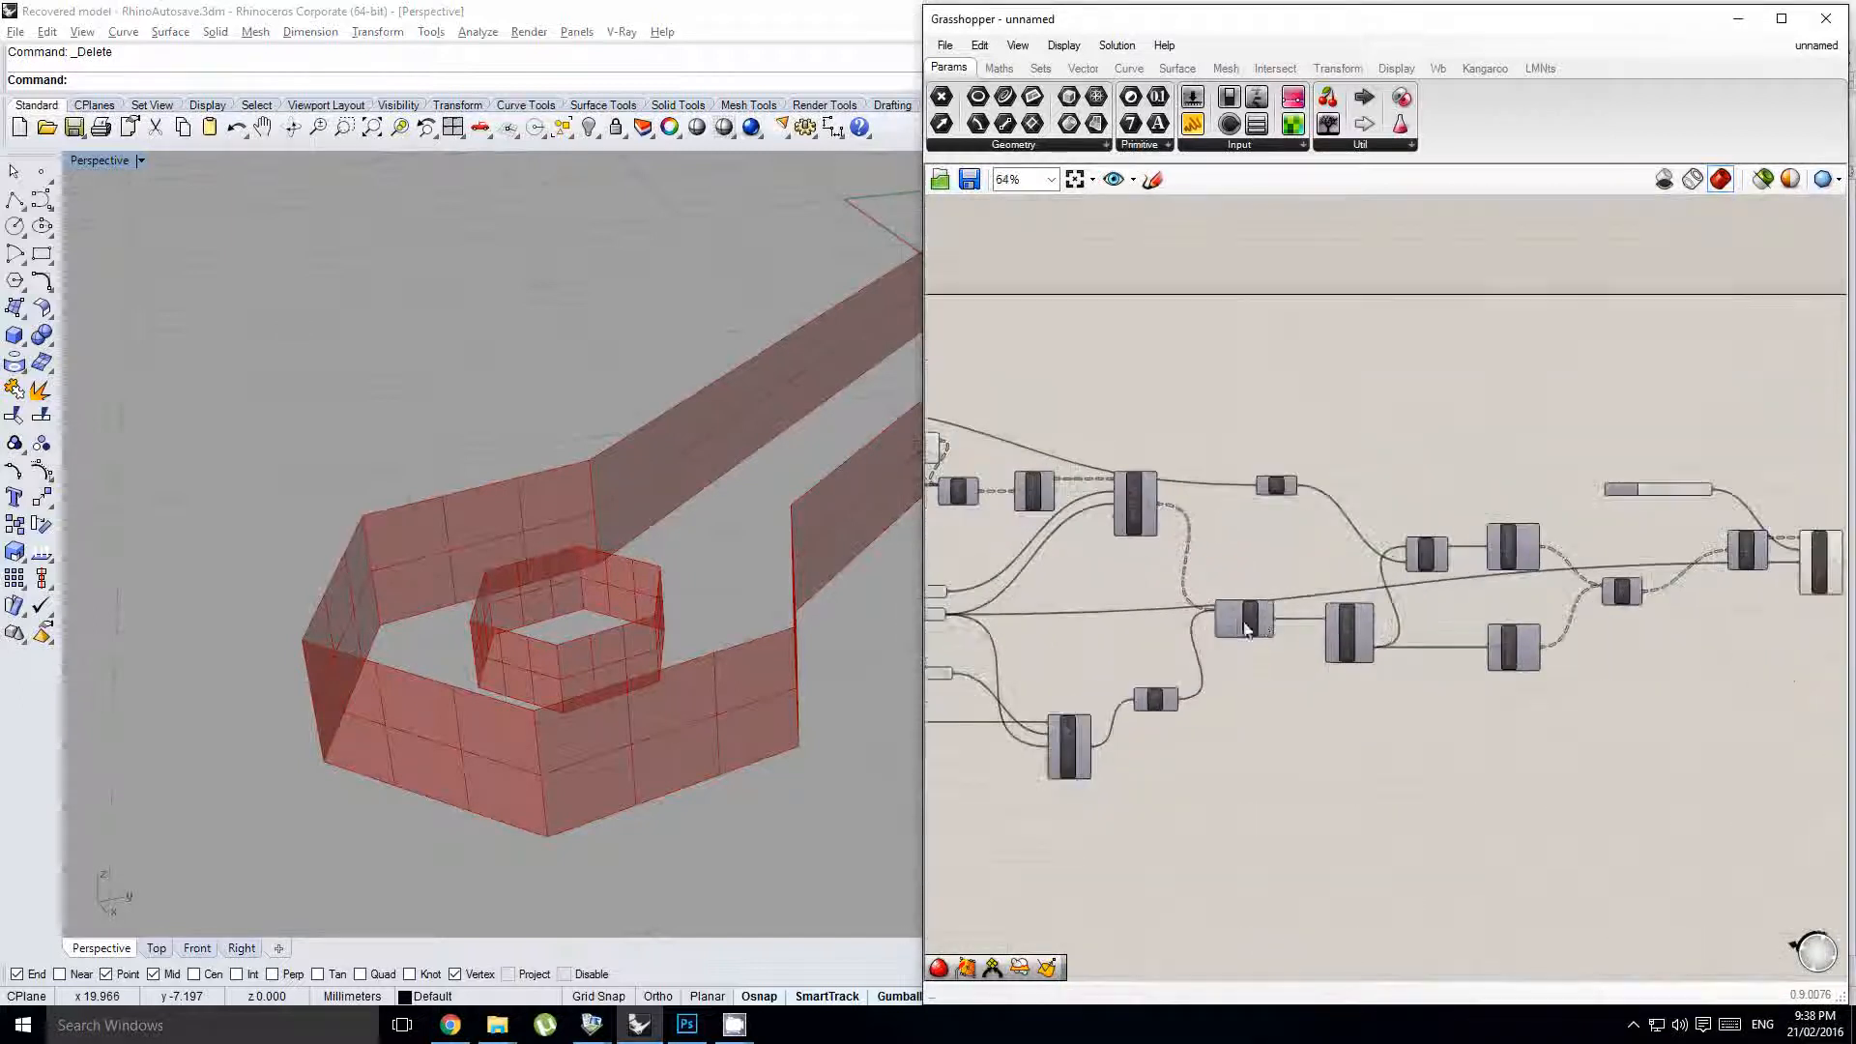
scroll(1594, 604, up, 1)
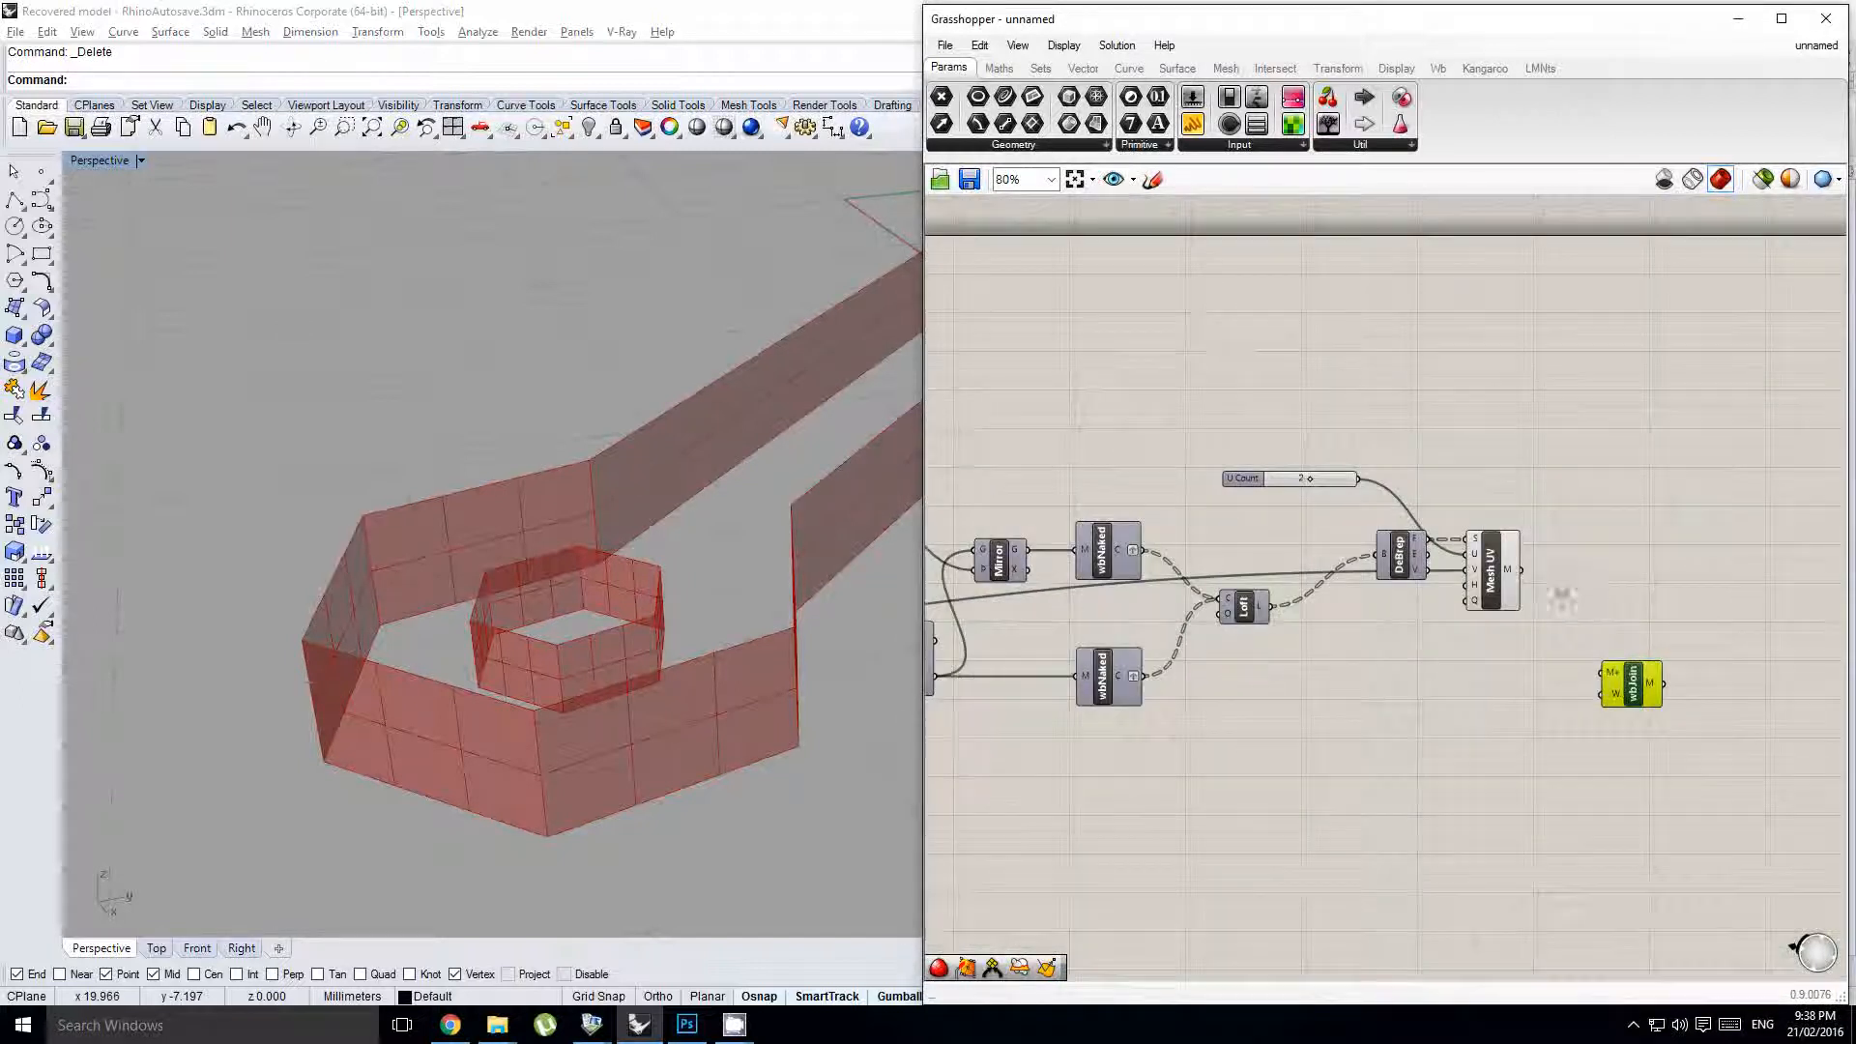
drag(1522, 571, 1606, 672)
- Add the weldVertices mesh and the Mirror's geometry output to the new wbJoin's mesh input
scroll(1609, 669, down, 1)
right_drag(1253, 685, 1340, 686)
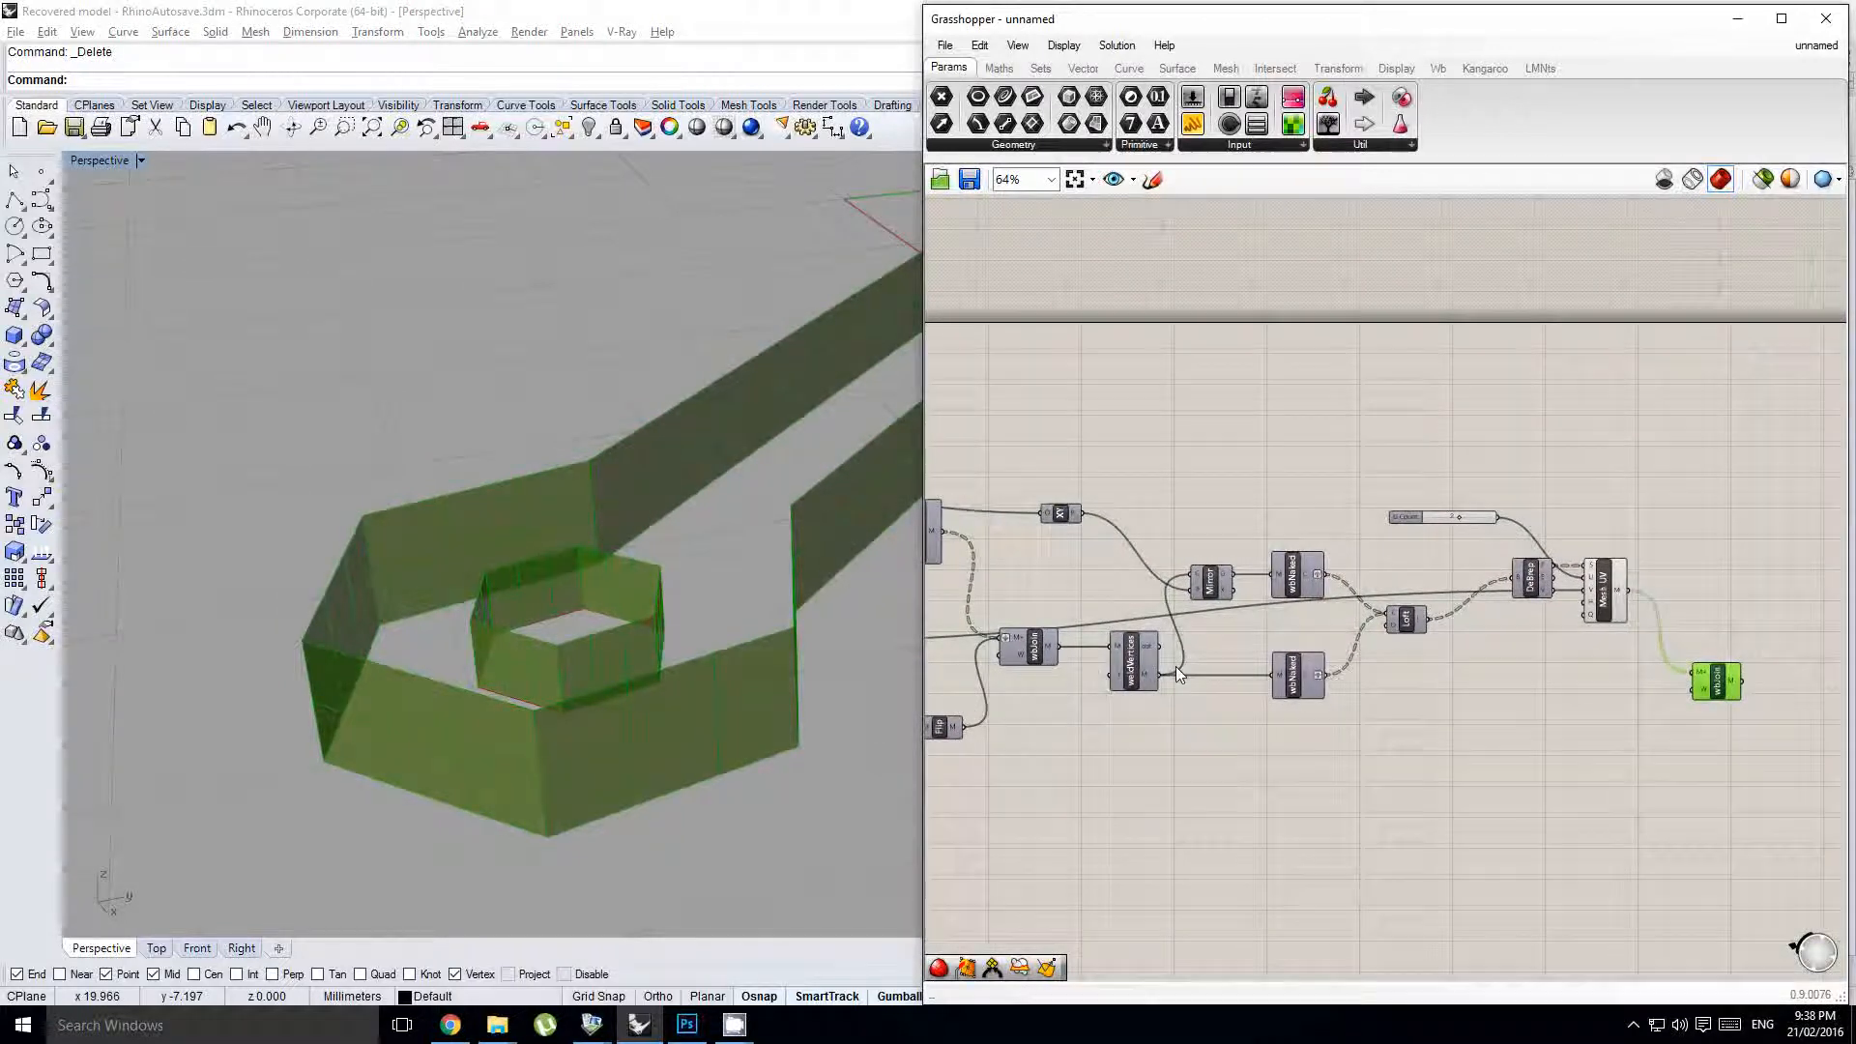
shift+drag(1319, 675, 1694, 674)
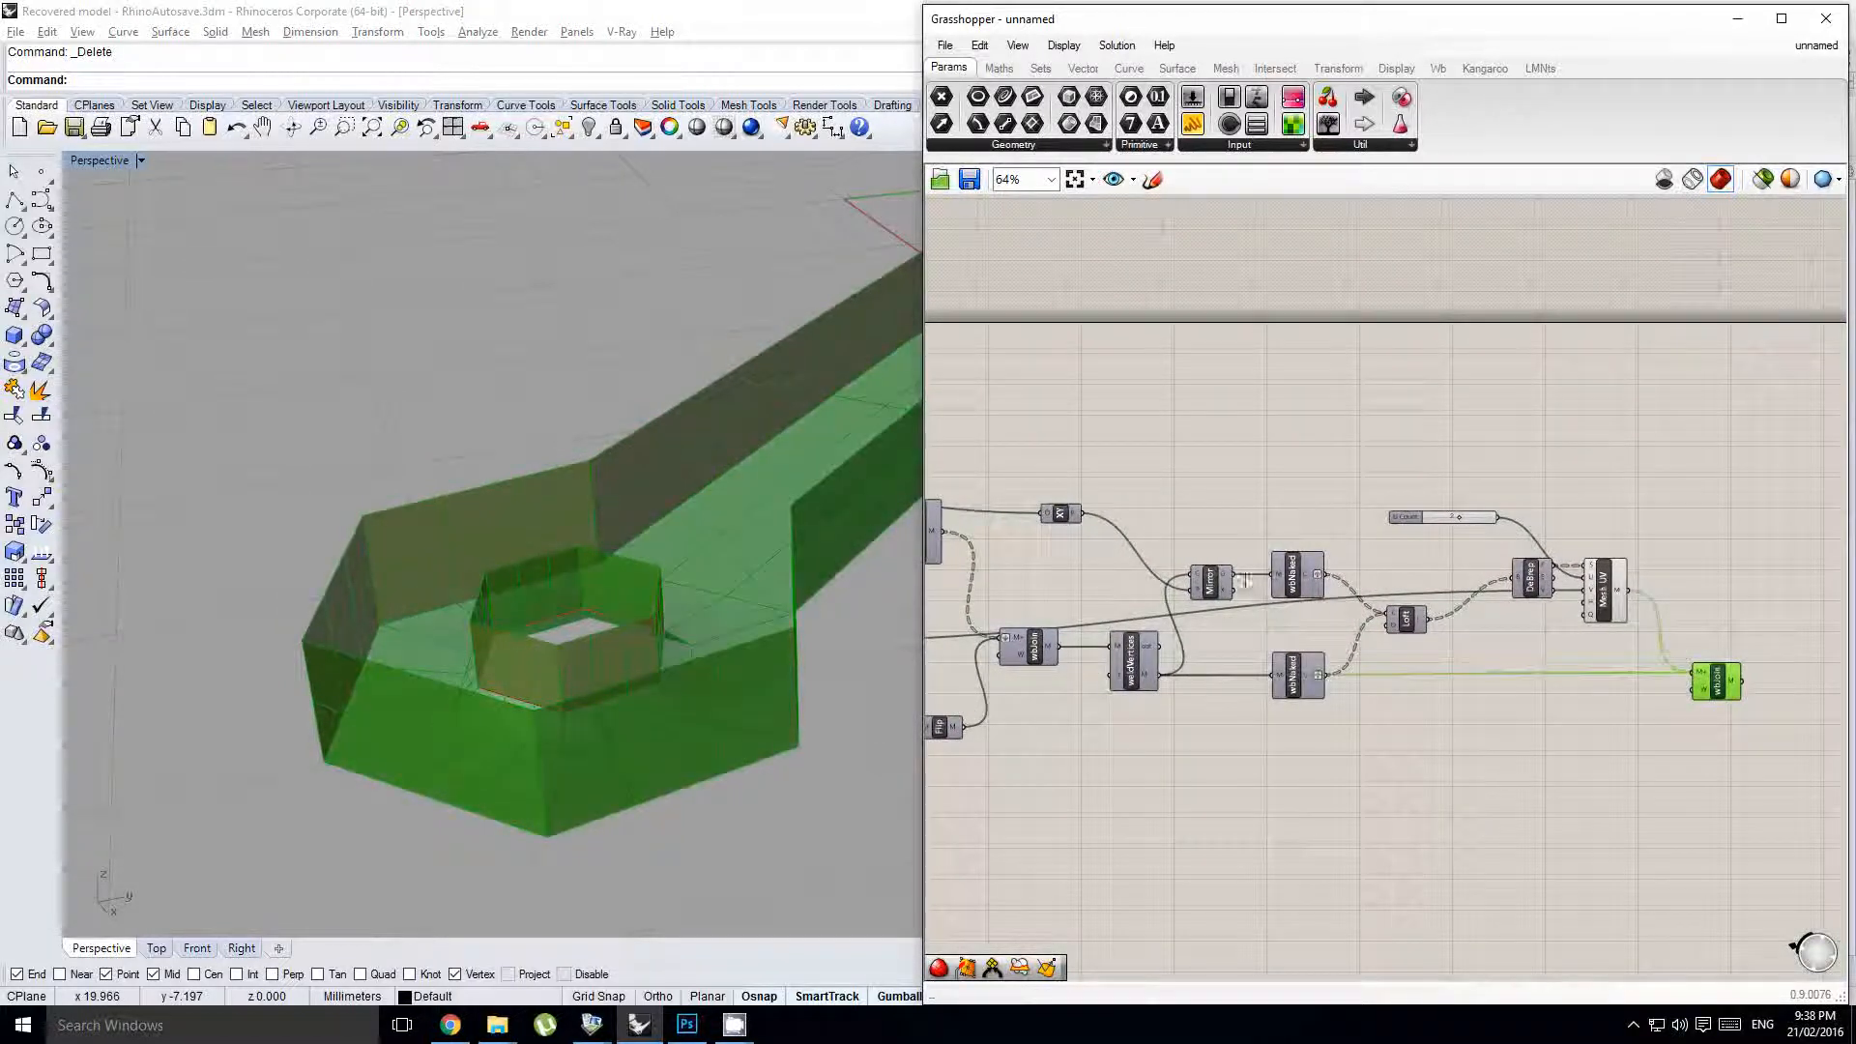
shift+drag(1316, 576, 1701, 679)
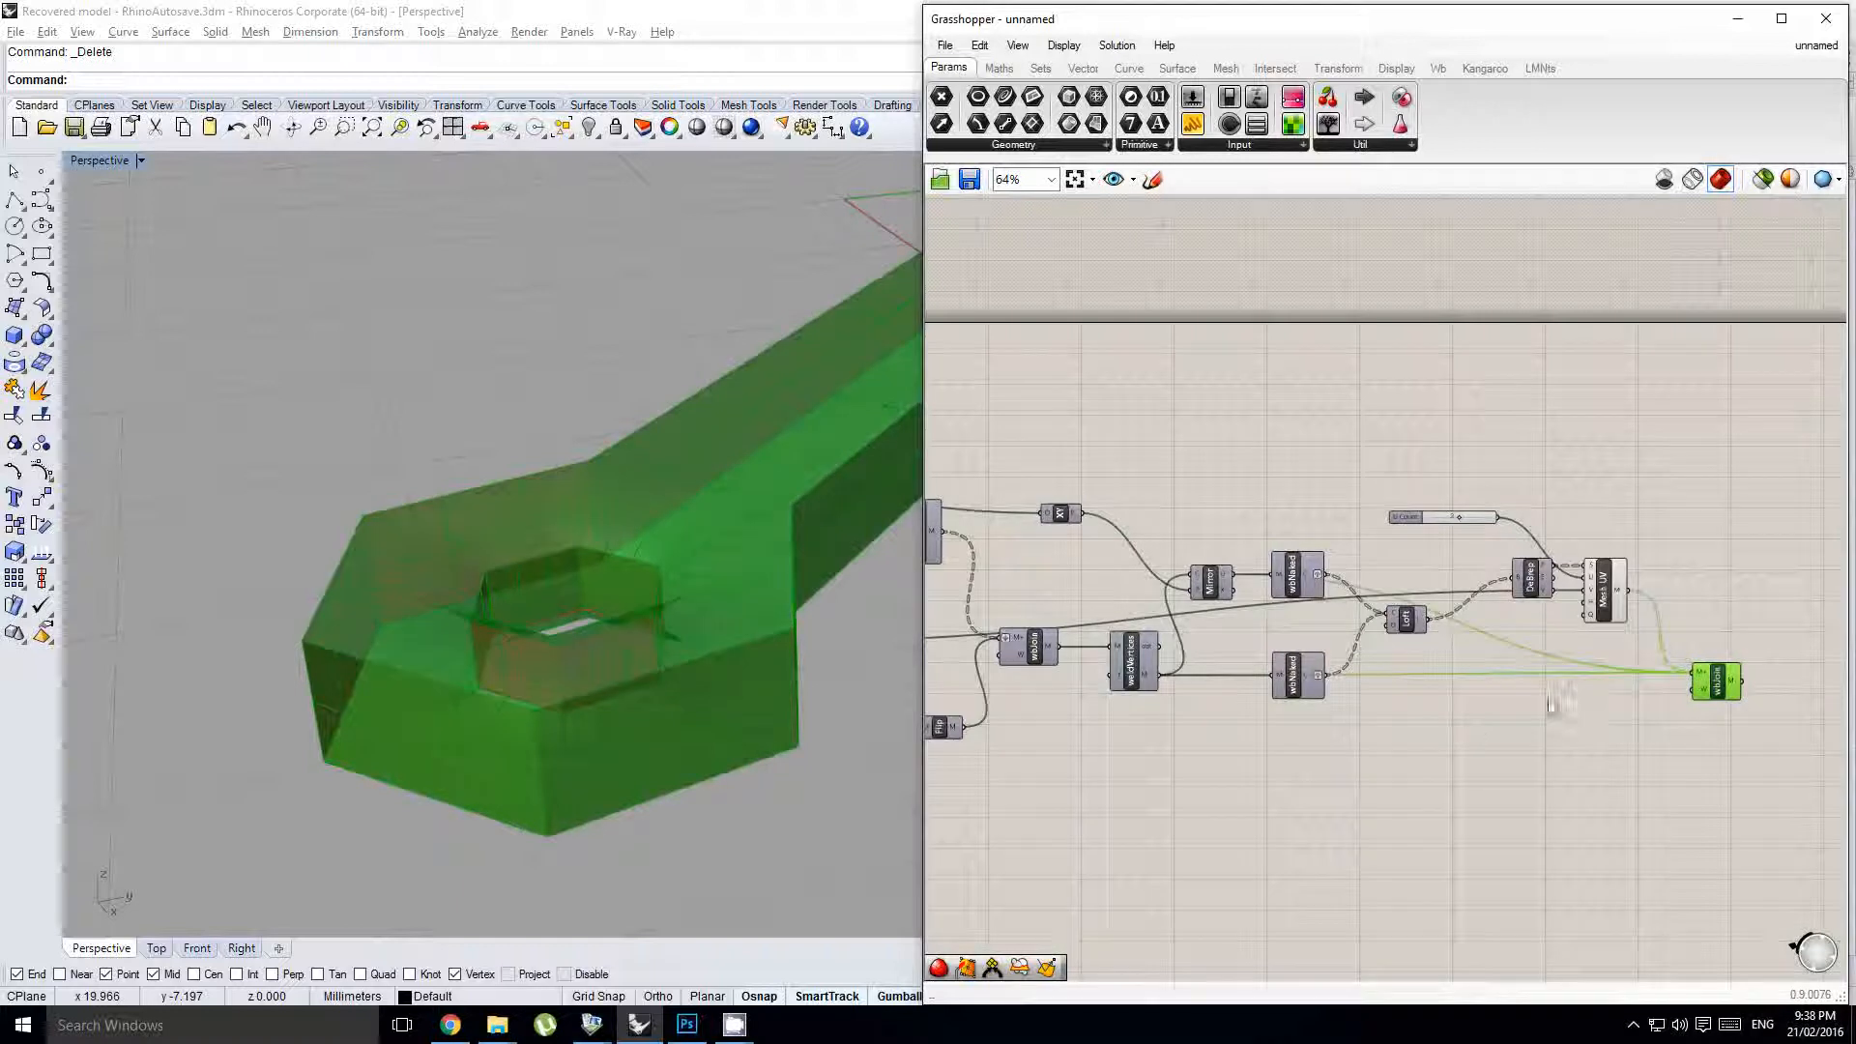
- Turn off the preview of the side wall's Mesh UV component
click(1607, 598)
middle_click(1611, 604)
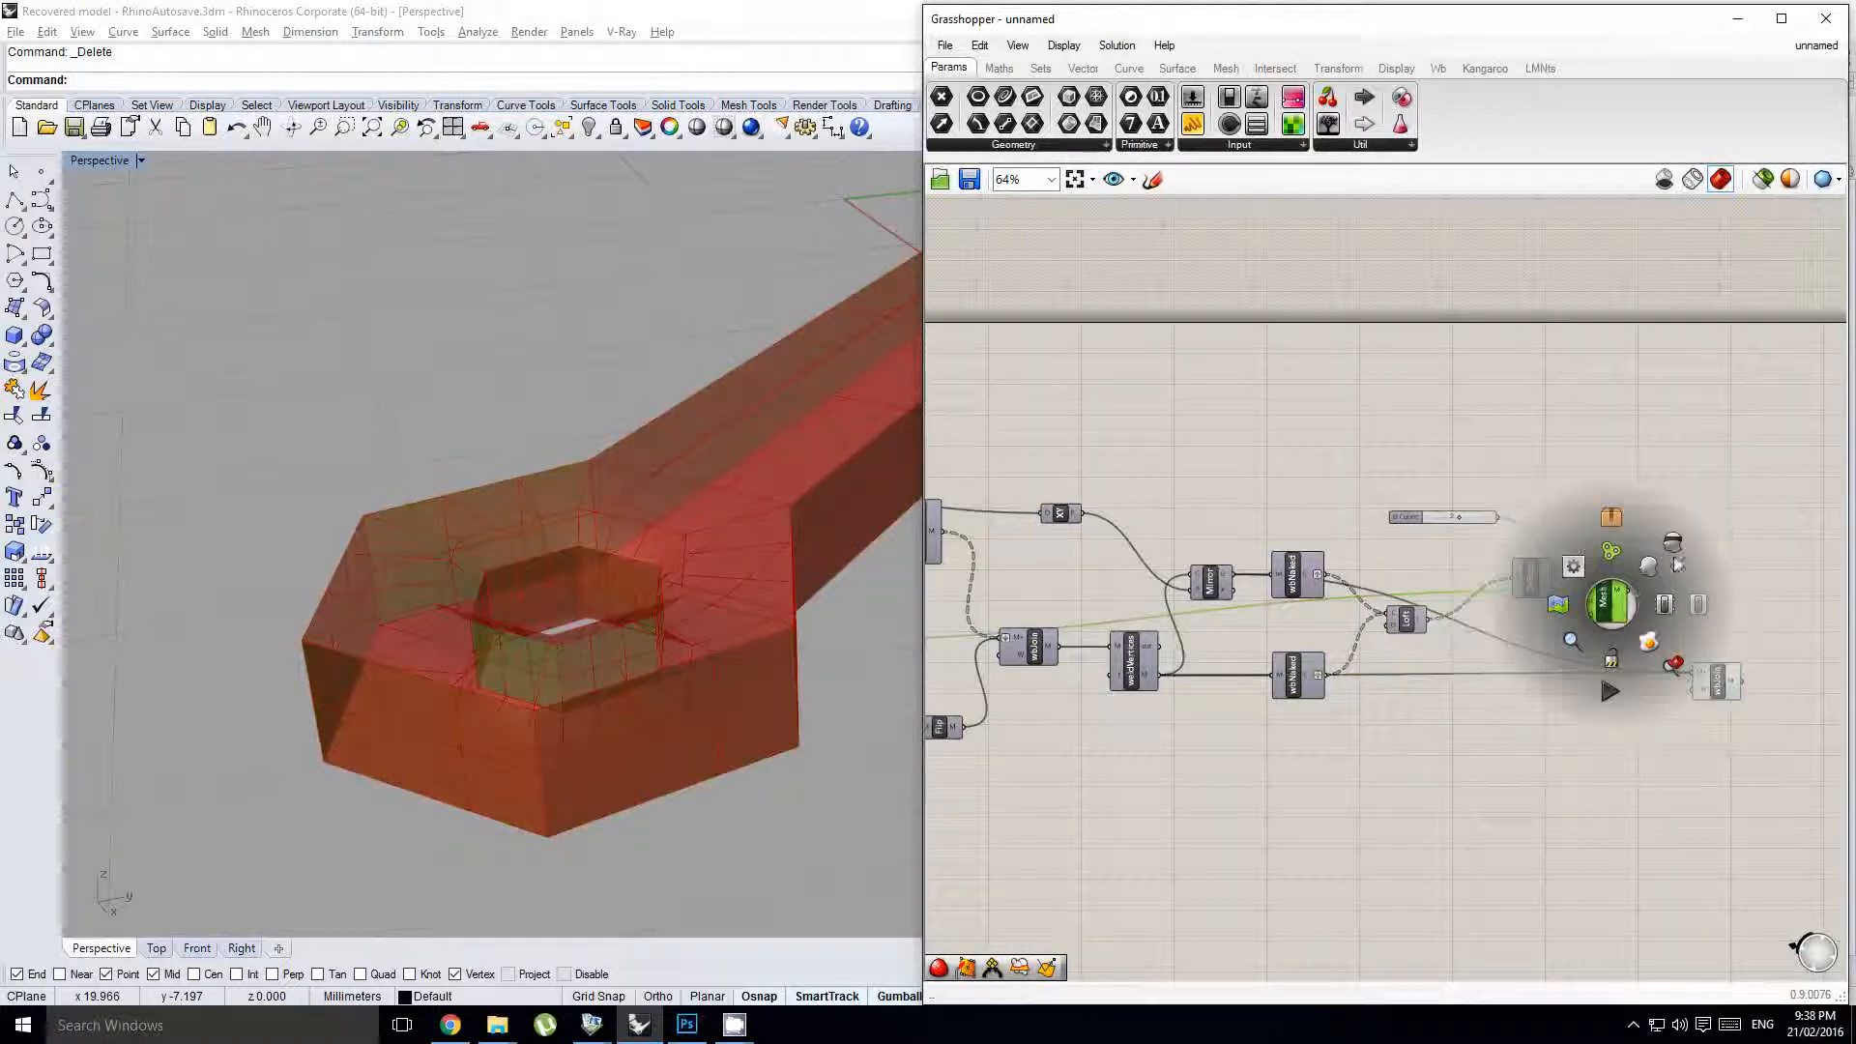
click(1673, 546)
- Flatten the mesh input of the new wbJoin component
right_drag(1728, 634, 1487, 606)
scroll(1500, 583, up, 2)
right_click(1441, 672)
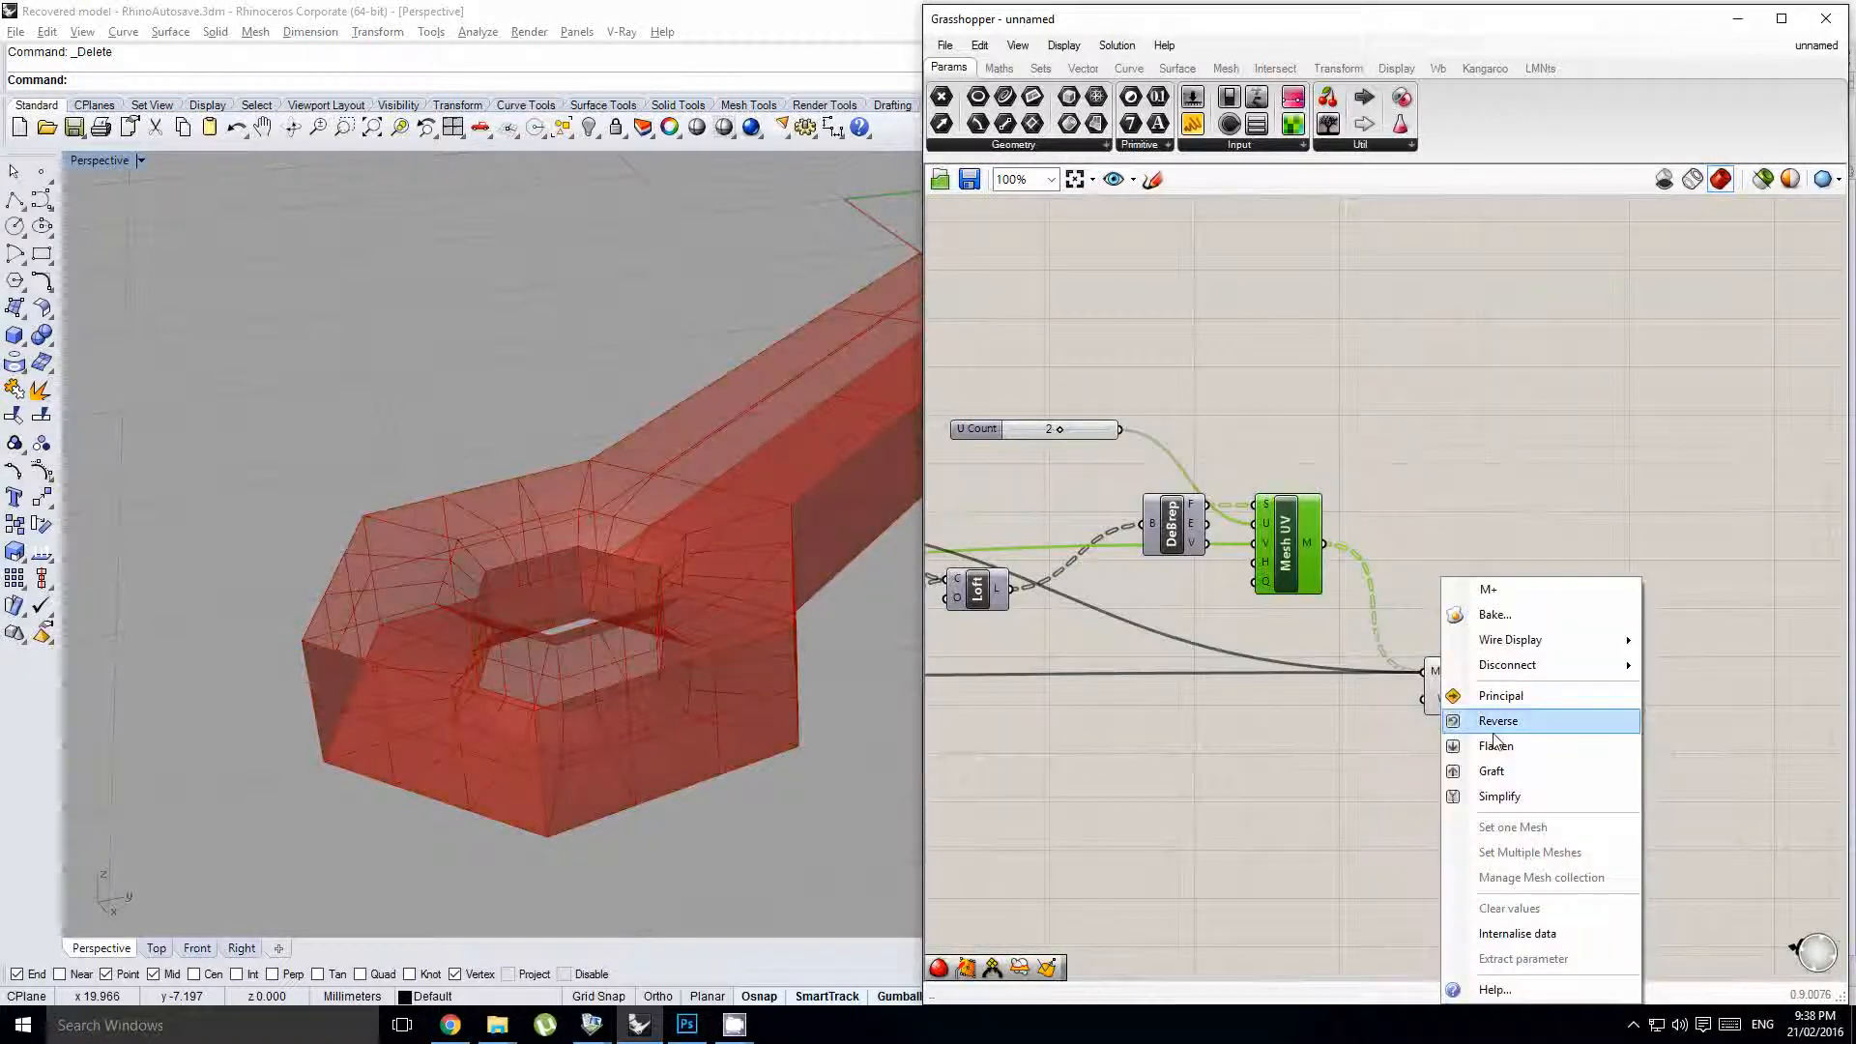
click(1496, 745)
- Add a second weldVertices component and feed it the mesh output of the new wbJoin
double_click(1641, 688)
text(wle)
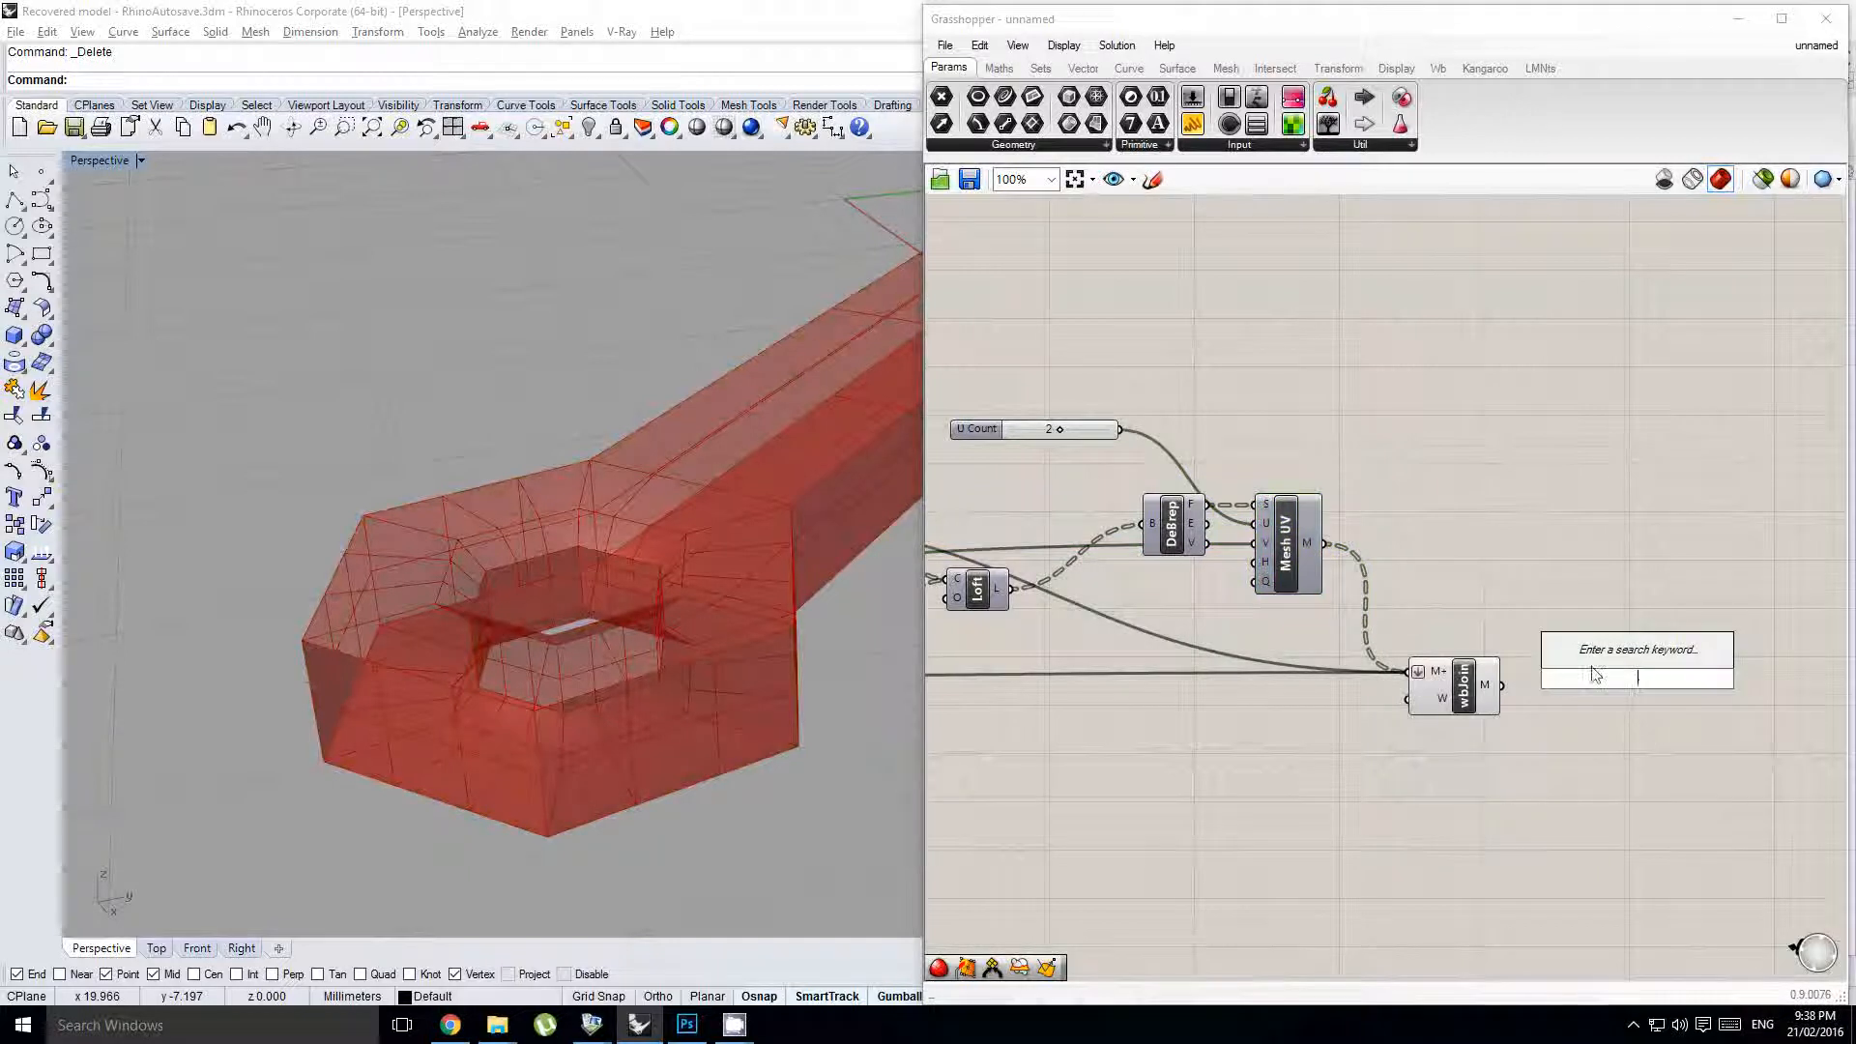
key(BackSpace)
key(BackSpace)
text(eld)
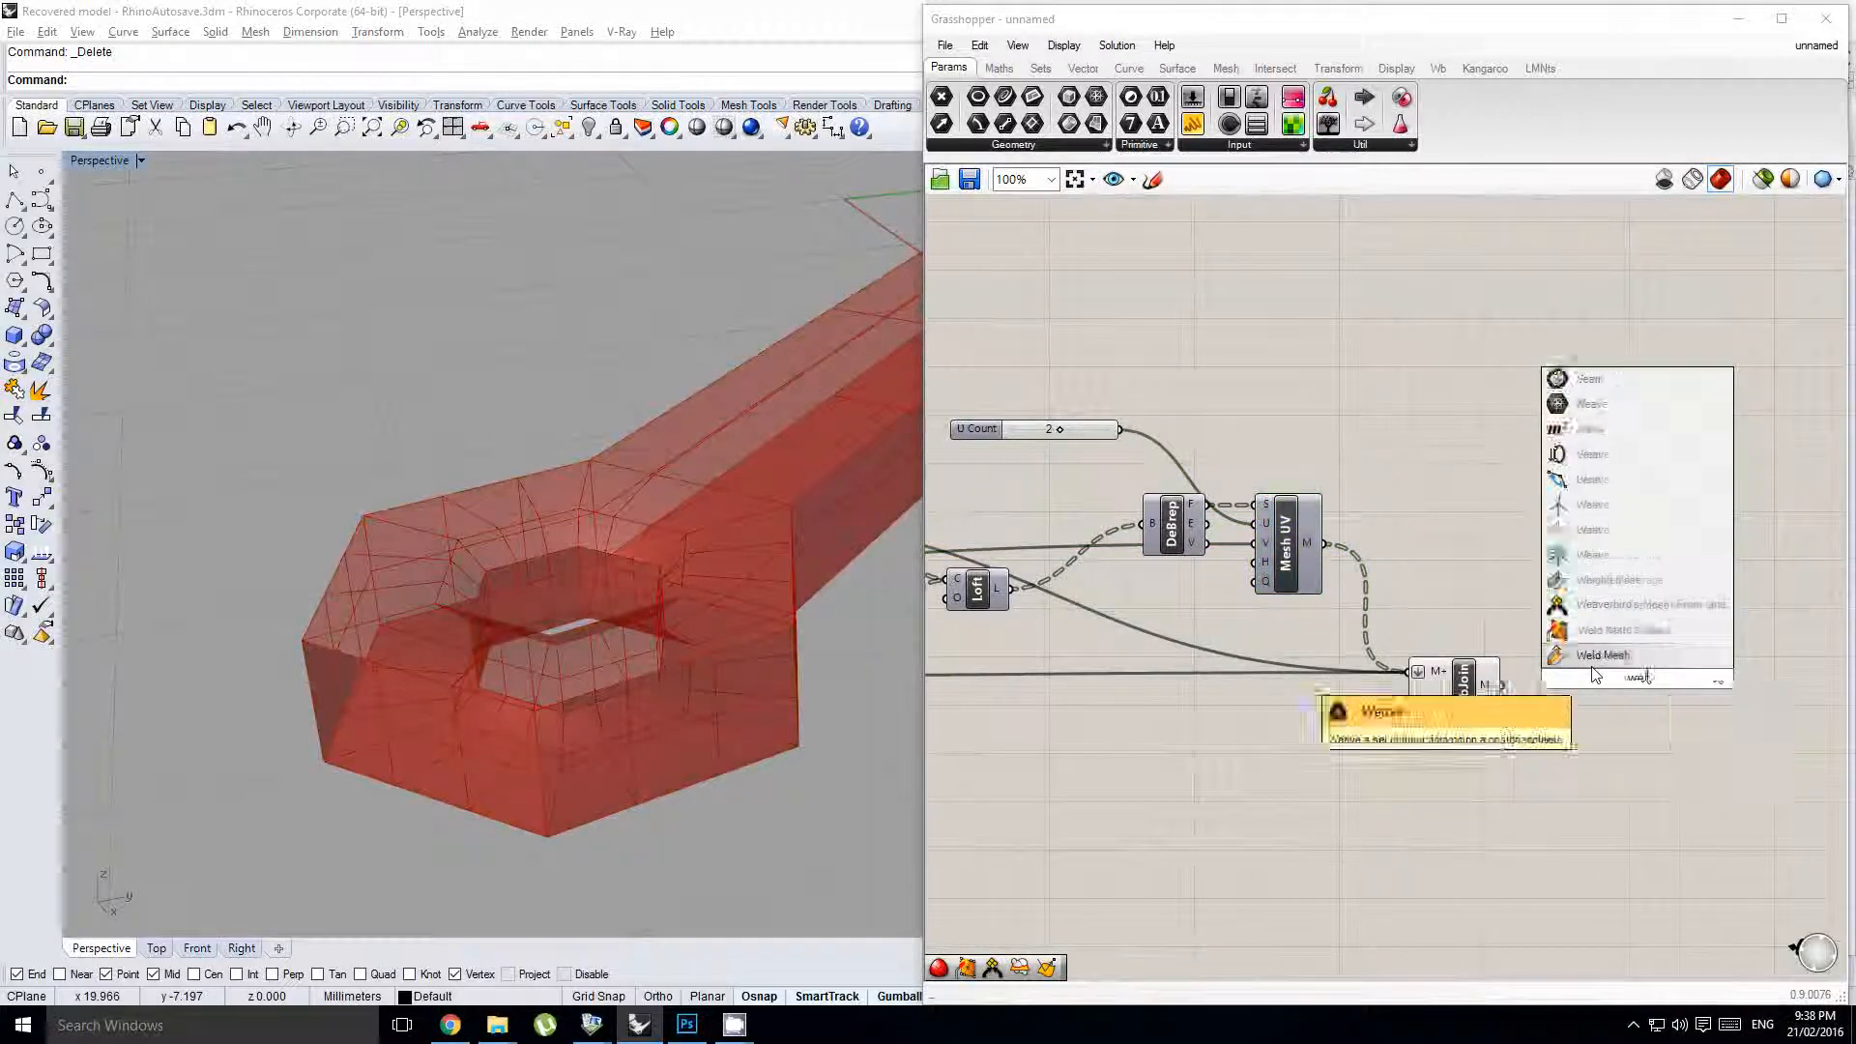
click(1605, 604)
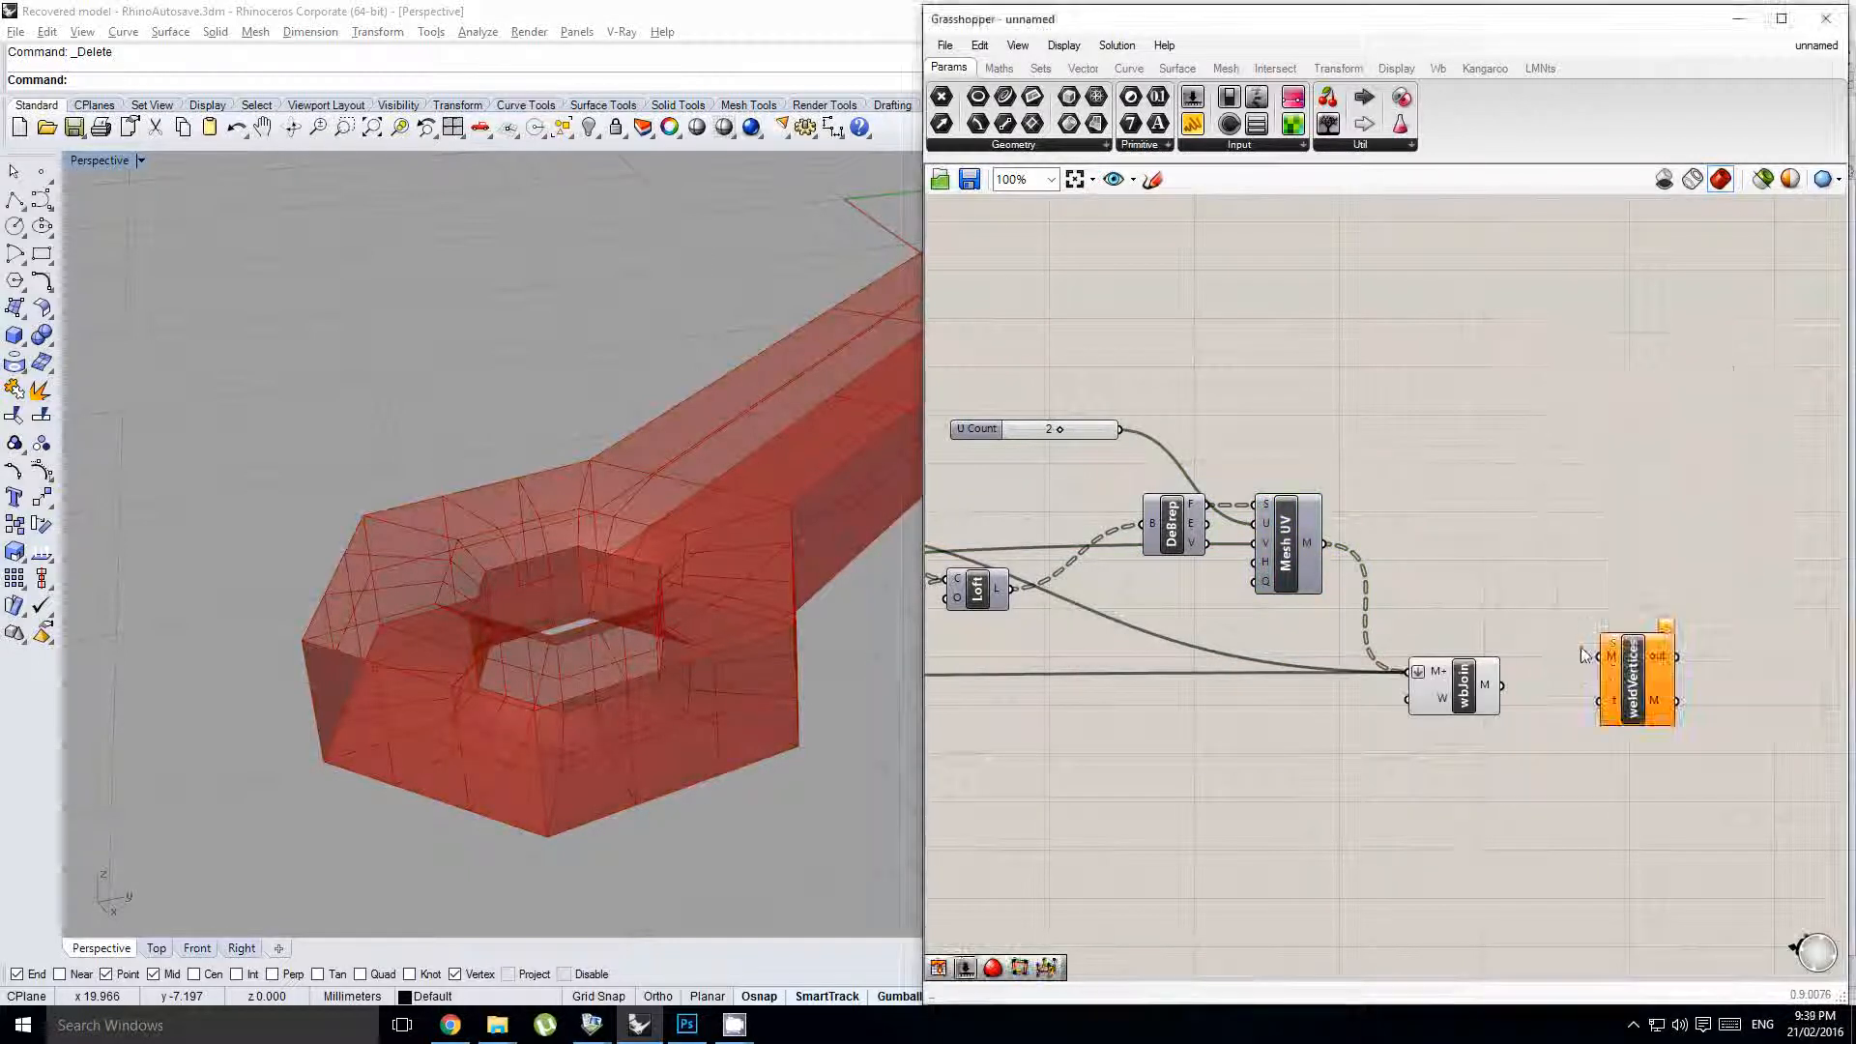
scroll(1576, 657, up, 1)
drag(1533, 682, 1634, 713)
click(1461, 694)
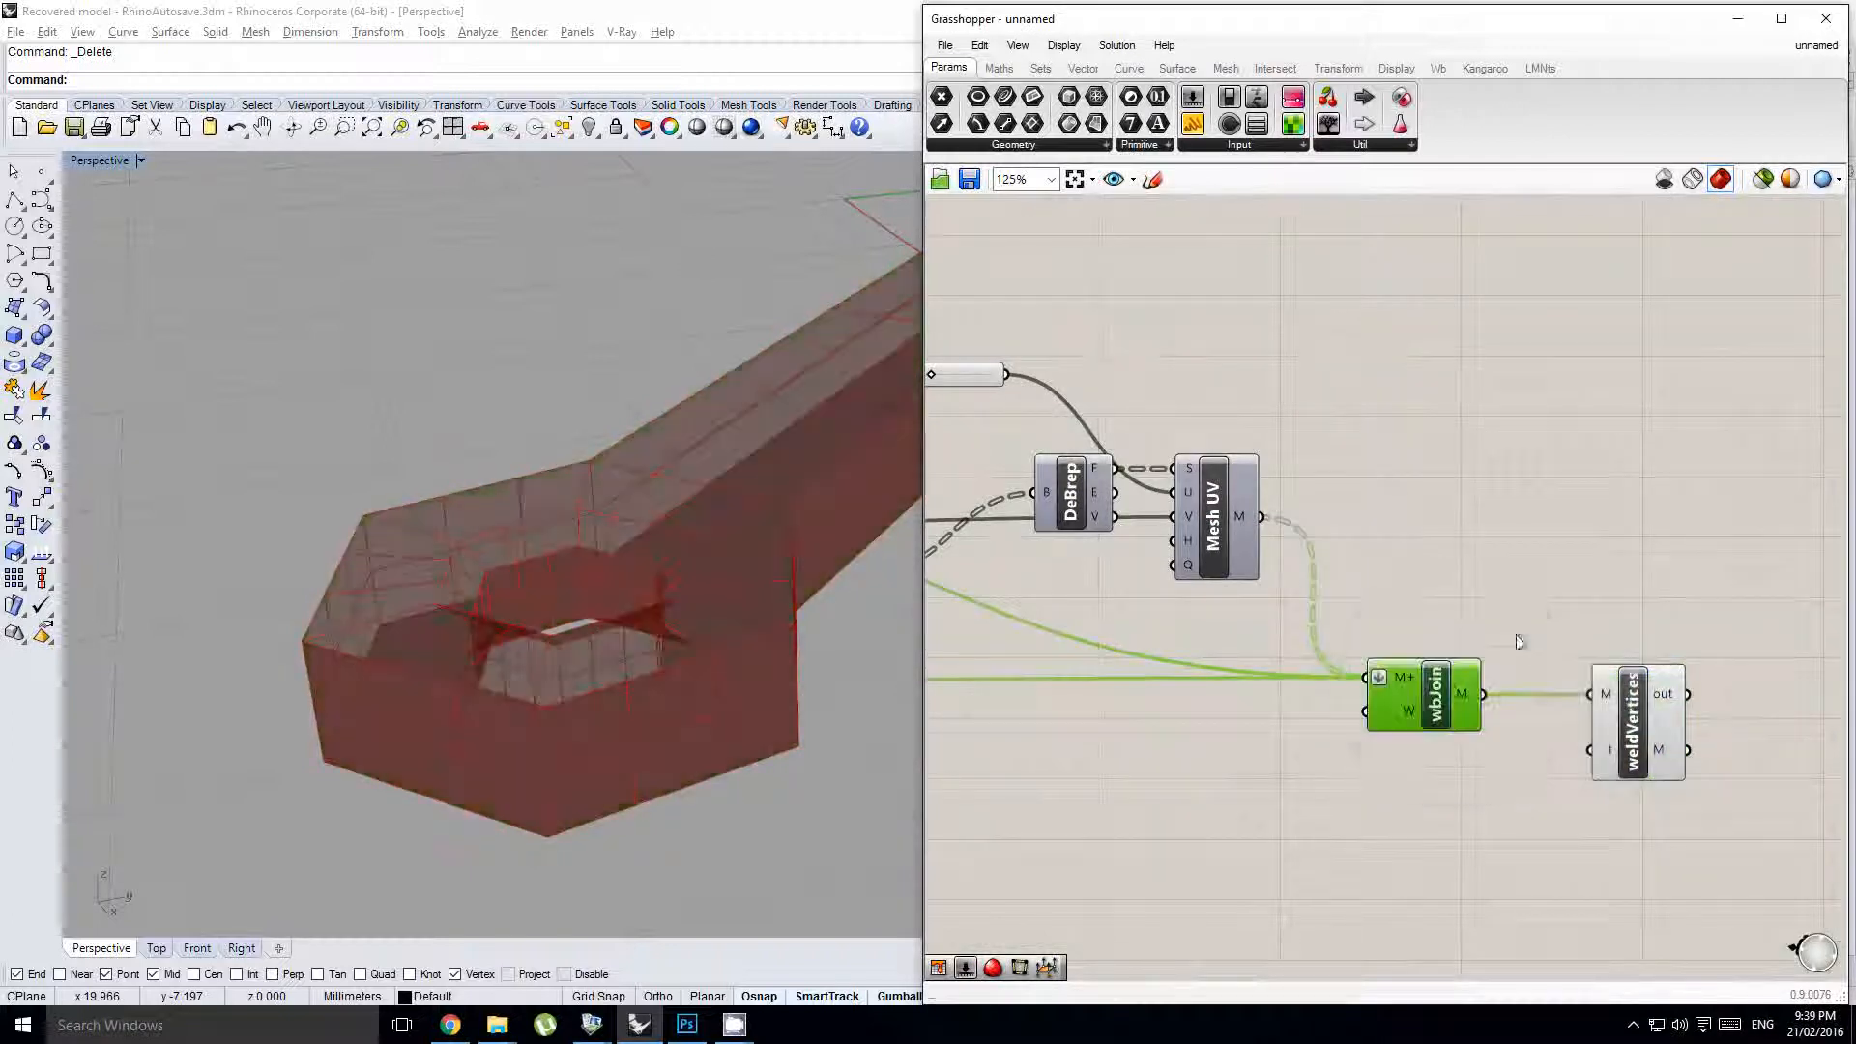
- Bake the mesh of the second weldVertices component, turn off its preview and check the shading of the ring end
click(1639, 720)
middle_click(1655, 735)
click(1688, 762)
middle_click(1623, 714)
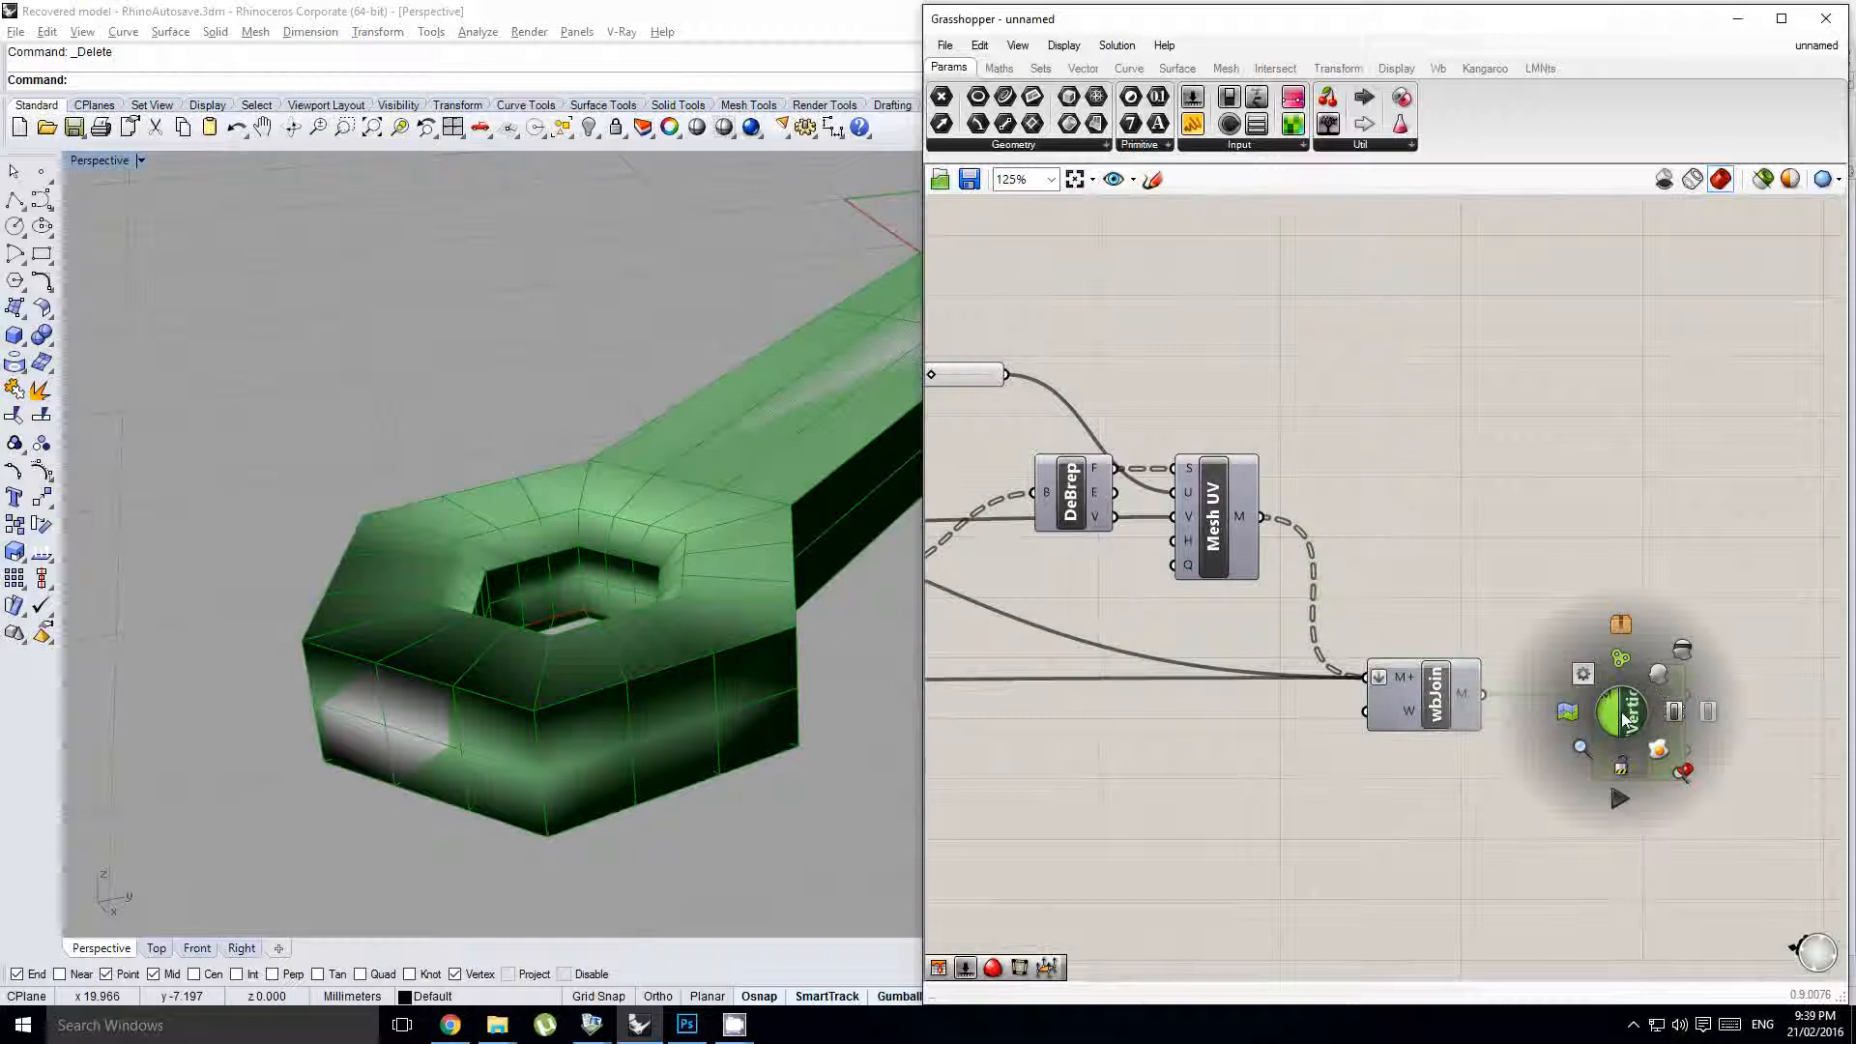
click(1681, 659)
right_drag(666, 590, 637, 571)
right_drag(539, 587, 541, 667)
right_drag(1218, 687, 1114, 698)
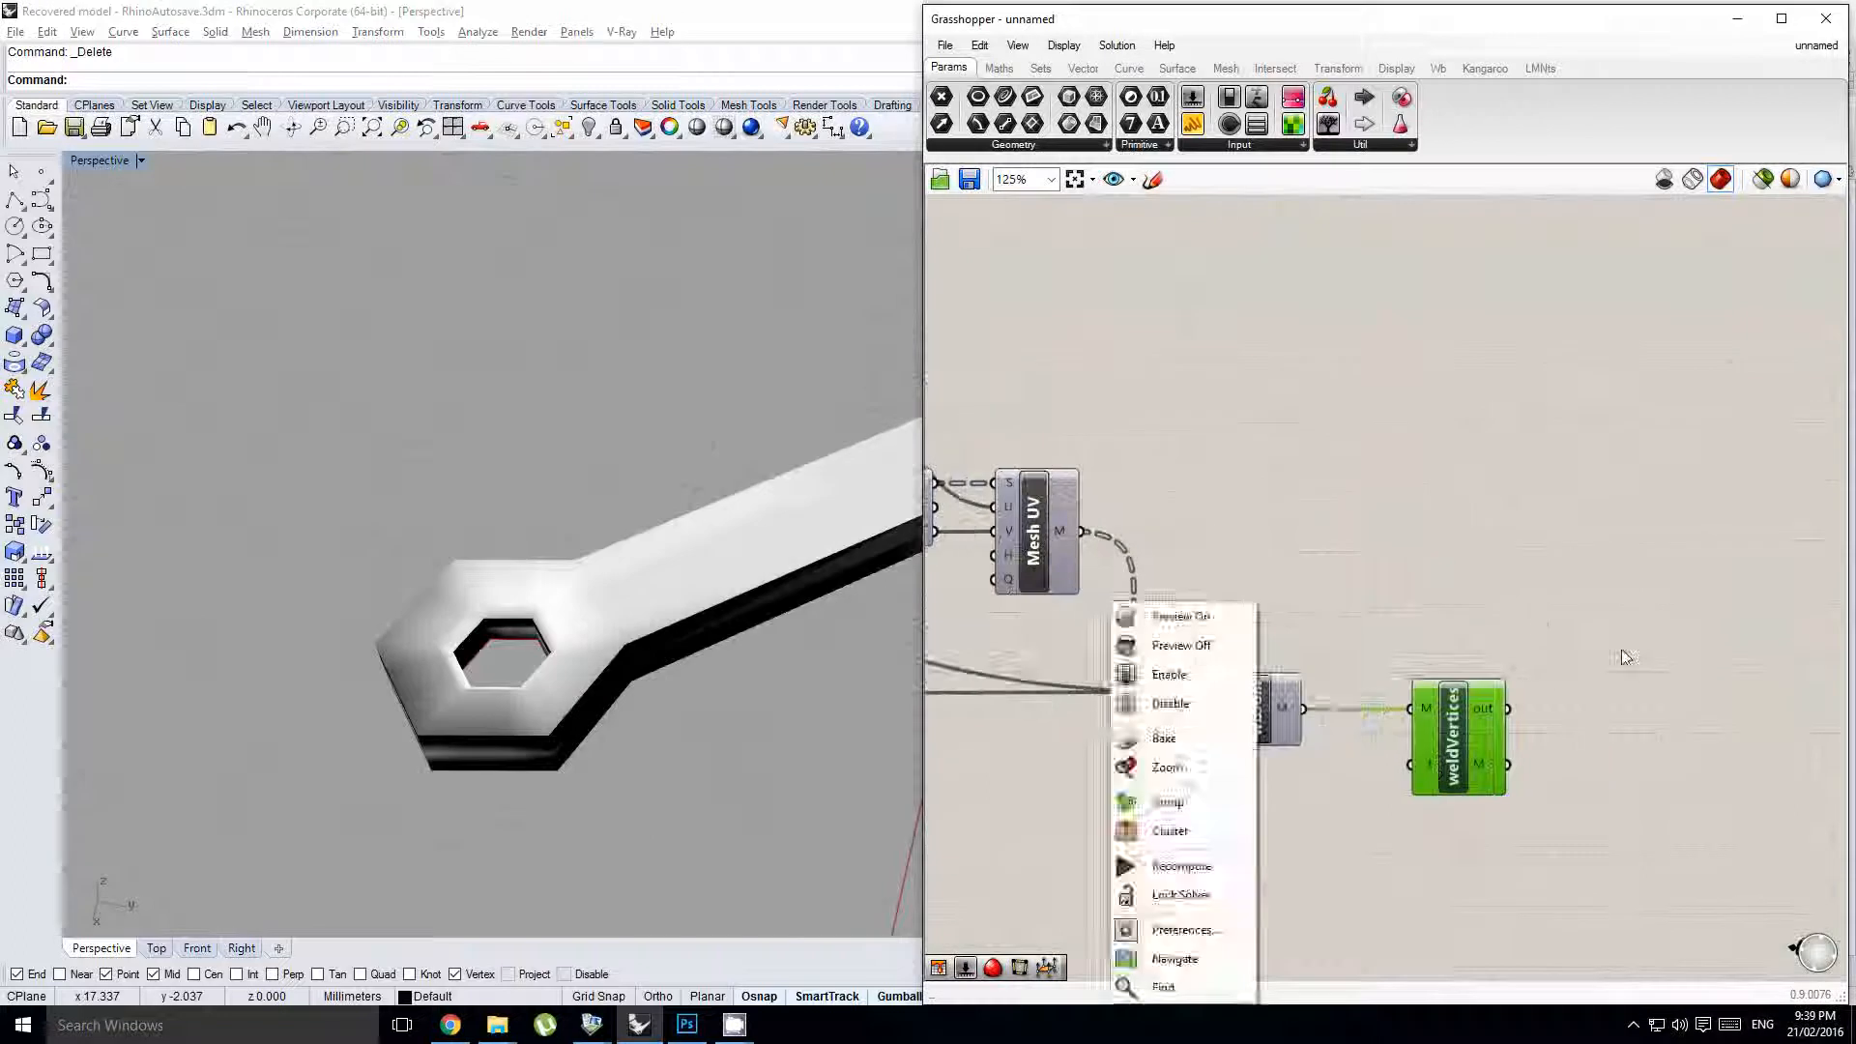
- Add a Weaverbird Catmull-Clark subdivision component and feed it the mesh output of the second weldVertices component
double_click(1622, 649)
text(catmu)
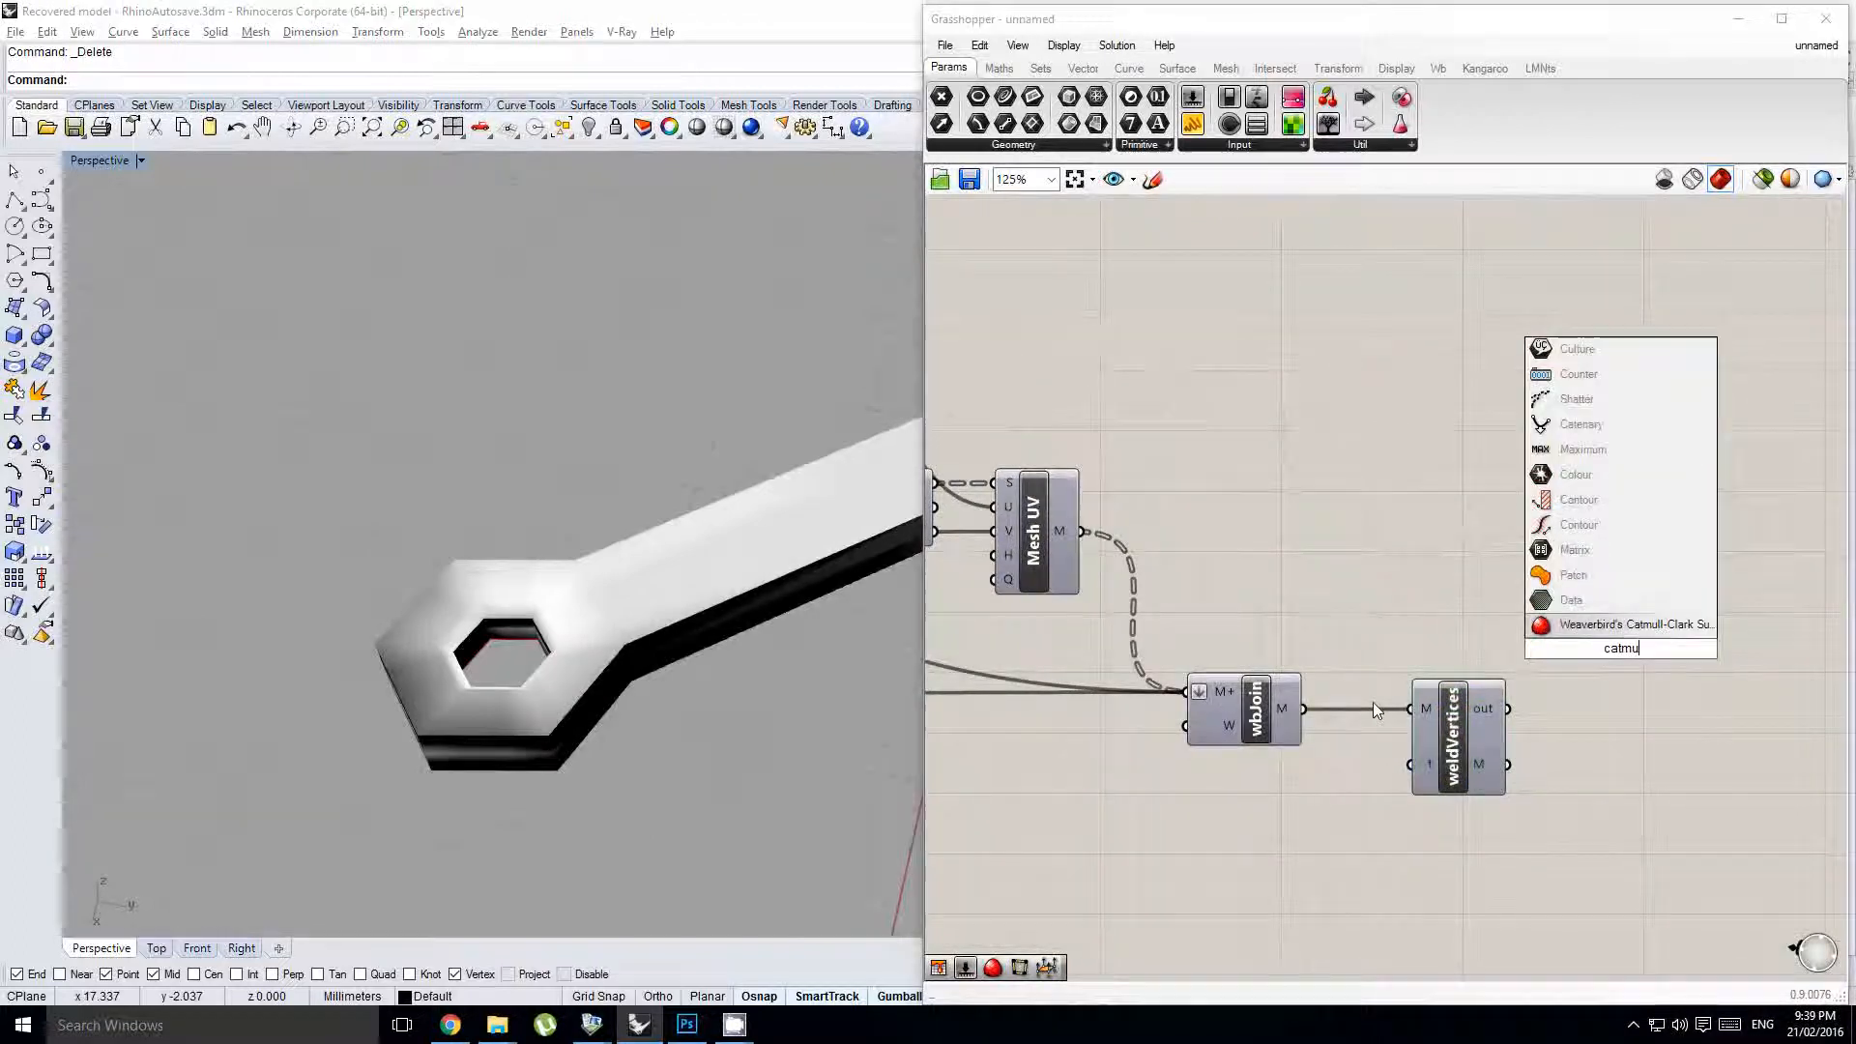
click(1656, 628)
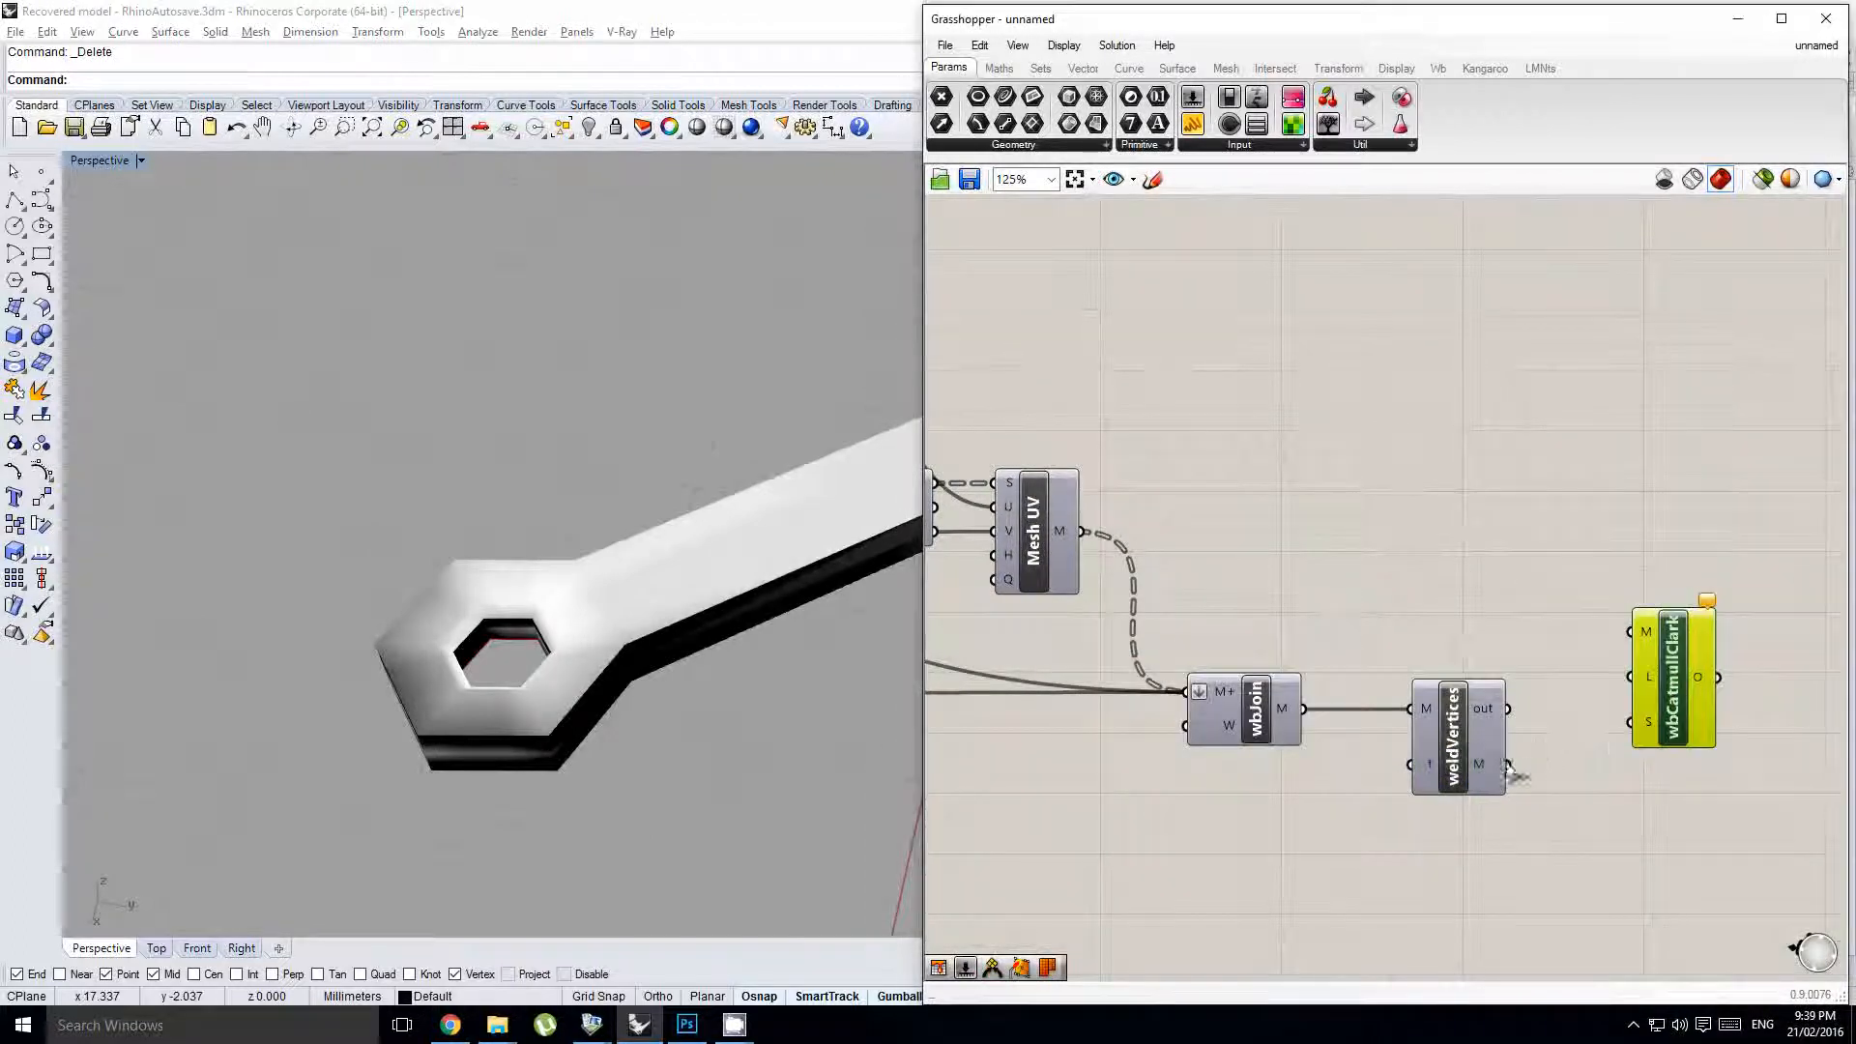
drag(1636, 645, 1634, 633)
- Replace the baked welded mesh with a bake of the wbCatmullClark result and turn off that component's preview
click(577, 580)
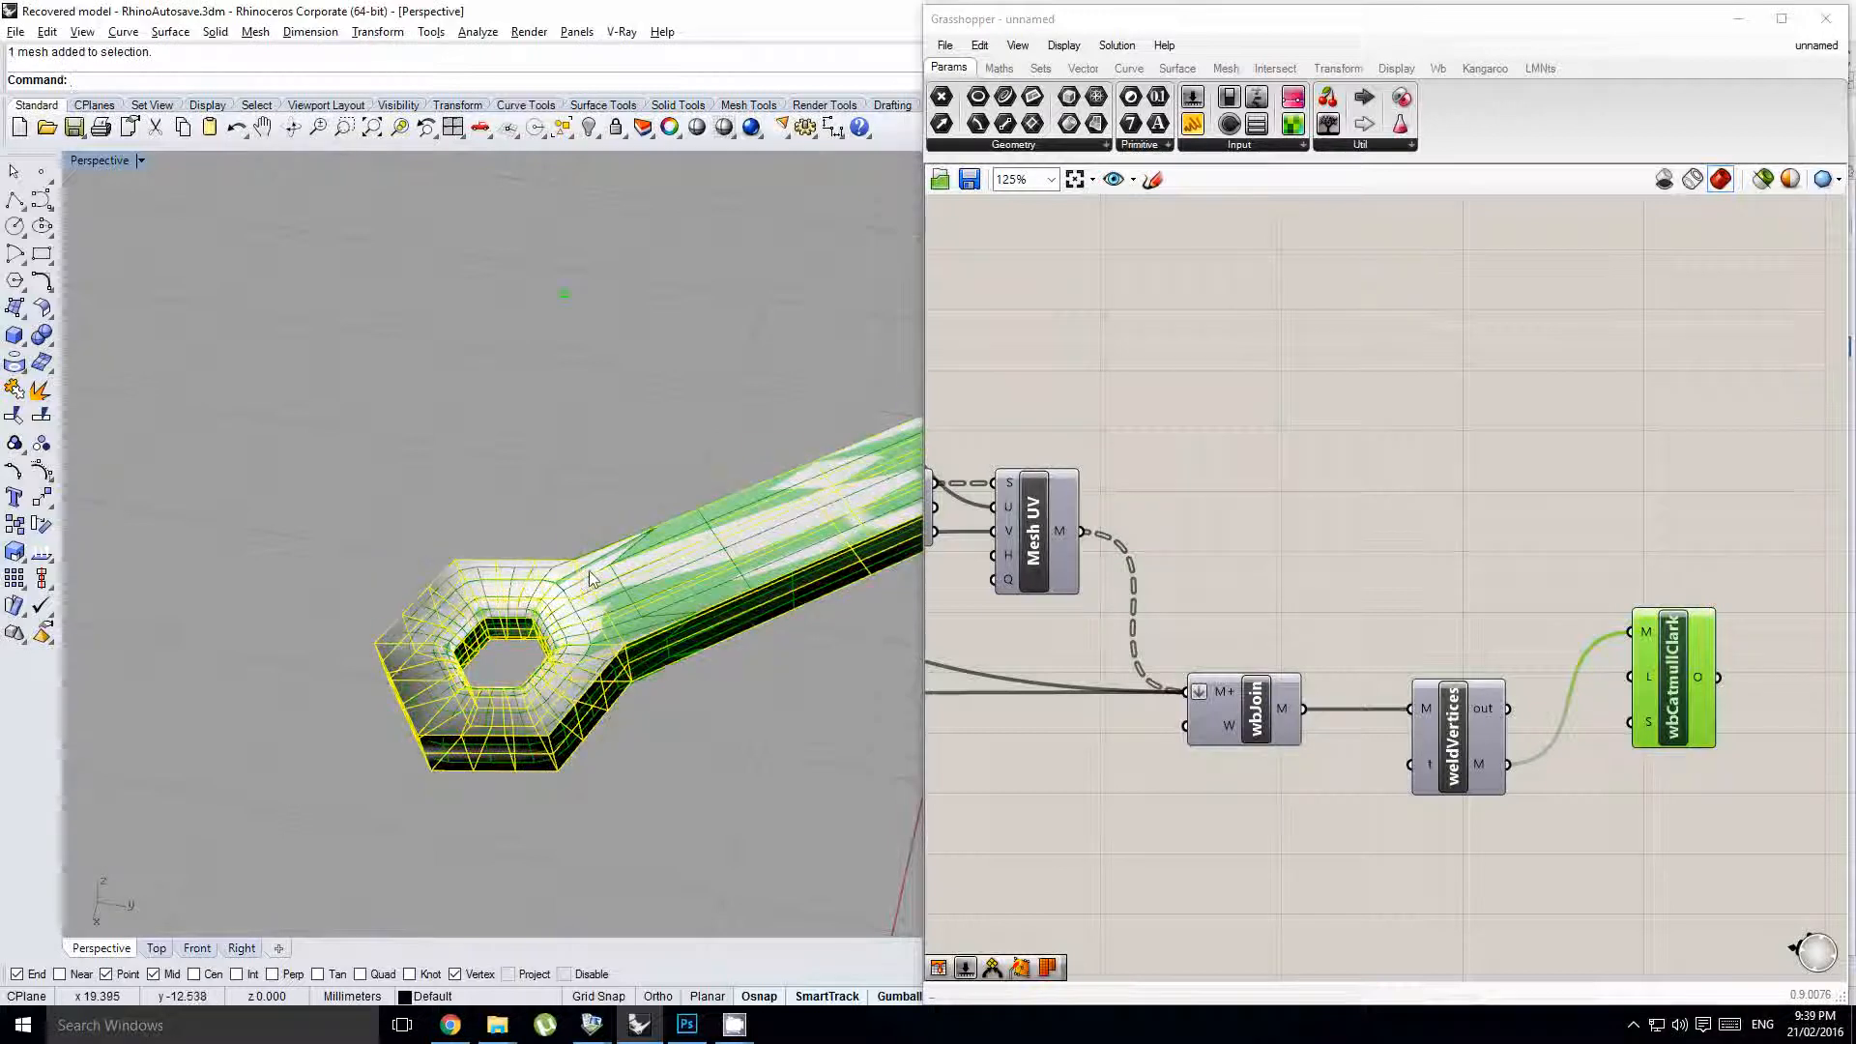
key(Delete)
middle_click(1664, 695)
click(1696, 727)
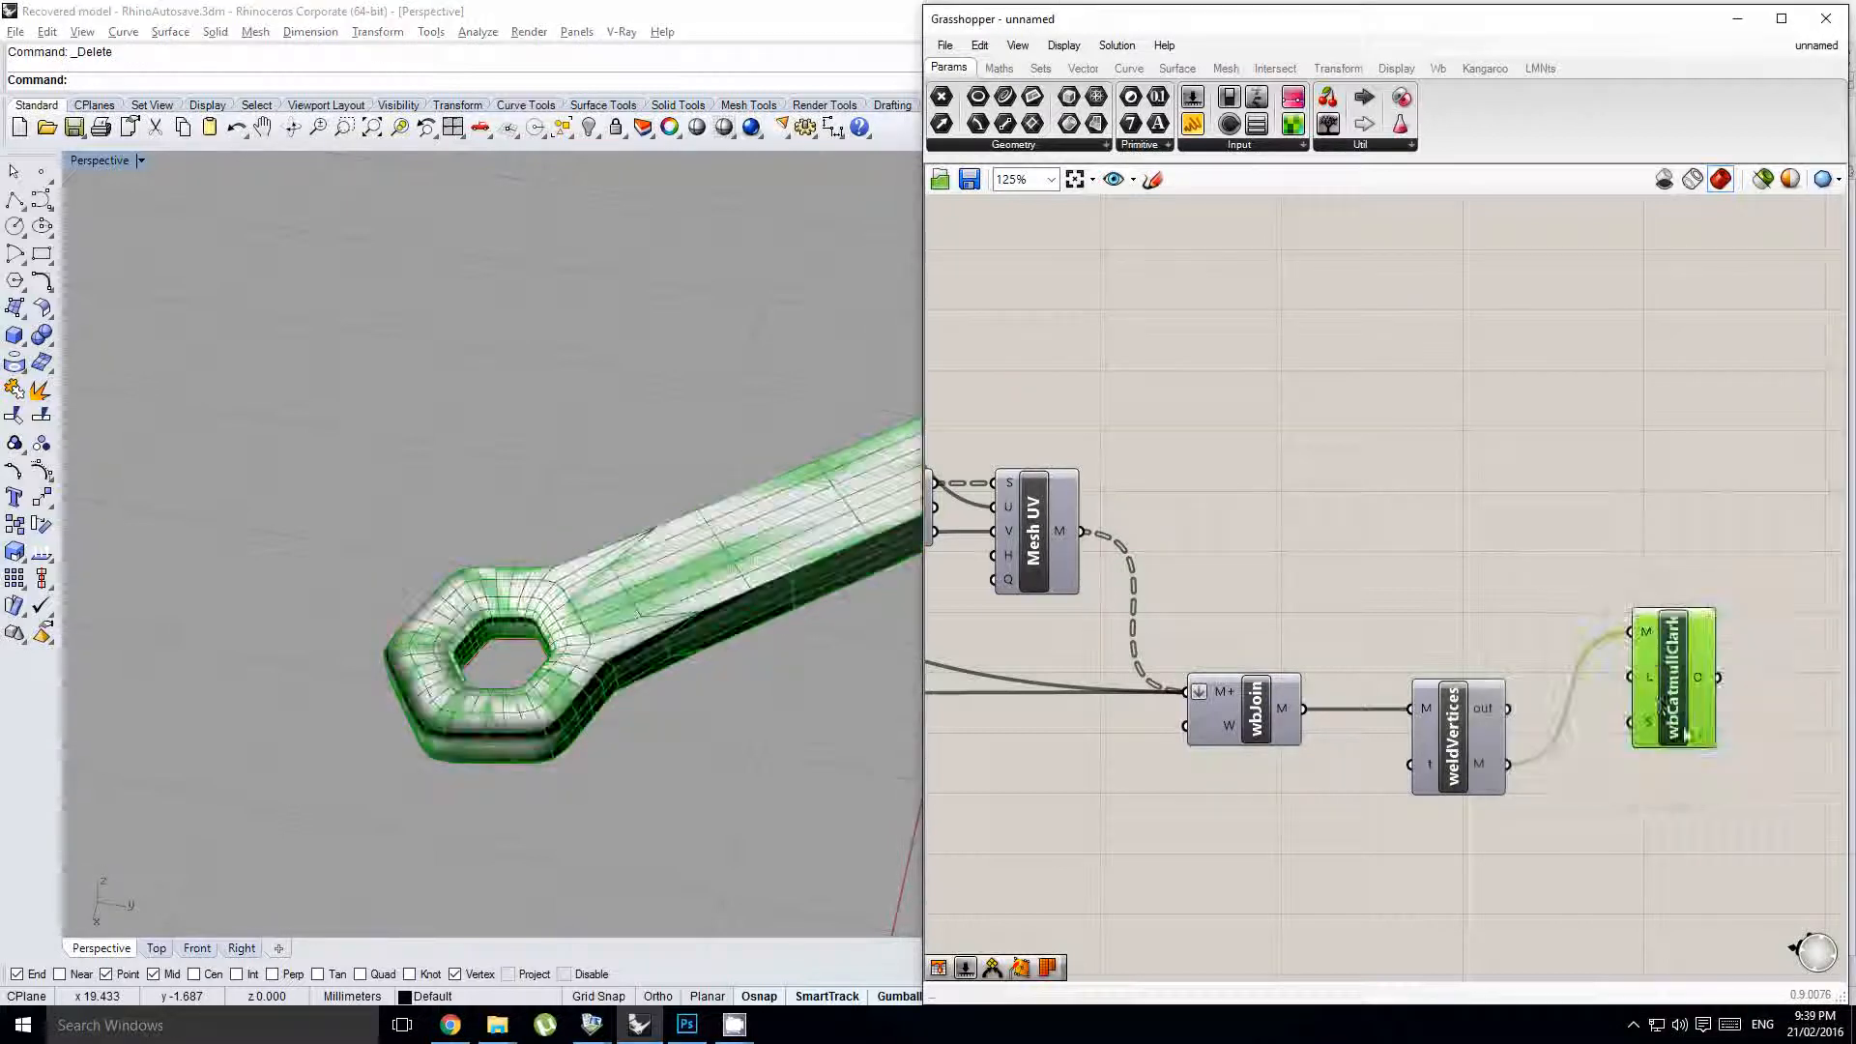
middle_click(1657, 697)
click(1617, 653)
right_drag(547, 609, 500, 622)
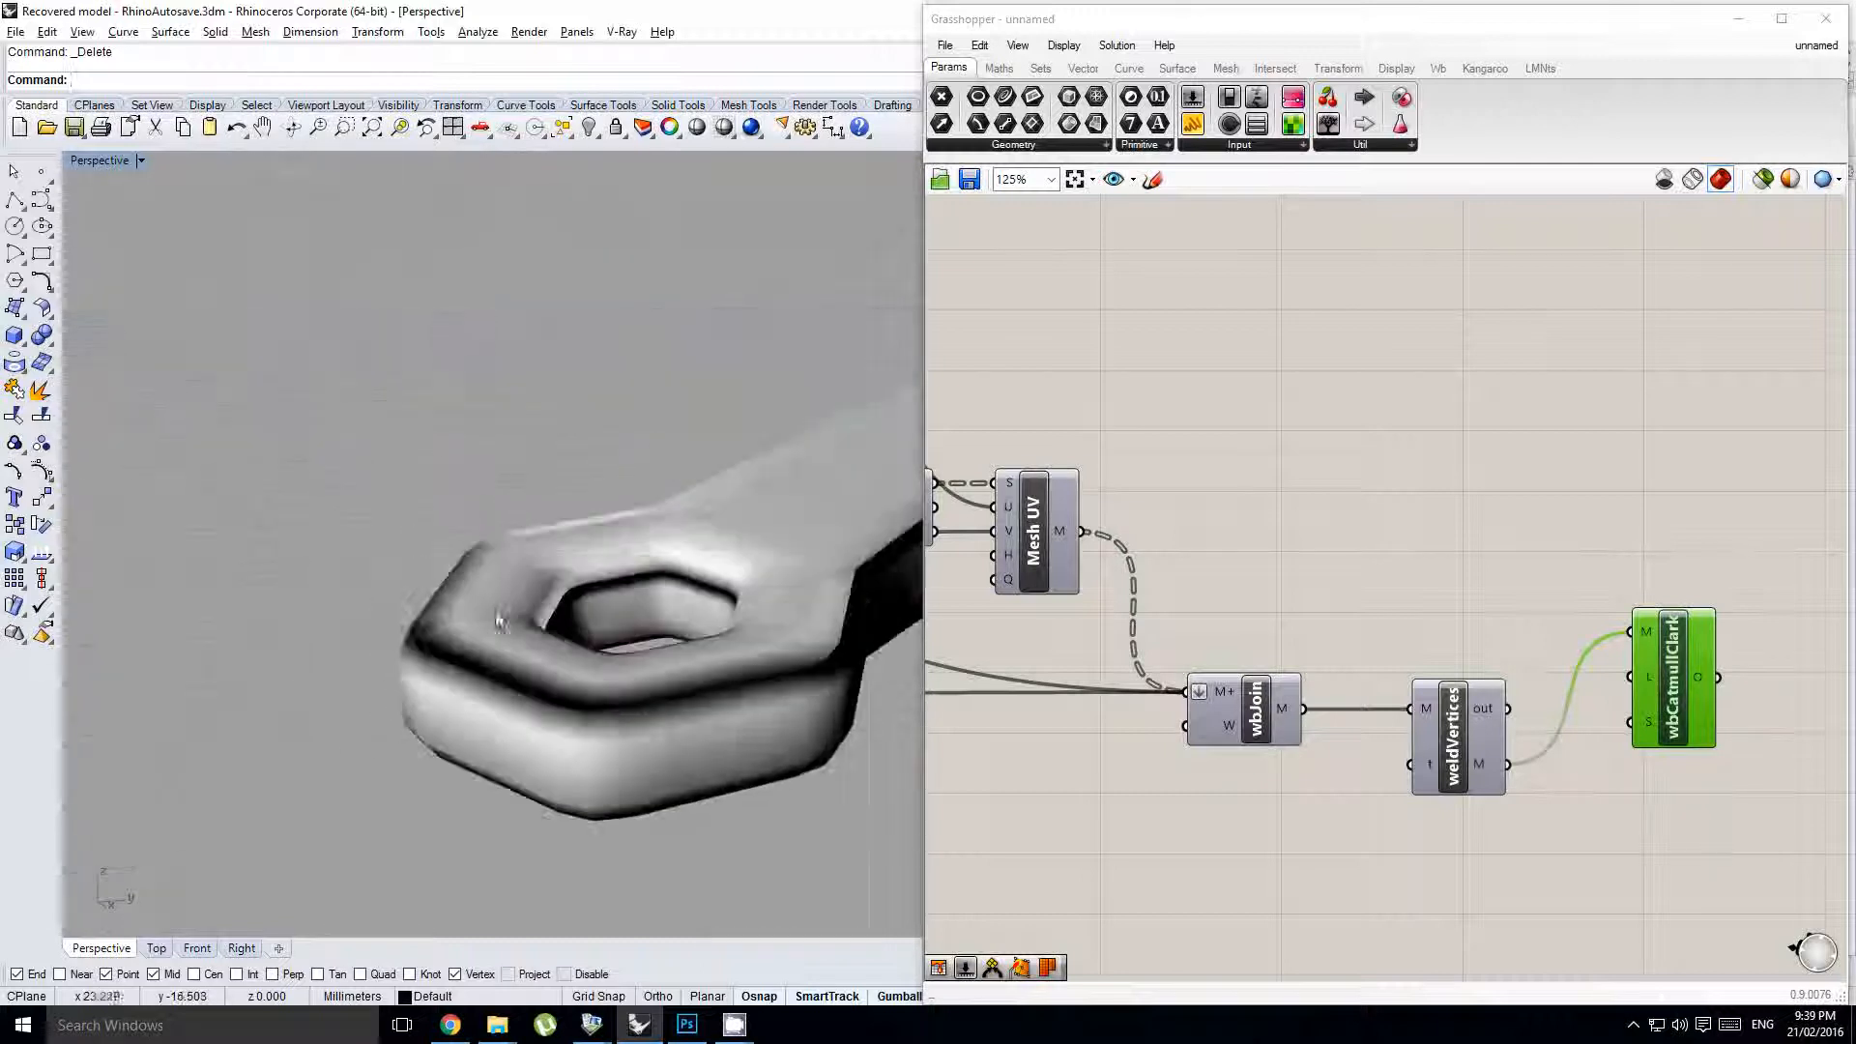
scroll(440, 672, down, 3)
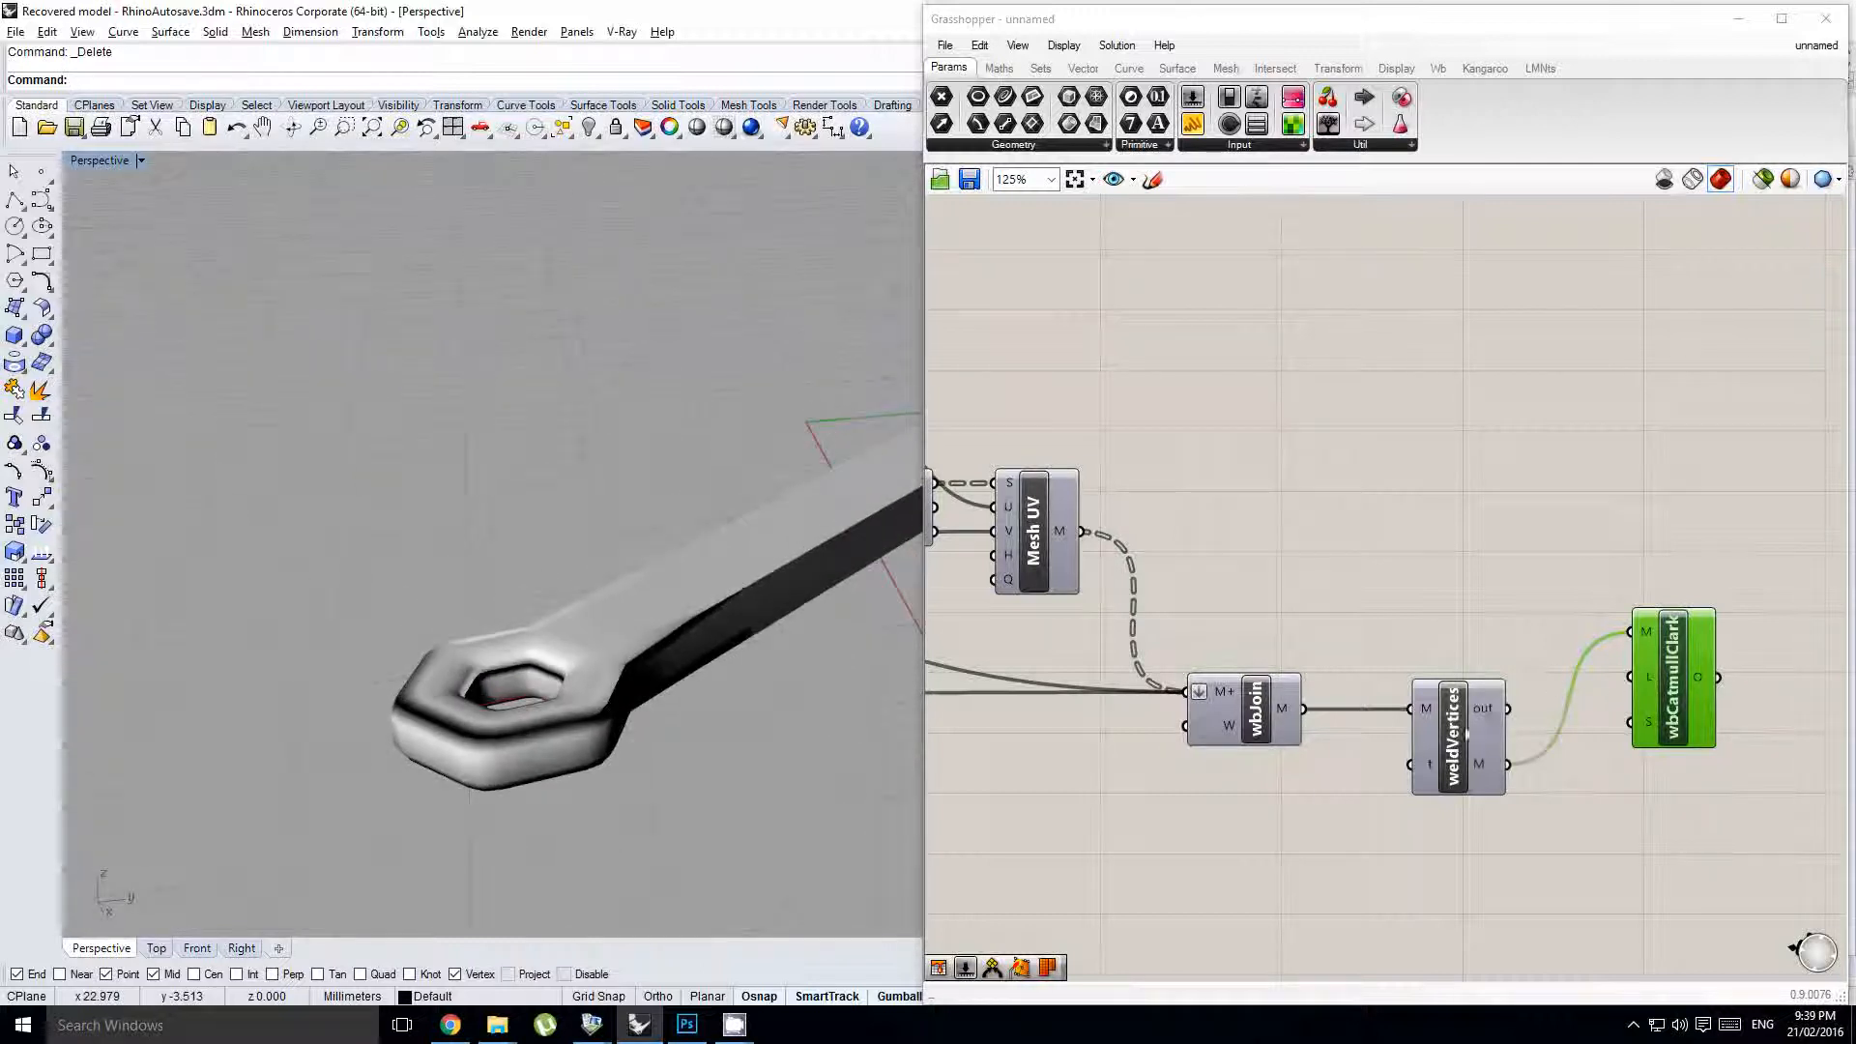
click(1467, 735)
right_drag(1209, 636, 1359, 619)
click(1197, 519)
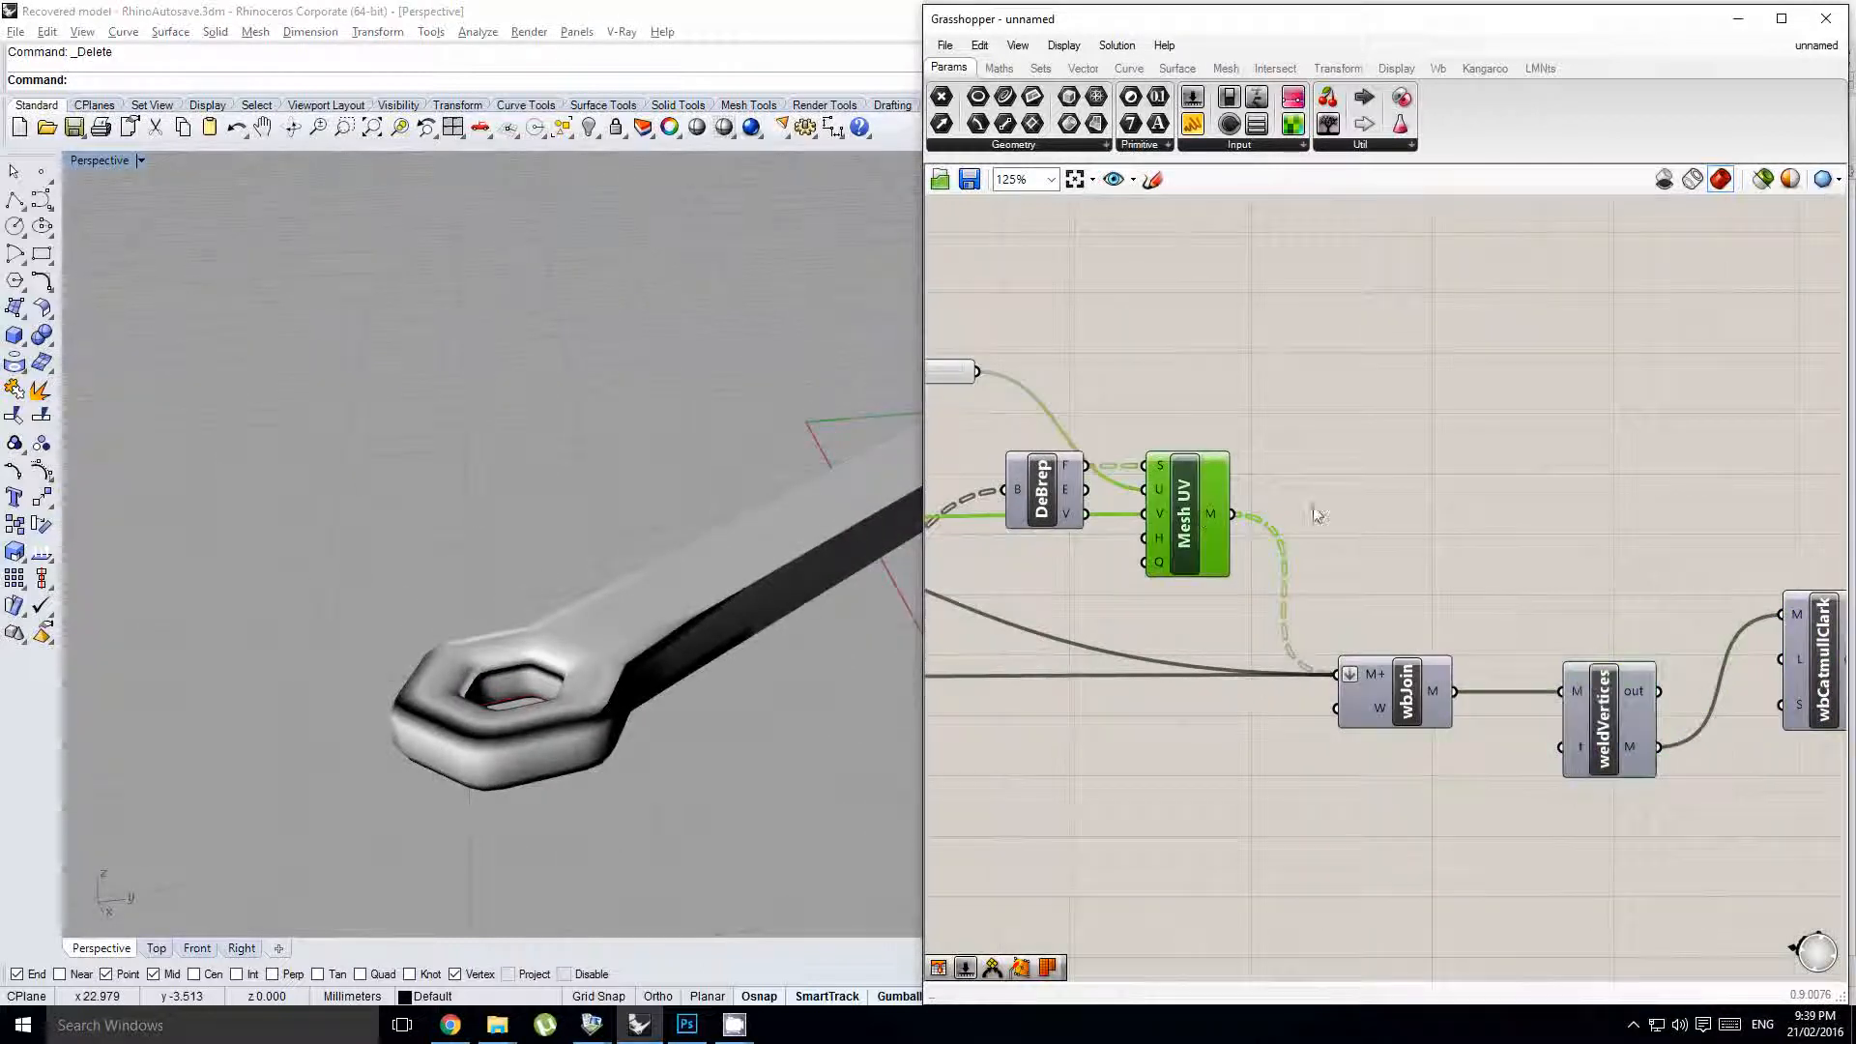
double_click(1343, 517)
text(flip)
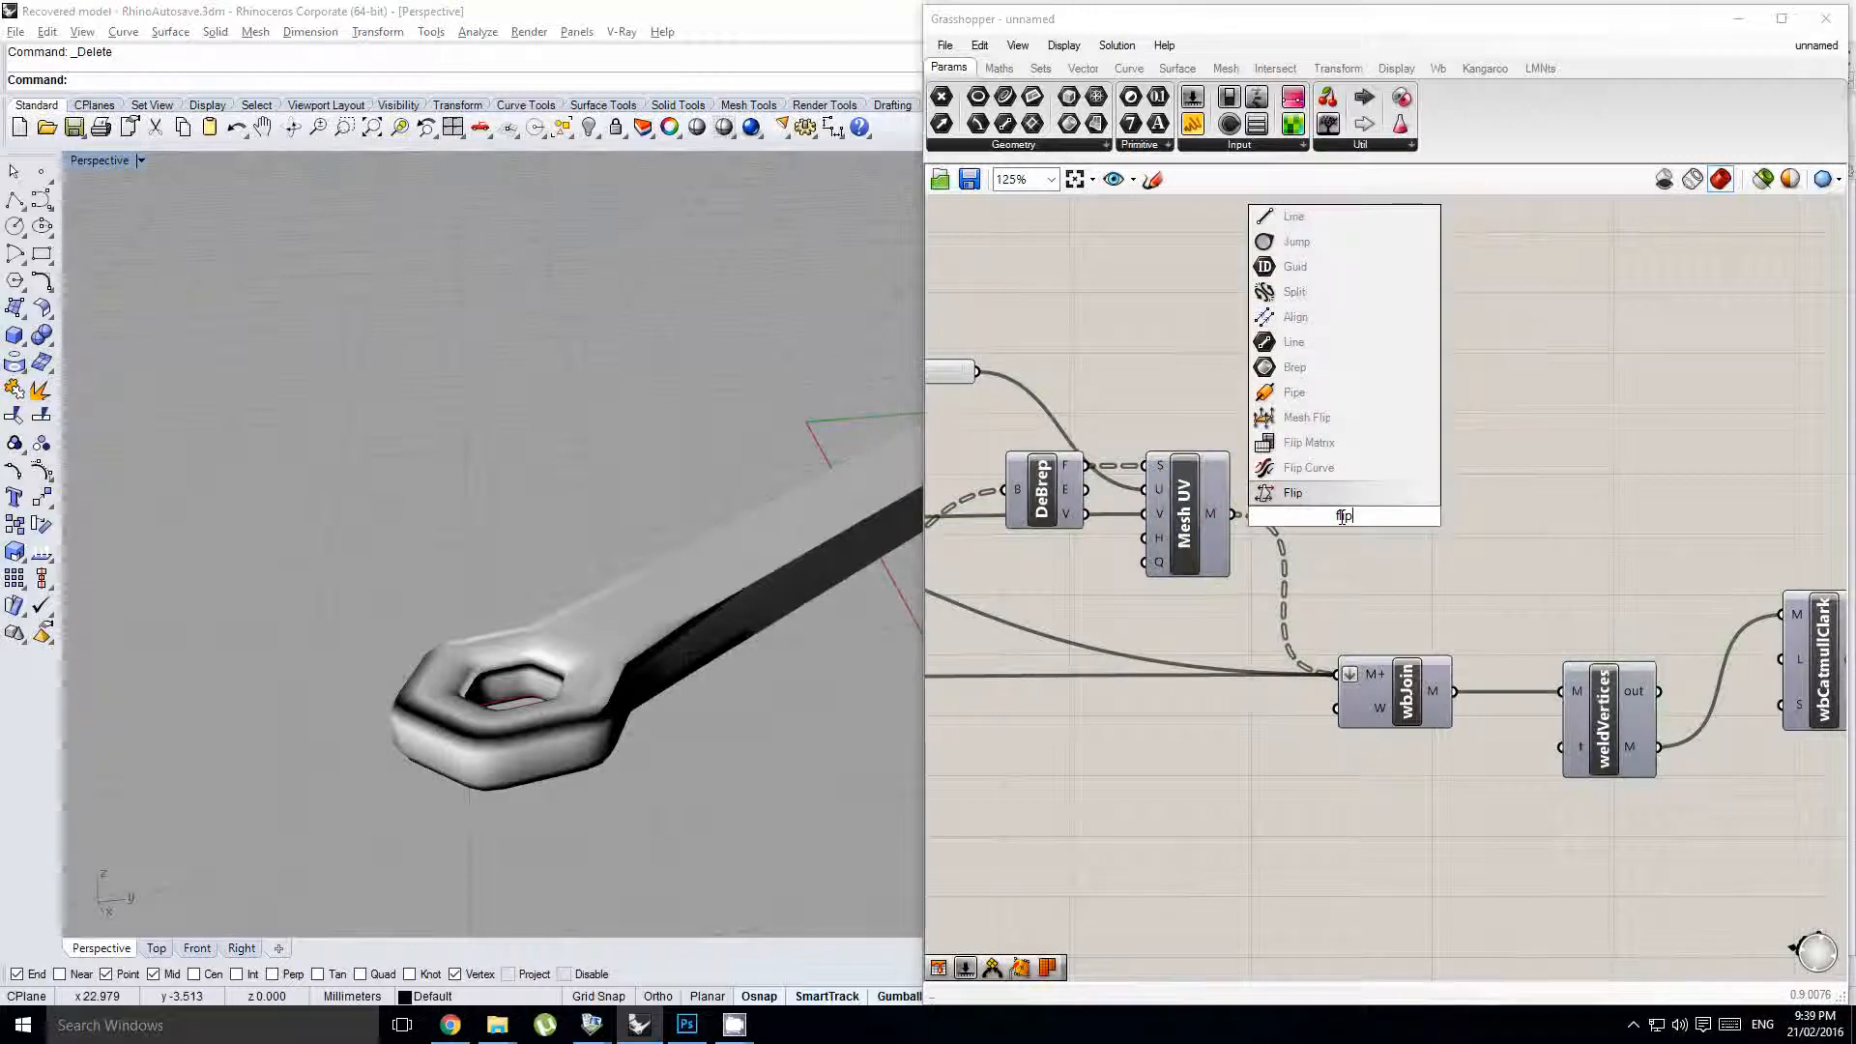
click(1304, 403)
key(Delete)
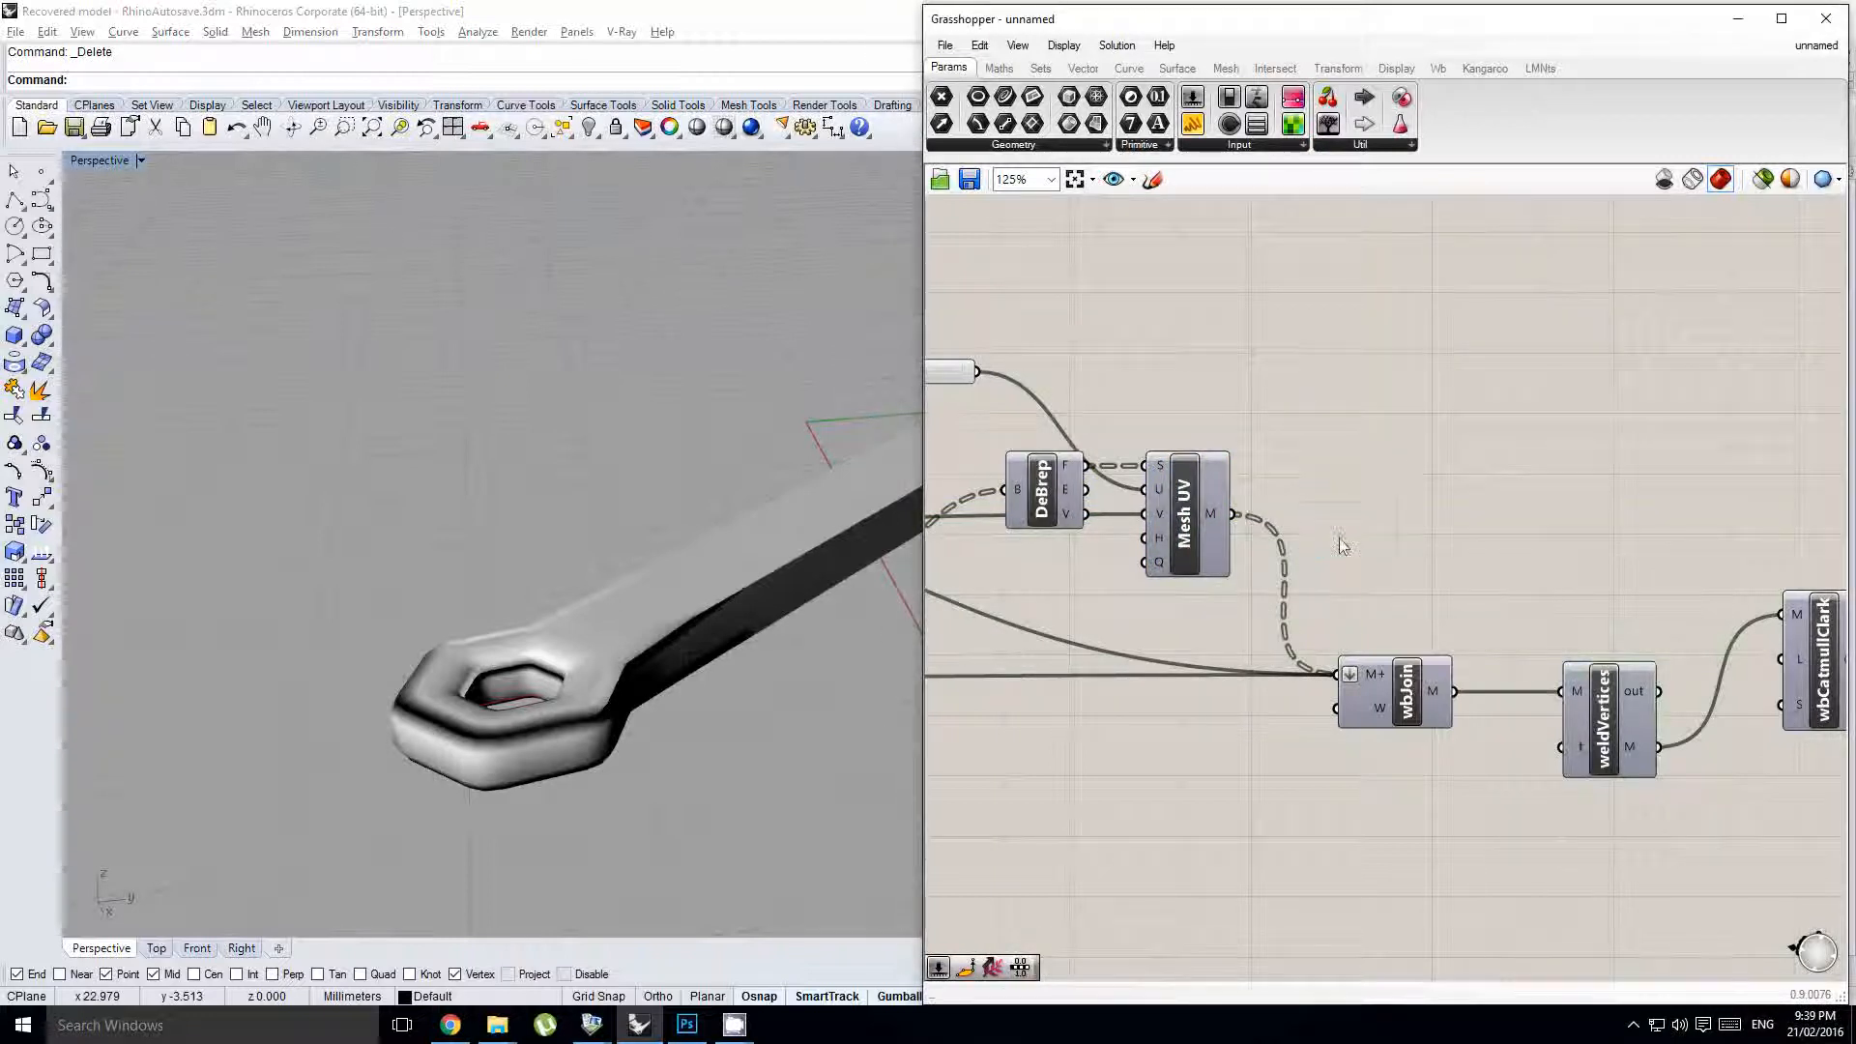
double_click(1340, 532)
text(mes)
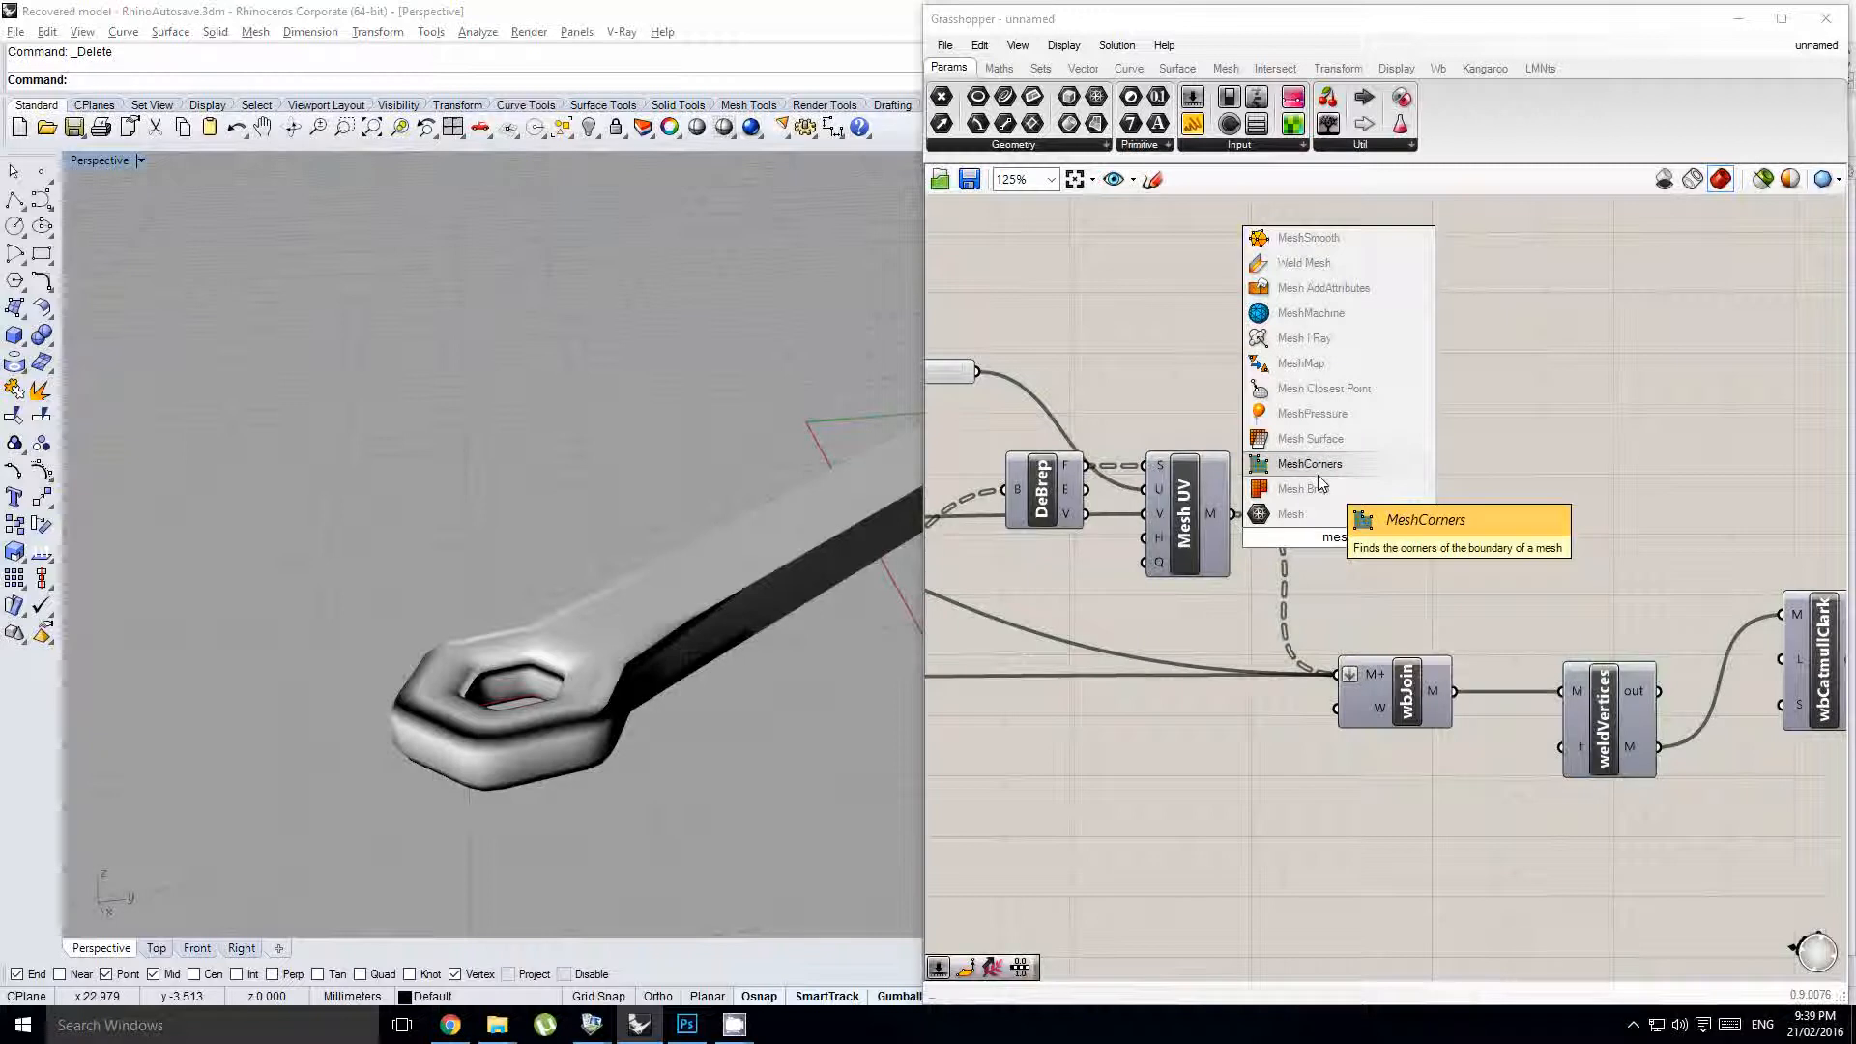
key(Escape)
- Add a mesh Flip component after the side wall's Mesh UV and feed it that mesh output
double_click(1315, 512)
text(me)
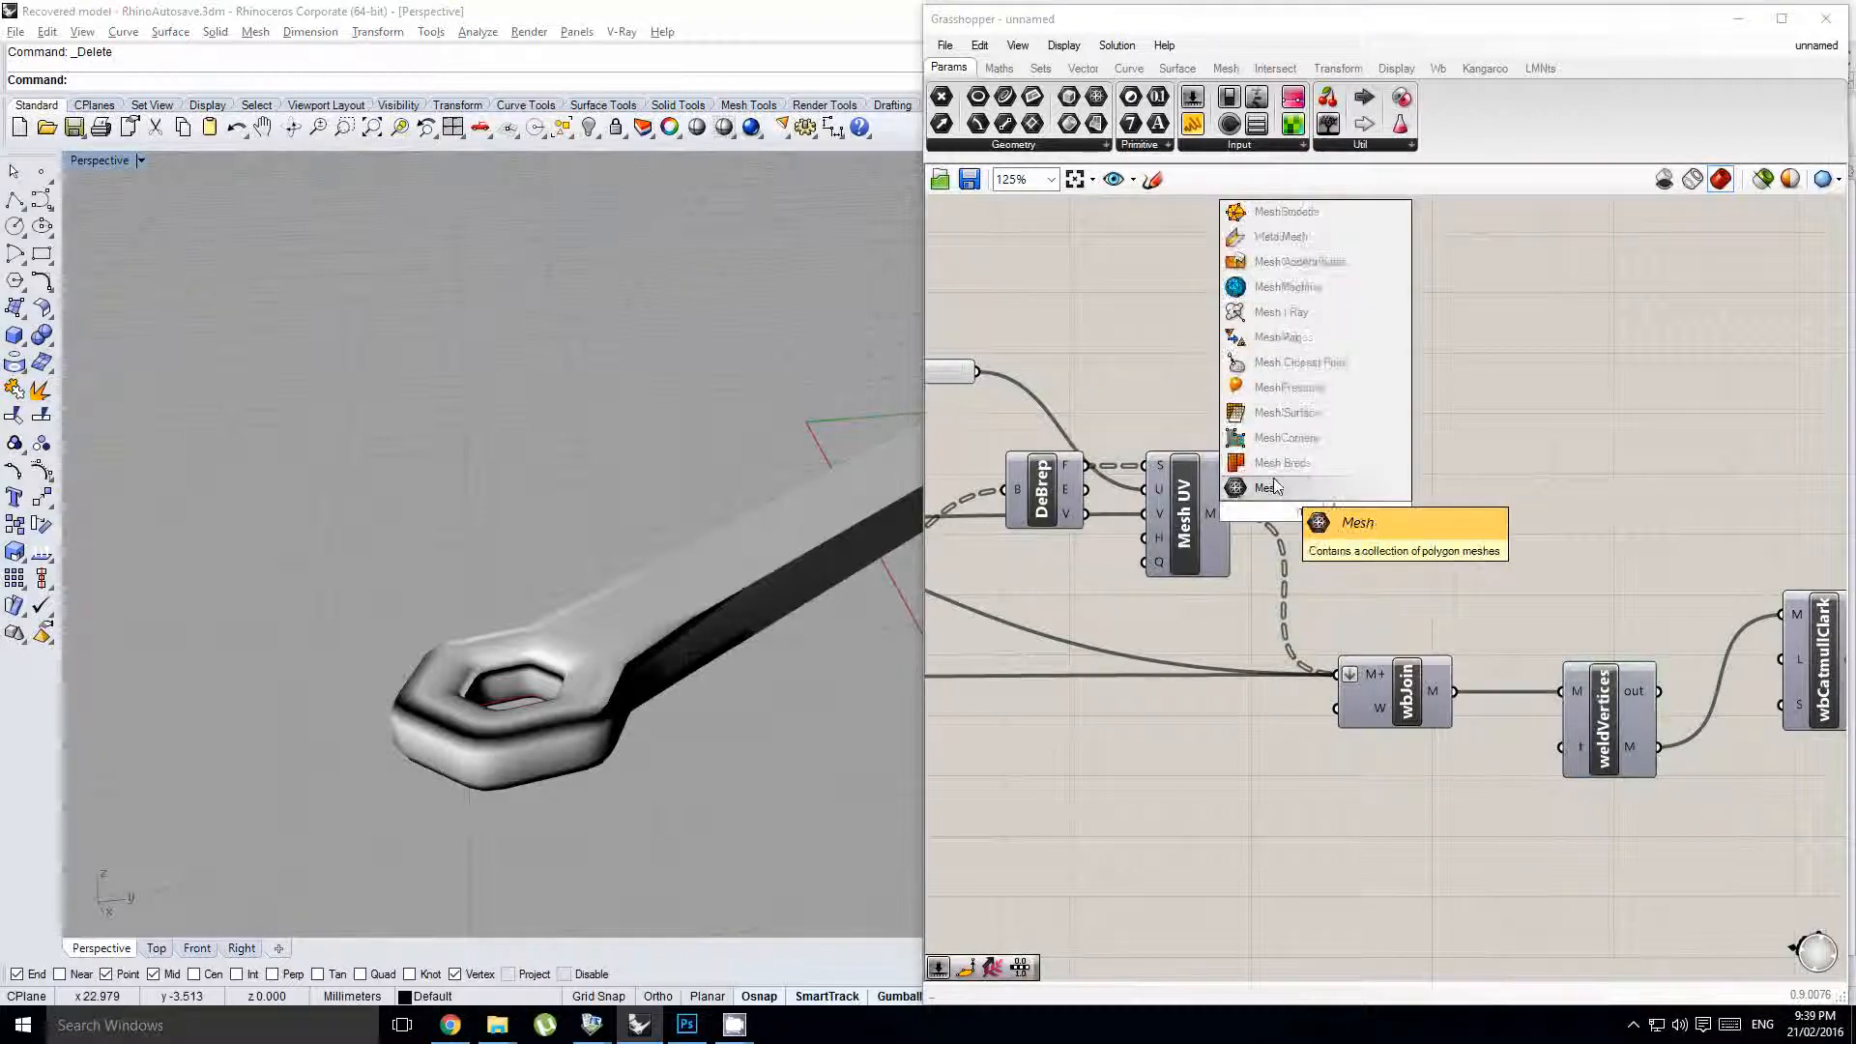
click(1277, 487)
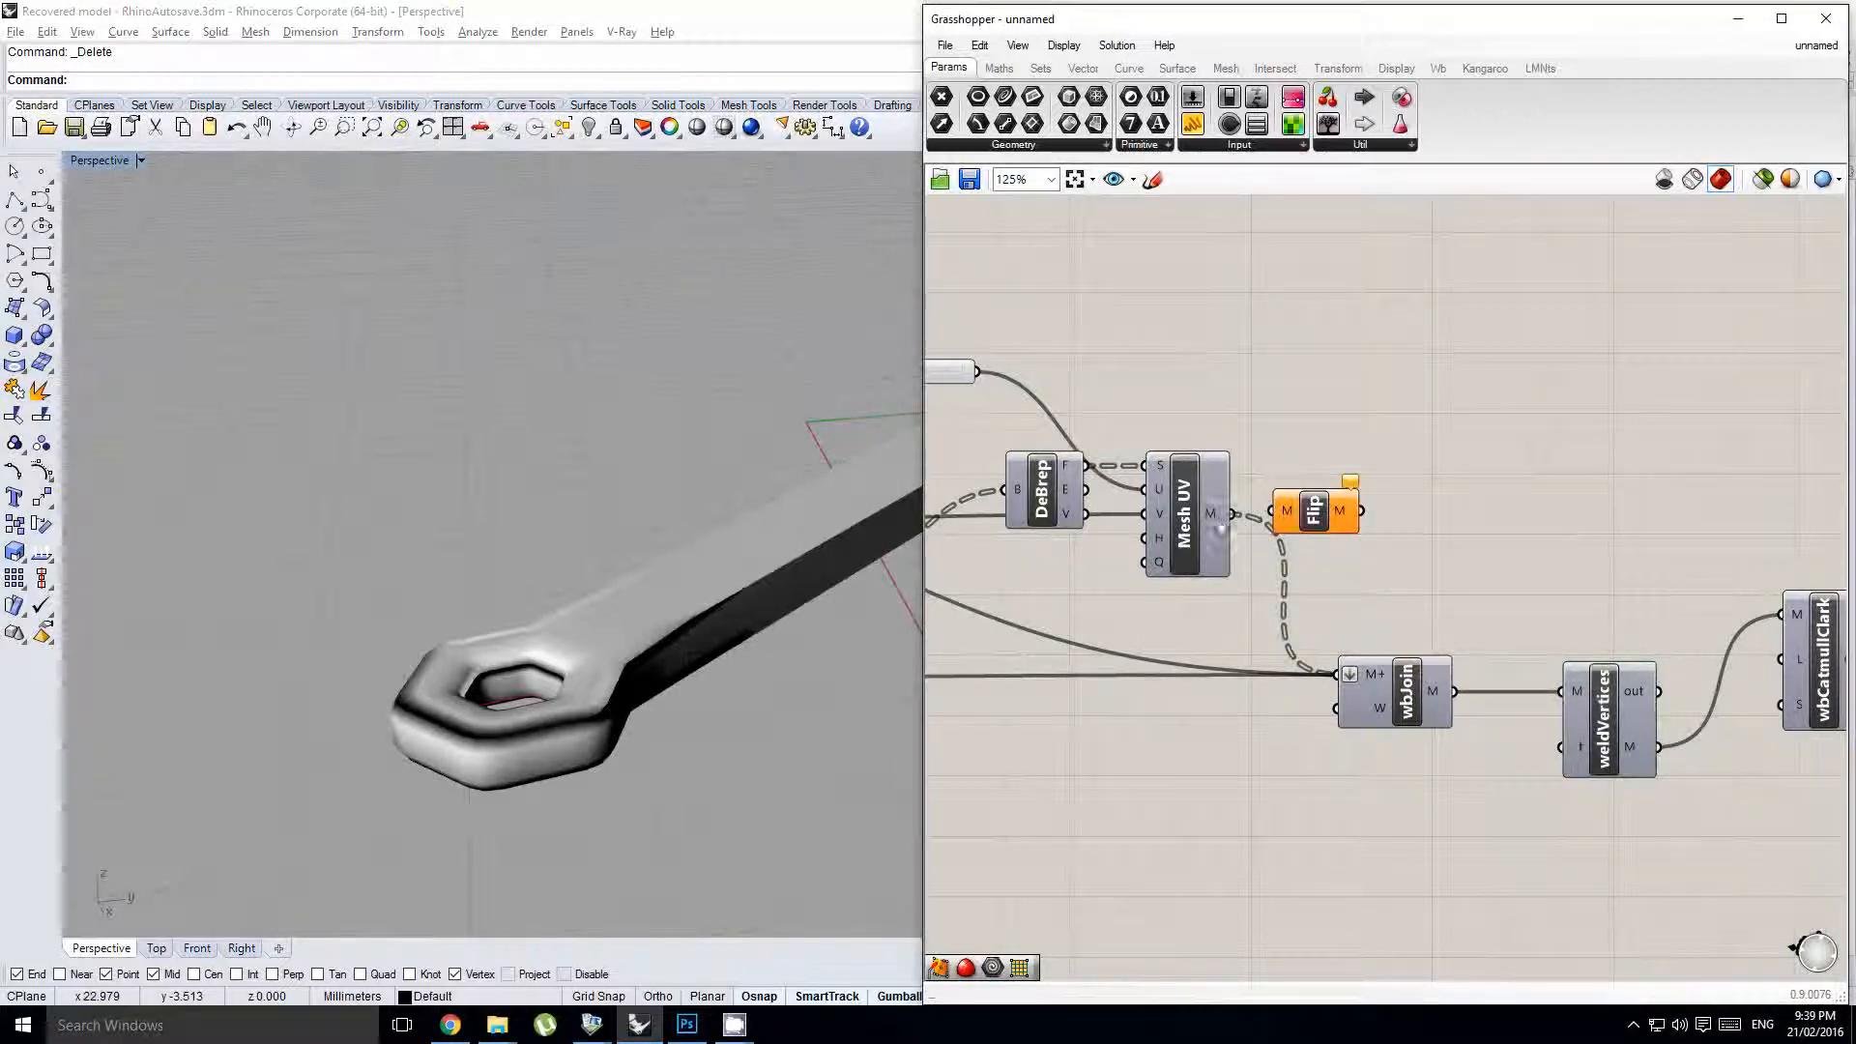
drag(1298, 522, 1323, 529)
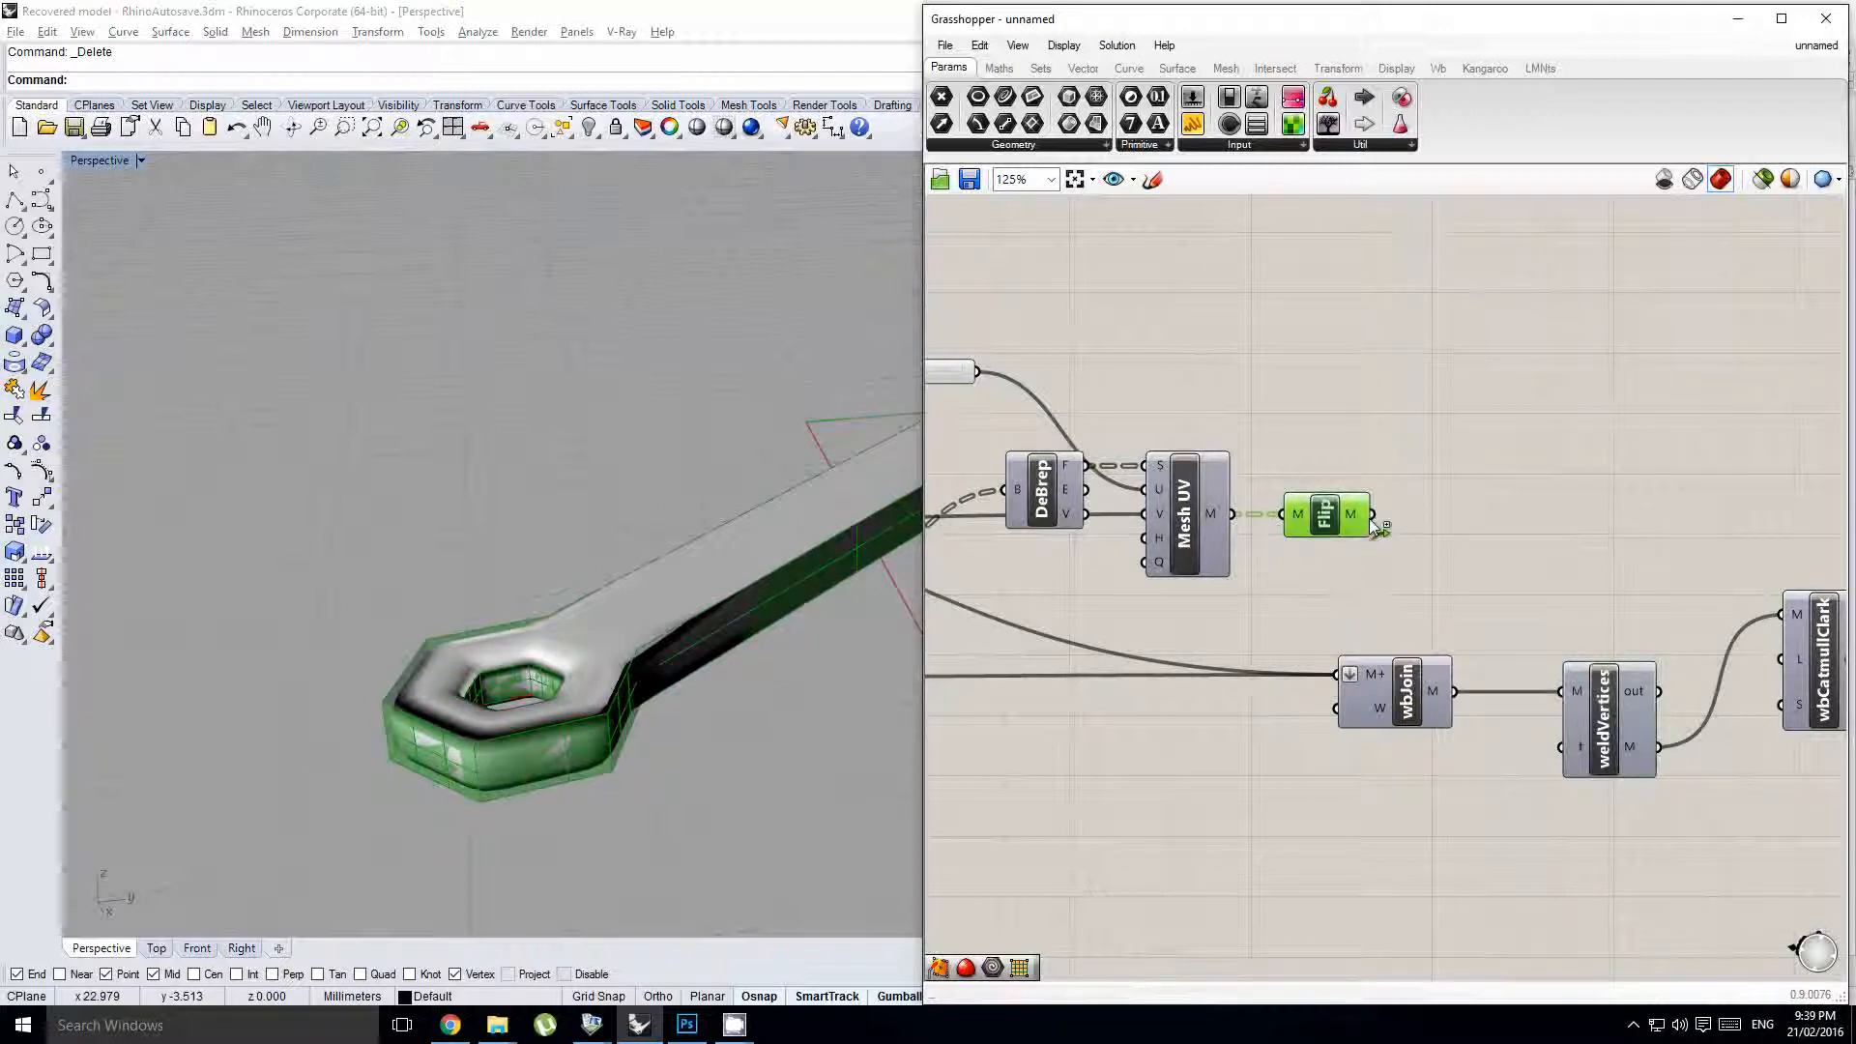
- Add the Flip output to the final wbJoin's mesh input alongside its existing sources and delete the baked mesh
click(753, 601)
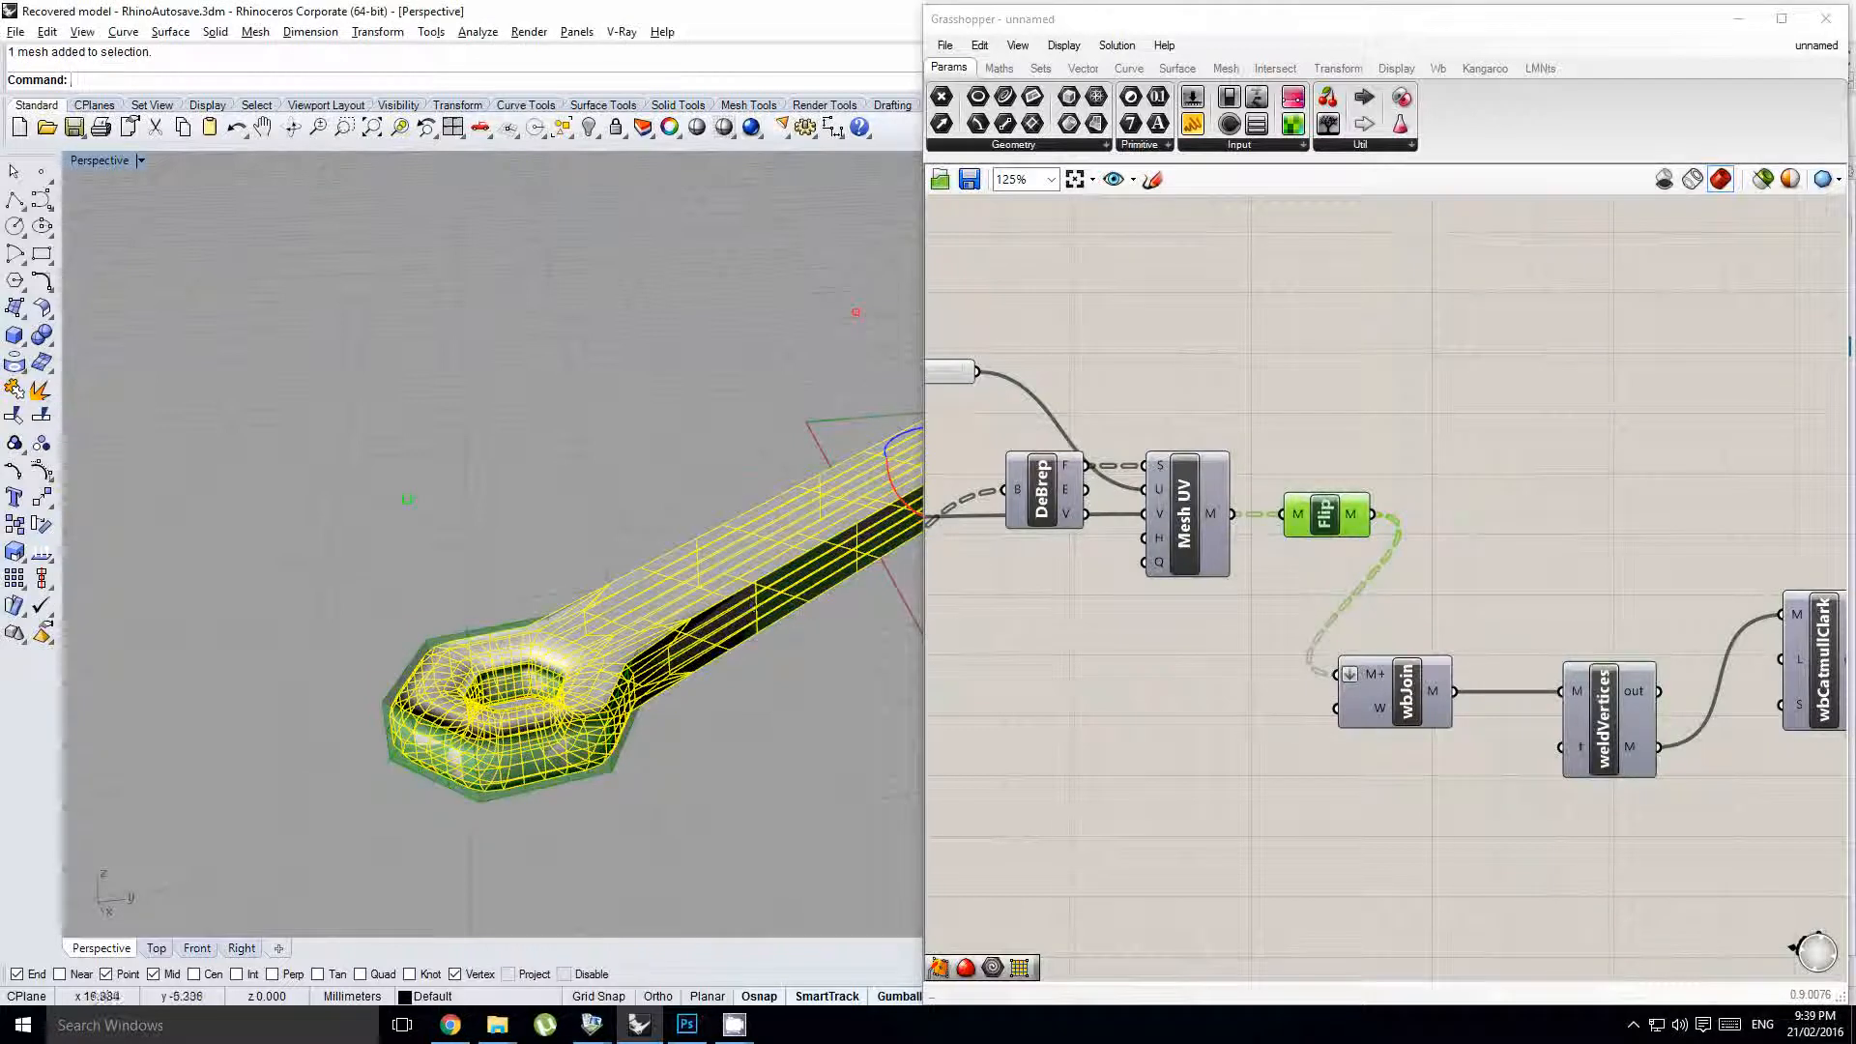
click(1381, 624)
key(ctrl+z)
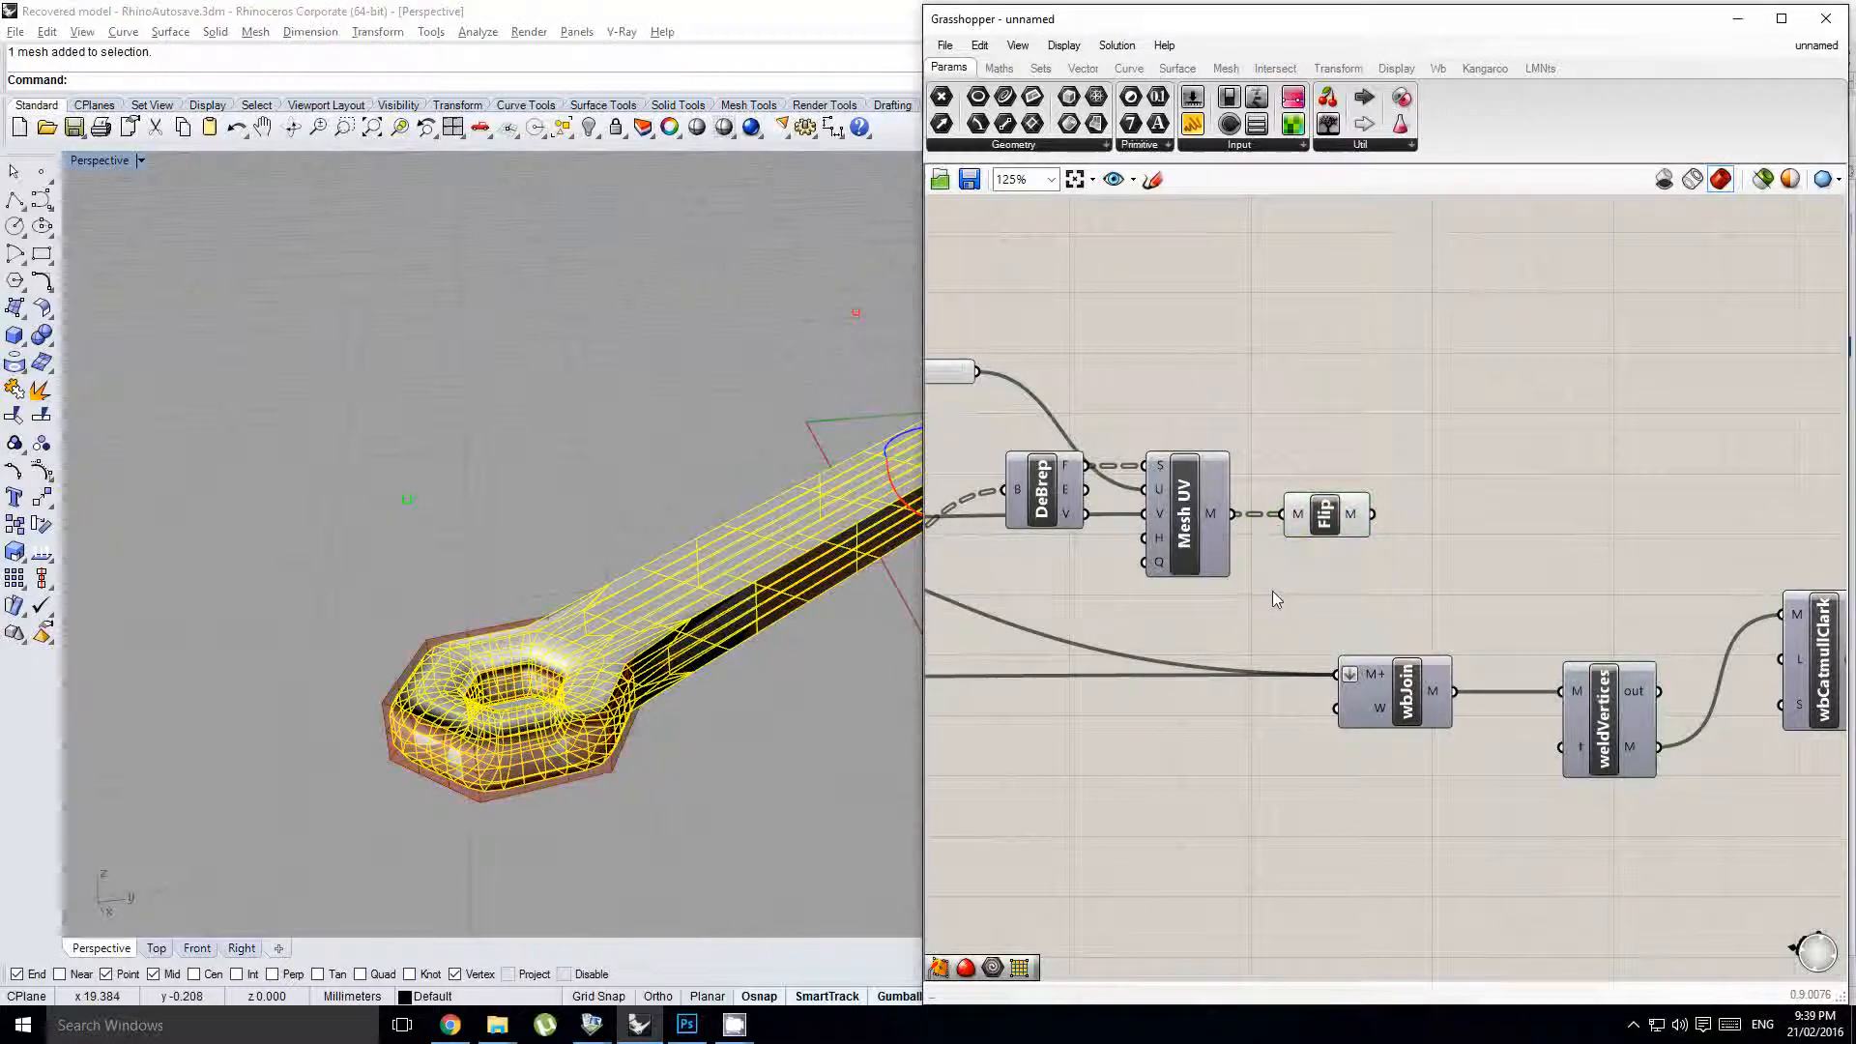
shift+drag(1326, 677, 1330, 676)
right_drag(894, 633, 868, 647)
key(Delete)
- Bake the wbCatmullClark mesh built with the flipped side walls and check the ring end
right_drag(1485, 541, 1408, 510)
right_click(1408, 516)
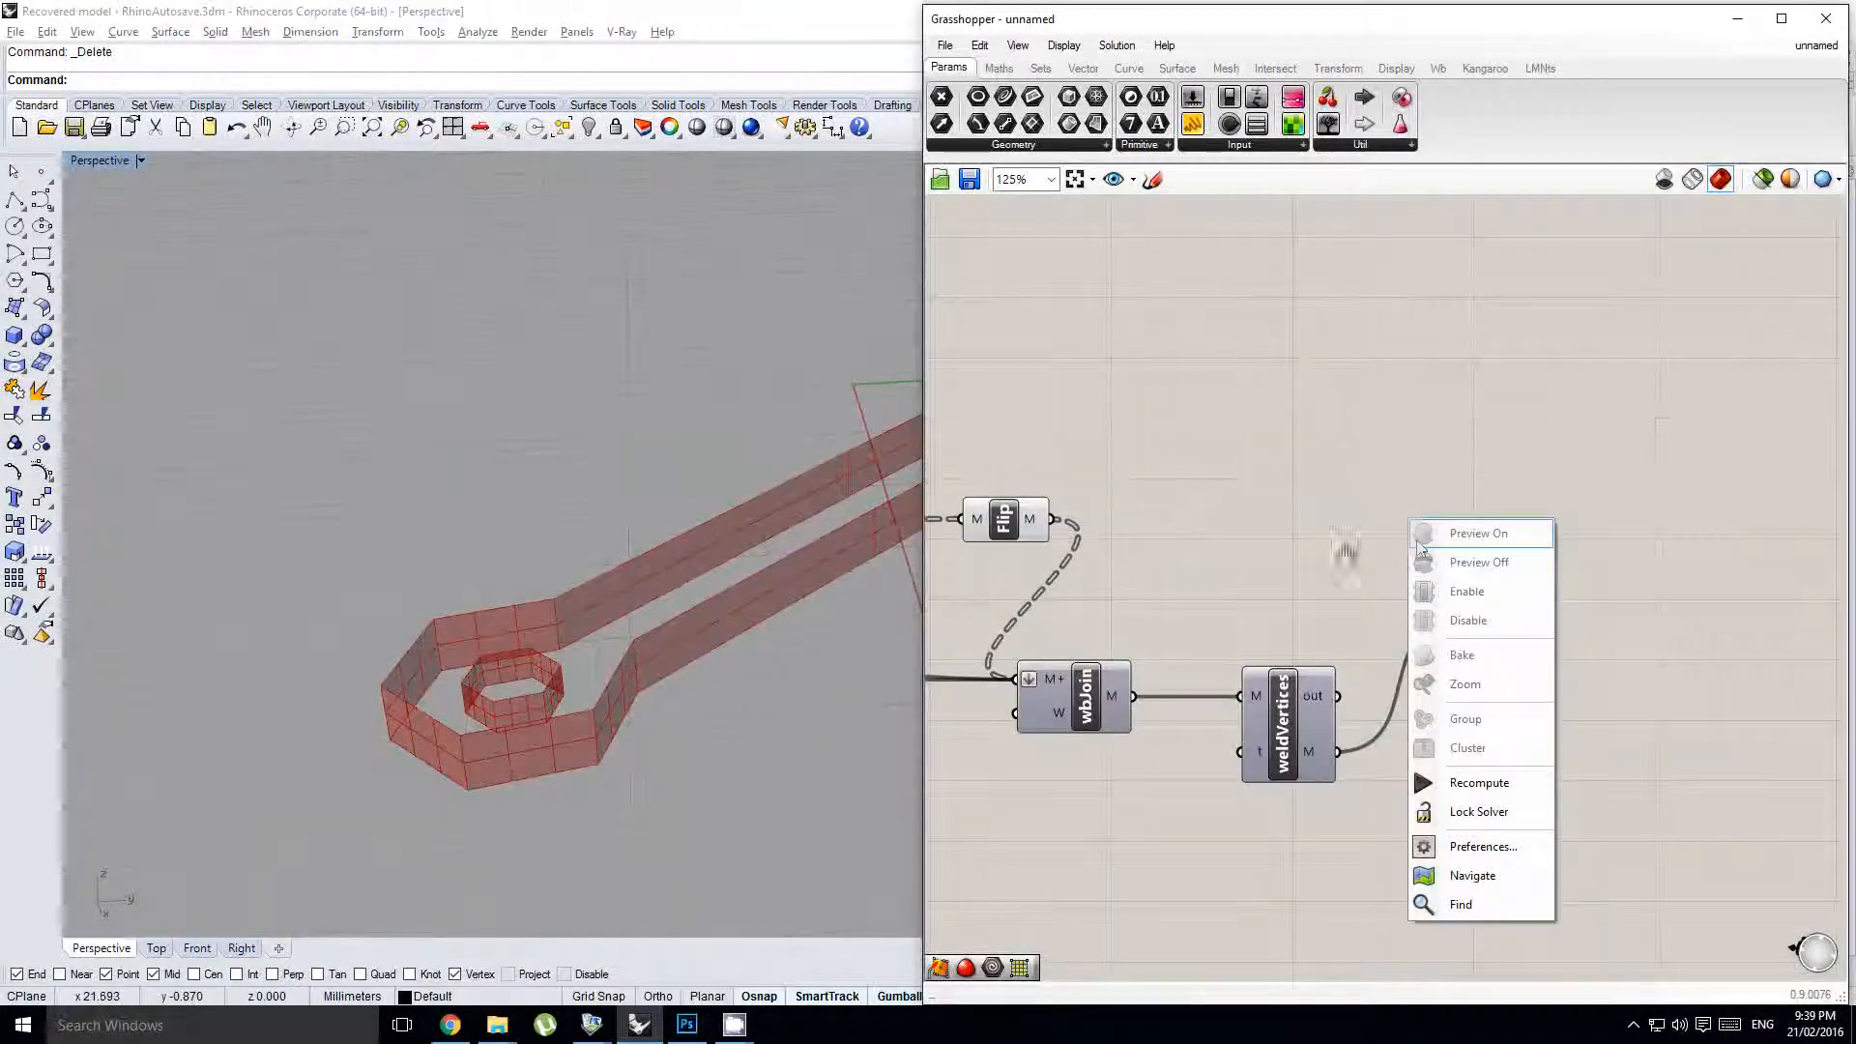
click(1347, 555)
click(1499, 683)
middle_click(1500, 683)
click(1500, 598)
right_drag(357, 634, 564, 589)
scroll(704, 735, up, 4)
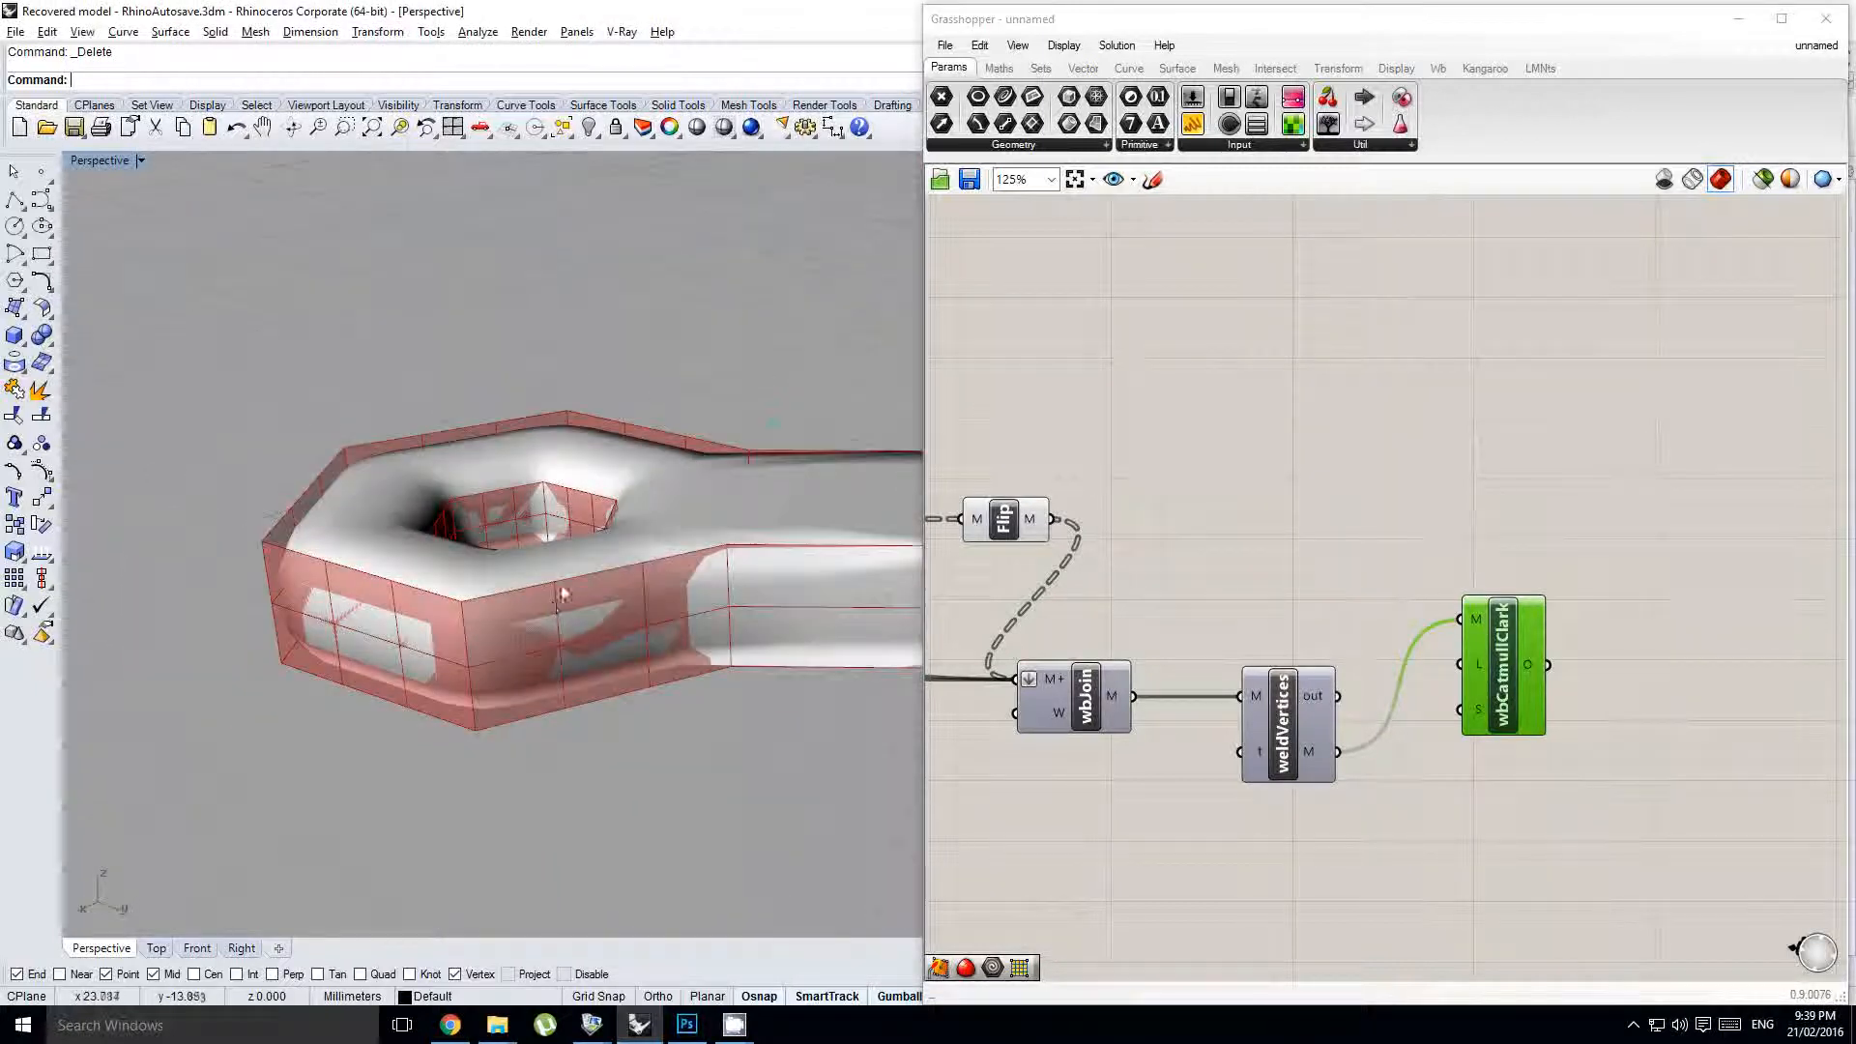
- Select the baked mesh and examine its wires along the whole arm and at the ring end
click(563, 588)
scroll(483, 580, down, 8)
right_drag(556, 406, 663, 407)
scroll(571, 488, up, 8)
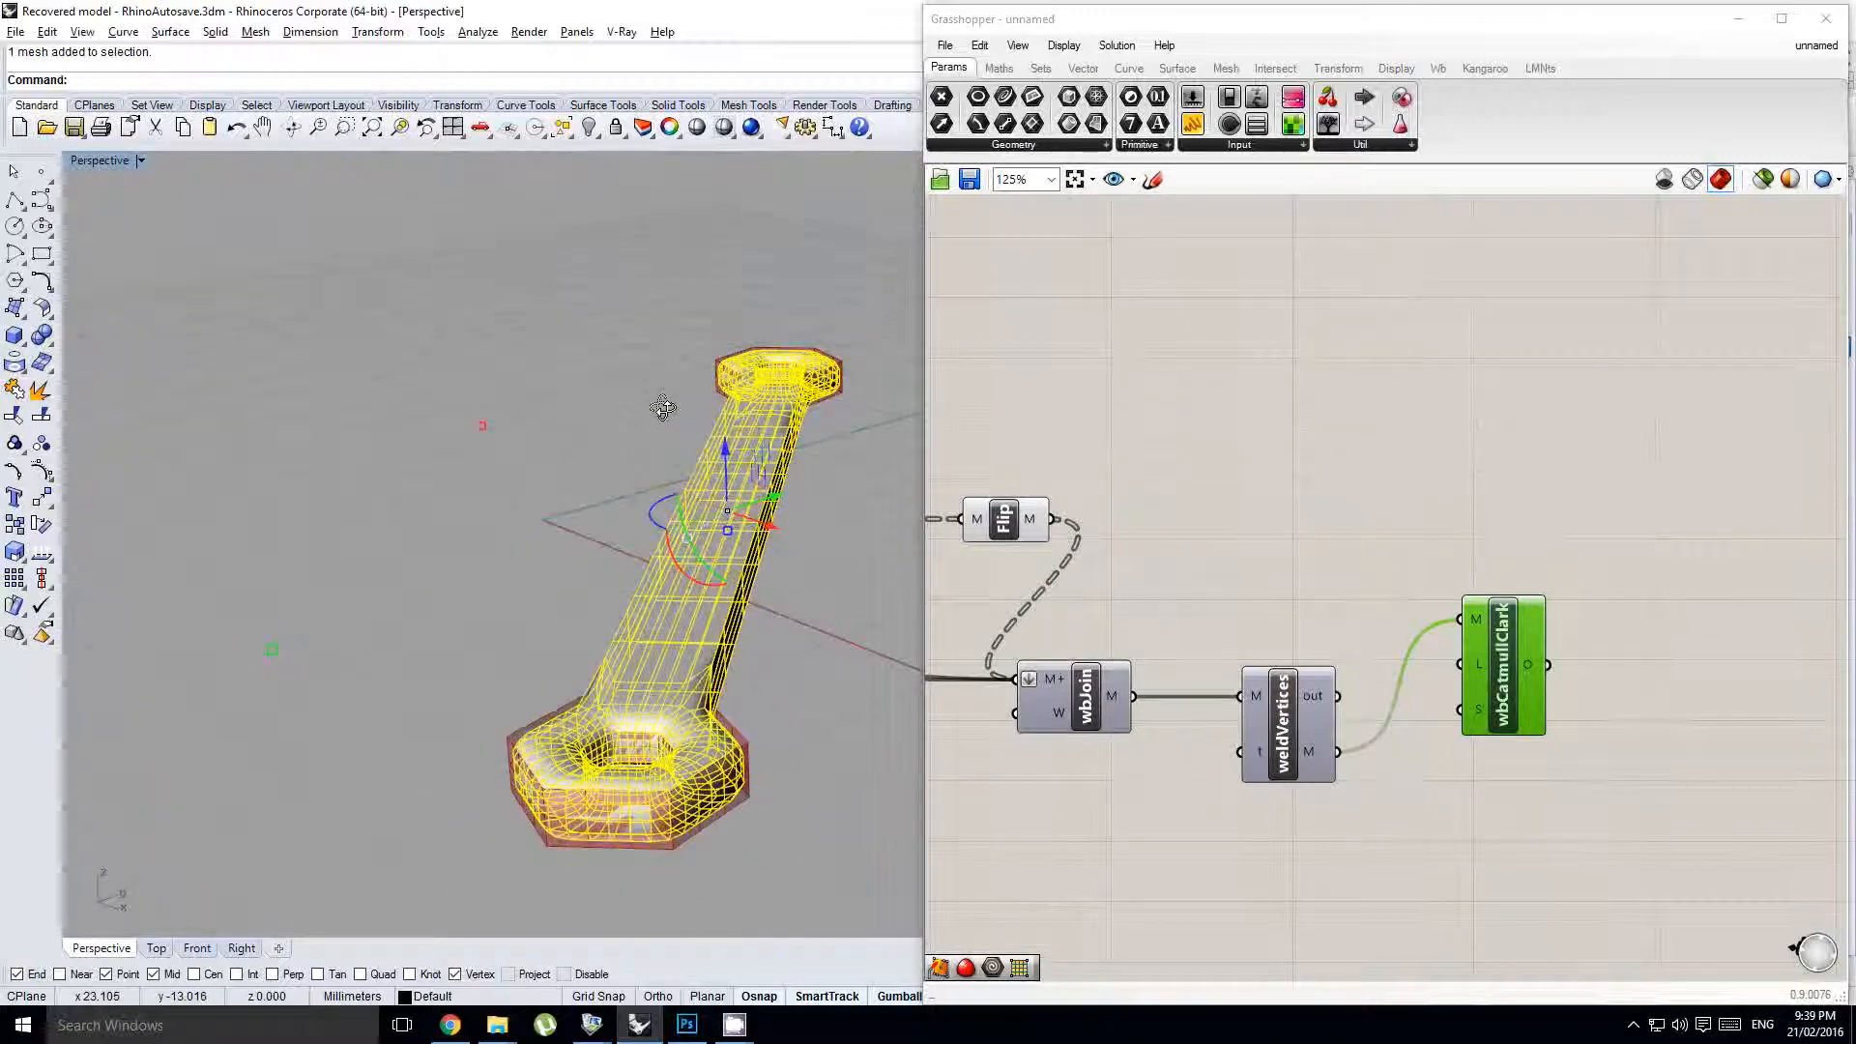
scroll(729, 597, up, 3)
right_drag(685, 627, 754, 543)
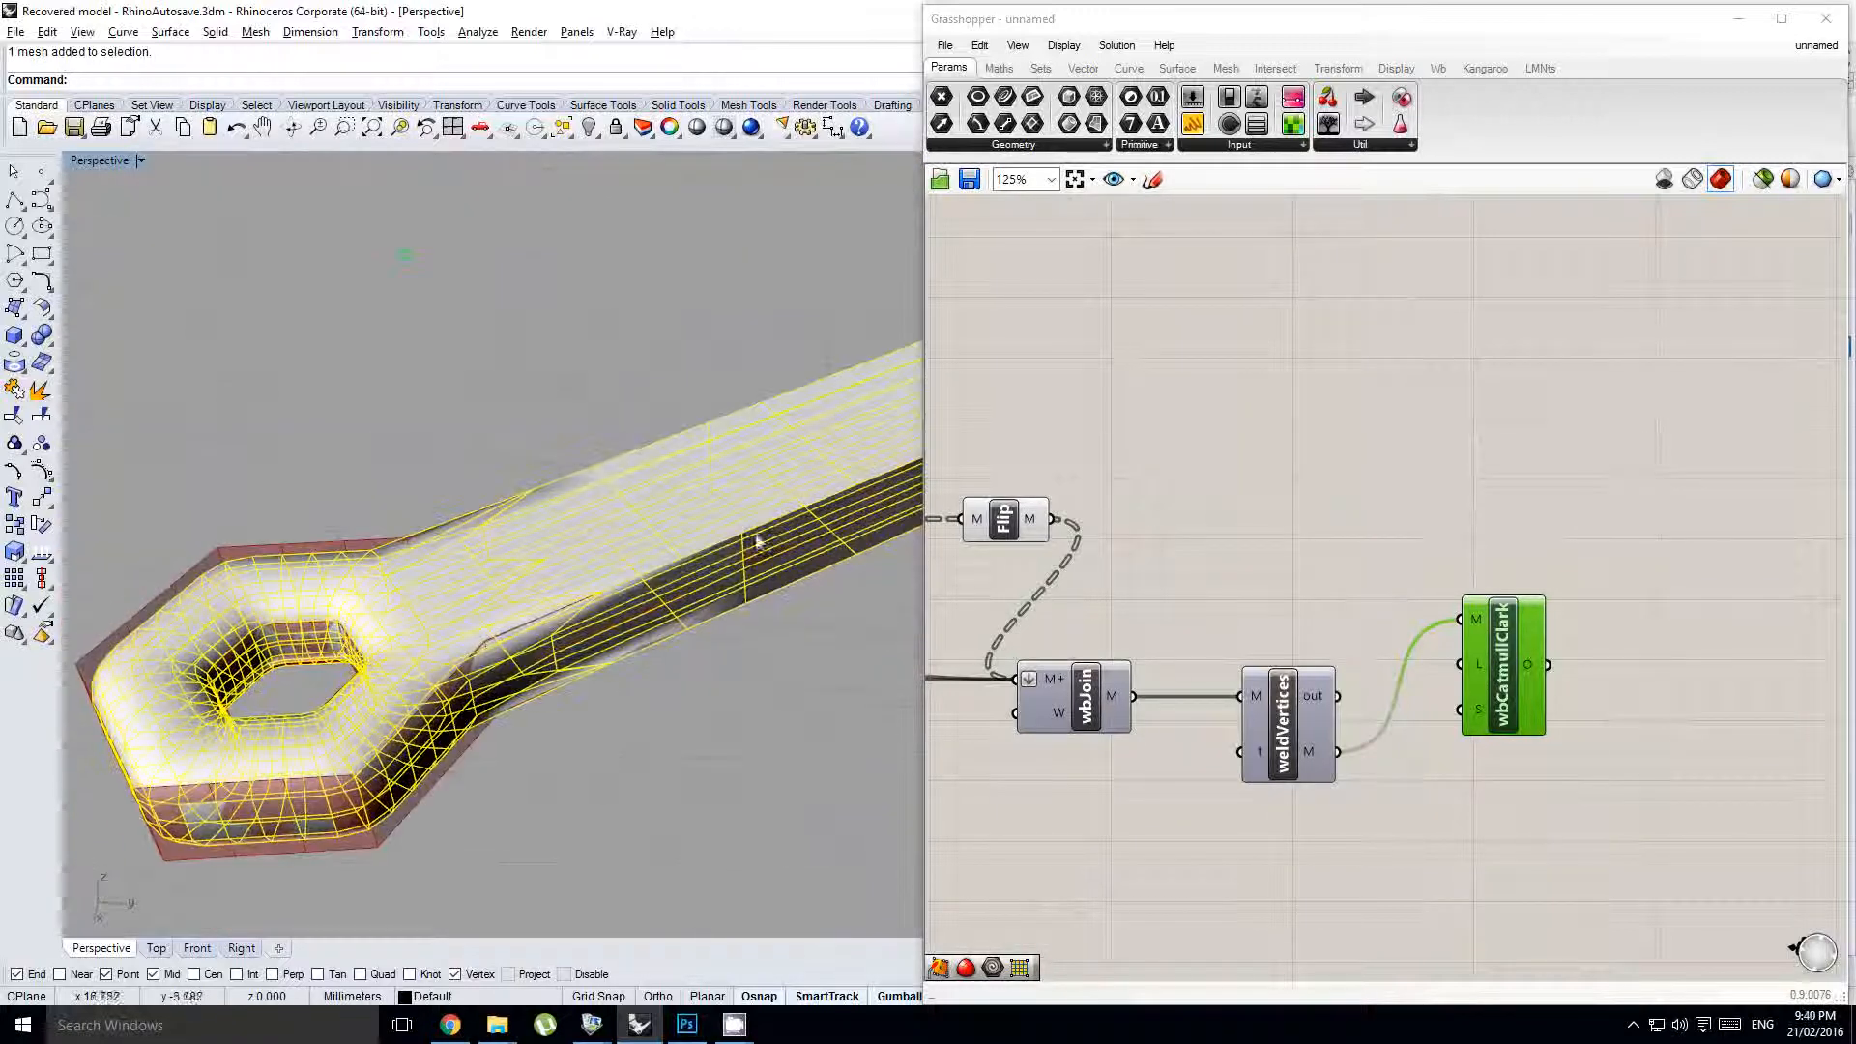
- Turn off the preview of the side wall's Flip component and deselect the baked mesh
right_drag(1126, 541, 1247, 517)
click(1149, 493)
middle_click(1152, 491)
click(1209, 433)
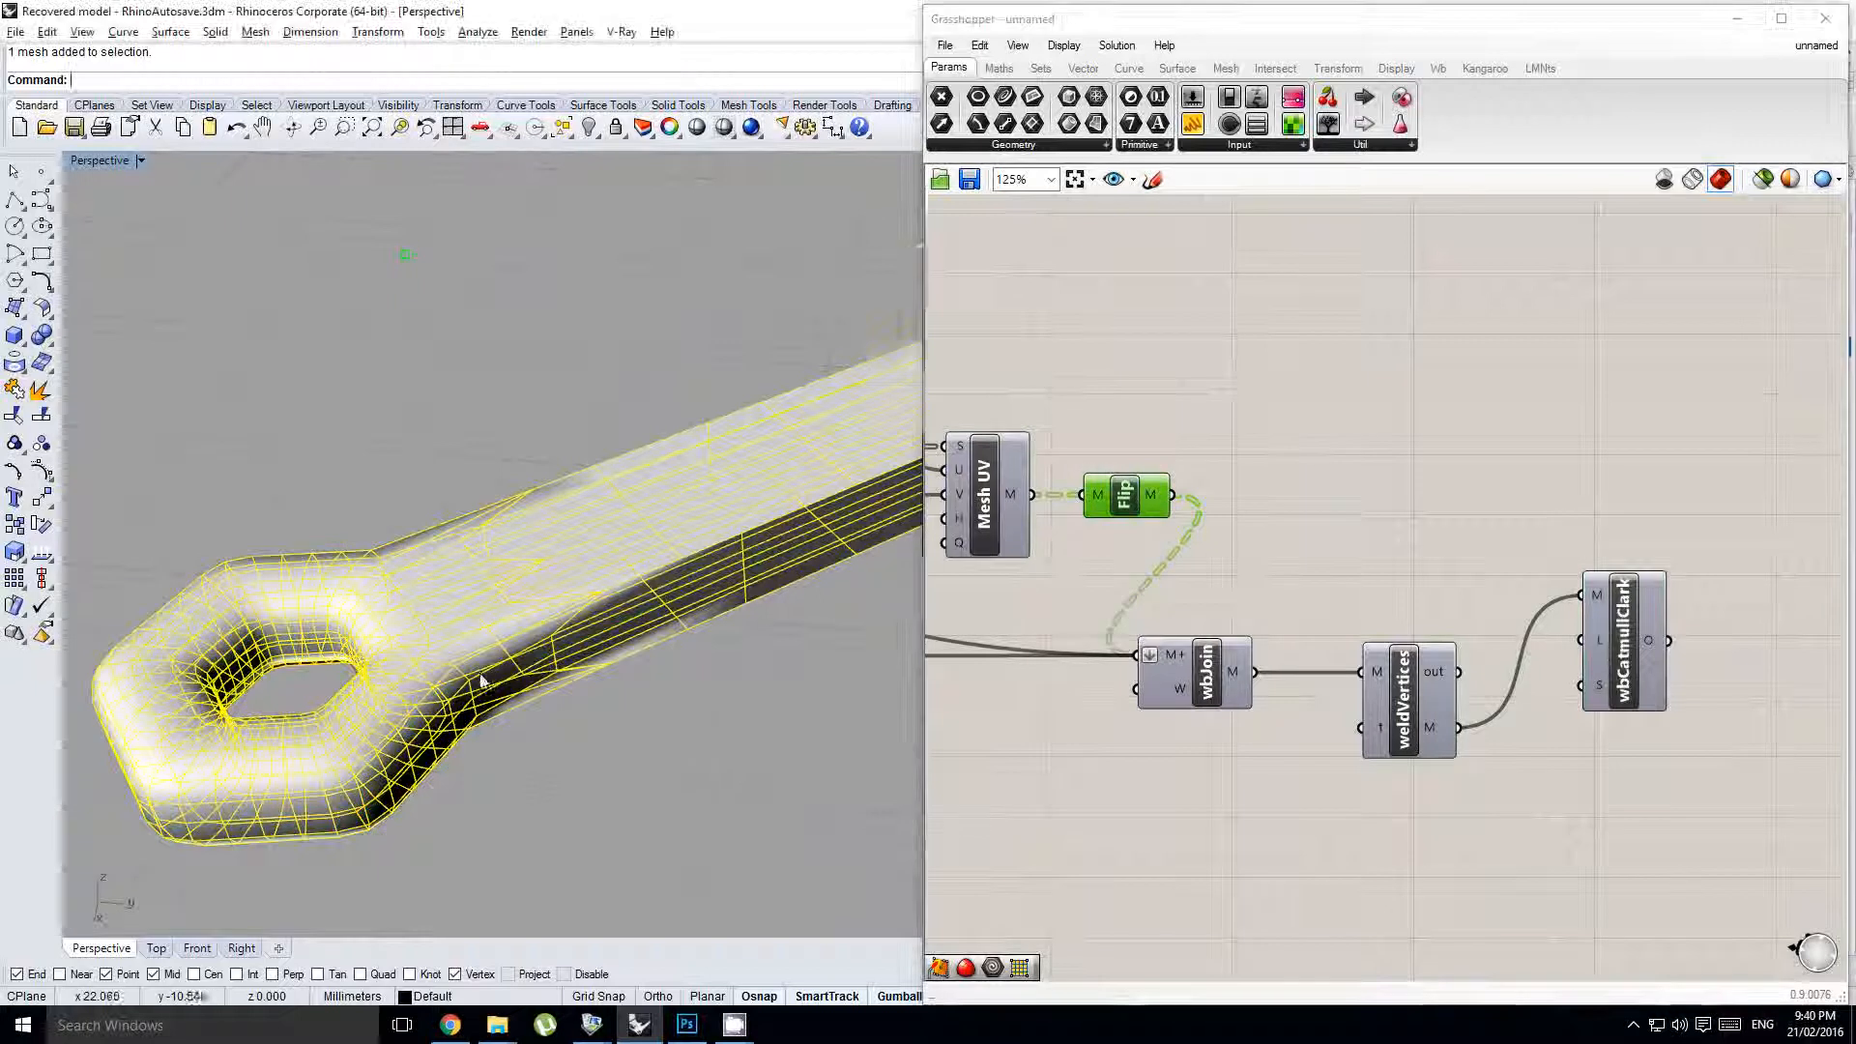
right_drag(485, 677, 577, 715)
key(Escape)
scroll(562, 598, up, 3)
- Add another mesh Flip component near the Mirror and feed it the mesh output of the first weldVertices component
scroll(1489, 551, down, 6)
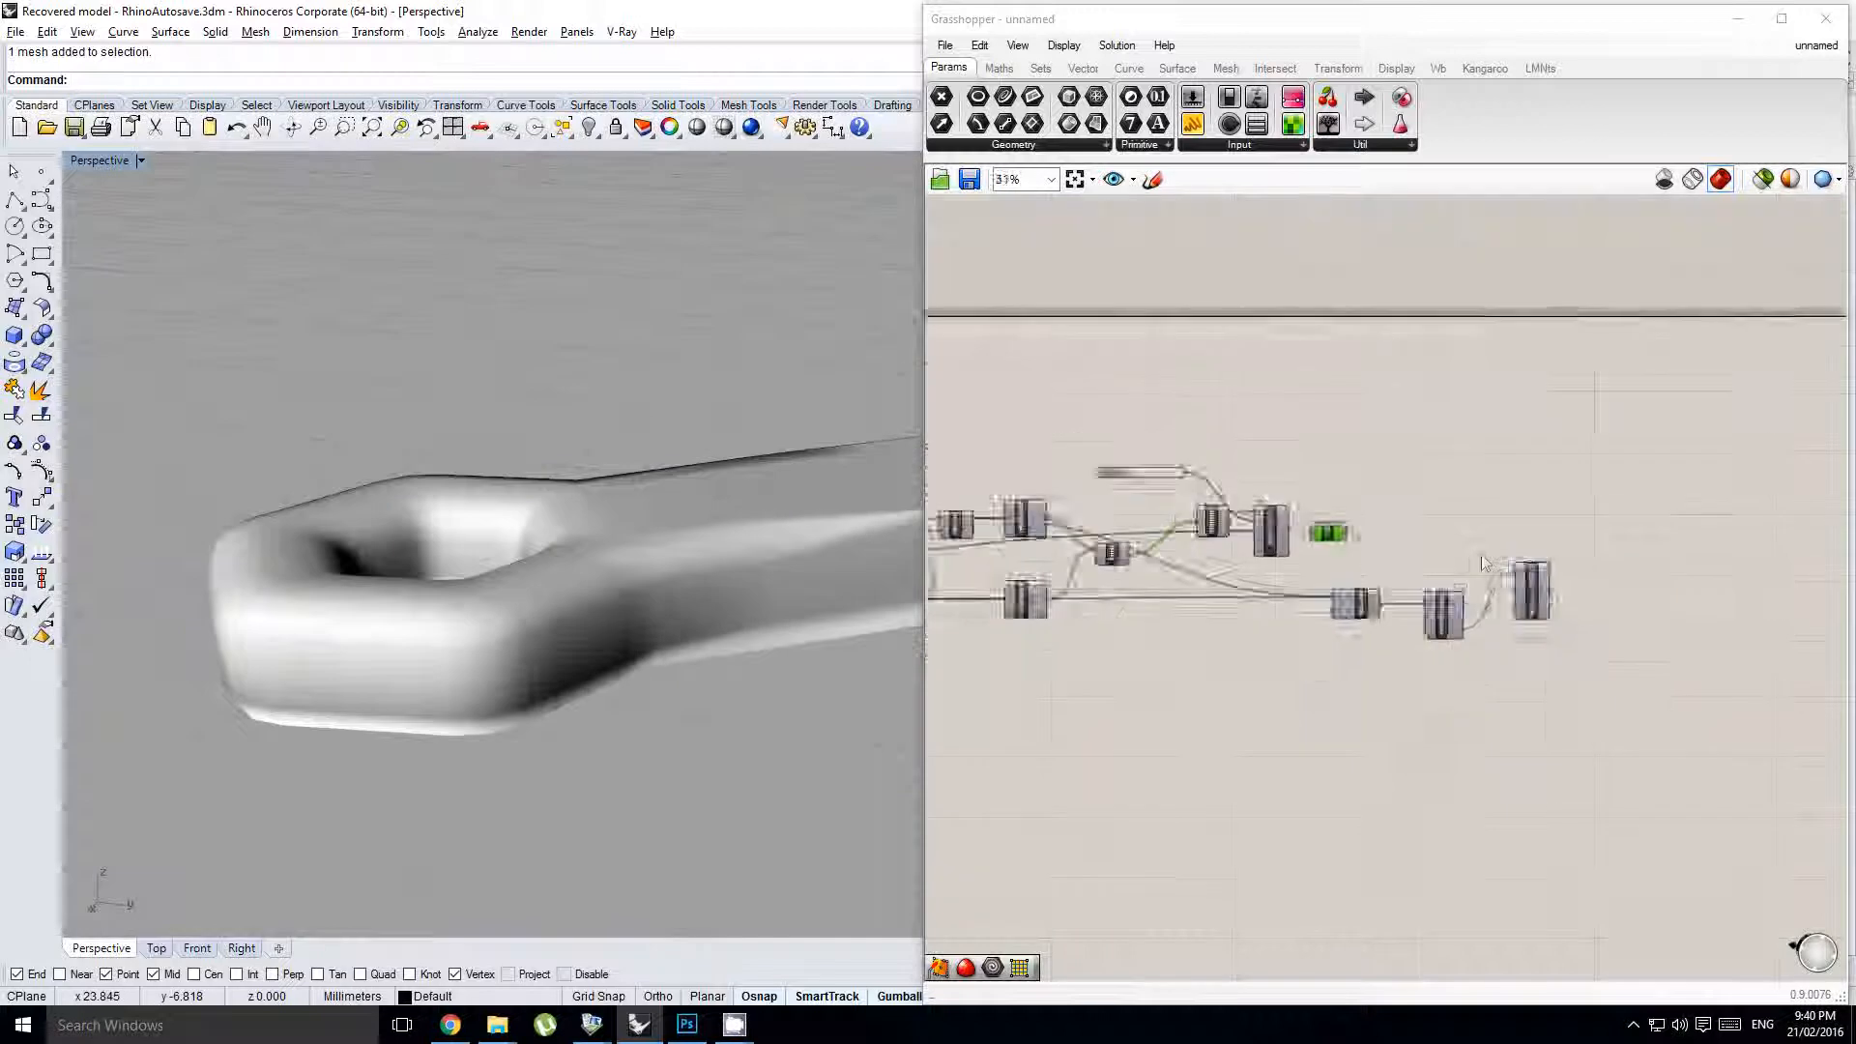
scroll(1242, 615, up, 5)
middle_click(1245, 619)
right_drag(1241, 617, 1354, 668)
click(1292, 667)
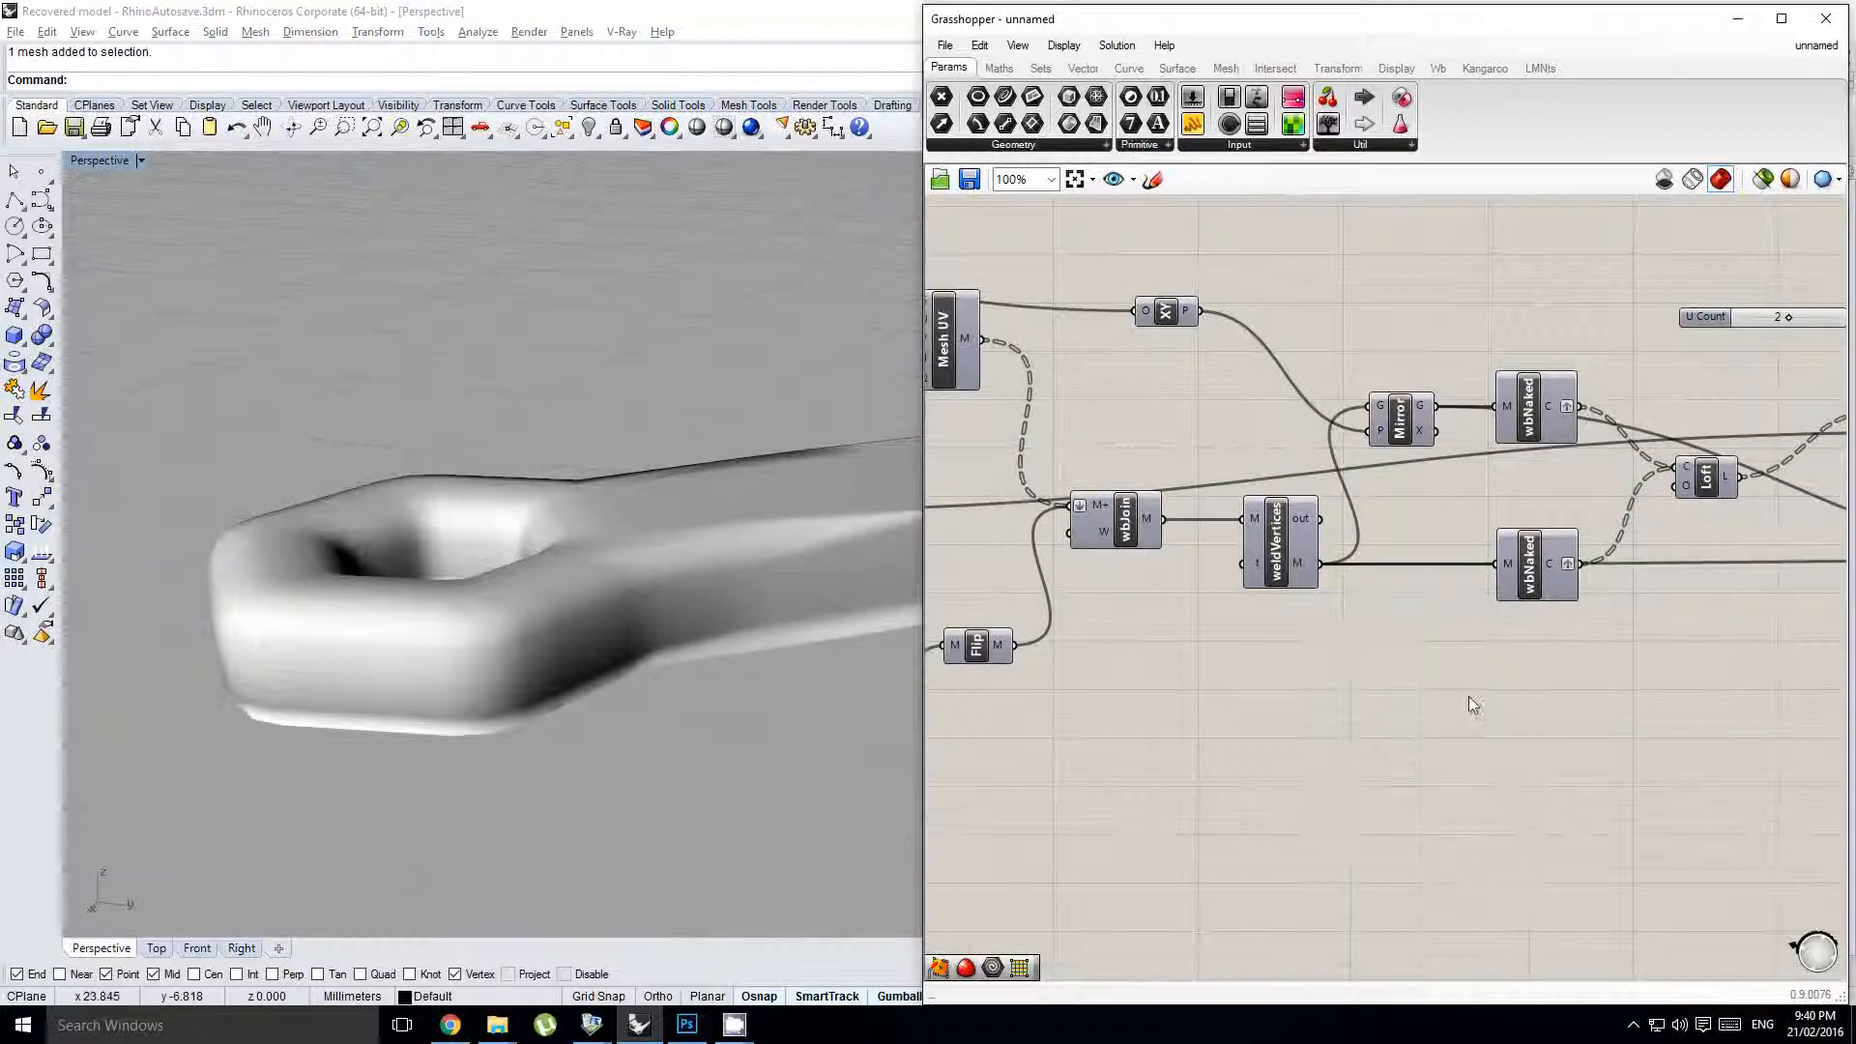
text(flip)
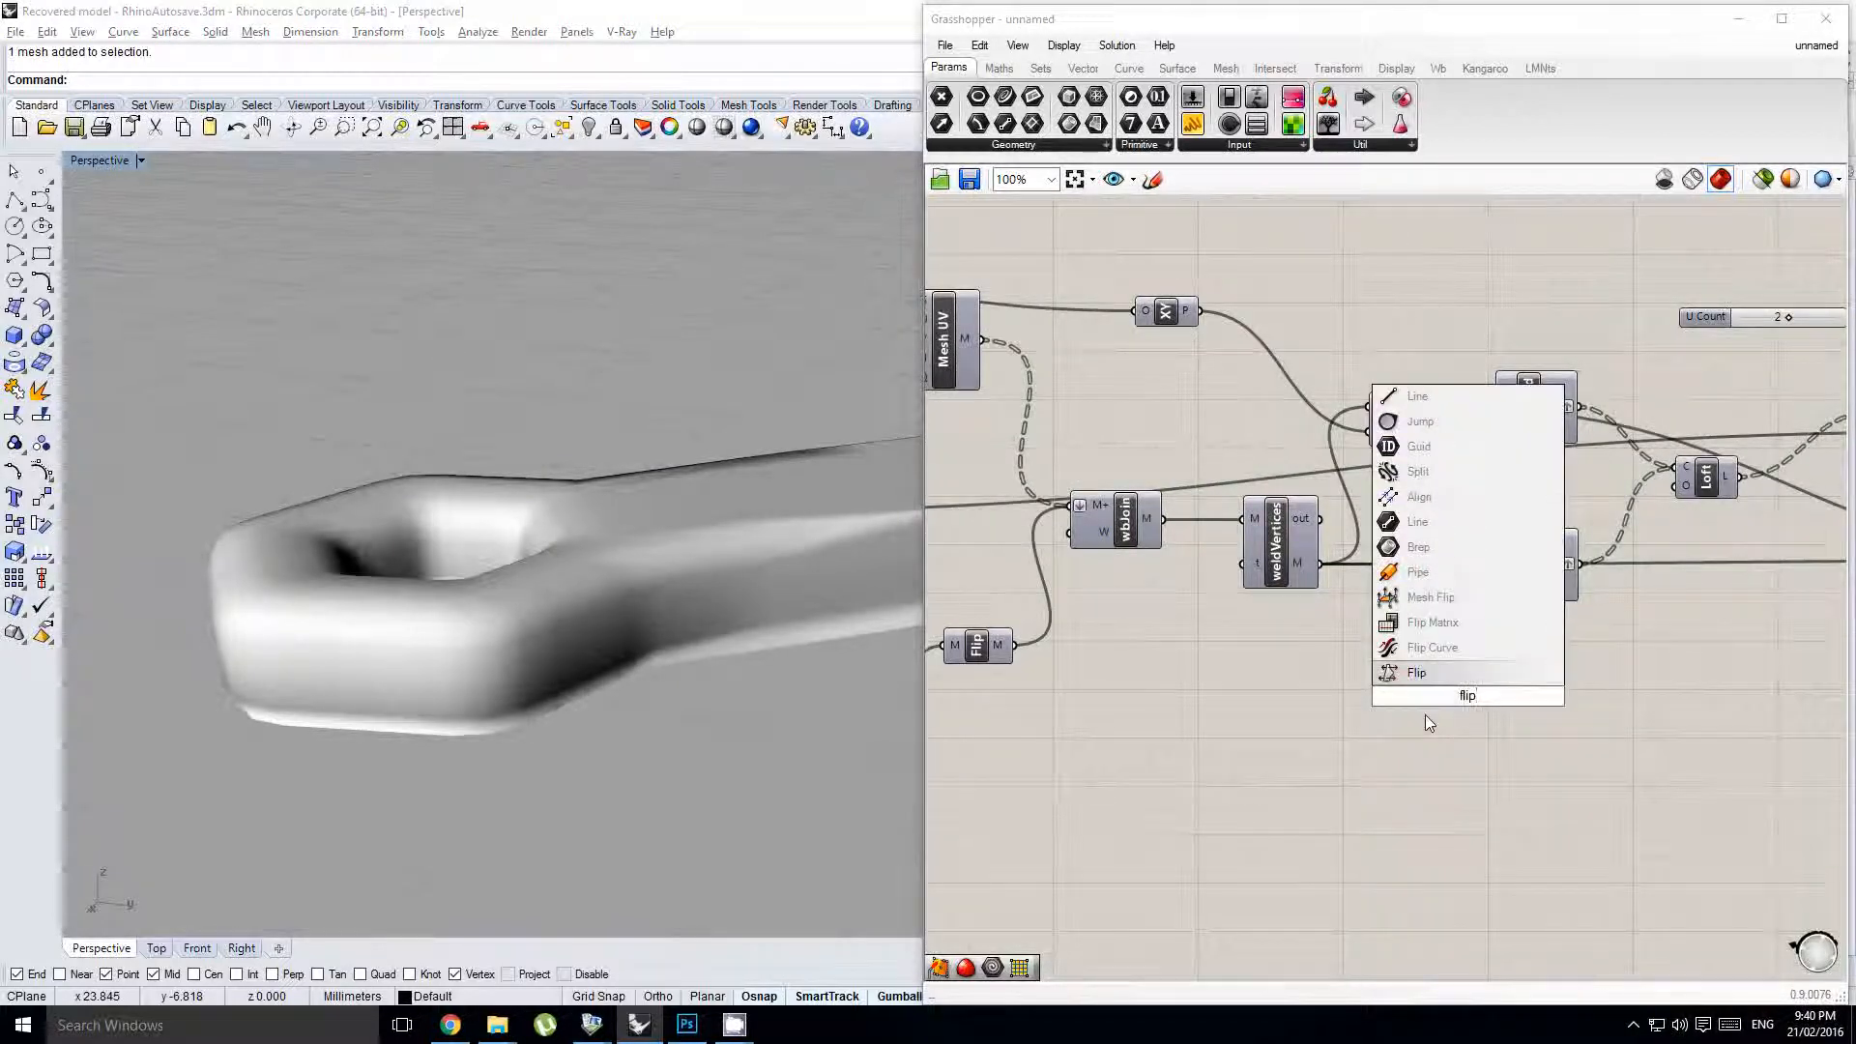
click(1429, 599)
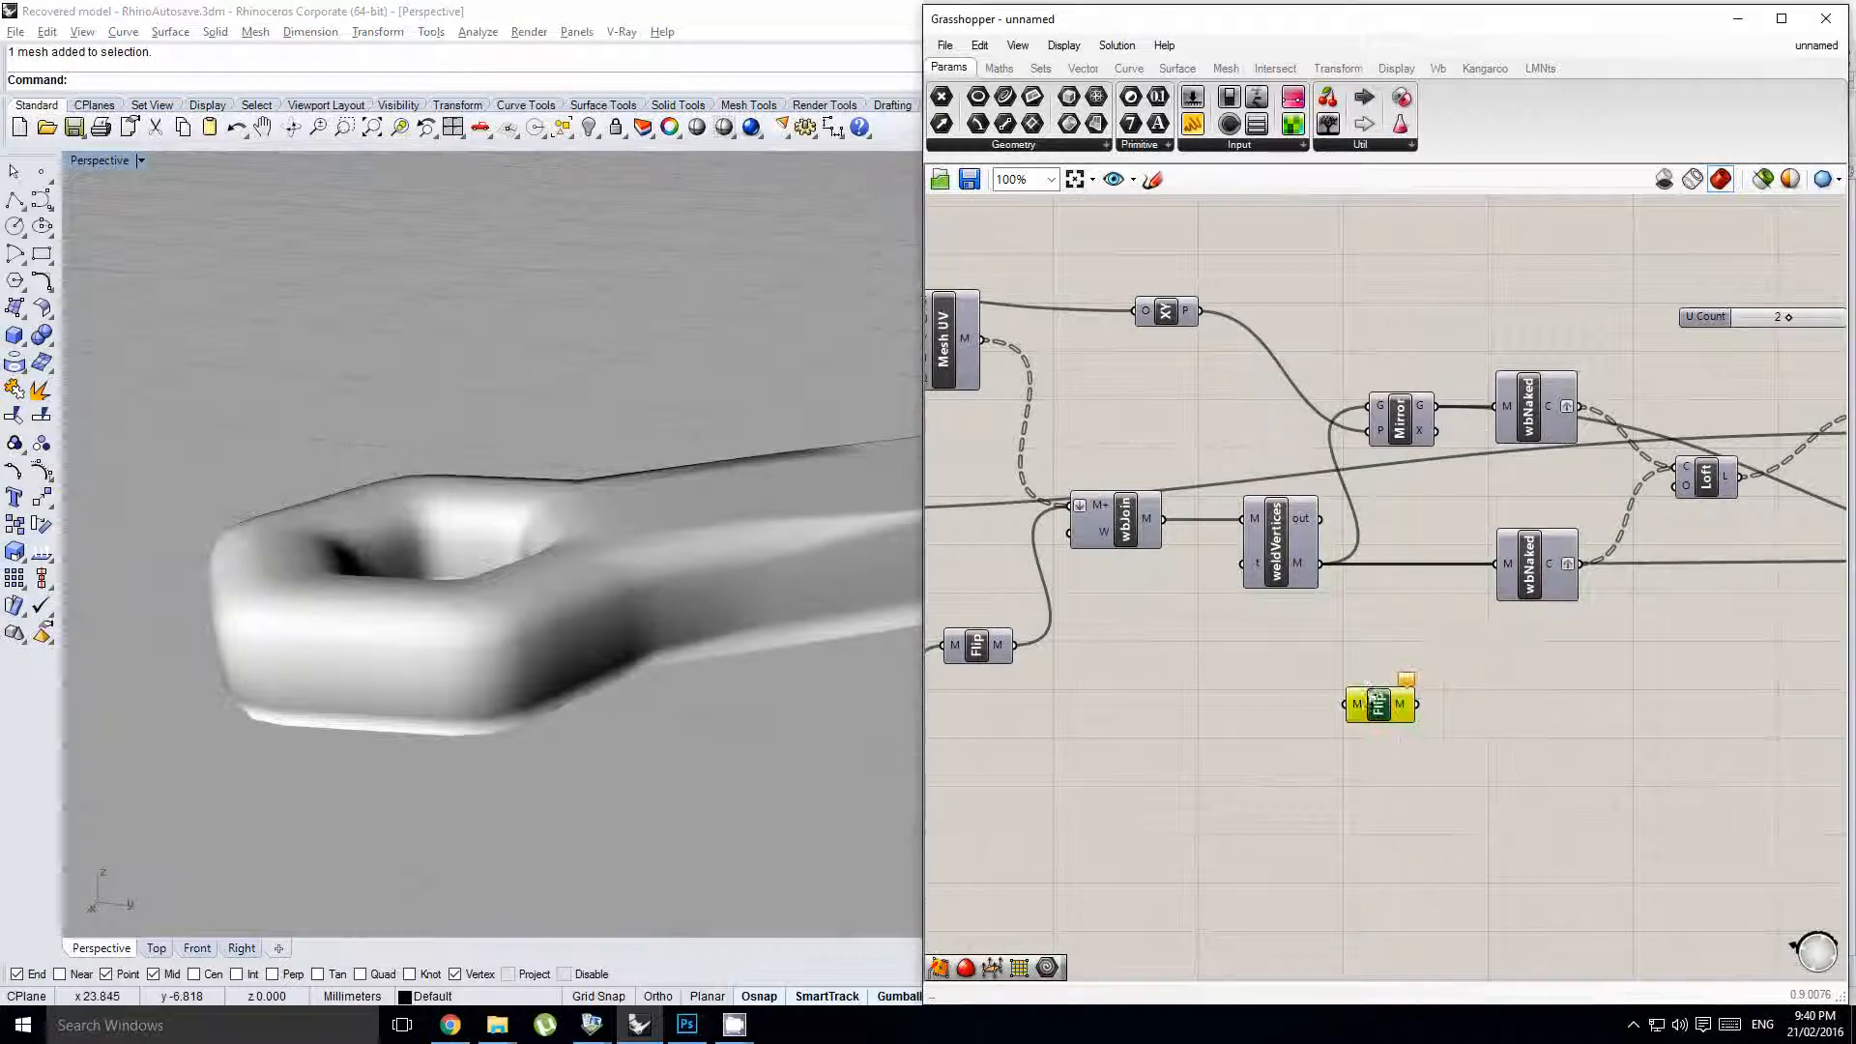
drag(1347, 692, 1348, 702)
- Feed the new Flip output into the final wbJoin in place of the unflipped welded half, and delete the outdated baked mesh
scroll(1300, 666, down, 2)
right_drag(1390, 653, 1213, 672)
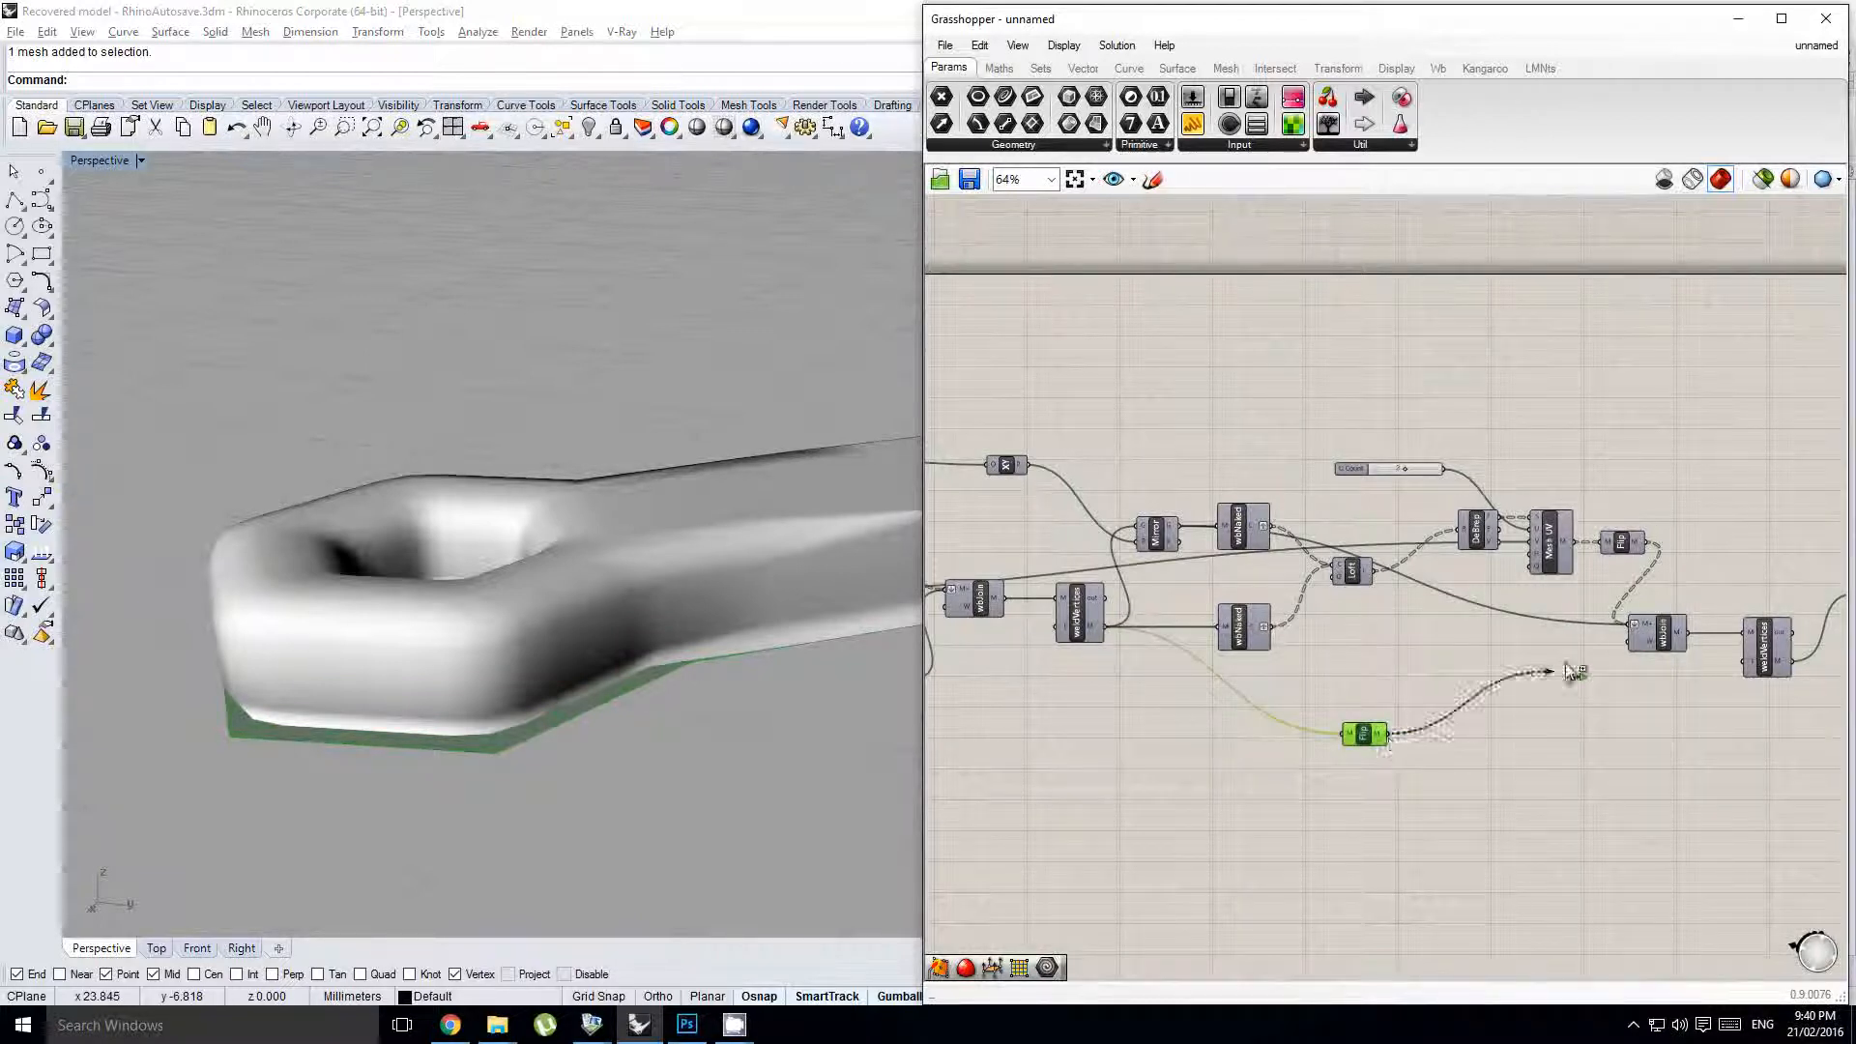
right_drag(1660, 672, 1411, 703)
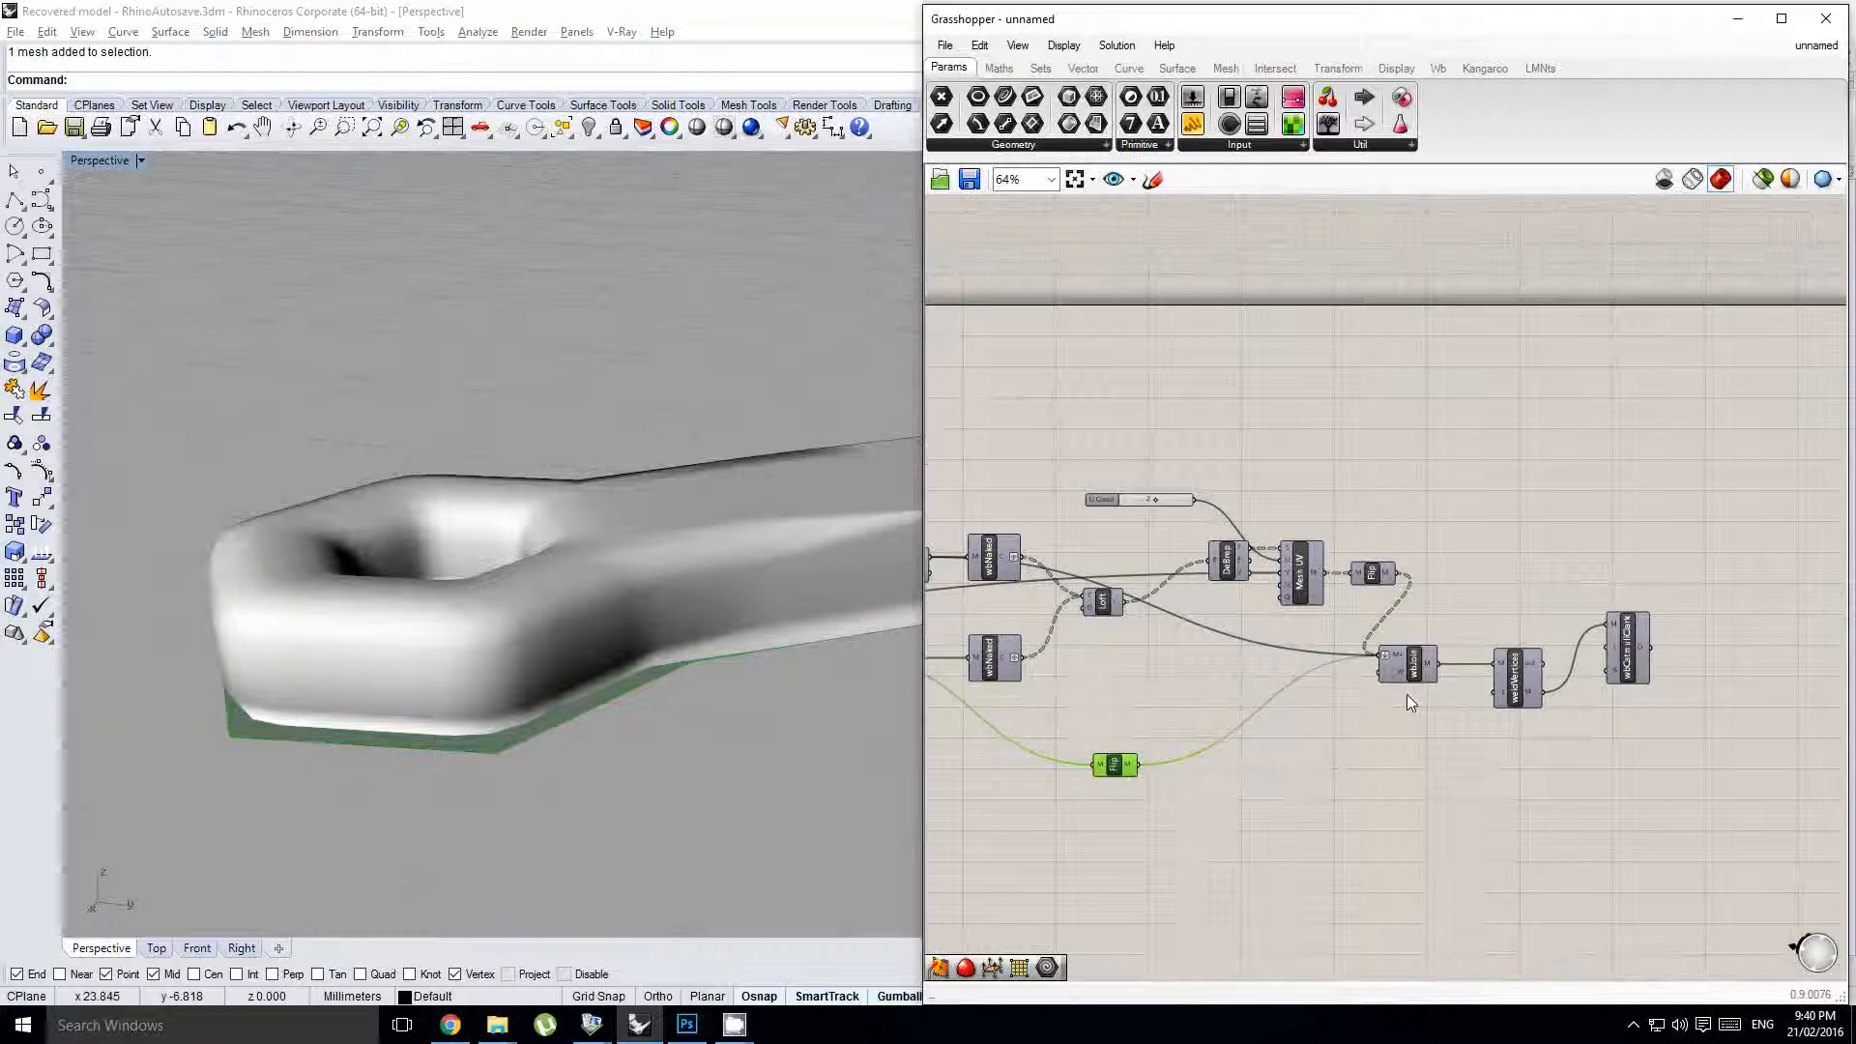
click(656, 629)
key(Delete)
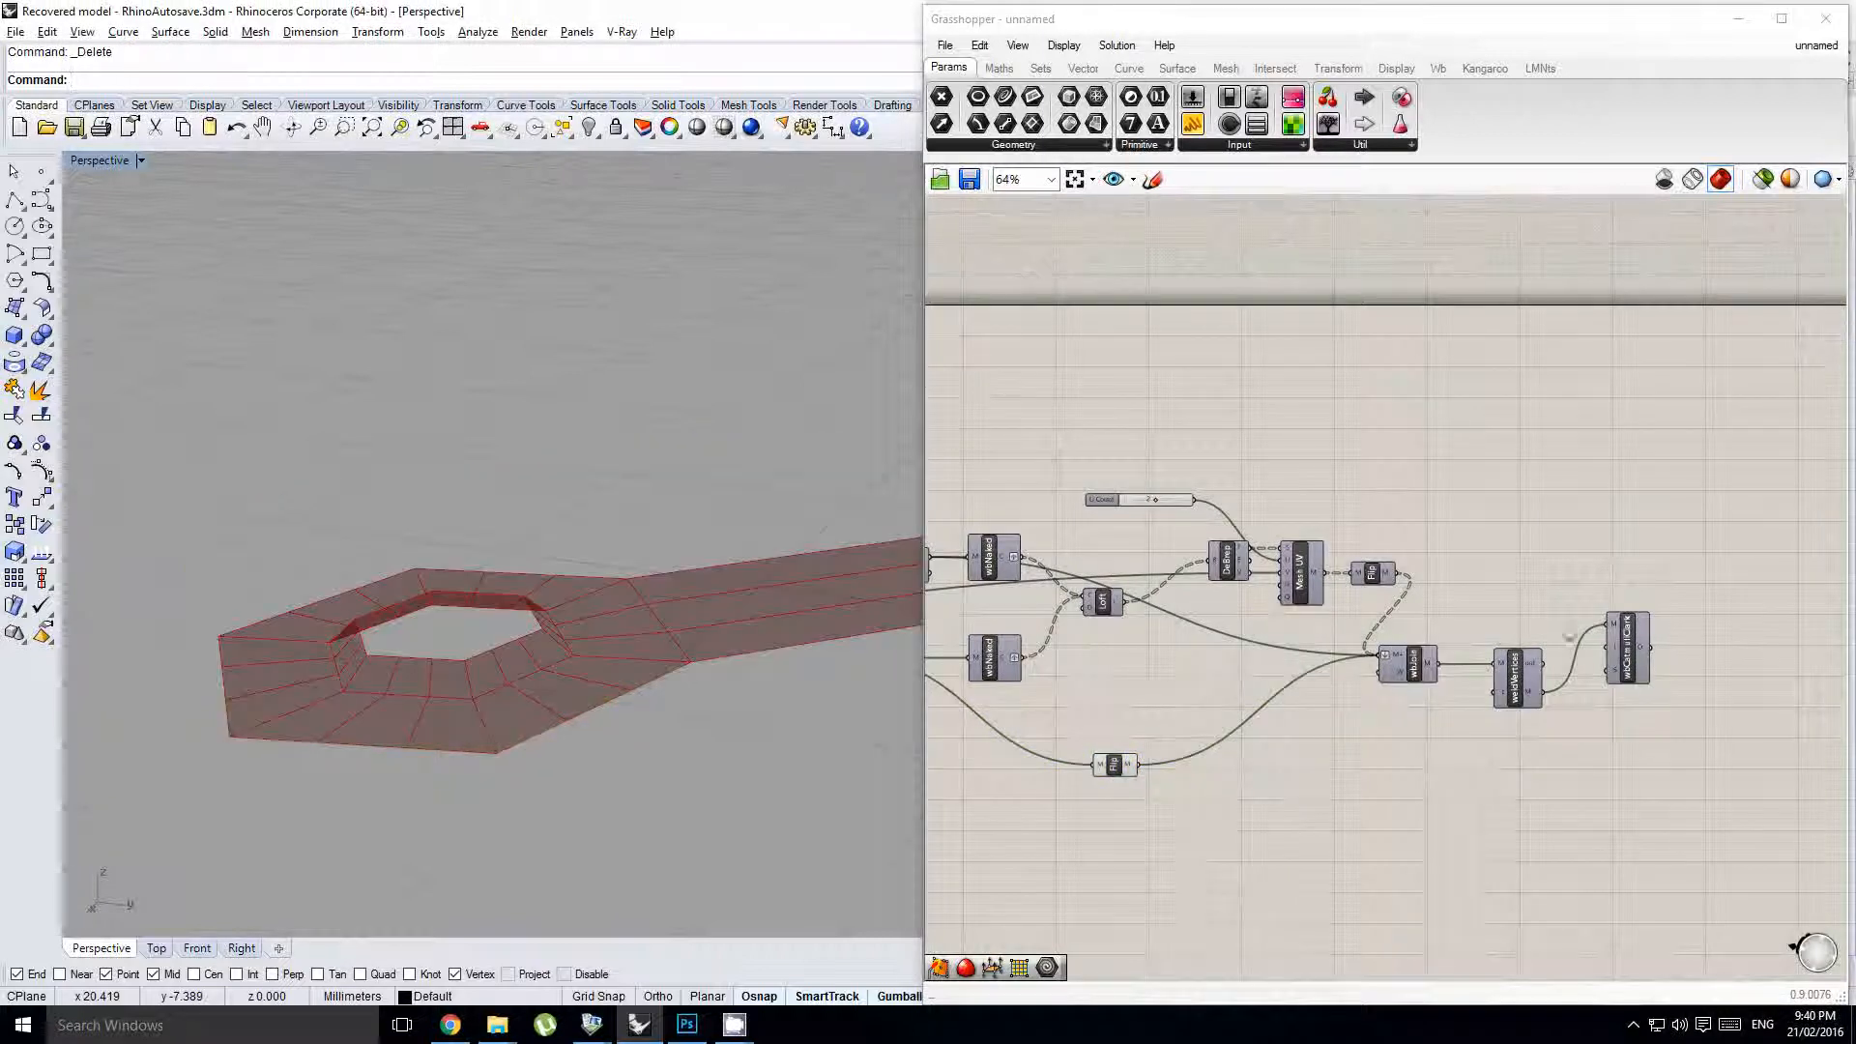
- Bake the updated wbCatmullClark mesh, inspect the ring end's shading and delete the baked copy
right_drag(1621, 632, 1586, 635)
click(1586, 642)
middle_click(1587, 642)
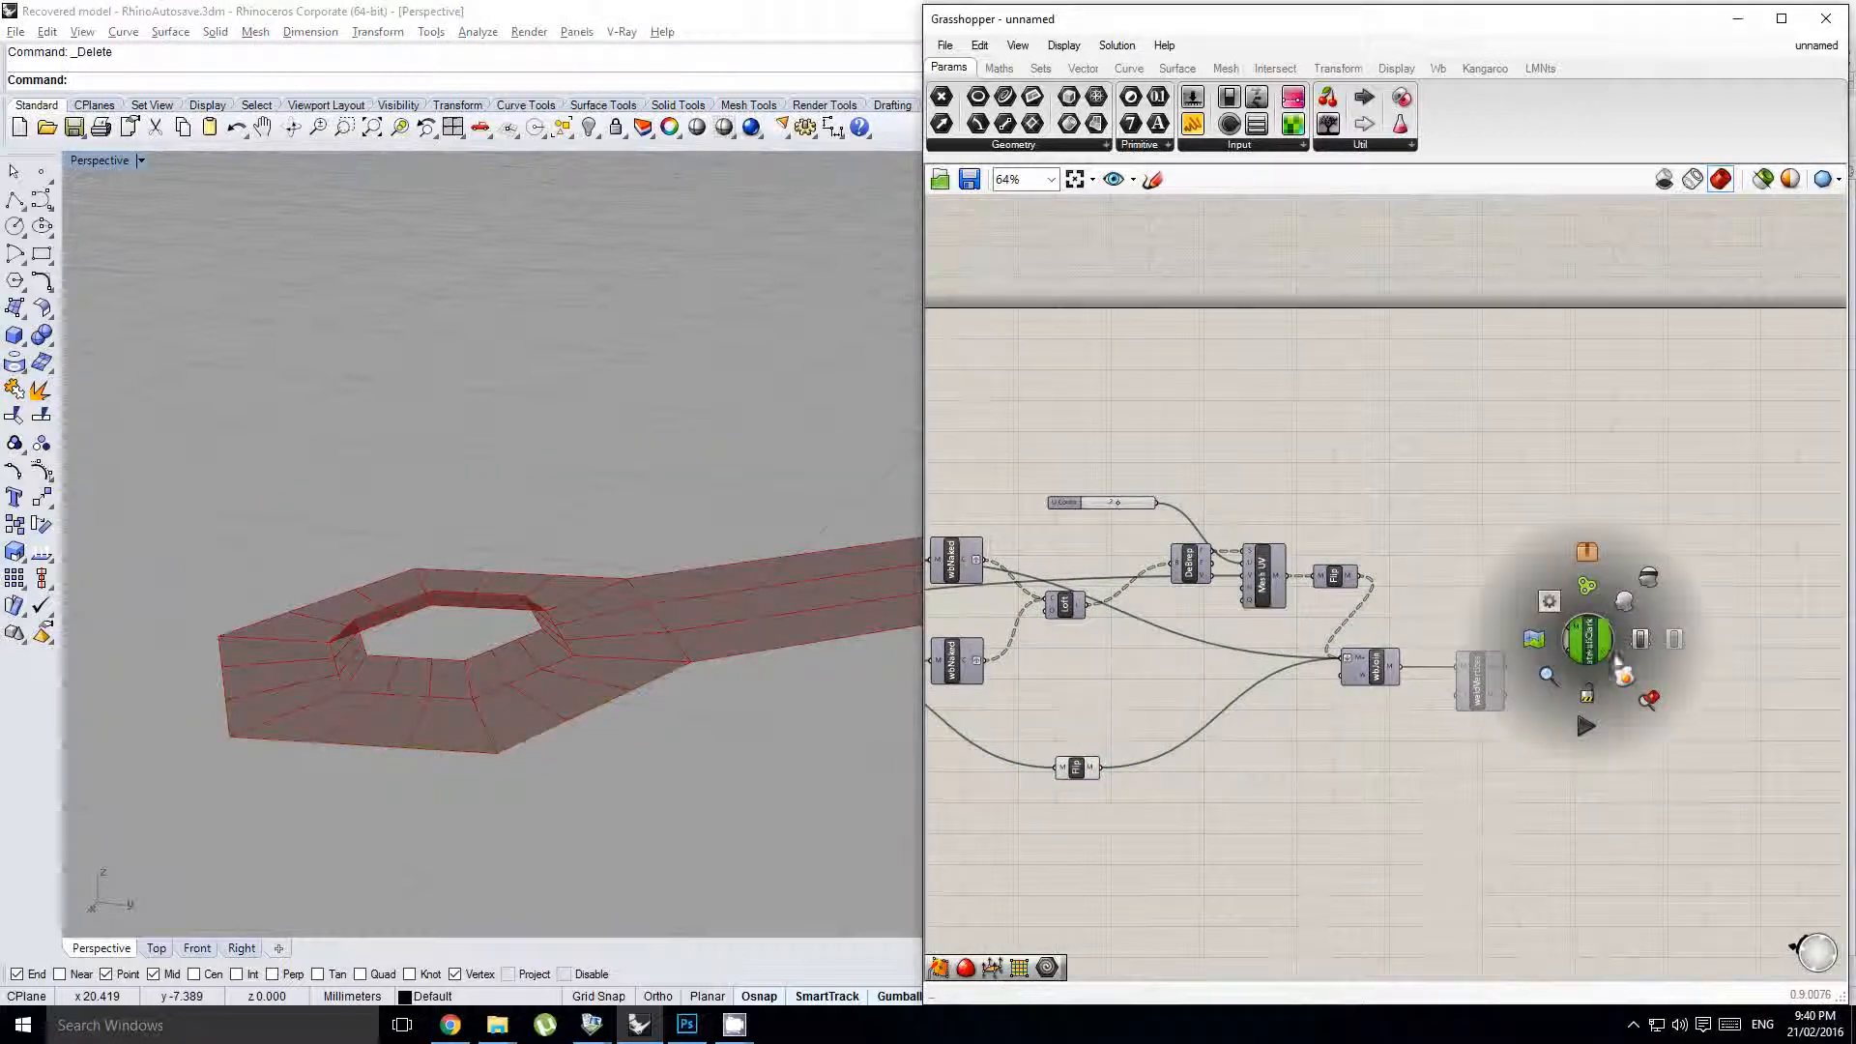
click(1625, 667)
right_drag(613, 667, 609, 566)
scroll(605, 738, up, 5)
right_drag(605, 739, 634, 818)
scroll(634, 816, down, 8)
scroll(565, 580, up, 2)
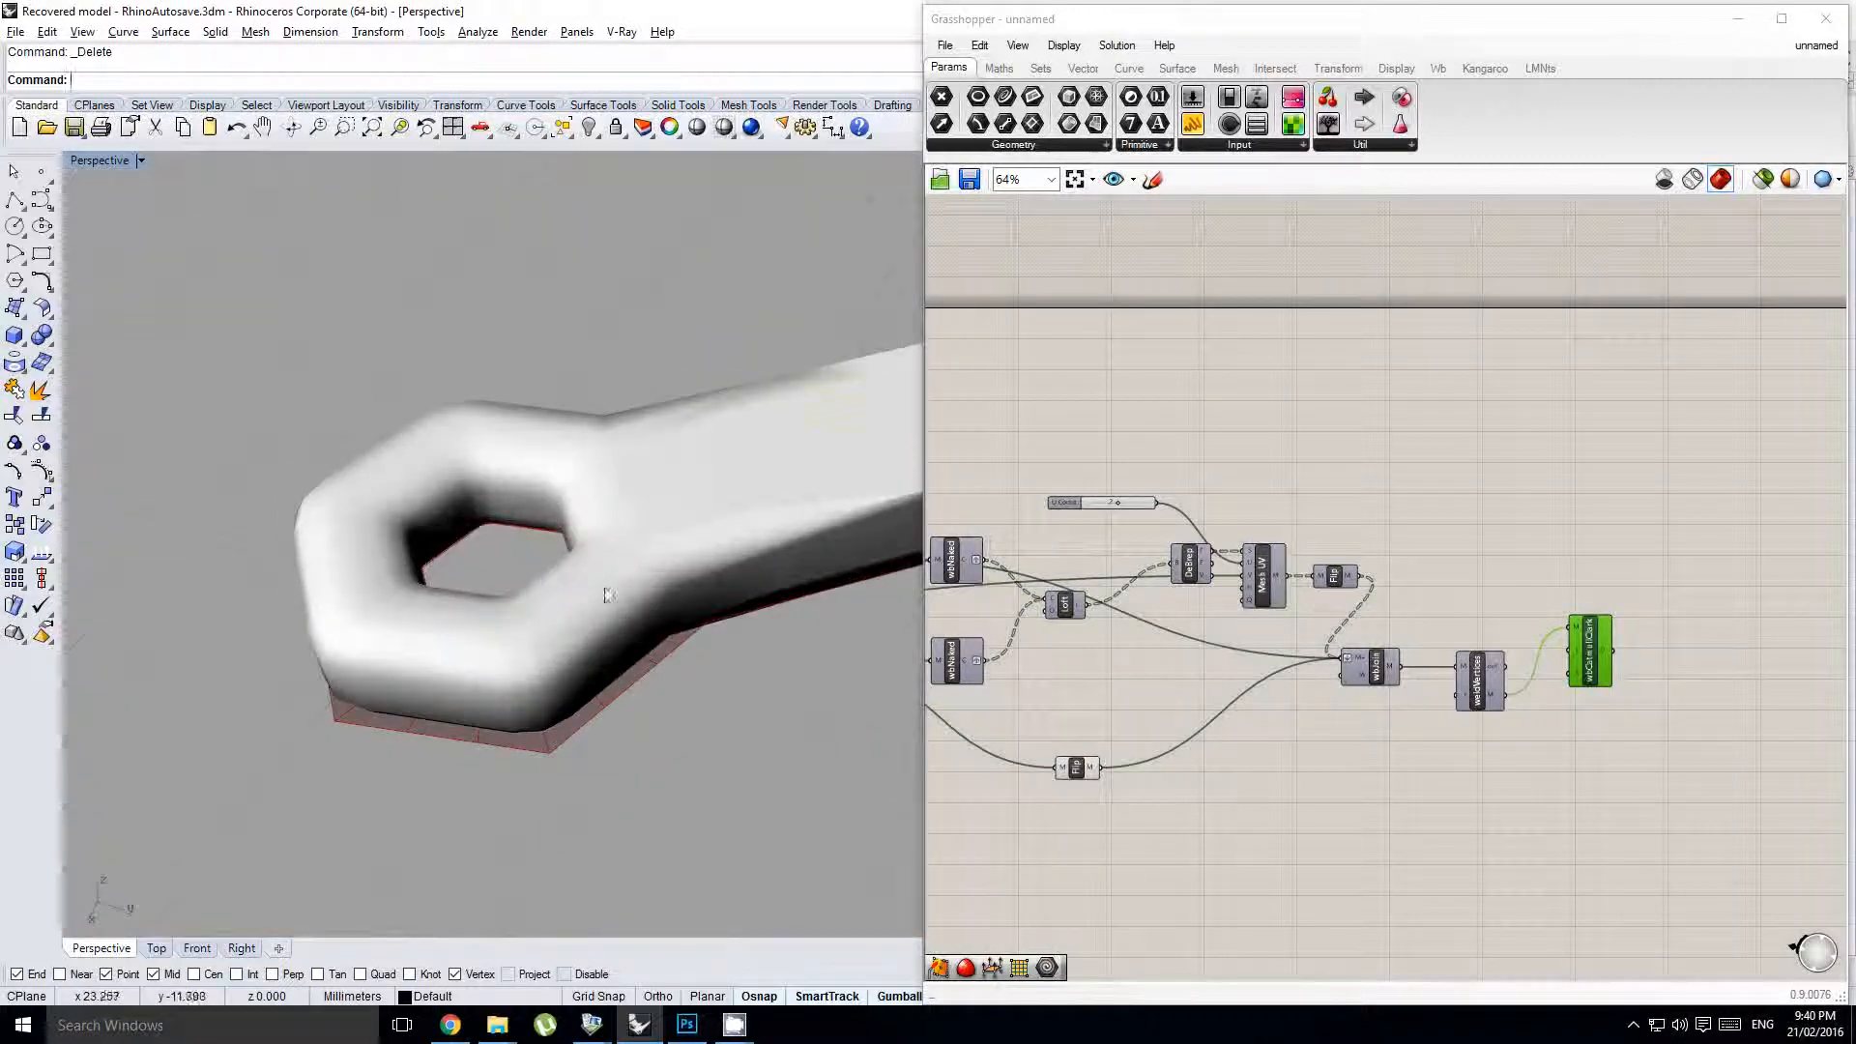
click(607, 625)
key(Delete)
- Add an integer number slider and connect it to wbCatmullClark's level input
click(1516, 583)
scroll(1516, 583, up, 2)
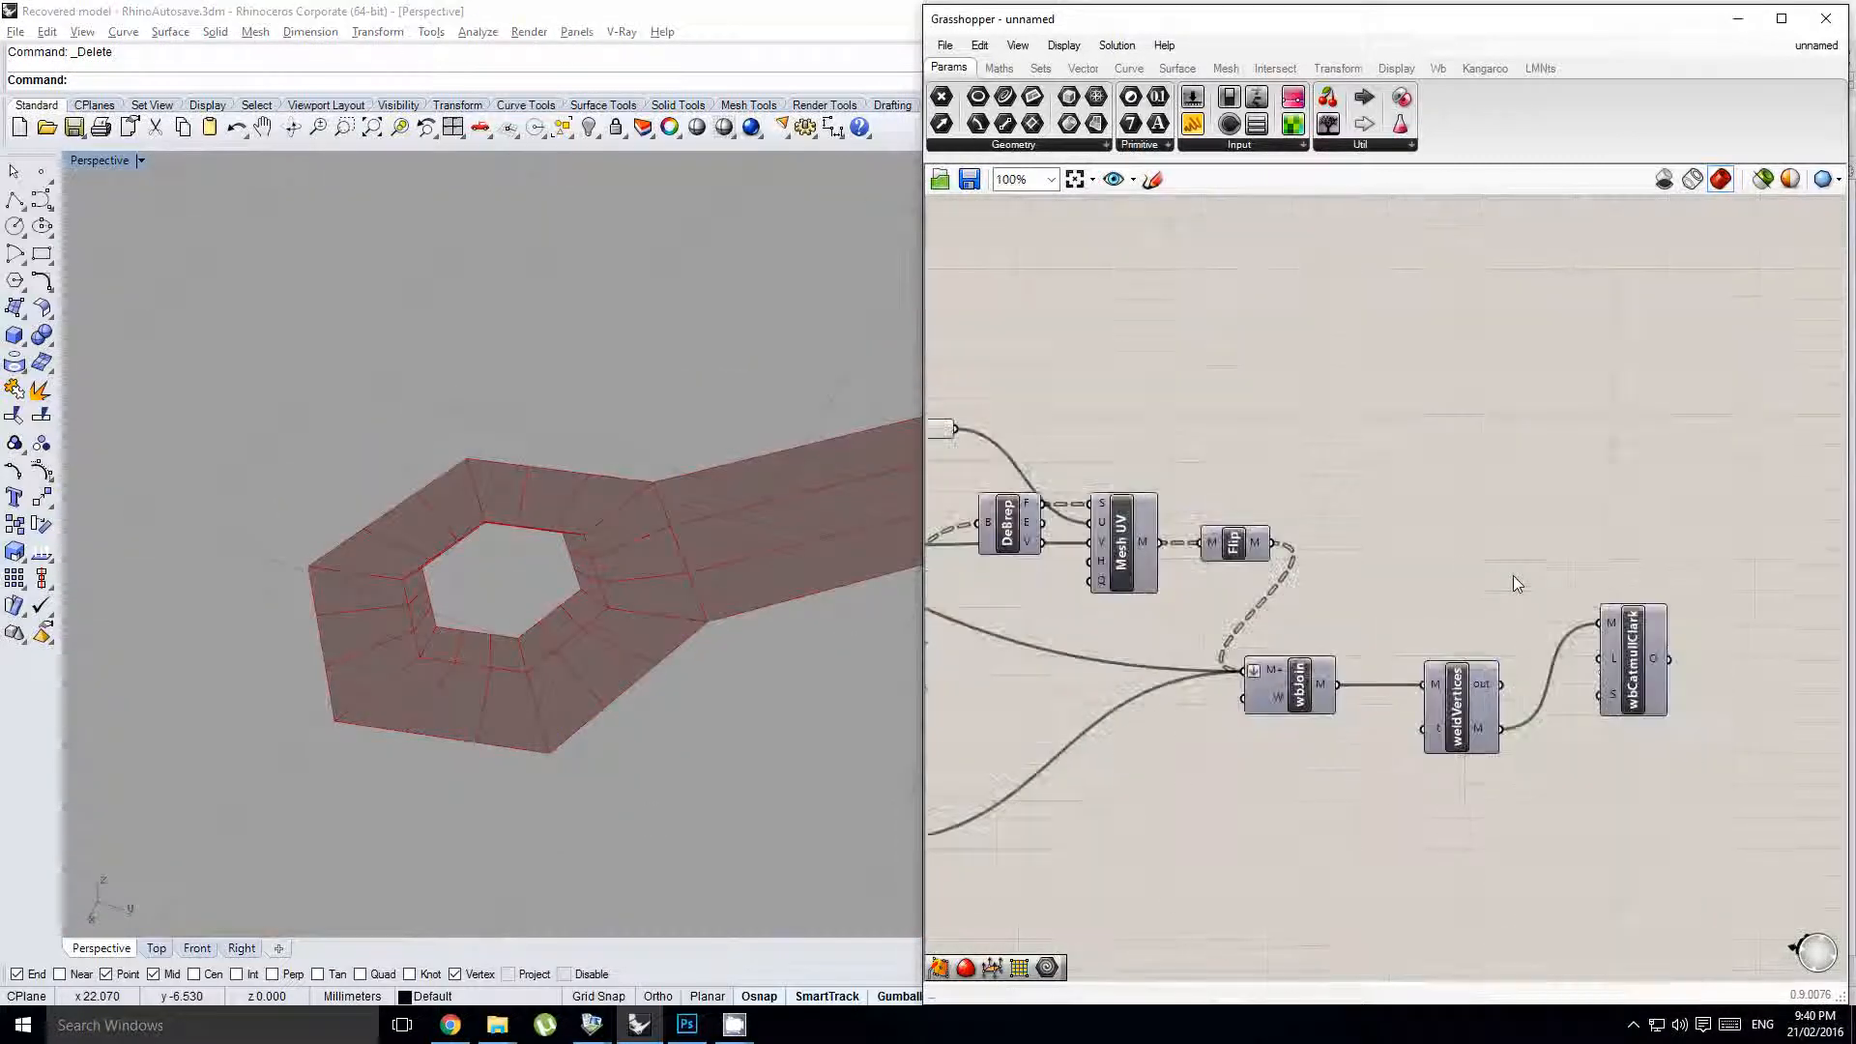
drag(1469, 609, 1462, 598)
scroll(1449, 590, up, 1)
double_click(1390, 600)
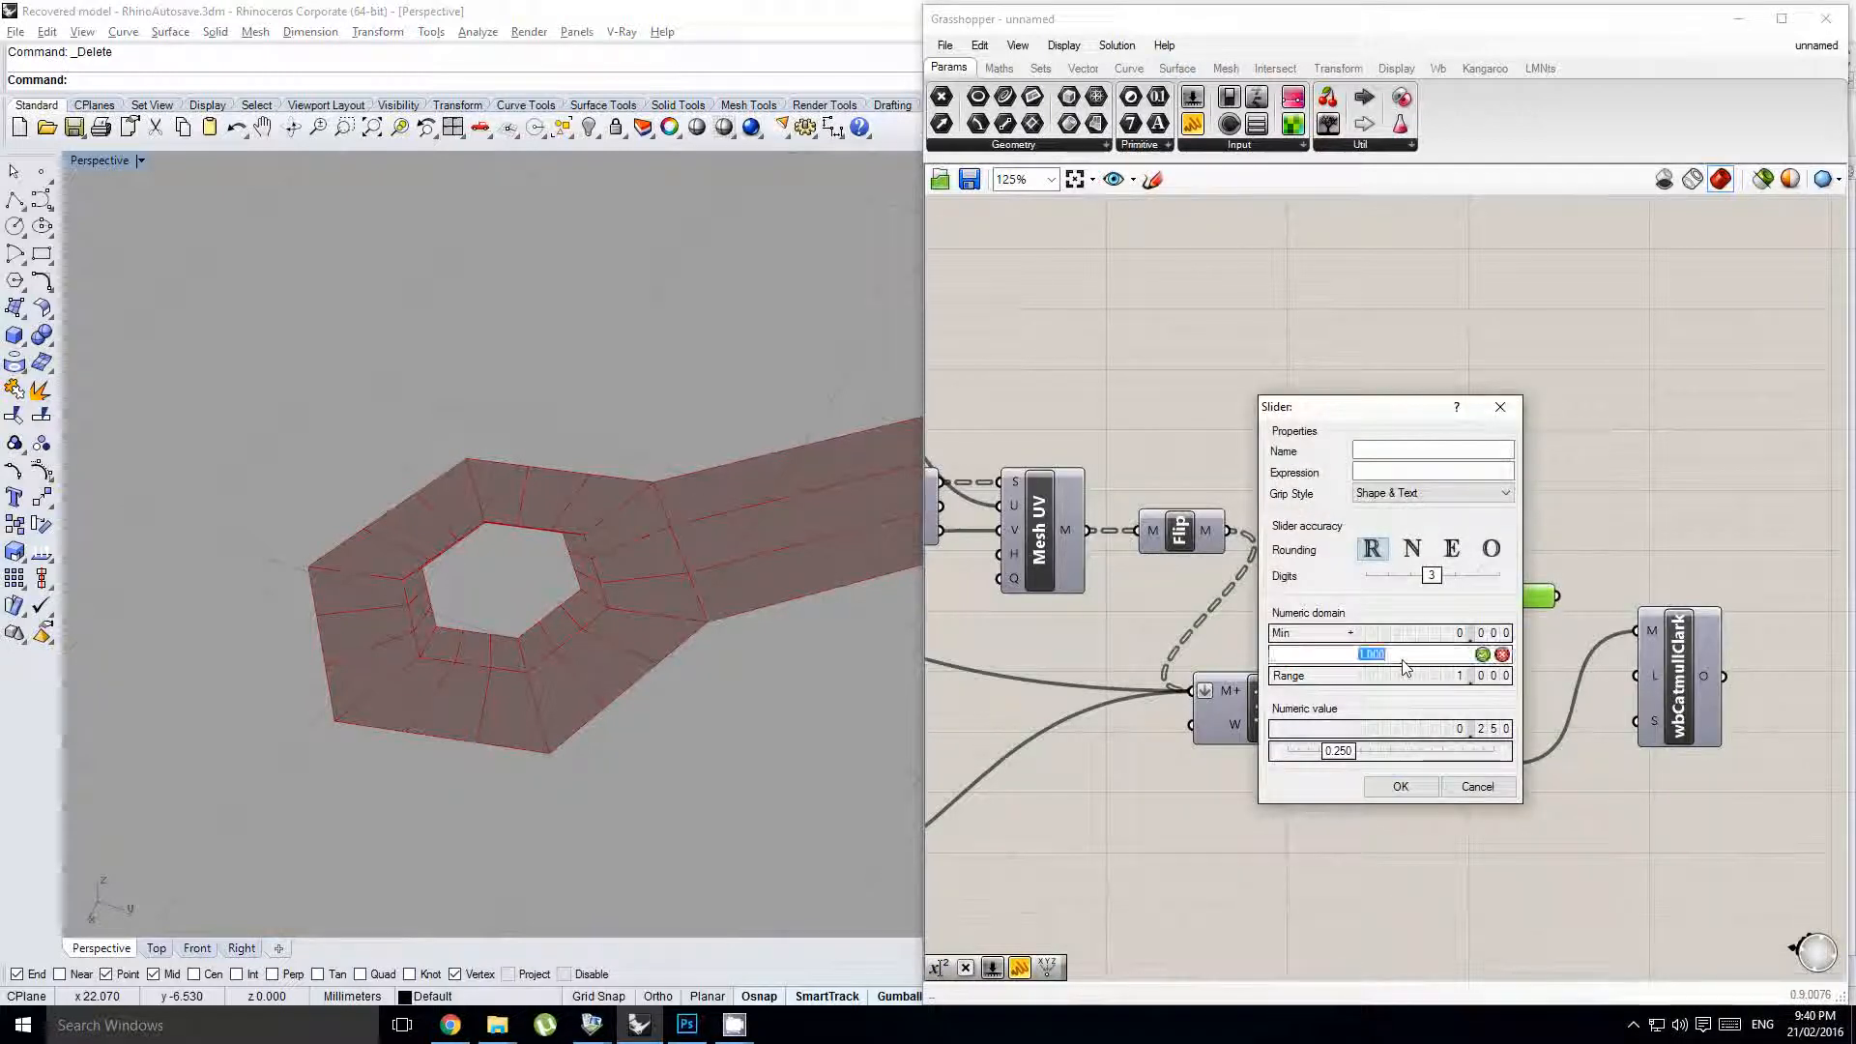
click(1415, 784)
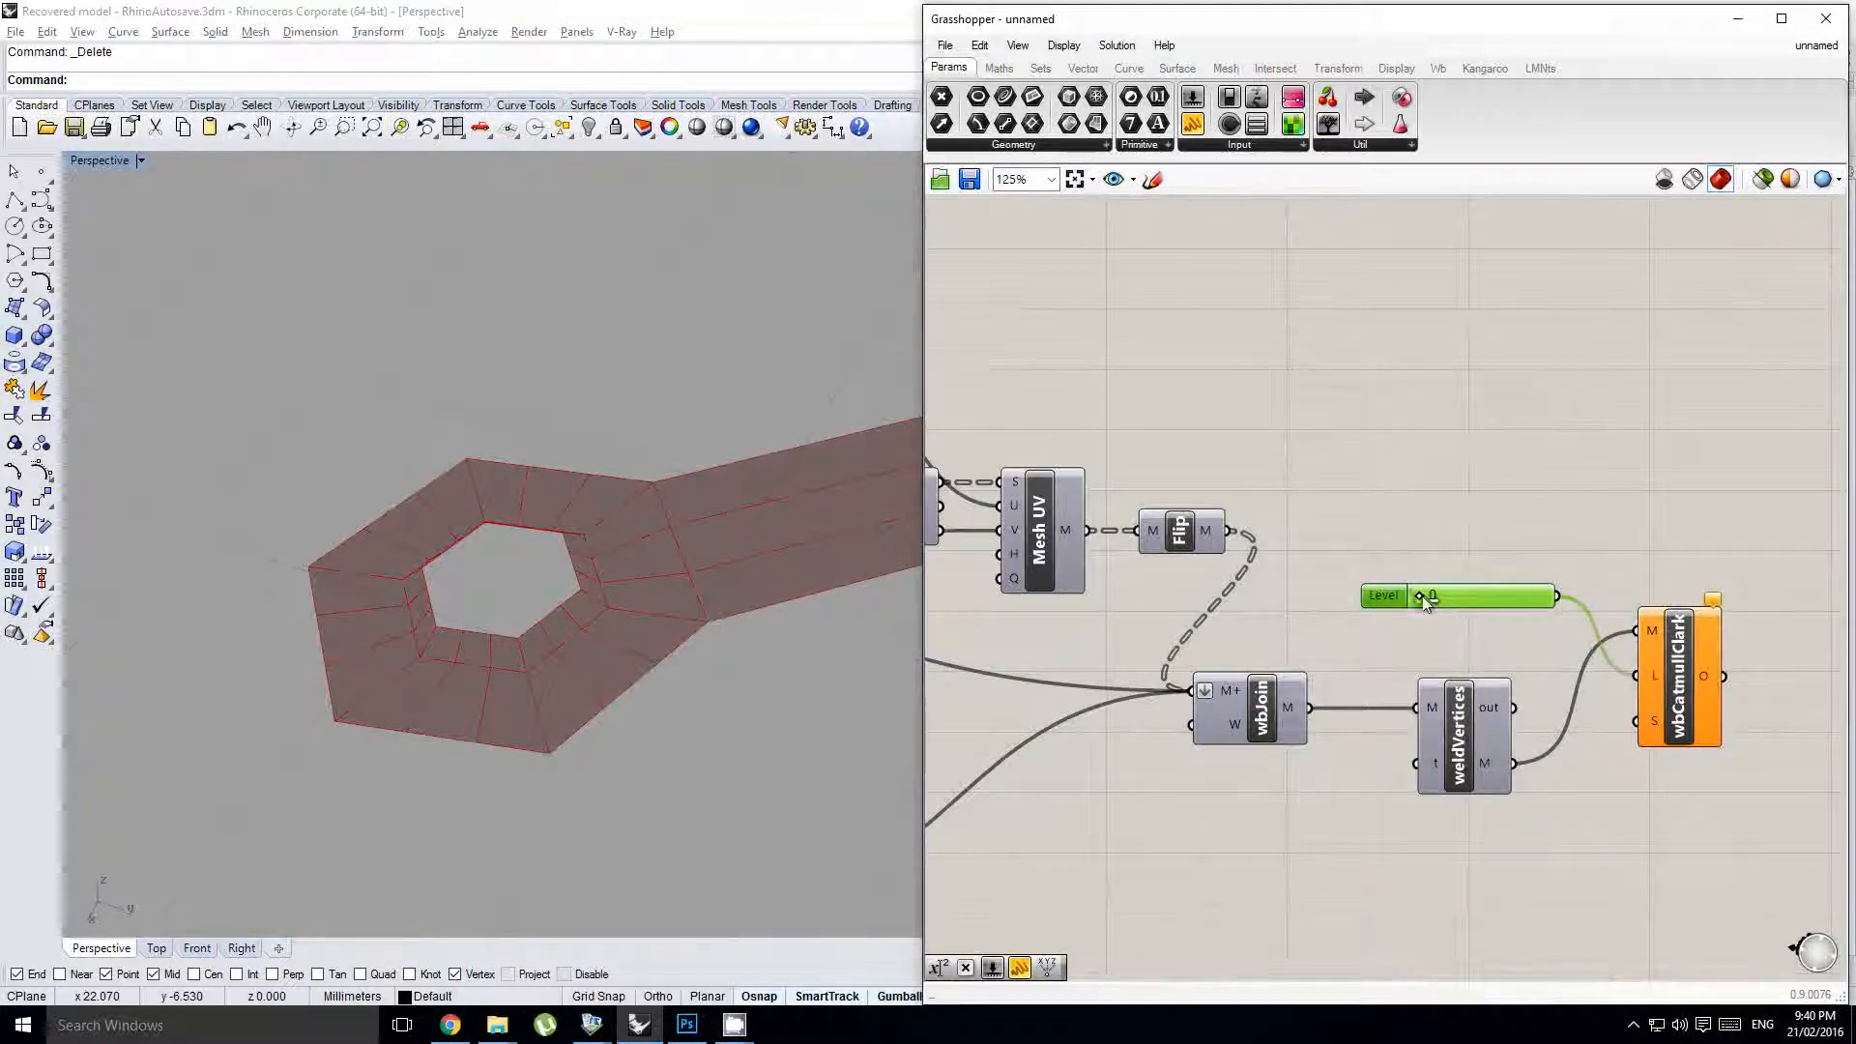
- Set the Level slider to 3 and bake the wbCatmullClark mesh
middle_click(1680, 715)
click(1717, 738)
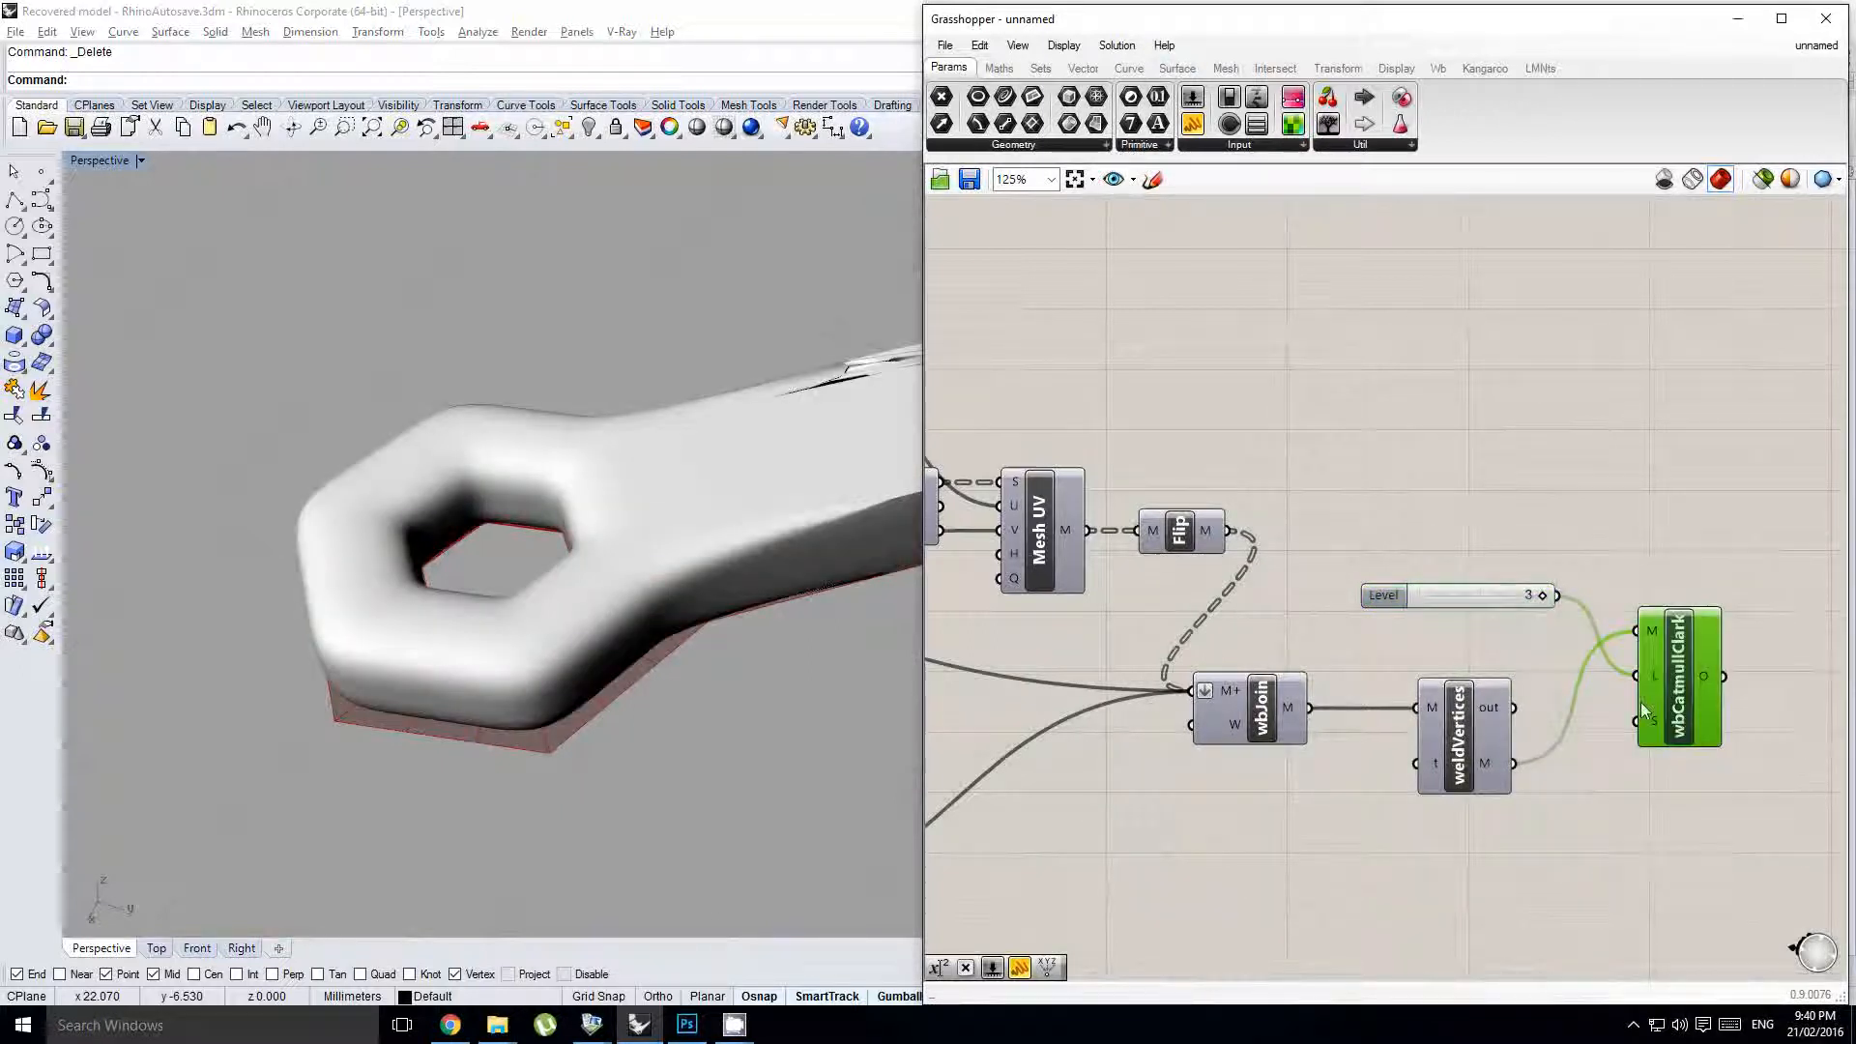
- Hide the wbCatmullClark preview, inspect the baked ring end from another angle and delete the baked mesh
middle_click(1647, 685)
click(1688, 621)
right_drag(708, 501, 584, 638)
scroll(497, 495, up, 7)
right_drag(502, 596, 632, 647)
click(484, 529)
key(Delete)
- Turn off the wbJoin preview, turn on the Mesh UV preview and inspect the side-wall mesh along the arm
click(1276, 704)
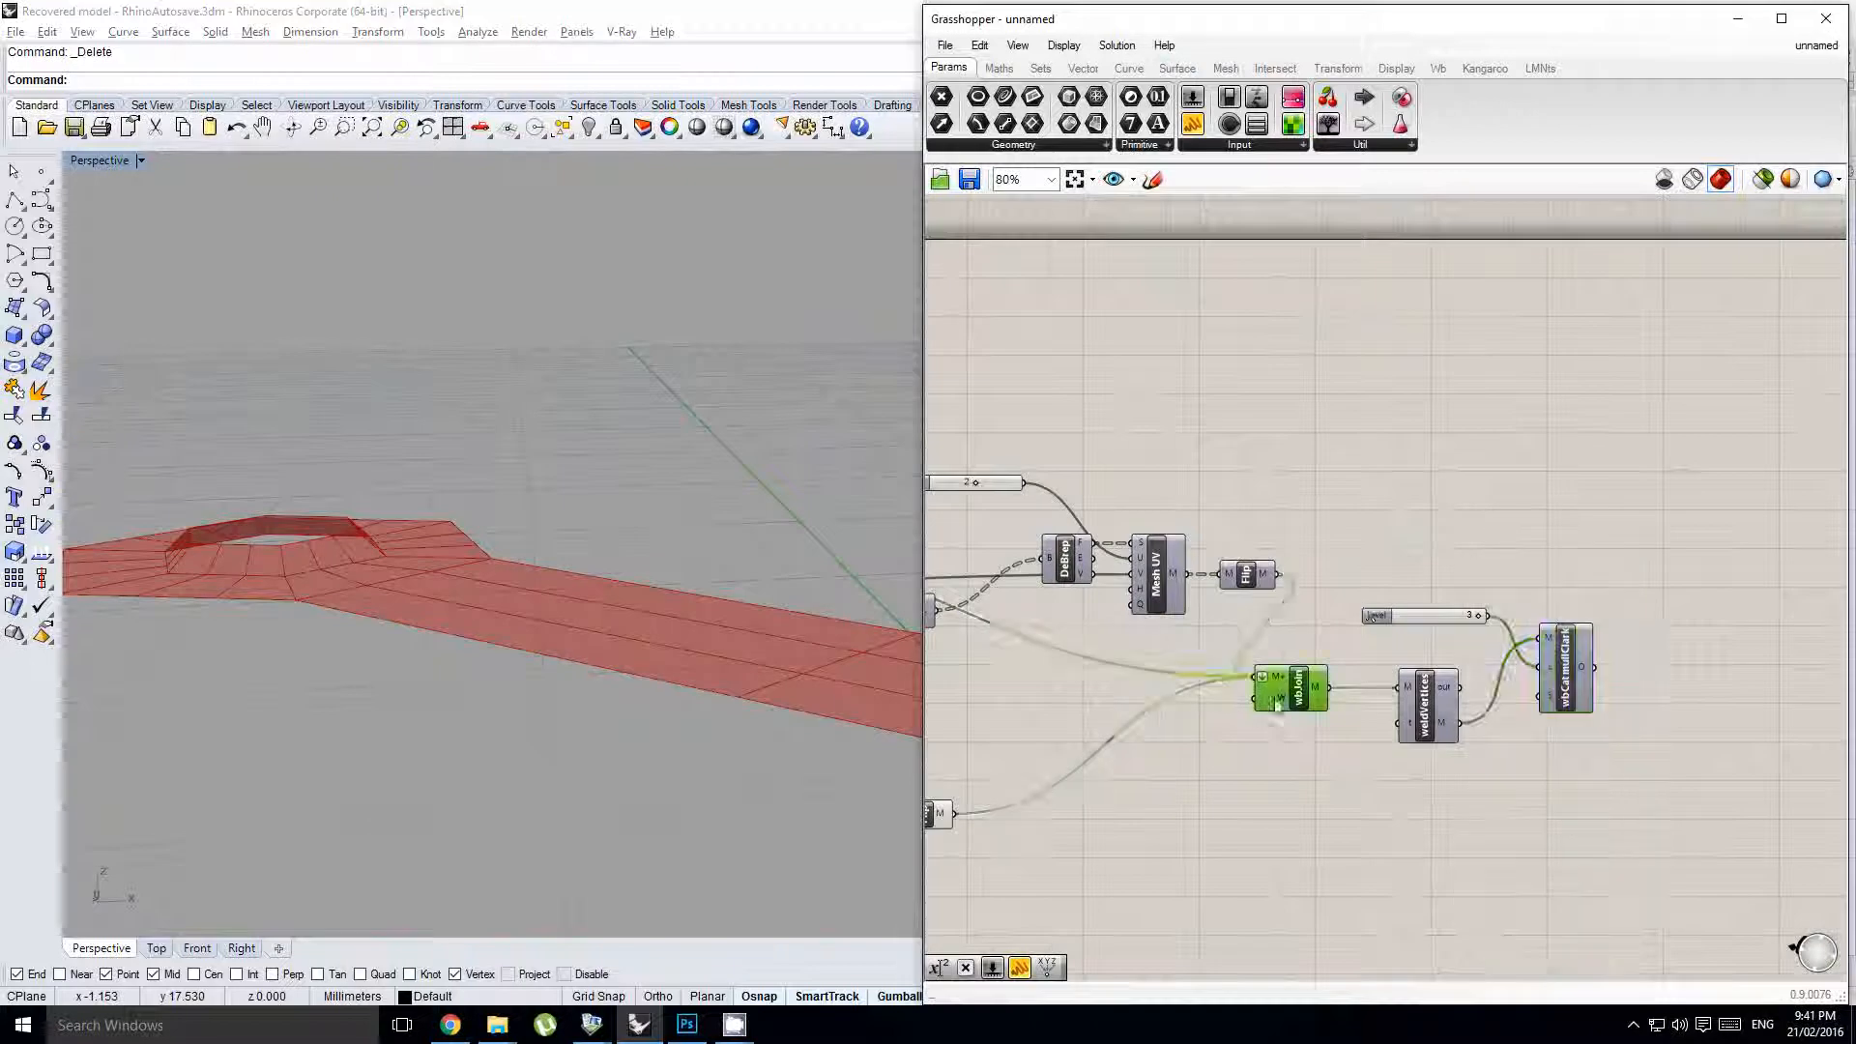
middle_click(1296, 683)
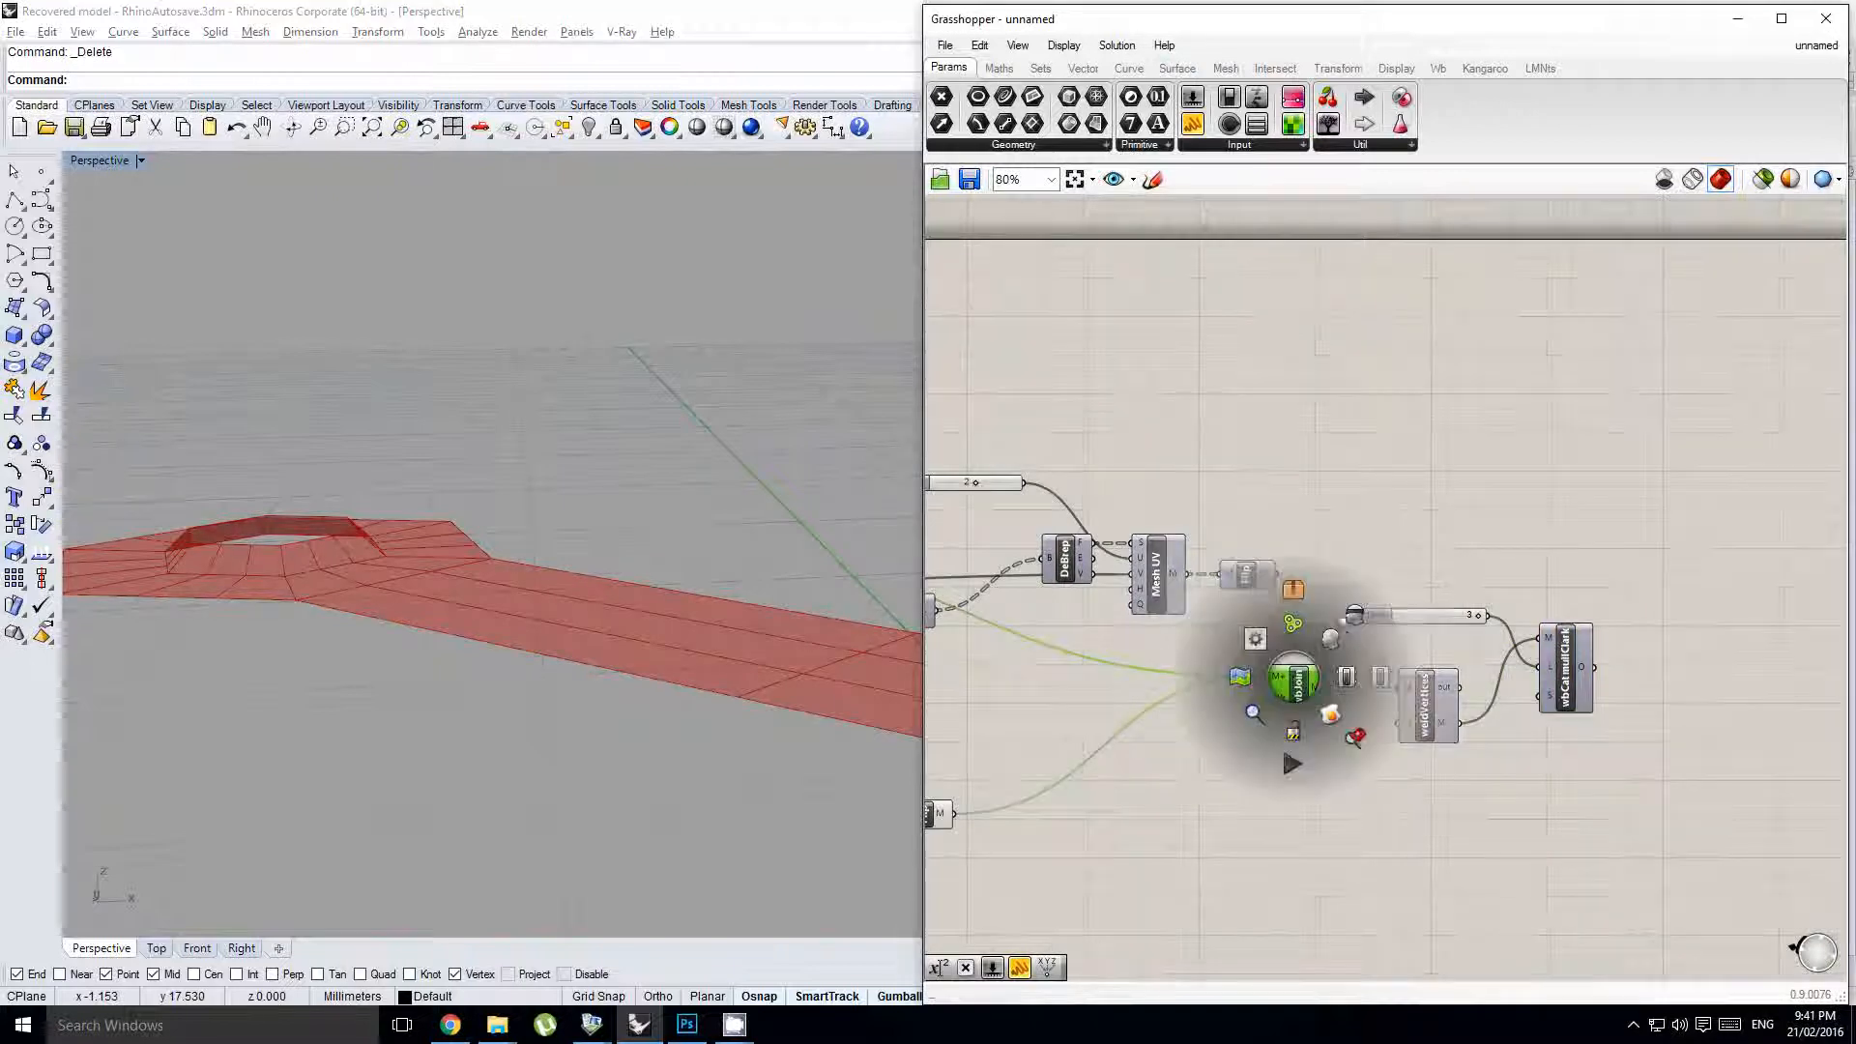
click(1151, 580)
middle_click(1151, 573)
click(1186, 542)
right_drag(395, 627, 403, 666)
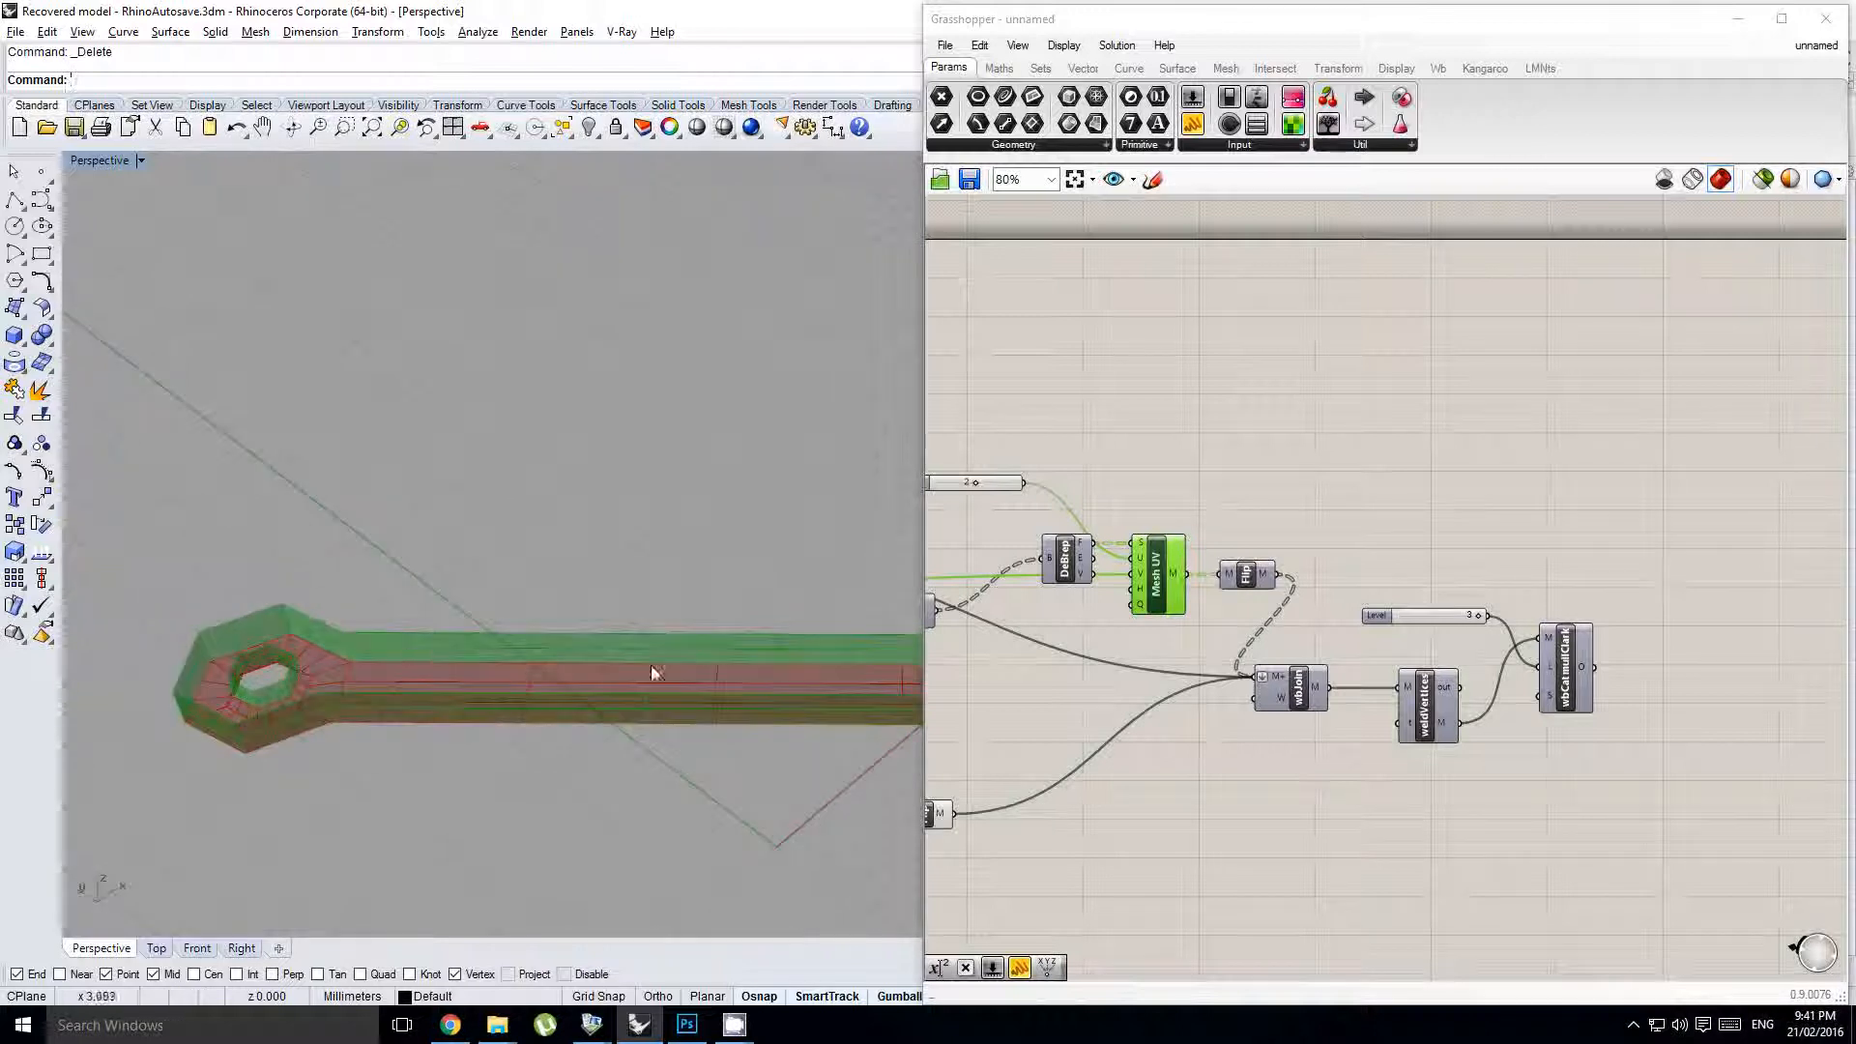
shift+right_drag(654, 673, 307, 684)
shift+right_drag(743, 665, 566, 666)
- Add an Explode component fed by the mirrored half's wbNaked curves and duplicate it for the other wbNaked
right_drag(1187, 573, 1392, 611)
click(1294, 723)
right_drag(1095, 706, 1443, 688)
scroll(1353, 619, up, 1)
click(1370, 621)
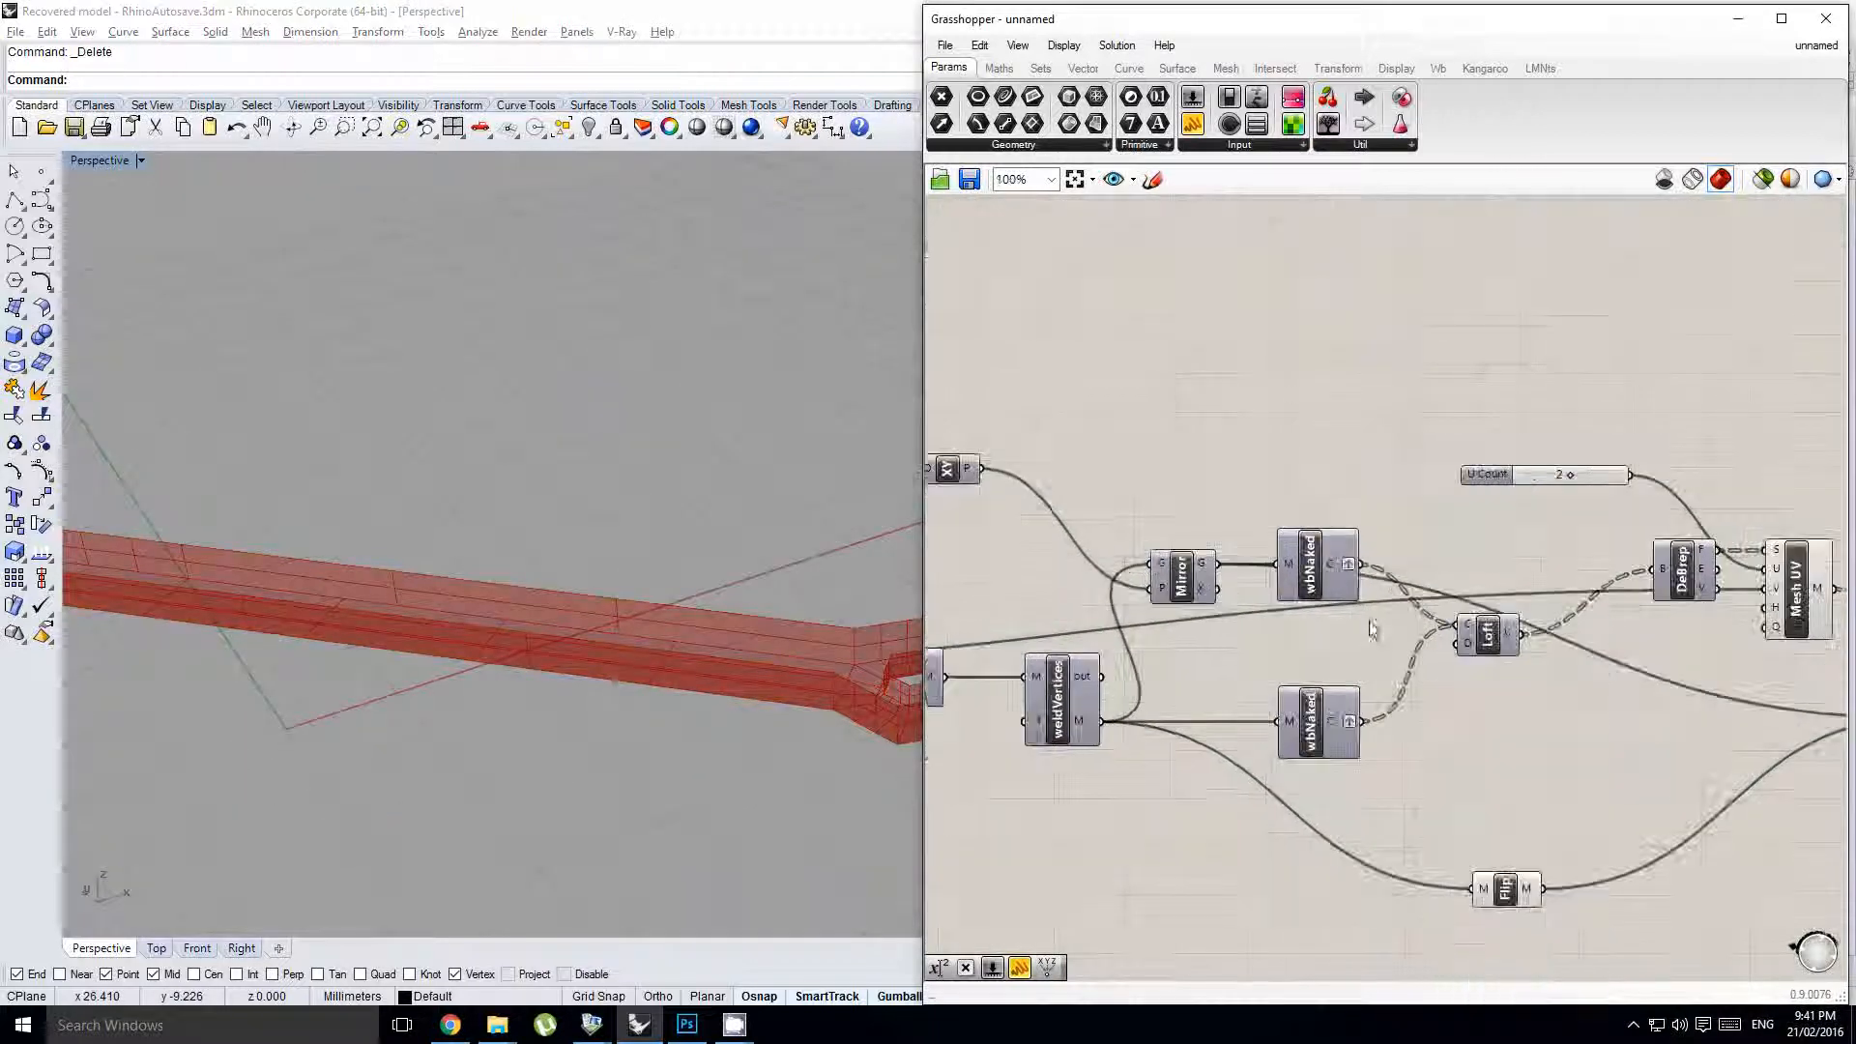
right_drag(1586, 581, 1382, 570)
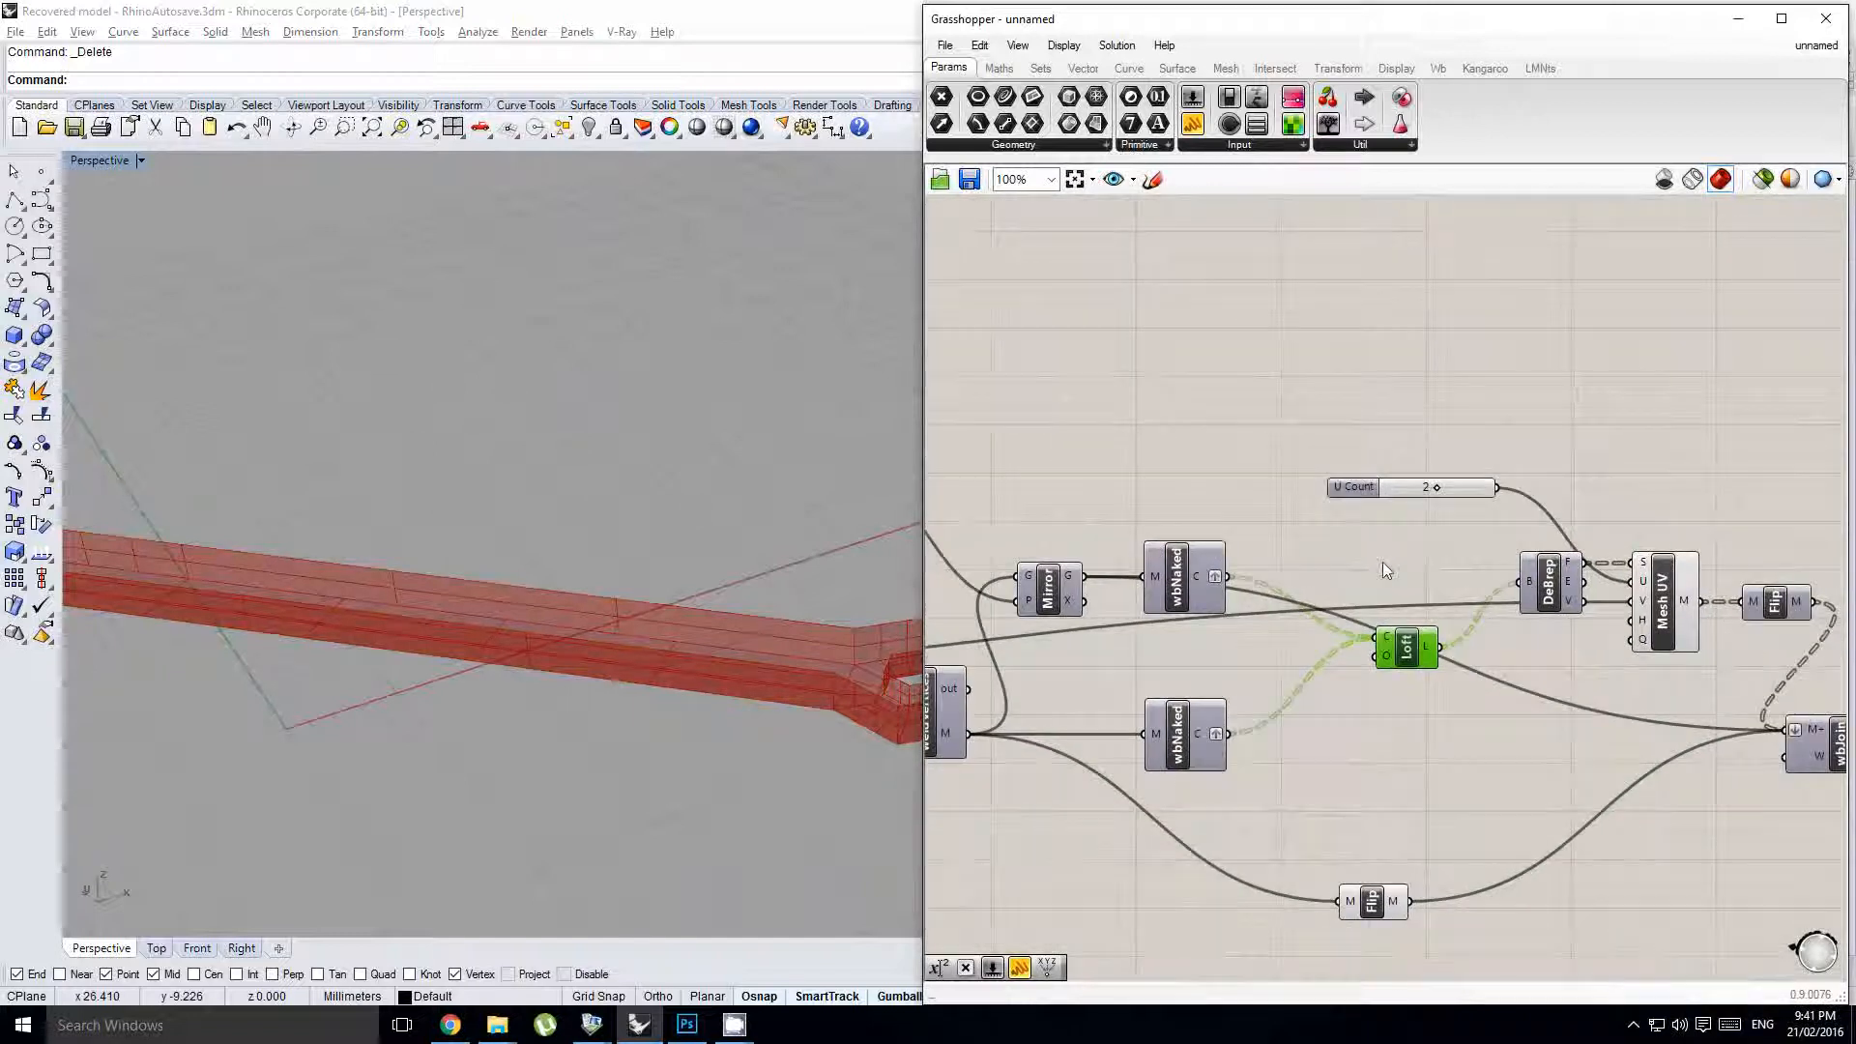
double_click(1309, 579)
text(expl)
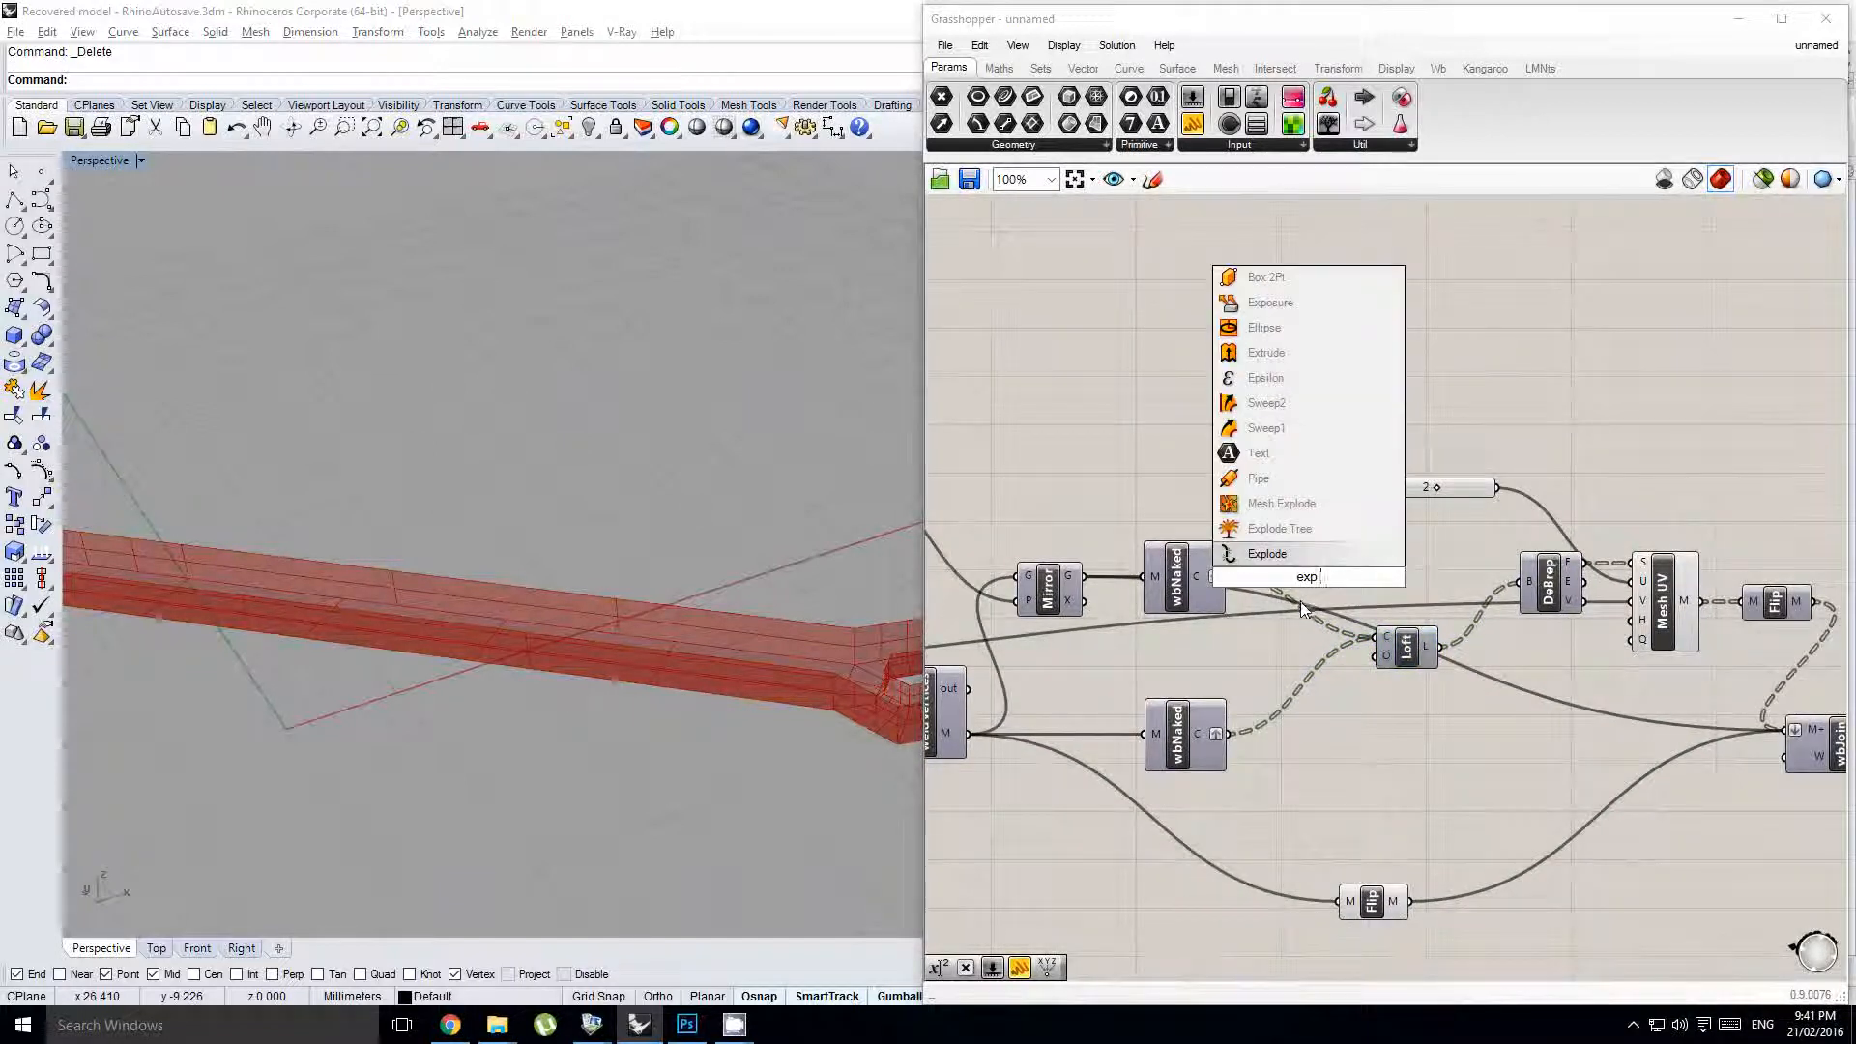
click(1315, 559)
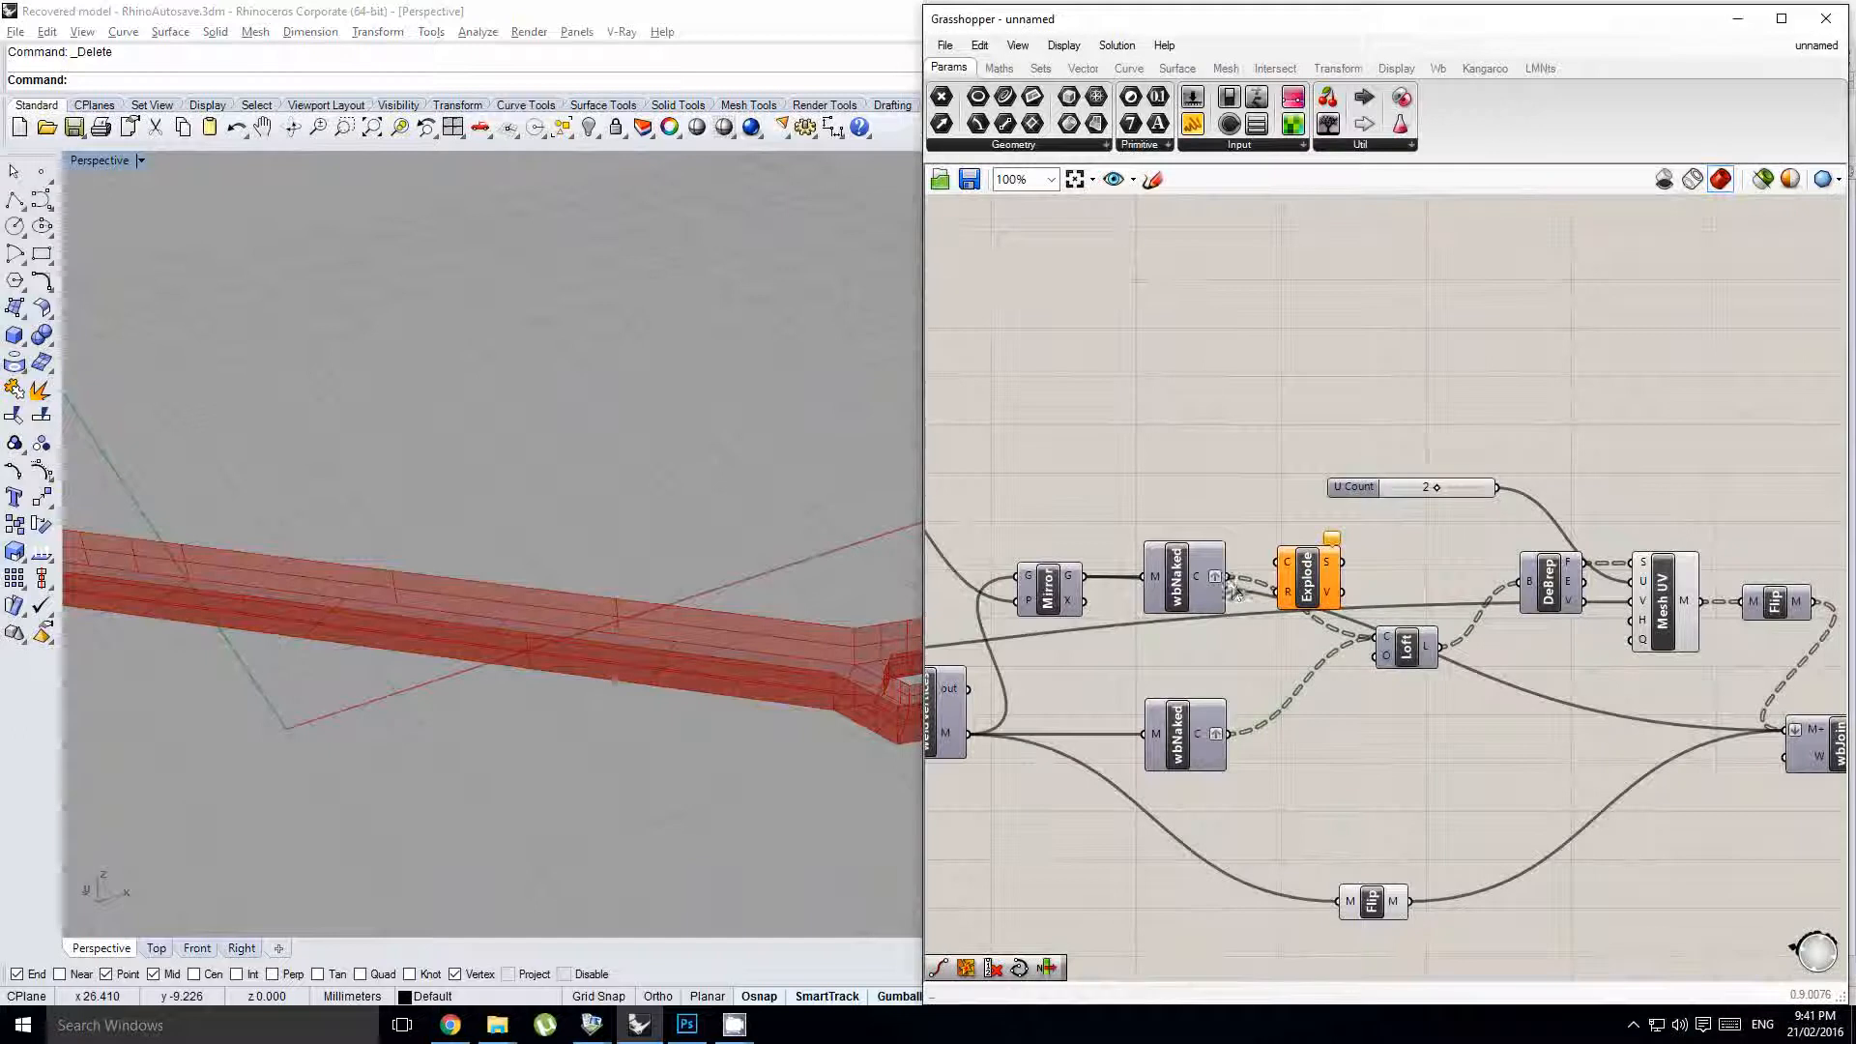
scroll(1313, 599, up, 1)
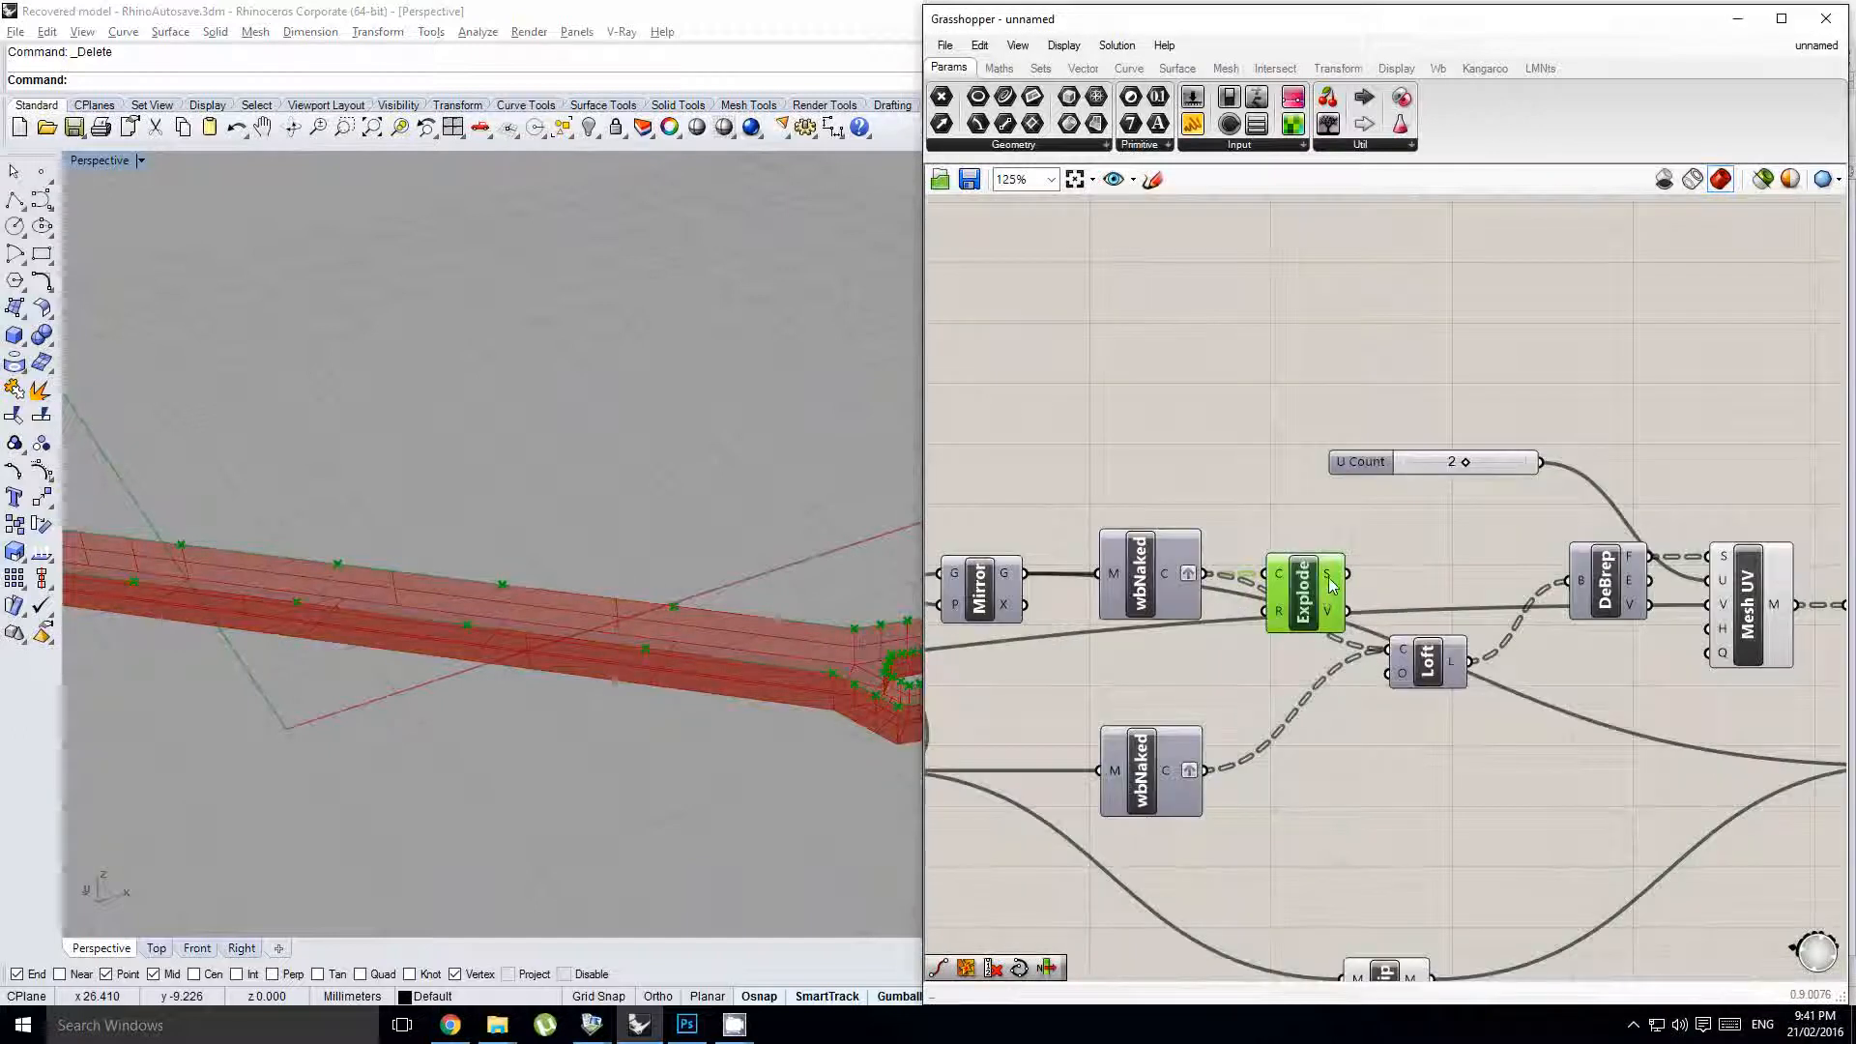
mouse_move(1330, 585)
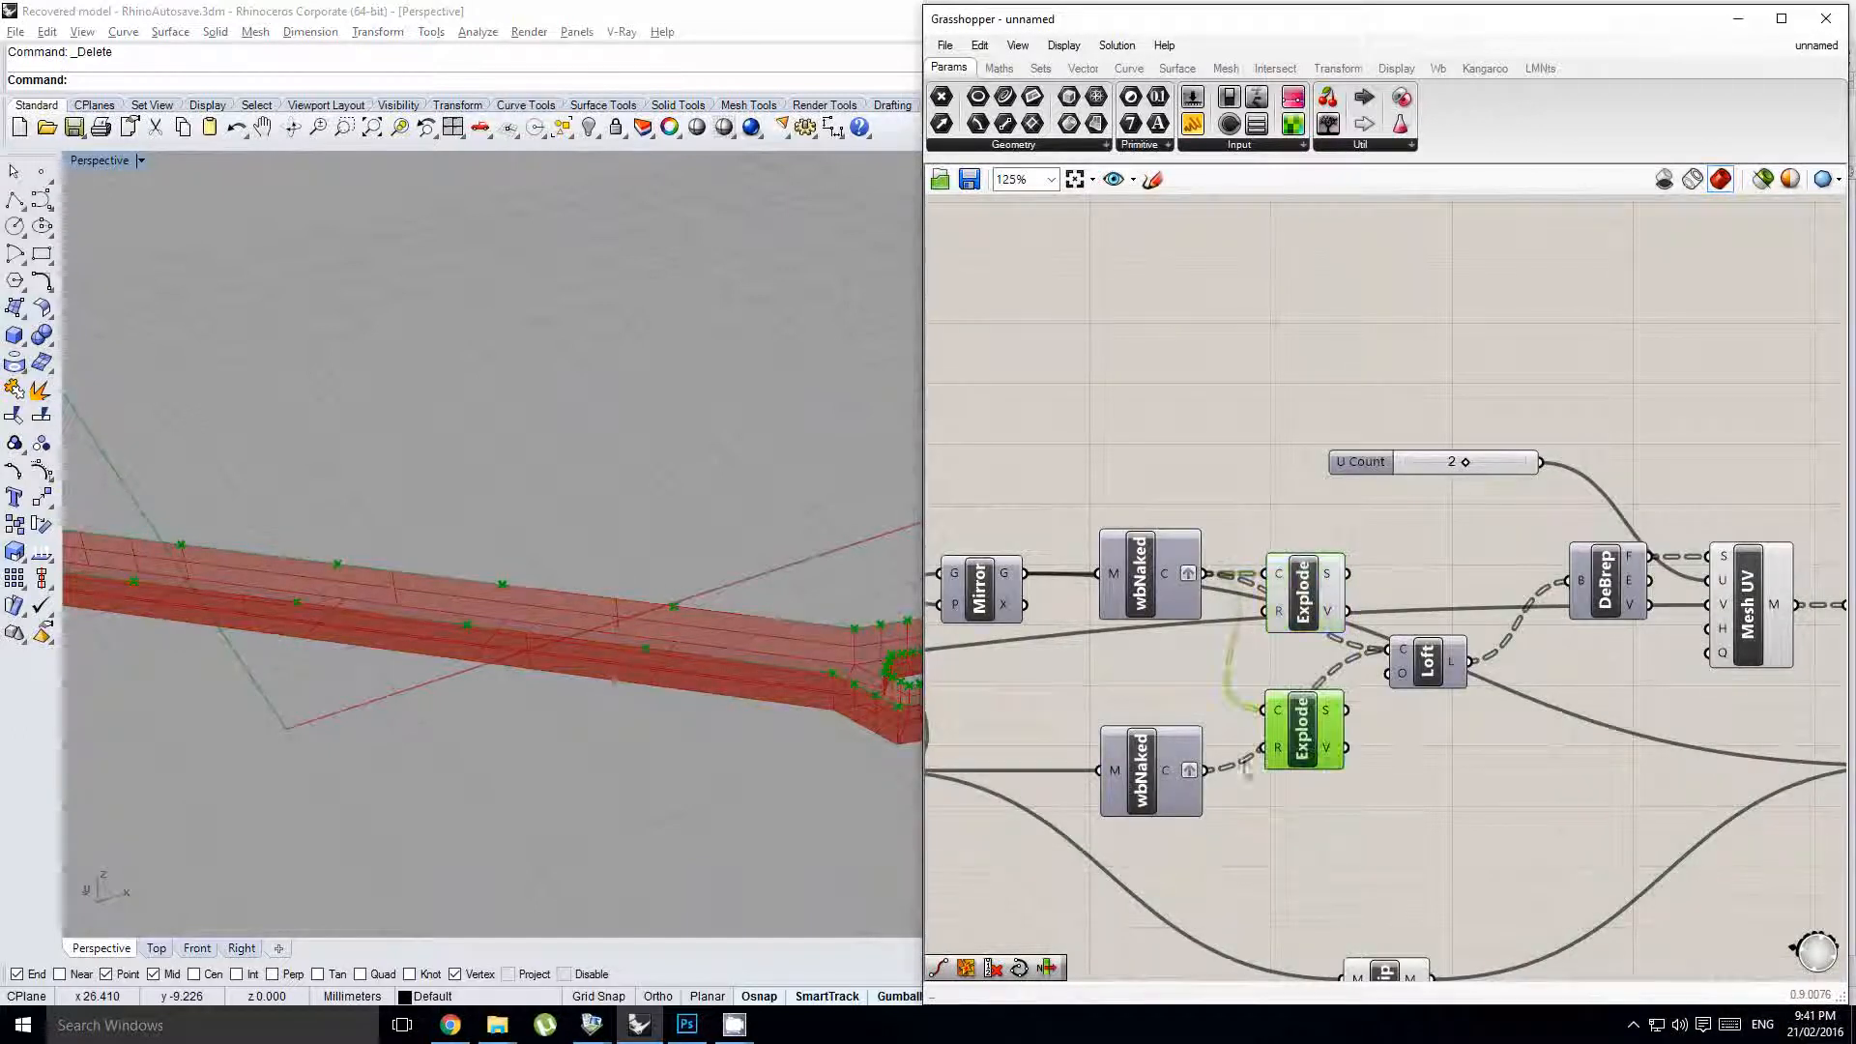
- Graft the segment outputs of both Explode components and feed them into Loft in place of the naked-edge curves
right_click(1330, 742)
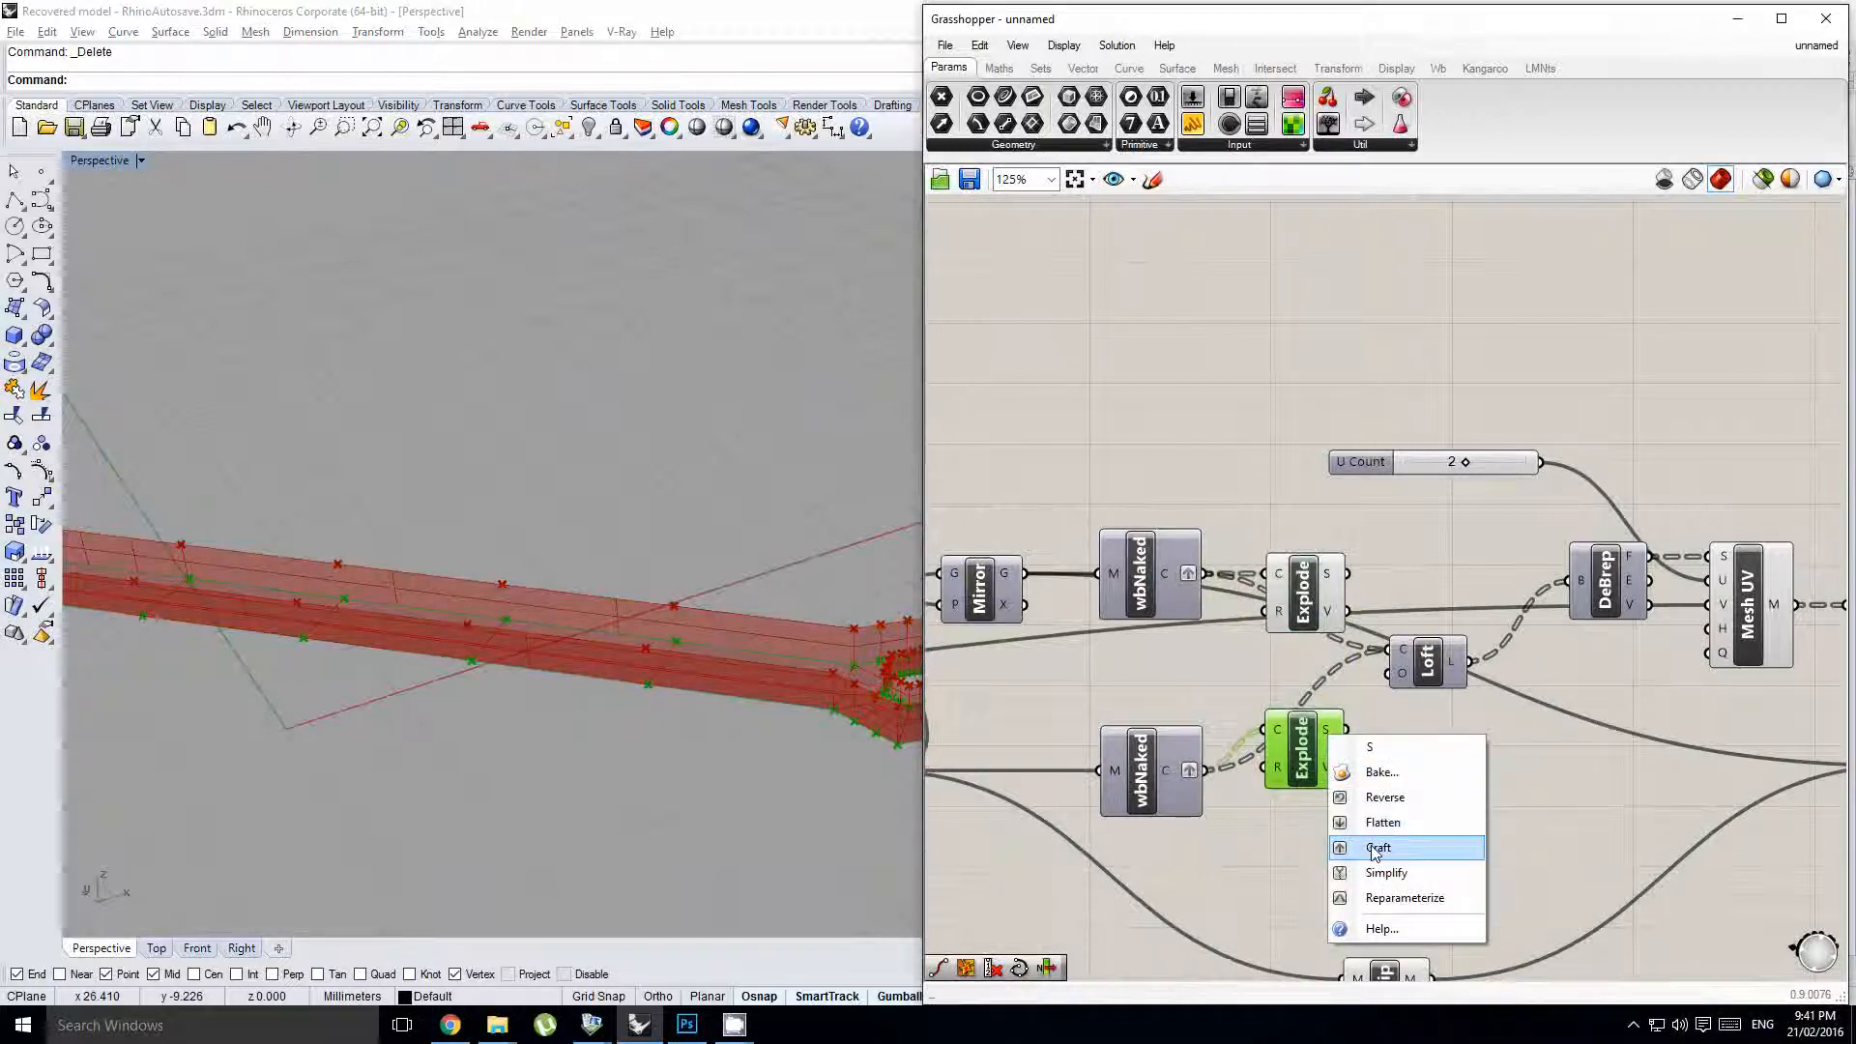
click(1377, 848)
right_click(1324, 577)
click(1371, 683)
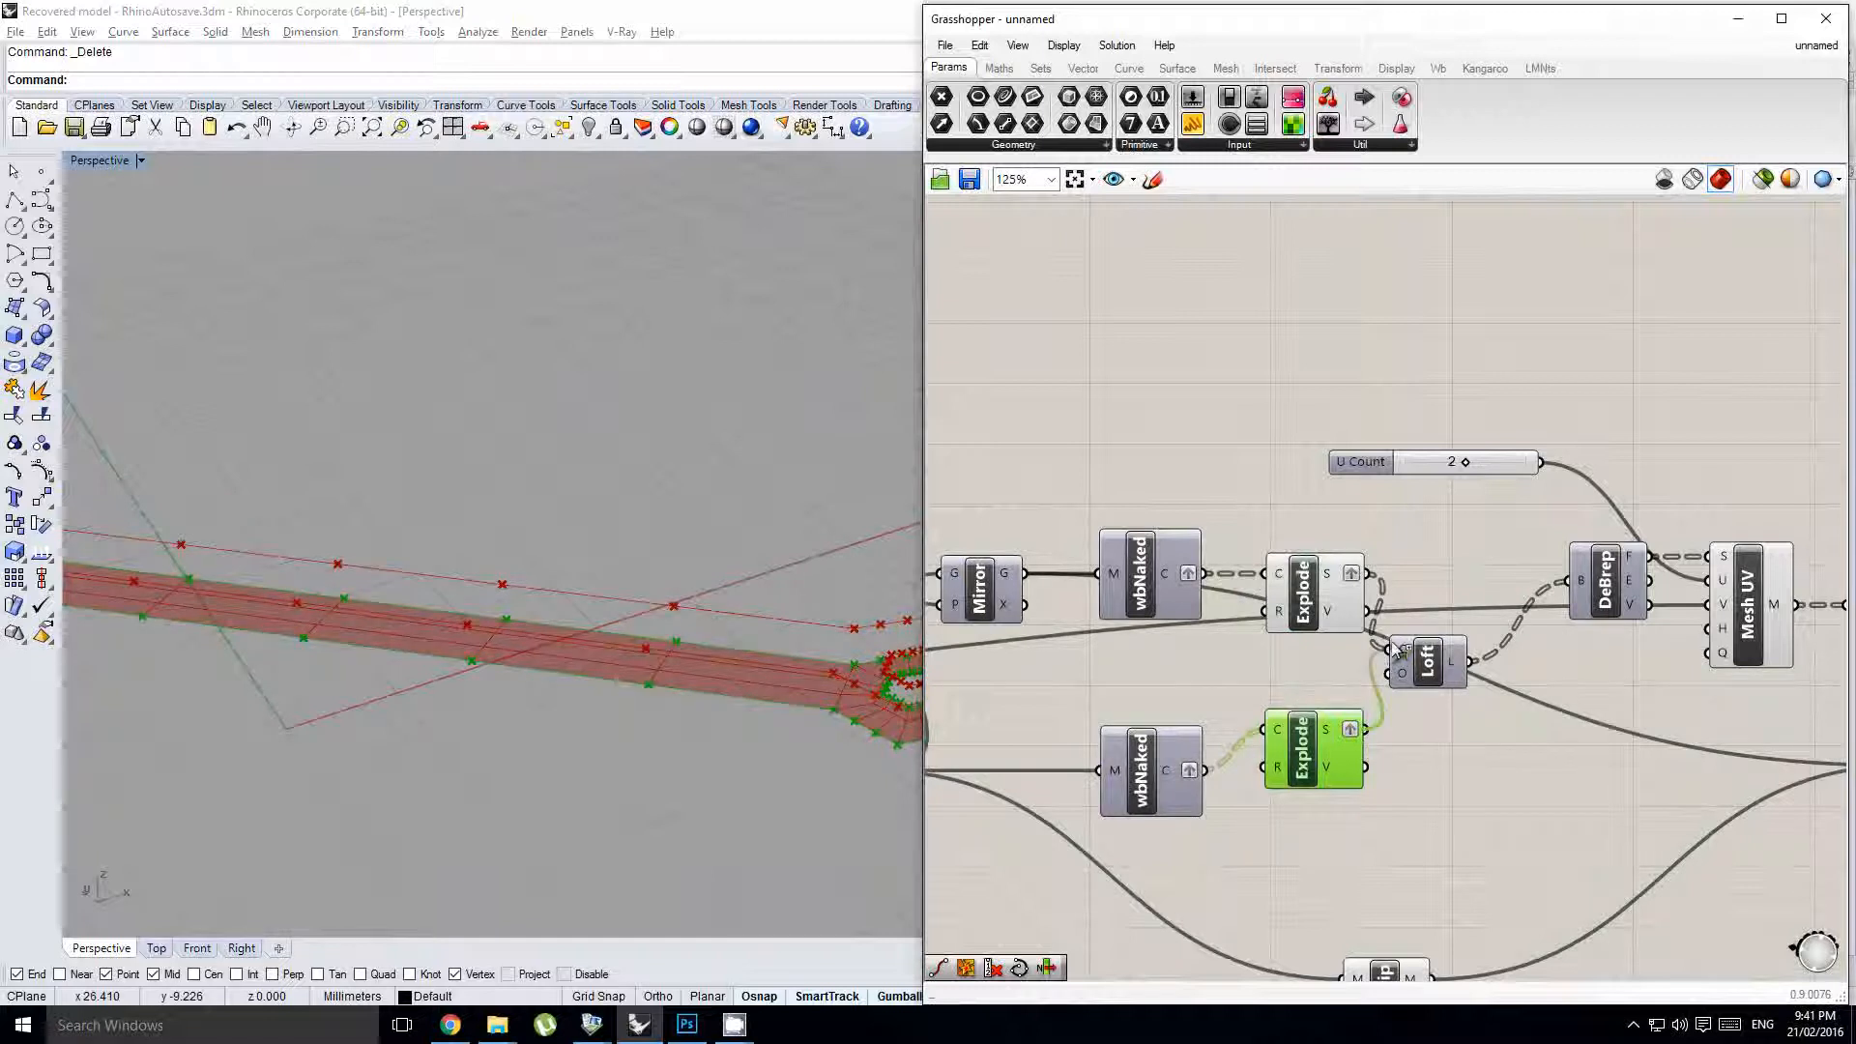
right_drag(1493, 643, 1278, 661)
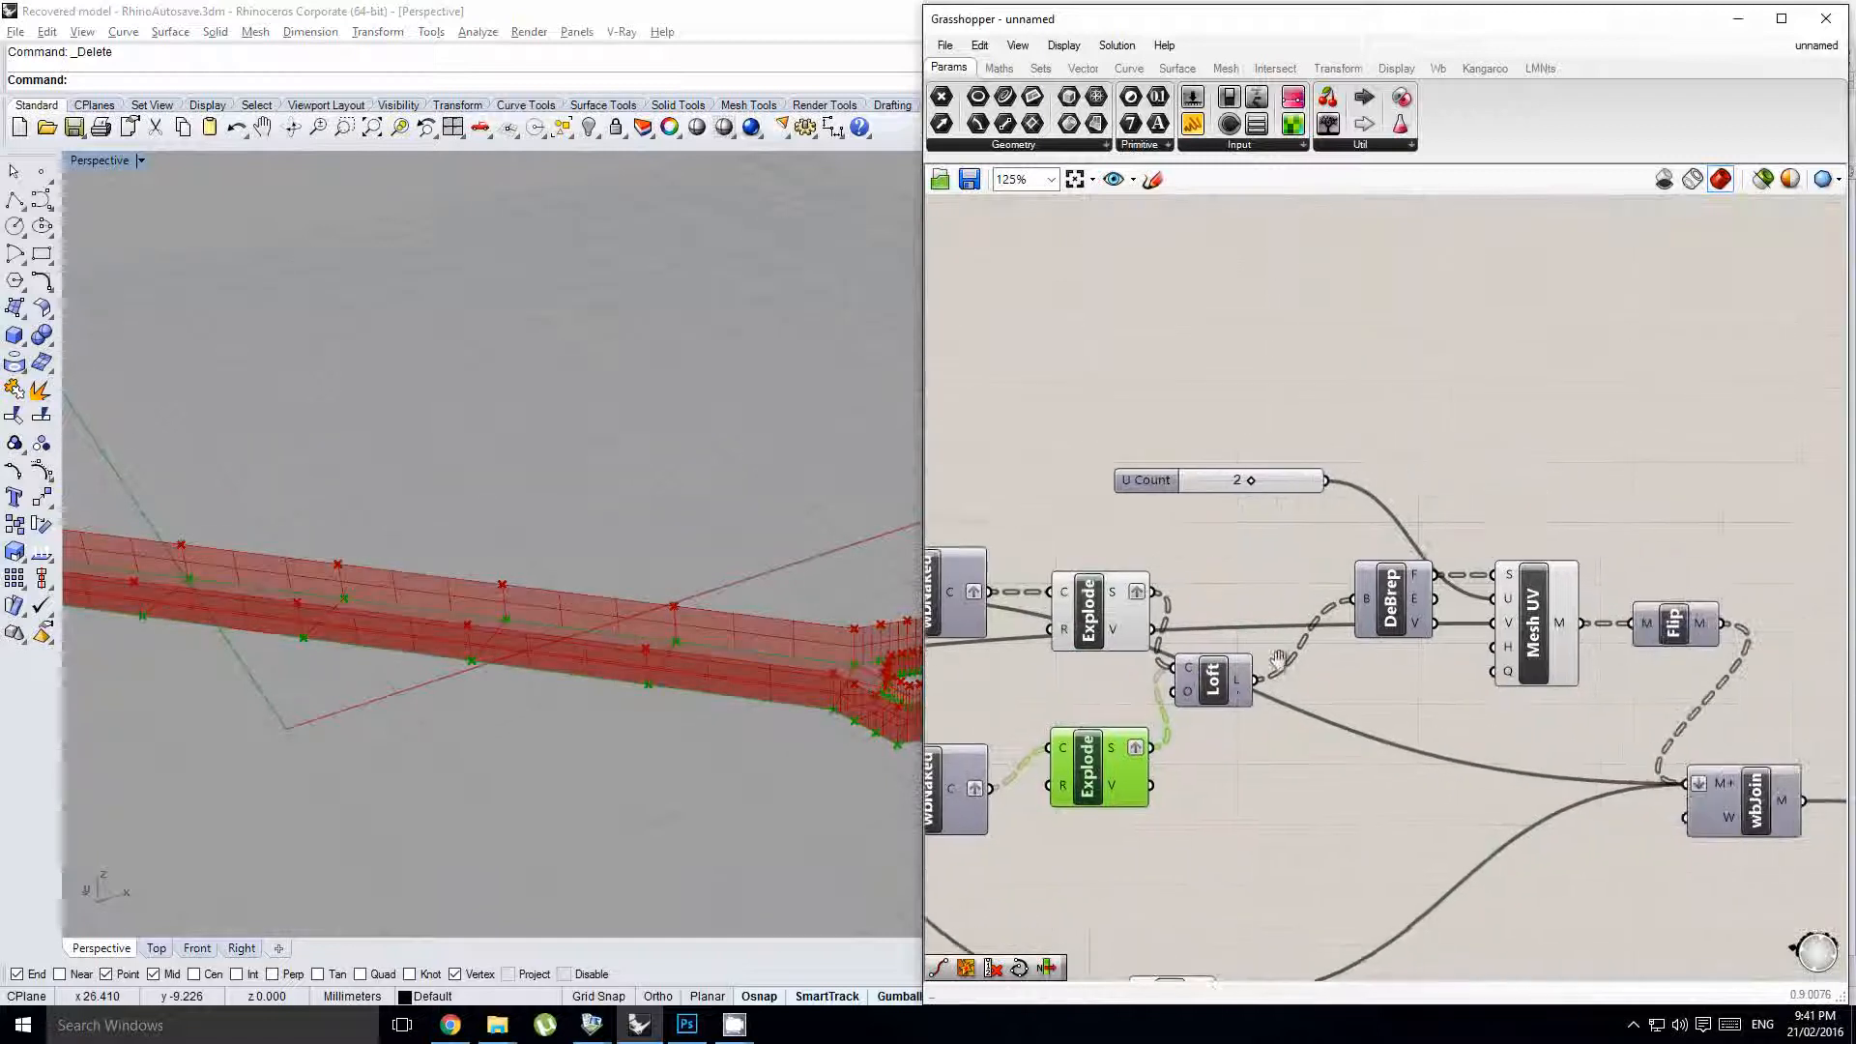
- Disconnect the existing slider wire from Mesh UV's V input and check the side-wall divisions
click(1453, 687)
scroll(1470, 627, up, 1)
right_click(1514, 628)
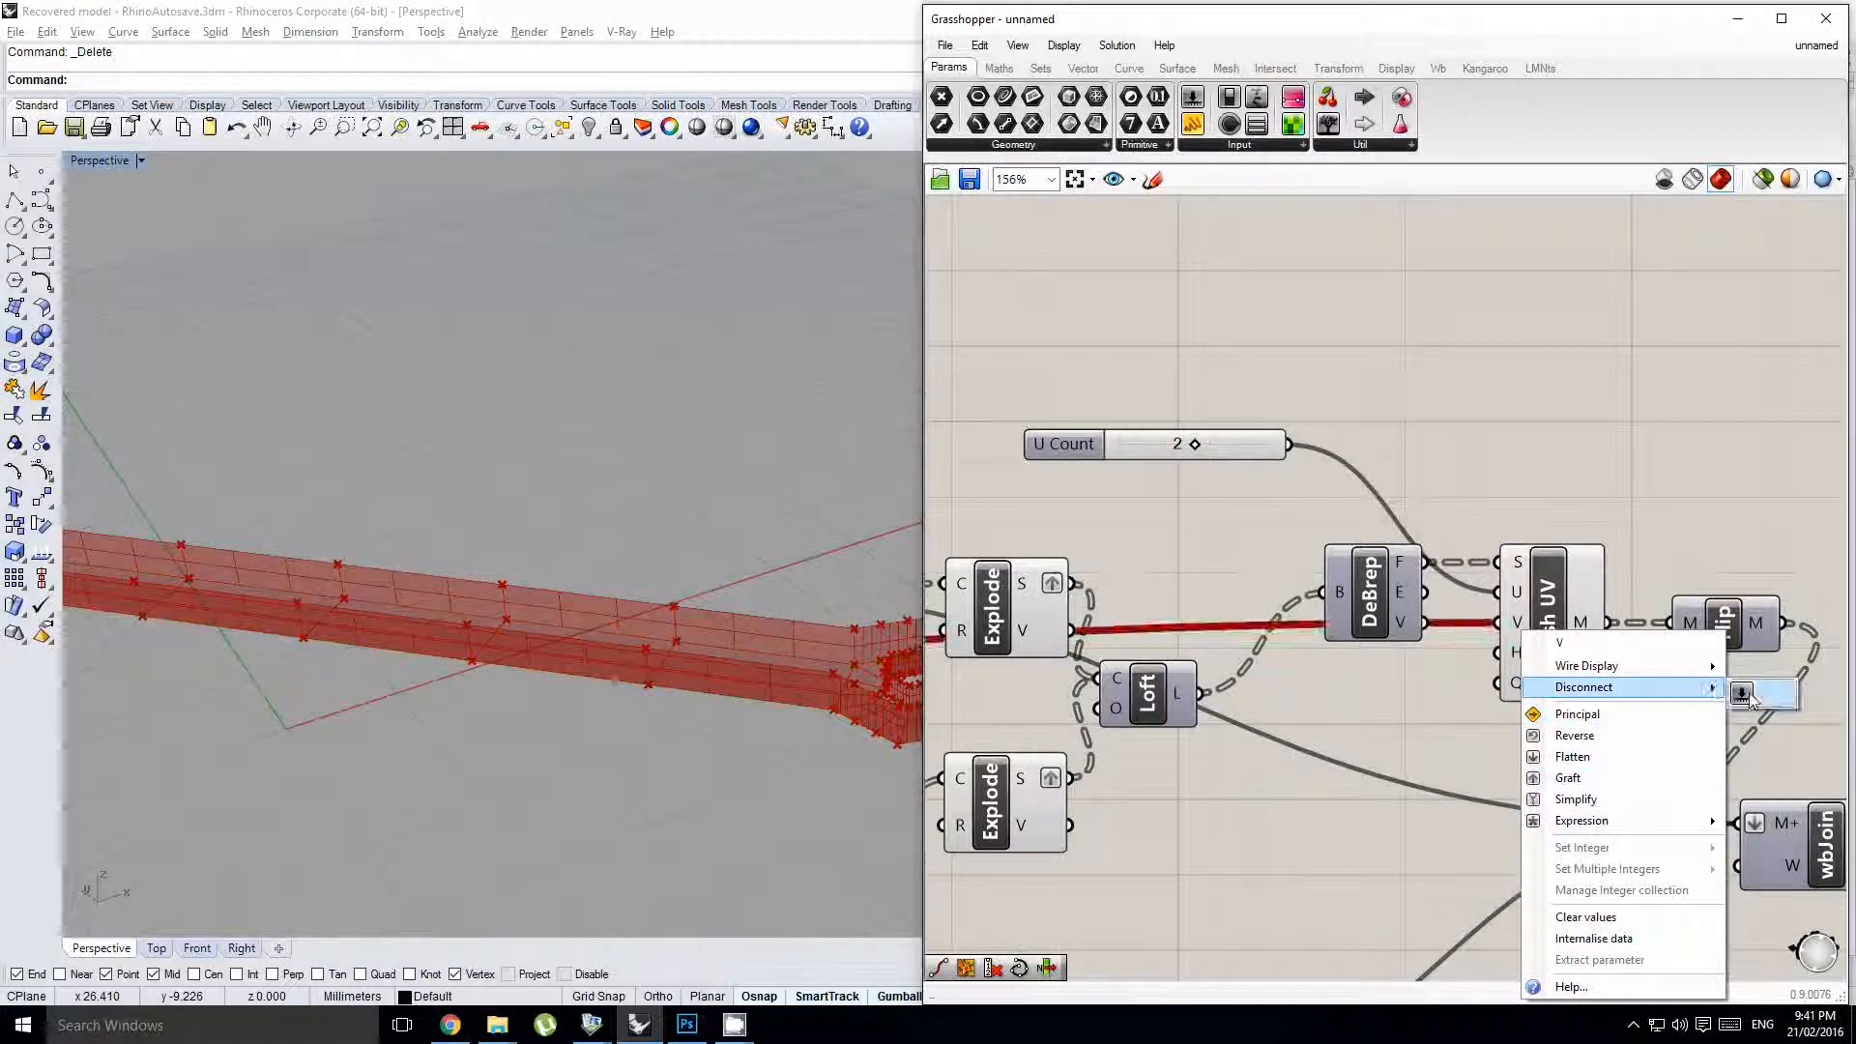
click(1748, 696)
right_drag(791, 658, 711, 701)
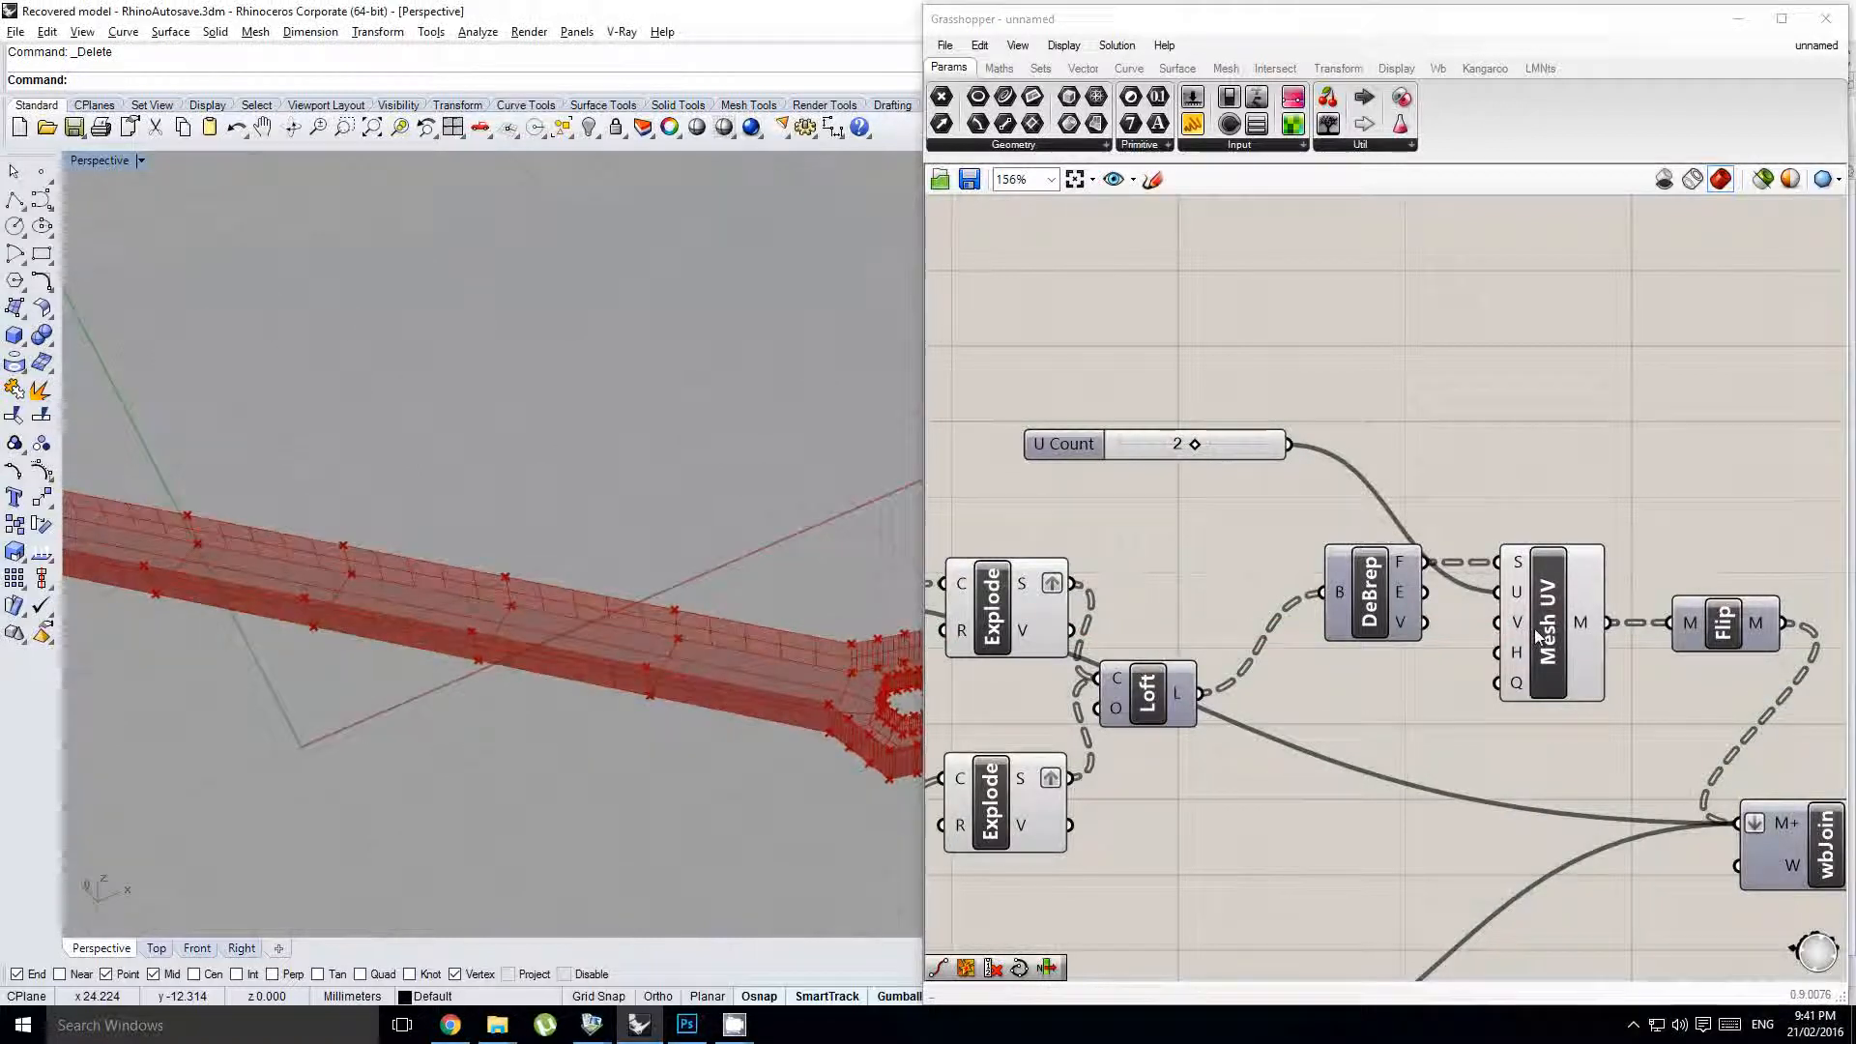
key(ctrl+z)
right_drag(802, 590, 770, 617)
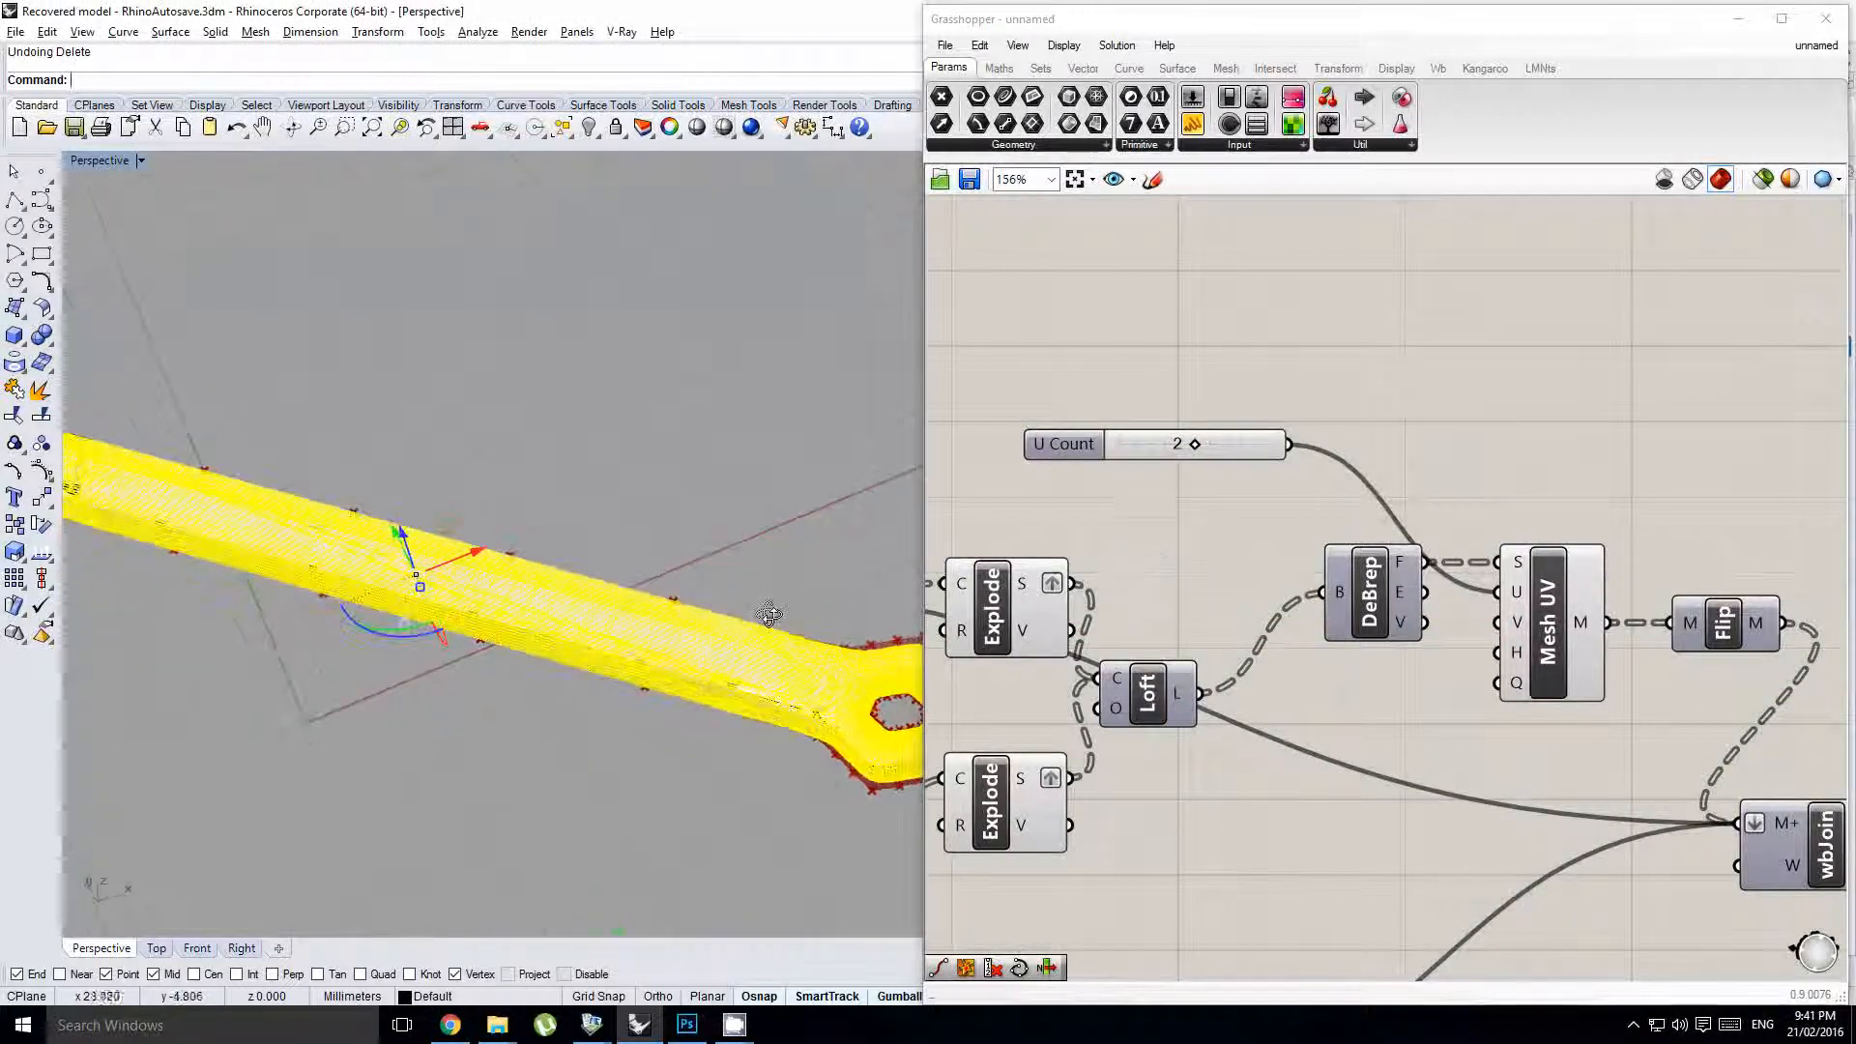
key(Delete)
- Duplicate the U Count slider as V Count, connect it to Mesh UV's V input and set it to 1
right_drag(1300, 507, 1335, 509)
click(1247, 456)
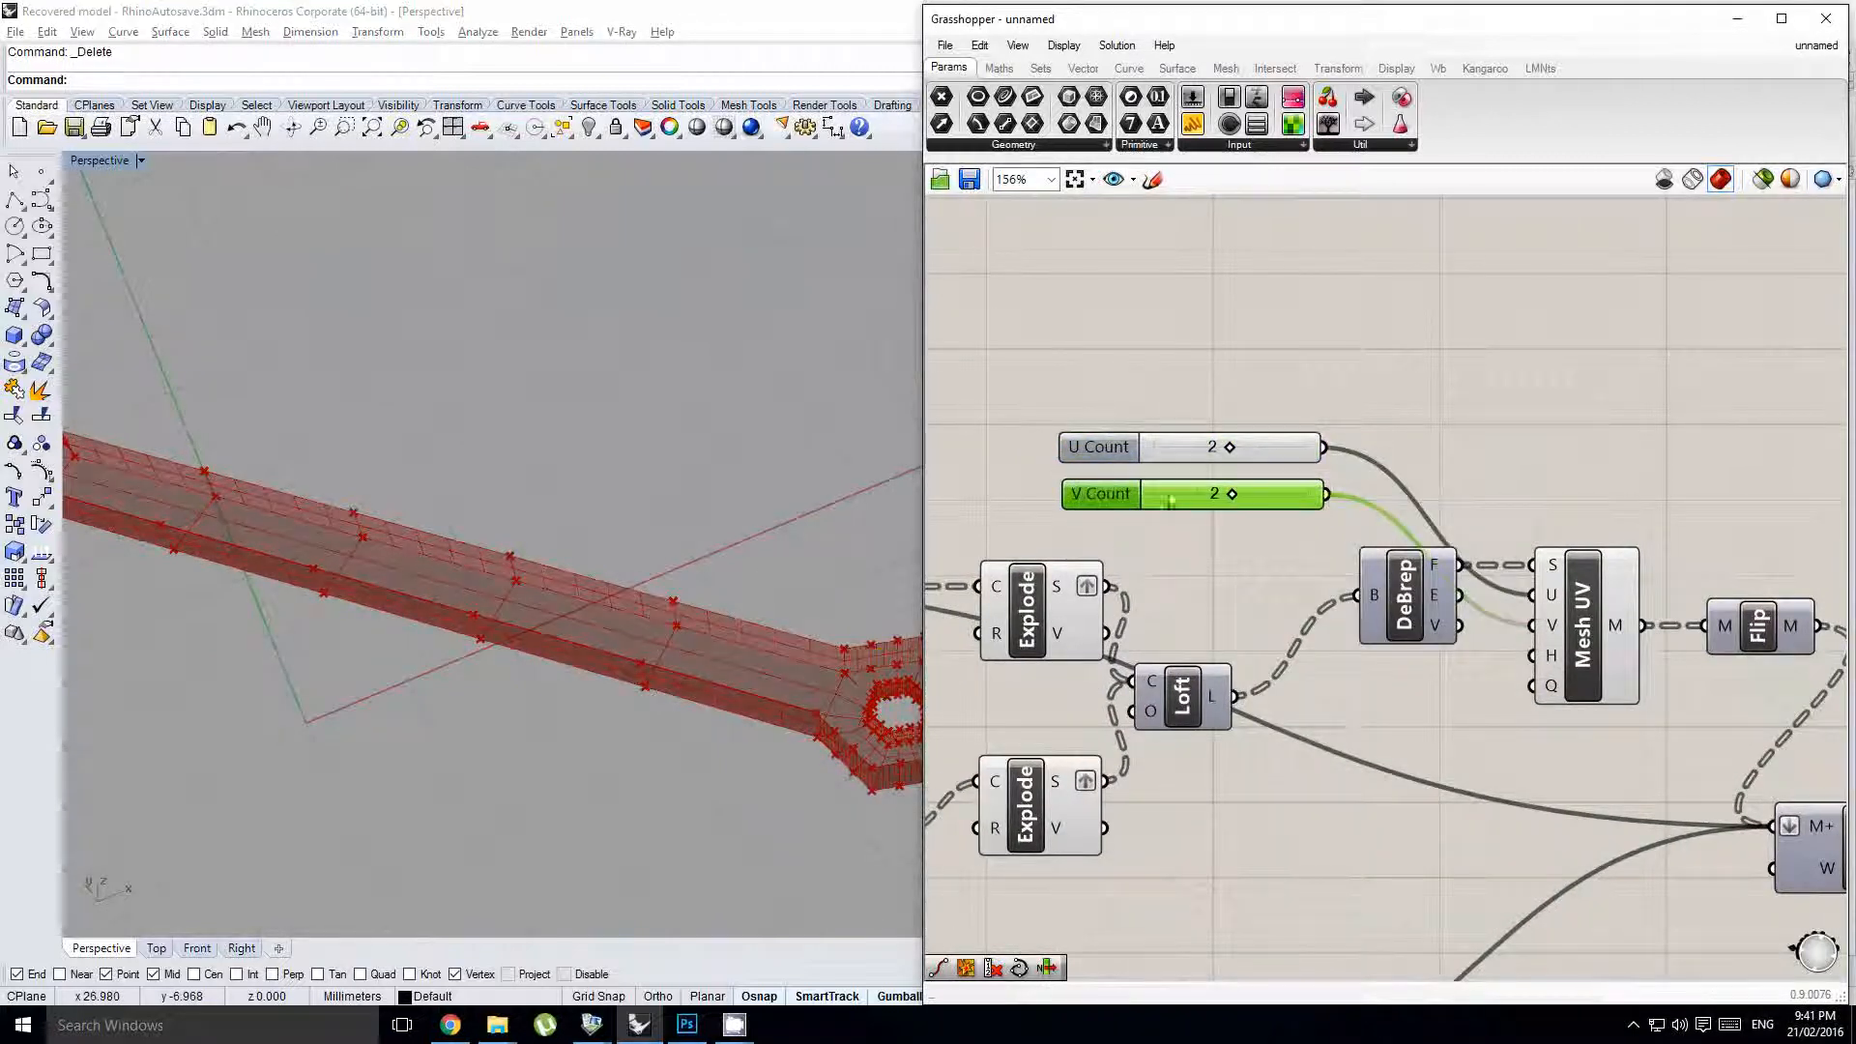
right_drag(607, 642, 682, 609)
right_drag(1401, 556, 1343, 538)
click(1422, 515)
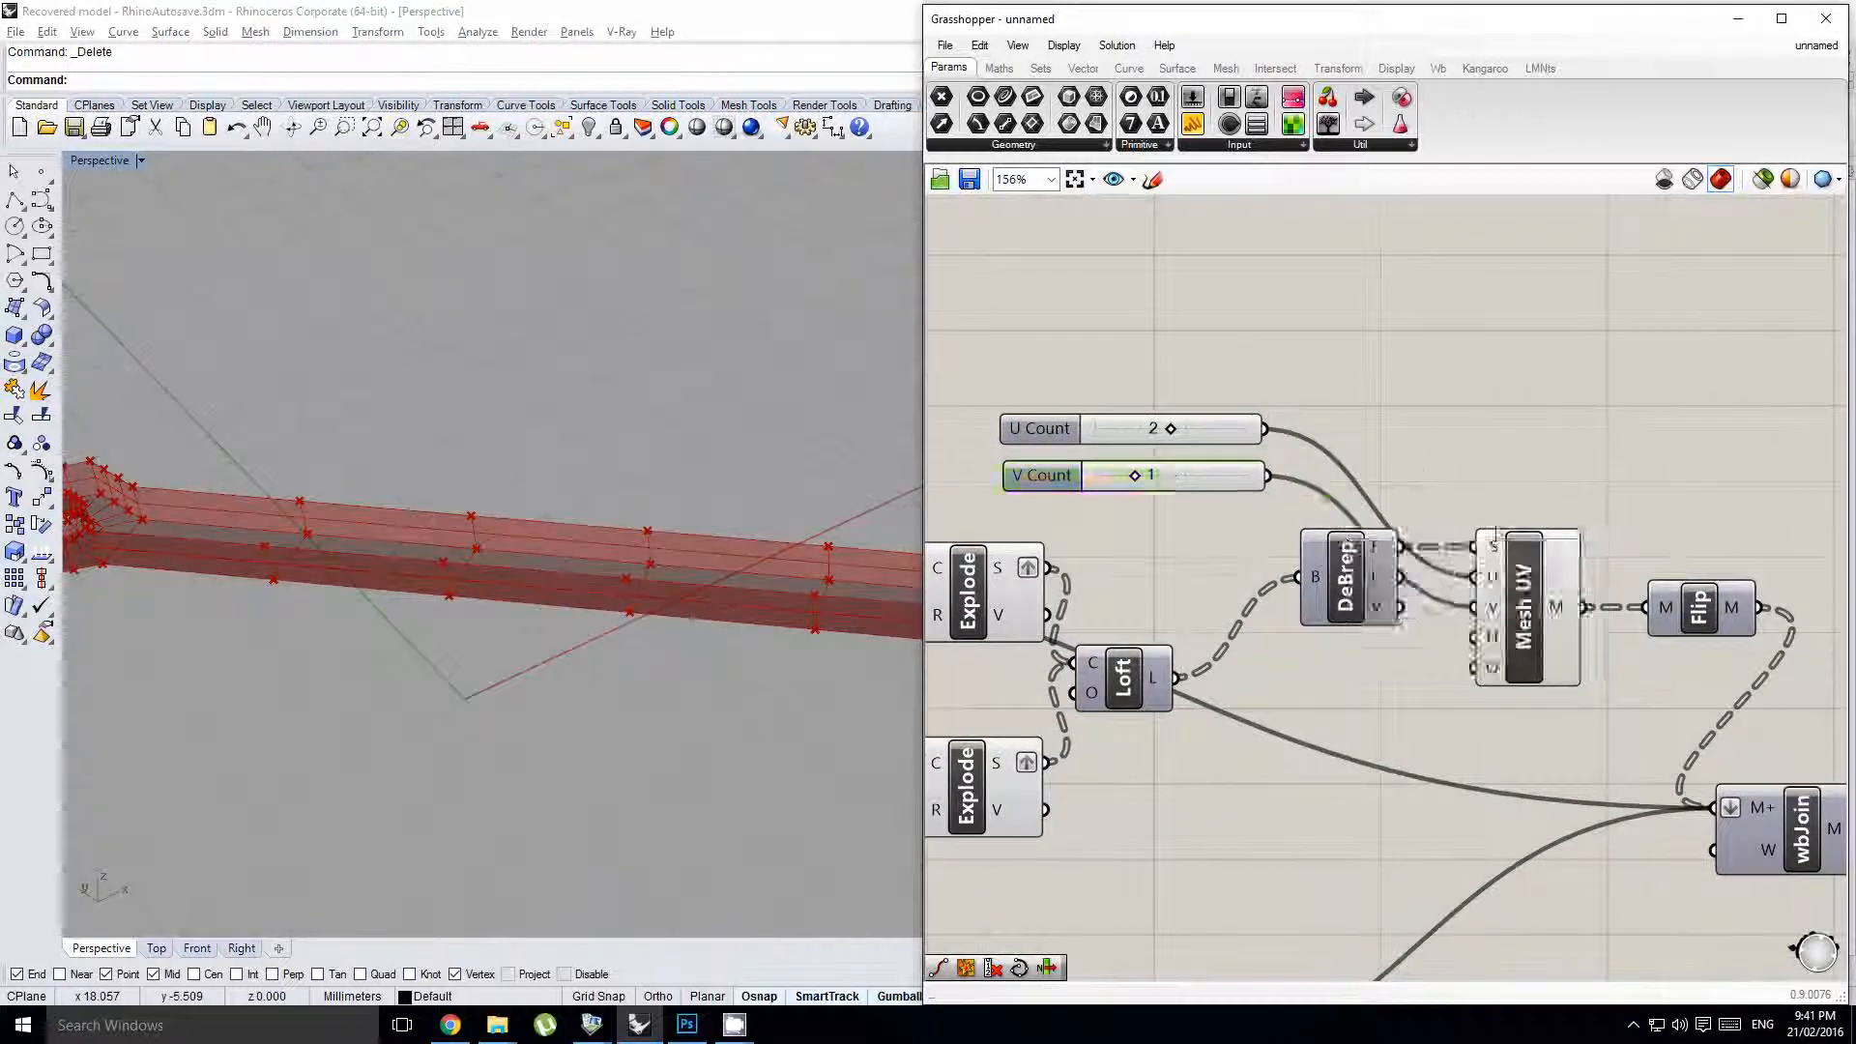
- Turn off the preview of the Explode, Loft, DeBrep and Mesh UV components together
scroll(1489, 558, down, 2)
drag(1551, 692, 1087, 546)
middle_click(1184, 547)
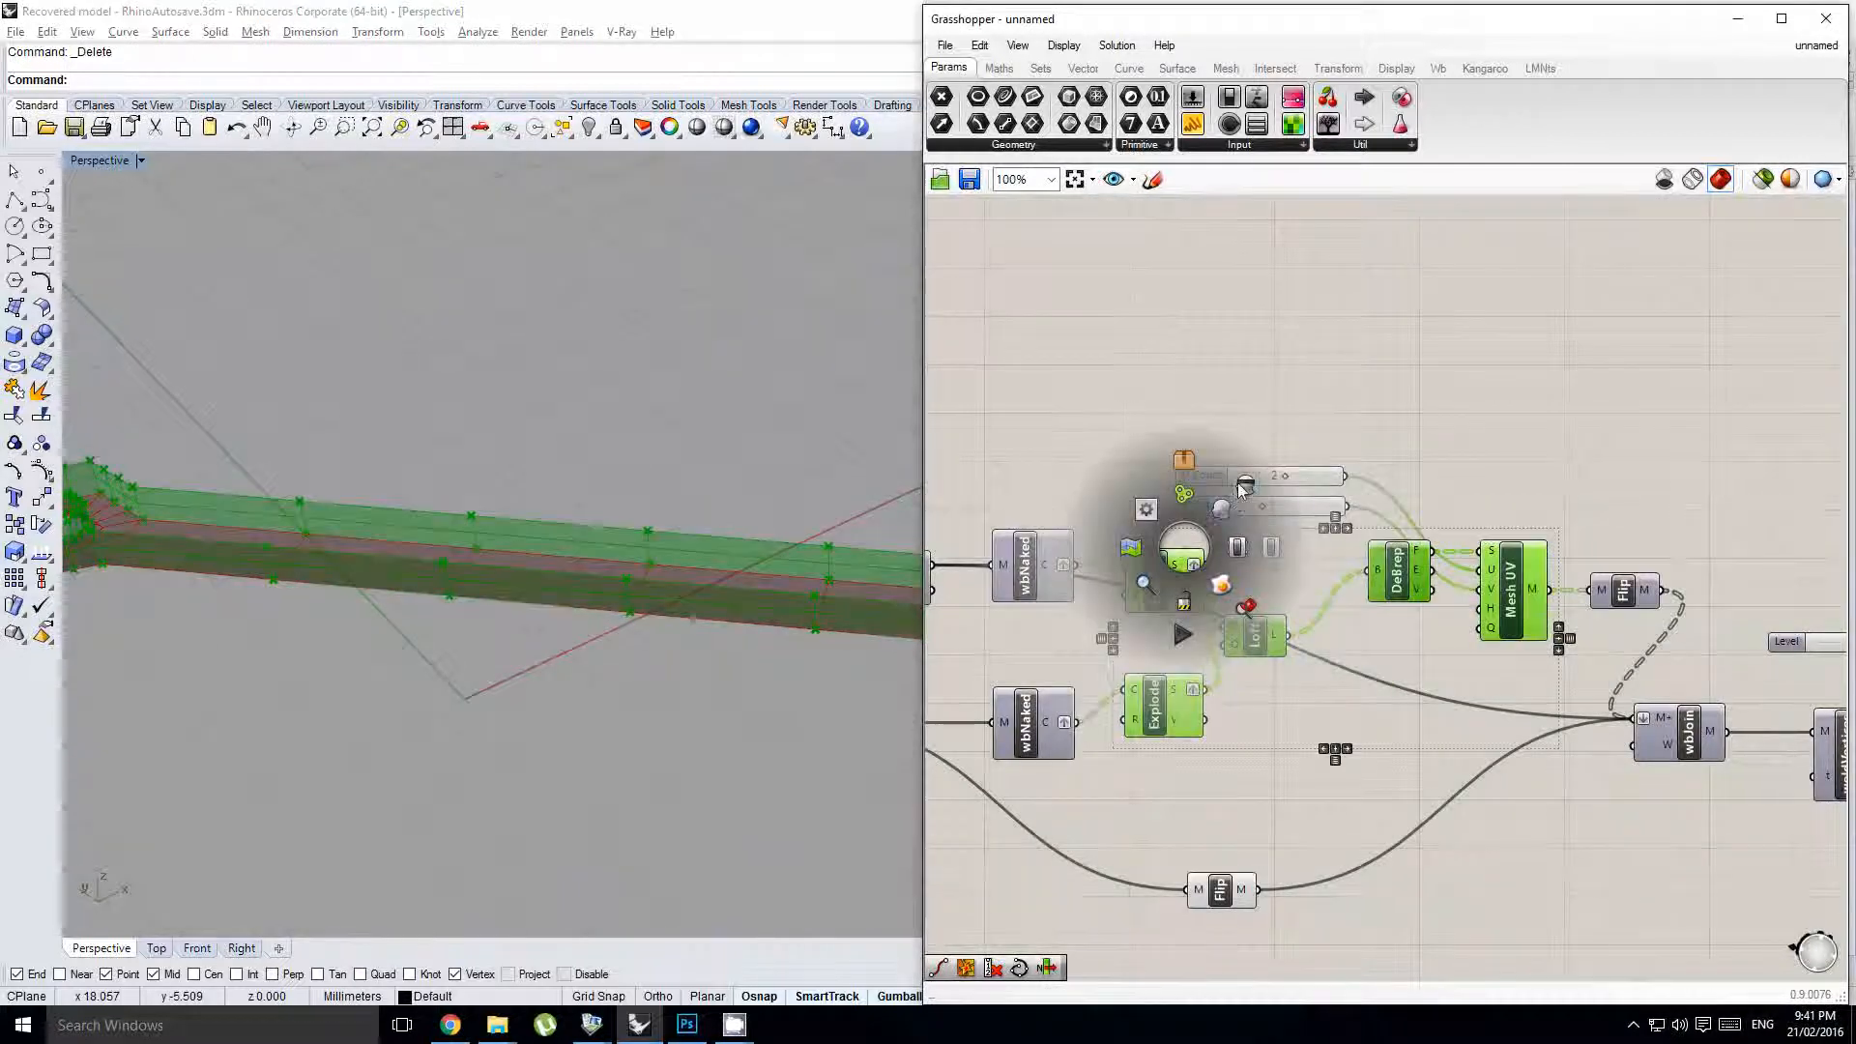
click(1243, 486)
- Bake the wbCatmullClark mesh rebuilt from the exploded side walls
right_drag(1423, 607, 1206, 596)
click(1135, 696)
scroll(1104, 650, down, 5)
scroll(1395, 679, up, 3)
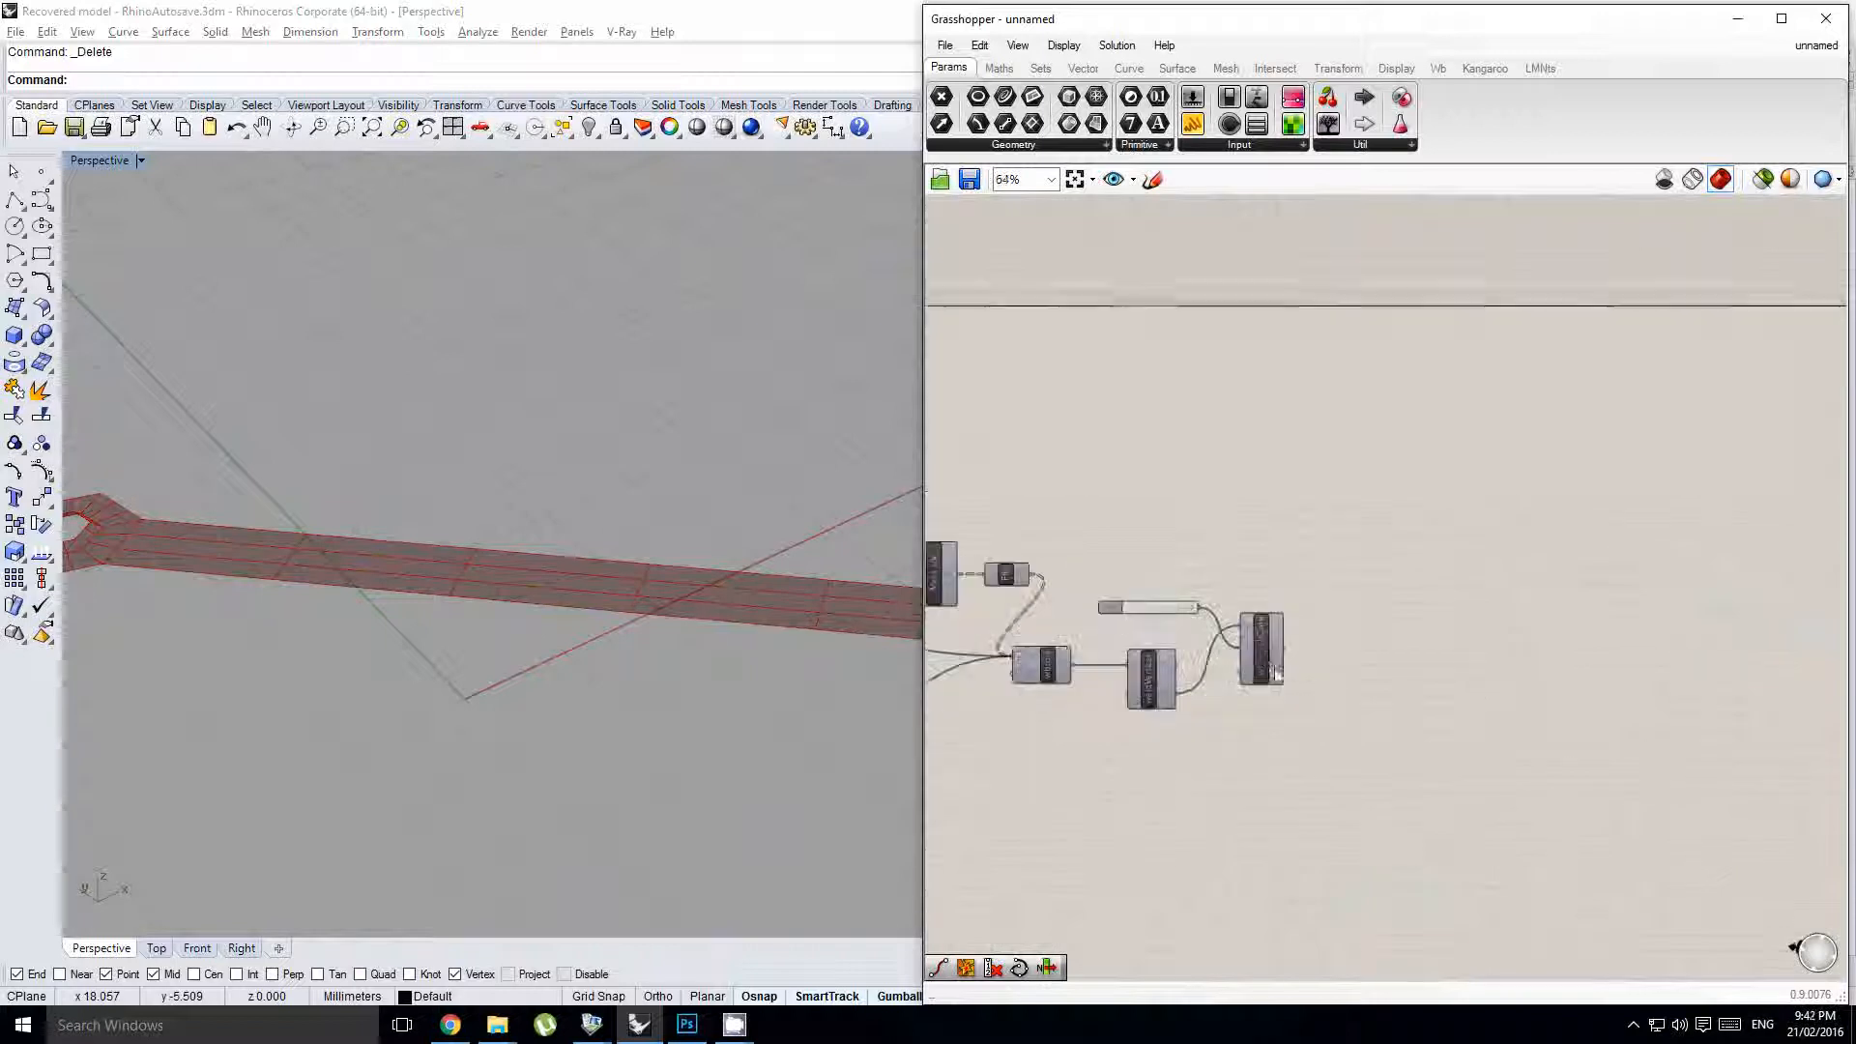
scroll(1274, 672, up, 2)
middle_click(1264, 666)
click(1295, 687)
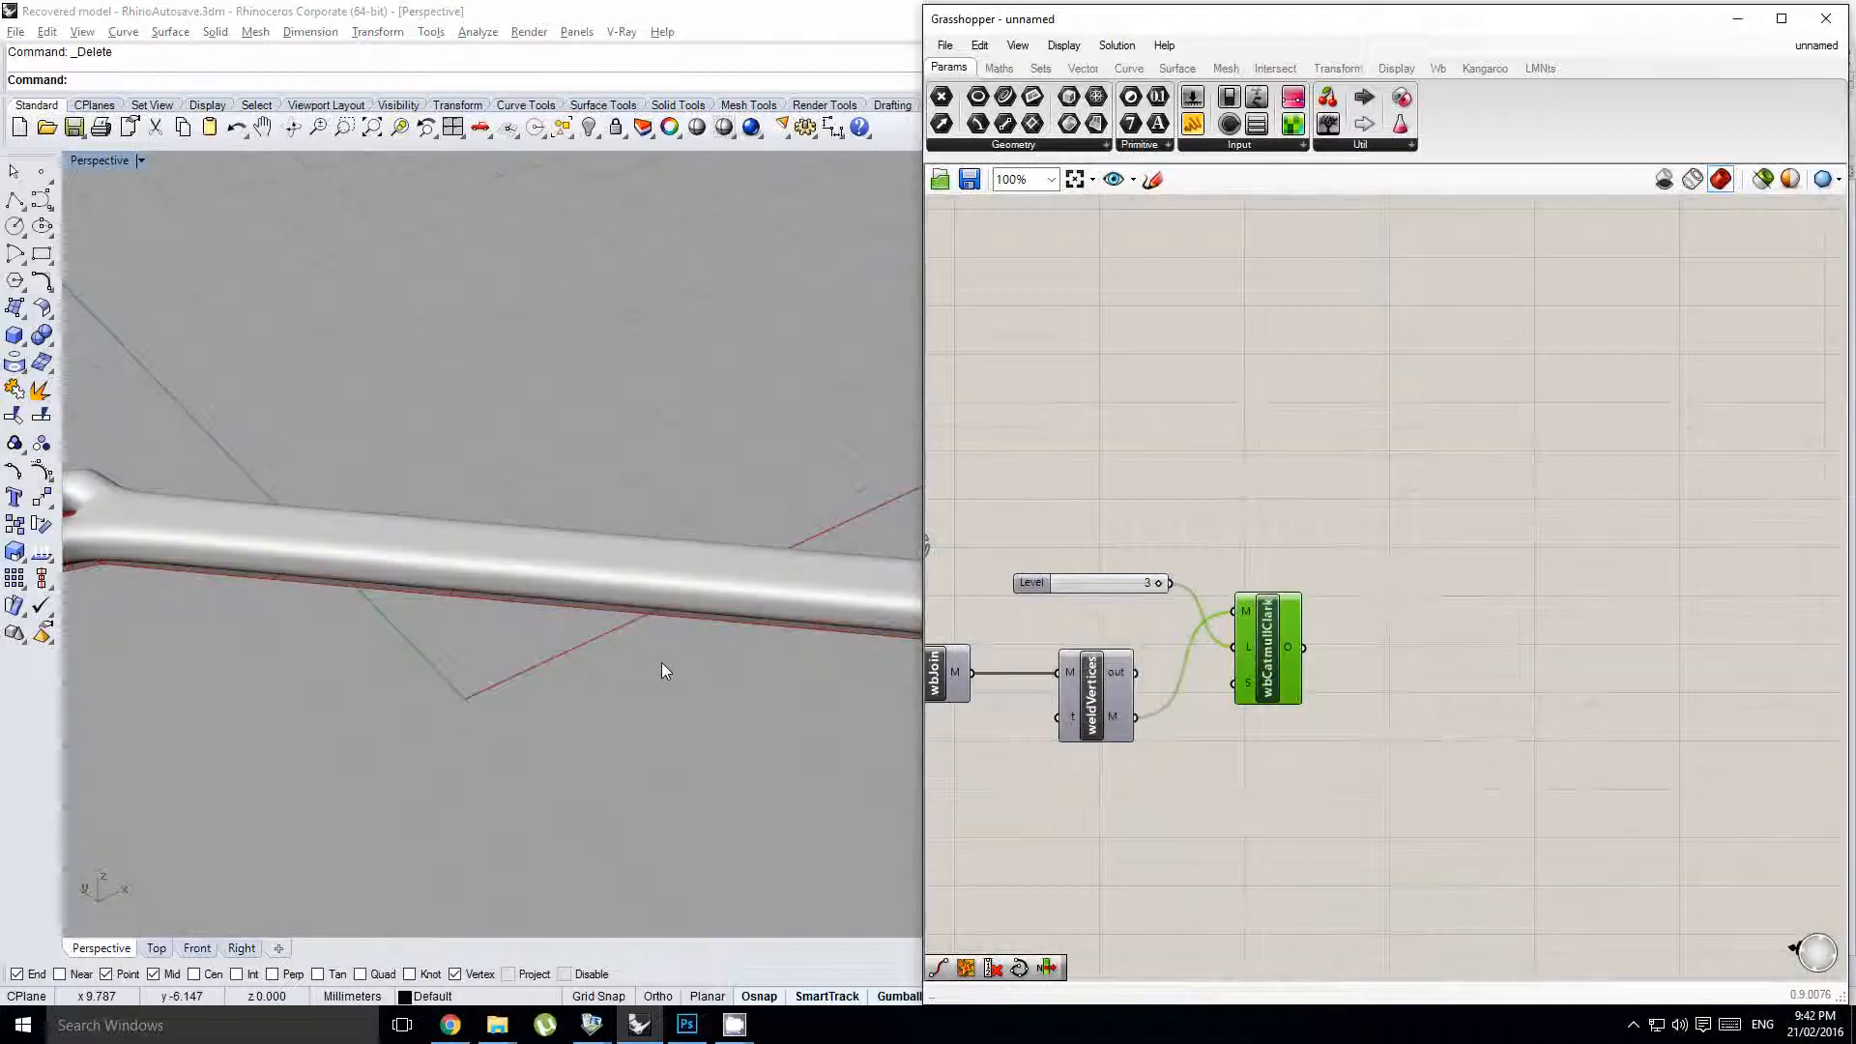
- Inspect the baked arm's shading and mesh flow at the ring end and along its full length
right_drag(663, 671, 542, 609)
scroll(543, 609, down, 4)
scroll(395, 651, up, 4)
shift+right_drag(394, 650, 515, 618)
scroll(541, 628, up, 4)
click(572, 547)
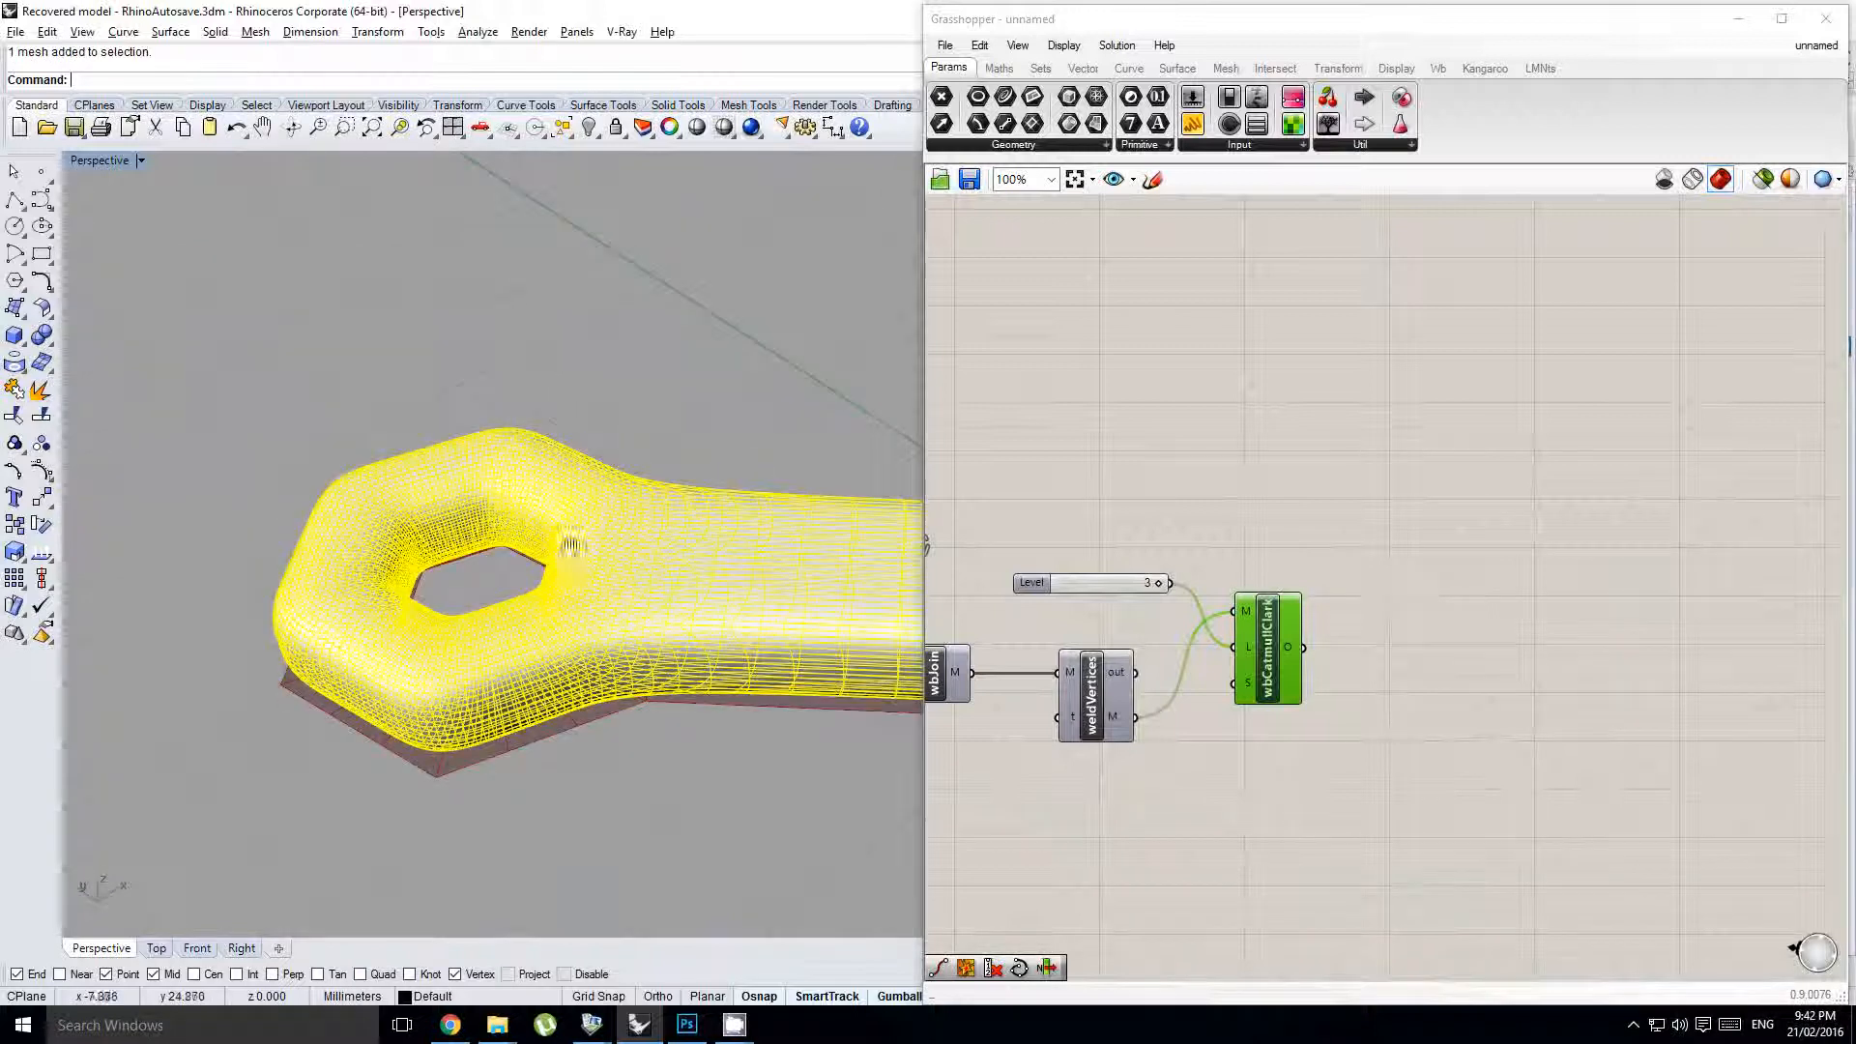
right_drag(572, 547, 527, 570)
scroll(619, 585, down, 6)
shift+right_drag(655, 593, 512, 580)
mouse_move(513, 580)
right_down()
mouse_move(510, 553)
mouse_move(505, 580)
right_up()
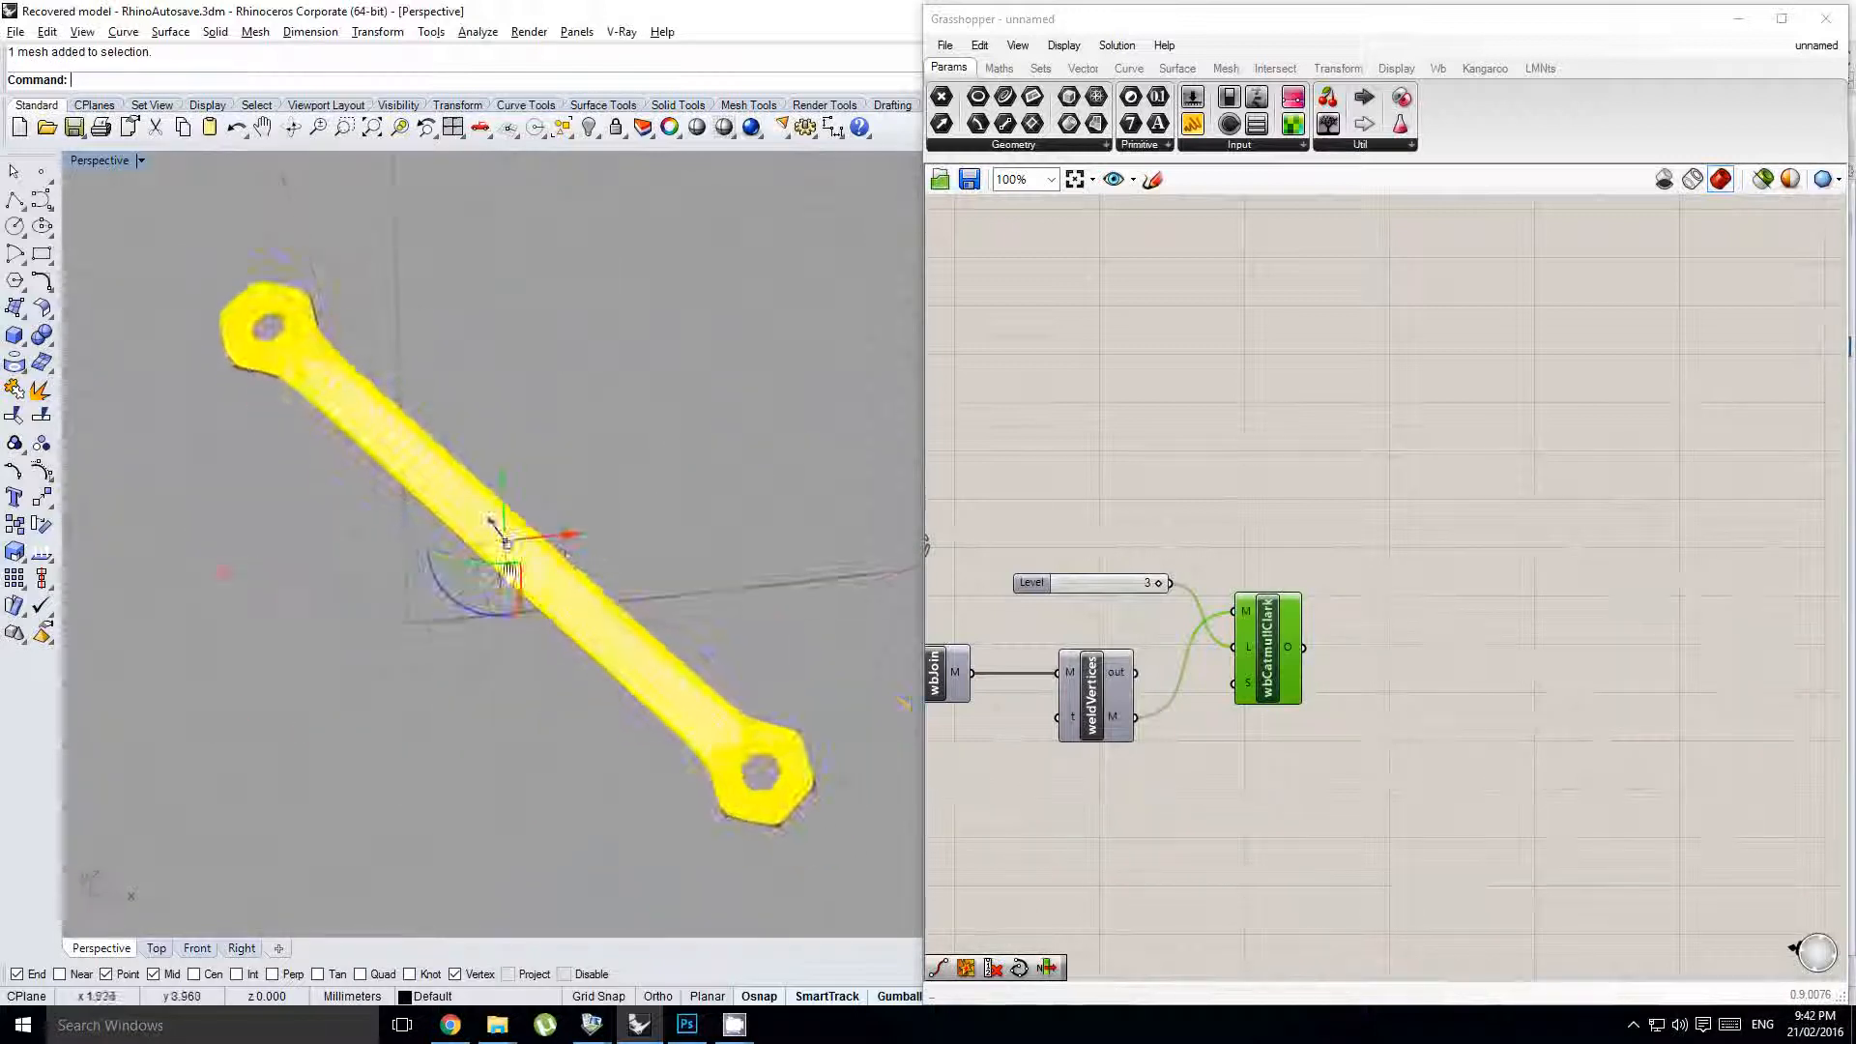
- Delete the baked arm mesh
key(Escape)
mouse_move(600, 622)
right_down()
mouse_move(610, 285)
mouse_move(567, 489)
mouse_move(604, 585)
right_up()
click(604, 585)
key(Delete)
- Turn the wbCatmullClark preview back on
right_drag(1244, 536, 1292, 543)
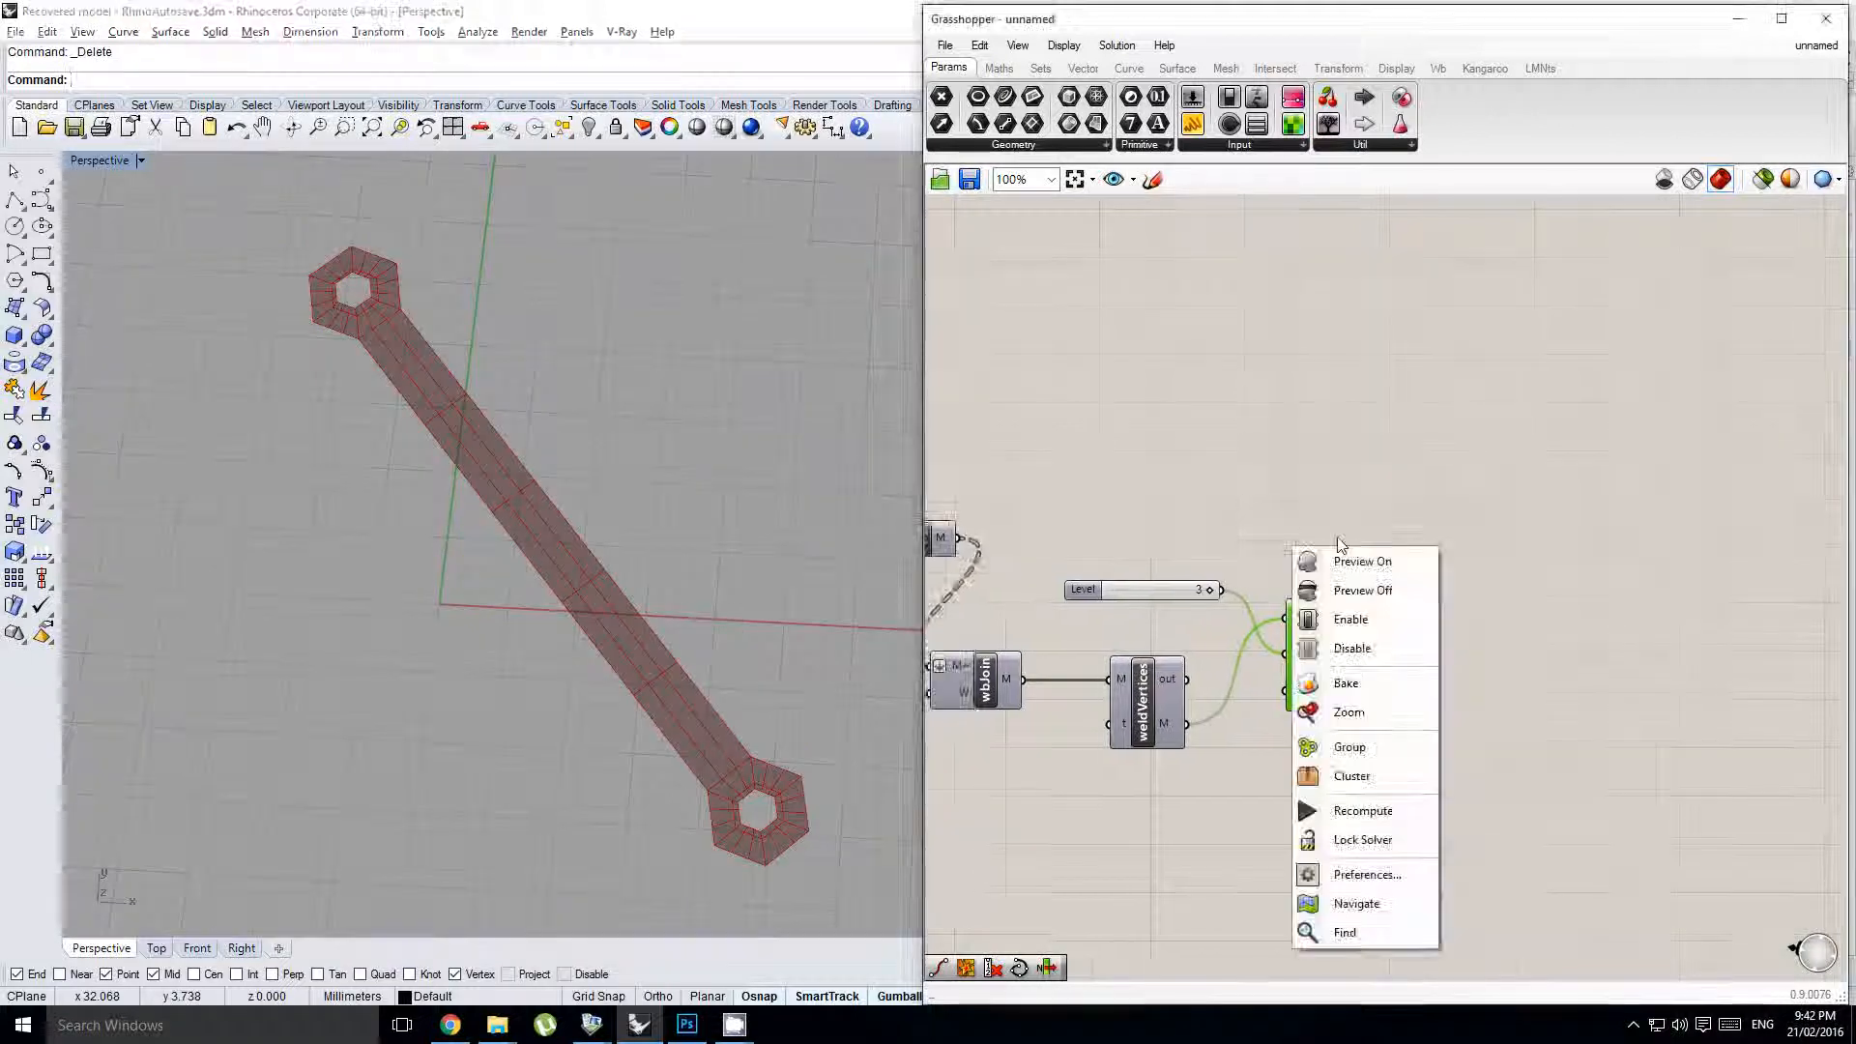
middle_click(1336, 536)
click(1359, 504)
- Try out the Variable y slider and set the Variable x polygon edge length to 4.554
scroll(1430, 517, down, 5)
right_drag(1150, 503, 1238, 617)
right_click(1536, 547)
scroll(1568, 536, down, 5)
click(1568, 531)
scroll(1411, 554, up, 8)
right_click(1157, 604)
click(1394, 652)
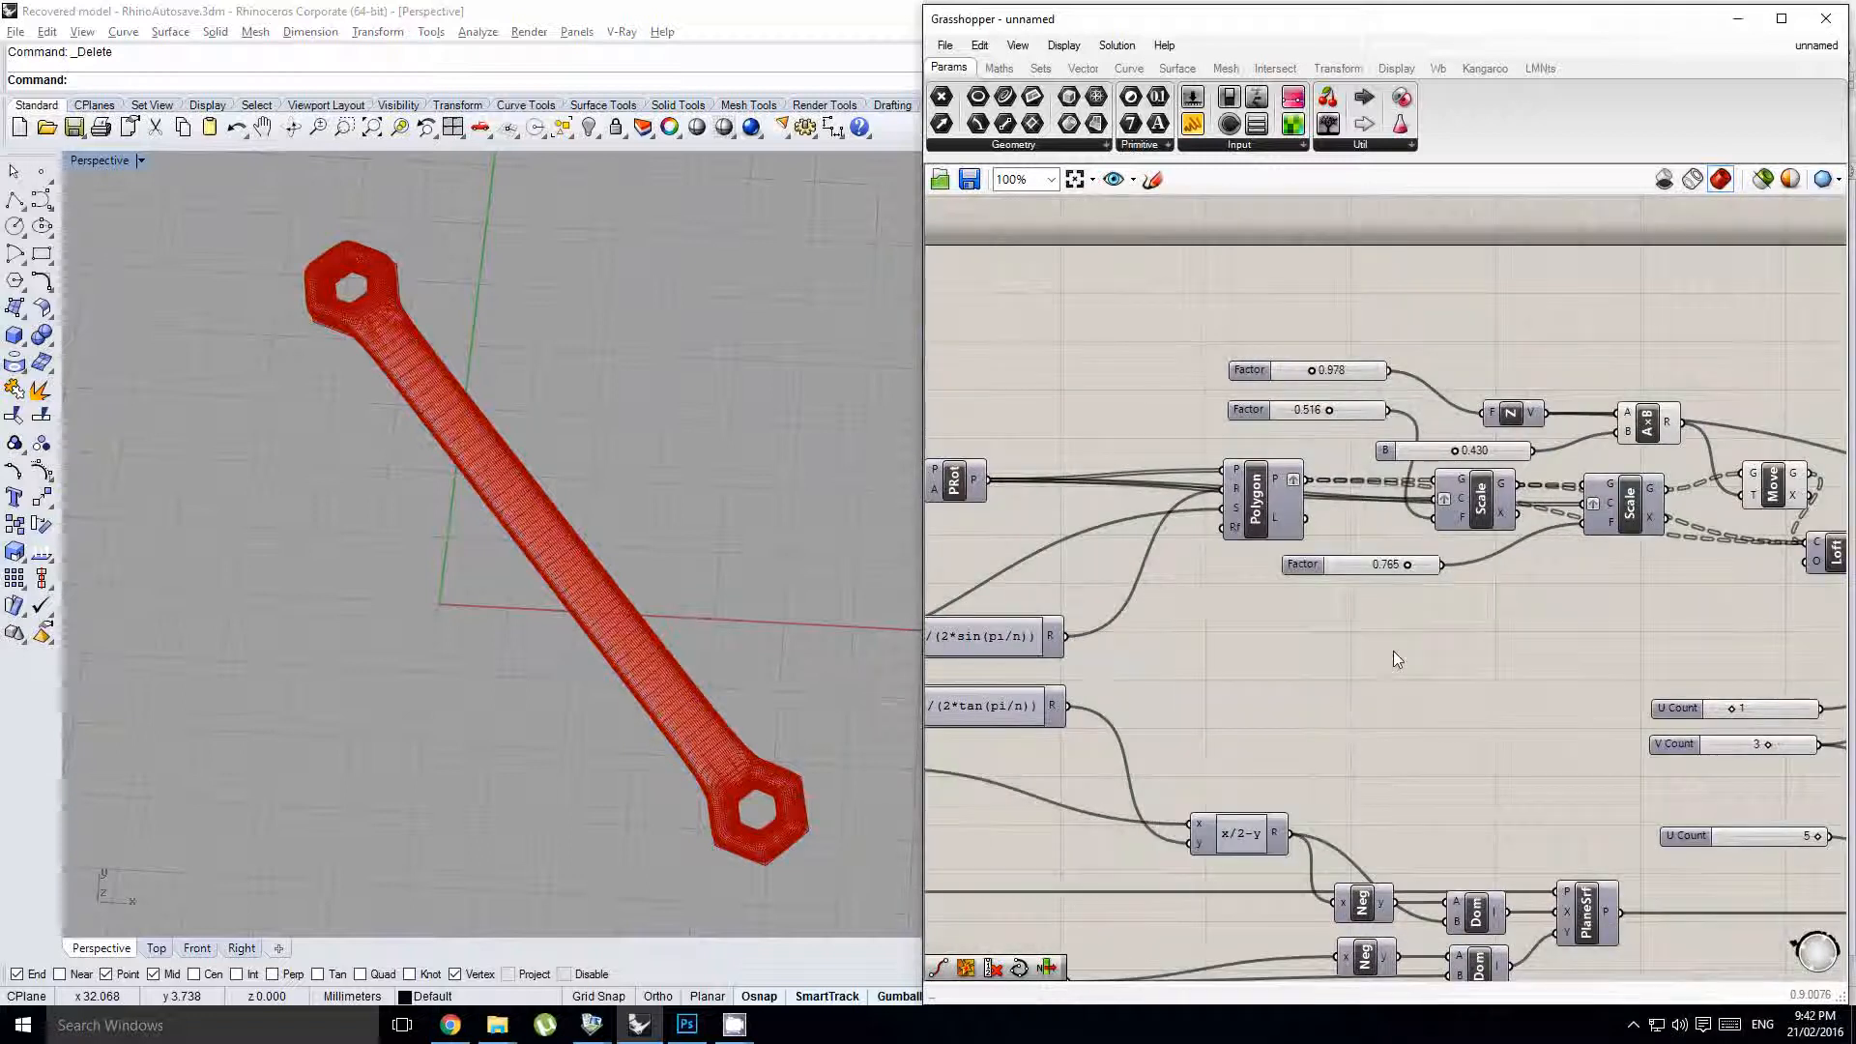
scroll(1422, 469, down, 3)
scroll(972, 571, up, 4)
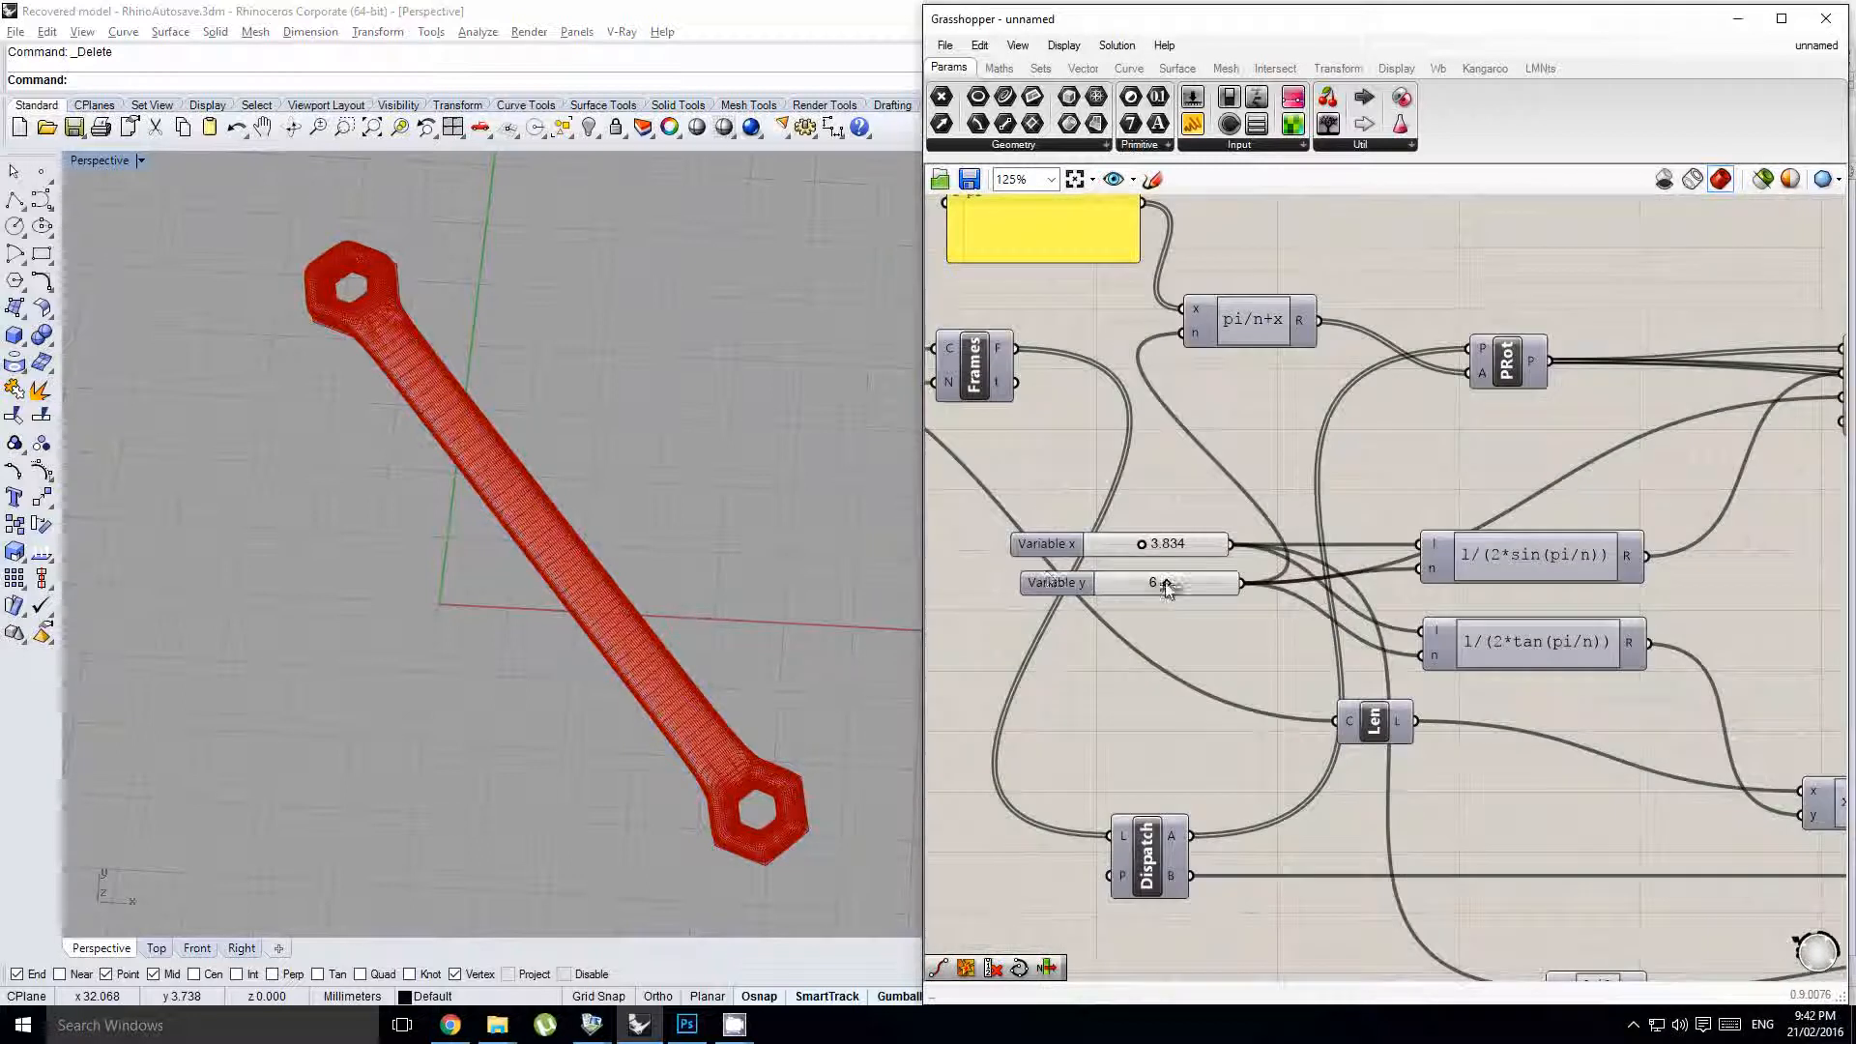
mouse_move(1172, 584)
mouse_down()
mouse_move(1237, 591)
mouse_move(1199, 591)
mouse_up()
drag(1141, 545, 1152, 600)
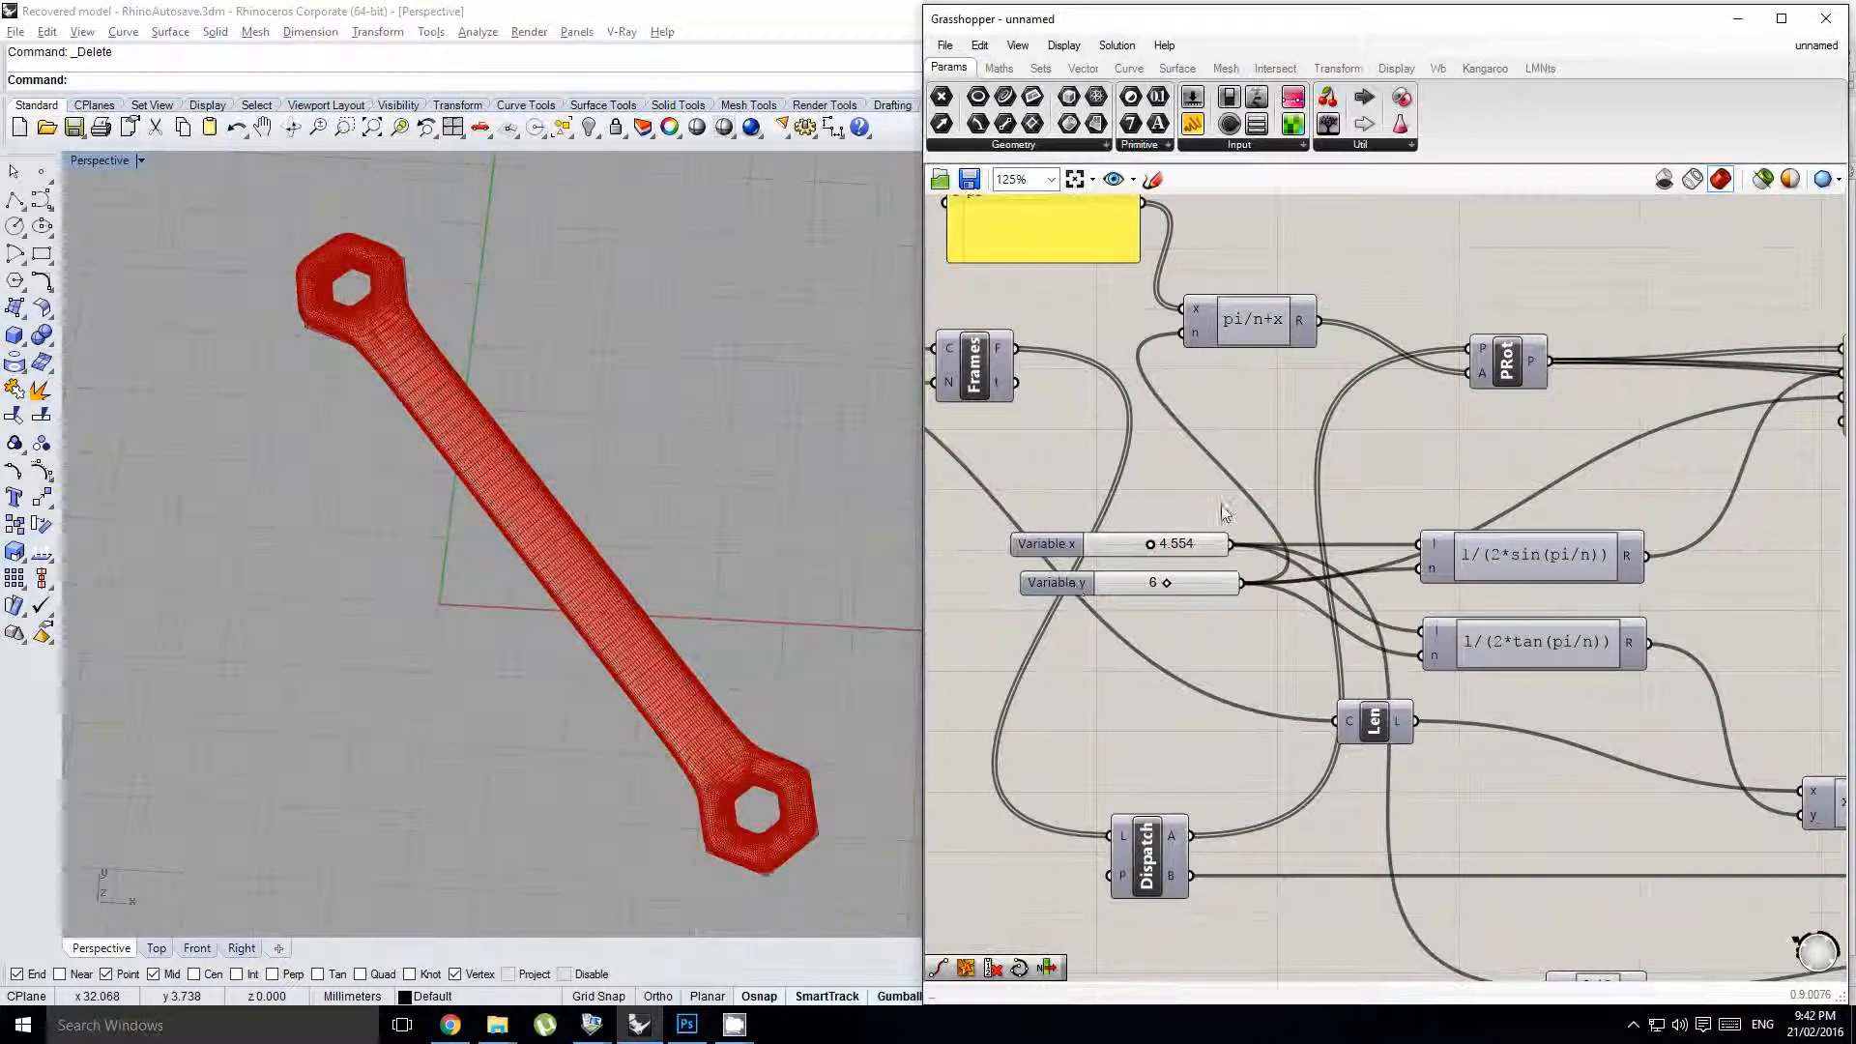
- Examine the resized ring ends of the smoothed arm and how they meet the shaft
right_drag(1224, 513, 1166, 473)
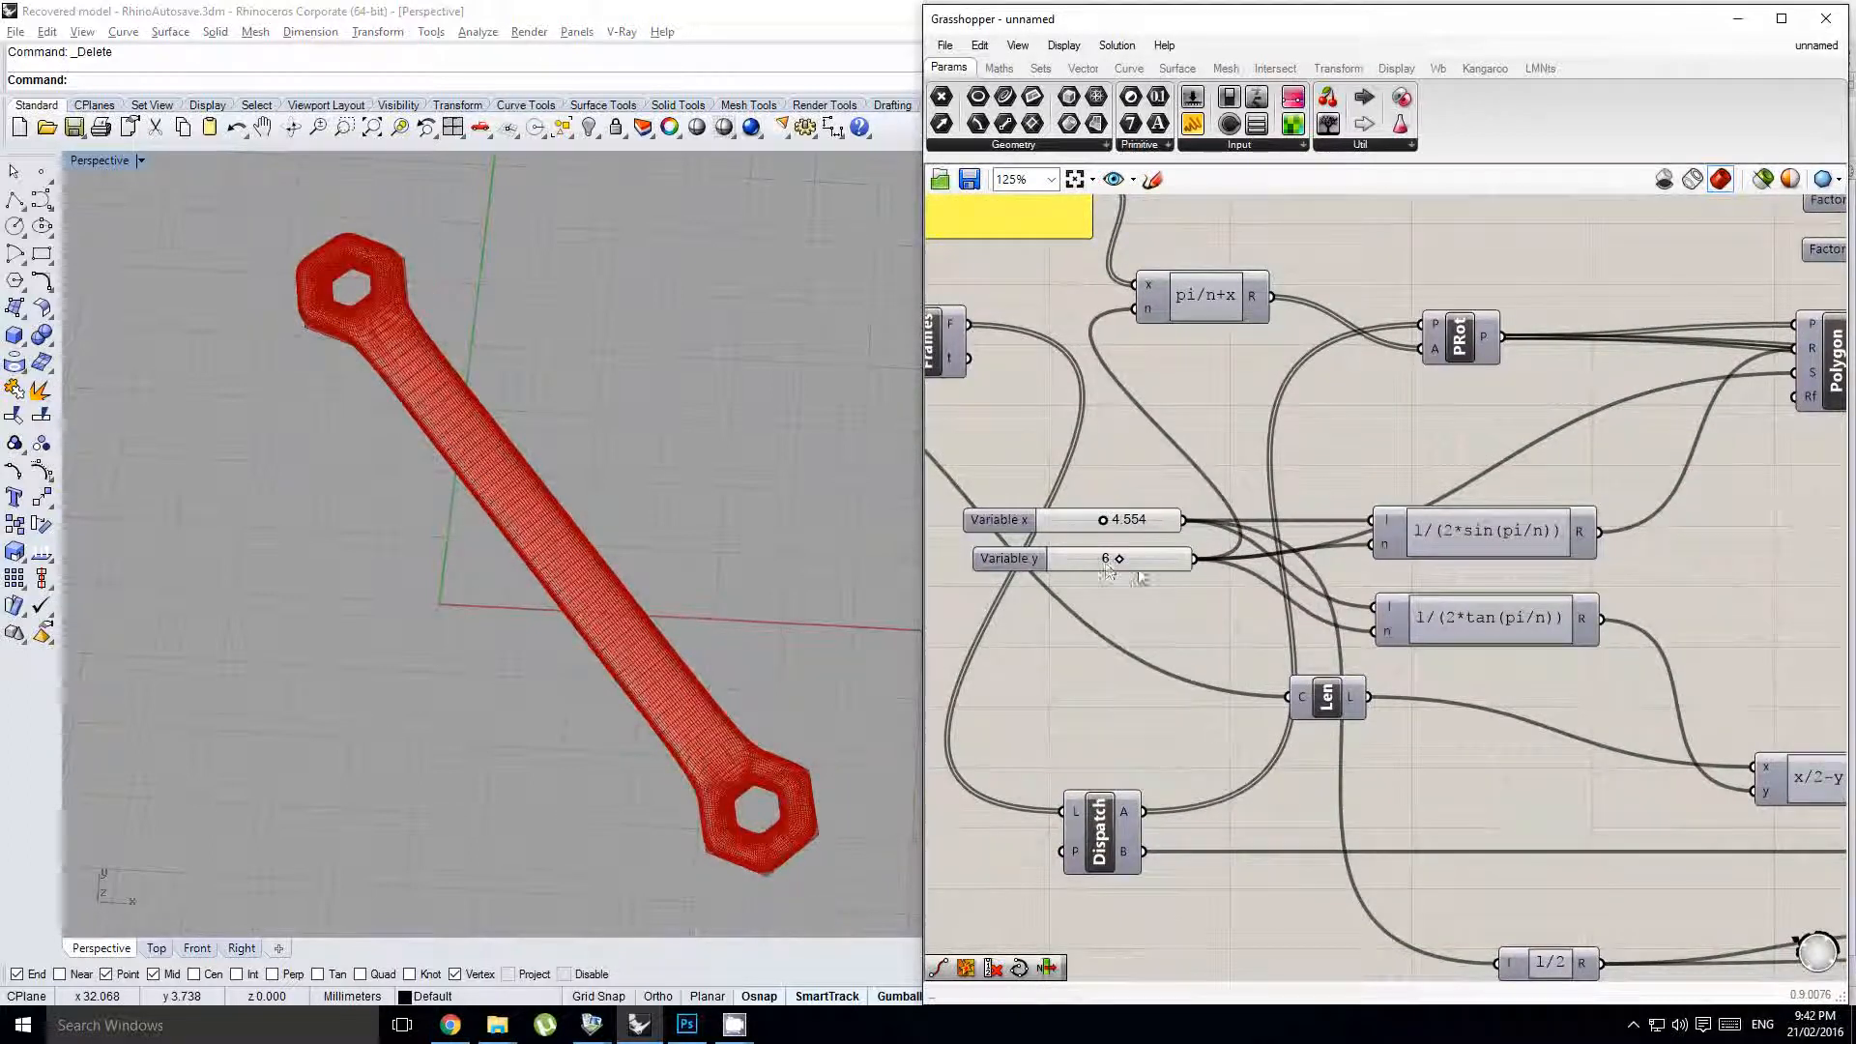
right_drag(823, 688, 683, 660)
scroll(1264, 662, down, 2)
right_drag(1493, 753, 1318, 705)
right_click(1318, 712)
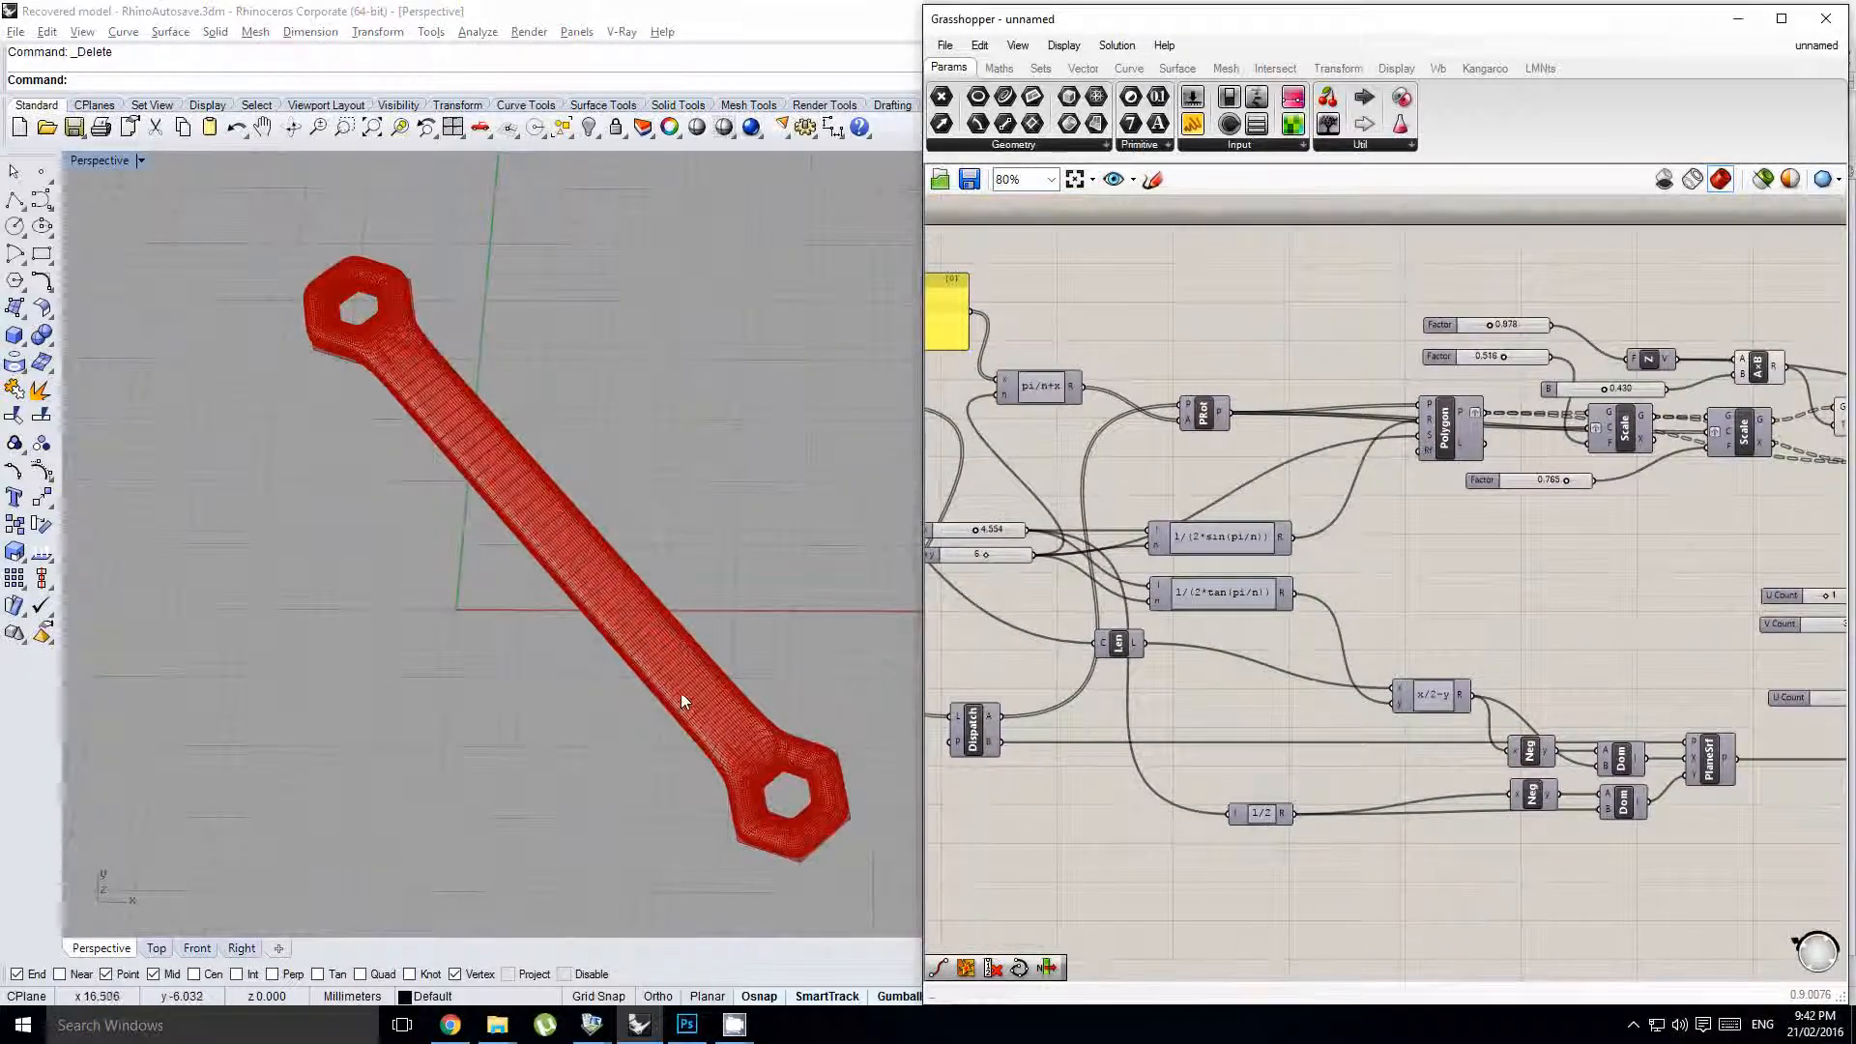
scroll(682, 701, up, 4)
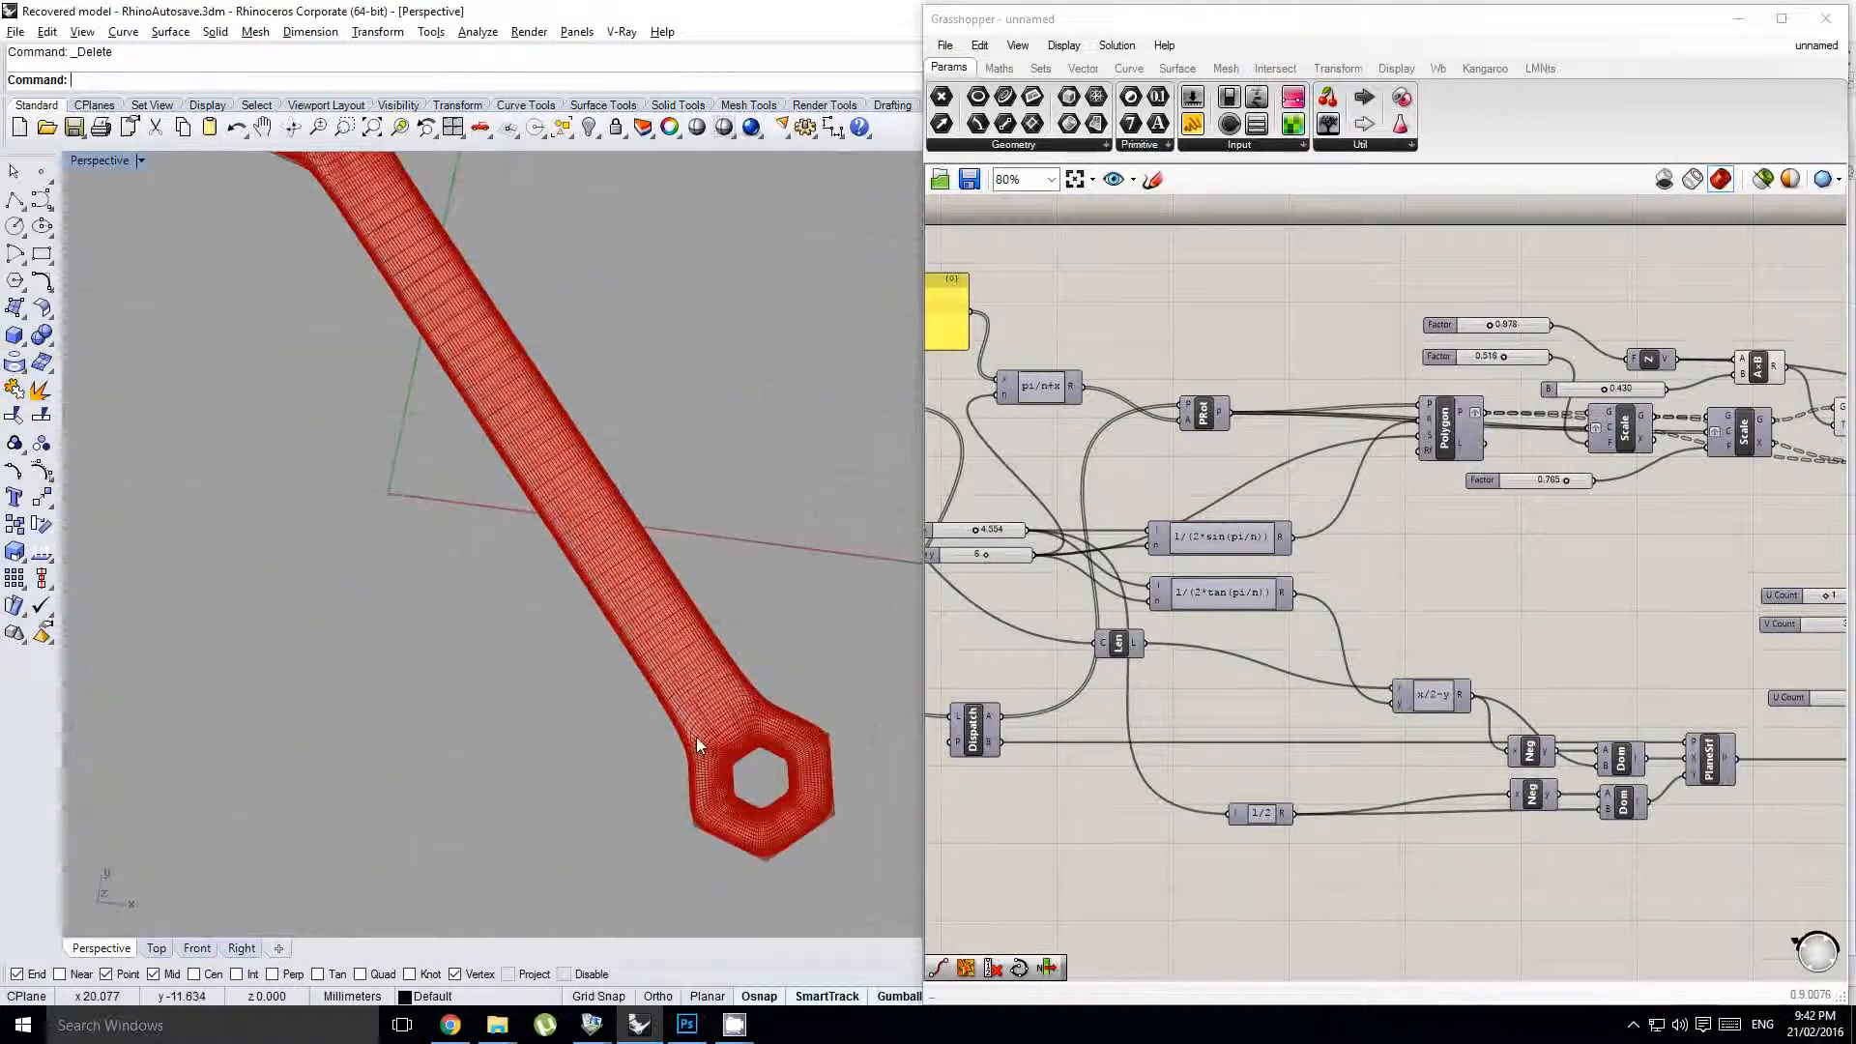
scroll(652, 628, down, 3)
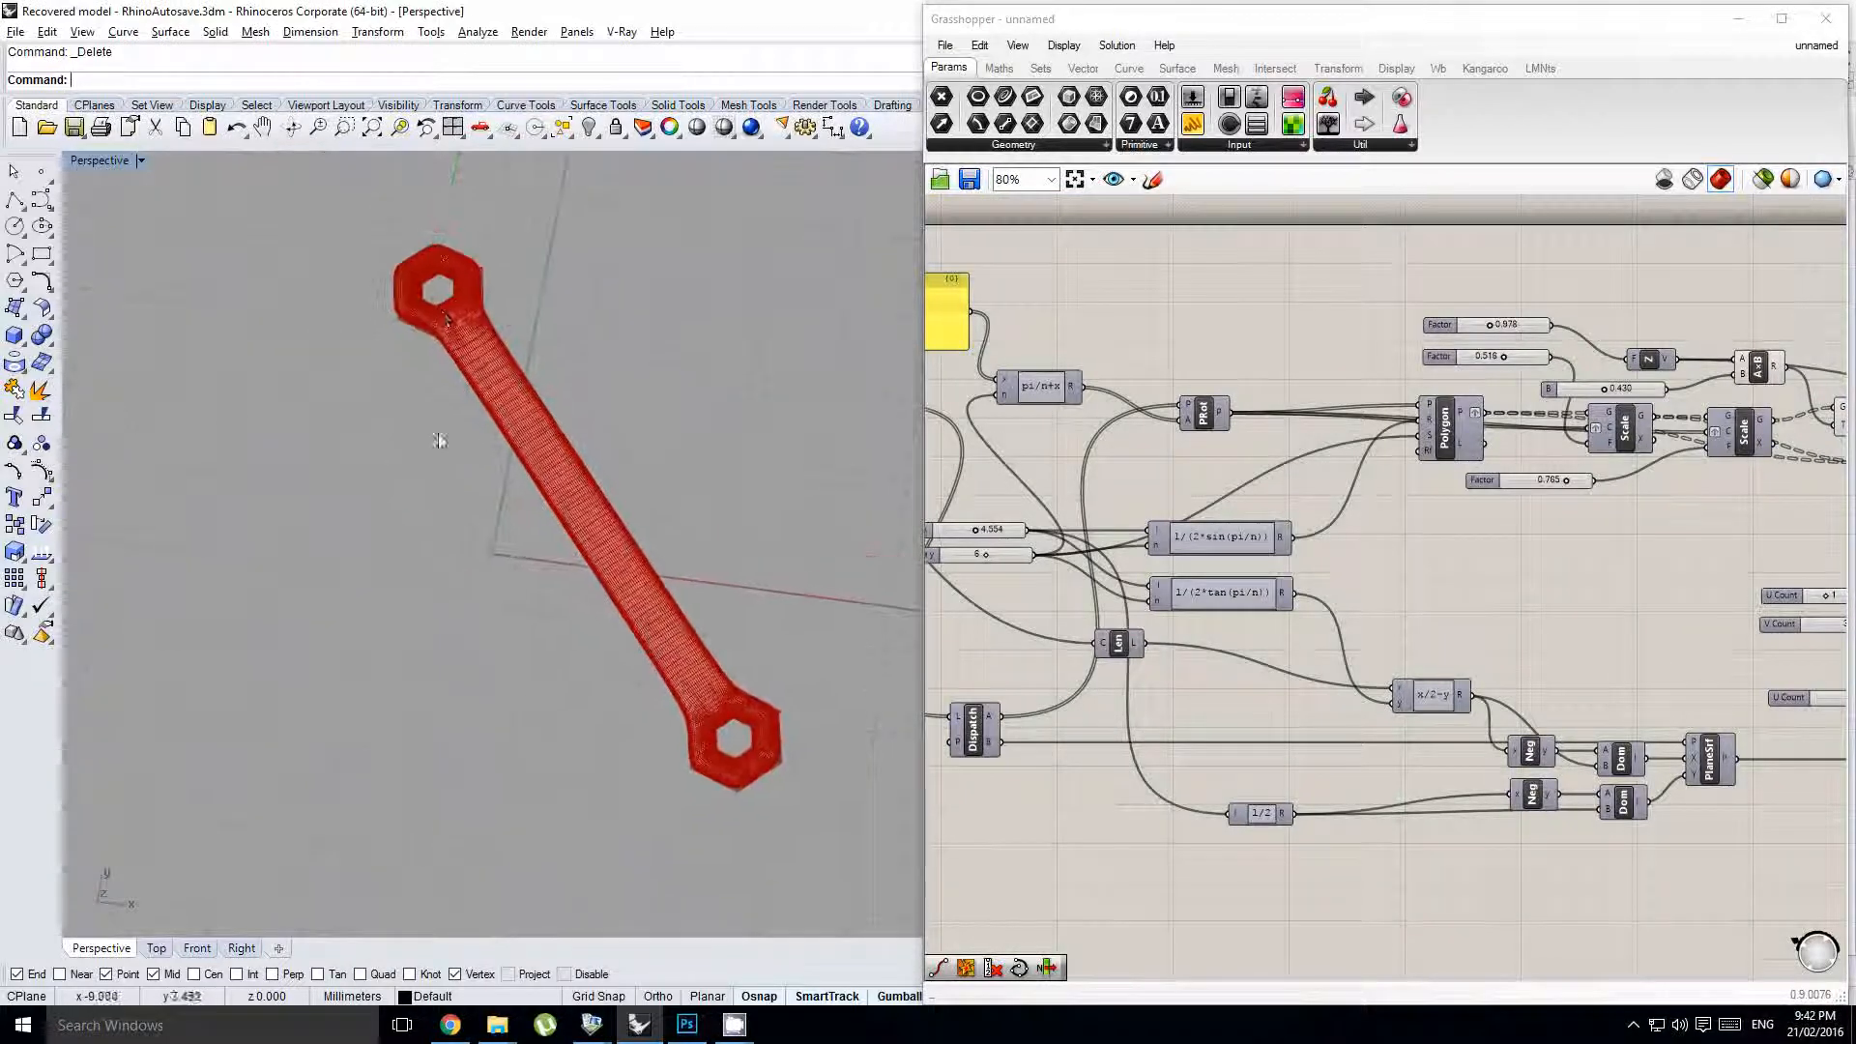
- Try 8 for the Variable y polygon side count and settle on 7
scroll(1150, 571, up, 2)
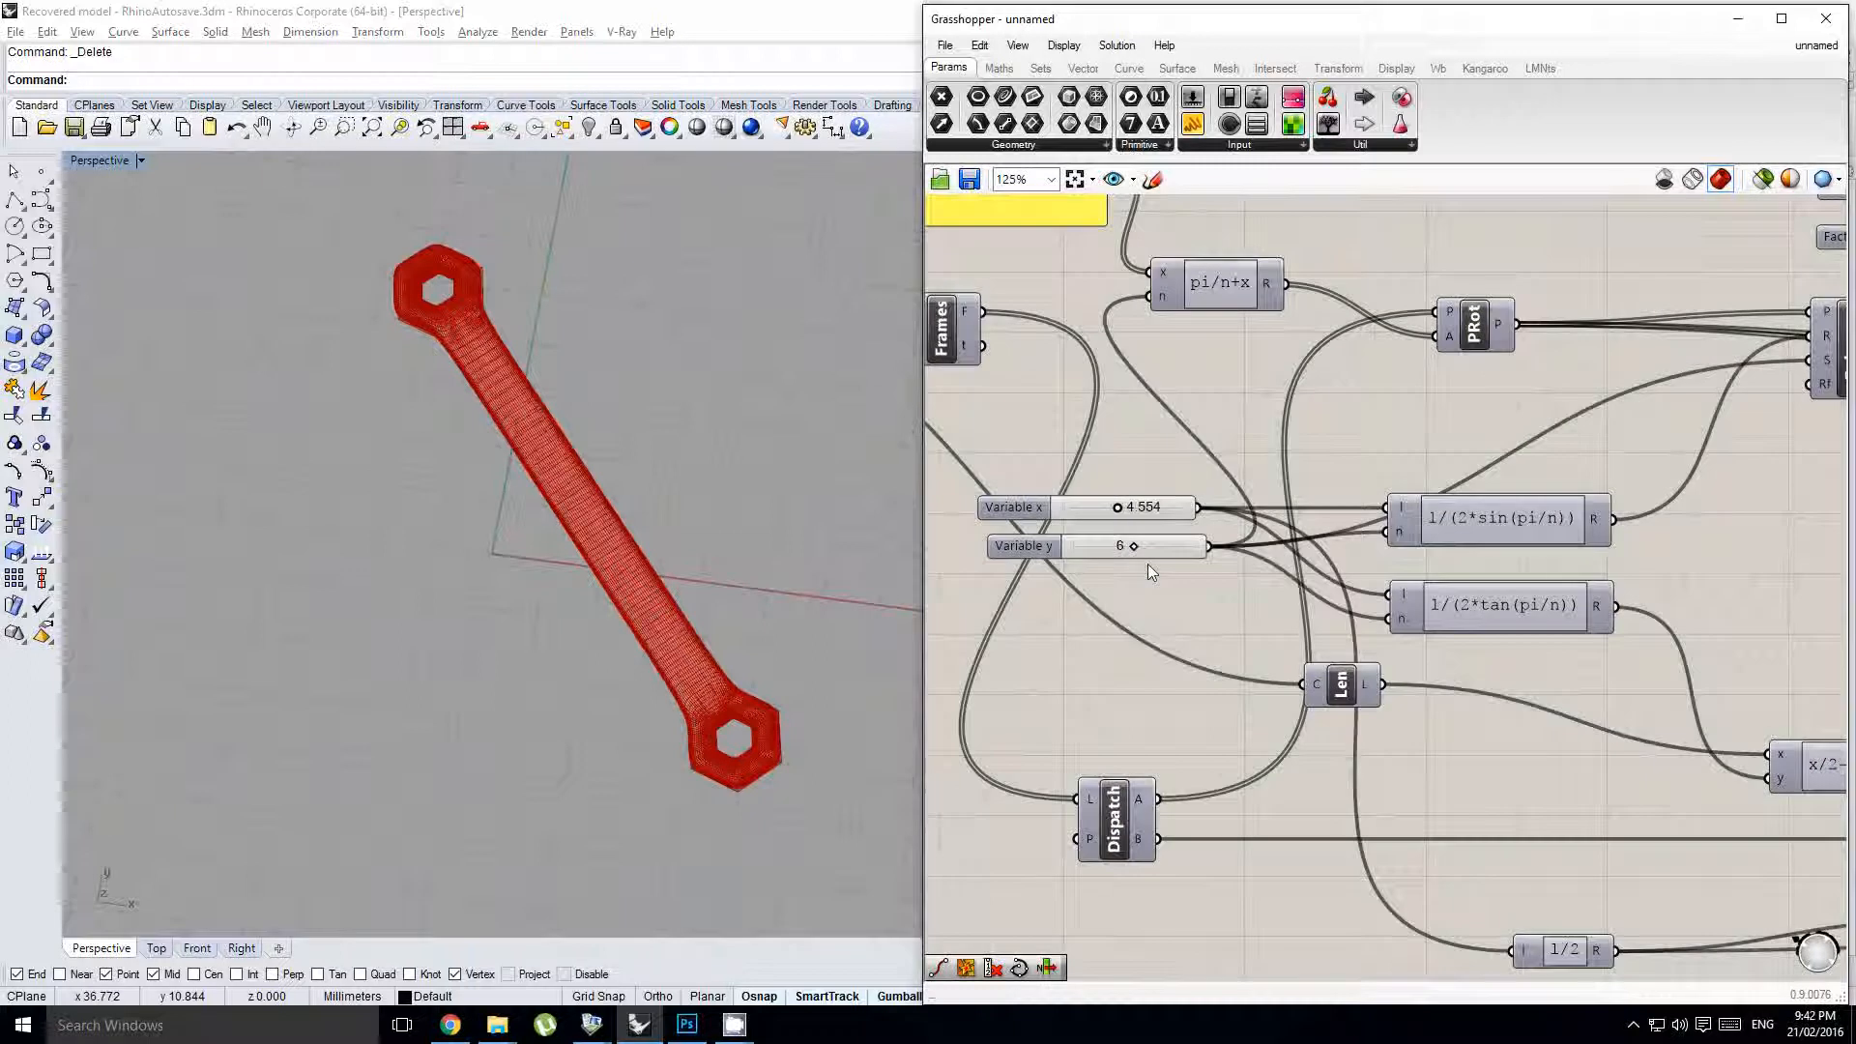
drag(1133, 548, 1156, 548)
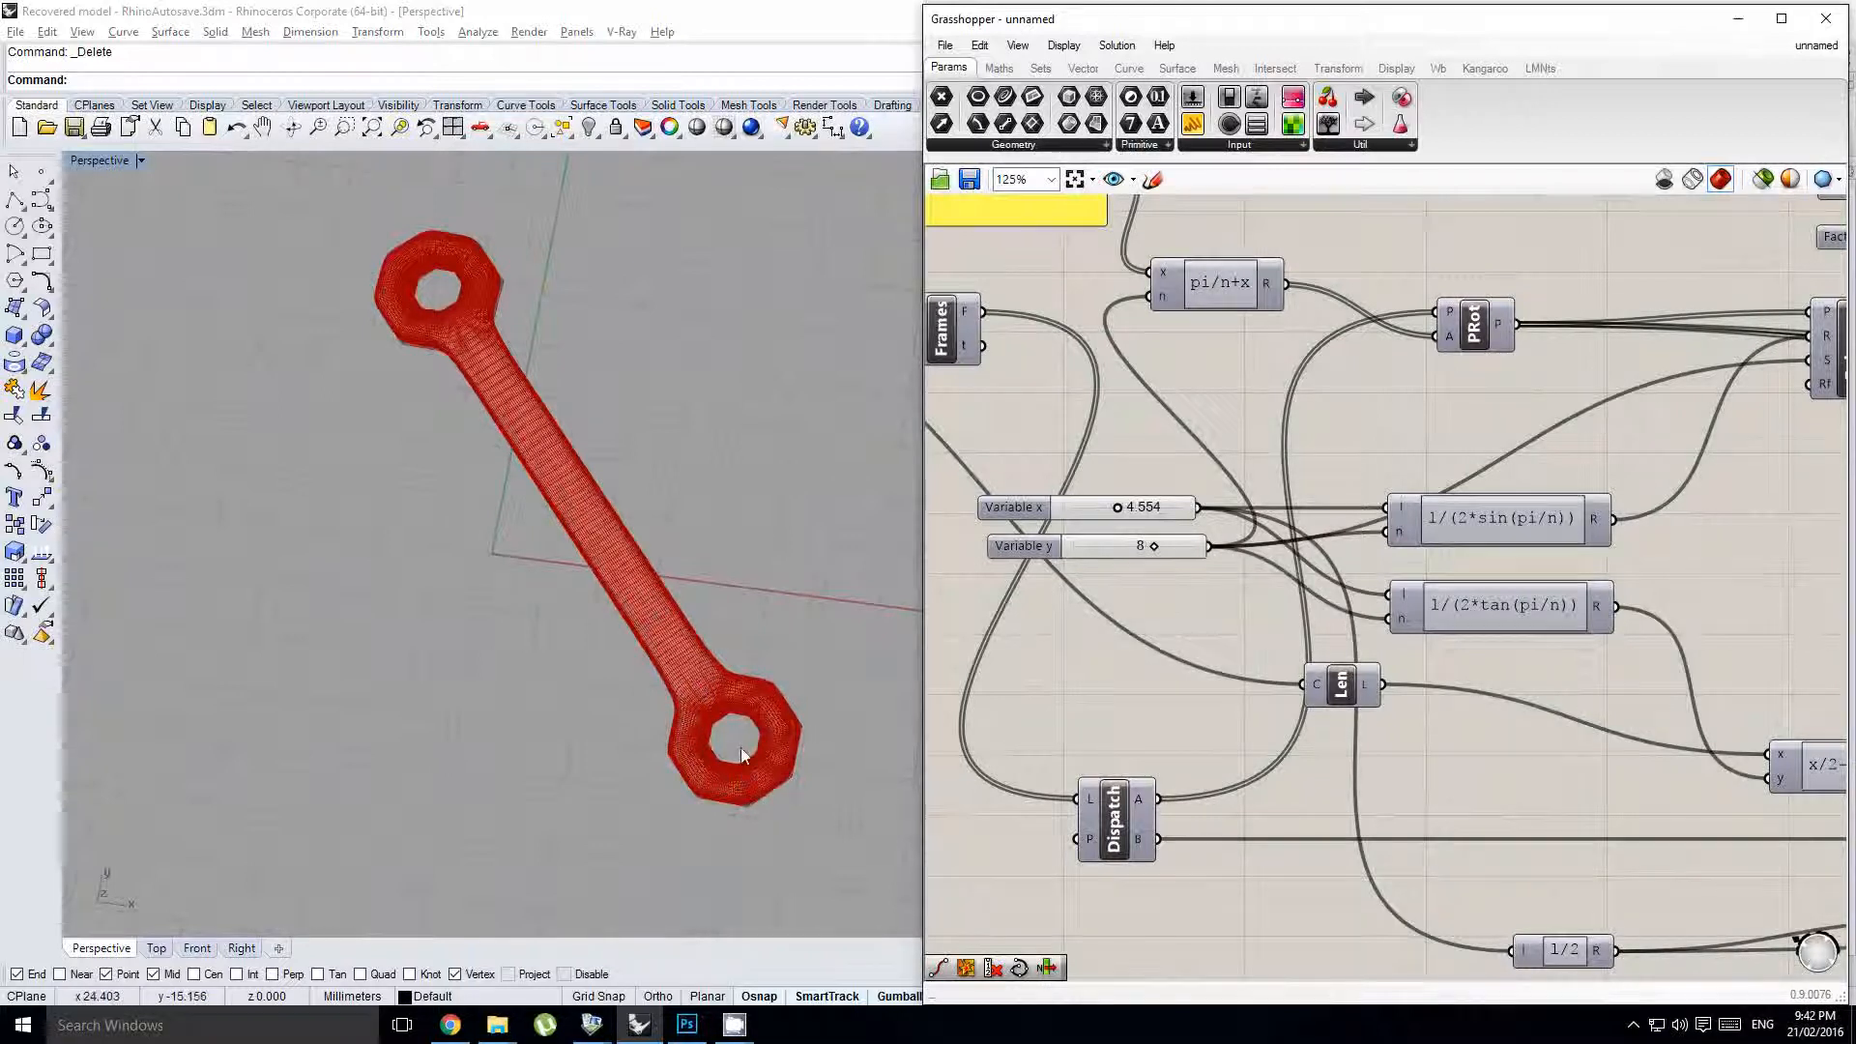
right_drag(584, 561, 605, 582)
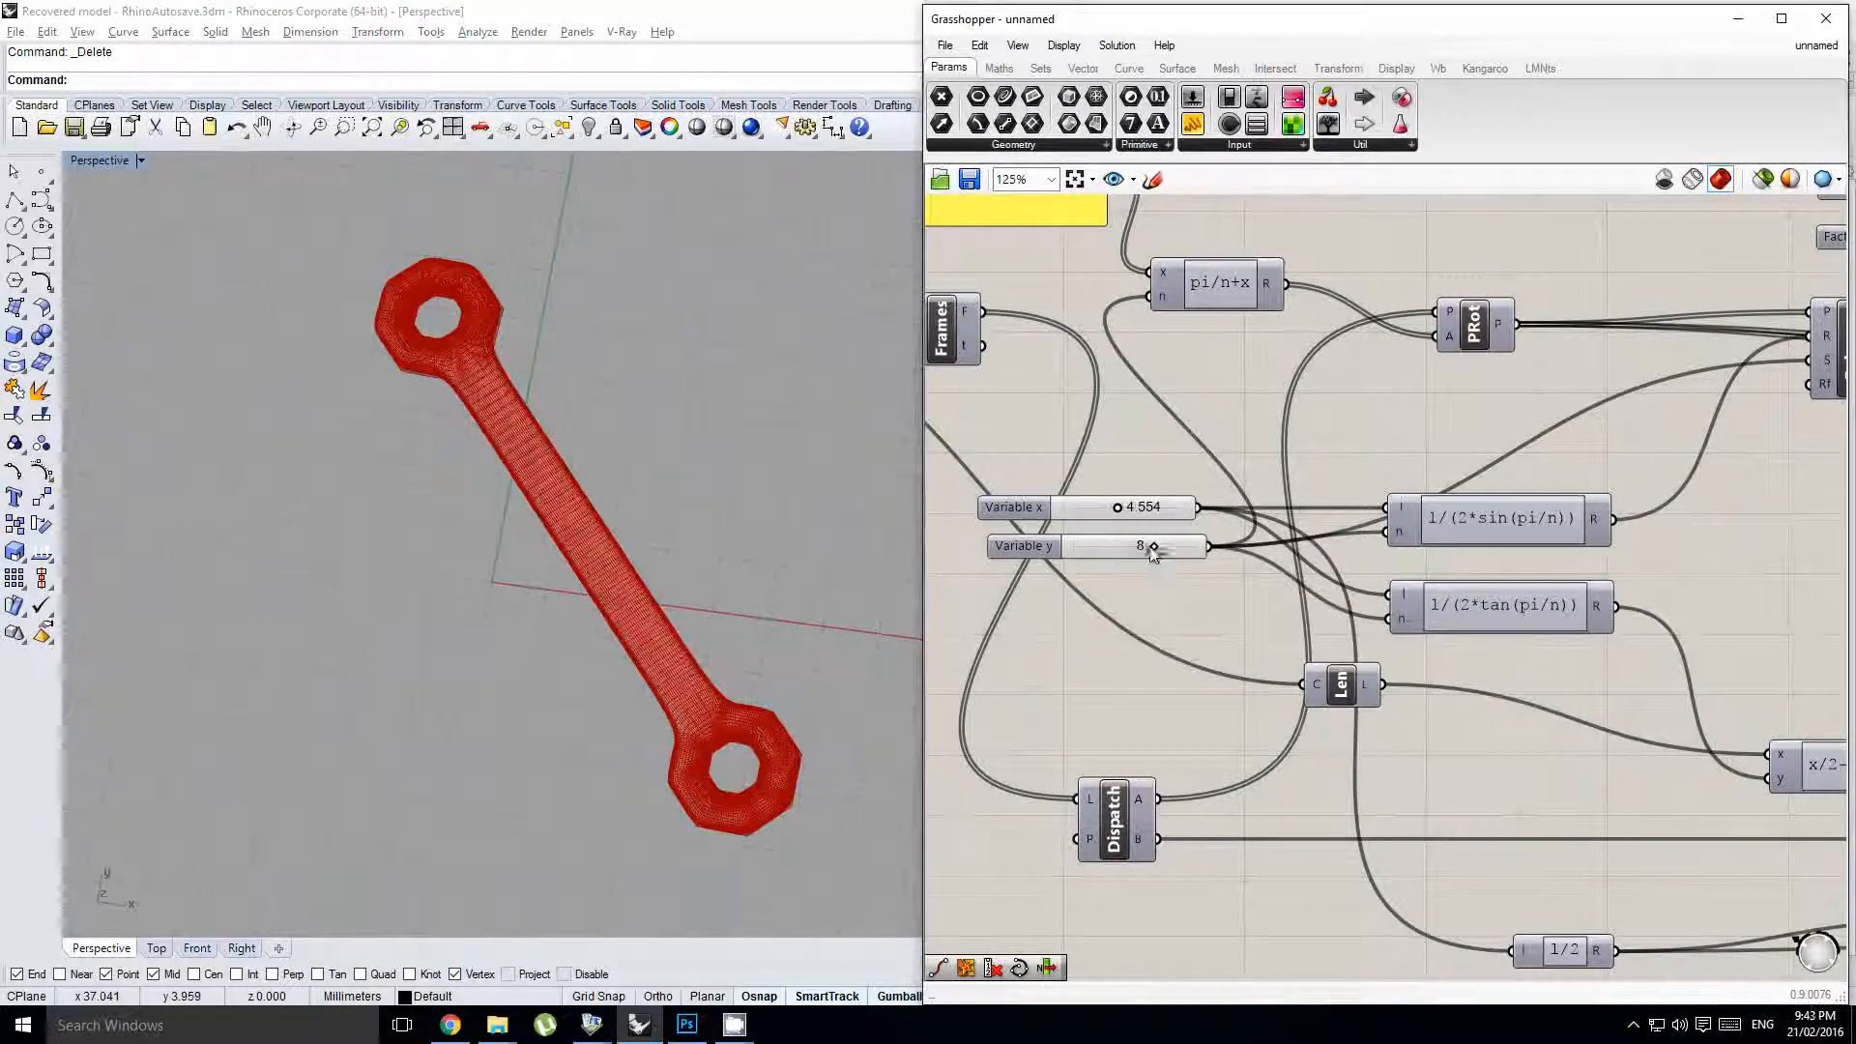
mouse_move(1153, 548)
mouse_down()
mouse_move(1115, 549)
mouse_move(1145, 543)
mouse_up()
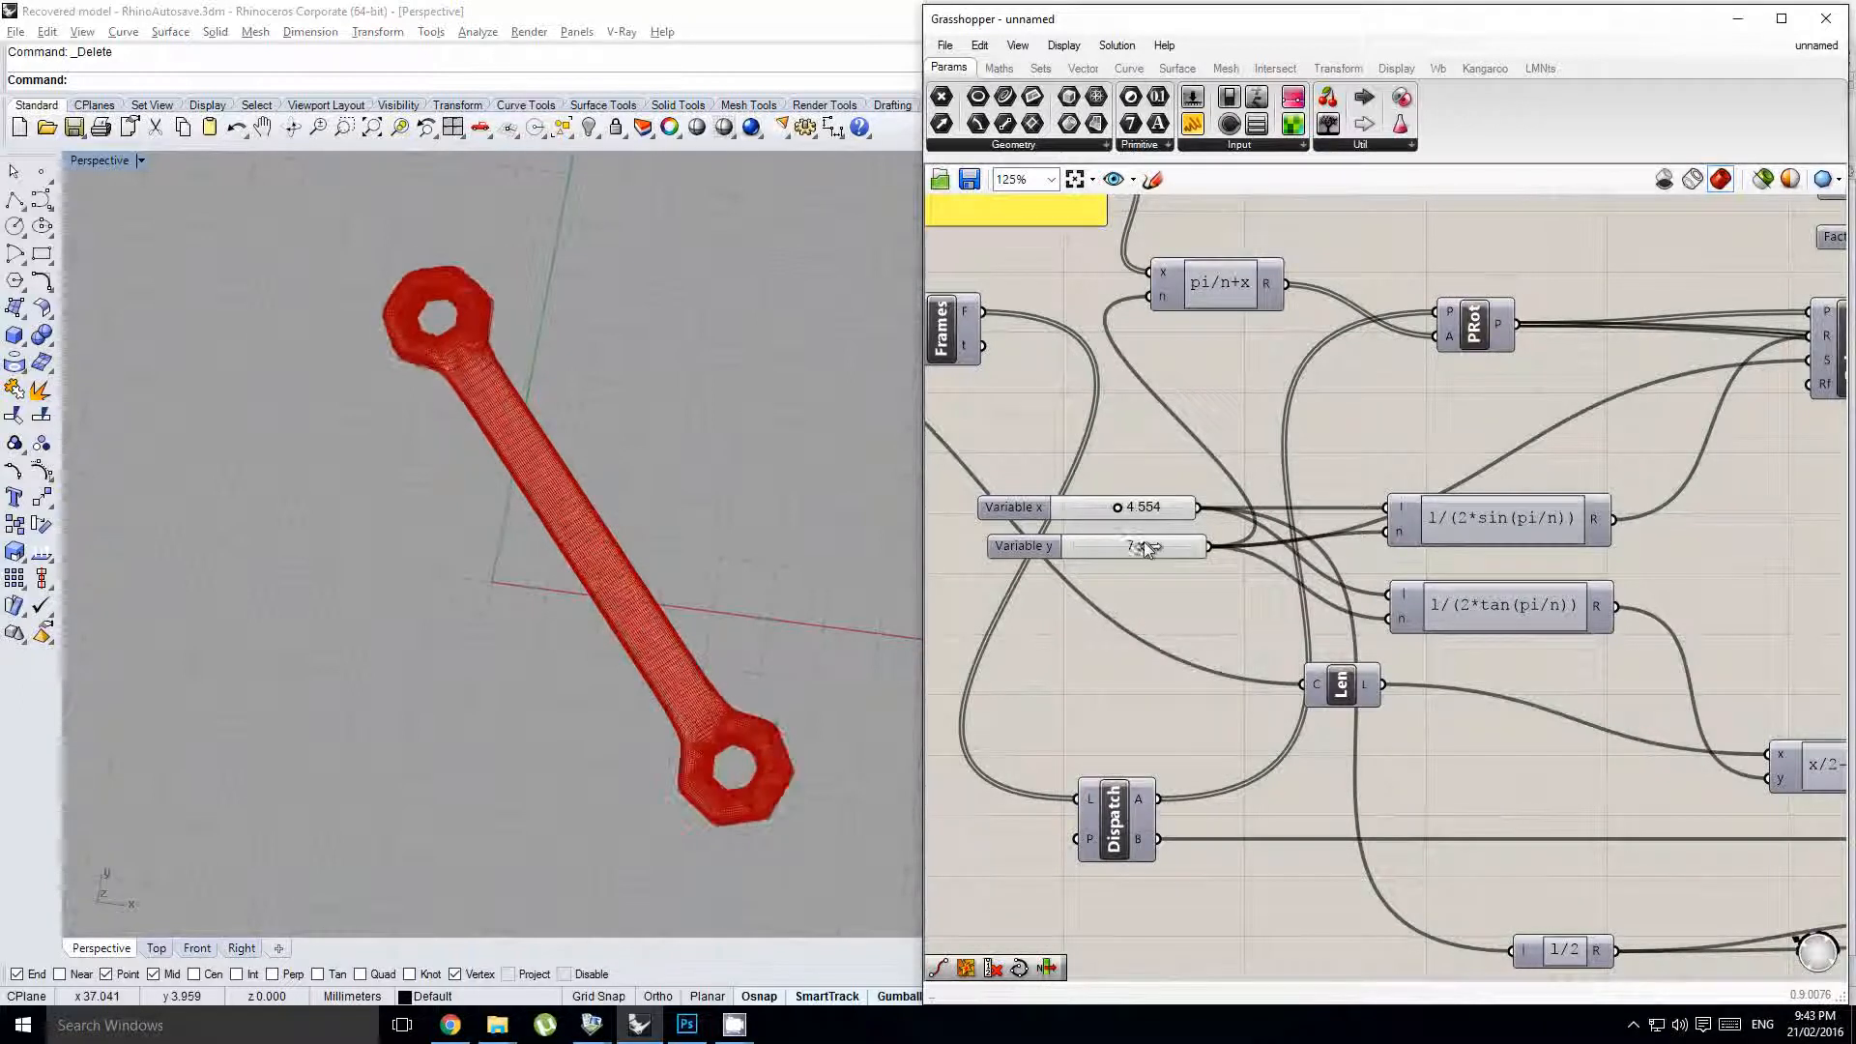
- Set the Factor of the second Scale component to 1.000 while viewing the ring end up close
scroll(1261, 496, down, 3)
right_drag(1680, 382, 1429, 446)
scroll(1561, 416, up, 4)
shift+right_drag(676, 541, 634, 484)
scroll(677, 619, up, 4)
right_drag(677, 618, 663, 549)
right_drag(1462, 516, 1373, 521)
scroll(1262, 672, up, 1)
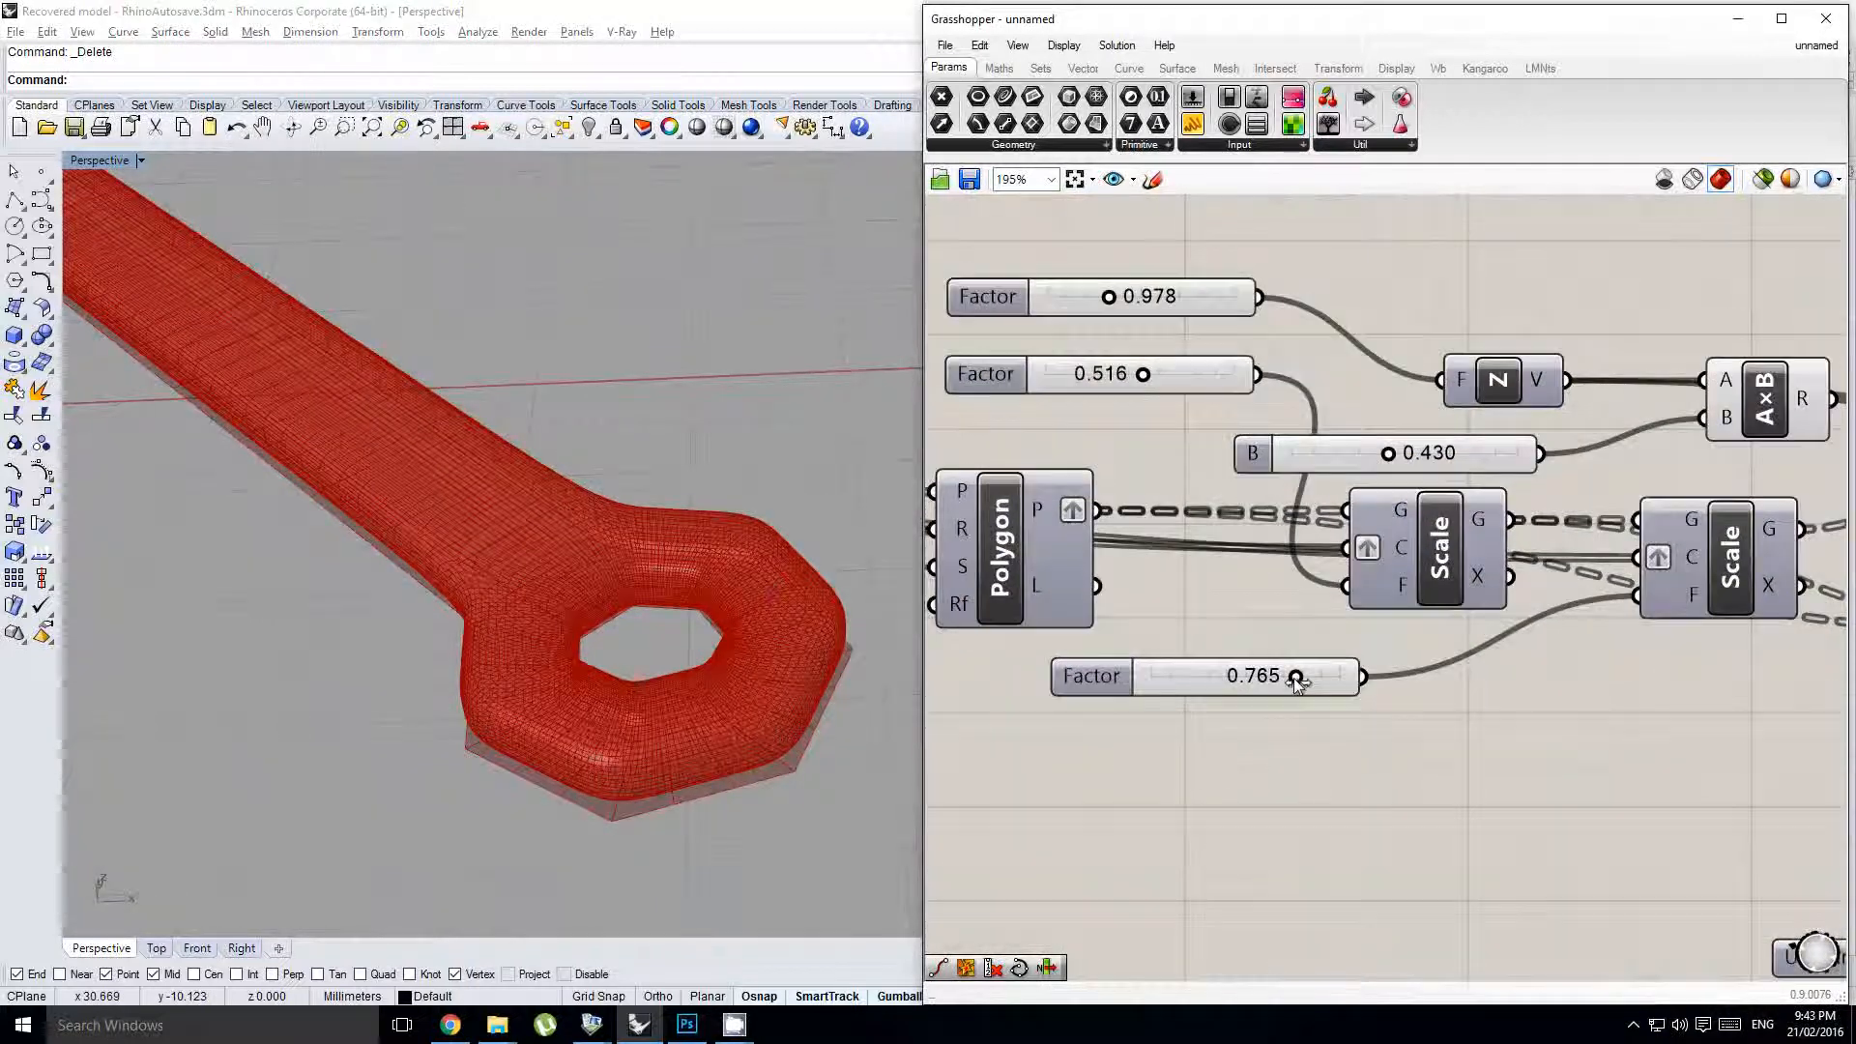
drag(1298, 677, 1321, 677)
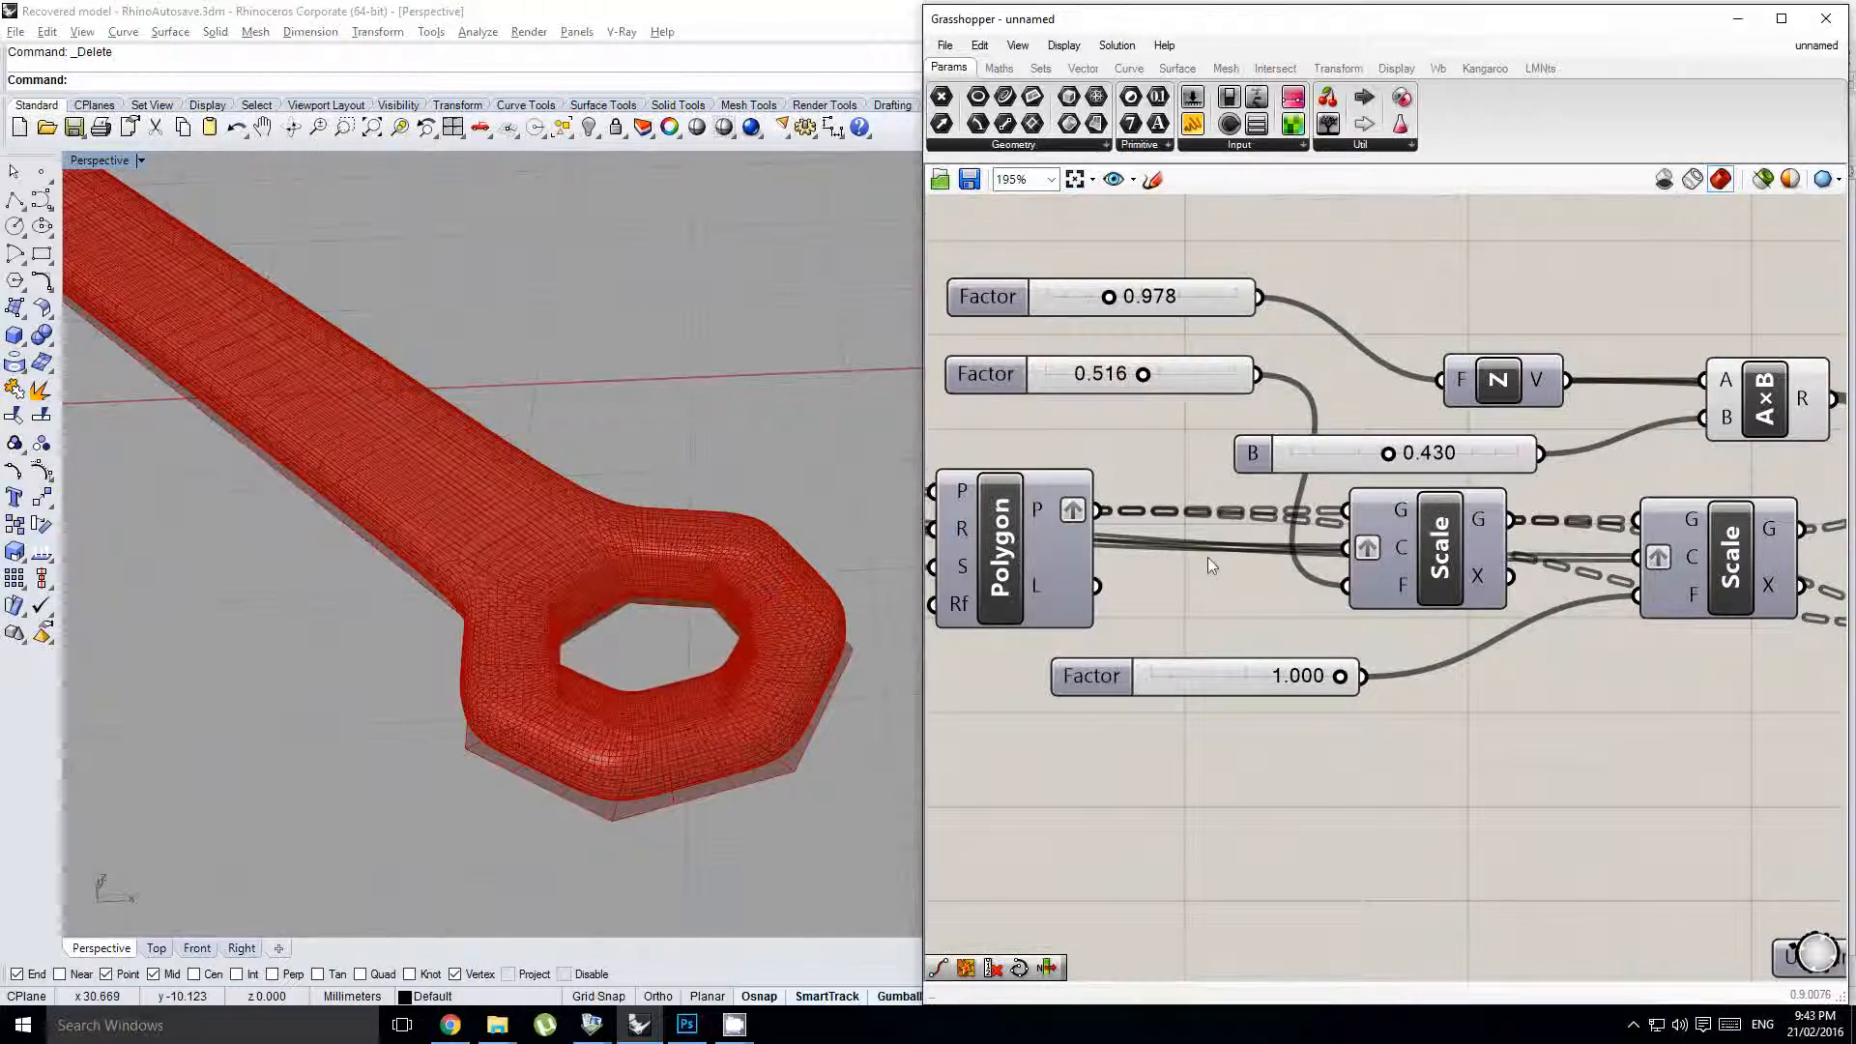
- Set the U Count of the Mesh UV component that follows the exploded naked-edge loft to 3
right_drag(1208, 557, 1179, 537)
scroll(1228, 503, down, 3)
right_drag(1537, 609, 1091, 606)
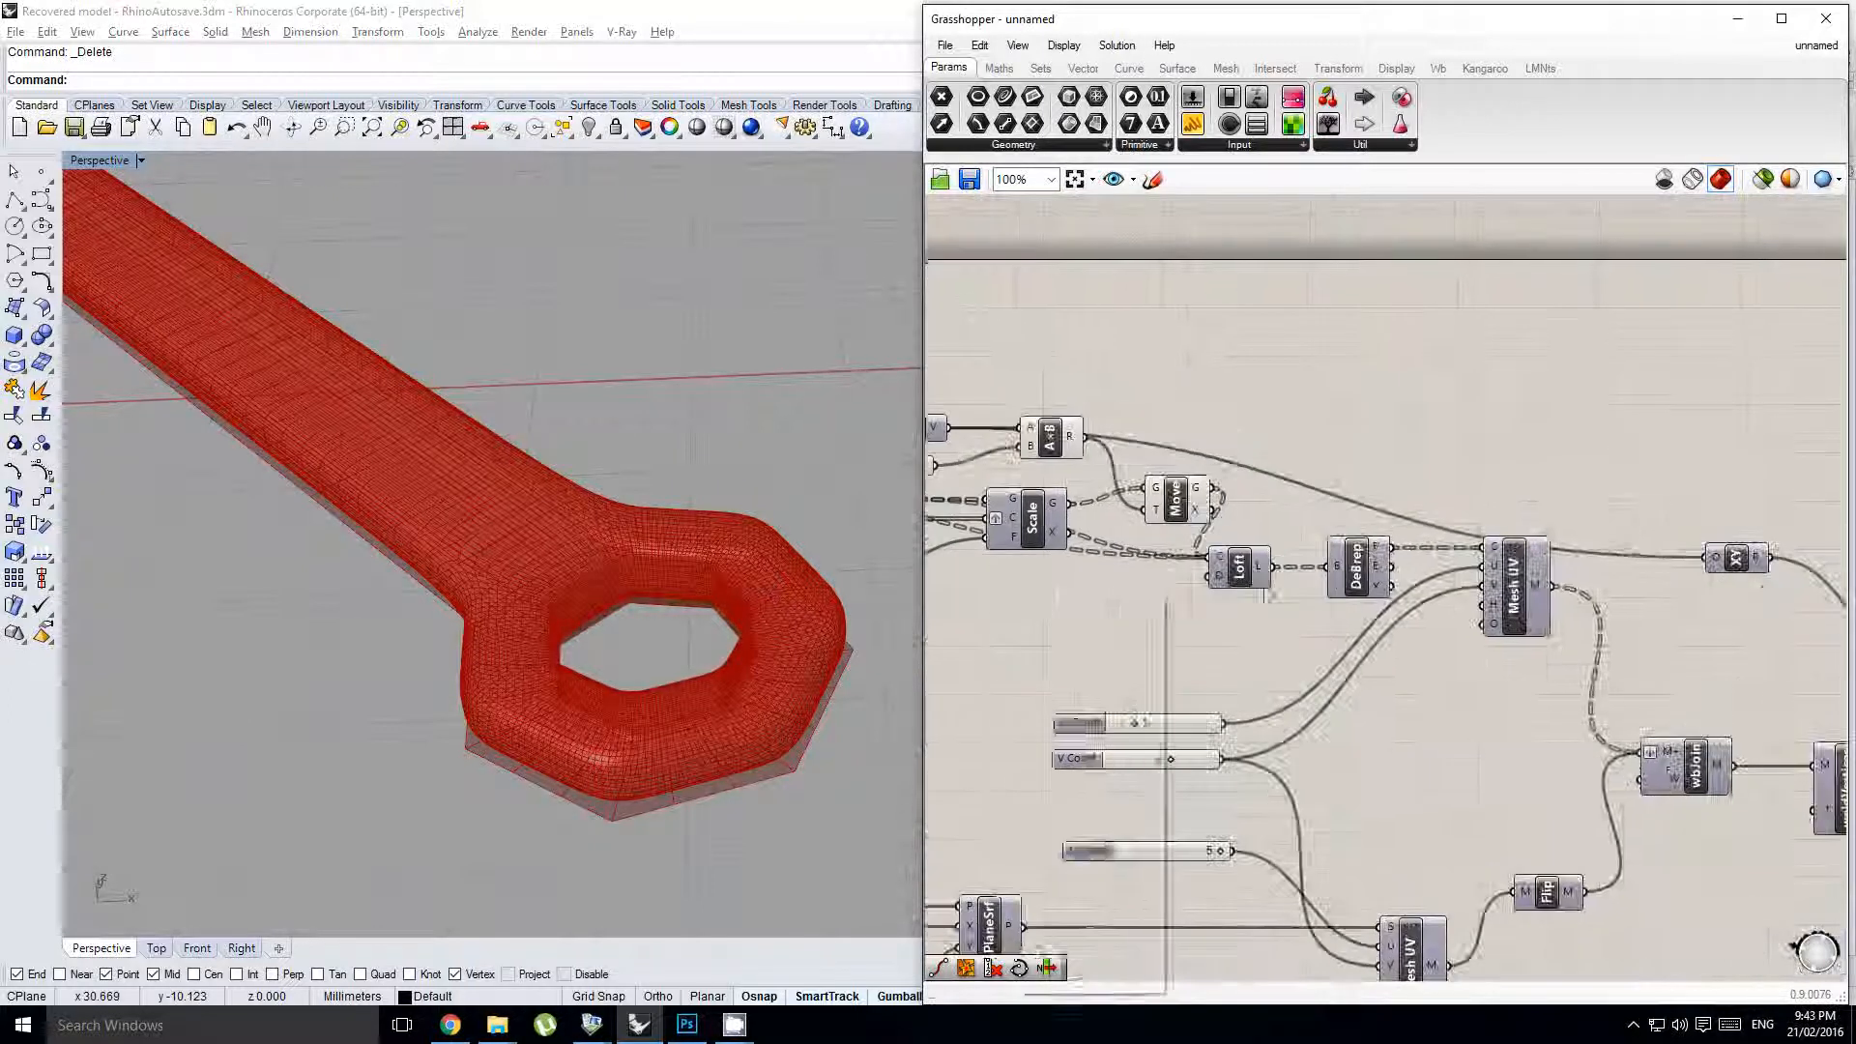
right_drag(1315, 470, 1112, 447)
right_drag(1746, 504, 1147, 444)
right_drag(1347, 442, 1224, 448)
scroll(1482, 451, up, 2)
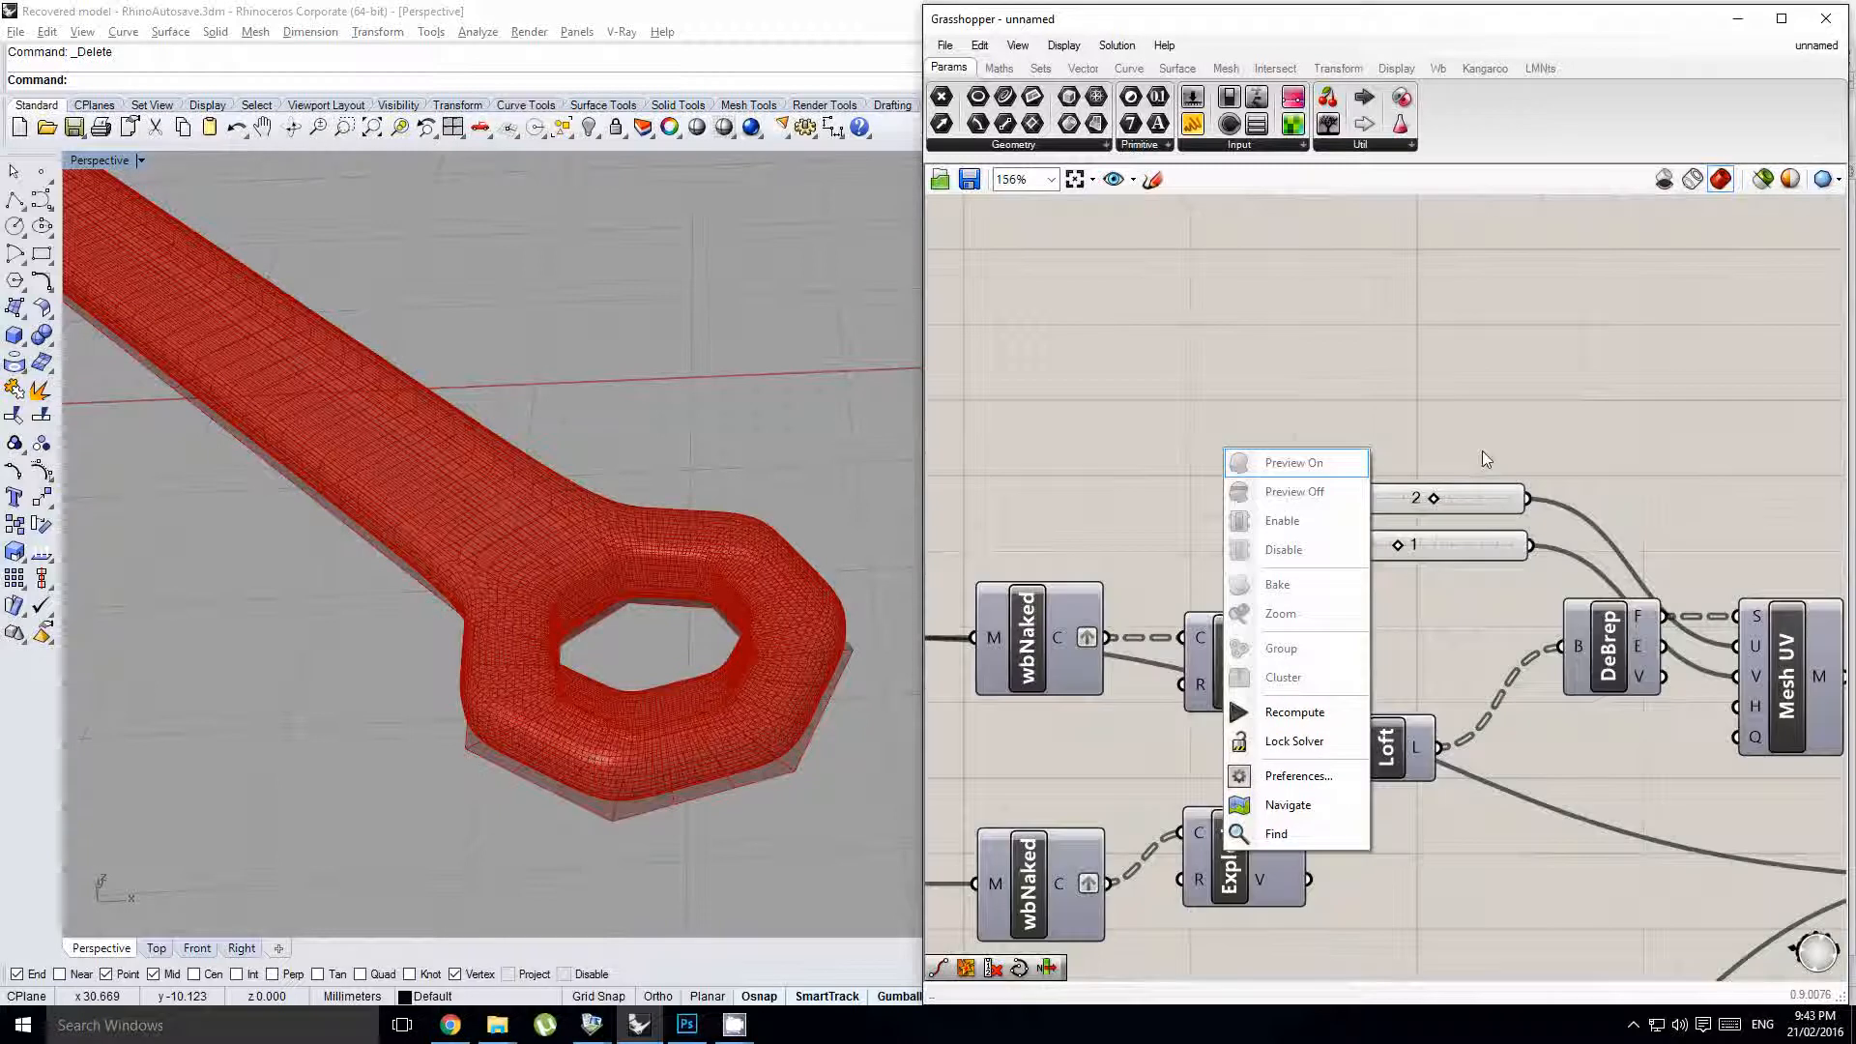
click(1483, 451)
drag(1435, 500, 1461, 503)
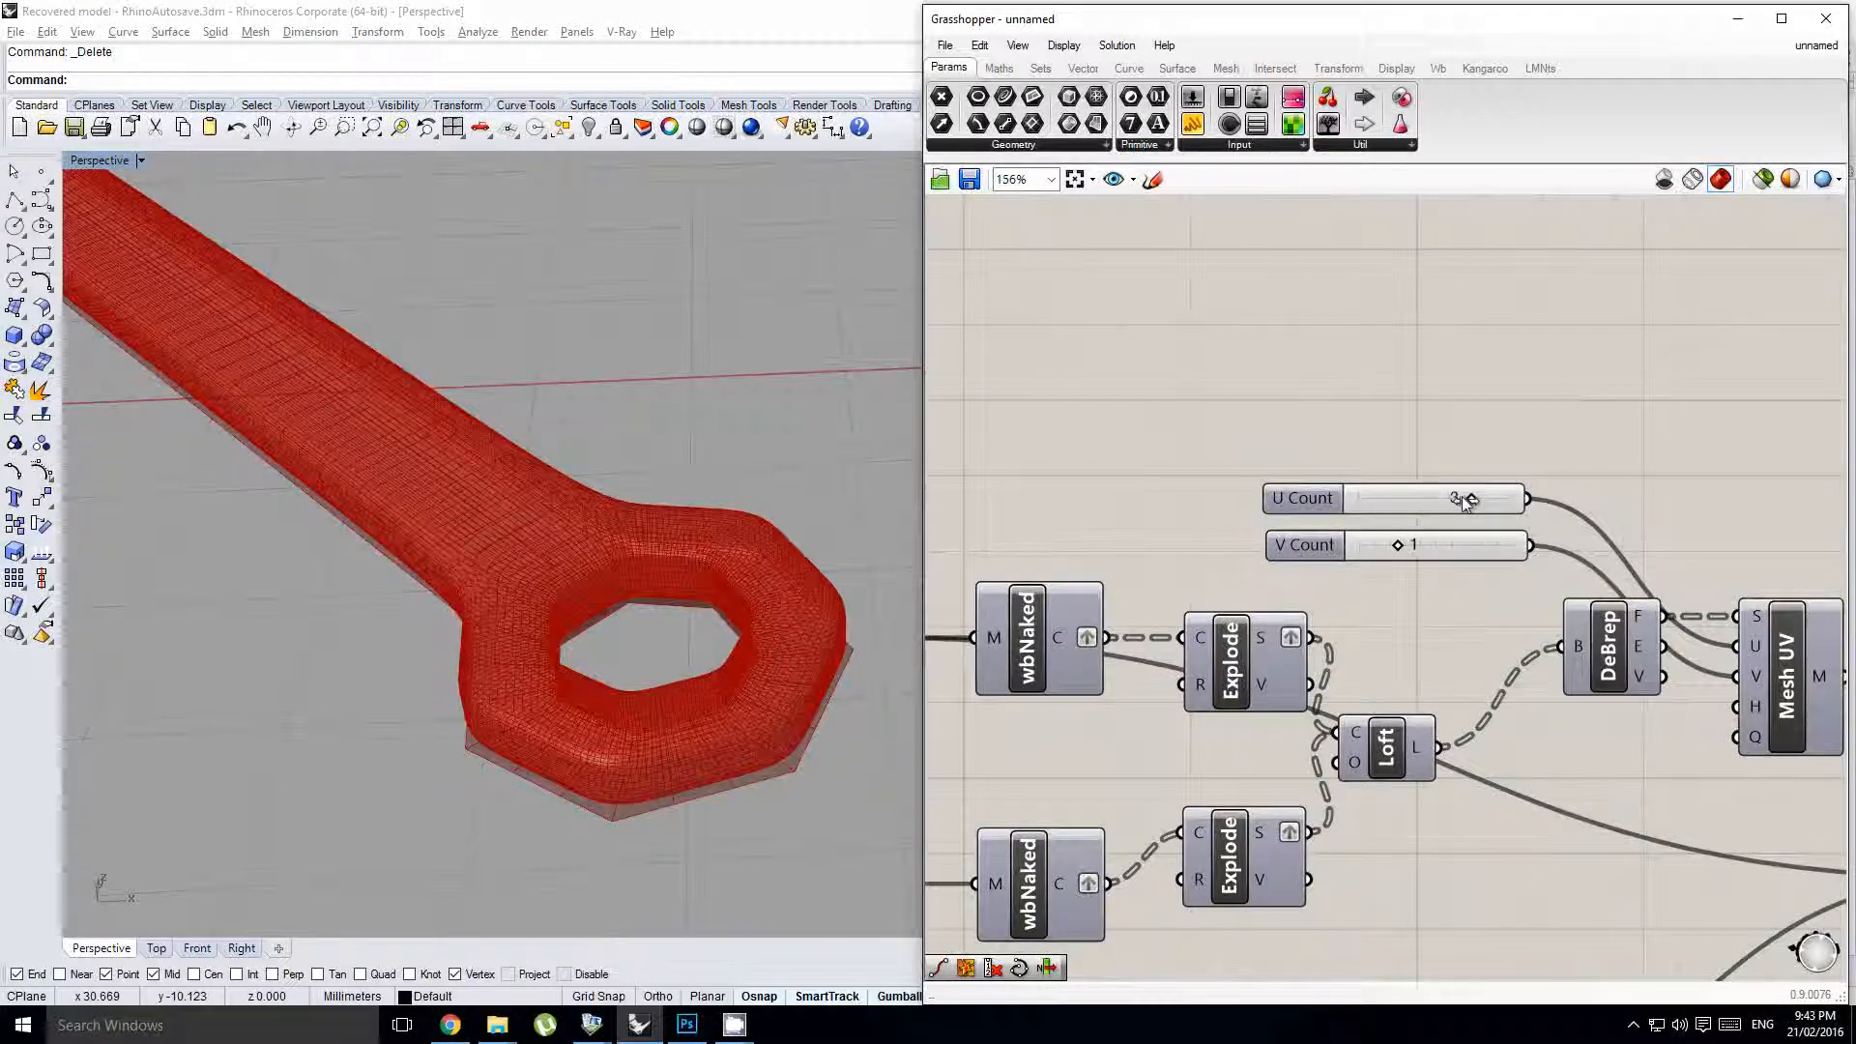
- Bake the wbCatmullClark mesh into Rhino and turn off the component's preview
right_drag(812, 590, 626, 709)
scroll(627, 709, down, 3)
right_drag(1432, 600, 1255, 572)
scroll(1384, 601, down, 5)
right_drag(1516, 583, 1474, 561)
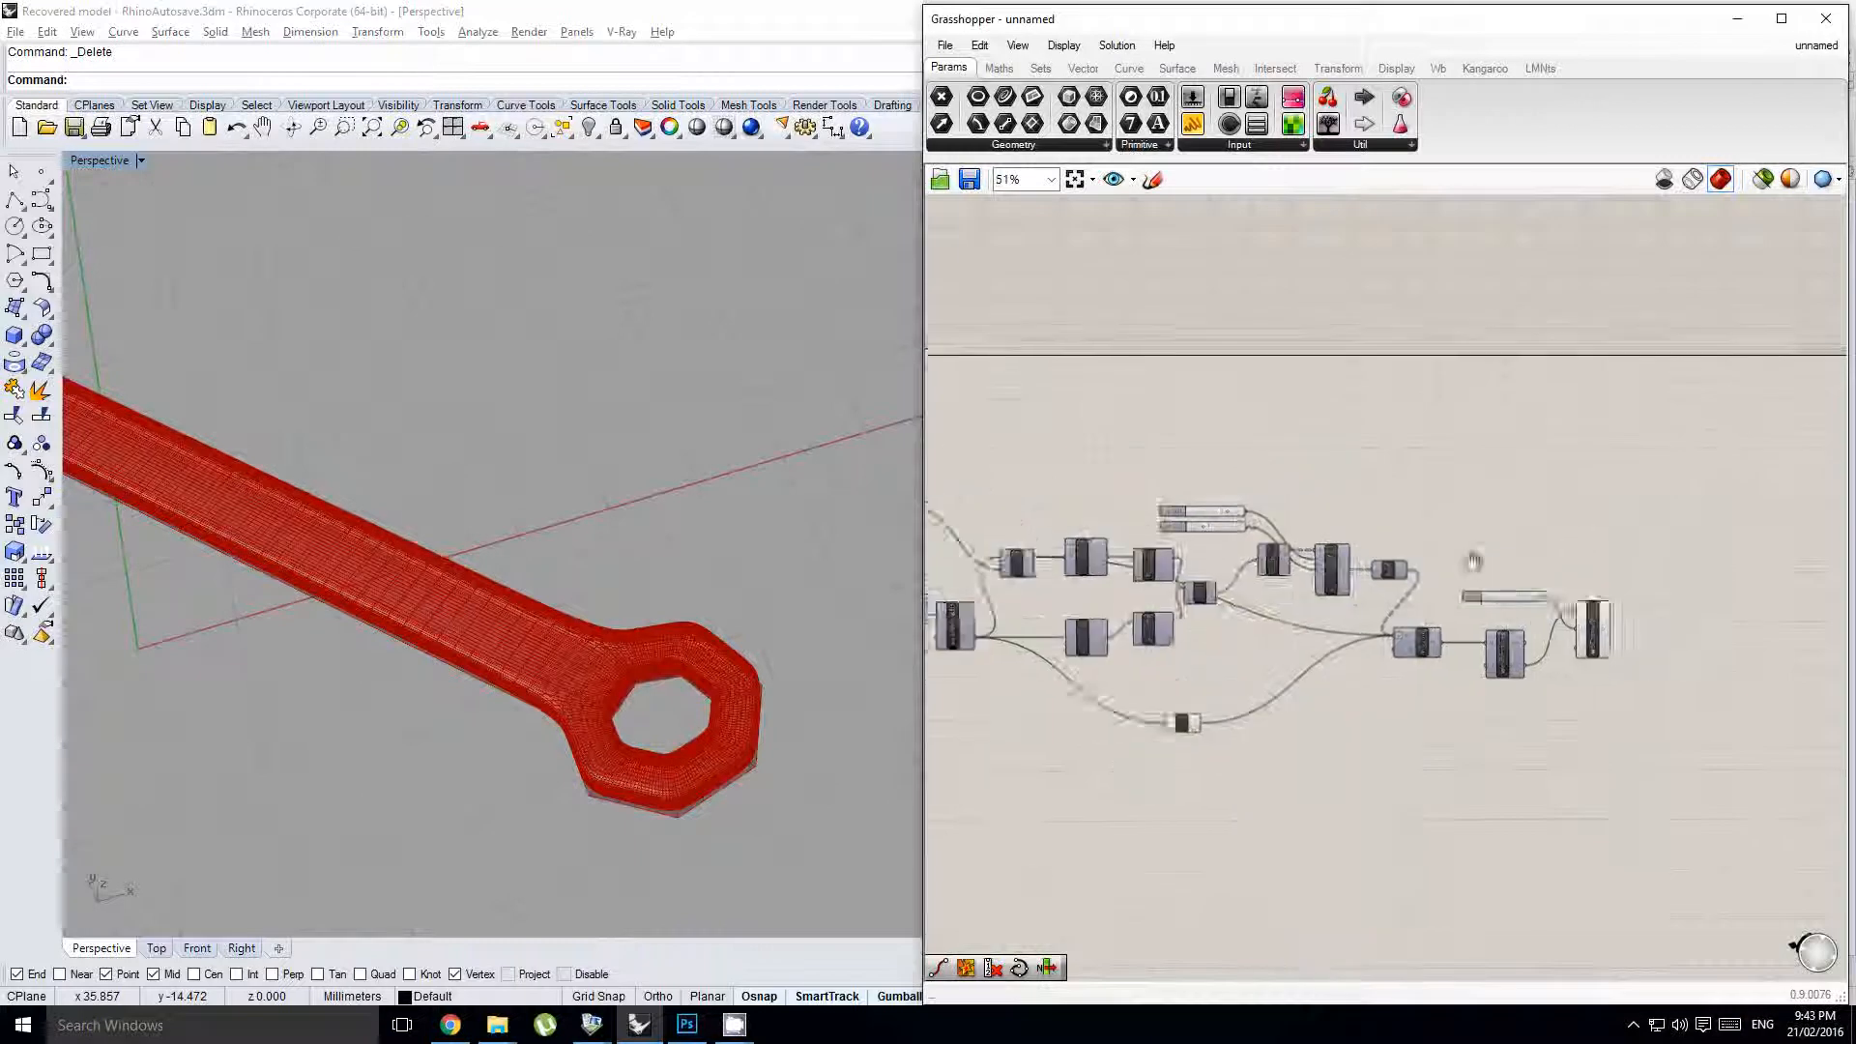
scroll(1473, 561, up, 4)
right_click(1475, 566)
click(1537, 551)
click(1537, 735)
middle_click(1552, 739)
click(1516, 733)
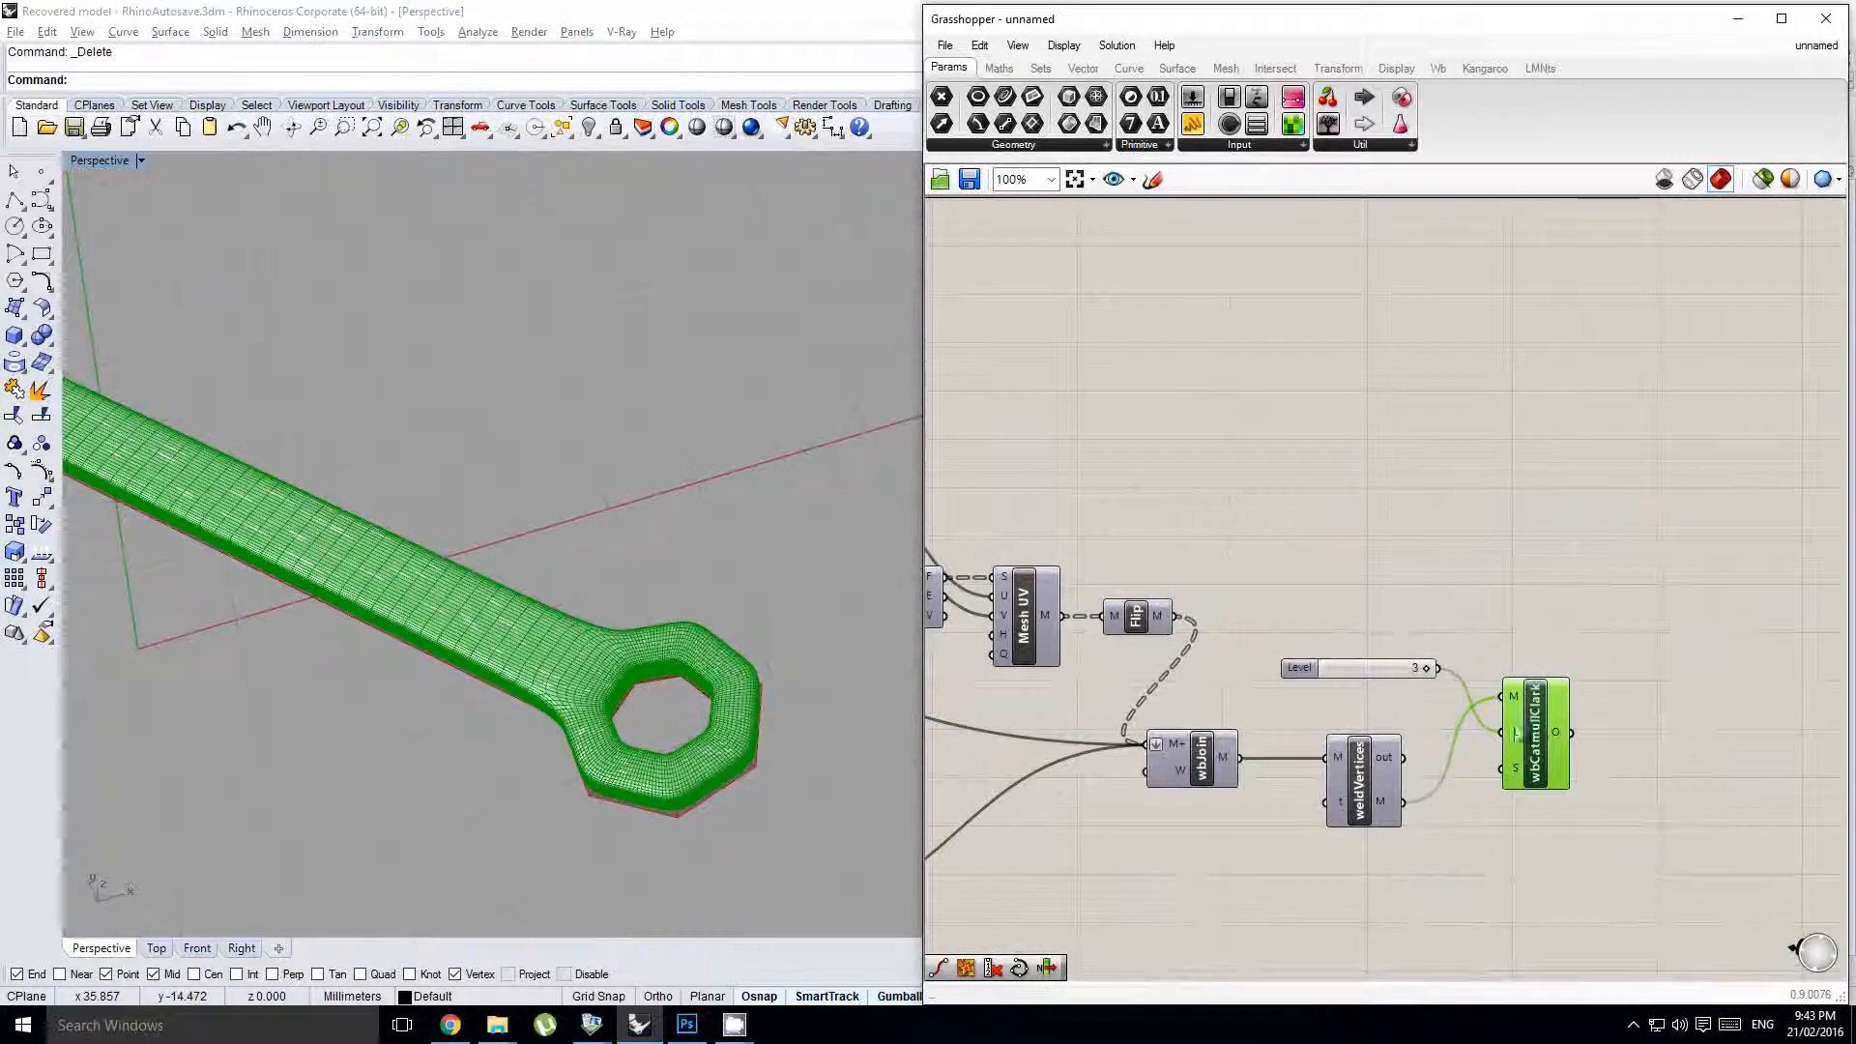
middle_click(1516, 732)
click(1611, 671)
- Inspect the baked arm mesh in the Perspective viewport, select it and delete it
scroll(851, 619, down, 5)
right_drag(822, 623, 570, 526)
scroll(551, 618, up, 4)
mouse_move(551, 619)
right_down()
mouse_move(551, 568)
mouse_move(584, 625)
mouse_move(525, 606)
mouse_move(490, 622)
mouse_move(564, 640)
right_up()
click(548, 638)
click(587, 654)
click(599, 639)
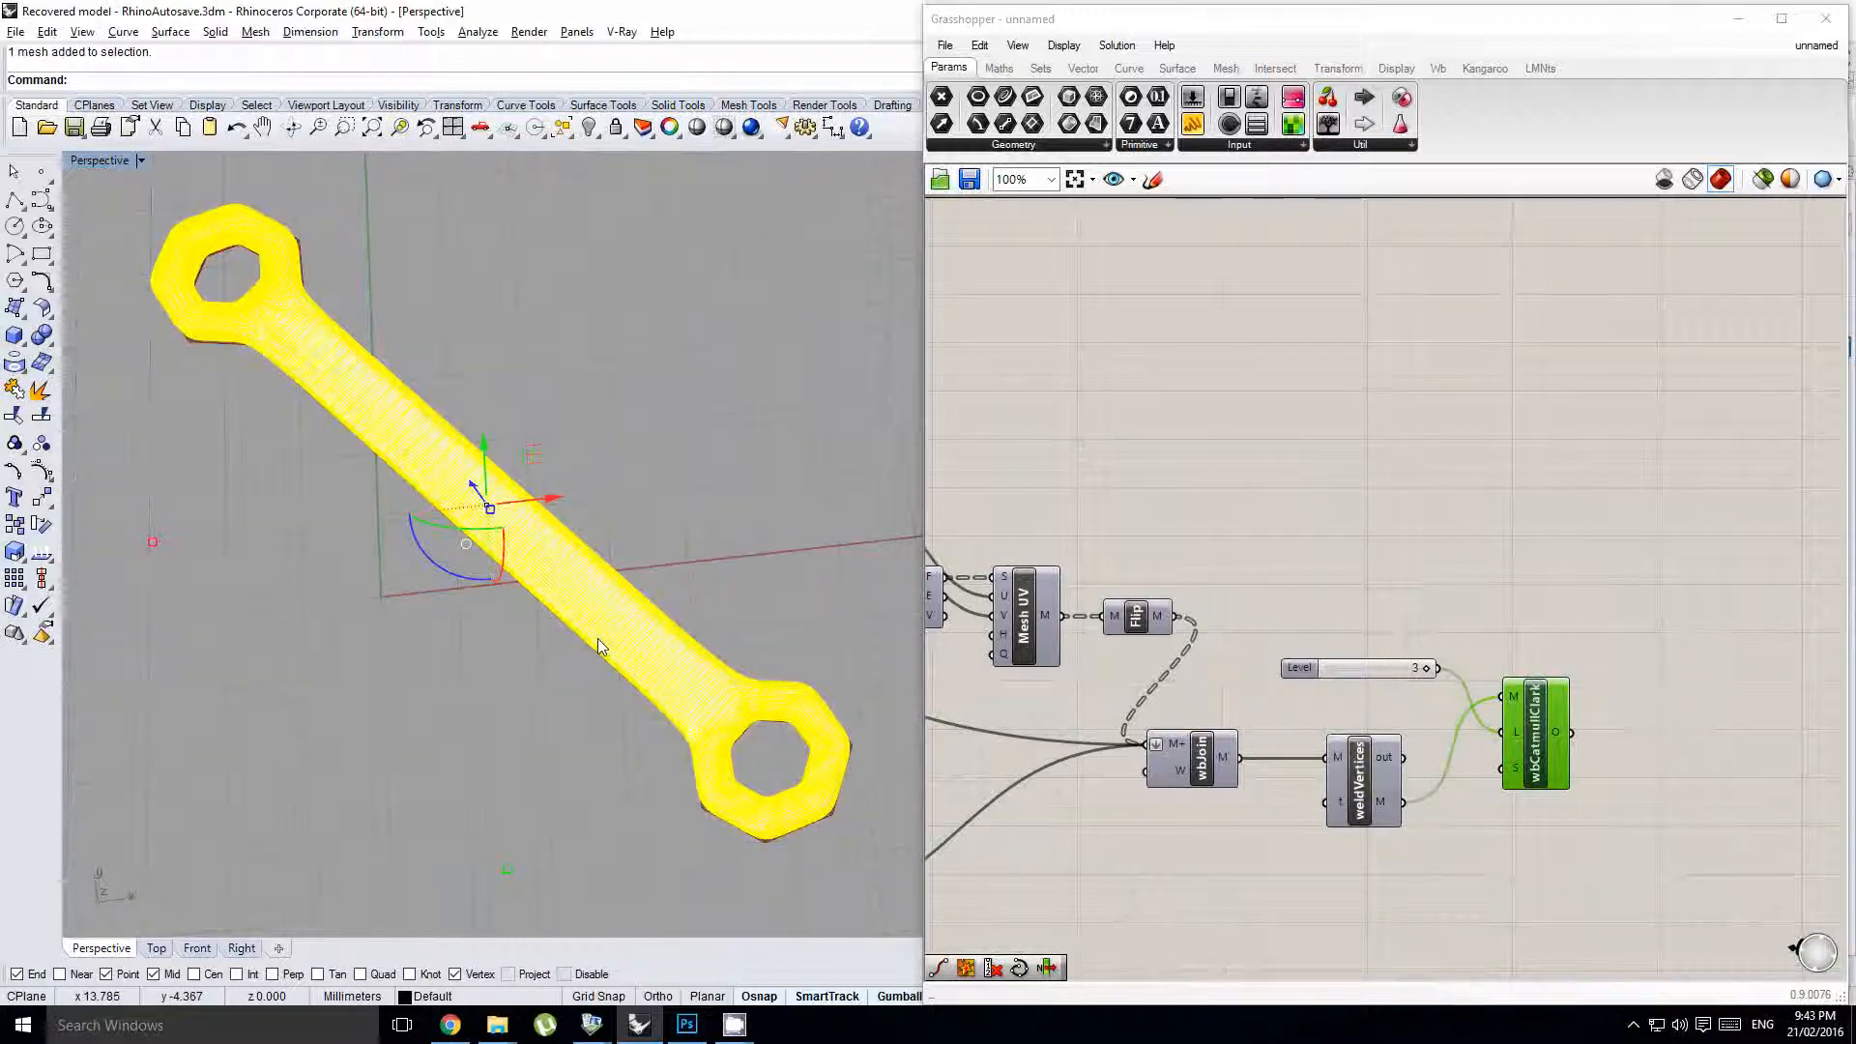
key(Delete)
key(alt+Tab)
key(alt+Tab)
key(alt+Tab)
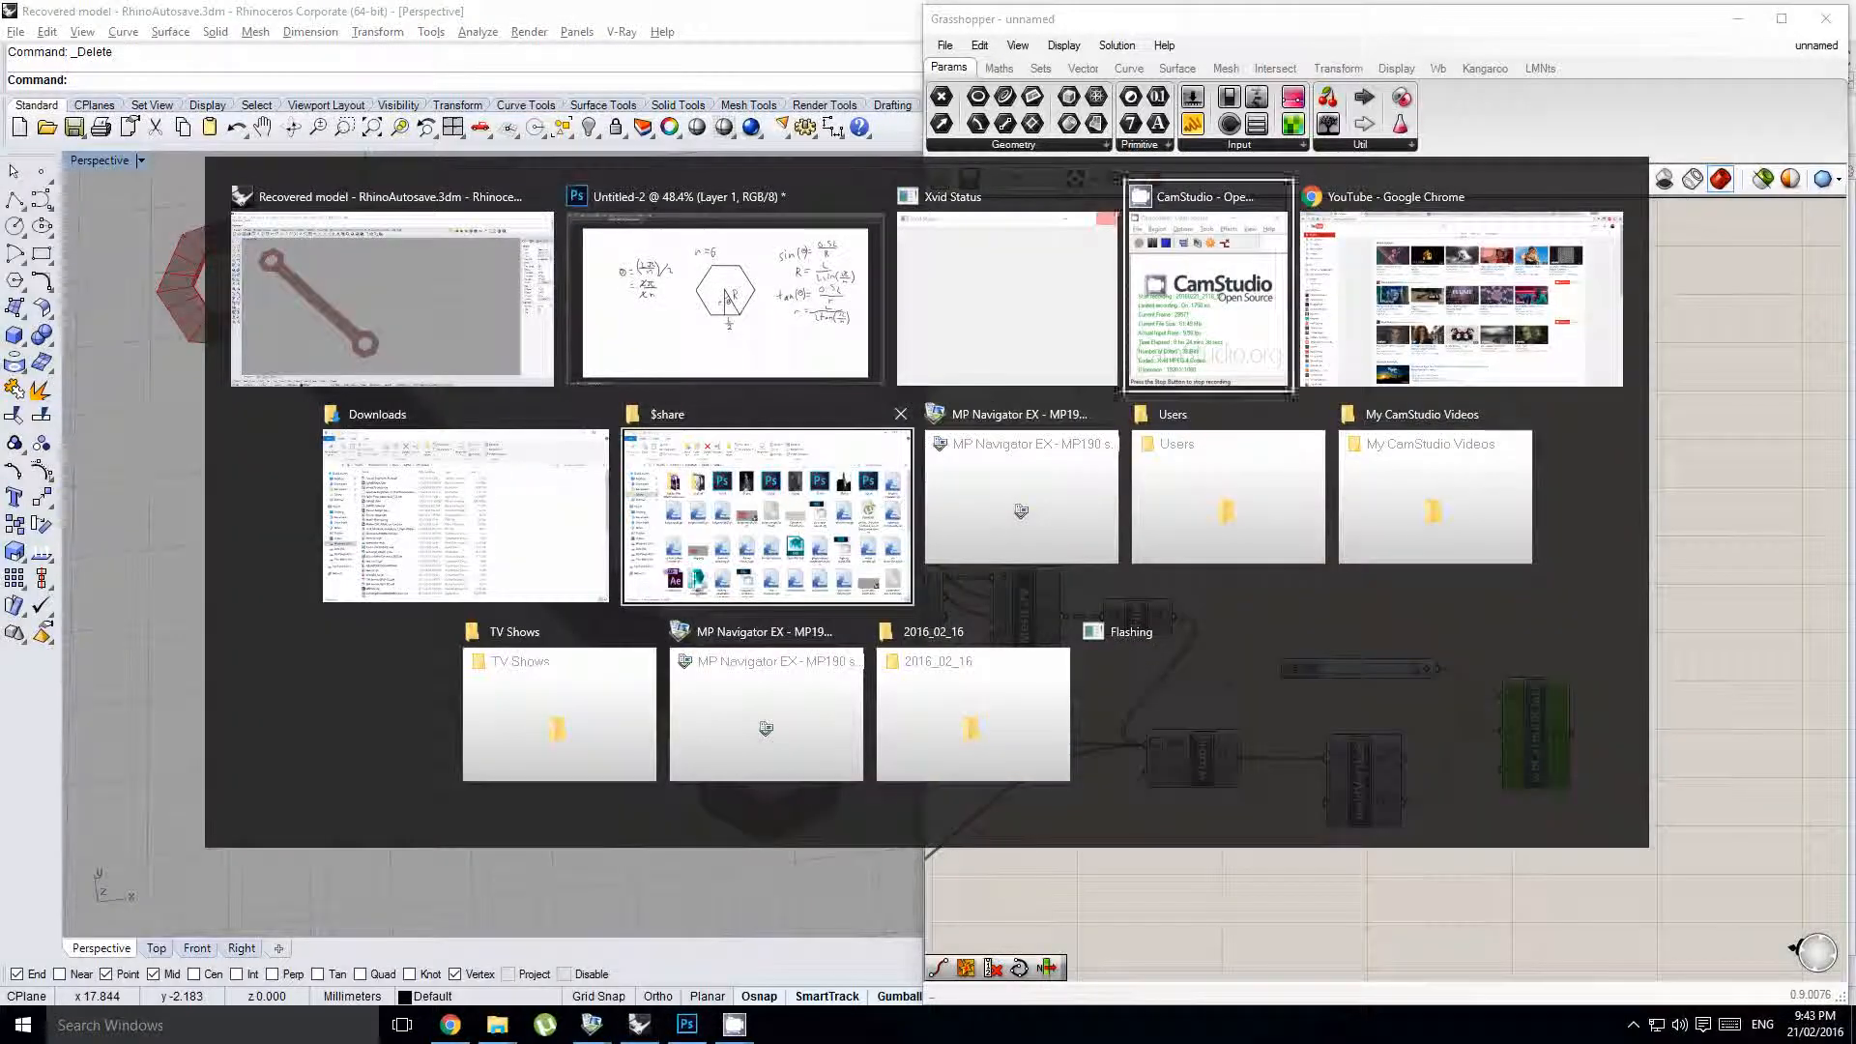